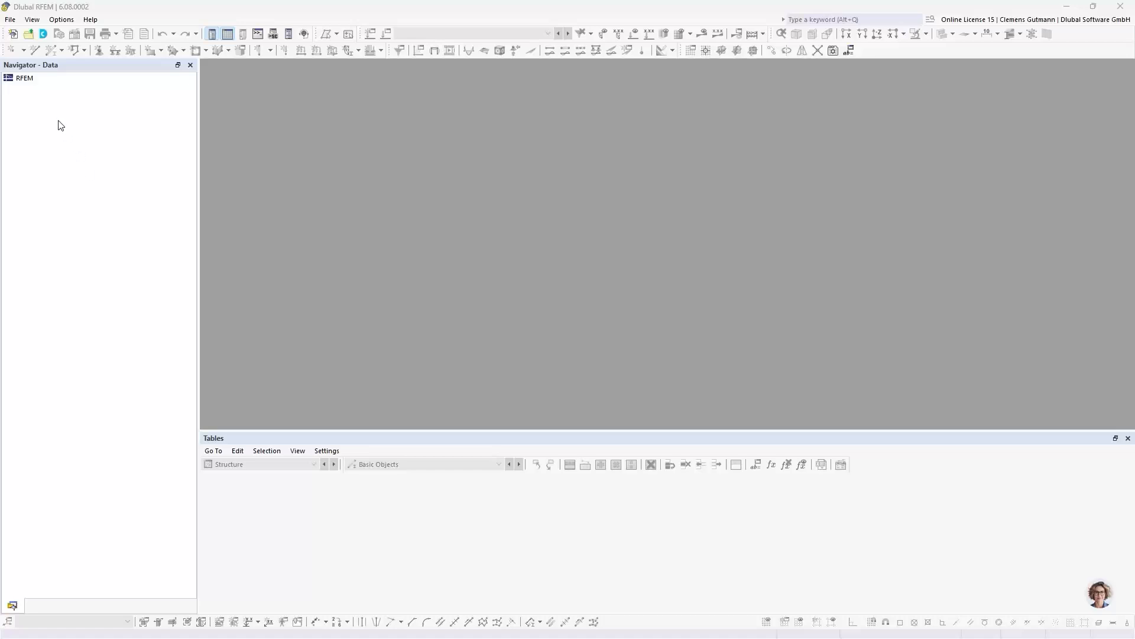
{"action": "right_click", "coordinate": [27, 84]}
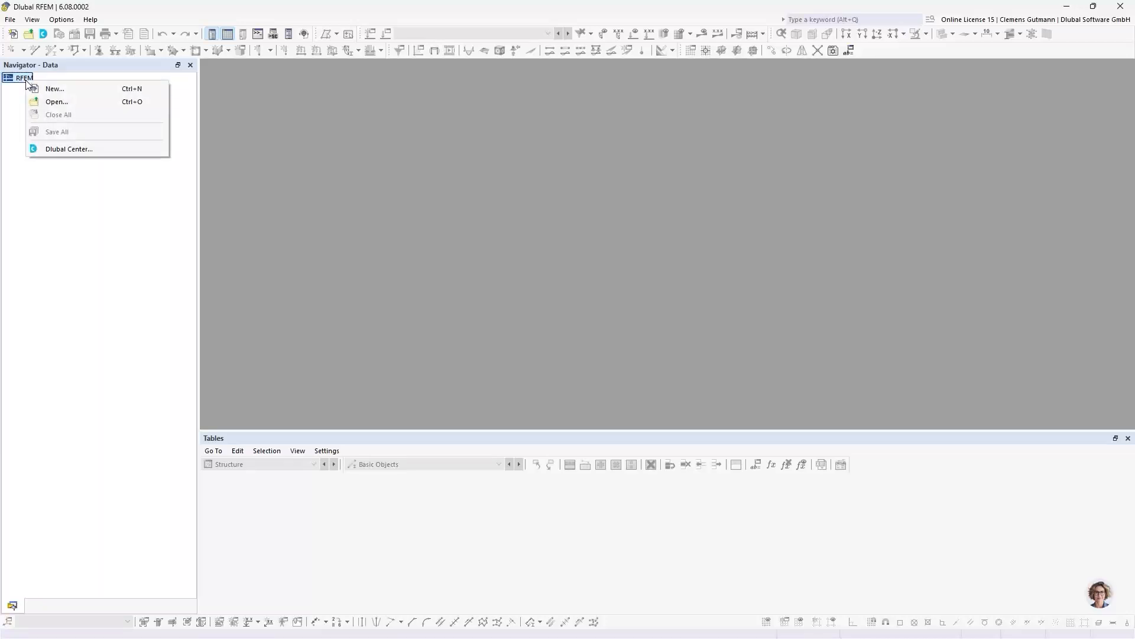
{"action": "left_click", "coordinate": [18, 92]}
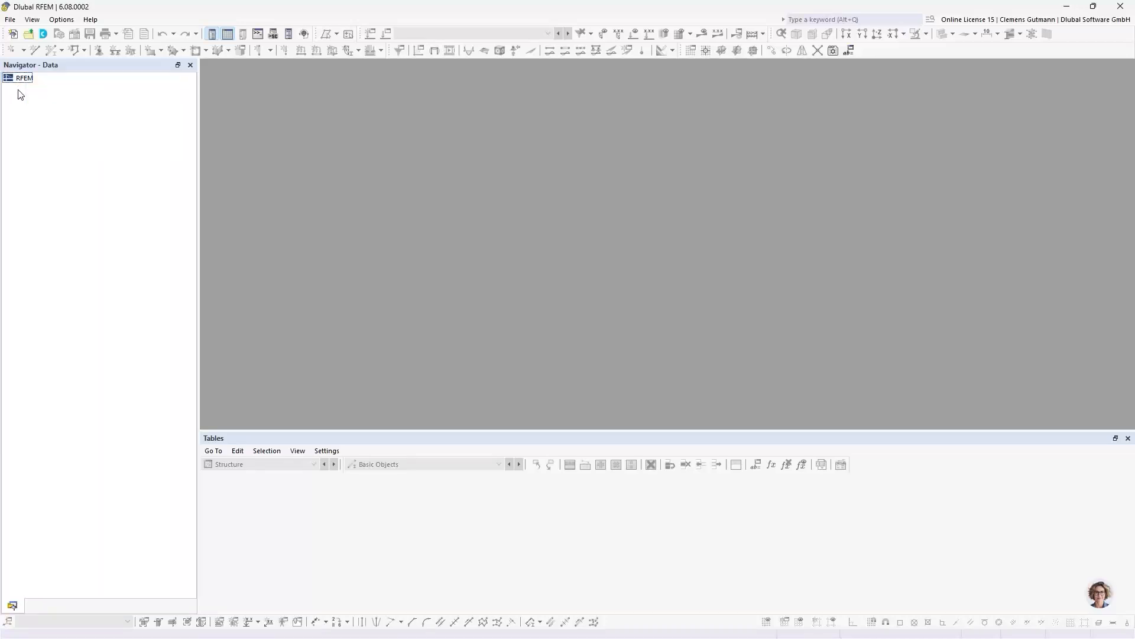
{"action": "left_click", "coordinate": [12, 23]}
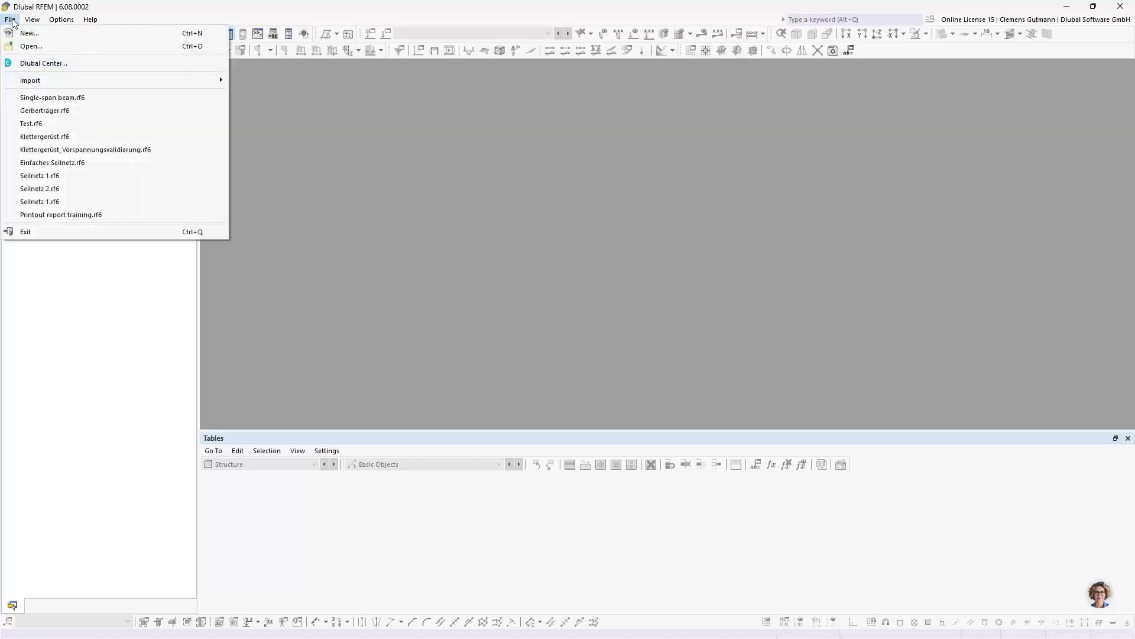
{"action": "left_click", "coordinate": [12, 23]}
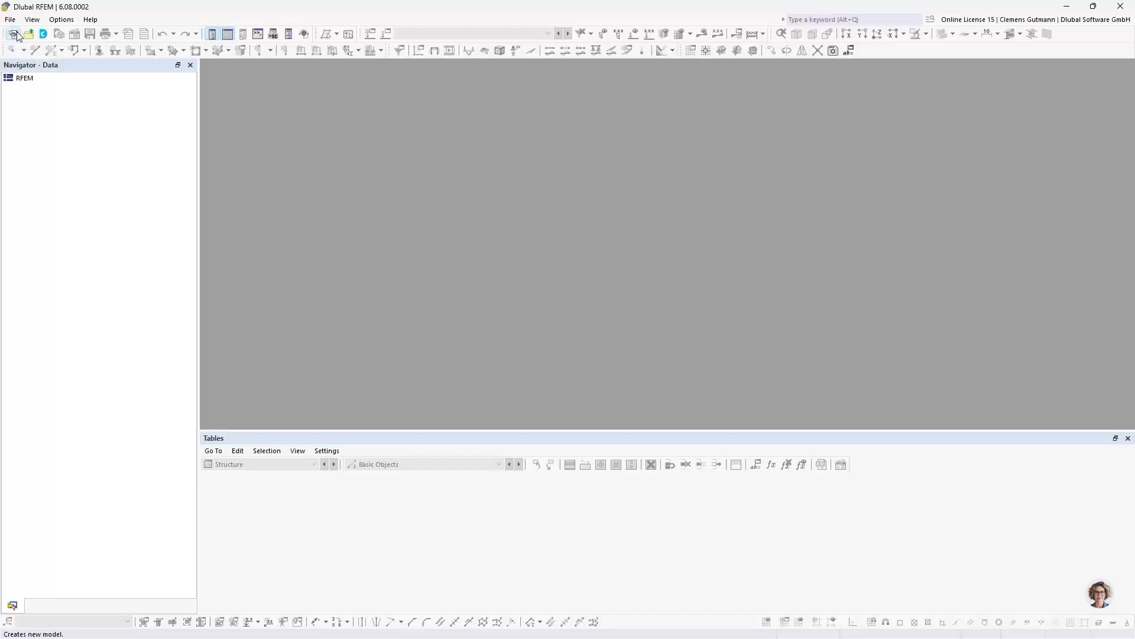
- Start a new model and name it "Single-span beam"
{"action": "left_click", "coordinate": [15, 33]}
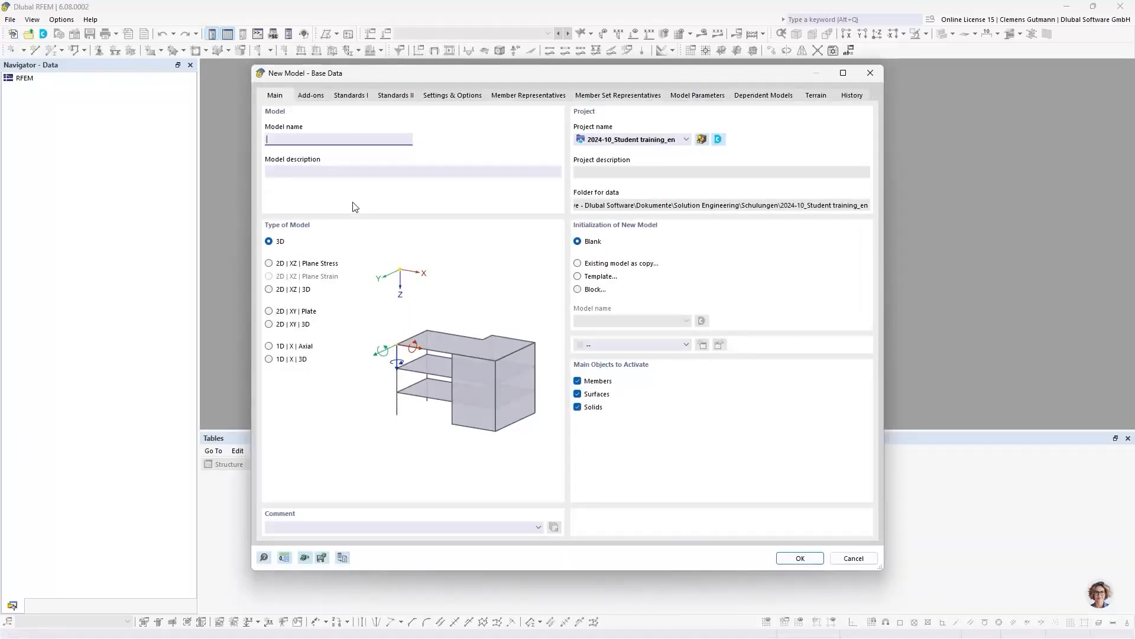
{"action": "mouse_move", "coordinate": [410, 73]}
{"action": "left_mouse_down"}
{"action": "mouse_move", "coordinate": [377, 66]}
{"action": "mouse_move", "coordinate": [389, 71]}
{"action": "left_mouse_up"}
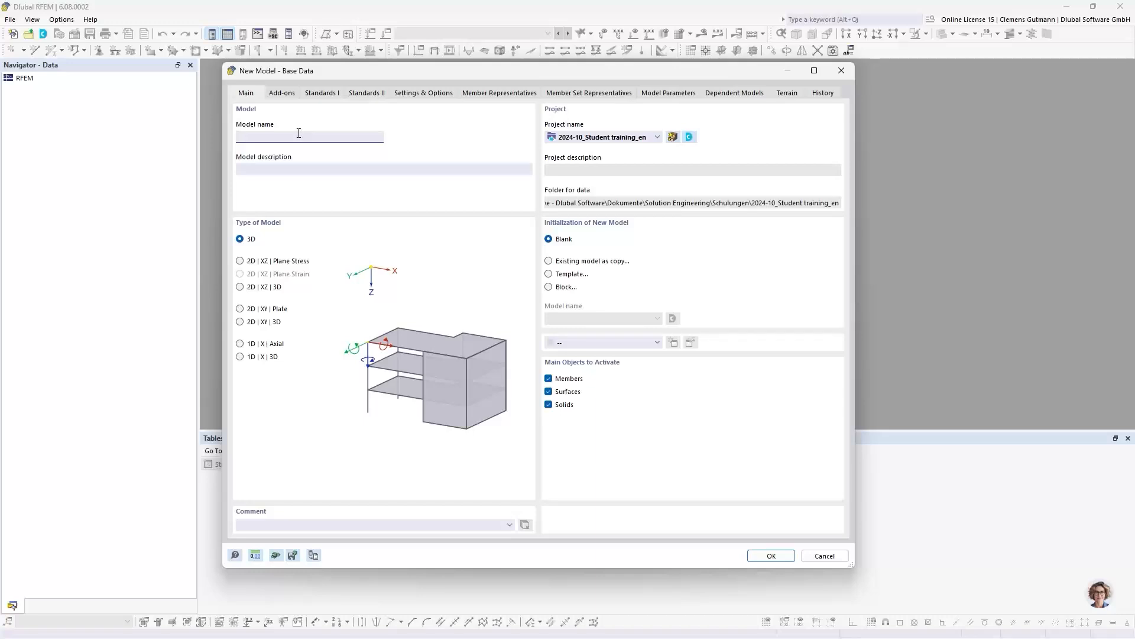
{"action": "type", "text": "ngle-span beam"}
{"action": "key", "text": "Tab"}
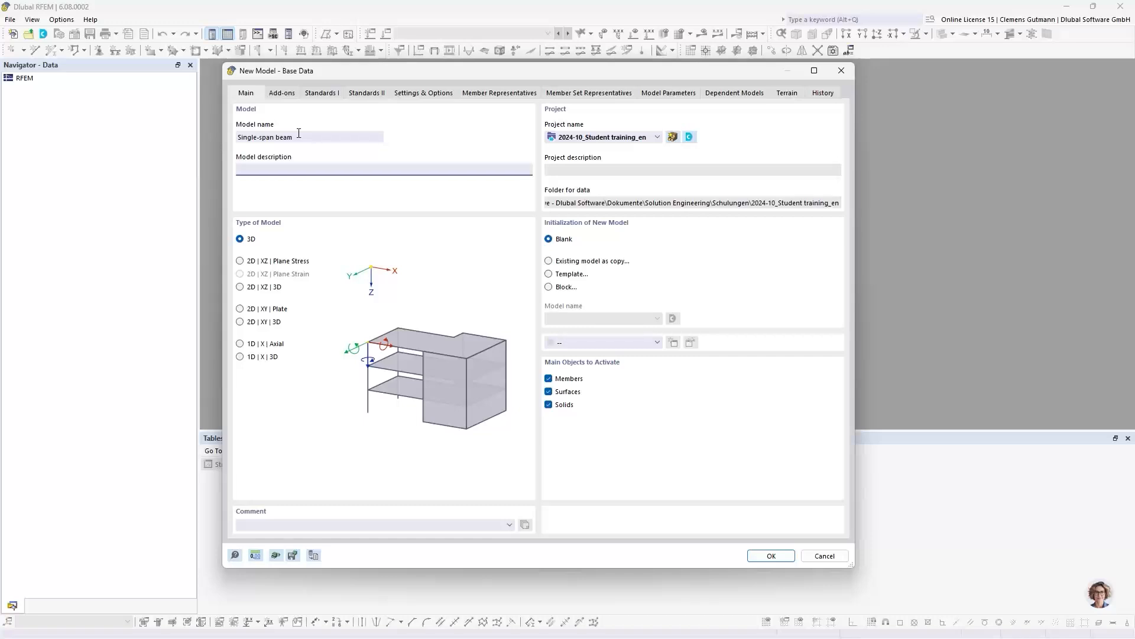
- Set the model type to 2D | XZ | Plane Stress, check the available add-ons and create the model without activating any
{"action": "left_click", "coordinate": [241, 262]}
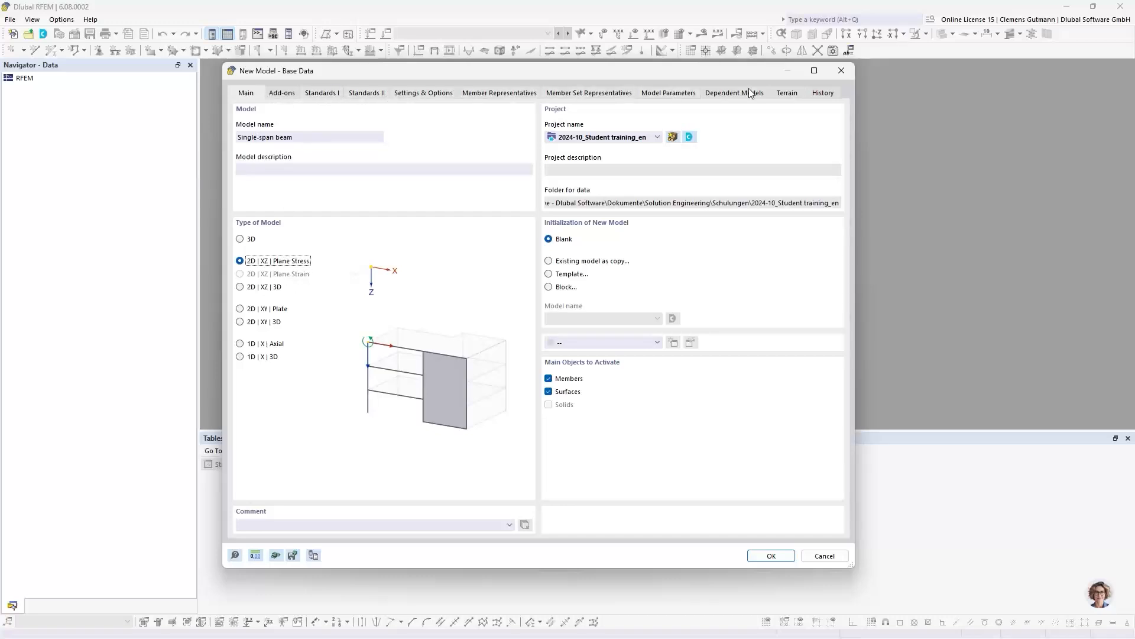
{"action": "left_click", "coordinate": [282, 94]}
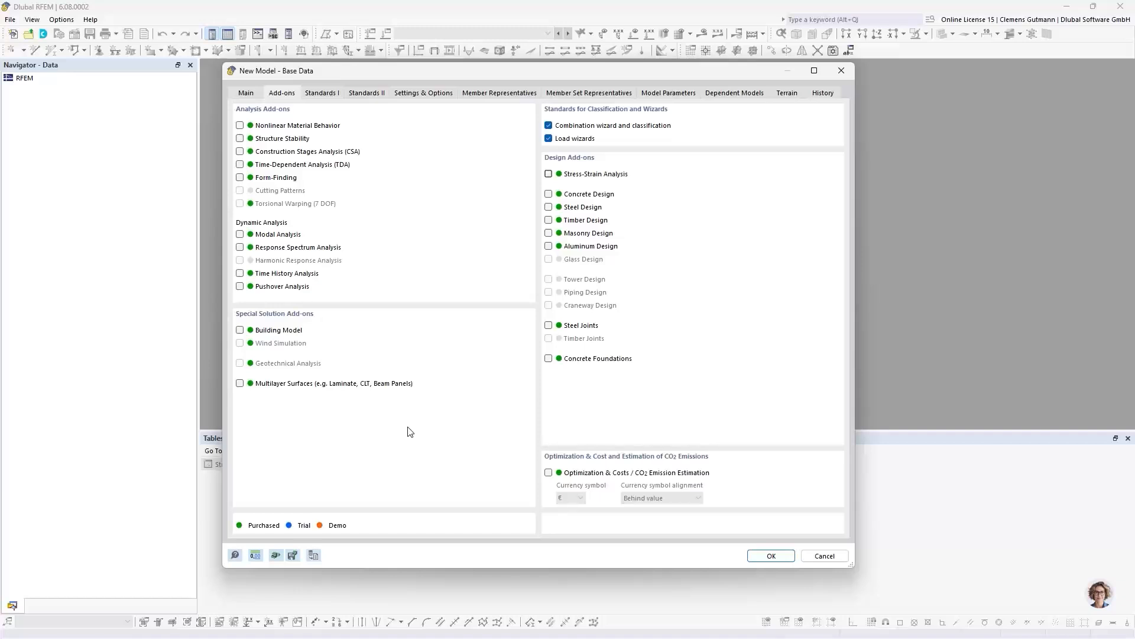
{"action": "left_click", "coordinate": [772, 556]}
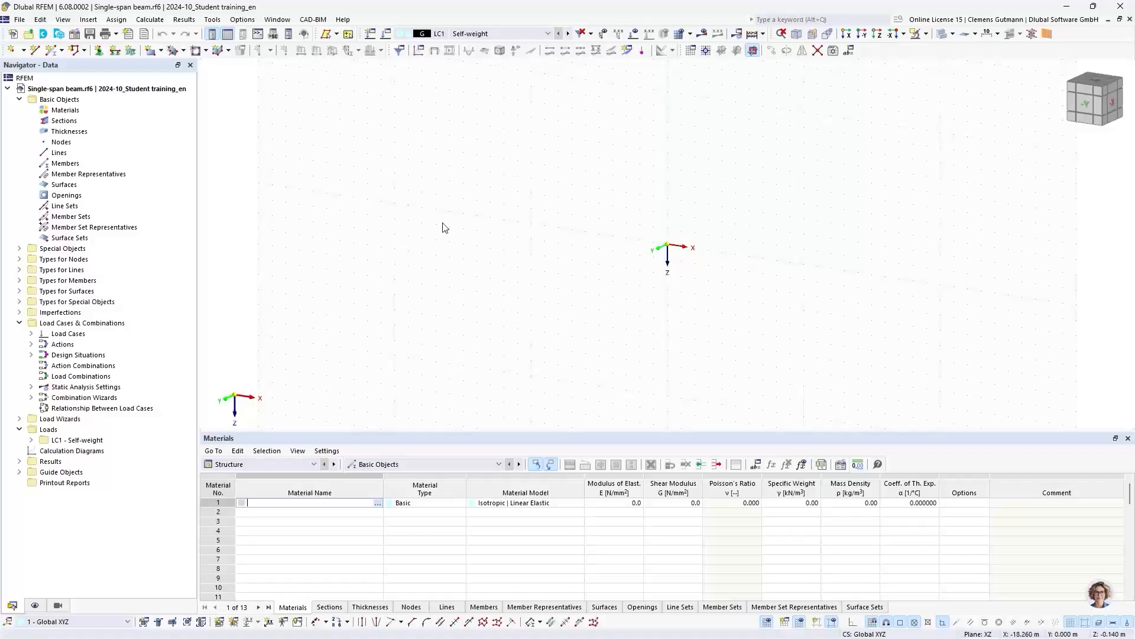
- Enlarge the modelling workspace by reducing the height of the Materials table
{"action": "middle_click_drag", "start_coordinate": [756, 262], "coordinate": [621, 278]}
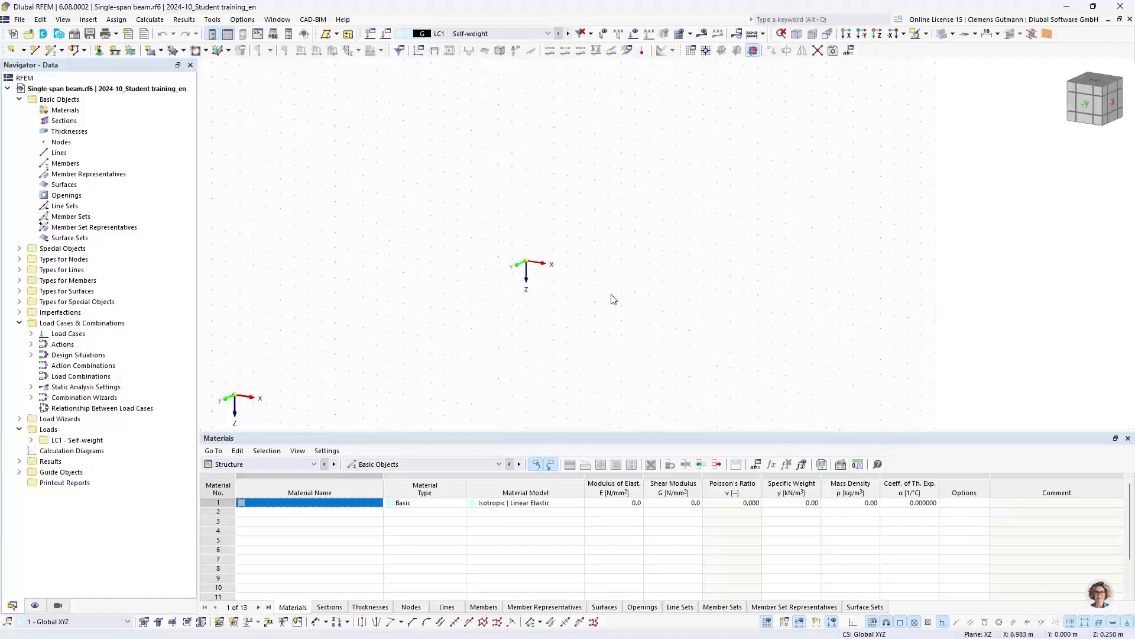
{"action": "middle_click_drag", "start_coordinate": [559, 376], "coordinate": [615, 302], "text": "ctrl"}
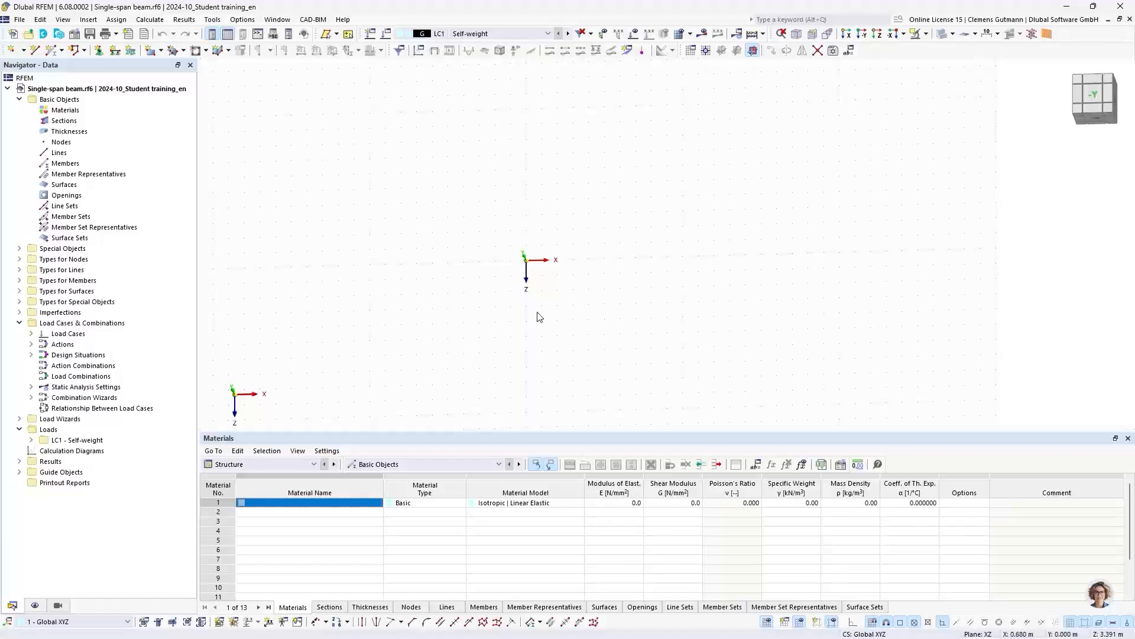
{"action": "left_click_drag", "start_coordinate": [525, 433], "coordinate": [530, 490]}
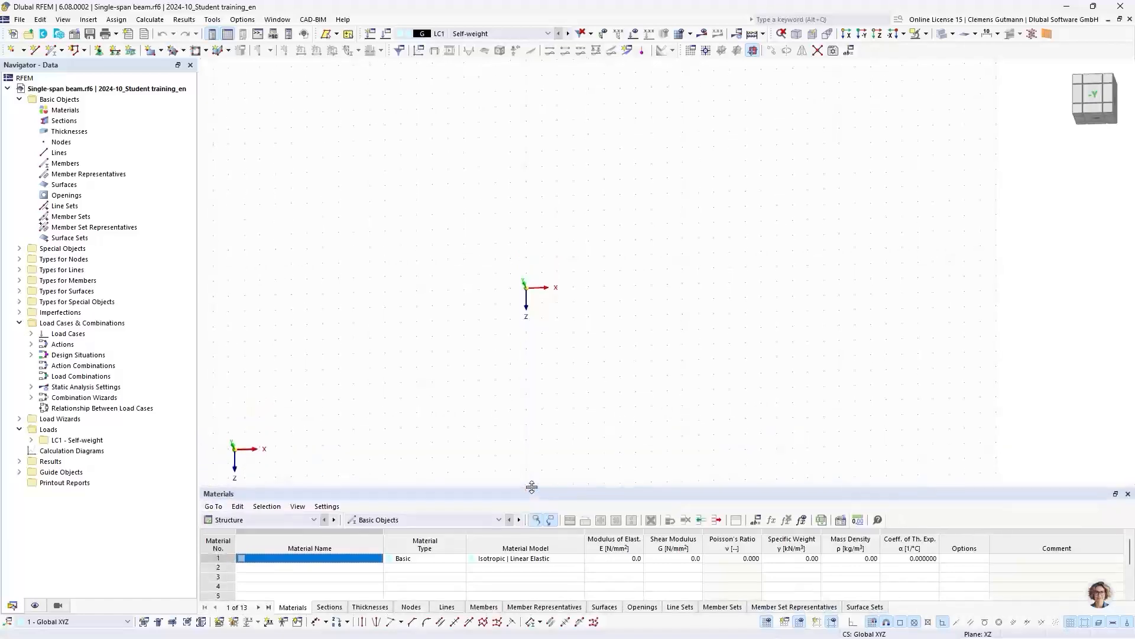
- Examine the empty workspace from several directions, ending with the coordinate origin seen in the -Y view
{"action": "middle_click_drag", "start_coordinate": [407, 449], "coordinate": [423, 313], "text": "ctrl"}
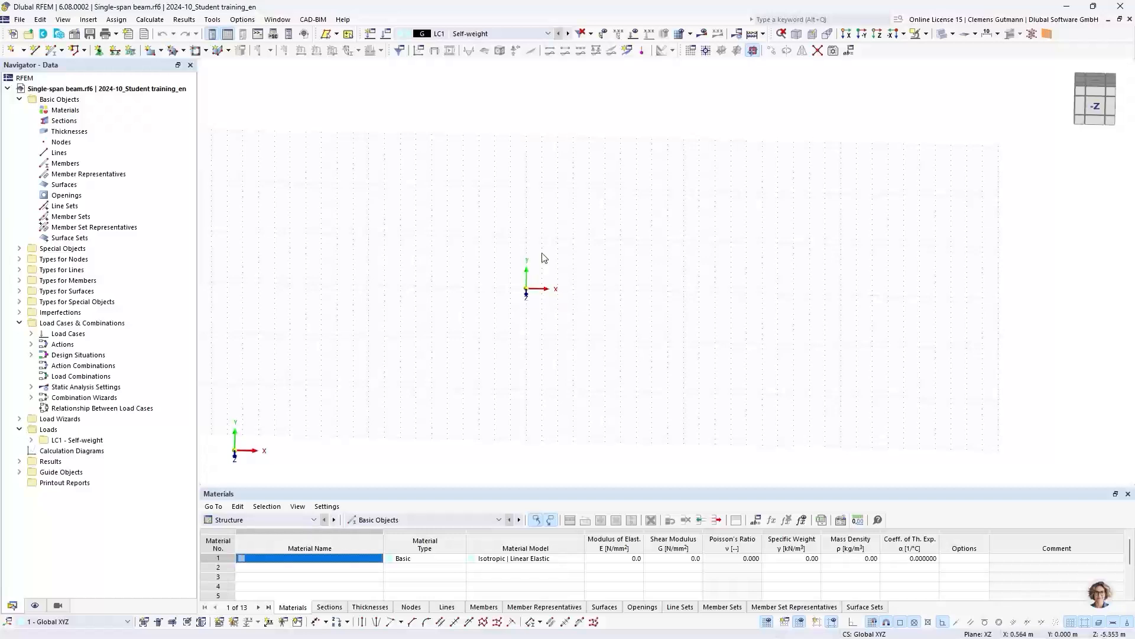
{"action": "middle_click_drag", "start_coordinate": [556, 243], "coordinate": [600, 290]}
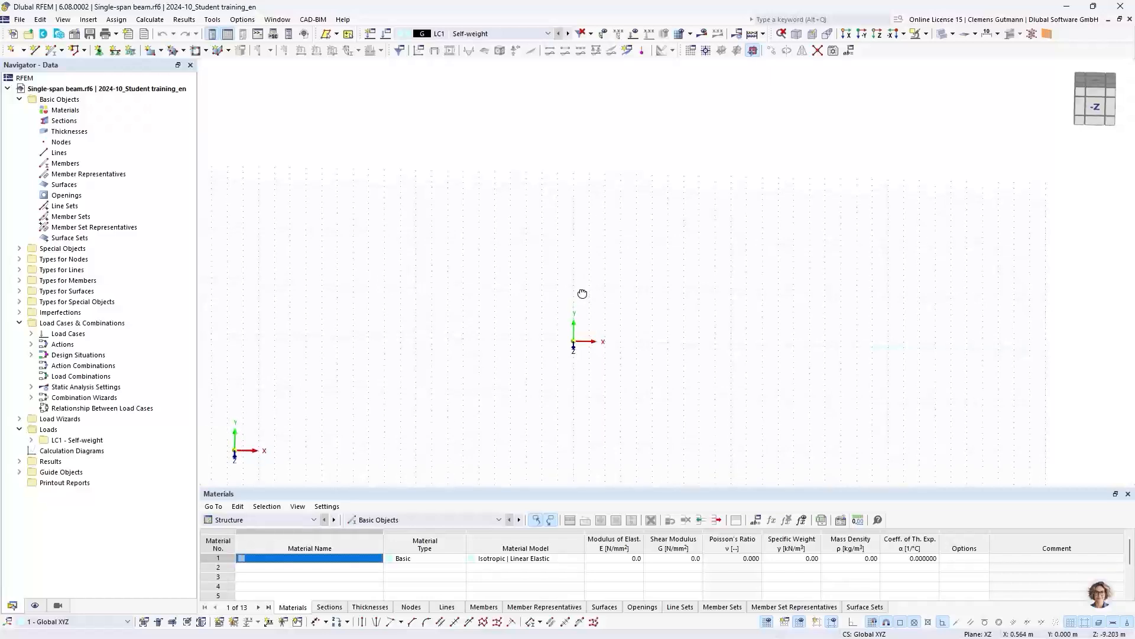
{"action": "middle_click_drag", "start_coordinate": [580, 294], "coordinate": [581, 317], "text": "ctrl"}
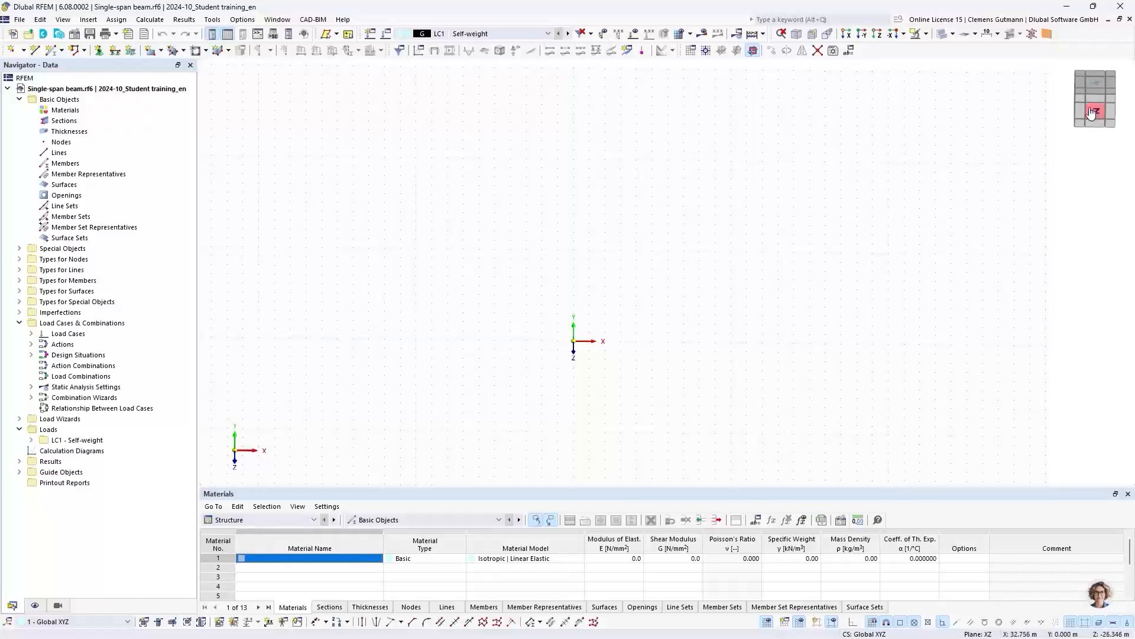
{"action": "left_click_drag", "start_coordinate": [1102, 97], "coordinate": [1123, 103]}
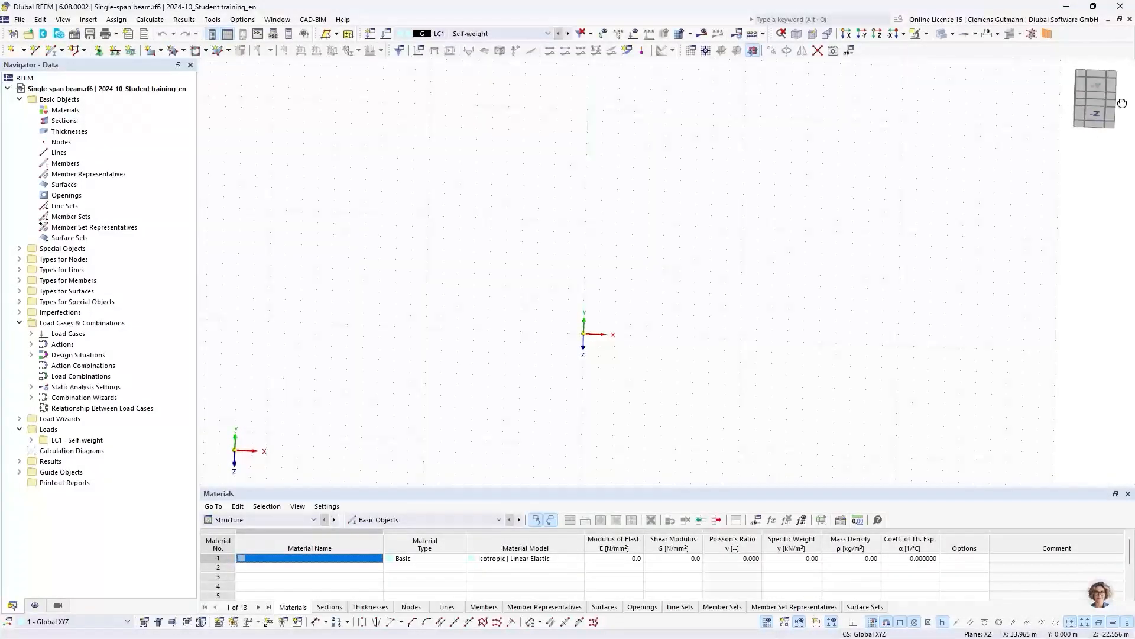
{"action": "left_click", "coordinate": [1095, 84]}
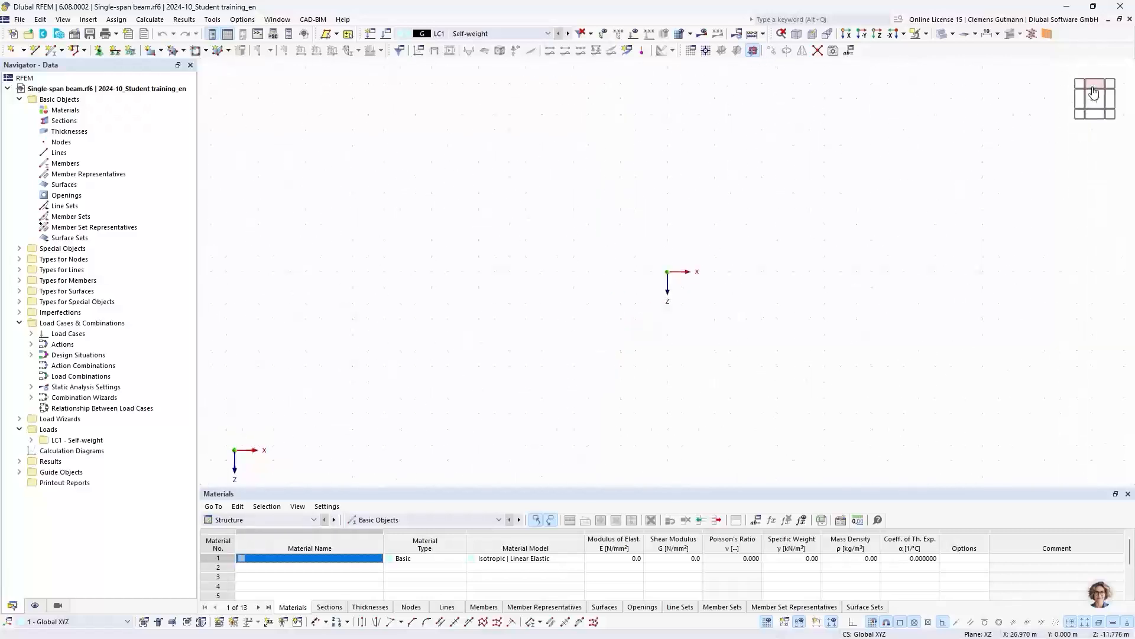
{"action": "left_click", "coordinate": [1104, 83]}
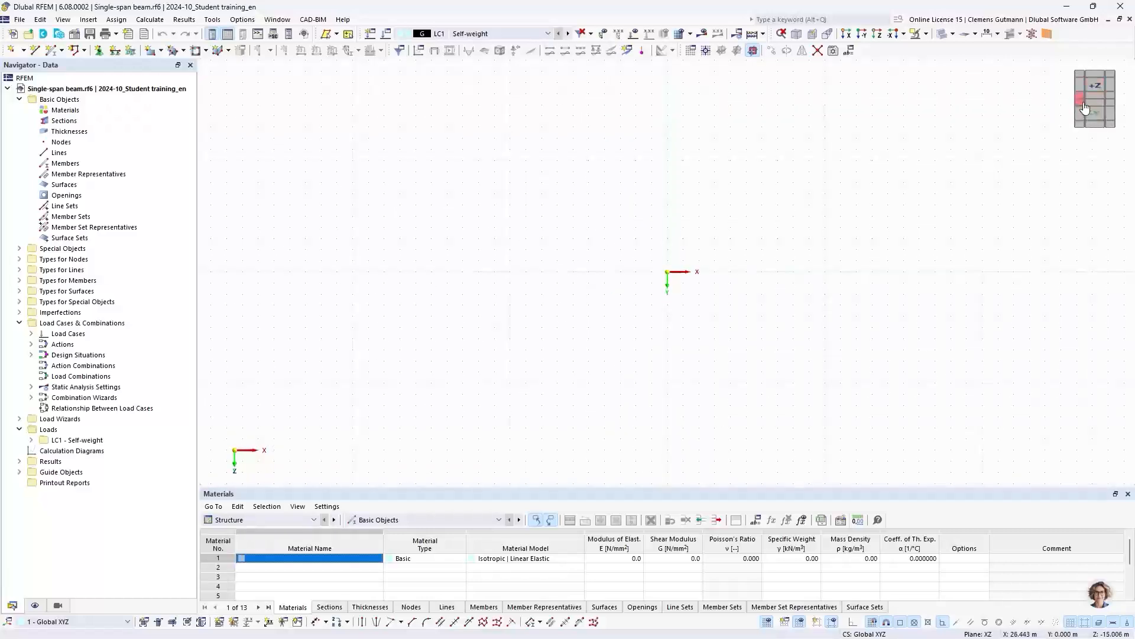
{"action": "left_click", "coordinate": [1085, 107]}
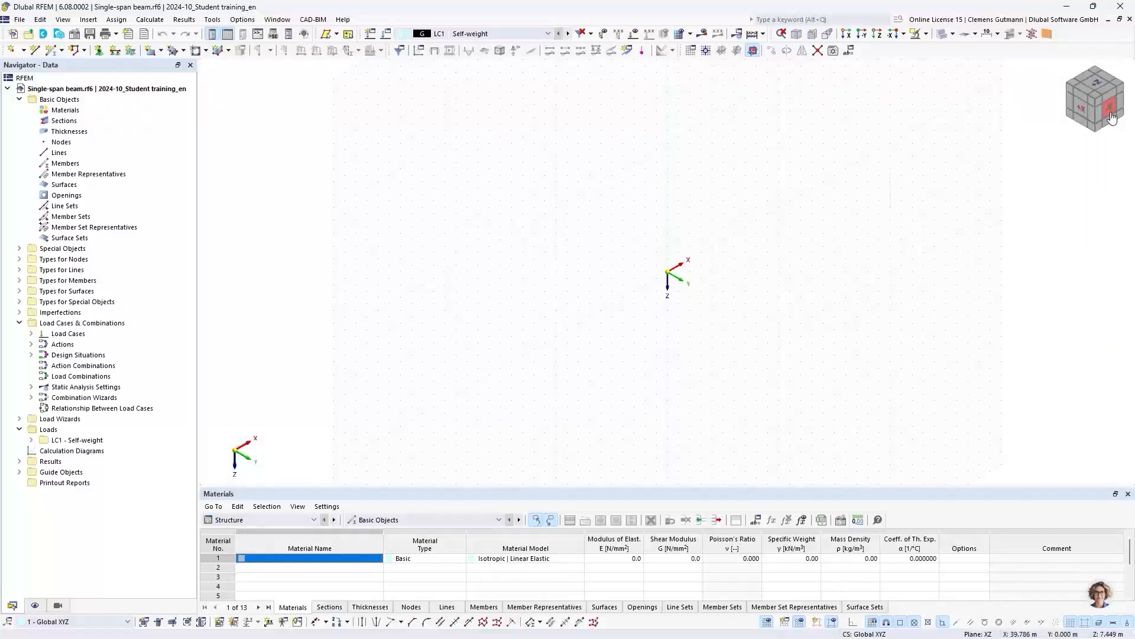
{"action": "left_click", "coordinate": [1112, 116]}
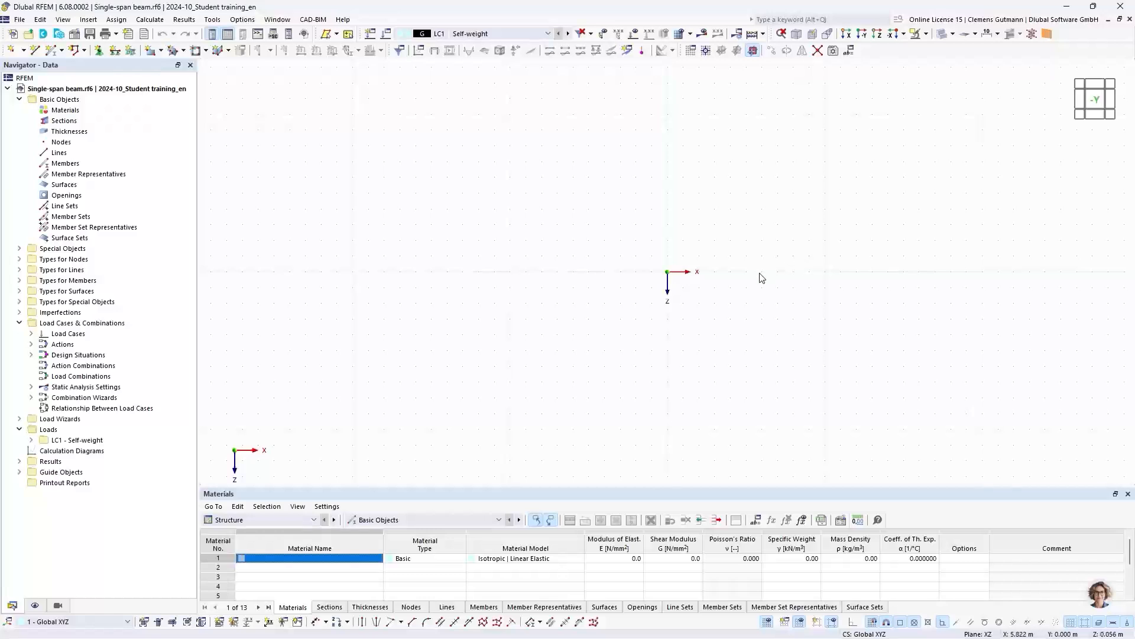
{"action": "middle_click_drag", "start_coordinate": [721, 264], "coordinate": [552, 244]}
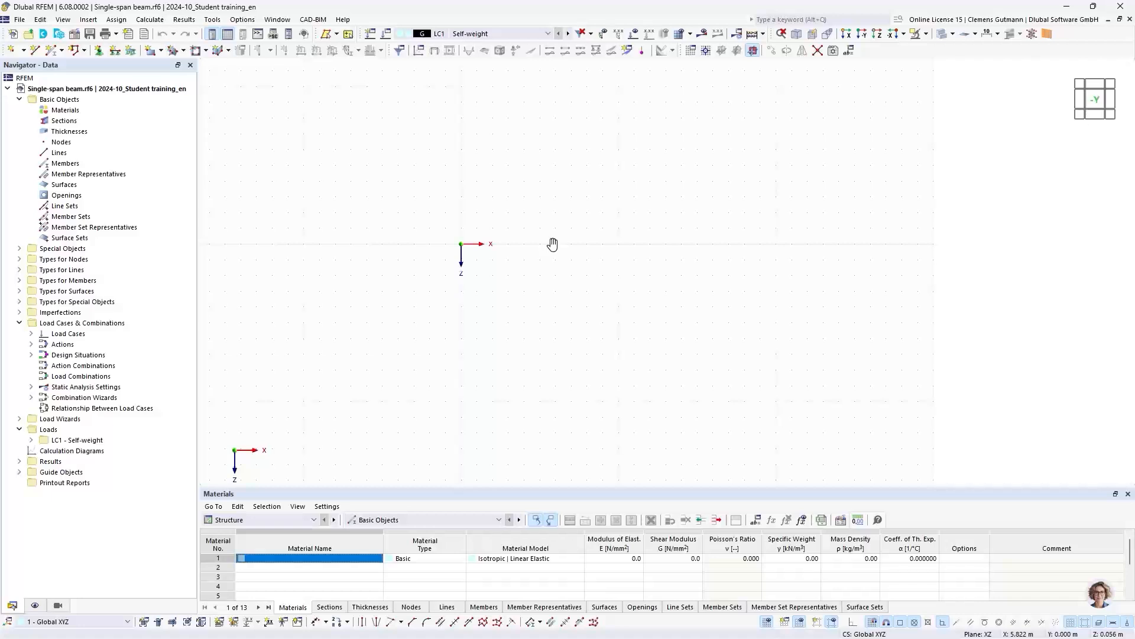
- Begin a new material under Basic Objects and open the material library for it
{"action": "right_click", "coordinate": [66, 115]}
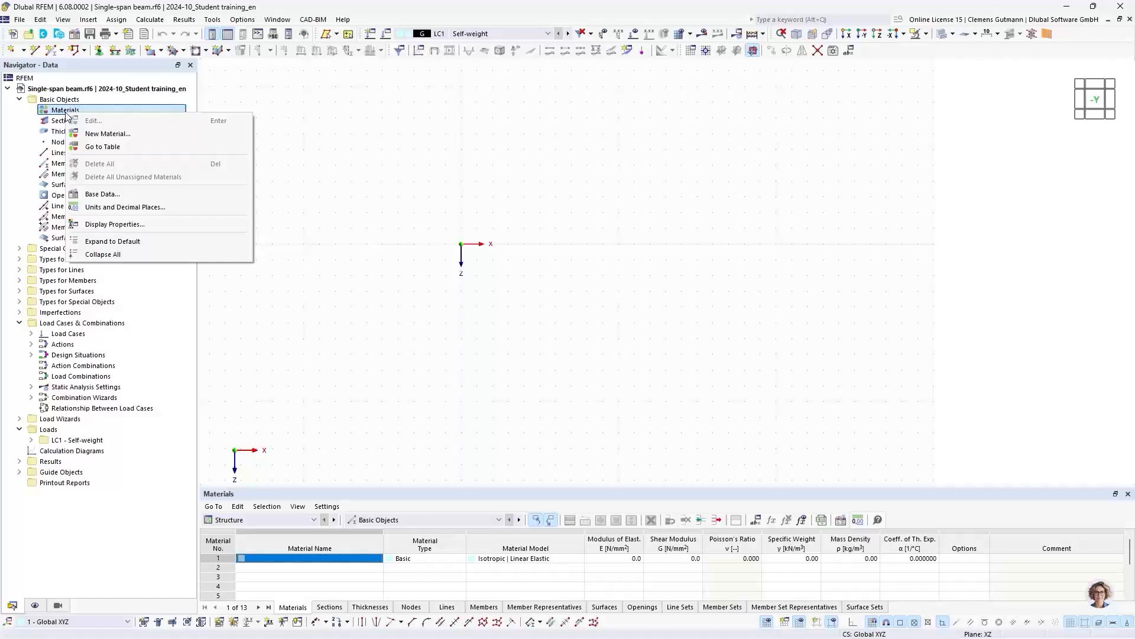
{"action": "left_click", "coordinate": [86, 135]}
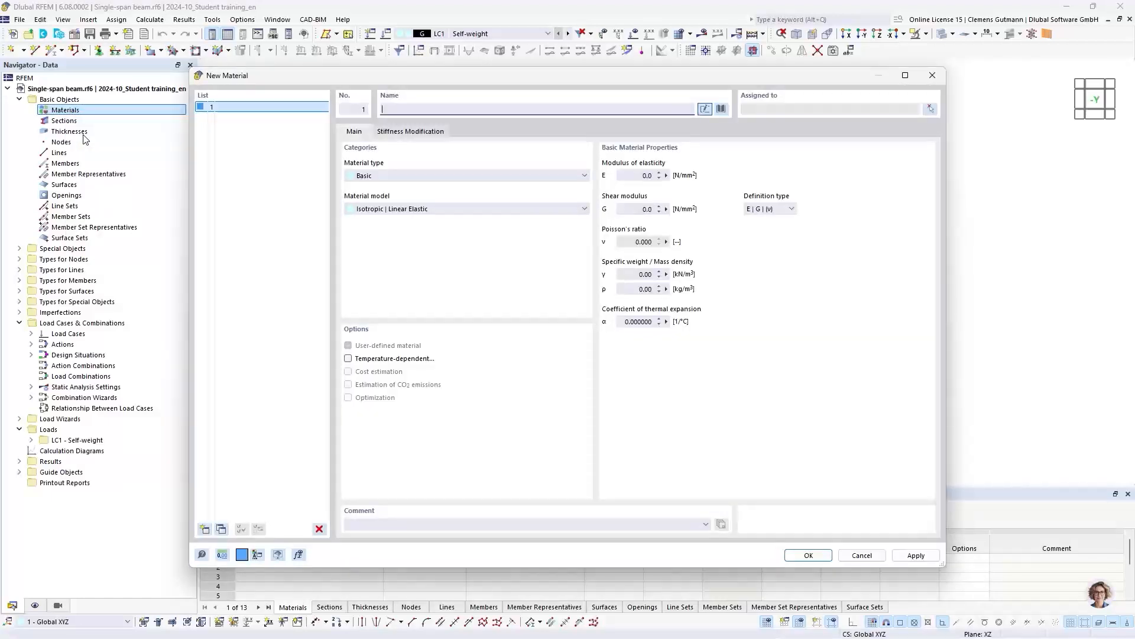
{"action": "mouse_move", "coordinate": [365, 80]}
{"action": "left_mouse_down"}
{"action": "mouse_move", "coordinate": [347, 77]}
{"action": "mouse_move", "coordinate": [363, 83]}
{"action": "left_mouse_up"}
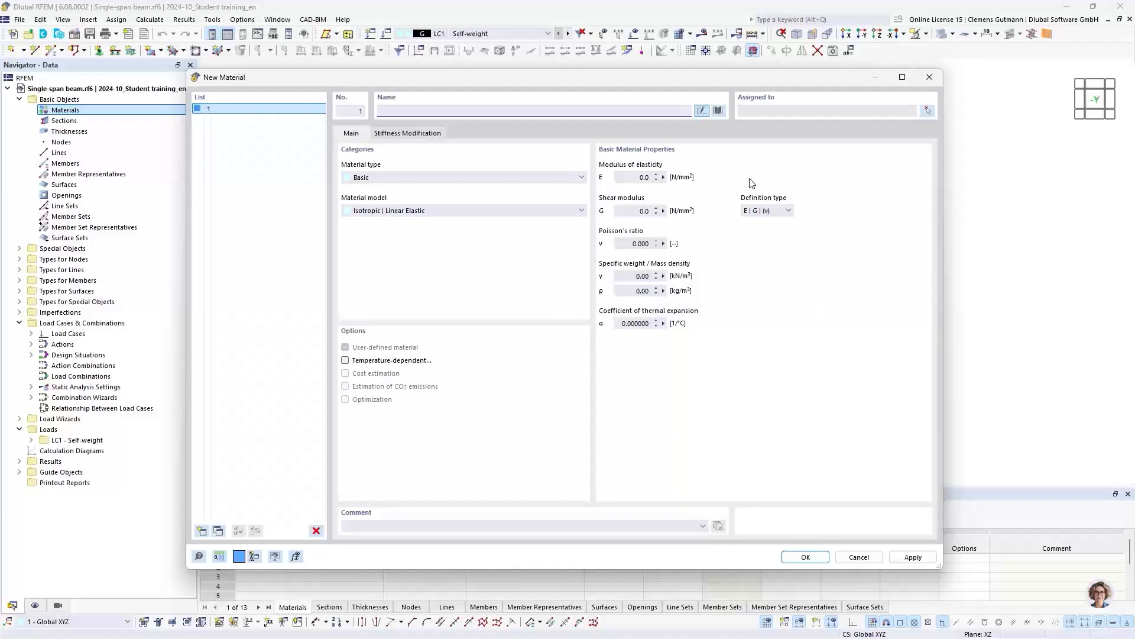
{"action": "left_click", "coordinate": [719, 112]}
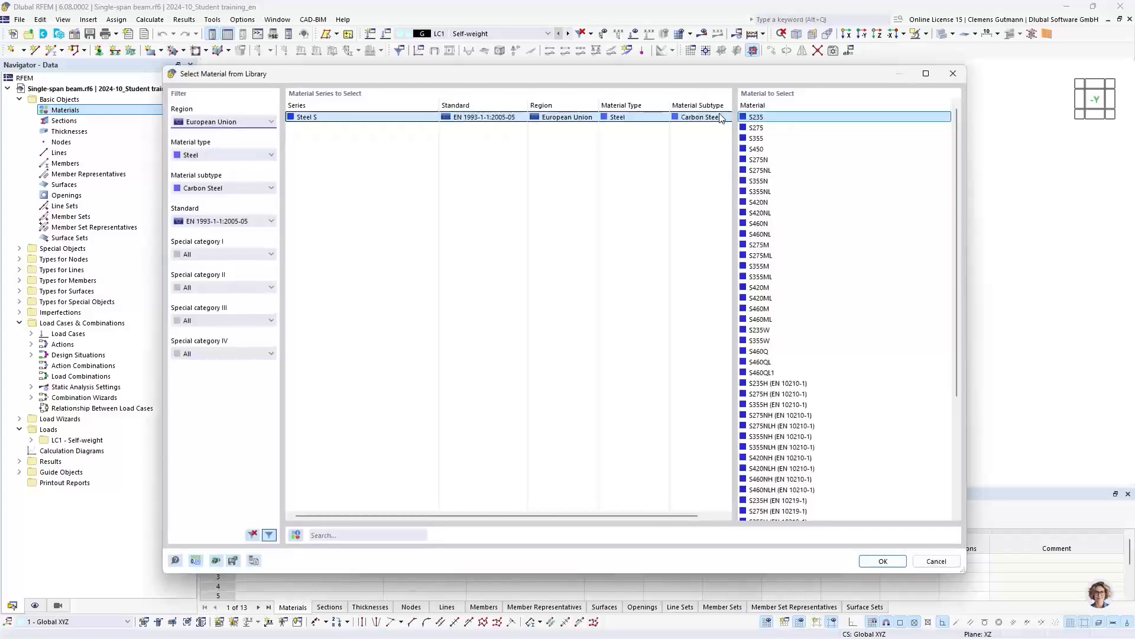
- Clear all material library filters, browse the full series list and restrict the region to European Union
{"action": "left_click", "coordinate": [254, 535]}
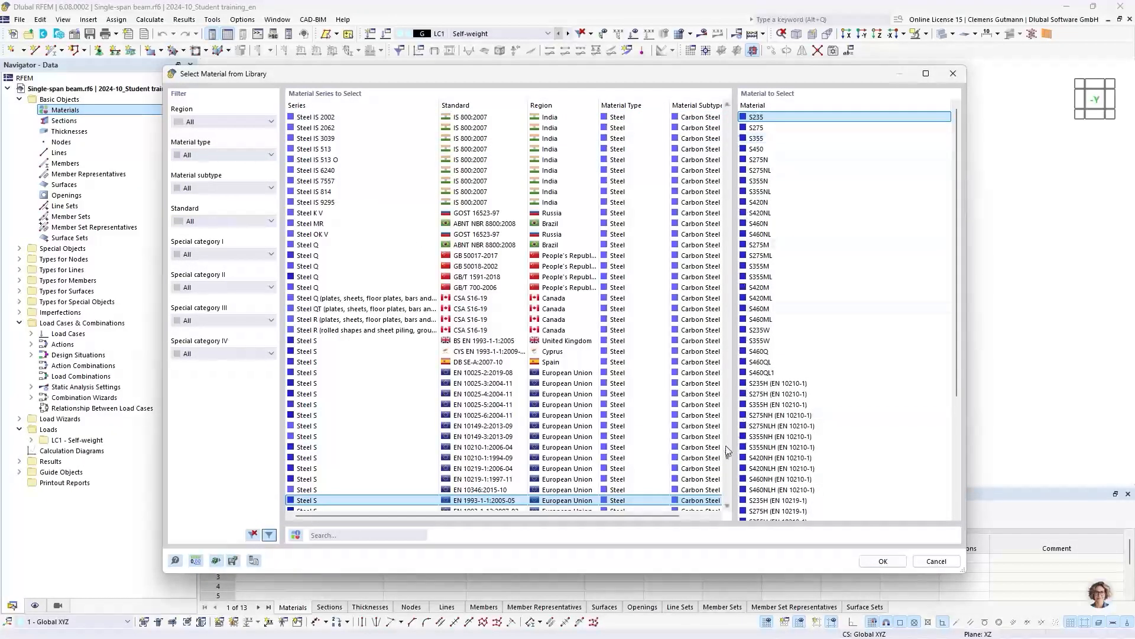
{"action": "left_click_drag", "start_coordinate": [727, 458], "coordinate": [734, 133]}
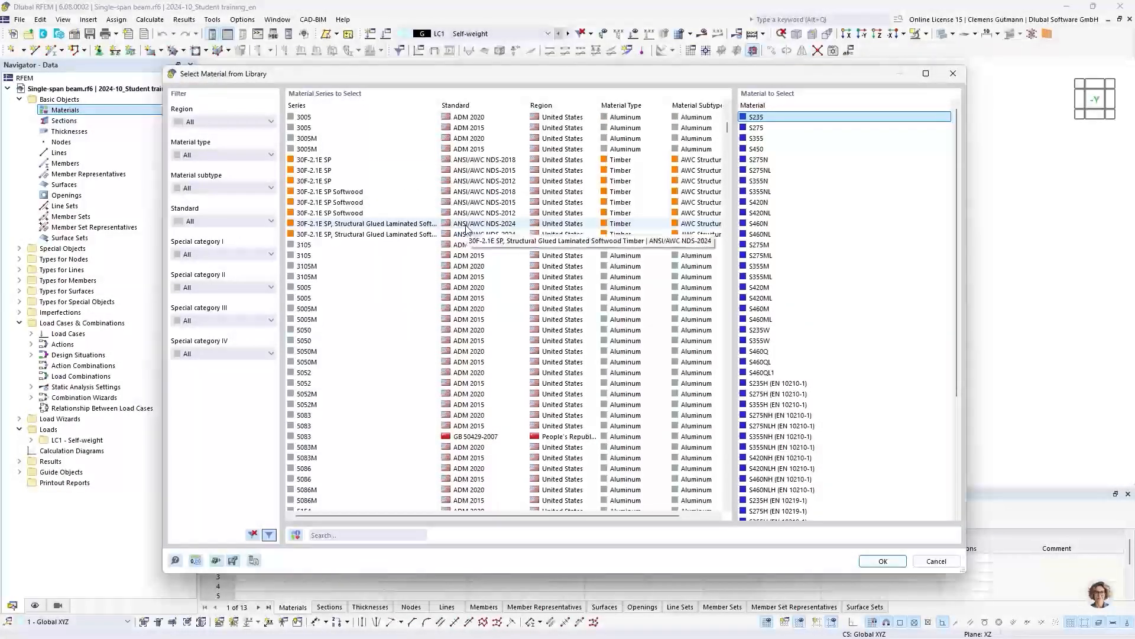
{"action": "left_click", "coordinate": [224, 122]}
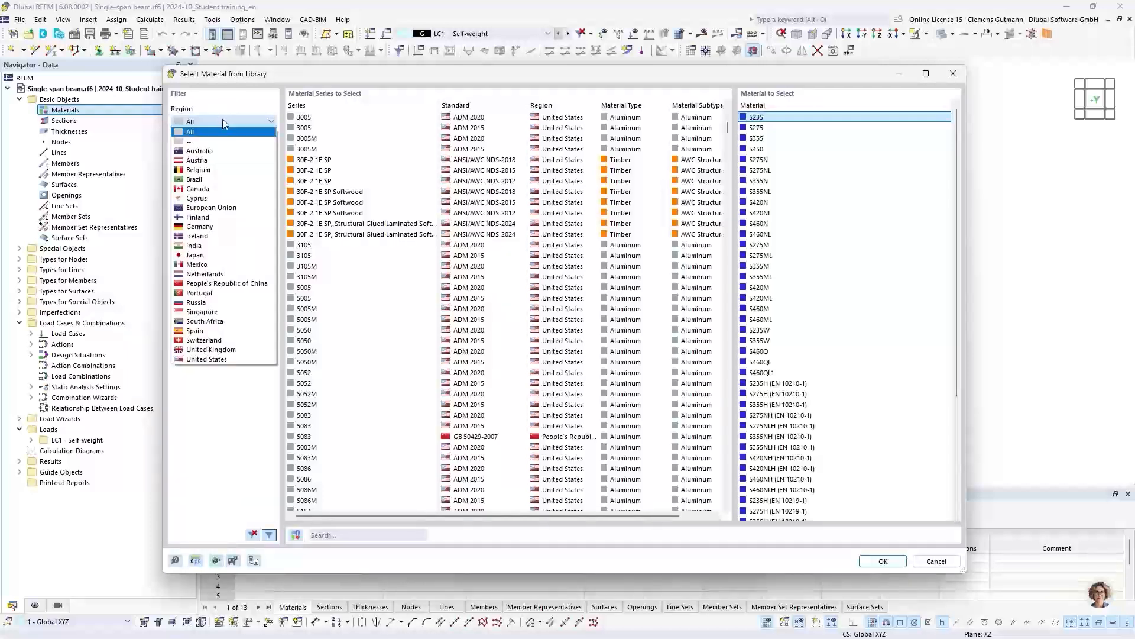
{"action": "left_click", "coordinate": [232, 208]}
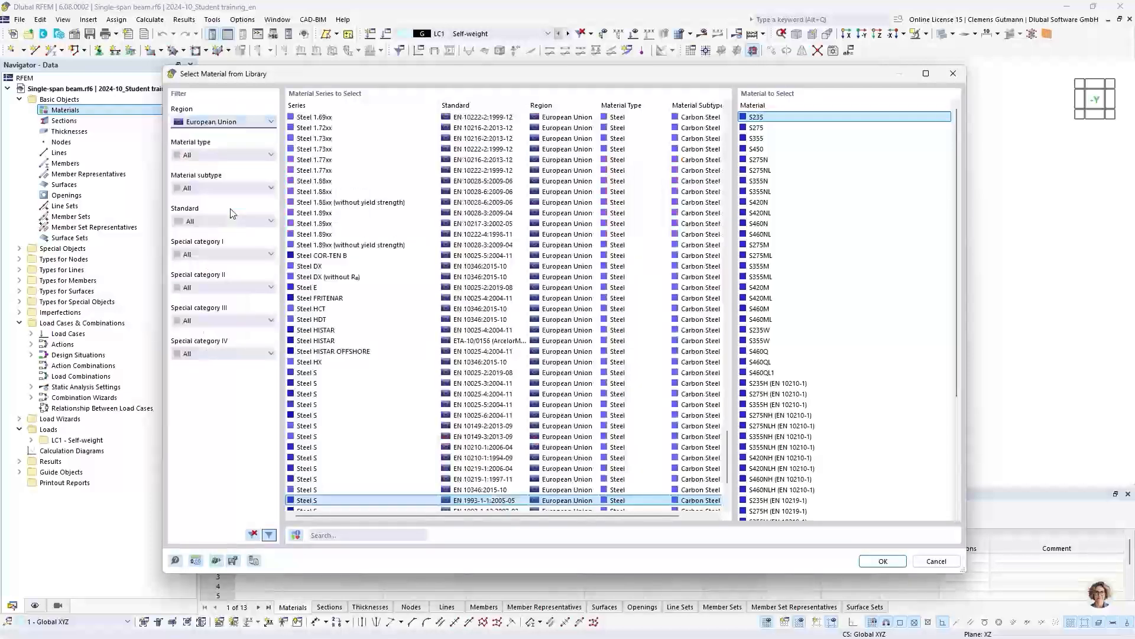
- Filter the library by material type Steel, subtype Carbon Steel and standard EN 1993-1-1:2005-05
{"action": "left_click", "coordinate": [242, 155]}
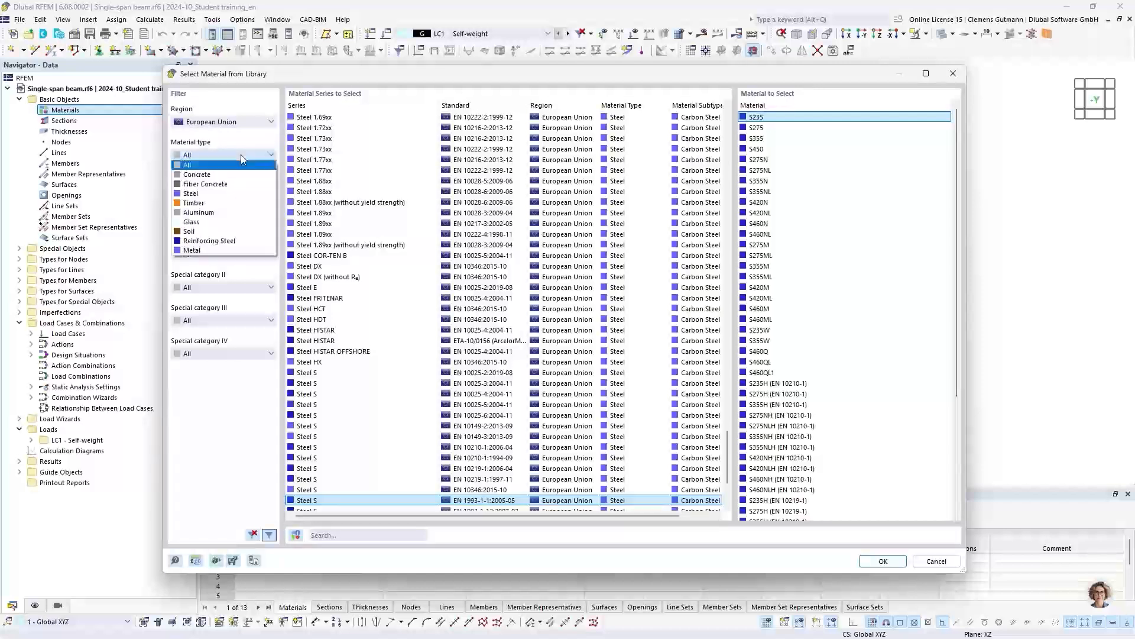
{"action": "left_click", "coordinate": [207, 194]}
{"action": "left_click", "coordinate": [208, 188]}
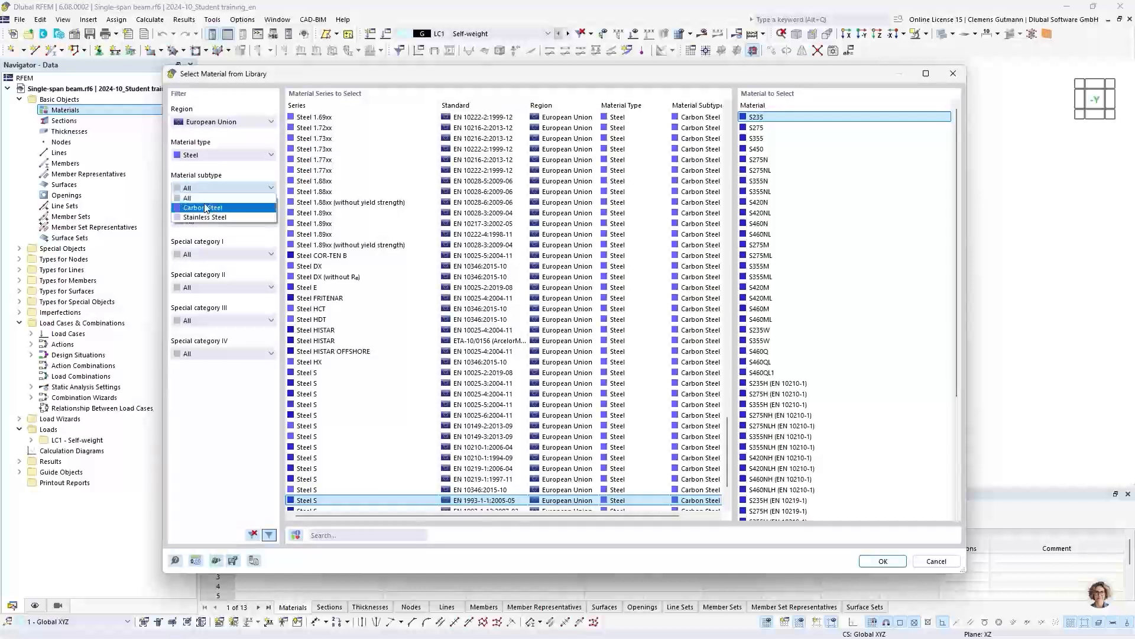
{"action": "left_click", "coordinate": [211, 208]}
{"action": "left_click", "coordinate": [211, 222]}
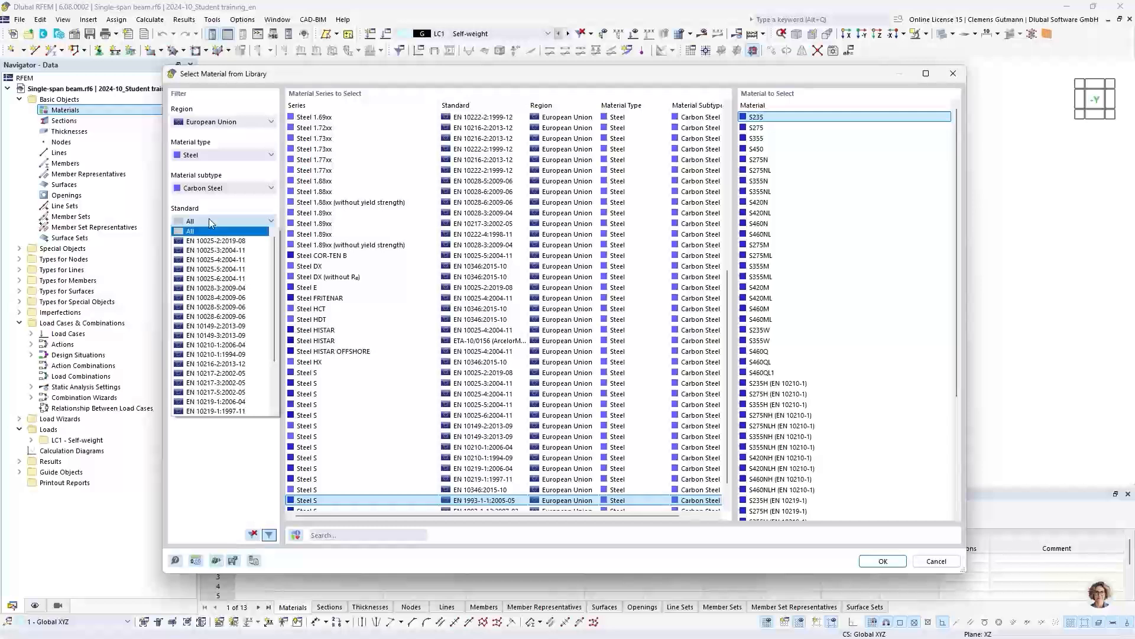
{"action": "scroll", "coordinate": [219, 269], "scroll_direction": "down", "scroll_amount": 3}
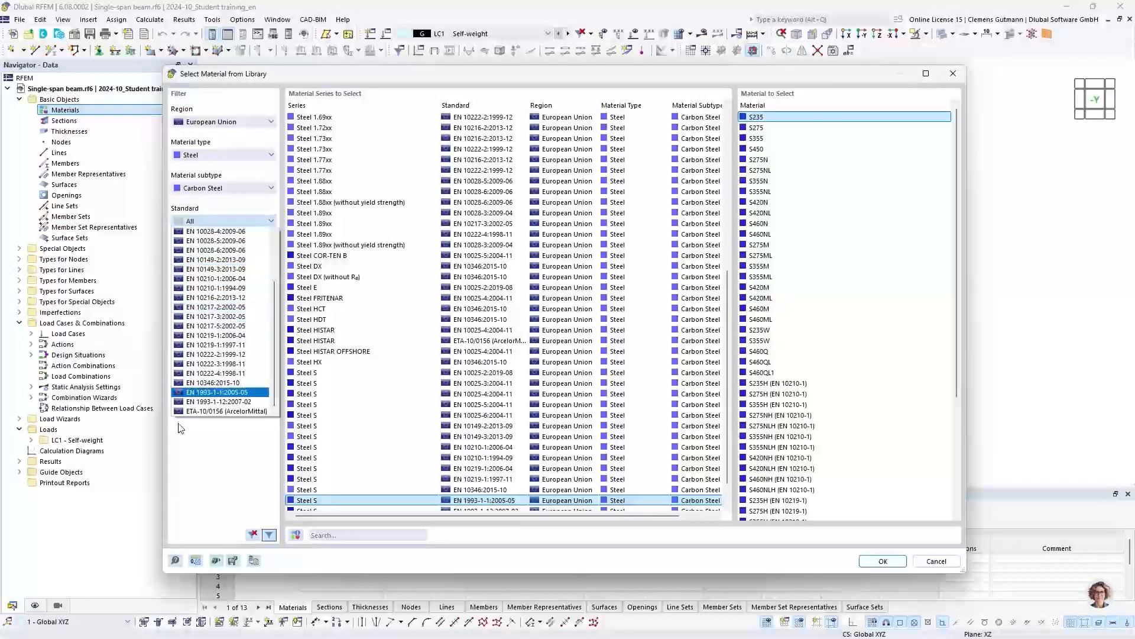
{"action": "left_click", "coordinate": [217, 392]}
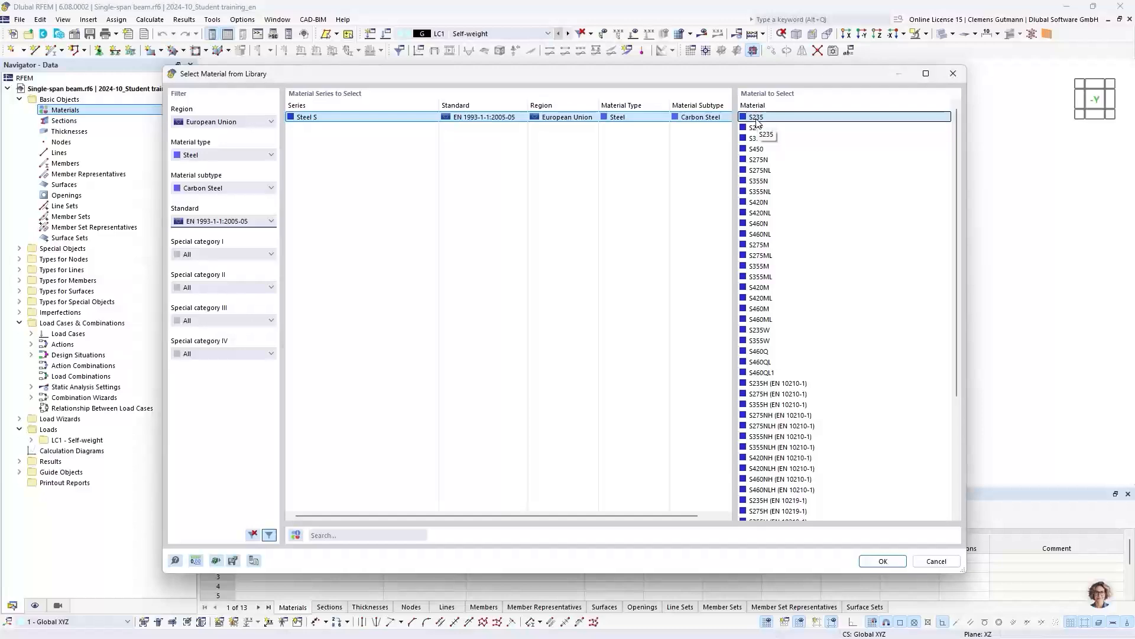
- Adopt steel S235 from the library, check its detailed material values and create the material
{"action": "left_click", "coordinate": [898, 562]}
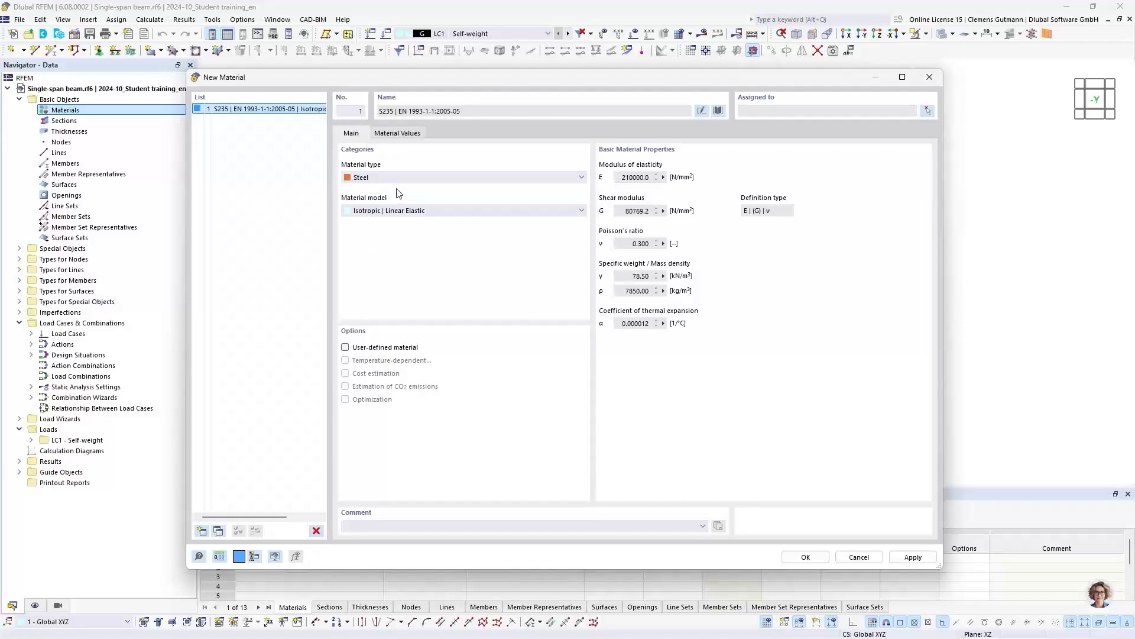
{"action": "left_click", "coordinate": [414, 134]}
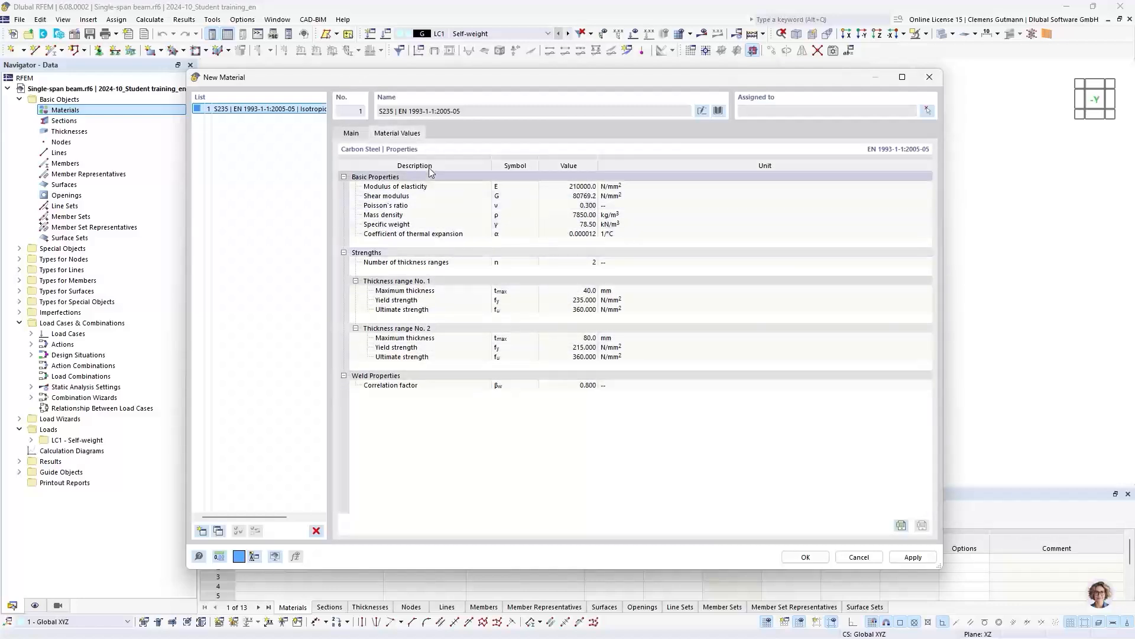
{"action": "left_click", "coordinate": [353, 133]}
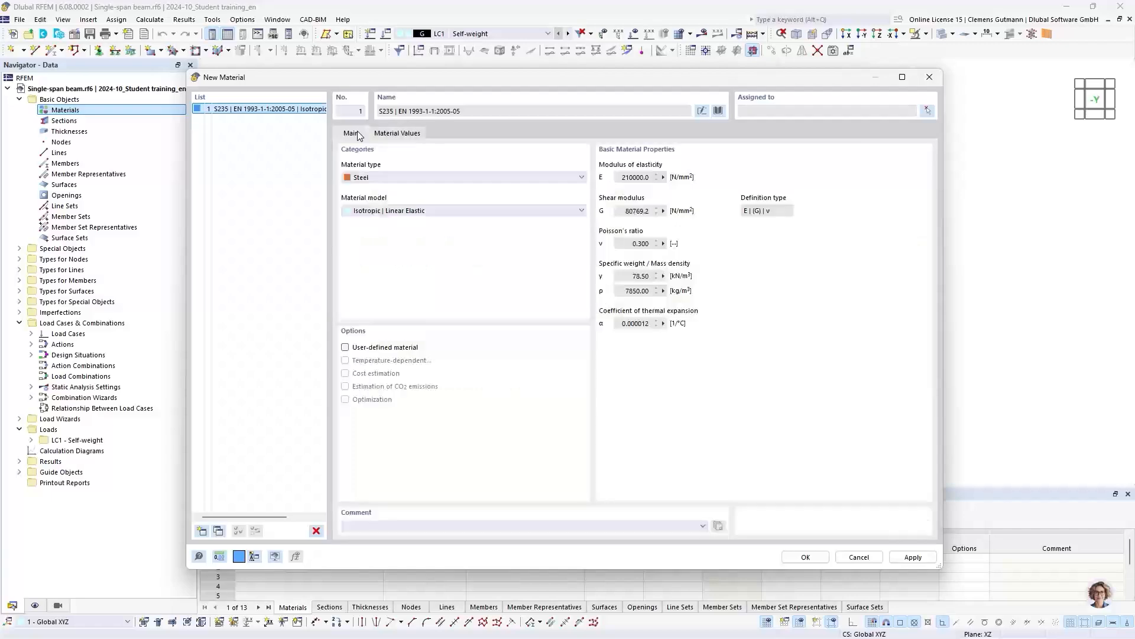
{"action": "left_click", "coordinate": [806, 557]}
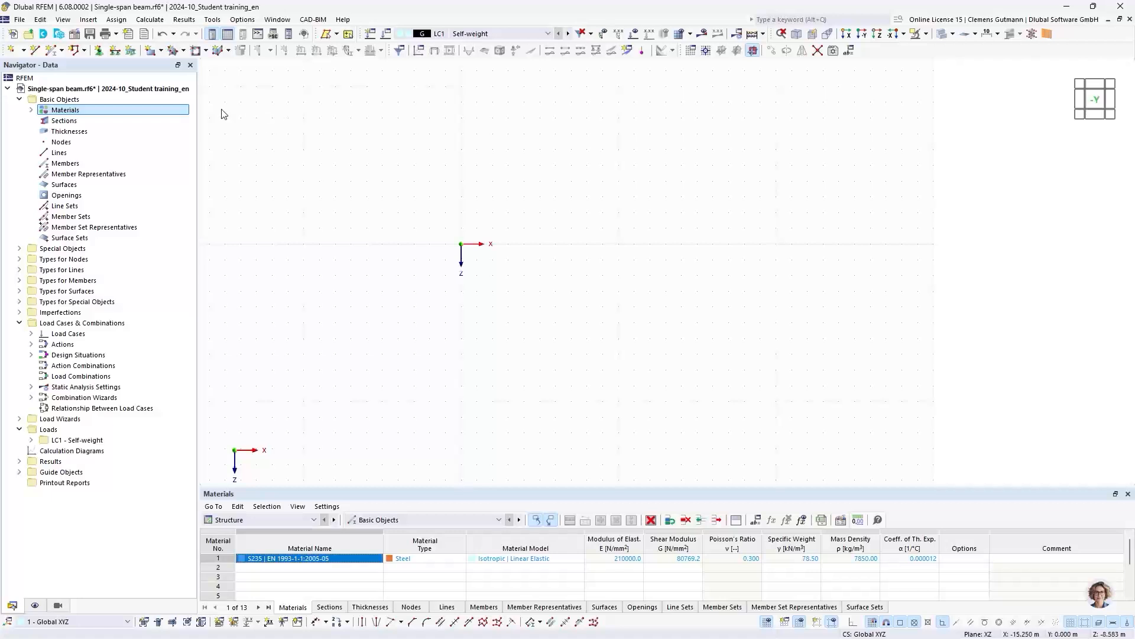
- Expand the Materials entry to list the new steel and make the Materials table moderately taller
{"action": "left_click", "coordinate": [33, 111]}
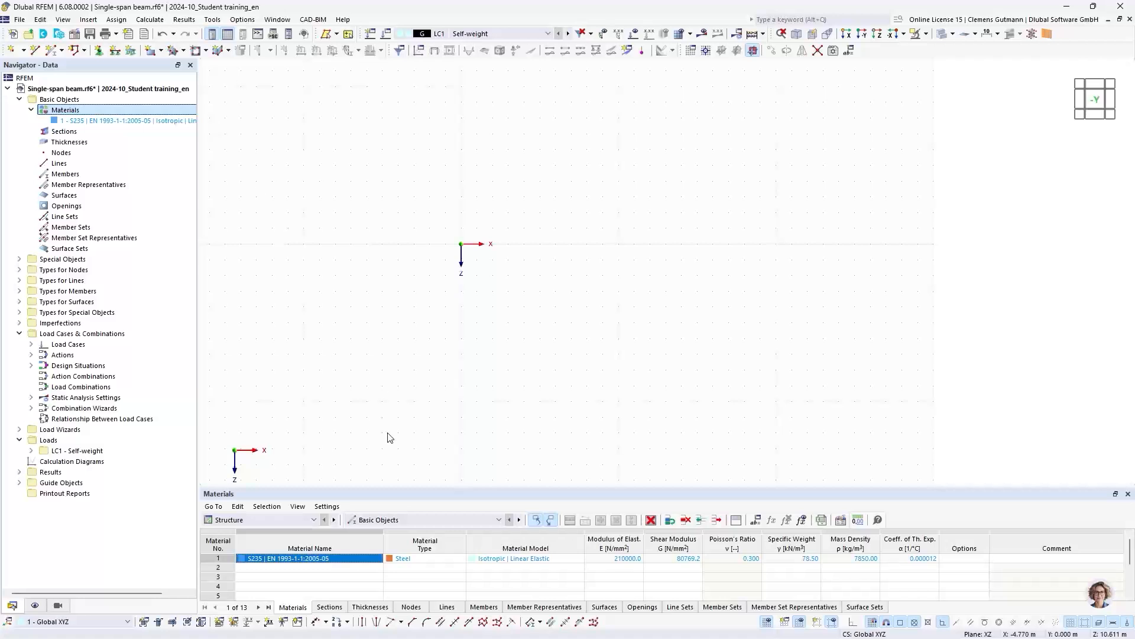
{"action": "left_click_drag", "start_coordinate": [398, 486], "coordinate": [411, 406]}
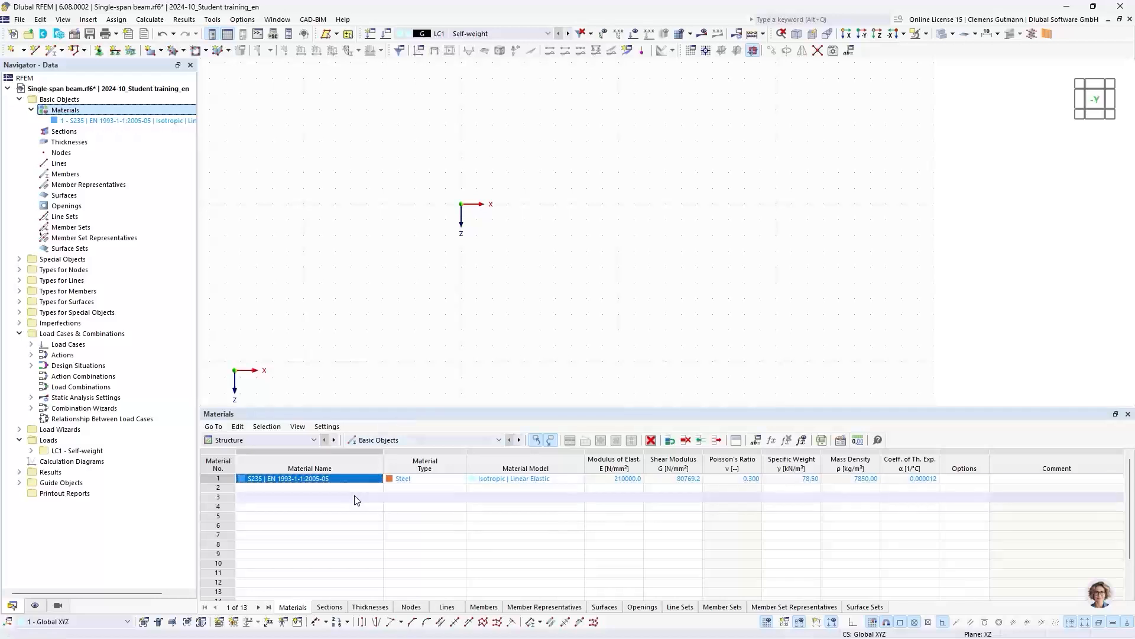
{"action": "left_click_drag", "start_coordinate": [377, 407], "coordinate": [386, 449]}
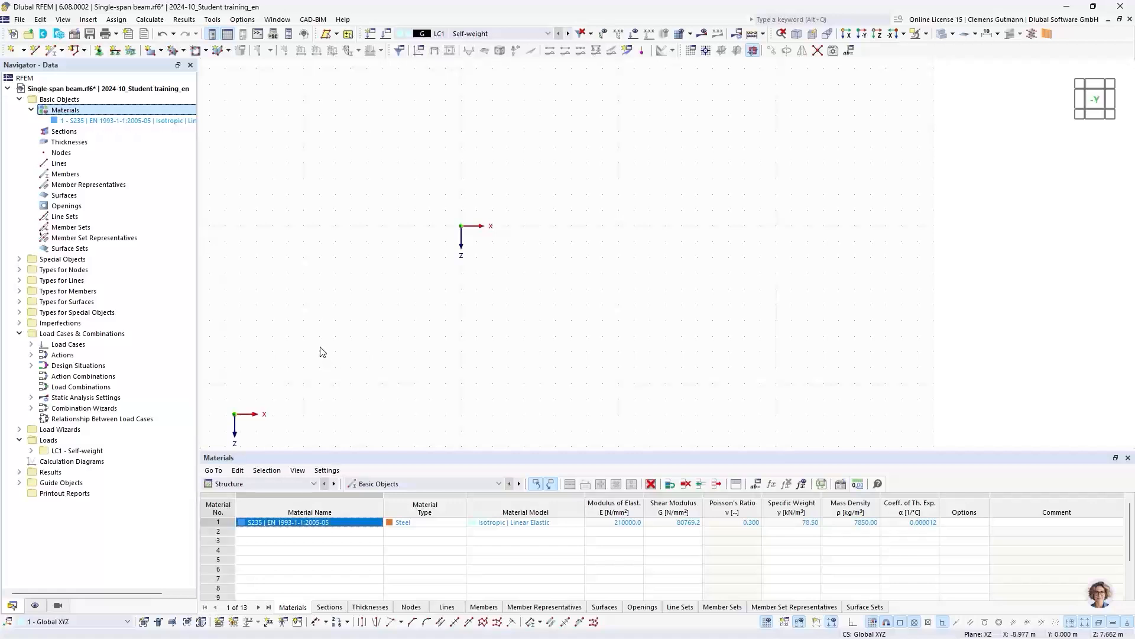
- Begin a new section under Basic Objects and open the section library for standardized I-beams and H-beams
{"action": "right_click", "coordinate": [52, 131]}
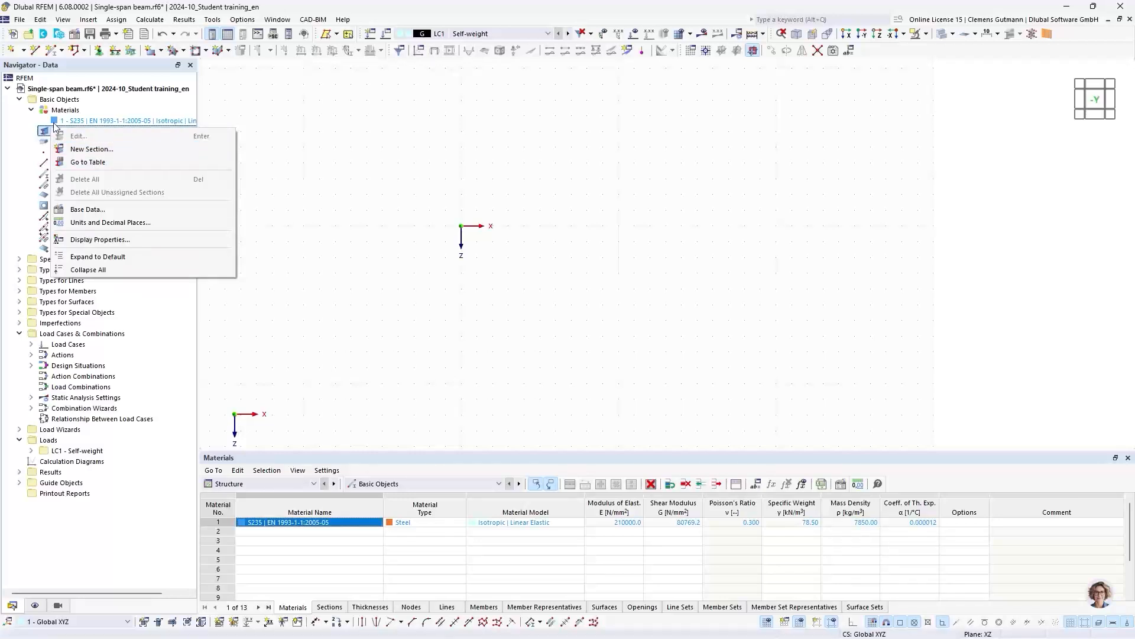
{"action": "left_click", "coordinate": [107, 99]}
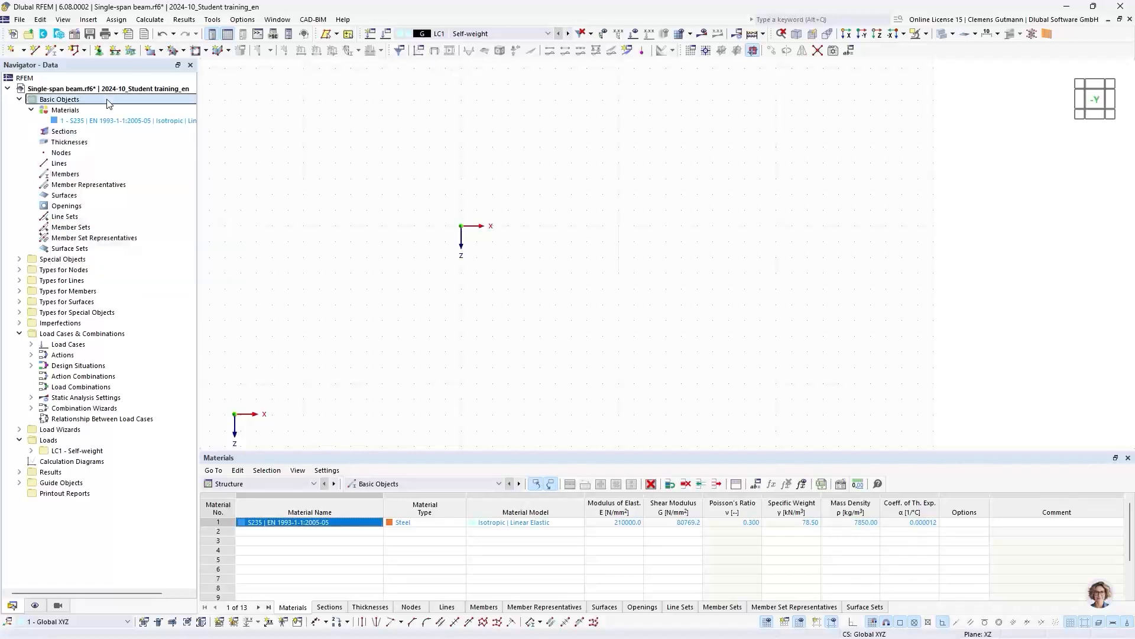
{"action": "left_click", "coordinate": [88, 20]}
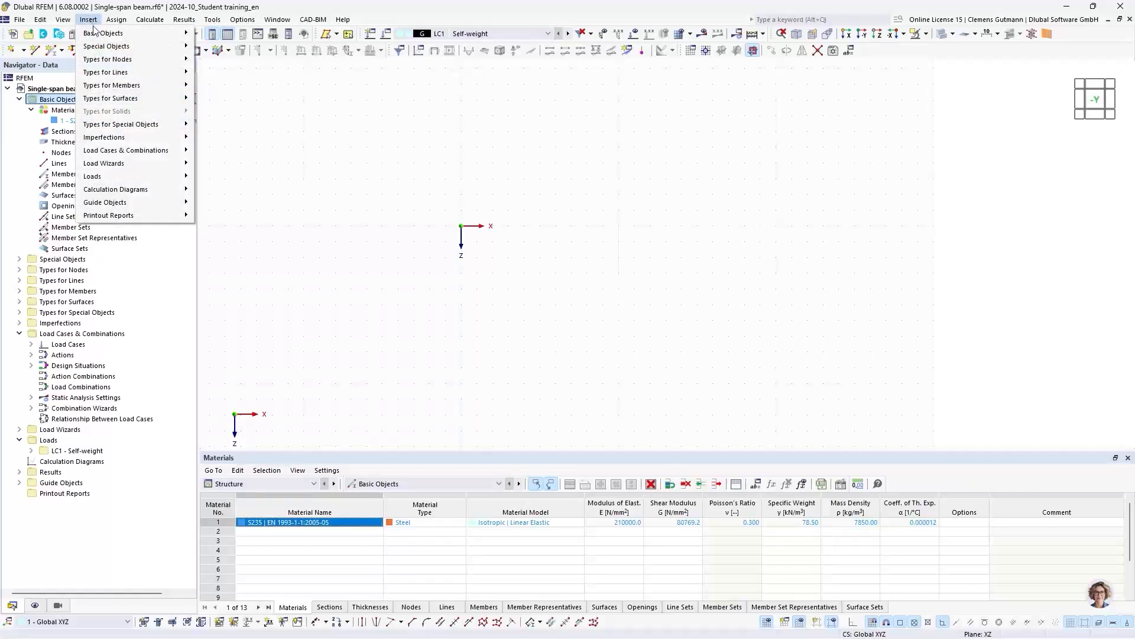
{"action": "mouse_move", "coordinate": [171, 38]}
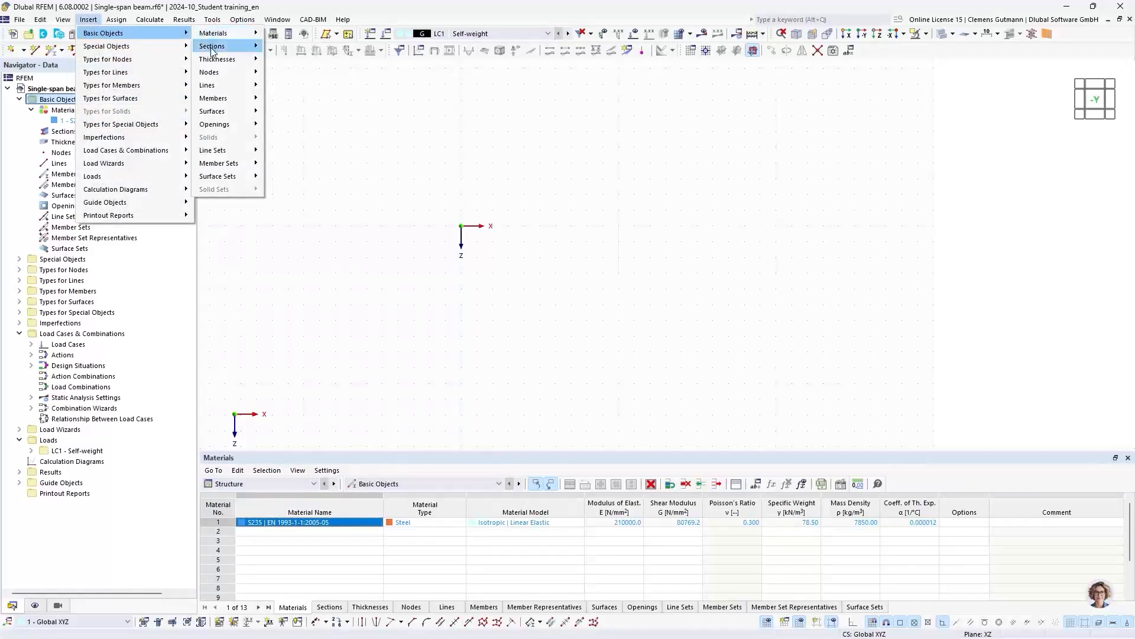
{"action": "mouse_move", "coordinate": [234, 46]}
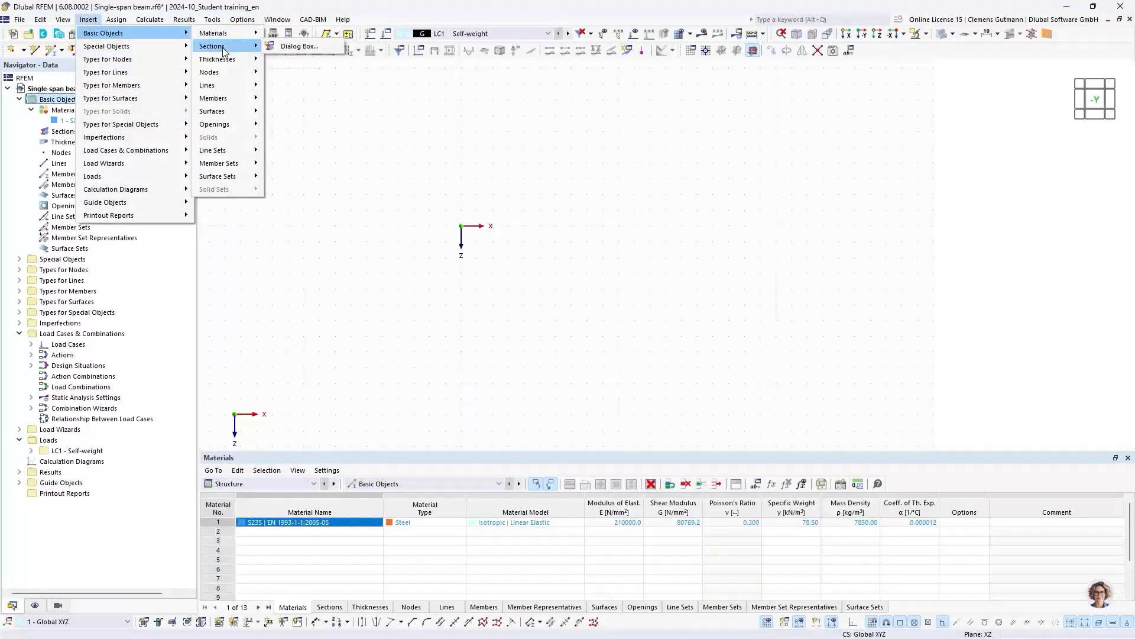
{"action": "left_click", "coordinate": [271, 48]}
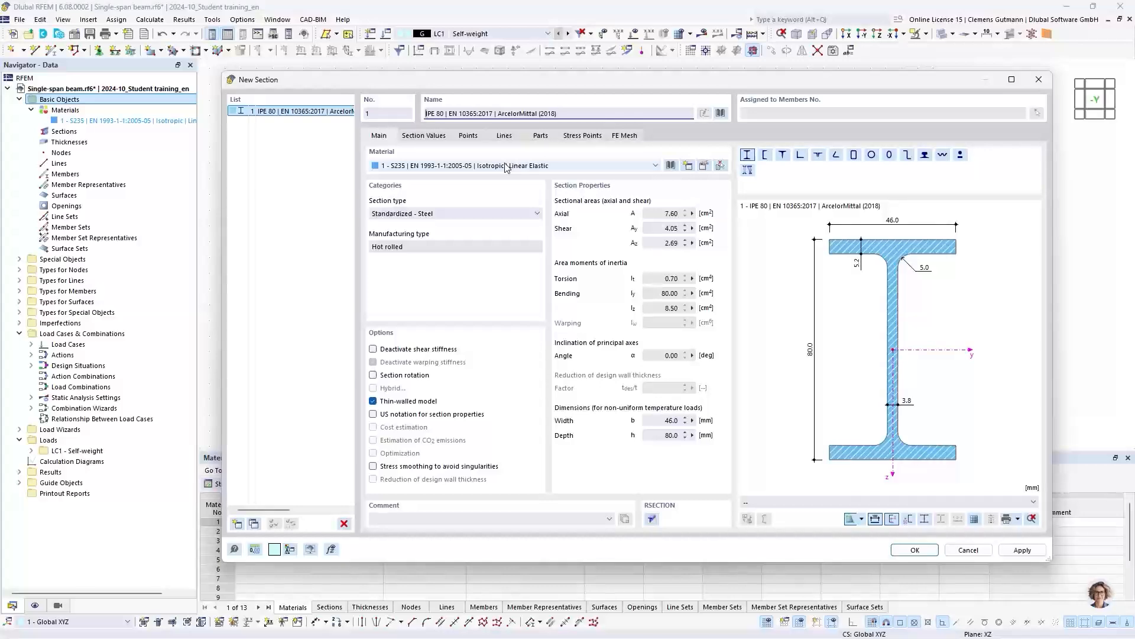
{"action": "left_click", "coordinate": [720, 112]}
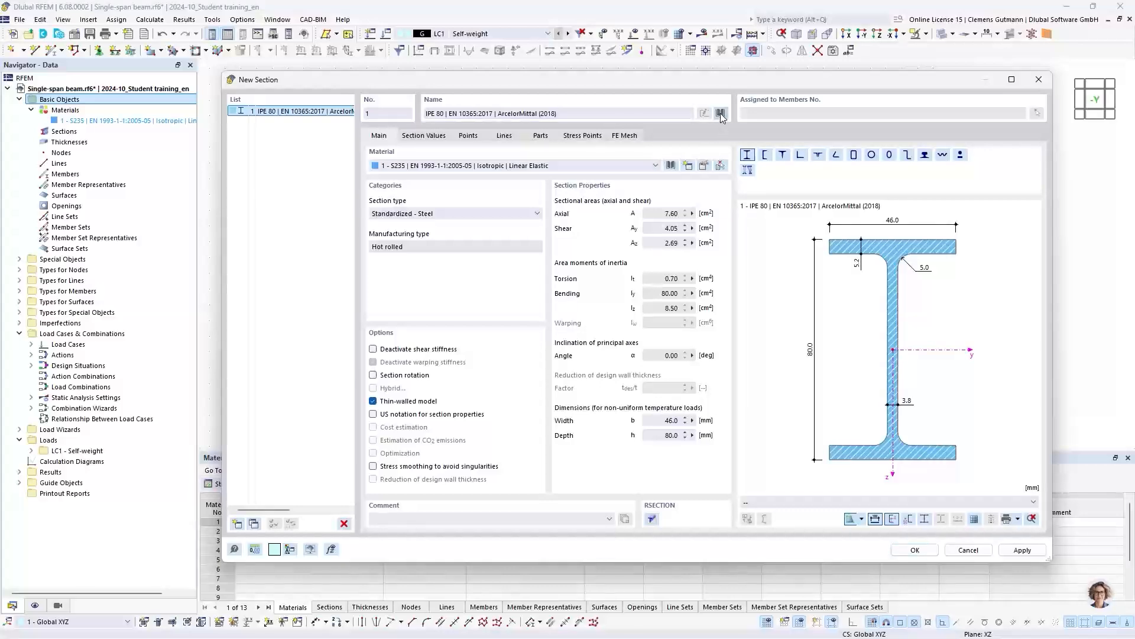
{"action": "left_click_drag", "start_coordinate": [721, 112], "coordinate": [657, 143]}
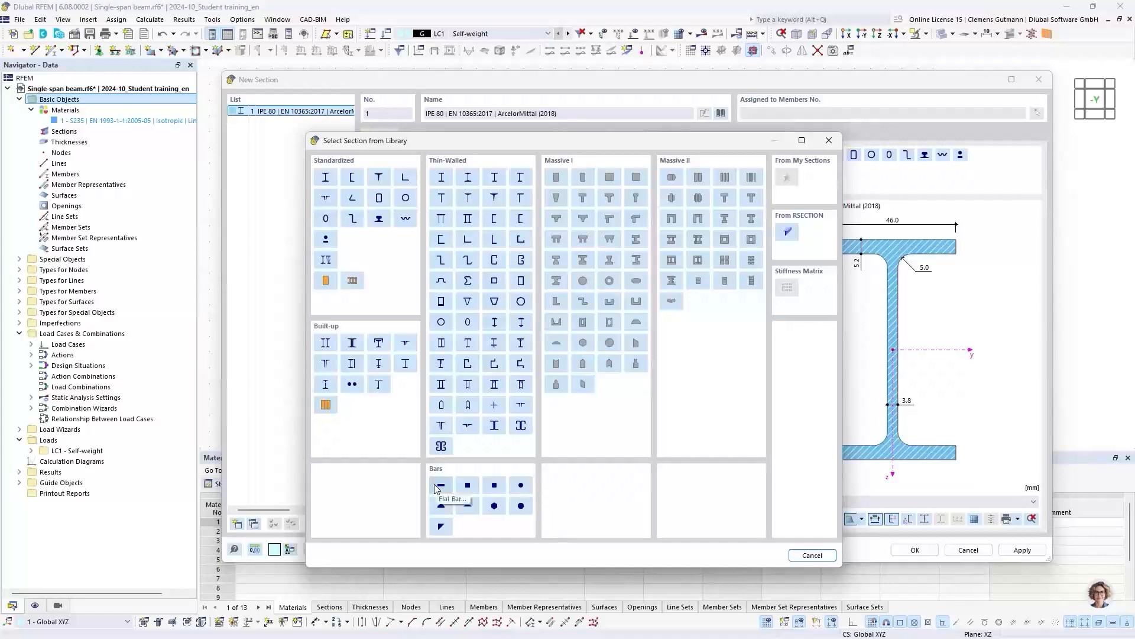
{"action": "left_click", "coordinate": [326, 177]}
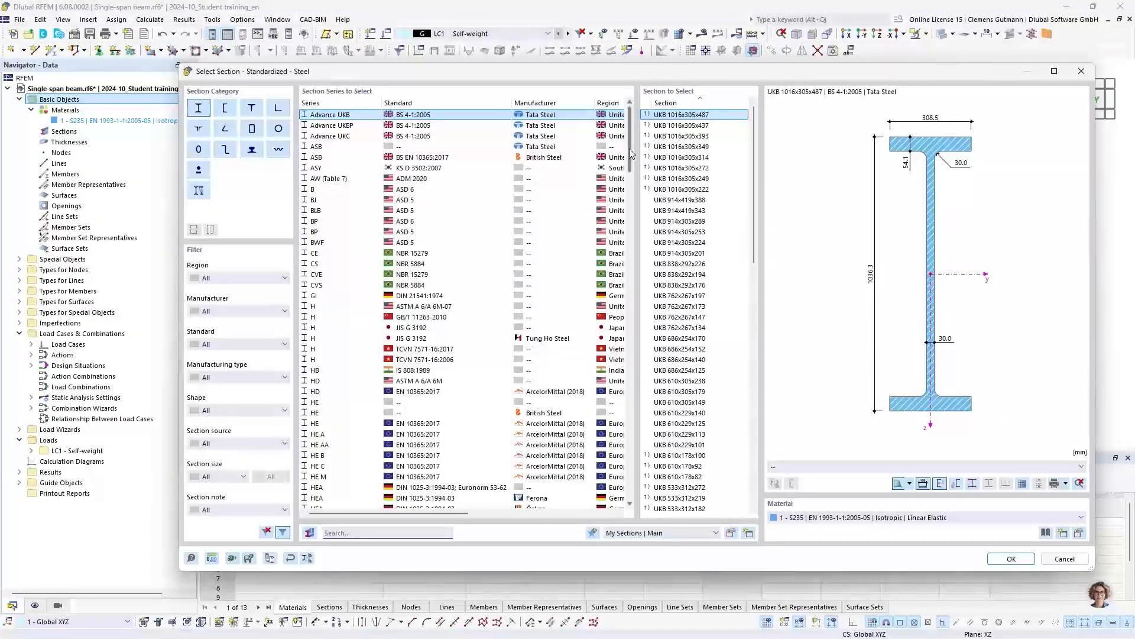
- Search the section series for HEA 200 and adopt it from the SZS series with standard Euronorm 53-62; DIN 1025-3
{"action": "mouse_move", "coordinate": [629, 156]}
{"action": "left_mouse_down"}
{"action": "mouse_move", "coordinate": [630, 500]}
{"action": "mouse_move", "coordinate": [635, 151]}
{"action": "left_mouse_up"}
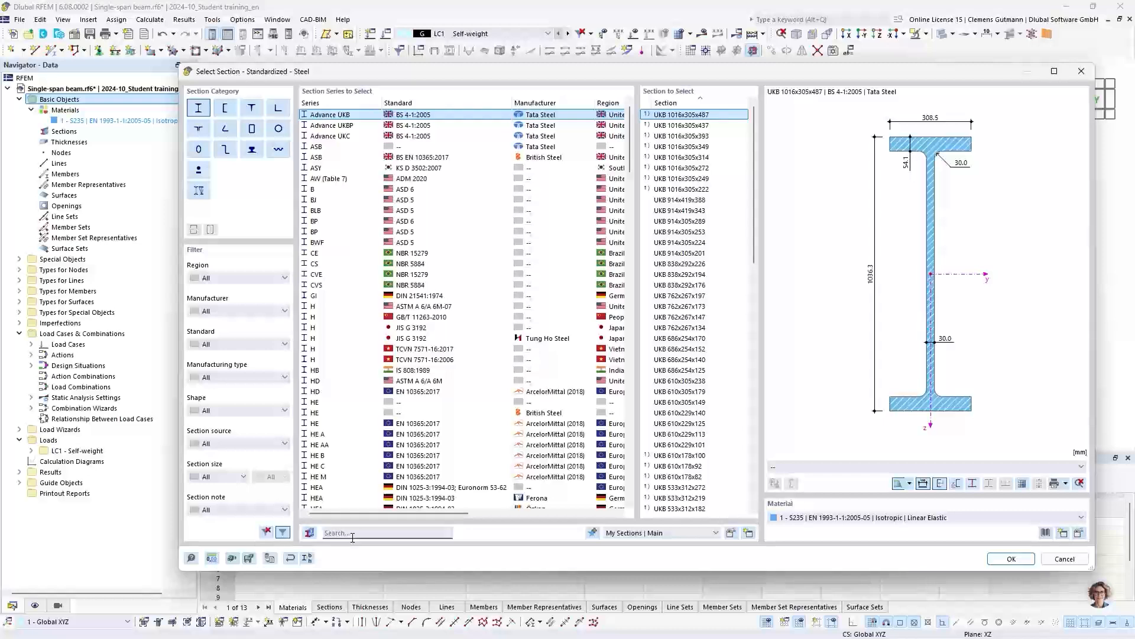
{"action": "type", "text": "H"}
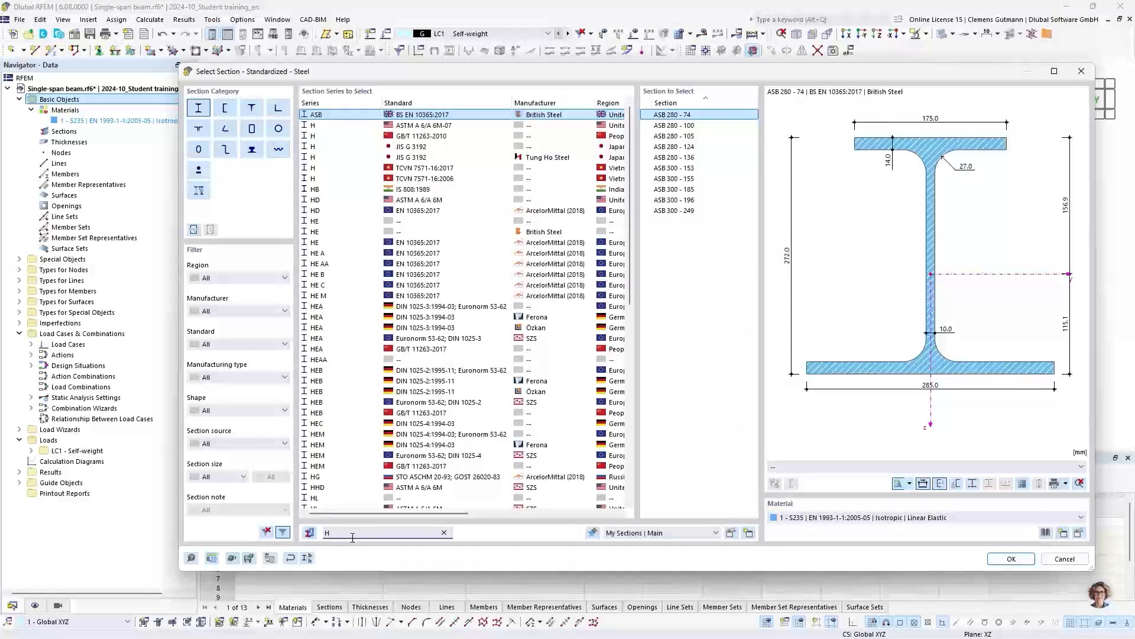
{"action": "type", "text": "EA"}
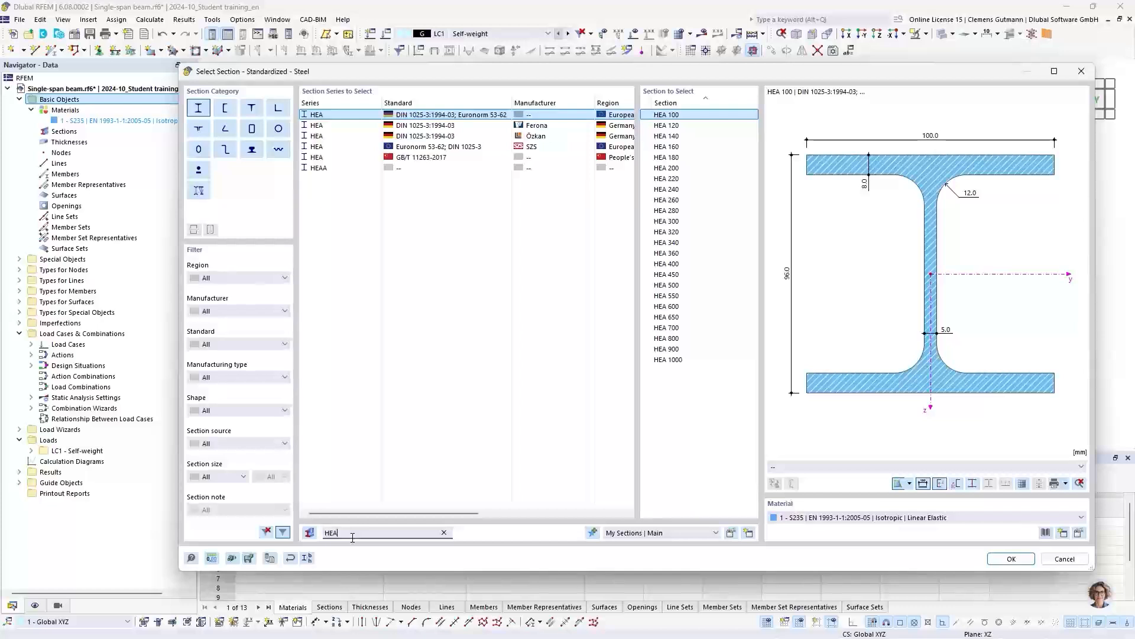
{"action": "type", "text": " 200"}
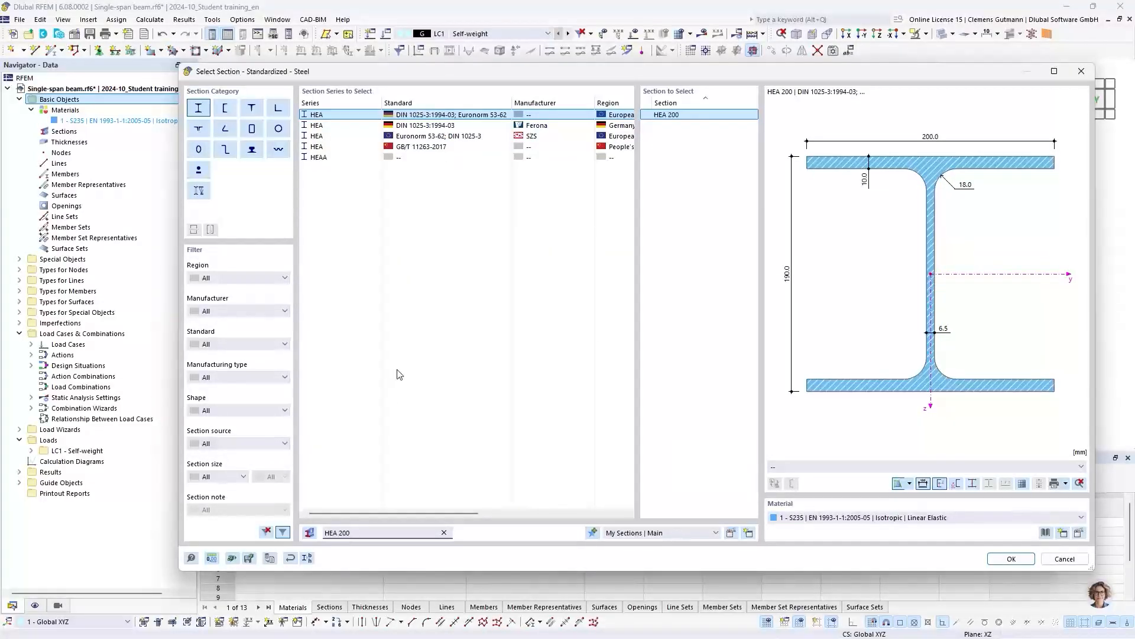
{"action": "left_click", "coordinate": [424, 137]}
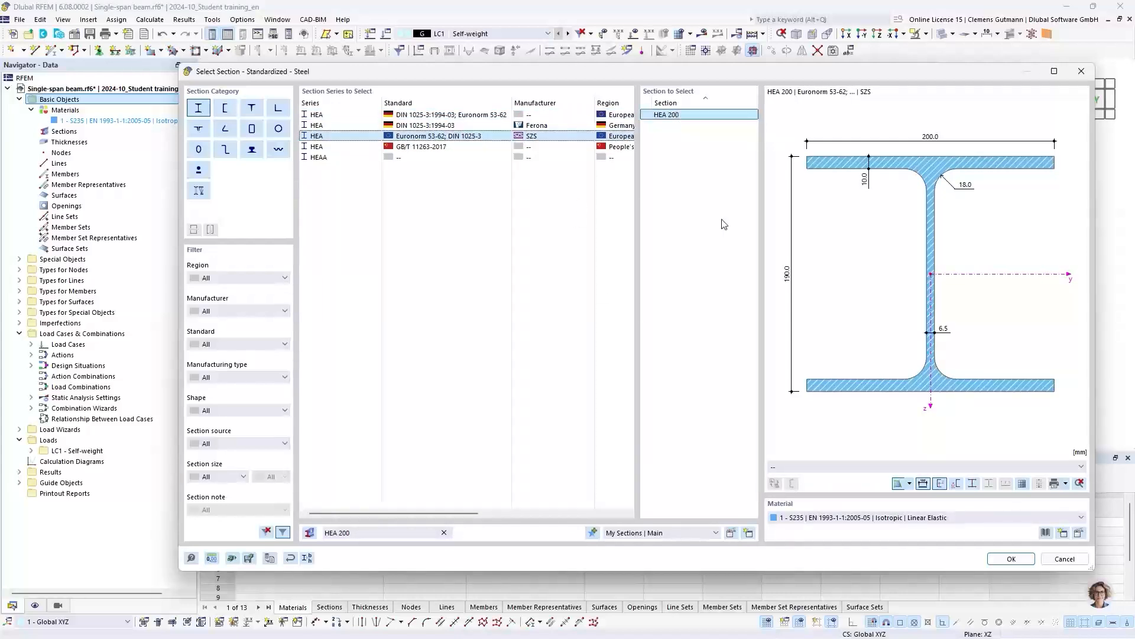
{"action": "left_click", "coordinate": [1010, 559]}
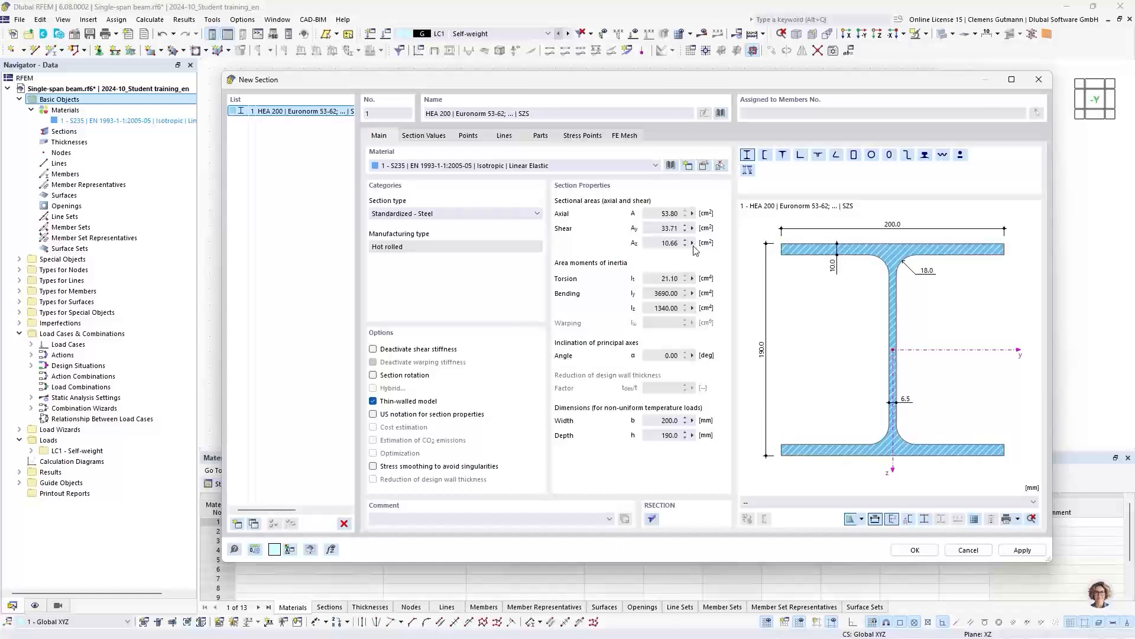
- Check the HEA 200 section's values, points, lines, parts and stress points, and create the section so it is listed under Sections
{"action": "left_click", "coordinate": [417, 137]}
{"action": "left_click", "coordinate": [465, 137]}
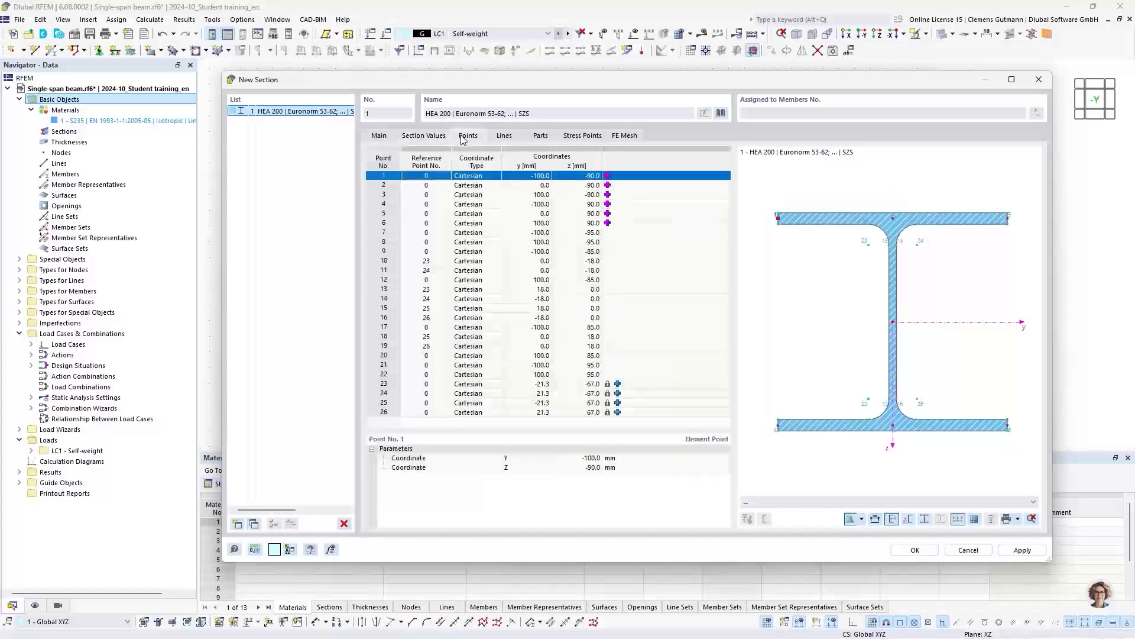
{"action": "left_click", "coordinate": [504, 136]}
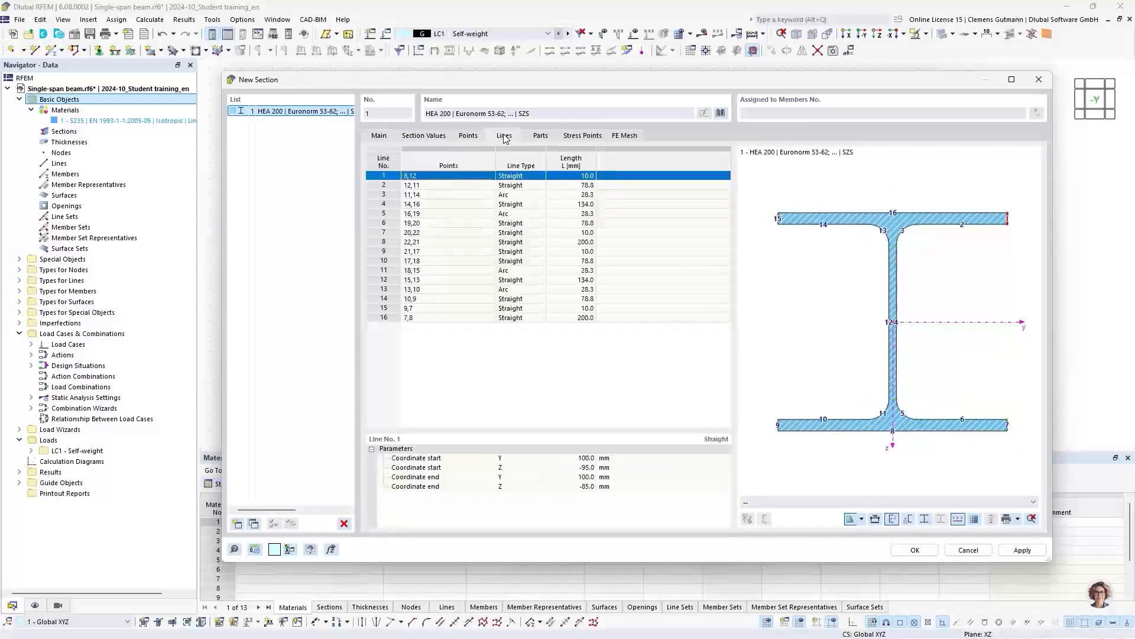
{"action": "left_click", "coordinate": [540, 136]}
{"action": "left_click", "coordinate": [566, 137]}
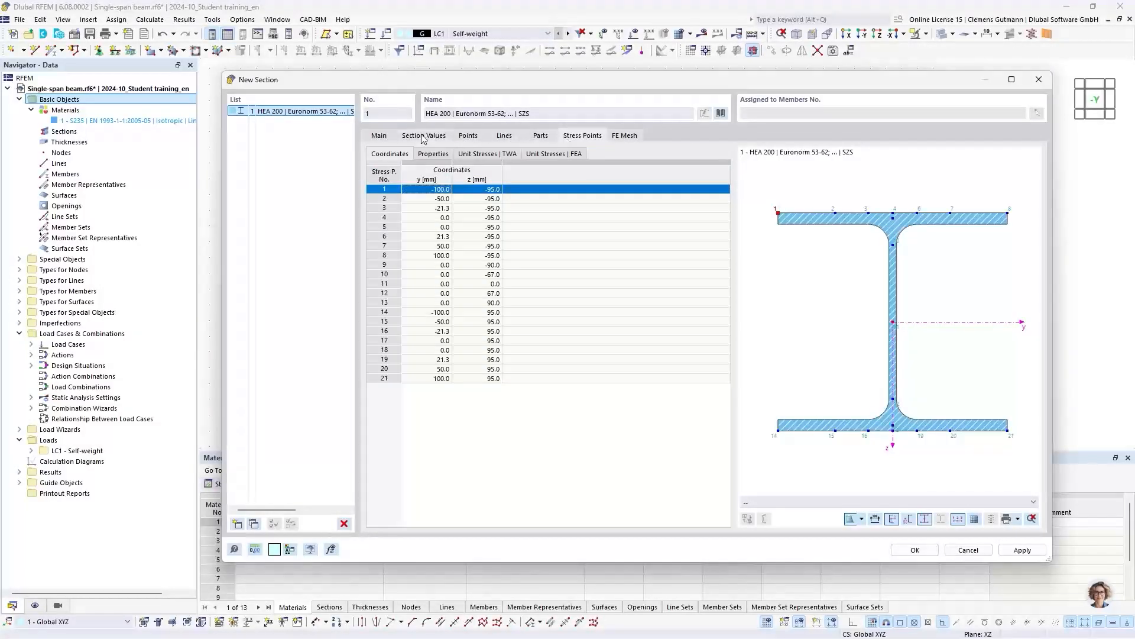
{"action": "left_click", "coordinate": [379, 138]}
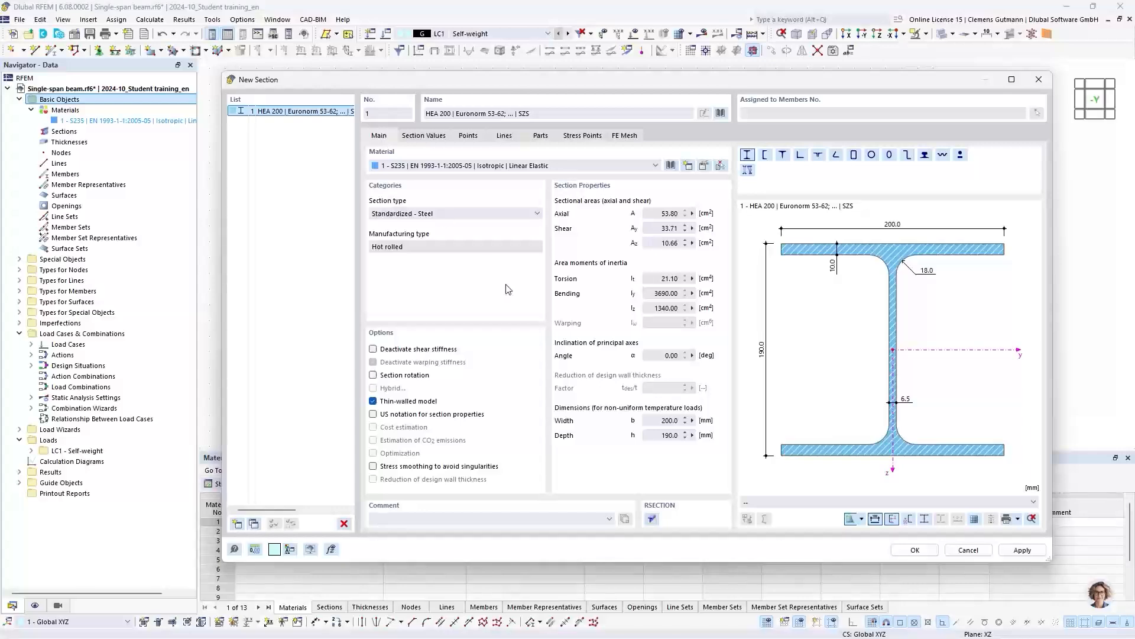
{"action": "left_click", "coordinate": [907, 551]}
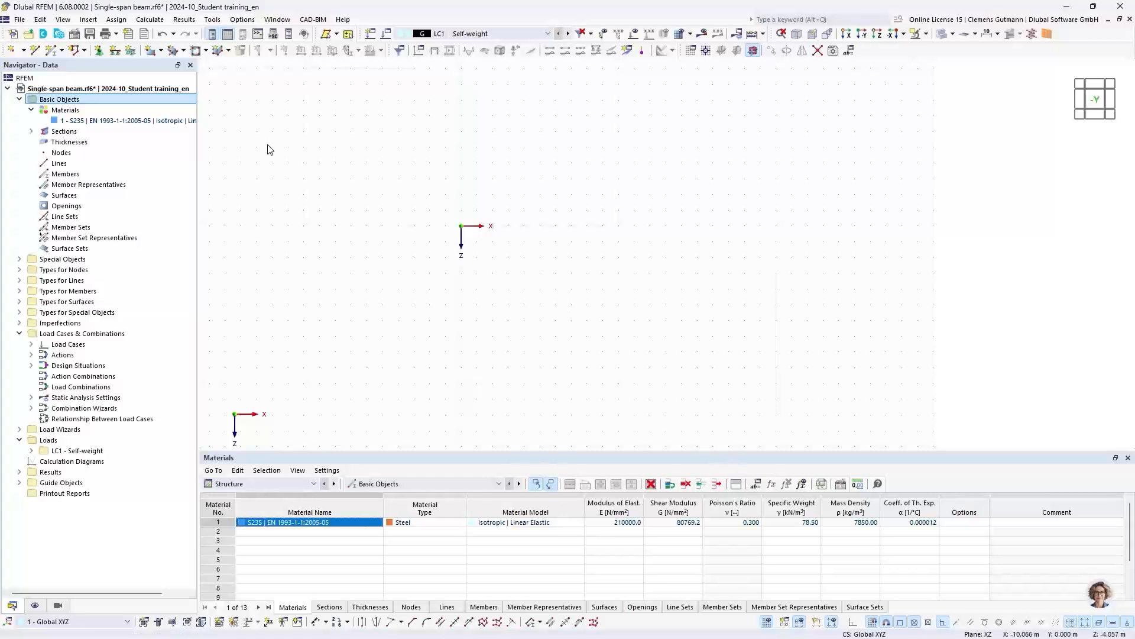
{"action": "left_click", "coordinate": [31, 131]}
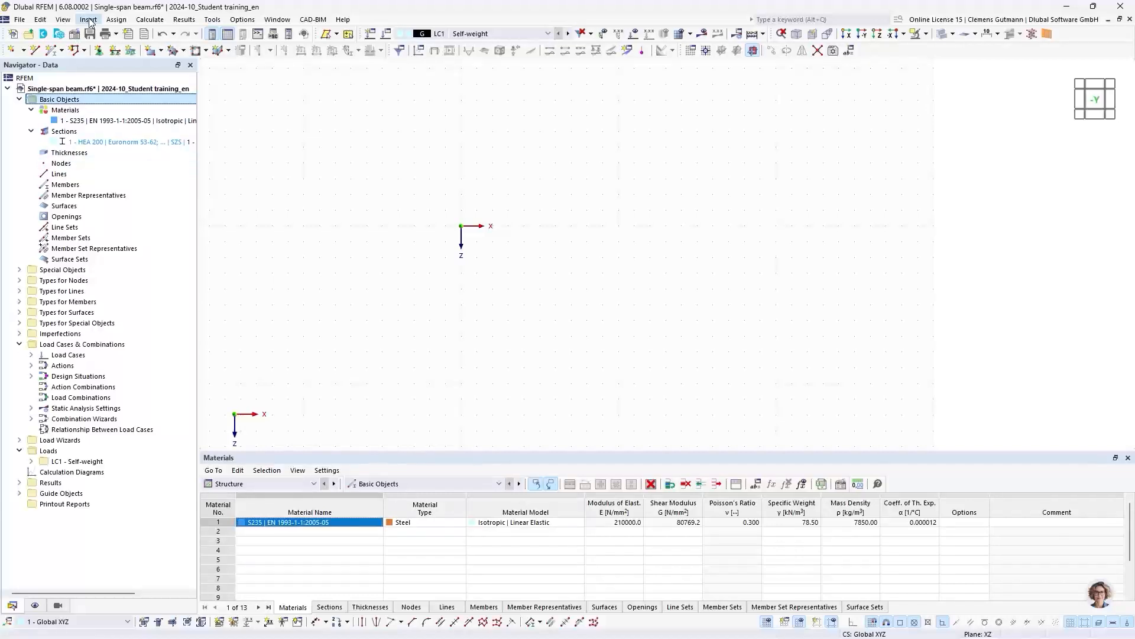
- Place a single node at the coordinate origin, X 0.000 m and Z 0.000 m, and list it under Nodes
{"action": "left_click", "coordinate": [12, 50]}
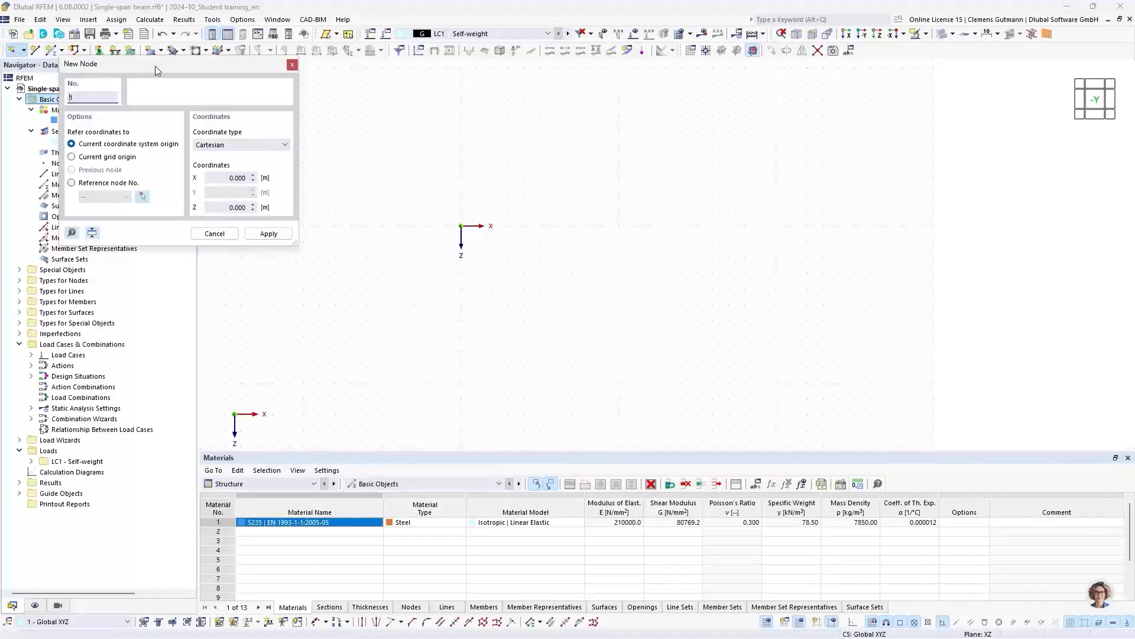
{"action": "left_click_drag", "start_coordinate": [155, 66], "coordinate": [130, 80]}
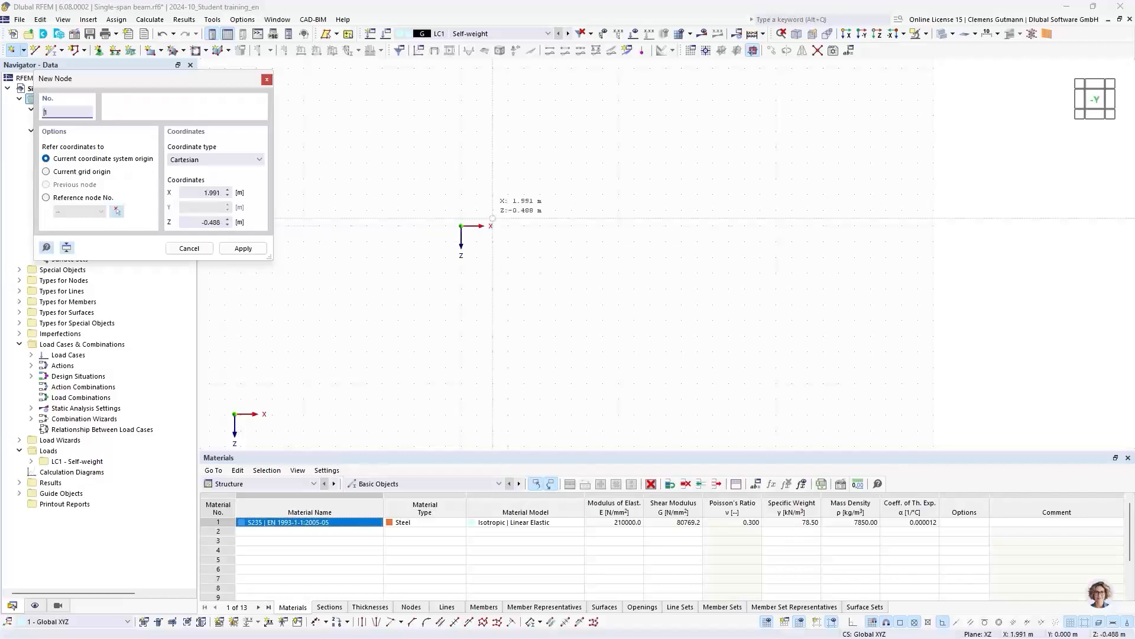
{"action": "left_click", "coordinate": [461, 226]}
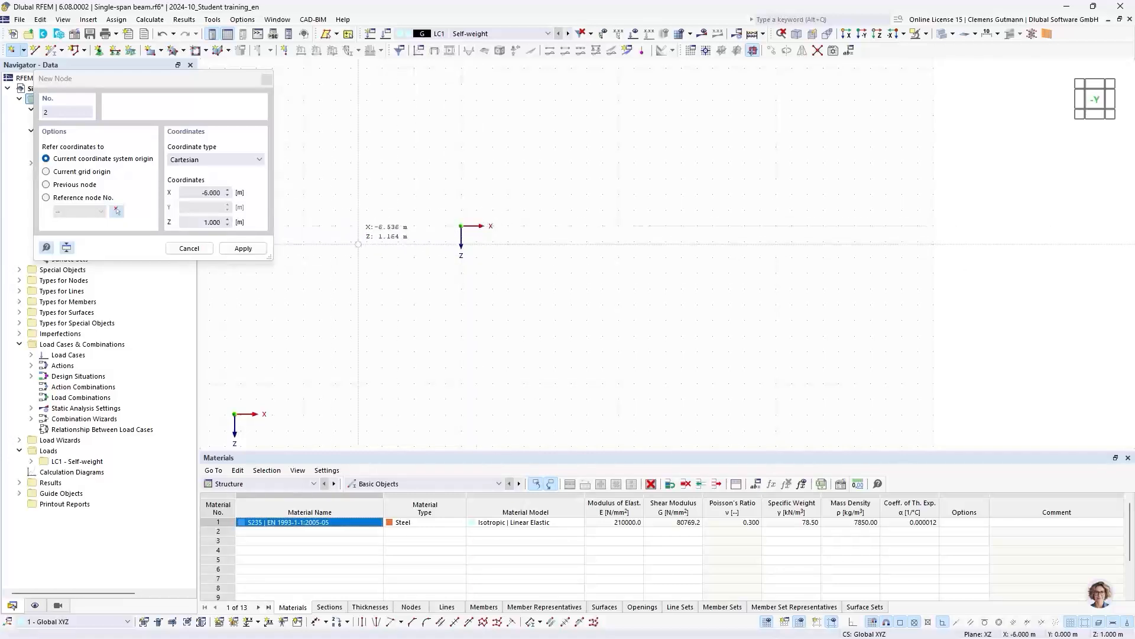
{"action": "left_click", "coordinate": [189, 249]}
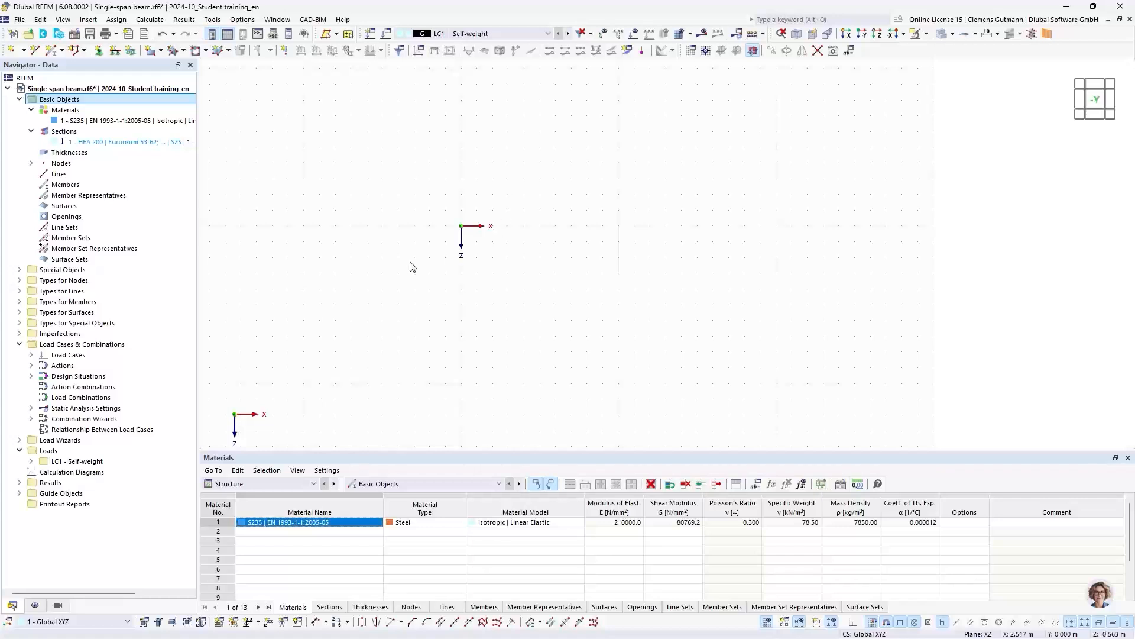
{"action": "left_click", "coordinate": [31, 164]}
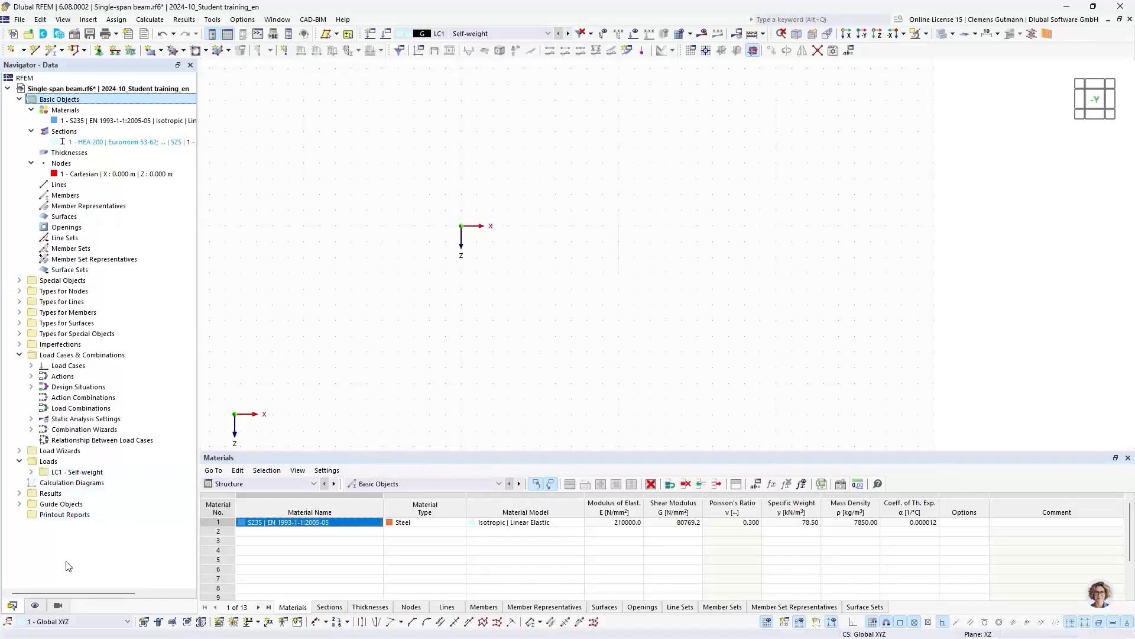
- Hide the global coordinate system at the zero point in the display settings and return to the model data tree
{"action": "left_click", "coordinate": [35, 605]}
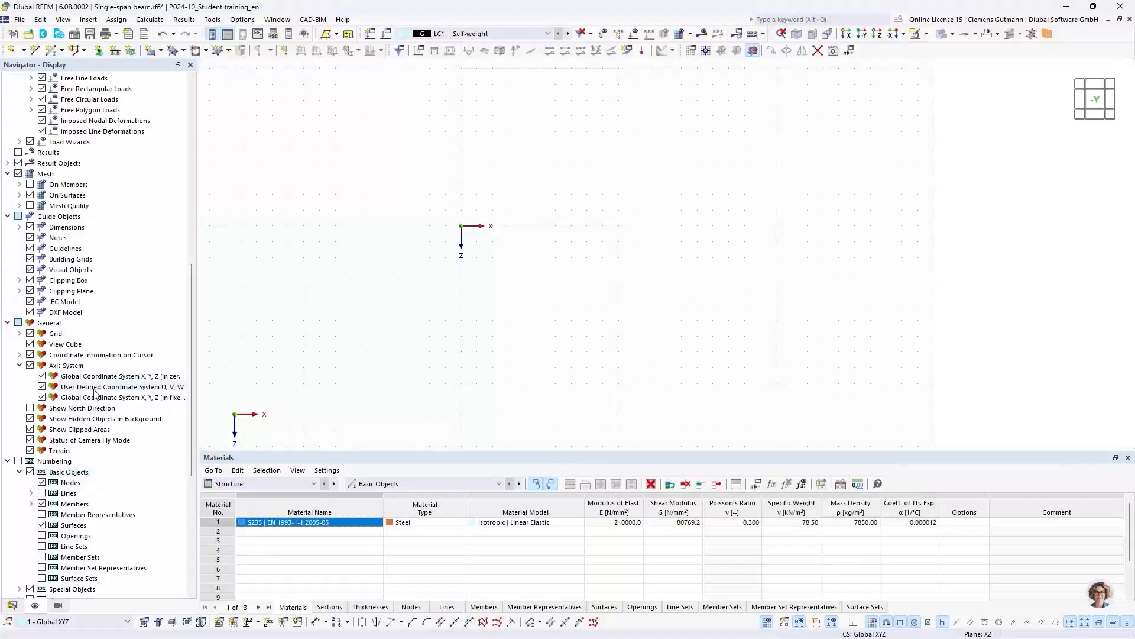
{"action": "scroll", "coordinate": [117, 317], "scroll_direction": "up", "scroll_amount": 5}
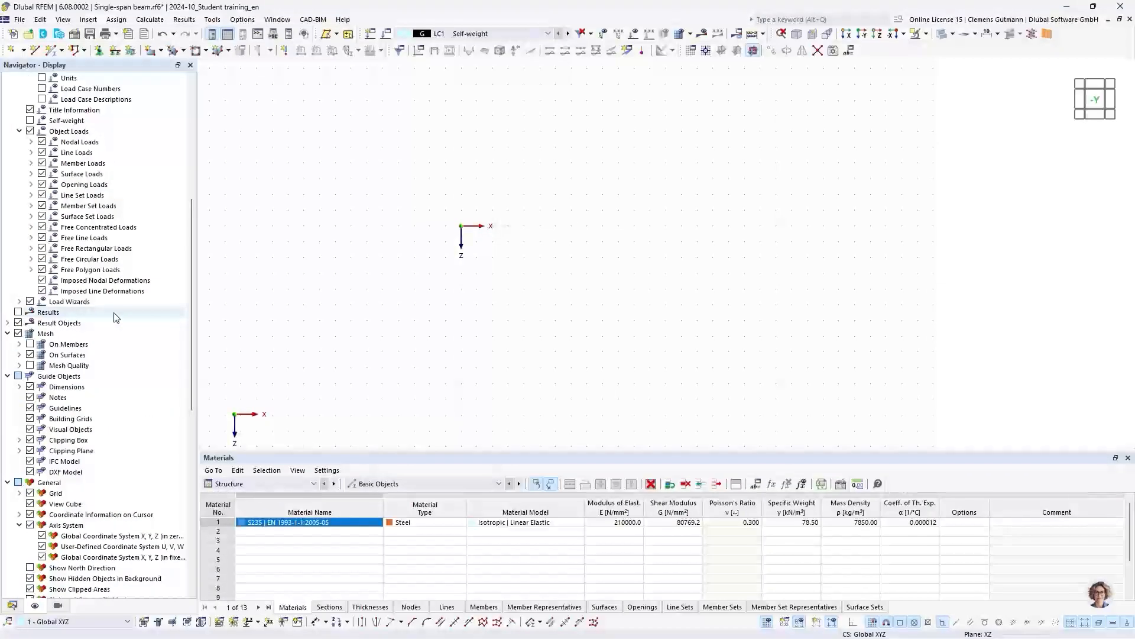
{"action": "scroll", "coordinate": [117, 318], "scroll_direction": "up", "scroll_amount": 3}
{"action": "scroll", "coordinate": [115, 317], "scroll_direction": "up", "scroll_amount": 7}
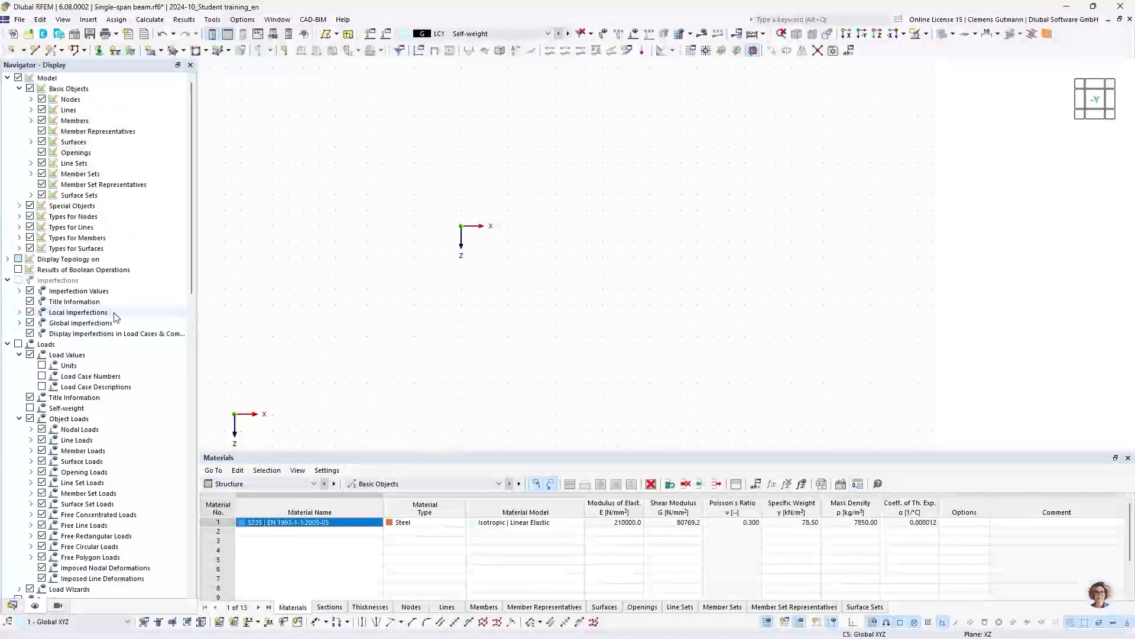
{"action": "scroll", "coordinate": [115, 318], "scroll_direction": "down", "scroll_amount": 8}
{"action": "scroll", "coordinate": [115, 318], "scroll_direction": "down", "scroll_amount": 6}
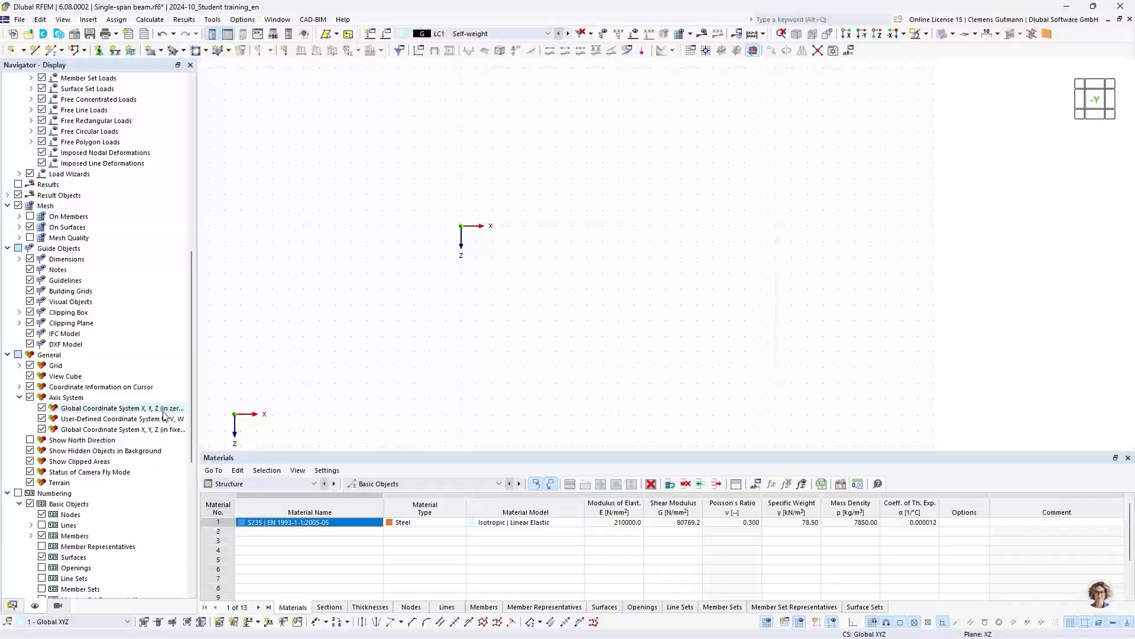
{"action": "left_click", "coordinate": [42, 408]}
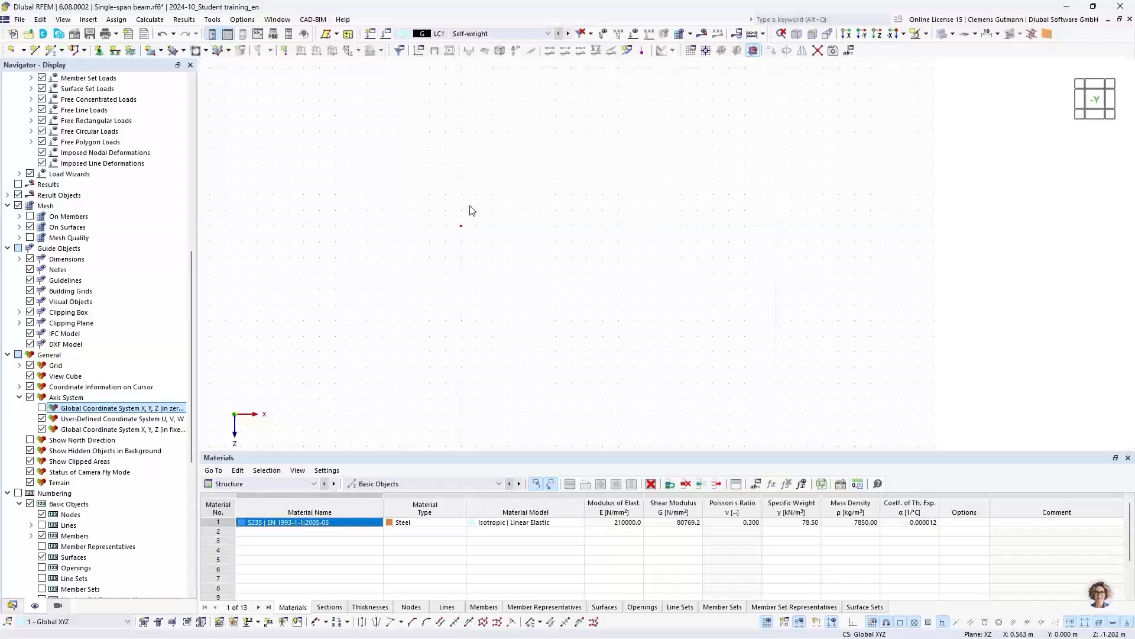
{"action": "left_click_drag", "start_coordinate": [439, 198], "coordinate": [504, 273]}
{"action": "left_click", "coordinate": [457, 304]}
{"action": "left_click", "coordinate": [14, 607]}
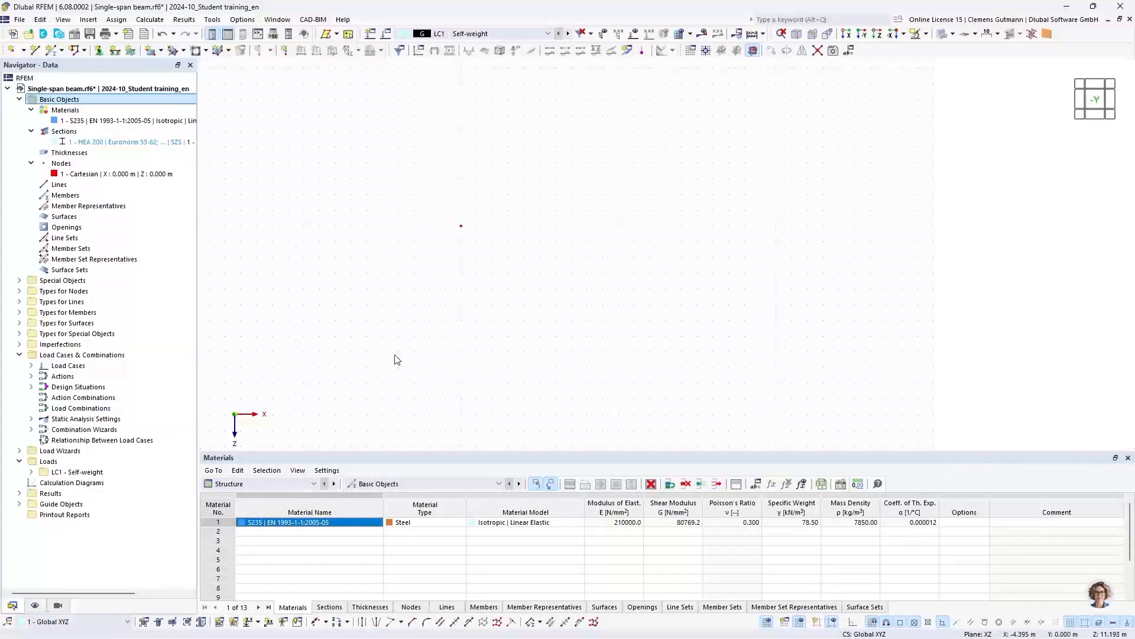
- Try a grid point spacing of 0.500 m for b and h in the work plane and grid/snap settings, without keeping it
{"action": "double_click", "coordinate": [10, 51]}
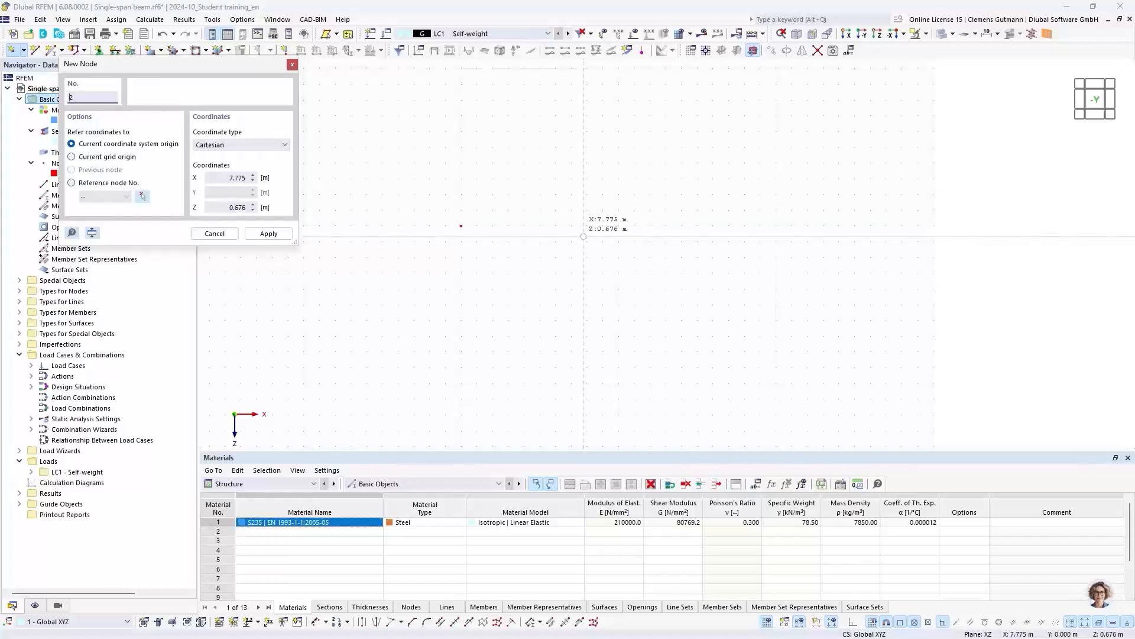
{"action": "left_click", "coordinate": [294, 66]}
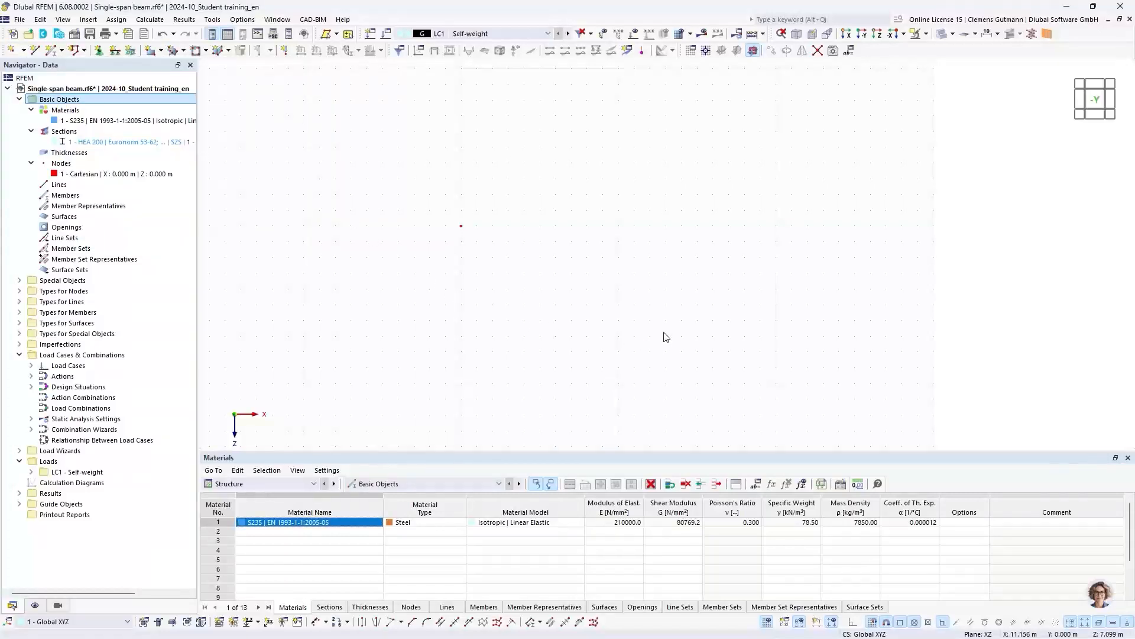
{"action": "left_click", "coordinate": [241, 19]}
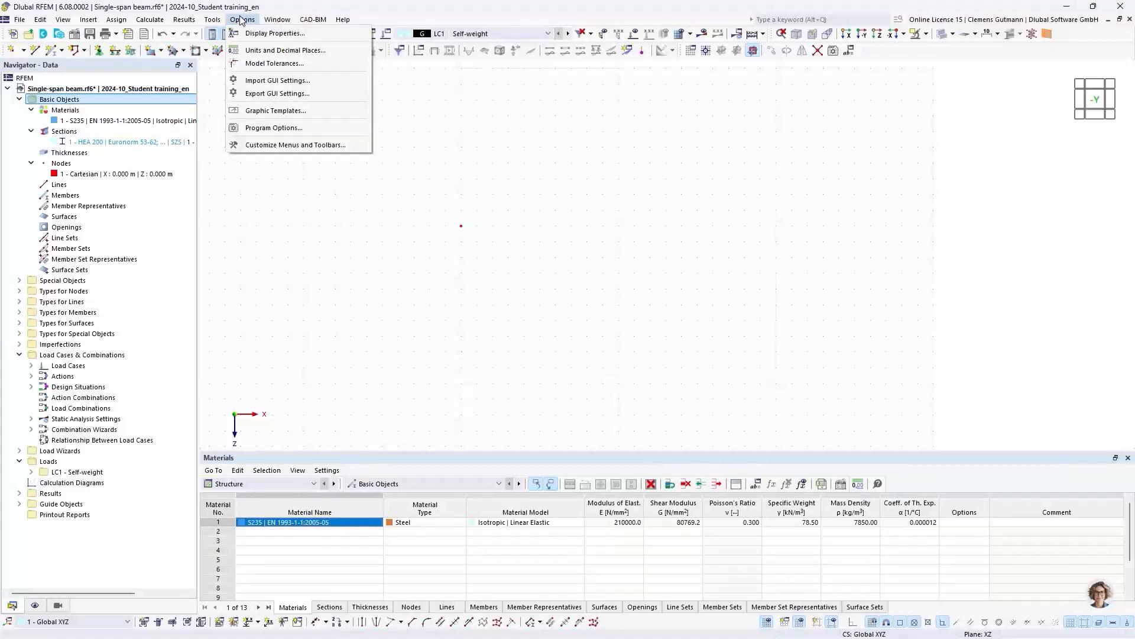
{"action": "mouse_move", "coordinate": [224, 21]}
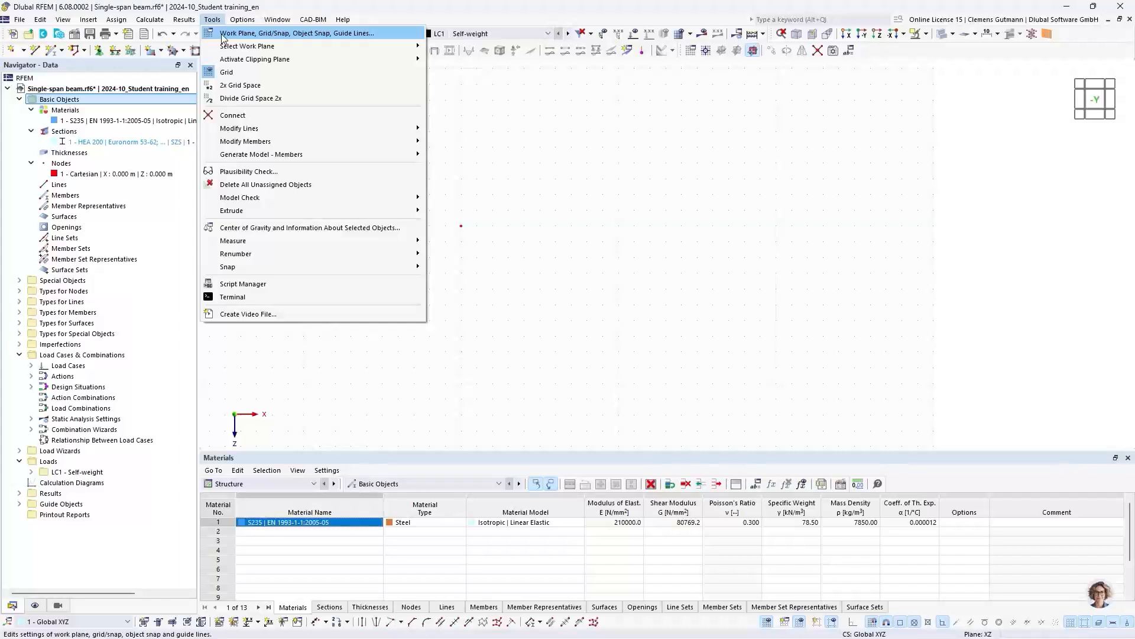
{"action": "left_click", "coordinate": [224, 33]}
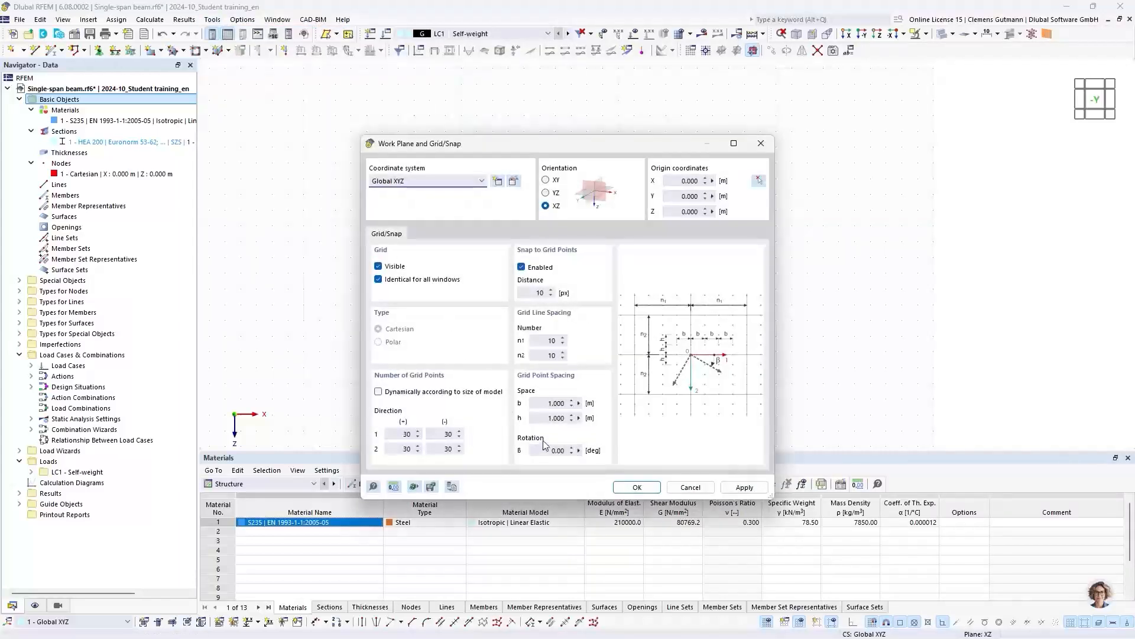
{"action": "left_click", "coordinate": [544, 406]}
{"action": "type", "text": "0,5"}
{"action": "left_click", "coordinate": [535, 420]}
{"action": "type", "text": "0,5"}
{"action": "key", "text": "Tab"}
{"action": "left_click_drag", "start_coordinate": [551, 145], "coordinate": [385, 135]}
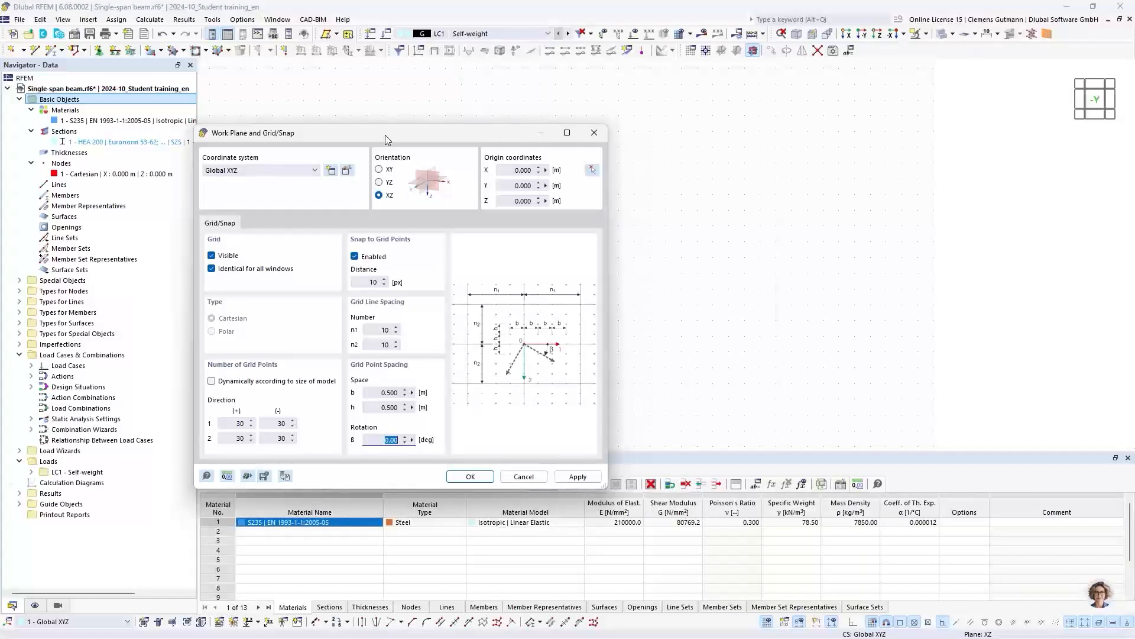
{"action": "left_click", "coordinate": [523, 477]}
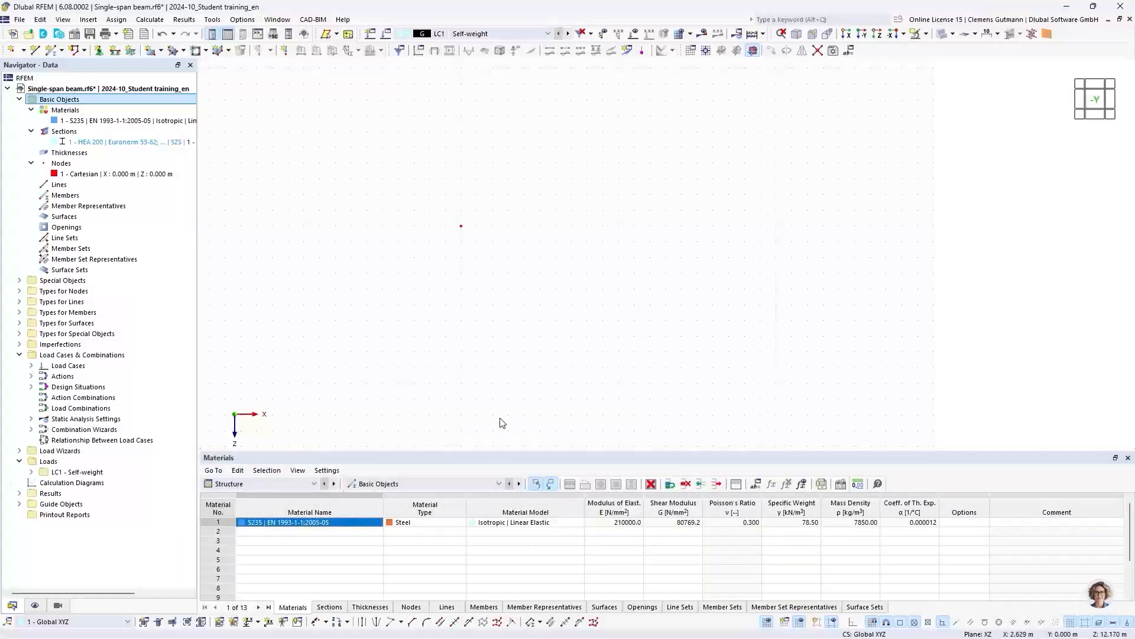
- Enlarge the table area and show the Nodes table of the basic objects
{"action": "left_click_drag", "start_coordinate": [474, 449], "coordinate": [484, 412]}
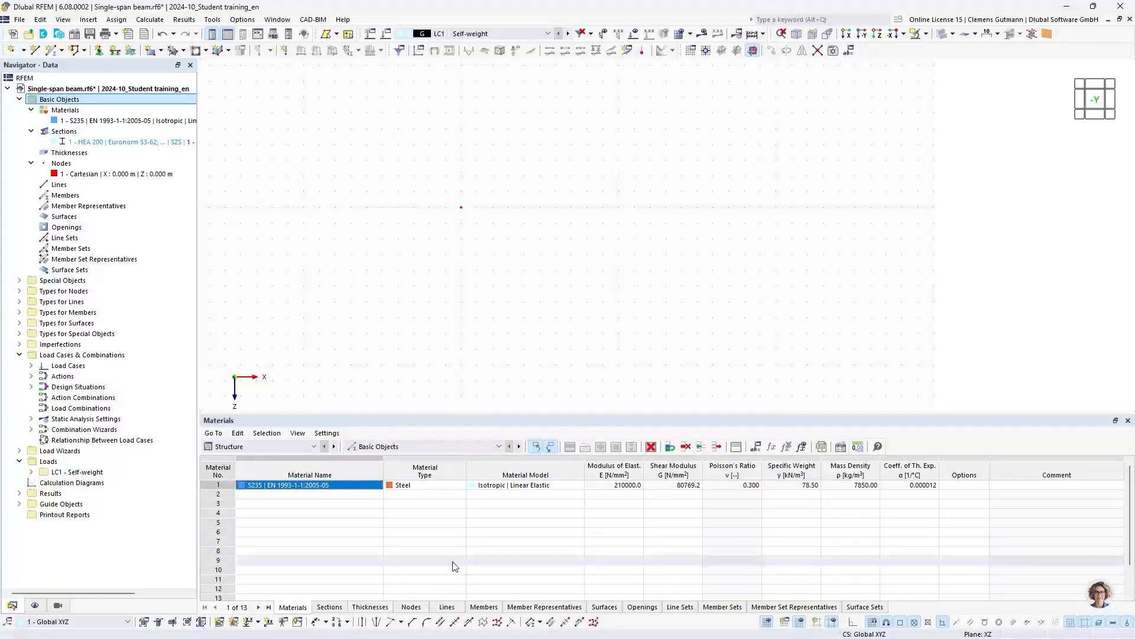
{"action": "left_click", "coordinate": [307, 446]}
{"action": "left_click", "coordinate": [307, 446]}
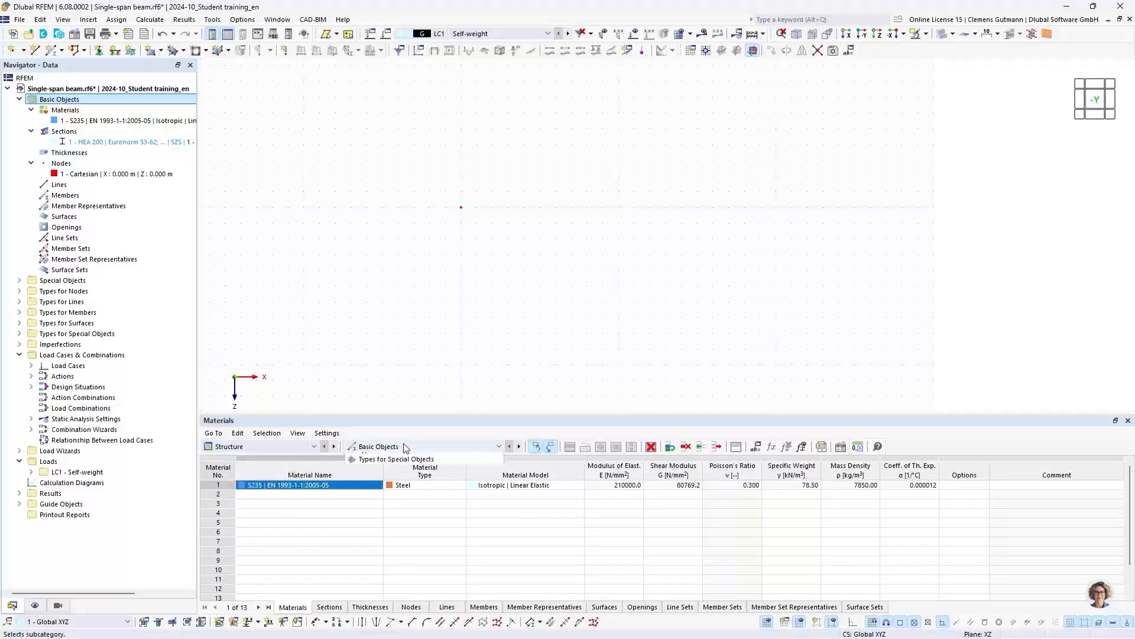
{"action": "left_click", "coordinate": [403, 445]}
{"action": "left_click", "coordinate": [403, 445]}
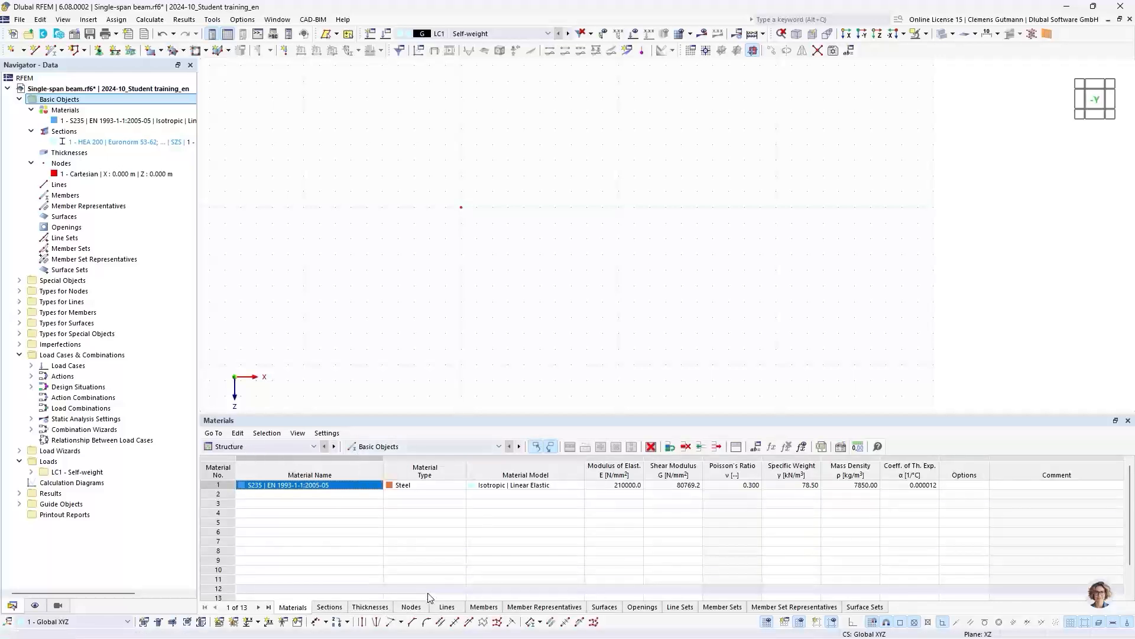
{"action": "left_click", "coordinate": [417, 606]}
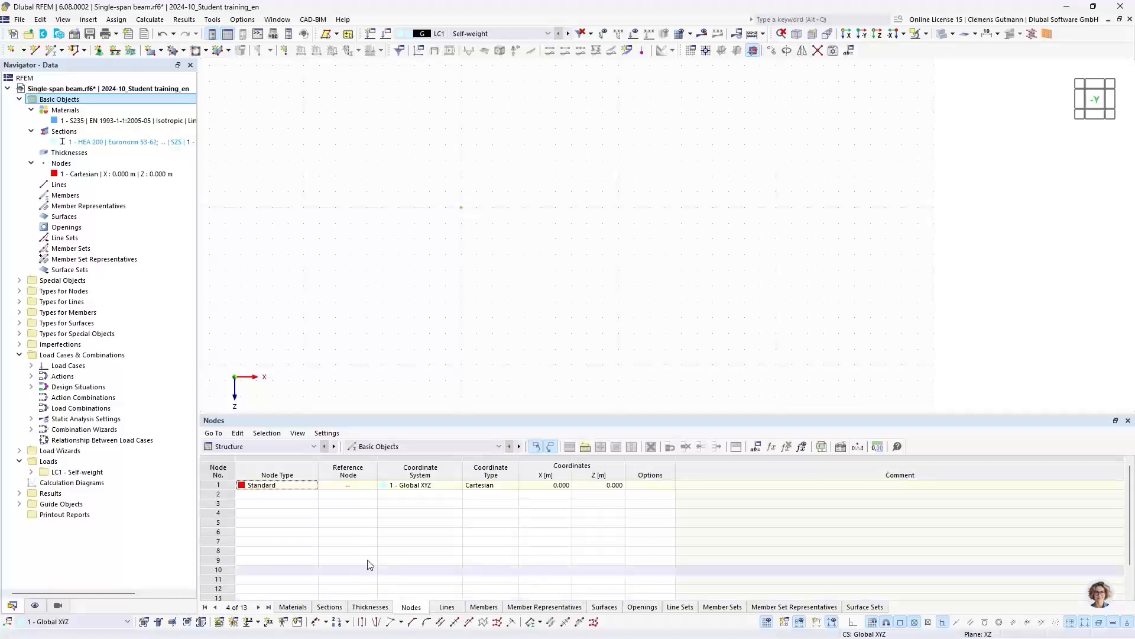
- Add a second standard node at X 7.500 m and Z 0.000 m in the Nodes table
{"action": "left_click", "coordinate": [253, 495]}
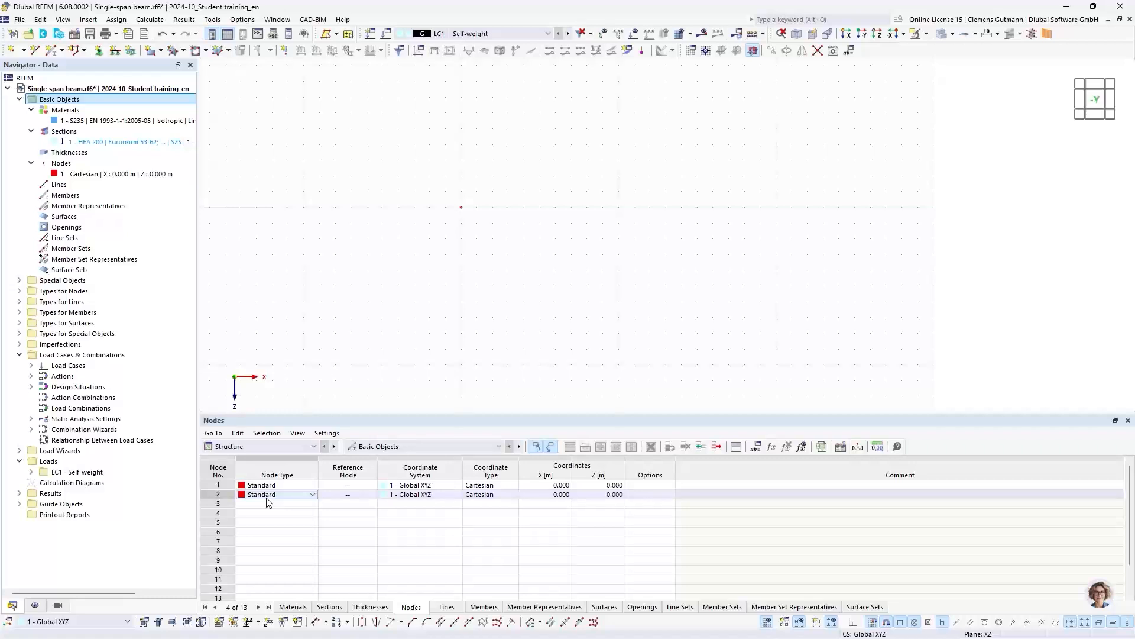
{"action": "left_click", "coordinate": [550, 495]}
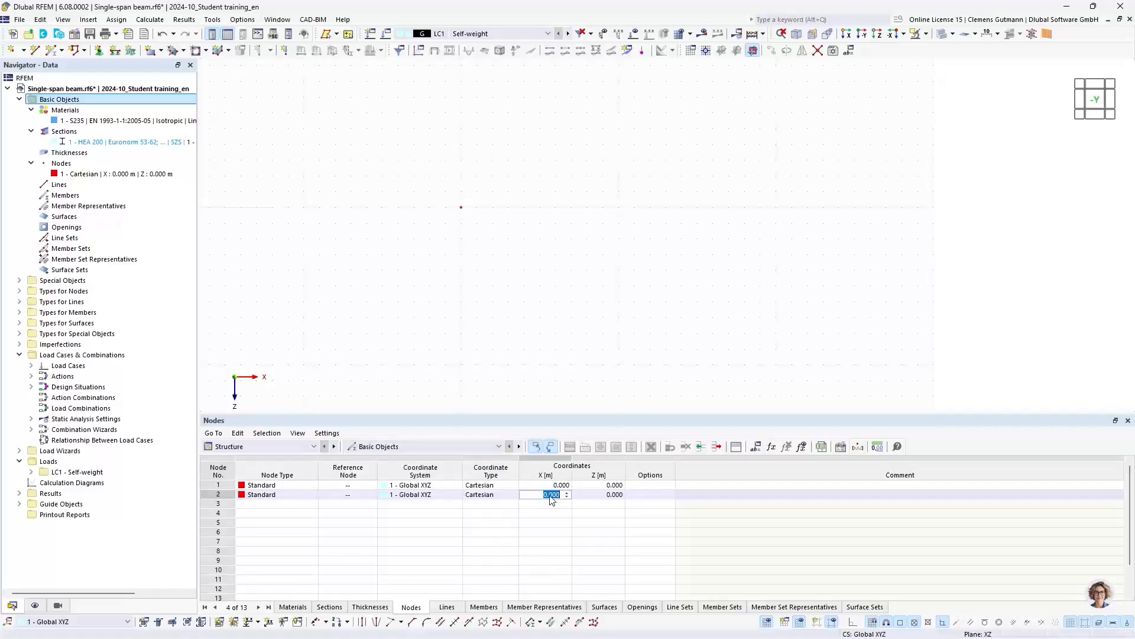
{"action": "type", "text": "7.5"}
{"action": "key", "text": "Tab"}
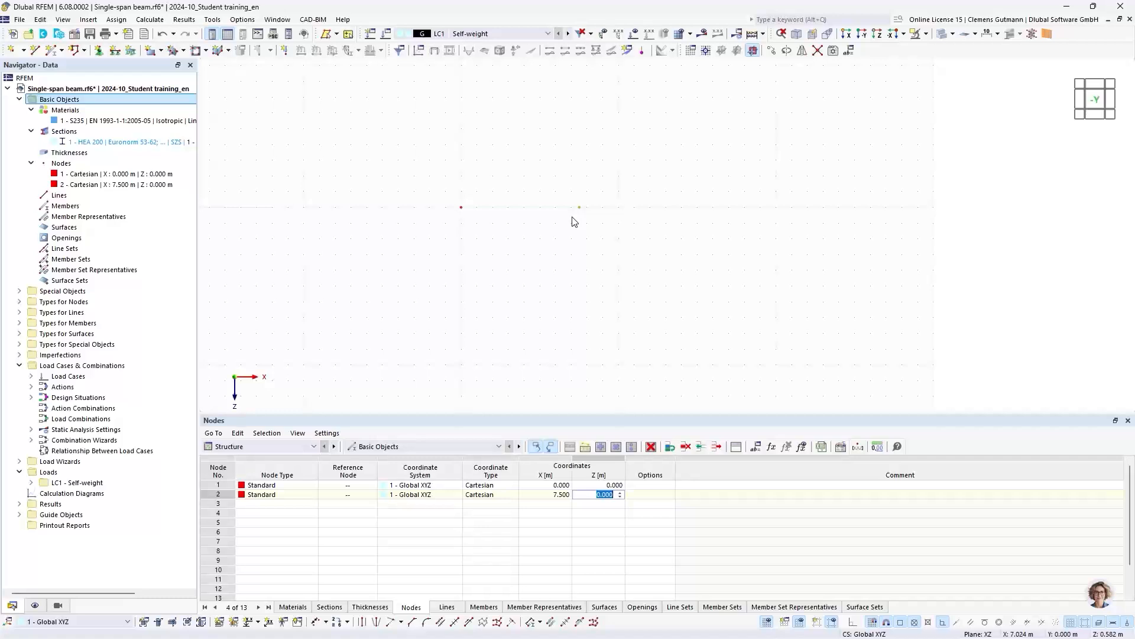
{"action": "left_click", "coordinate": [283, 504]}
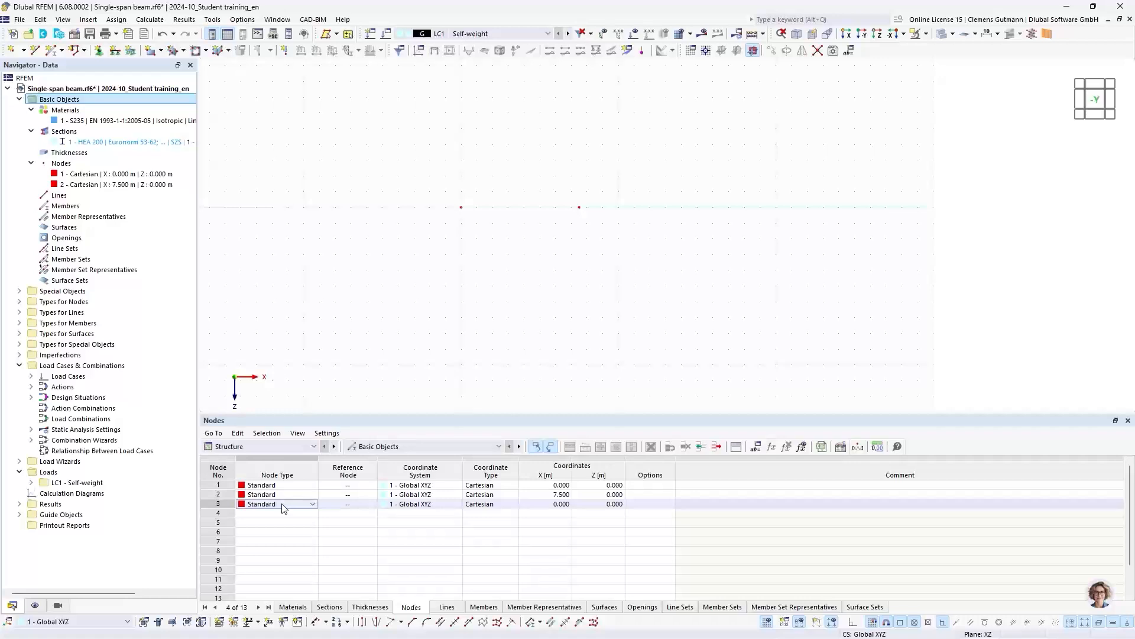
{"action": "left_click_drag", "start_coordinate": [559, 173], "coordinate": [613, 238]}
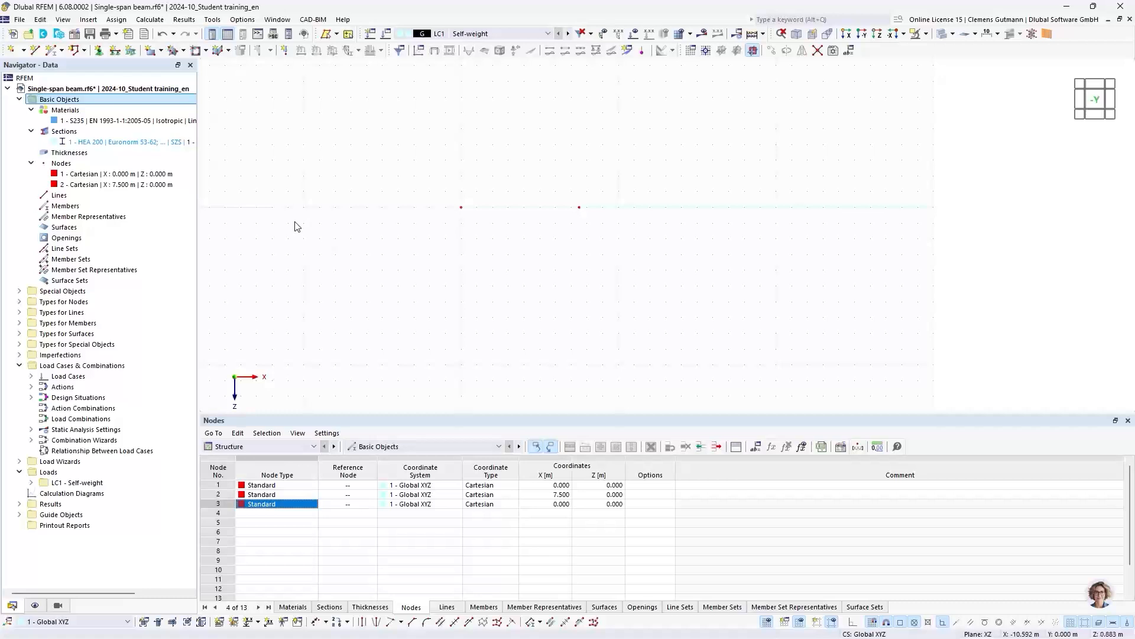
- Create a new polyline-type line connecting nodes 1 and 2, selecting both nodes in the graphics
{"action": "right_click", "coordinate": [47, 197]}
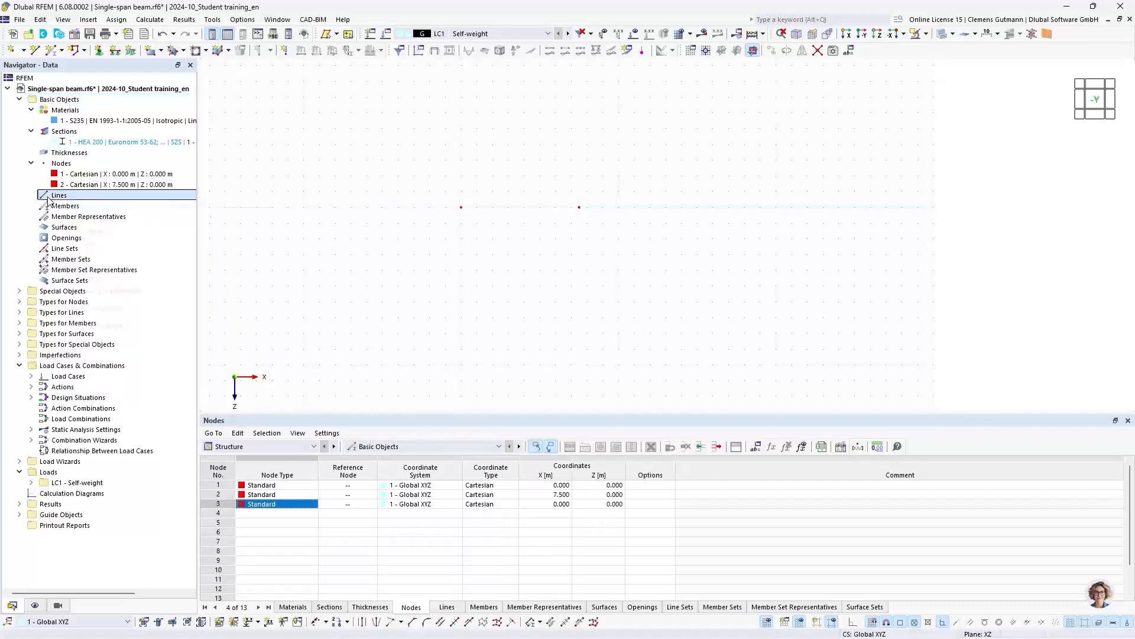
{"action": "mouse_move", "coordinate": [69, 225]}
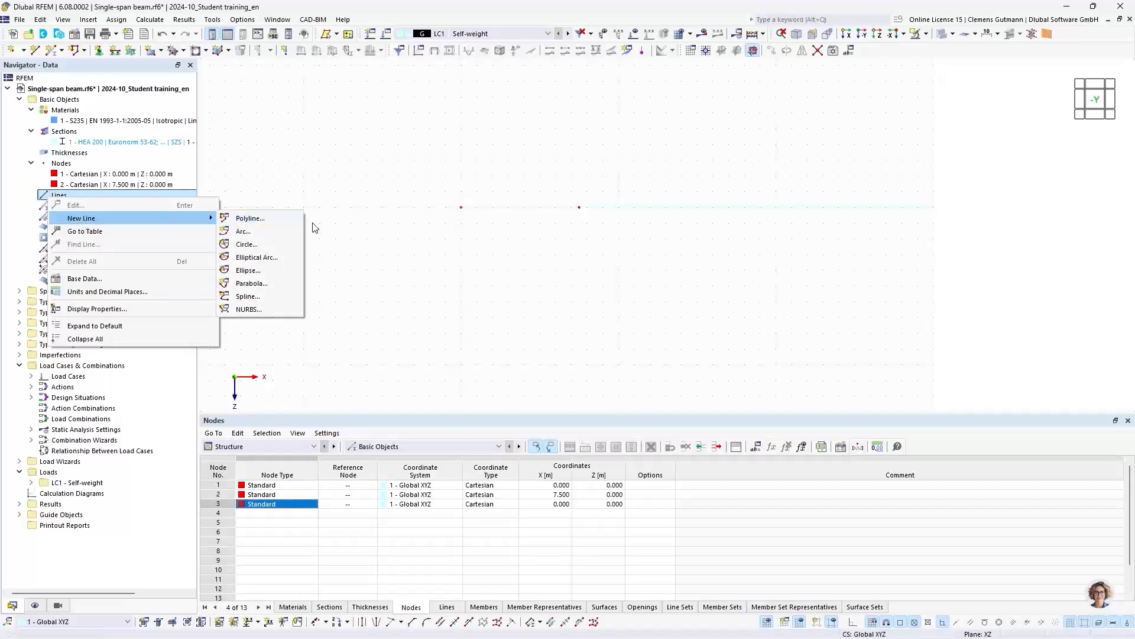
{"action": "left_click", "coordinate": [250, 219]}
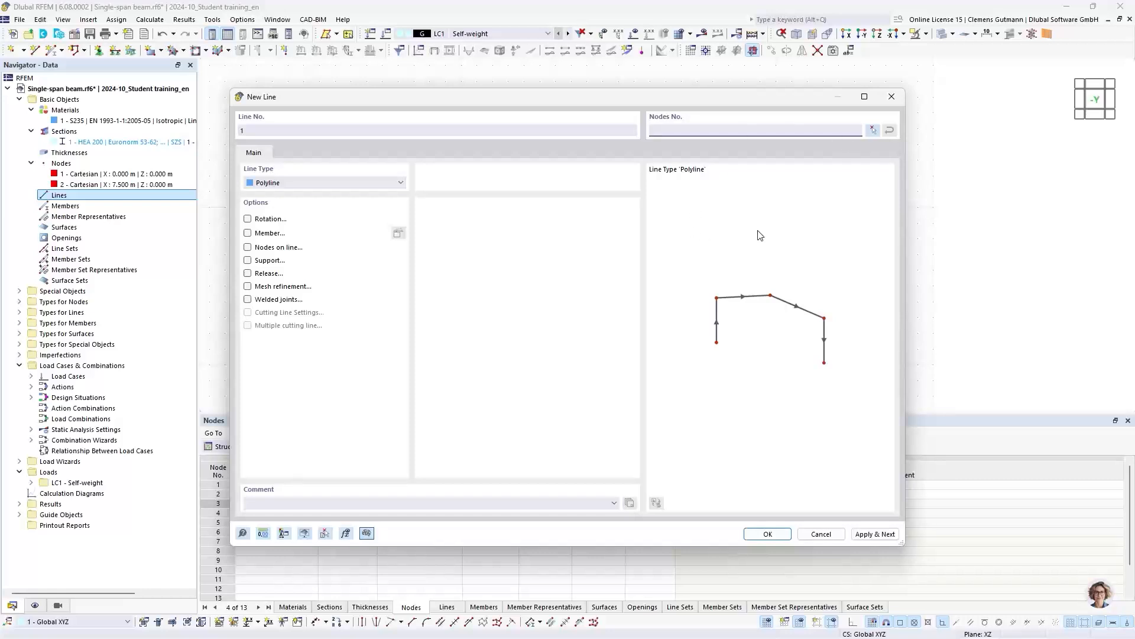
{"action": "left_click", "coordinate": [874, 130]}
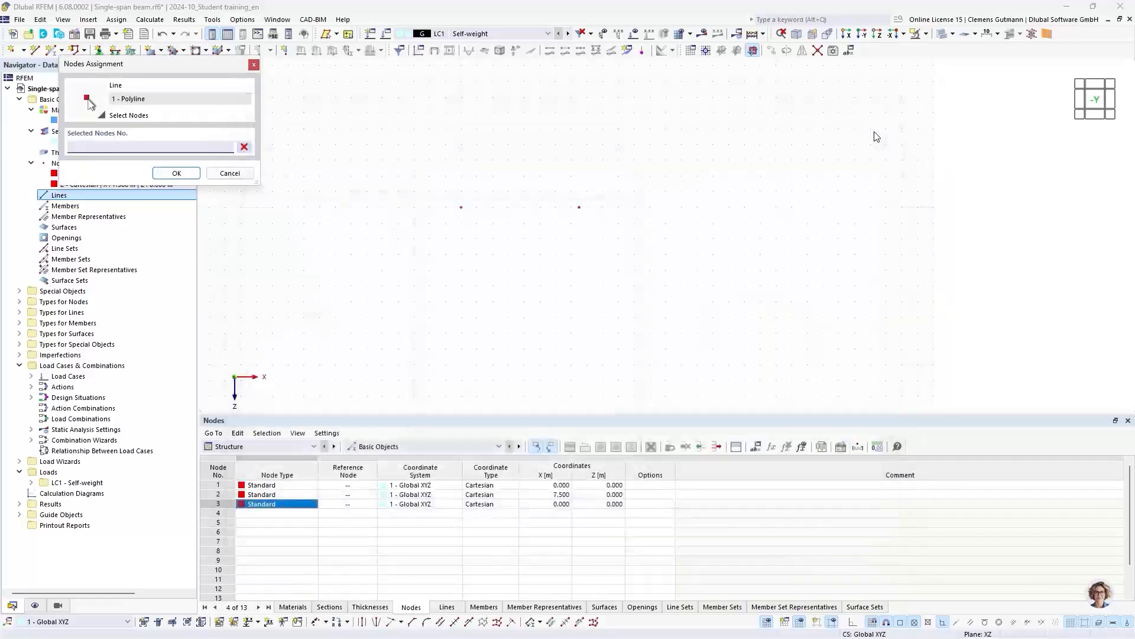
{"action": "left_click", "coordinate": [462, 207]}
{"action": "left_click", "coordinate": [580, 207]}
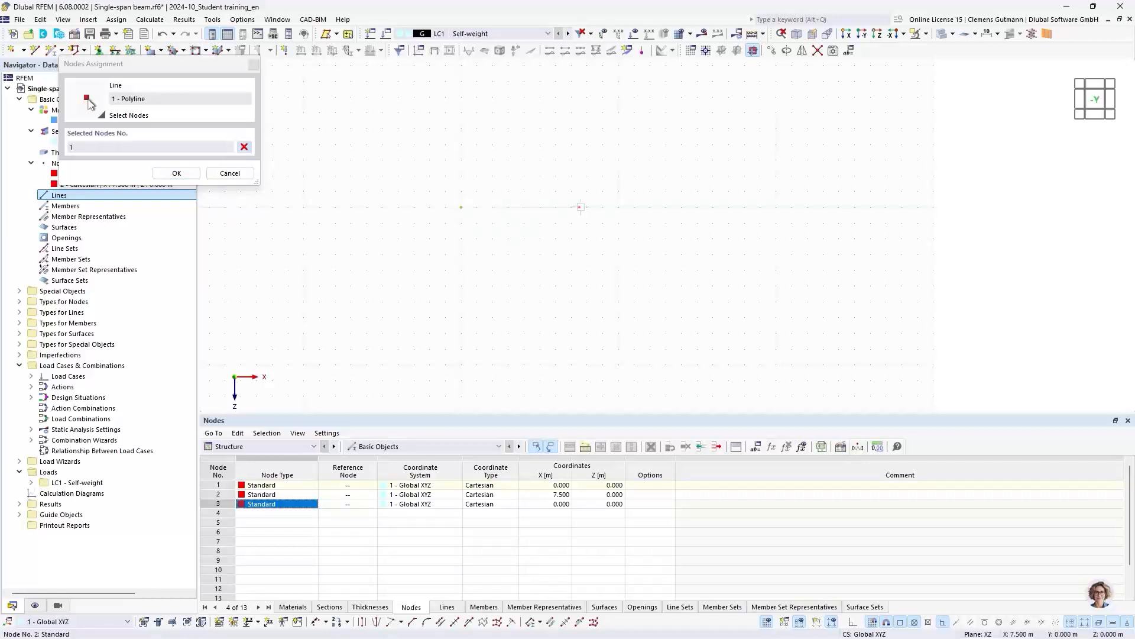
{"action": "left_click", "coordinate": [176, 173]}
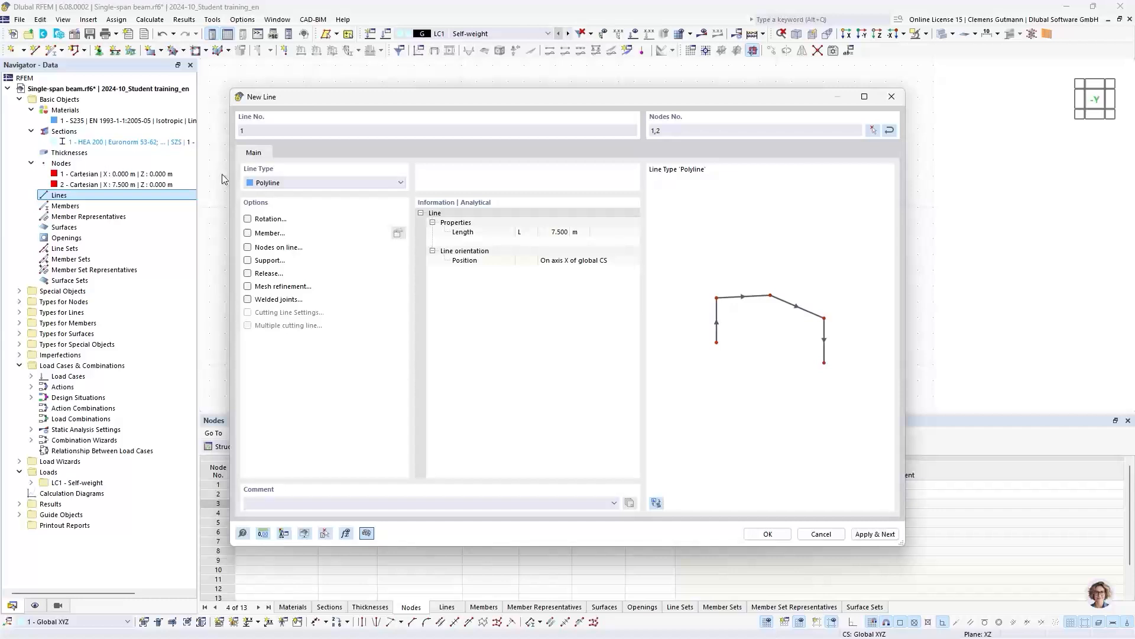
{"action": "left_click", "coordinate": [767, 534]}
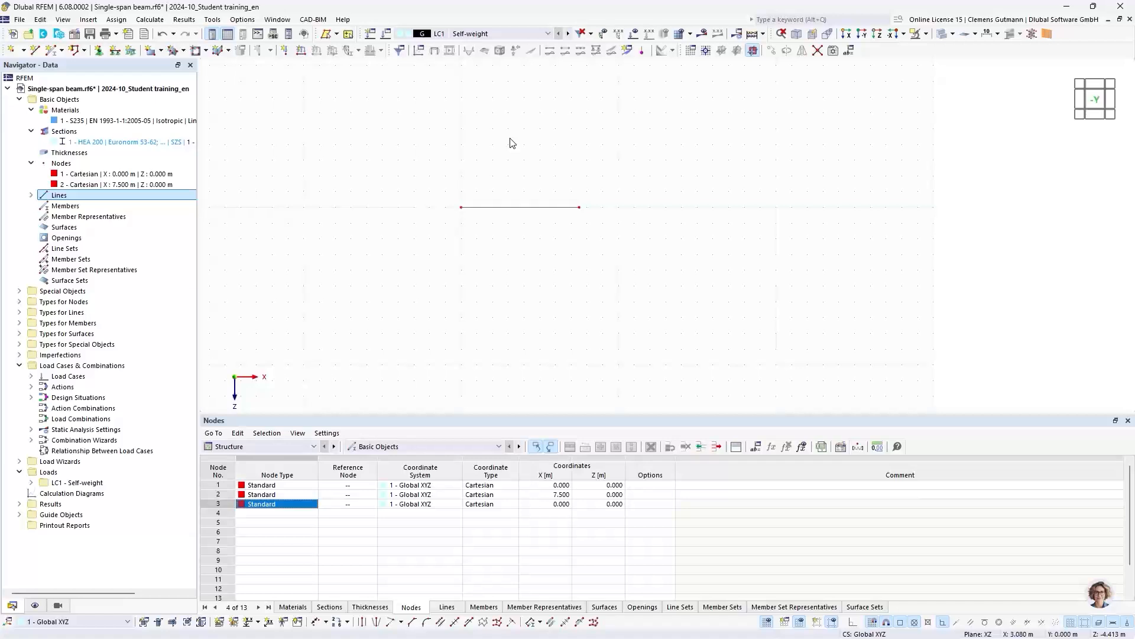
- Open the properties of the line between nodes 1 and 2 and activate its Member option to define a new member
{"action": "right_click", "coordinate": [69, 211]}
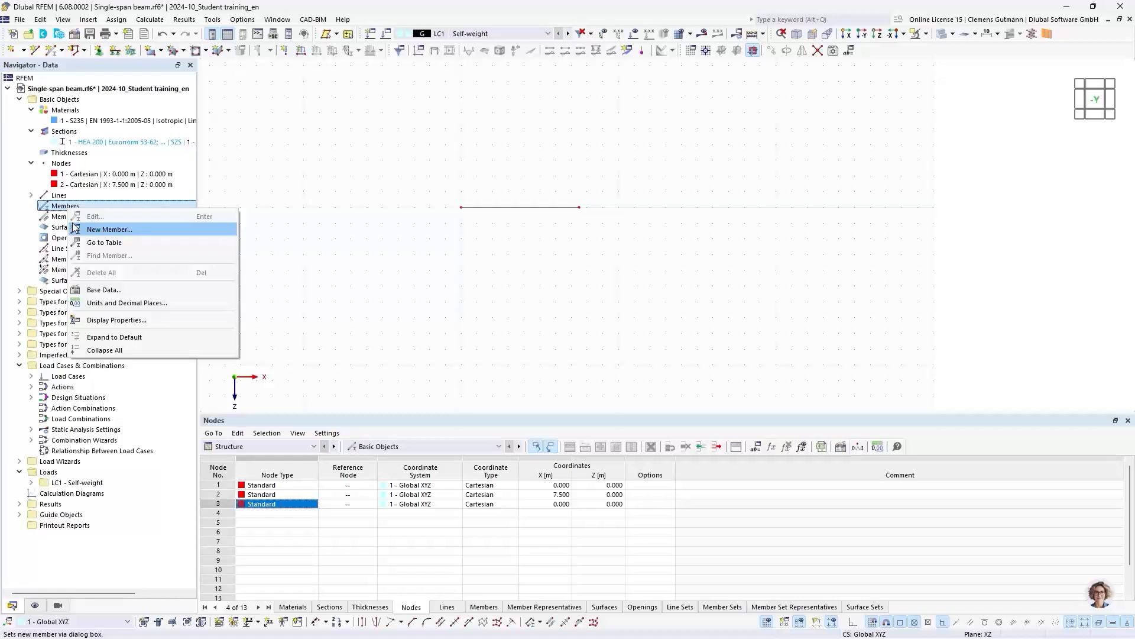
{"action": "left_click", "coordinate": [75, 229]}
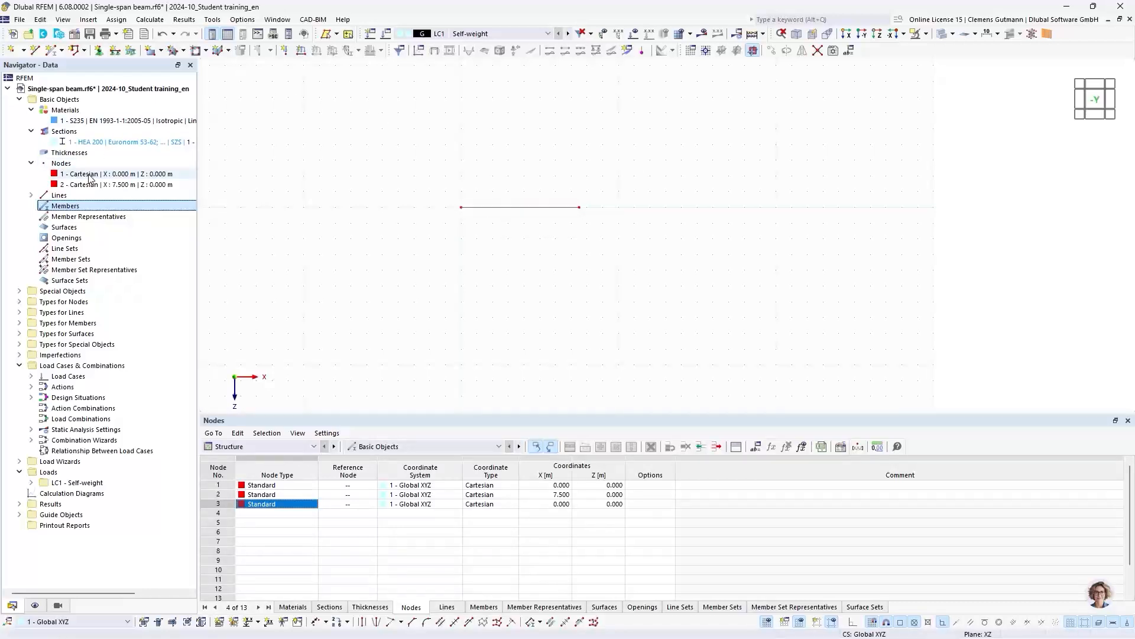
{"action": "double_click", "coordinate": [521, 208]}
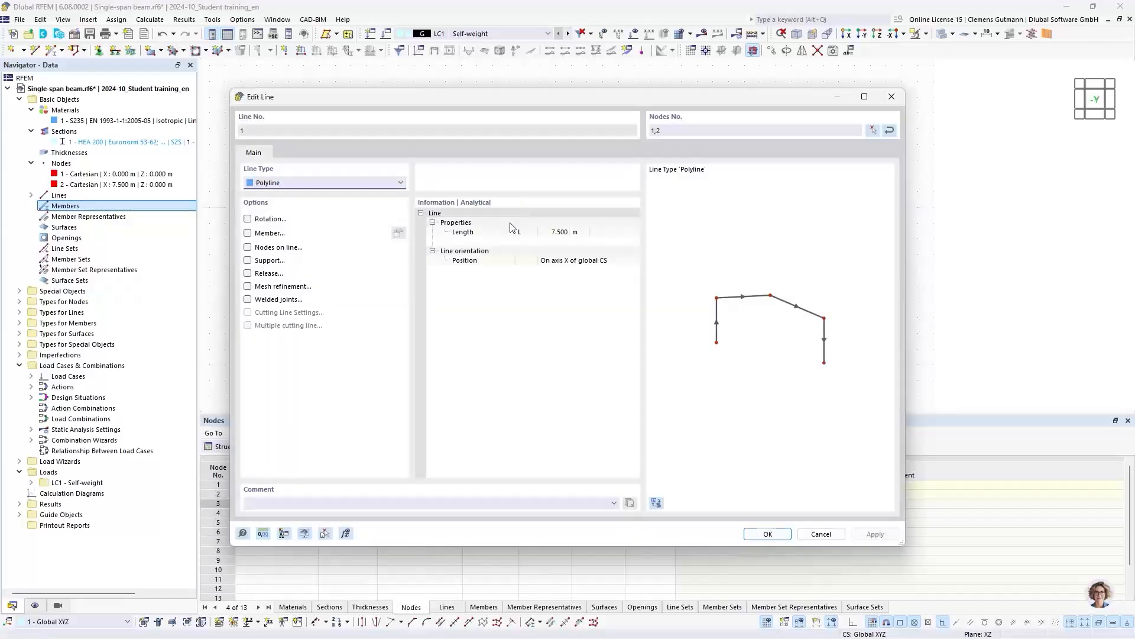
{"action": "left_click", "coordinate": [248, 233]}
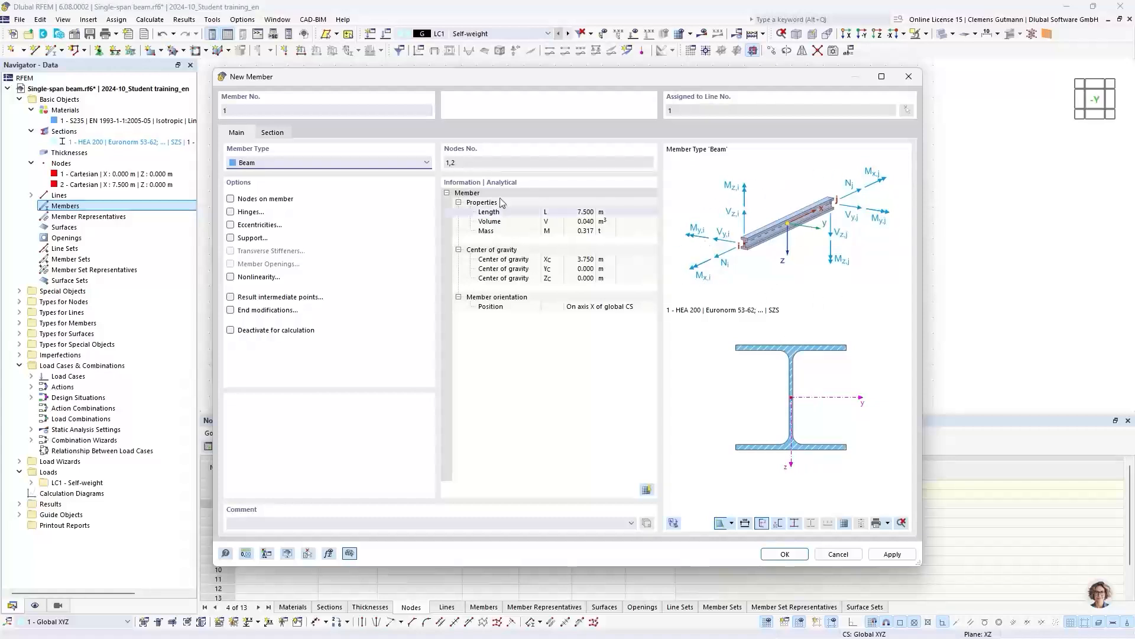
- Try the Truss member type for the new member and return it to Beam
{"action": "left_click", "coordinate": [272, 163]}
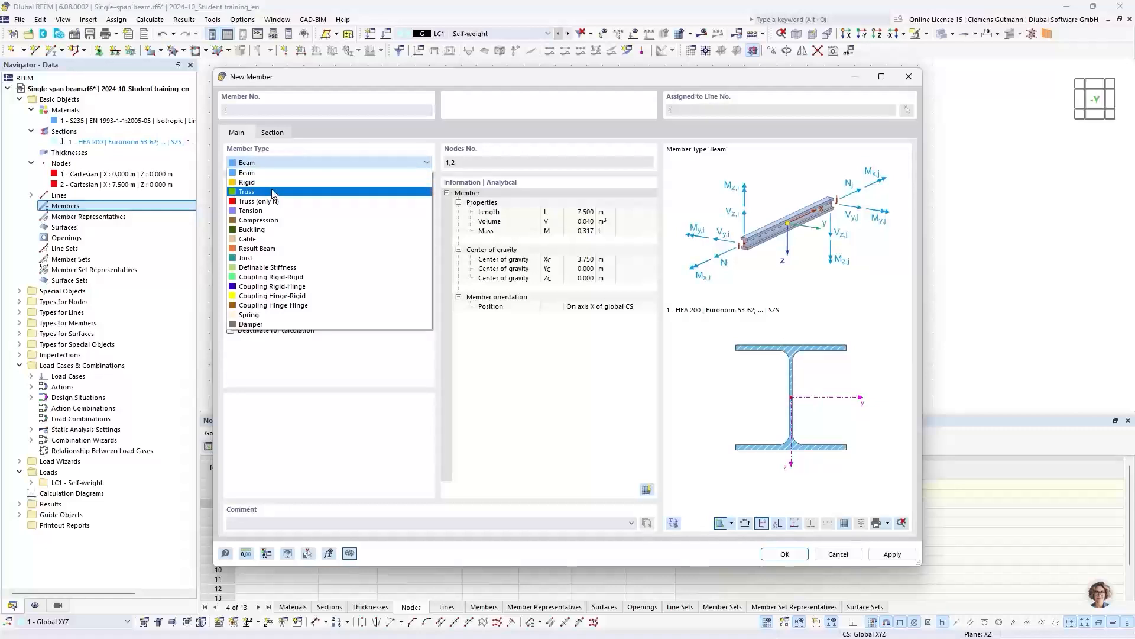
{"action": "left_click", "coordinate": [273, 192]}
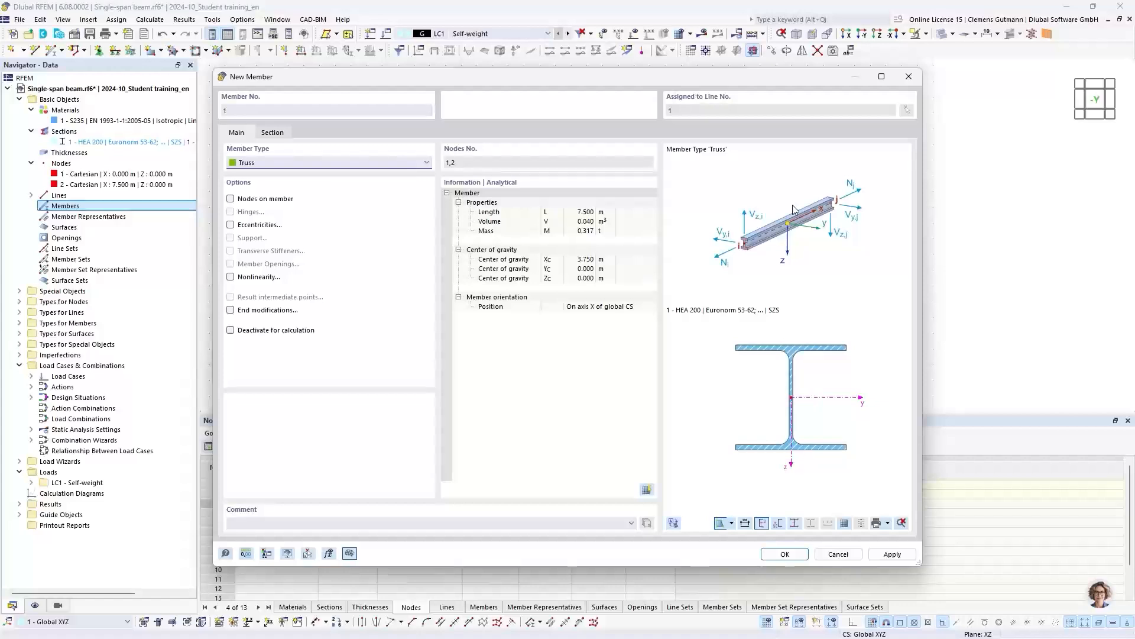
{"action": "left_click", "coordinate": [380, 163]}
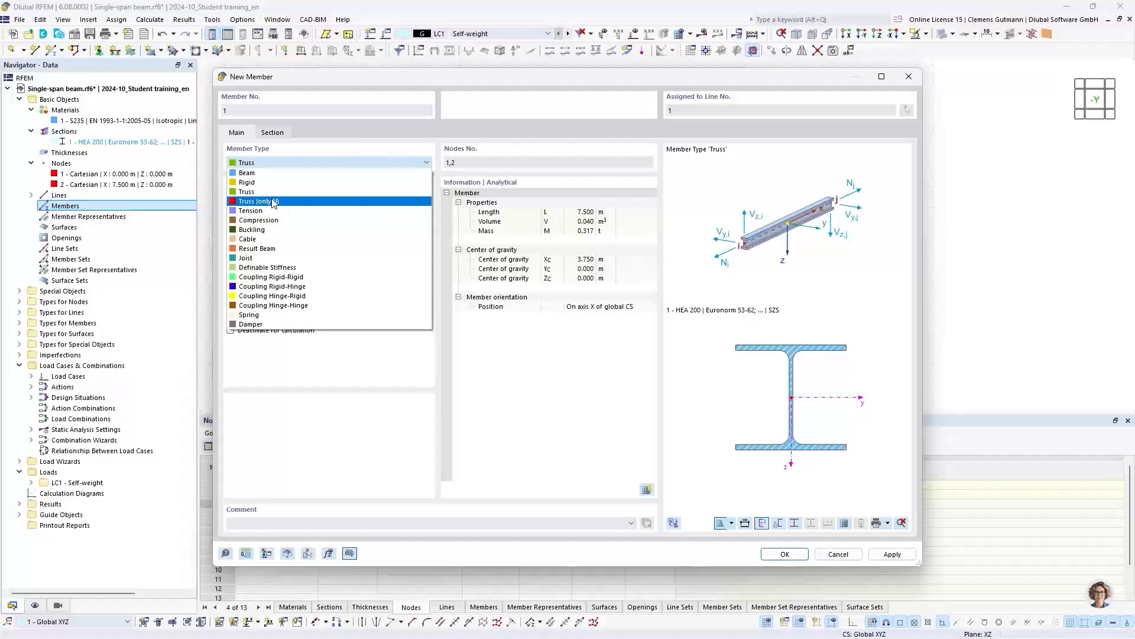
{"action": "left_click", "coordinate": [289, 174]}
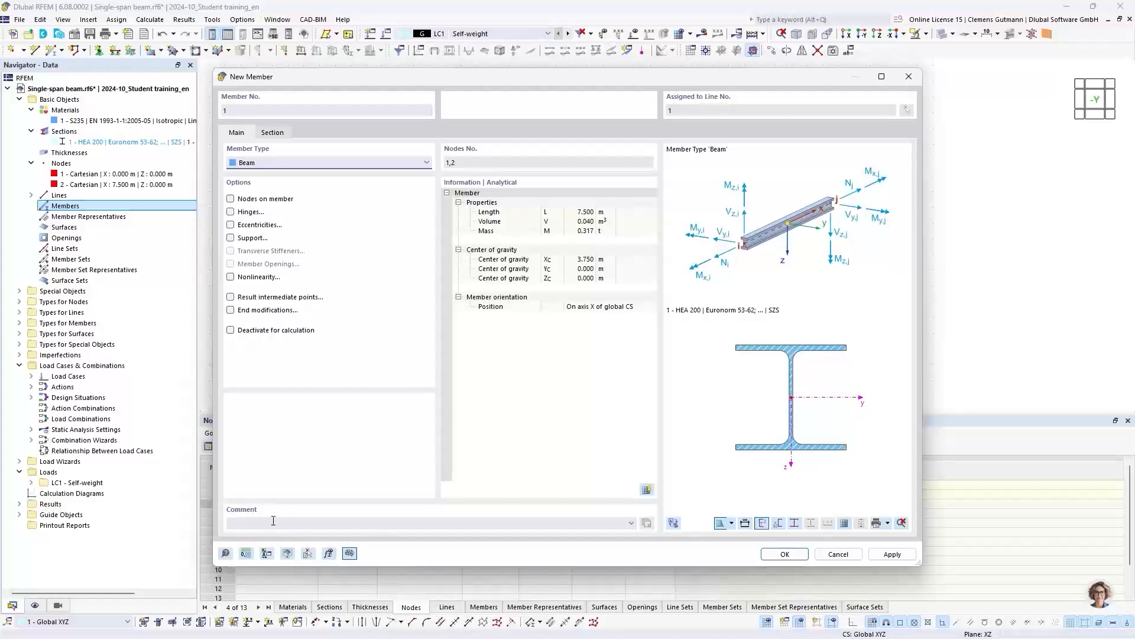
- Open the online manual from the New Member dialog, read the member type descriptions from Beam to Truss, and close the manual
{"action": "left_click", "coordinate": [225, 555]}
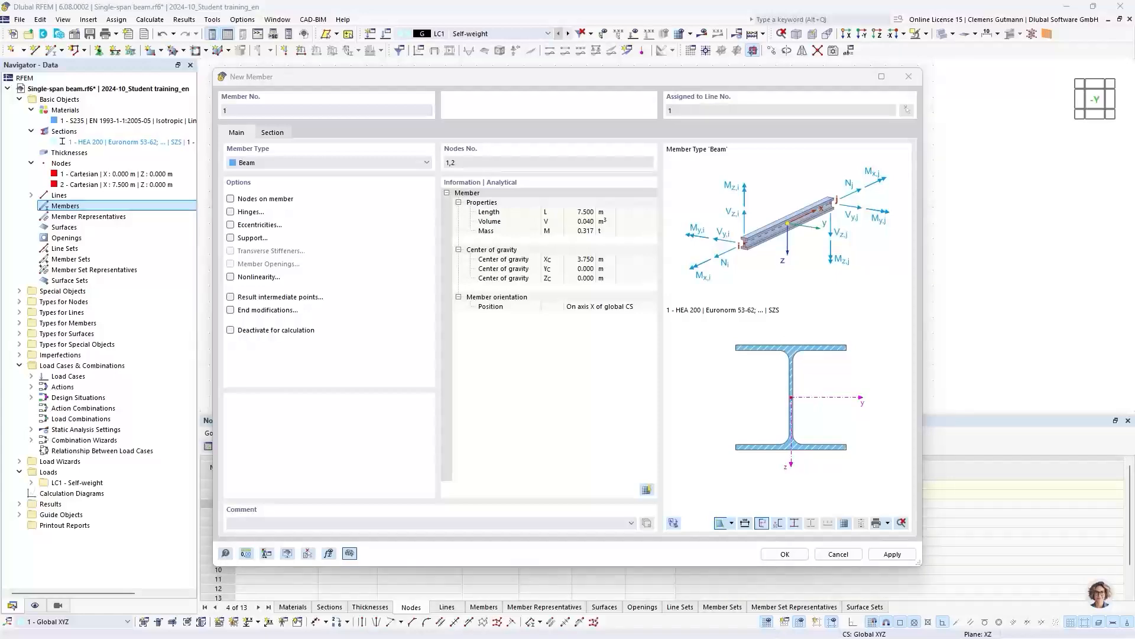
{"action": "left_click_drag", "start_coordinate": [39, 38], "coordinate": [597, 1]}
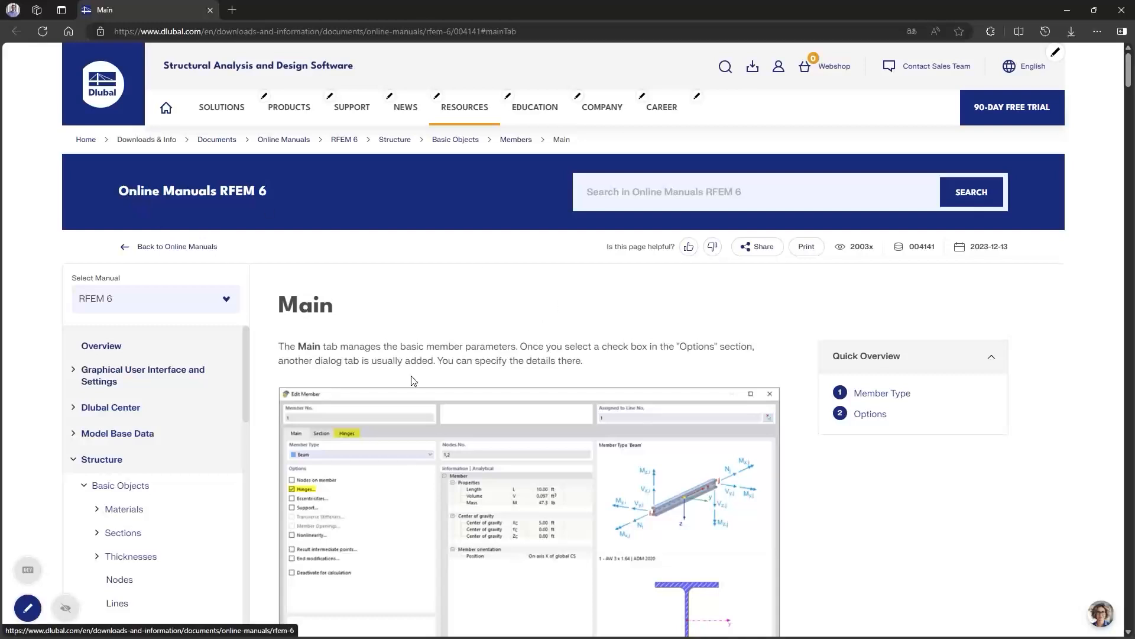
{"action": "scroll", "coordinate": [497, 379], "scroll_direction": "down", "scroll_amount": 1}
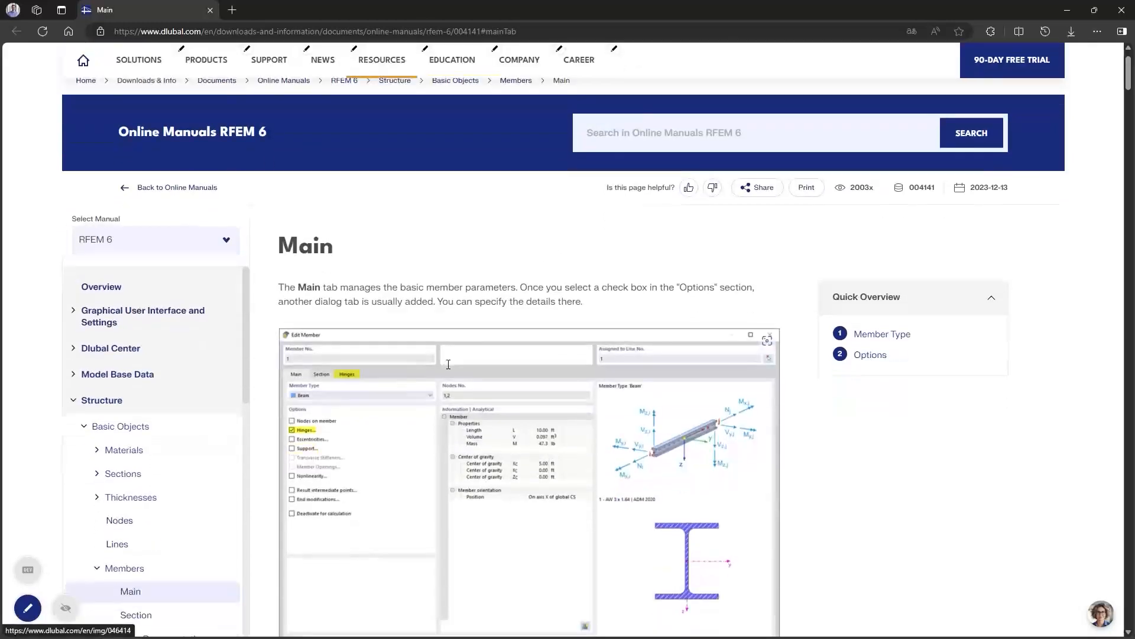
{"action": "scroll", "coordinate": [508, 384], "scroll_direction": "down", "scroll_amount": 2}
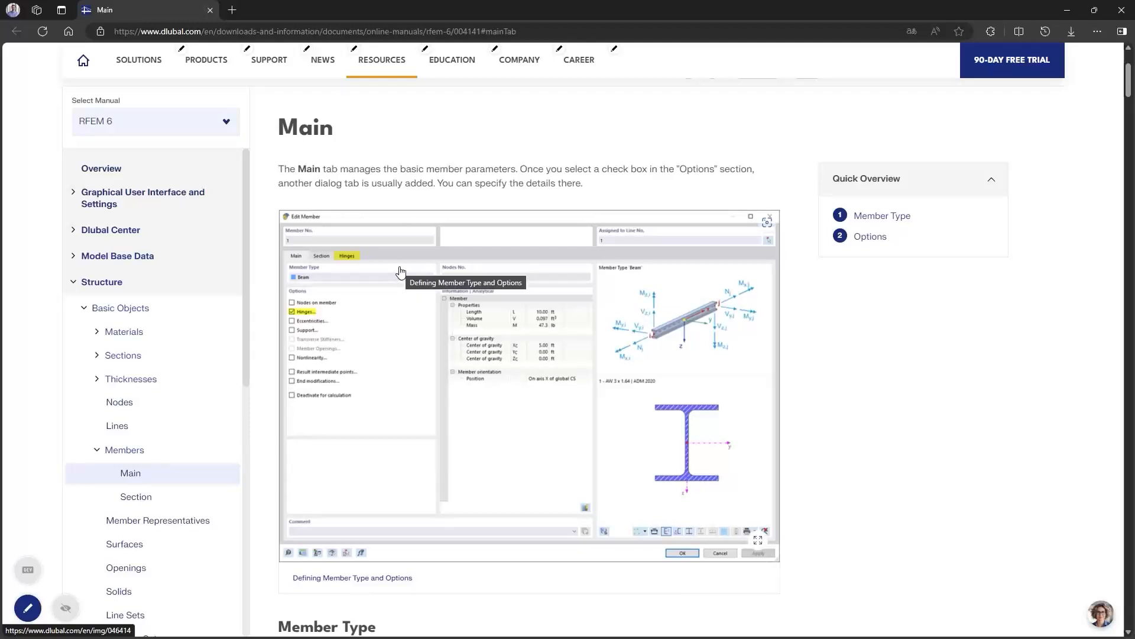
{"action": "scroll", "coordinate": [400, 272], "scroll_direction": "up", "scroll_amount": 2}
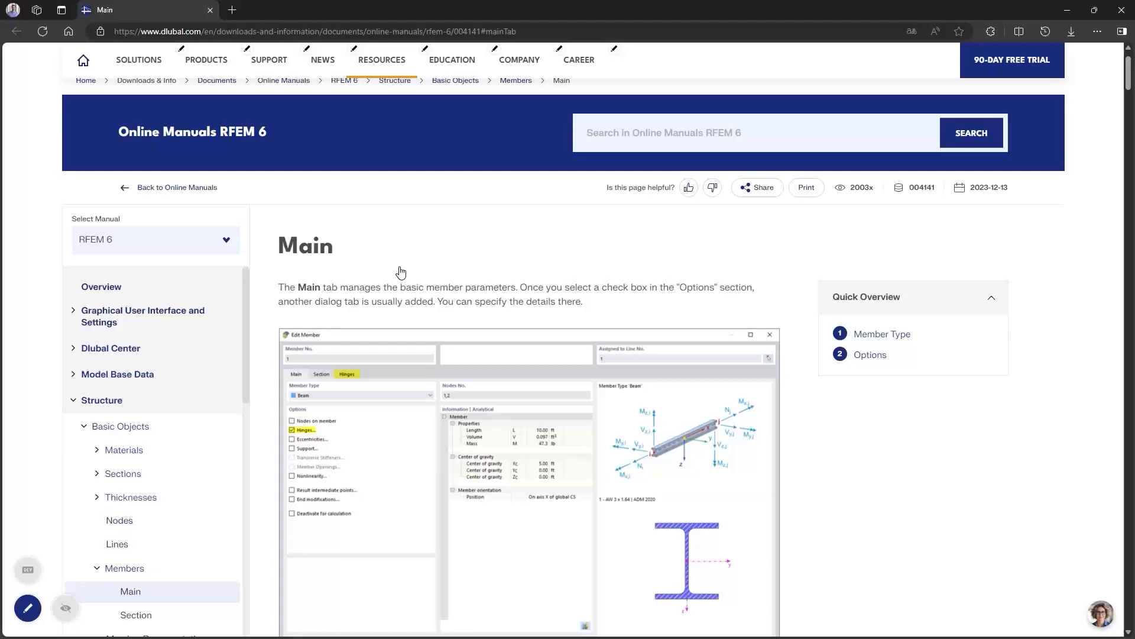
{"action": "scroll", "coordinate": [381, 362], "scroll_direction": "down", "scroll_amount": 4}
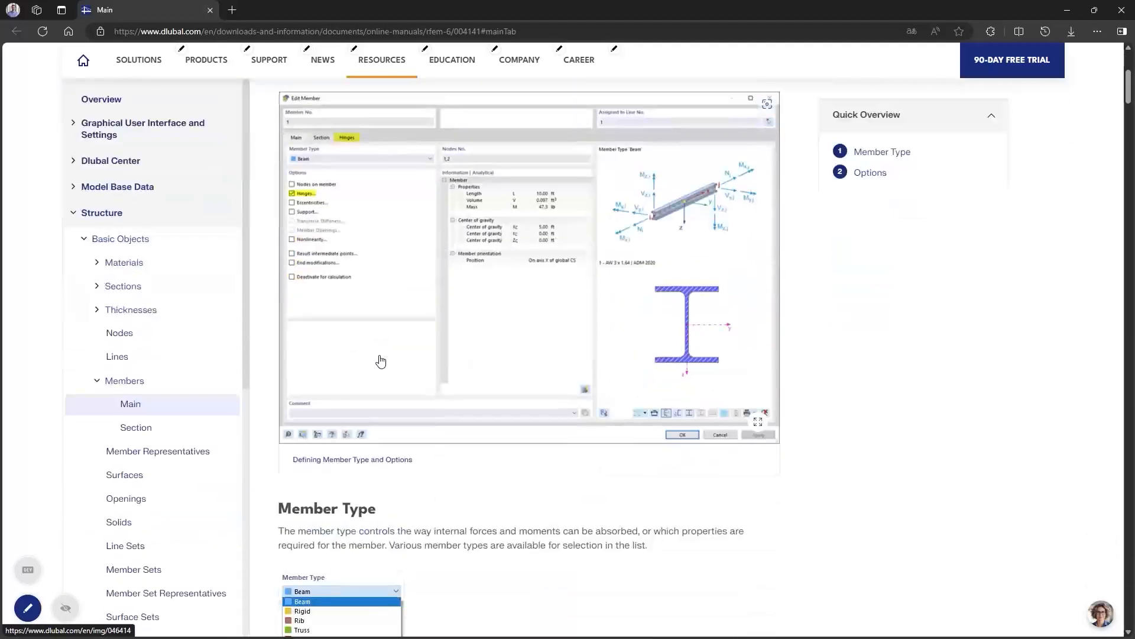
{"action": "scroll", "coordinate": [380, 362], "scroll_direction": "down", "scroll_amount": 6}
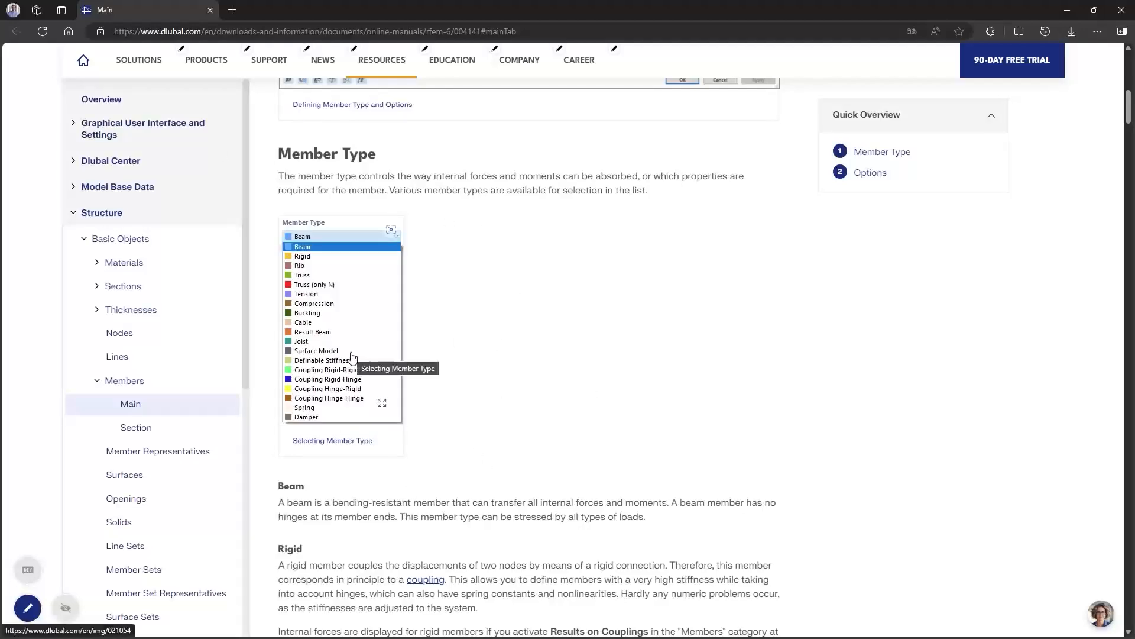
{"action": "scroll", "coordinate": [438, 288], "scroll_direction": "down", "scroll_amount": 4}
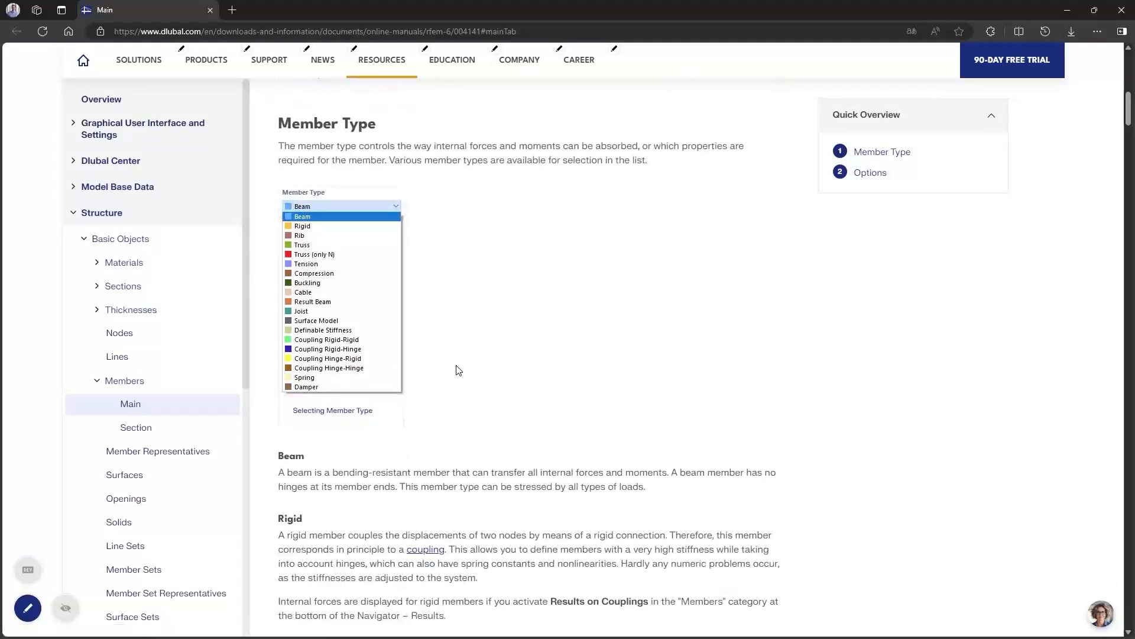
{"action": "scroll", "coordinate": [430, 414], "scroll_direction": "down", "scroll_amount": 5}
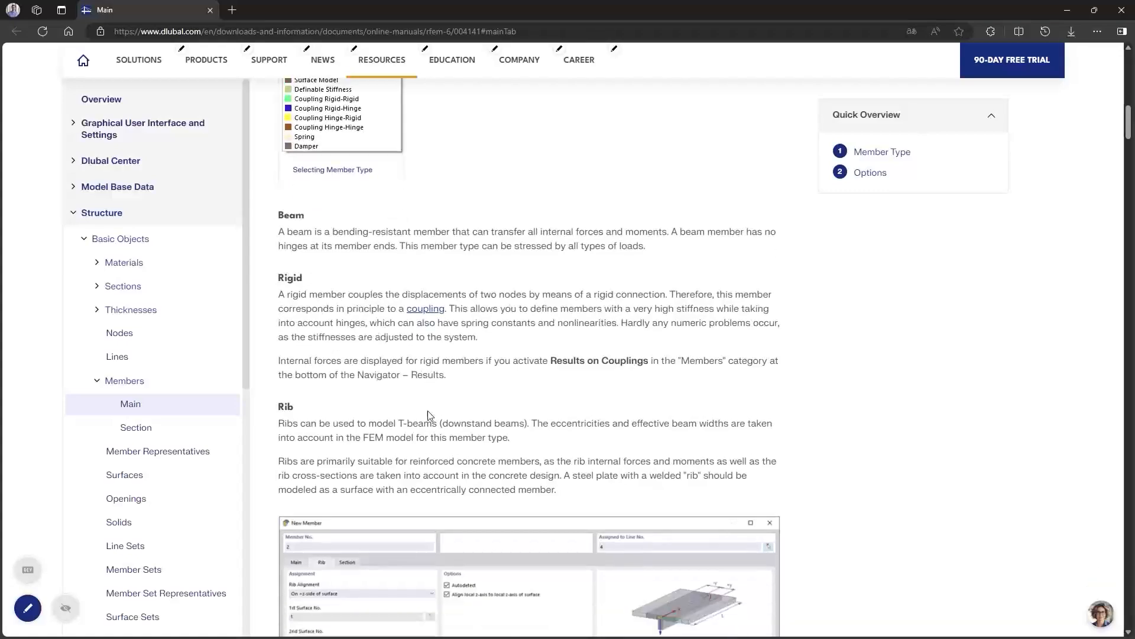
{"action": "scroll", "coordinate": [426, 420], "scroll_direction": "down", "scroll_amount": 12}
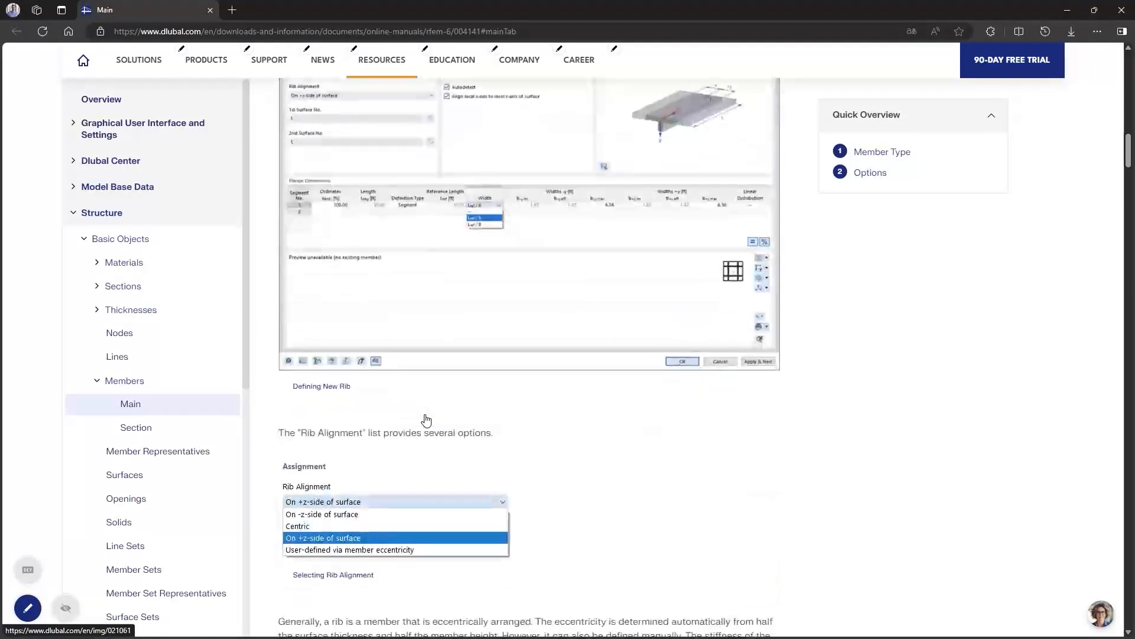
{"action": "scroll", "coordinate": [426, 419], "scroll_direction": "down", "scroll_amount": 3}
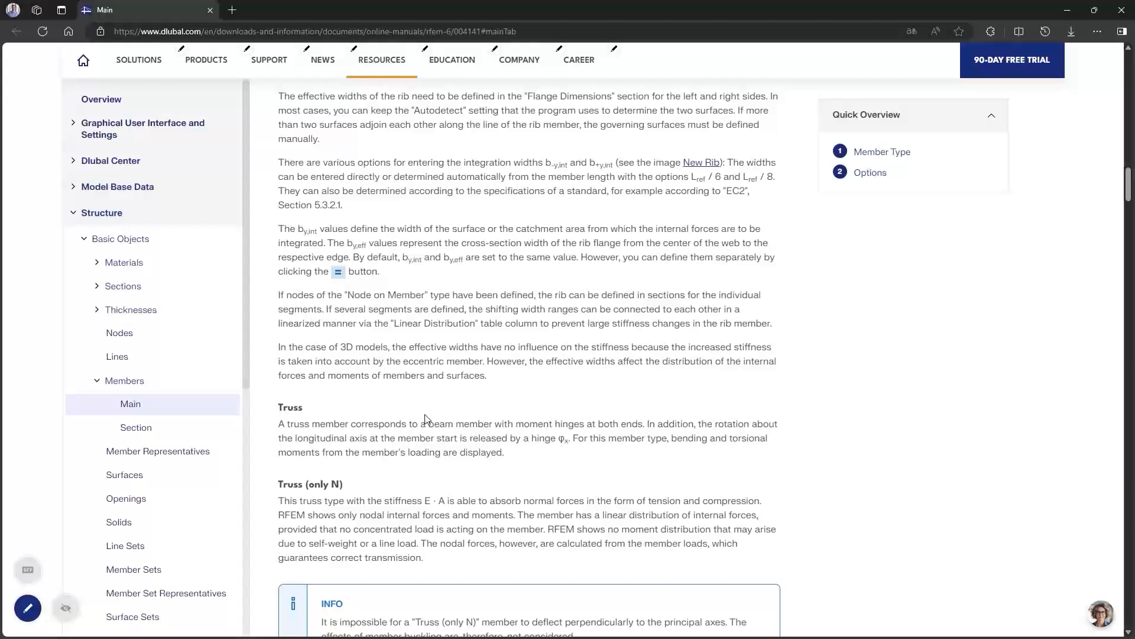
{"action": "scroll", "coordinate": [426, 419], "scroll_direction": "up", "scroll_amount": 5}
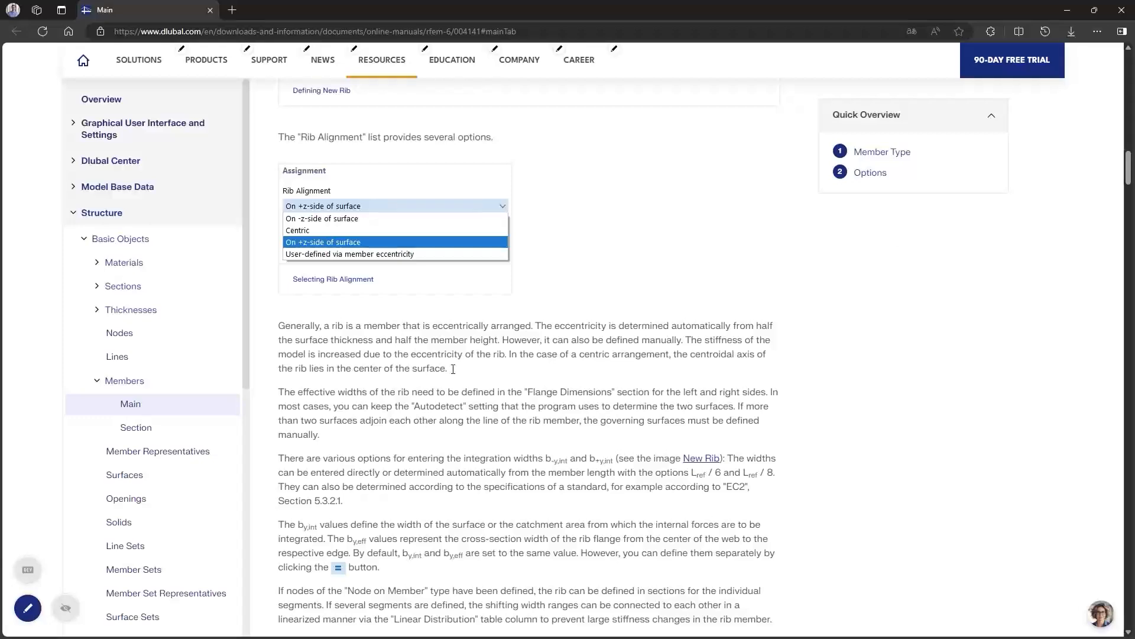
{"action": "left_click", "coordinate": [1126, 7]}
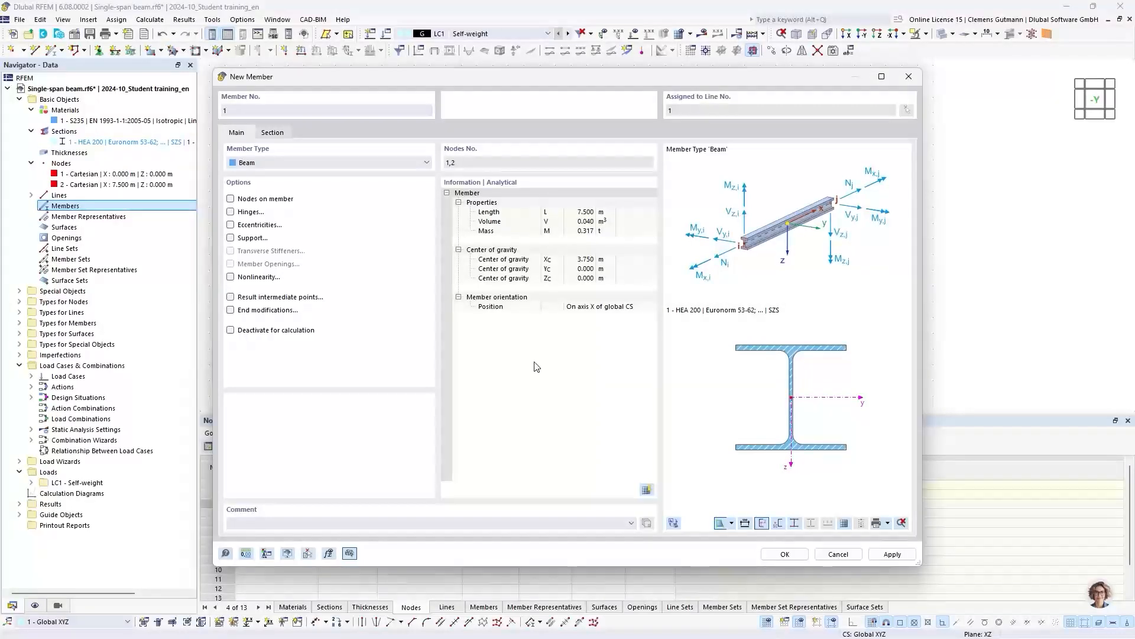
- Create the member on the line as type Beam with section 1 - HEA 200 at member start i
{"action": "left_click", "coordinate": [352, 163]}
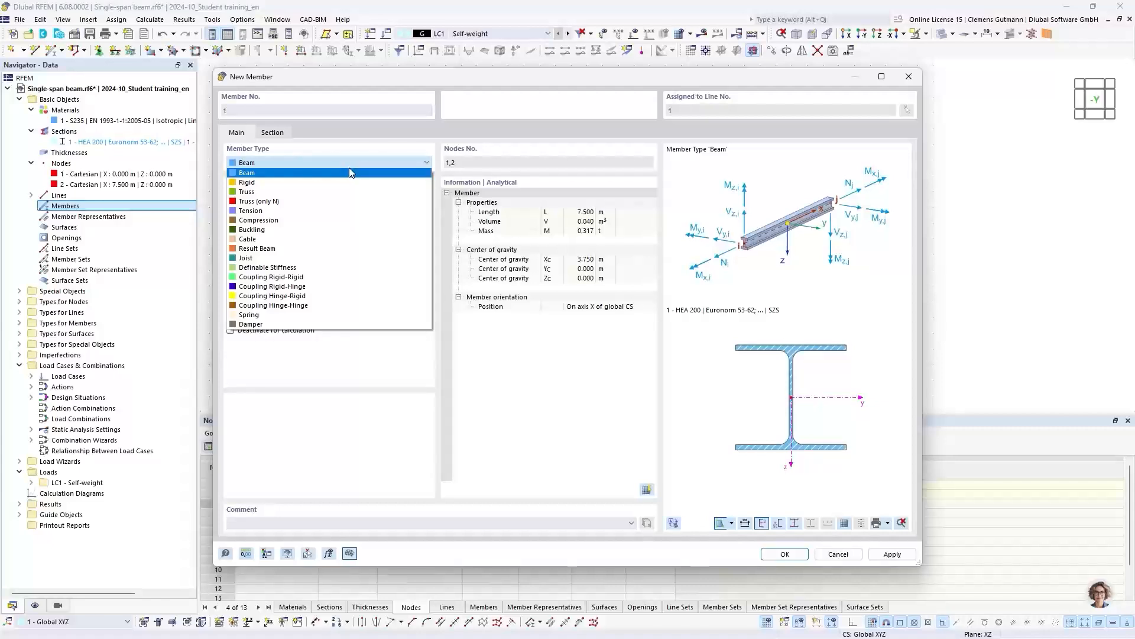
{"action": "left_click", "coordinate": [350, 171]}
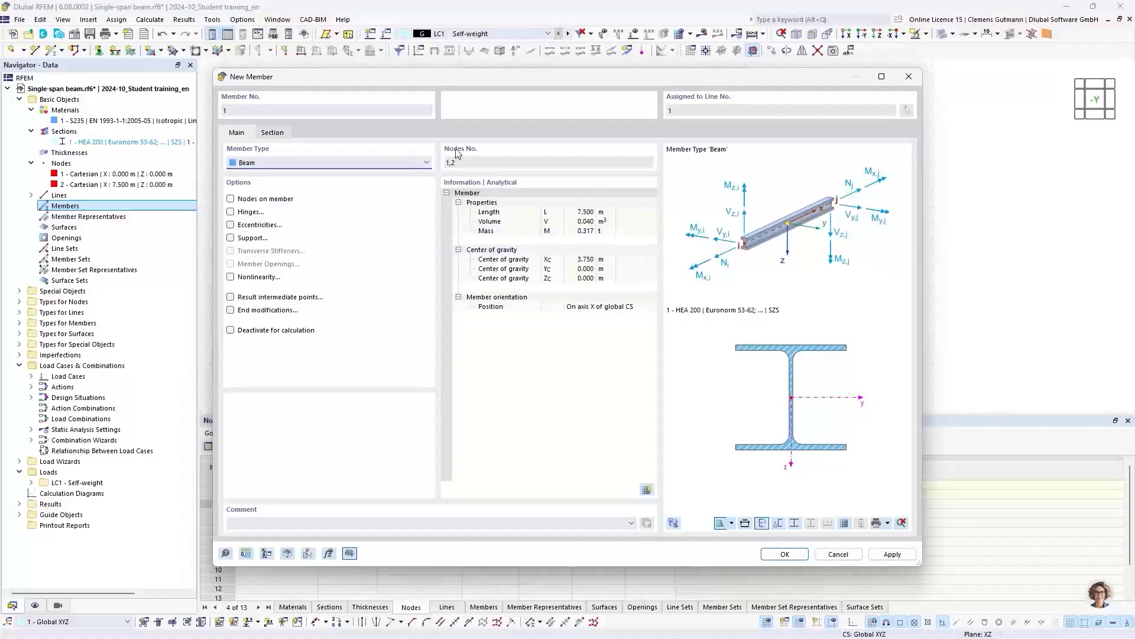
{"action": "left_click", "coordinate": [282, 136]}
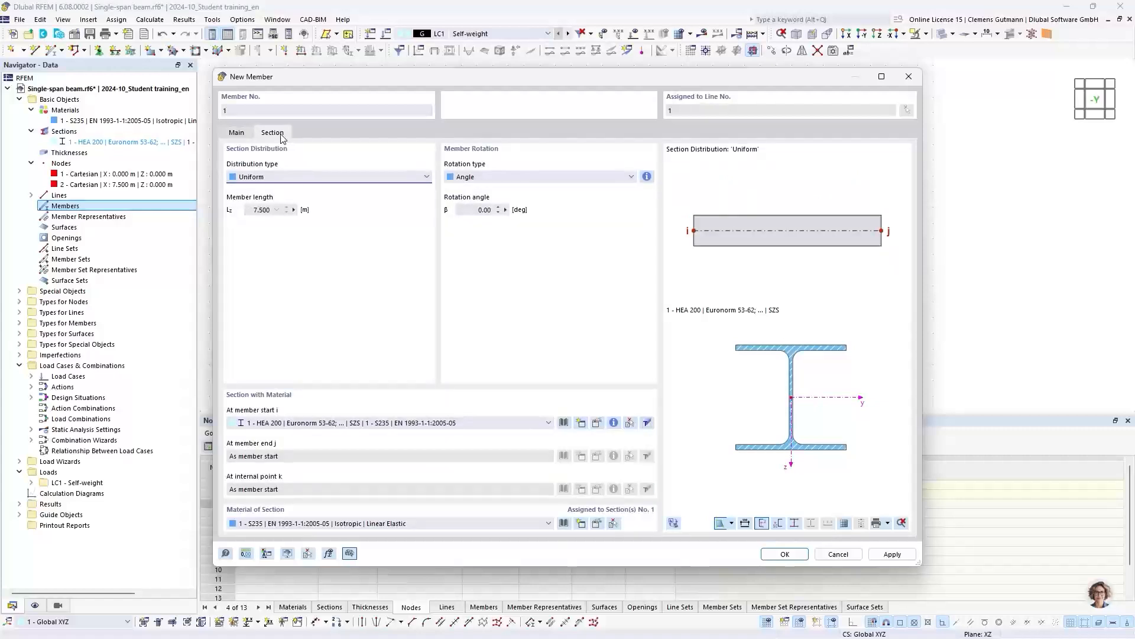
{"action": "left_click", "coordinate": [259, 425]}
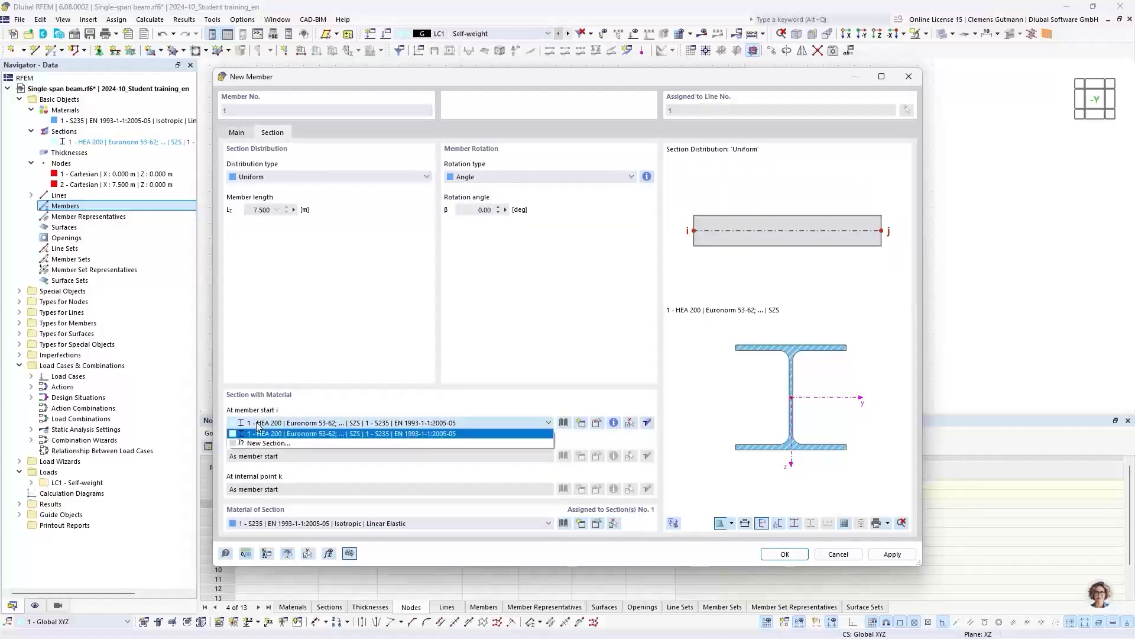
{"action": "left_click", "coordinate": [299, 436]}
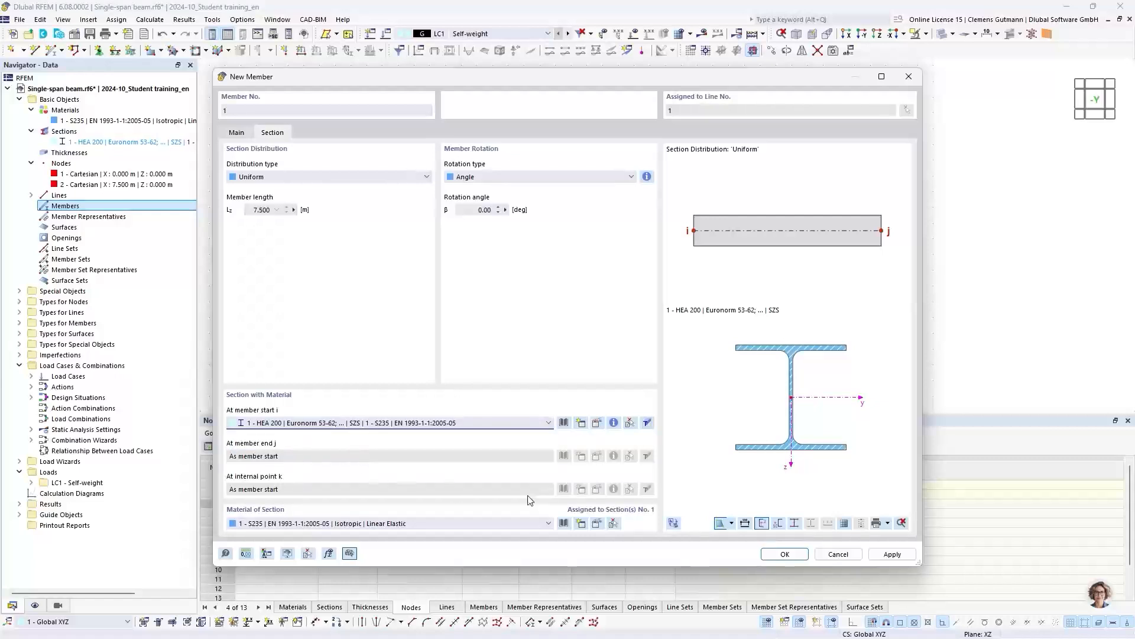
{"action": "left_click", "coordinate": [785, 555]}
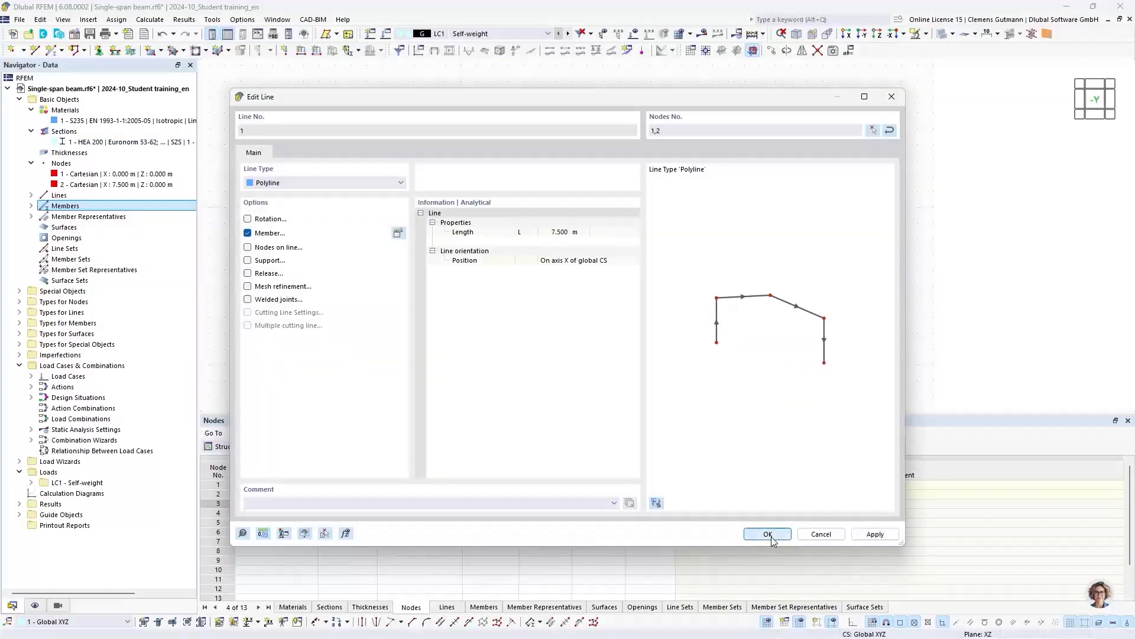
{"action": "left_click", "coordinate": [768, 535]}
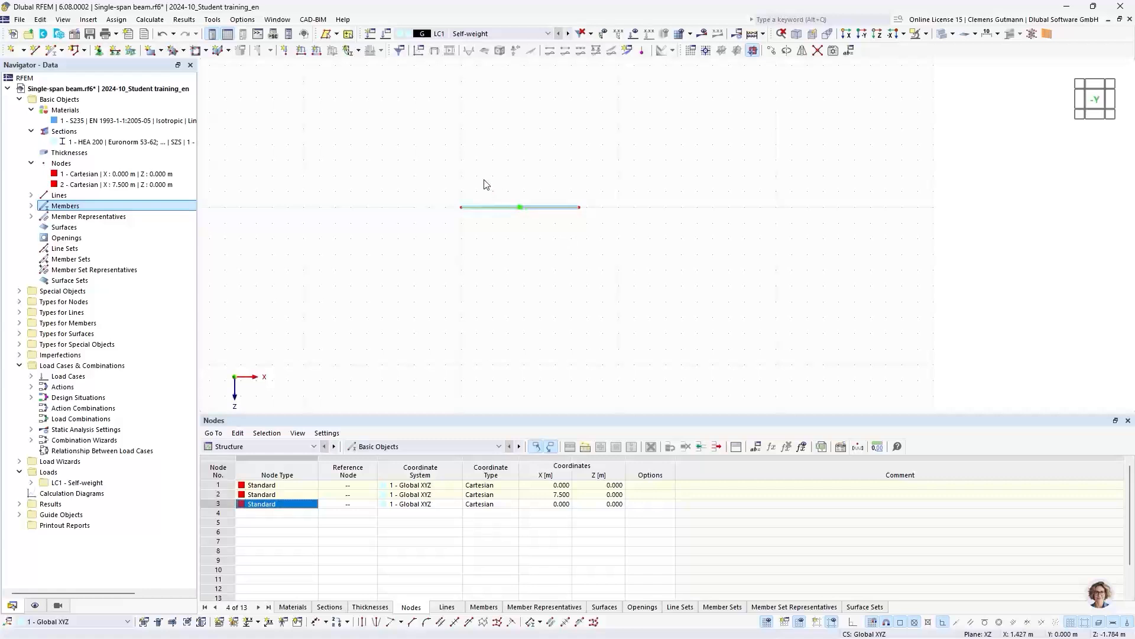
- Inspect the beam's I-profile in 3D and set the model display to Wireframe Model
{"action": "scroll", "coordinate": [474, 183], "scroll_direction": "up", "scroll_amount": 5}
{"action": "scroll", "coordinate": [436, 253], "scroll_direction": "up", "scroll_amount": 3}
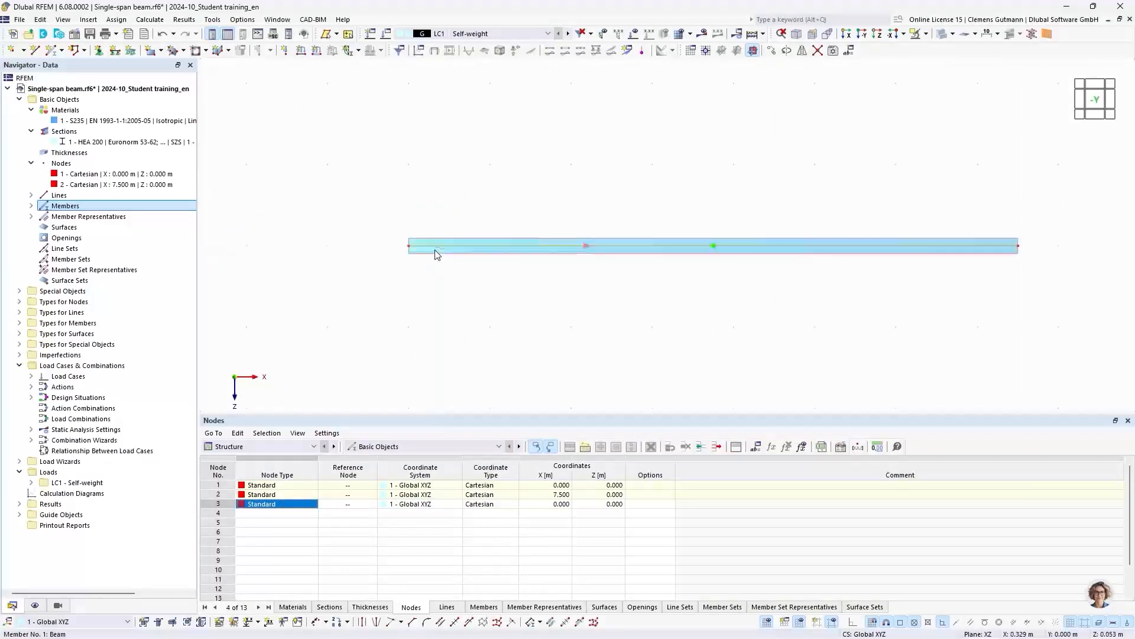
{"action": "middle_click_drag", "start_coordinate": [536, 286], "coordinate": [387, 274]}
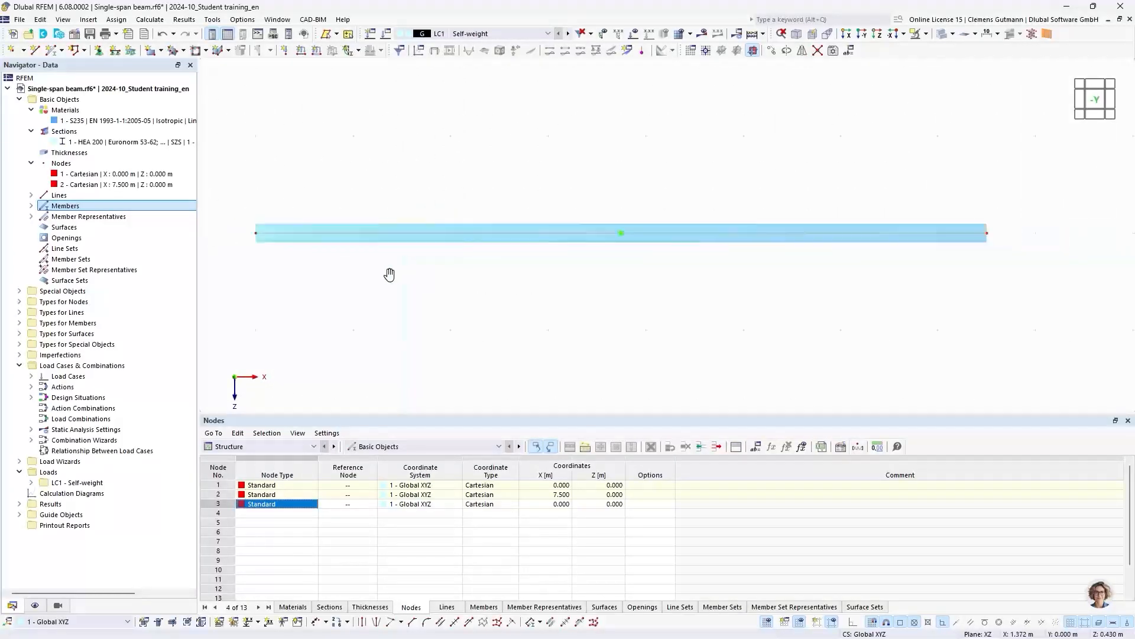
{"action": "middle_click_drag", "start_coordinate": [314, 282], "coordinate": [419, 307], "text": "ctrl"}
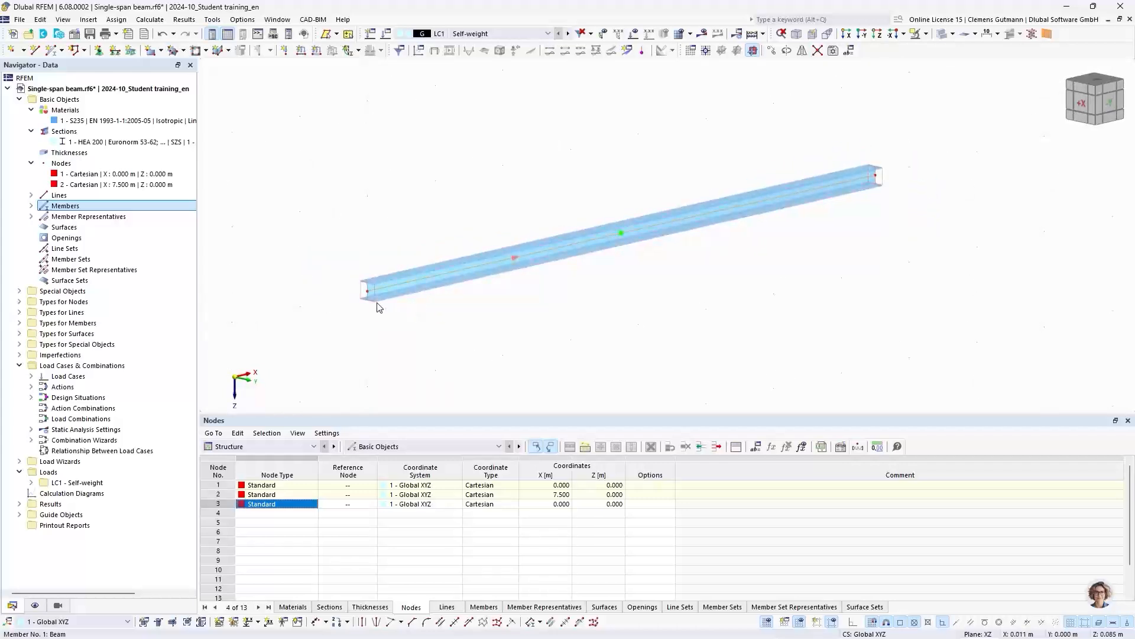
{"action": "scroll", "coordinate": [367, 288], "scroll_direction": "up", "scroll_amount": 3}
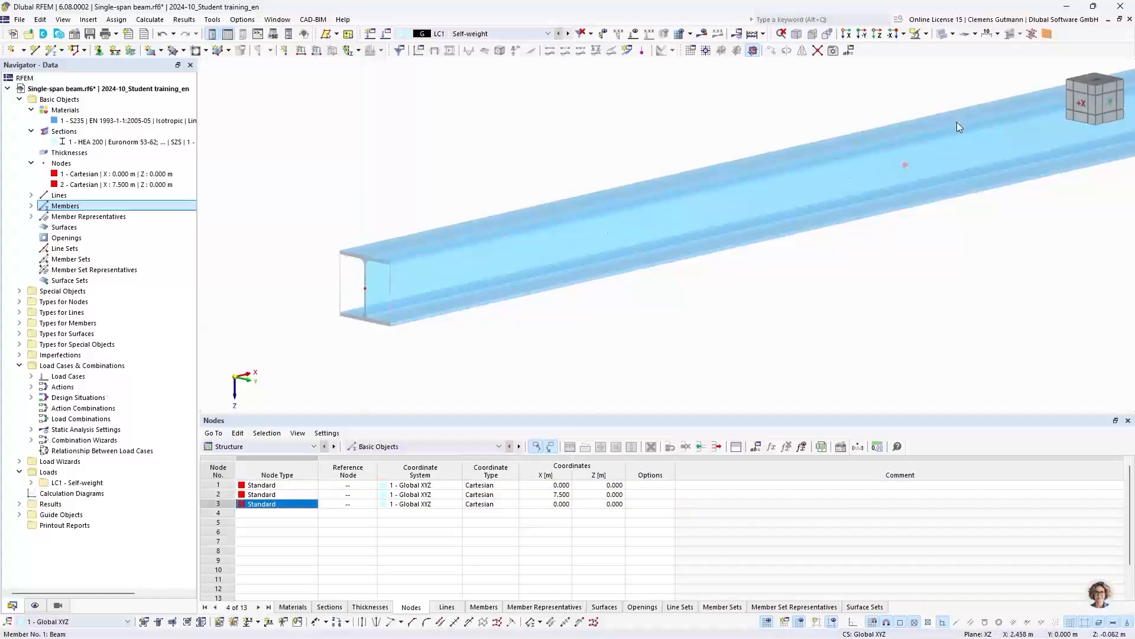
{"action": "left_click", "coordinate": [954, 34]}
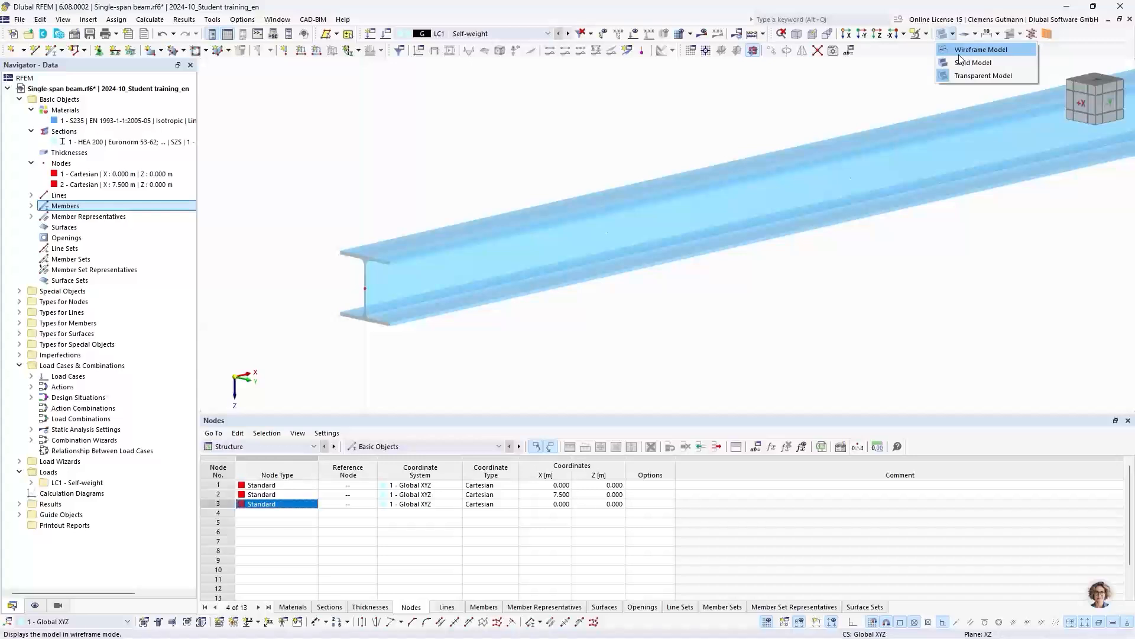
{"action": "left_click", "coordinate": [959, 53]}
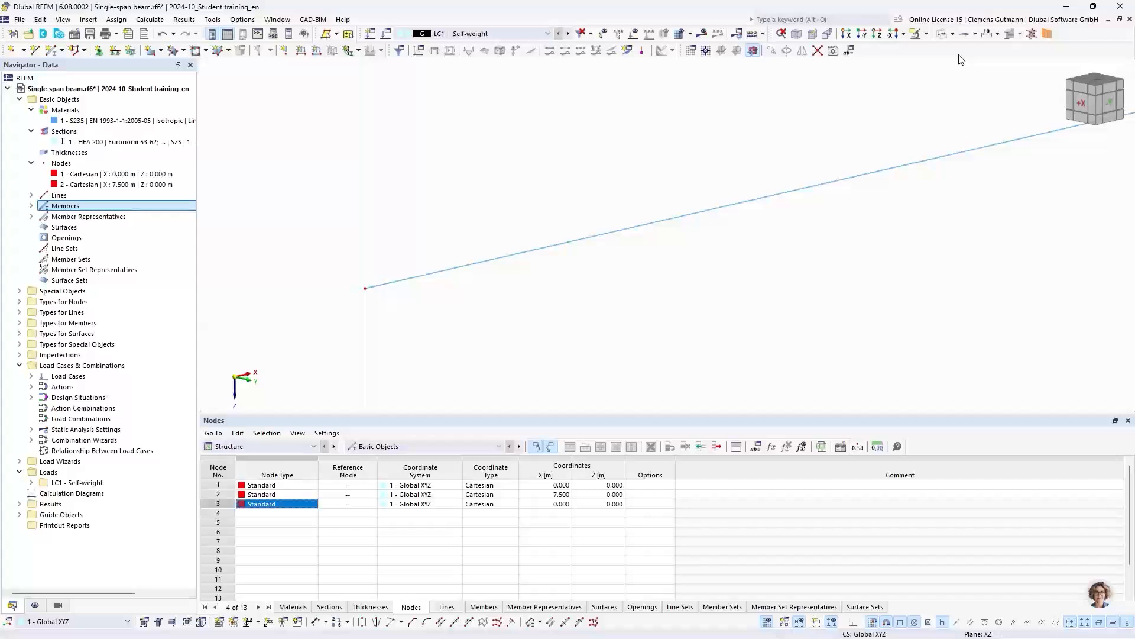
{"action": "scroll", "coordinate": [335, 215], "scroll_direction": "down", "scroll_amount": 5}
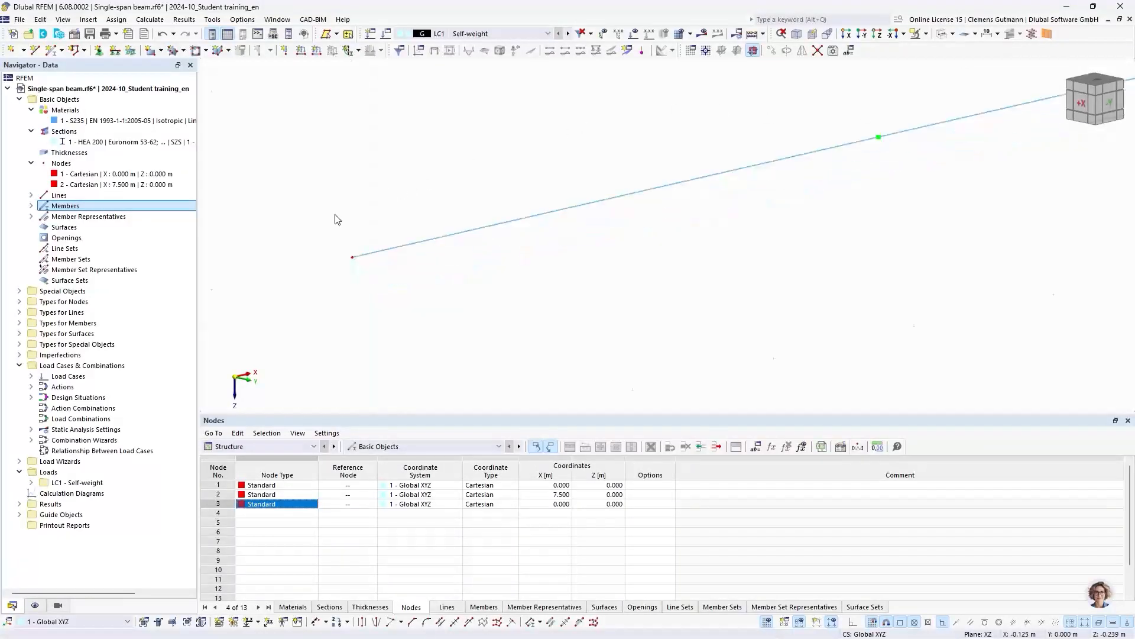
- Display the beam as a transparent solid model and set the view to the -Y direction
{"action": "scroll", "coordinate": [373, 200], "scroll_direction": "up", "scroll_amount": 2}
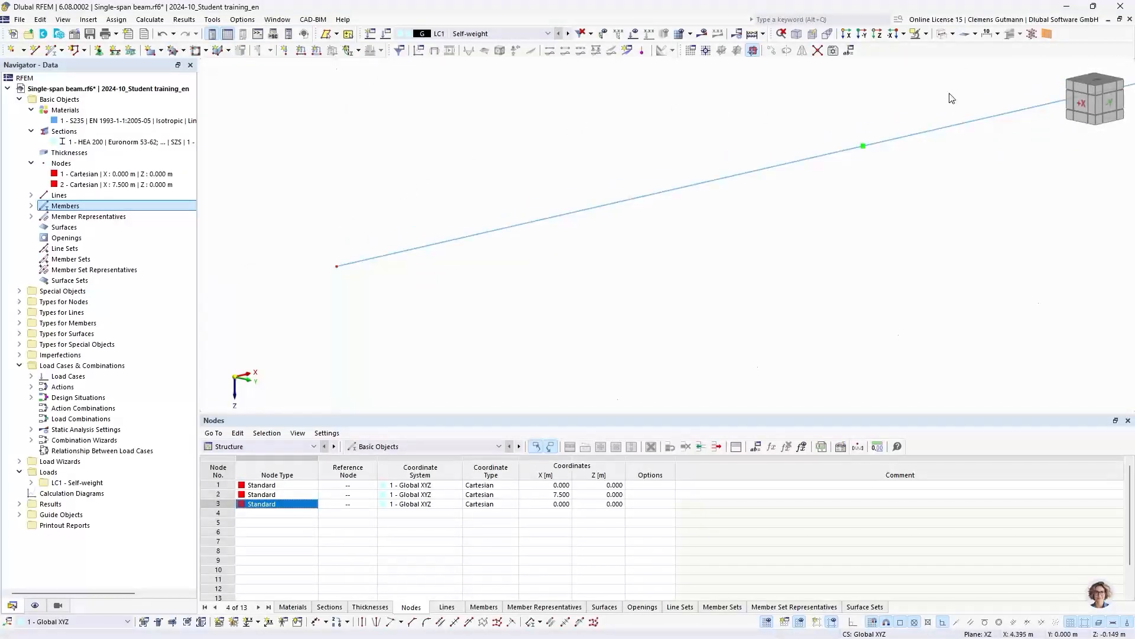
{"action": "left_click", "coordinate": [943, 34]}
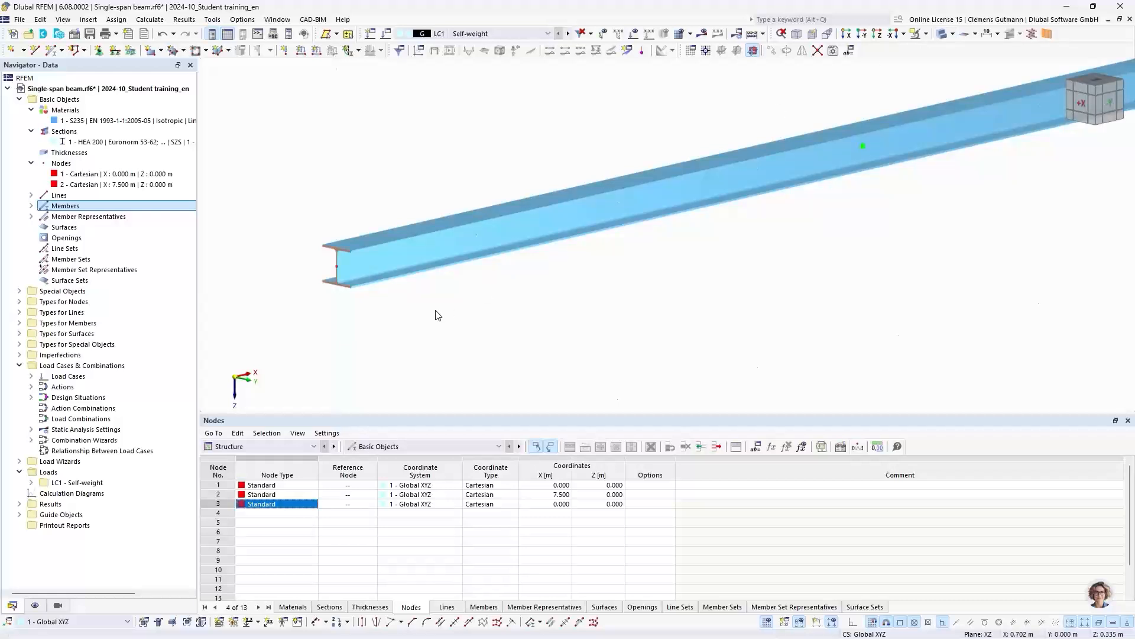
{"action": "left_click", "coordinate": [940, 37]}
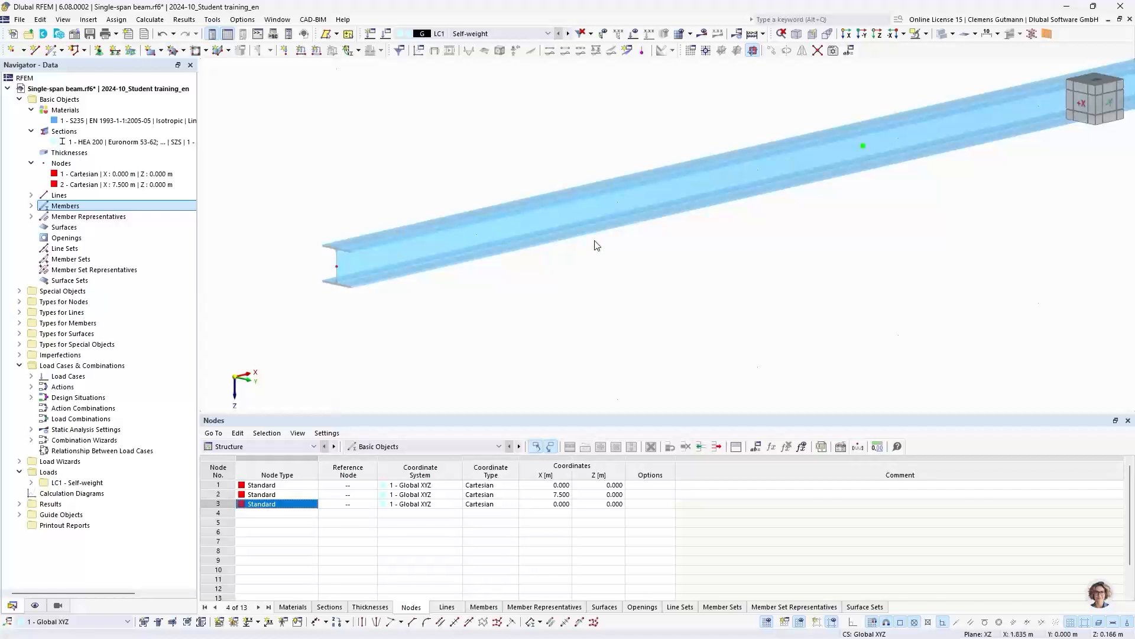
{"action": "left_click", "coordinate": [1111, 110]}
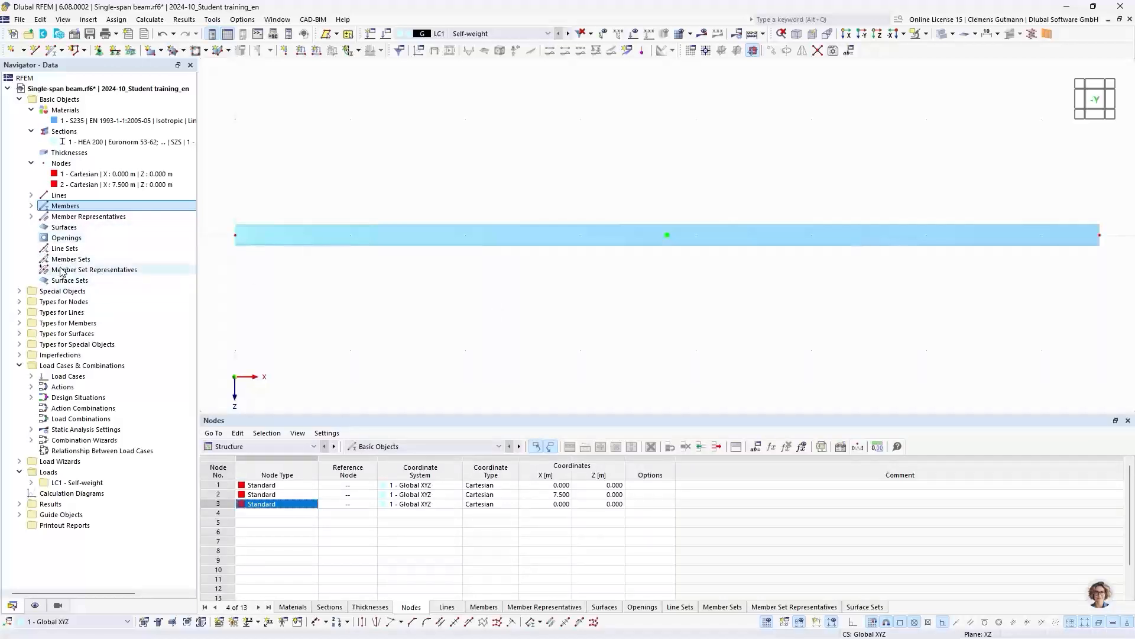
- Assign the Hinged nodal support to node 1 at the beam's start
{"action": "left_click", "coordinate": [19, 302]}
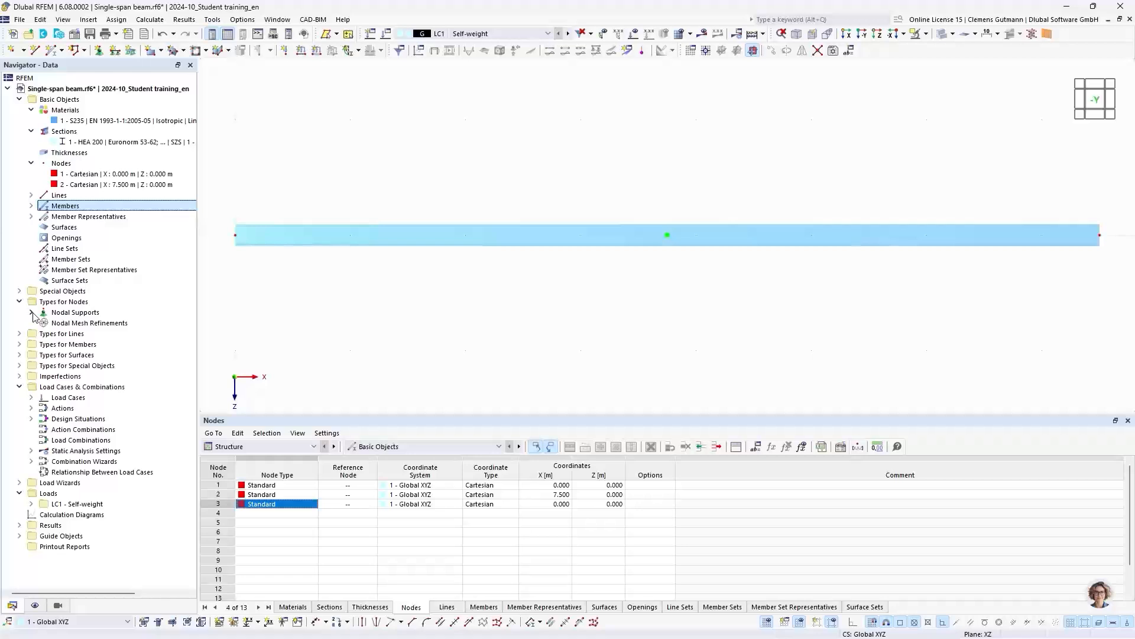
{"action": "left_click", "coordinate": [31, 312]}
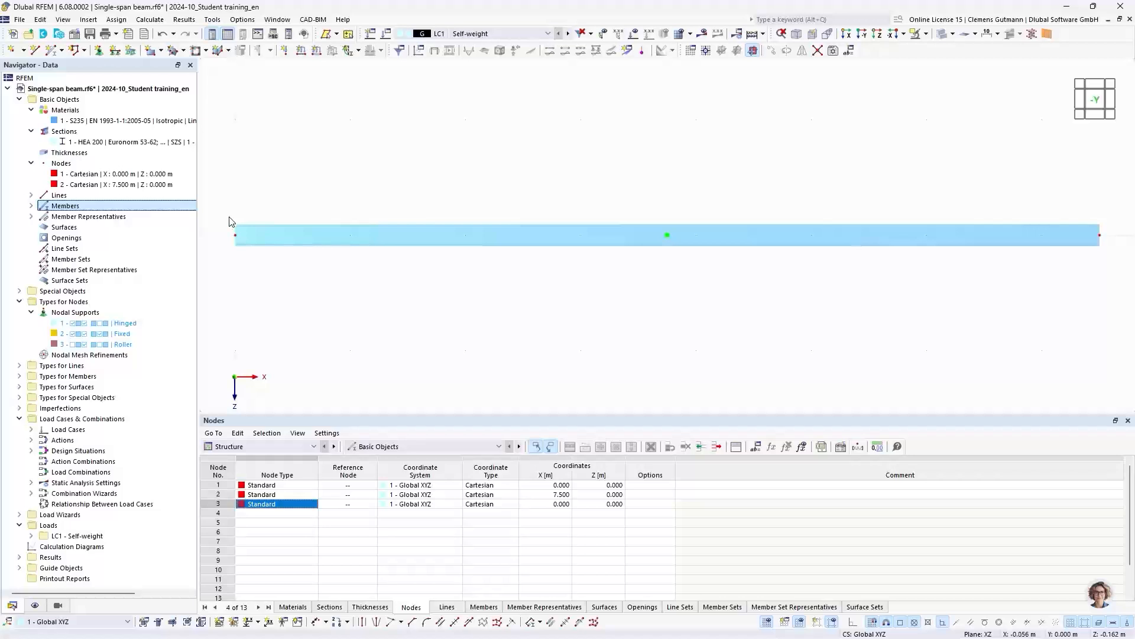
{"action": "right_click", "coordinate": [107, 330]}
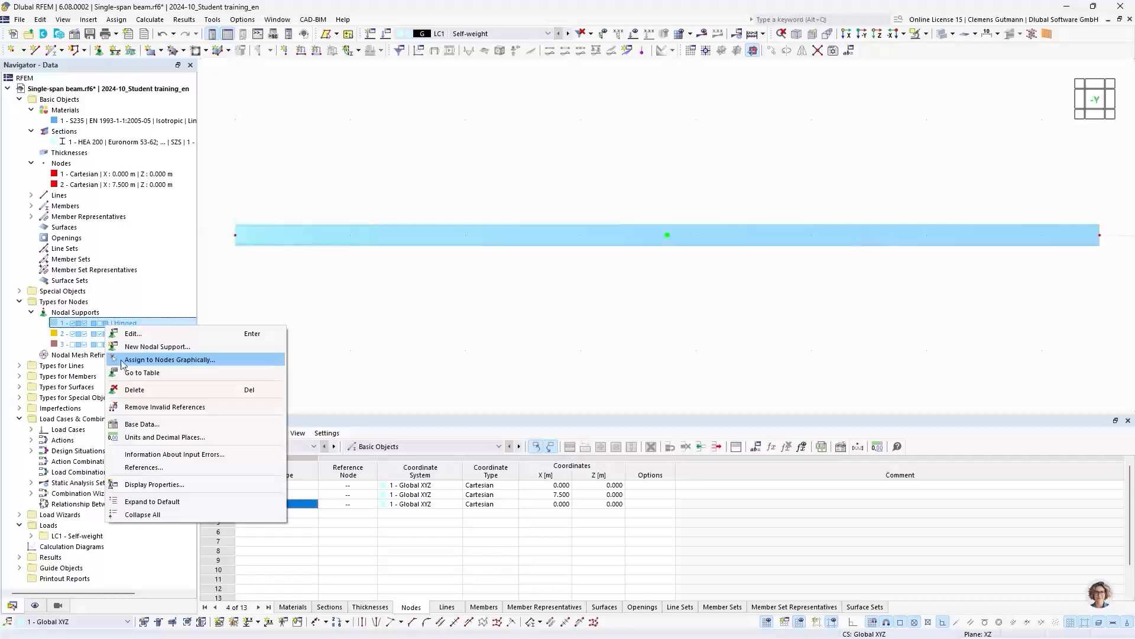
{"action": "left_click", "coordinate": [171, 361]}
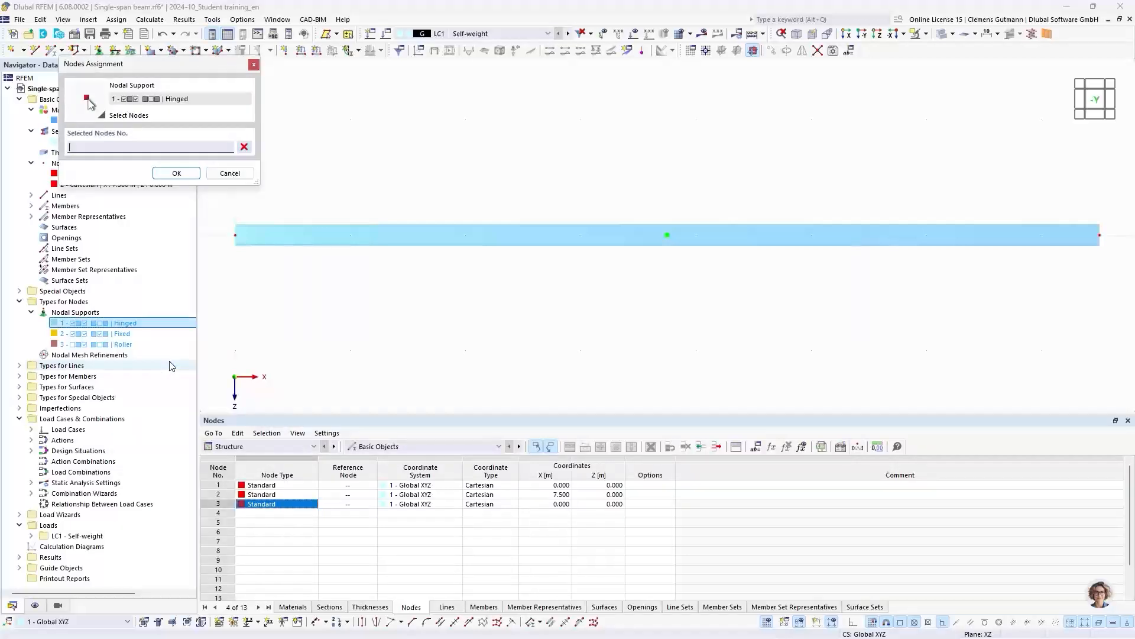
{"action": "left_click", "coordinate": [236, 235]}
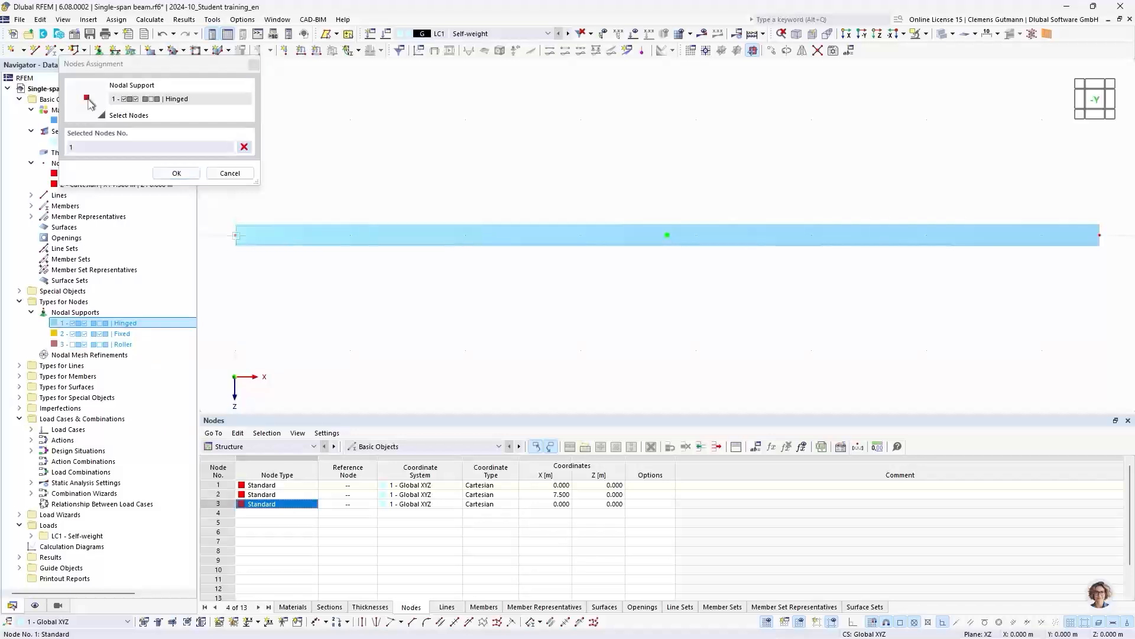
{"action": "left_click", "coordinate": [177, 172]}
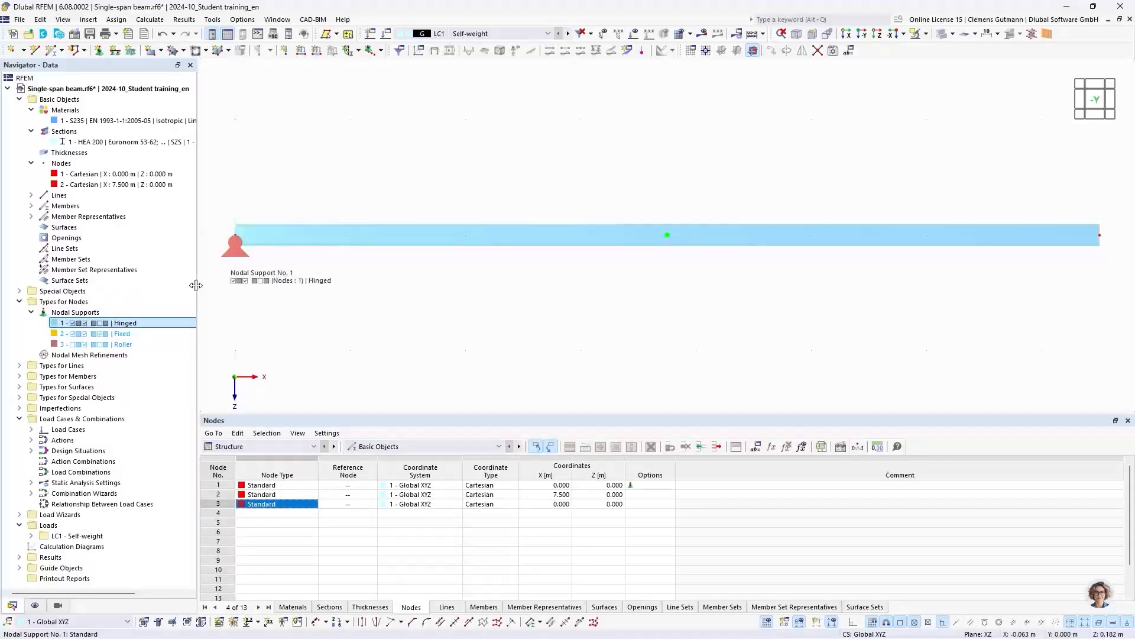
- Assign the Roller nodal support to node 2 at X = 7.500 m
{"action": "right_click", "coordinate": [132, 346]}
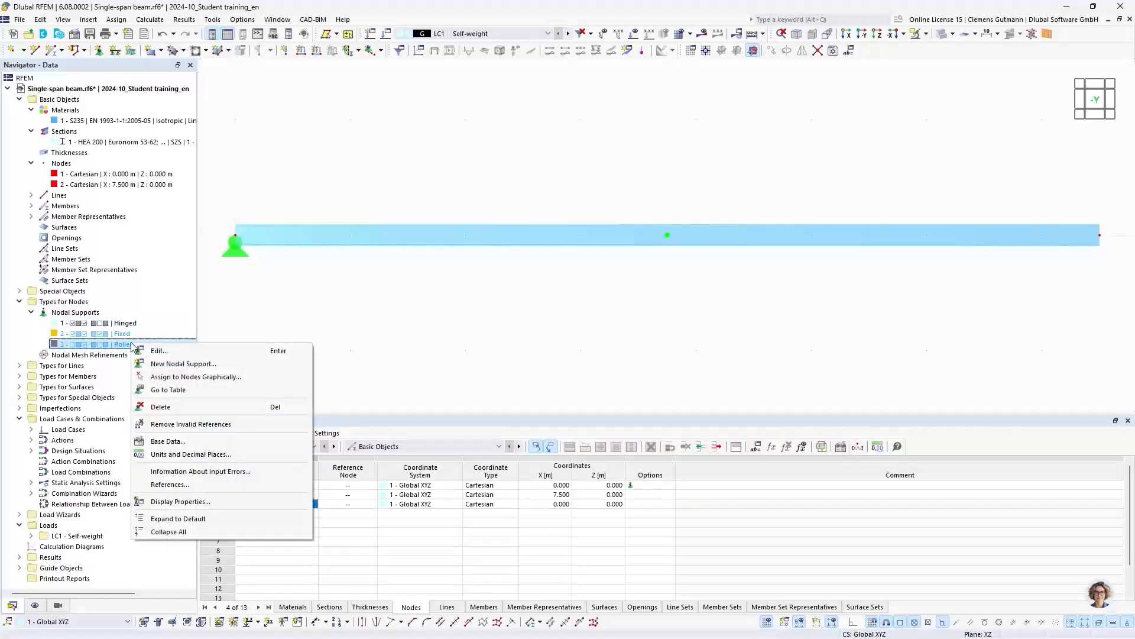
{"action": "left_click", "coordinate": [177, 377]}
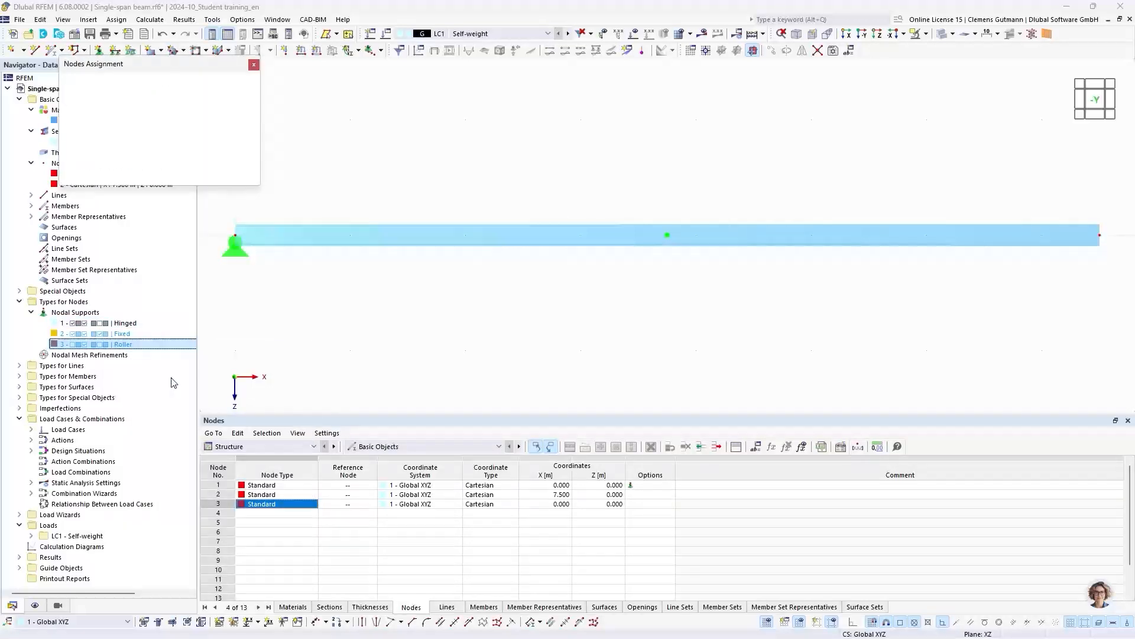
{"action": "left_click", "coordinate": [1100, 236]}
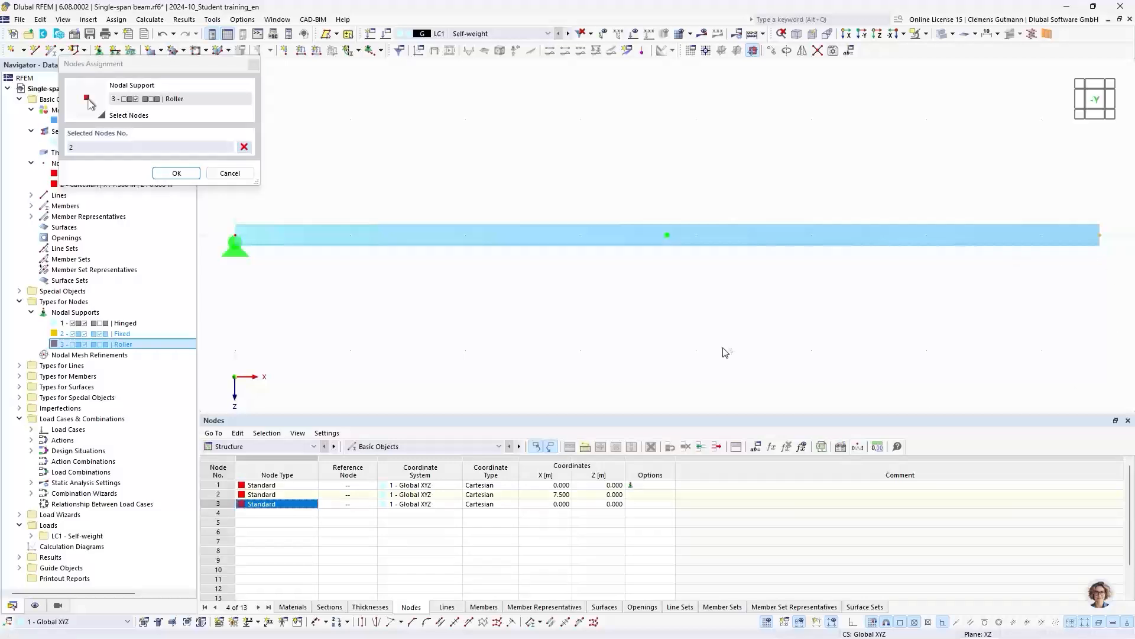
{"action": "left_click", "coordinate": [185, 174]}
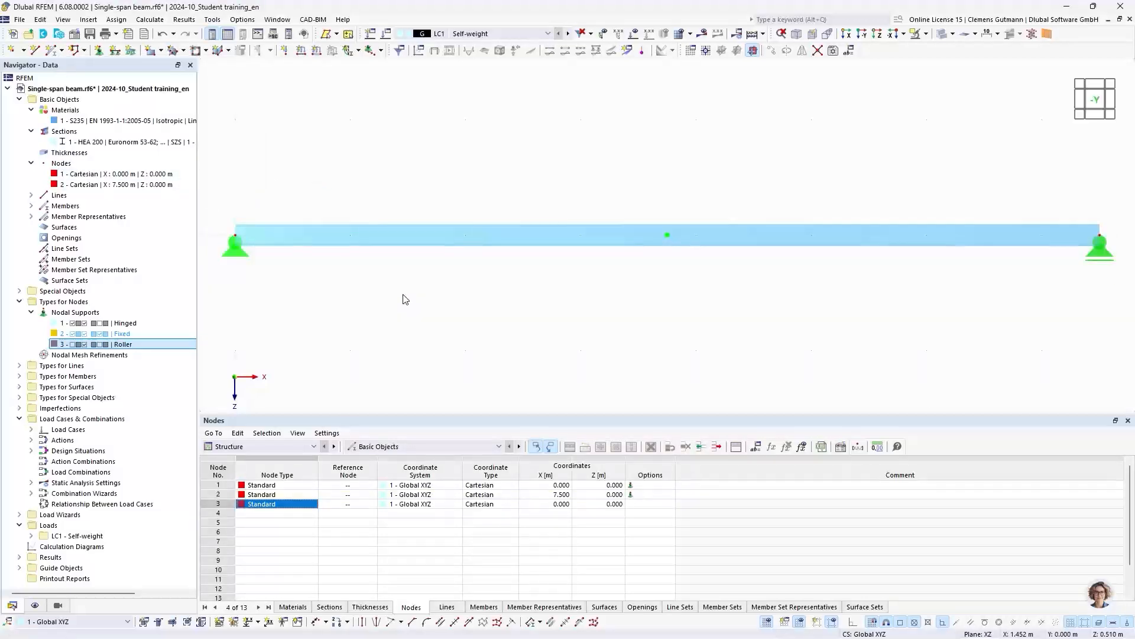
- Review the support conditions of the Roller nodal support and list the existing load cases in the navigator
{"action": "left_click", "coordinate": [119, 348]}
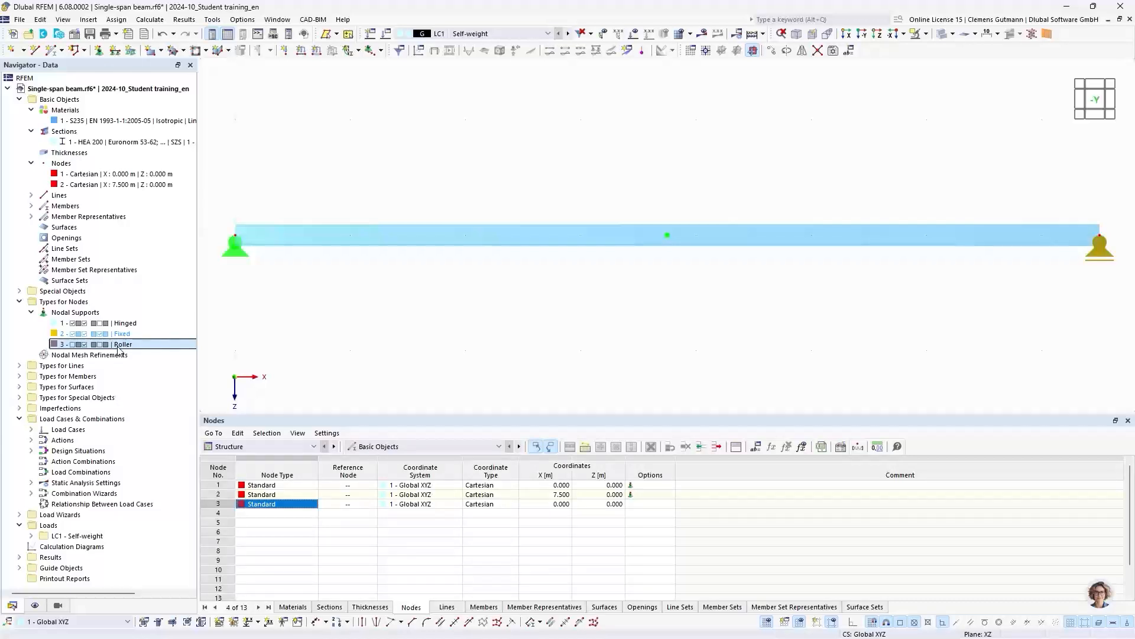
{"action": "double_click", "coordinate": [118, 348]}
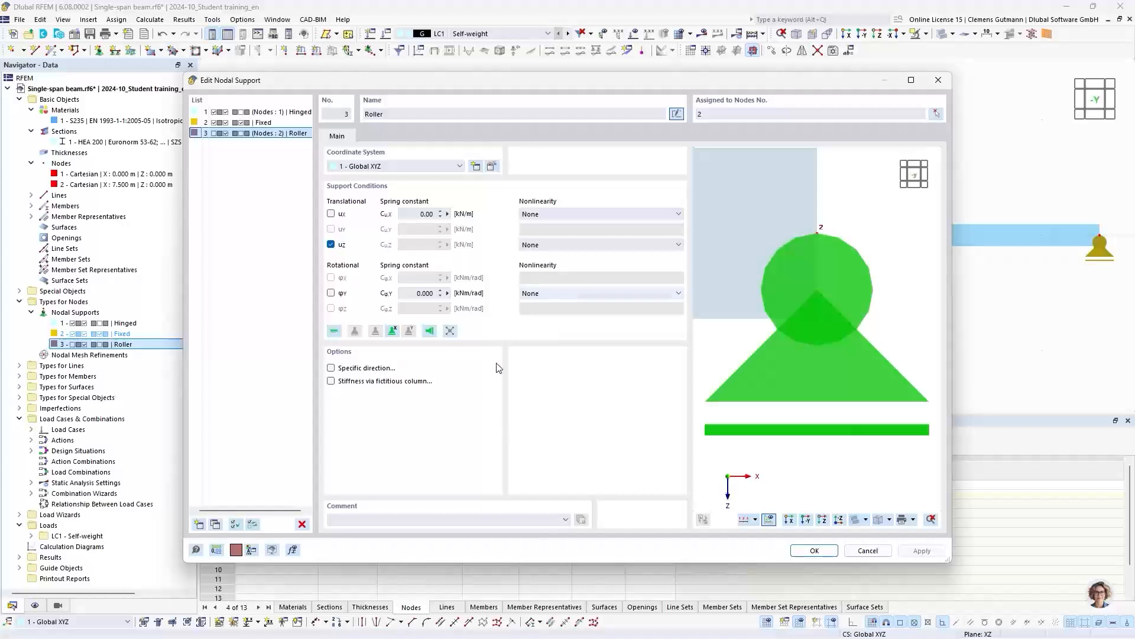
{"action": "left_click", "coordinate": [816, 553]}
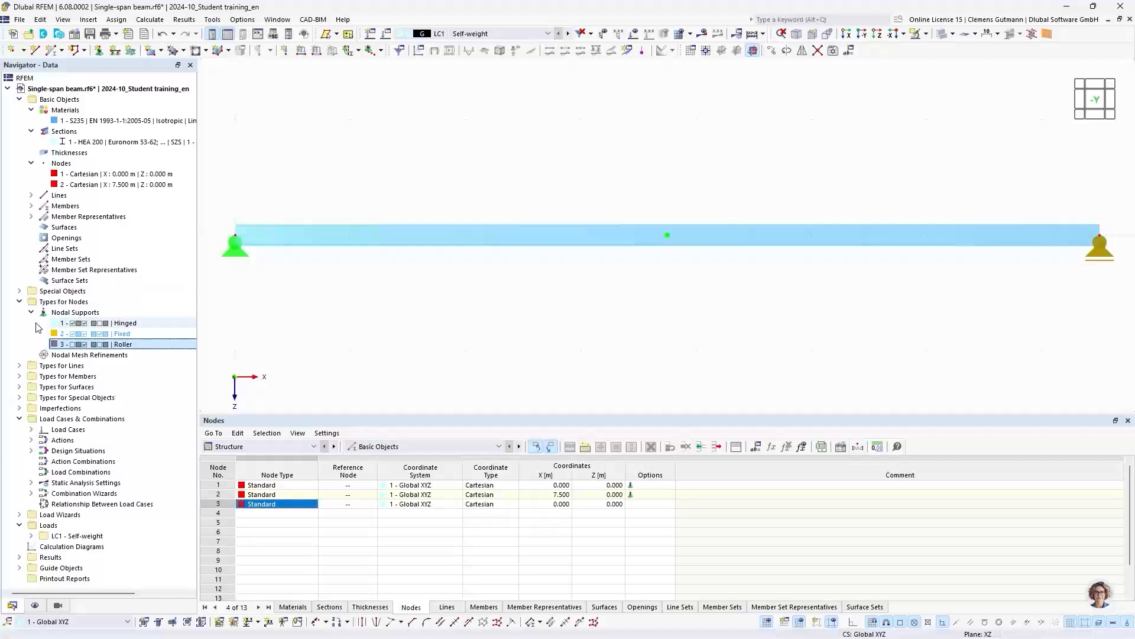
{"action": "left_click", "coordinate": [19, 301]}
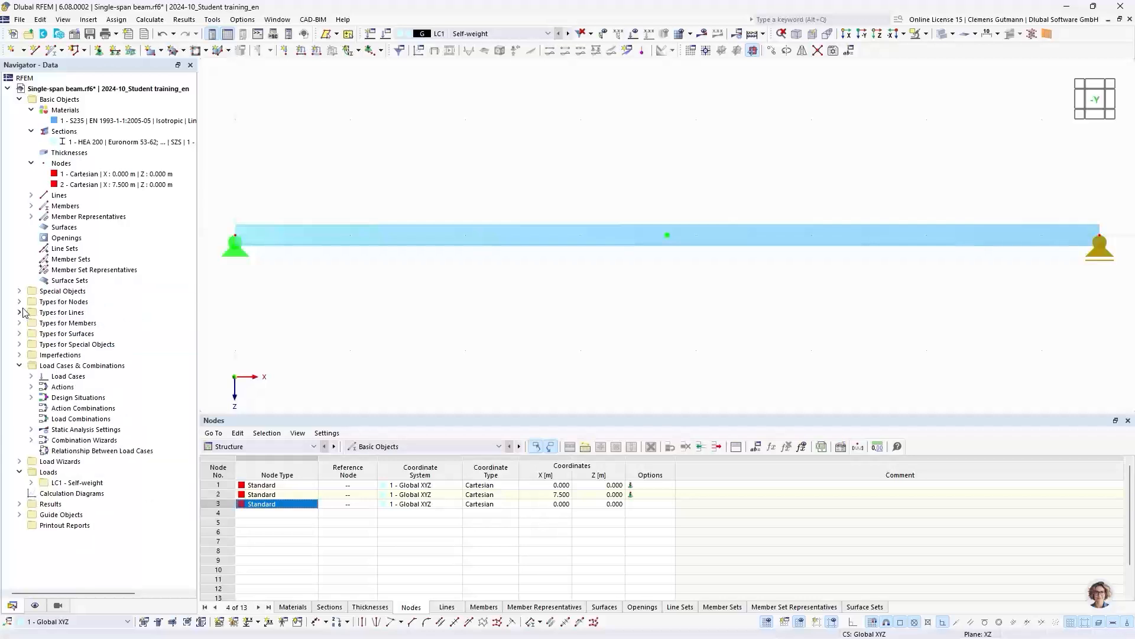
{"action": "left_click", "coordinate": [31, 376]}
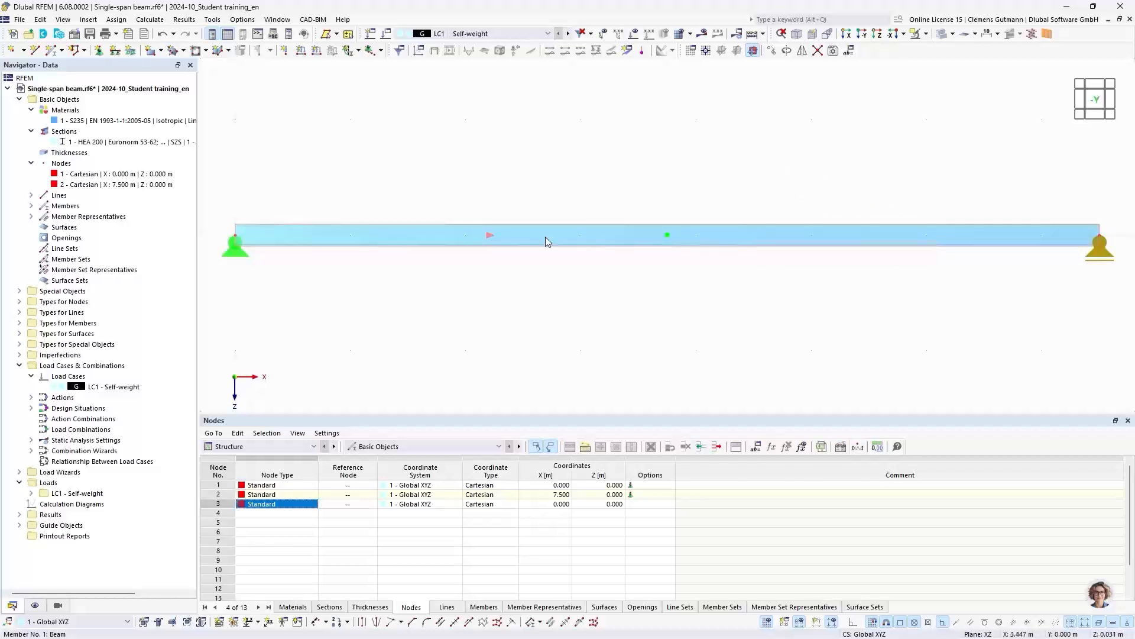
- Start dividing the beam member by distance, with the new node 4.5 m from the member start
{"action": "right_click", "coordinate": [503, 234]}
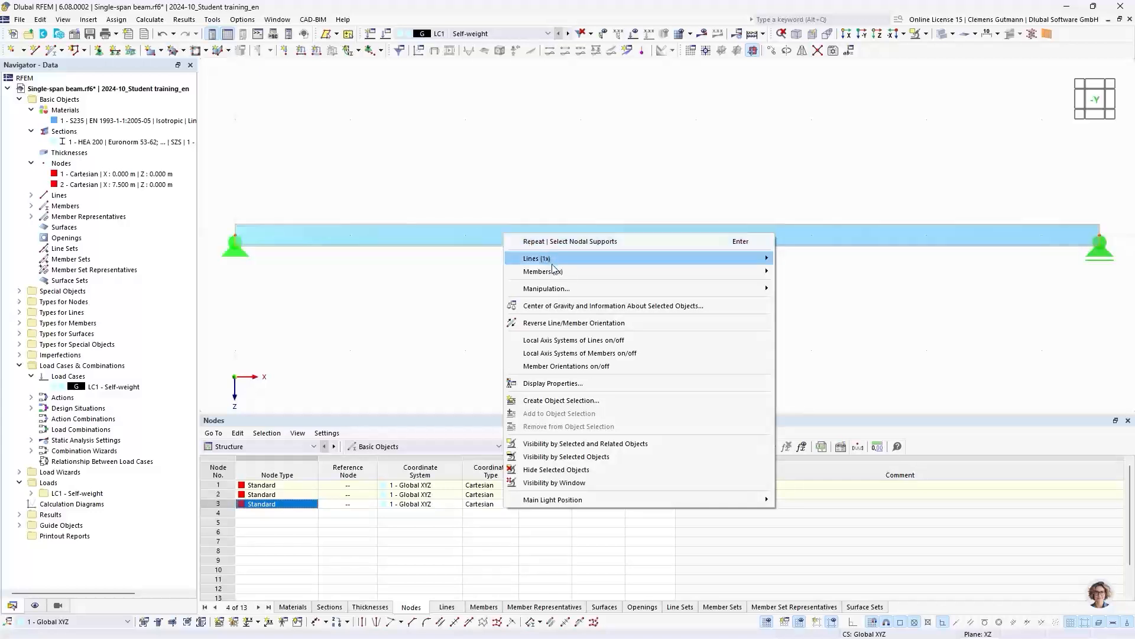
{"action": "mouse_move", "coordinate": [559, 272]}
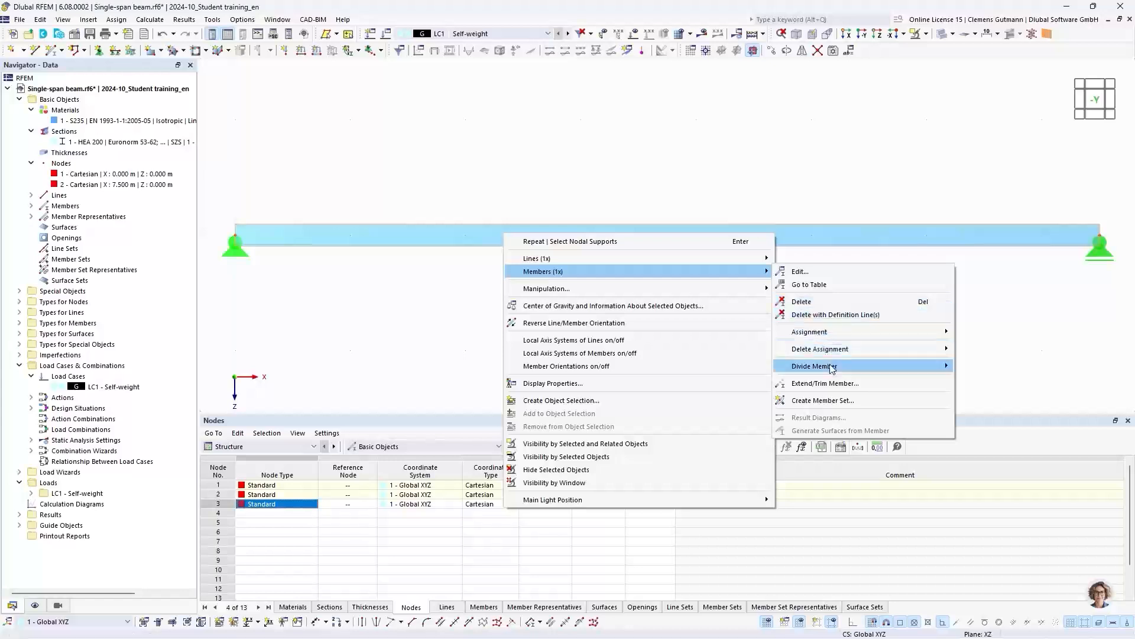
{"action": "mouse_move", "coordinate": [831, 366]}
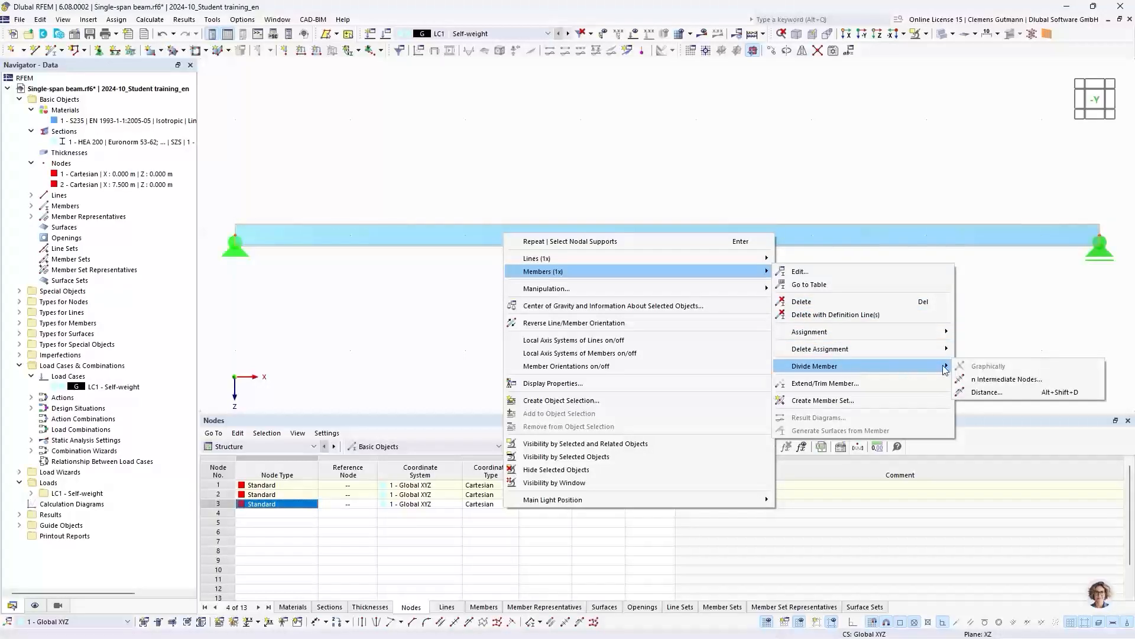
{"action": "left_click", "coordinate": [985, 393]}
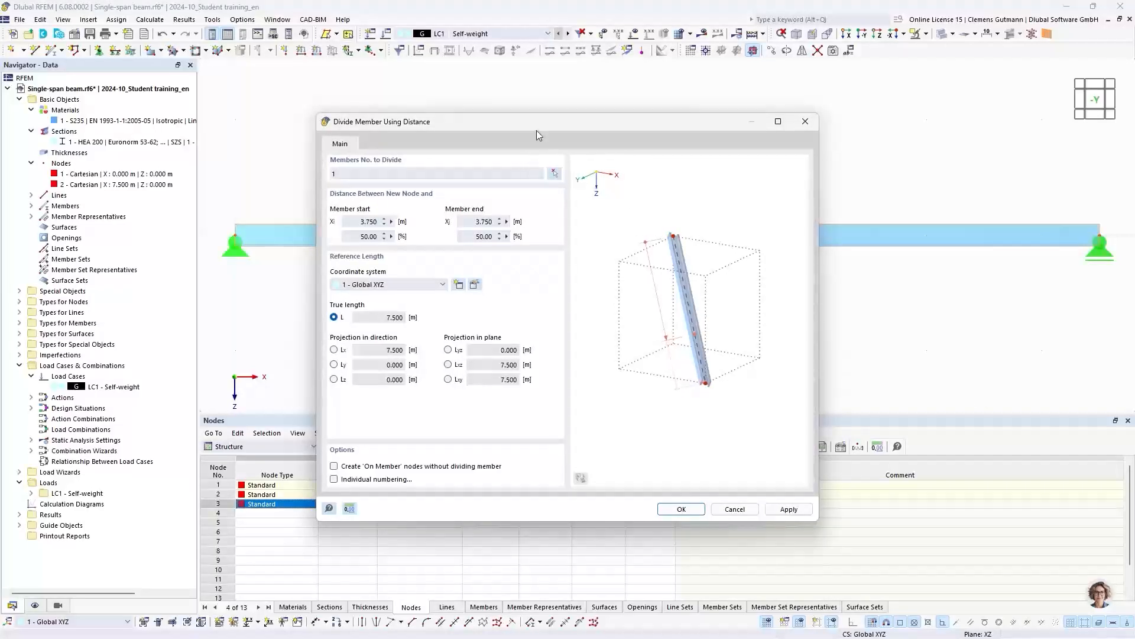
{"action": "left_click_drag", "start_coordinate": [538, 139], "coordinate": [531, 281]}
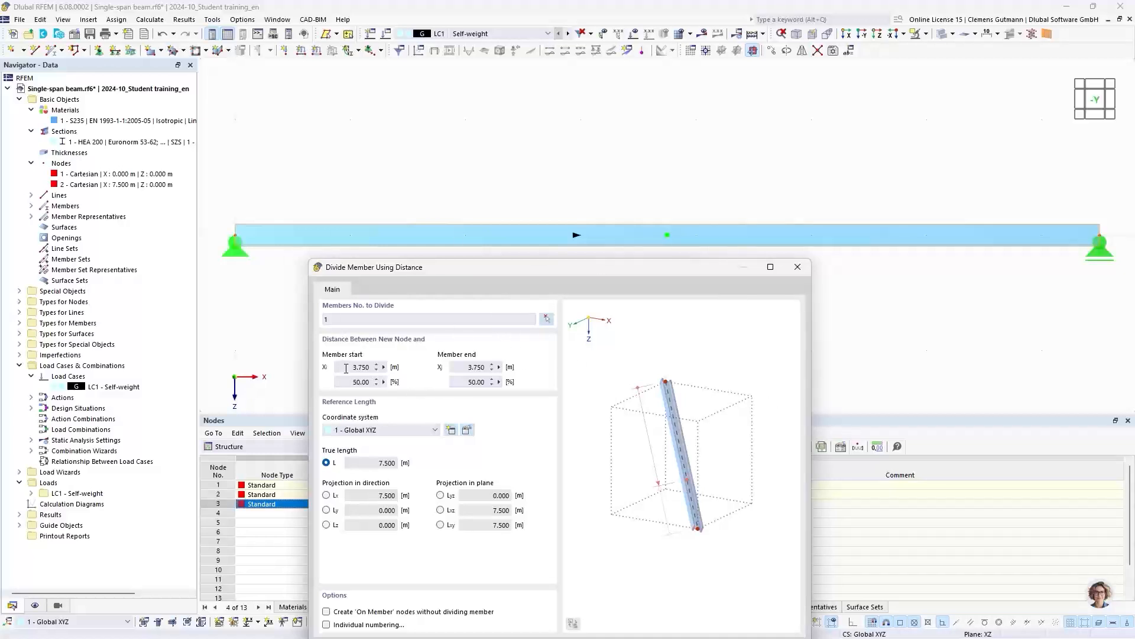
{"action": "left_click_drag", "start_coordinate": [346, 368], "coordinate": [388, 368]}
{"action": "type", "text": "4,5"}
{"action": "key", "text": "Tab"}
{"action": "left_click_drag", "start_coordinate": [599, 269], "coordinate": [608, 180]}
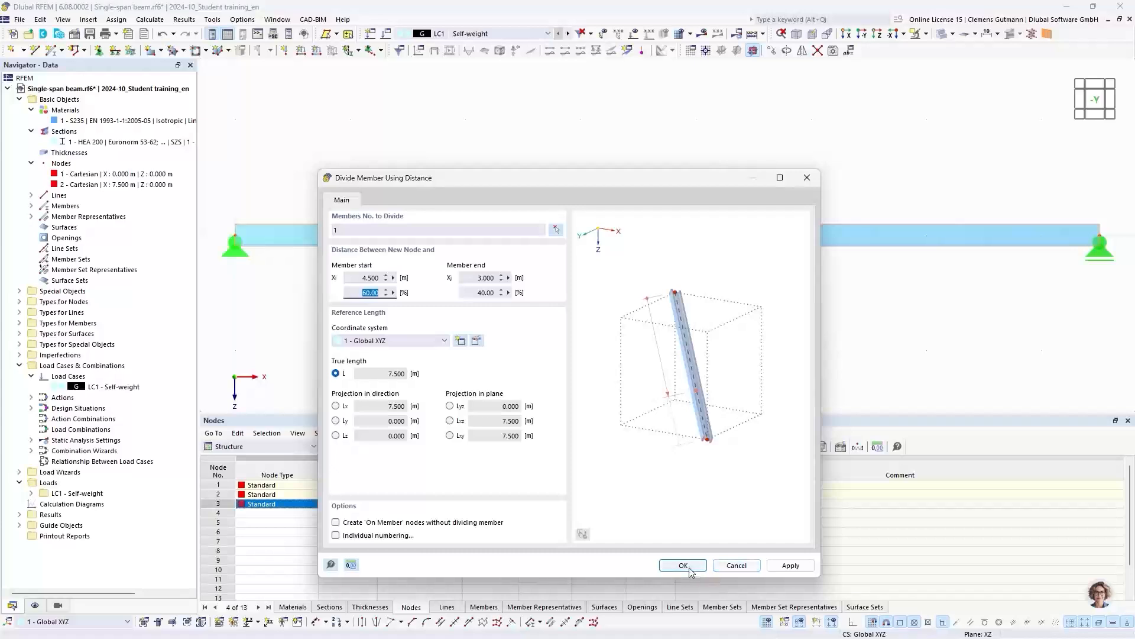
- Create the division point as an 'On Member' node without dividing the member
{"action": "left_click_drag", "start_coordinate": [639, 181], "coordinate": [593, 261]}
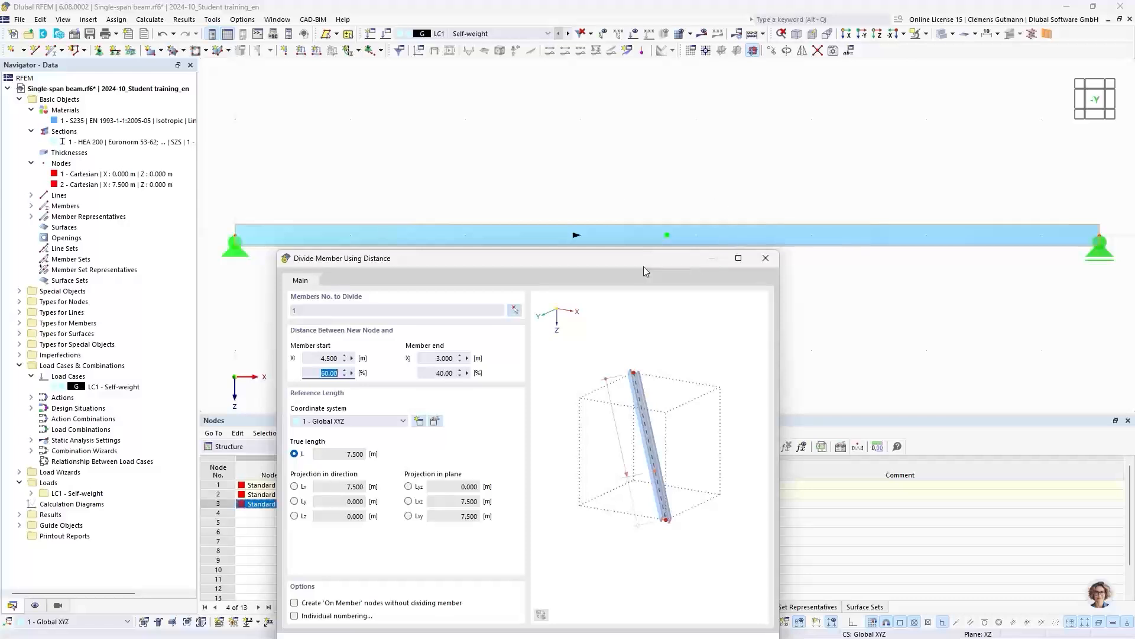
{"action": "left_click_drag", "start_coordinate": [640, 266], "coordinate": [645, 126]}
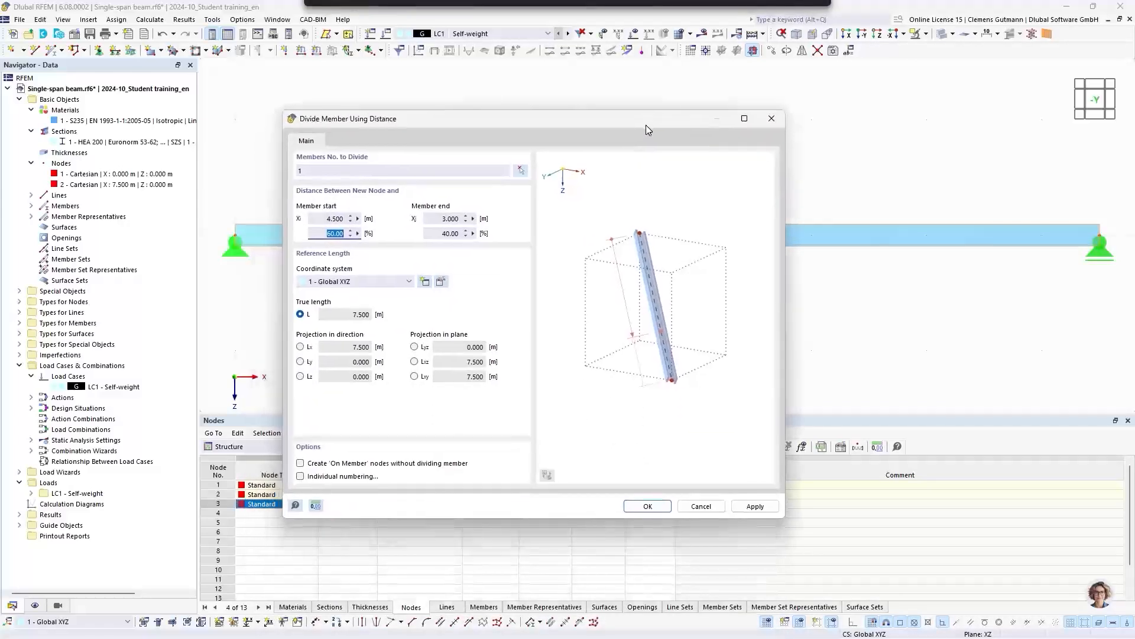
{"action": "left_click_drag", "start_coordinate": [506, 129], "coordinate": [615, 134]}
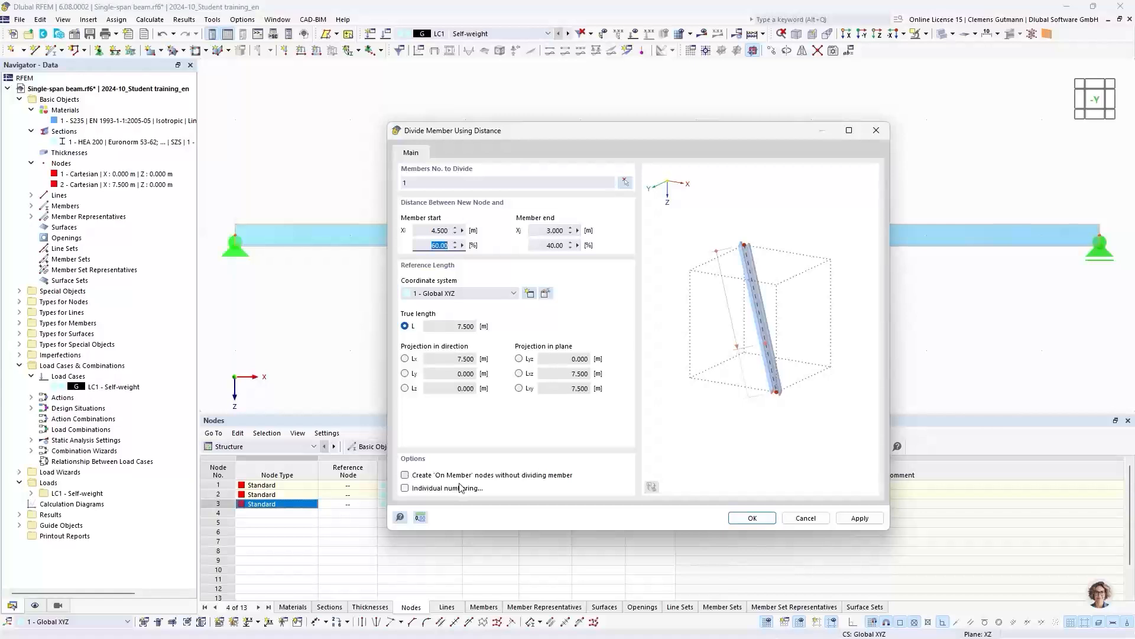
{"action": "left_click", "coordinate": [405, 475]}
{"action": "left_click", "coordinate": [752, 518]}
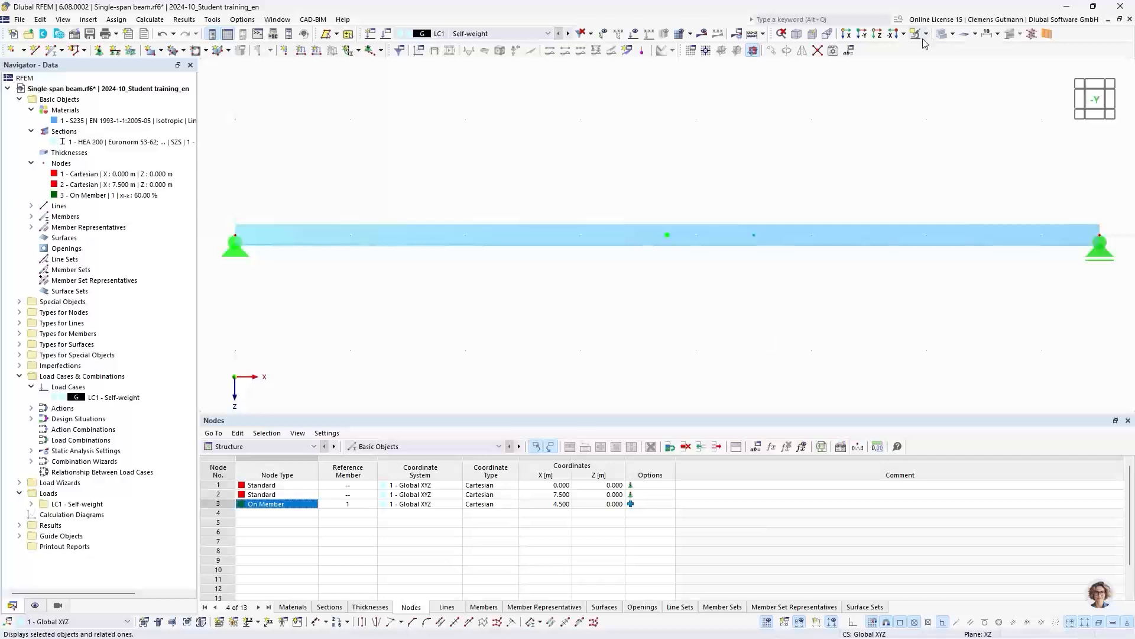
- Display the beam as a wireframe and start a new nodal load in LC1 assigned to node 3 on the member
{"action": "left_click", "coordinate": [944, 35]}
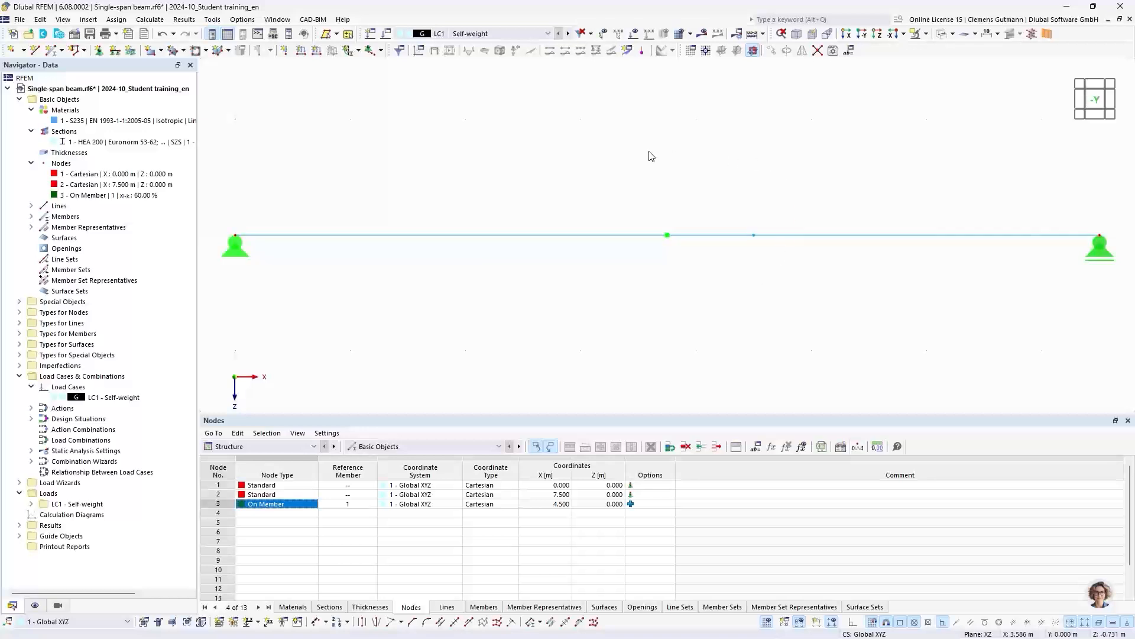
{"action": "left_click", "coordinate": [285, 51]}
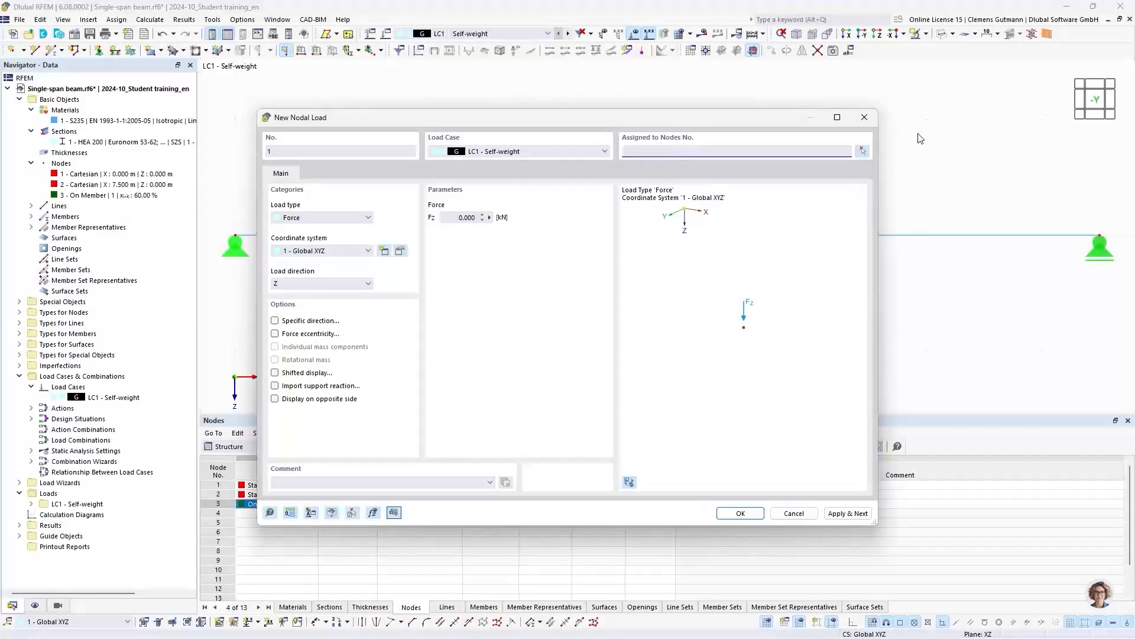
{"action": "left_click", "coordinate": [862, 154]}
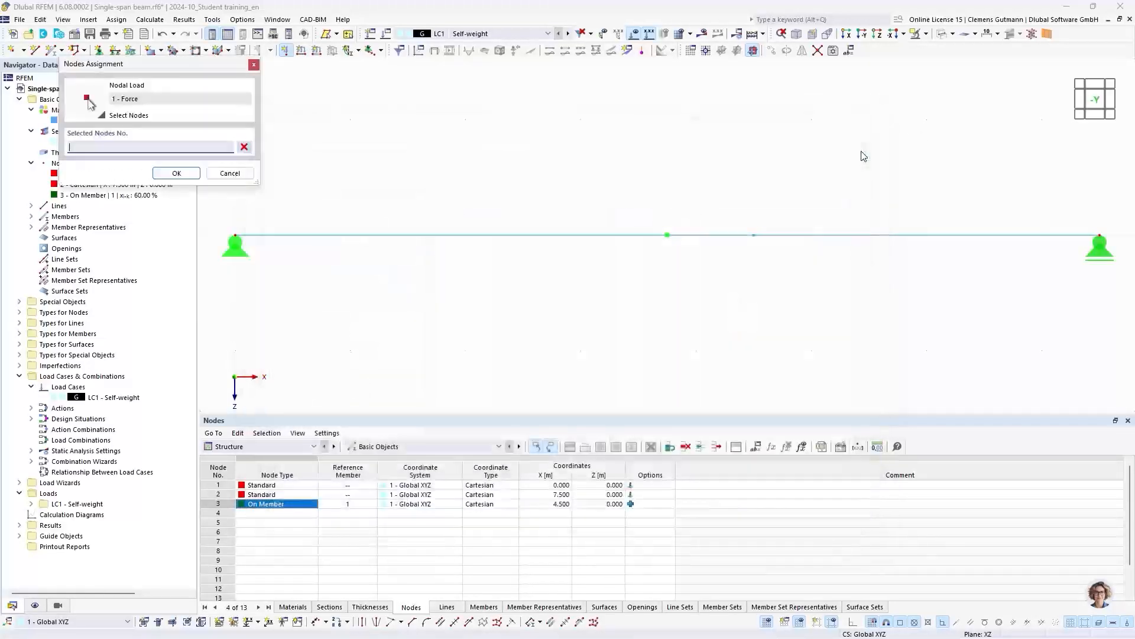
{"action": "left_click", "coordinate": [754, 235]}
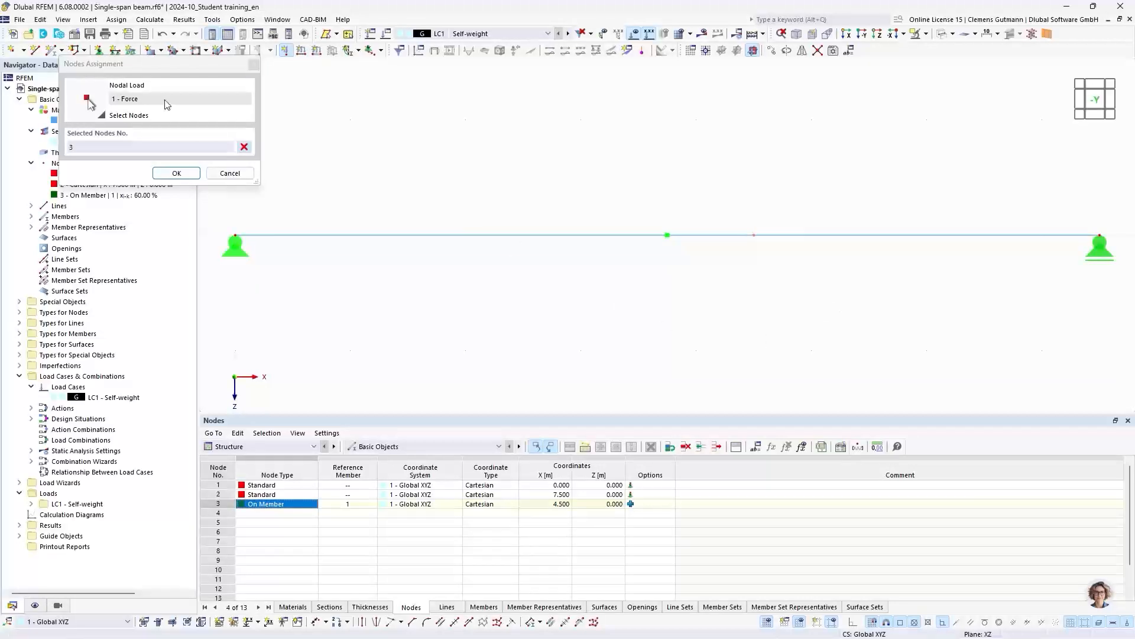
{"action": "left_click", "coordinate": [159, 173]}
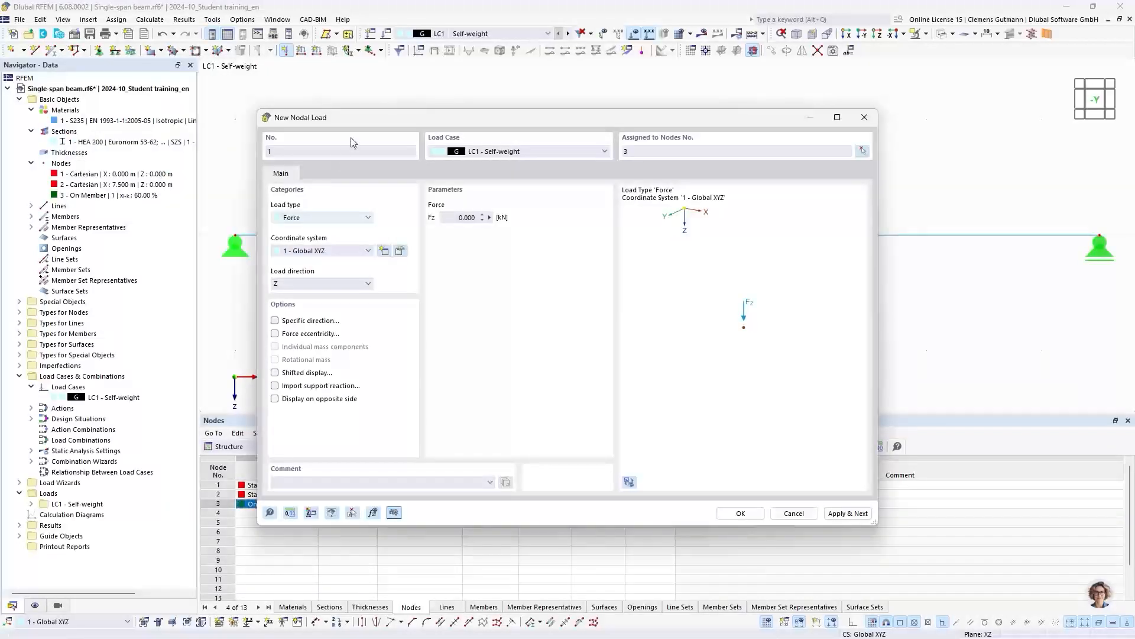
- Create the nodal load as a force Fz of 10 kN in the global Z direction
{"action": "left_click", "coordinate": [468, 217]}
{"action": "type", "text": "10"}
{"action": "key", "text": "Tab"}
{"action": "left_click", "coordinate": [739, 512]}
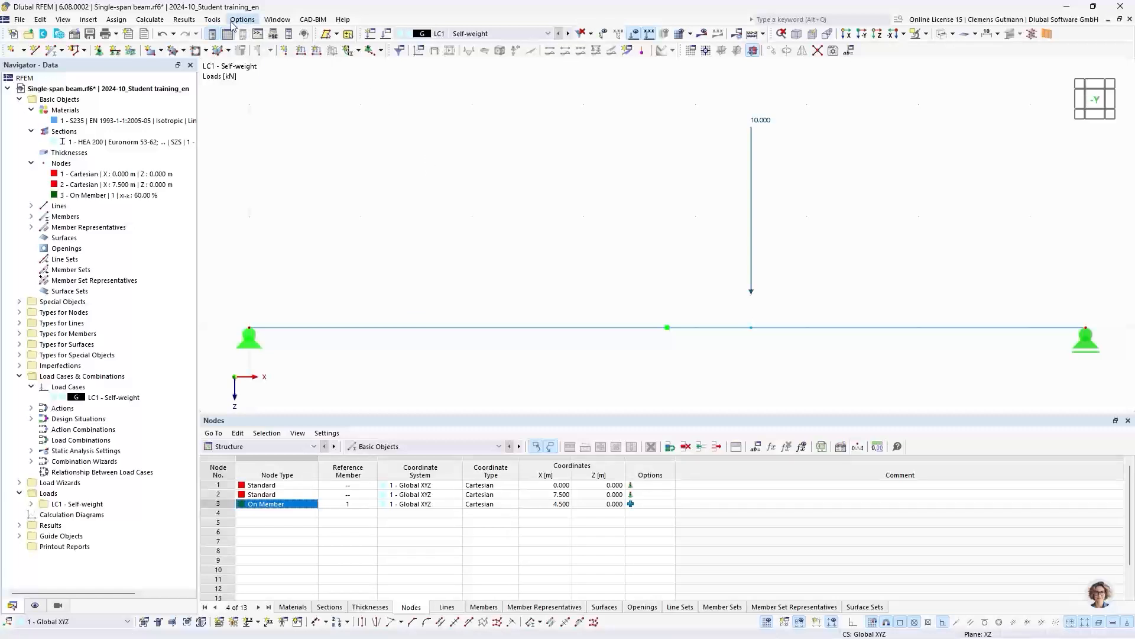
- Calculate the current loading LC1 and examine the global deformation of the whole beam
{"action": "left_click", "coordinate": [146, 20]}
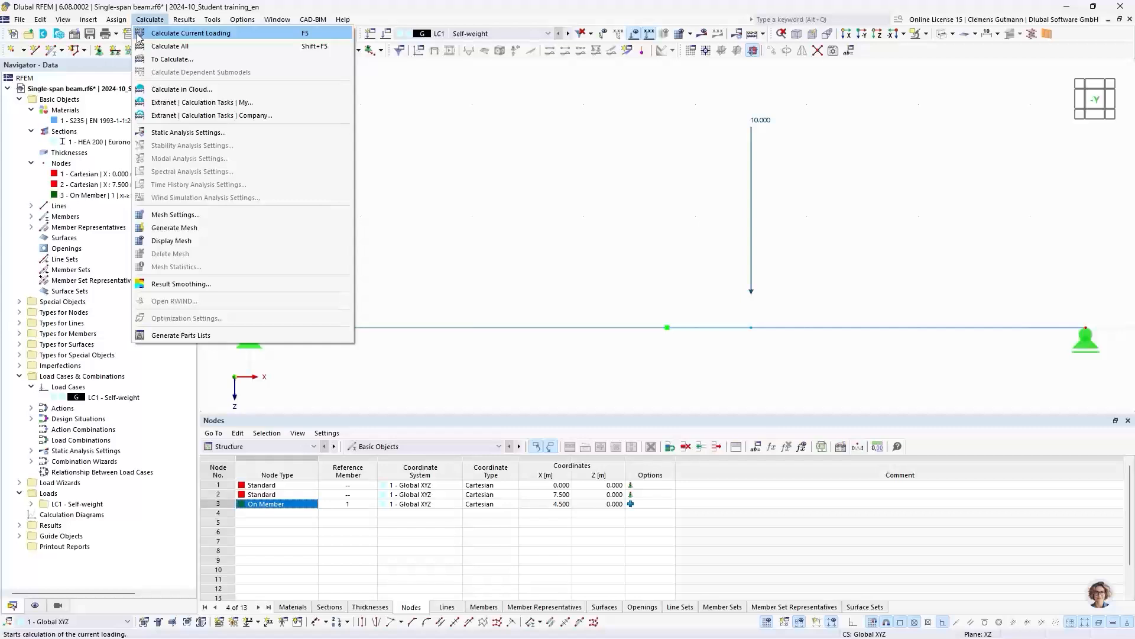
{"action": "left_click", "coordinate": [236, 36]}
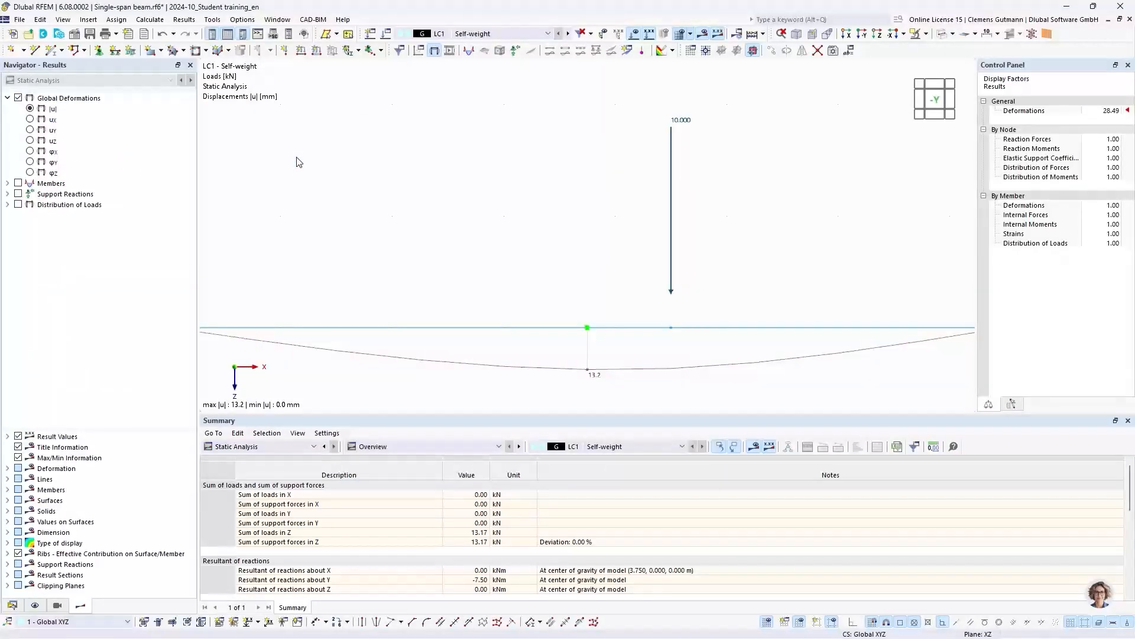
{"action": "scroll", "coordinate": [661, 282], "scroll_direction": "down", "scroll_amount": 1}
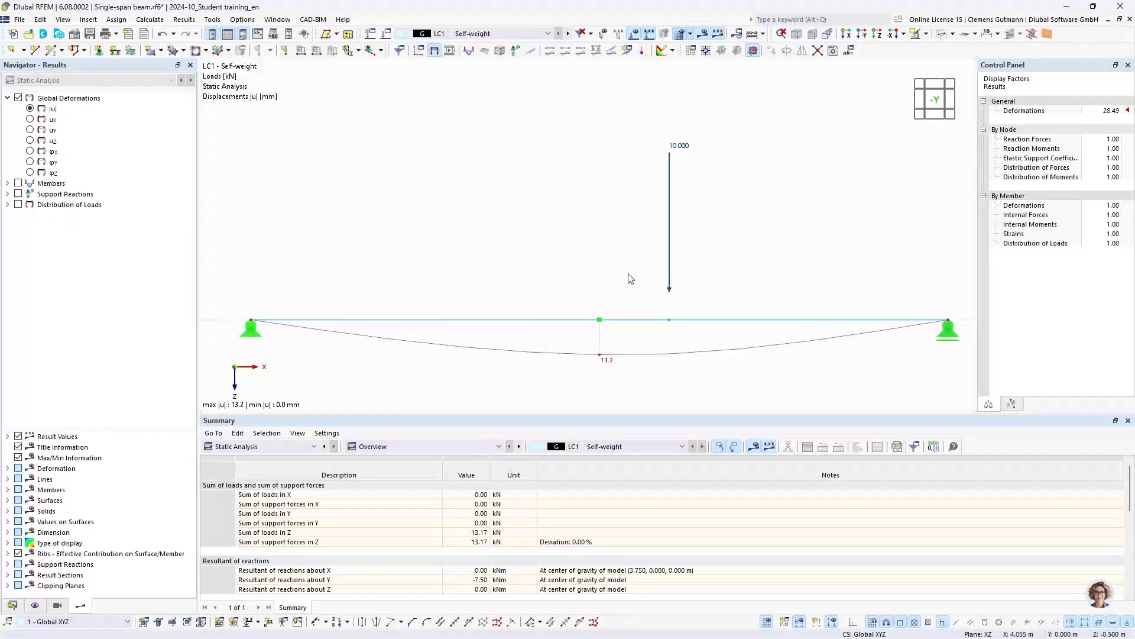
{"action": "middle_click_drag", "start_coordinate": [634, 289], "coordinate": [625, 262]}
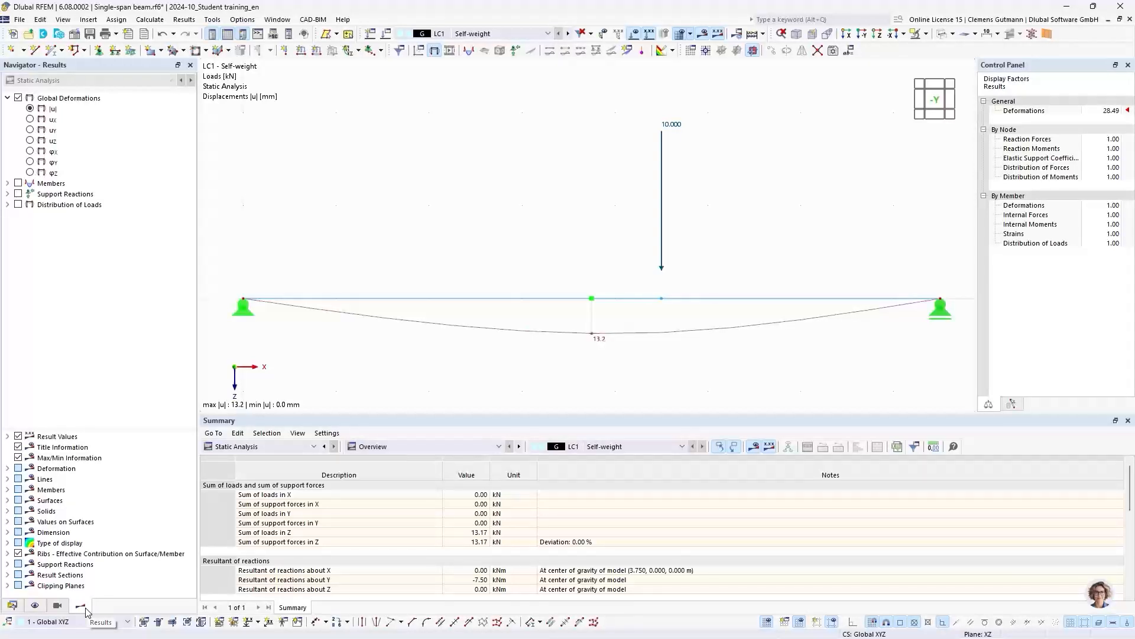
{"action": "left_click", "coordinate": [12, 605]}
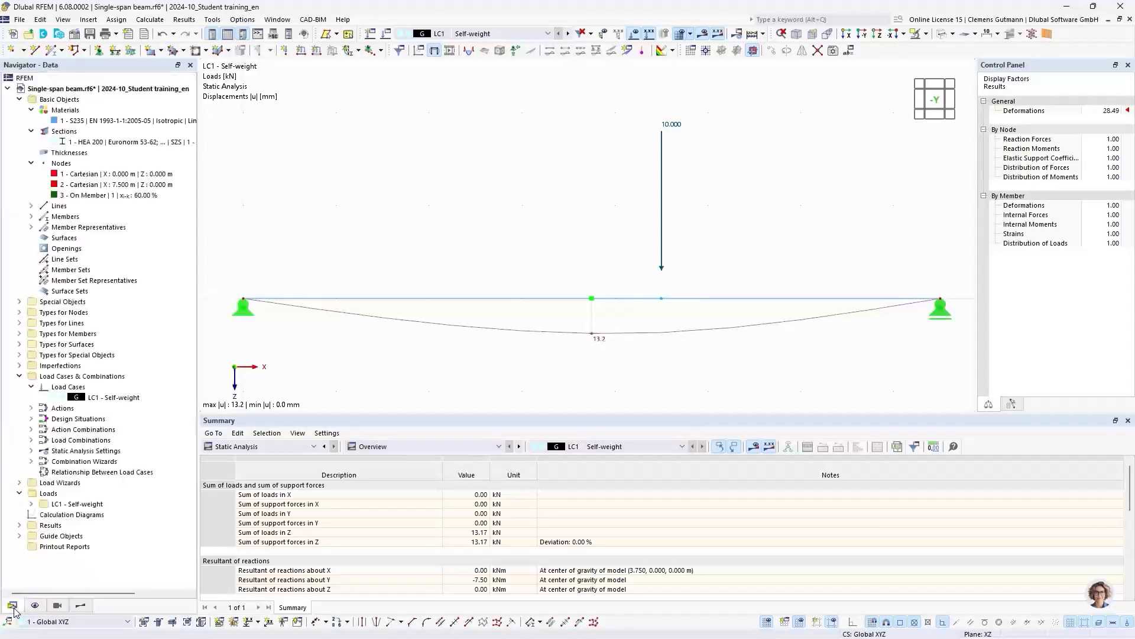
{"action": "left_click", "coordinate": [82, 610]}
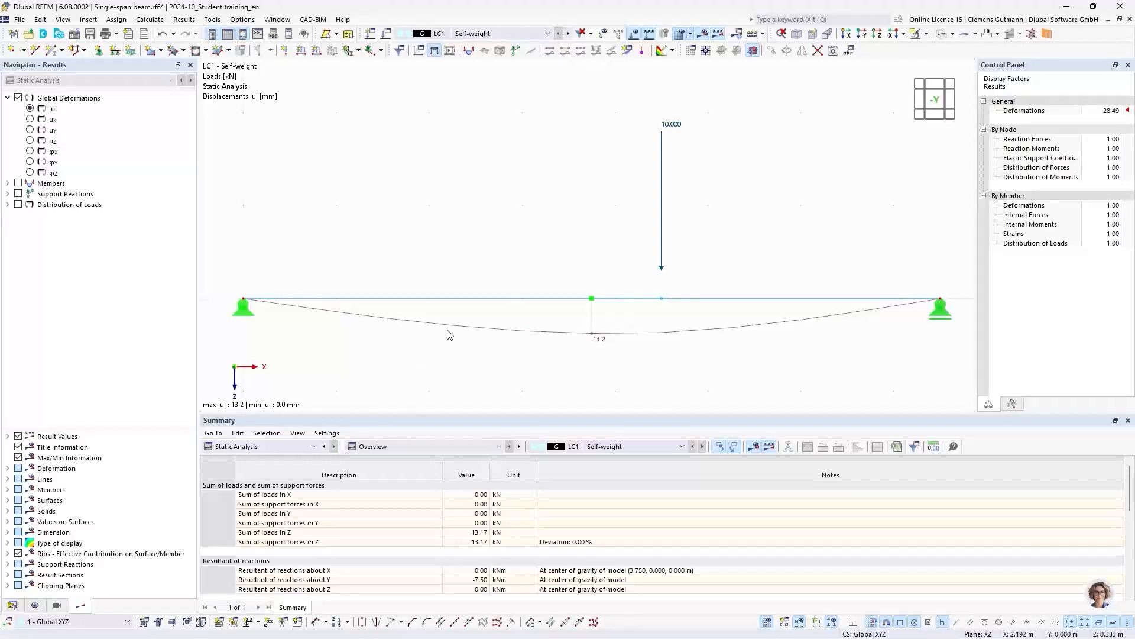
{"action": "middle_click_drag", "start_coordinate": [428, 355], "coordinate": [427, 337]}
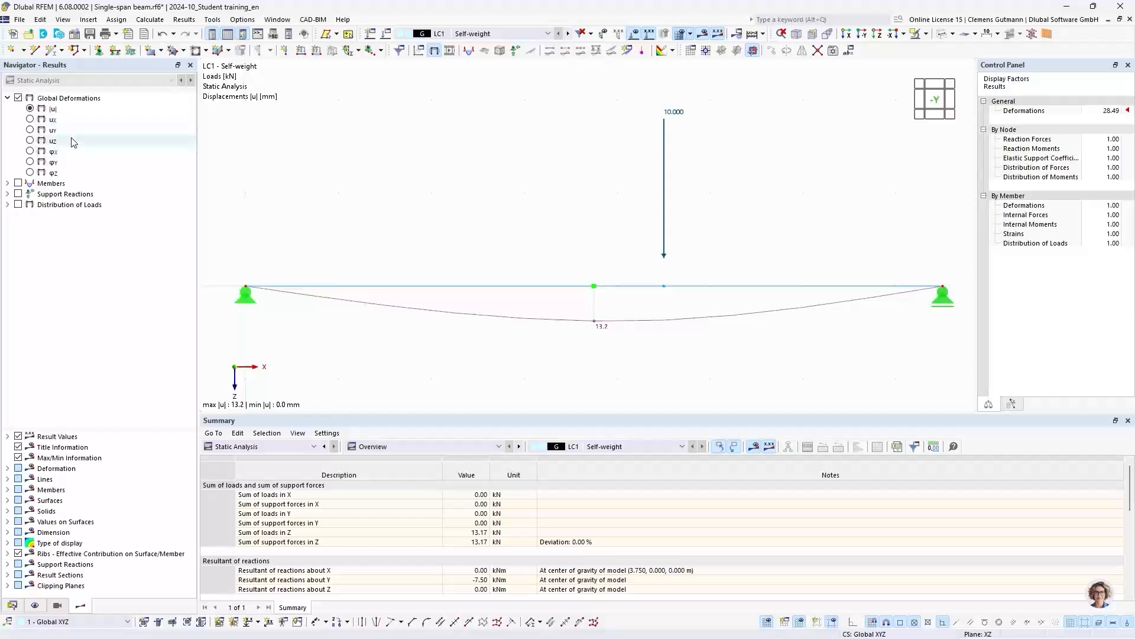
- List the members' internal forces in the results navigator and display the support reactions on the beam
{"action": "left_click", "coordinate": [8, 184]}
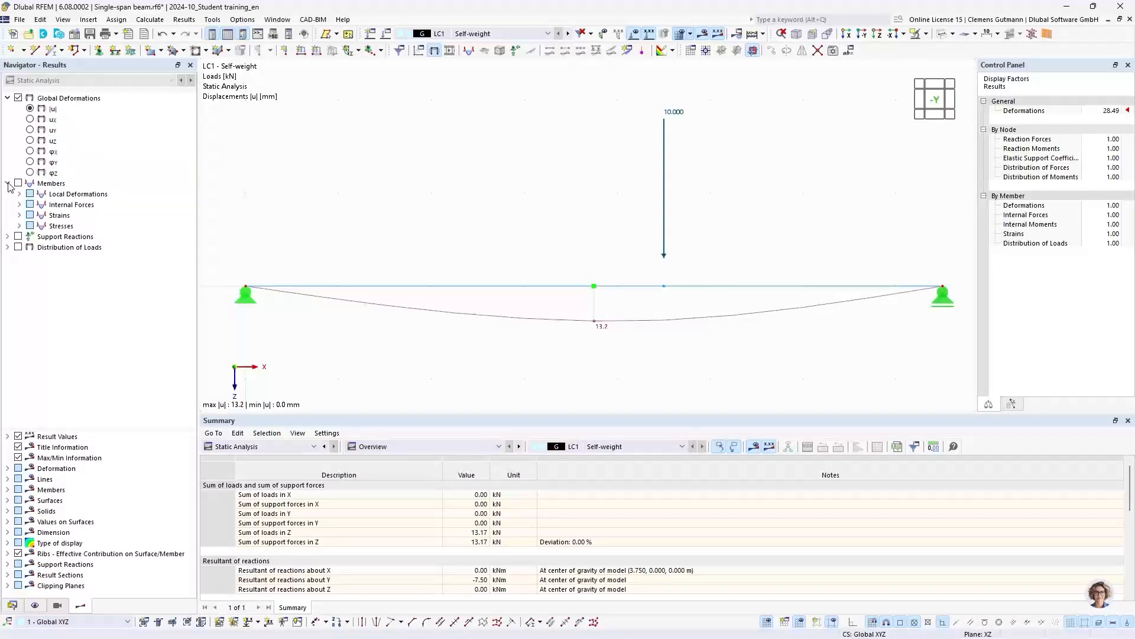
{"action": "left_click", "coordinate": [20, 205]}
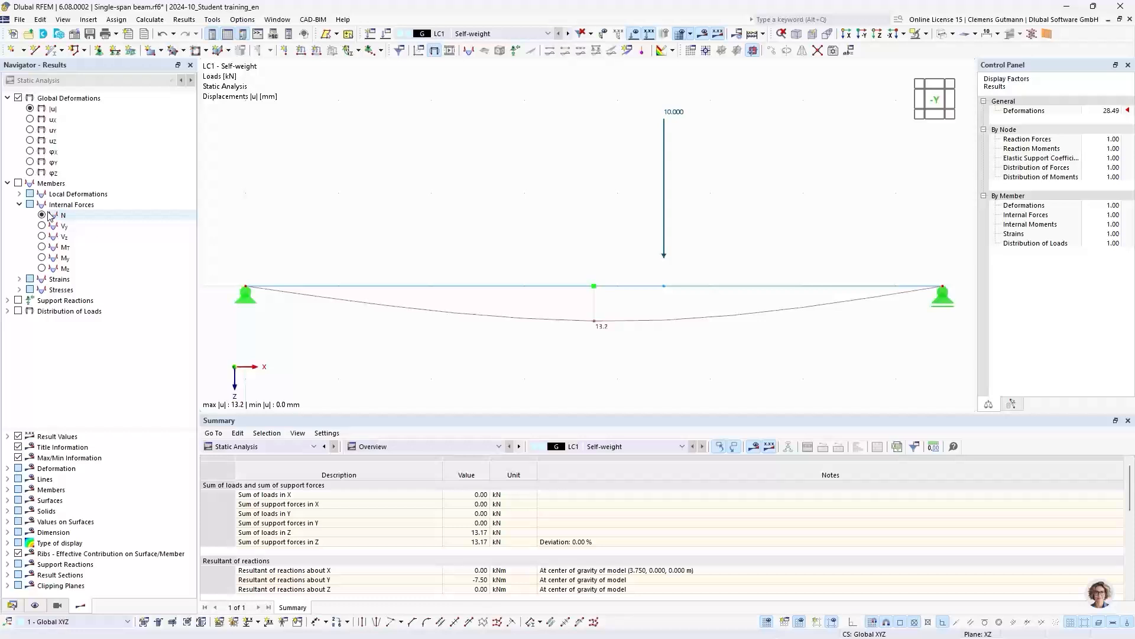
{"action": "left_click", "coordinate": [18, 301]}
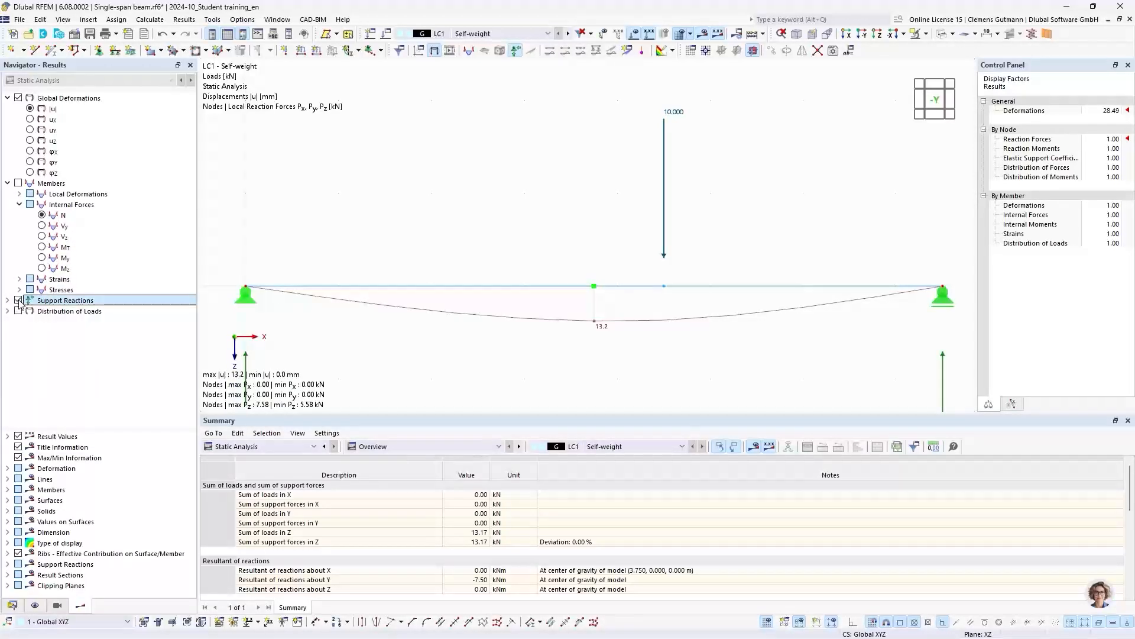
{"action": "scroll", "coordinate": [426, 193], "scroll_direction": "down", "scroll_amount": 3}
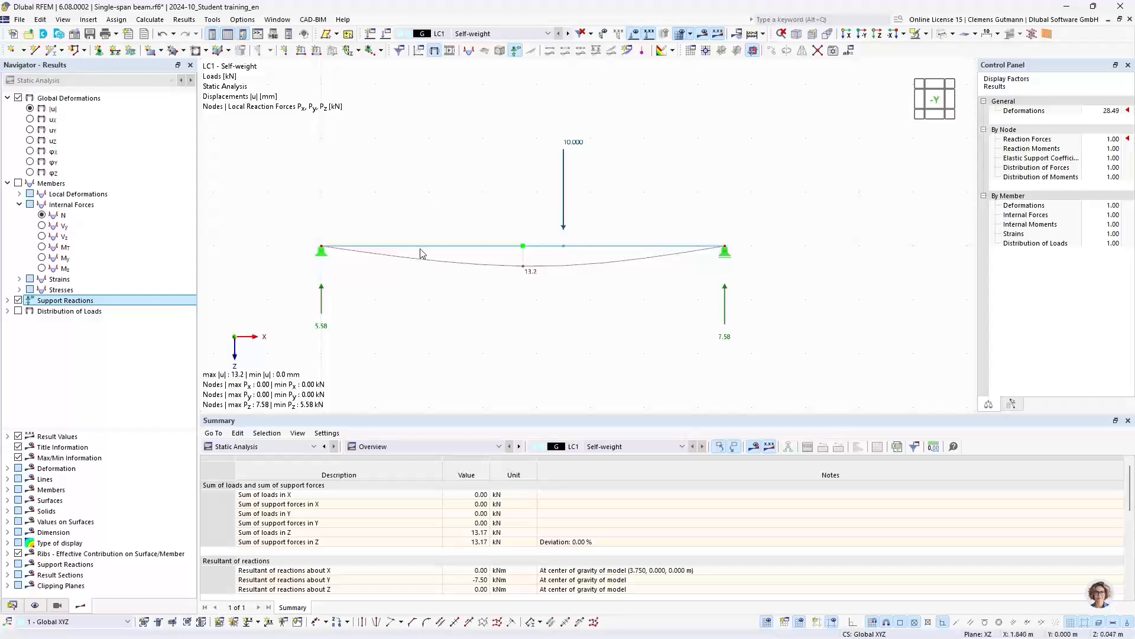
{"action": "scroll", "coordinate": [413, 286], "scroll_direction": "up", "scroll_amount": 1}
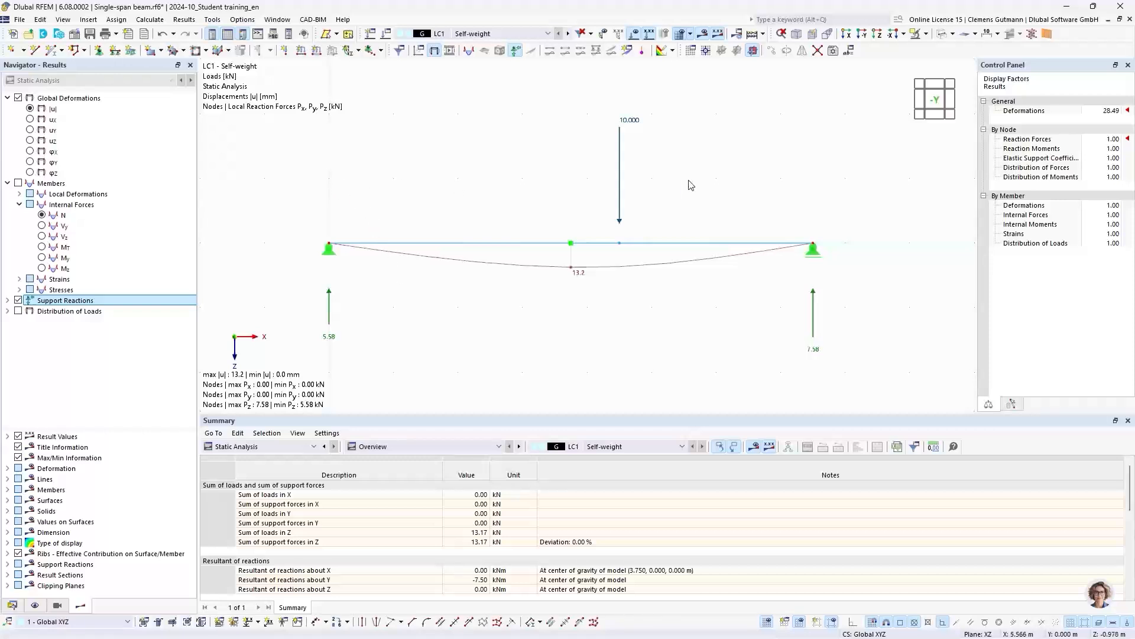
- Compare the sum of loads with the sum of support forces in Z in the results summary
{"action": "left_click_drag", "start_coordinate": [681, 180], "coordinate": [596, 96]}
{"action": "left_click", "coordinate": [595, 91]}
{"action": "left_click_drag", "start_coordinate": [407, 415], "coordinate": [411, 368]}
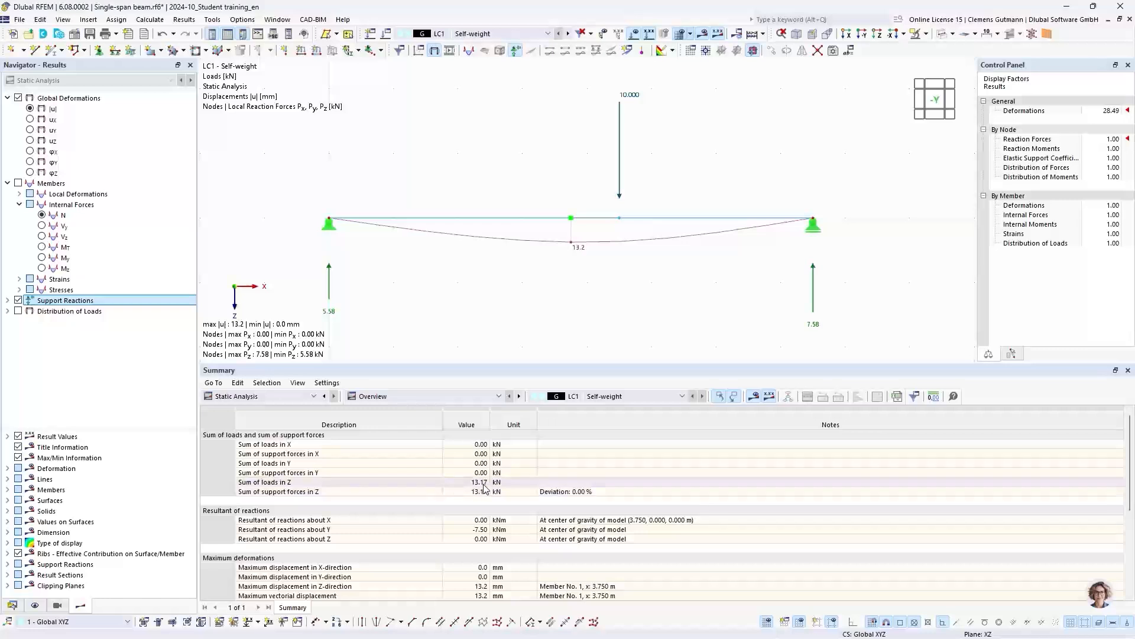
{"action": "left_click_drag", "start_coordinate": [478, 364], "coordinate": [482, 447]}
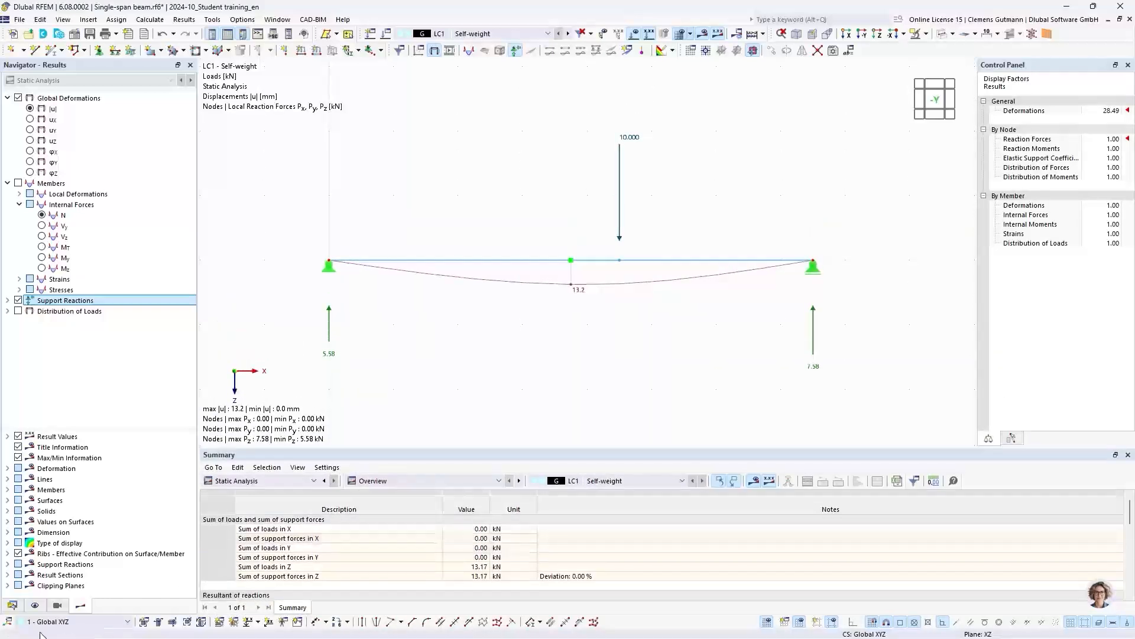
- Review the self-weight settings of load case LC1 without changing them
{"action": "left_click", "coordinate": [12, 604]}
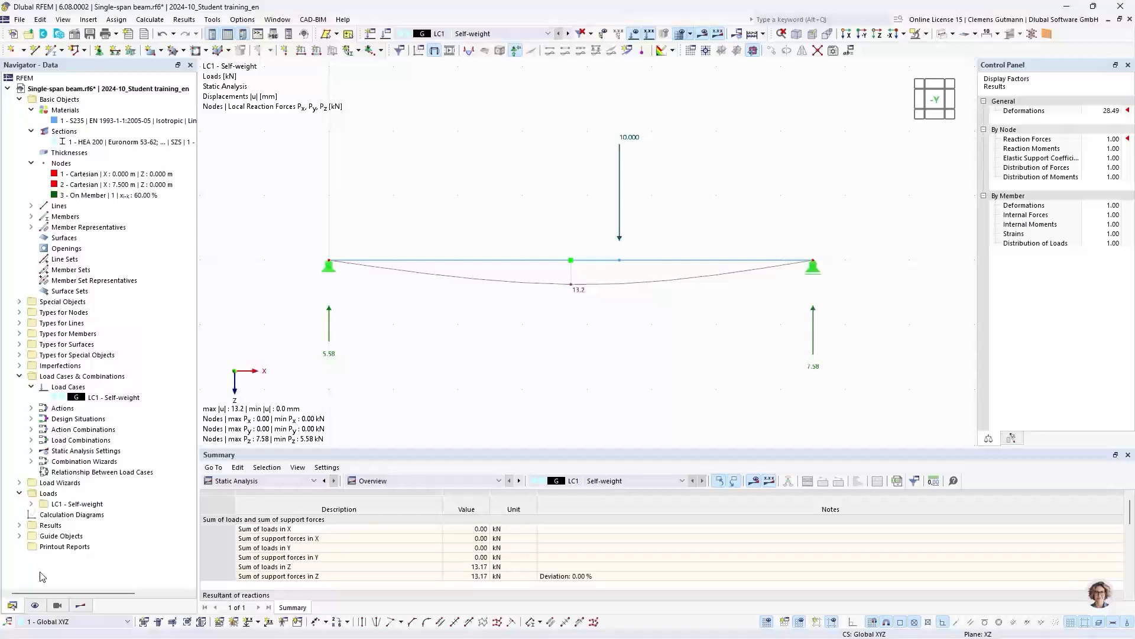
{"action": "right_click", "coordinate": [70, 397]}
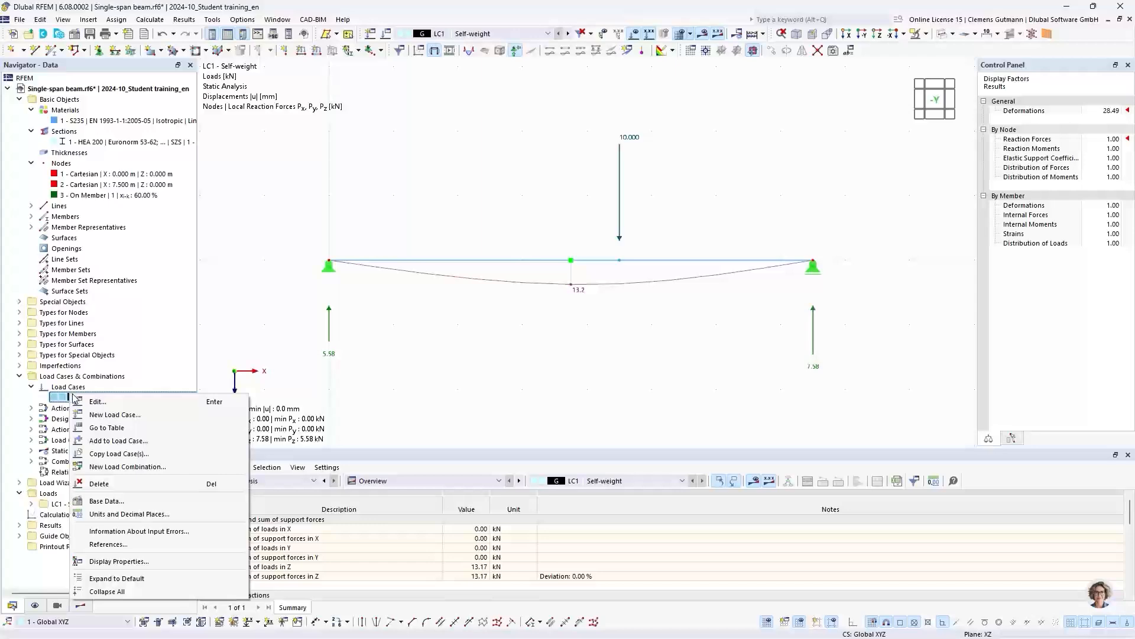
{"action": "left_click", "coordinate": [75, 406]}
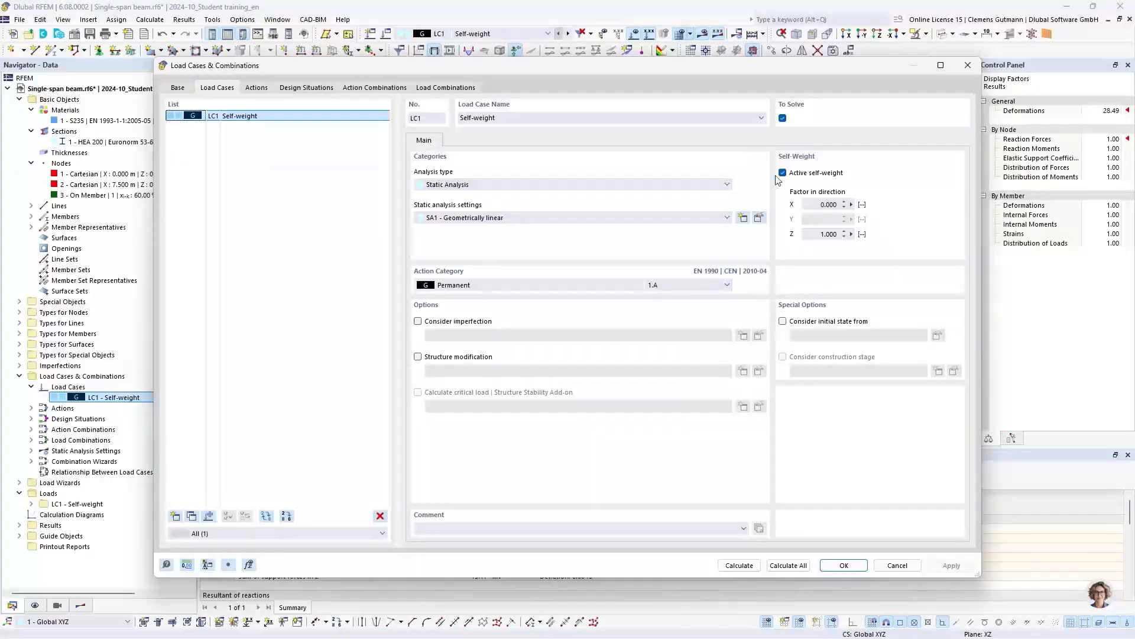
{"action": "left_click", "coordinate": [896, 566]}
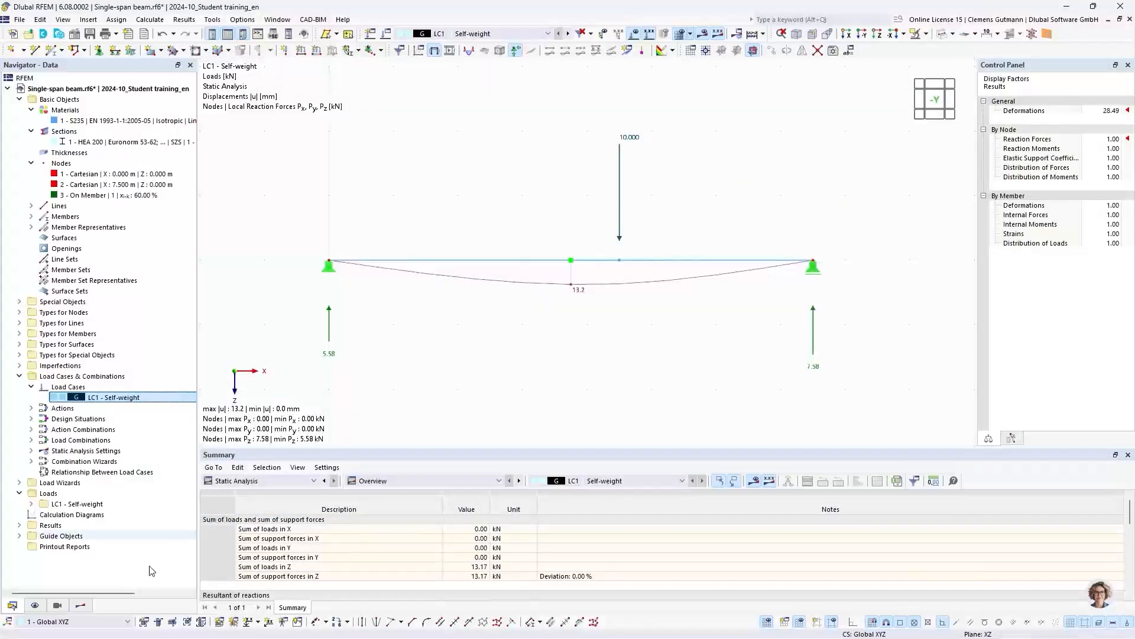
- Turn on the display of the self-weight load on the beam model
{"action": "left_click", "coordinate": [35, 607]}
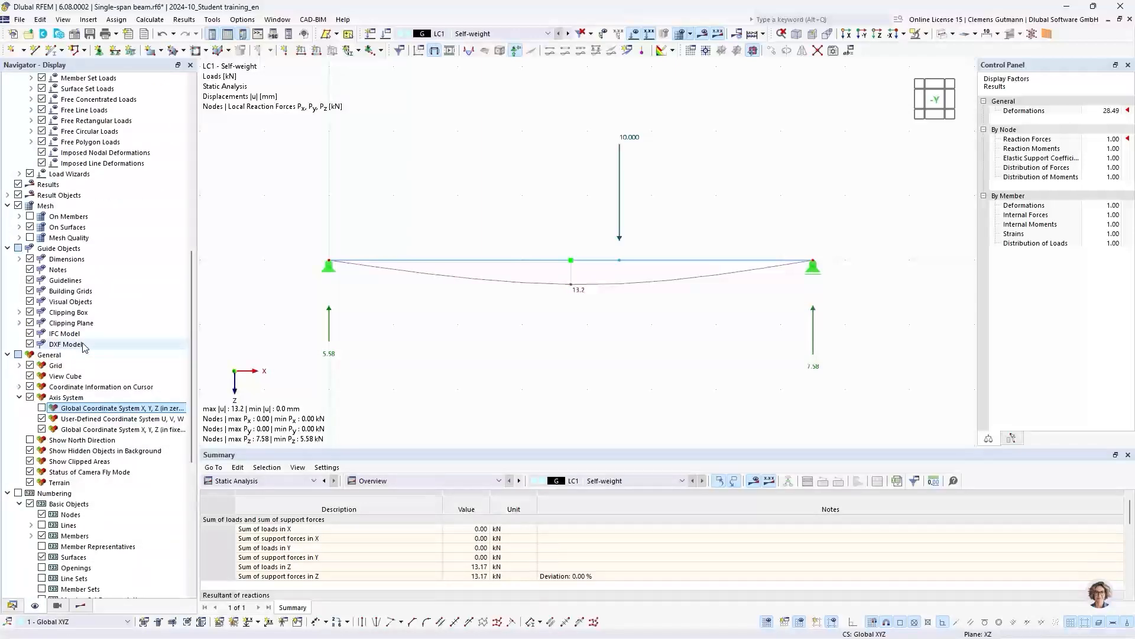
{"action": "scroll", "coordinate": [84, 347], "scroll_direction": "up", "scroll_amount": 7}
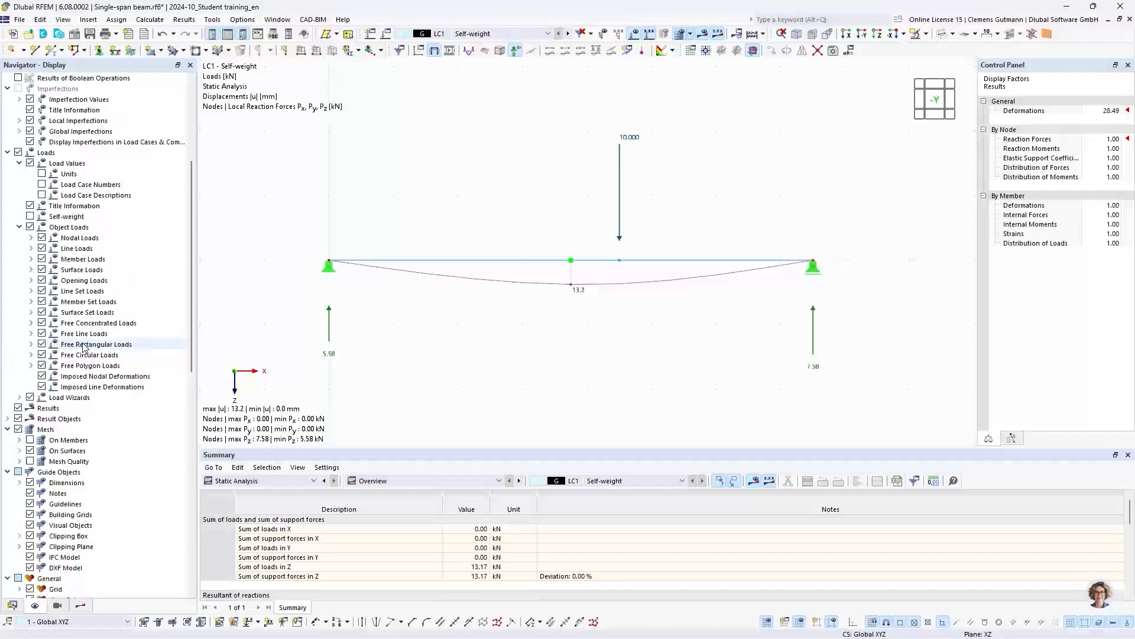
{"action": "scroll", "coordinate": [85, 347], "scroll_direction": "up", "scroll_amount": 3}
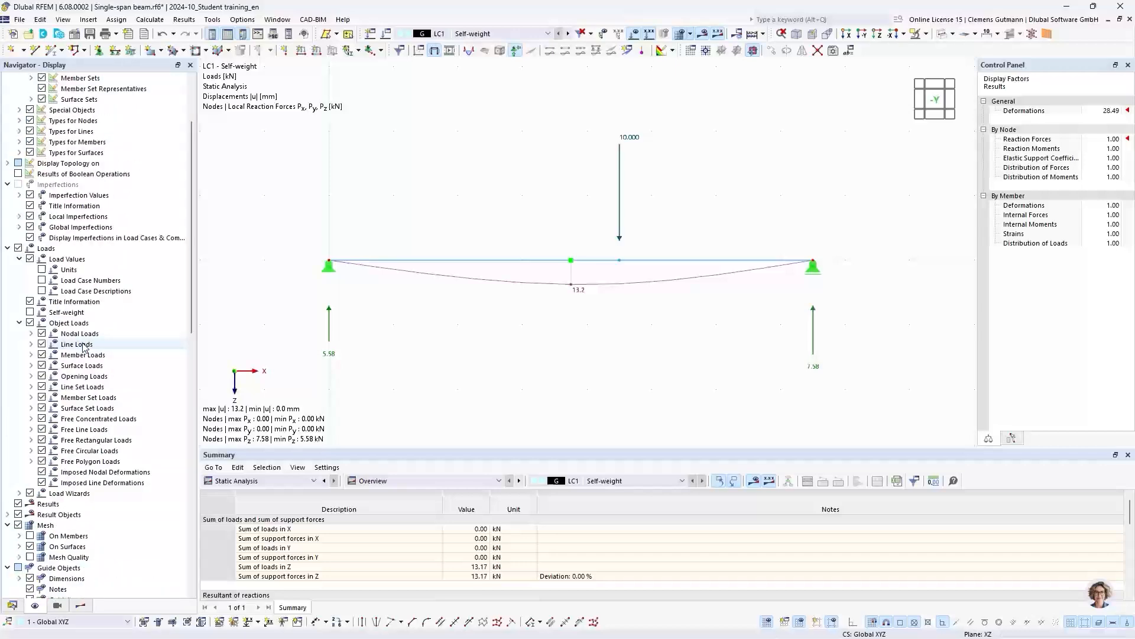
{"action": "left_click", "coordinate": [30, 312]}
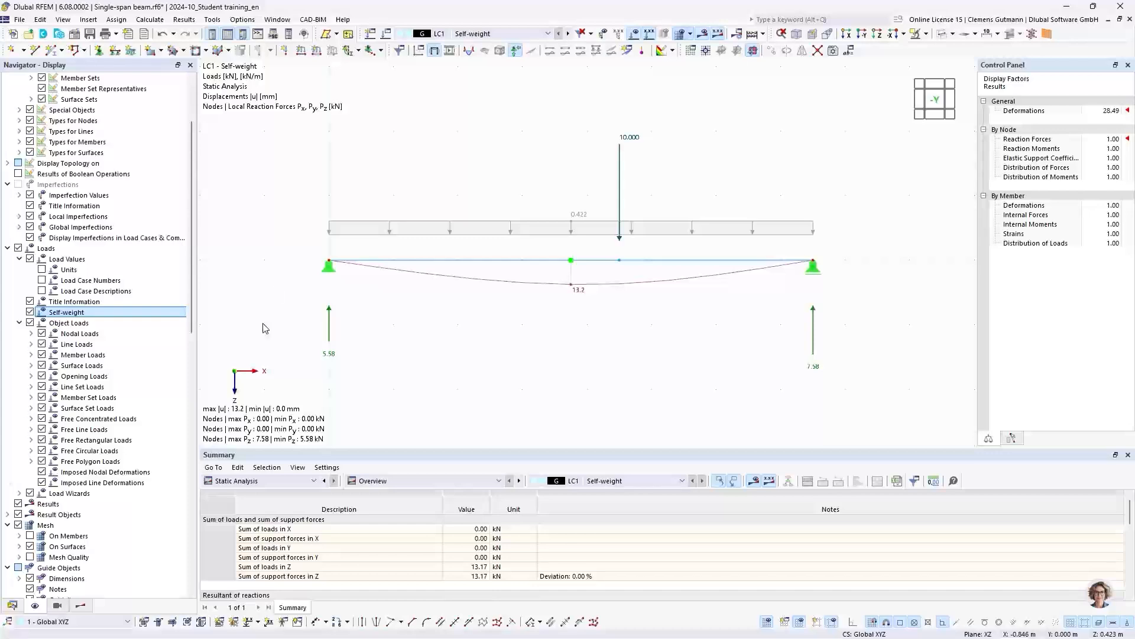
- Deactivate the active self-weight in load case LC1 and recalculate
{"action": "left_click", "coordinate": [11, 605]}
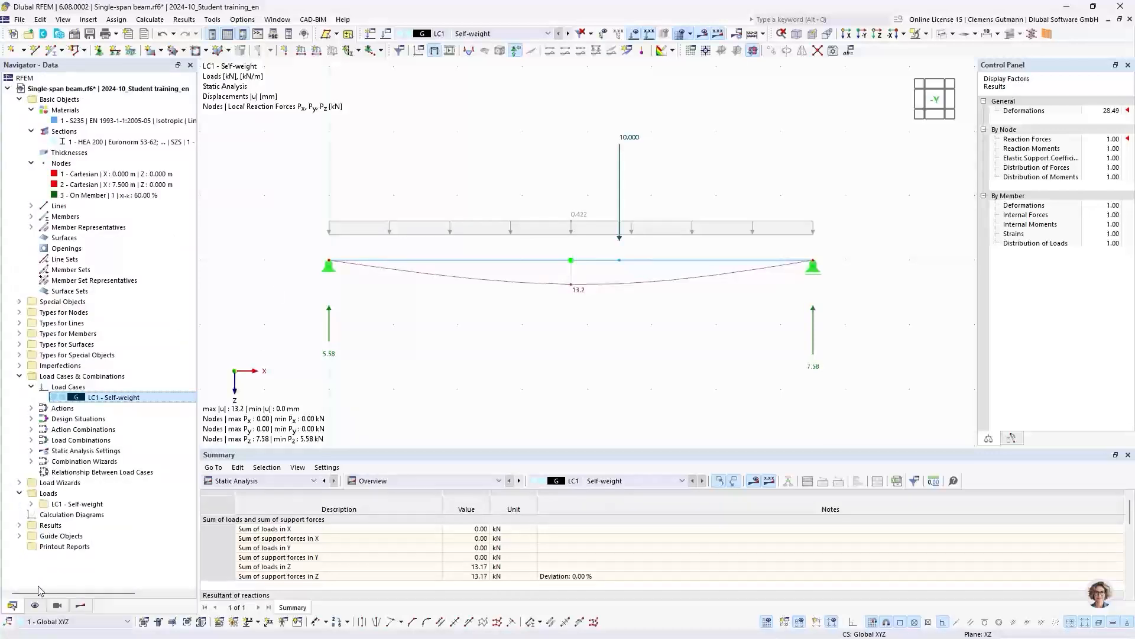
{"action": "double_click", "coordinate": [115, 398]}
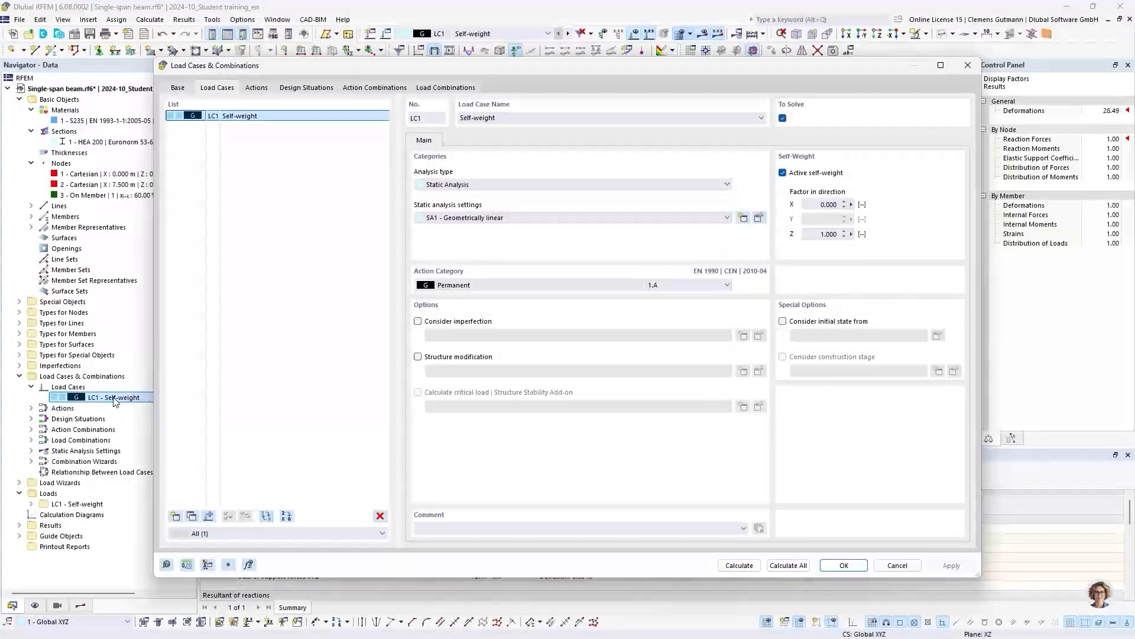
{"action": "left_click", "coordinate": [784, 173]}
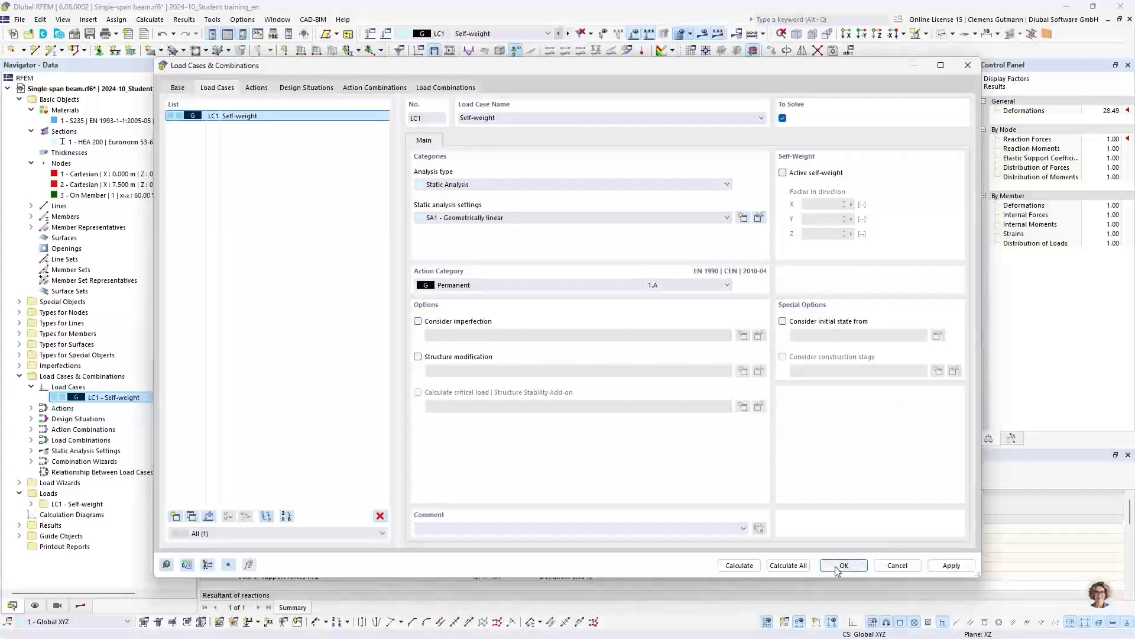
{"action": "left_click", "coordinate": [740, 565]}
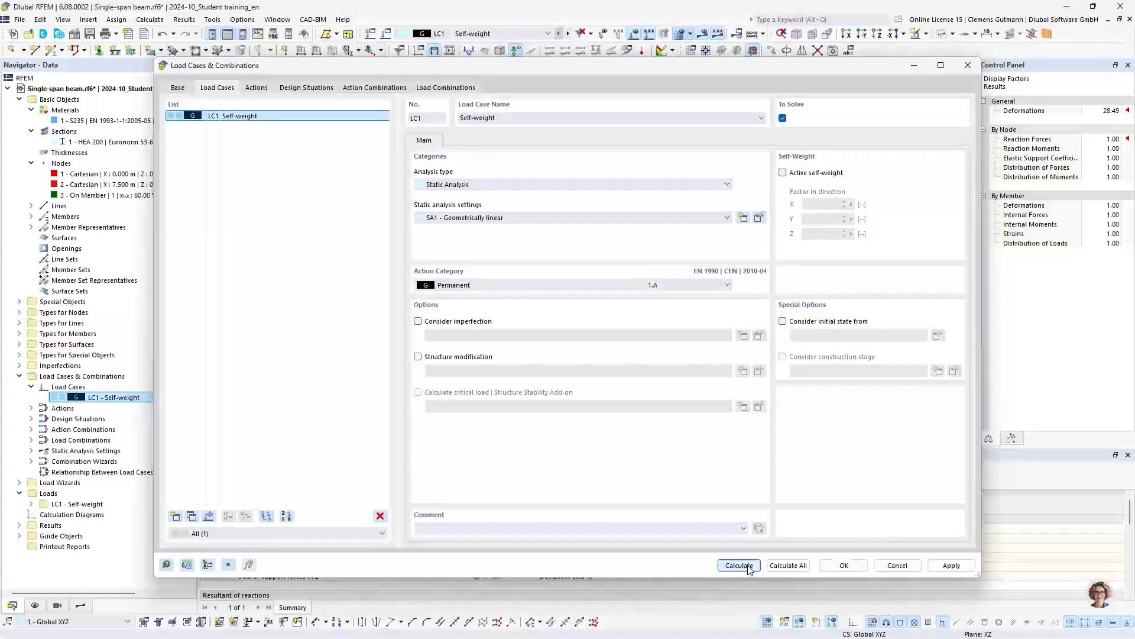
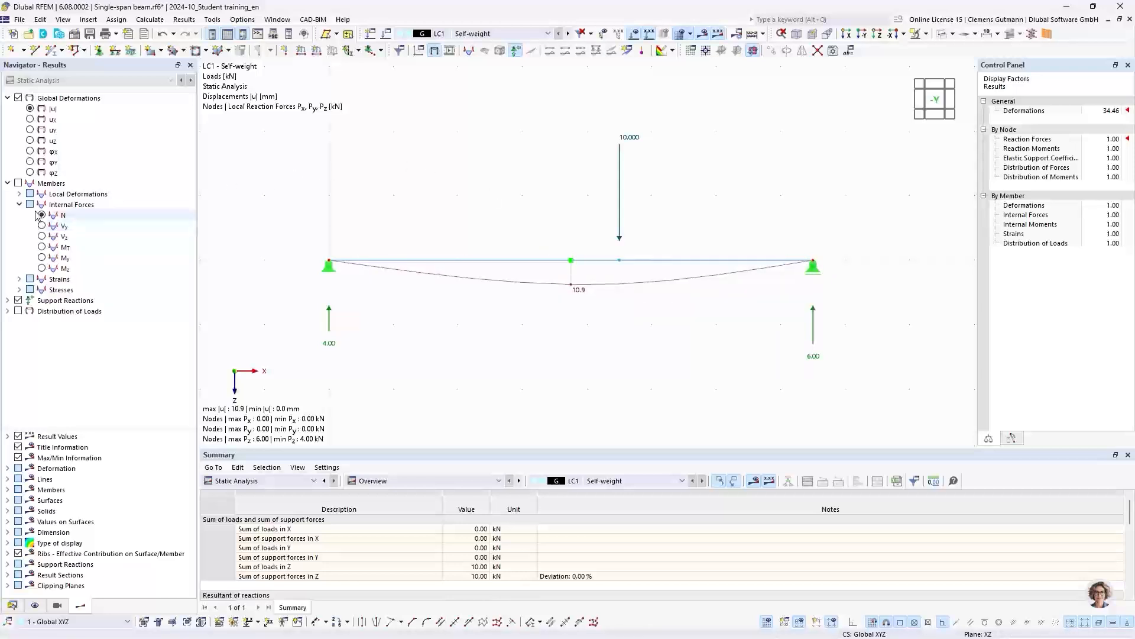
- Show the beam's bending moment My diagram, followed by its shear force Vz diagram
{"action": "left_click", "coordinate": [46, 258]}
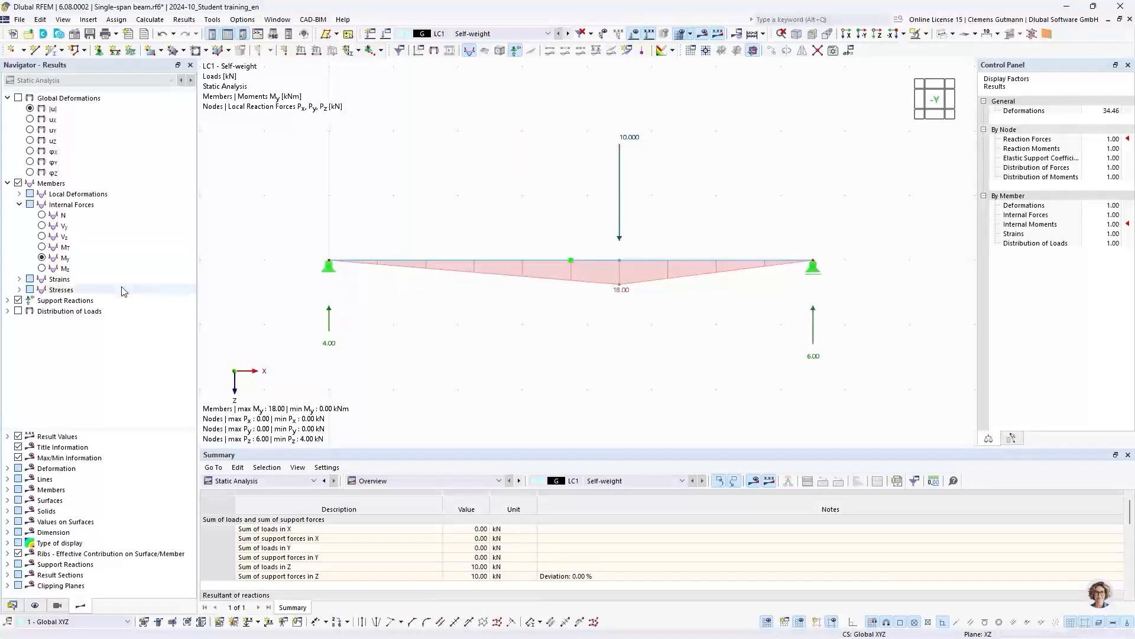
{"action": "left_click", "coordinate": [42, 236]}
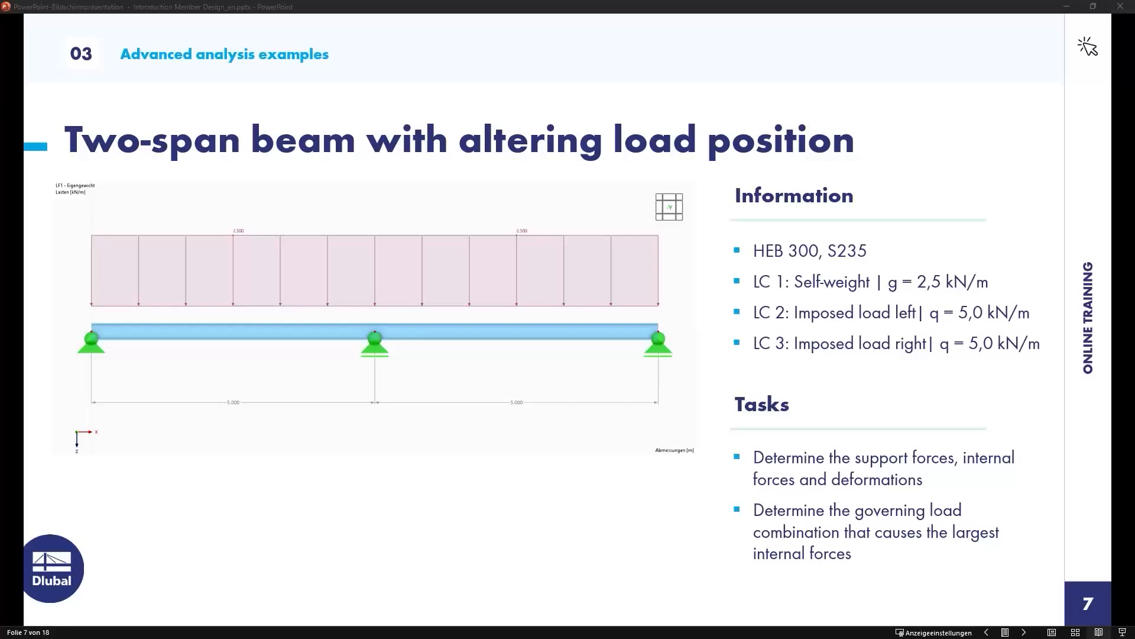
- Switch from the slides to RFEM and create a blank 2D | XZ | Plane Stress model named Two-span beam
{"action": "key", "text": "alt+Tab"}
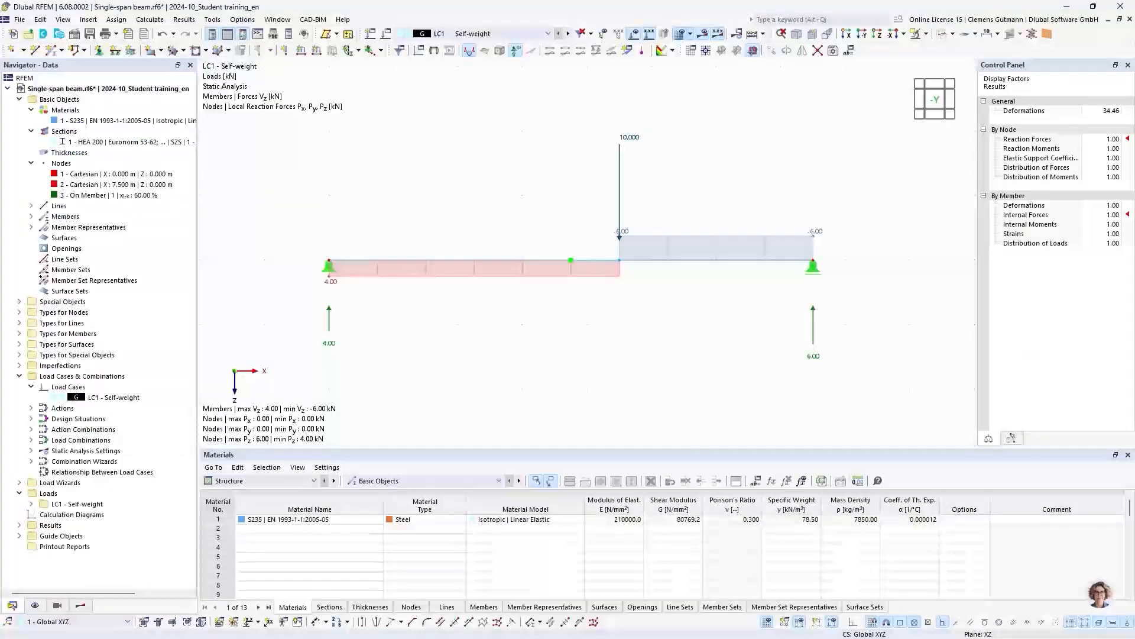
{"action": "left_click", "coordinate": [13, 36]}
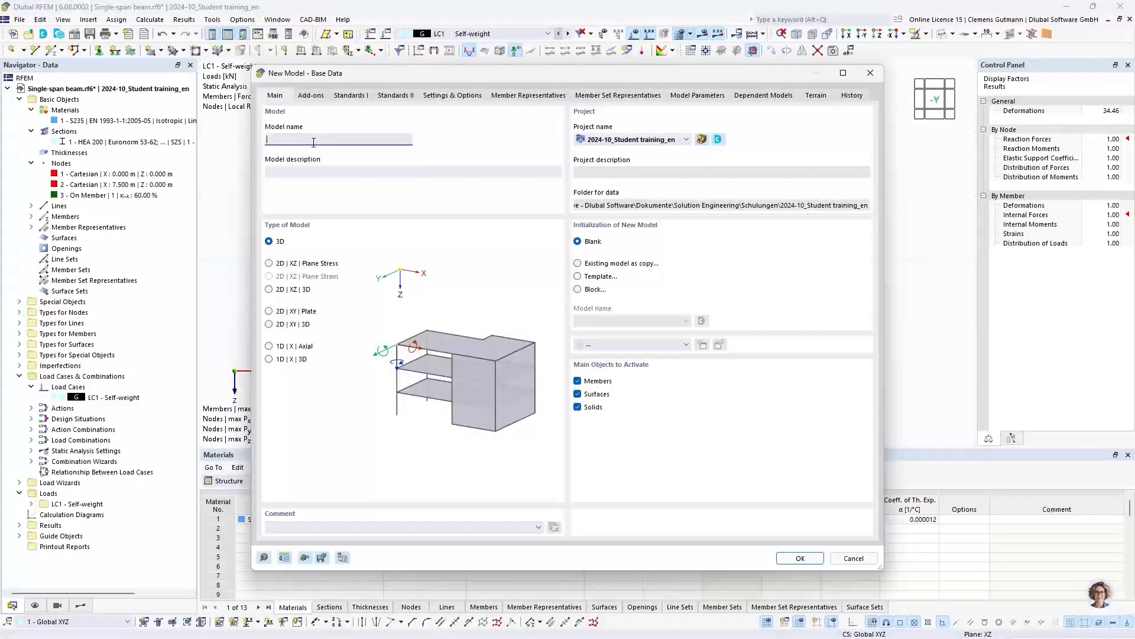
{"action": "type", "text": "Two-span beam"}
{"action": "key", "text": "Tab"}
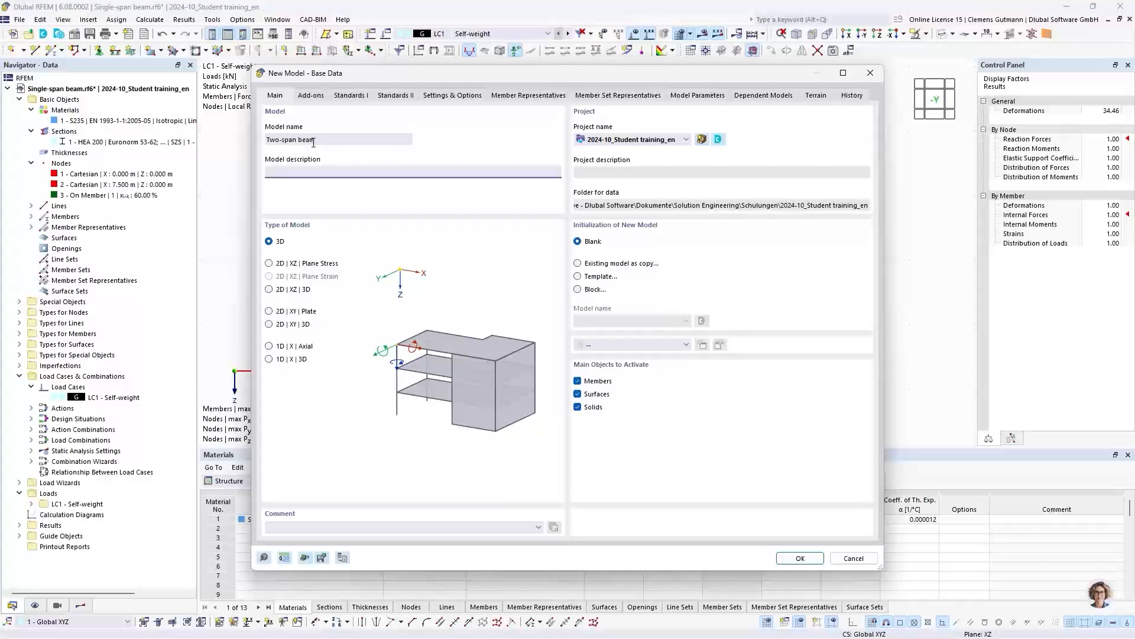
{"action": "left_click", "coordinate": [270, 263]}
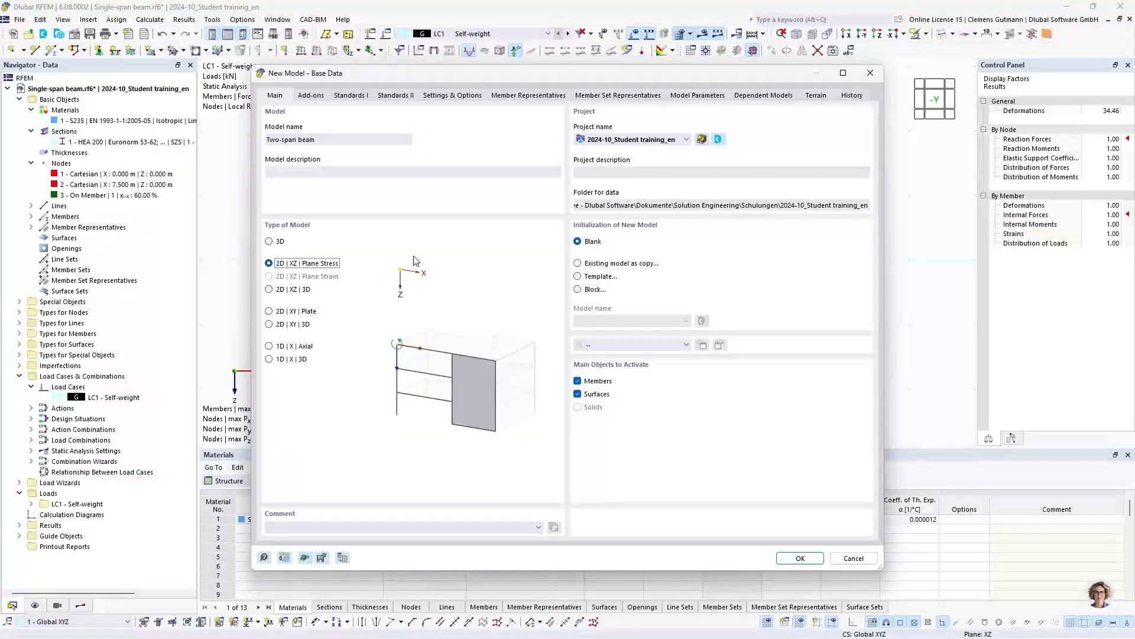
{"action": "left_click", "coordinate": [799, 559]}
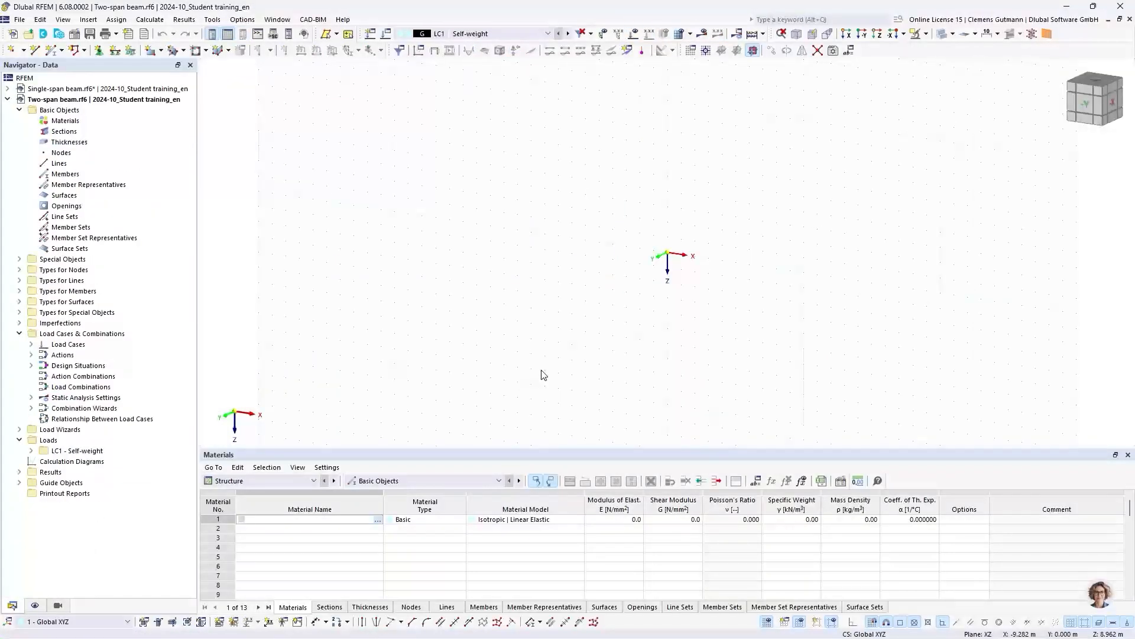
- Add the steel material S235 | EN 1993-1-1:2005-05 to the two-span beam model
{"action": "left_click", "coordinate": [1087, 108]}
{"action": "middle_click_drag", "start_coordinate": [668, 270], "coordinate": [506, 274]}
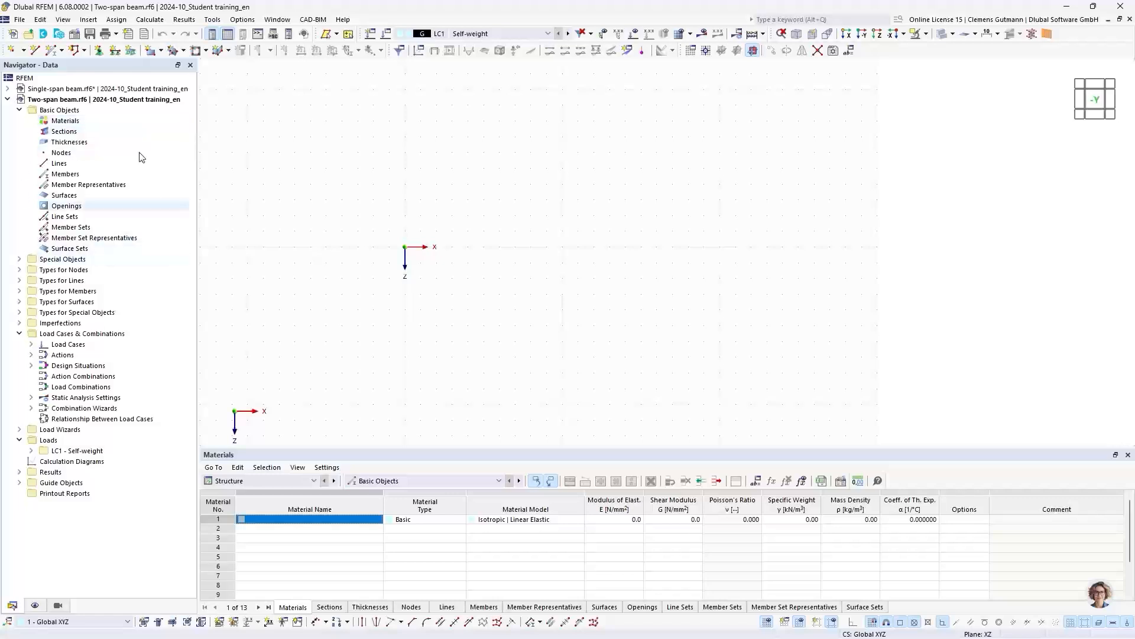
{"action": "right_click", "coordinate": [86, 121]}
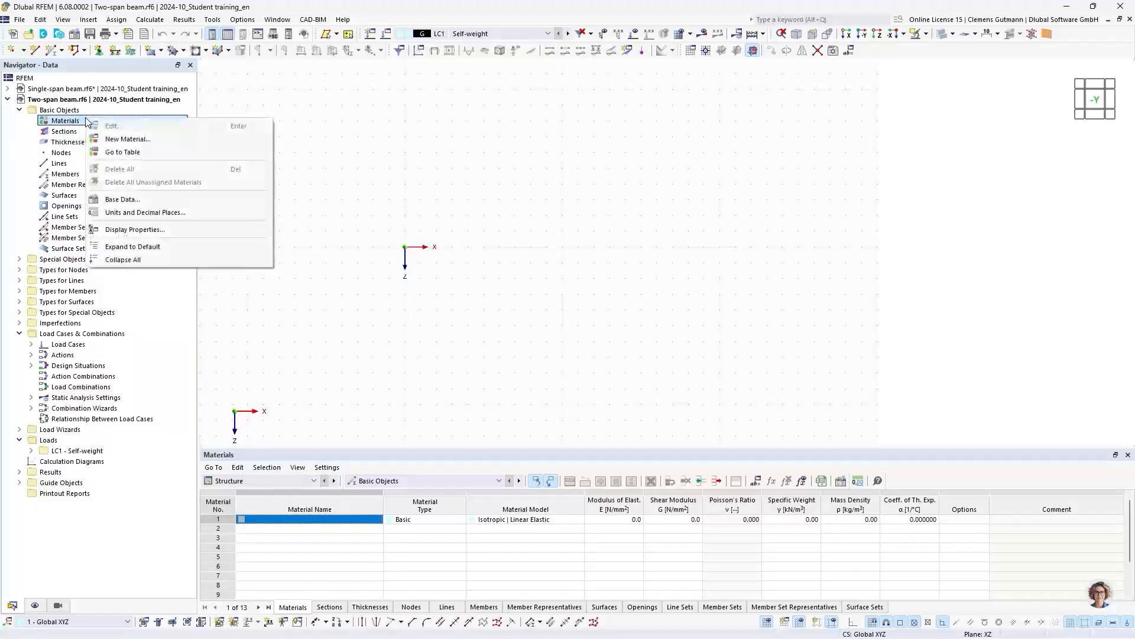
{"action": "left_click", "coordinate": [104, 139]}
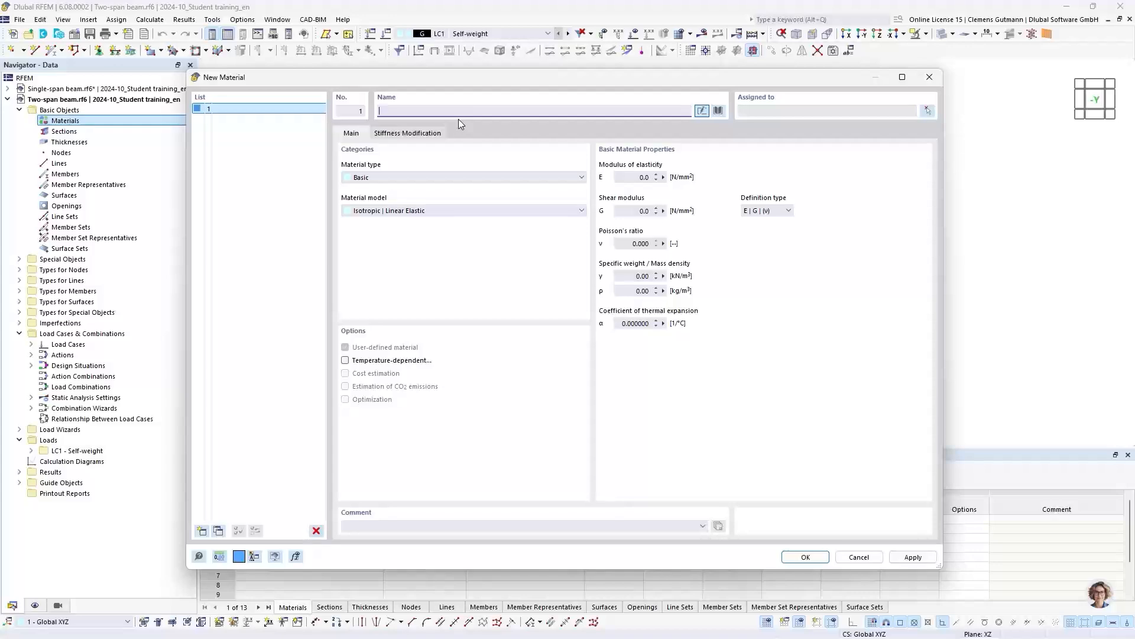
{"action": "type", "text": "S235"}
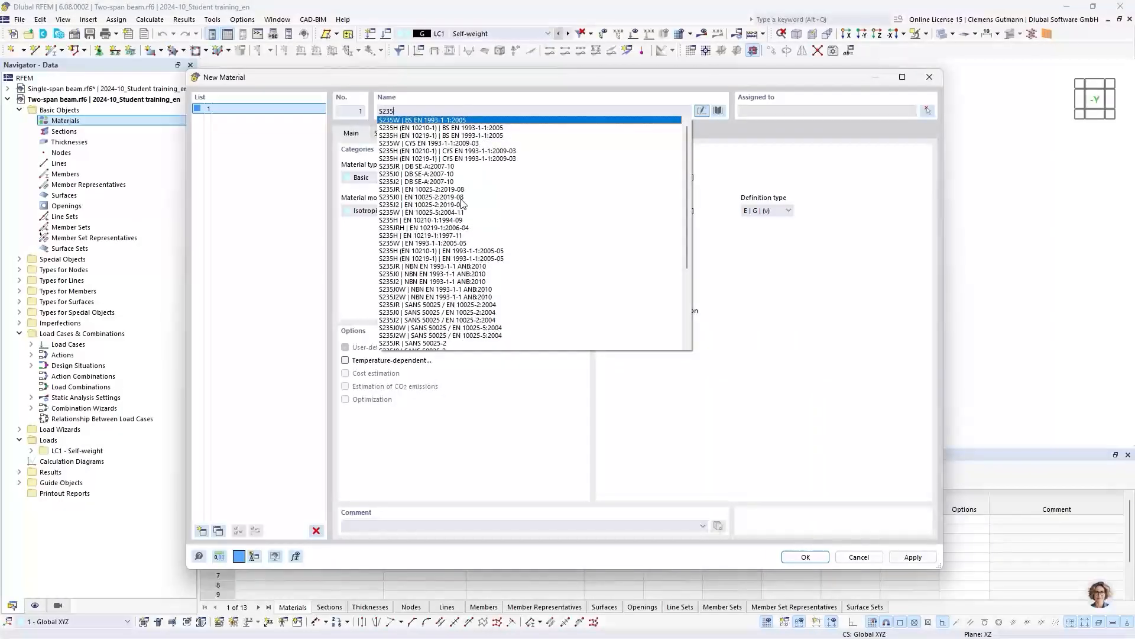
{"action": "scroll", "coordinate": [463, 218], "scroll_direction": "down", "scroll_amount": 5}
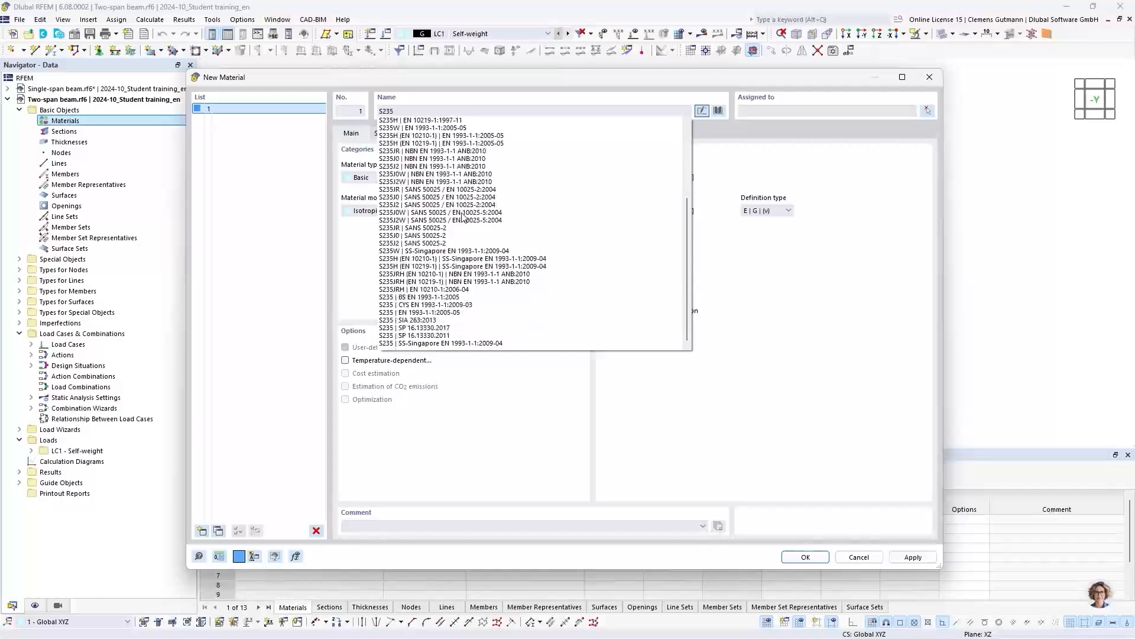
{"action": "scroll", "coordinate": [463, 198], "scroll_direction": "up", "scroll_amount": 4}
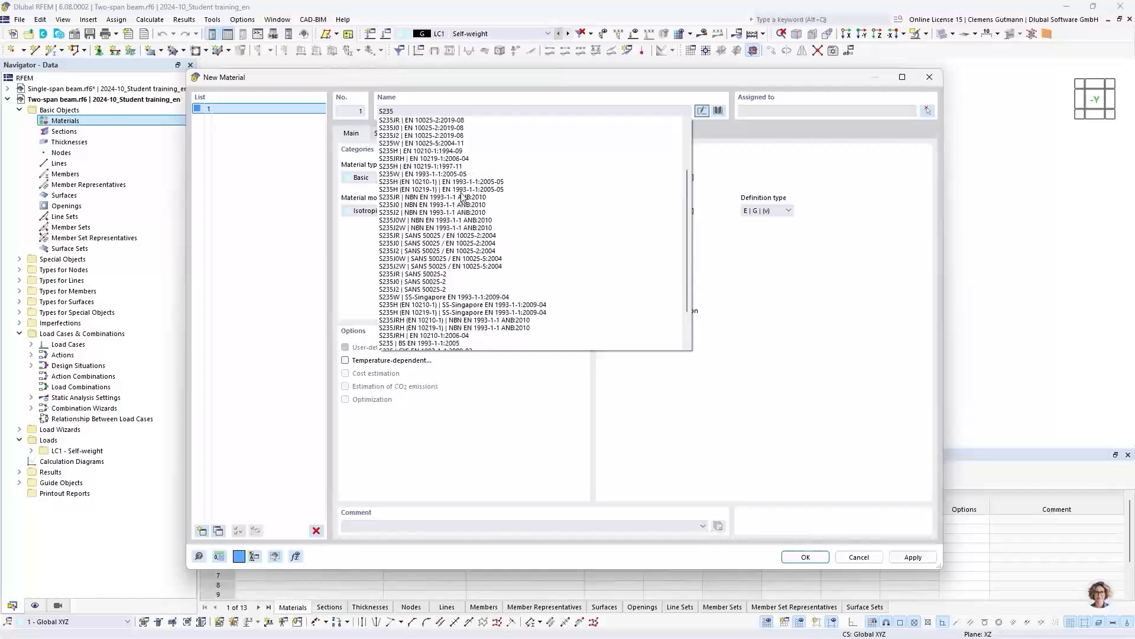
{"action": "scroll", "coordinate": [463, 198], "scroll_direction": "down", "scroll_amount": 4}
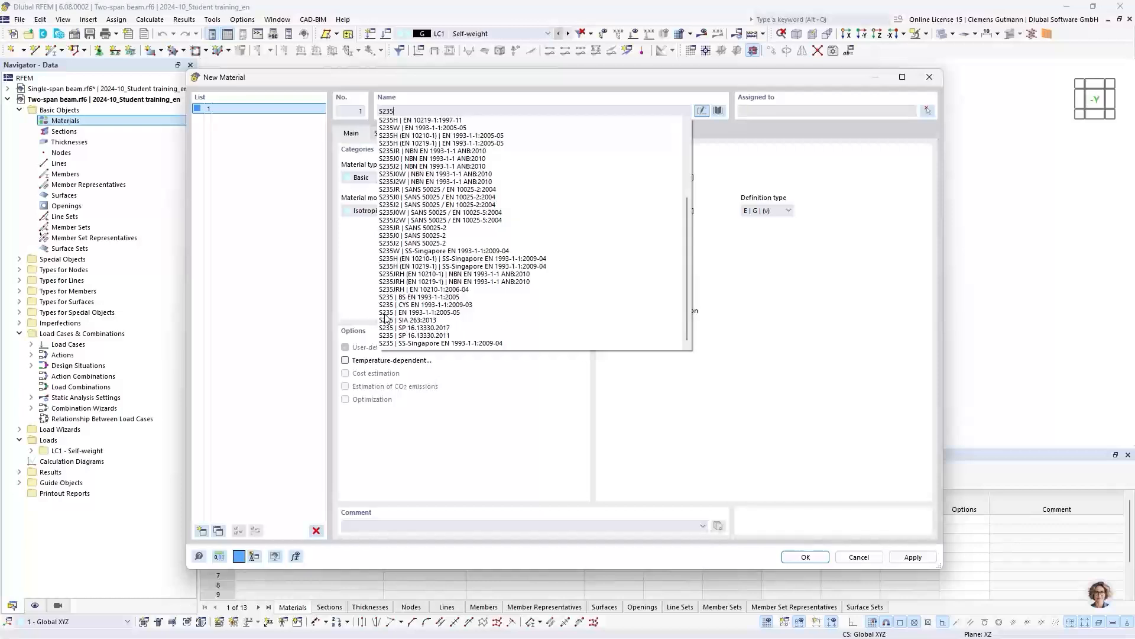
{"action": "left_click", "coordinate": [425, 313]}
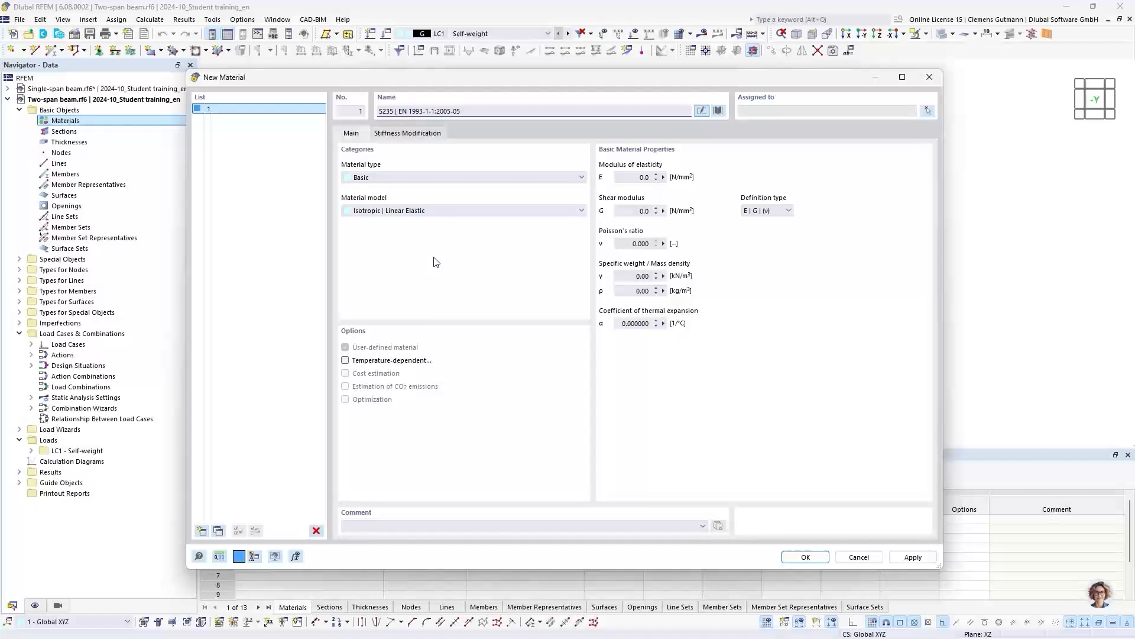
{"action": "key", "text": "Tab"}
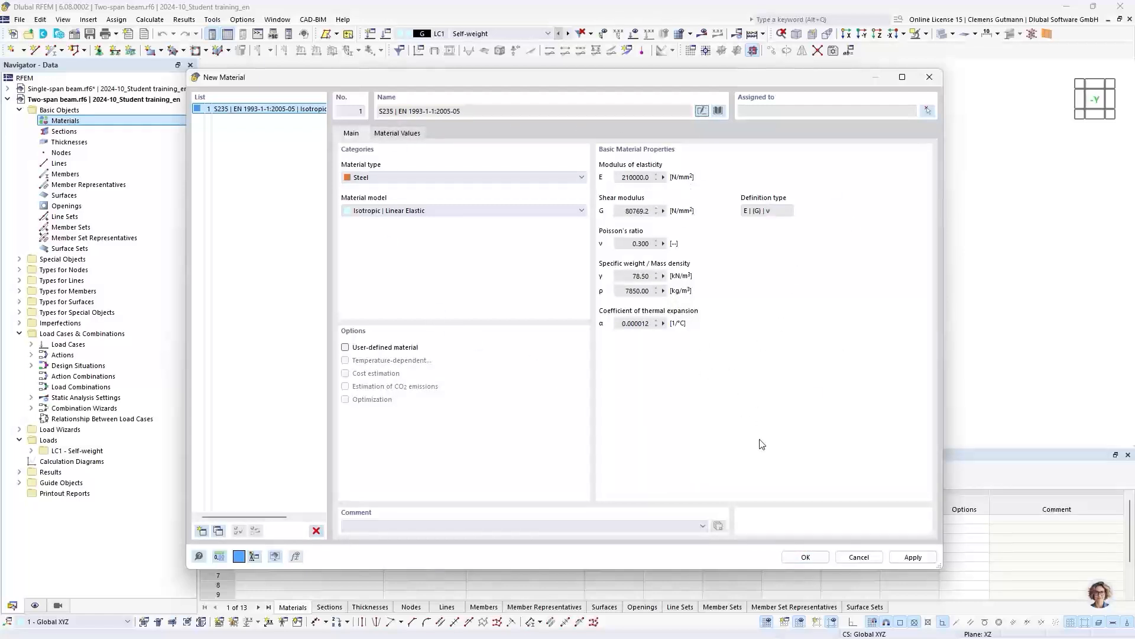
{"action": "left_click", "coordinate": [806, 557]}
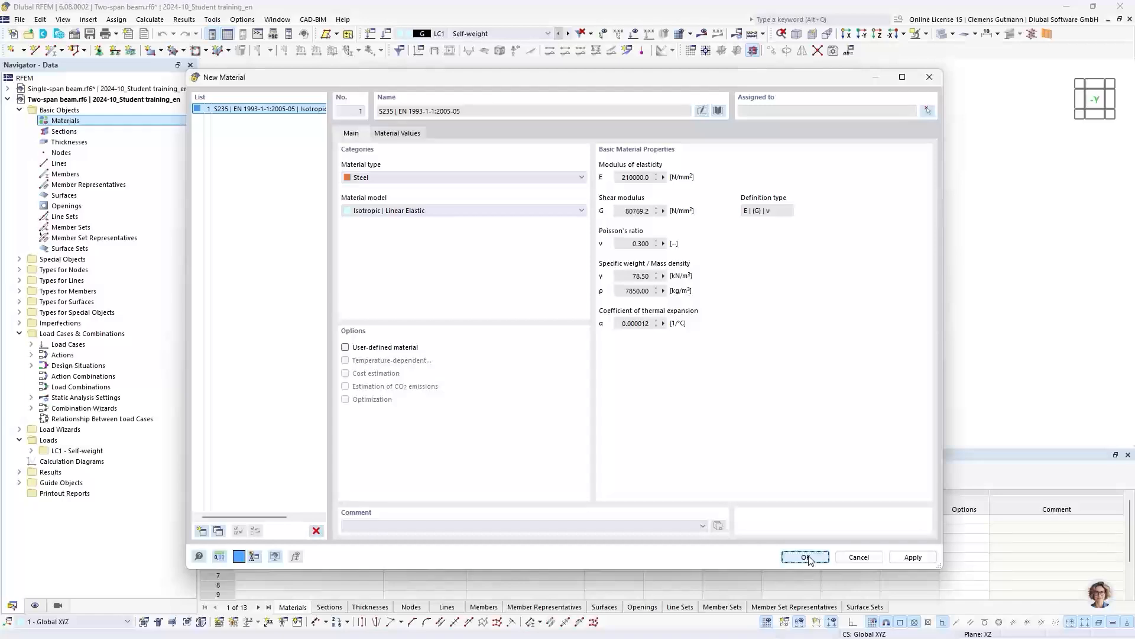
{"action": "left_click", "coordinate": [32, 120]}
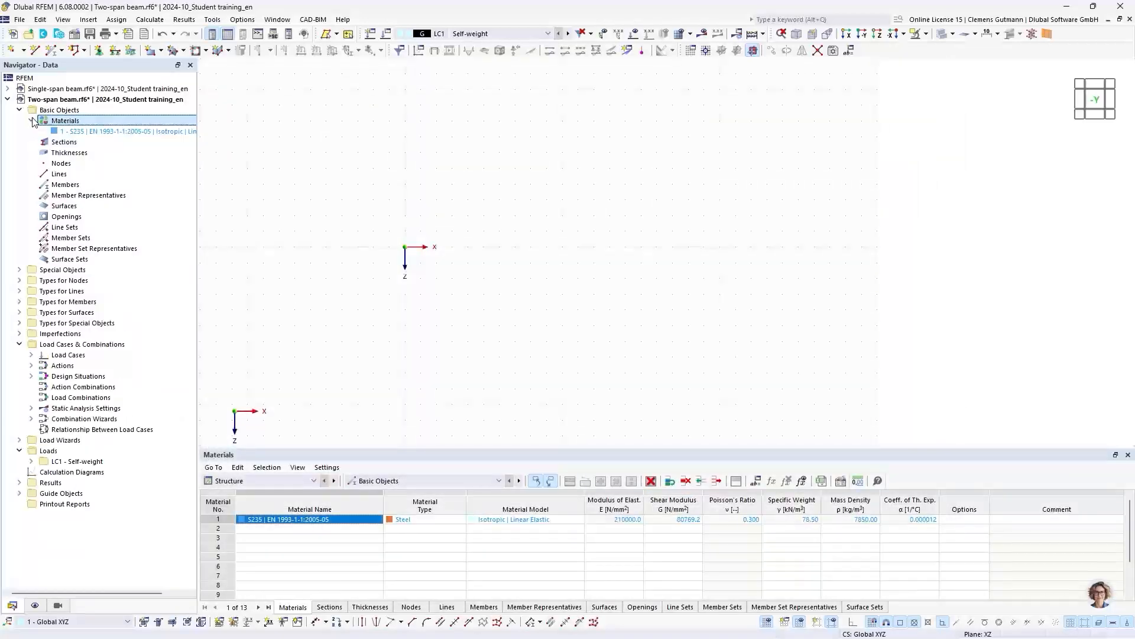
- Create the section HEB 300 | Euronorm 53-62; DIN 1025-2 | SZS with material S235
{"action": "left_click", "coordinate": [56, 142]}
{"action": "right_click", "coordinate": [56, 142]}
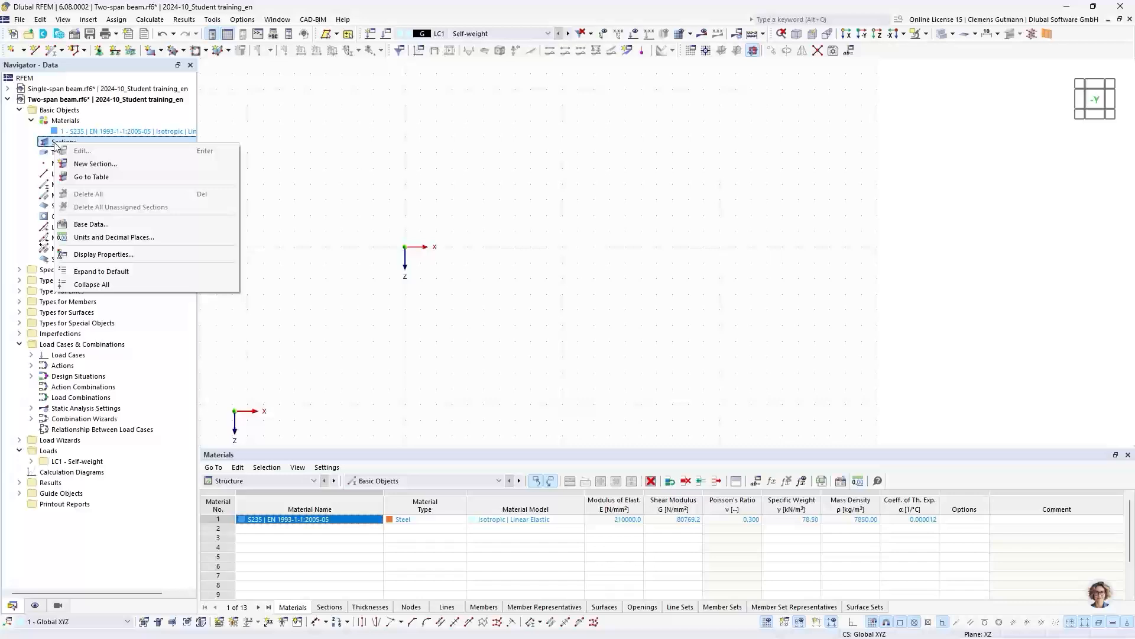
{"action": "left_click", "coordinate": [90, 167]}
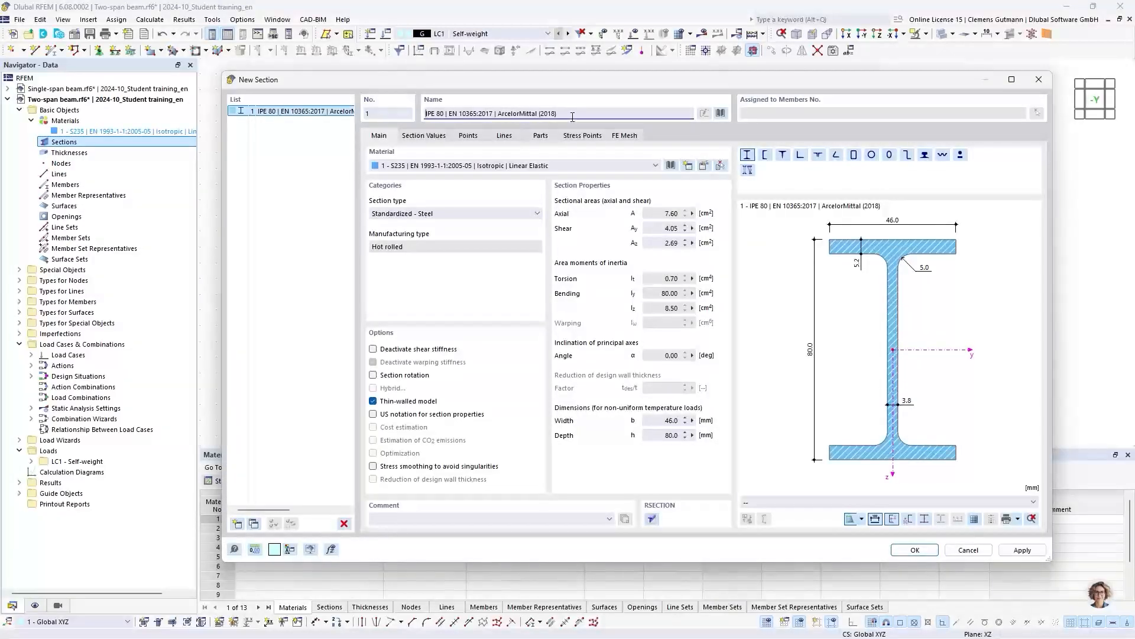
{"action": "left_click_drag", "start_coordinate": [571, 117], "coordinate": [418, 119]}
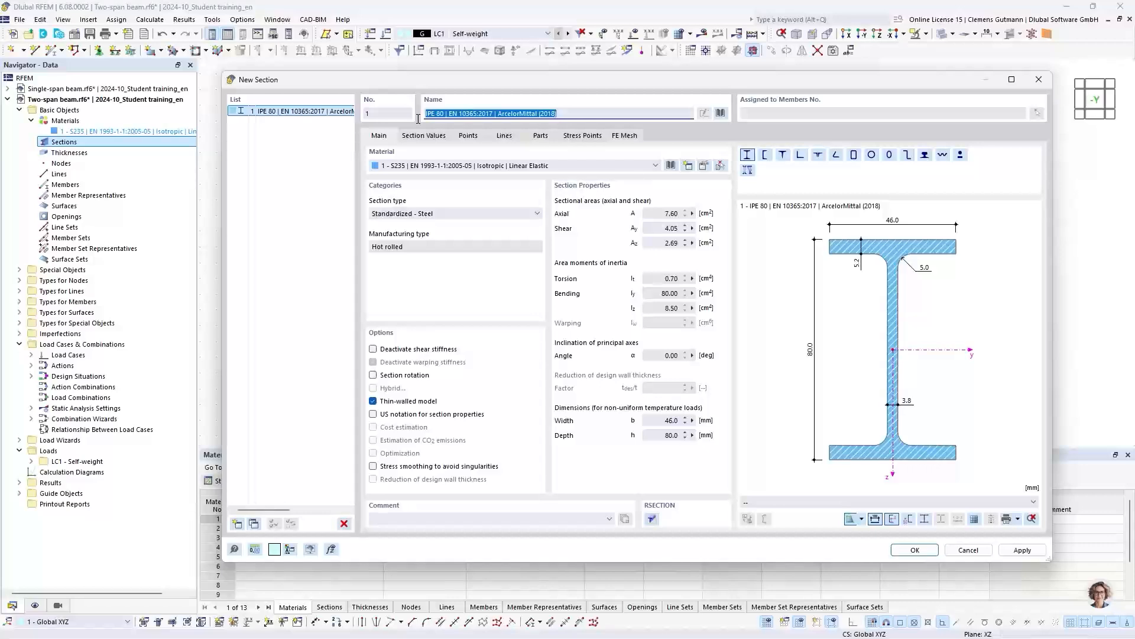
{"action": "key", "text": "Delete"}
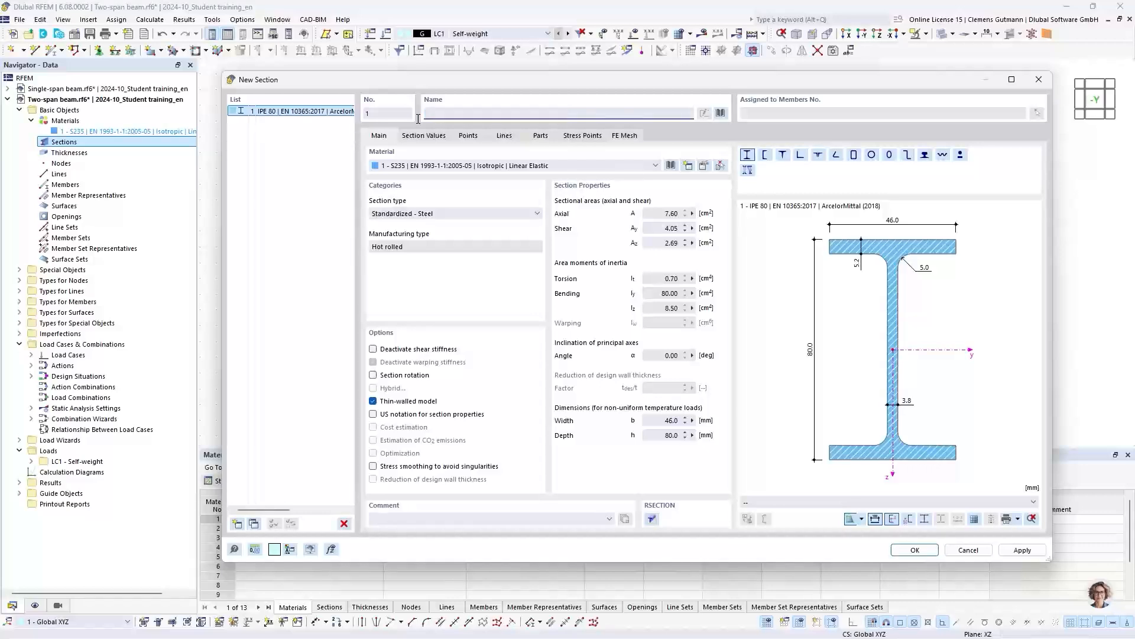
{"action": "type", "text": "HE"}
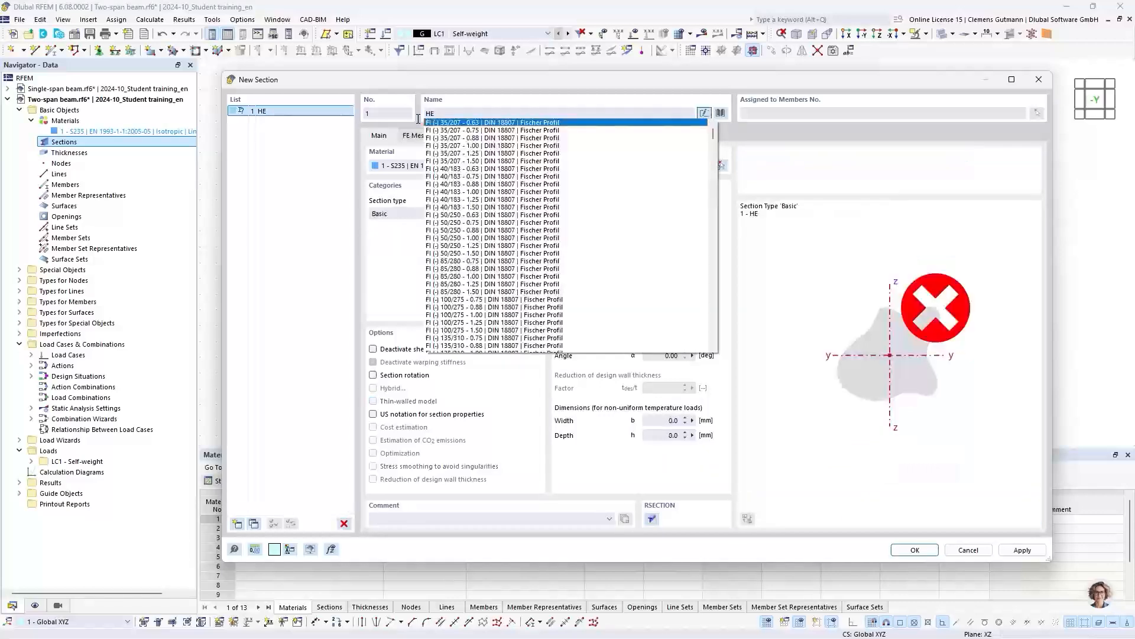
{"action": "type", "text": "B 300"}
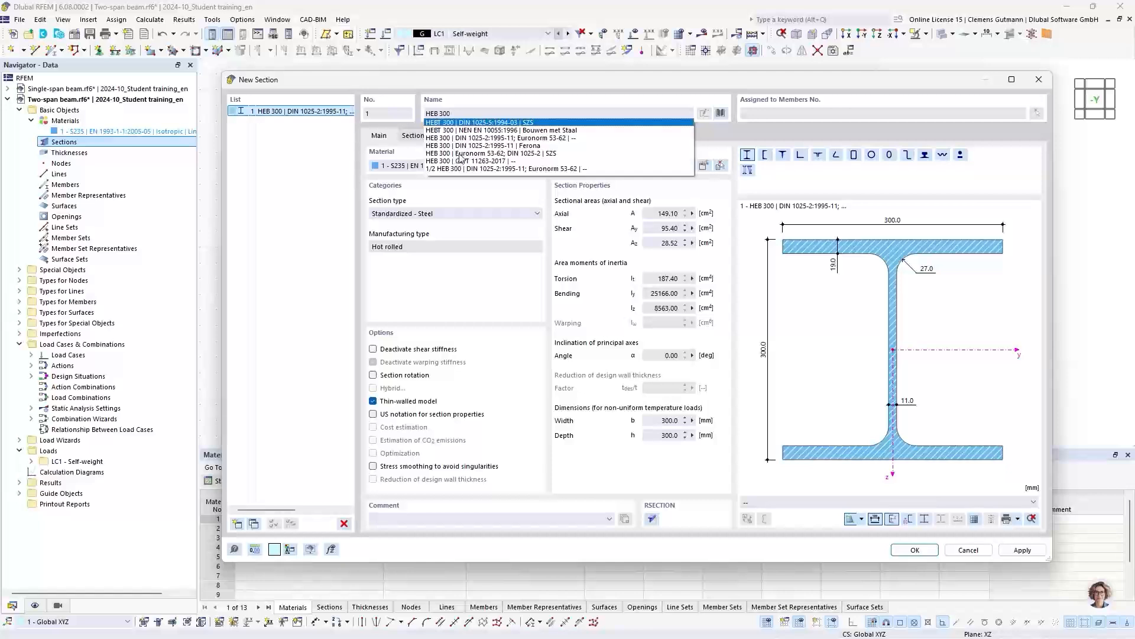
{"action": "left_click", "coordinate": [482, 154]}
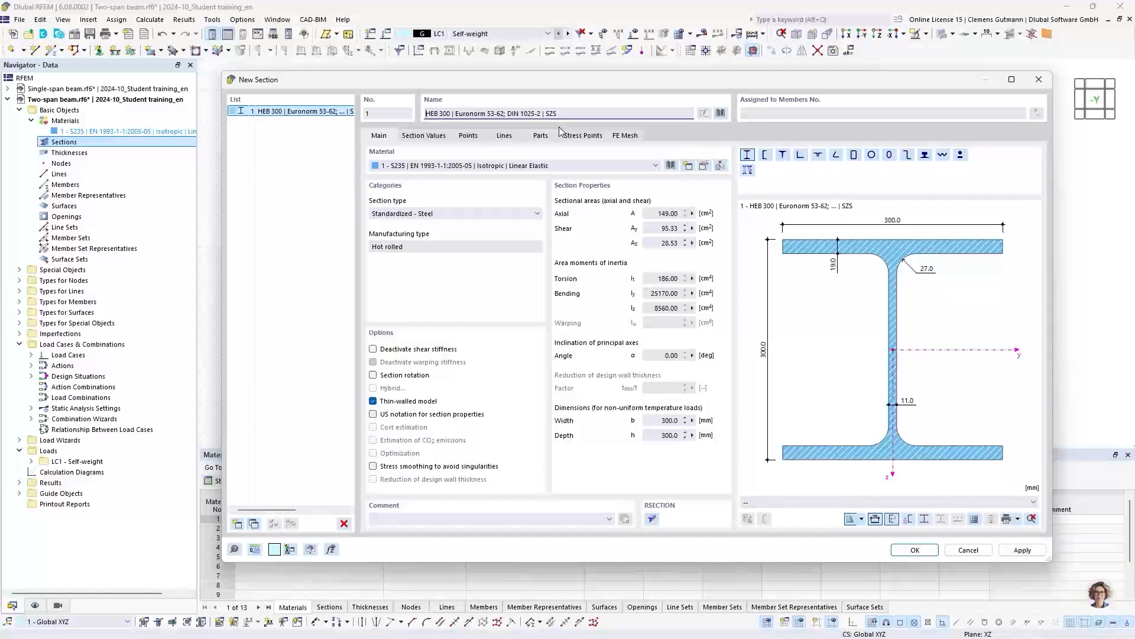
{"action": "key", "text": "Tab"}
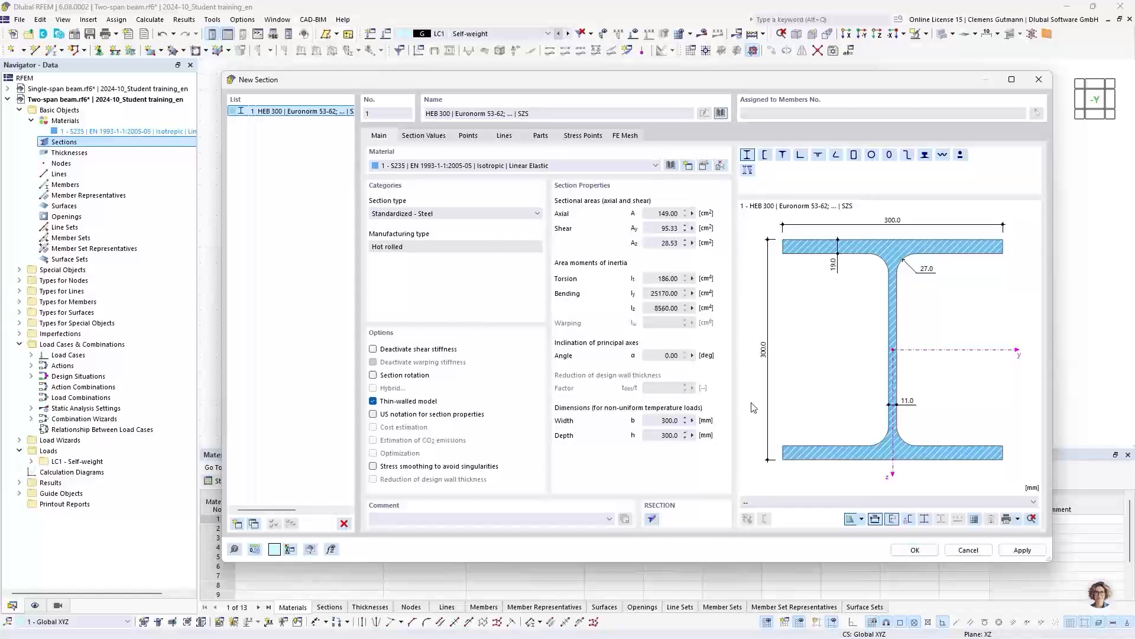
{"action": "left_click", "coordinate": [921, 551]}
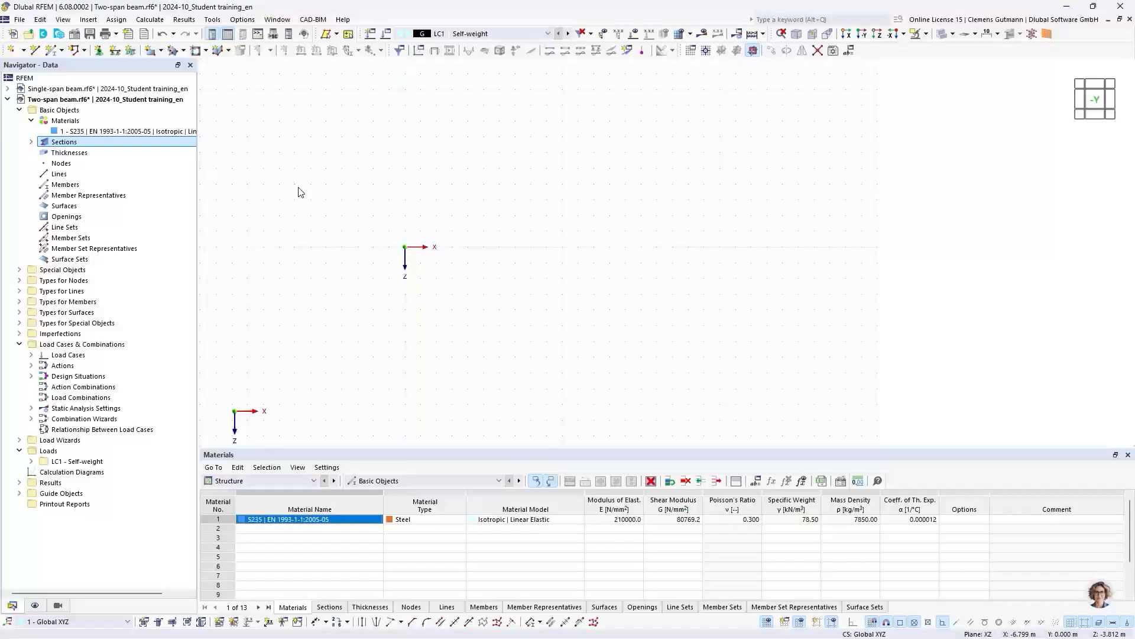
- Draw two continuous beam members along the X axis with nodes at X = 0, 5 and 10 m, all at Z = 0
{"action": "left_click", "coordinate": [62, 51]}
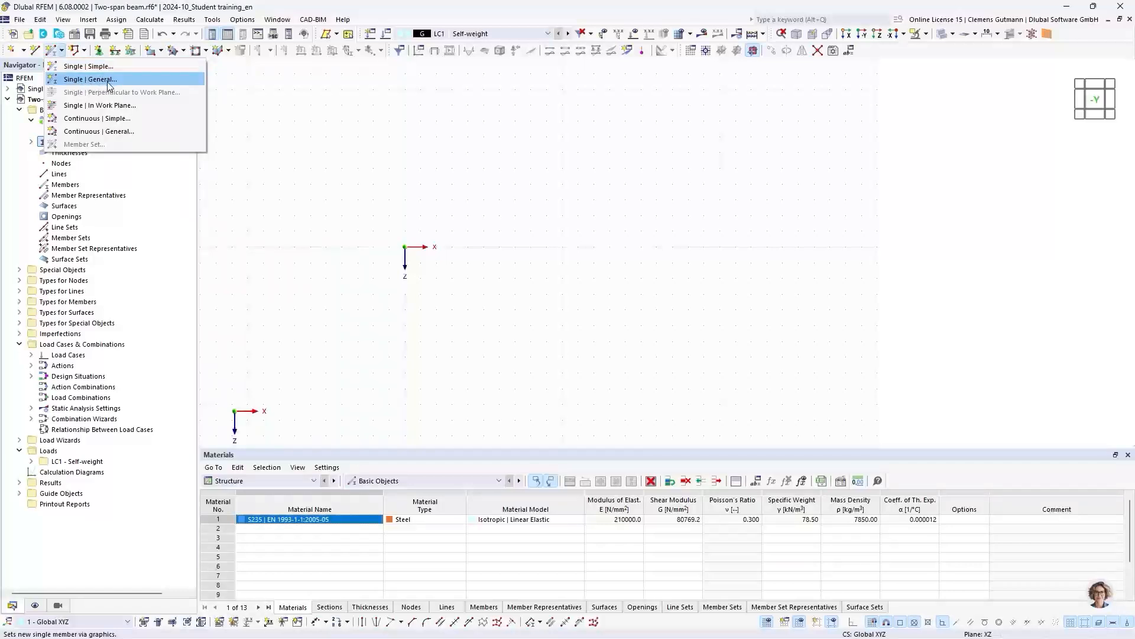
{"action": "left_click", "coordinate": [87, 118]}
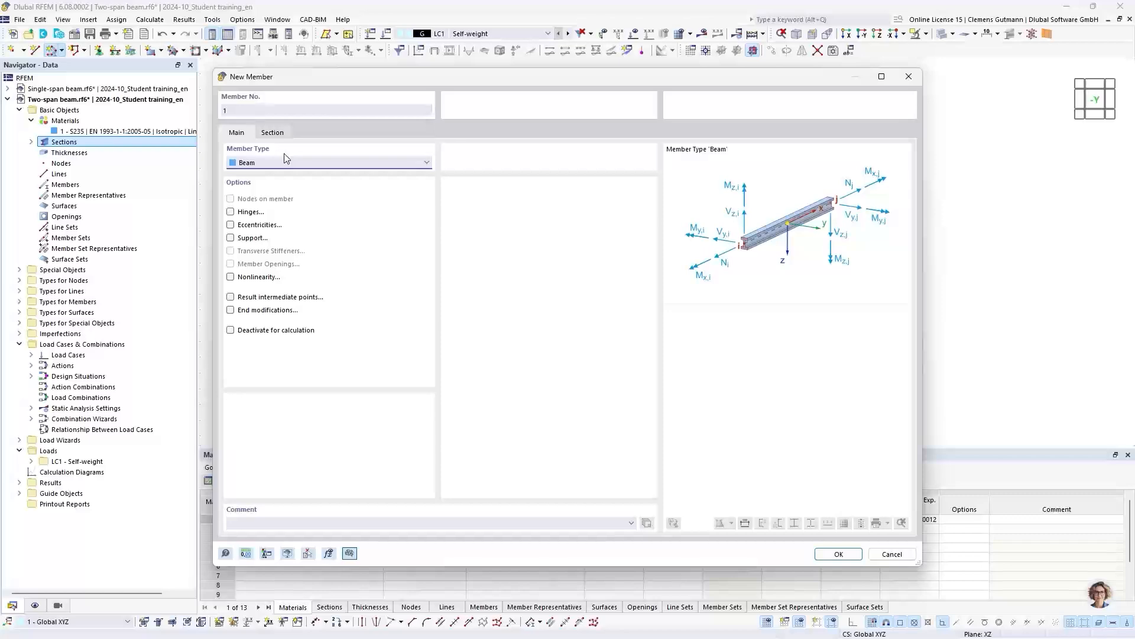
{"action": "left_click", "coordinate": [835, 553]}
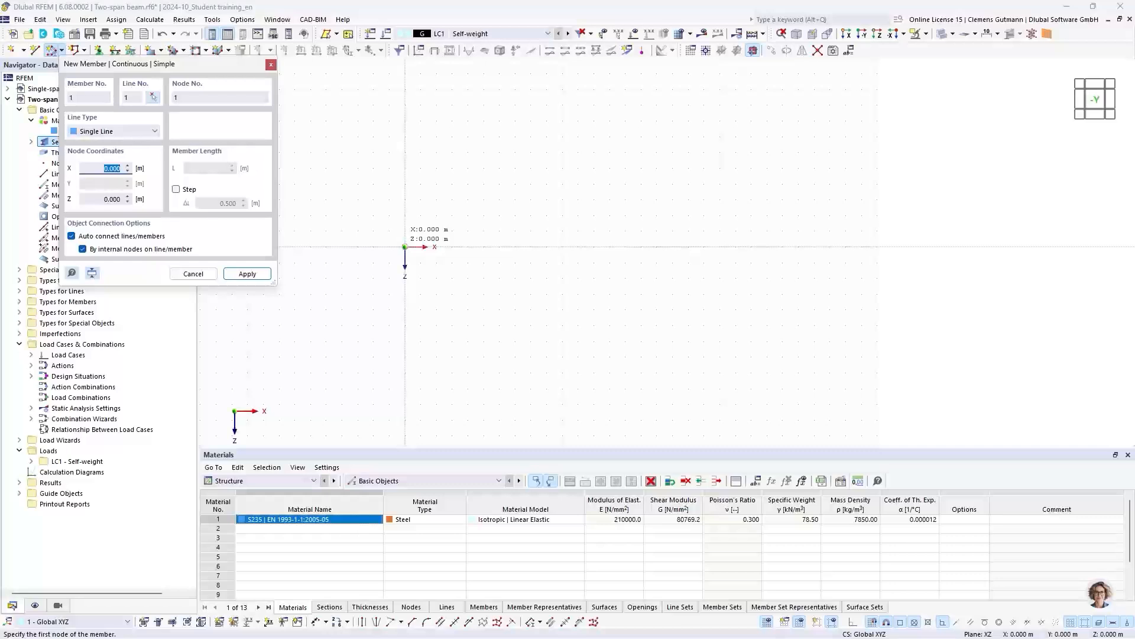
{"action": "left_click", "coordinate": [405, 246]}
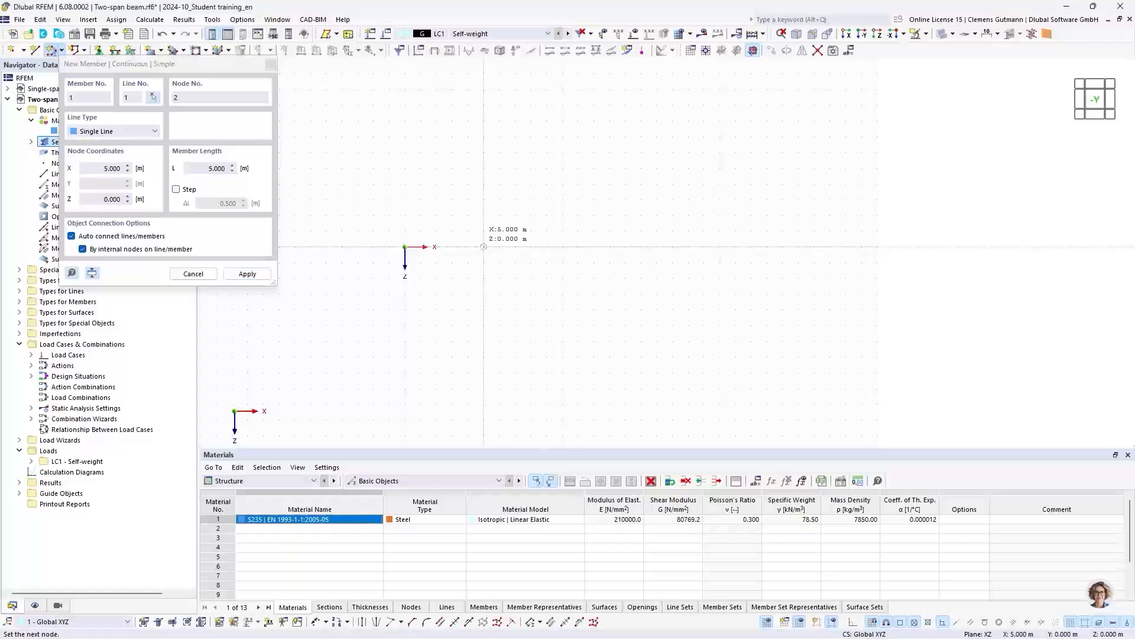
{"action": "left_click", "coordinate": [484, 246]}
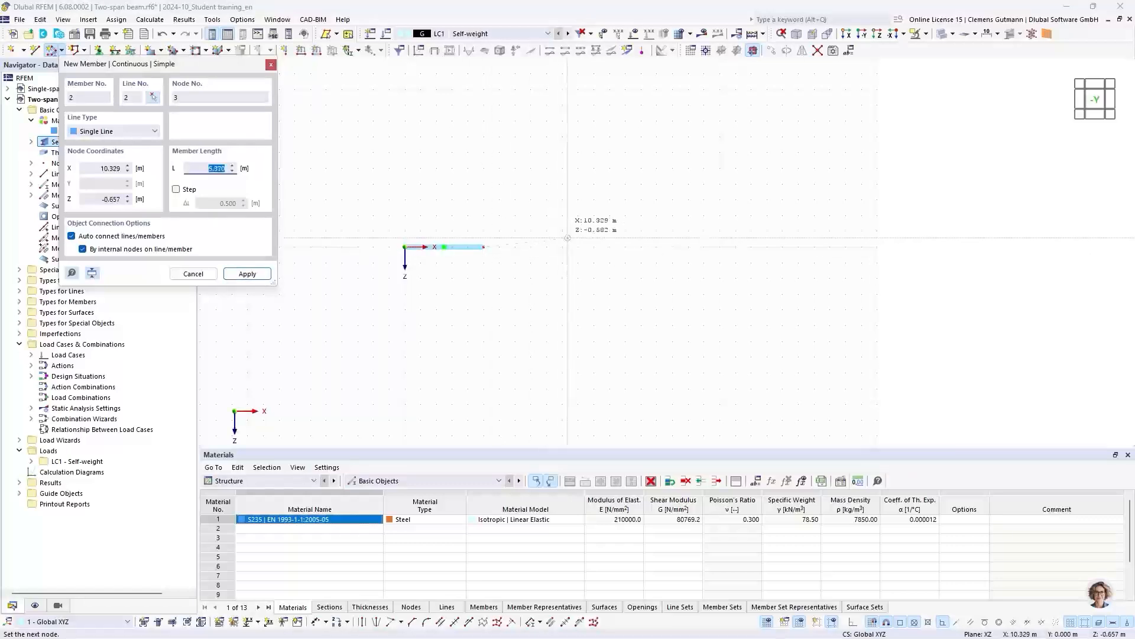
{"action": "left_click", "coordinate": [563, 247]}
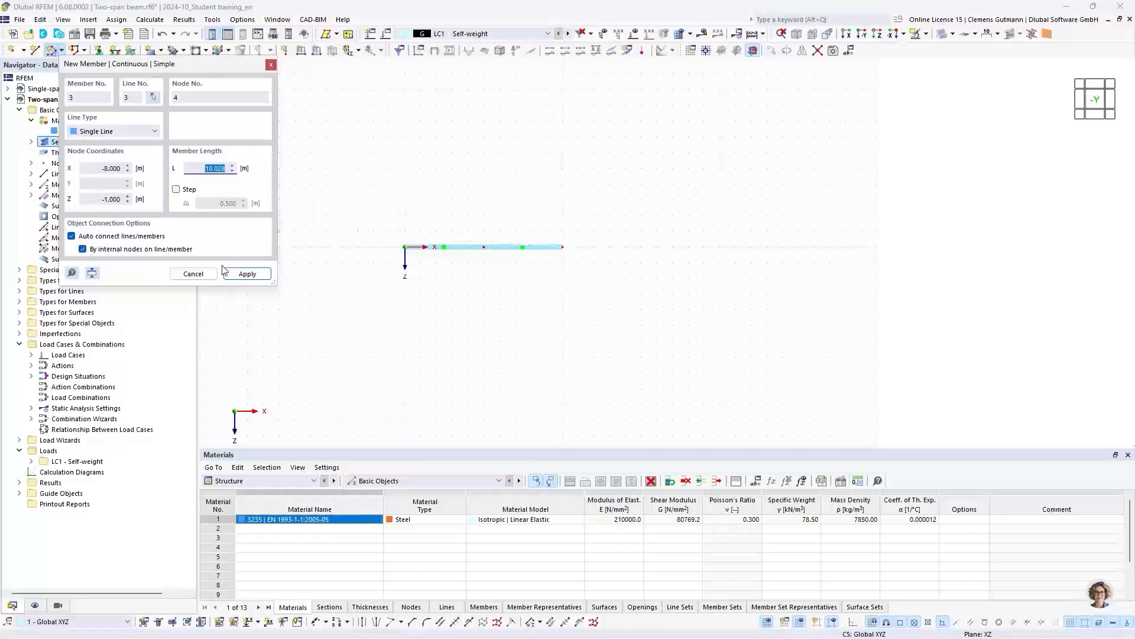
{"action": "left_click", "coordinate": [194, 273]}
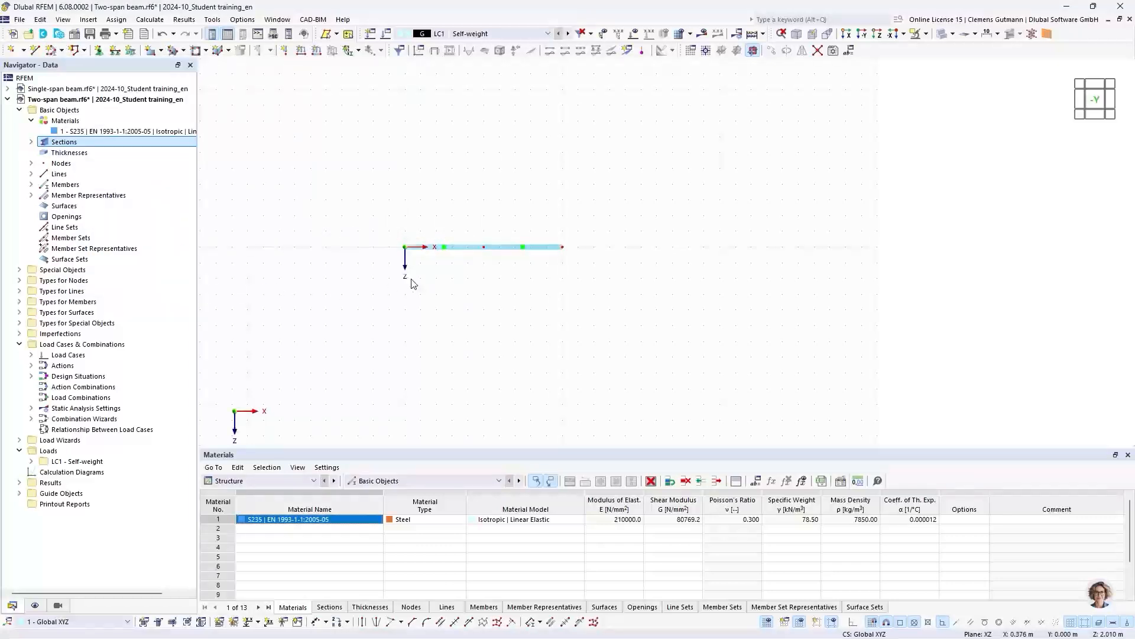
{"action": "scroll", "coordinate": [470, 261], "scroll_direction": "up", "scroll_amount": 1}
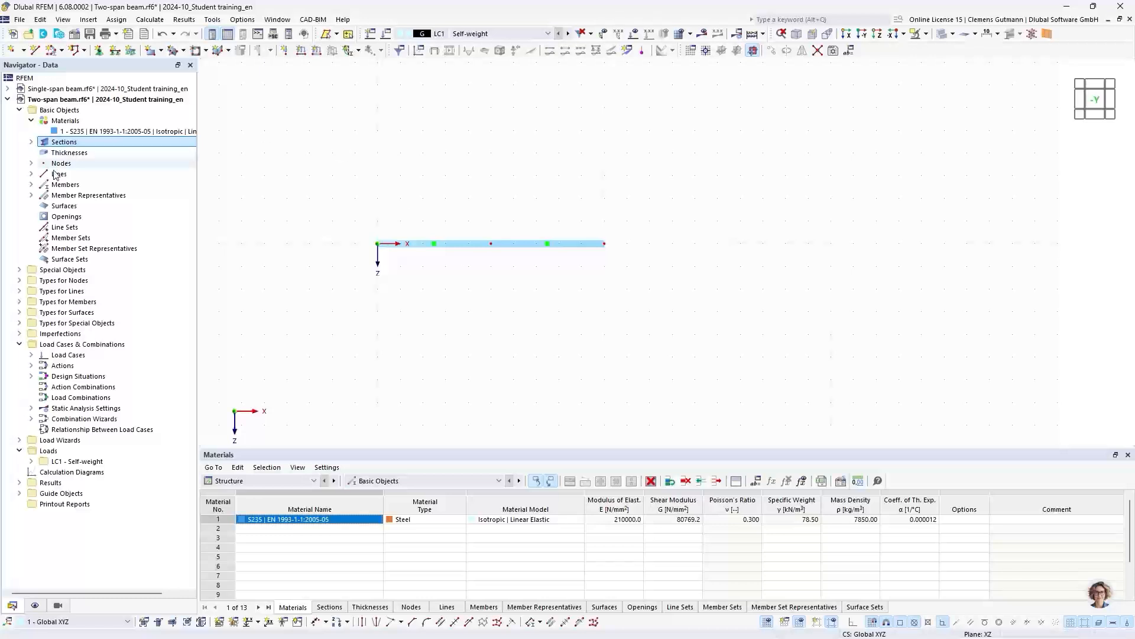
- Assign the predefined Hinged nodal support to the beam's start node at X = 0
{"action": "left_click", "coordinate": [31, 185]}
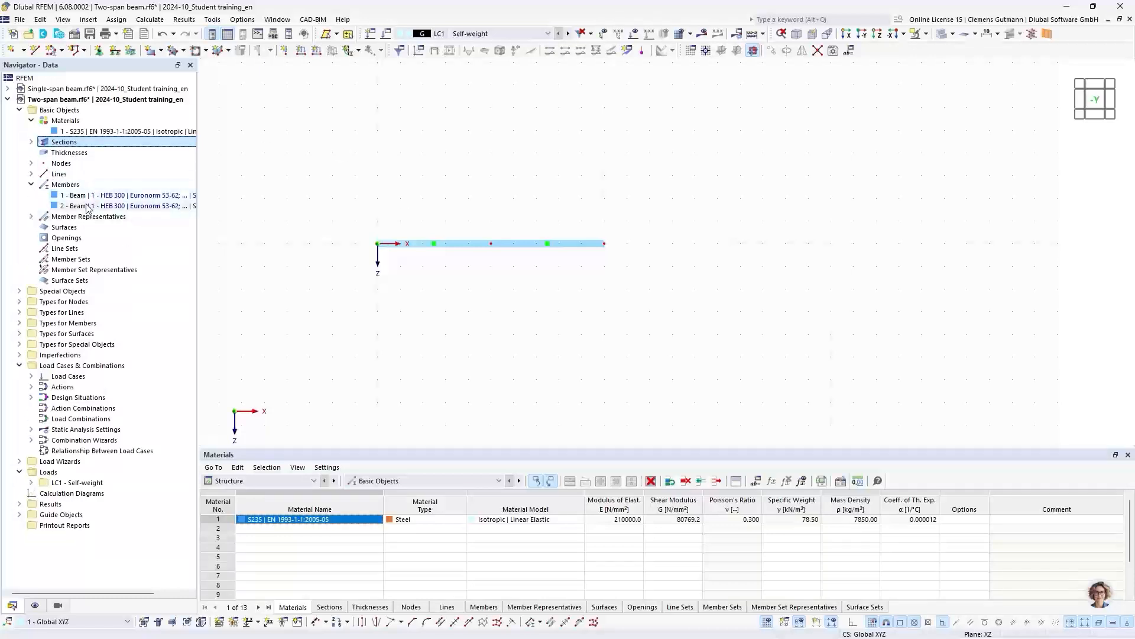
{"action": "left_click", "coordinate": [32, 174]}
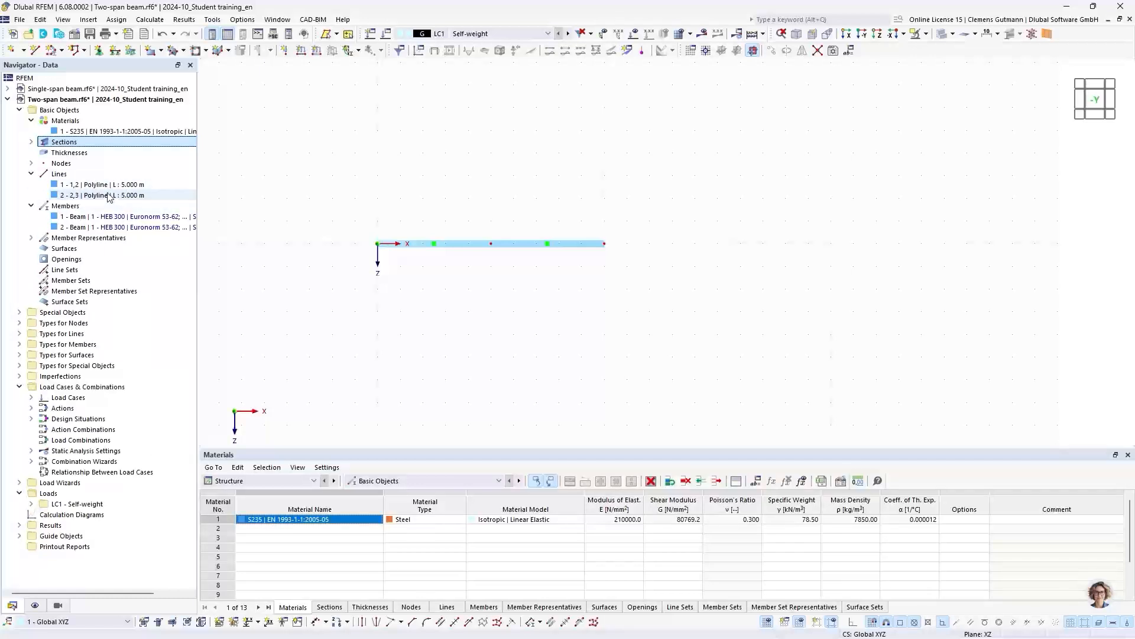
{"action": "left_click", "coordinate": [31, 163]}
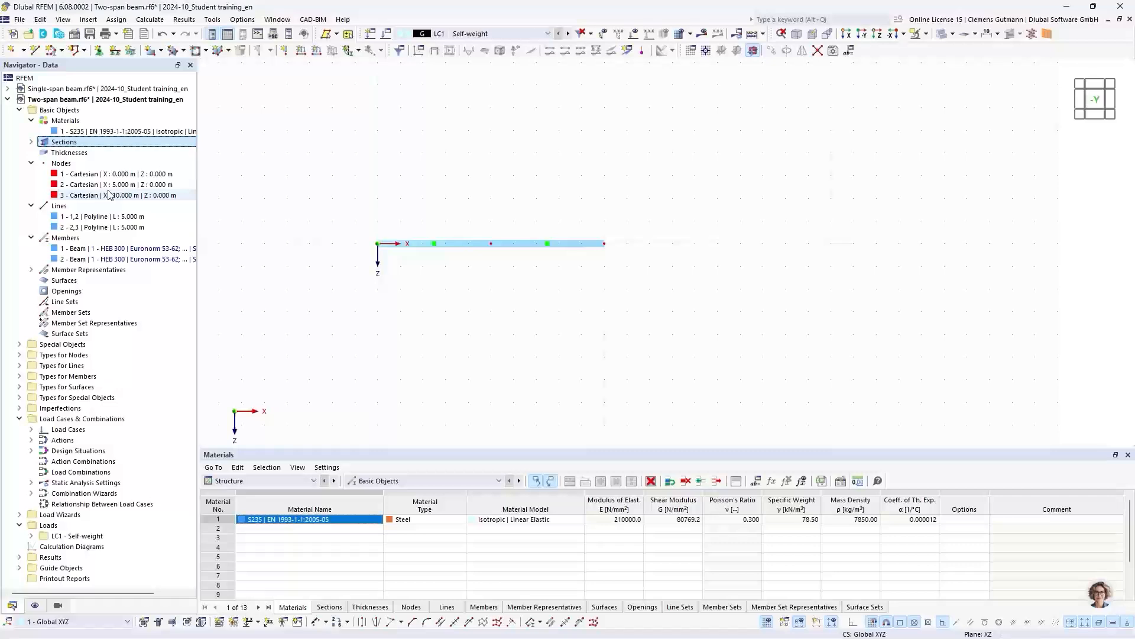
{"action": "left_click", "coordinate": [19, 345]}
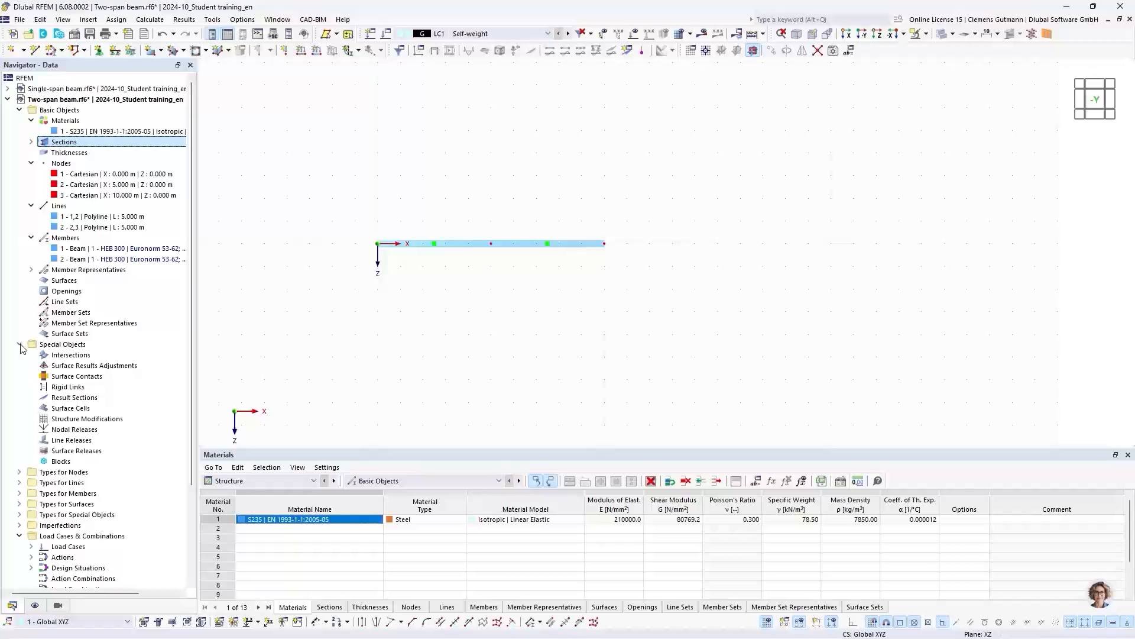
{"action": "left_click", "coordinate": [20, 345]}
{"action": "left_click", "coordinate": [19, 354]}
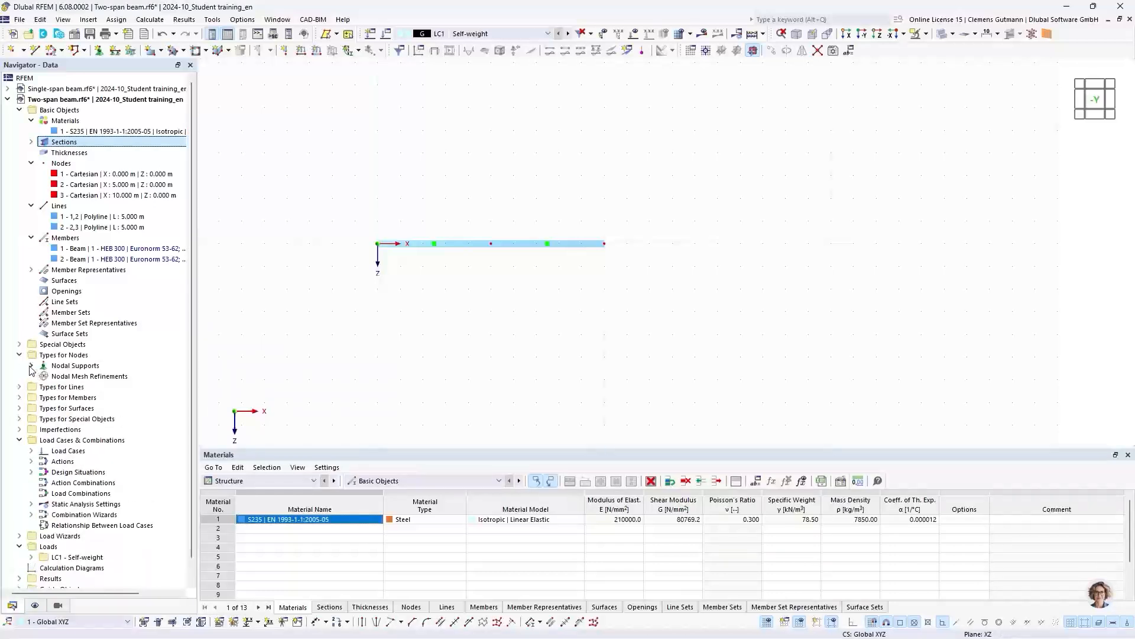
{"action": "left_click", "coordinate": [31, 366]}
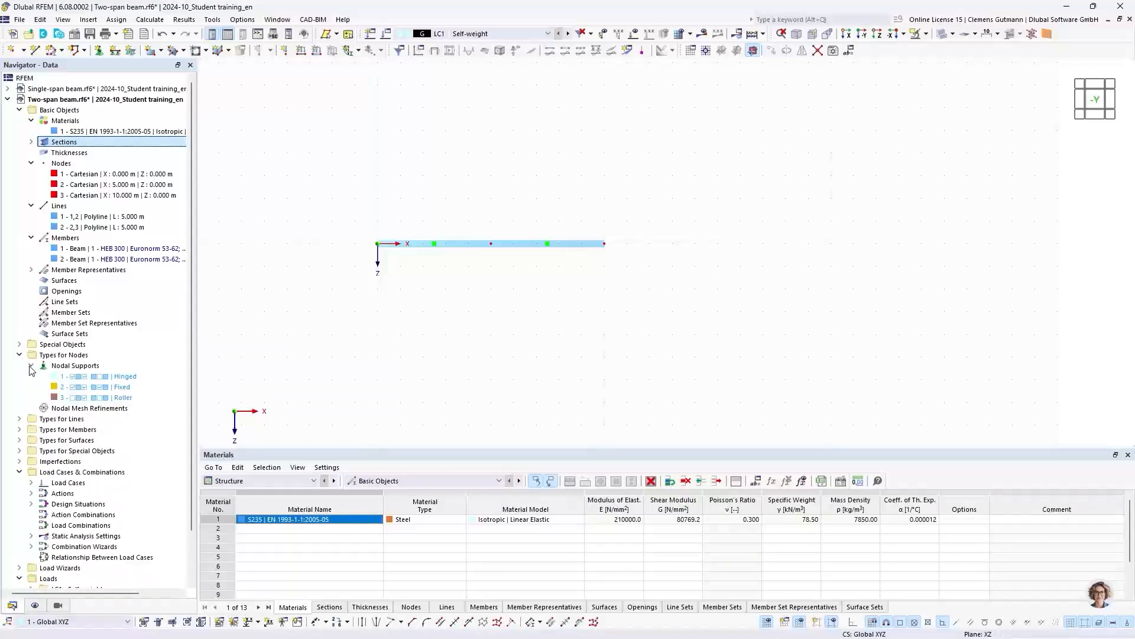
{"action": "right_click", "coordinate": [85, 378]}
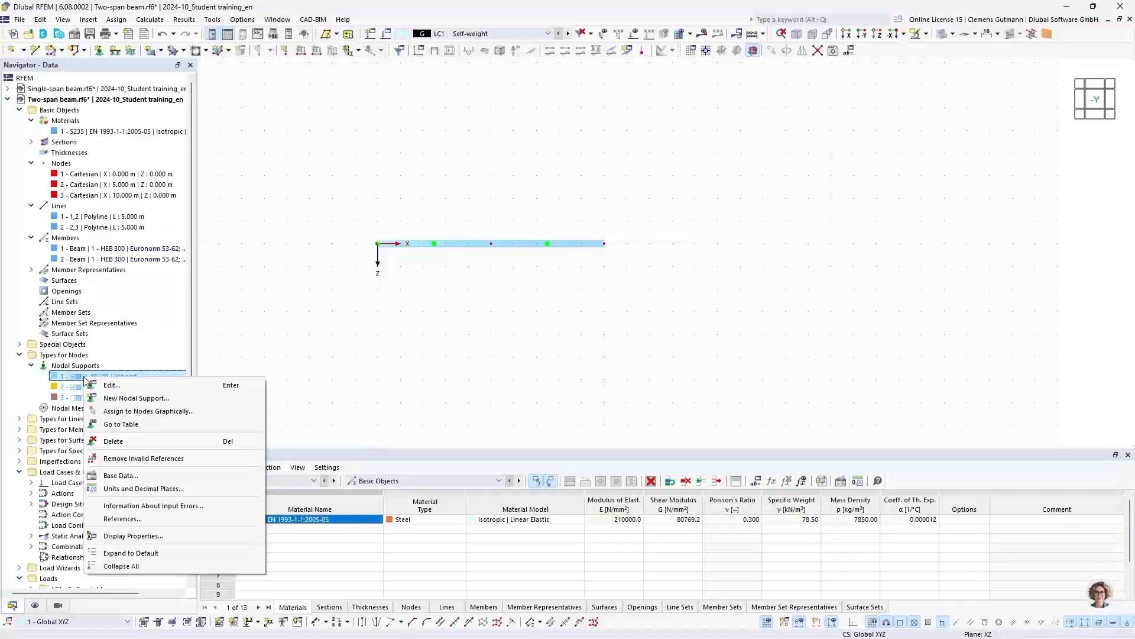
{"action": "left_click", "coordinate": [120, 414]}
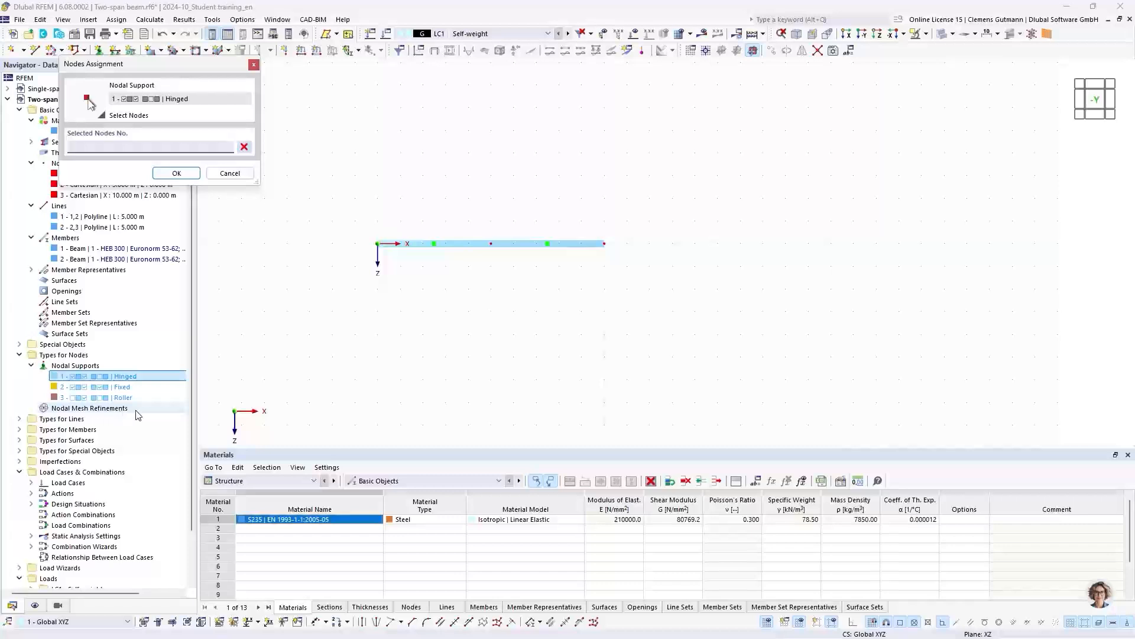
{"action": "left_click", "coordinate": [378, 244]}
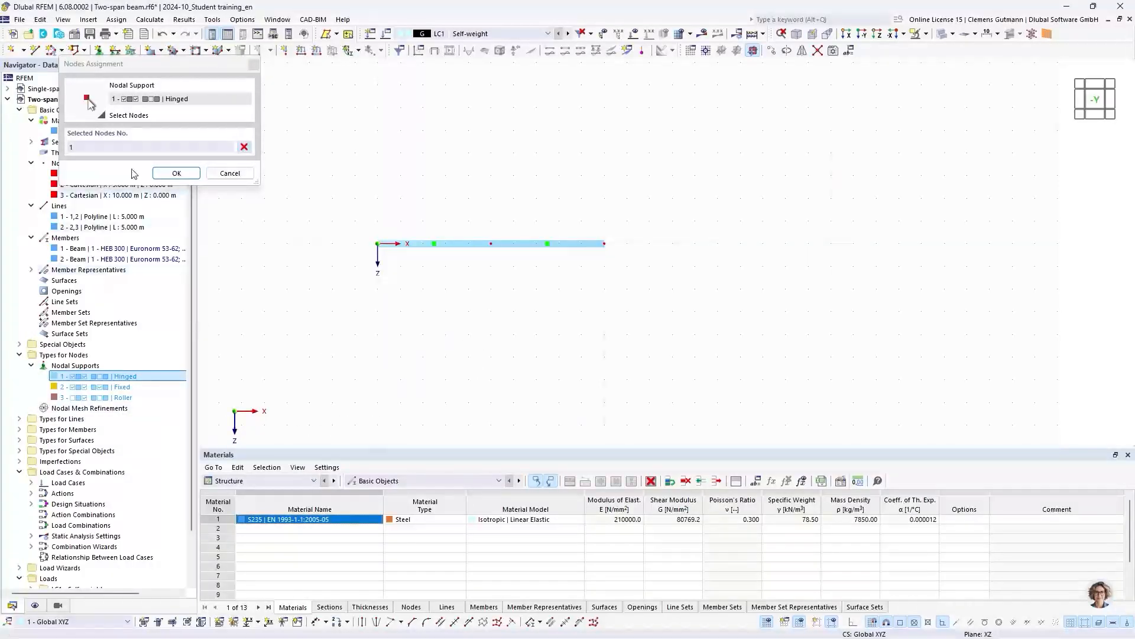
{"action": "left_click", "coordinate": [176, 173]}
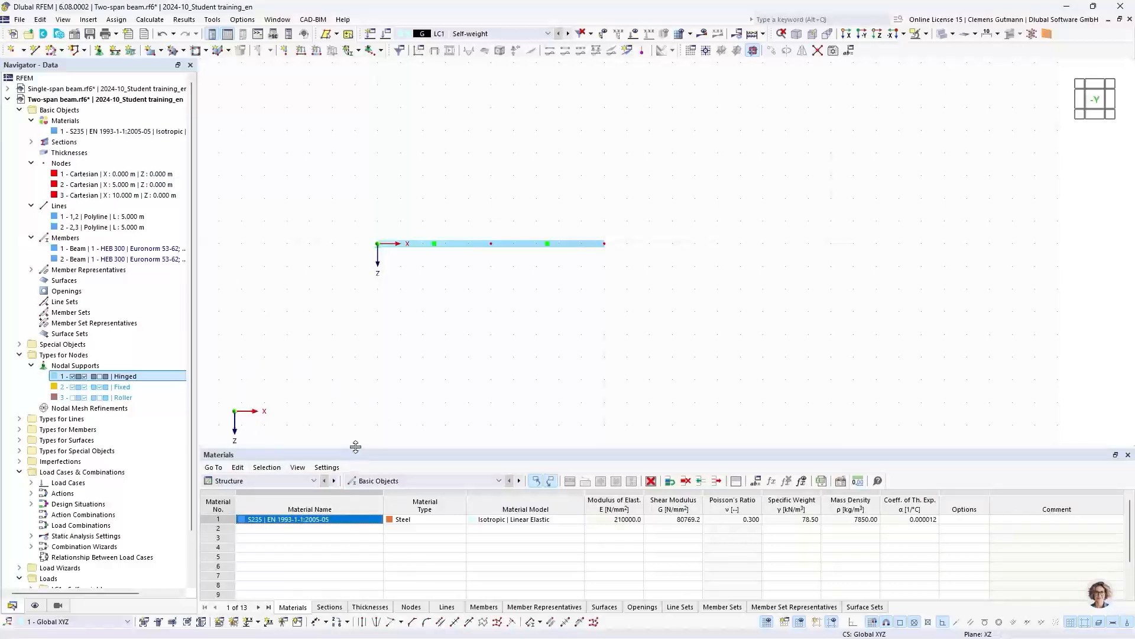
- Assign the Roller nodal support to nodes 2 and 3 in the nodal supports table
{"action": "left_click_drag", "start_coordinate": [355, 446], "coordinate": [333, 334]}
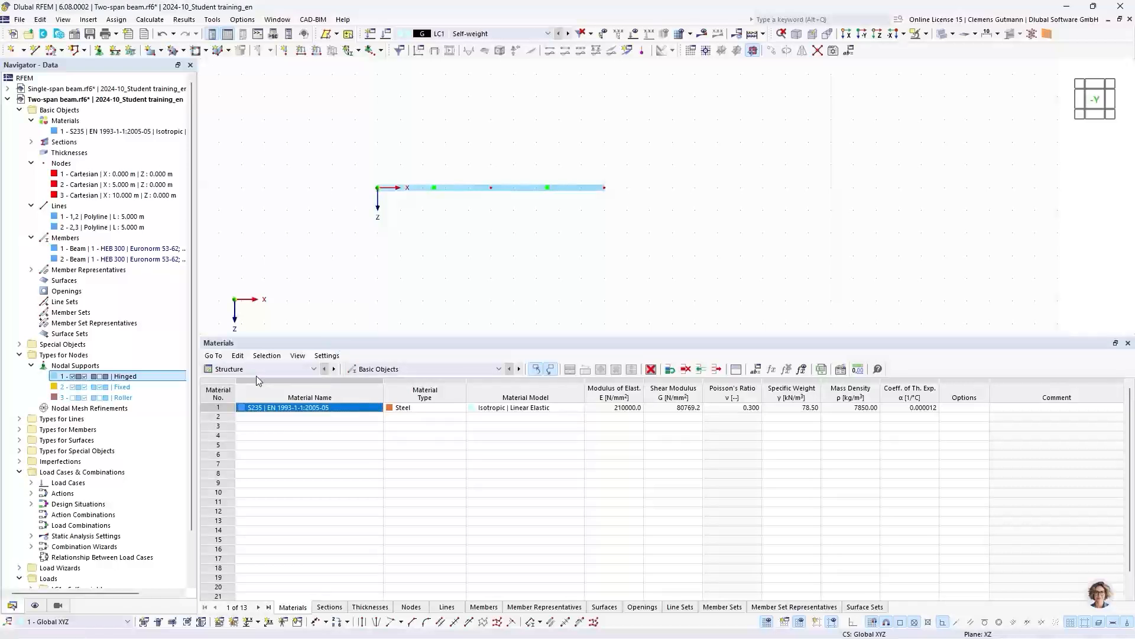
{"action": "left_click", "coordinate": [376, 369]}
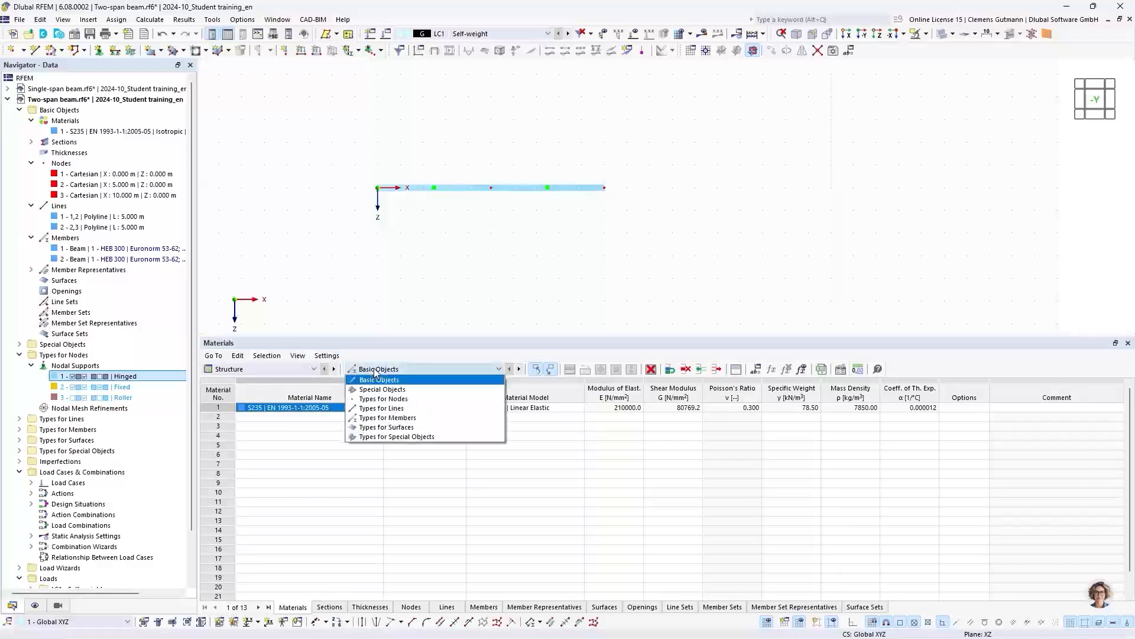
{"action": "left_click", "coordinate": [396, 401]}
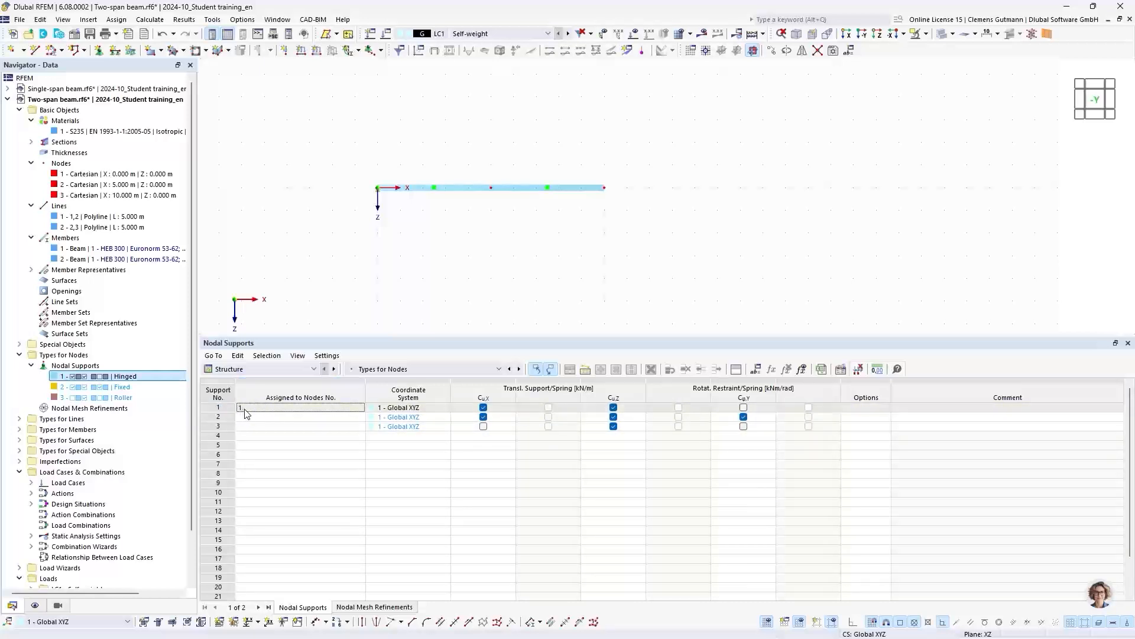
{"action": "left_click", "coordinate": [218, 410]}
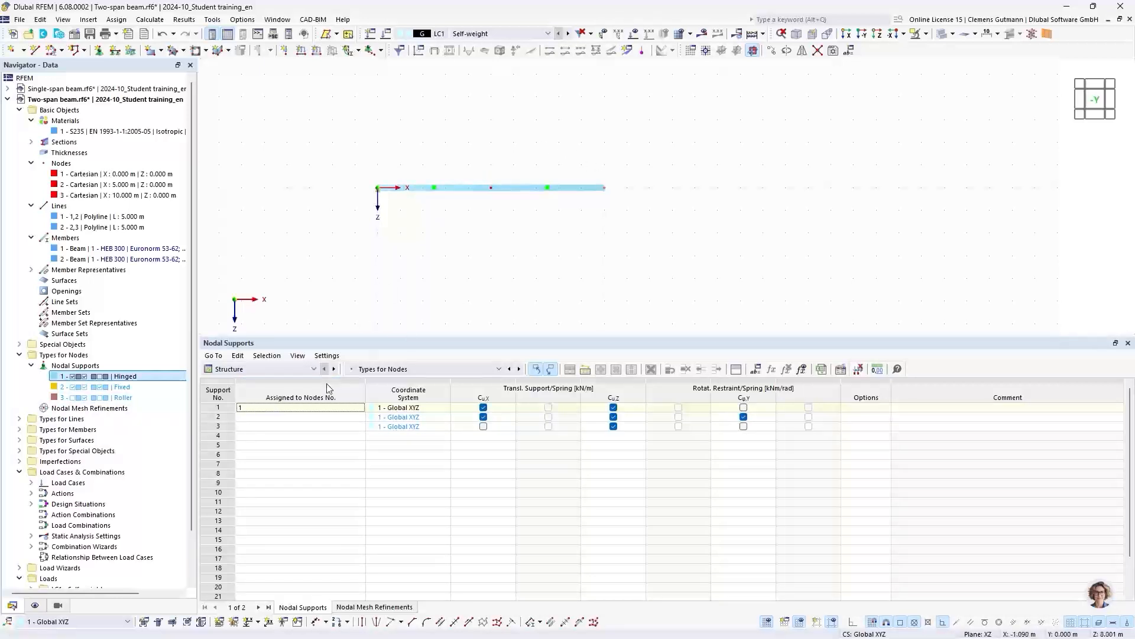
{"action": "left_click", "coordinate": [272, 425]}
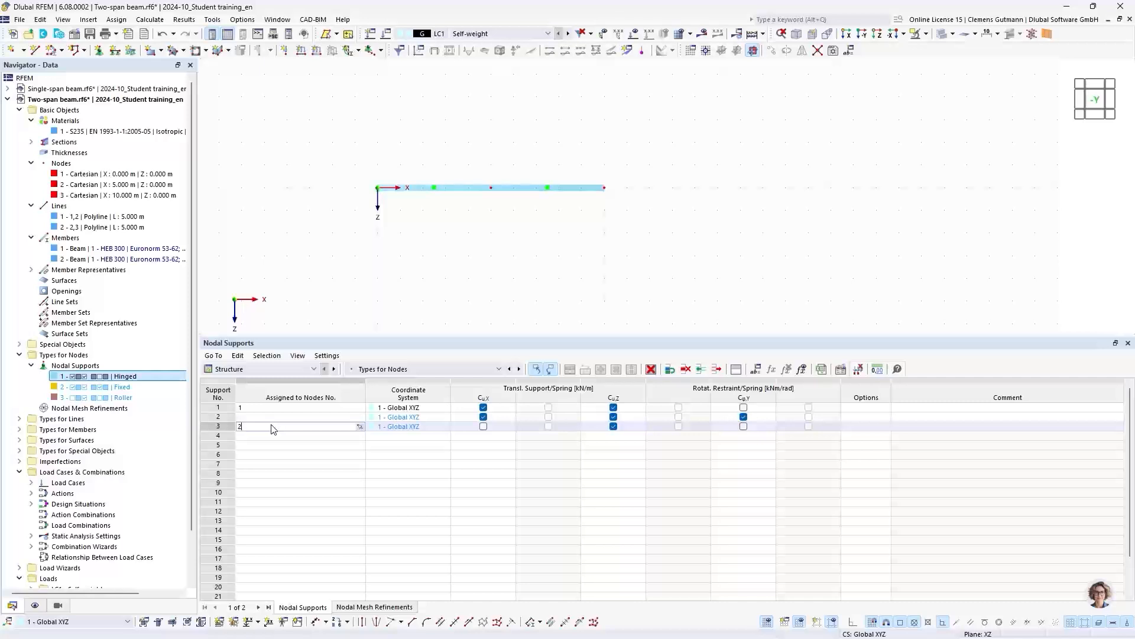
{"action": "type", "text": "2,3"}
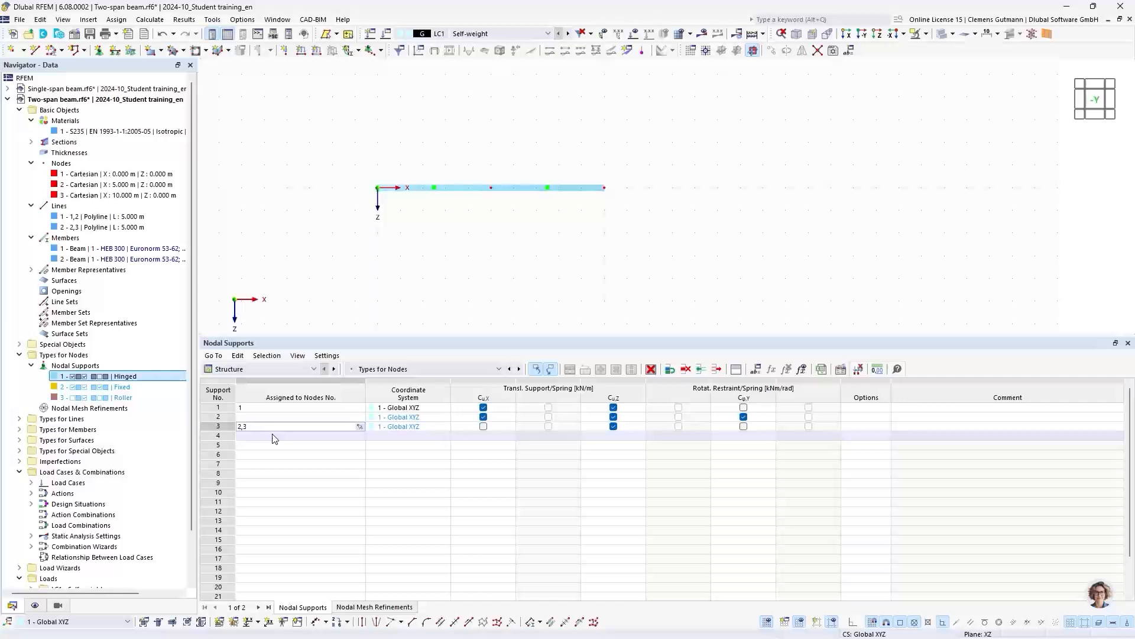
{"action": "left_click", "coordinate": [273, 438]}
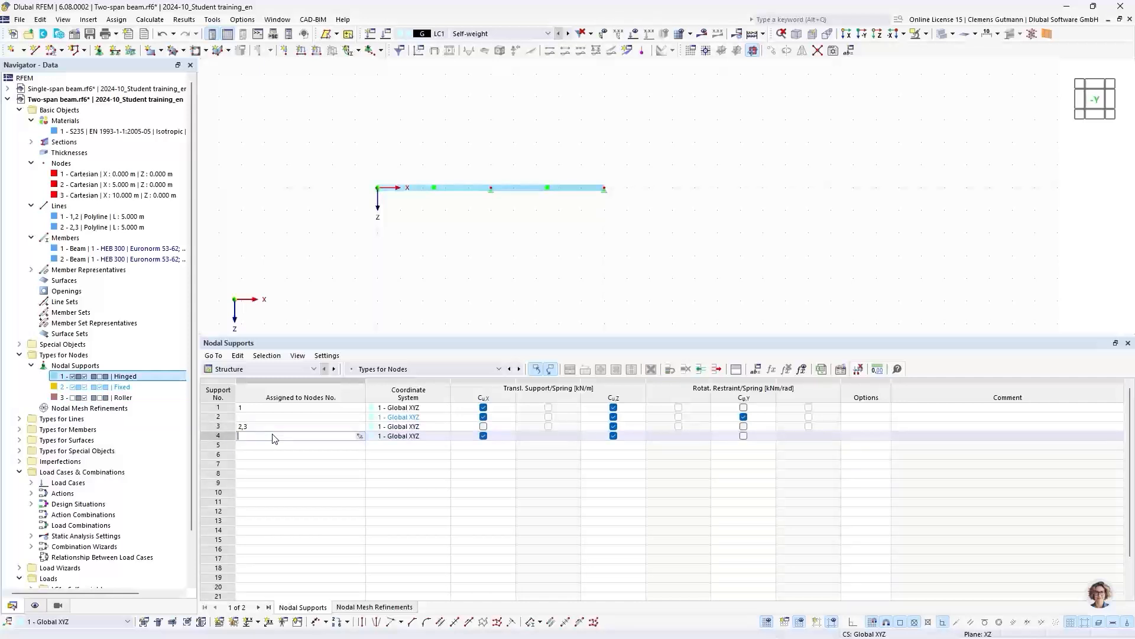
- Enlarge the displayed nodal support symbols in the model view
{"action": "scroll", "coordinate": [520, 188], "scroll_direction": "up", "scroll_amount": 3}
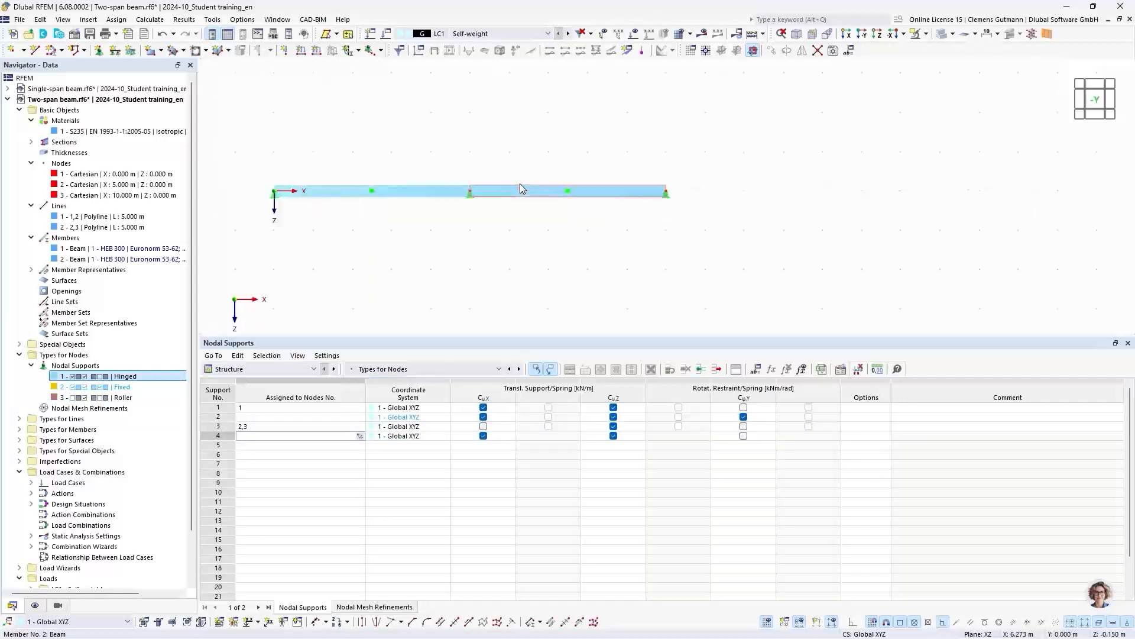
{"action": "scroll", "coordinate": [497, 260], "scroll_direction": "up", "scroll_amount": 2}
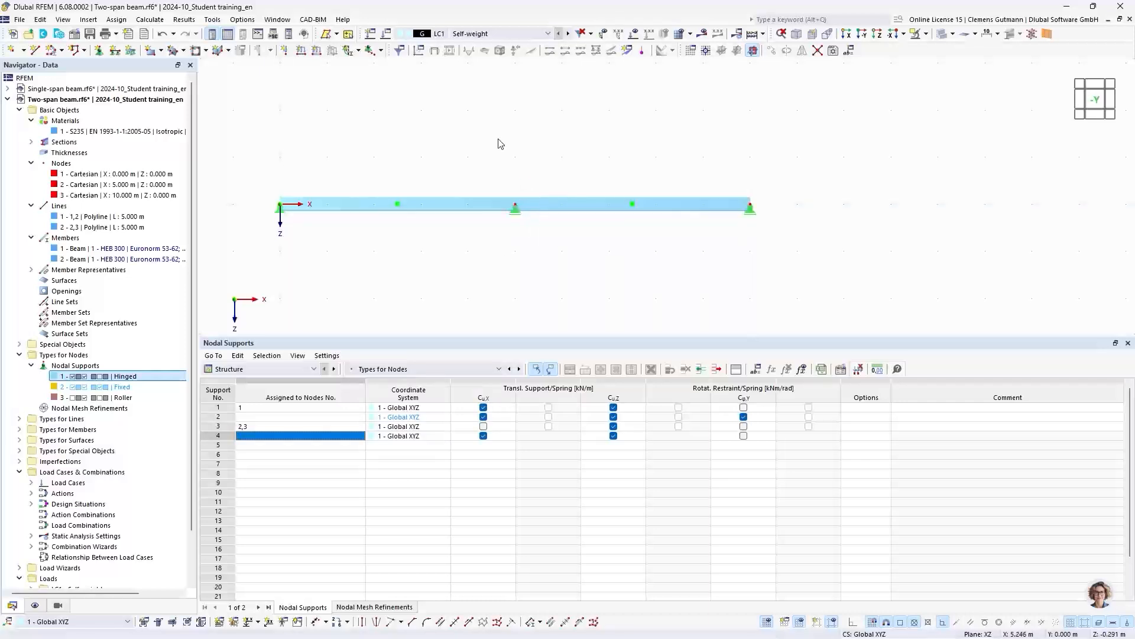
{"action": "right_click", "coordinate": [515, 218]}
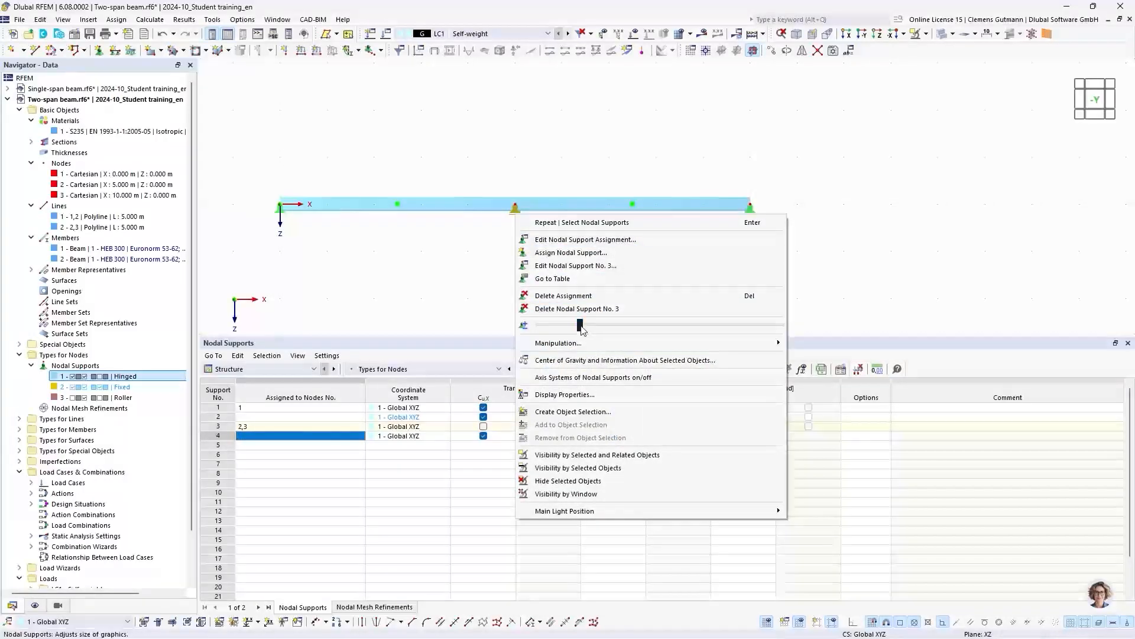
{"action": "left_click_drag", "start_coordinate": [580, 325], "coordinate": [645, 329]}
{"action": "left_click", "coordinate": [489, 274]}
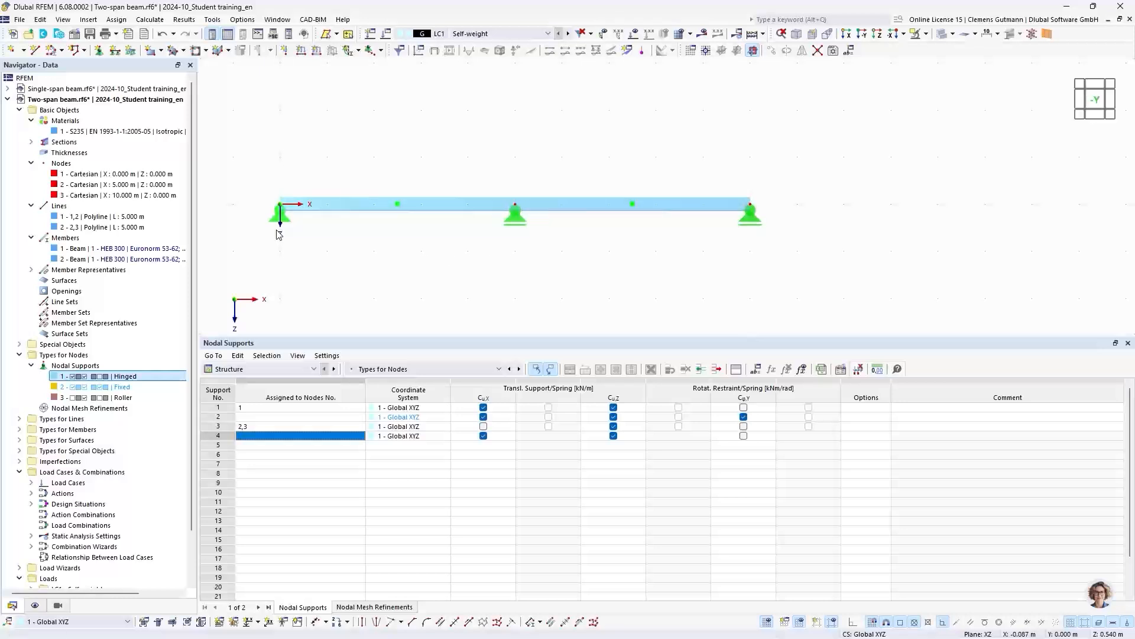
- Open the active load case's settings and examine the base standard and combination wizard options
{"action": "scroll", "coordinate": [67, 390], "scroll_direction": "down", "scroll_amount": 2}
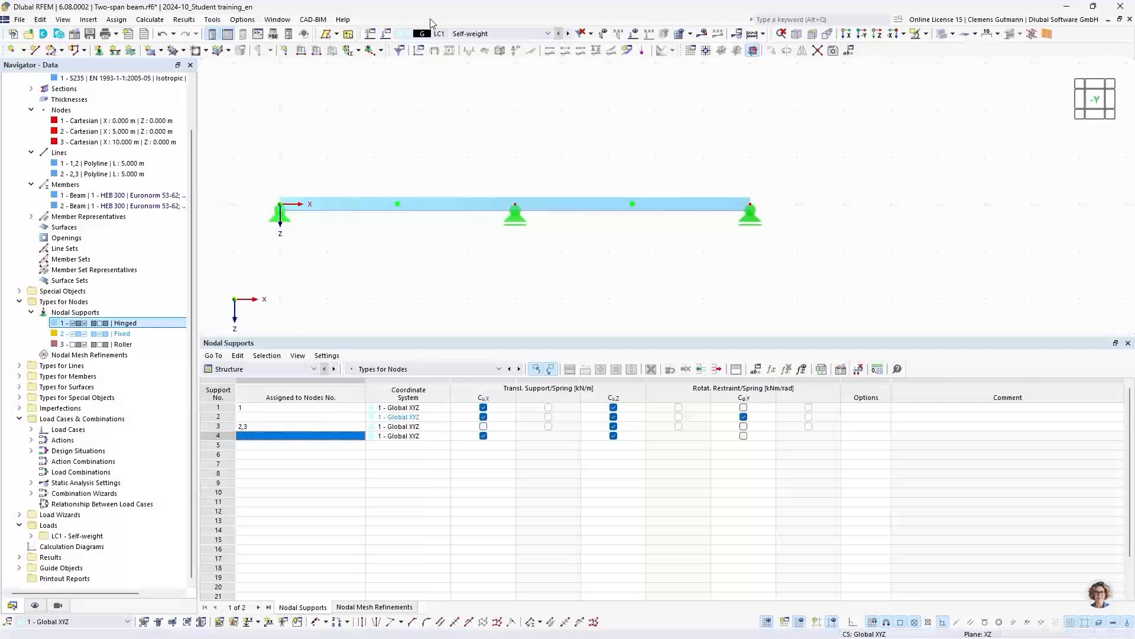
{"action": "left_click", "coordinate": [386, 36]}
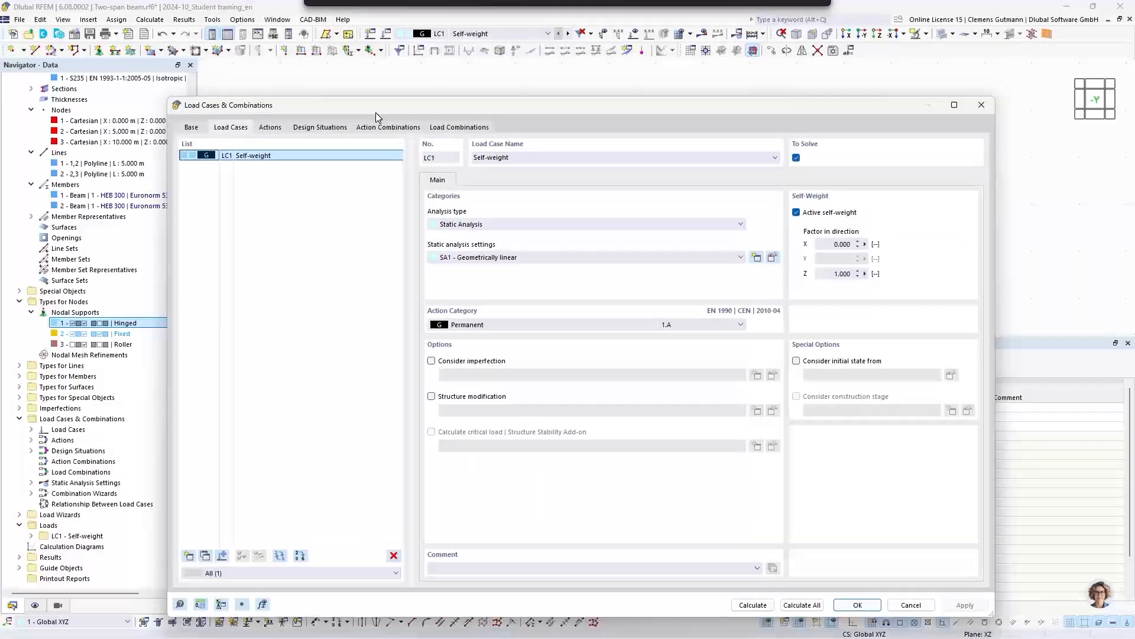
{"action": "left_click_drag", "start_coordinate": [375, 113], "coordinate": [361, 90]}
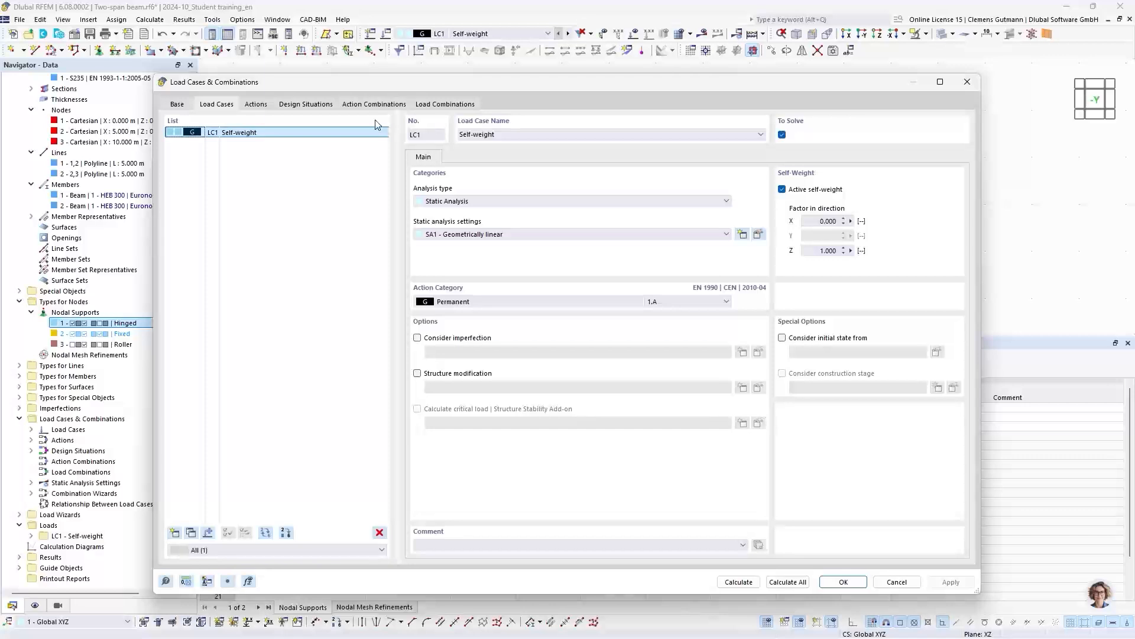
{"action": "left_click", "coordinate": [177, 104]}
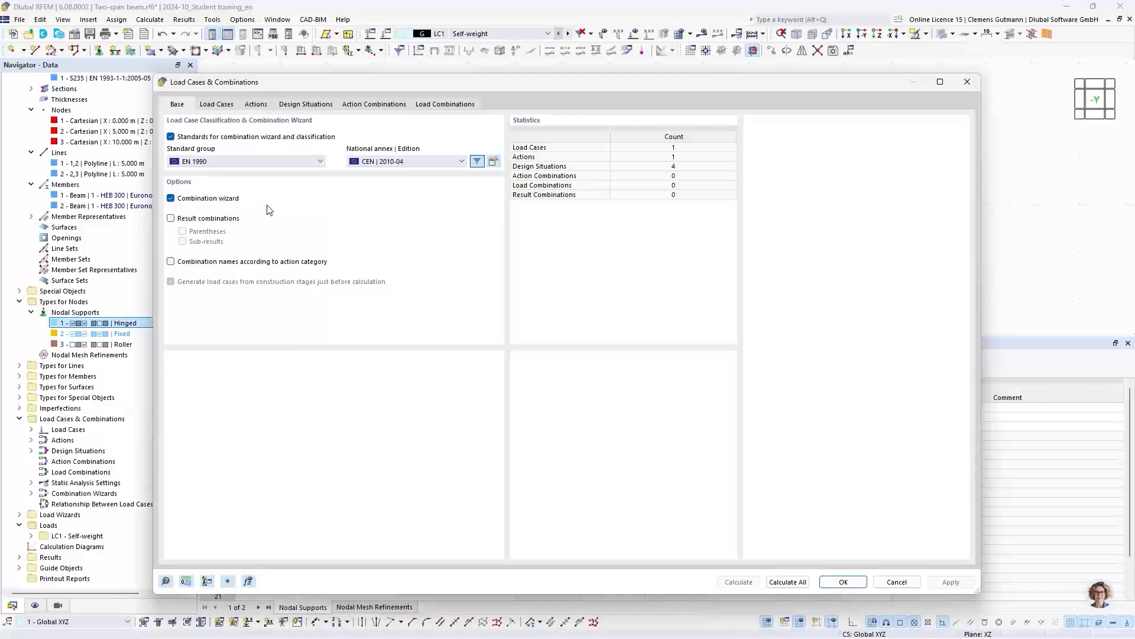
- Create load case LC2 named Imposed load left with action category Imposed loads - category A: domestic, residential areas
{"action": "left_click", "coordinate": [223, 107]}
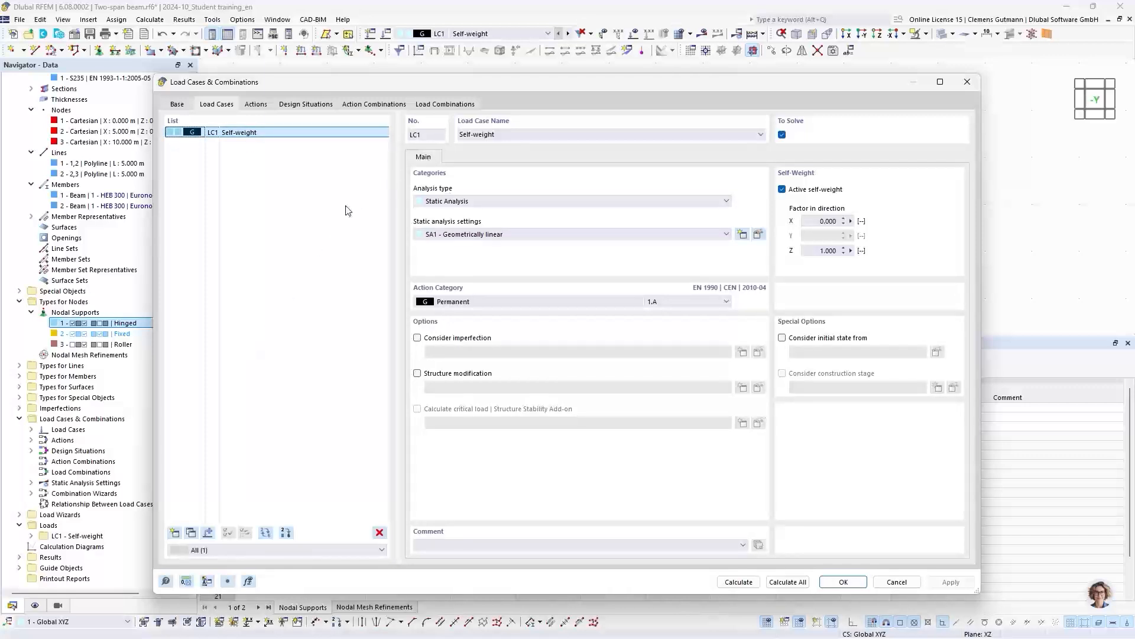
{"action": "left_click", "coordinate": [175, 533]}
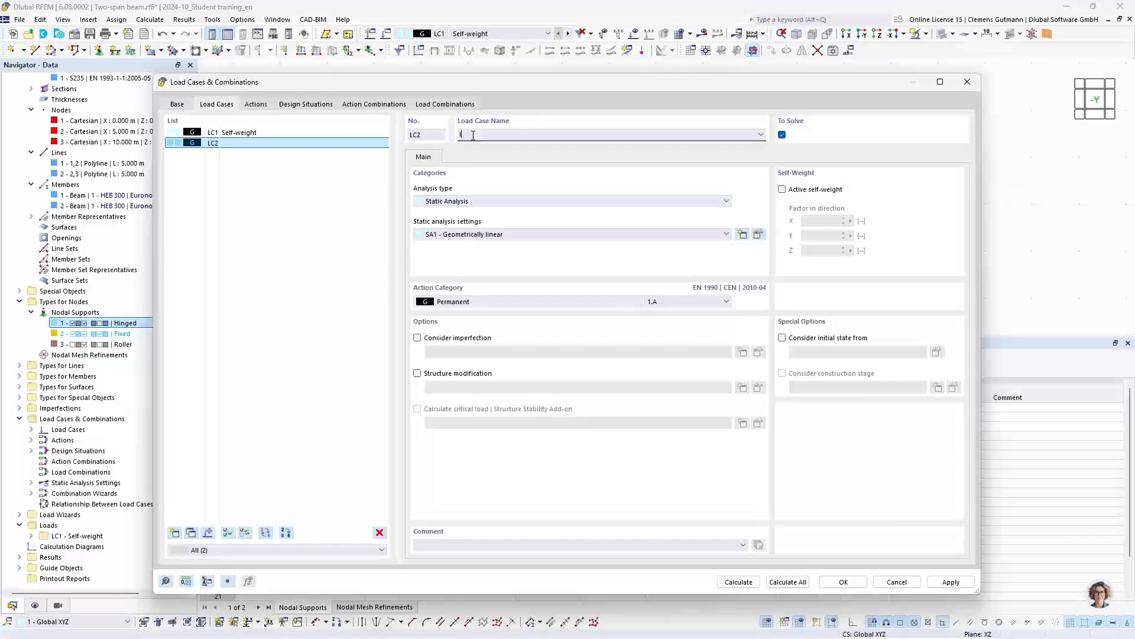
{"action": "type", "text": "Imposed load left"}
{"action": "key", "text": "Return"}
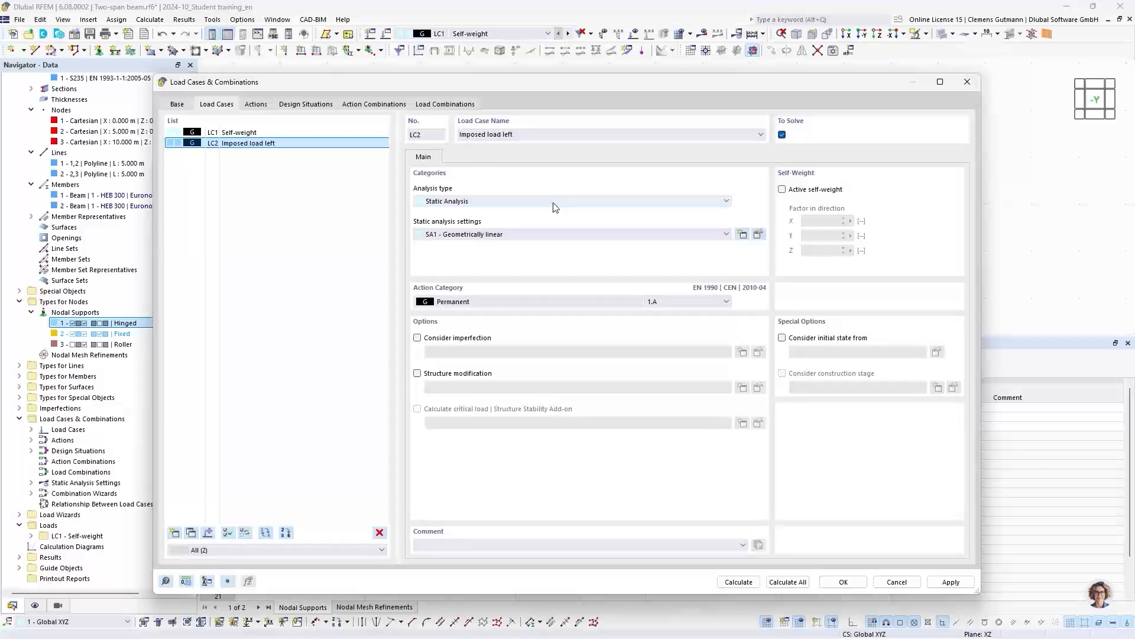
{"action": "left_click", "coordinate": [464, 303]}
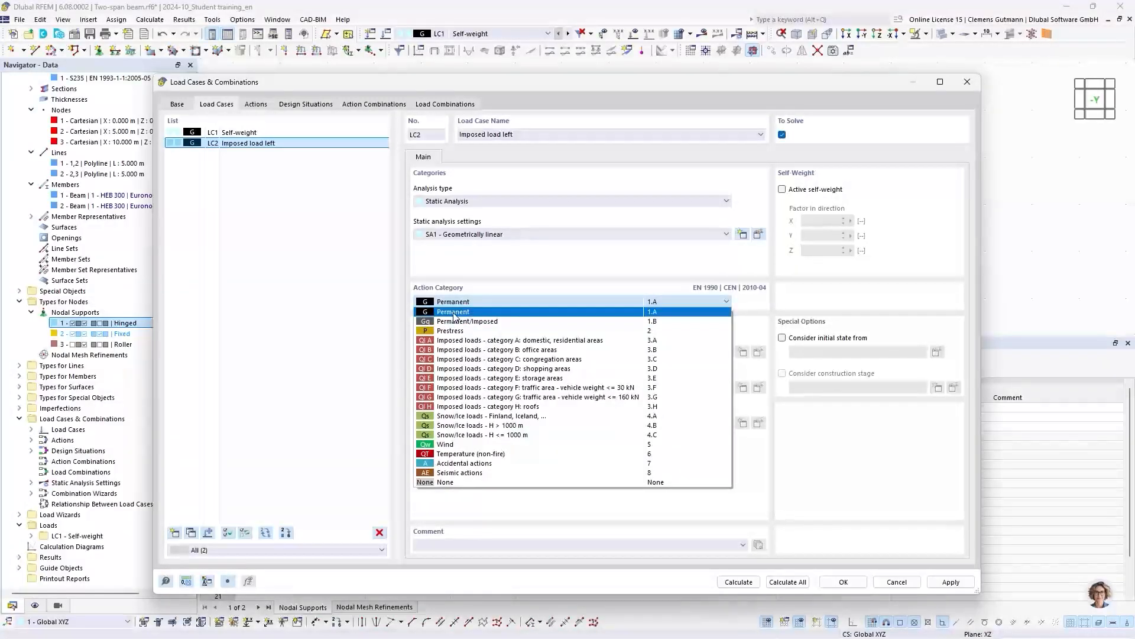
{"action": "left_click", "coordinate": [465, 346]}
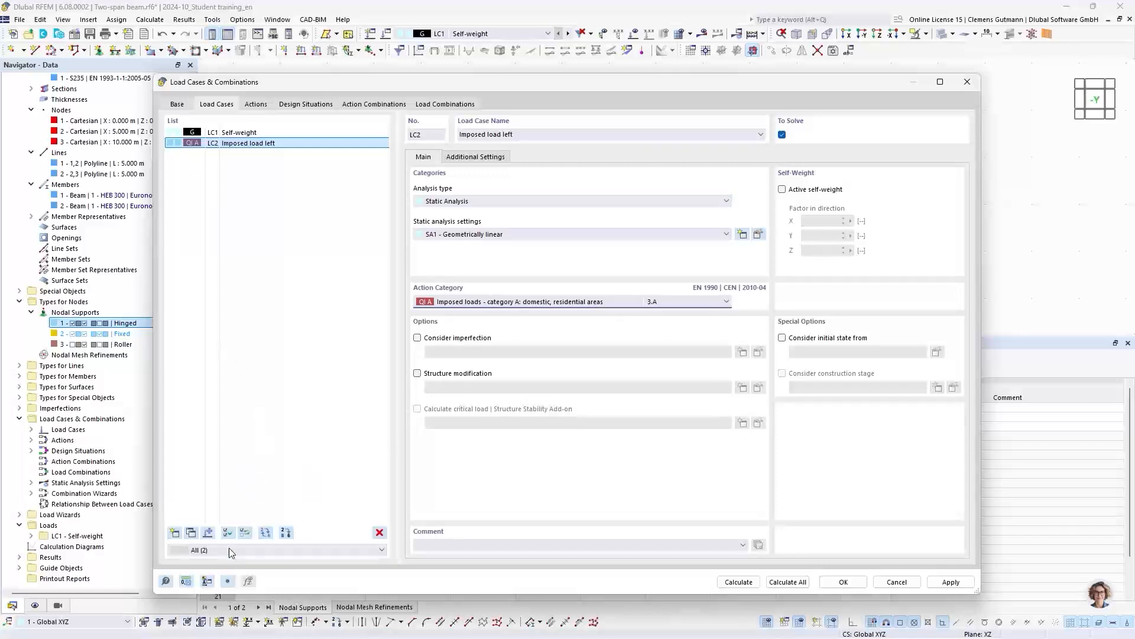
- Copy load case LC2 and name the copy Imposed load right
{"action": "left_click", "coordinate": [191, 533]}
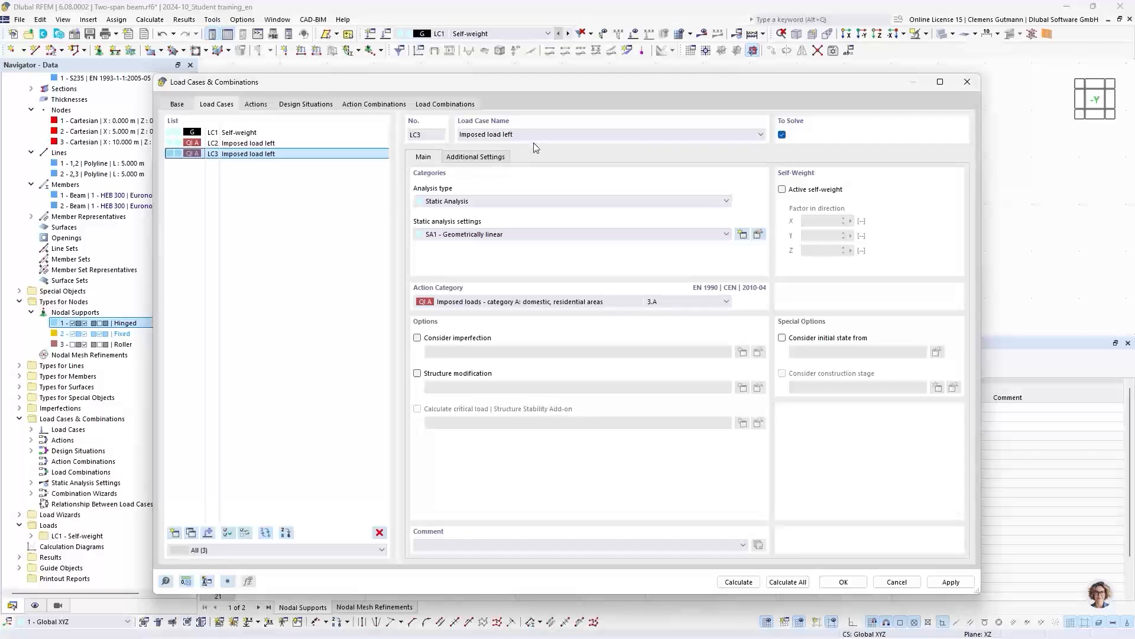
{"action": "double_click", "coordinate": [510, 135]}
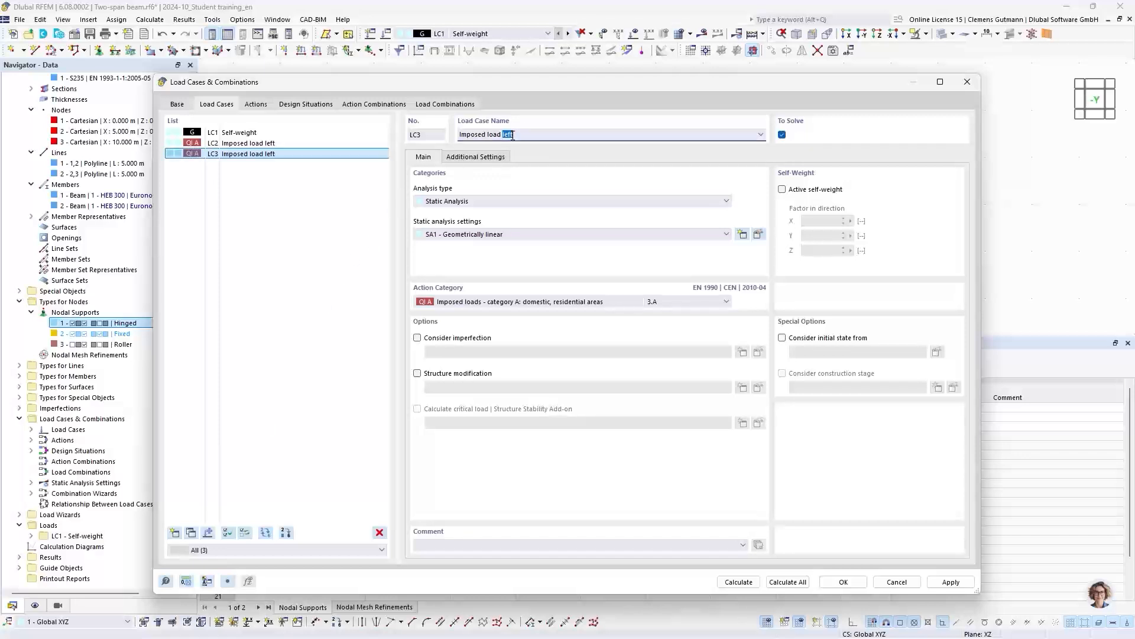
{"action": "type", "text": "right"}
{"action": "key", "text": "Return"}
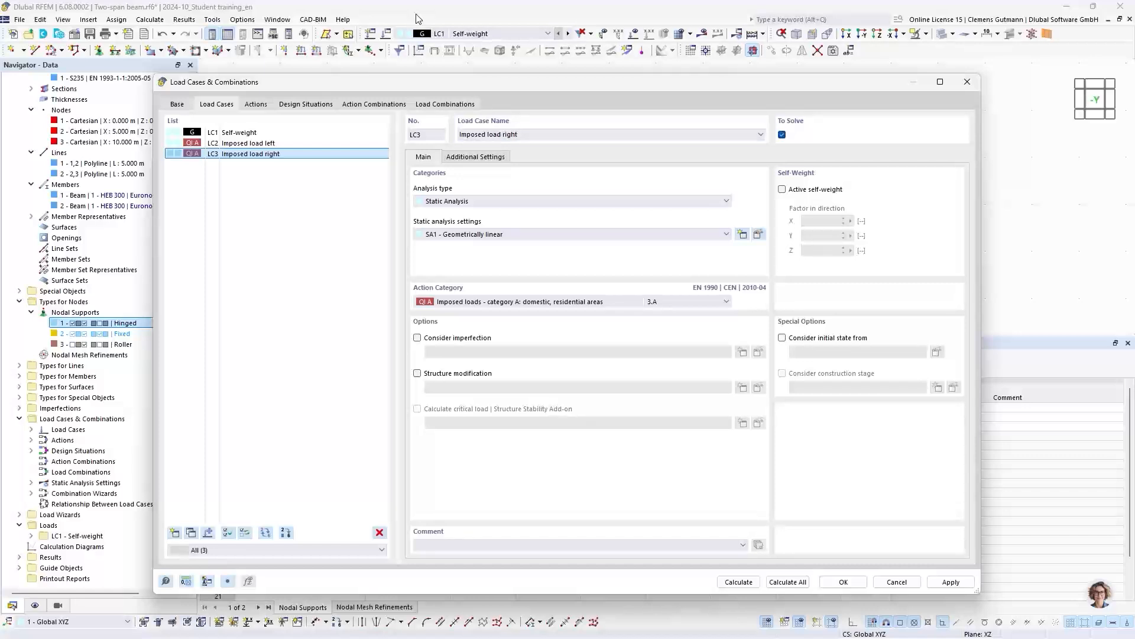
- Review the action categories and assigned load cases of the Permanent and imposed loads actions
{"action": "left_click", "coordinate": [255, 105]}
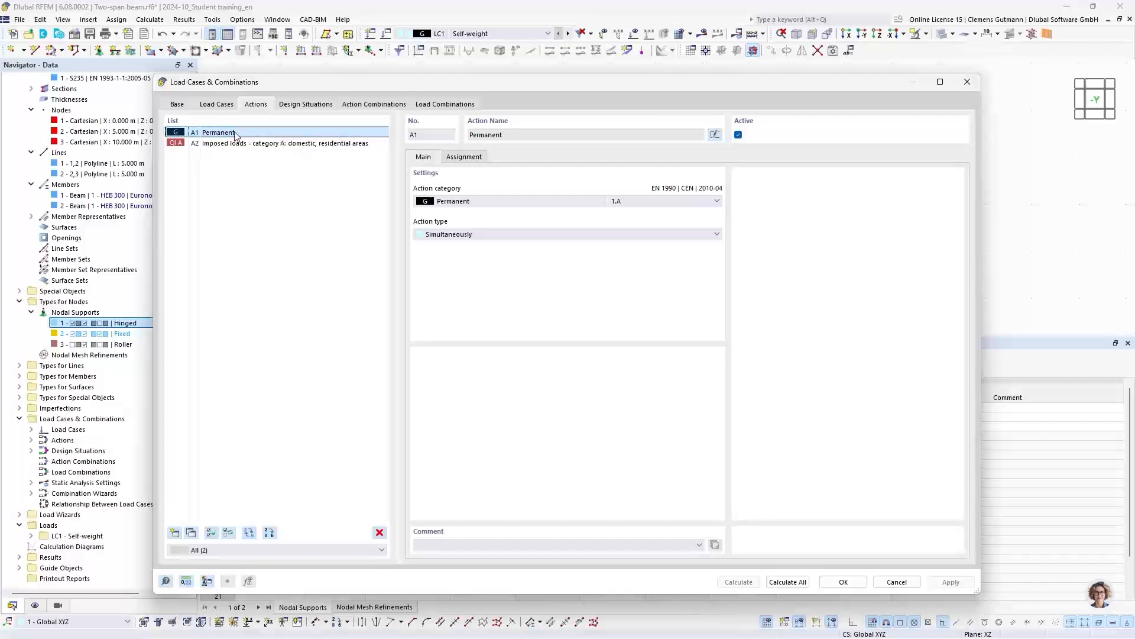
{"action": "left_click", "coordinate": [463, 158]}
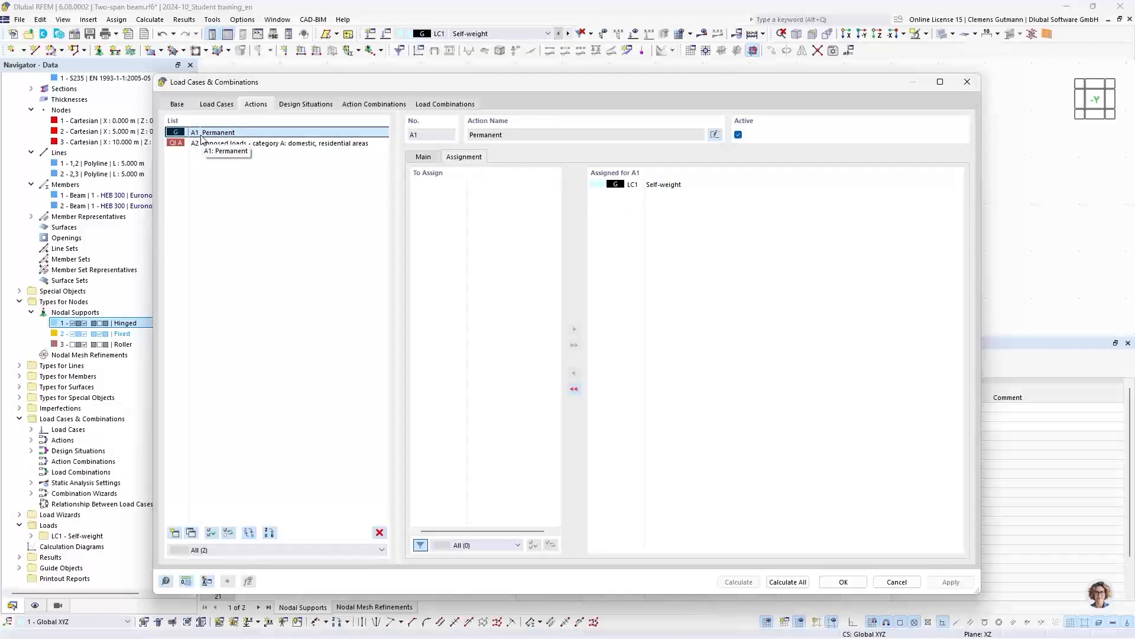
{"action": "left_click", "coordinate": [218, 145]}
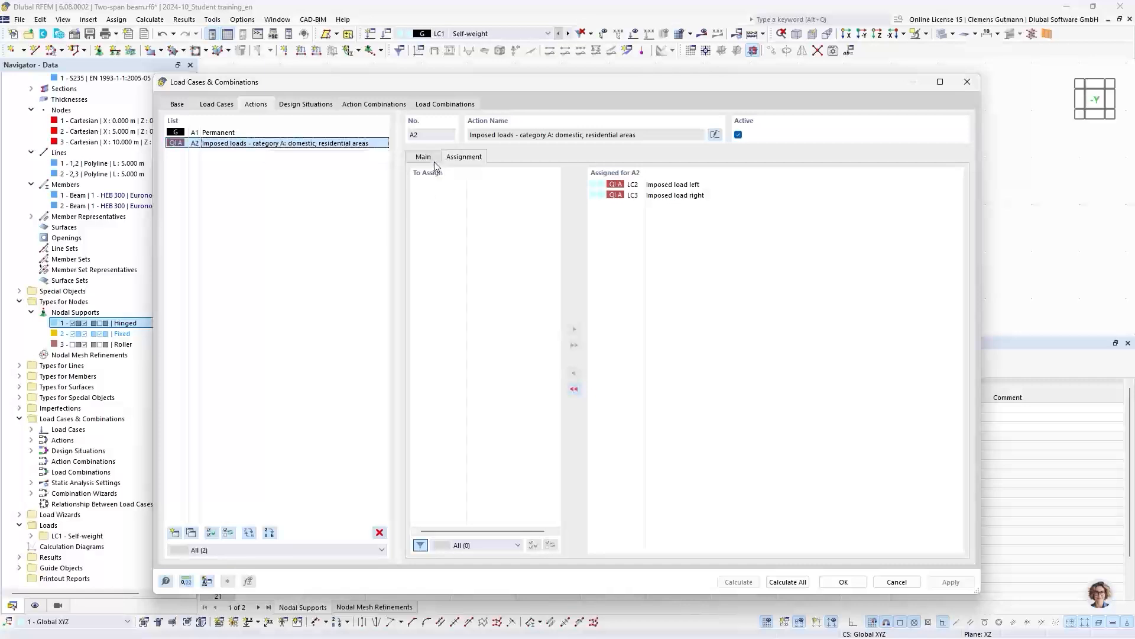
{"action": "left_click", "coordinate": [429, 162]}
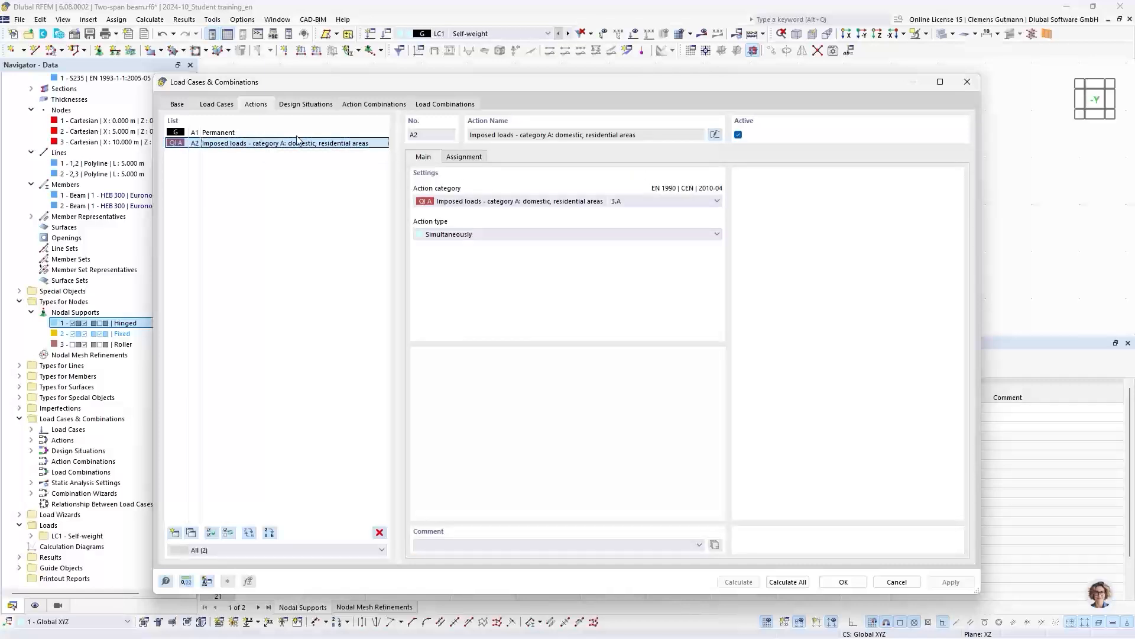
{"action": "left_click", "coordinate": [236, 134]}
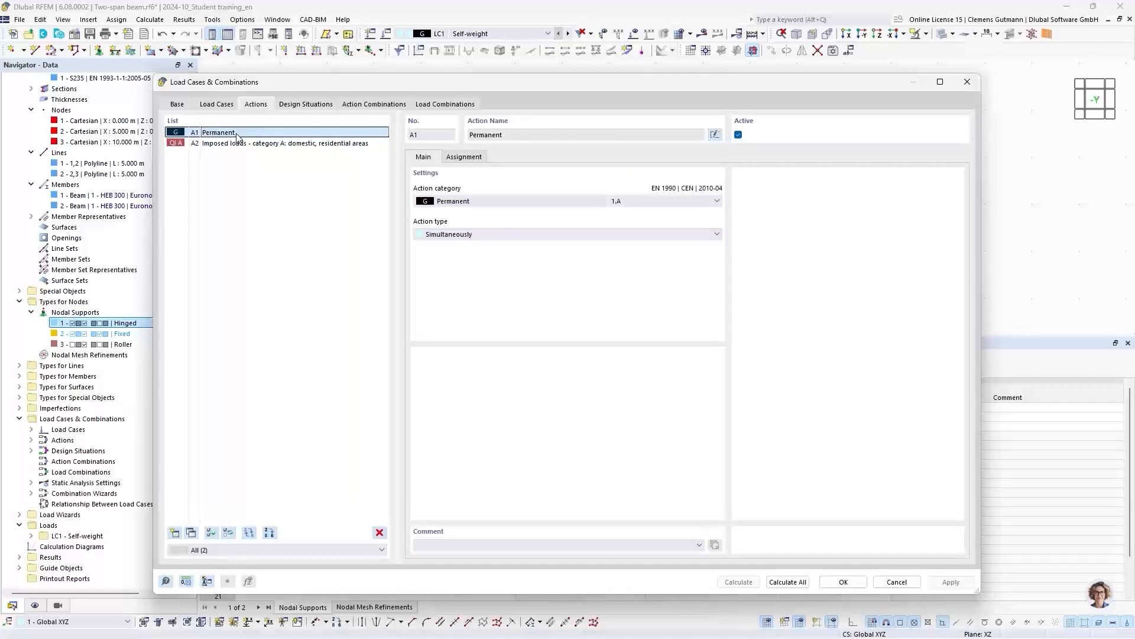
- Examine the available action types for the Permanent action, keeping Simultaneously selected
{"action": "left_click", "coordinate": [454, 235]}
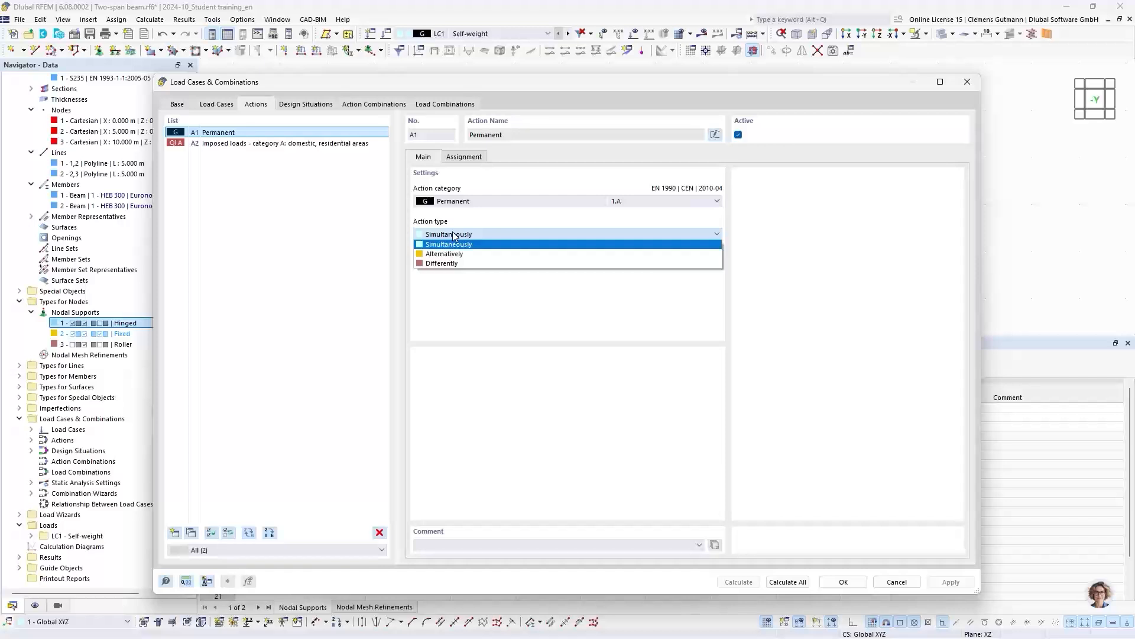
{"action": "left_click", "coordinate": [454, 236]}
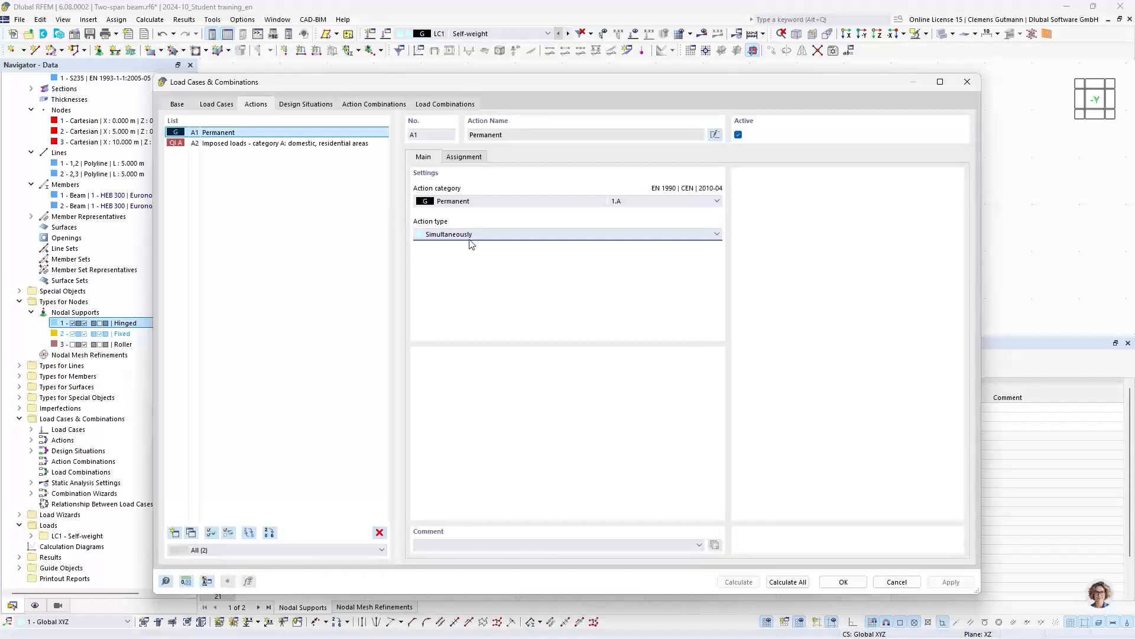
{"action": "left_click", "coordinate": [465, 236]}
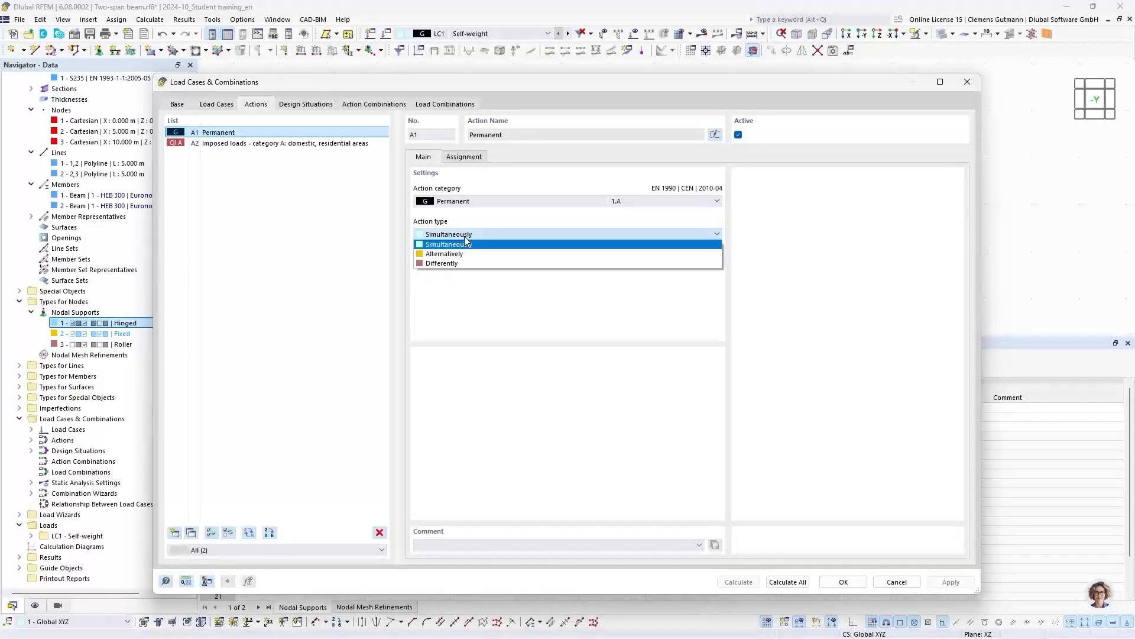
{"action": "left_click", "coordinate": [465, 240]}
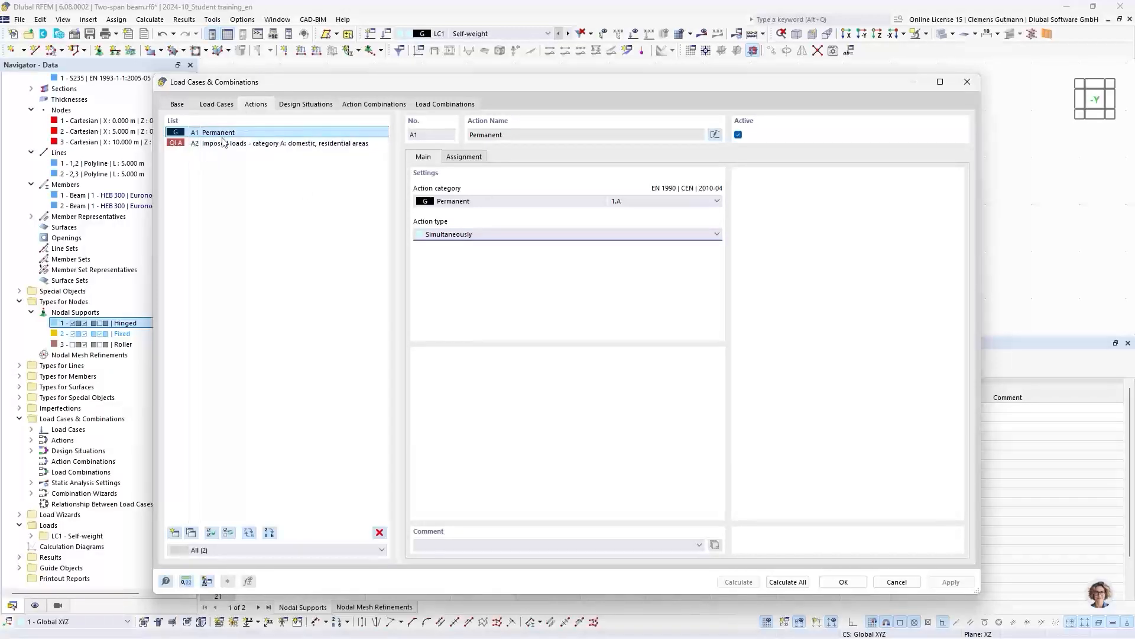
- Compare the load cases assigned to both actions and examine the action type options of imposed loads action A2
{"action": "left_click", "coordinate": [465, 158]}
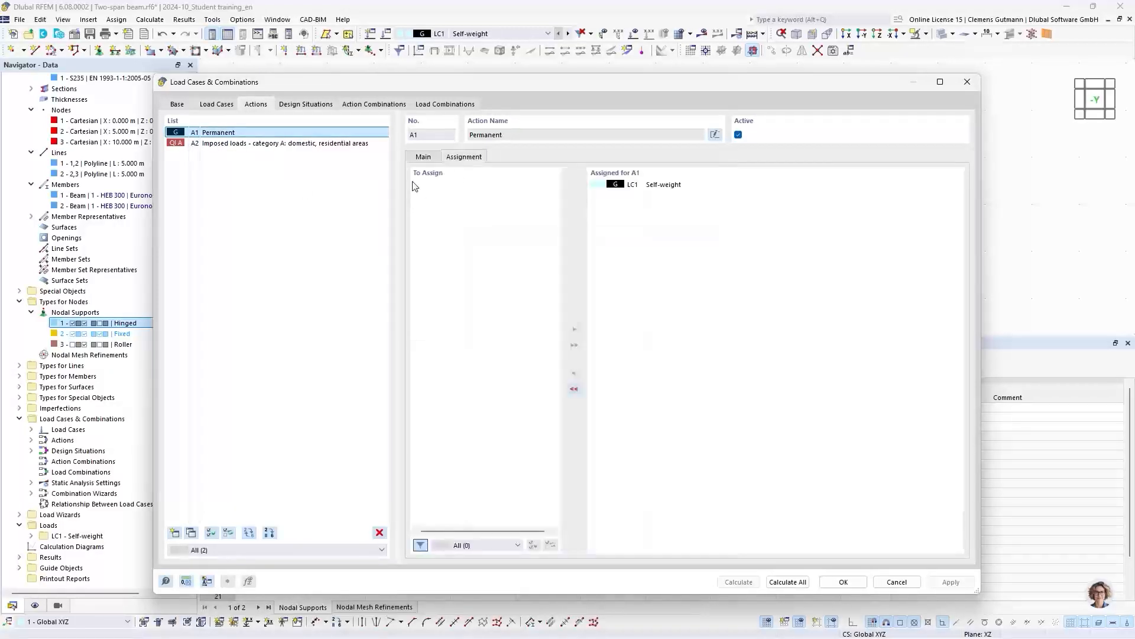
{"action": "left_click", "coordinate": [231, 143]}
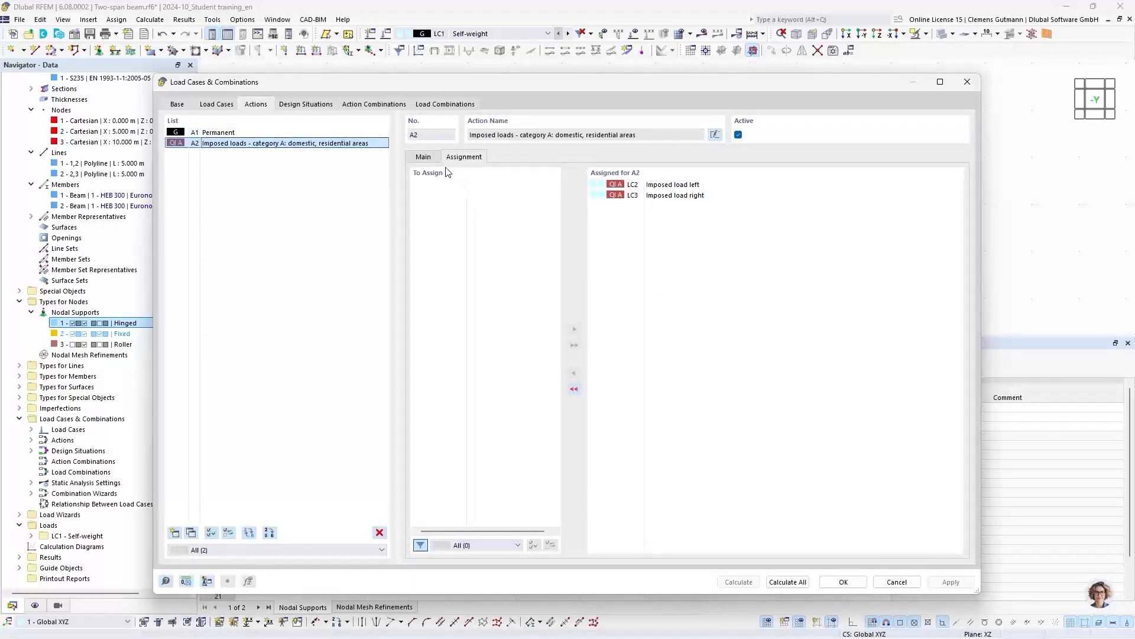
{"action": "left_click", "coordinate": [430, 157]}
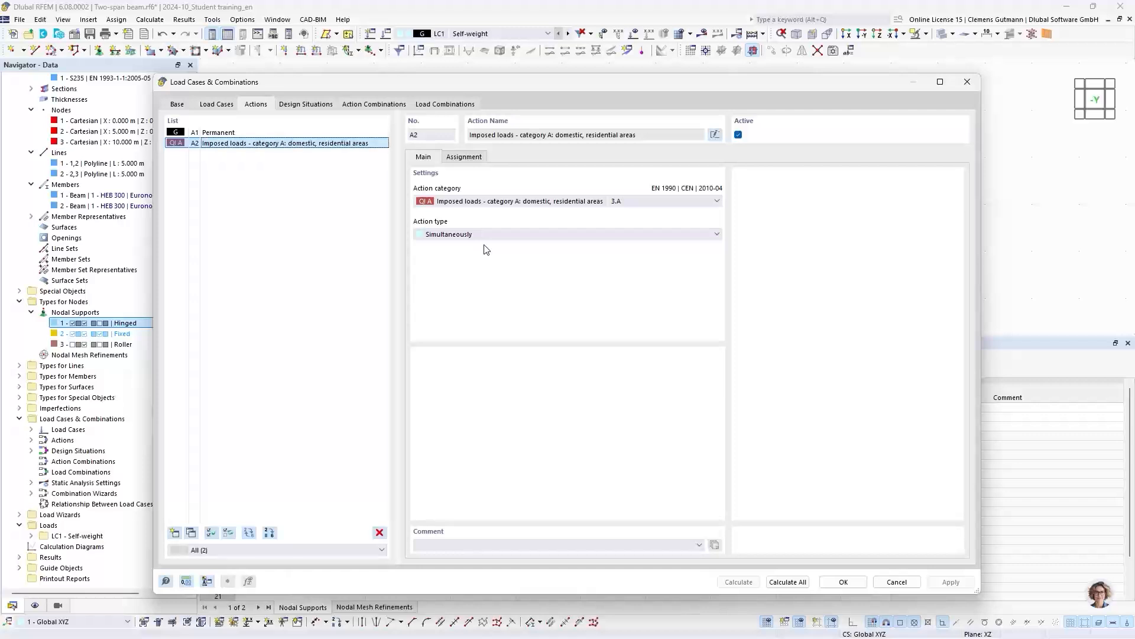
{"action": "left_click", "coordinate": [495, 234]}
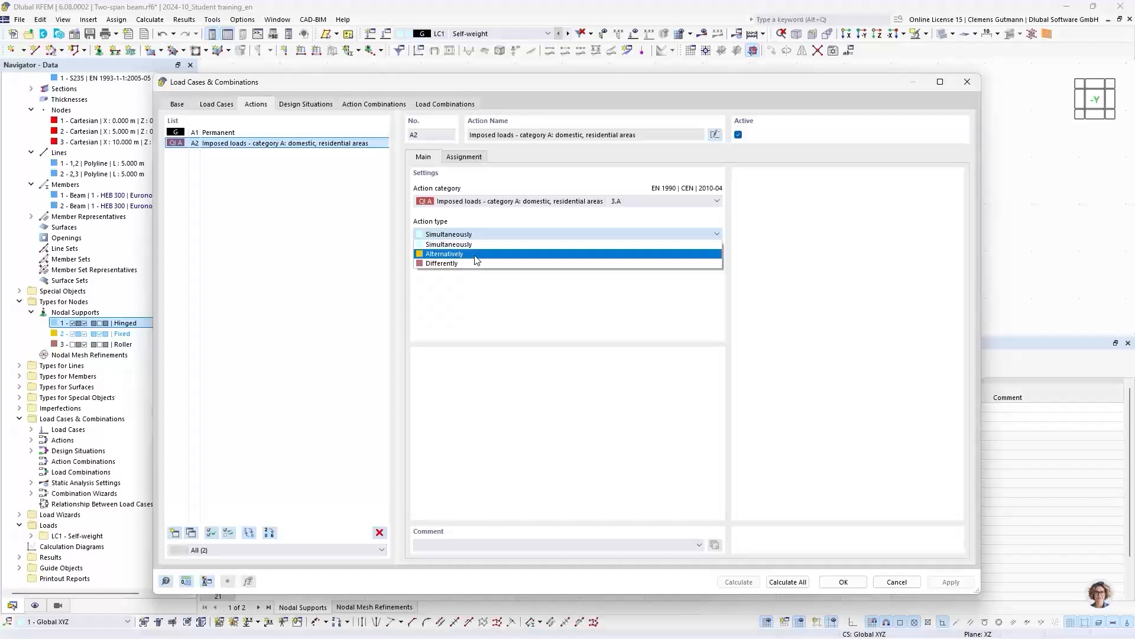
{"action": "left_click", "coordinate": [488, 244]}
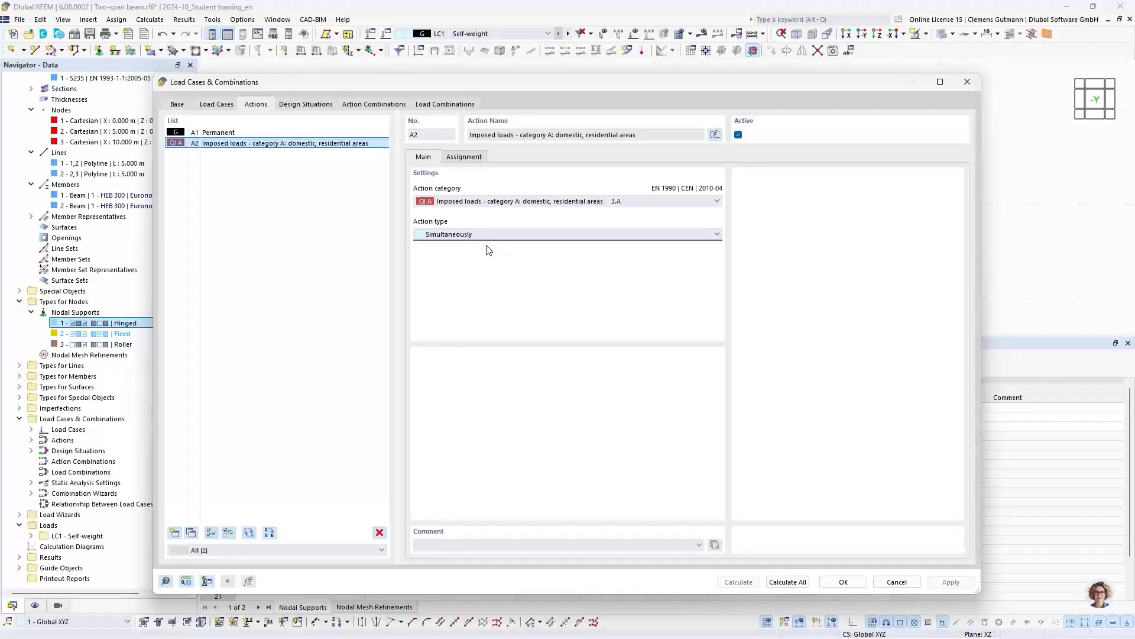
- Review the design situations and the generated action combinations, including the characteristic combination AC3
{"action": "left_click", "coordinate": [306, 105]}
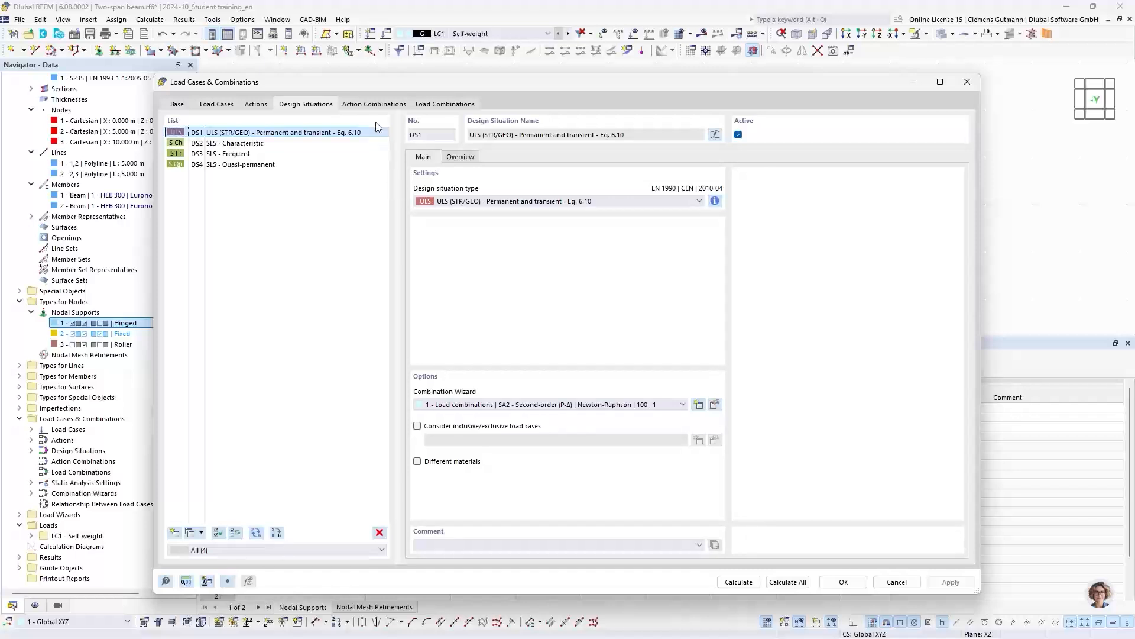
{"action": "left_click", "coordinate": [384, 109]}
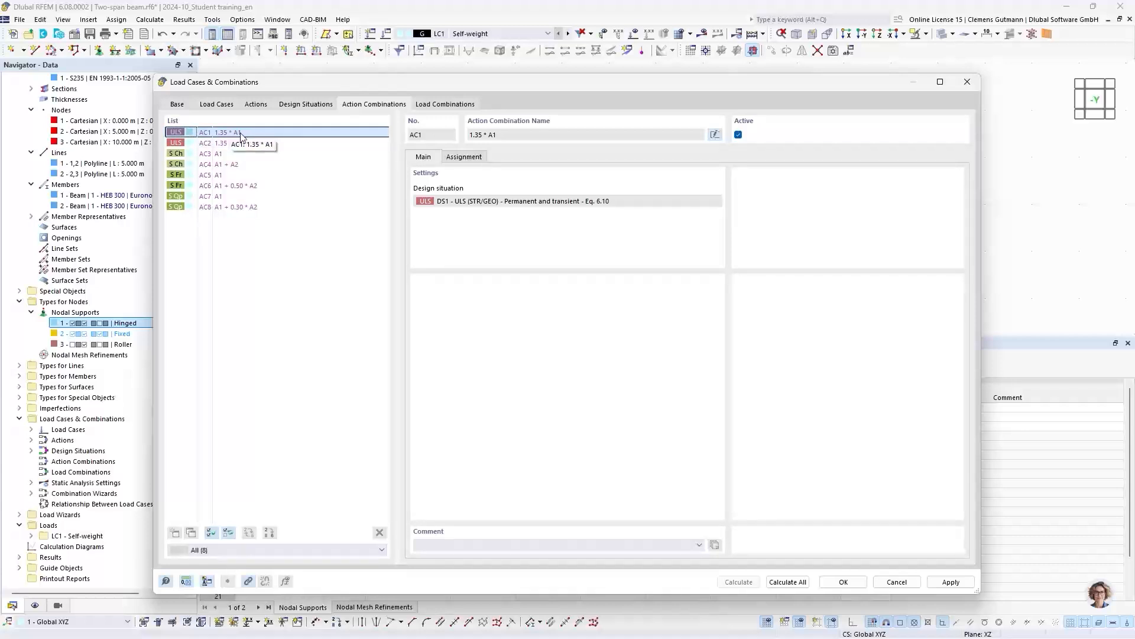
{"action": "left_click", "coordinate": [219, 155]}
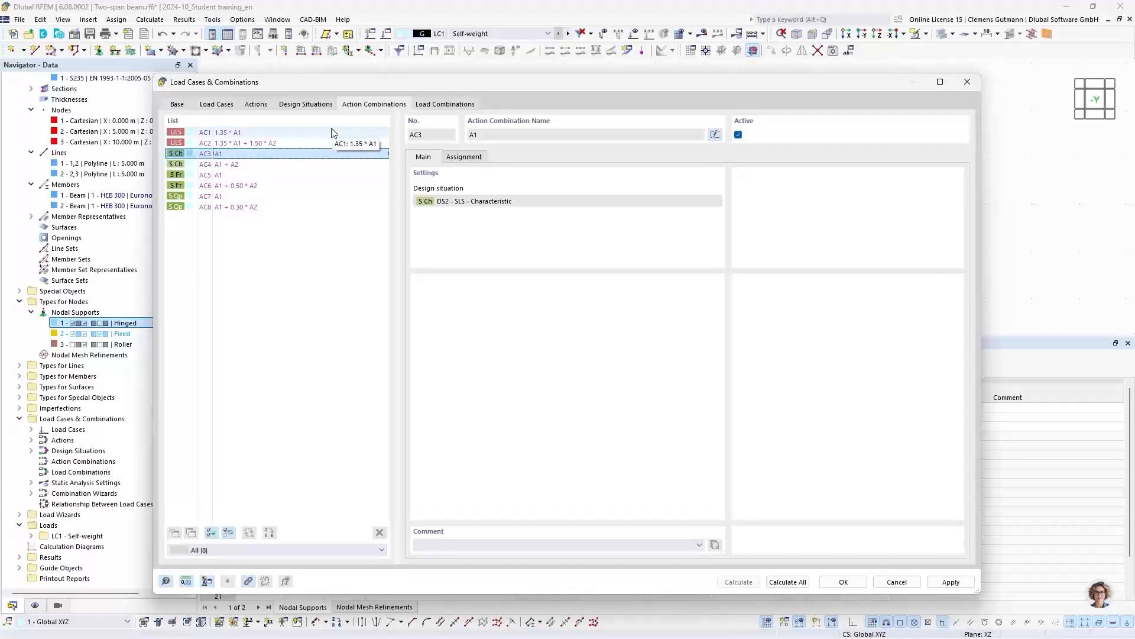
- Inspect the load cases and factors assigned to the ULS load combinations CO1 to CO4
{"action": "left_click", "coordinate": [441, 106]}
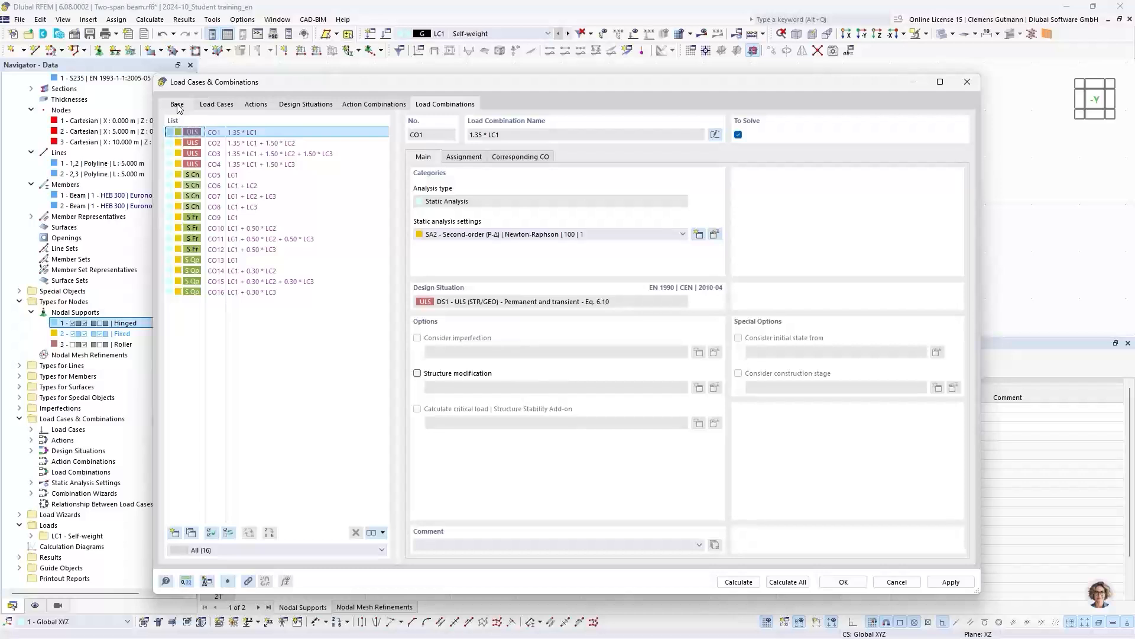
{"action": "left_click", "coordinate": [466, 157]}
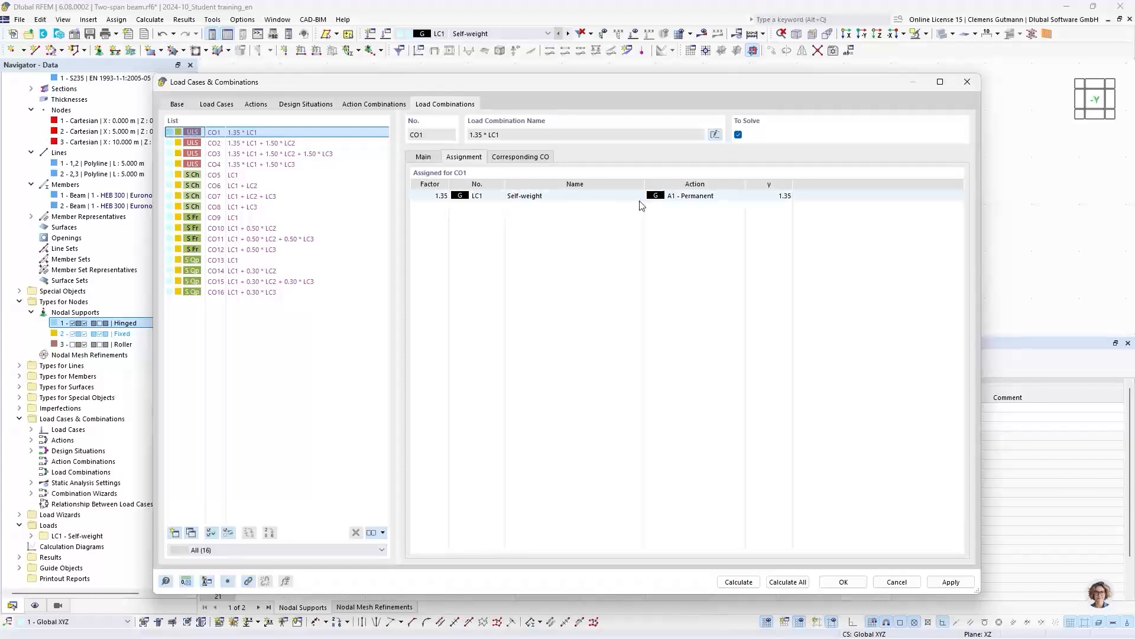
{"action": "left_click", "coordinate": [259, 147]}
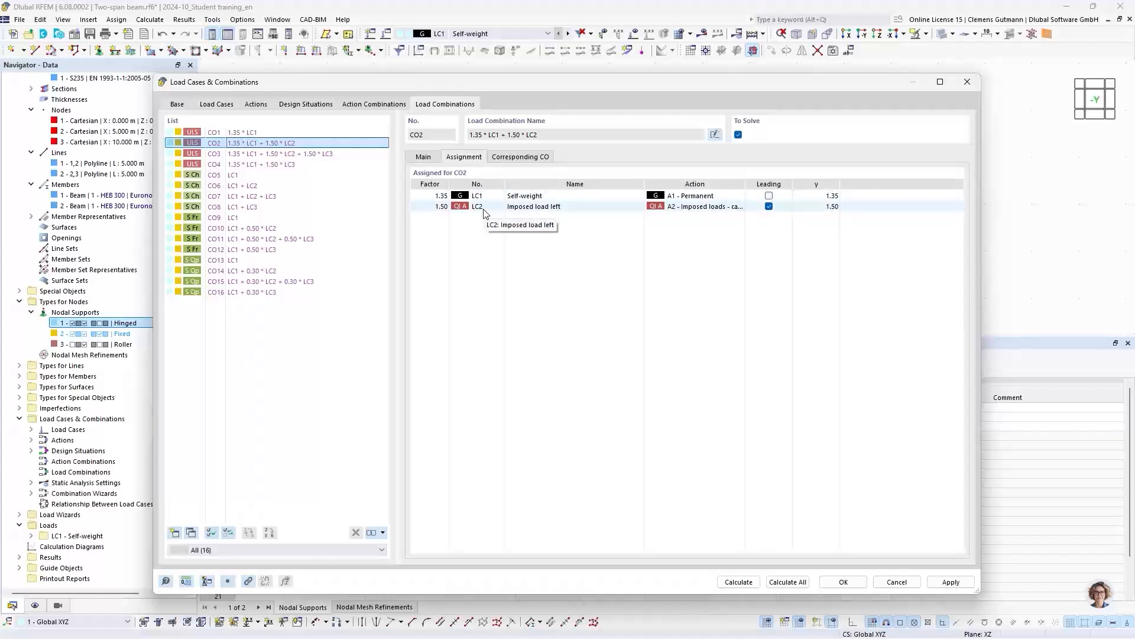
{"action": "left_click", "coordinate": [266, 156]}
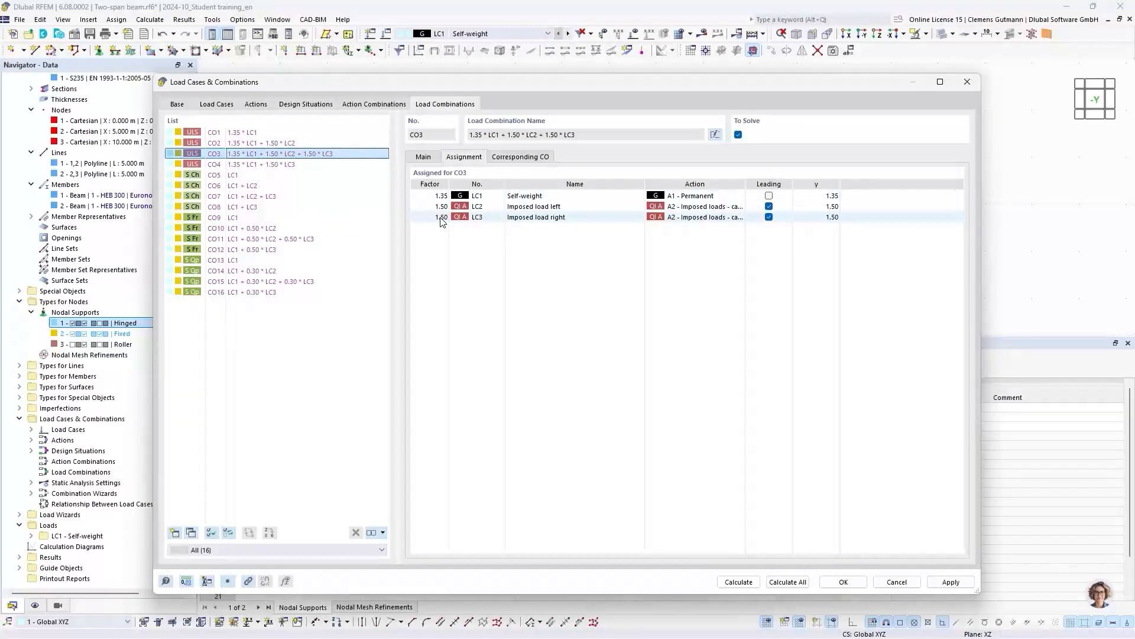
{"action": "left_click", "coordinate": [288, 165]}
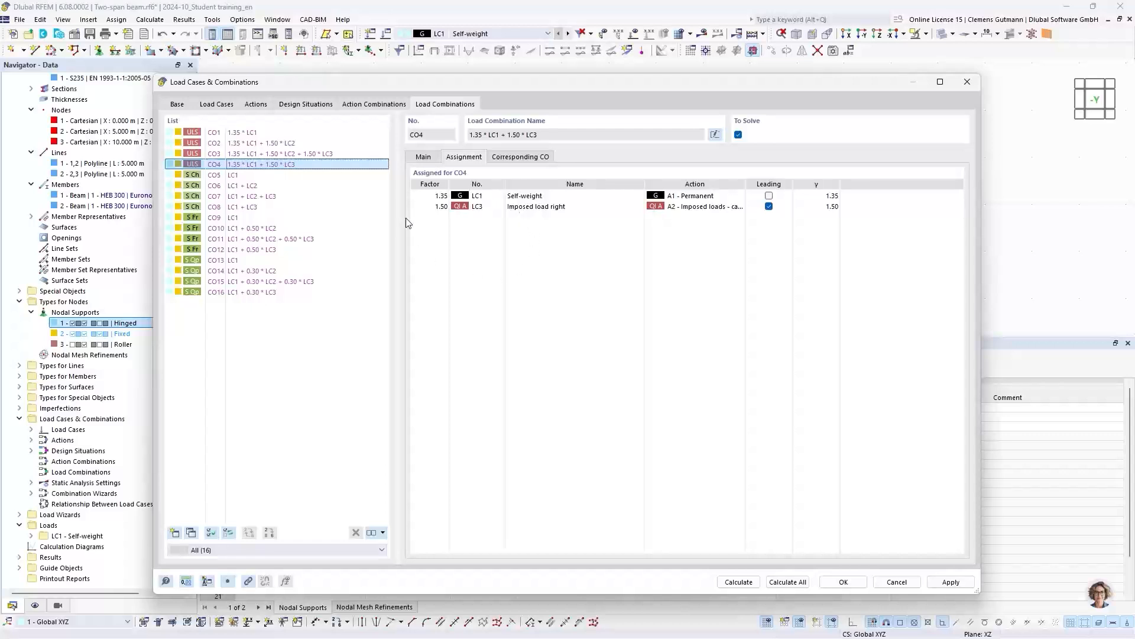
- Try the action type Alternatively for imposed loads action A2 and inspect the regenerated load combinations
{"action": "left_click", "coordinate": [259, 106]}
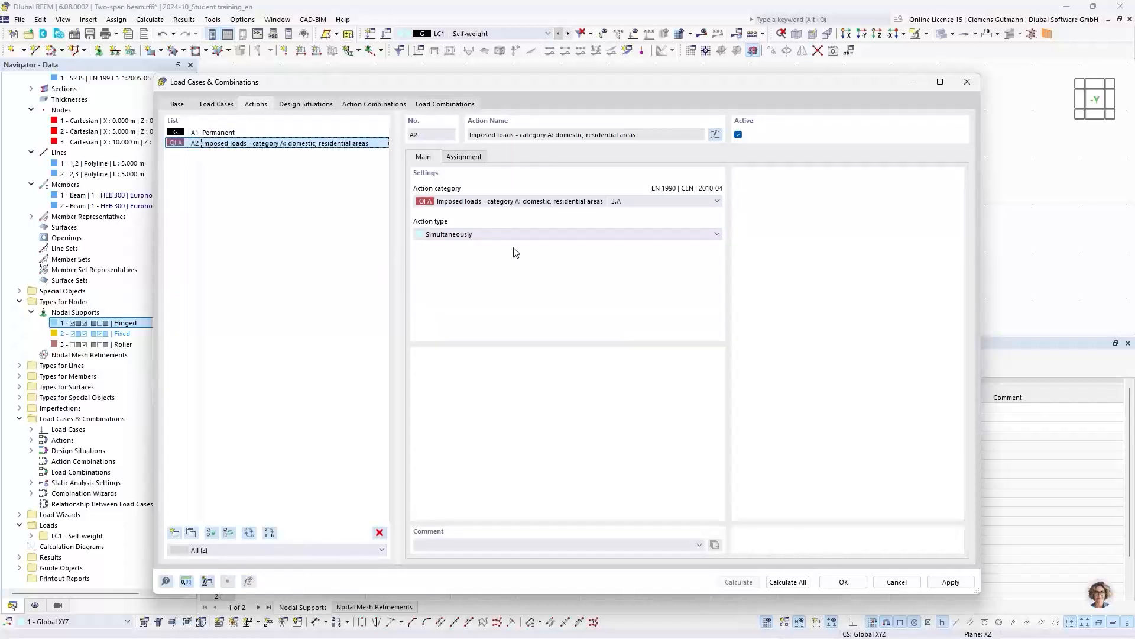
{"action": "left_click", "coordinate": [453, 238]}
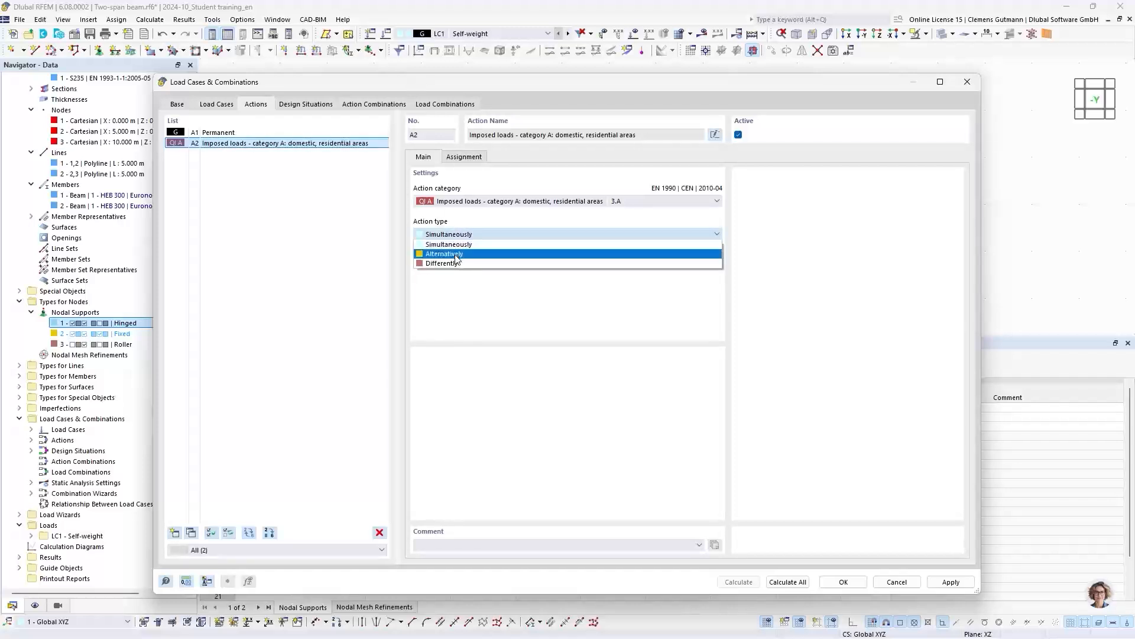
{"action": "left_click", "coordinate": [457, 254]}
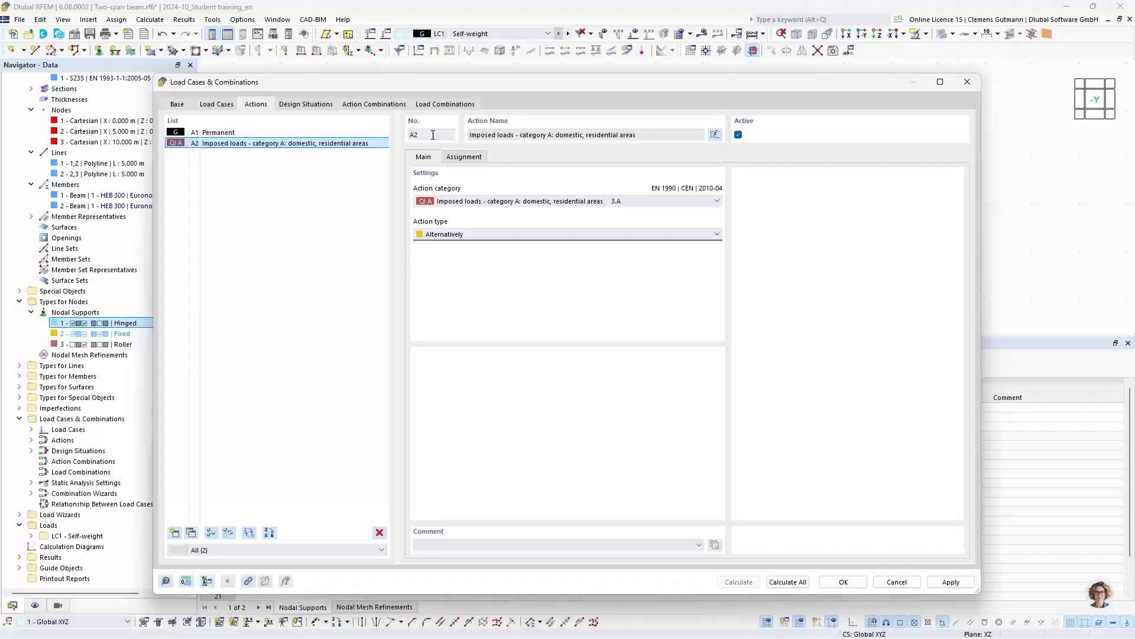
{"action": "left_click", "coordinate": [426, 104]}
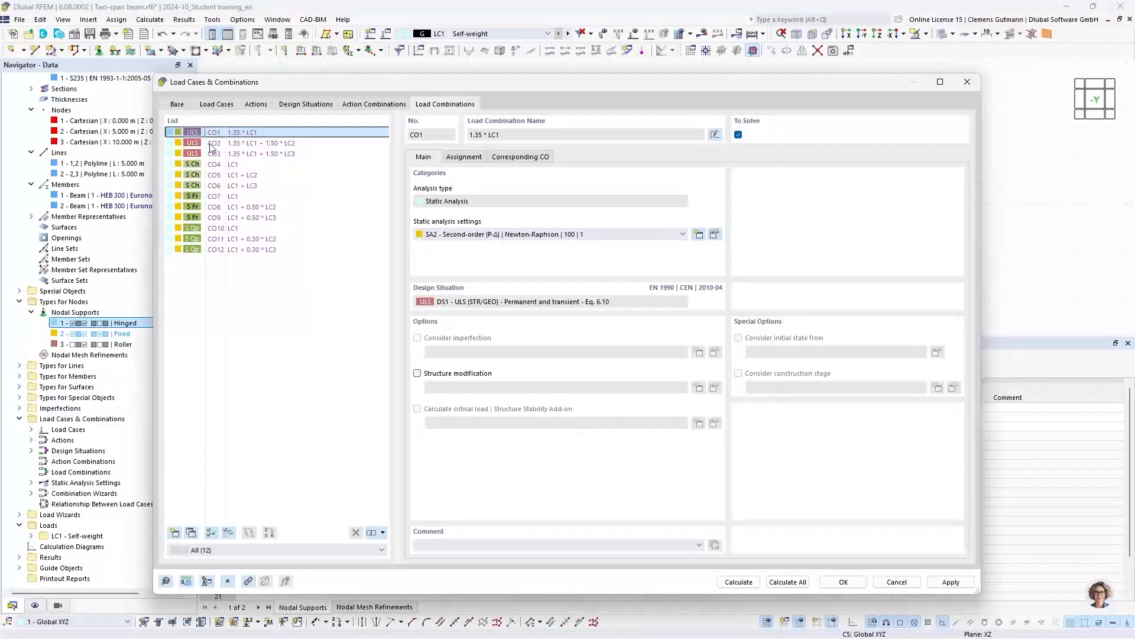
{"action": "left_click", "coordinate": [293, 143]}
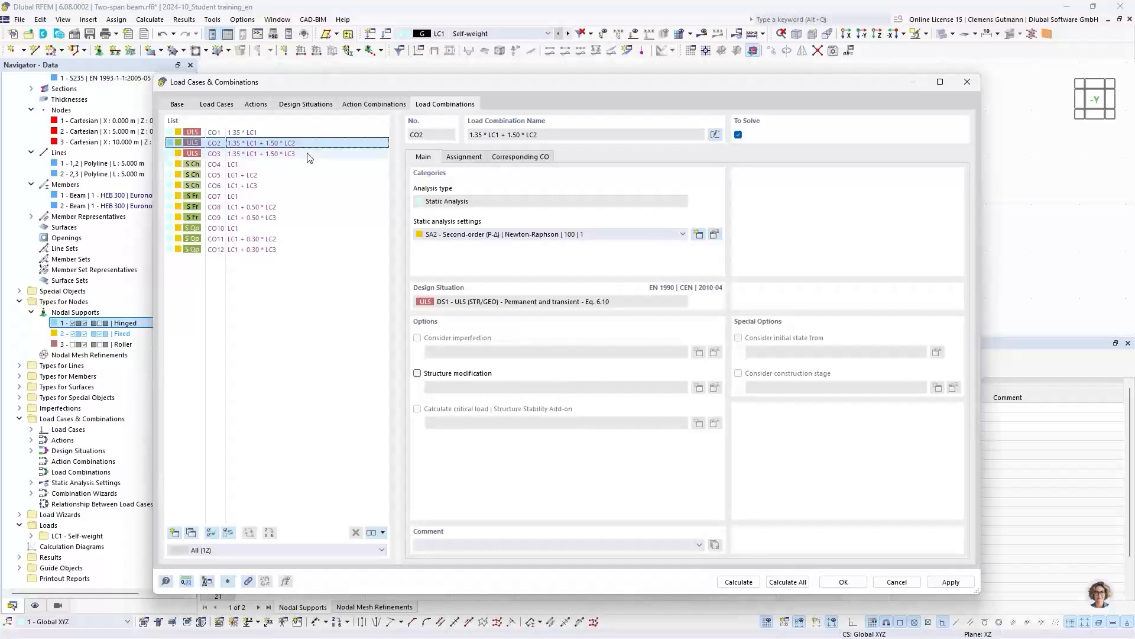
{"action": "left_click", "coordinate": [466, 157]}
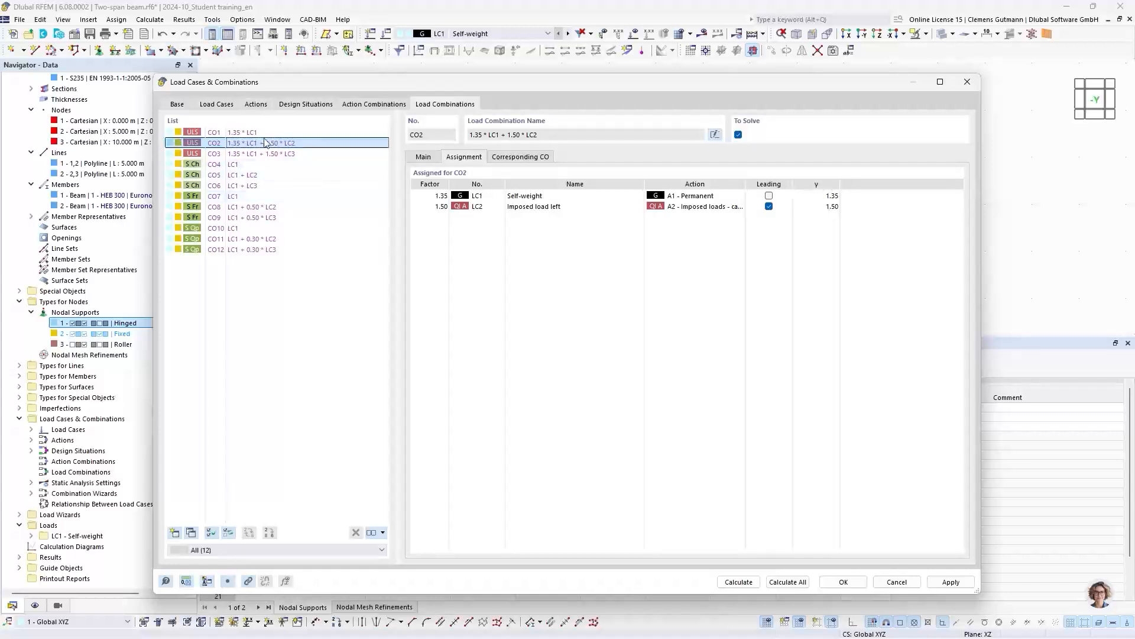
- Return the action type of imposed loads action A2 to Simultaneously
{"action": "left_click", "coordinate": [256, 104]}
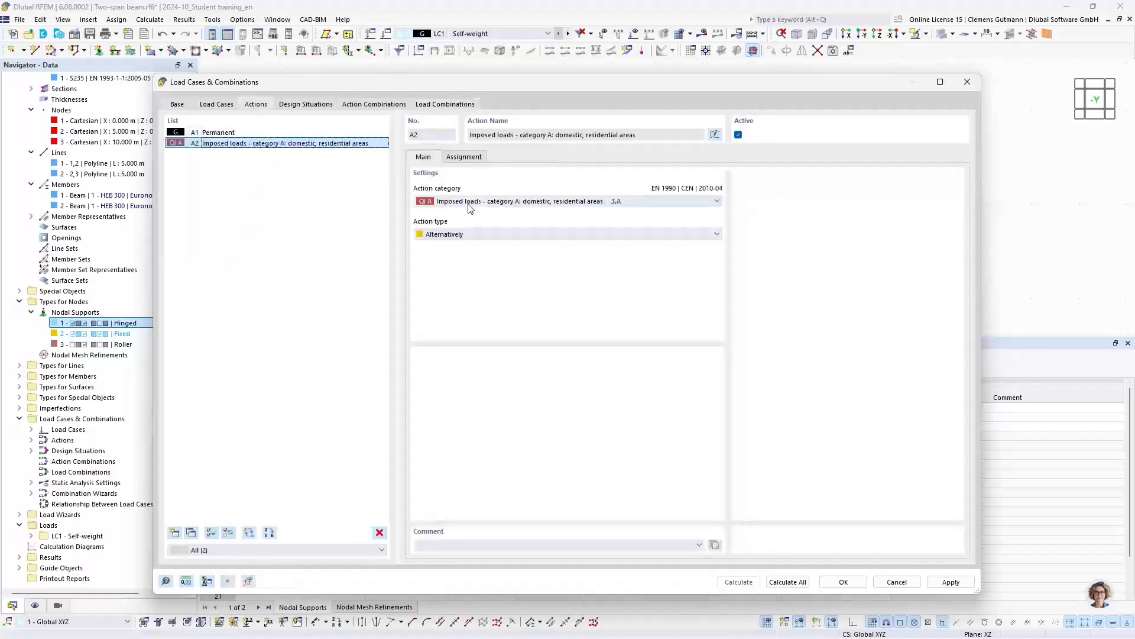
{"action": "left_click", "coordinate": [449, 234]}
{"action": "left_click", "coordinate": [450, 253]}
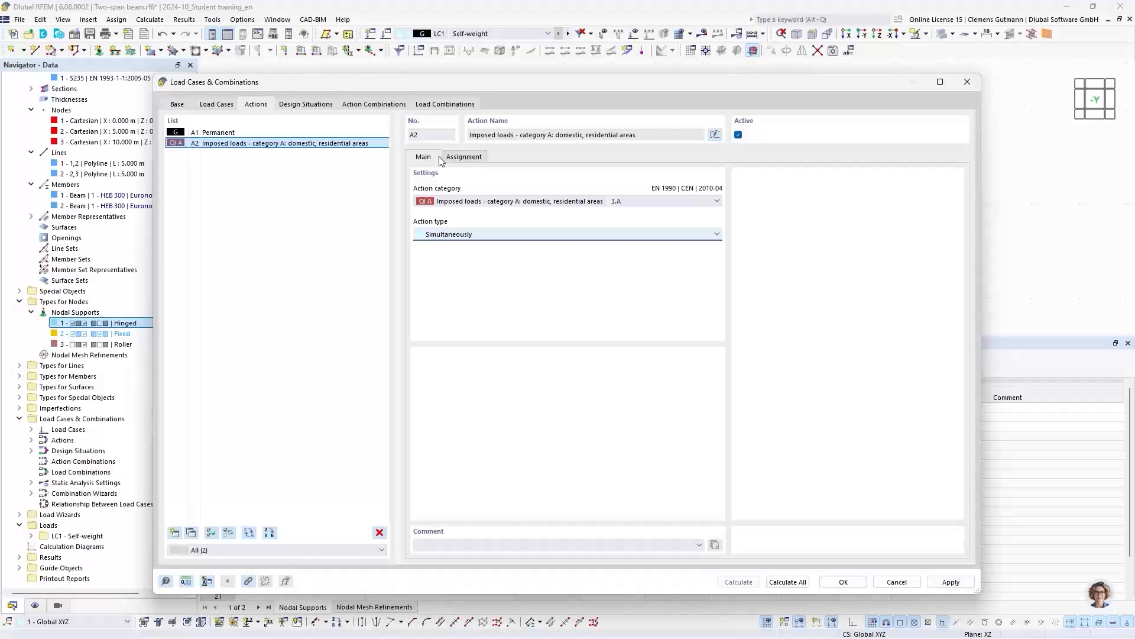
- Check the regenerated ULS load combinations CO1 to CO4 and accept the load case and combination settings
{"action": "left_click", "coordinate": [435, 105]}
{"action": "left_click", "coordinate": [313, 153]}
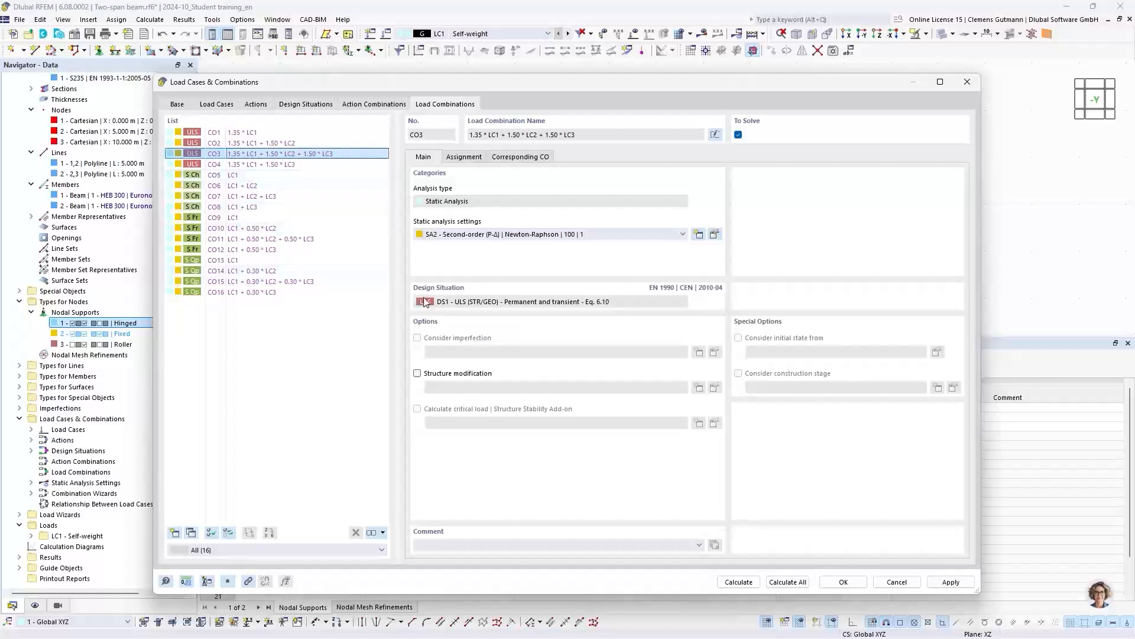
{"action": "left_click", "coordinate": [241, 134]}
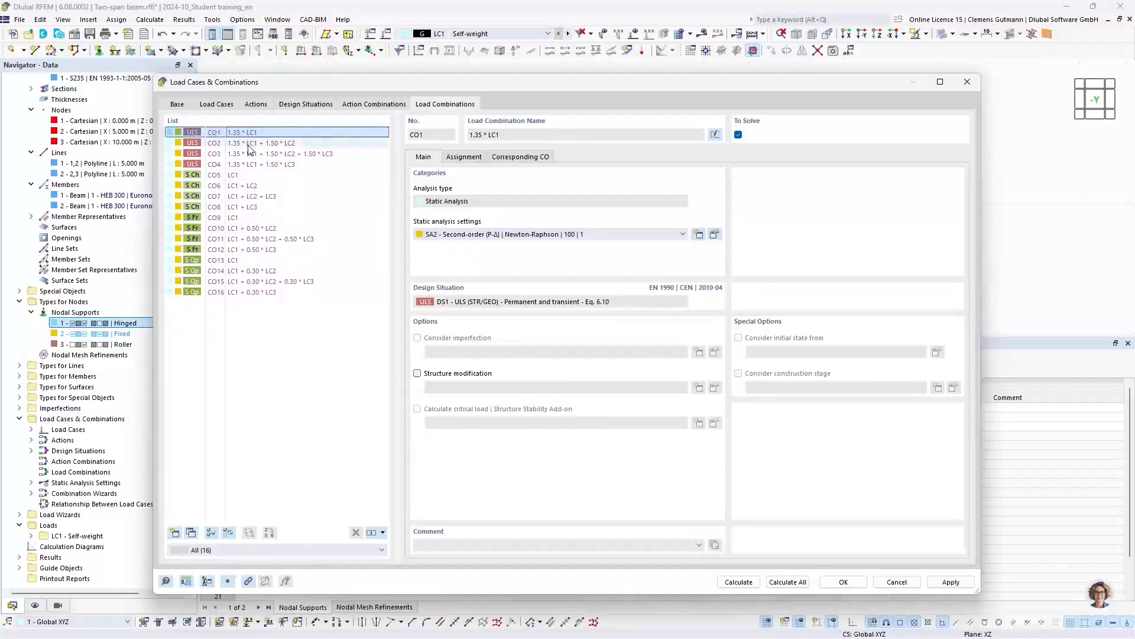
{"action": "left_click", "coordinate": [249, 143]}
{"action": "left_click", "coordinate": [253, 154]}
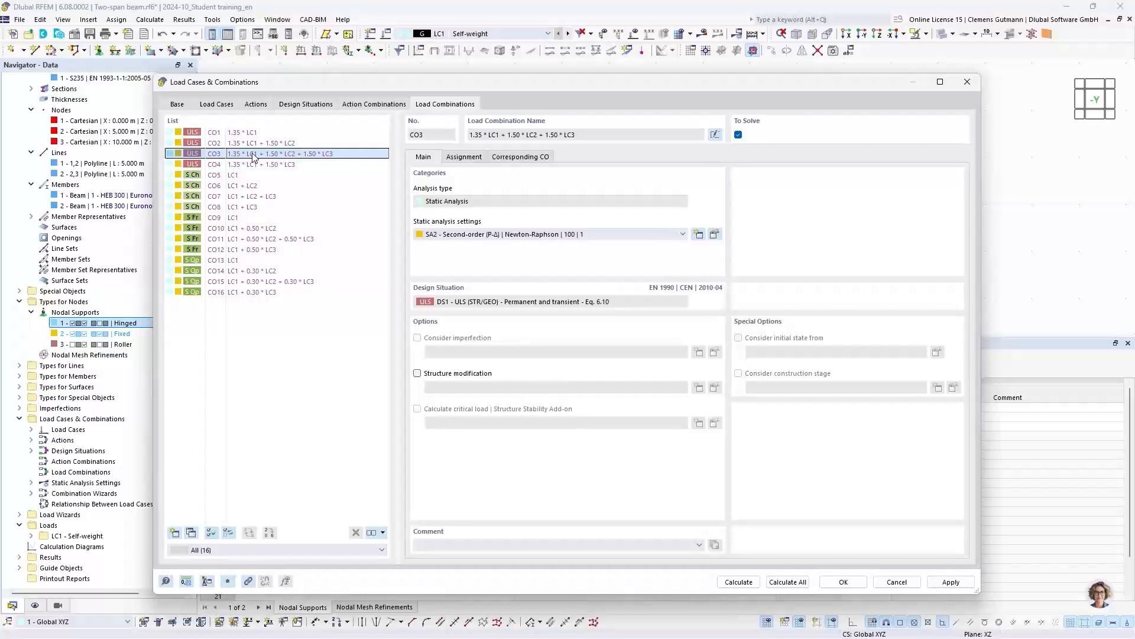
{"action": "left_click", "coordinate": [260, 165]}
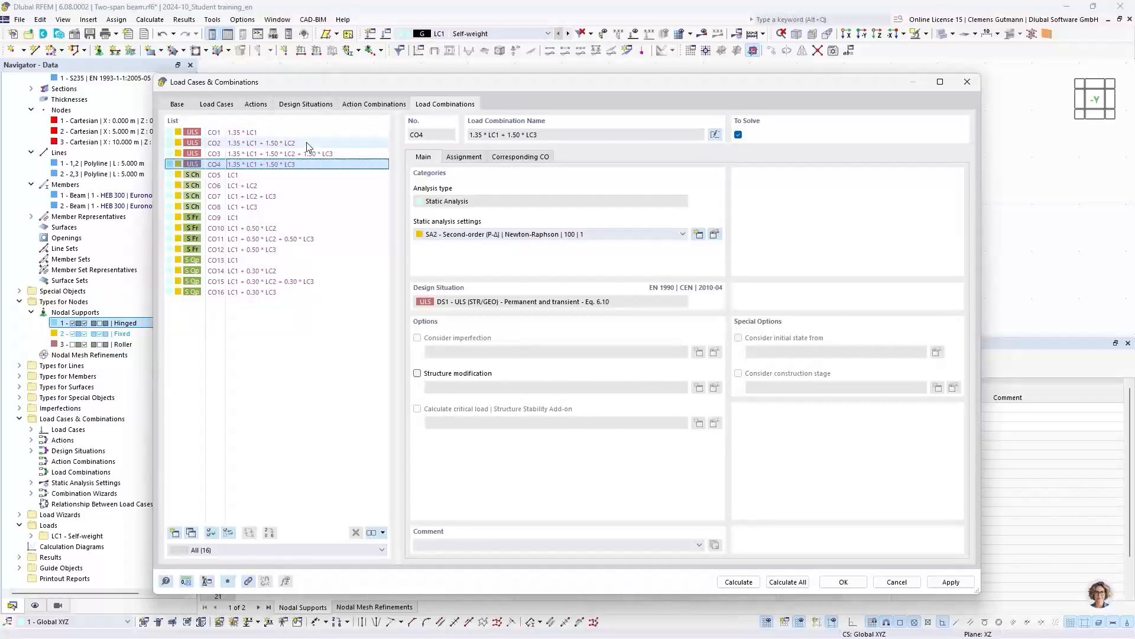
{"action": "left_click", "coordinate": [843, 584]}
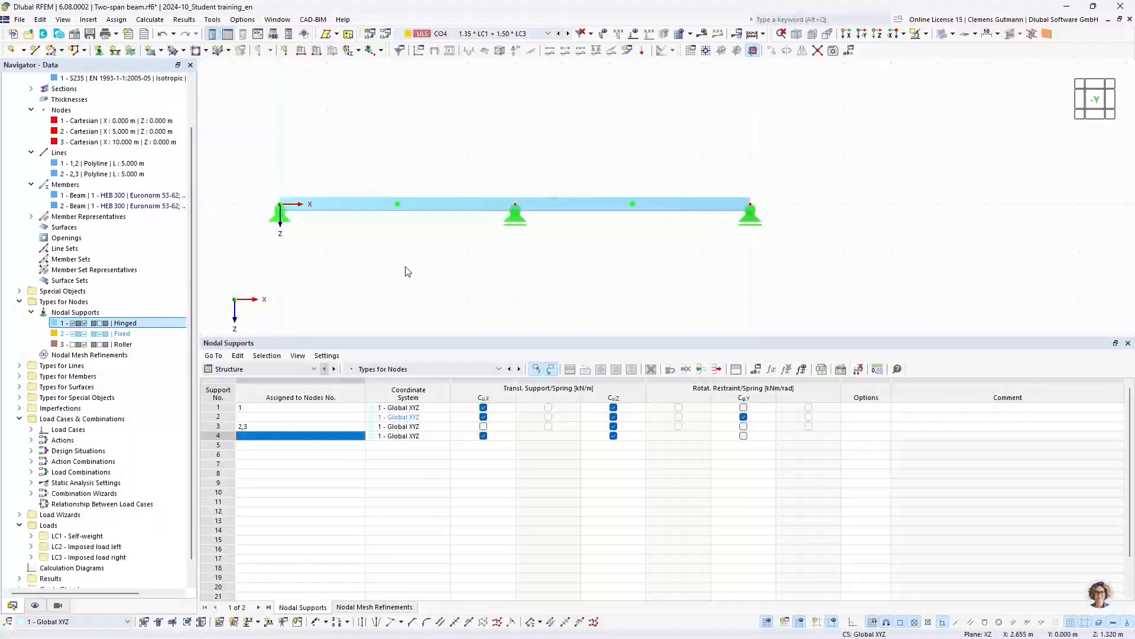
- Start a new member load in load case LC1 Self-weight and assign it to both beam members 1 and 2
{"action": "scroll", "coordinate": [115, 429], "scroll_direction": "down", "scroll_amount": 1}
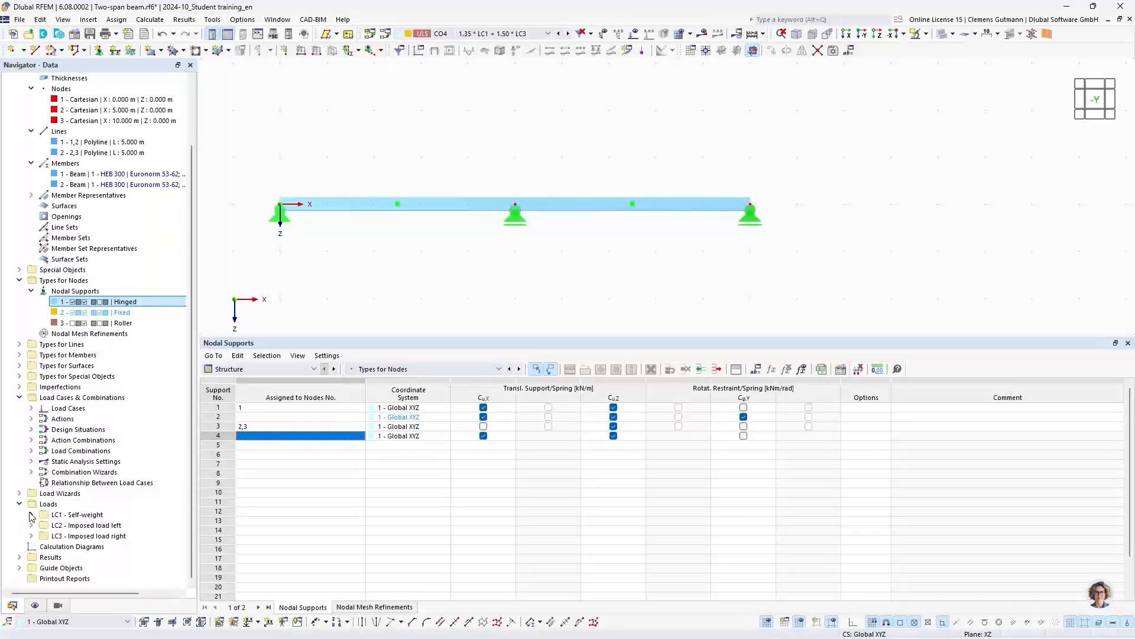
{"action": "left_click", "coordinate": [318, 52]}
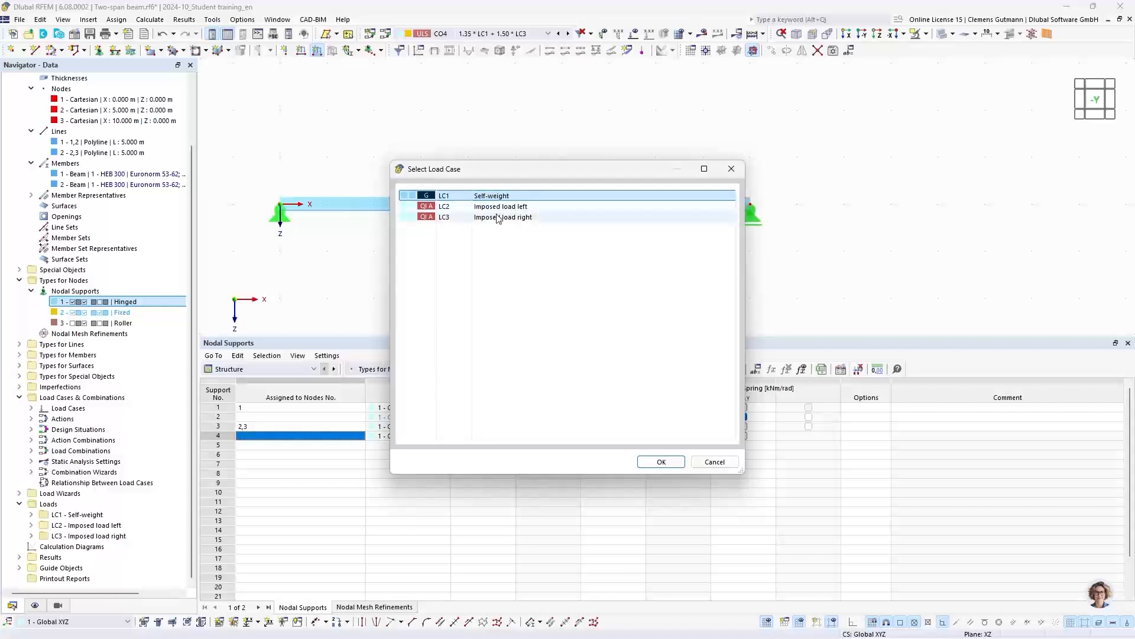
{"action": "left_click", "coordinate": [662, 461]}
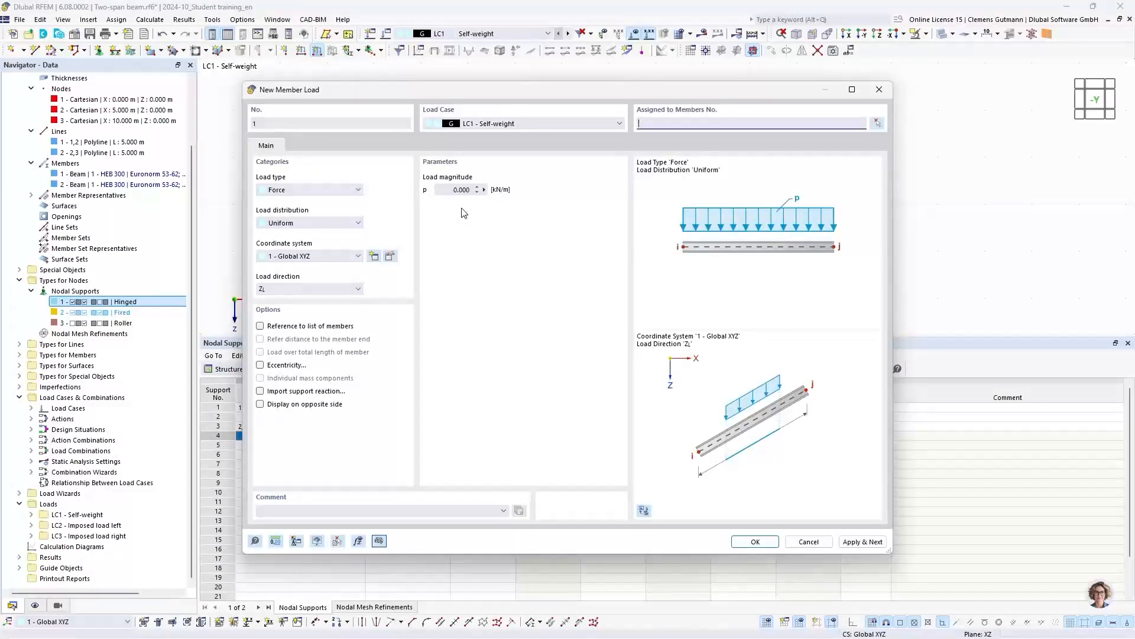
{"action": "left_click_drag", "start_coordinate": [680, 93], "coordinate": [518, 246]}
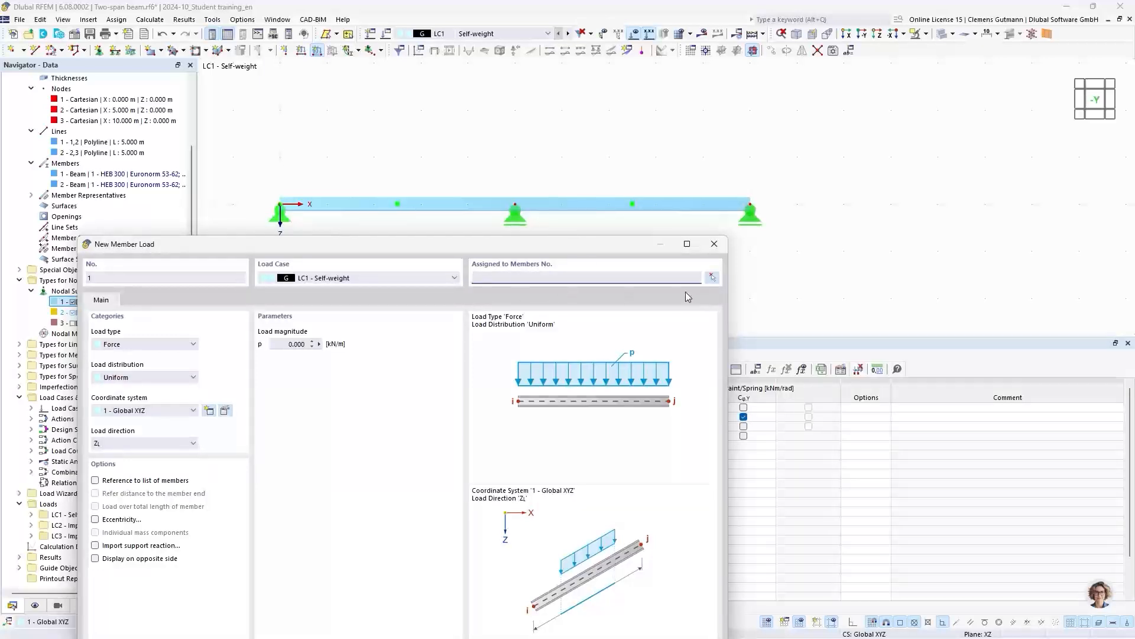
{"action": "left_click", "coordinate": [714, 279]}
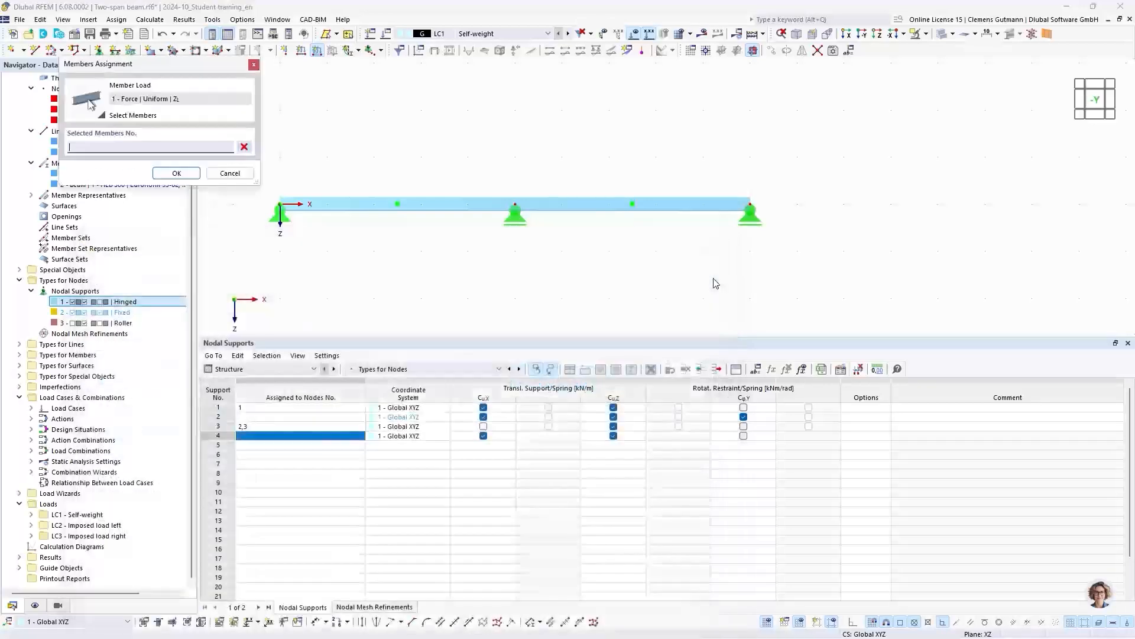
{"action": "left_click", "coordinate": [366, 204]}
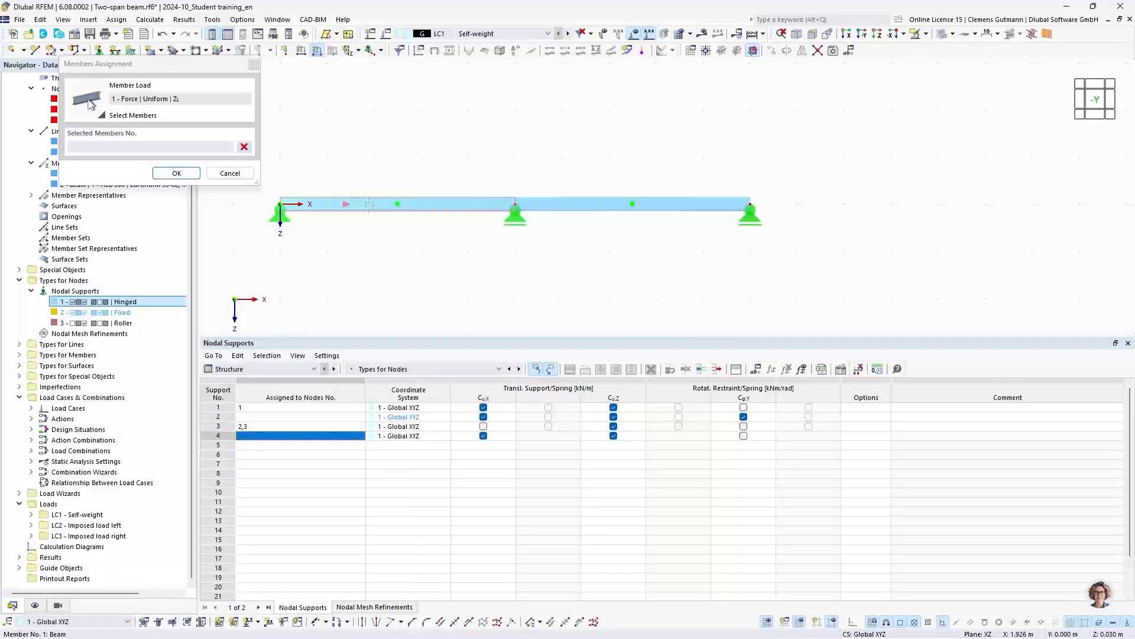
{"action": "left_click", "coordinate": [584, 208]}
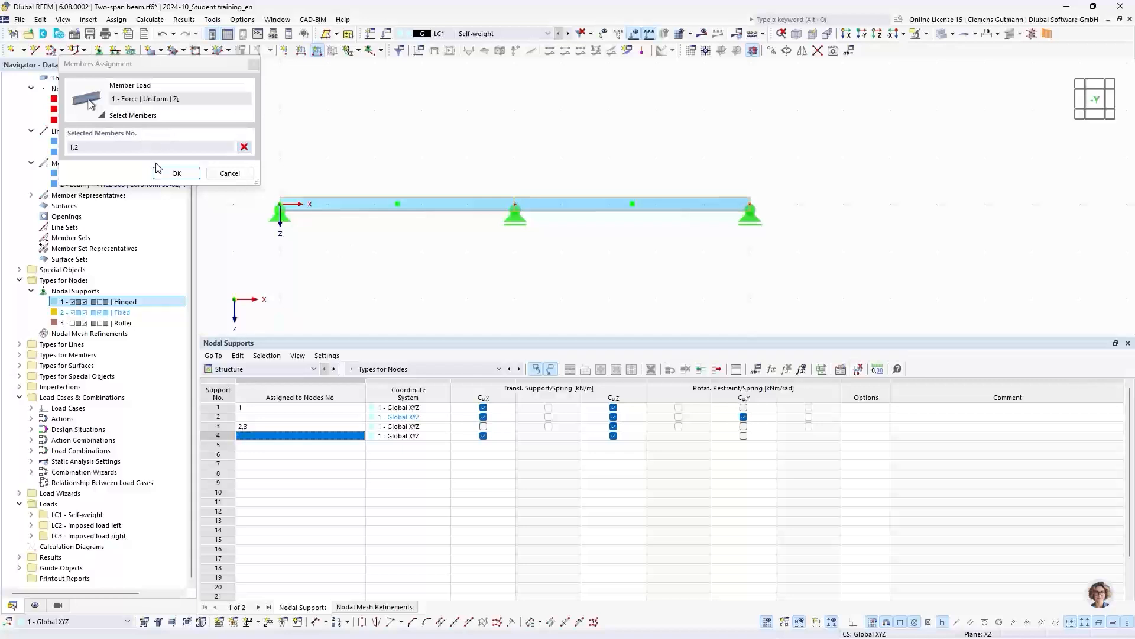
{"action": "left_click", "coordinate": [176, 173]}
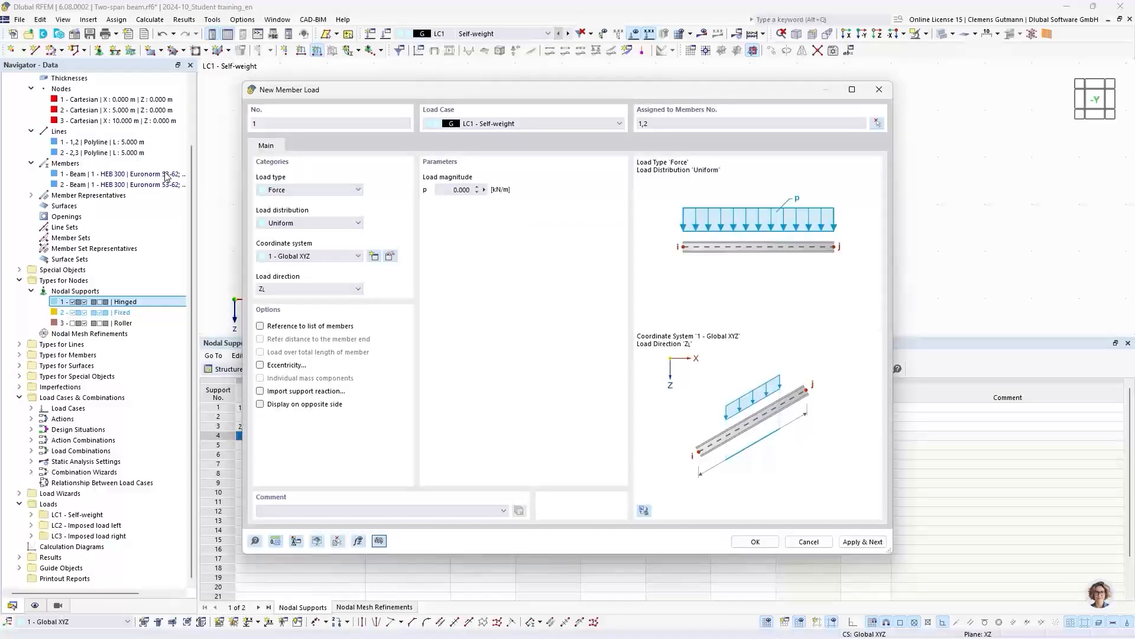
- Set the self-weight member load's magnitude to 2.5 kN/m and apply it, continuing with another member load
{"action": "left_click", "coordinate": [443, 190]}
{"action": "type", "text": "2,5"}
{"action": "key", "text": "Tab"}
{"action": "left_click", "coordinate": [863, 542]}
- Put the new member load in load case LC2 Imposed load left with magnitude 5 kN/m and start picking its members graphically
{"action": "left_click", "coordinate": [498, 126]}
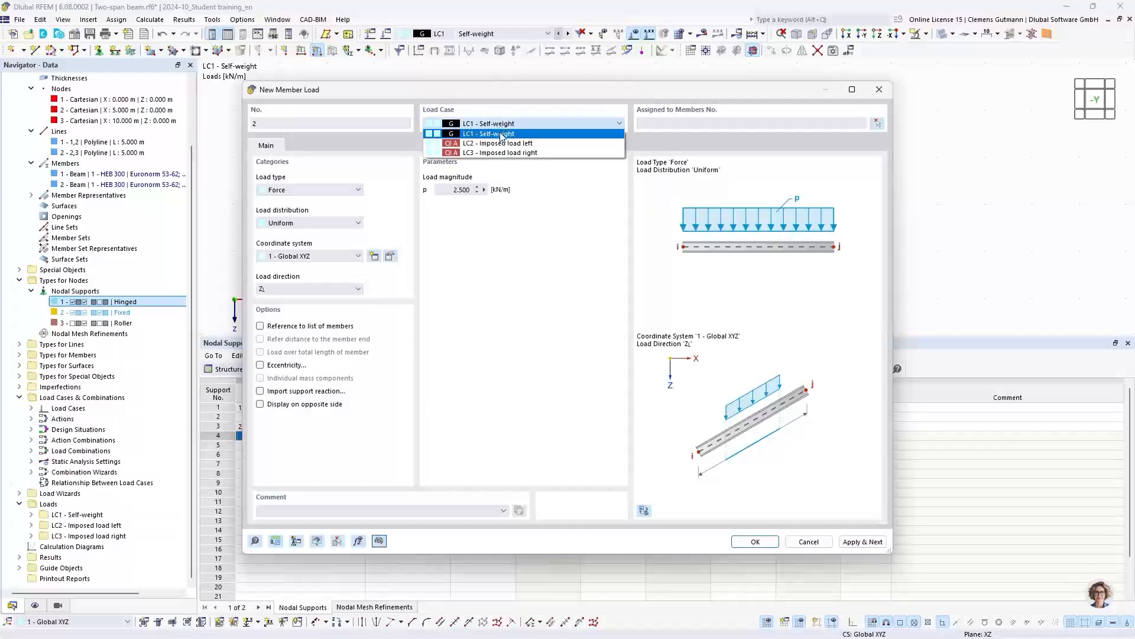
{"action": "left_click", "coordinate": [506, 145]}
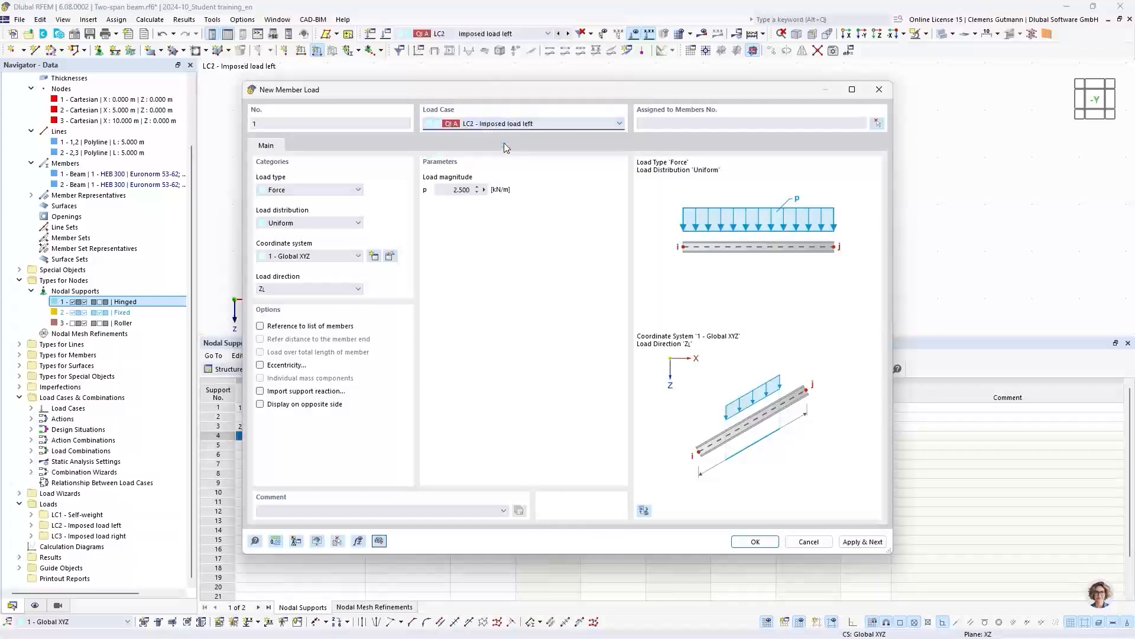
{"action": "left_click", "coordinate": [455, 189]}
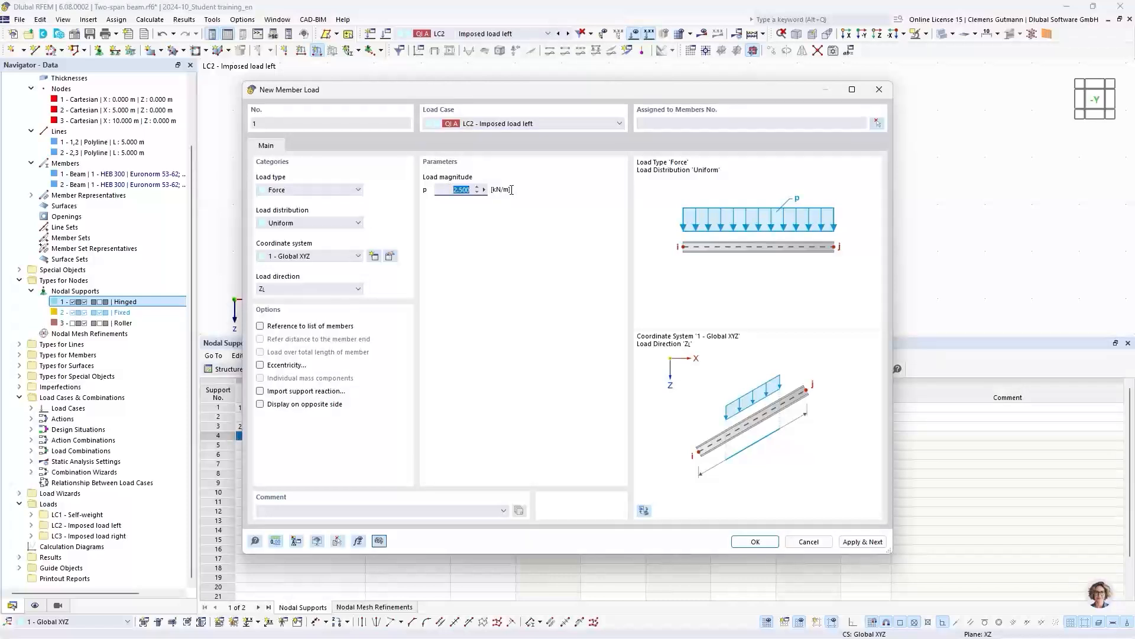
{"action": "type", "text": "5"}
{"action": "key", "text": "Tab"}
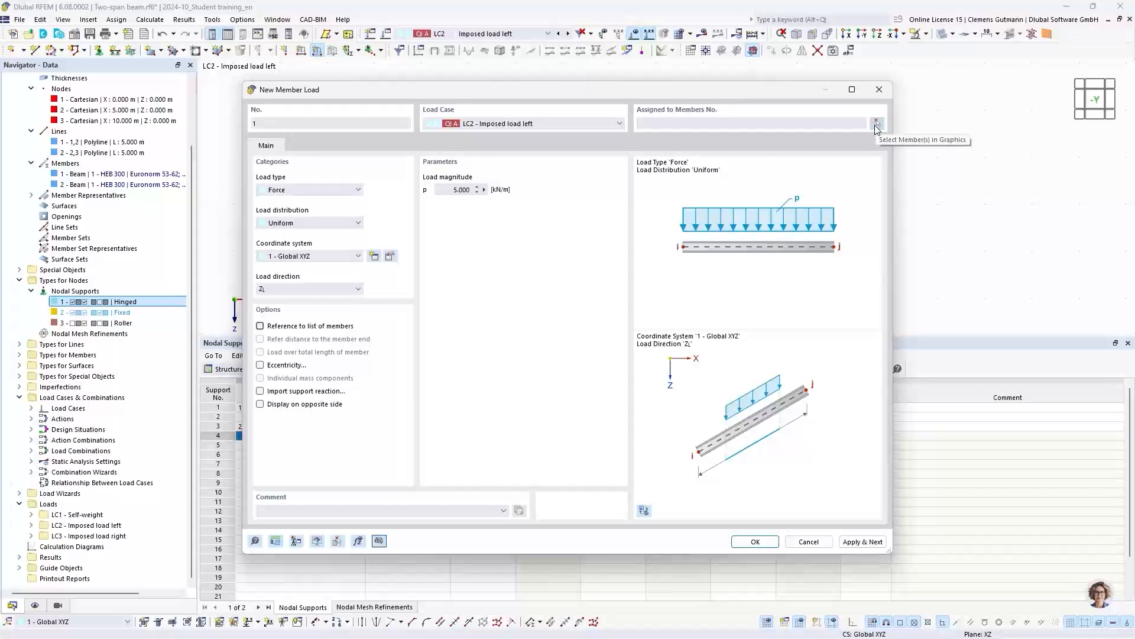
{"action": "left_click", "coordinate": [877, 124]}
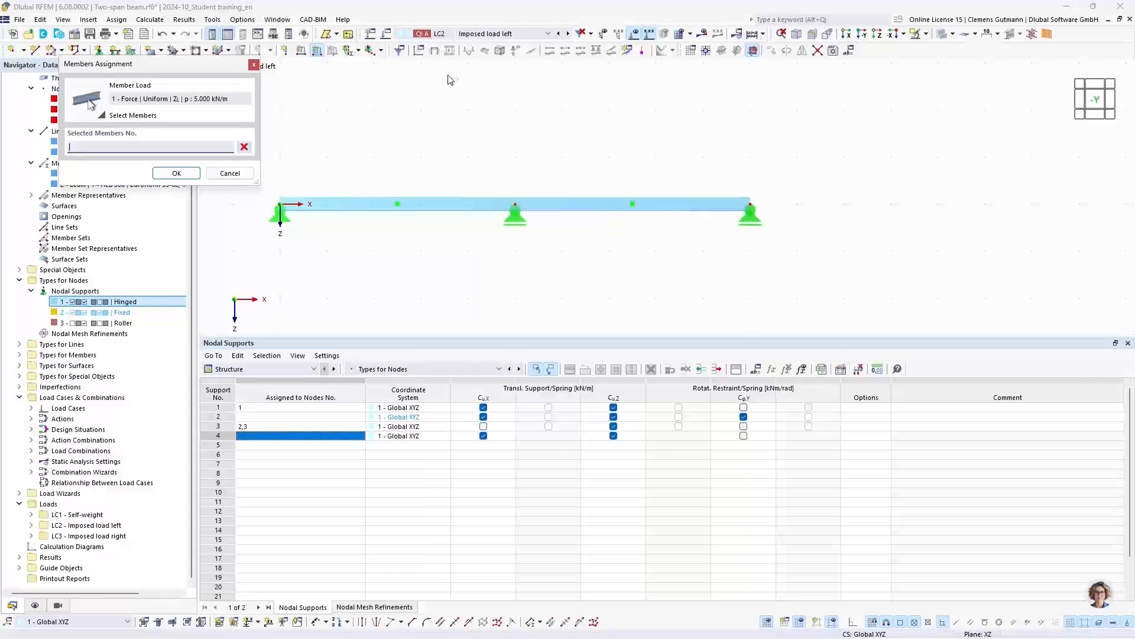
- Try window selections drawn in both directions around the right span, clearing the member selection after each catch
{"action": "left_click_drag", "start_coordinate": [475, 110], "coordinate": [771, 184]}
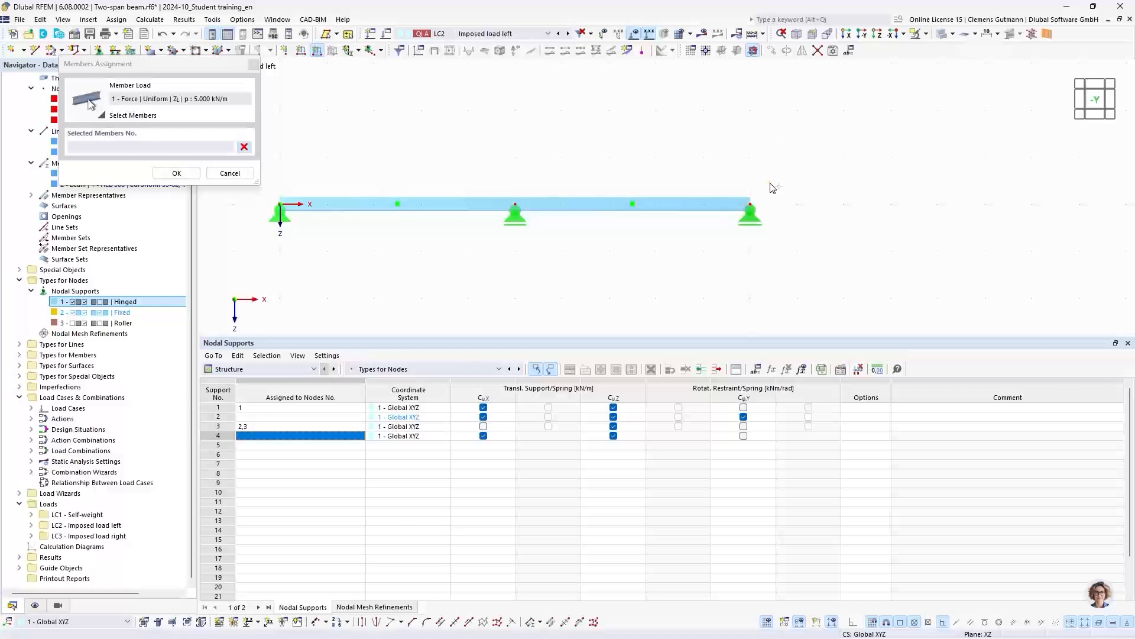
{"action": "left_click_drag", "start_coordinate": [855, 278], "coordinate": [639, 146]}
{"action": "left_click", "coordinate": [244, 146]}
{"action": "left_click_drag", "start_coordinate": [642, 132], "coordinate": [908, 291]}
{"action": "left_click_drag", "start_coordinate": [578, 89], "coordinate": [864, 278]}
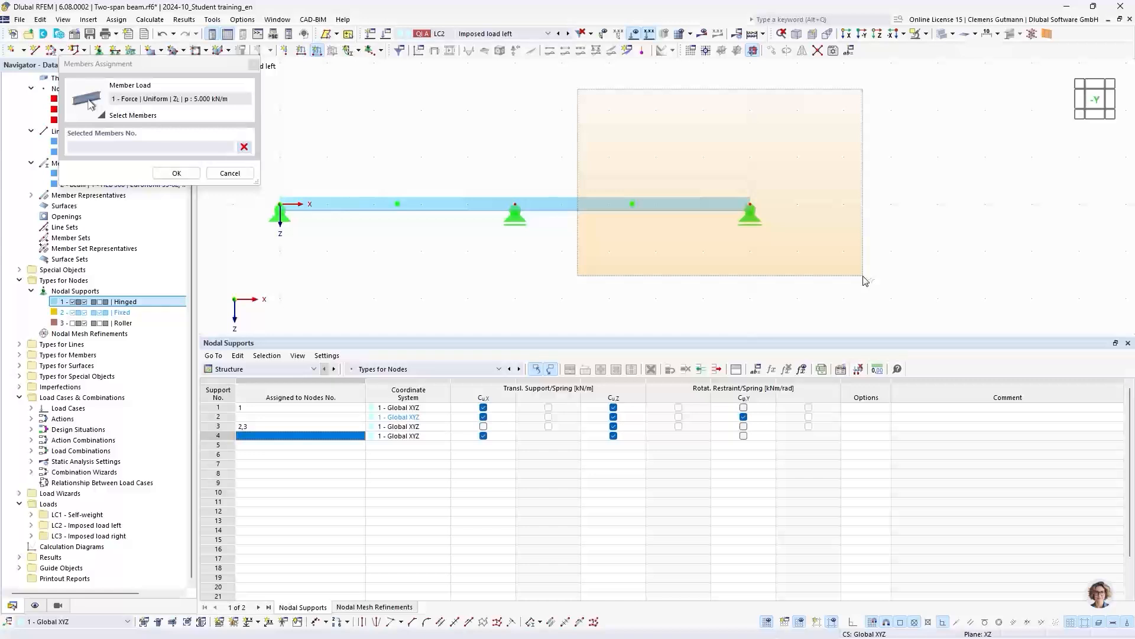
{"action": "left_click_drag", "start_coordinate": [865, 279], "coordinate": [866, 280]}
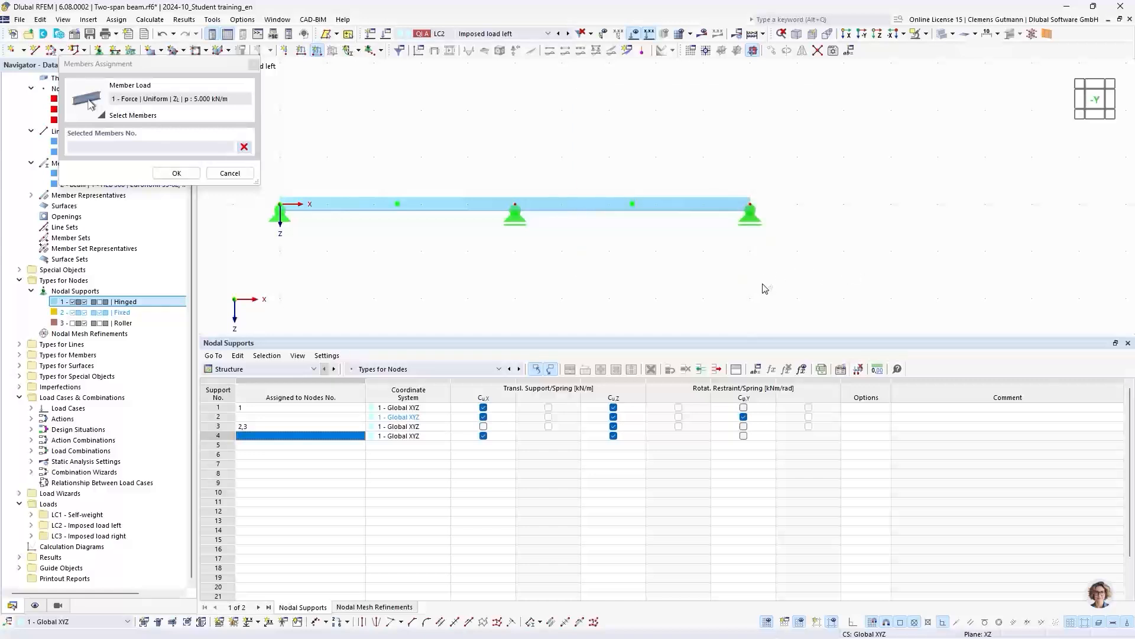
{"action": "left_click_drag", "start_coordinate": [866, 304], "coordinate": [618, 123]}
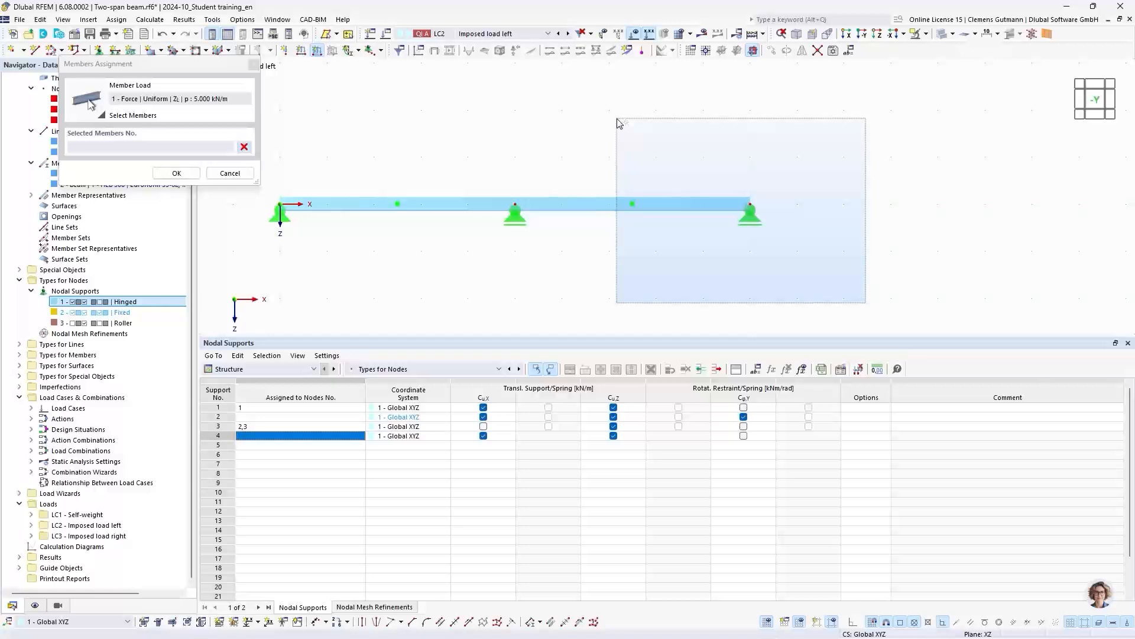
{"action": "left_click_drag", "start_coordinate": [617, 122], "coordinate": [619, 123]}
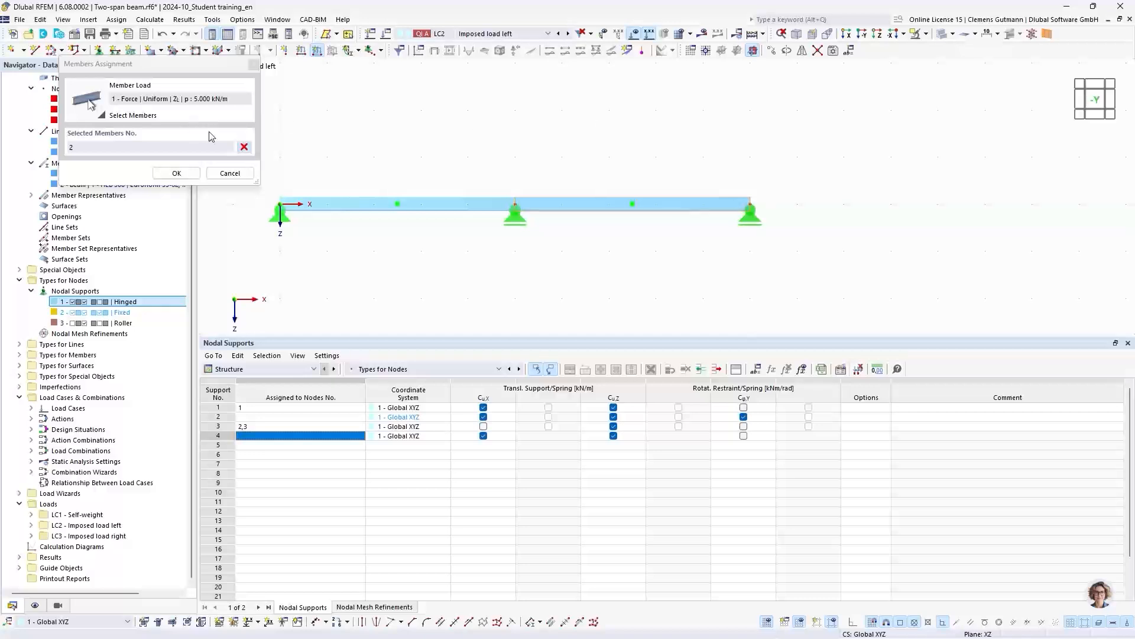
{"action": "left_click", "coordinate": [244, 147]}
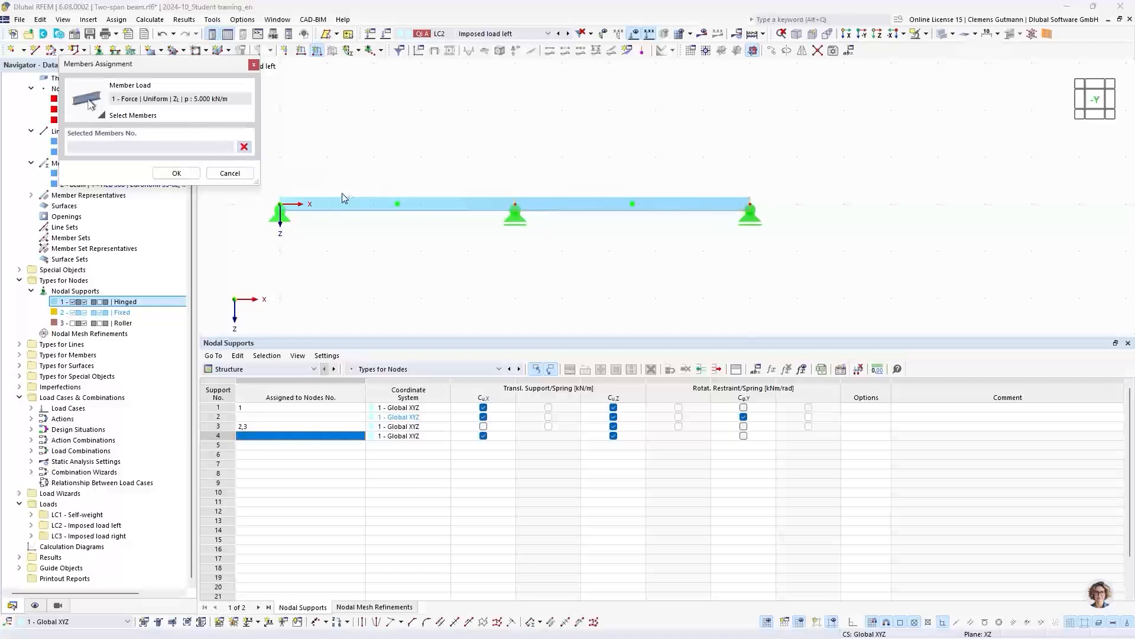
- Assign the LC2 imposed load to member 1, the left span, and apply it, continuing with another member load
{"action": "left_click", "coordinate": [430, 204]}
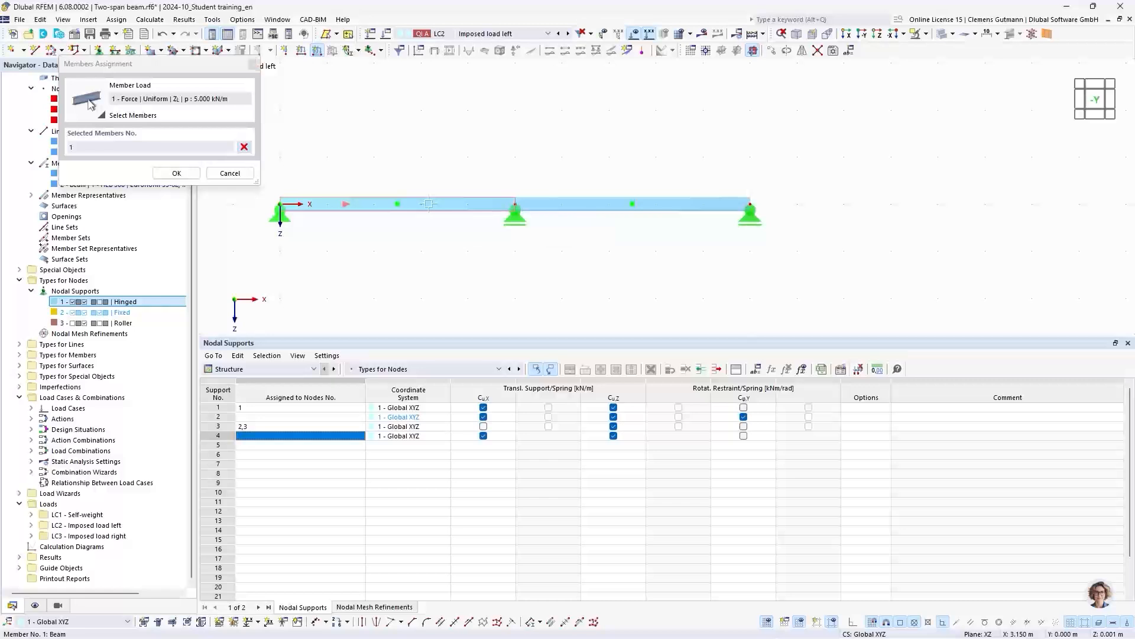
{"action": "left_click", "coordinate": [177, 172]}
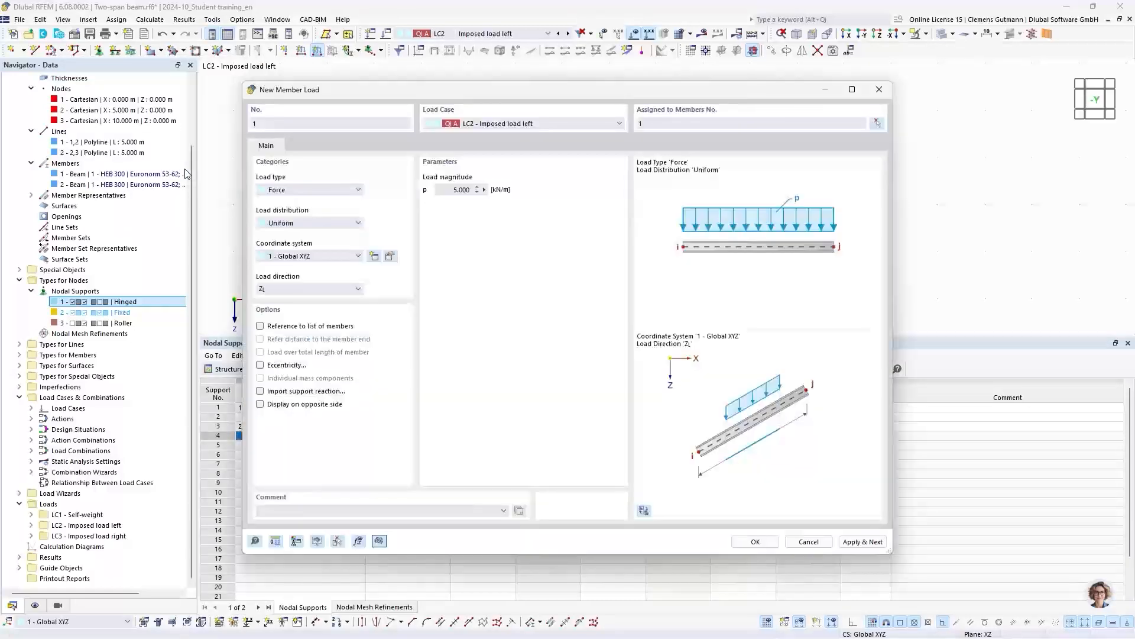
{"action": "left_click", "coordinate": [864, 543]}
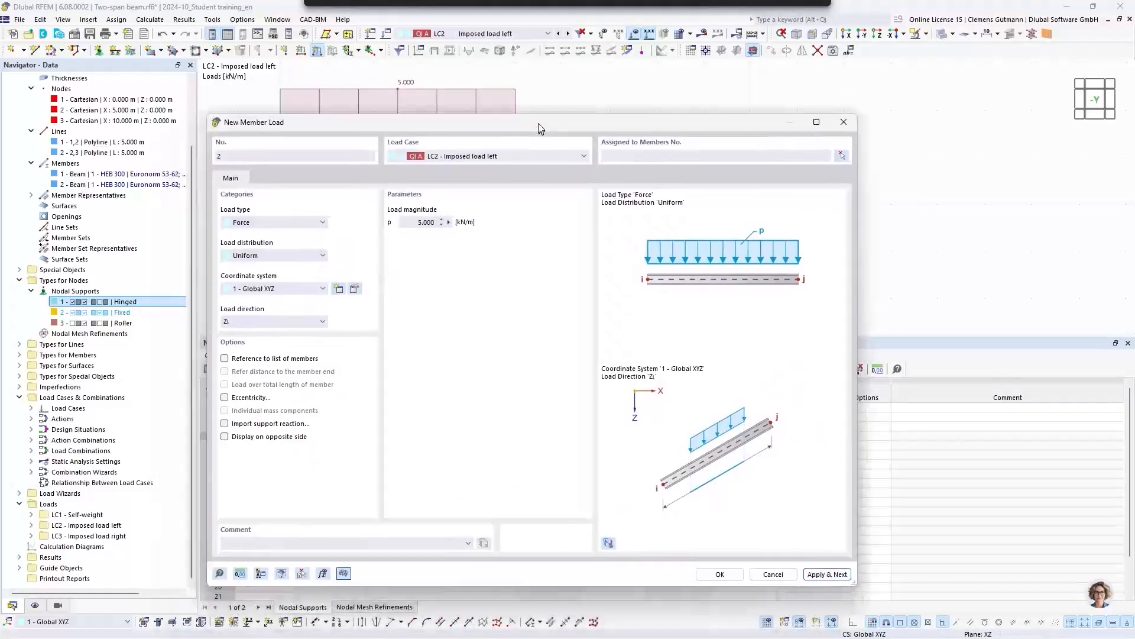
- Create the 5 kN/m uniform member load on member 2 in load case LC3 Imposed load right
{"action": "left_click", "coordinate": [527, 159]}
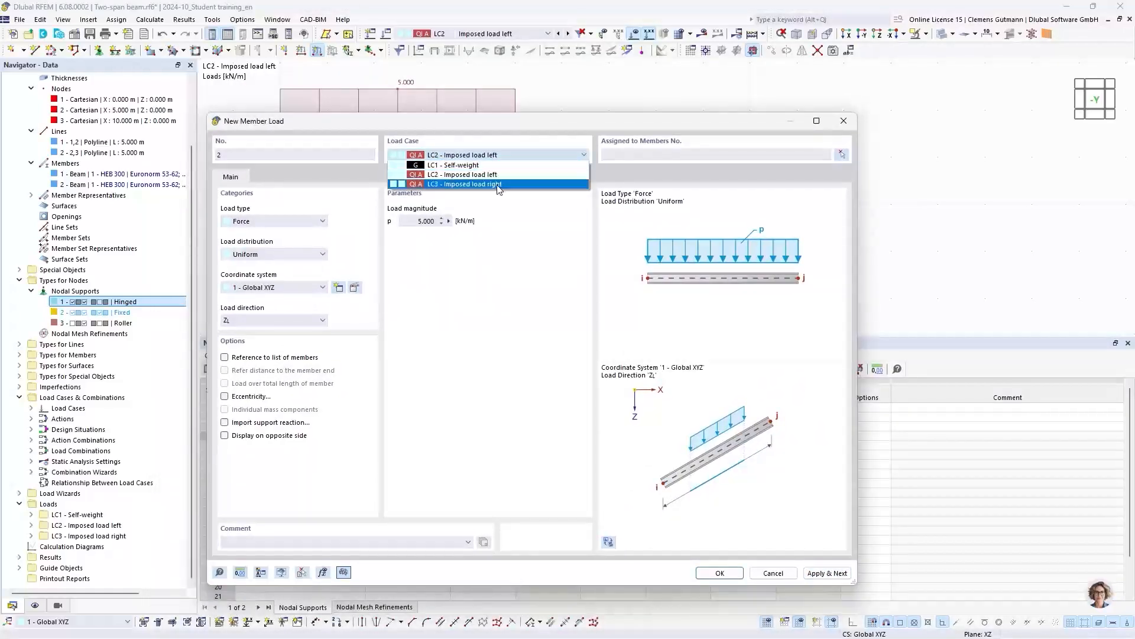
{"action": "left_click", "coordinate": [511, 187]}
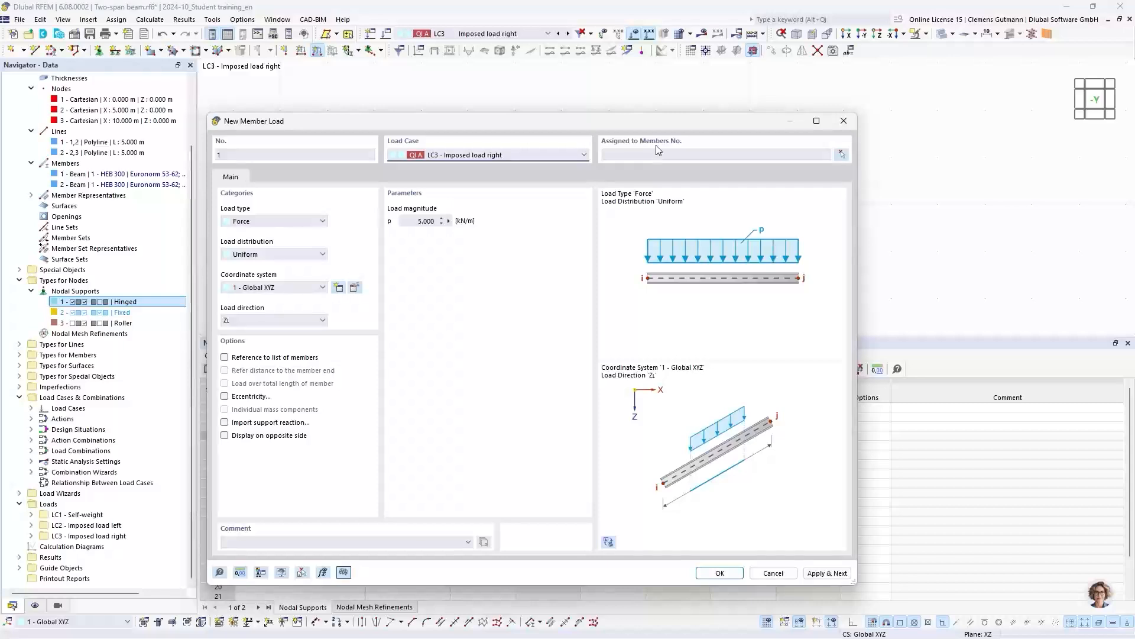
{"action": "left_click_drag", "start_coordinate": [658, 126], "coordinate": [630, 306]}
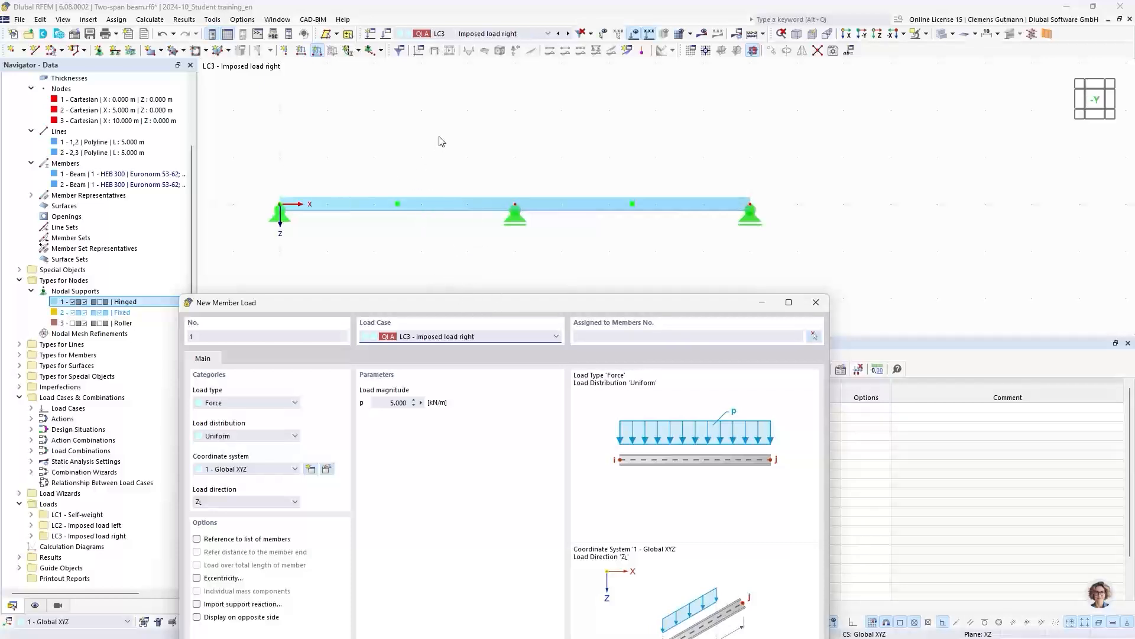
{"action": "left_click_drag", "start_coordinate": [581, 302], "coordinate": [577, 127]}
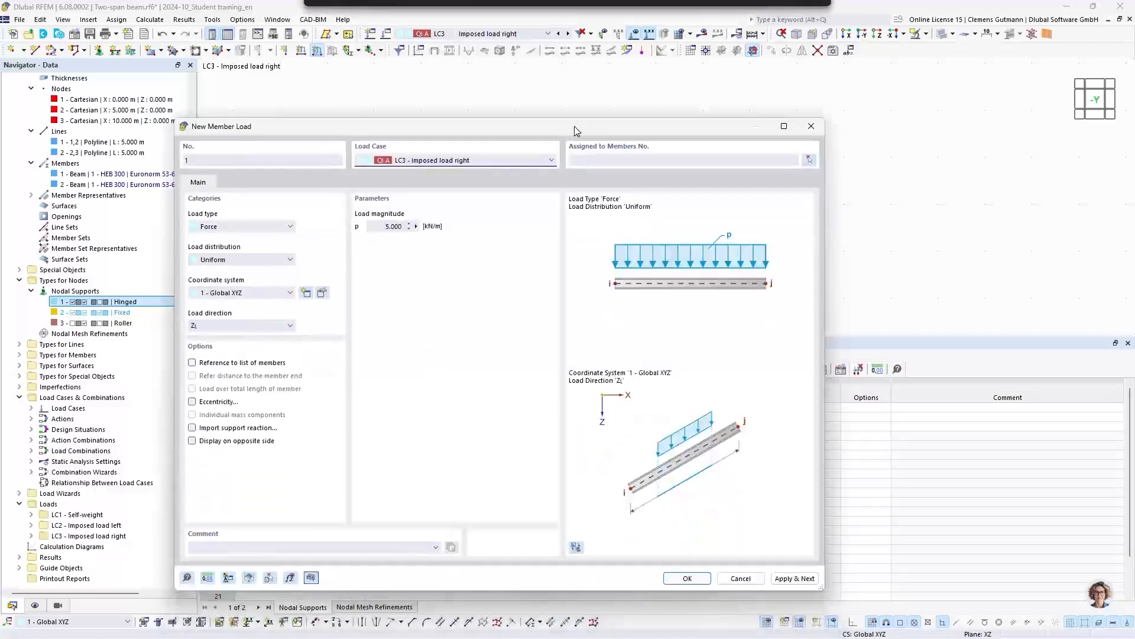
{"action": "left_click", "coordinate": [600, 158]}
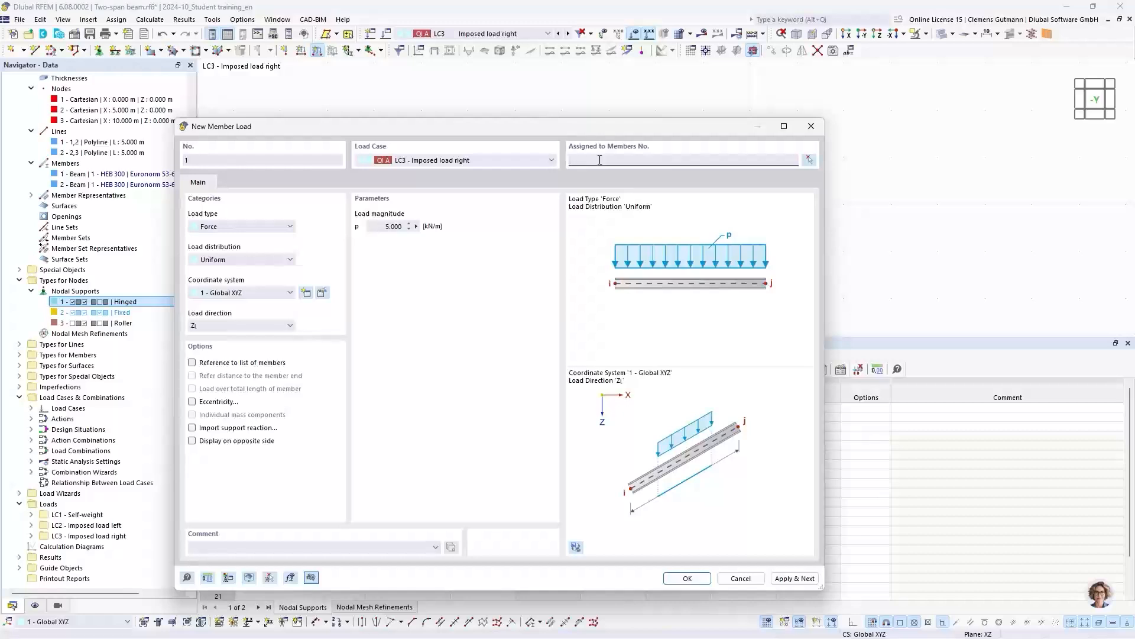
{"action": "type", "text": "2"}
{"action": "left_click", "coordinate": [384, 228]}
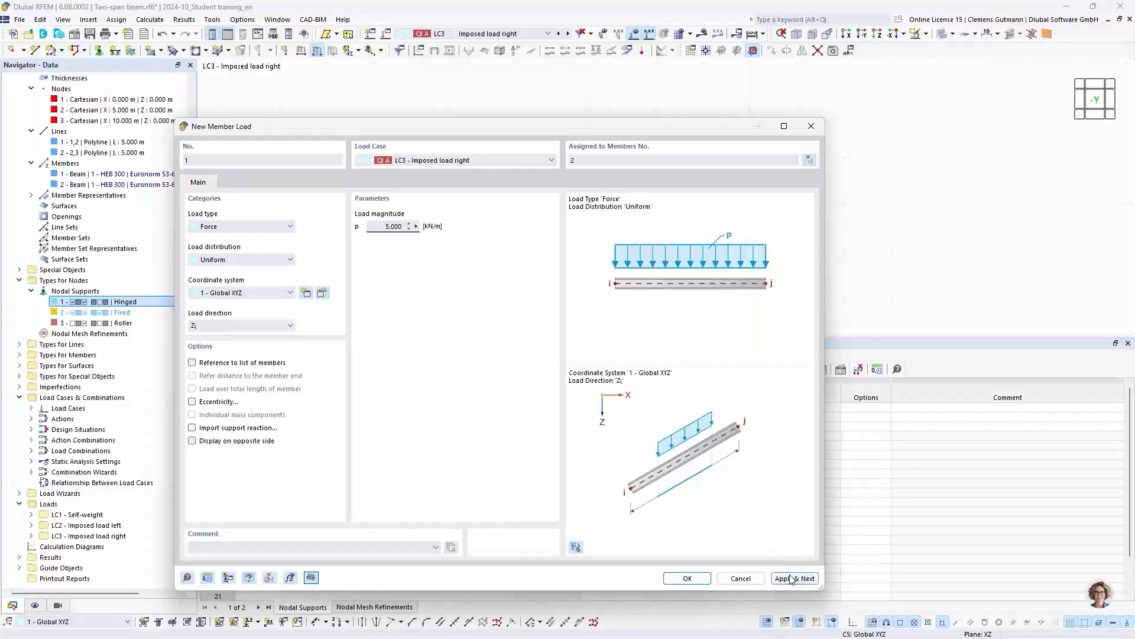
{"action": "left_click", "coordinate": [697, 578]}
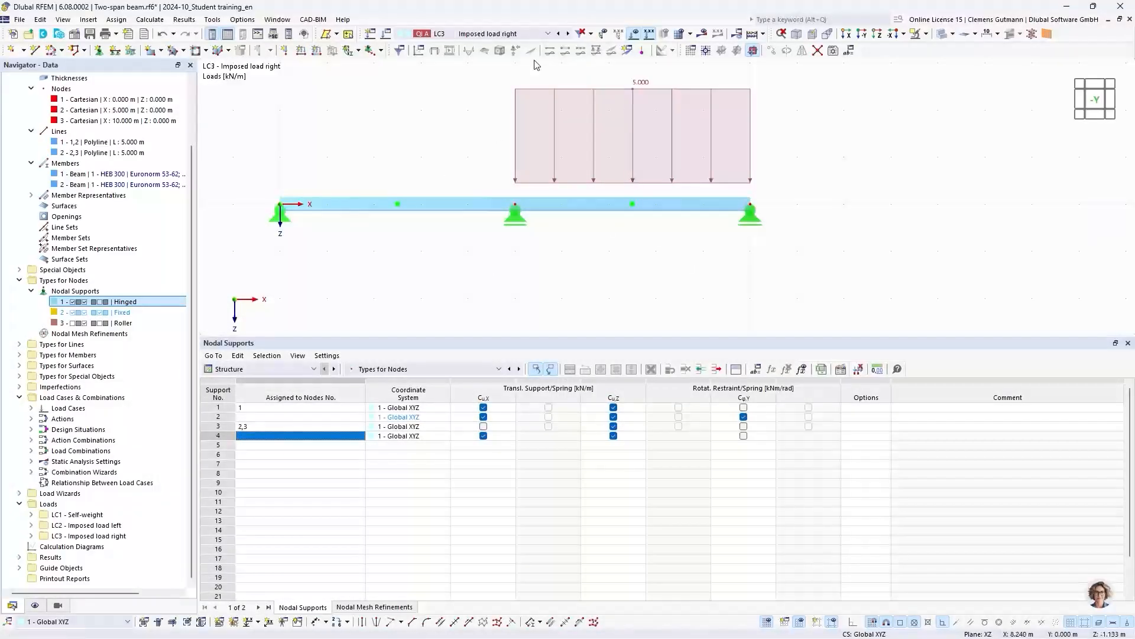
{"action": "scroll", "coordinate": [487, 257], "scroll_direction": "down", "scroll_amount": 2}
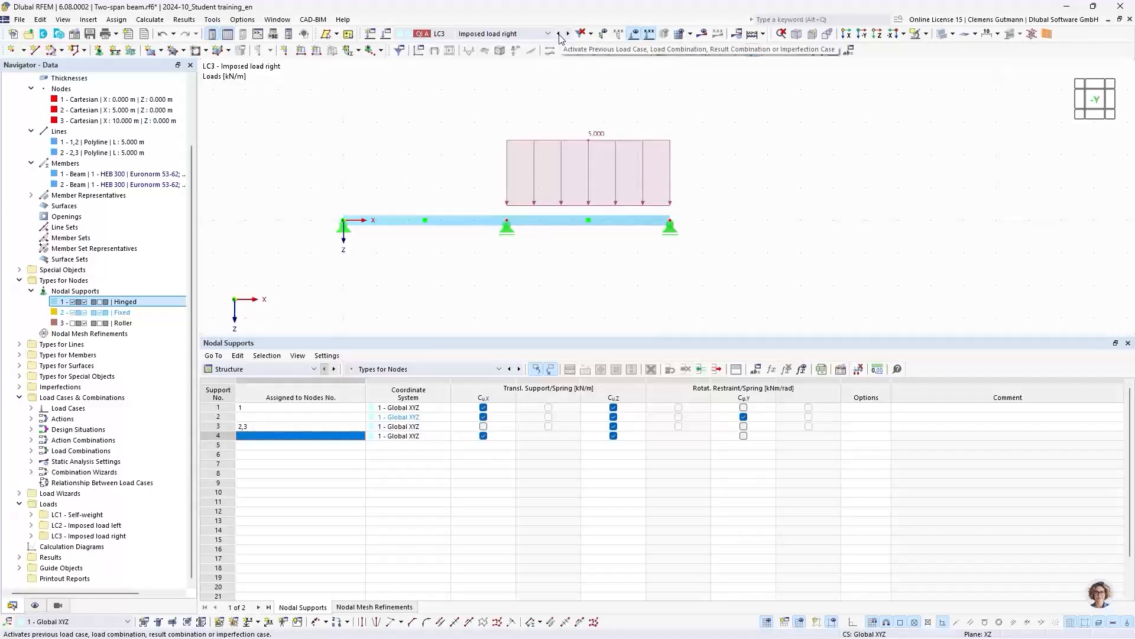
- Go back from LC3 to load case LC1 Self-weight and calculate all load cases and combinations
{"action": "left_click", "coordinate": [559, 34]}
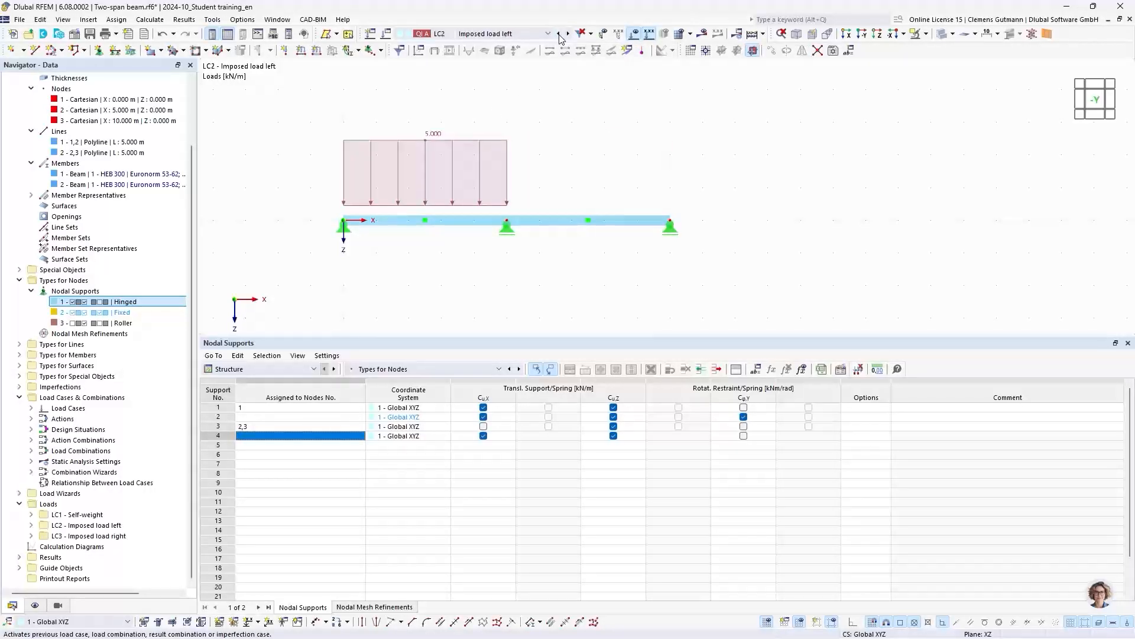
{"action": "left_click", "coordinate": [559, 35]}
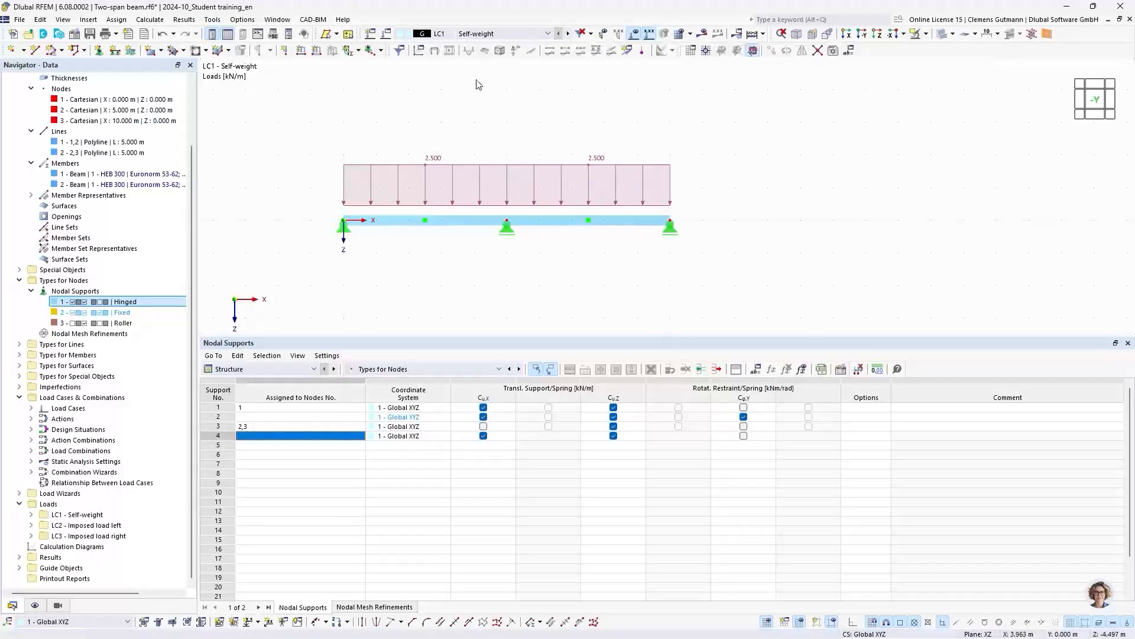
{"action": "middle_click_drag", "start_coordinate": [483, 101], "coordinate": [509, 119]}
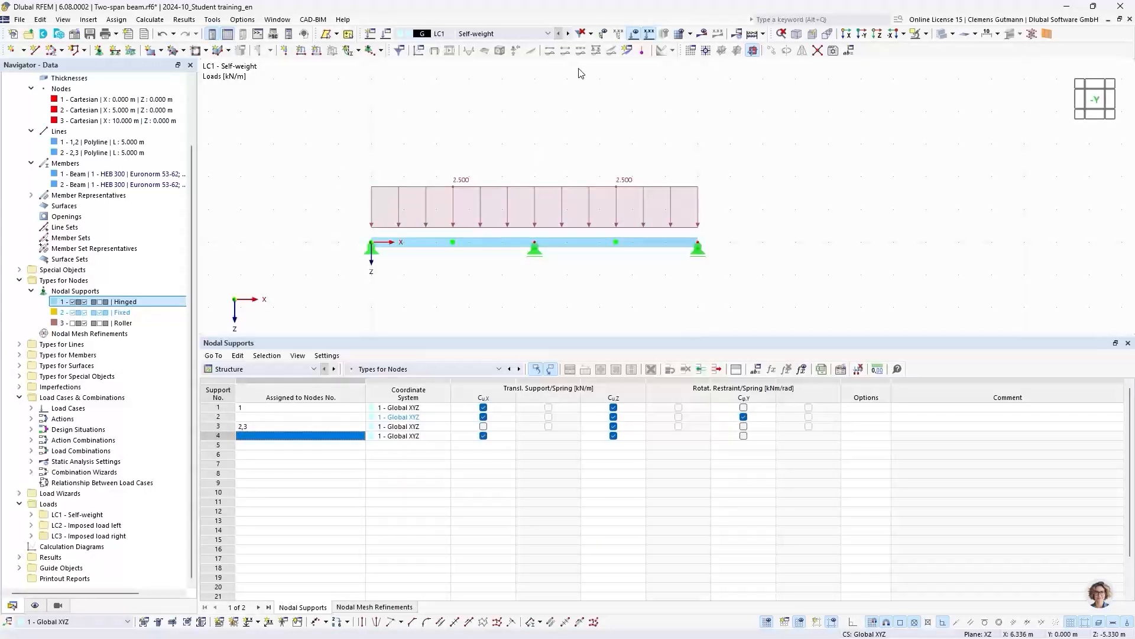
{"action": "left_click", "coordinate": [752, 36]}
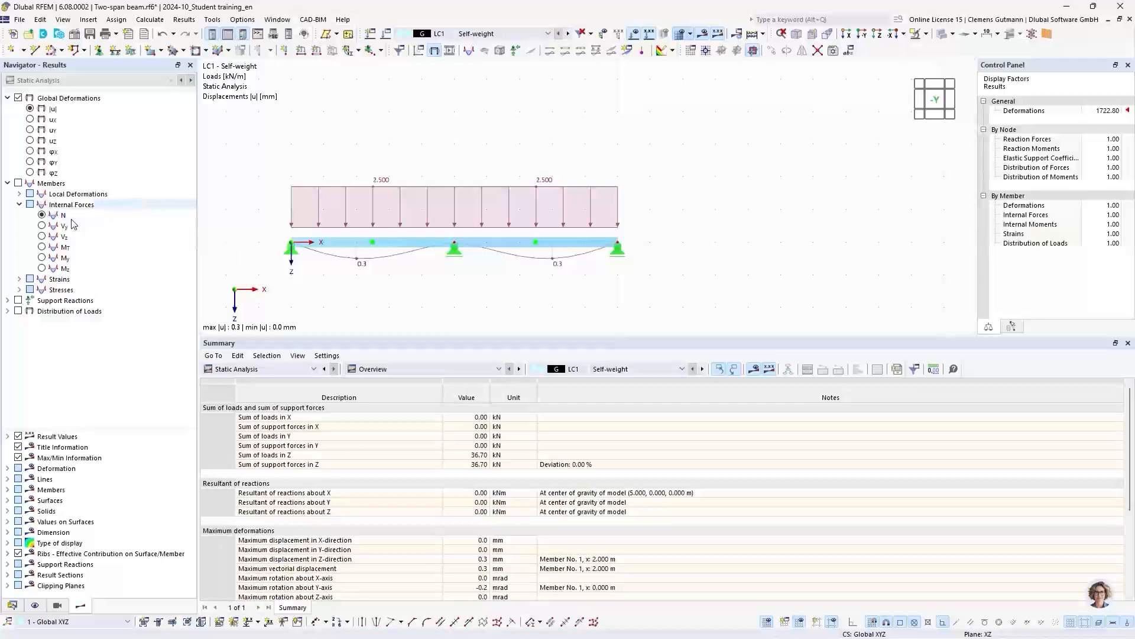
- Show the member moments My for LC1 with the loads hidden and the beam displayed as a line in an enlarged graphics area
{"action": "left_click", "coordinate": [42, 257]}
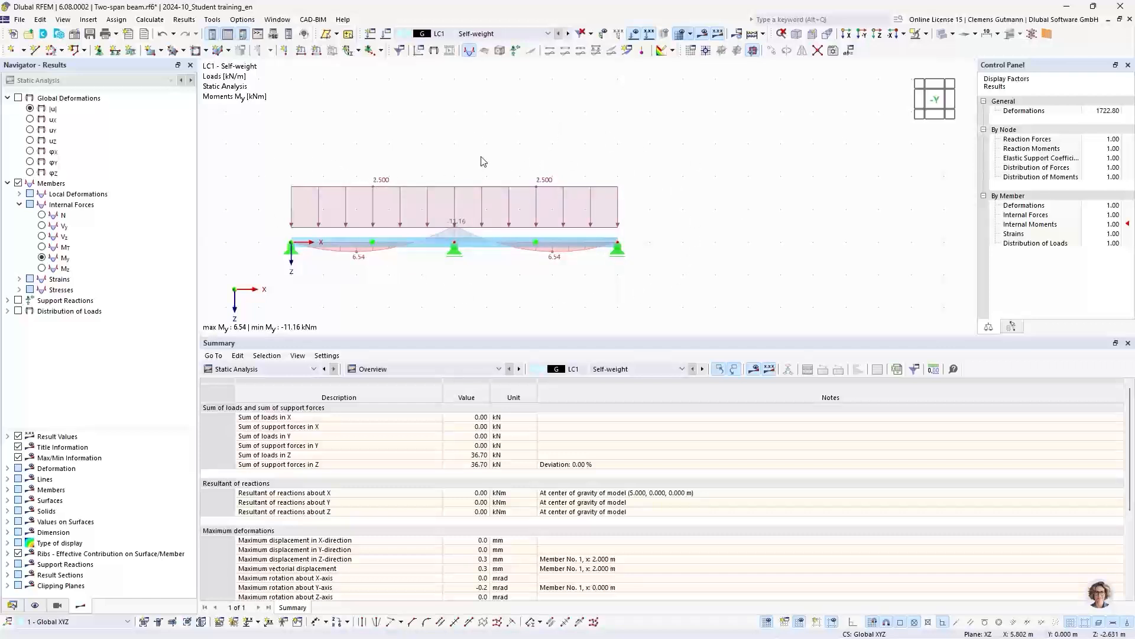
{"action": "left_click", "coordinate": [636, 33]}
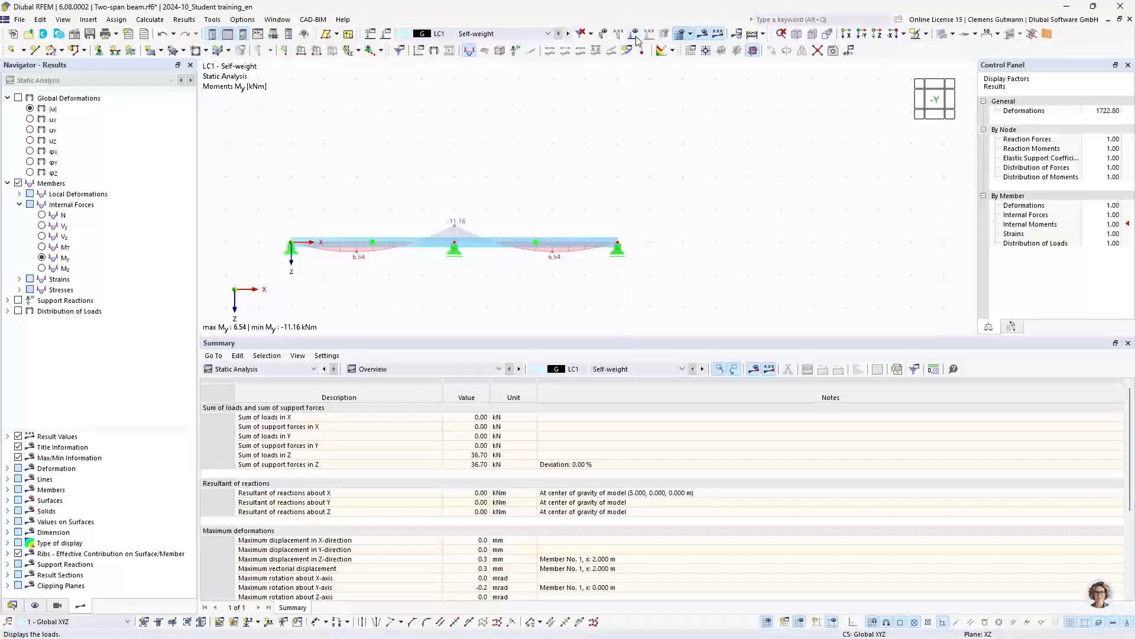
{"action": "left_click", "coordinate": [941, 98]}
{"action": "left_click_drag", "start_coordinate": [607, 336], "coordinate": [618, 504]}
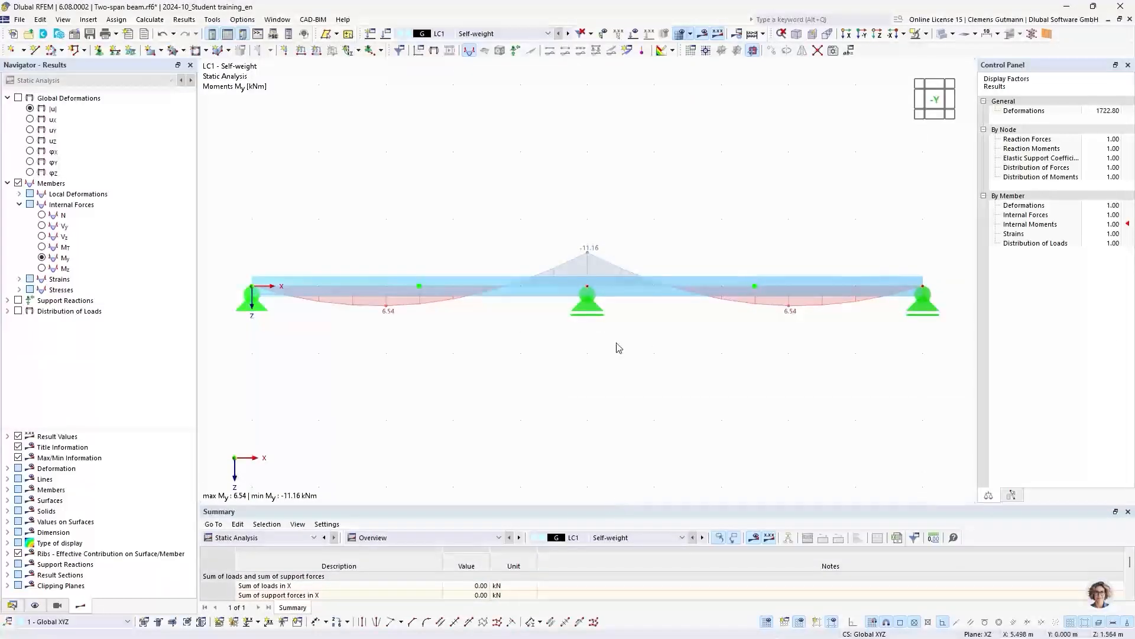
{"action": "left_click", "coordinate": [941, 35]}
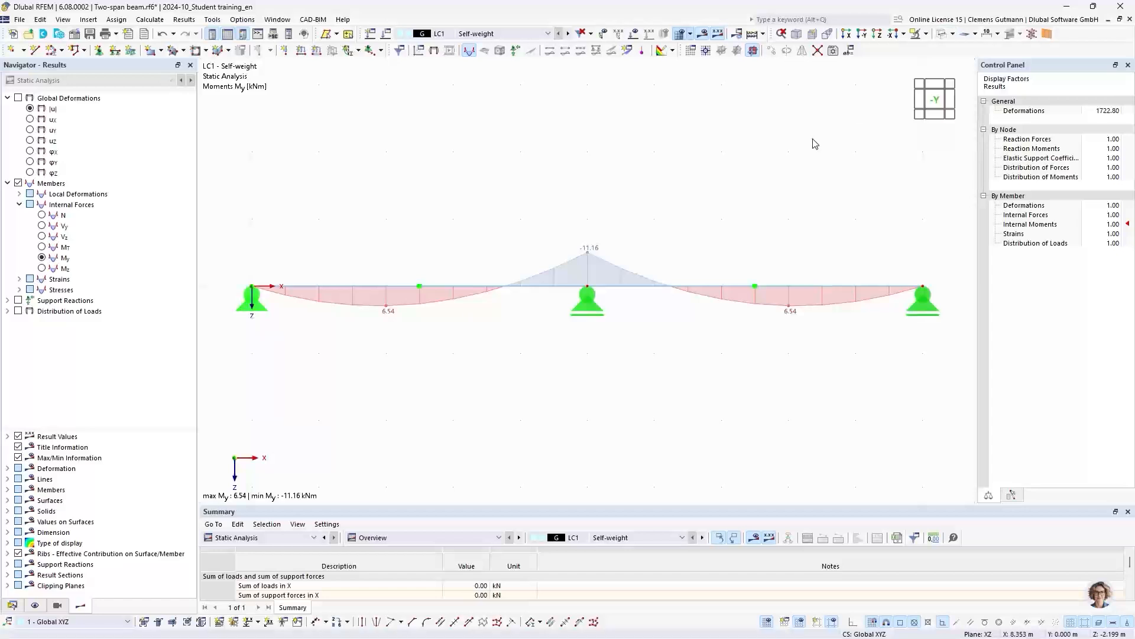
- Display the My results of design situation DS1, ULS (STR/GEO) - Permanent and transient - Eq. 6.10
{"action": "left_click", "coordinate": [490, 35]}
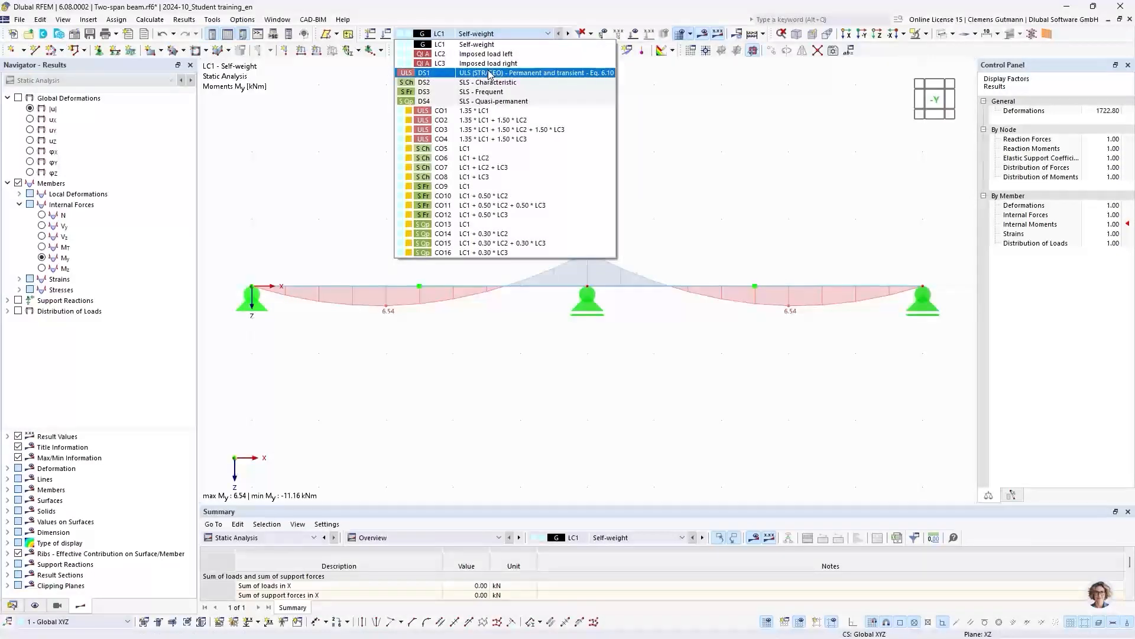
{"action": "left_click", "coordinate": [420, 75]}
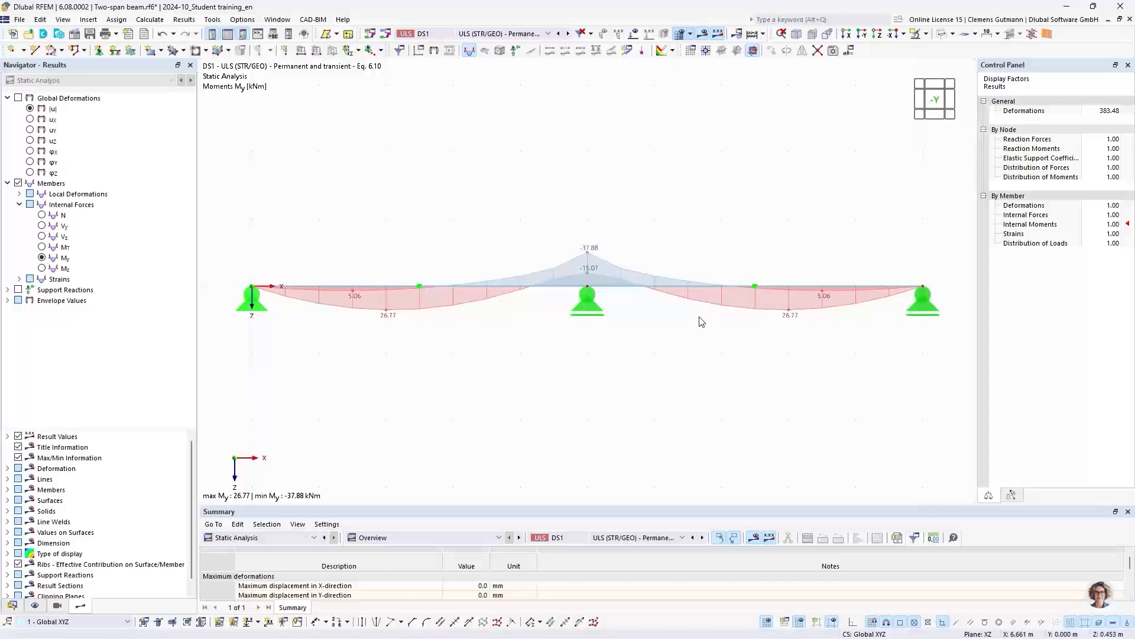
{"action": "left_click", "coordinate": [431, 37]}
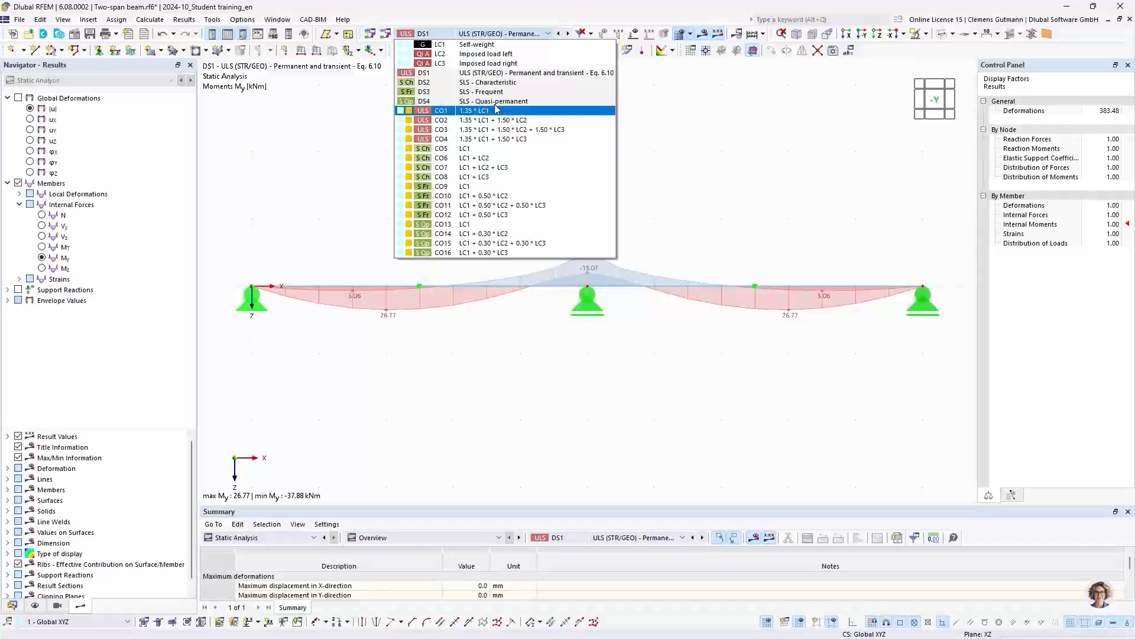
{"action": "left_click", "coordinate": [440, 77]}
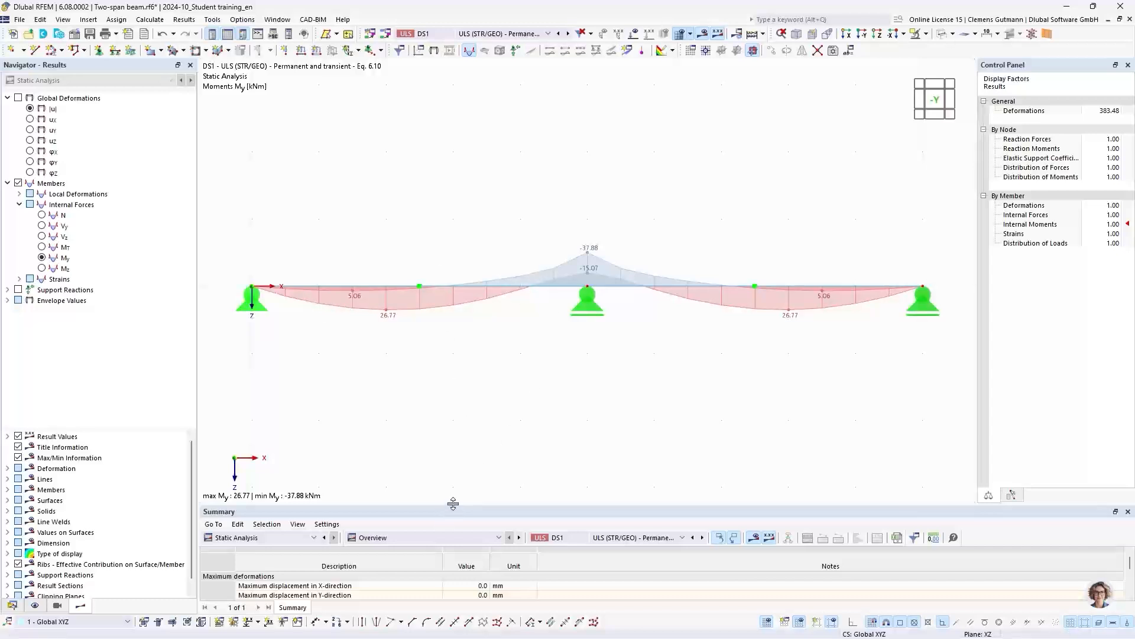
- List the internal forces by member for DS1 in an enlarged results table
{"action": "left_click_drag", "start_coordinate": [453, 503], "coordinate": [473, 373]}
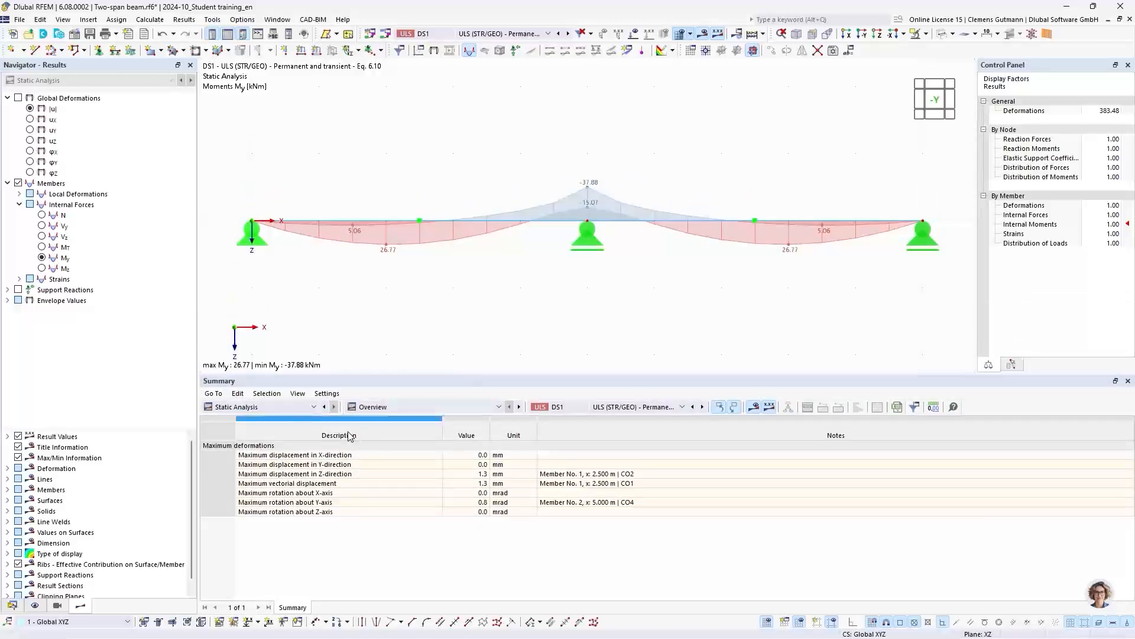
{"action": "left_click", "coordinate": [377, 410]}
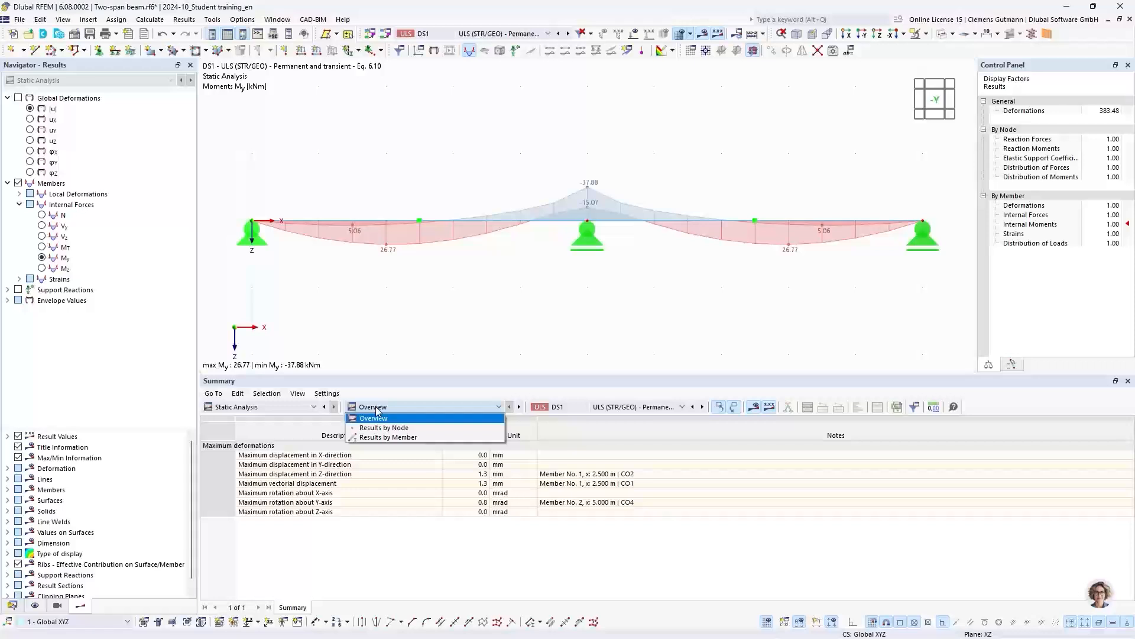
{"action": "left_click", "coordinate": [386, 437]}
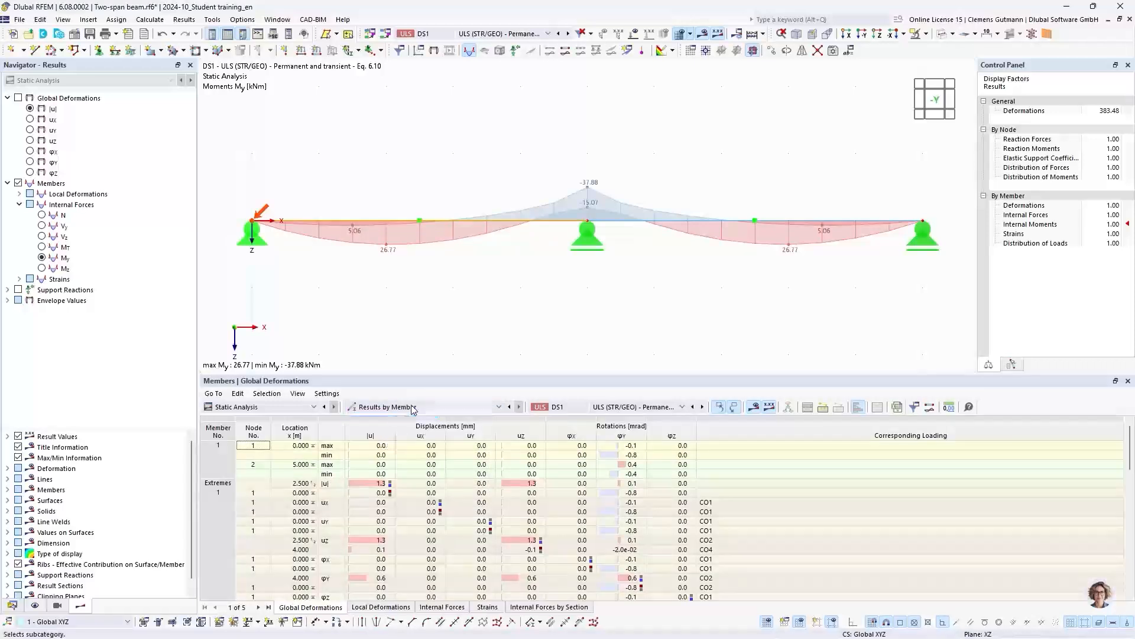
{"action": "left_click", "coordinate": [454, 614]}
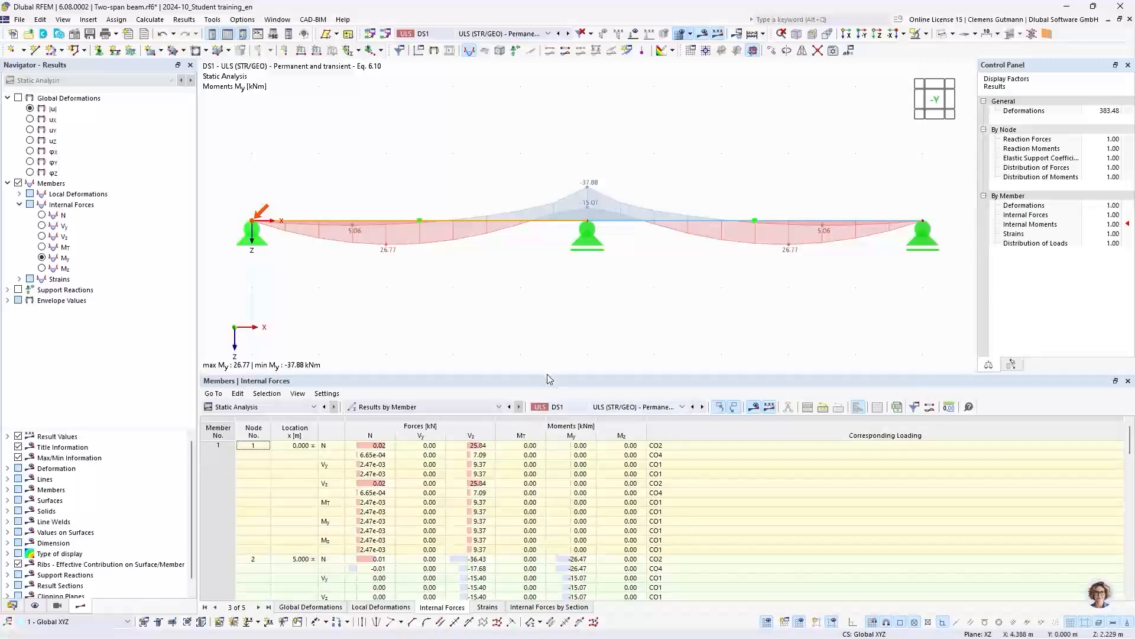
{"action": "left_click_drag", "start_coordinate": [549, 377], "coordinate": [550, 275]}
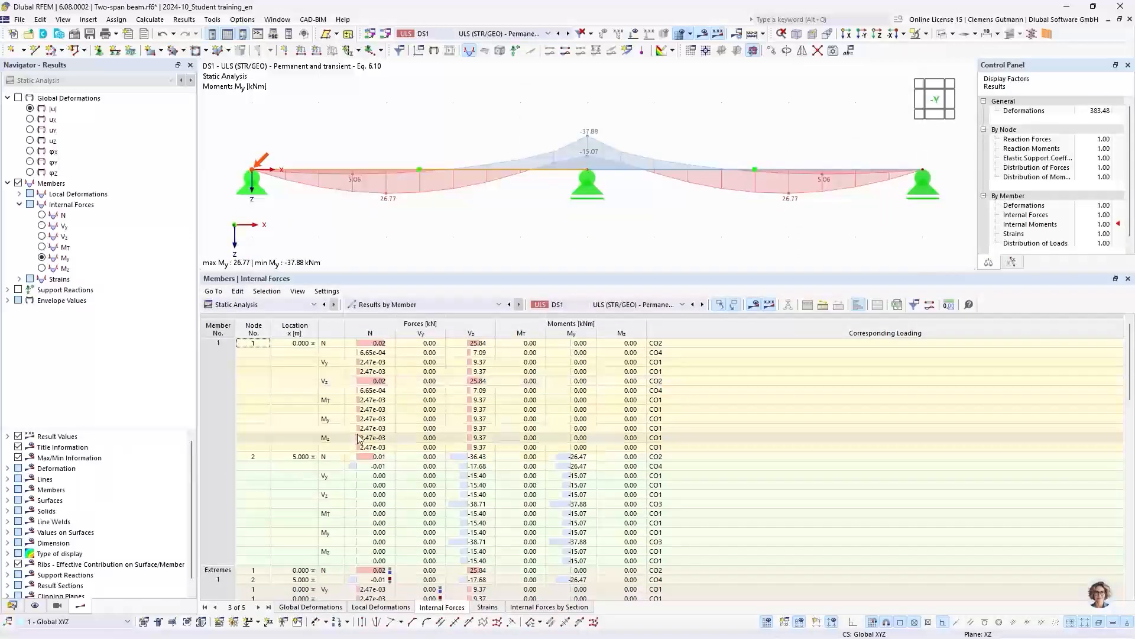
- Locate the extreme negative My of member 1 at the middle support and display its corresponding combination CO3, 1.35 * LC1 + 1.50 * LC2 + 1.50 * LC3
{"action": "scroll", "coordinate": [504, 459], "scroll_direction": "down", "scroll_amount": 10}
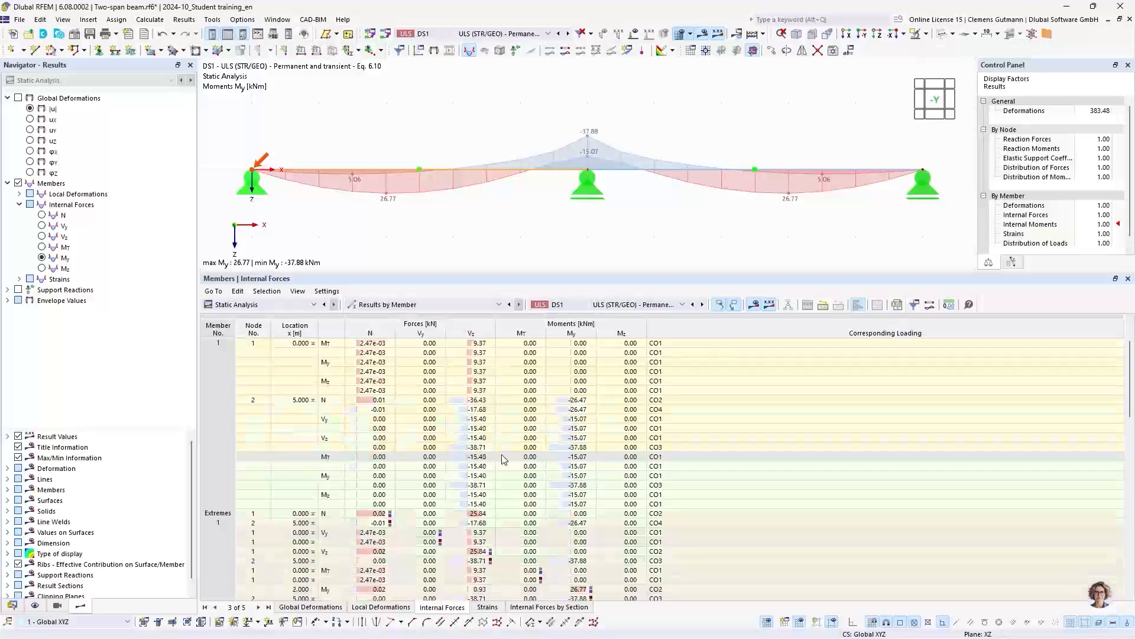
{"action": "scroll", "coordinate": [503, 459], "scroll_direction": "down", "scroll_amount": 5}
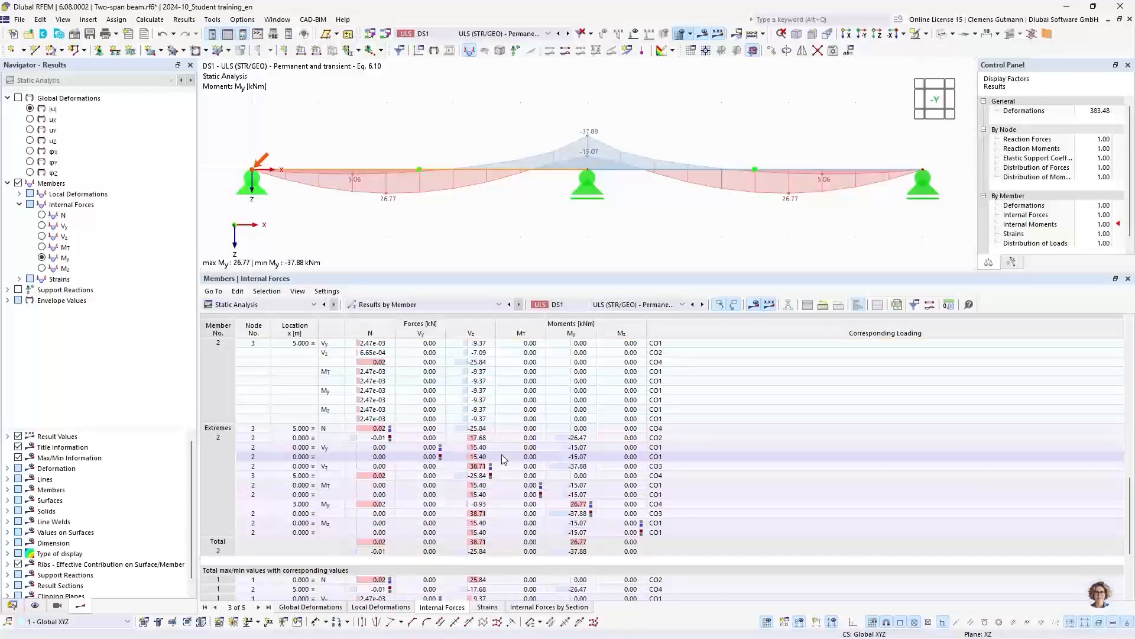
{"action": "scroll", "coordinate": [502, 454], "scroll_direction": "up", "scroll_amount": 8}
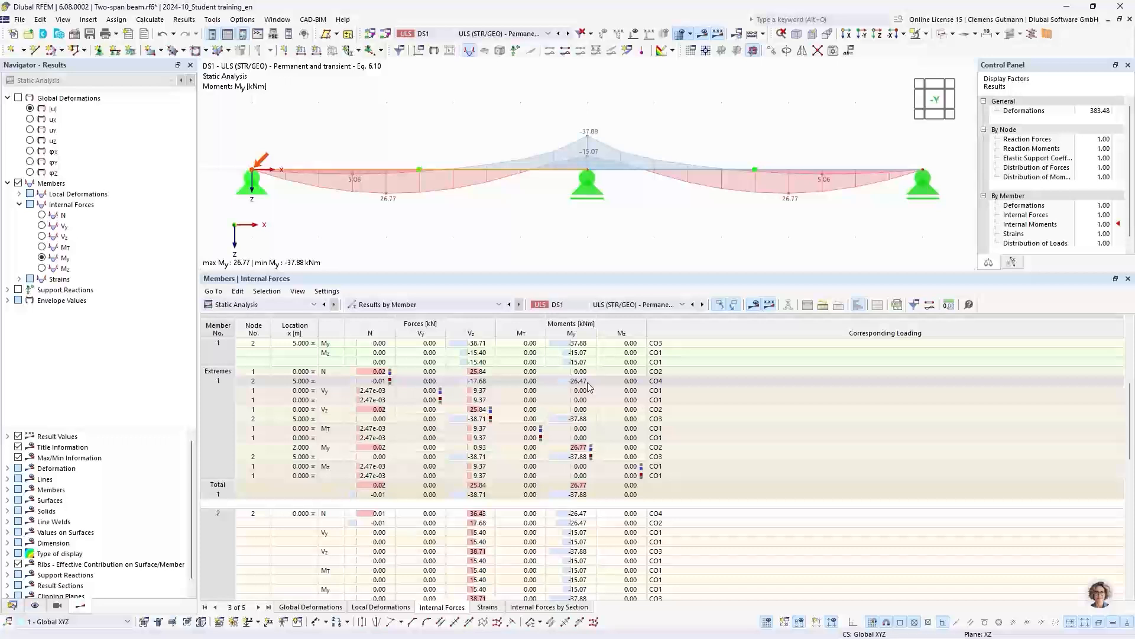
{"action": "left_click", "coordinate": [582, 422]}
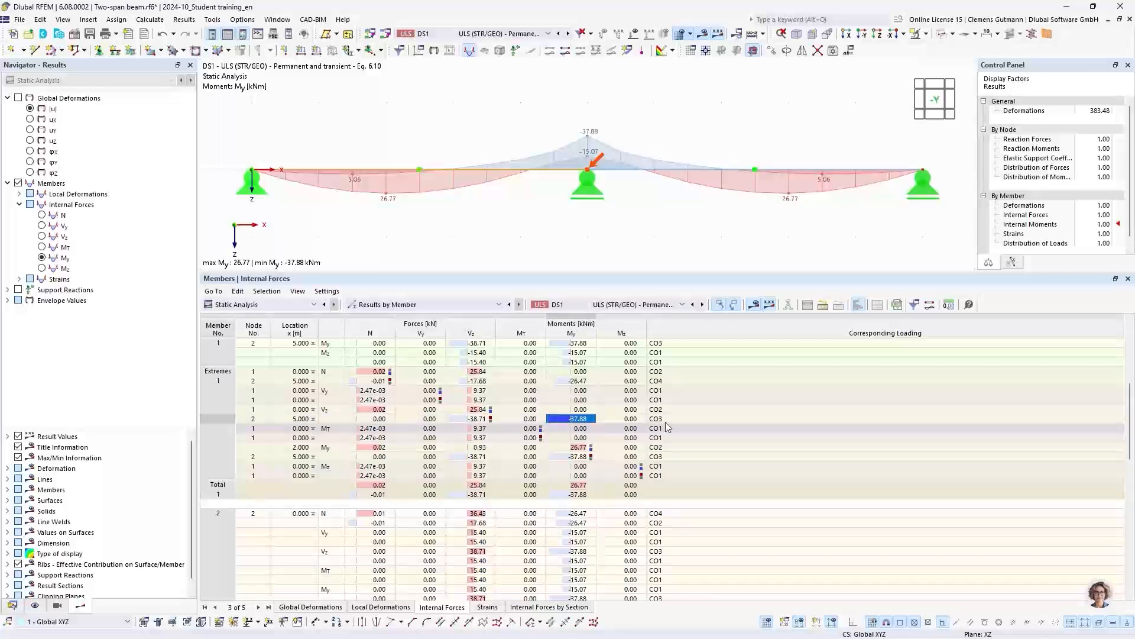
{"action": "left_click", "coordinate": [501, 34]}
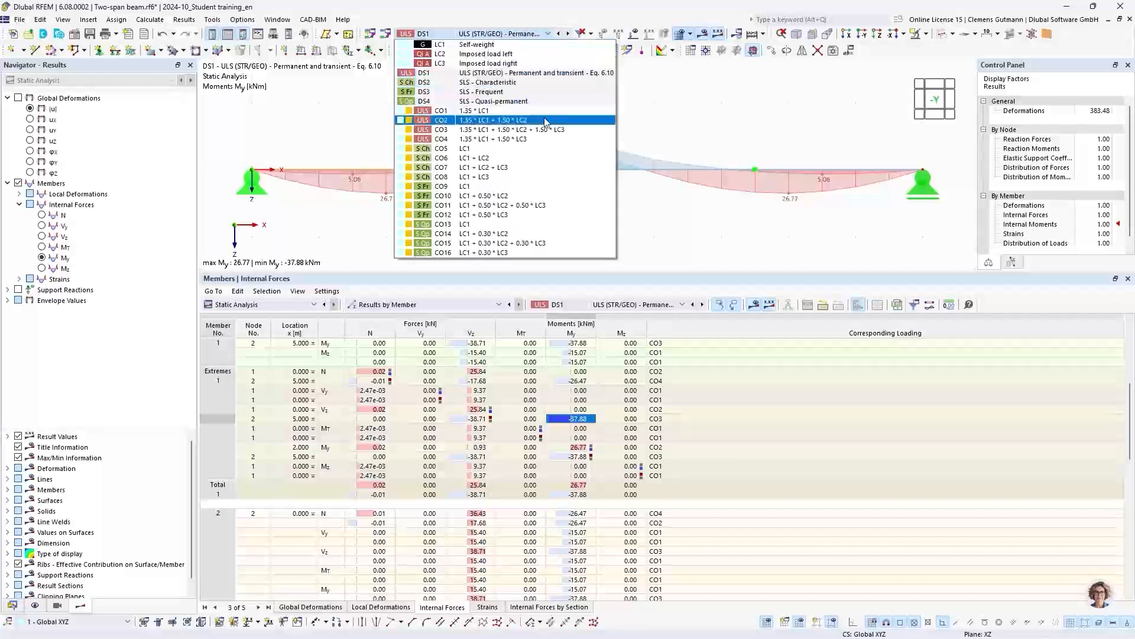
{"action": "left_click", "coordinate": [440, 130]}
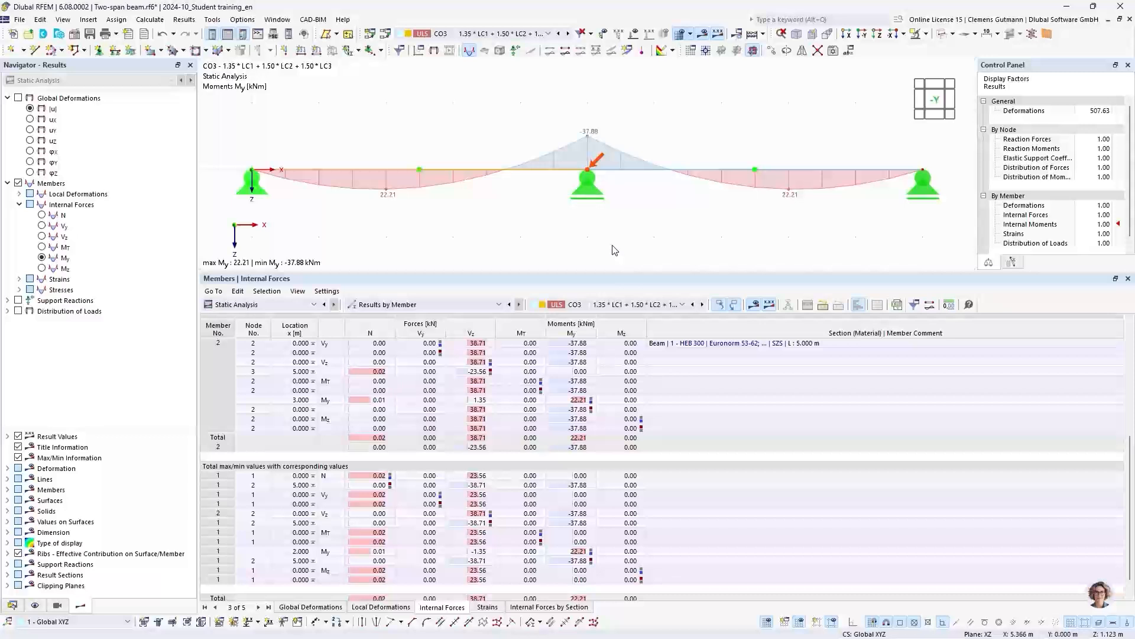
- Return to DS1, locate member 1's maximum My in the extremes, and display its corresponding combination CO2, 1.35 * LC1 + 1.50 * LC2
{"action": "left_click", "coordinate": [500, 33]}
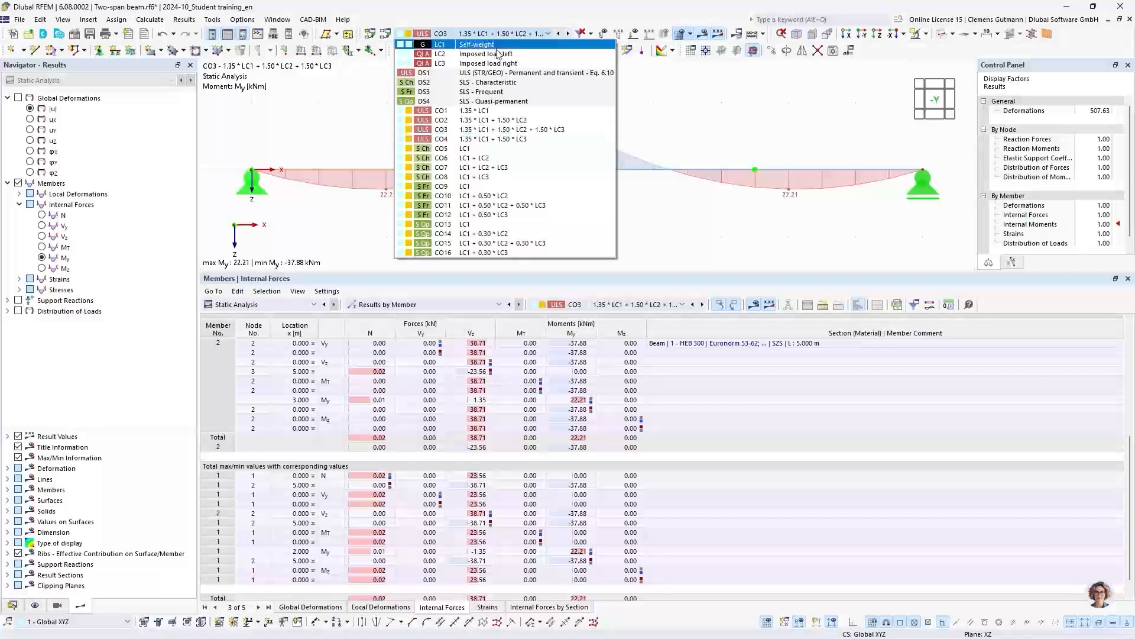
{"action": "left_click", "coordinate": [484, 73]}
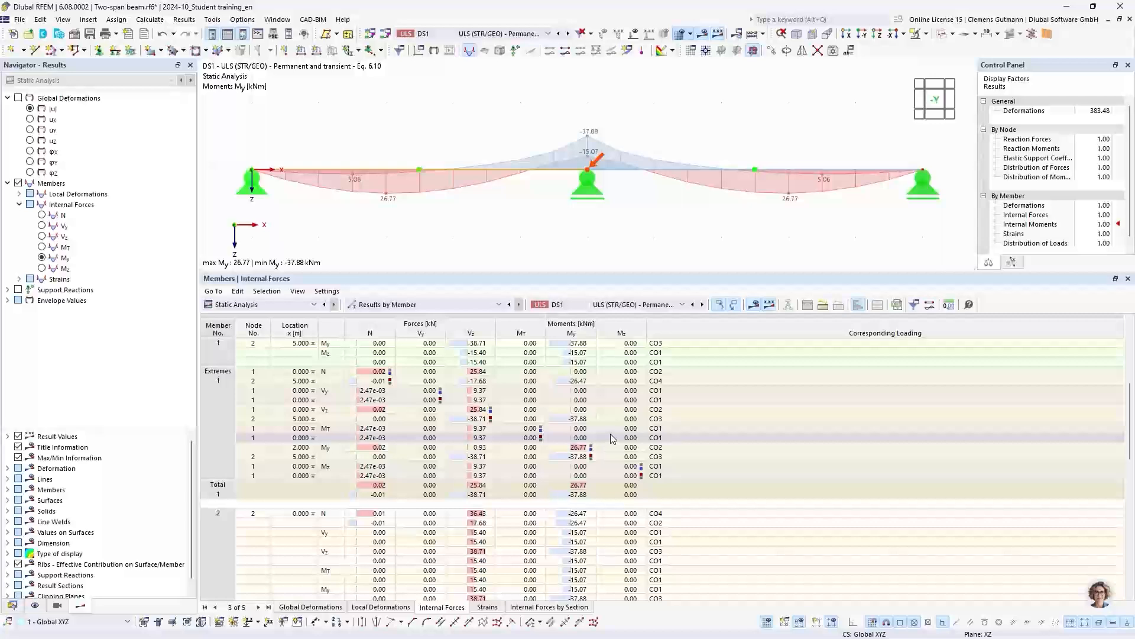
{"action": "left_click", "coordinate": [577, 447]}
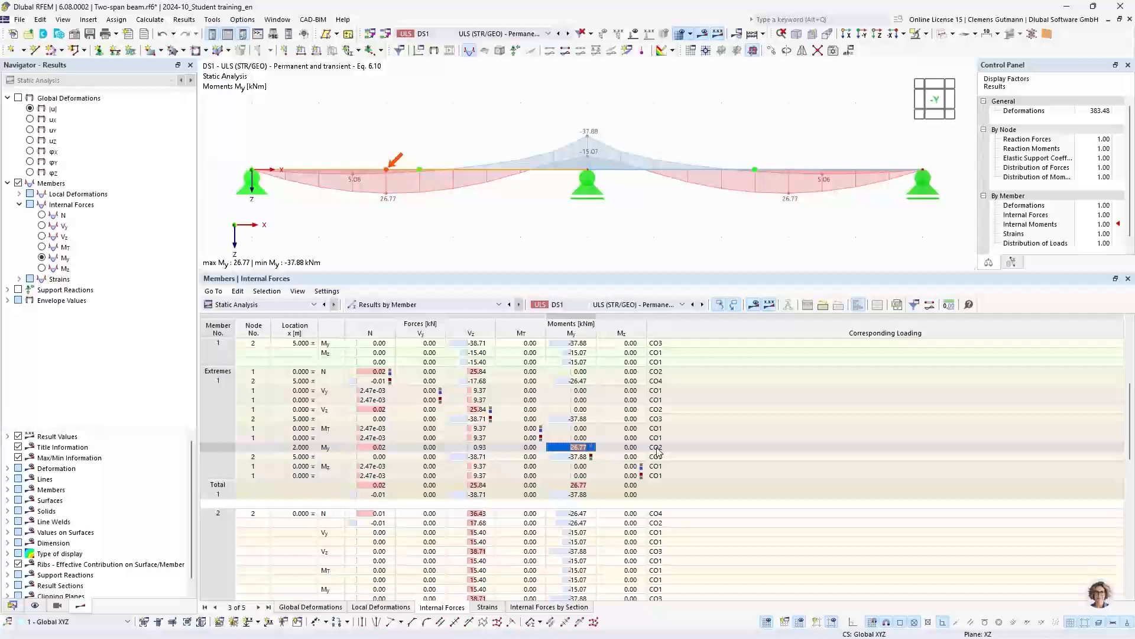
{"action": "left_click", "coordinate": [463, 34]}
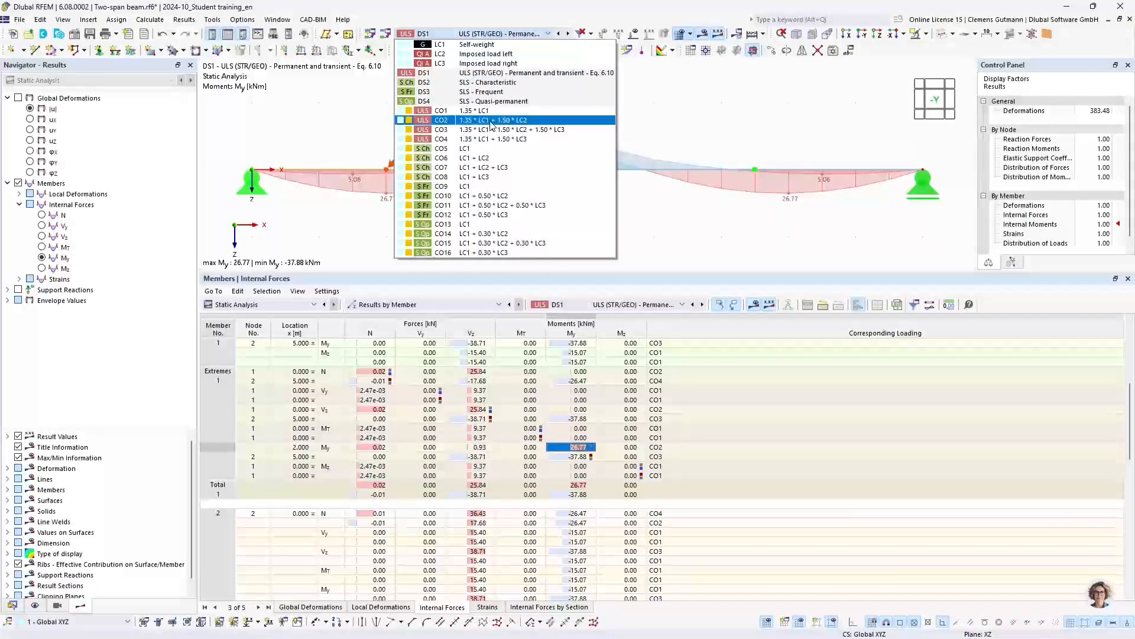
{"action": "left_click", "coordinate": [490, 120]}
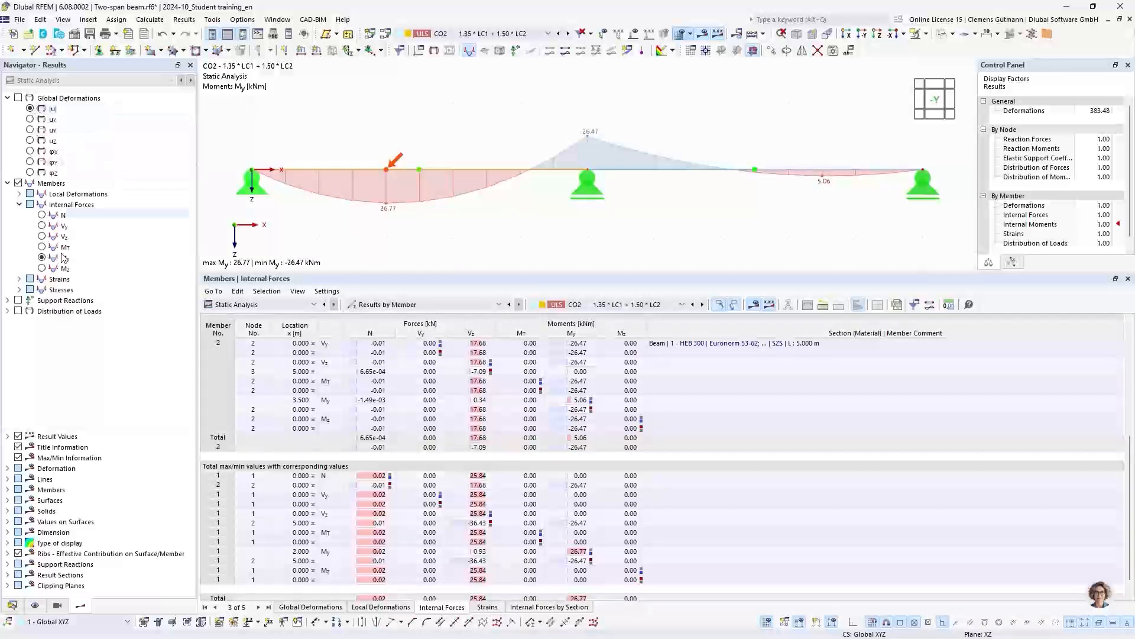
- Turn on the support reactions alongside the moments and display them for design situation DS1 in an enlarged graphics area
{"action": "left_click", "coordinate": [19, 301]}
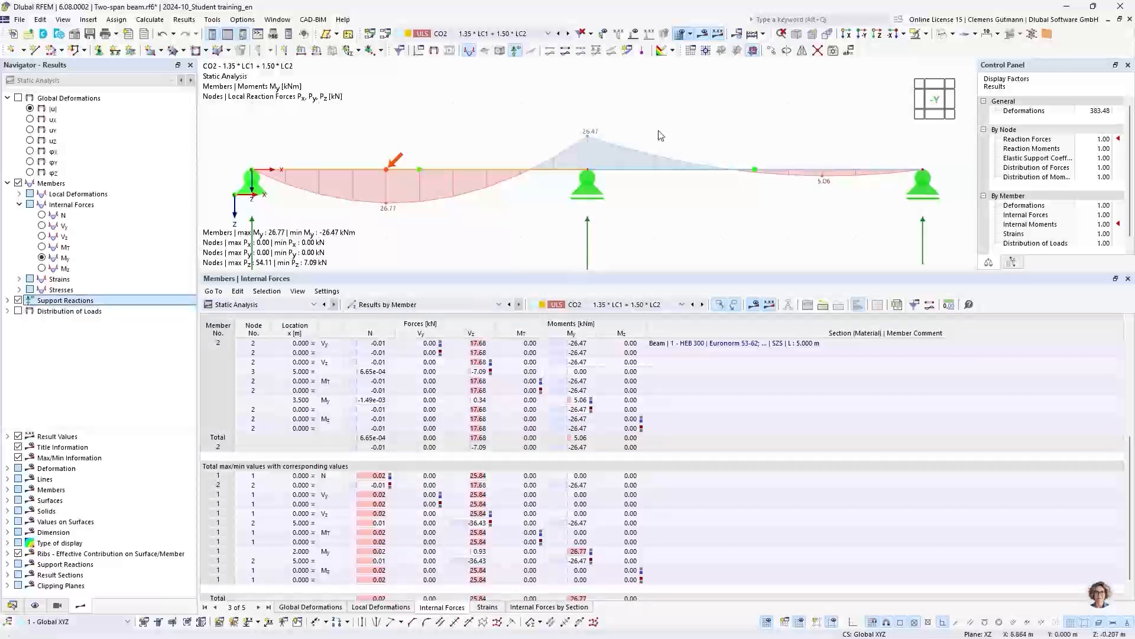
{"action": "scroll", "coordinate": [558, 132], "scroll_direction": "down", "scroll_amount": 3}
{"action": "left_click", "coordinate": [497, 34]}
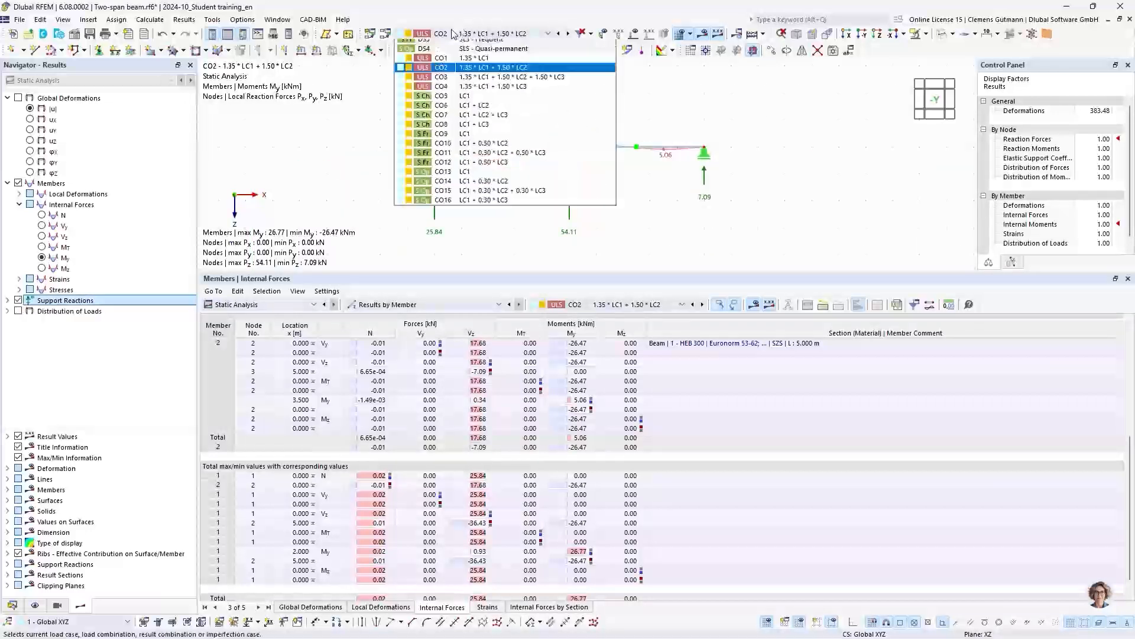
{"action": "left_click", "coordinate": [479, 73]}
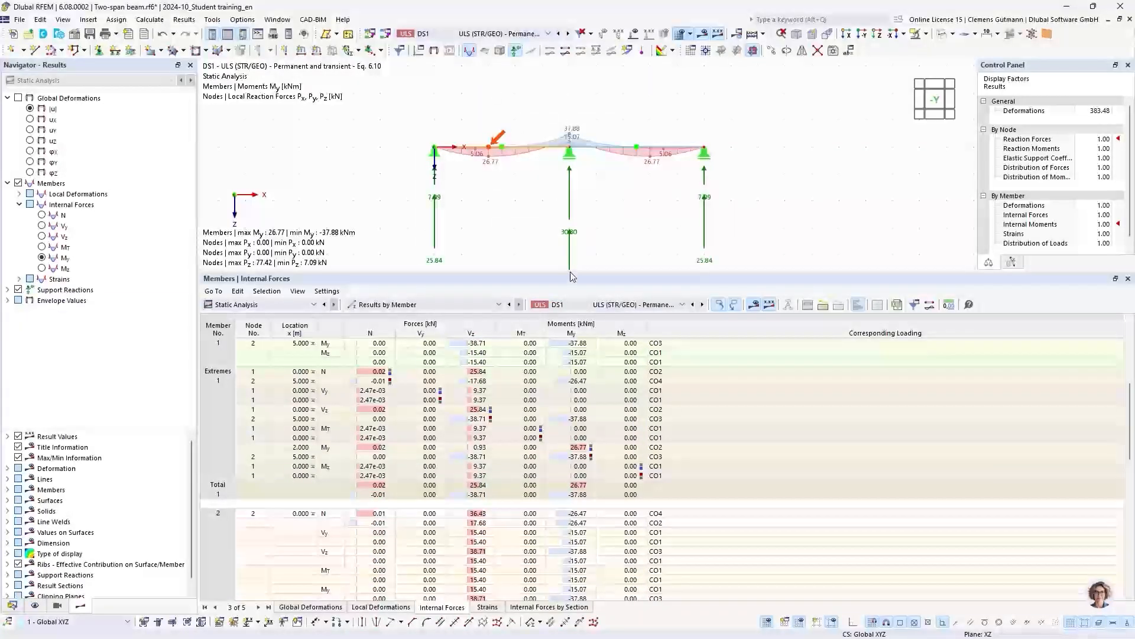
{"action": "left_click_drag", "start_coordinate": [573, 274], "coordinate": [577, 375]}
{"action": "scroll", "coordinate": [633, 330], "scroll_direction": "up", "scroll_amount": 2}
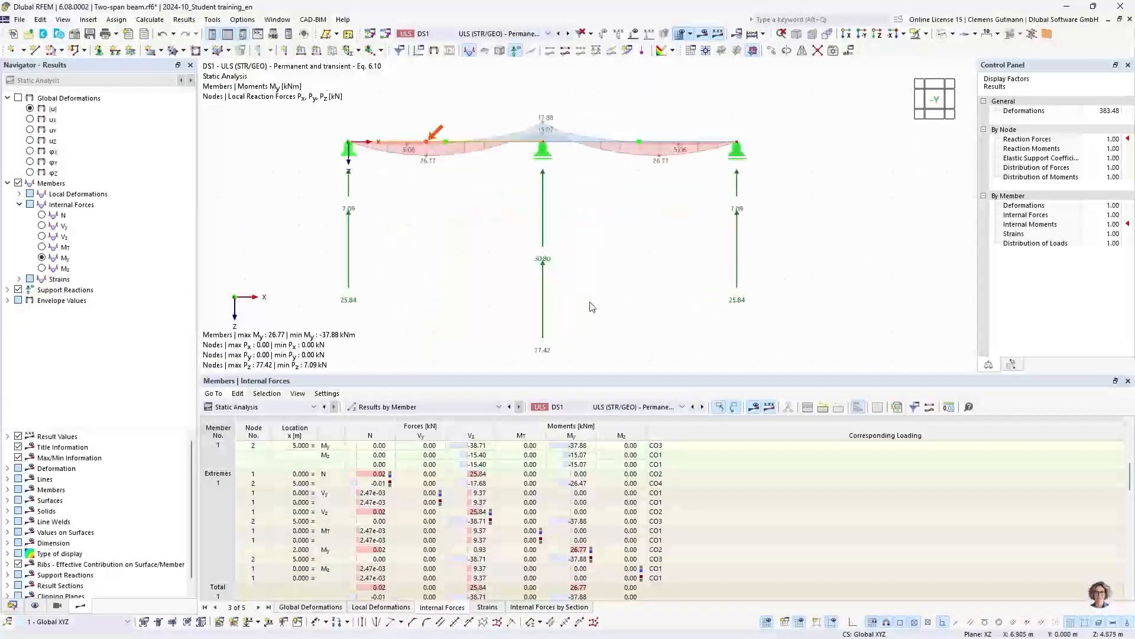
{"action": "middle_click_drag", "start_coordinate": [592, 301], "coordinate": [574, 295]}
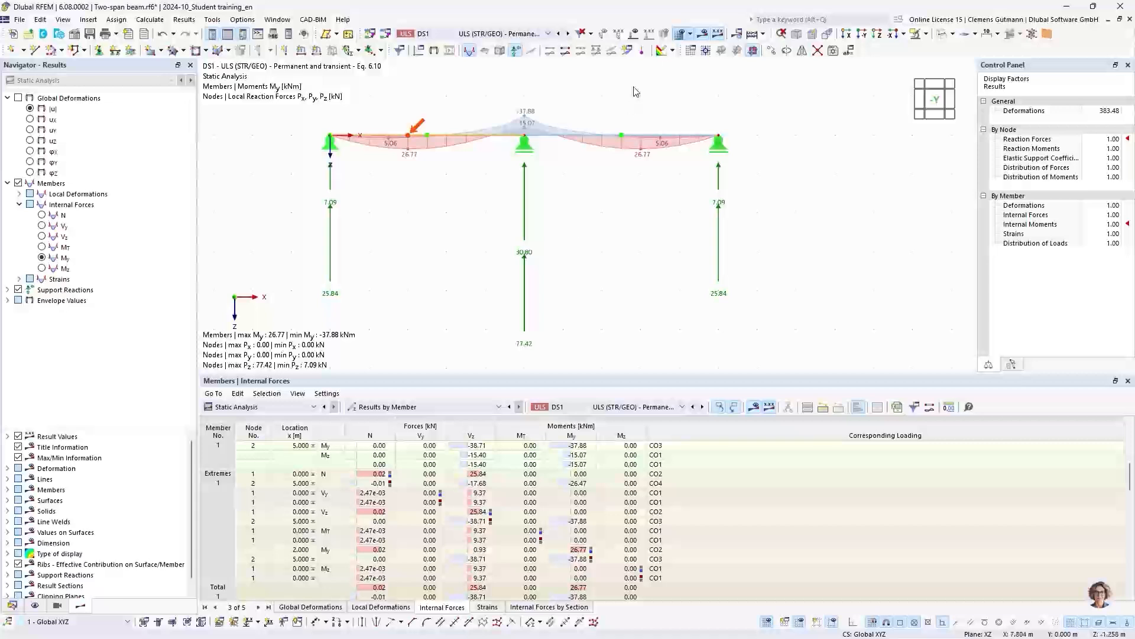
- Display load combination CO3, 1.35 * LC1 + 1.50 * LC2 + 1.50 * LC3, with its loads, moments My and support reactions
{"action": "left_click", "coordinate": [635, 35]}
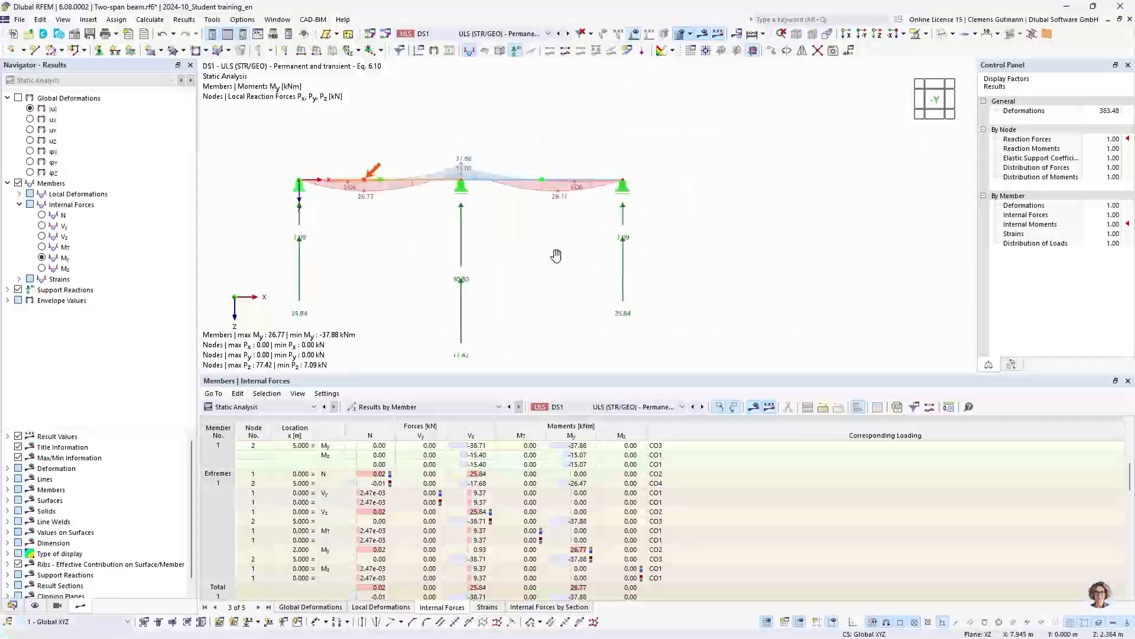
{"action": "left_click", "coordinate": [547, 34]}
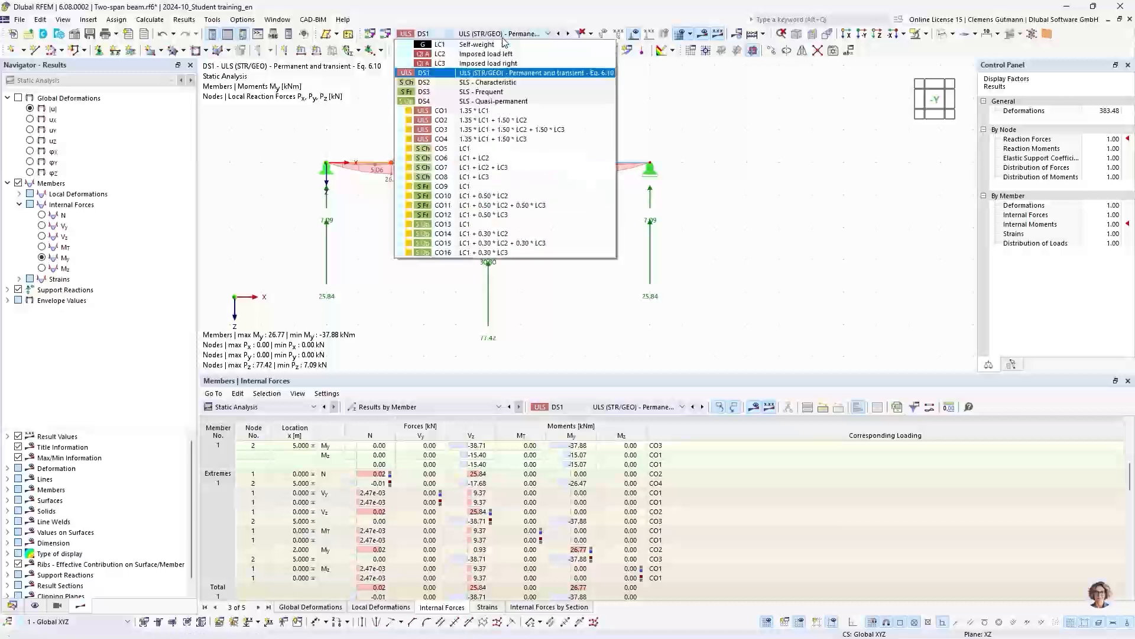
{"action": "left_click", "coordinate": [444, 132]}
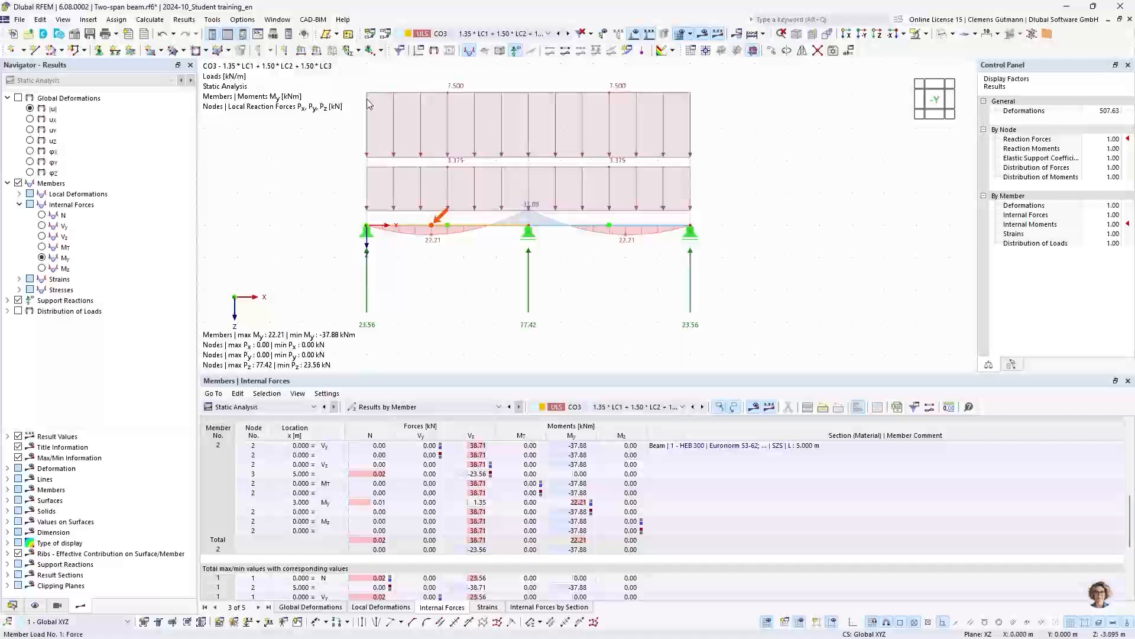
{"action": "mouse_move", "coordinate": [368, 101]}
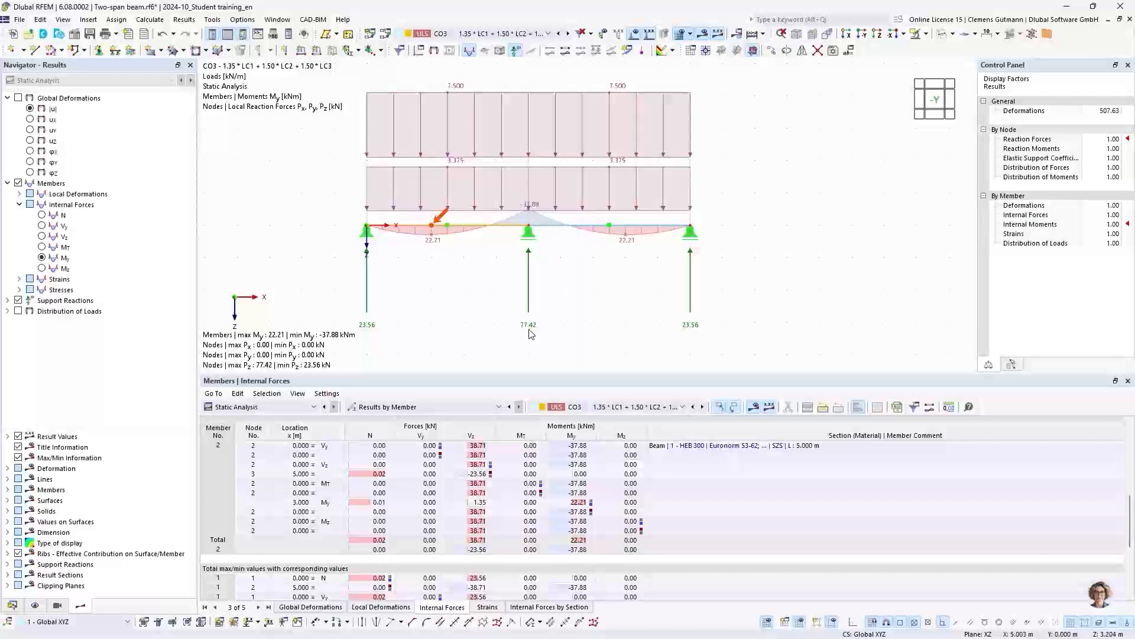
- Return to design situation DS1 and list the support forces by node in an enlarged results table
{"action": "left_click", "coordinate": [493, 34]}
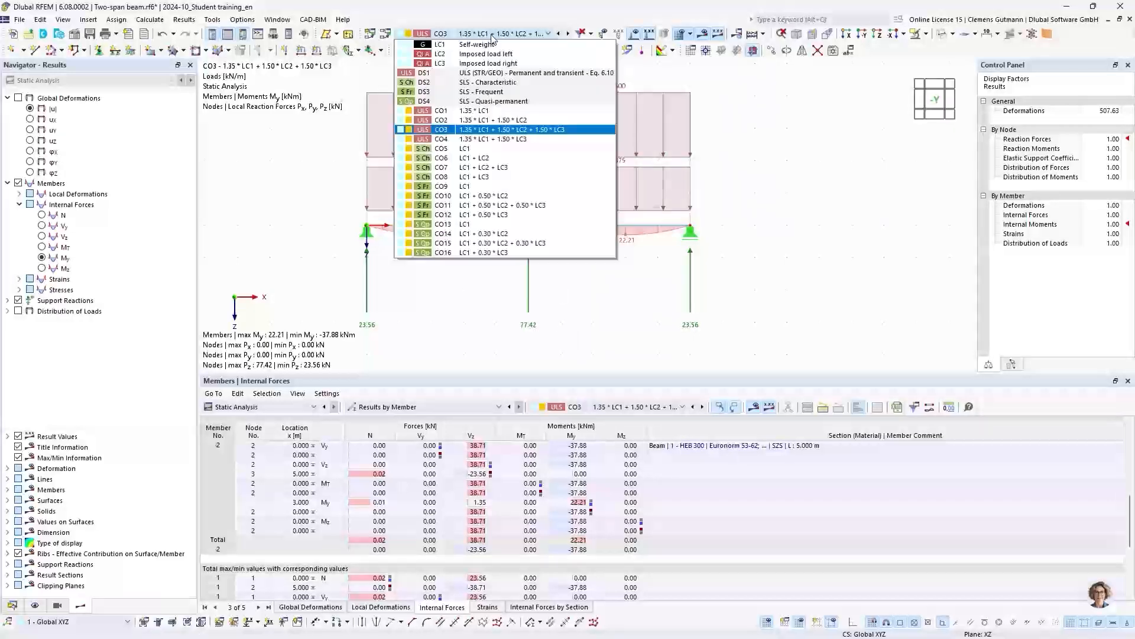
{"action": "left_click", "coordinate": [439, 73]}
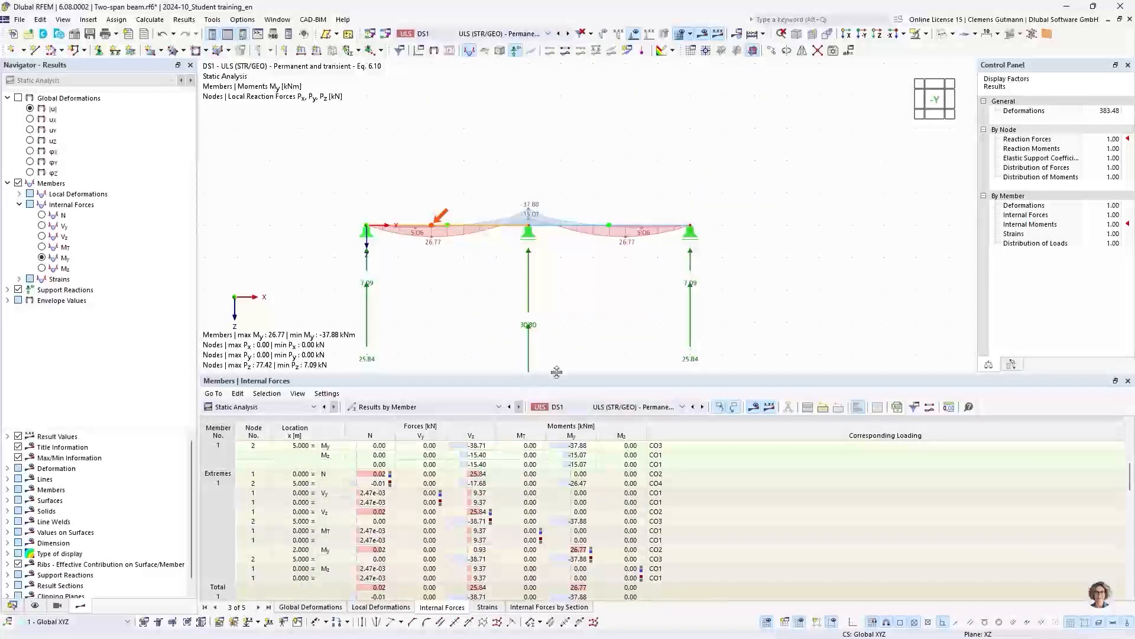
{"action": "left_click", "coordinate": [408, 407]}
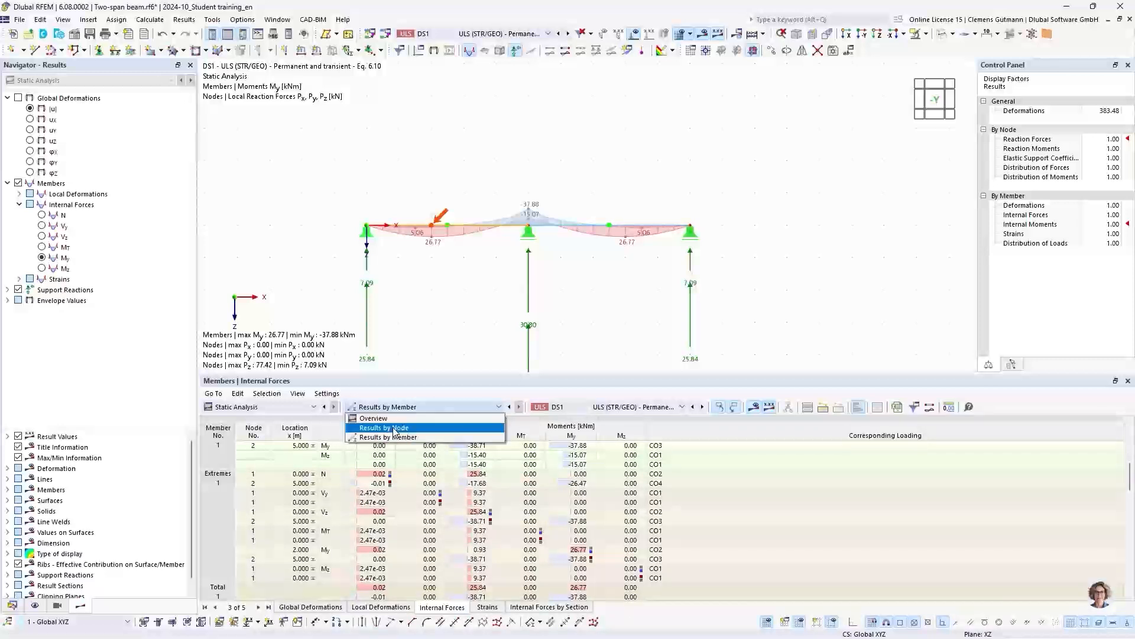
{"action": "left_click", "coordinate": [395, 428]}
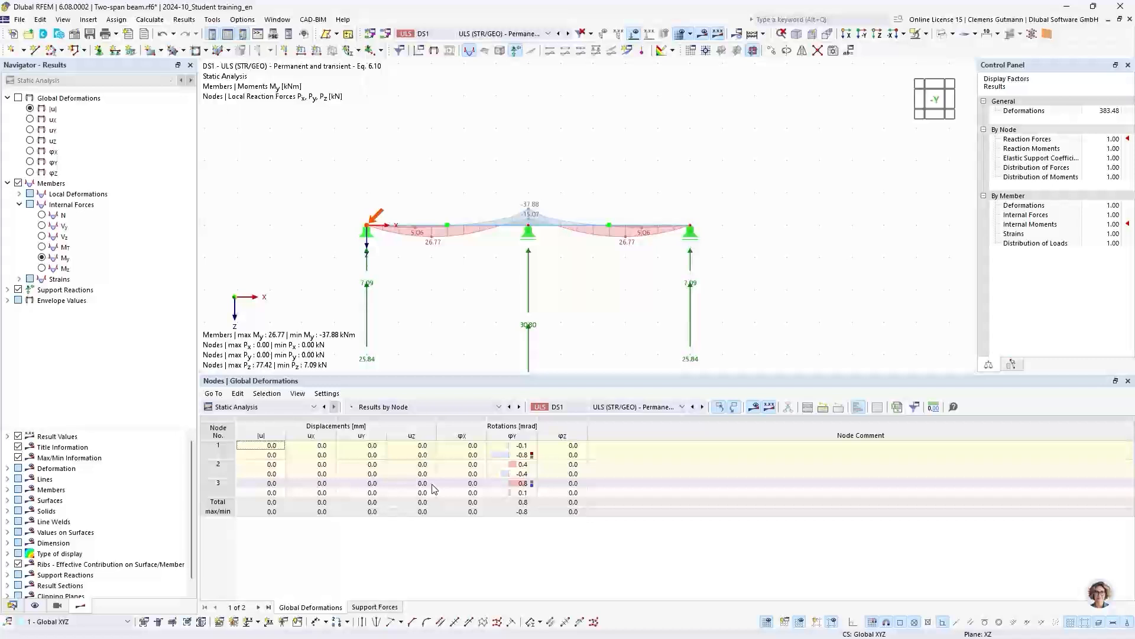
{"action": "left_click", "coordinate": [360, 609]}
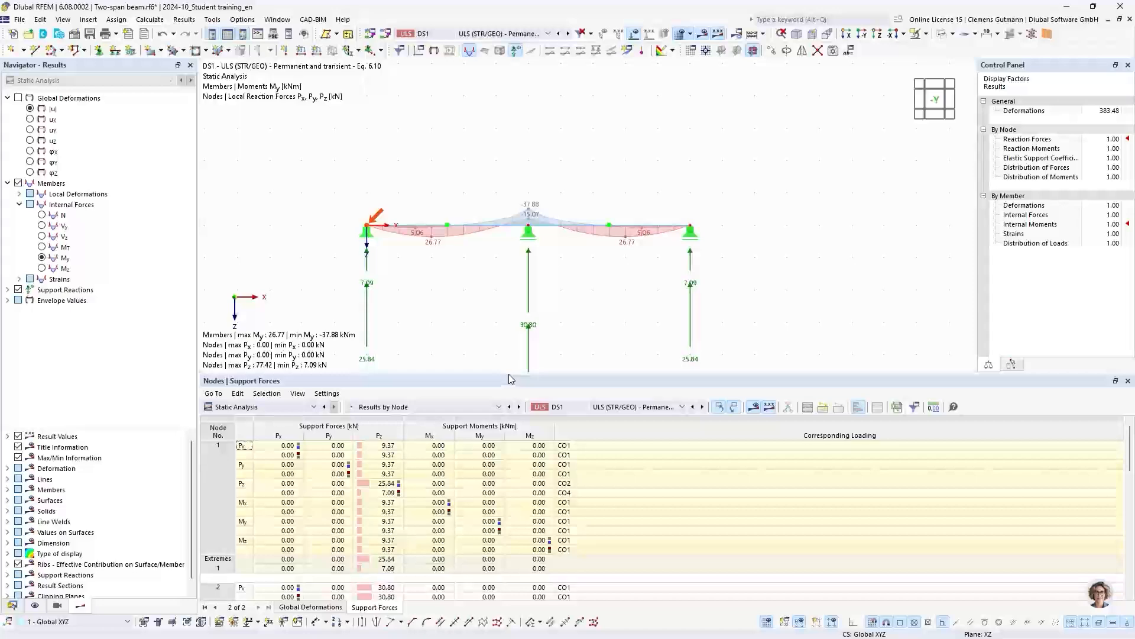
{"action": "left_click_drag", "start_coordinate": [511, 379], "coordinate": [511, 274]}
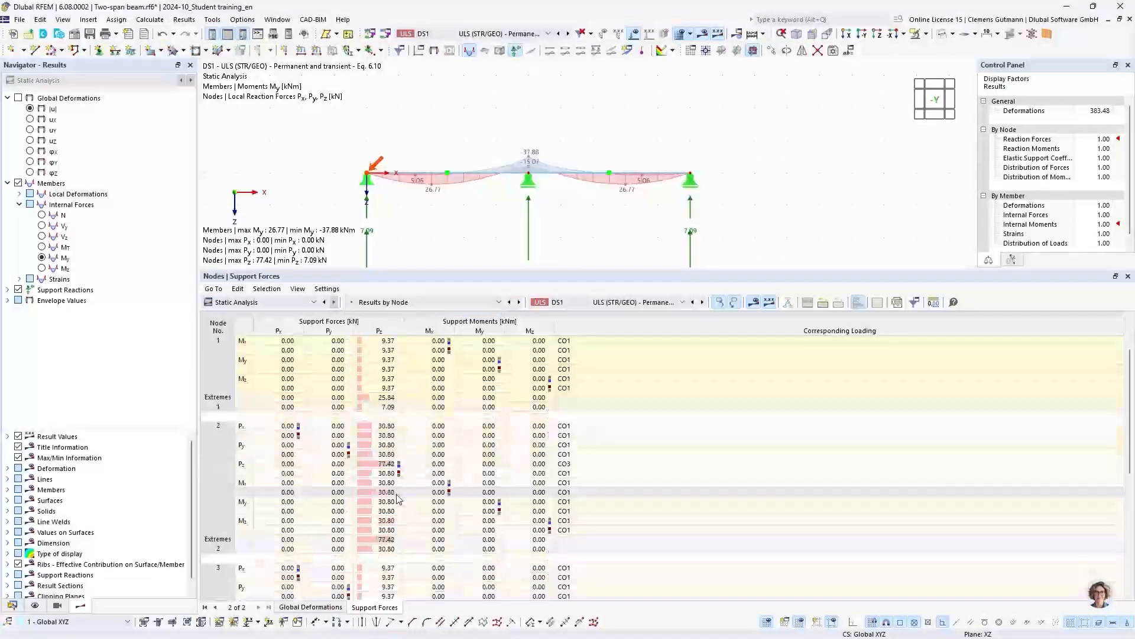
- Locate the maximum support force Pz at node 2 and its corresponding loading, and switch to the Gerber beam slide in PowerPoint
{"action": "left_click", "coordinate": [382, 465]}
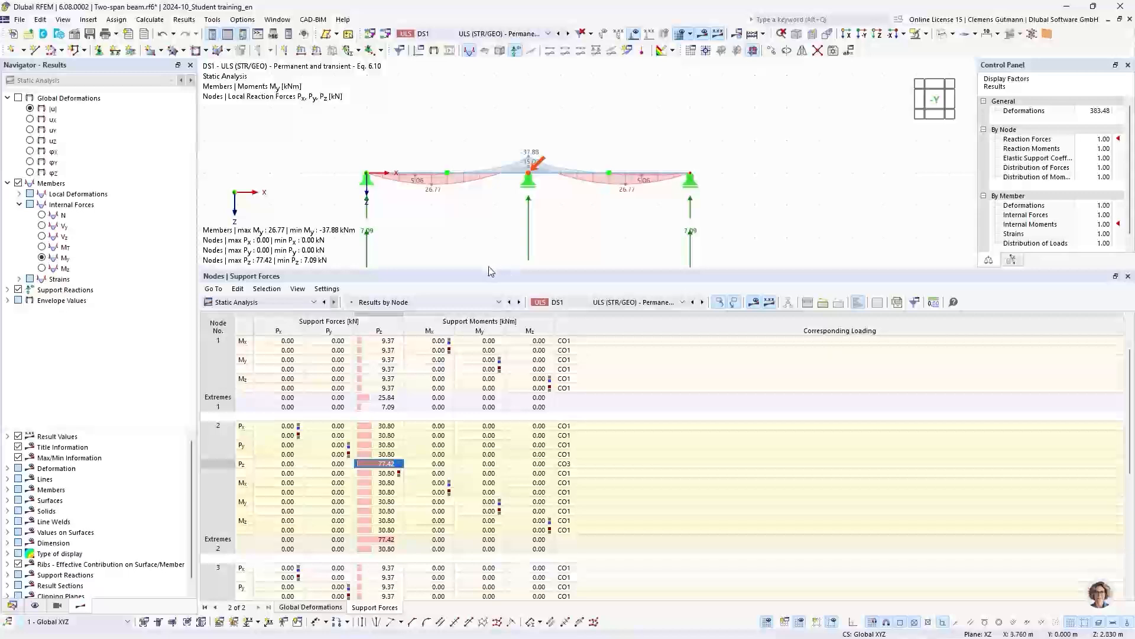
{"action": "left_click_drag", "start_coordinate": [490, 271], "coordinate": [490, 351]}
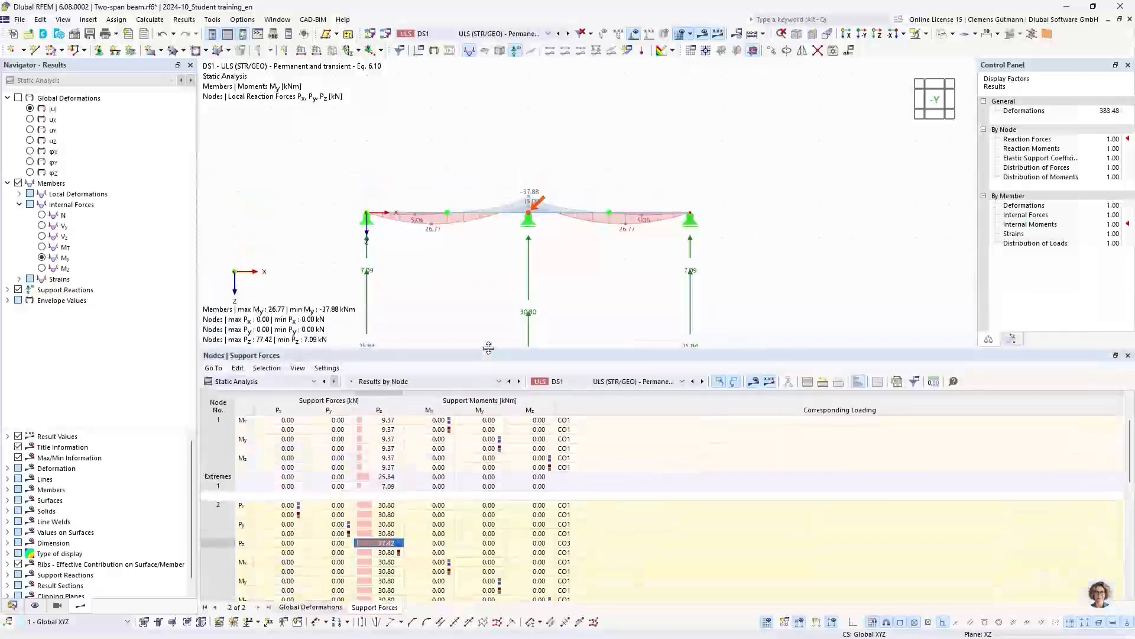
{"action": "left_click", "coordinate": [565, 543]}
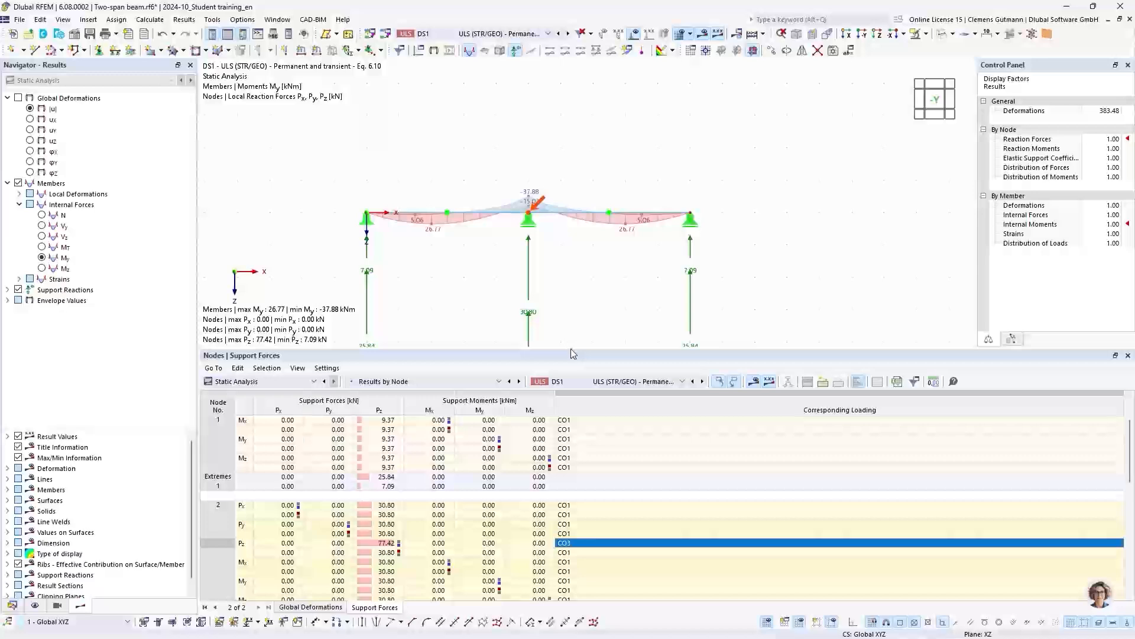
{"action": "left_click_drag", "start_coordinate": [573, 354], "coordinate": [571, 403]}
{"action": "middle_click_drag", "start_coordinate": [566, 318], "coordinate": [580, 283]}
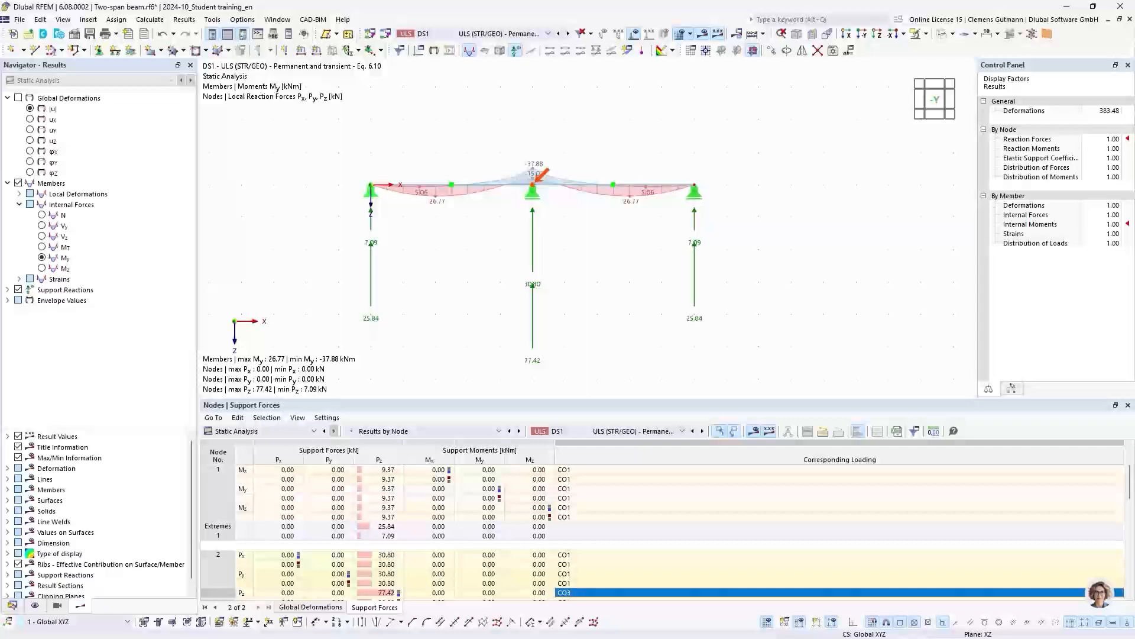
{"action": "key", "text": "alt+Tab"}
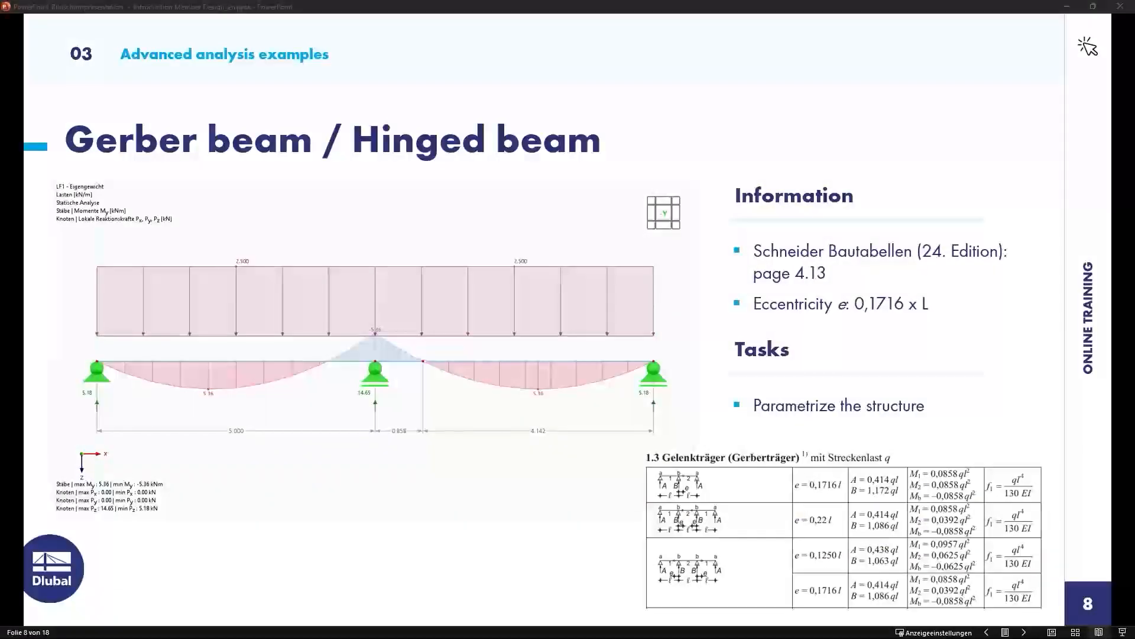
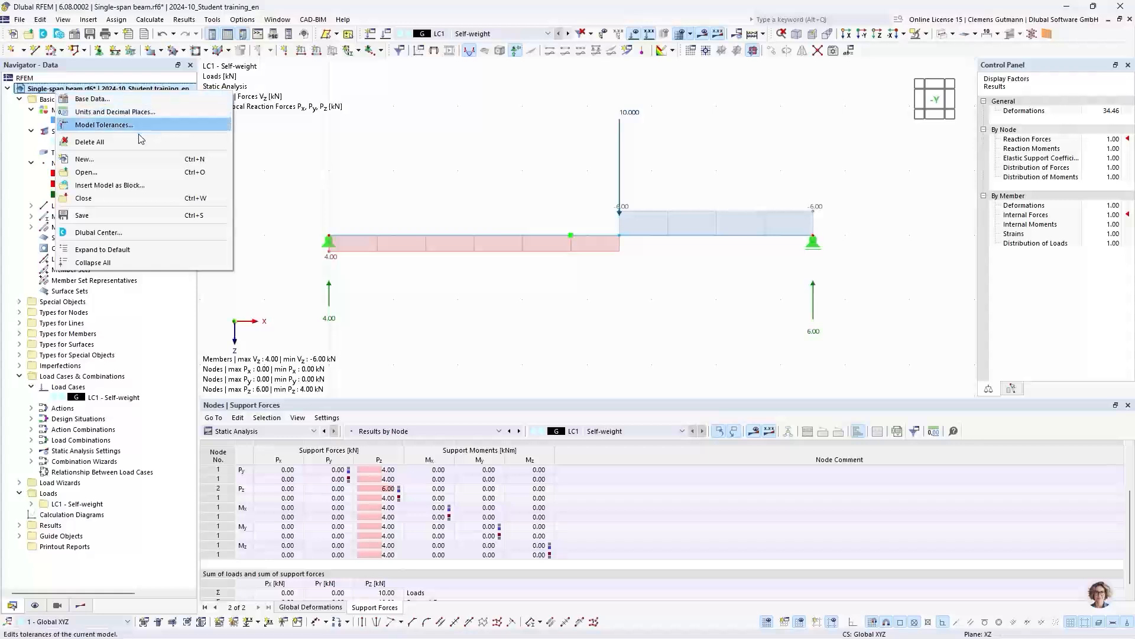
- Close the single-span beam model and save its changes
{"action": "left_click", "coordinate": [133, 198]}
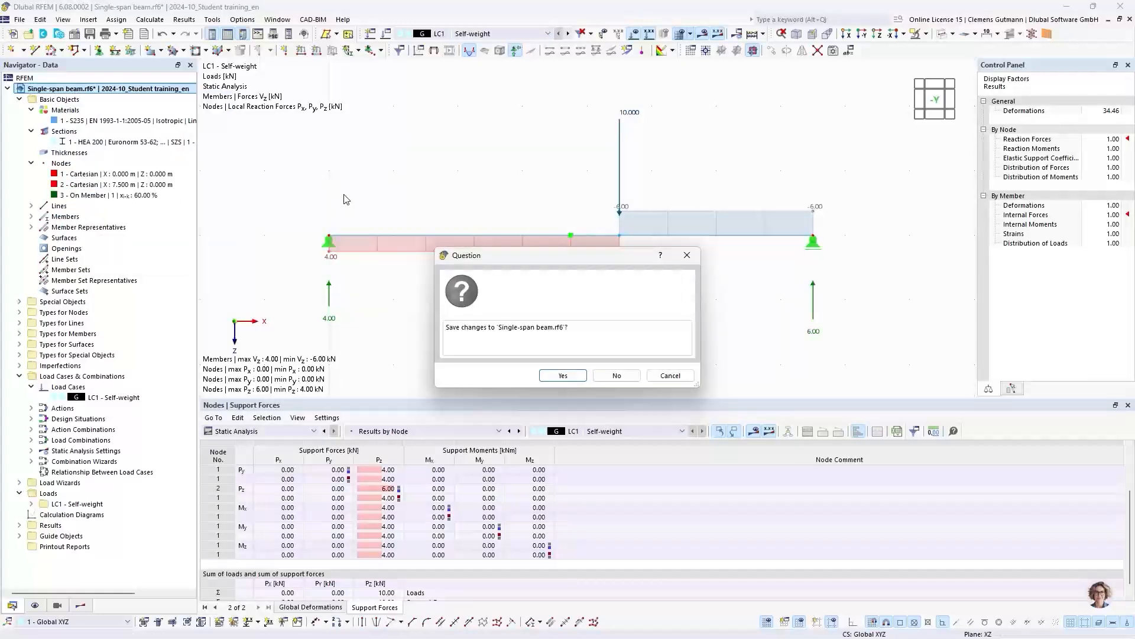
{"action": "left_click", "coordinate": [575, 375]}
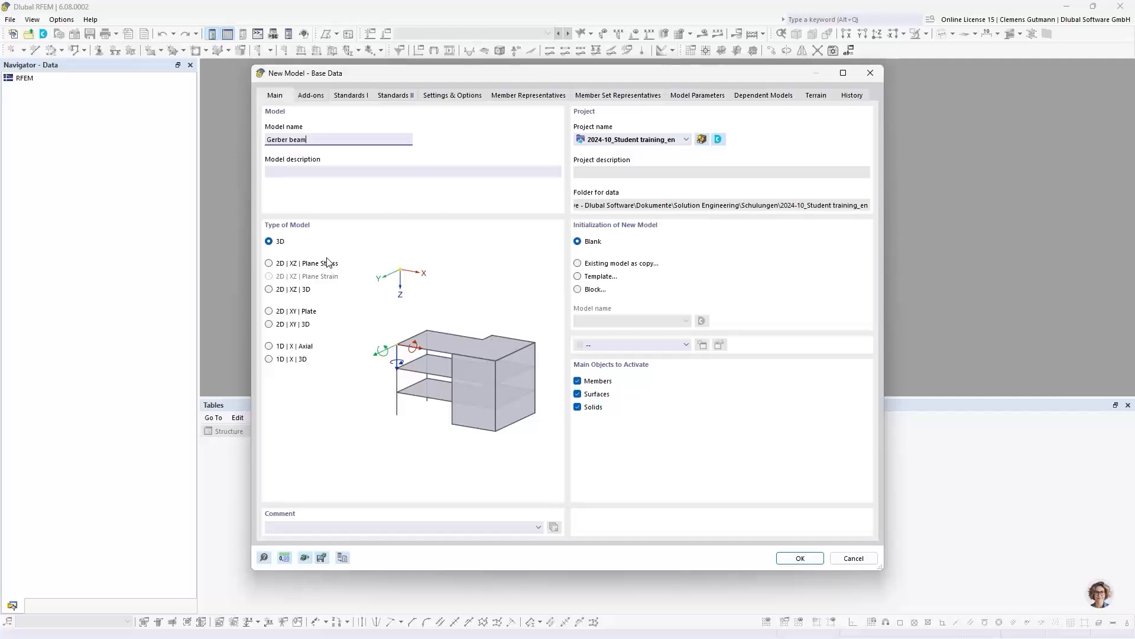
{"action": "key", "text": "Tab"}
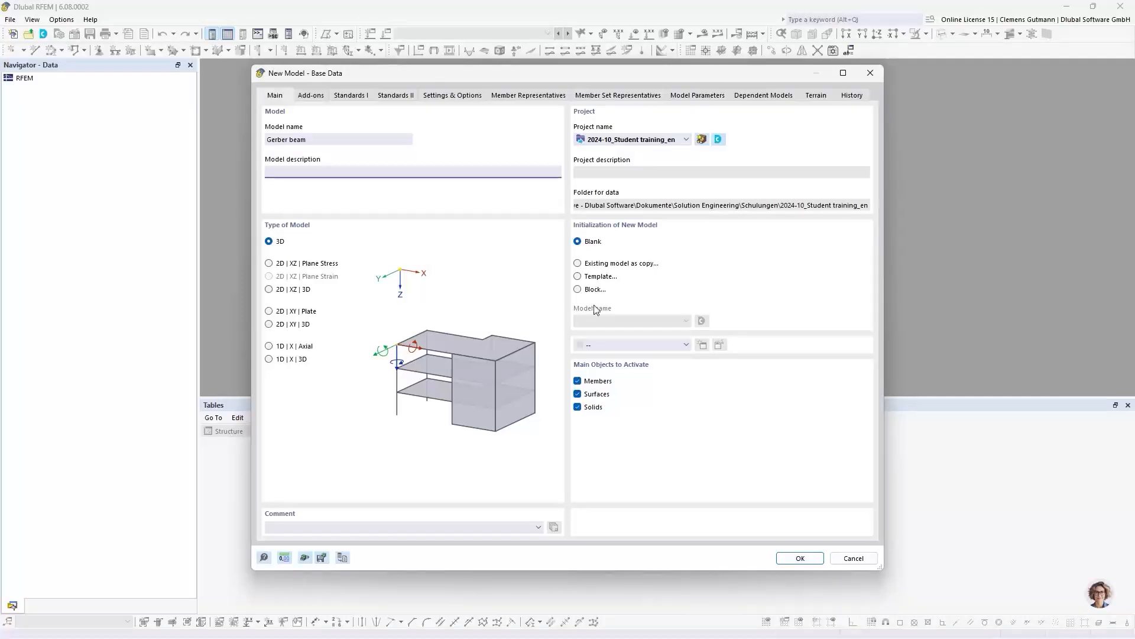
{"action": "left_click", "coordinate": [579, 264]}
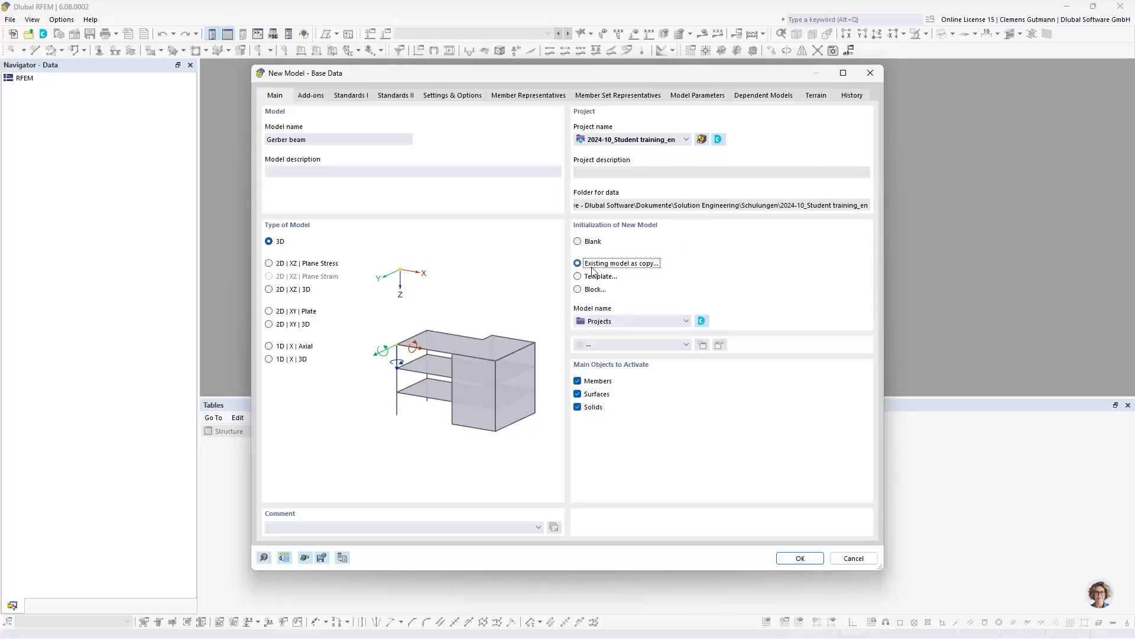
{"action": "left_click", "coordinate": [686, 322]}
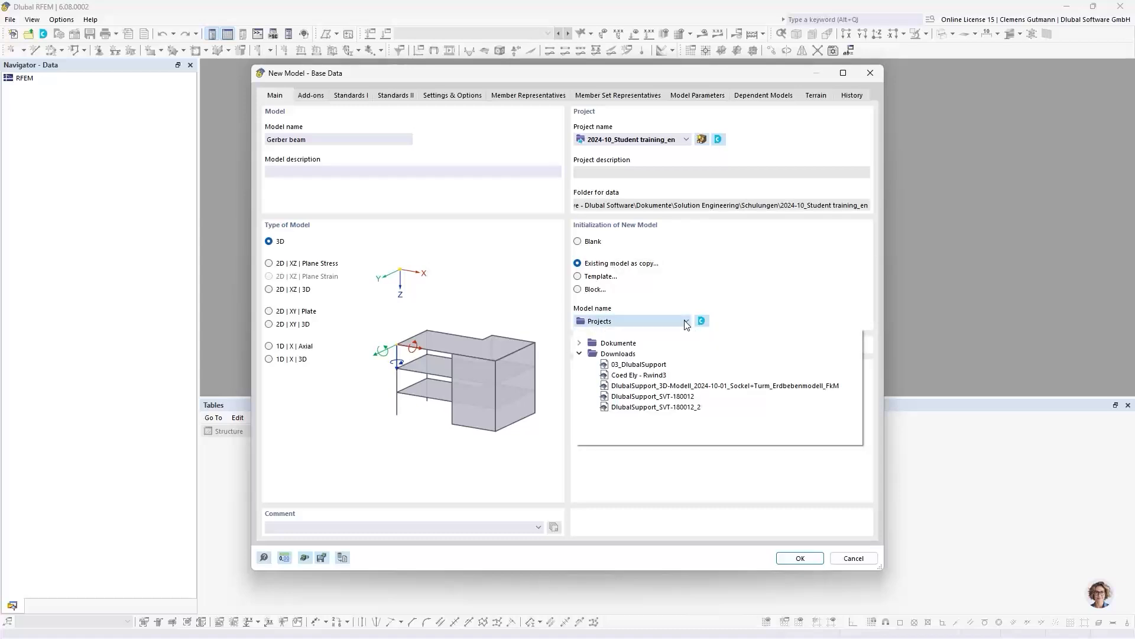
{"action": "left_click", "coordinate": [579, 343]}
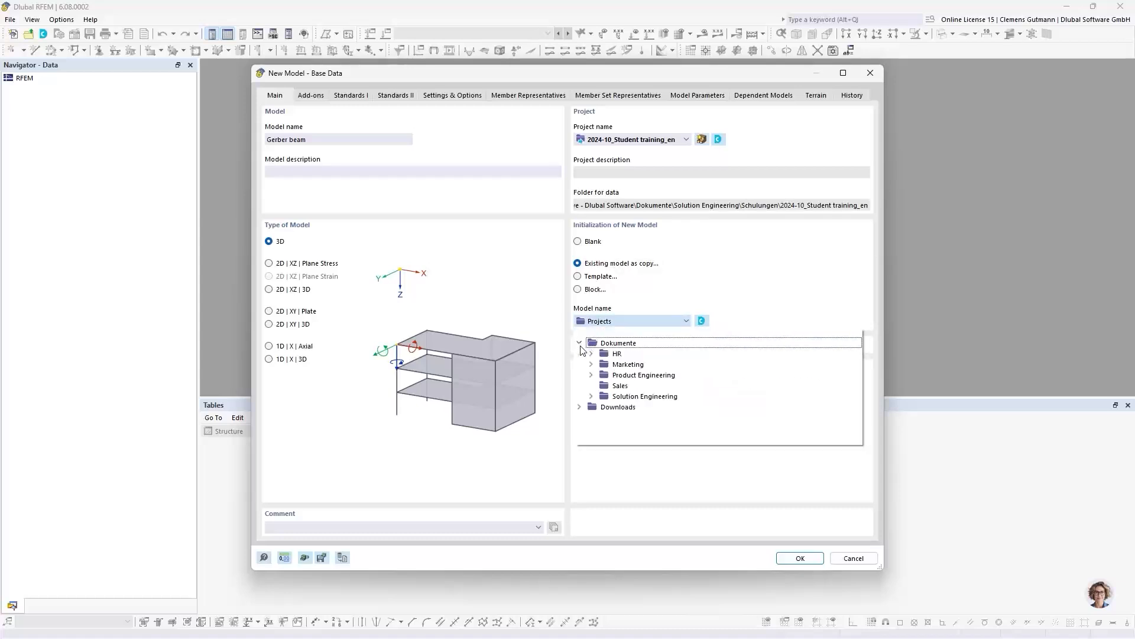
{"action": "left_click", "coordinate": [591, 397]}
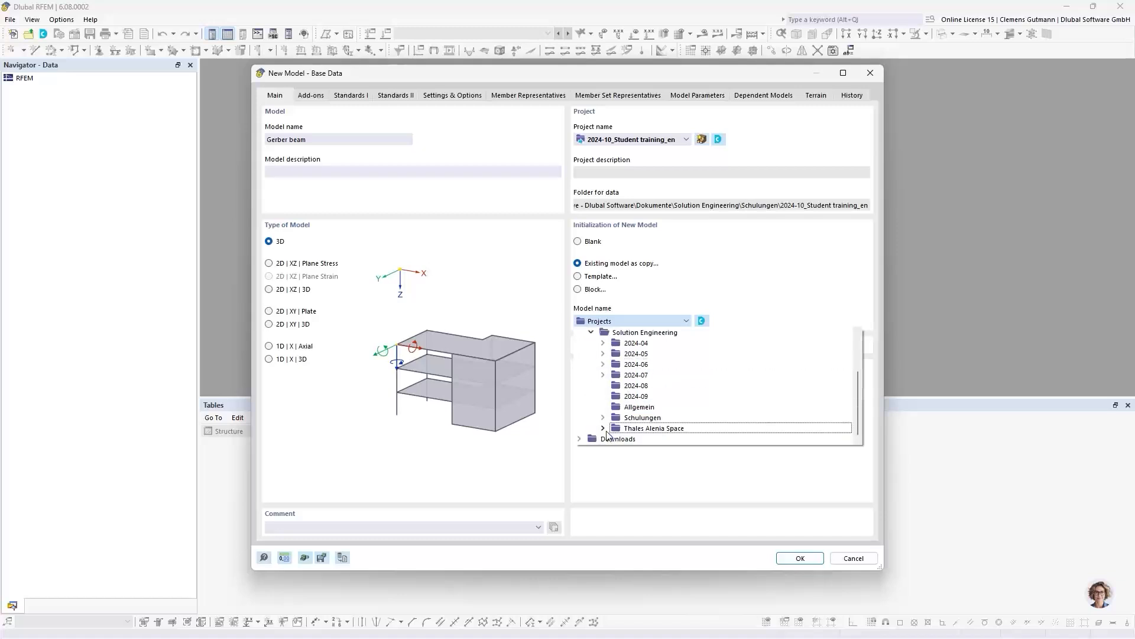
{"action": "left_click", "coordinate": [603, 418]}
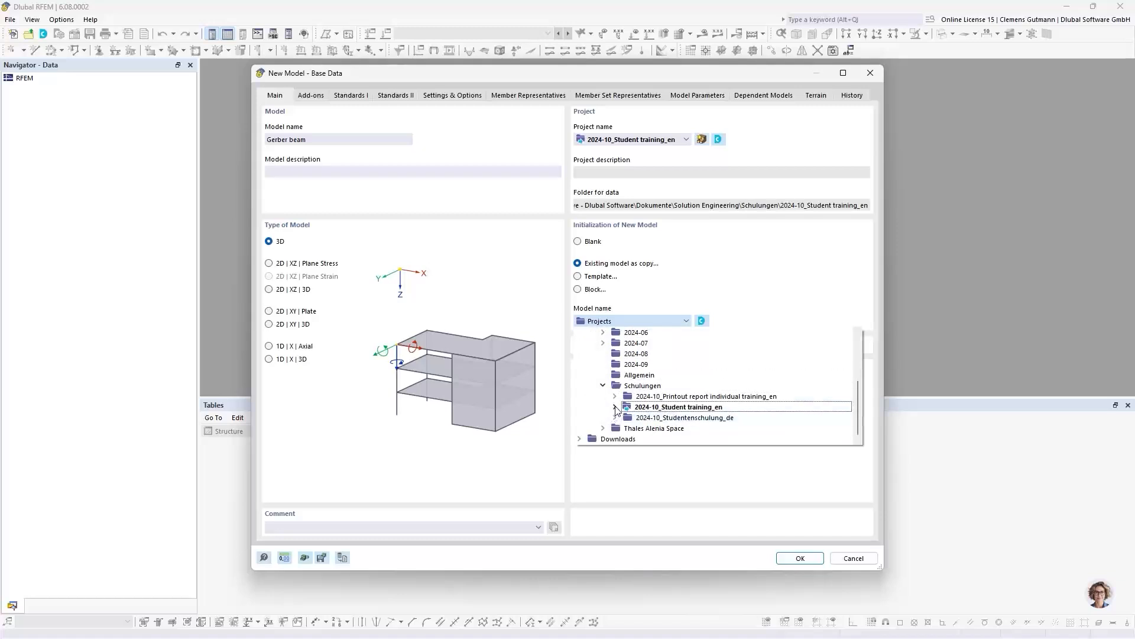
{"action": "left_click", "coordinate": [615, 407]}
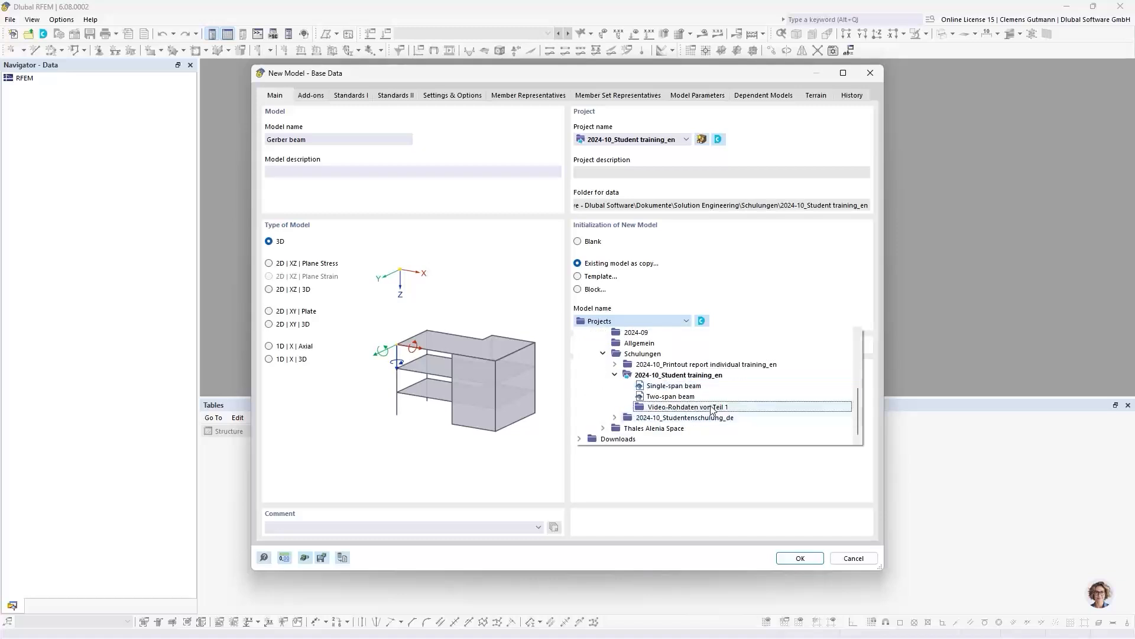
{"action": "left_click", "coordinate": [664, 398]}
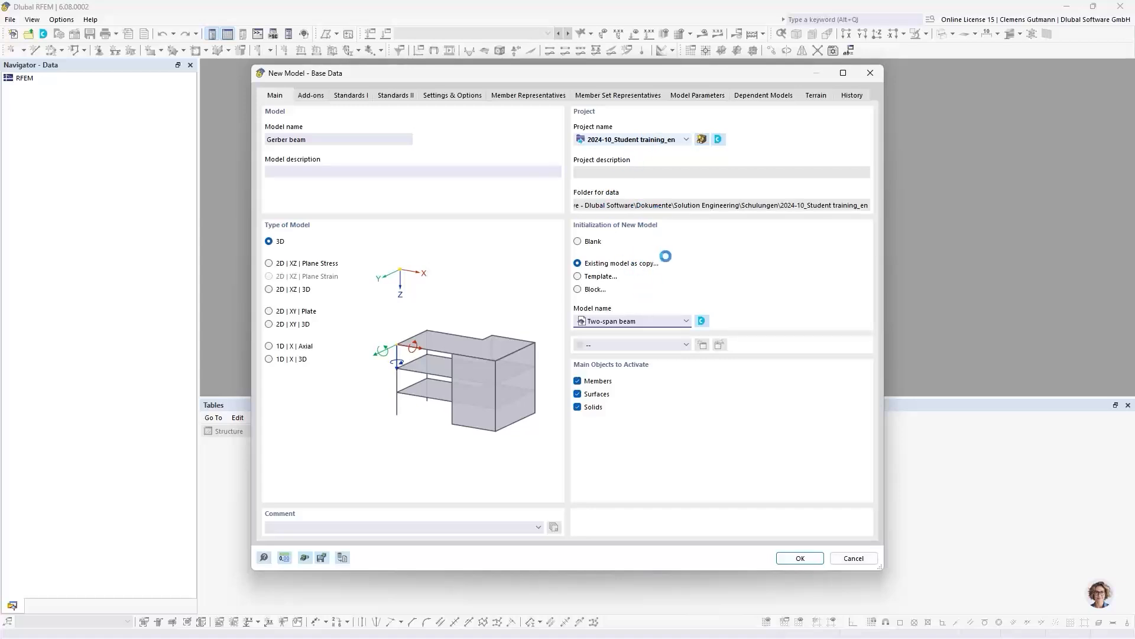
{"action": "left_click", "coordinate": [686, 140]}
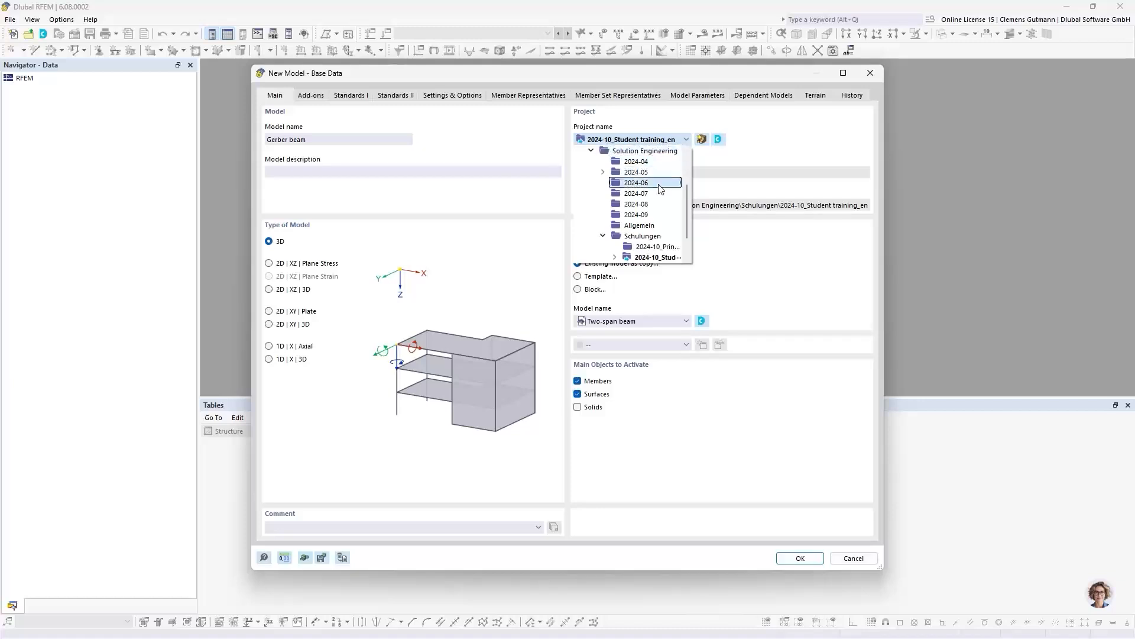
{"action": "left_click", "coordinate": [615, 140]}
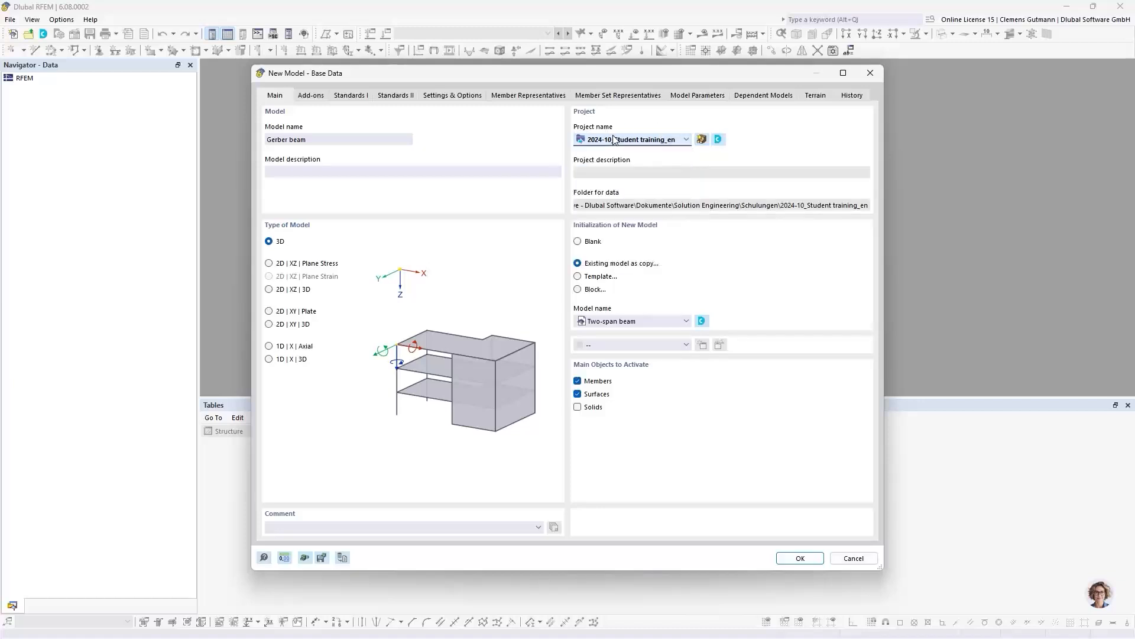
{"action": "left_click", "coordinate": [667, 324]}
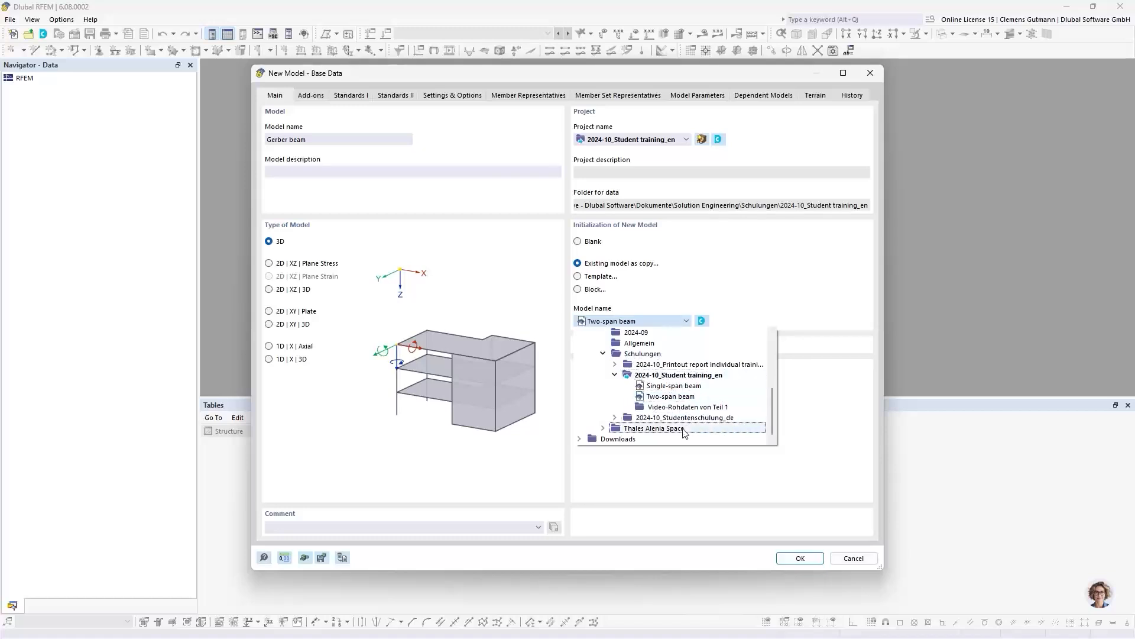
{"action": "left_click", "coordinate": [752, 294]}
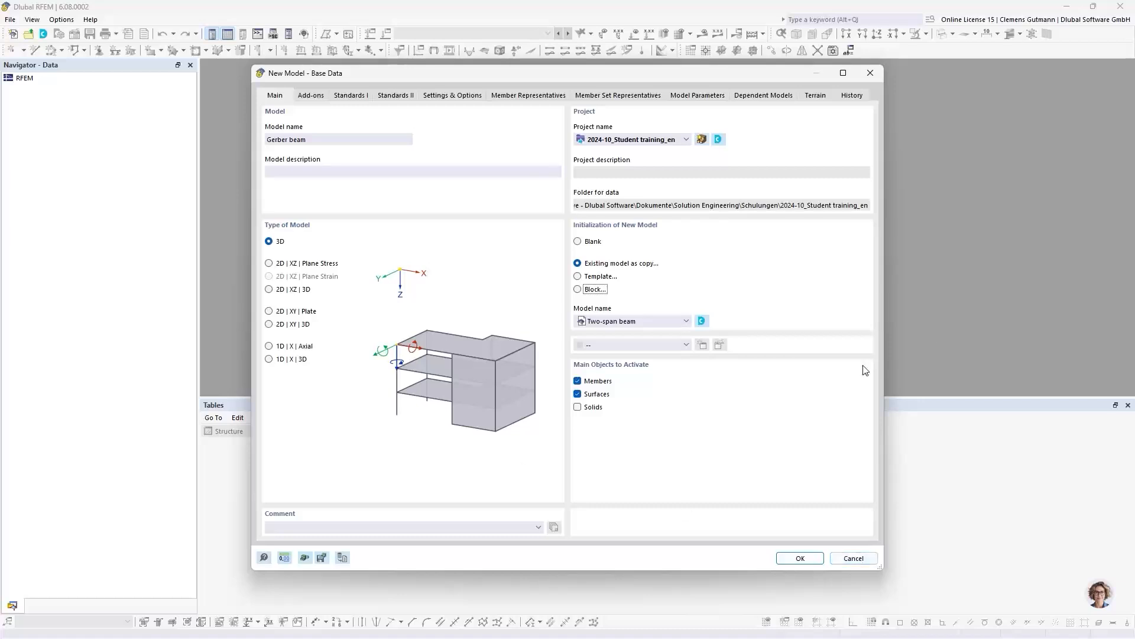
{"action": "left_click", "coordinate": [849, 558]}
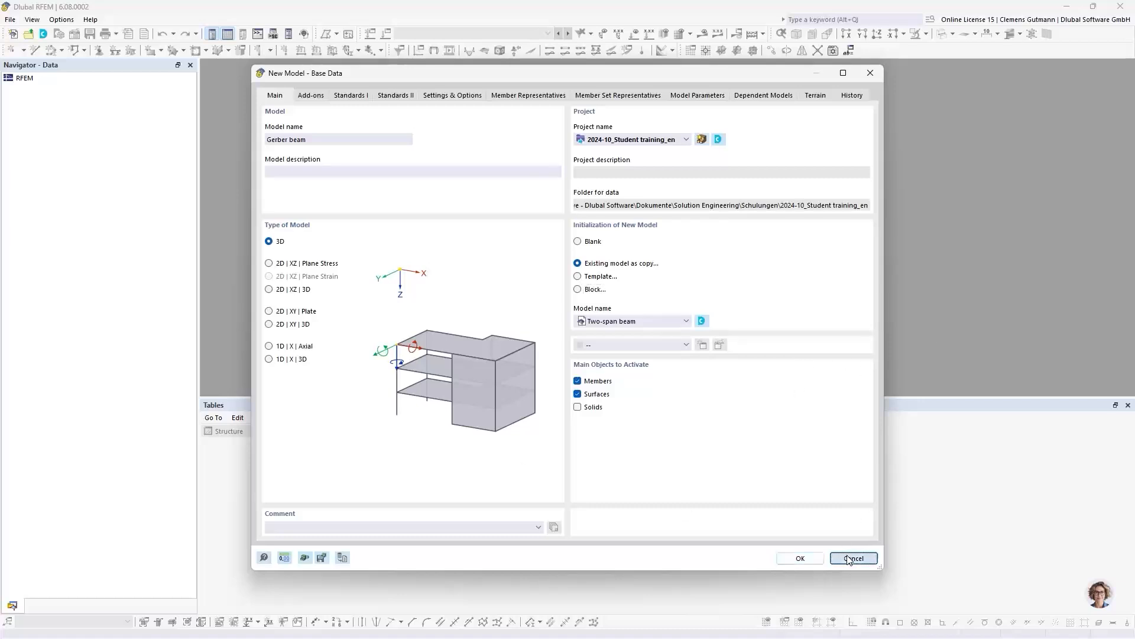
- Open the Dlubal Center and look through the folders of the project tree in a widened Project Navigator
{"action": "left_click", "coordinate": [44, 35]}
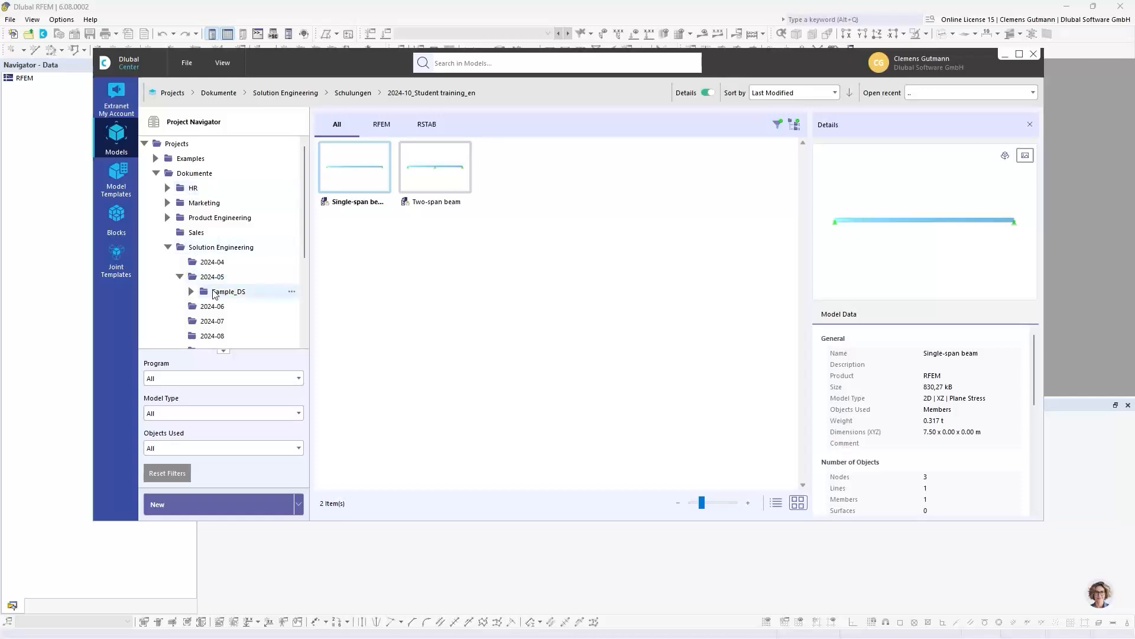
{"action": "scroll", "coordinate": [207, 272], "scroll_direction": "down", "scroll_amount": 4}
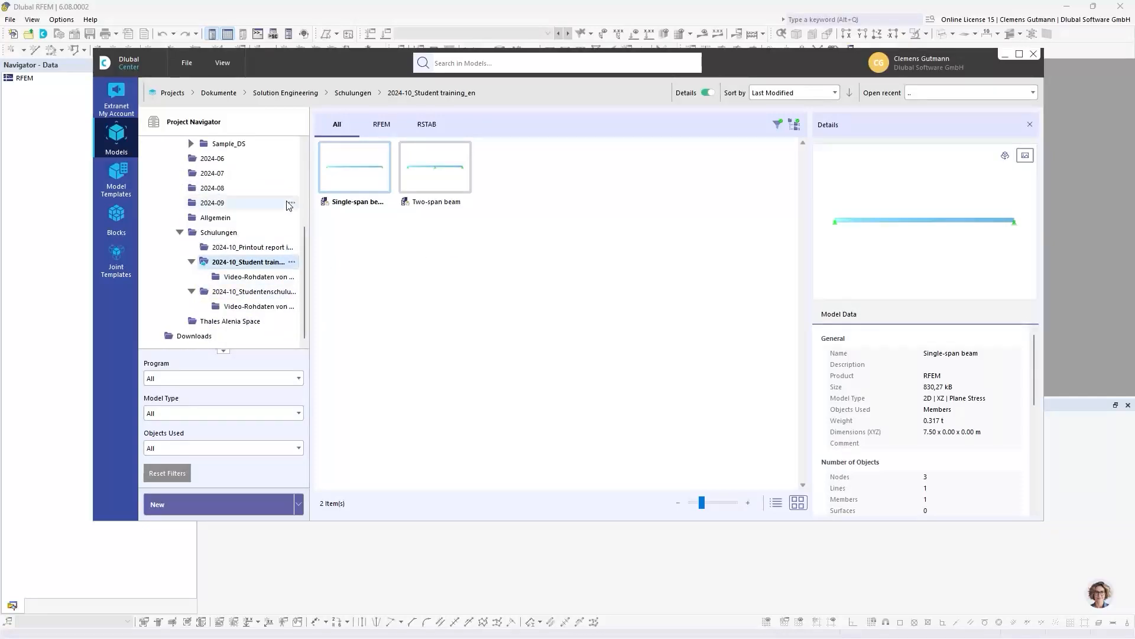
{"action": "scroll", "coordinate": [178, 152], "scroll_direction": "up", "scroll_amount": 4}
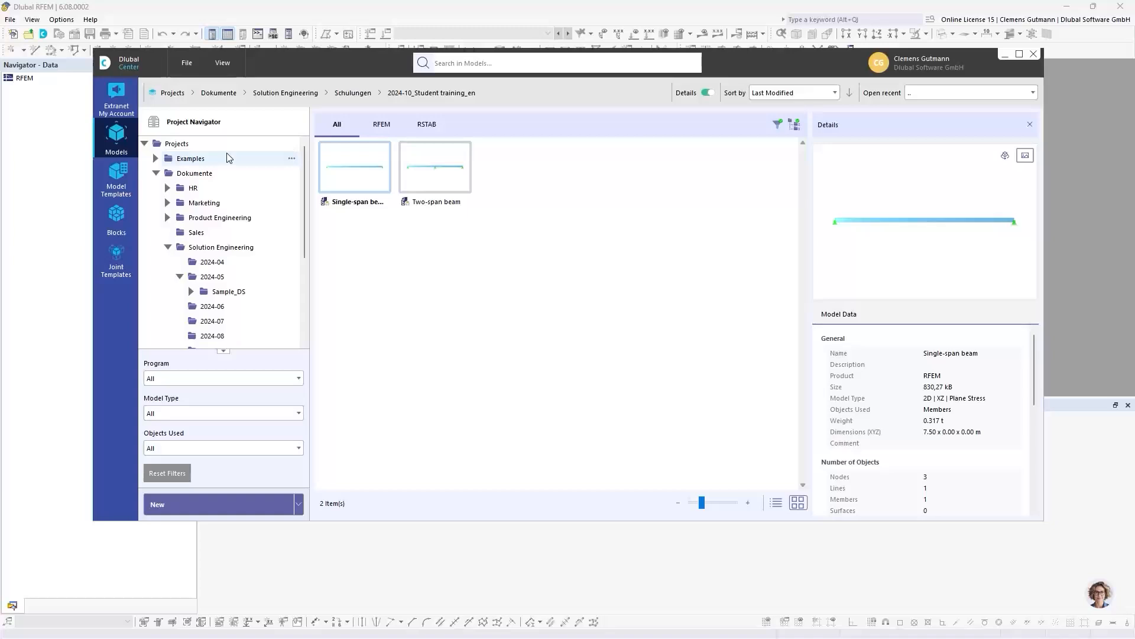
{"action": "scroll", "coordinate": [210, 253], "scroll_direction": "down", "scroll_amount": 4}
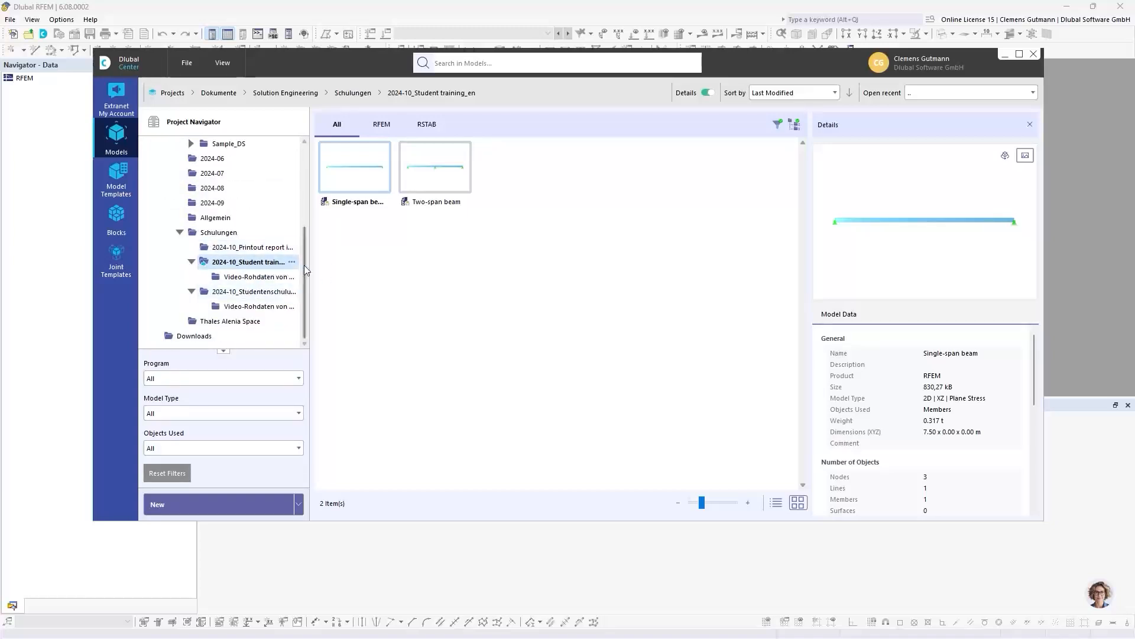
{"action": "left_click_drag", "start_coordinate": [310, 258], "coordinate": [384, 261]}
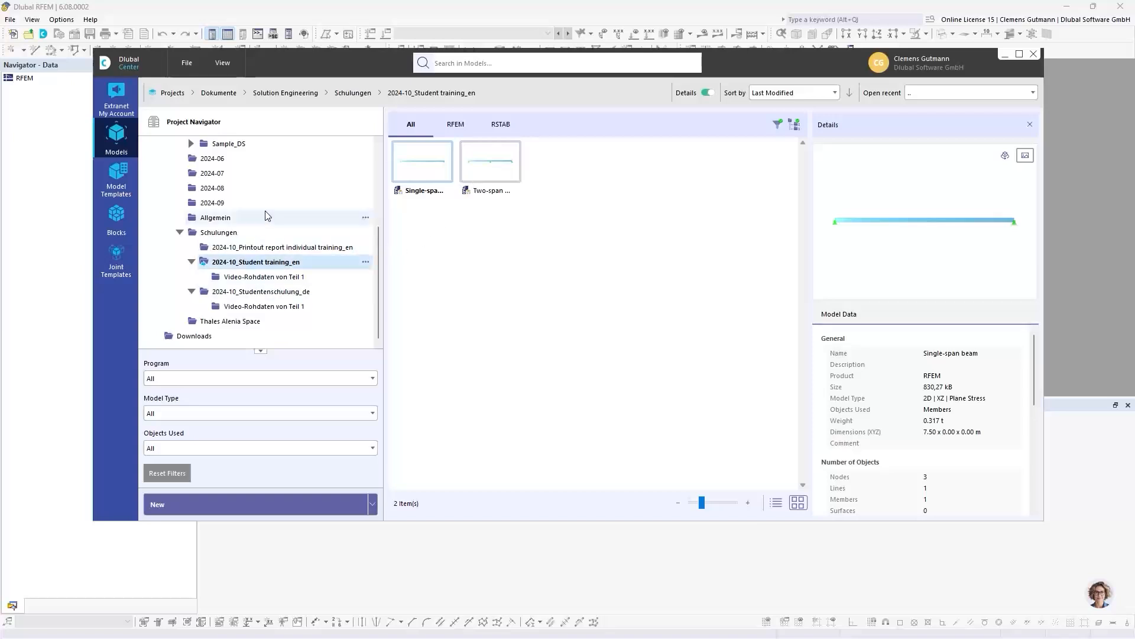
{"action": "scroll", "coordinate": [236, 207], "scroll_direction": "up", "scroll_amount": 5}
{"action": "scroll", "coordinate": [224, 259], "scroll_direction": "down", "scroll_amount": 5}
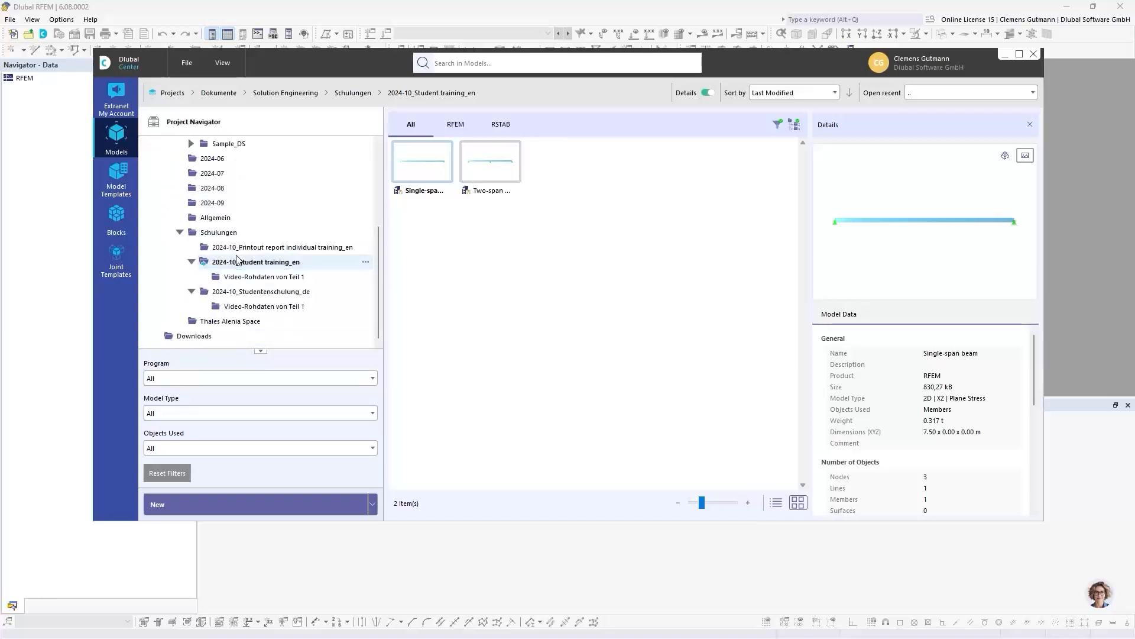
{"action": "scroll", "coordinate": [219, 237], "scroll_direction": "up", "scroll_amount": 5}
{"action": "left_click", "coordinate": [177, 144]}
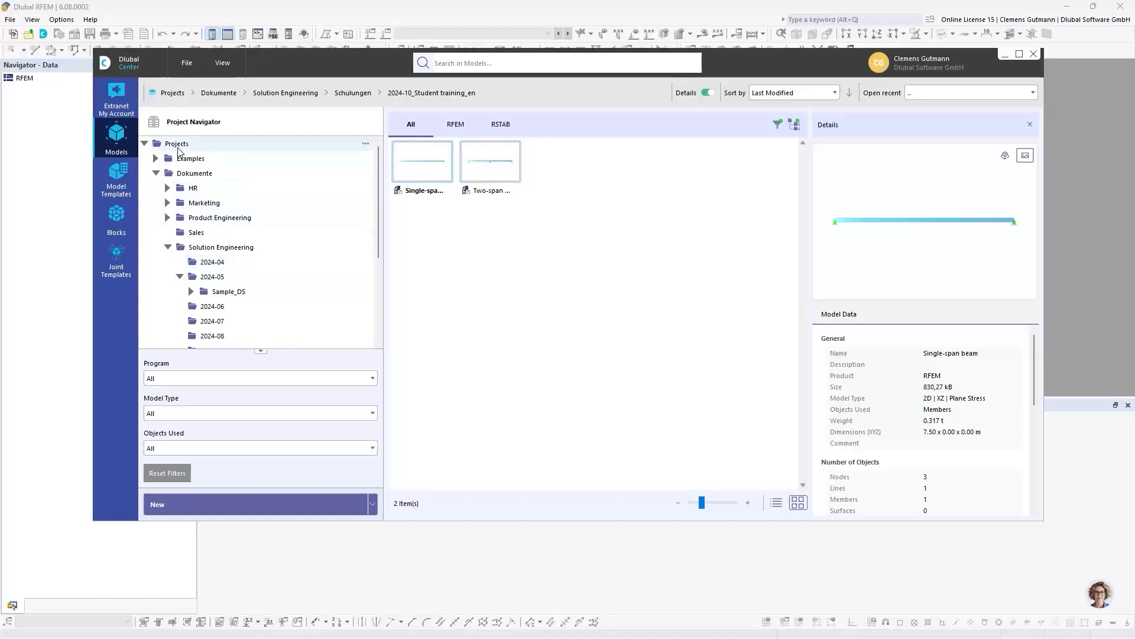
{"action": "right_click", "coordinate": [178, 149]}
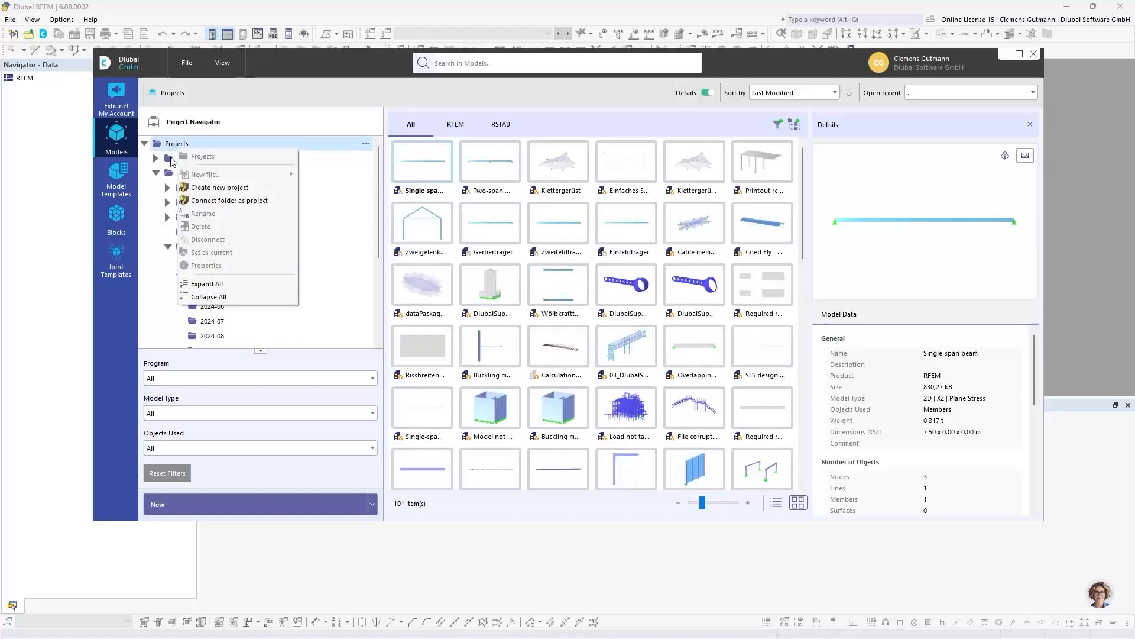
{"action": "left_click", "coordinate": [233, 201]}
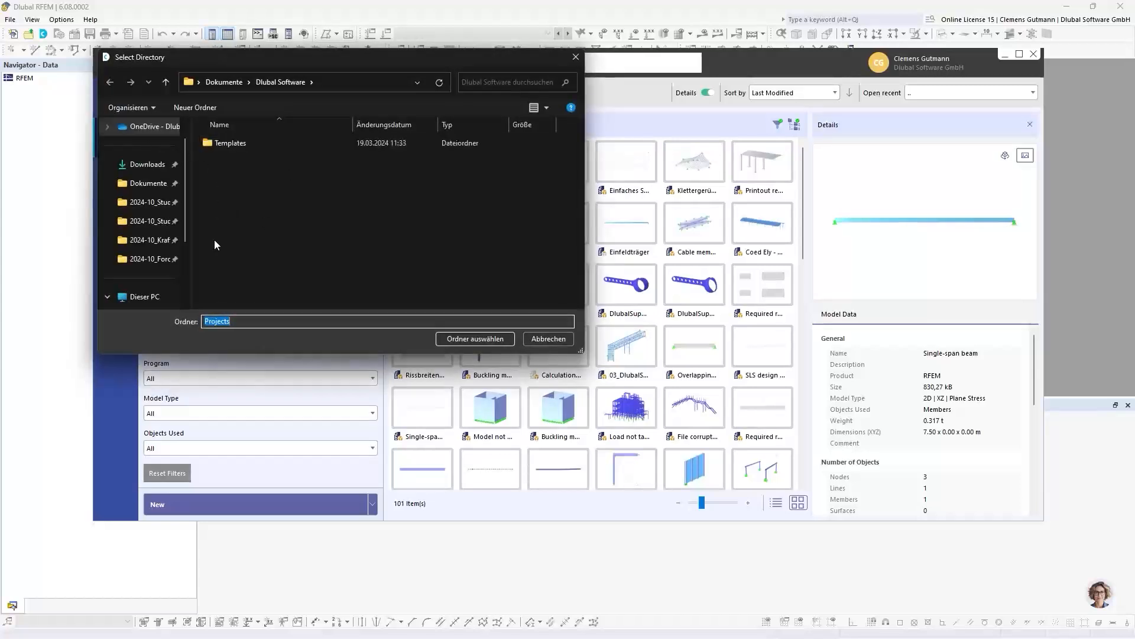
{"action": "scroll", "coordinate": [188, 201], "scroll_direction": "up", "scroll_amount": 2}
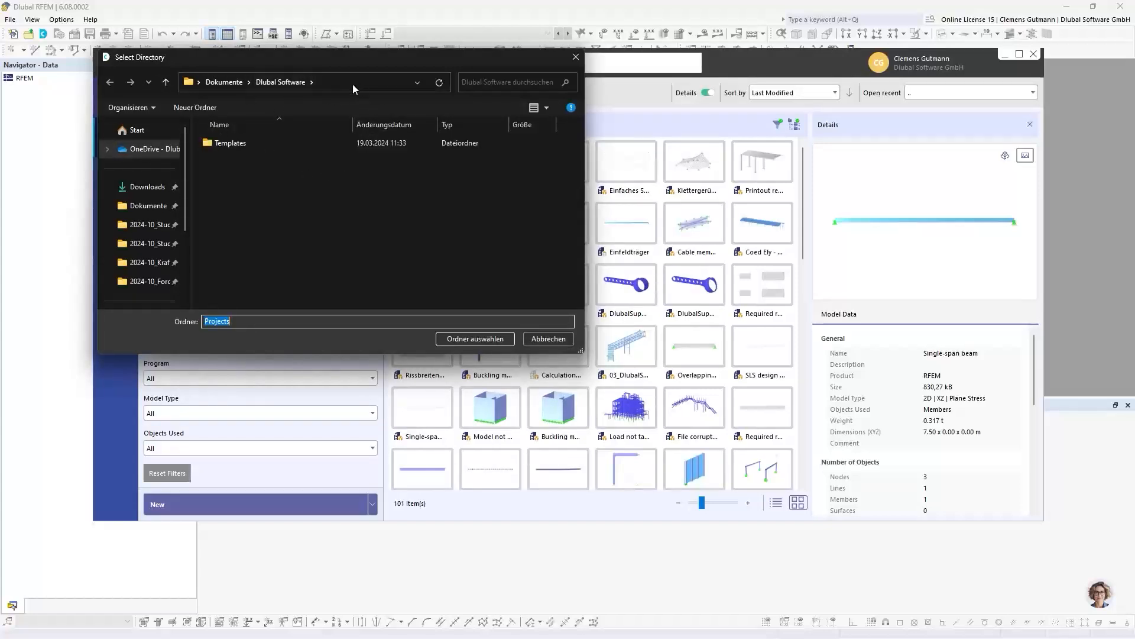
{"action": "left_click_drag", "start_coordinate": [409, 56], "coordinate": [441, 98]}
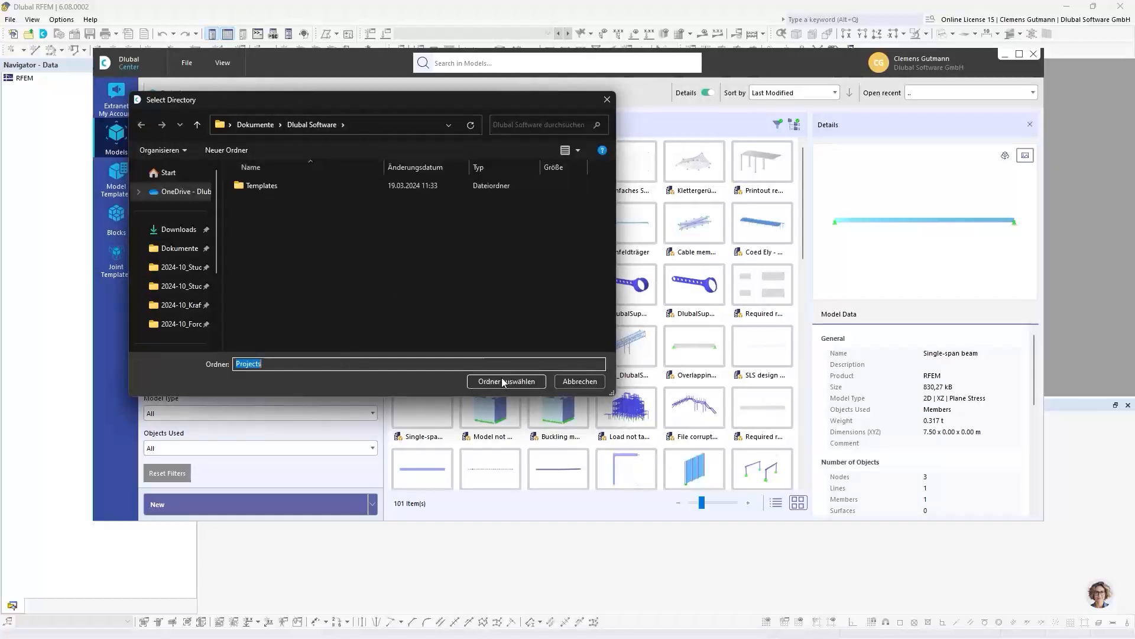
{"action": "left_click", "coordinate": [582, 381]}
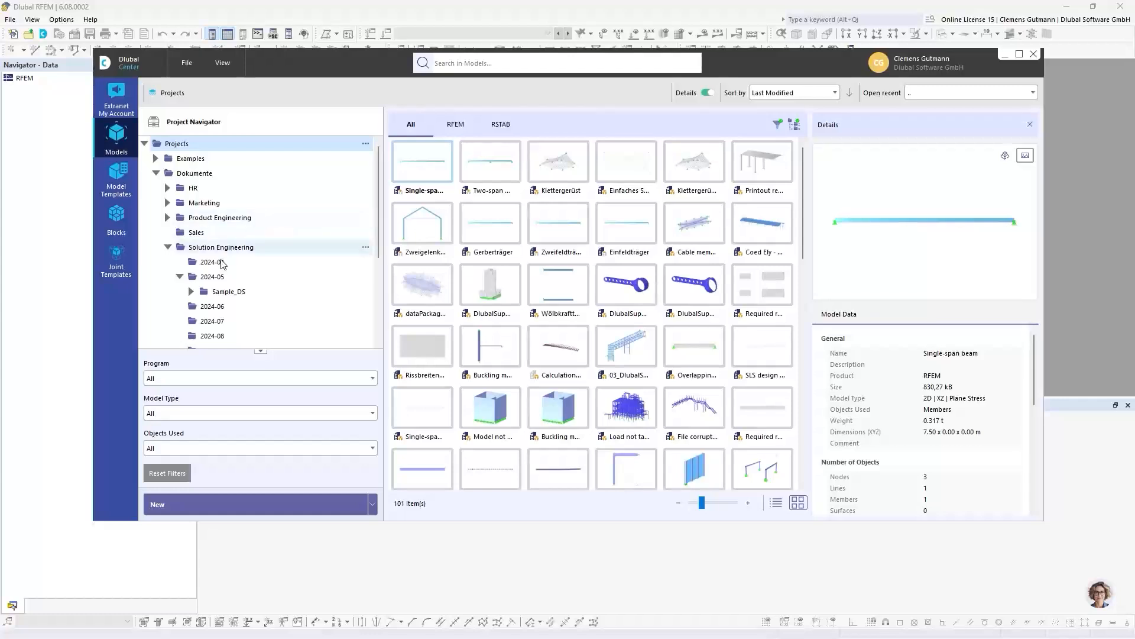
- Look over the project folders under Projects once more and close the Dlubal Center
{"action": "scroll", "coordinate": [222, 264], "scroll_direction": "down", "scroll_amount": 1}
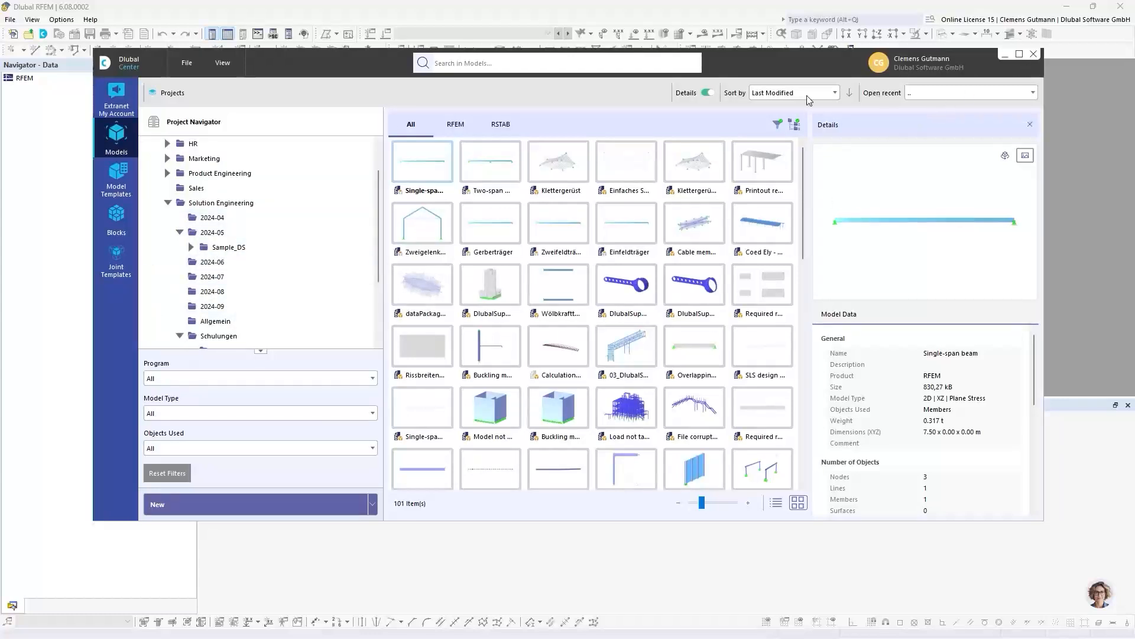
{"action": "scroll", "coordinate": [286, 172], "scroll_direction": "up", "scroll_amount": 1}
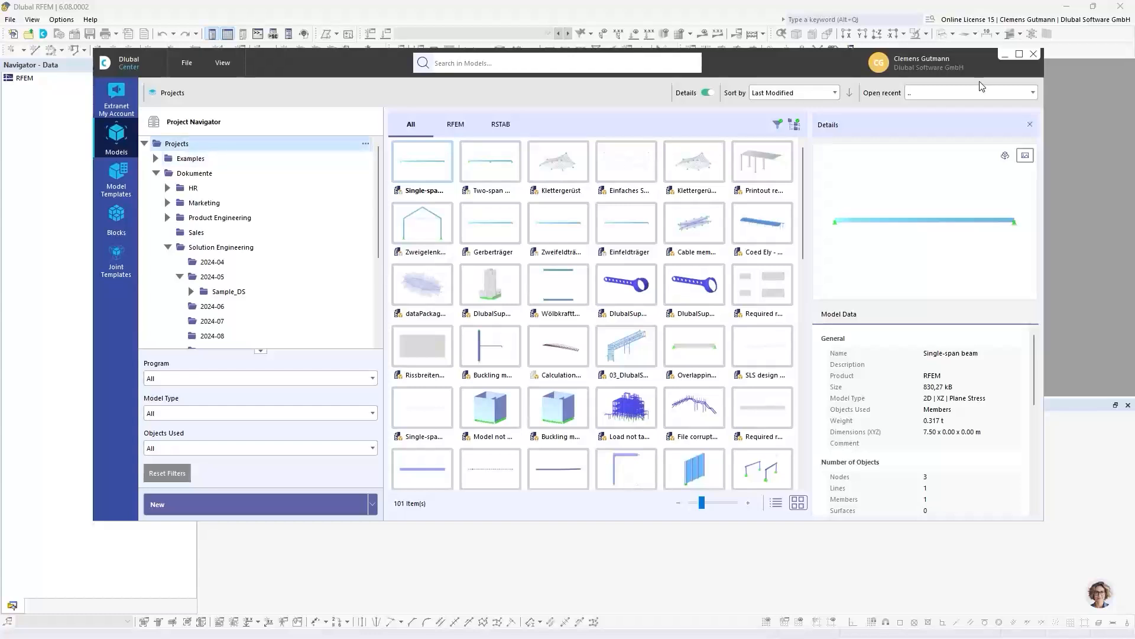
{"action": "left_click", "coordinate": [1032, 57]}
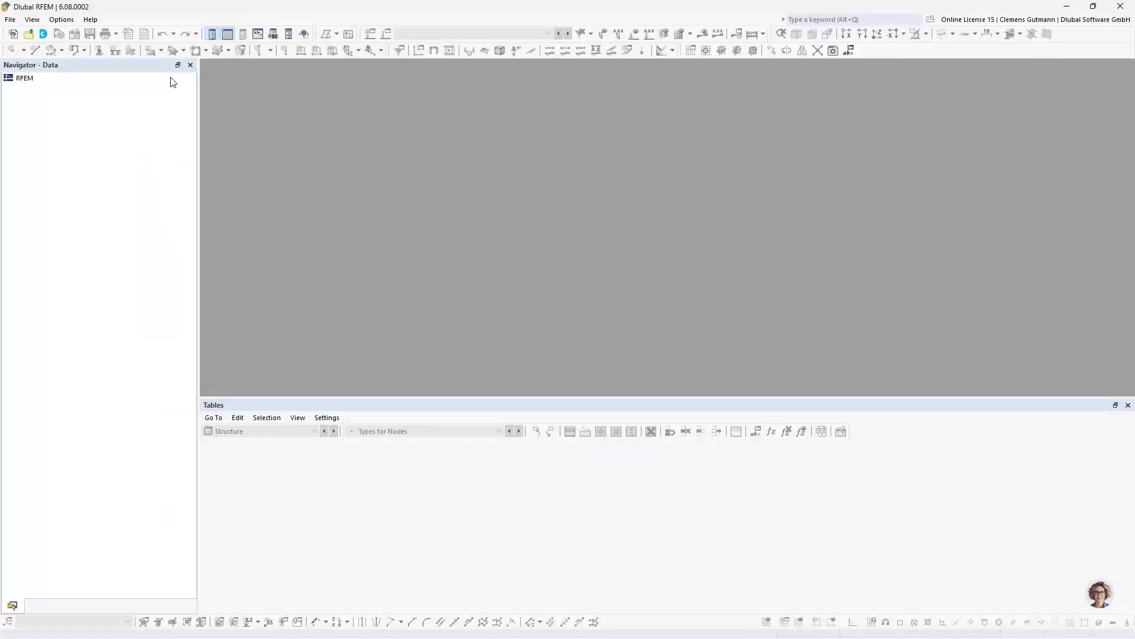
- Start a new model and name it Gerber beam
{"action": "left_click", "coordinate": [11, 20]}
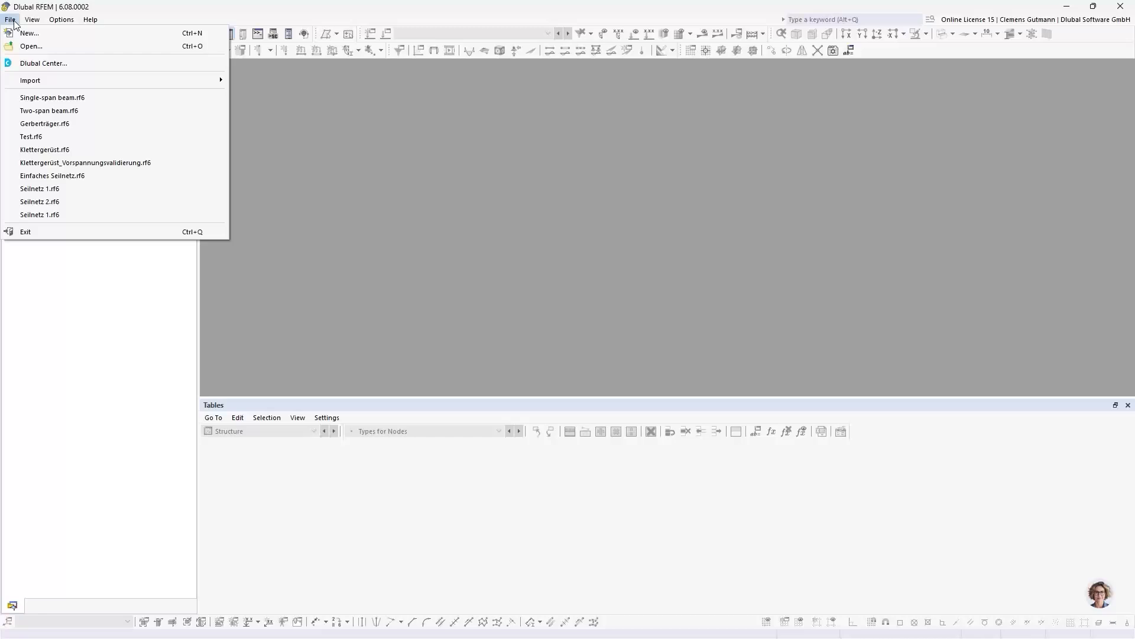
{"action": "left_click", "coordinate": [24, 35]}
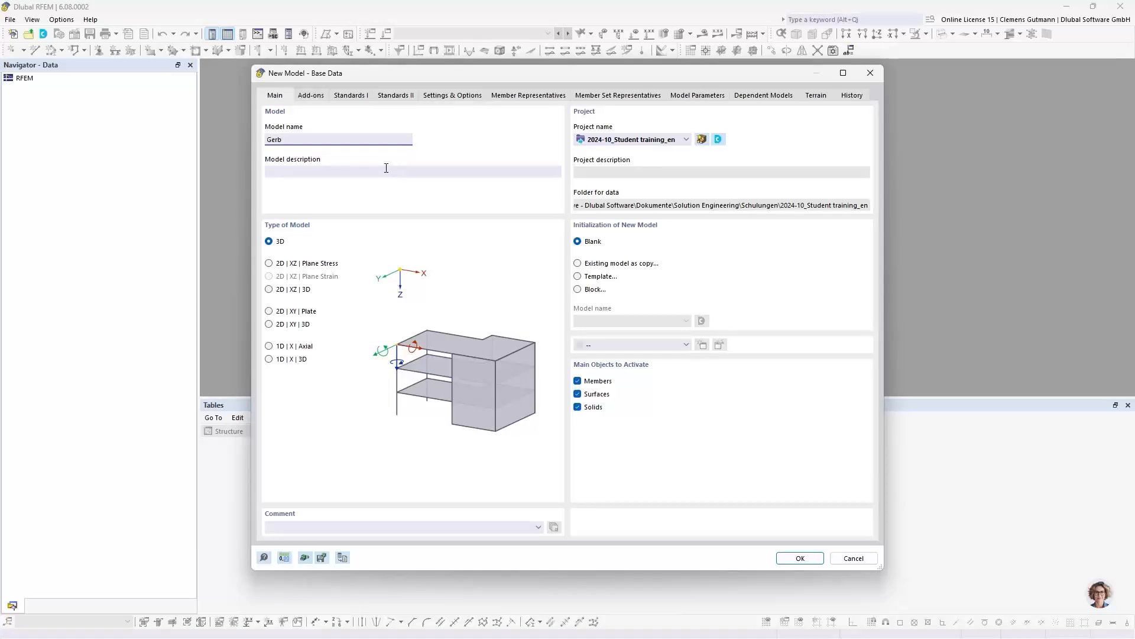
{"action": "type", "text": "beam"}
{"action": "left_click", "coordinate": [386, 171]}
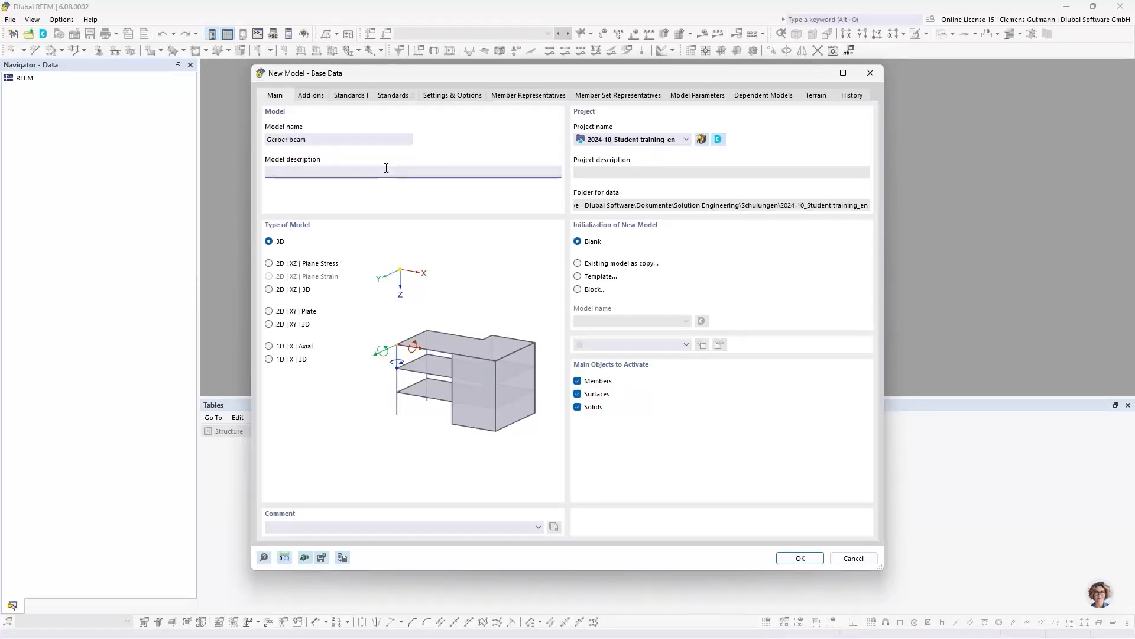
- Create the model as a copy of the existing Two-span beam from 2024-10_Student training_en, with model type 2D | XZ | Plane Stress
{"action": "left_click", "coordinate": [606, 266]}
{"action": "left_click", "coordinate": [665, 321]}
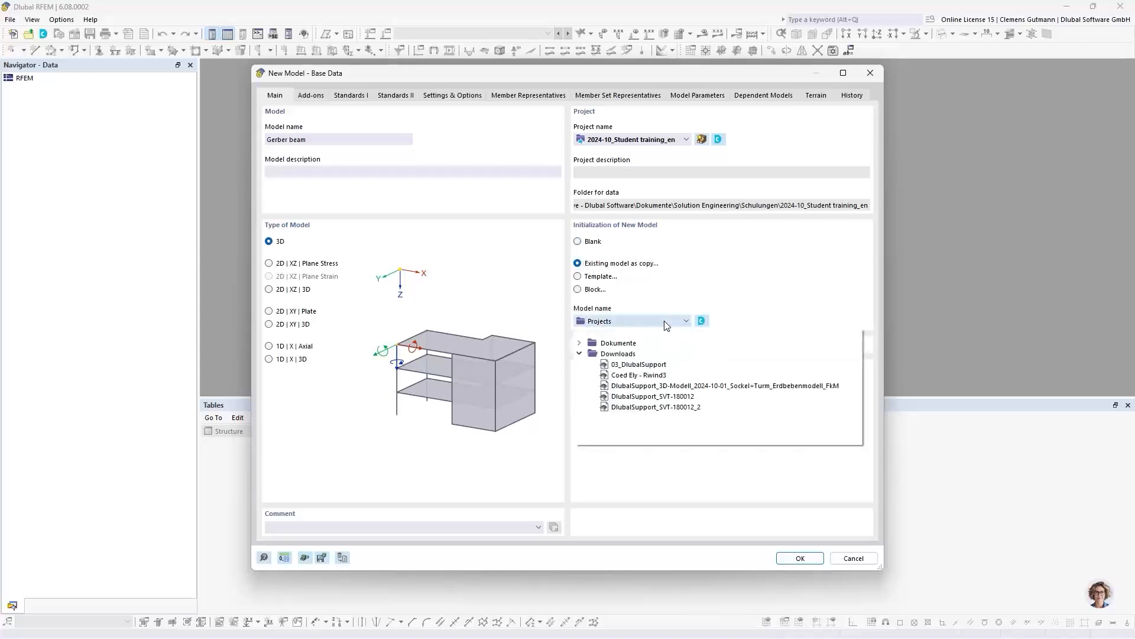
{"action": "left_click", "coordinate": [580, 343]}
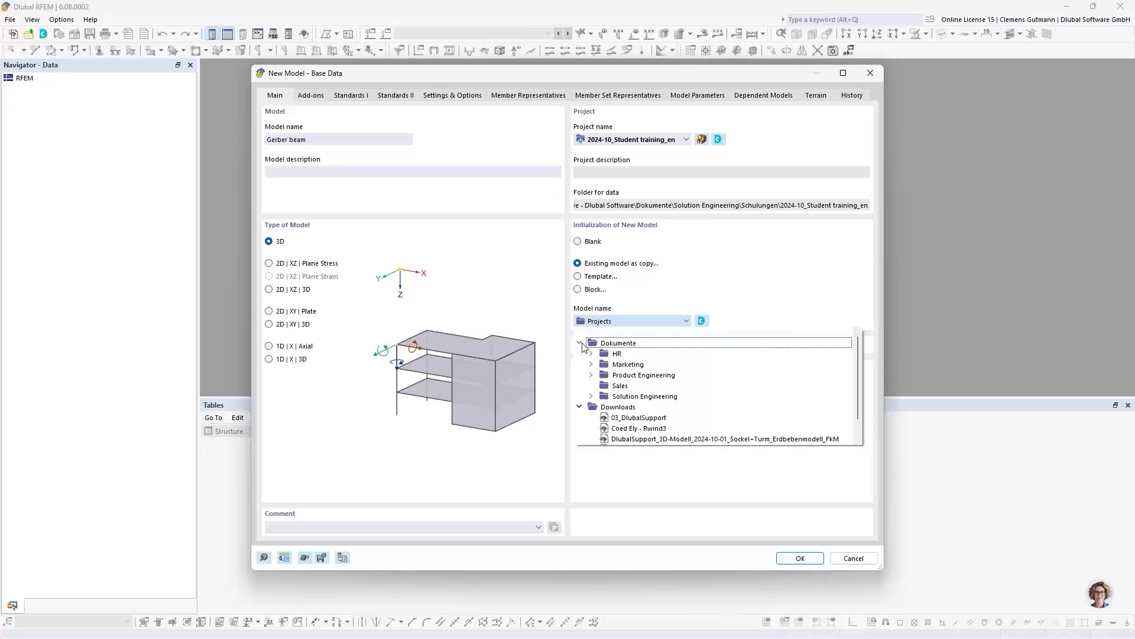
{"action": "left_click", "coordinate": [591, 396]}
{"action": "scroll", "coordinate": [602, 406], "scroll_direction": "down", "scroll_amount": 3}
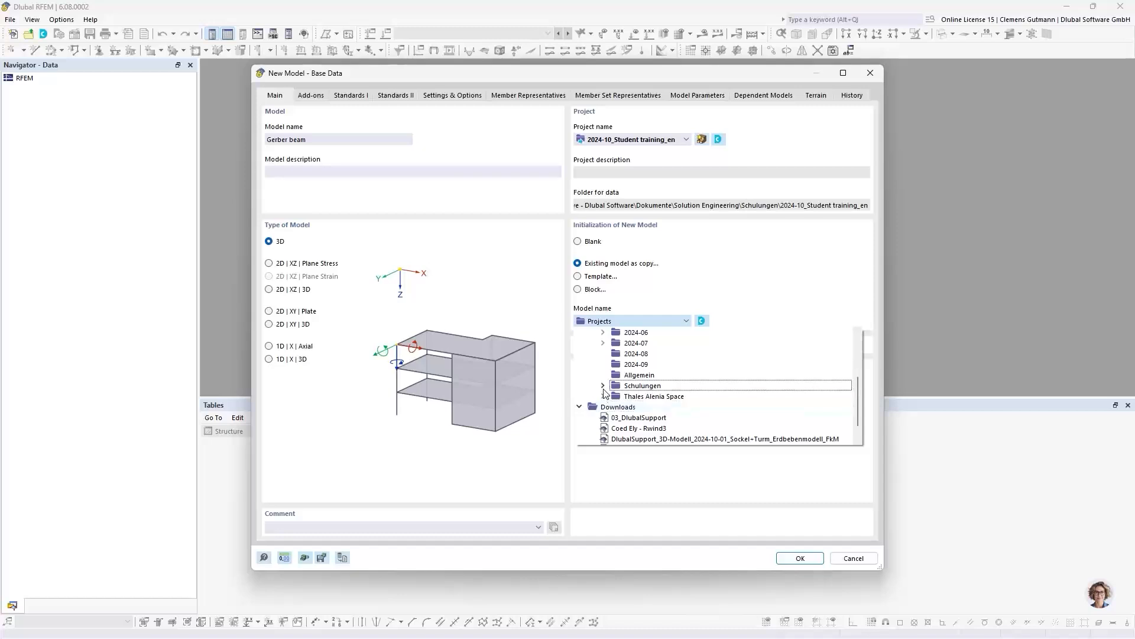
{"action": "left_click", "coordinate": [603, 387]}
{"action": "left_click", "coordinate": [616, 407]}
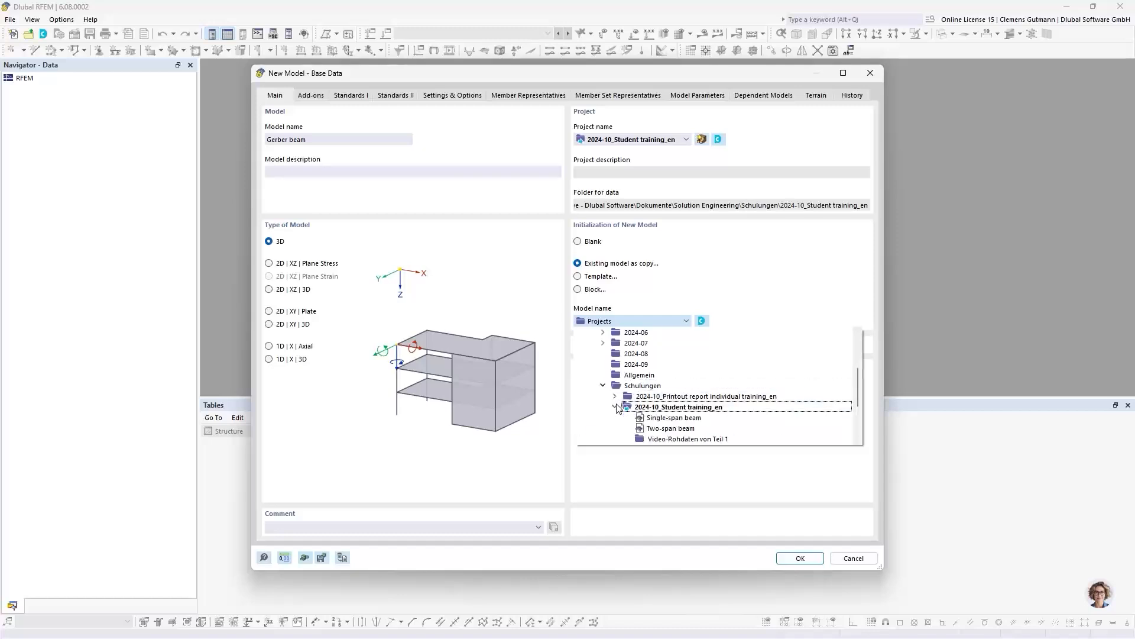
{"action": "left_click", "coordinate": [671, 429]}
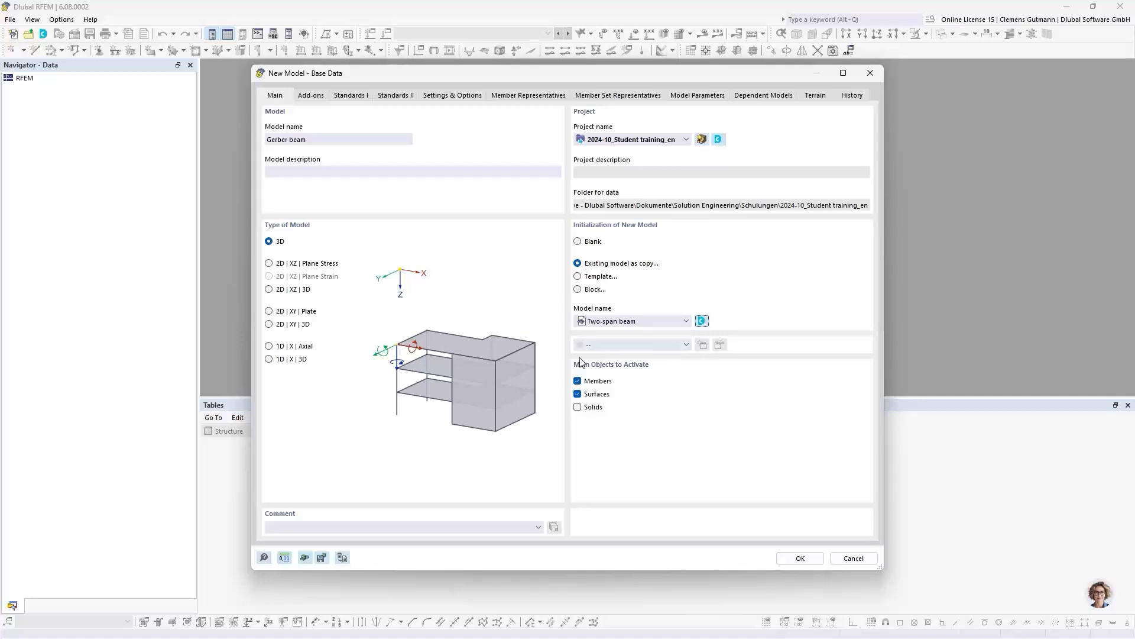
{"action": "left_click", "coordinate": [268, 264]}
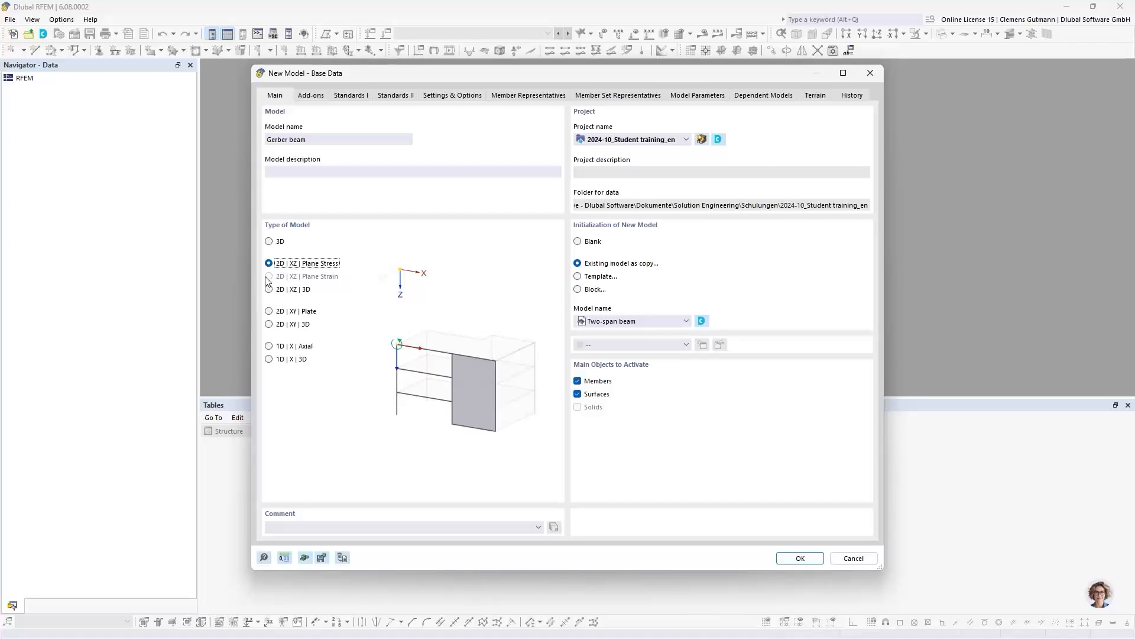
{"action": "left_click", "coordinate": [799, 558]}
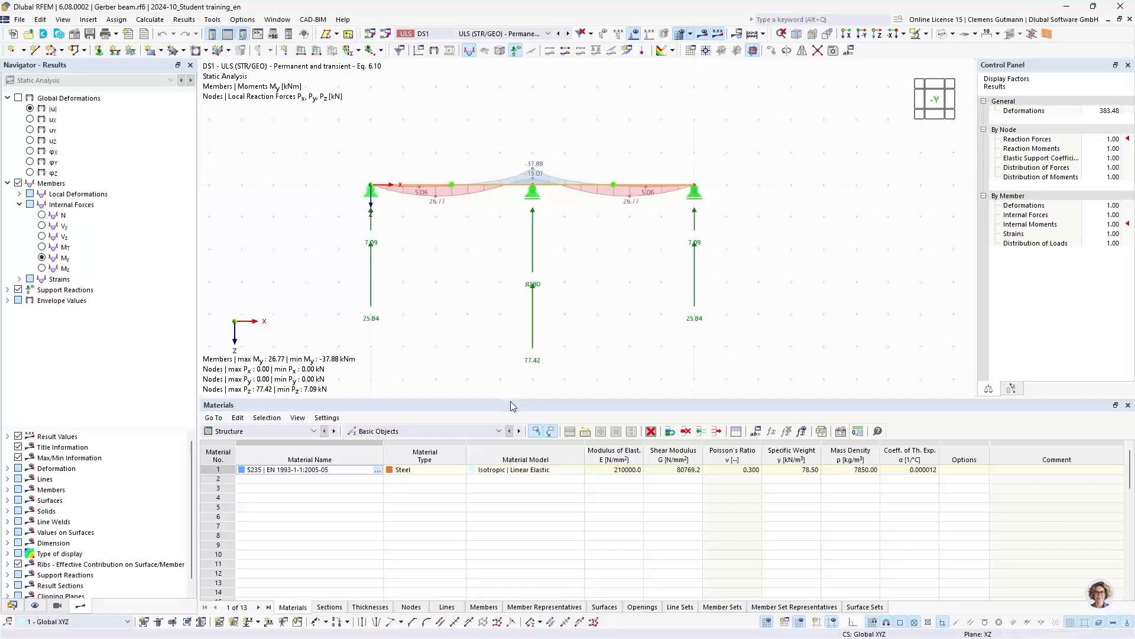
- Shrink the tables area, bring up the data navigator and hide the results on the beam
{"action": "left_click_drag", "start_coordinate": [512, 397], "coordinate": [511, 487]}
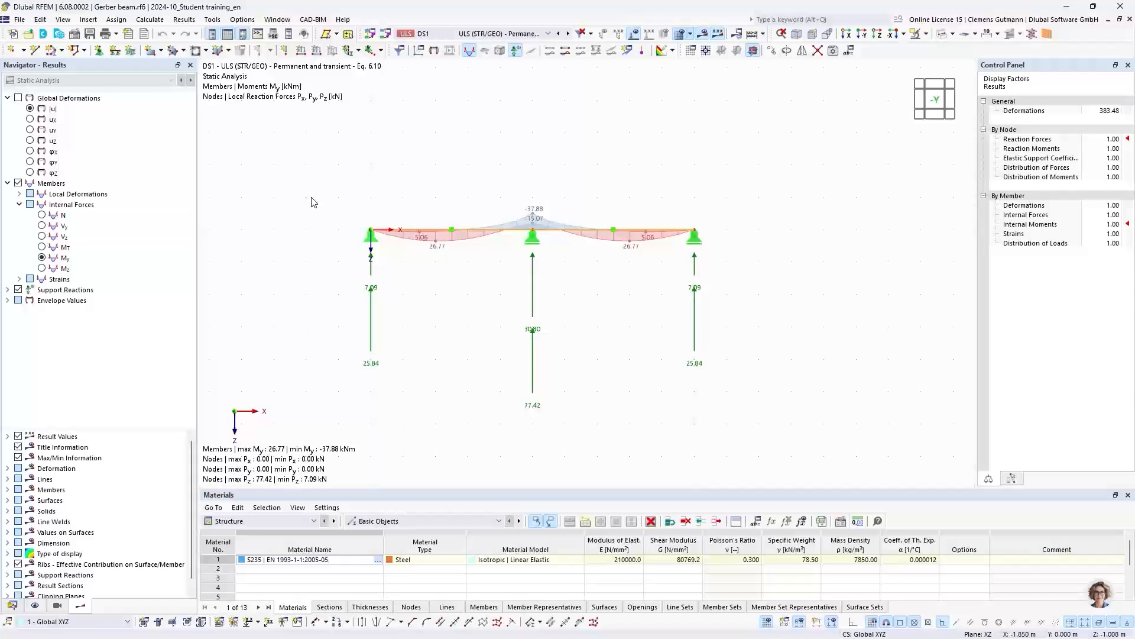
{"action": "left_click", "coordinate": [12, 605]}
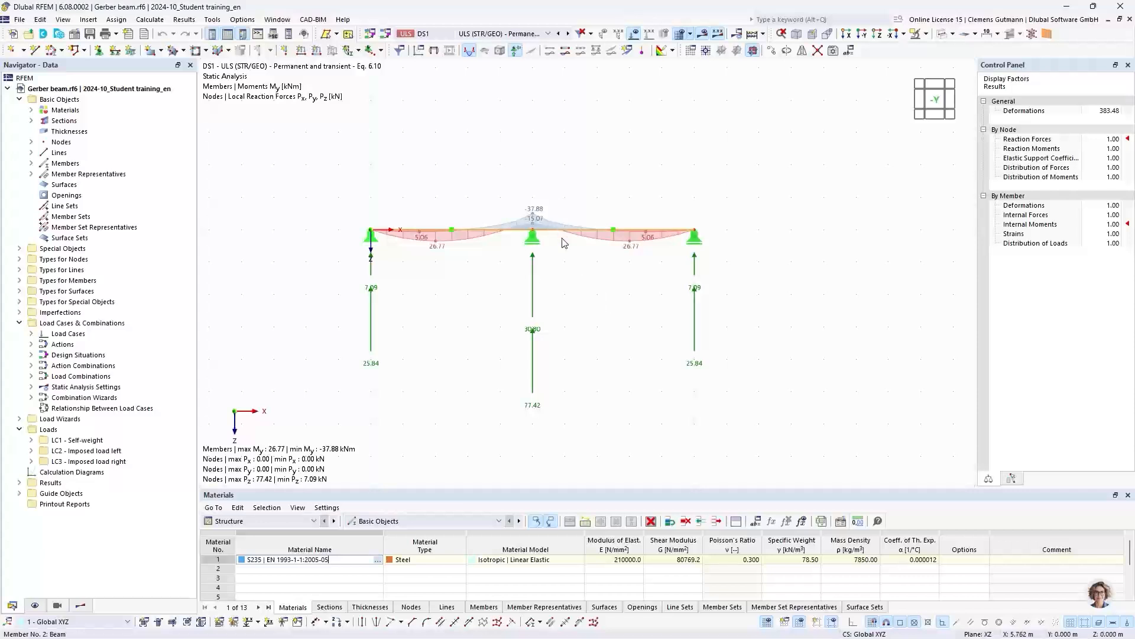
{"action": "scroll", "coordinate": [563, 204], "scroll_direction": "up", "scroll_amount": 2}
{"action": "left_click", "coordinate": [702, 34]}
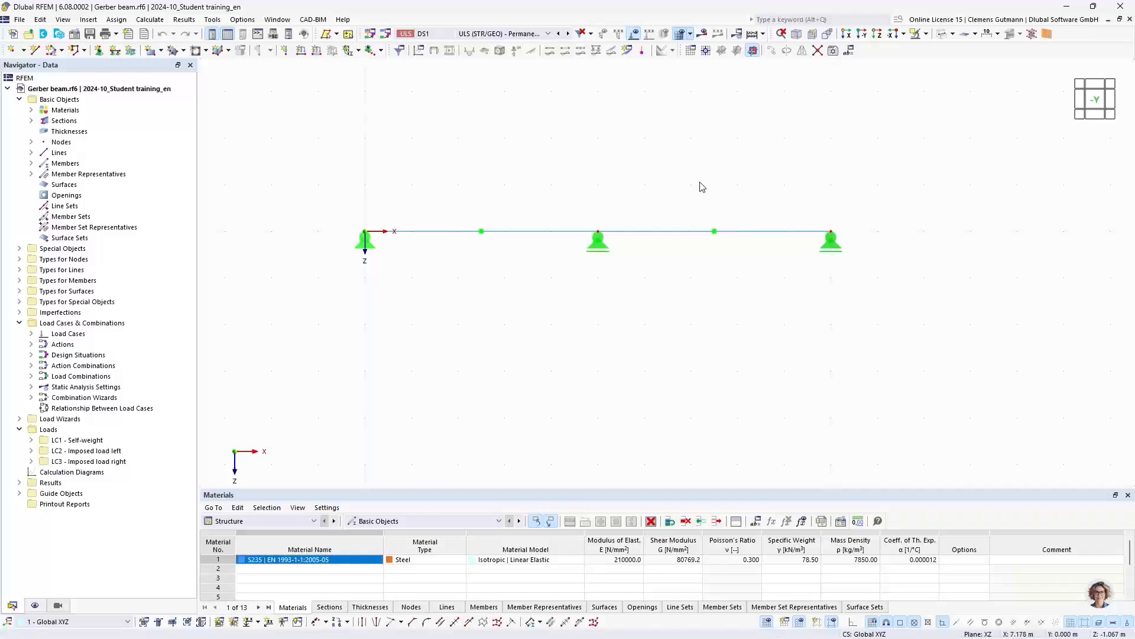
{"action": "middle_click_drag", "start_coordinate": [702, 185], "coordinate": [686, 207]}
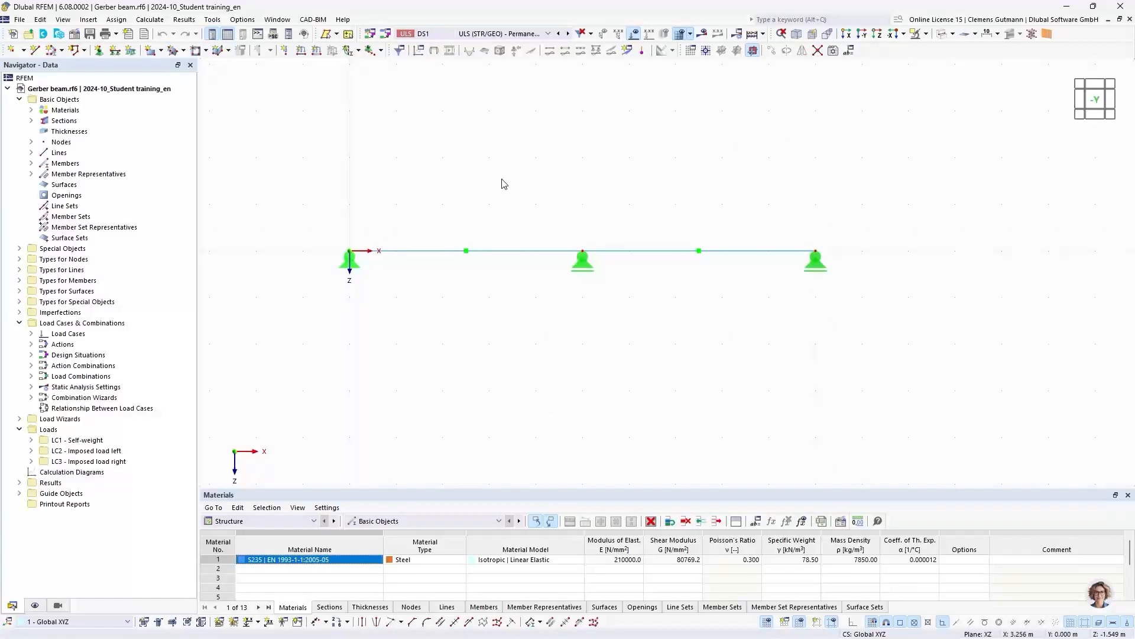
- Create a global parameter named FieldLength, keeping the same symbol and the Lengths unit group
{"action": "left_click", "coordinate": [40, 19]}
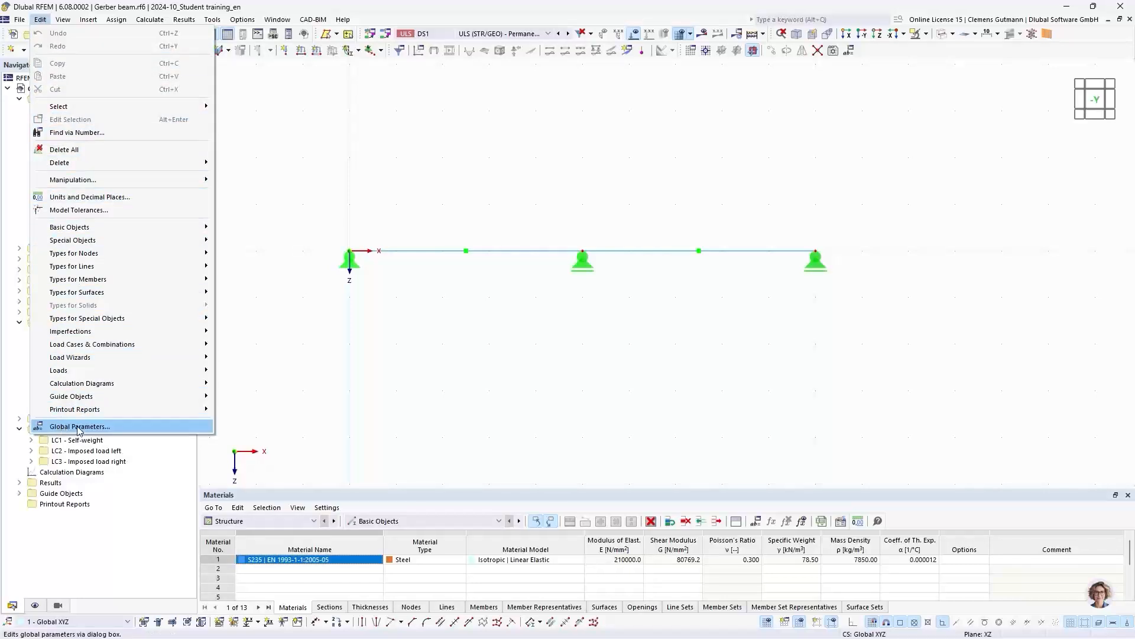
{"action": "left_click", "coordinate": [131, 431]}
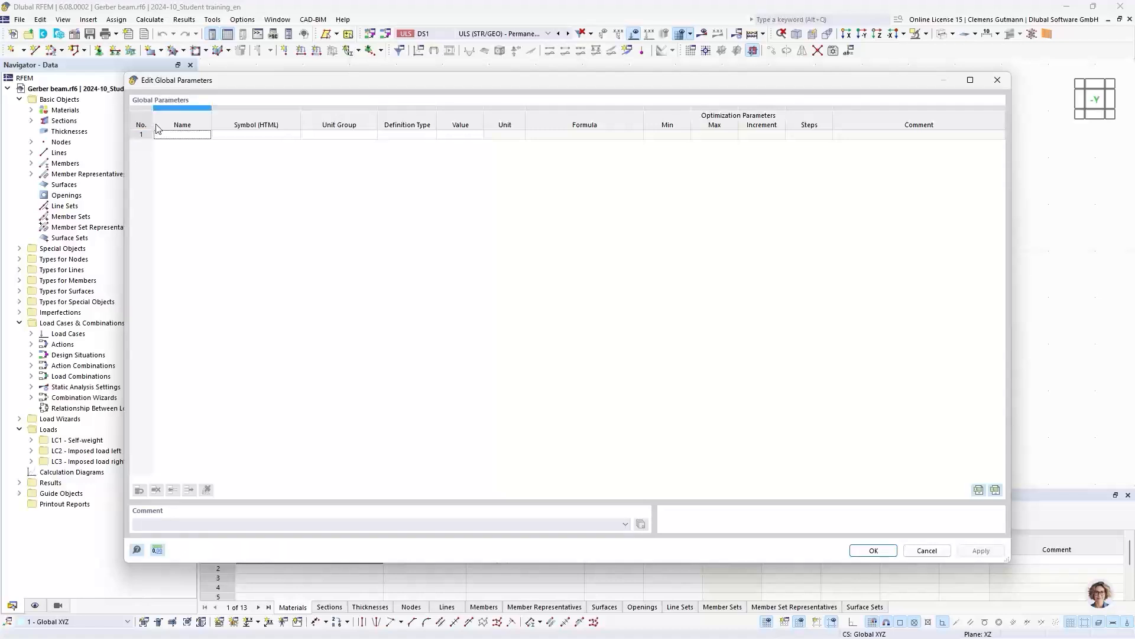
{"action": "left_click", "coordinate": [170, 140]}
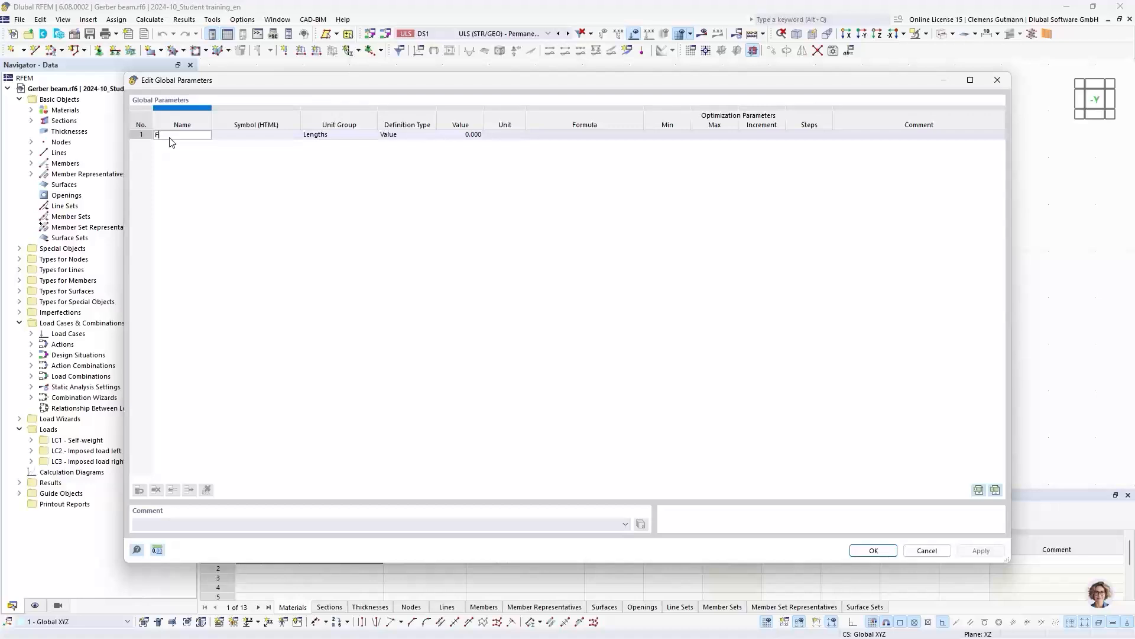
{"action": "type", "text": "dLength"}
{"action": "key", "text": "BackSpace"}
{"action": "key", "text": "BackSpace"}
{"action": "key", "text": "BackSpace"}
{"action": "key", "text": "BackSpace"}
{"action": "key", "text": "BackSpace"}
{"action": "type", "text": "ength"}
{"action": "key", "text": "Tab"}
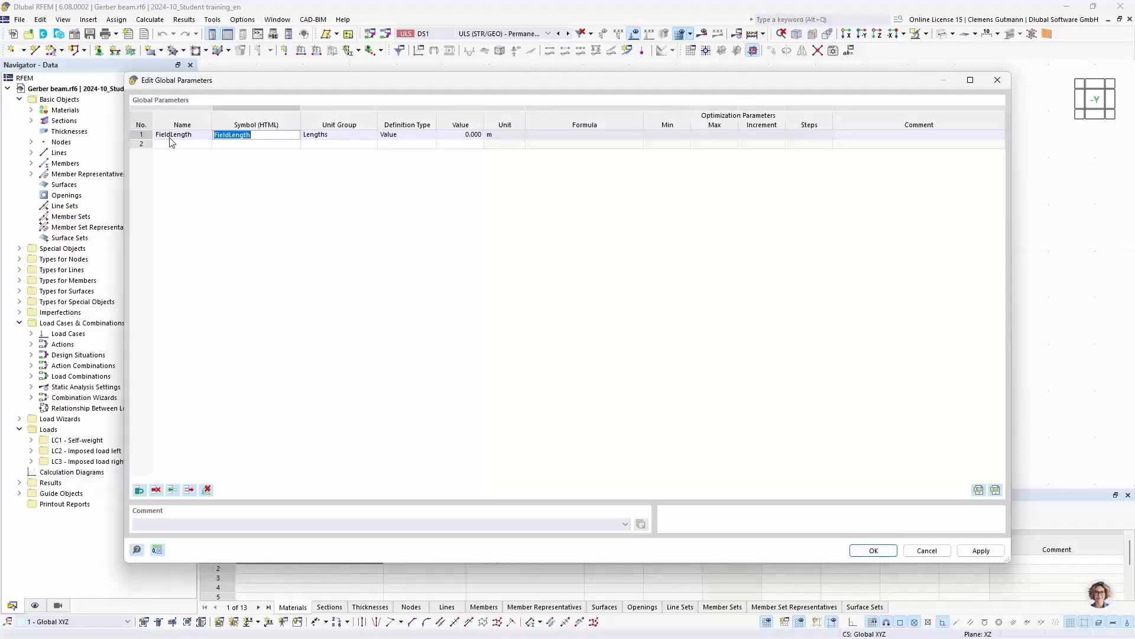
{"action": "key", "text": "Tab"}
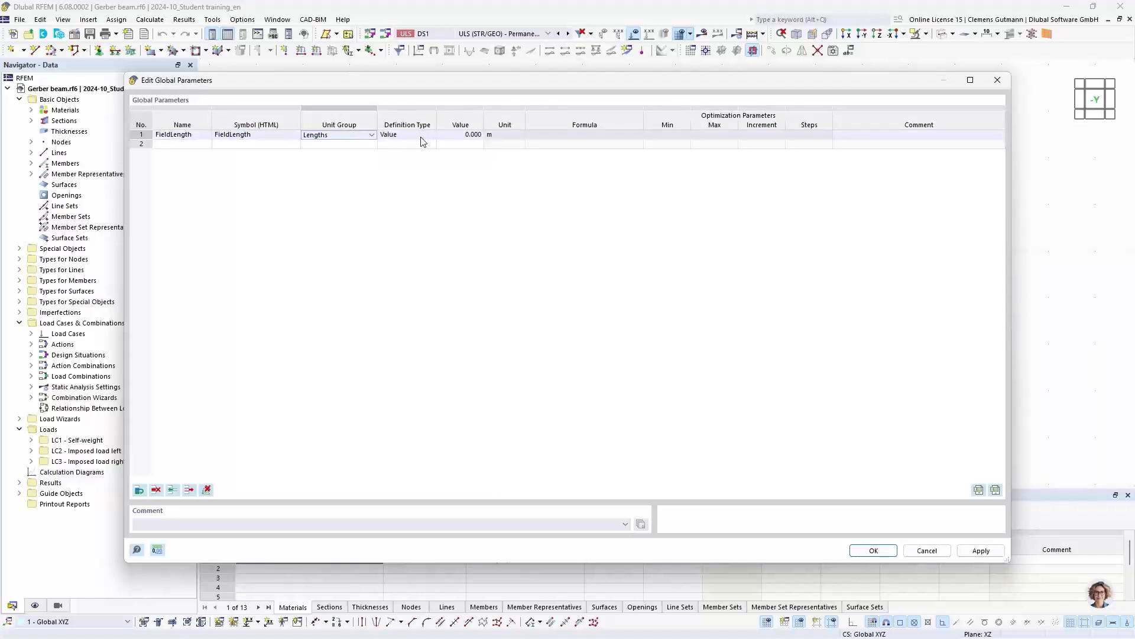
- Set the value of the FieldLength parameter to 5 m
{"action": "left_click", "coordinate": [478, 135]}
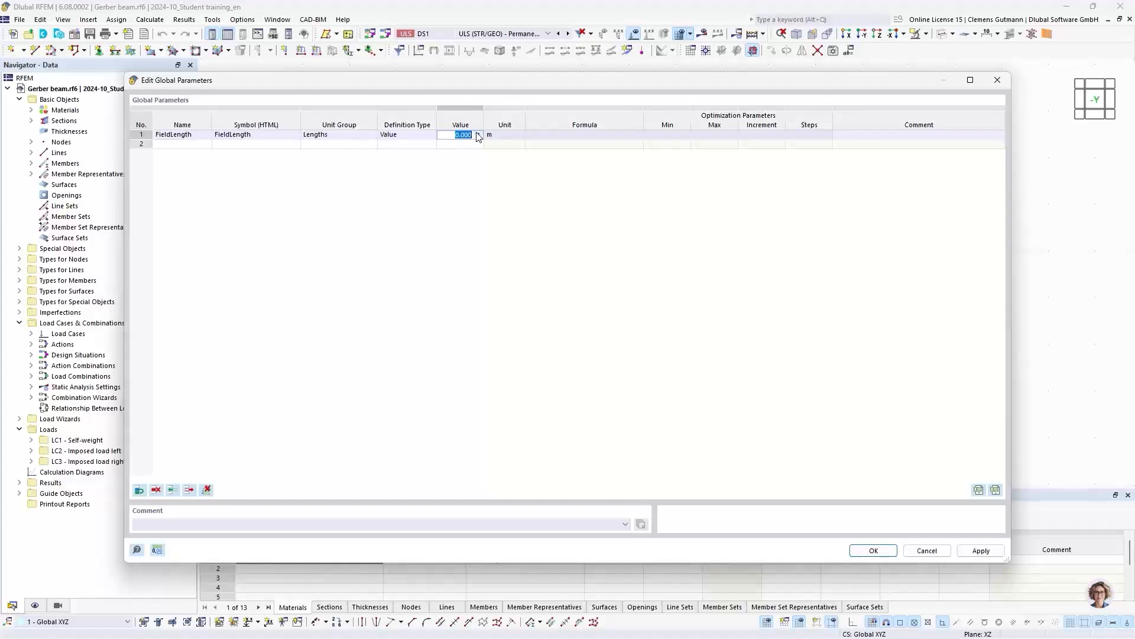
{"action": "type", "text": "5"}
{"action": "key", "text": "Tab"}
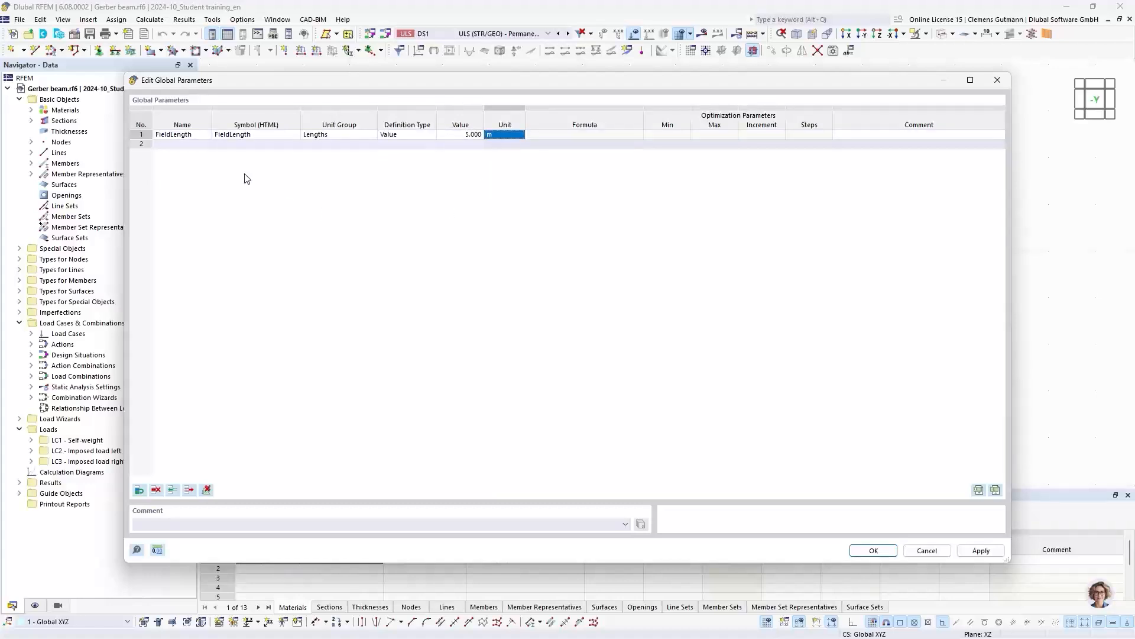
- Add a second global parameter named GerberFactor with the same symbol
{"action": "left_click", "coordinate": [193, 144]}
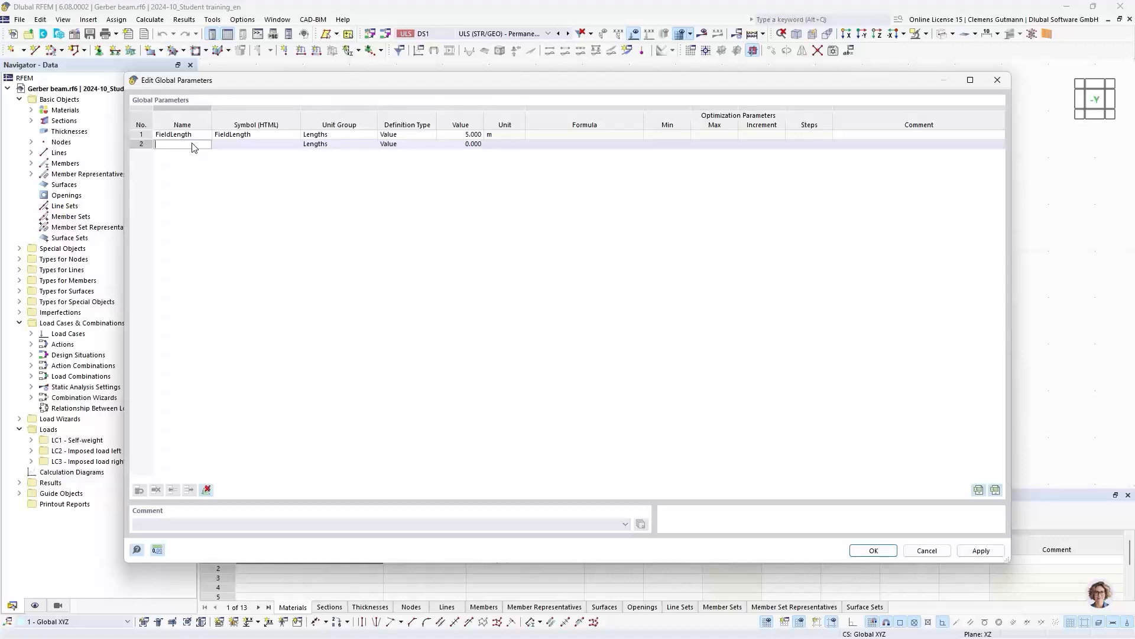
{"action": "type", "text": "Gerberfac"}
{"action": "key", "text": "BackSpace"}
{"action": "key", "text": "BackSpace"}
{"action": "type", "text": "Fact"}
{"action": "key", "text": "Tab"}
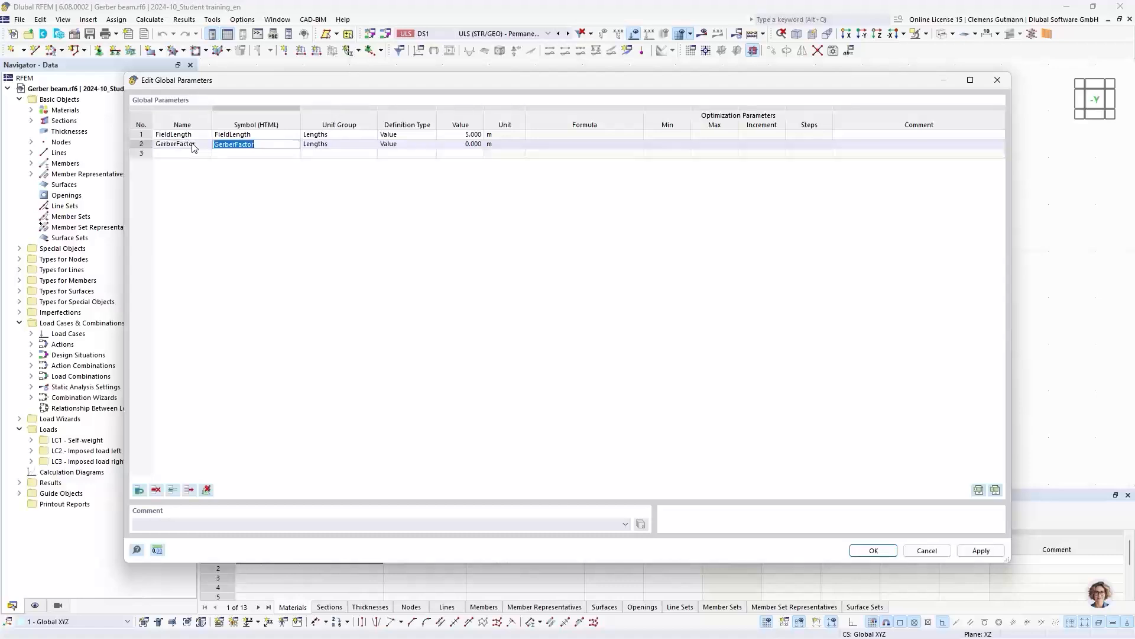
- Assign the Float unit group from the Model category to the GerberFactor parameter
{"action": "left_click", "coordinate": [326, 147]}
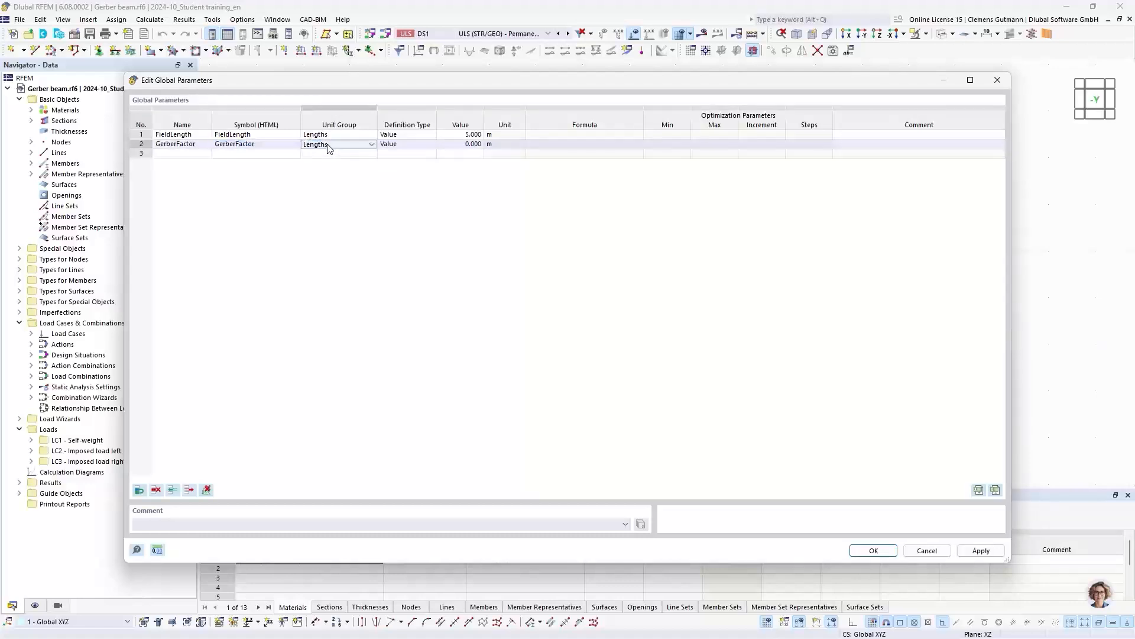
{"action": "left_click", "coordinate": [329, 148]}
{"action": "scroll", "coordinate": [352, 290], "scroll_direction": "down", "scroll_amount": 3}
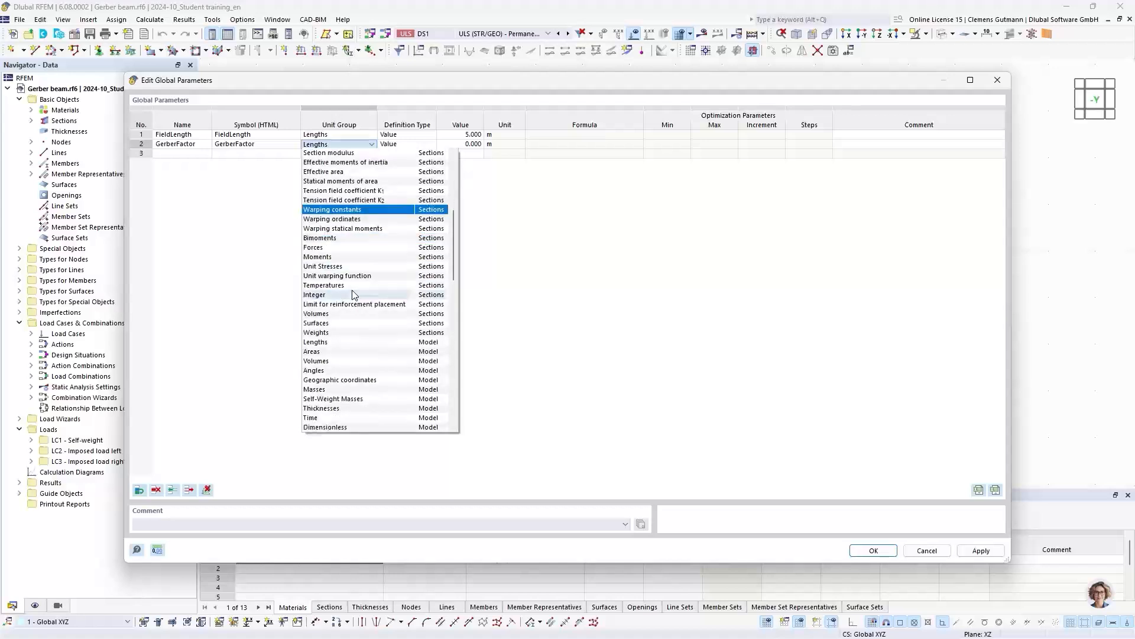
{"action": "scroll", "coordinate": [353, 331], "scroll_direction": "down", "scroll_amount": 3}
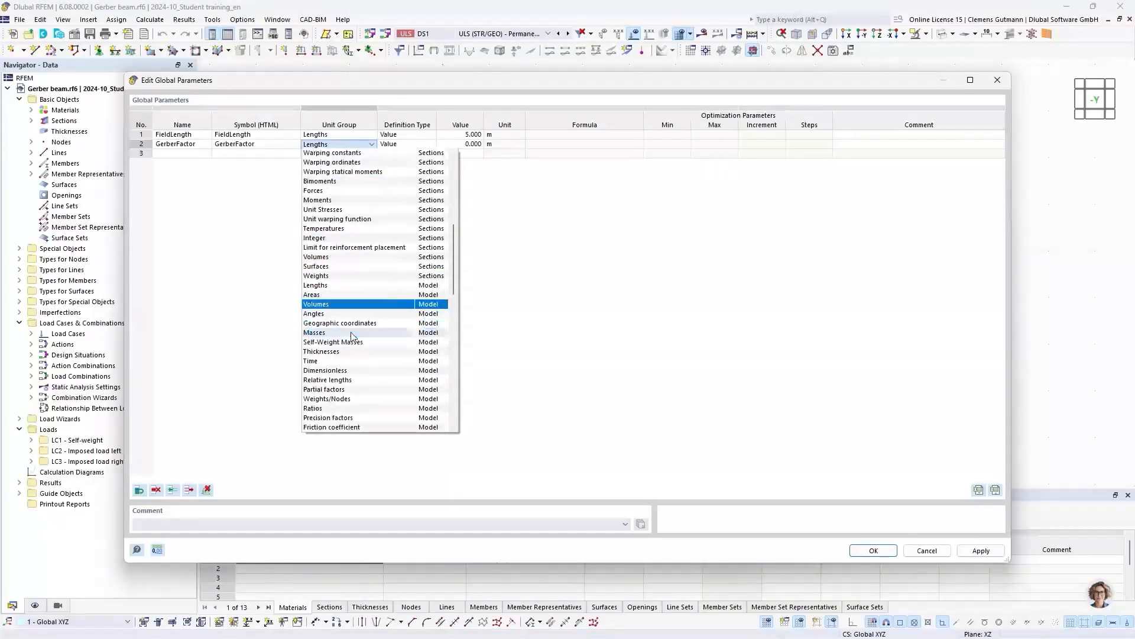
{"action": "scroll", "coordinate": [331, 420], "scroll_direction": "down", "scroll_amount": 2}
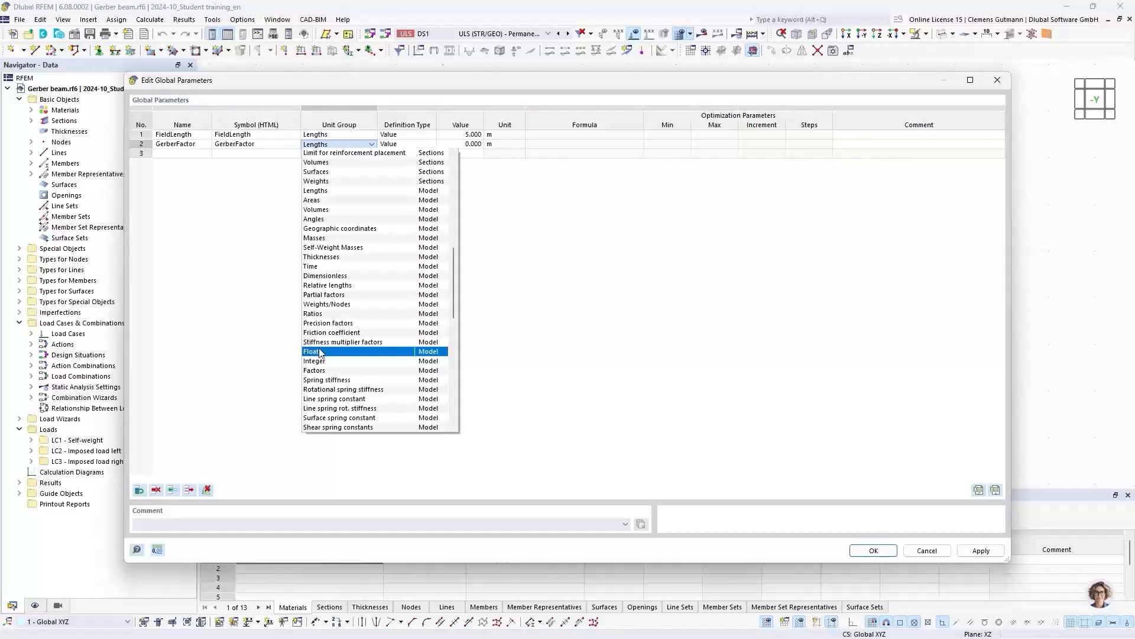
{"action": "left_click", "coordinate": [320, 352]}
- Set the value of the GerberFactor parameter to 0.1716
{"action": "left_click", "coordinate": [460, 143]}
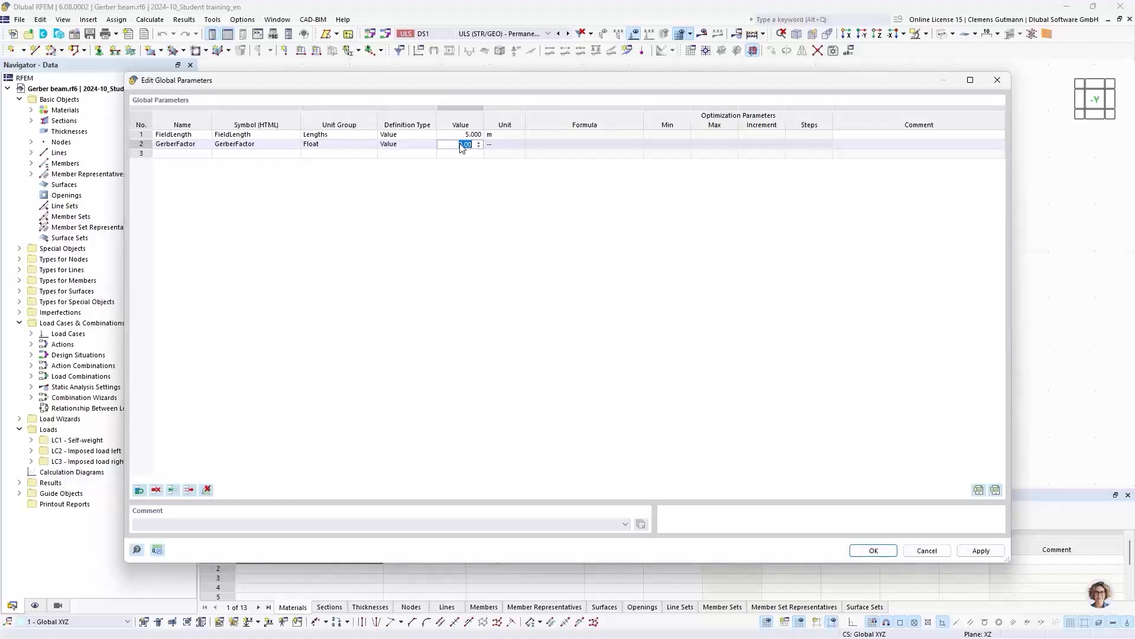
{"action": "type", "text": "0"}
{"action": "type", "text": ".17"}
{"action": "type", "text": "171"}
{"action": "type", "text": "6"}
{"action": "key", "text": "Return"}
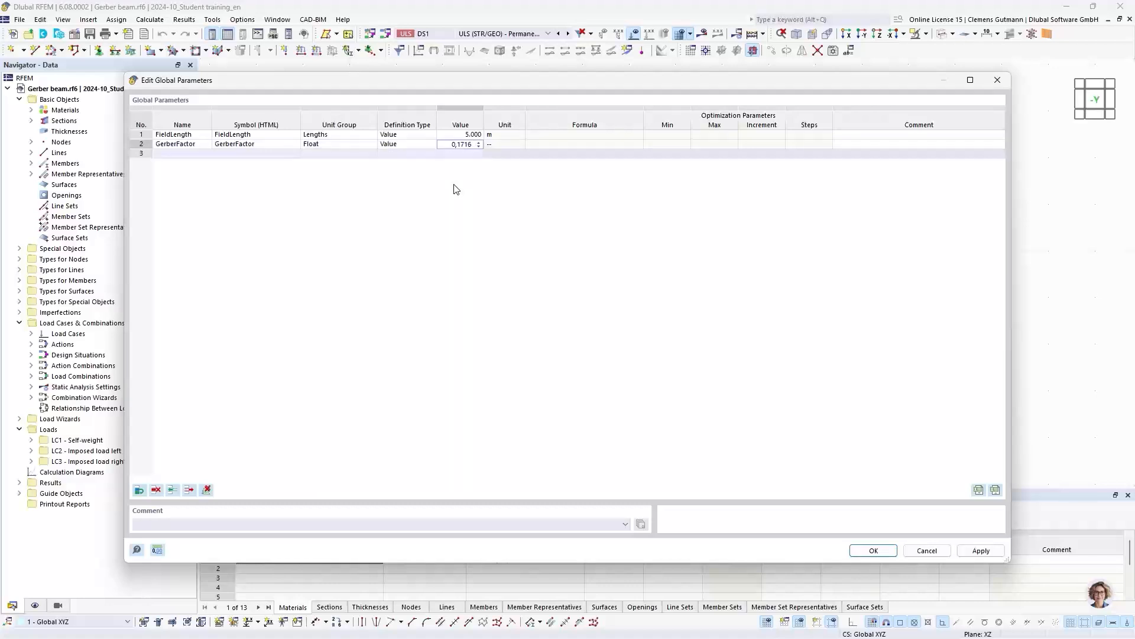
{"action": "left_click", "coordinate": [470, 153]}
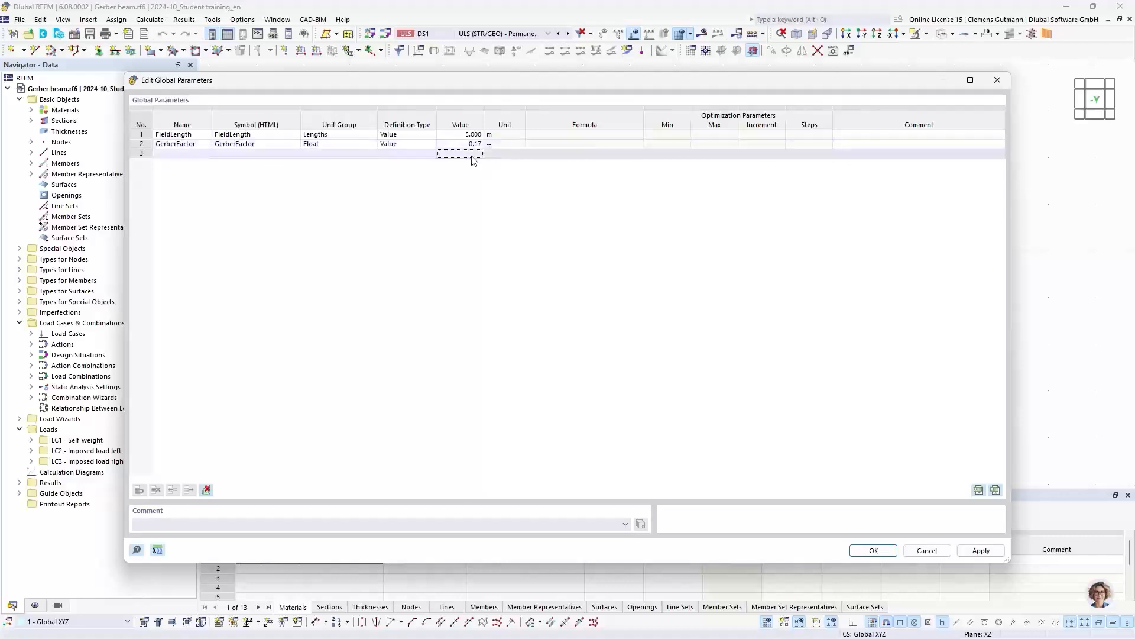
- Set the decimal places for the model's Float unit to 4 and accept the global parameters
{"action": "left_click", "coordinate": [157, 550]}
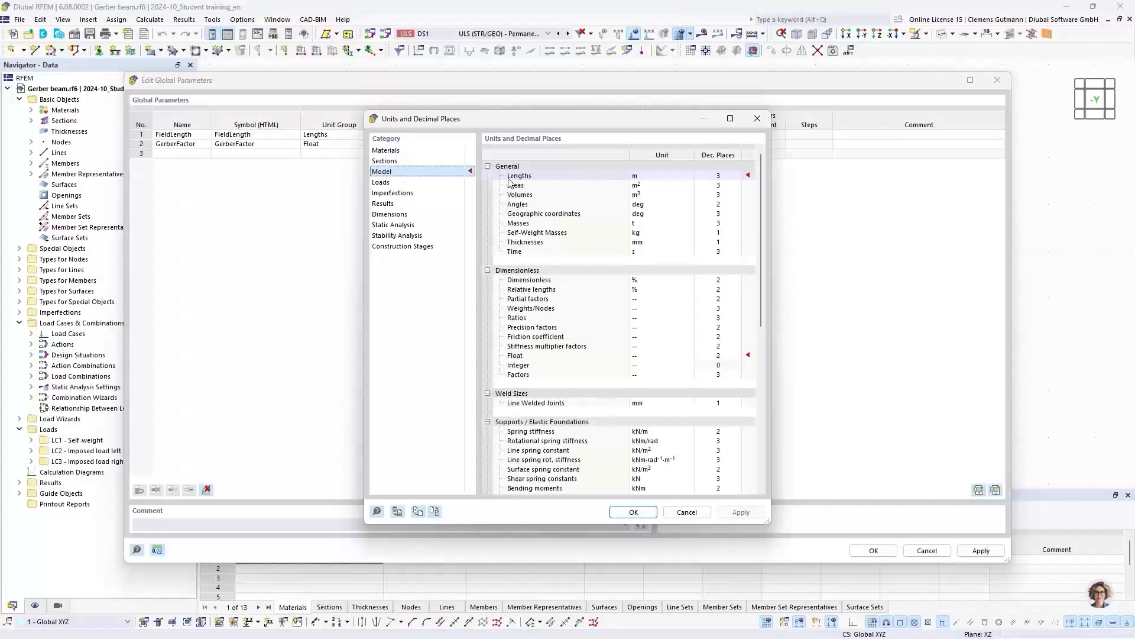
{"action": "left_click_drag", "start_coordinate": [545, 125], "coordinate": [528, 166]}
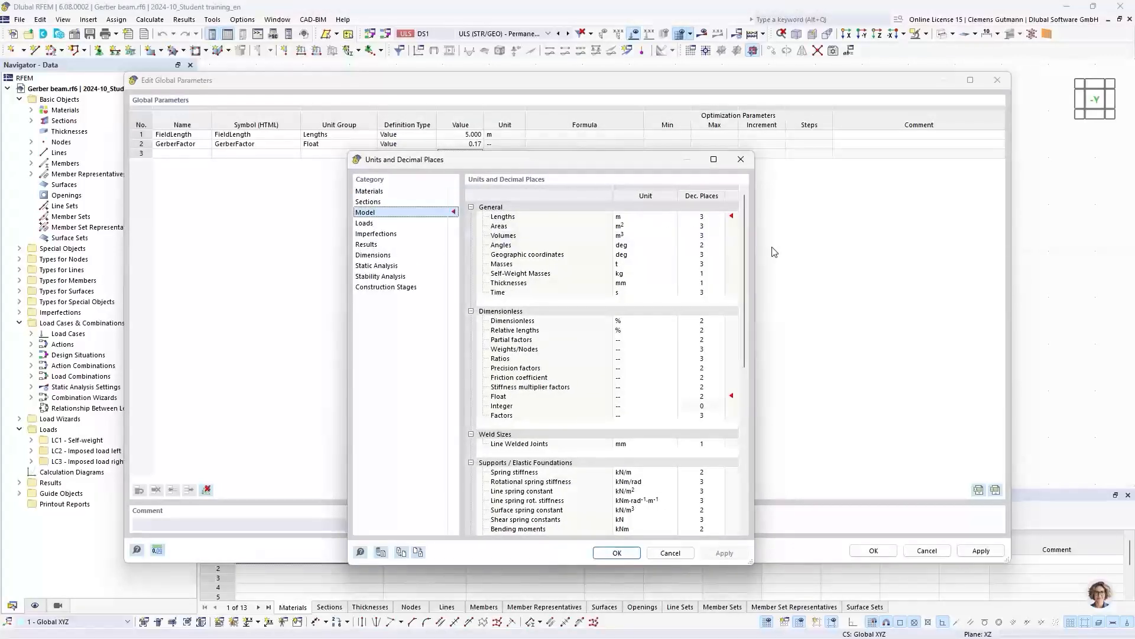
{"action": "left_click", "coordinate": [703, 397]}
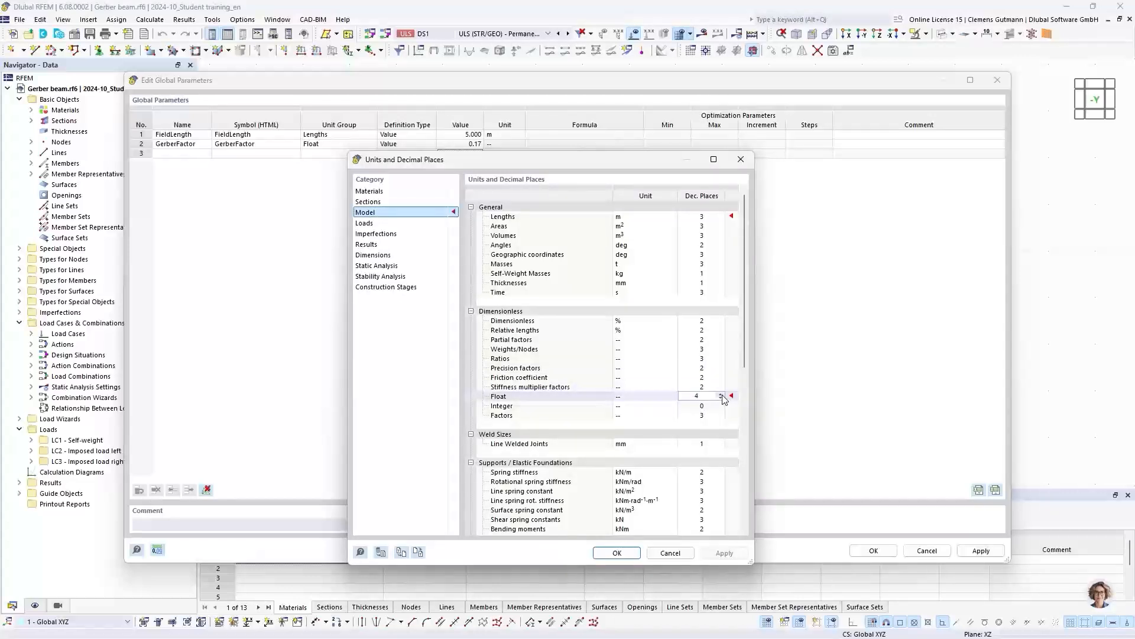
{"action": "left_click", "coordinate": [628, 556]}
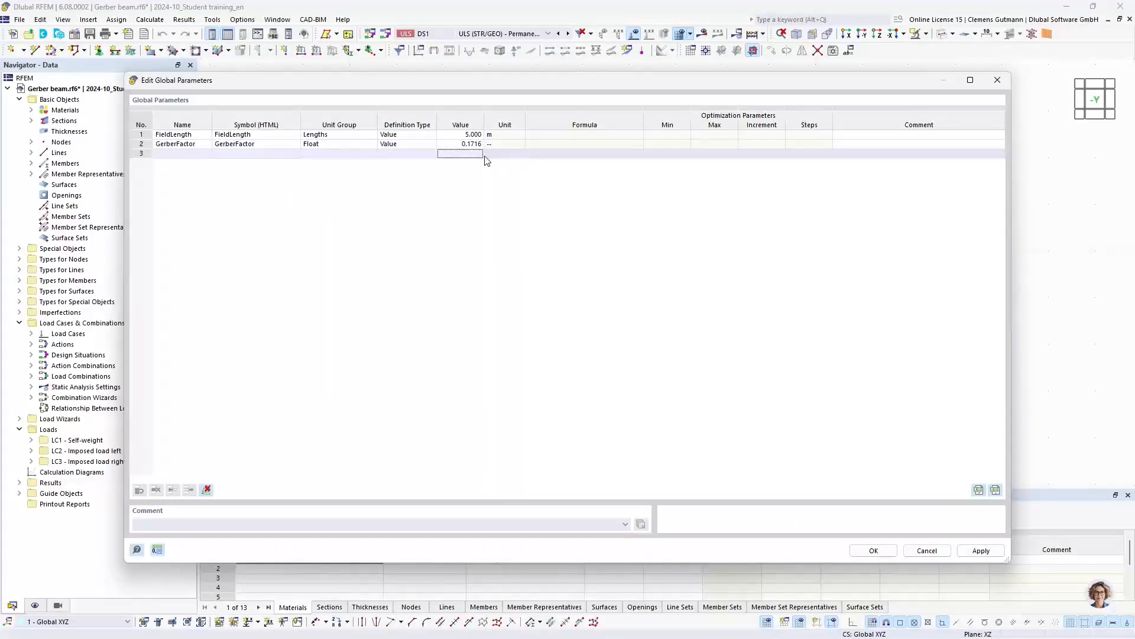
{"action": "left_click", "coordinate": [876, 552]}
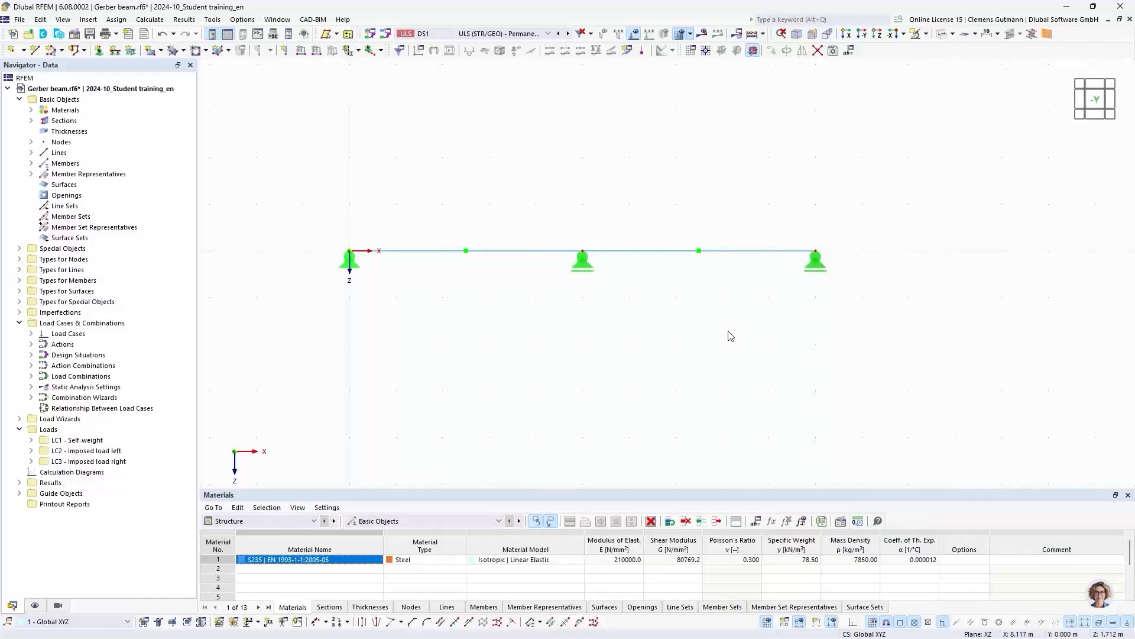
- Find the Edit Global Parameters command with the keyword search "global", view the defined parameters and close them without changes
{"action": "left_click", "coordinate": [40, 19]}
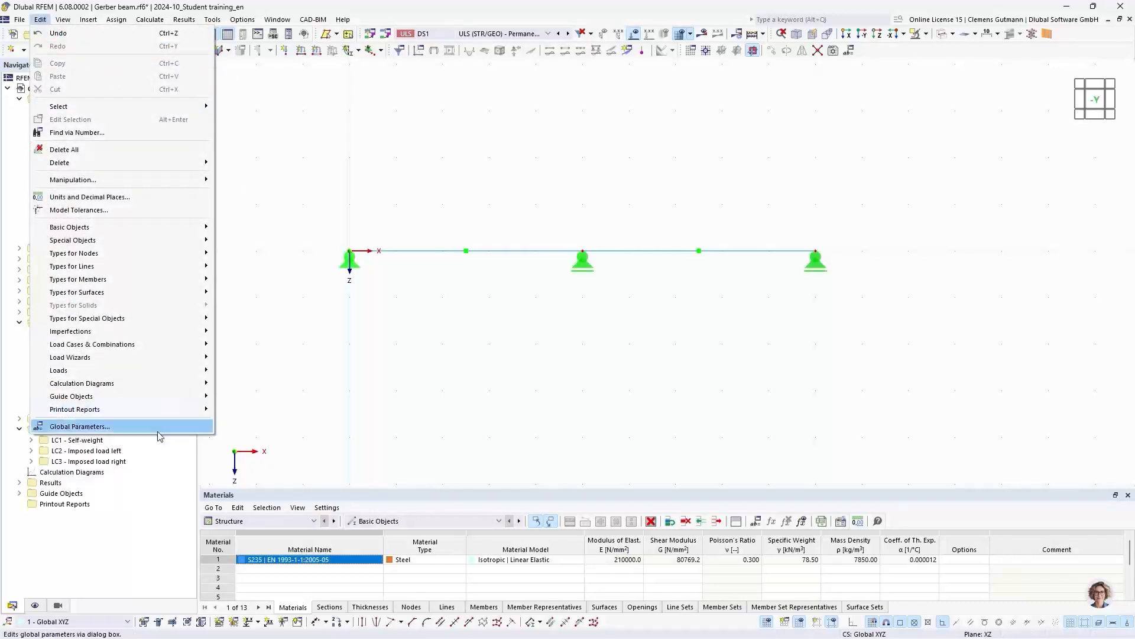
{"action": "left_click", "coordinate": [40, 19]}
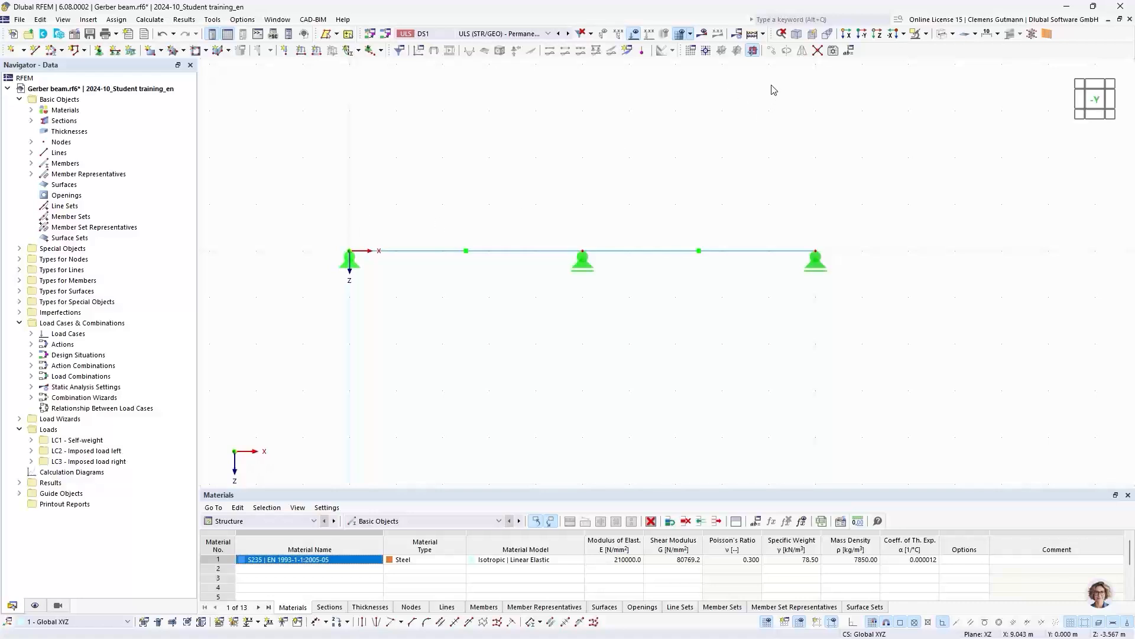
{"action": "left_click", "coordinate": [775, 18]}
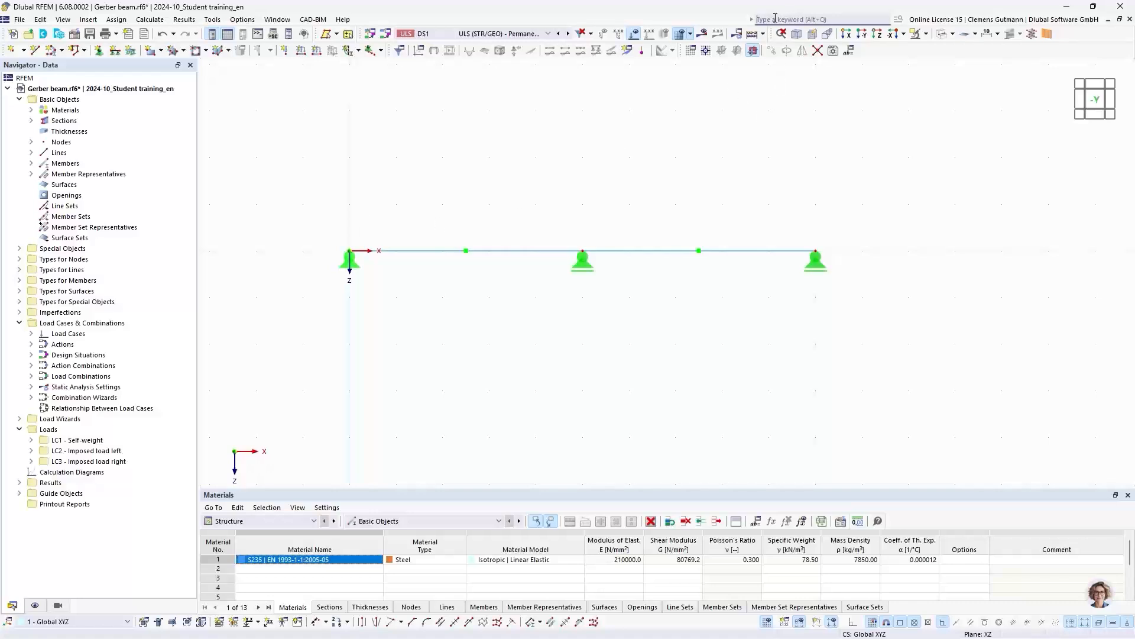
{"action": "type", "text": "glo"}
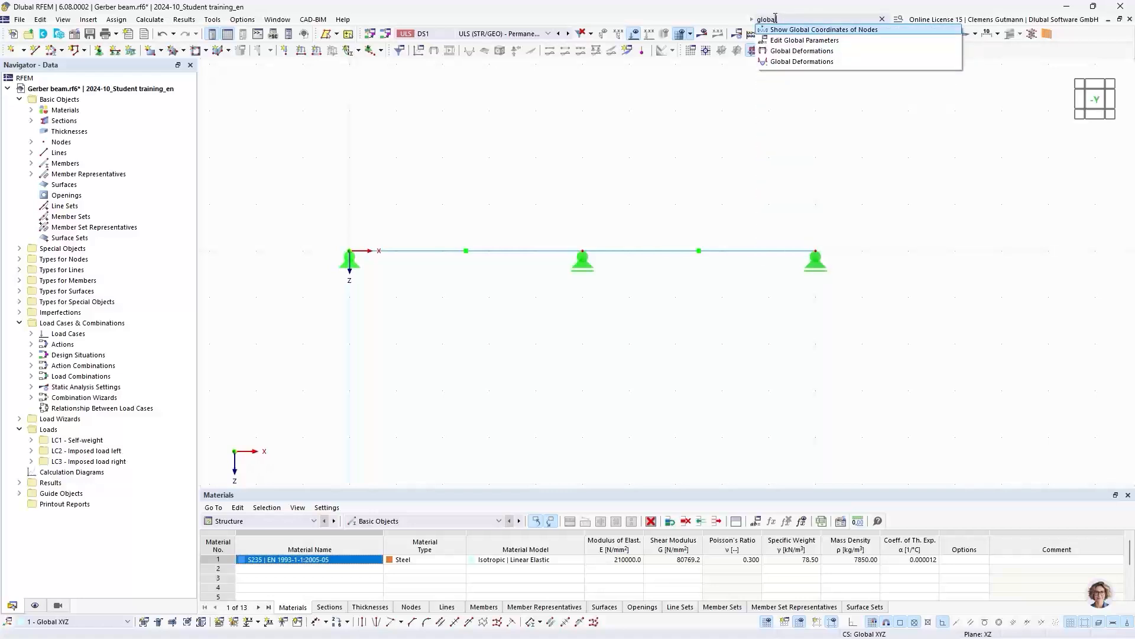
{"action": "type", "text": "bal"}
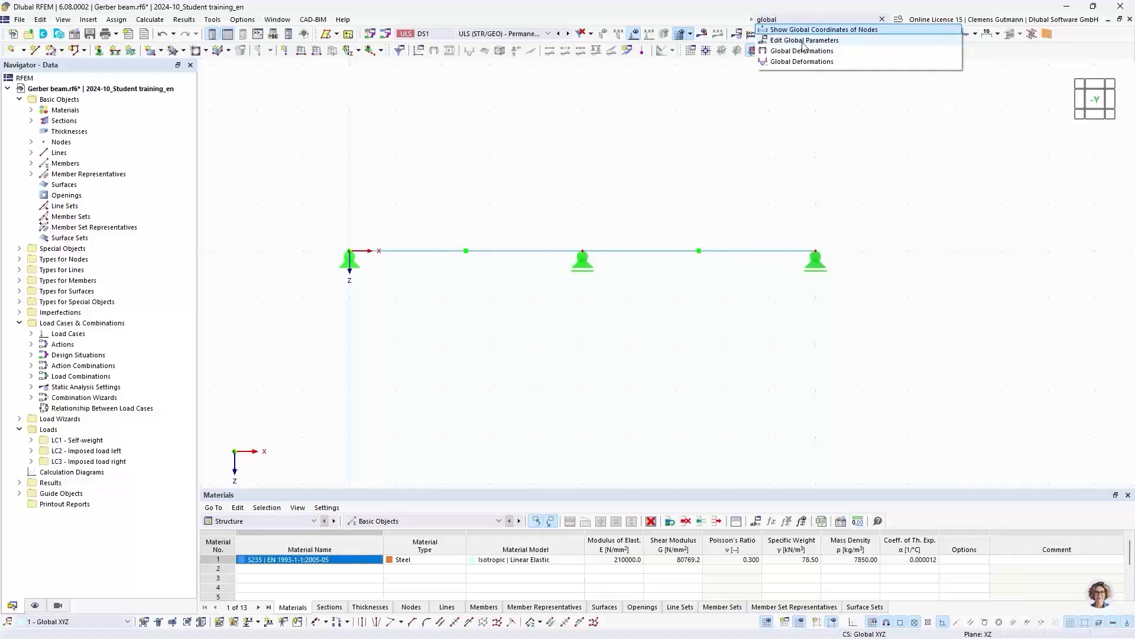
{"action": "left_click", "coordinate": [794, 41]}
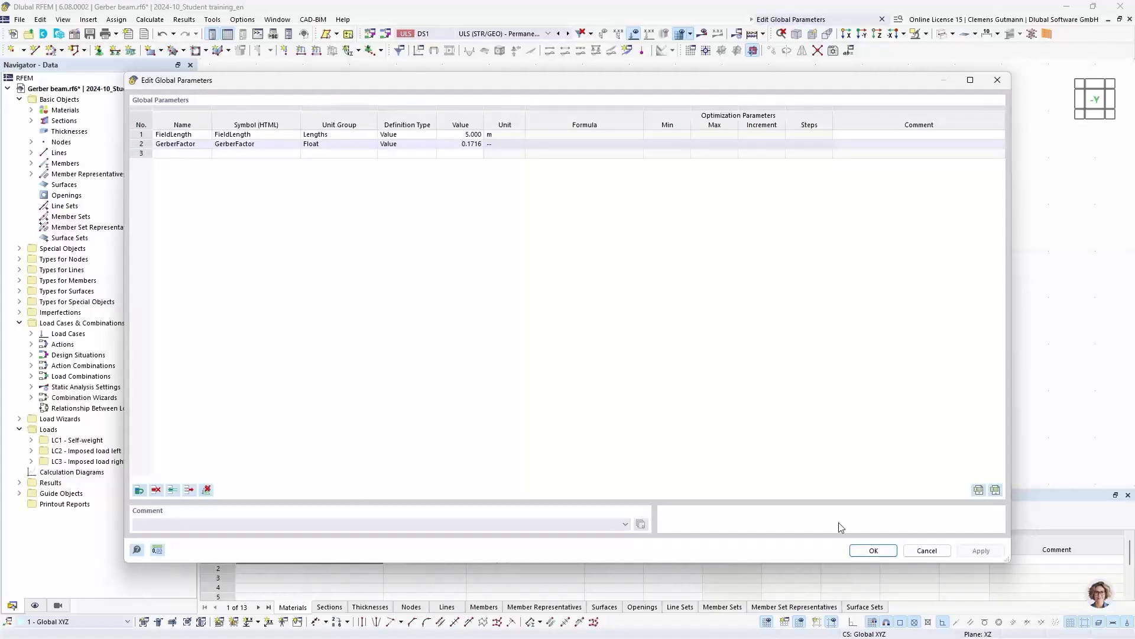
{"action": "left_click", "coordinate": [918, 551]}
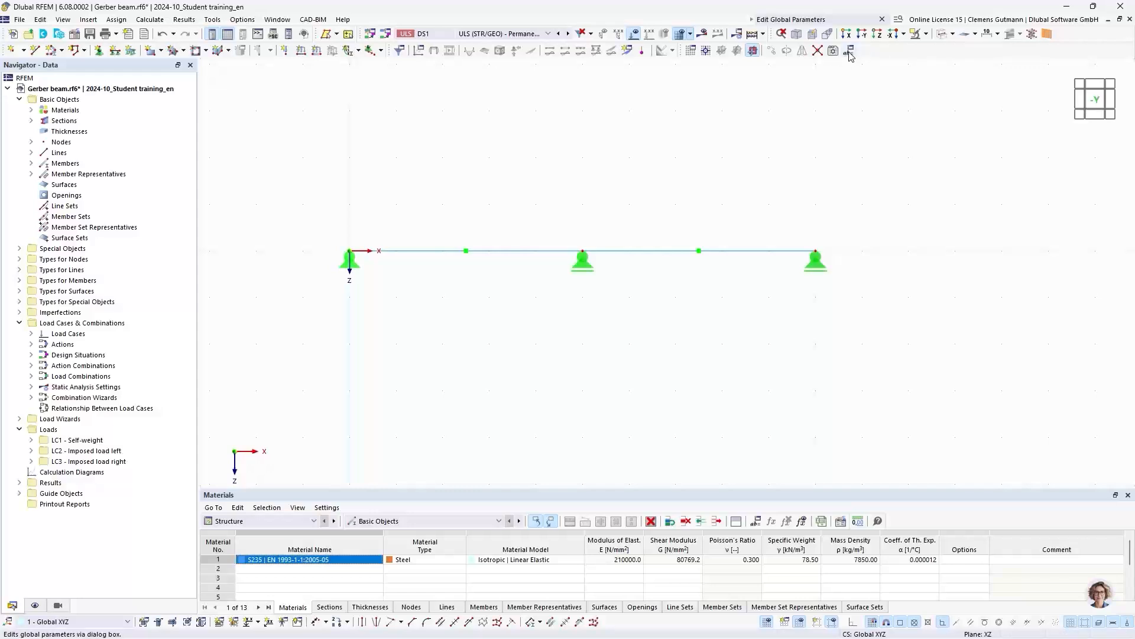
- Reset all menus and toolbars to their default settings
{"action": "right_click", "coordinate": [873, 54]}
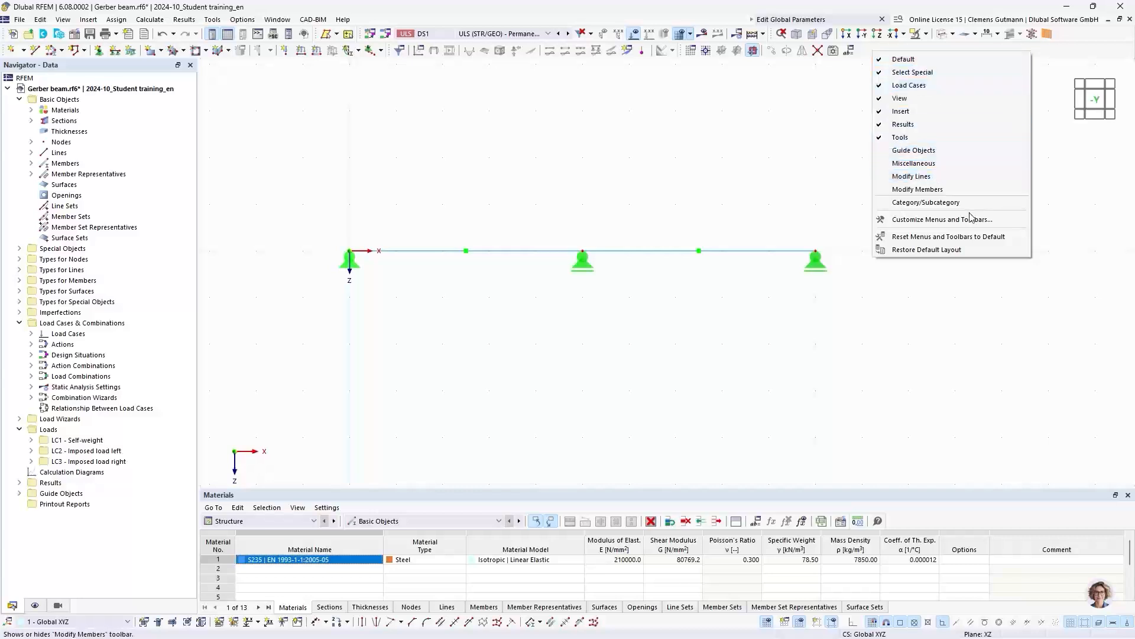
{"action": "left_click", "coordinate": [896, 237]}
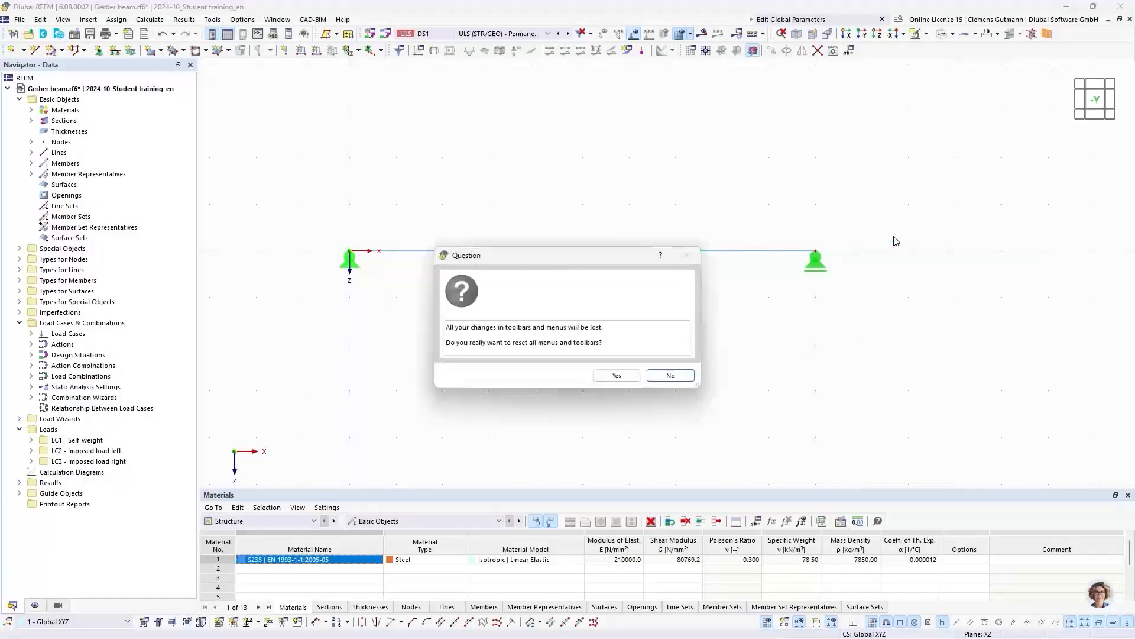
{"action": "left_click", "coordinate": [616, 377]}
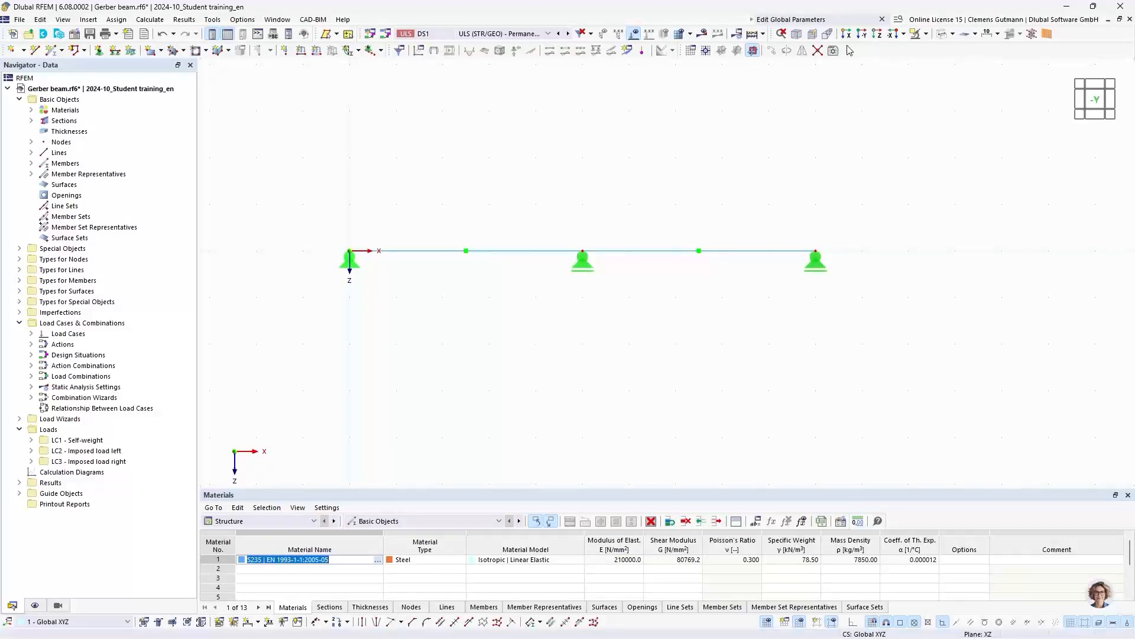
- Customize the toolbars by adding the Edit Global Parameters command, found with the search "global", and open the parameters with it
{"action": "left_click", "coordinate": [128, 22]}
{"action": "left_click", "coordinate": [63, 19]}
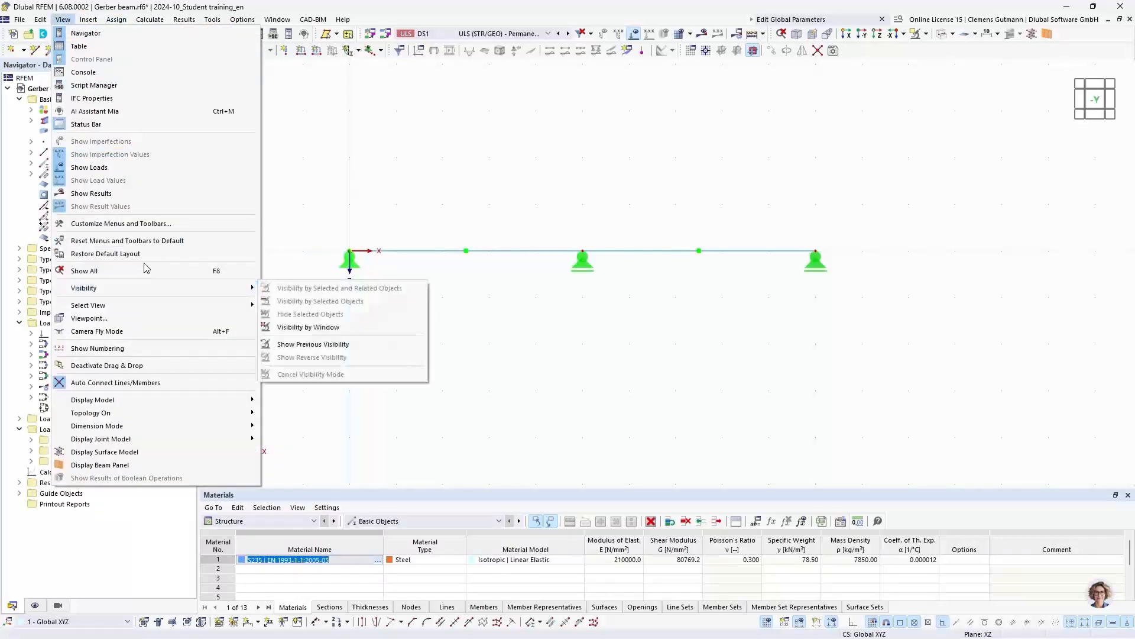
{"action": "left_click", "coordinate": [103, 228]}
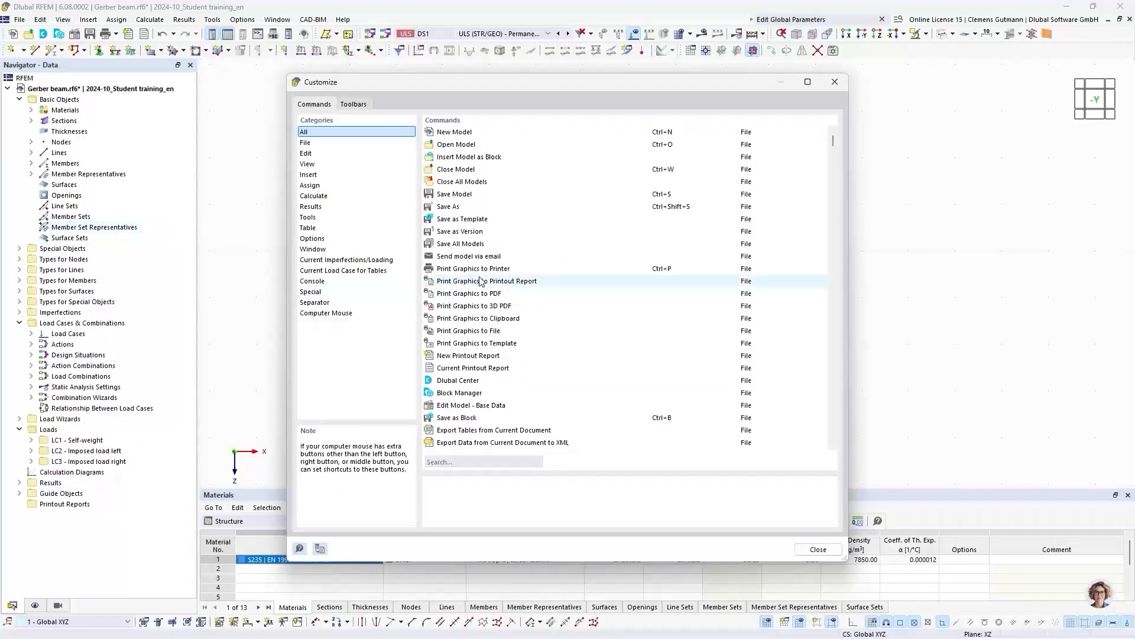
{"action": "left_click", "coordinate": [452, 461]}
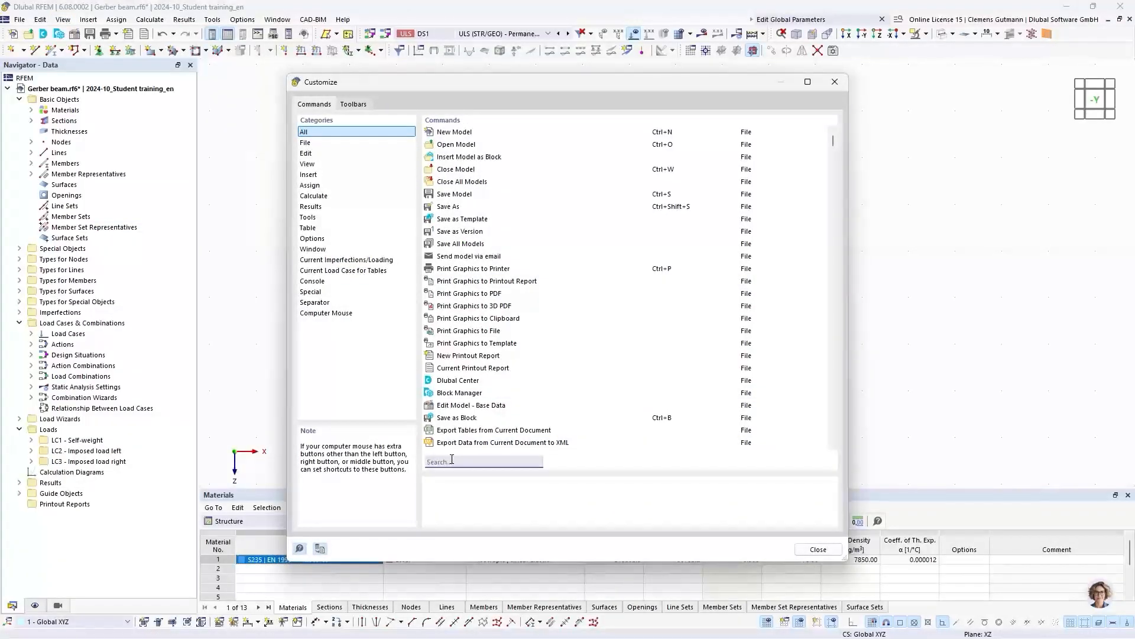
{"action": "type", "text": "global"}
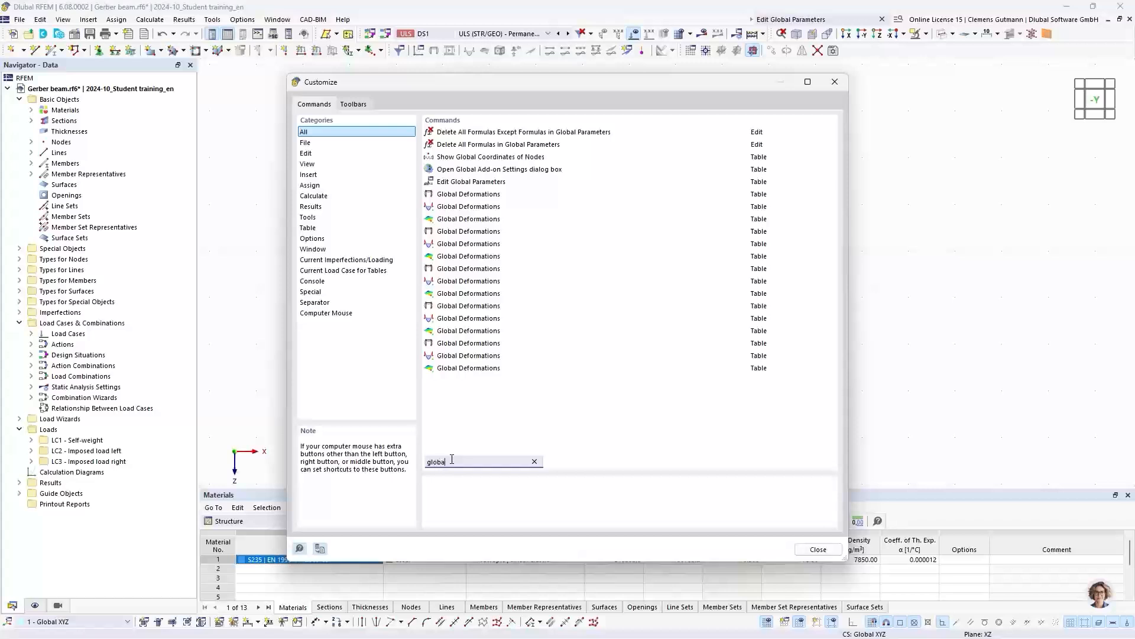
{"action": "left_click", "coordinate": [462, 185]}
{"action": "left_click_drag", "start_coordinate": [462, 186], "coordinate": [852, 53]}
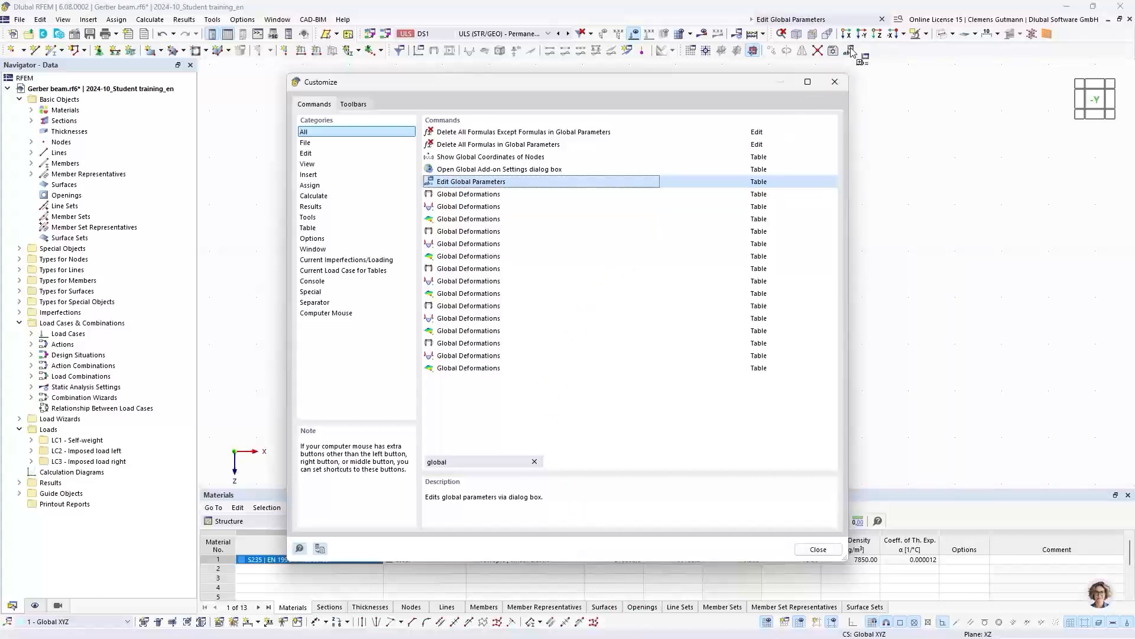
{"action": "left_click", "coordinate": [818, 549]}
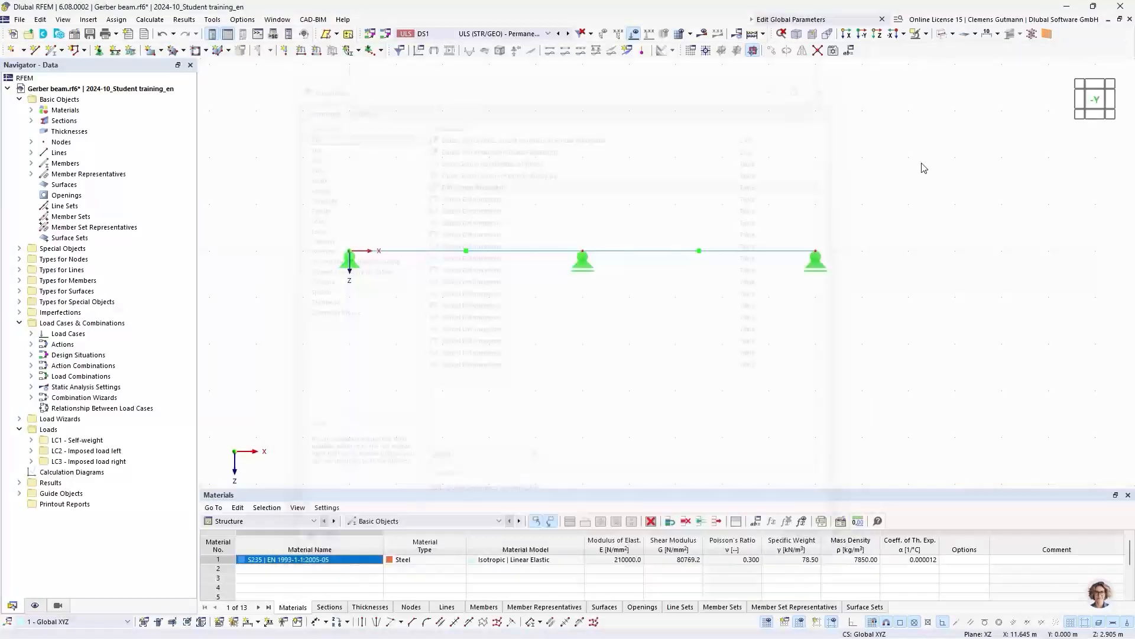
{"action": "left_click", "coordinate": [849, 54]}
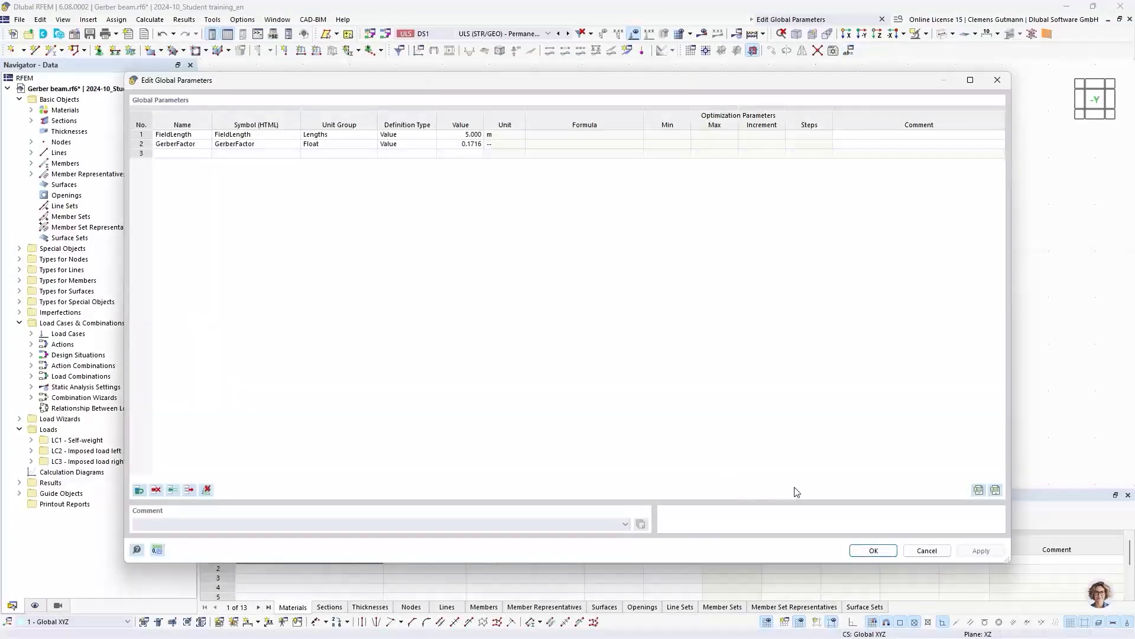
{"action": "left_click", "coordinate": [874, 550]}
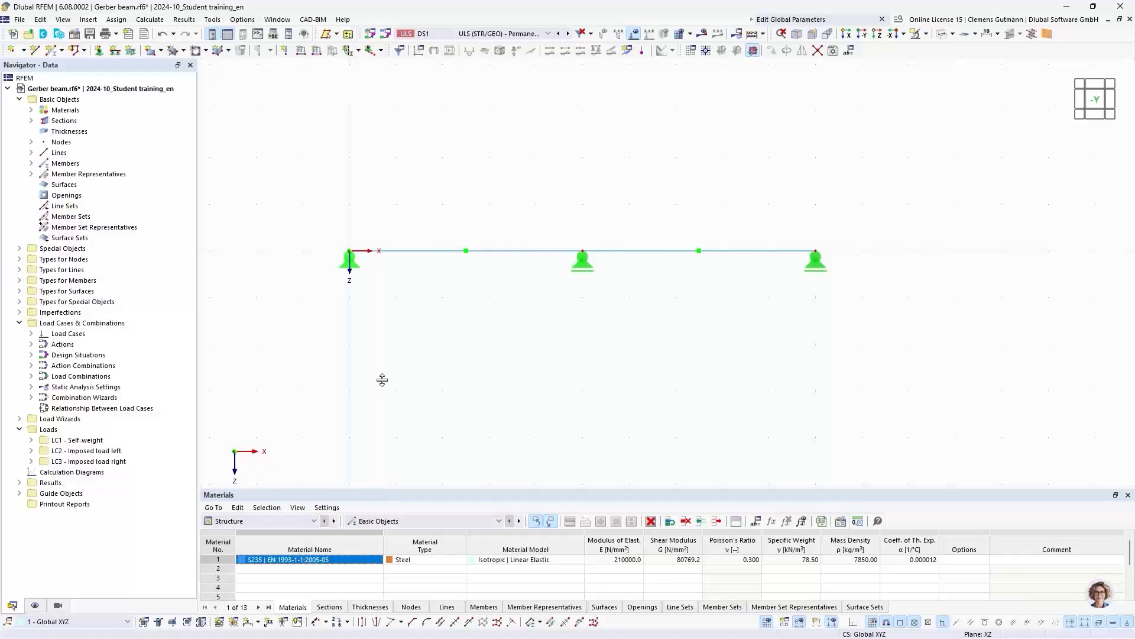
- Show the Nodes table and enlarge the table area below the model
{"action": "left_click_drag", "start_coordinate": [382, 380], "coordinate": [385, 349]}
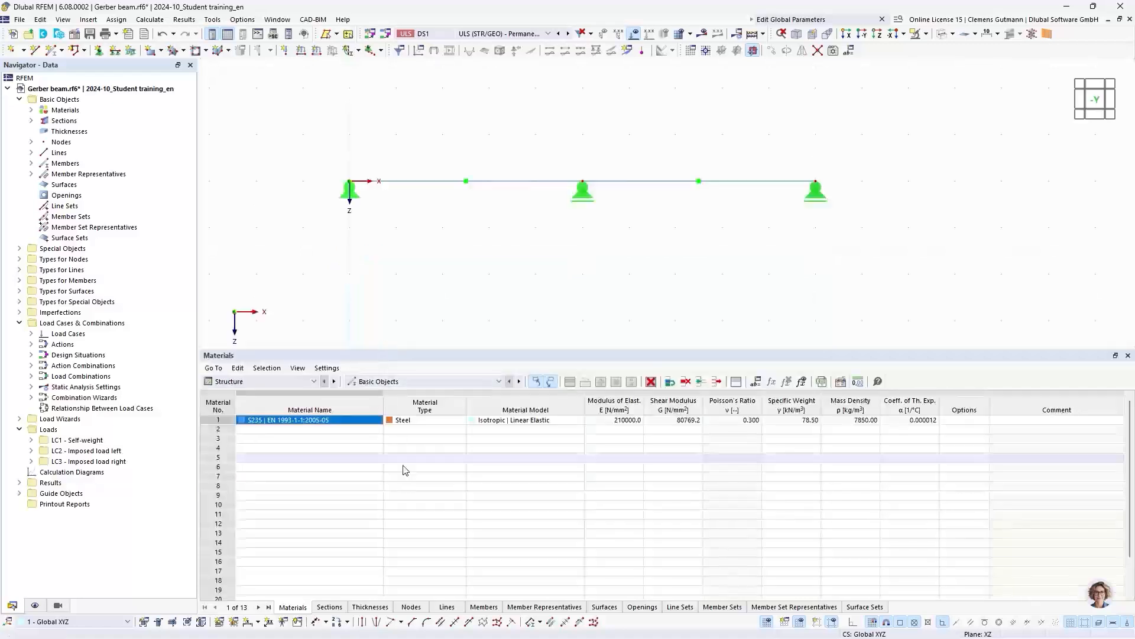
{"action": "left_click", "coordinate": [414, 609]}
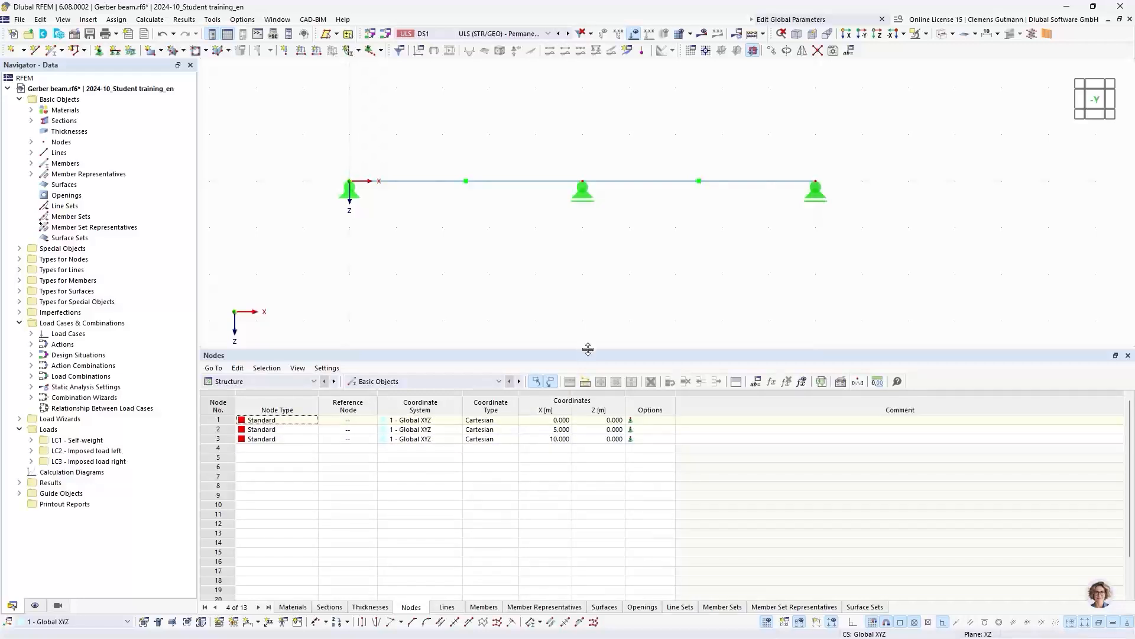
{"action": "left_click_drag", "start_coordinate": [595, 349], "coordinate": [603, 403]}
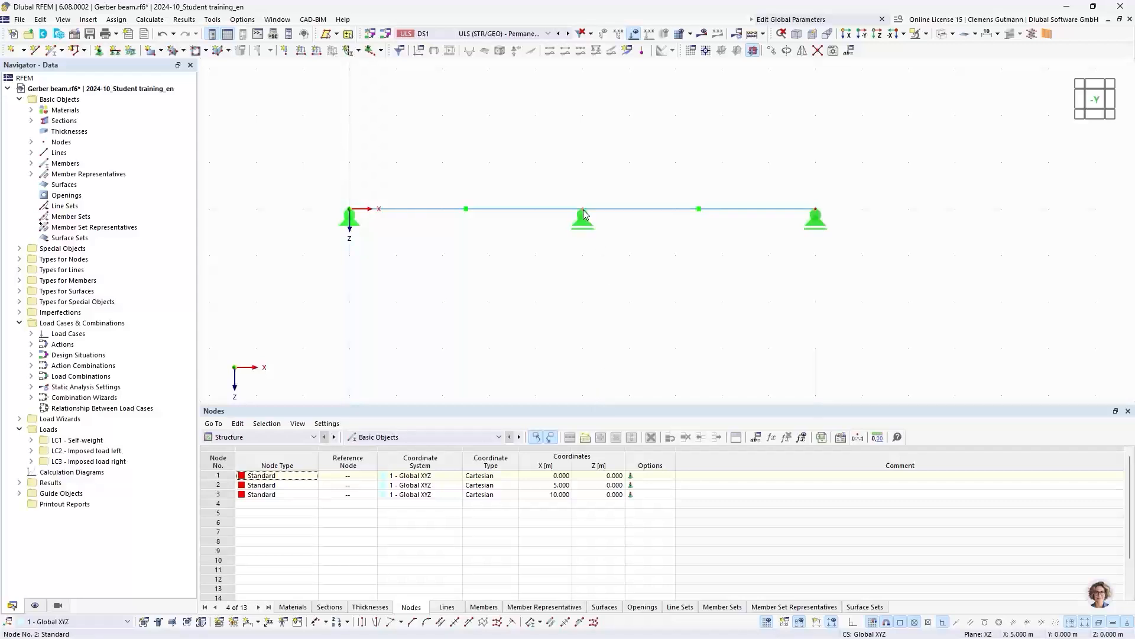
- Link the X coordinate of the middle support node (No. 2) to the FieldLength global parameter and accept the node
{"action": "mouse_move", "coordinate": [584, 214]}
{"action": "double_click", "coordinate": [584, 214]}
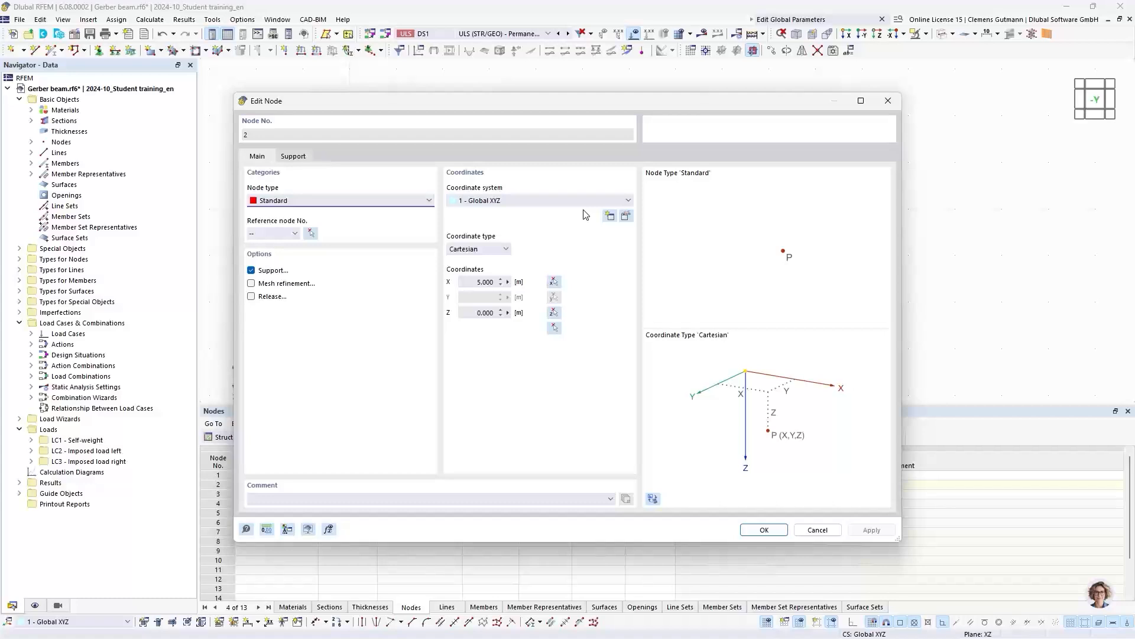
{"action": "left_click", "coordinate": [508, 283]}
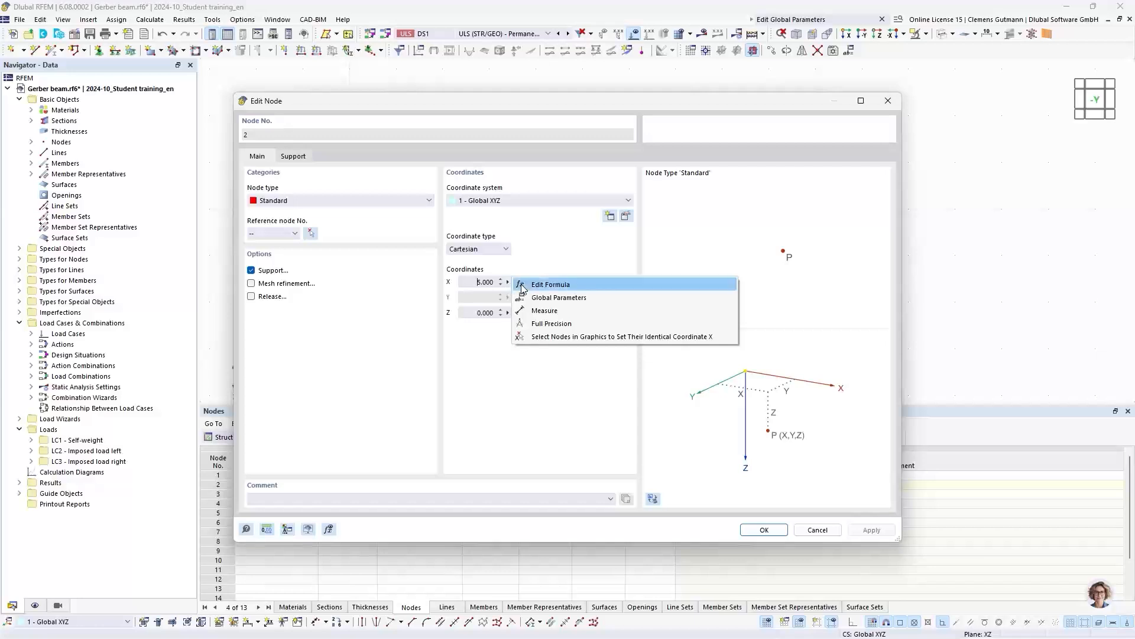
{"action": "left_click", "coordinate": [559, 297]}
{"action": "left_click", "coordinate": [189, 135]}
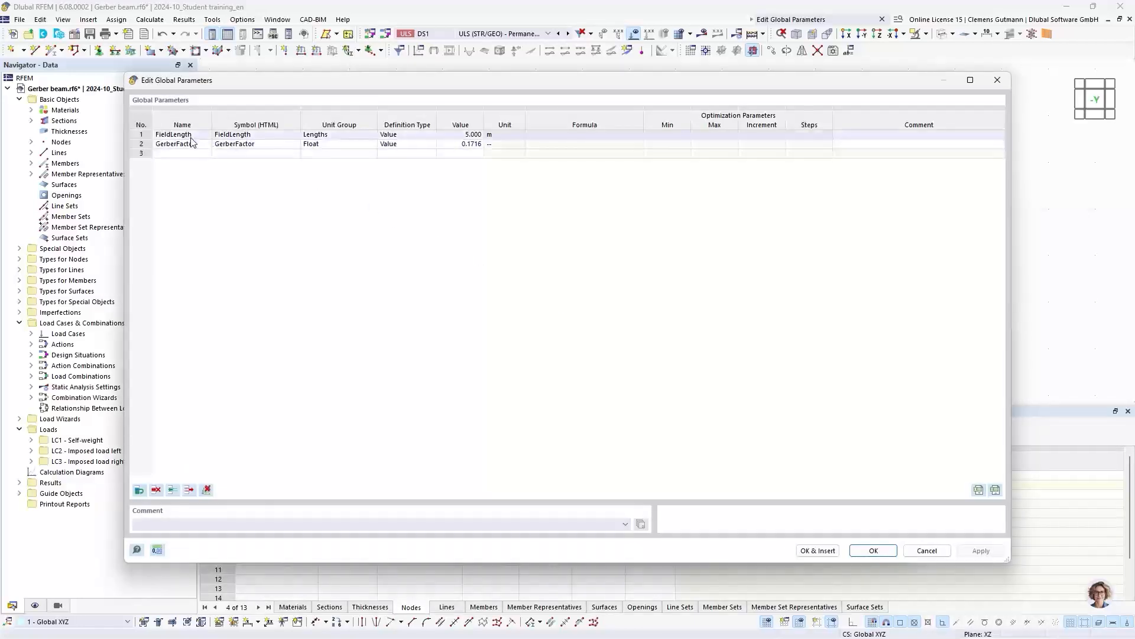
{"action": "left_click", "coordinate": [190, 137]}
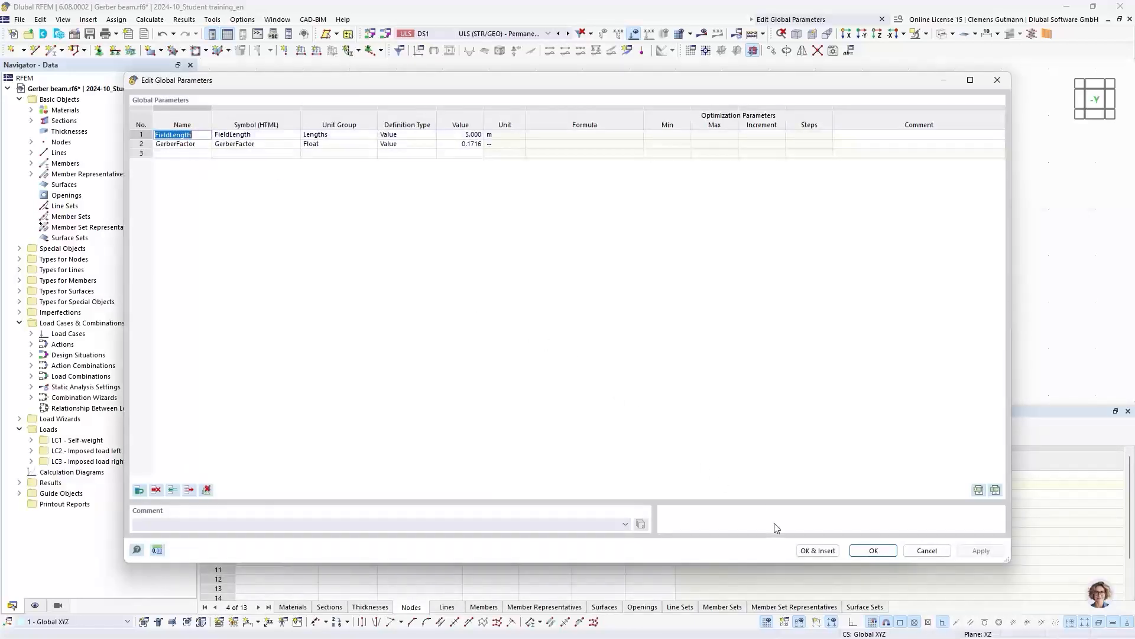
{"action": "left_click", "coordinate": [818, 551]}
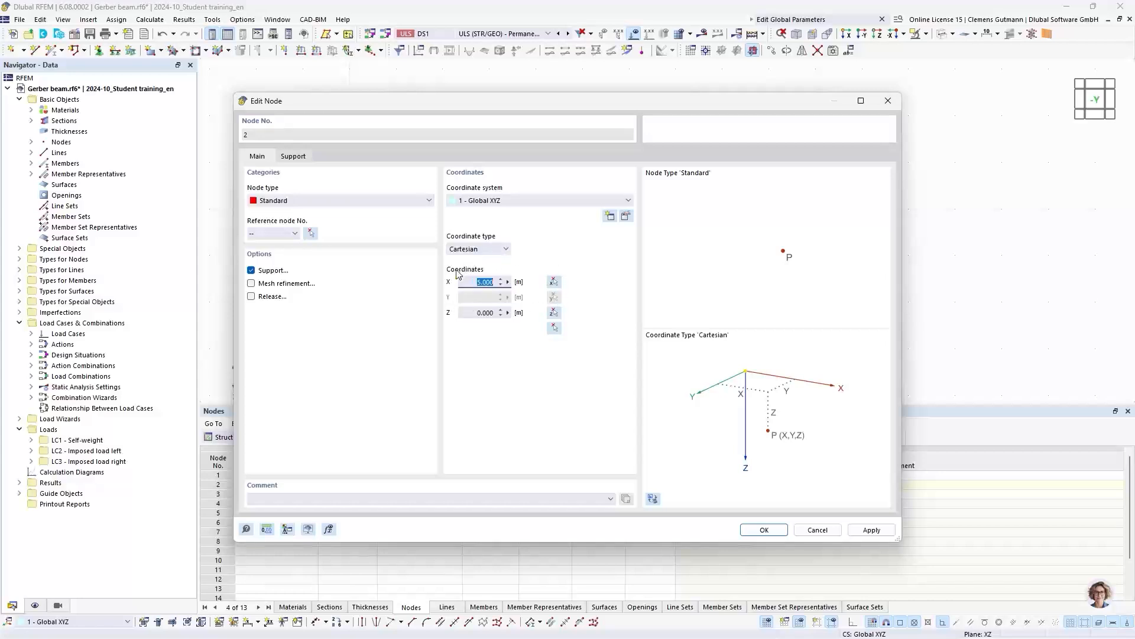
{"action": "left_click", "coordinate": [508, 282]}
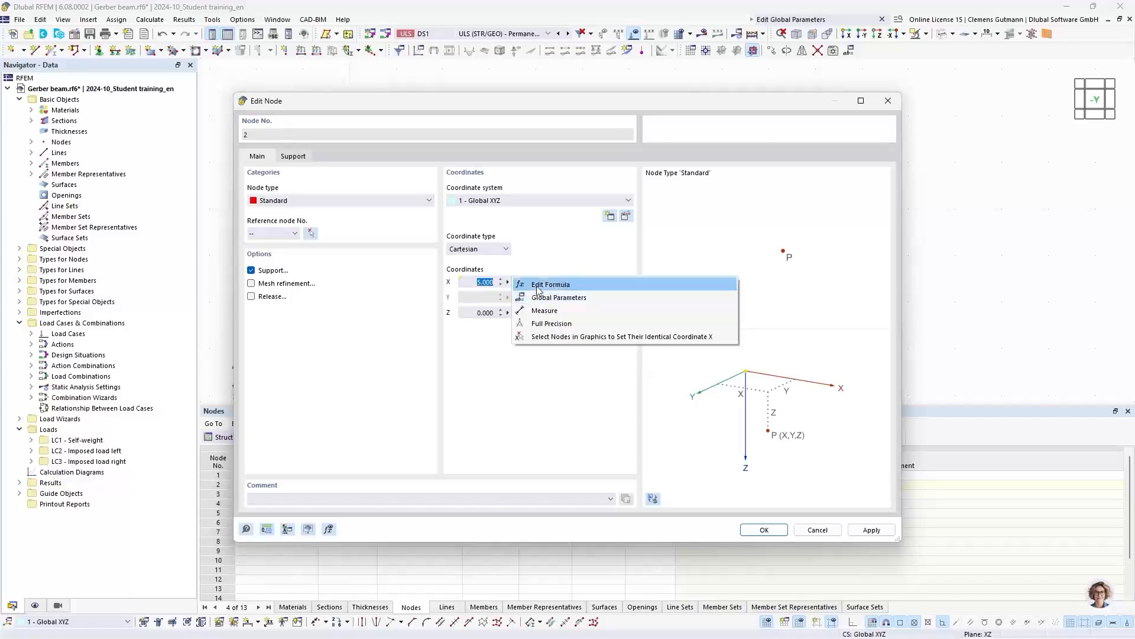
{"action": "left_click", "coordinate": [543, 262]}
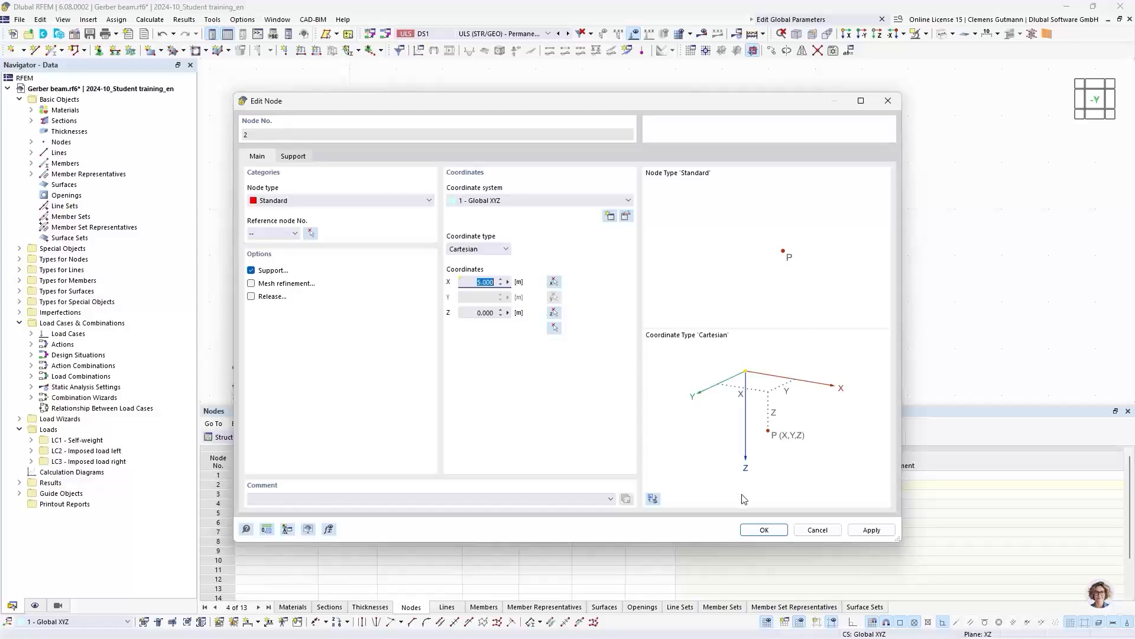
{"action": "left_click", "coordinate": [764, 530]}
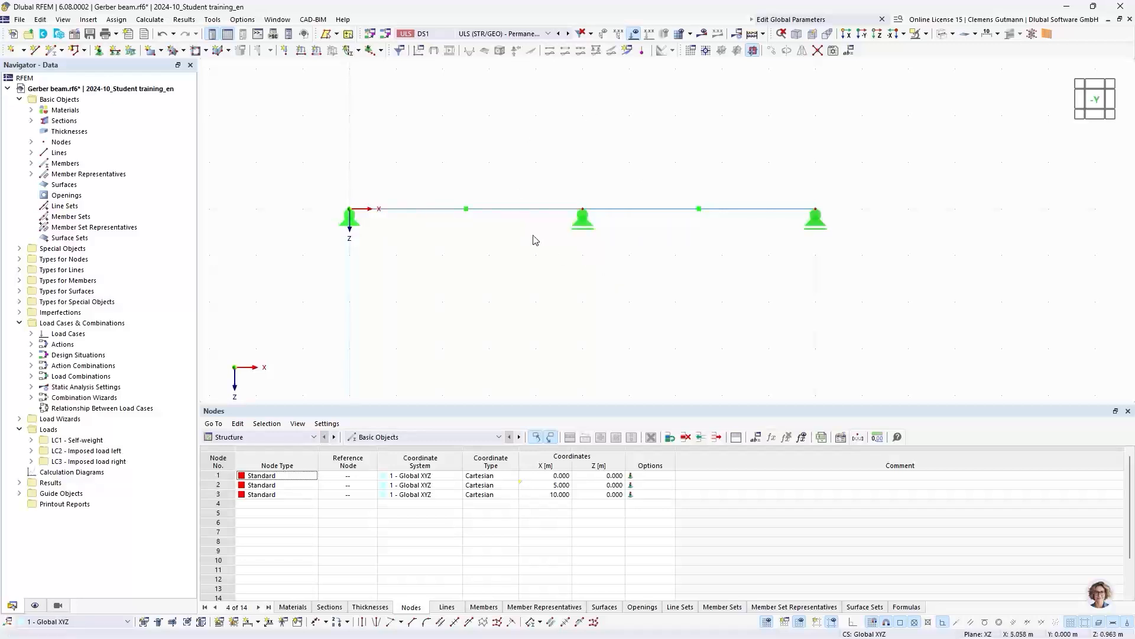
{"action": "double_click", "coordinate": [583, 213]}
{"action": "left_click", "coordinate": [817, 530]}
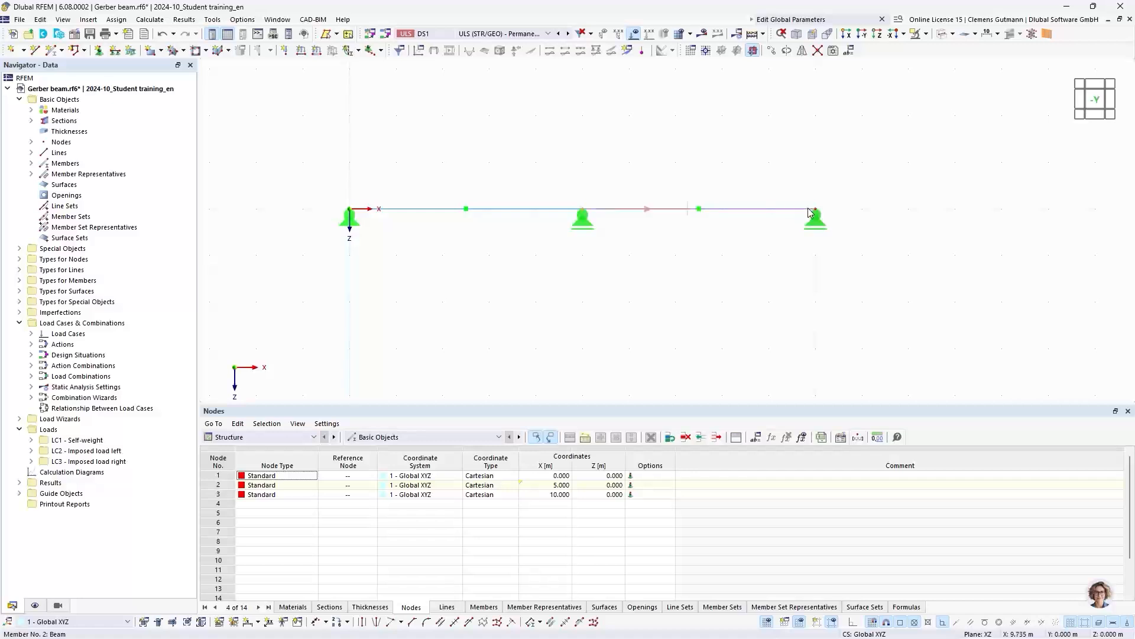
- Set the X coordinate of the end support node (No. 3) to the formula 2*FieldLength and accept the node
{"action": "mouse_move", "coordinate": [816, 213]}
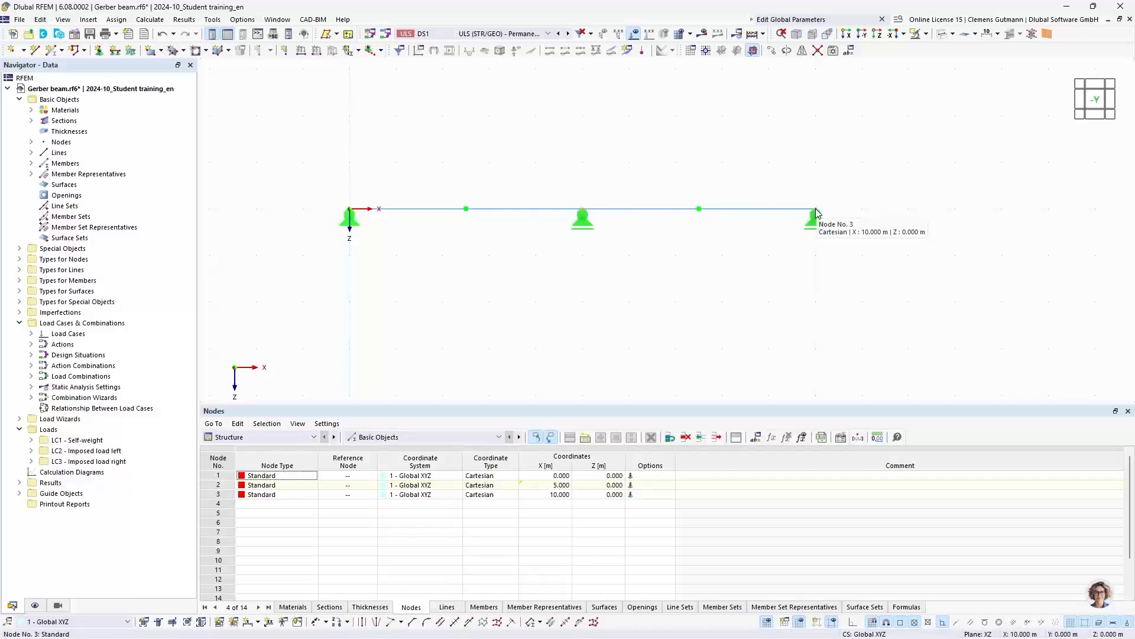
{"action": "double_click", "coordinate": [816, 213]}
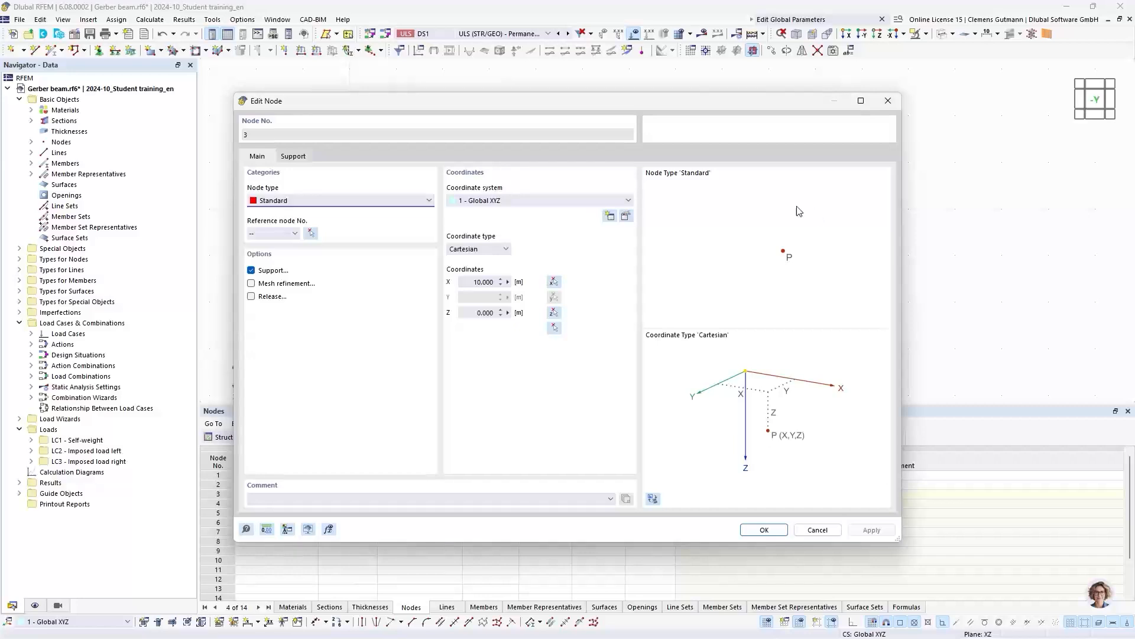
{"action": "left_click", "coordinate": [508, 282]}
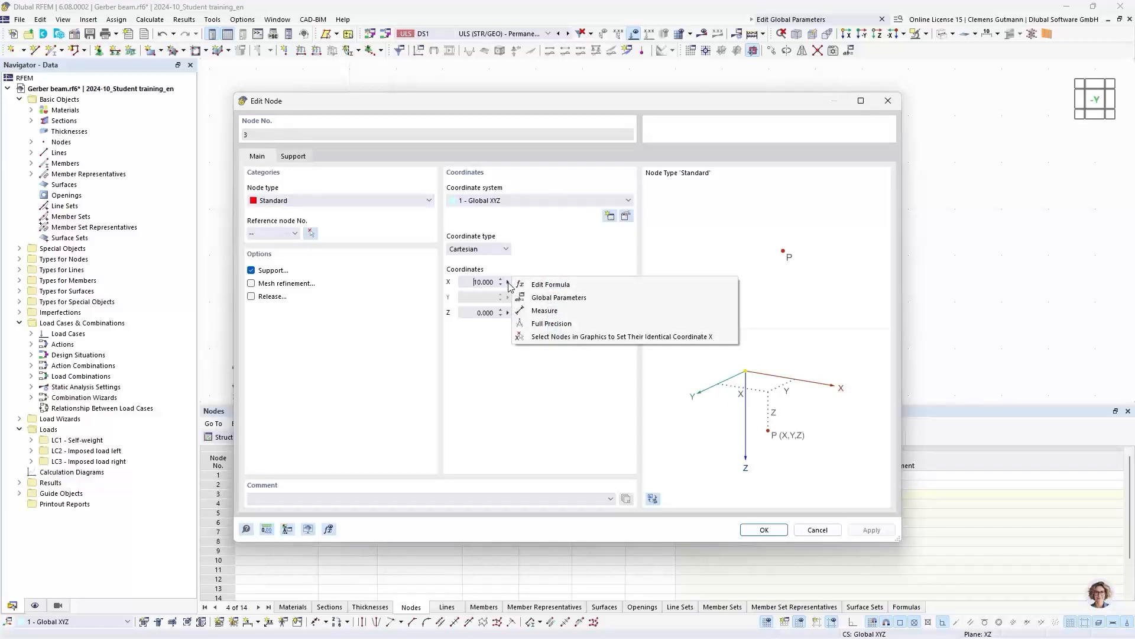
{"action": "left_click", "coordinate": [523, 284]}
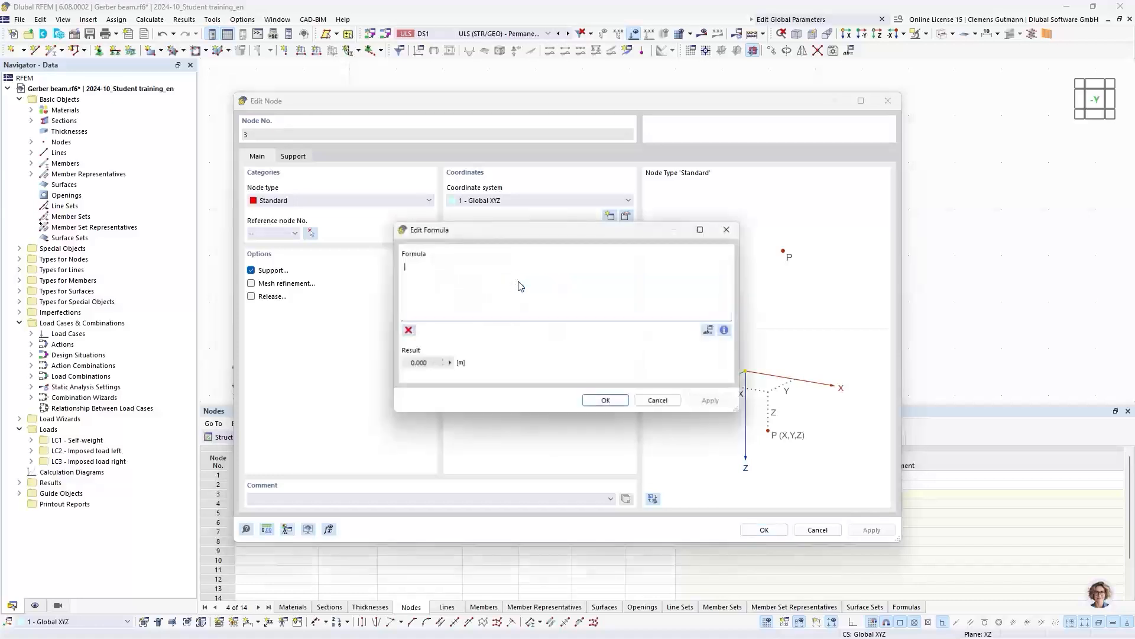
{"action": "left_click_drag", "start_coordinate": [519, 239], "coordinate": [683, 258]}
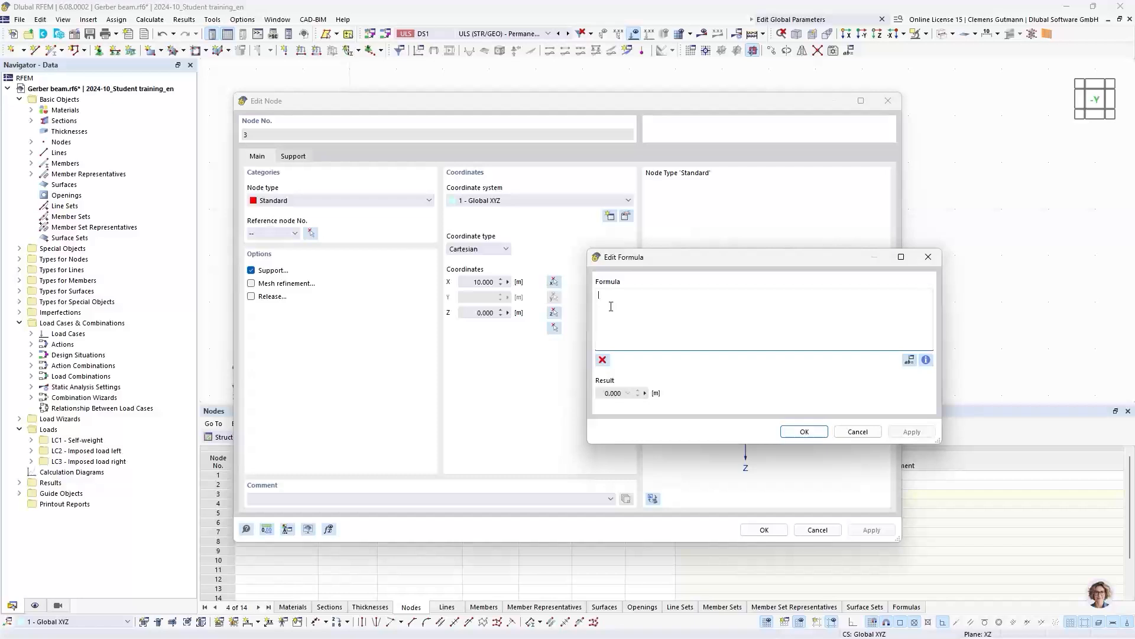
{"action": "type", "text": "2*f"}
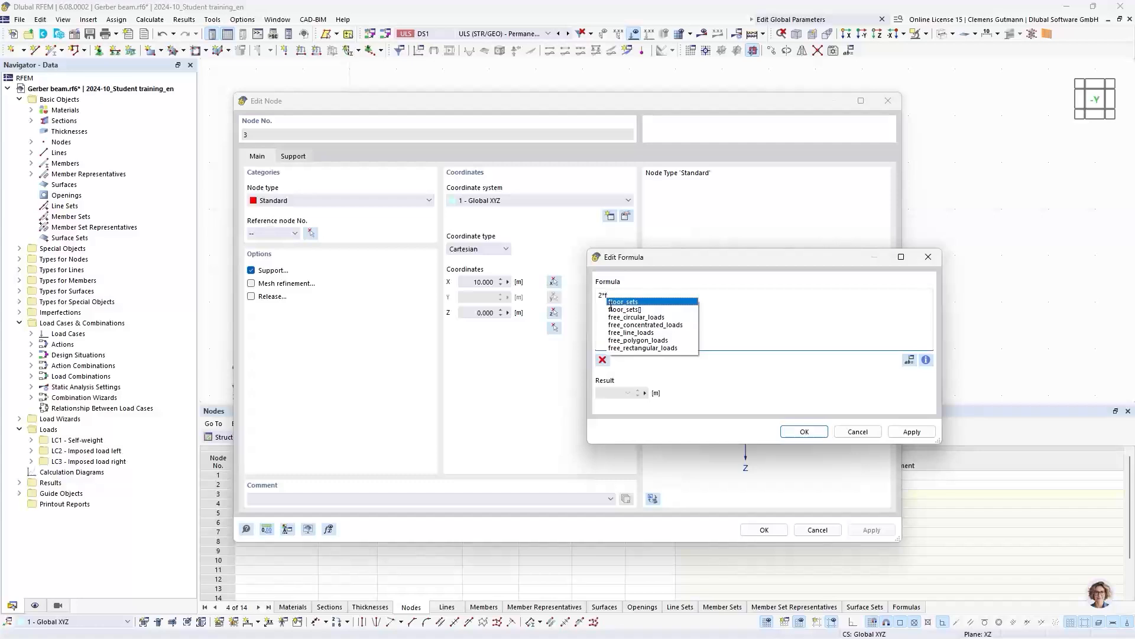
{"action": "type", "text": "i"}
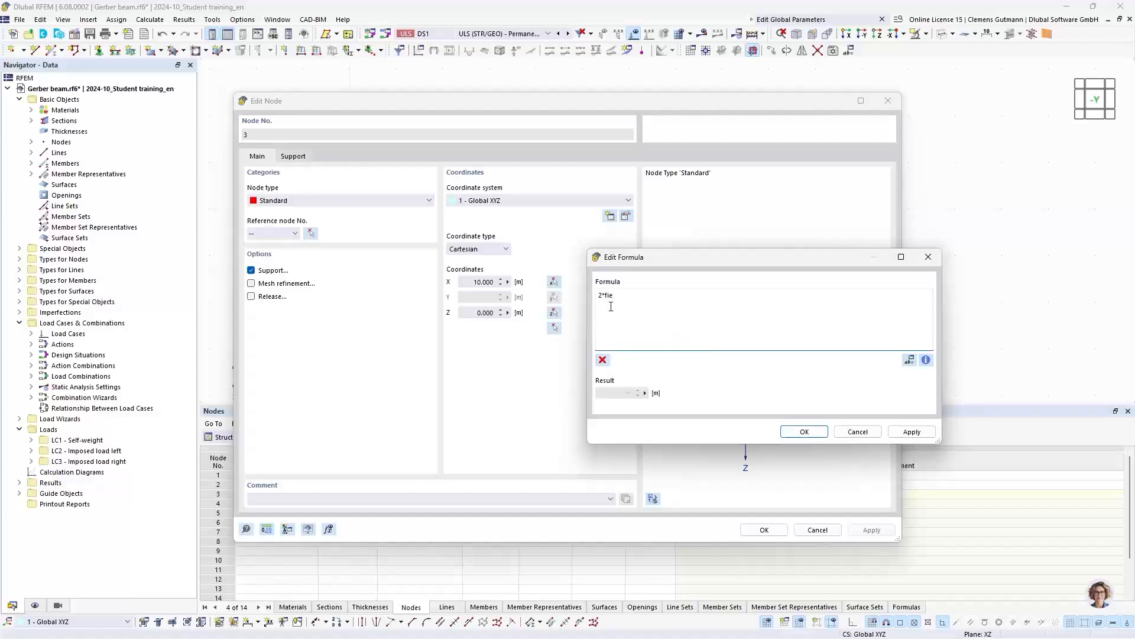
{"action": "type", "text": "e"}
{"action": "key", "text": "BackSpace"}
{"action": "key", "text": "BackSpace"}
{"action": "key", "text": "BackSpace"}
{"action": "type", "text": "Fi"}
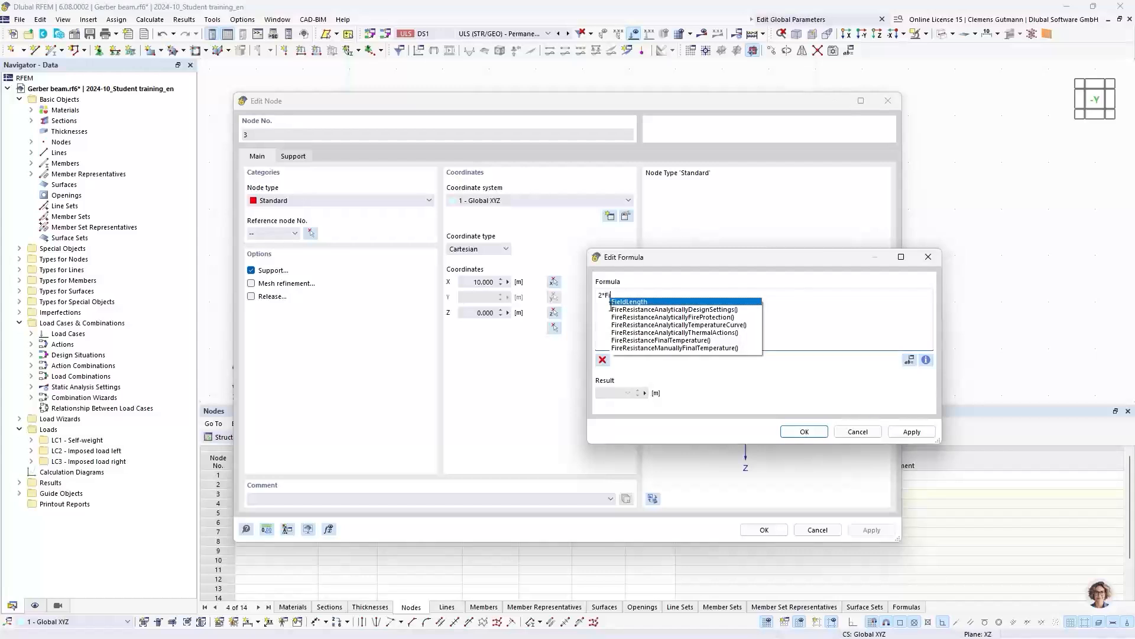
{"action": "type", "text": "e"}
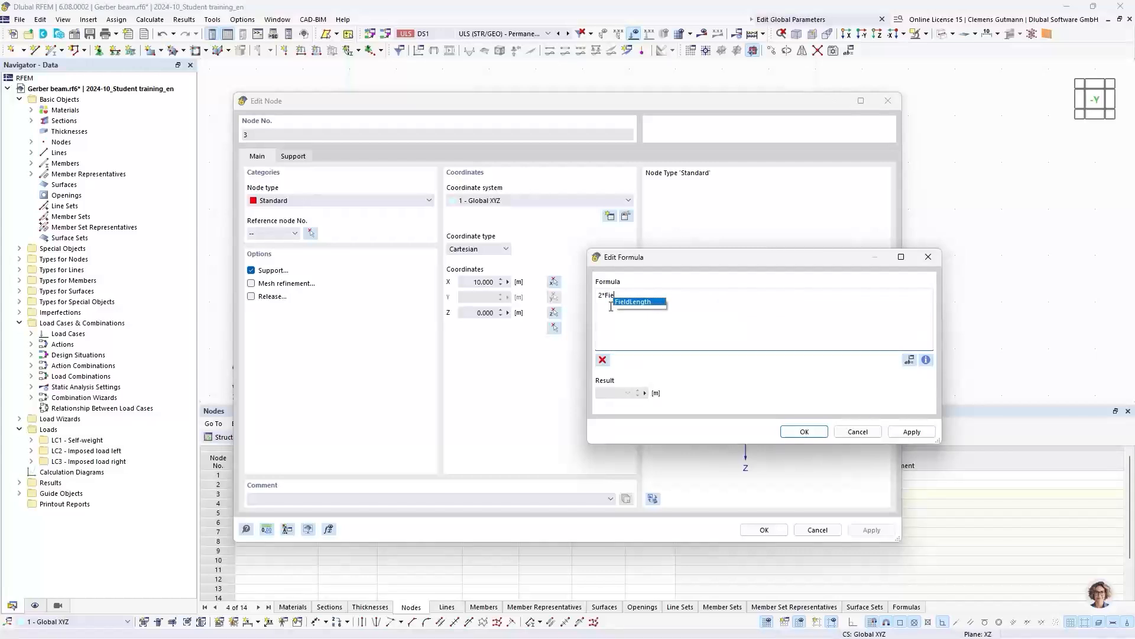
{"action": "left_click", "coordinate": [650, 304]}
{"action": "left_click", "coordinate": [804, 432]}
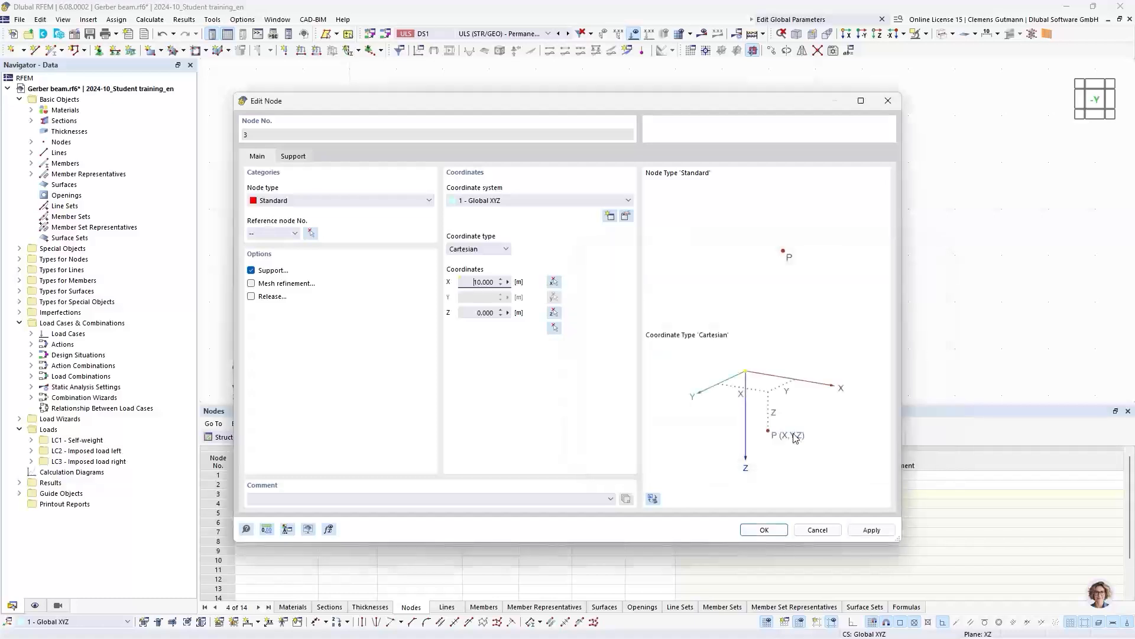
{"action": "left_click", "coordinate": [767, 529]}
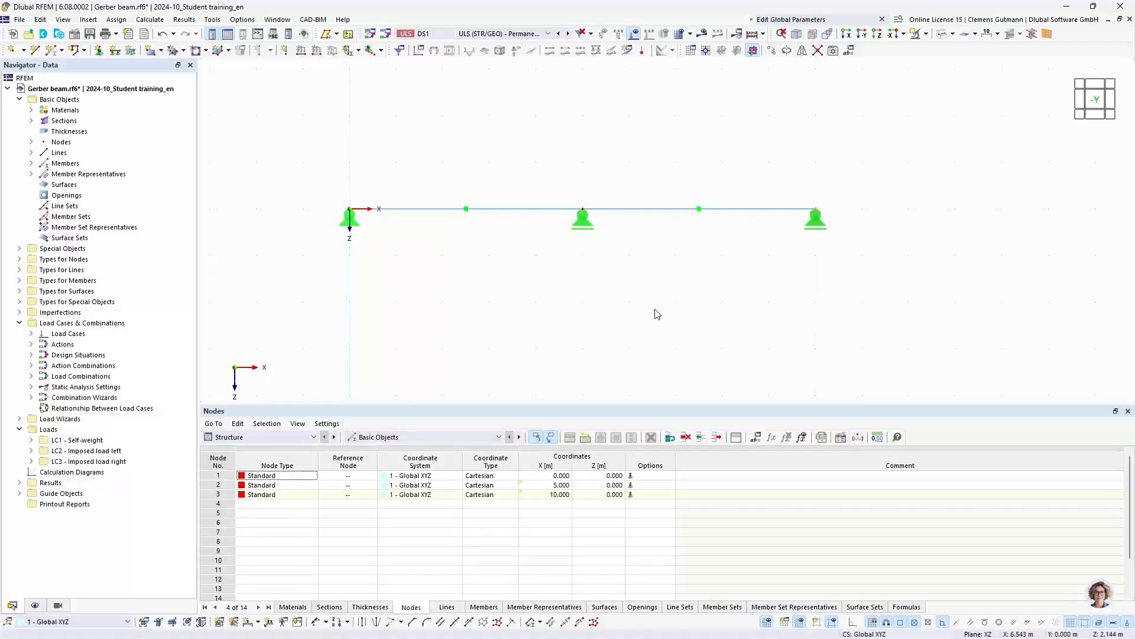
- Divide the second-span member (No. 2) by distance, placing a new node 1 m from the member start, and clear the selection
{"action": "right_click", "coordinate": [644, 213]}
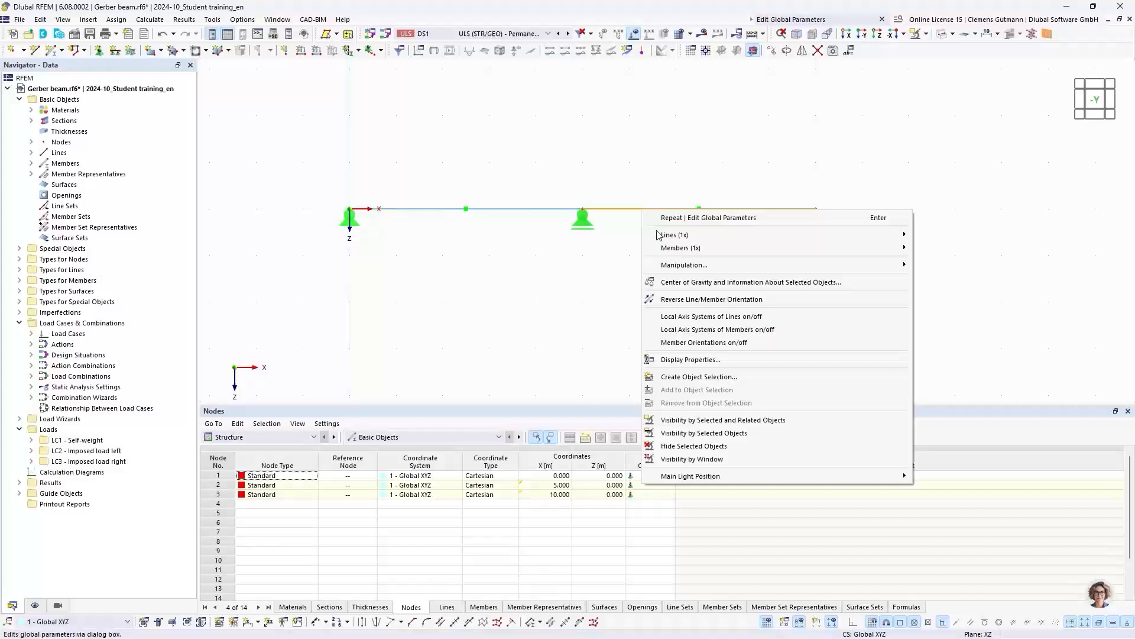
{"action": "mouse_move", "coordinate": [761, 251]}
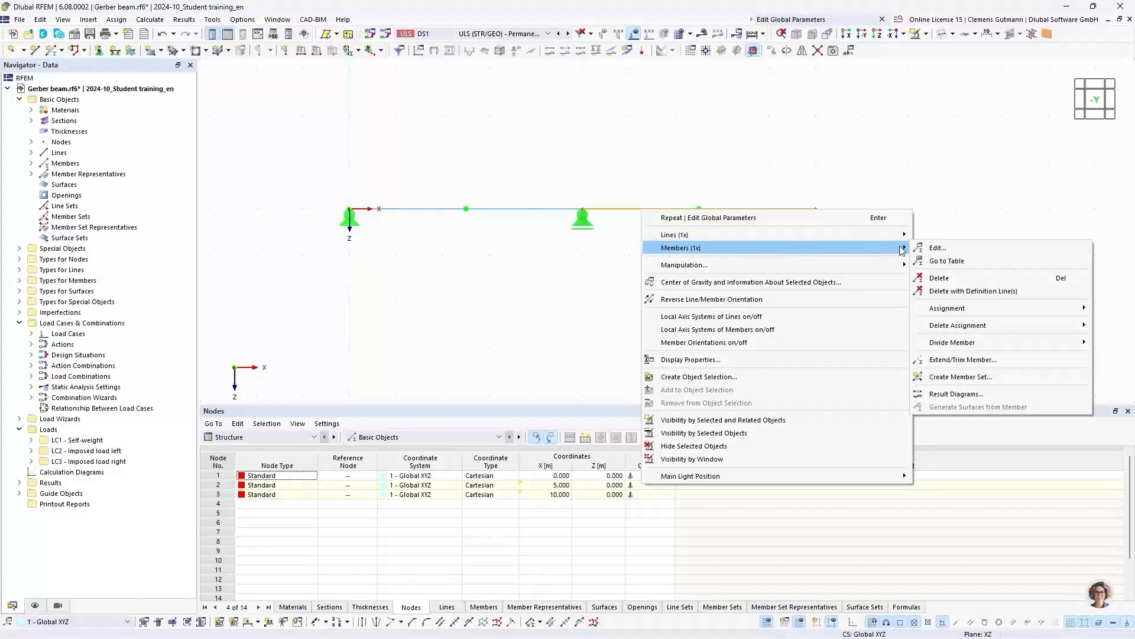
{"action": "mouse_move", "coordinate": [949, 343]}
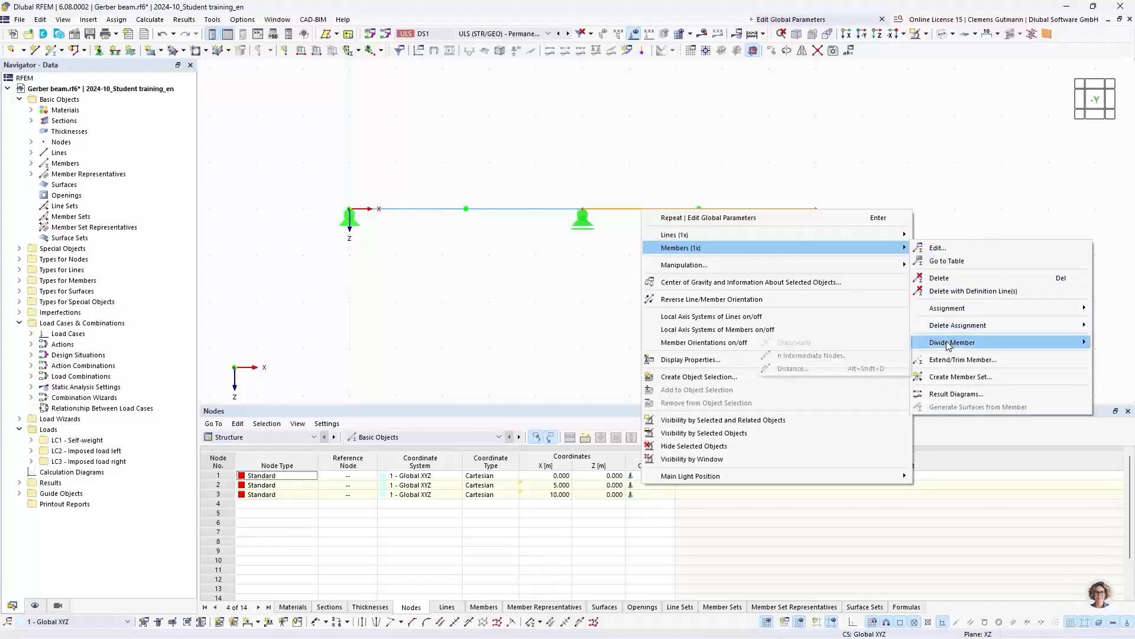
{"action": "left_click", "coordinate": [793, 368]}
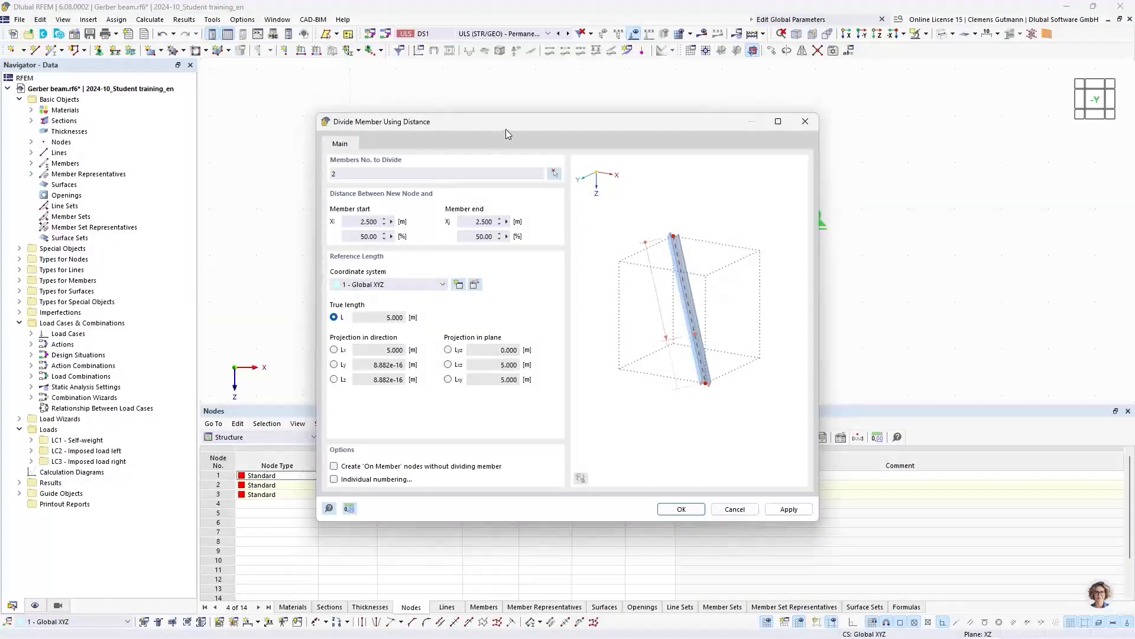
{"action": "left_click_drag", "start_coordinate": [509, 123], "coordinate": [438, 256]}
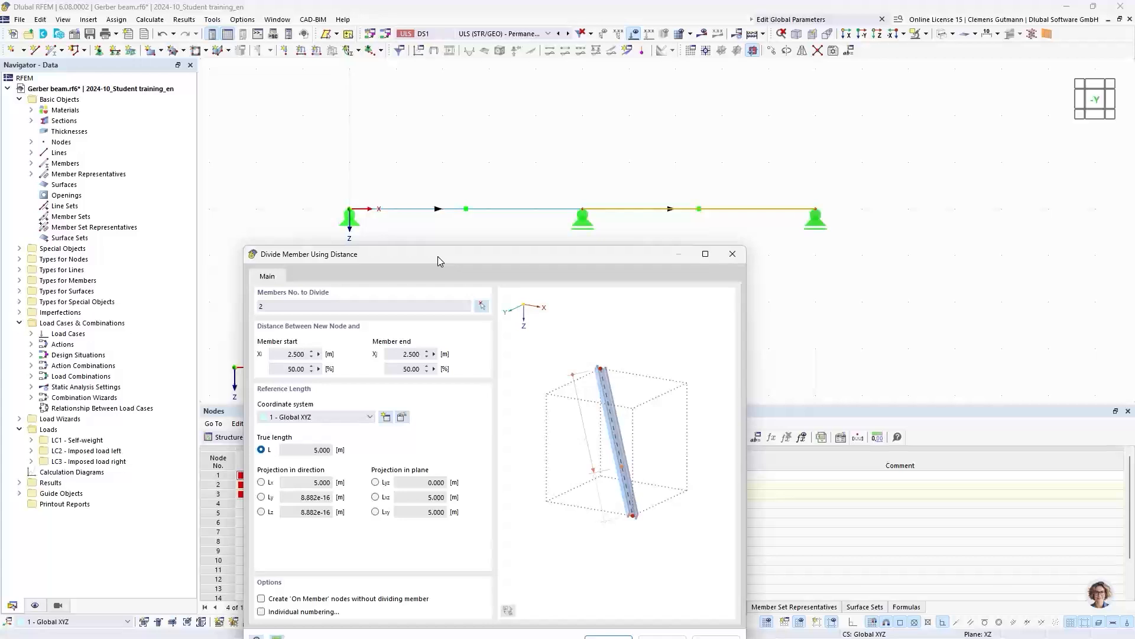
{"action": "left_click", "coordinate": [289, 355]}
{"action": "left_click_drag", "start_coordinate": [288, 355], "coordinate": [327, 364]}
{"action": "type", "text": "1"}
{"action": "key", "text": "Tab"}
{"action": "left_click_drag", "start_coordinate": [587, 258], "coordinate": [594, 172]}
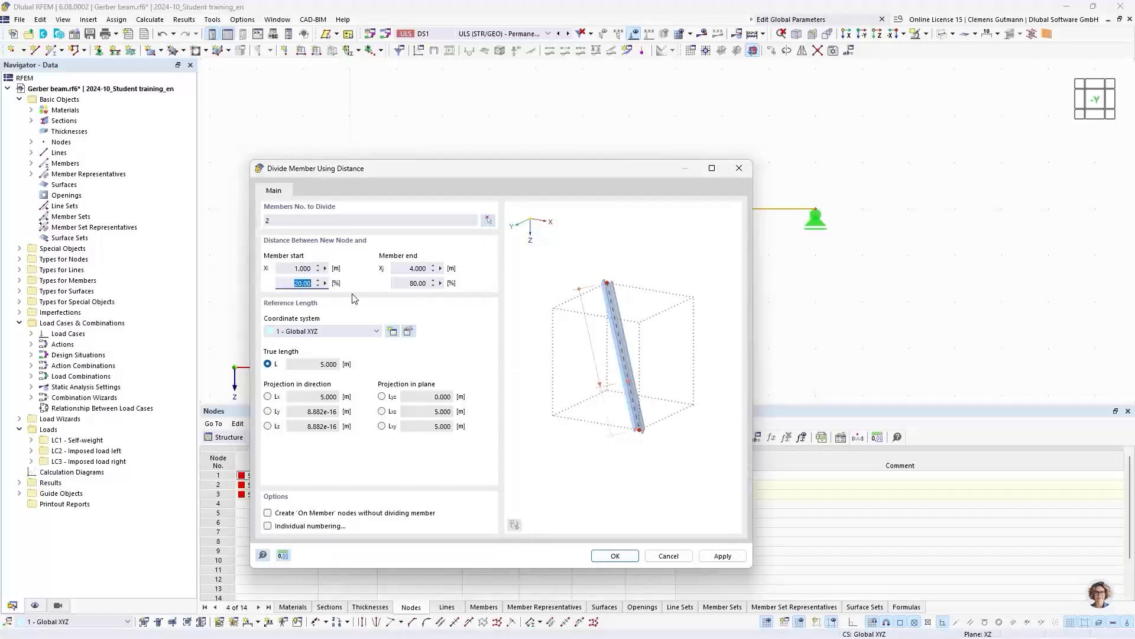
{"action": "left_click", "coordinate": [617, 557]}
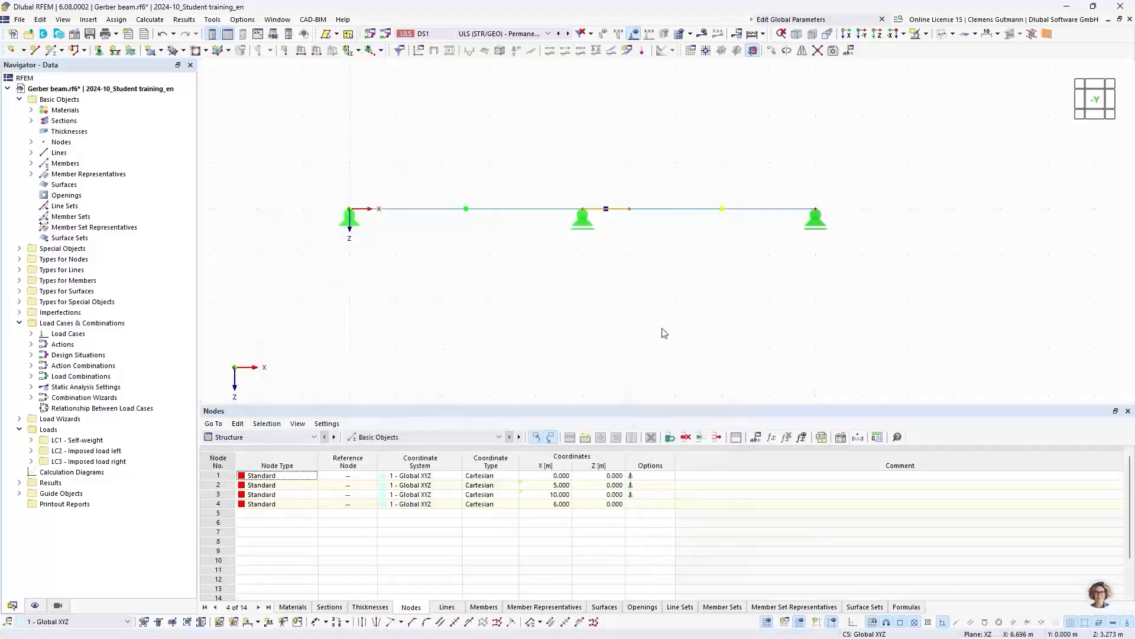
{"action": "left_click", "coordinate": [637, 295]}
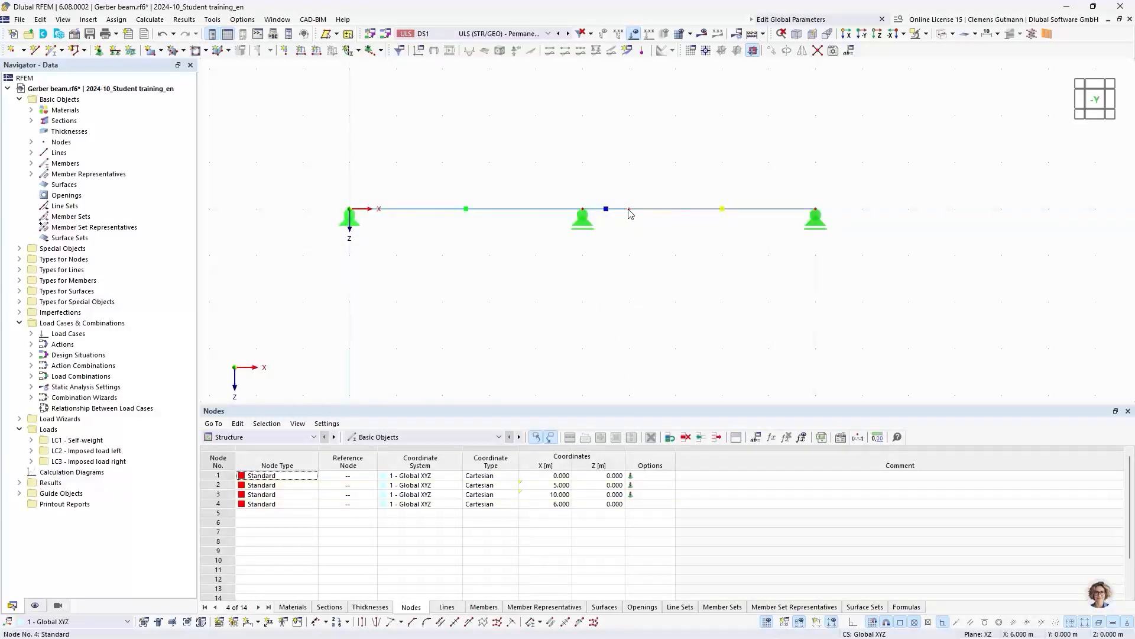
- Set the X coordinate of the new intermediate node (No. 4) in the second span to the formula (1+GerberFactor)*FieldLength
{"action": "double_click", "coordinate": [629, 211]}
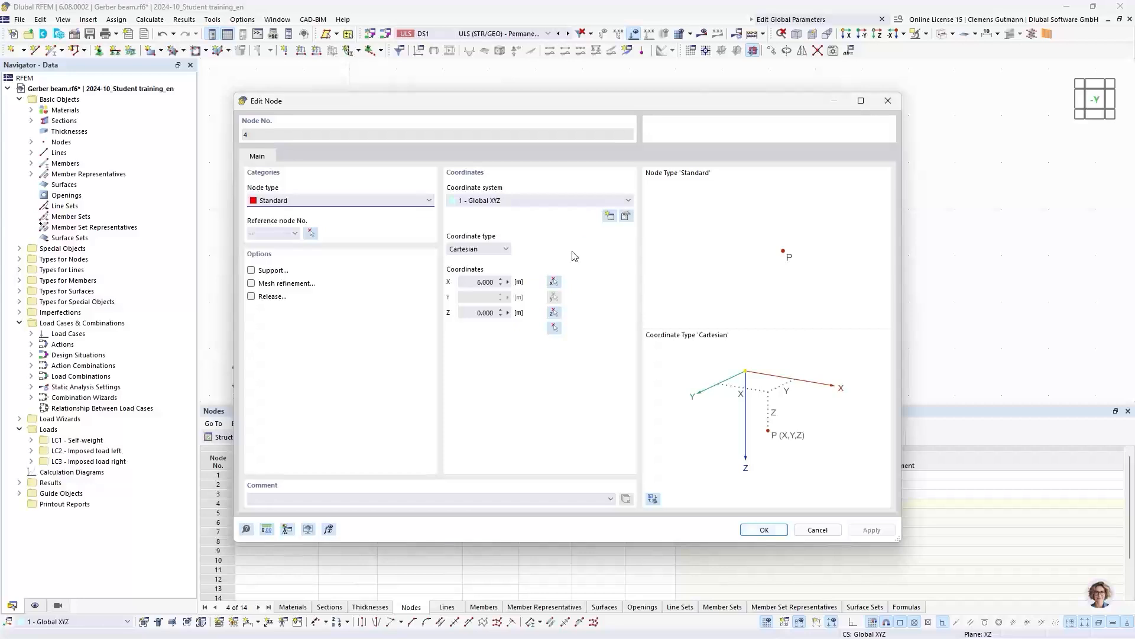
{"action": "left_click", "coordinate": [509, 282]}
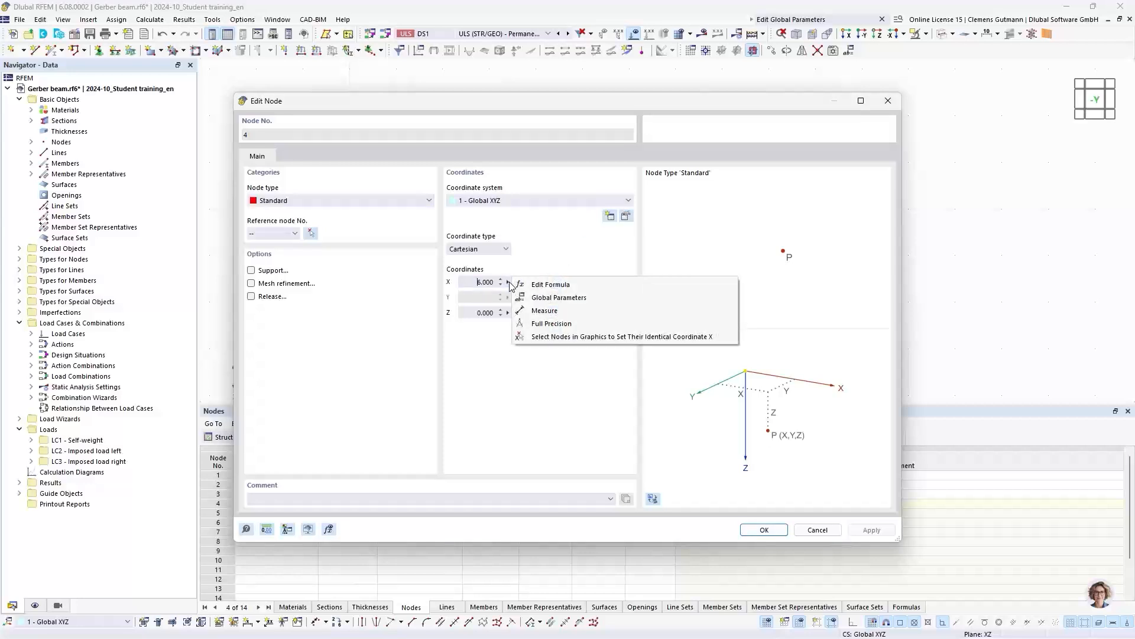
{"action": "left_click", "coordinate": [571, 285]}
{"action": "left_click_drag", "start_coordinate": [534, 234], "coordinate": [725, 287]}
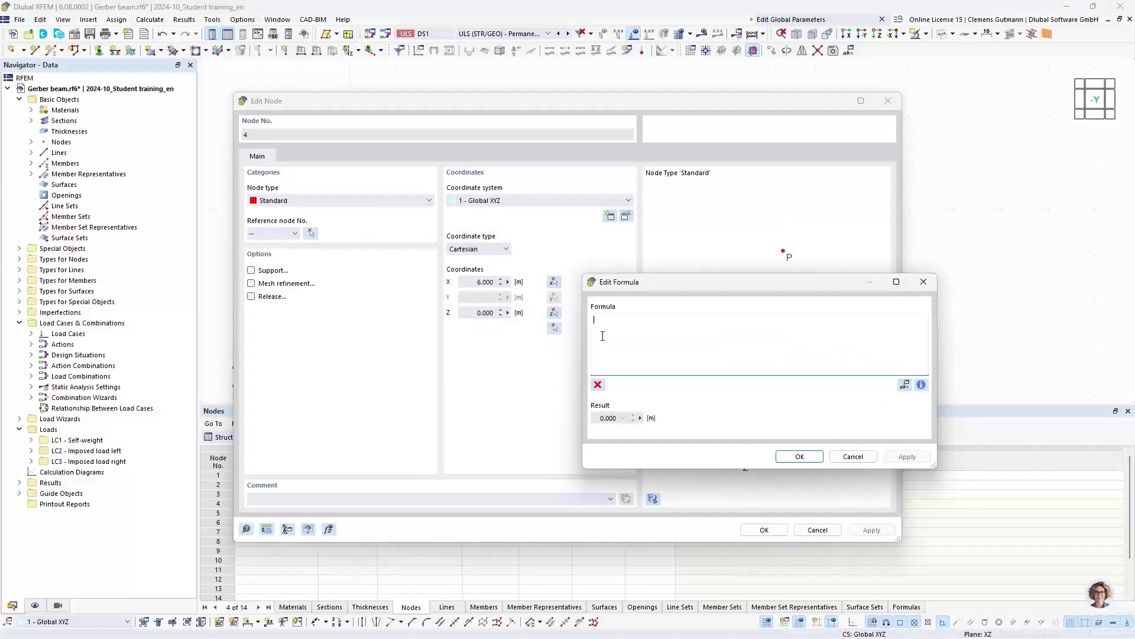
{"action": "type", "text": "(1+Ger"}
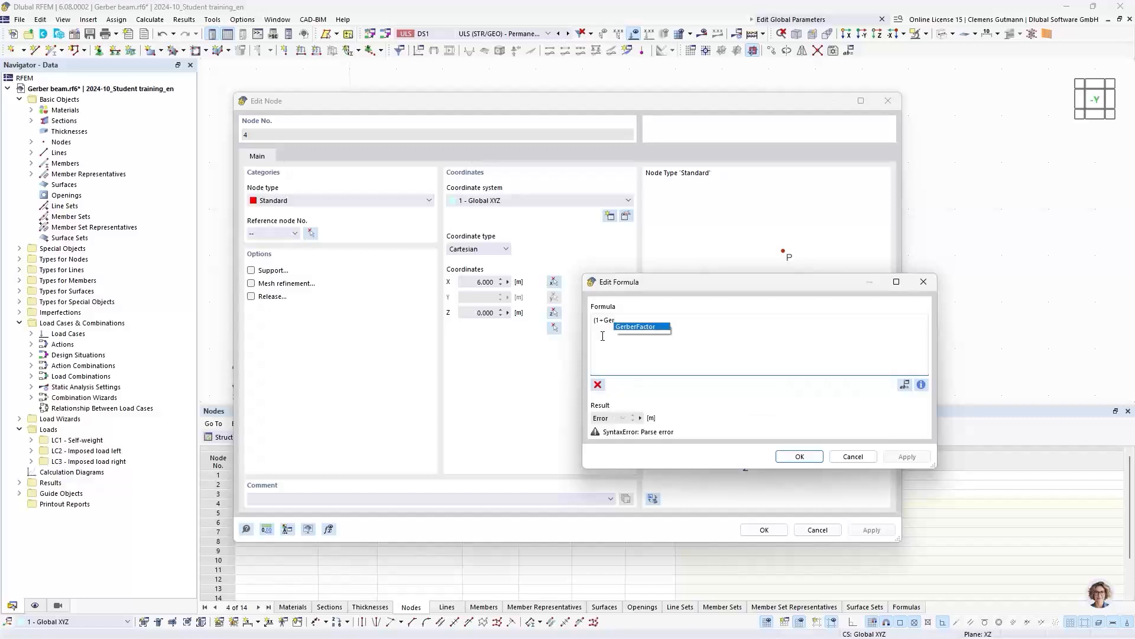
{"action": "key", "text": "Return"}
{"action": "type", "text": ")"}
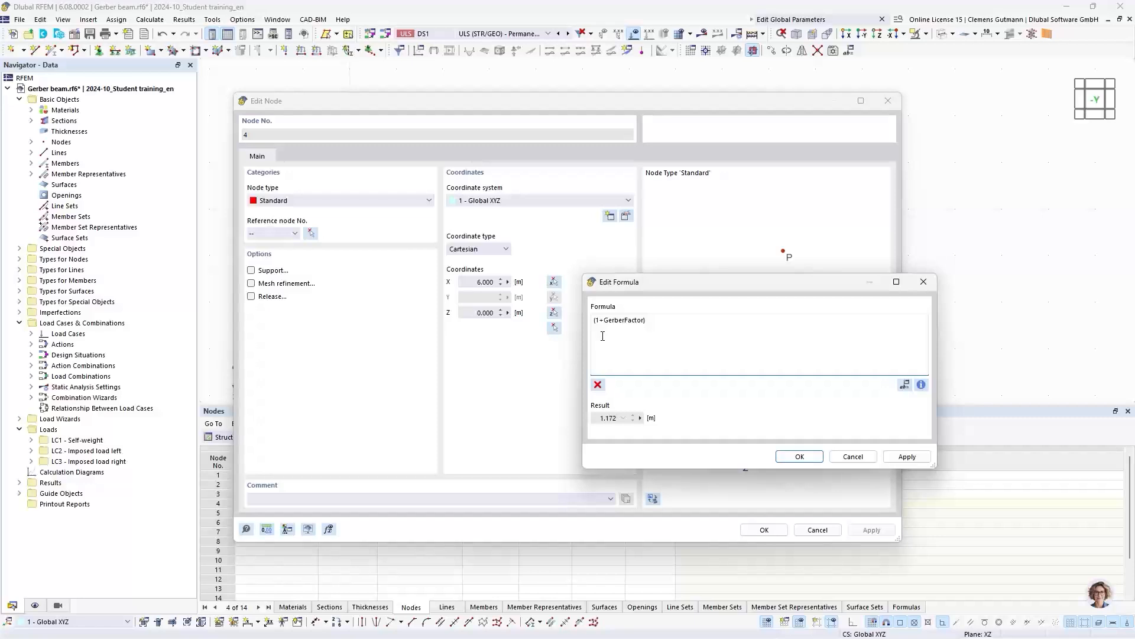
{"action": "type", "text": "*Fi"}
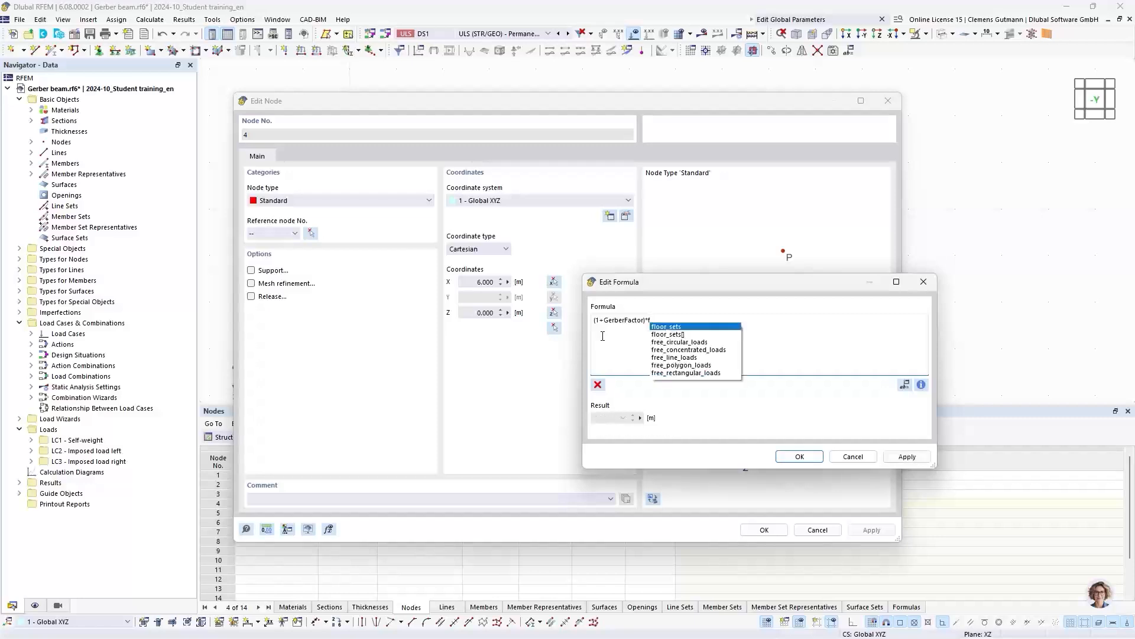
{"action": "type", "text": "e"}
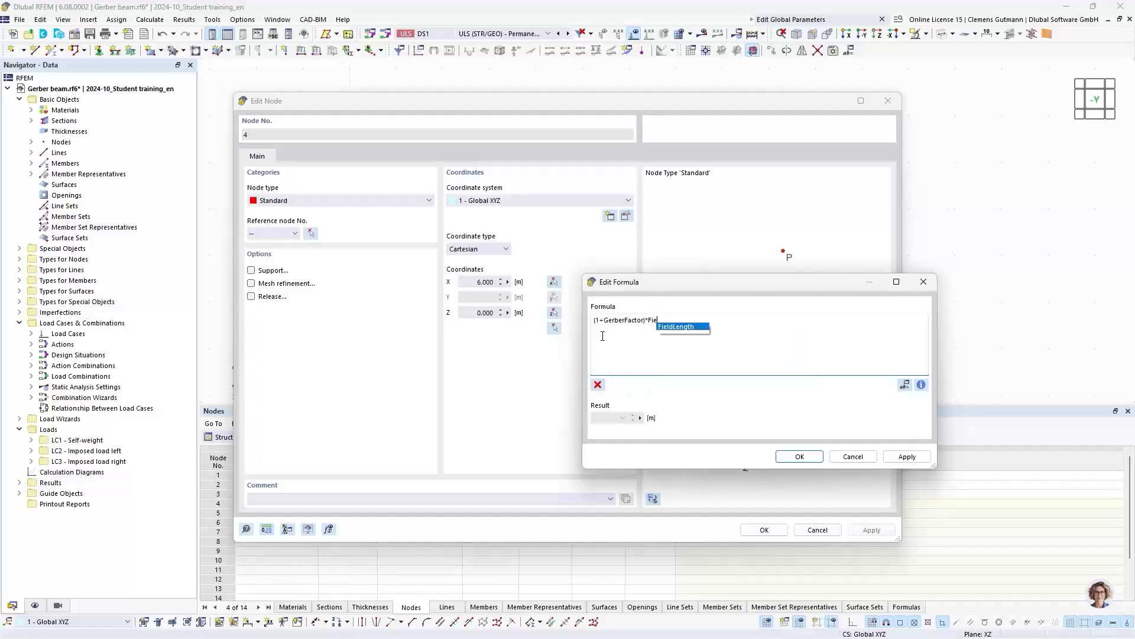
{"action": "key", "text": "Return"}
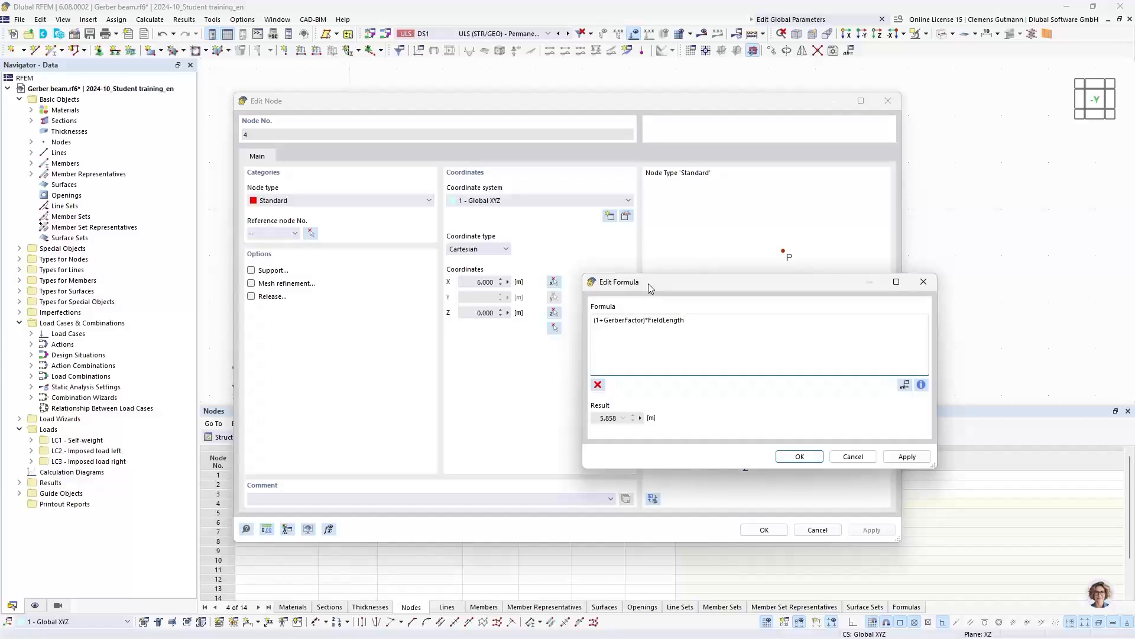
{"action": "left_click_drag", "start_coordinate": [648, 283], "coordinate": [601, 250]}
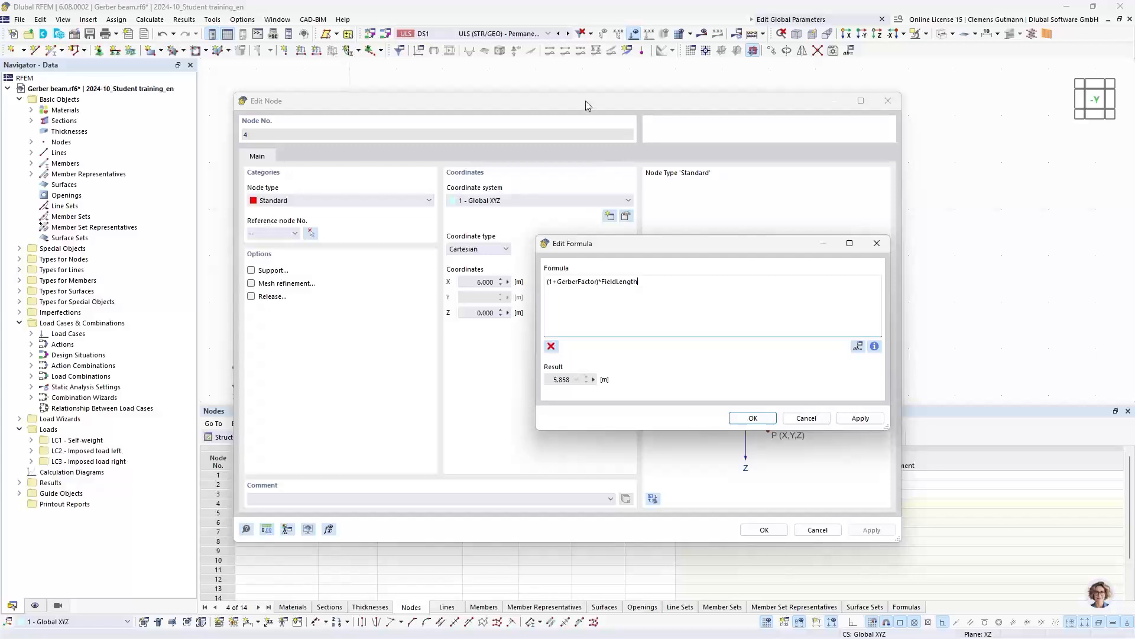
{"action": "left_click_drag", "start_coordinate": [591, 100], "coordinate": [795, 139]}
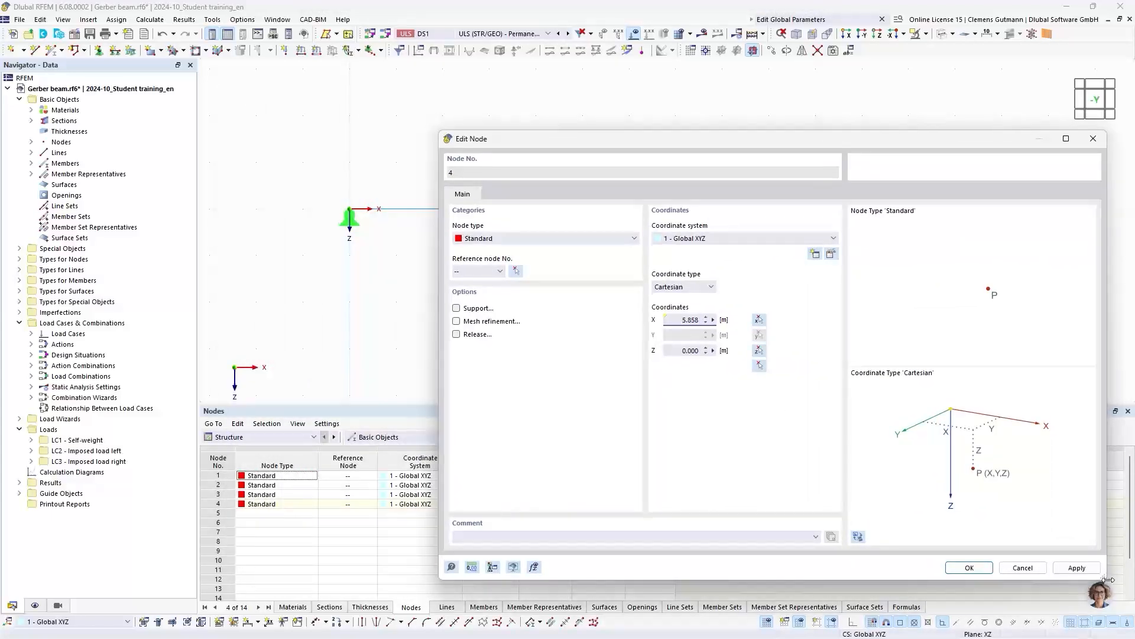
- Review the intermediate node's X coordinate formula beside the beam, compare it with the Gerber beam slide in PowerPoint, and return to RFEM to close the formula
{"action": "left_click_drag", "start_coordinate": [1106, 579], "coordinate": [1029, 544]}
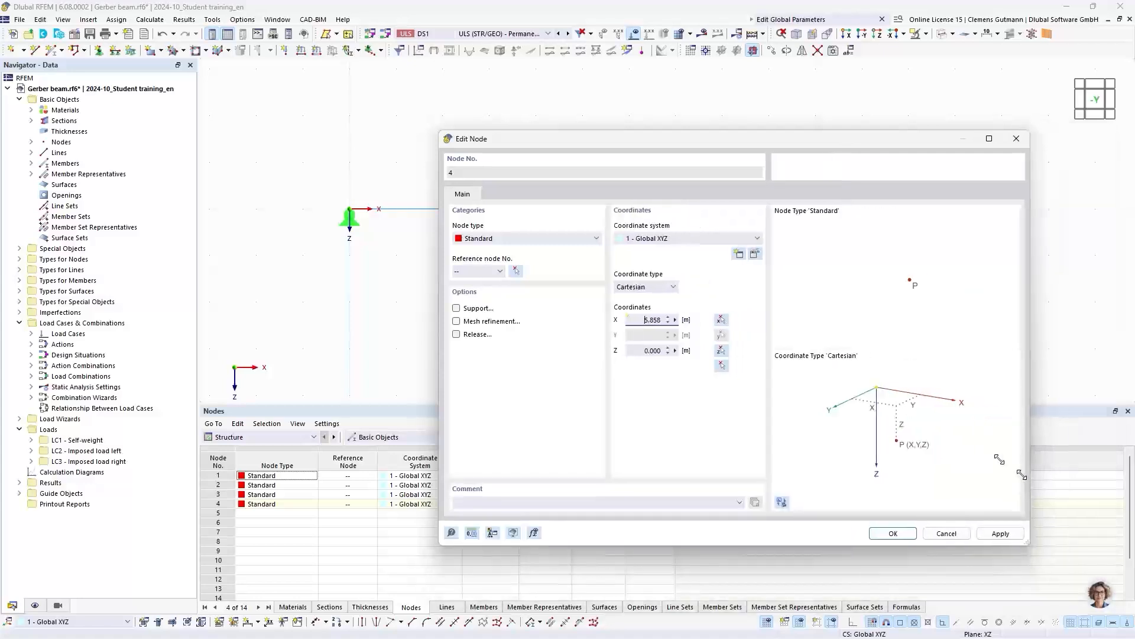
{"action": "left_click_drag", "start_coordinate": [692, 146], "coordinate": [541, 253]}
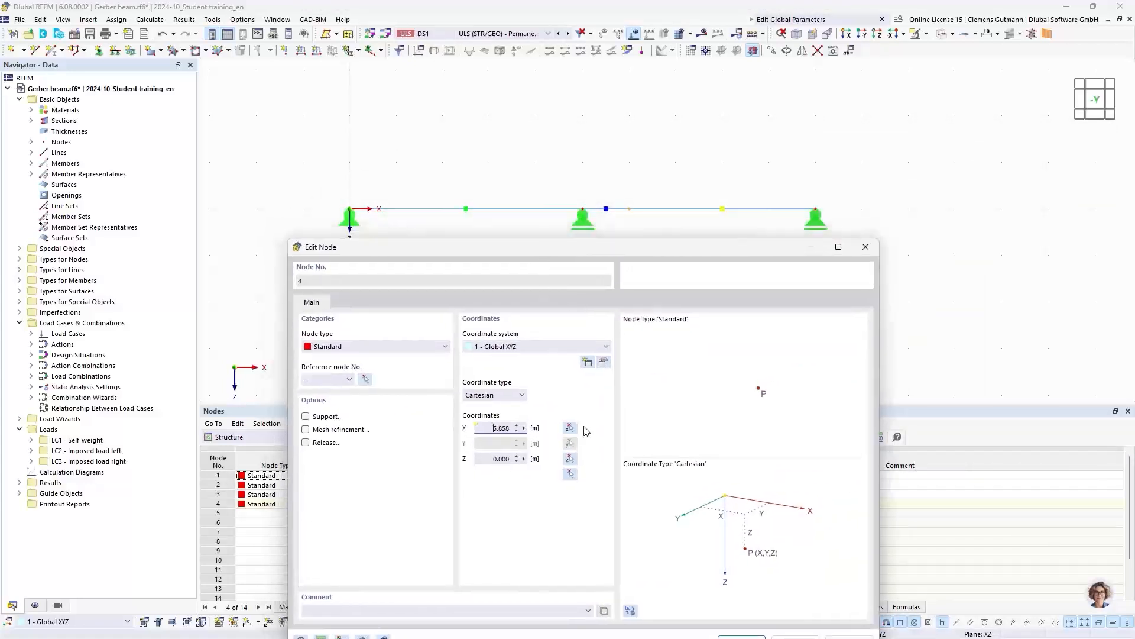
{"action": "right_click", "coordinate": [525, 427]}
{"action": "left_click", "coordinate": [553, 429]}
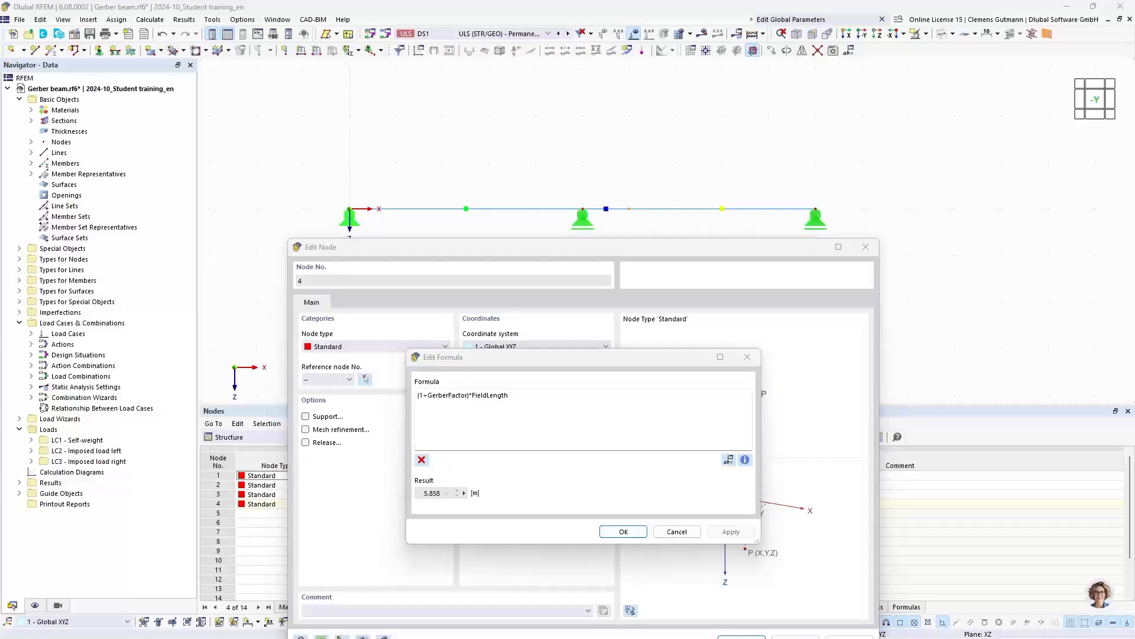
{"action": "key", "text": "alt+Tab"}
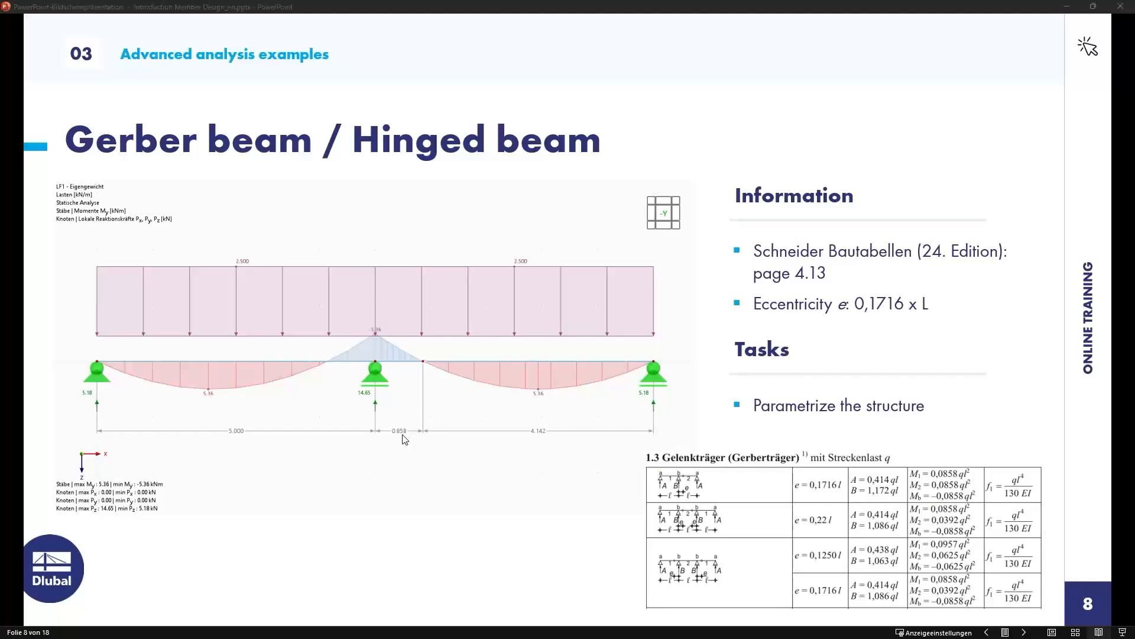
{"action": "key", "text": "alt+Tab"}
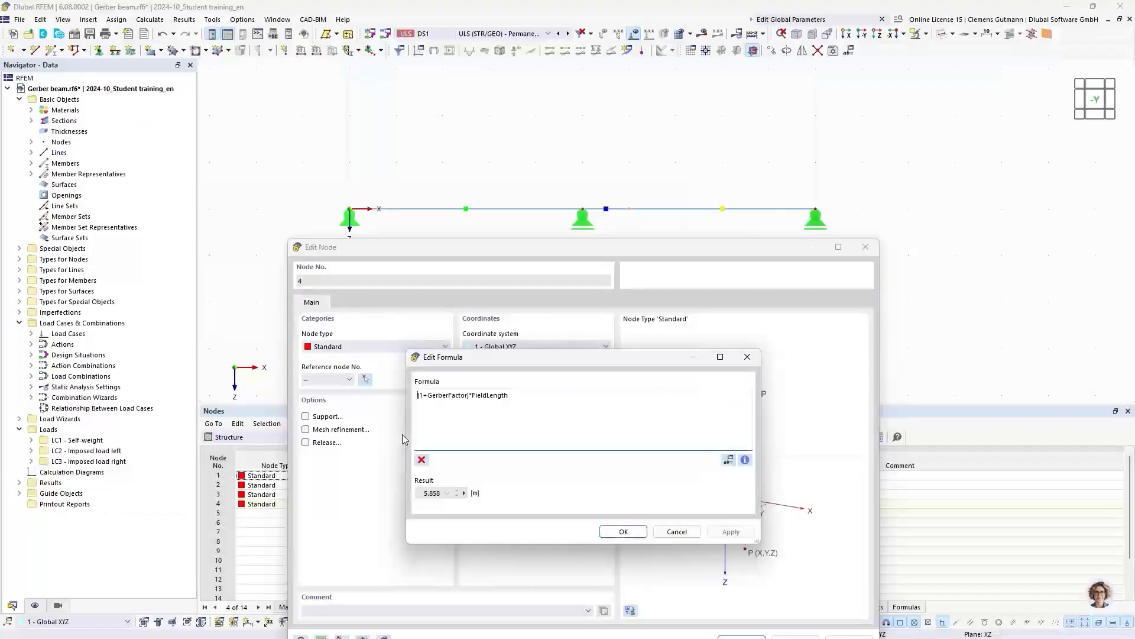
{"action": "left_click", "coordinate": [621, 532]}
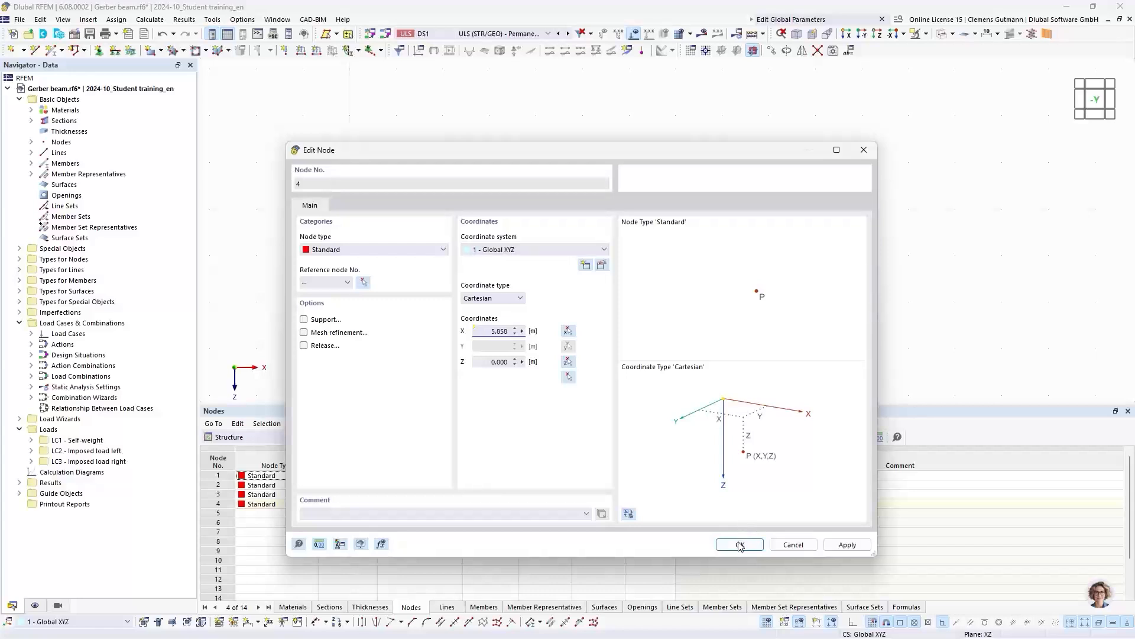
- Accept the intermediate node and add a linear dimension chain along the beam nodes in the second plane, offset about 1.3 m below the beam
{"action": "left_click", "coordinate": [740, 545]}
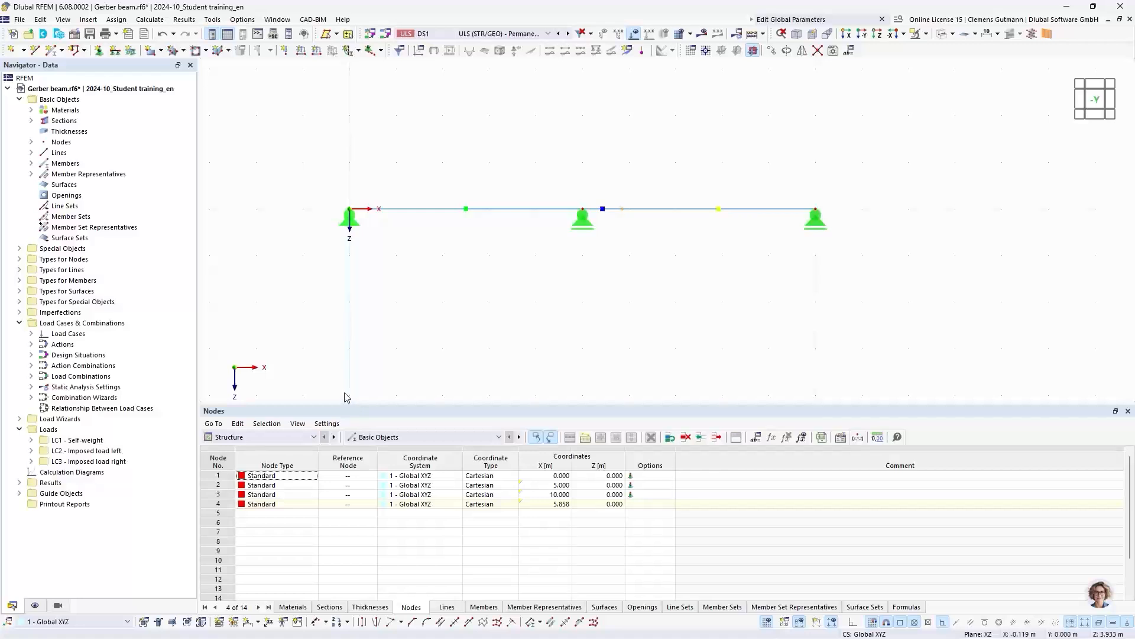
{"action": "left_click", "coordinate": [259, 622]}
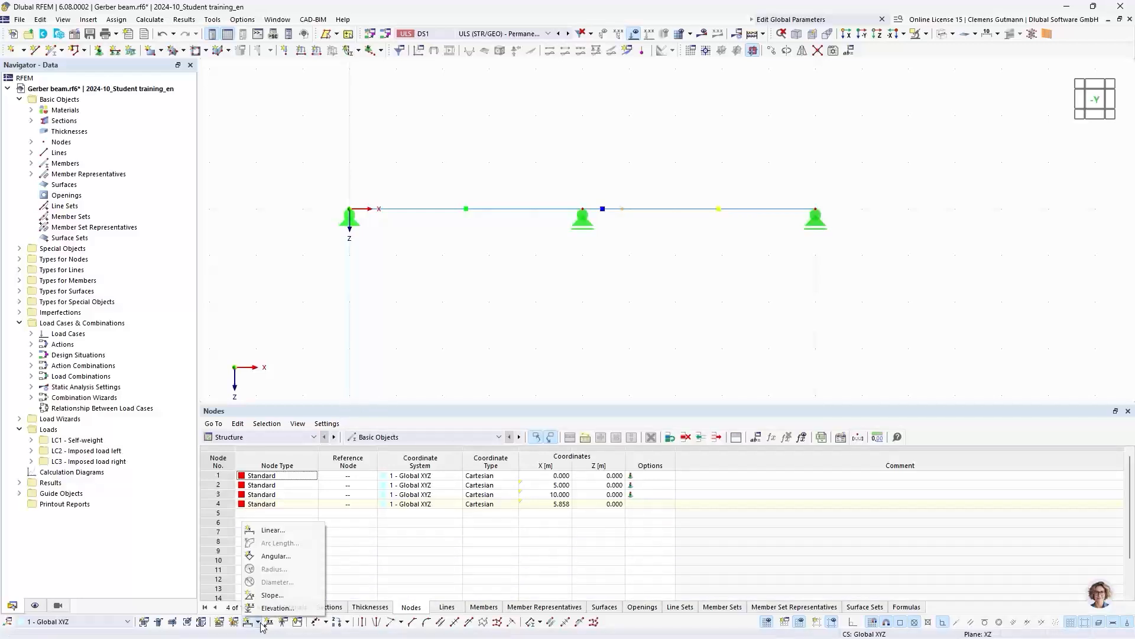
{"action": "left_click", "coordinate": [262, 532]}
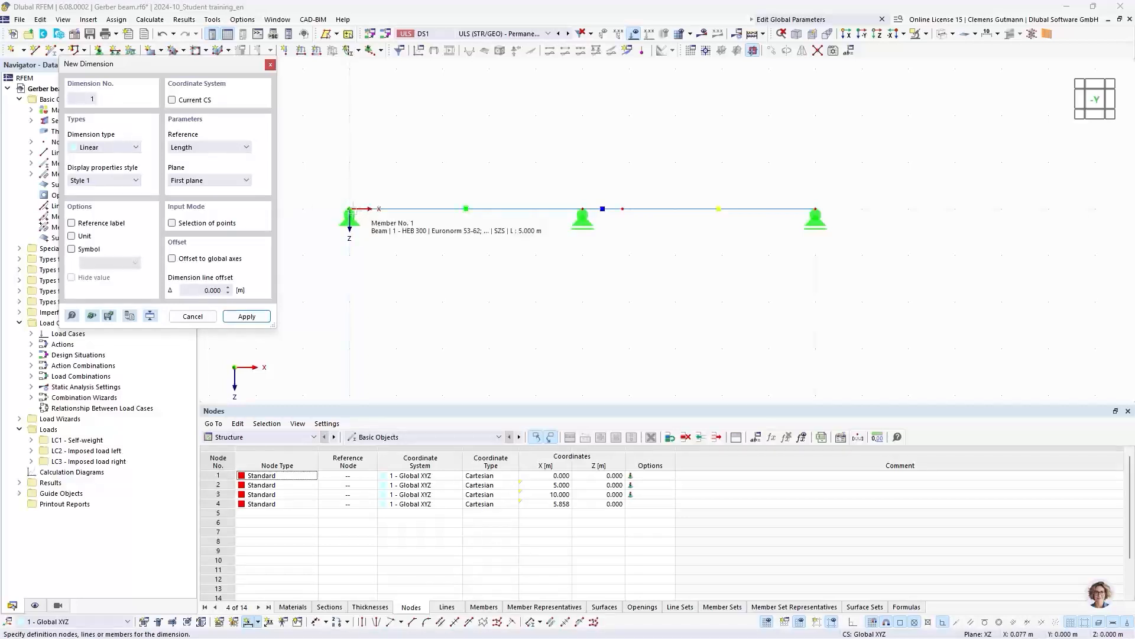
{"action": "left_click", "coordinate": [348, 209]}
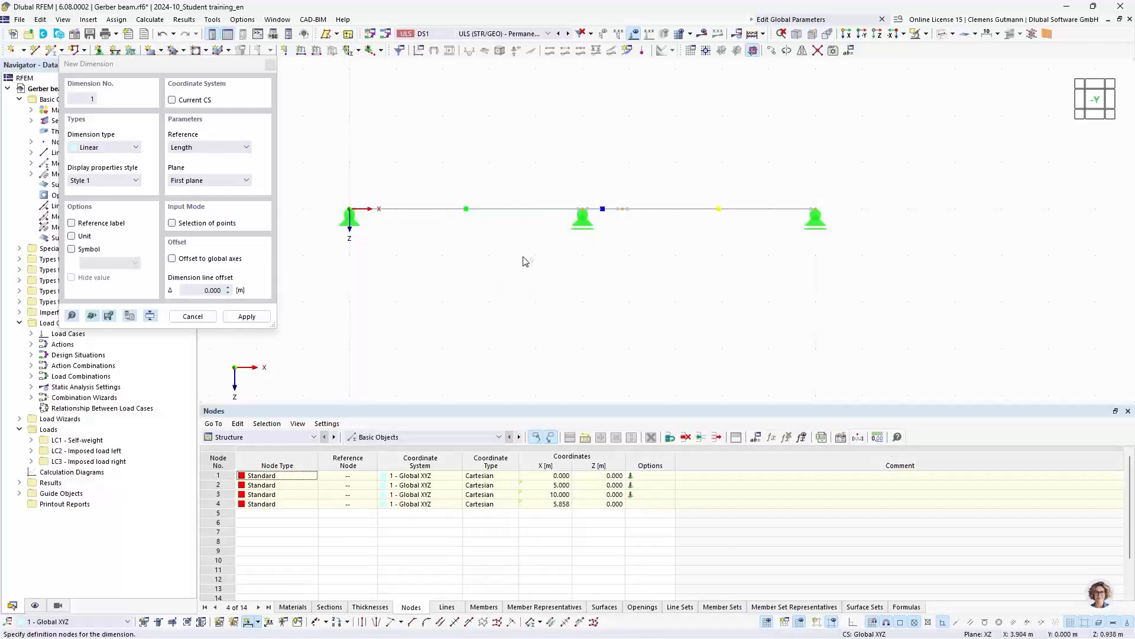
{"action": "left_click", "coordinate": [244, 180]}
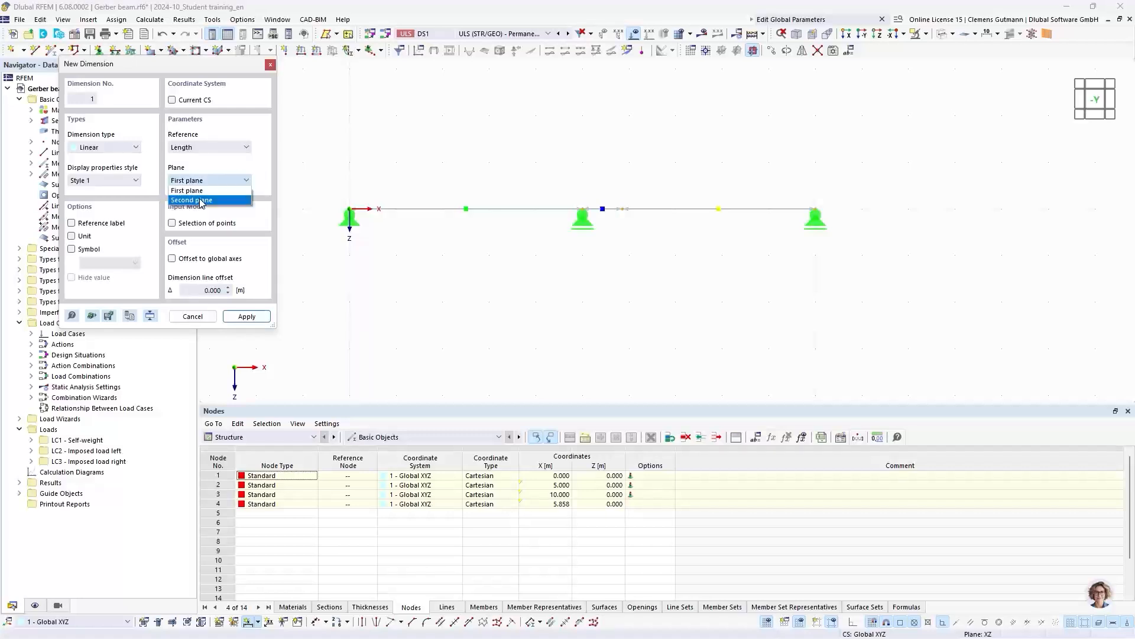
{"action": "left_click", "coordinate": [195, 199]}
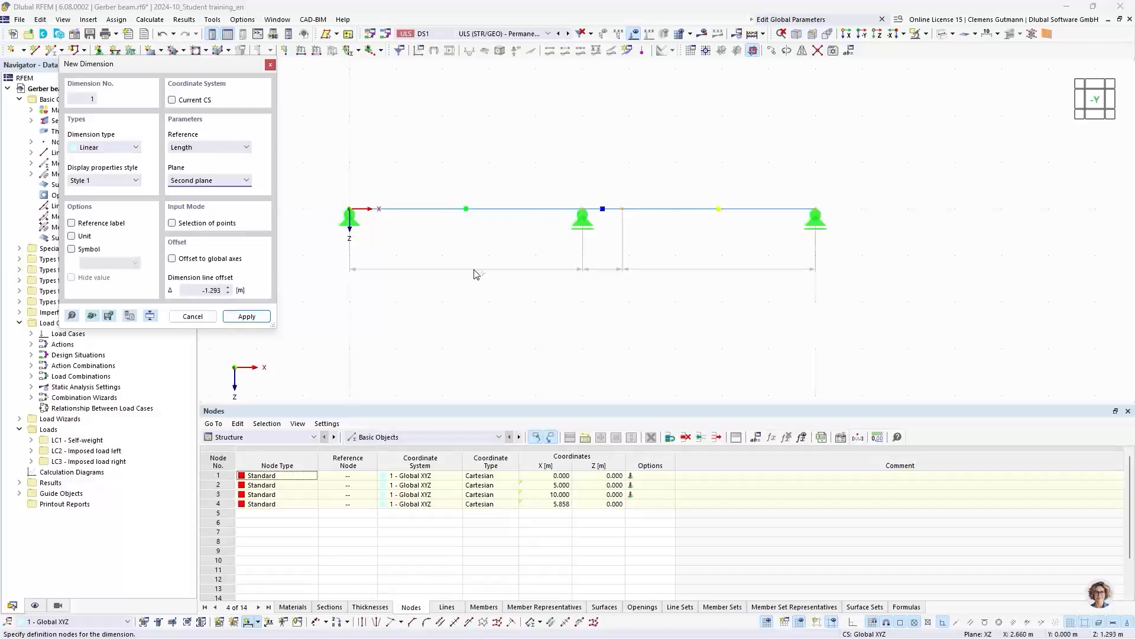
{"action": "left_click", "coordinate": [477, 274]}
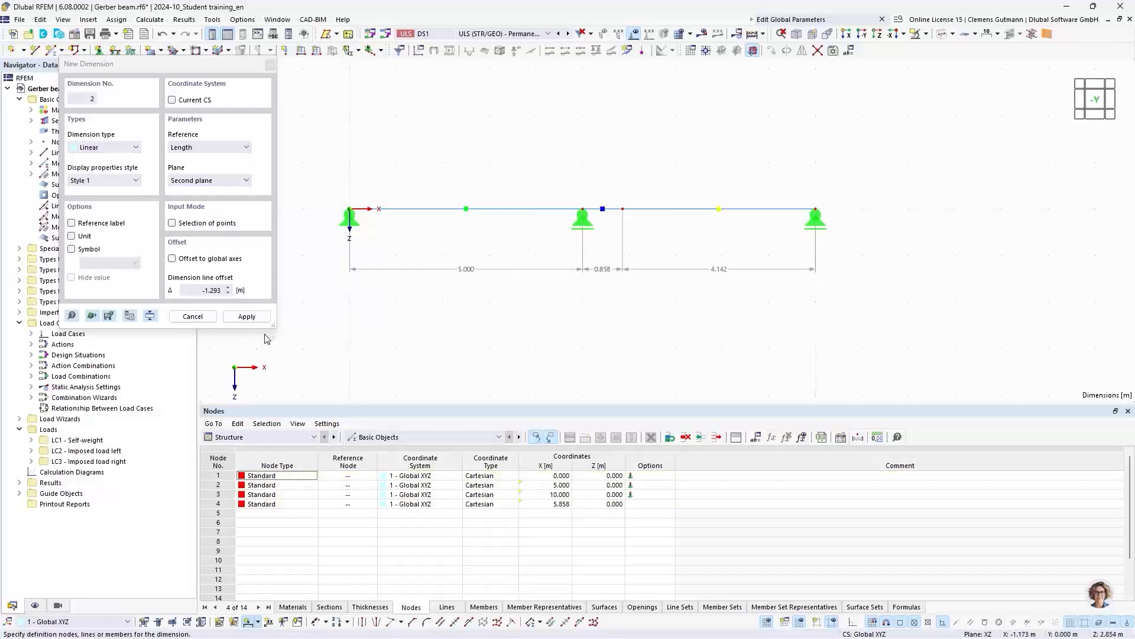
{"action": "left_click", "coordinate": [228, 315]}
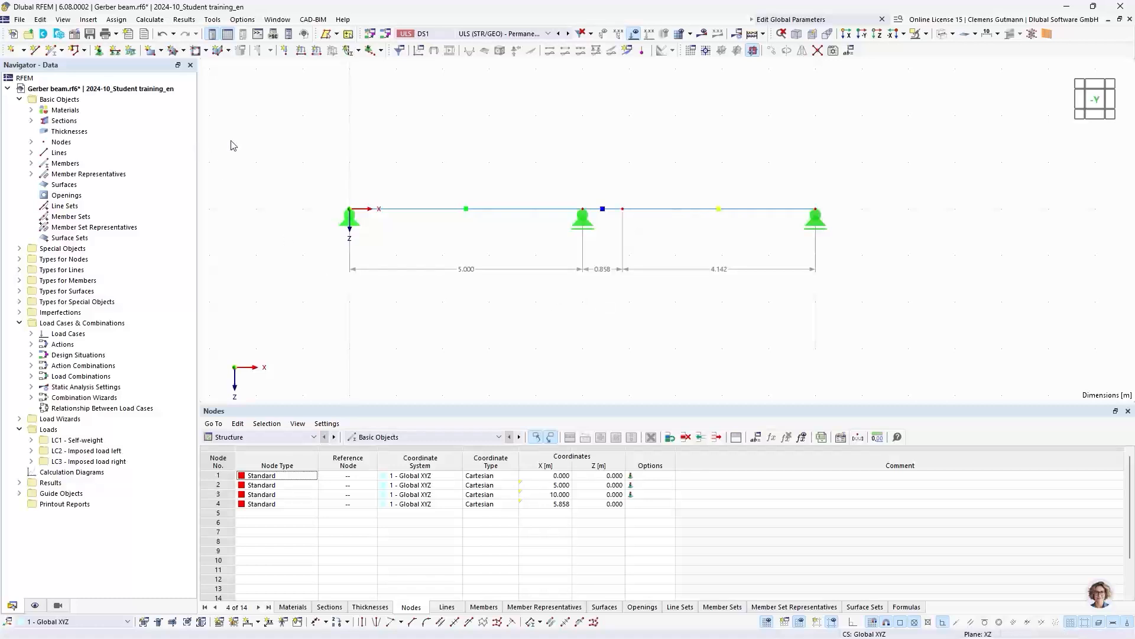
- Set the global parameter FieldLength to 4 m and apply it to the model
{"action": "left_click", "coordinate": [849, 51]}
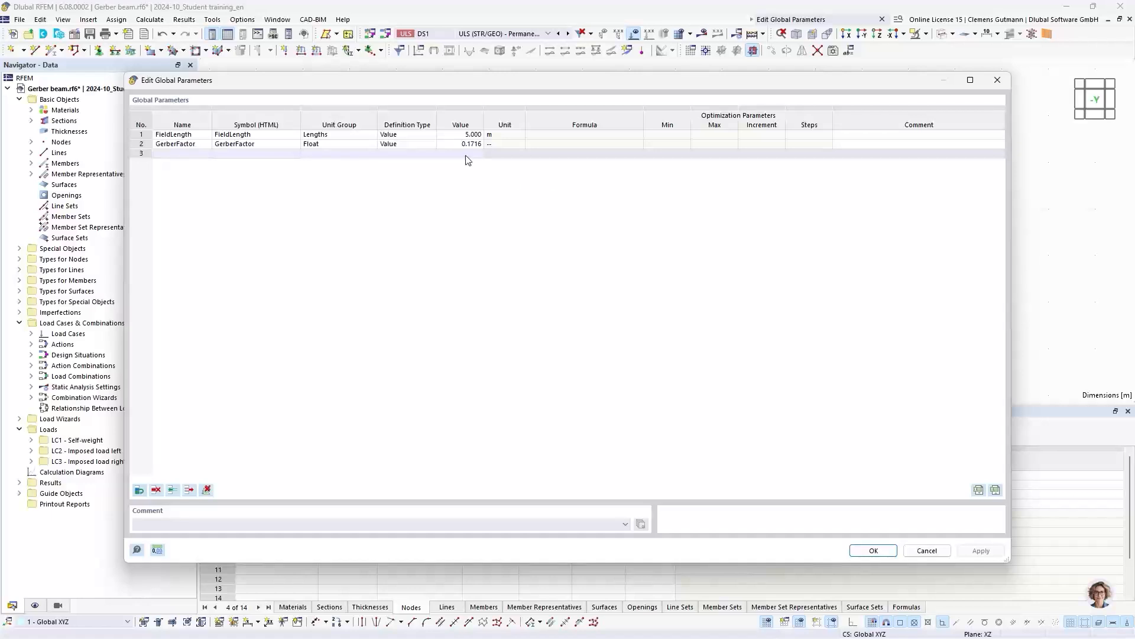
{"action": "double_click", "coordinate": [467, 135]}
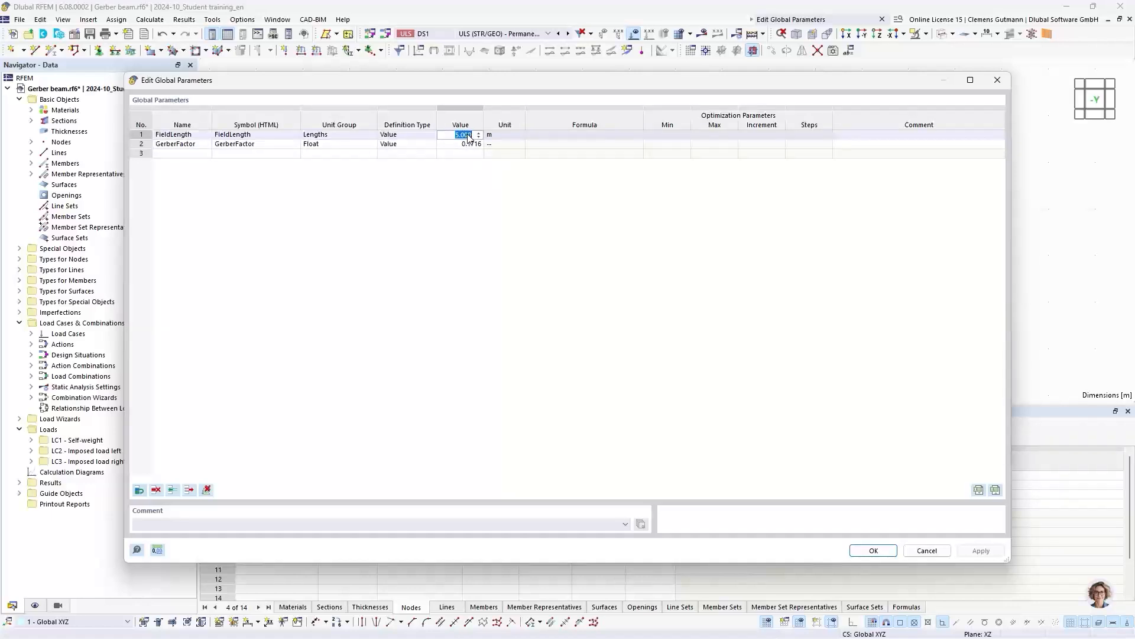
{"action": "key", "text": "BackSpace"}
{"action": "type", "text": "4"}
{"action": "key", "text": "Tab"}
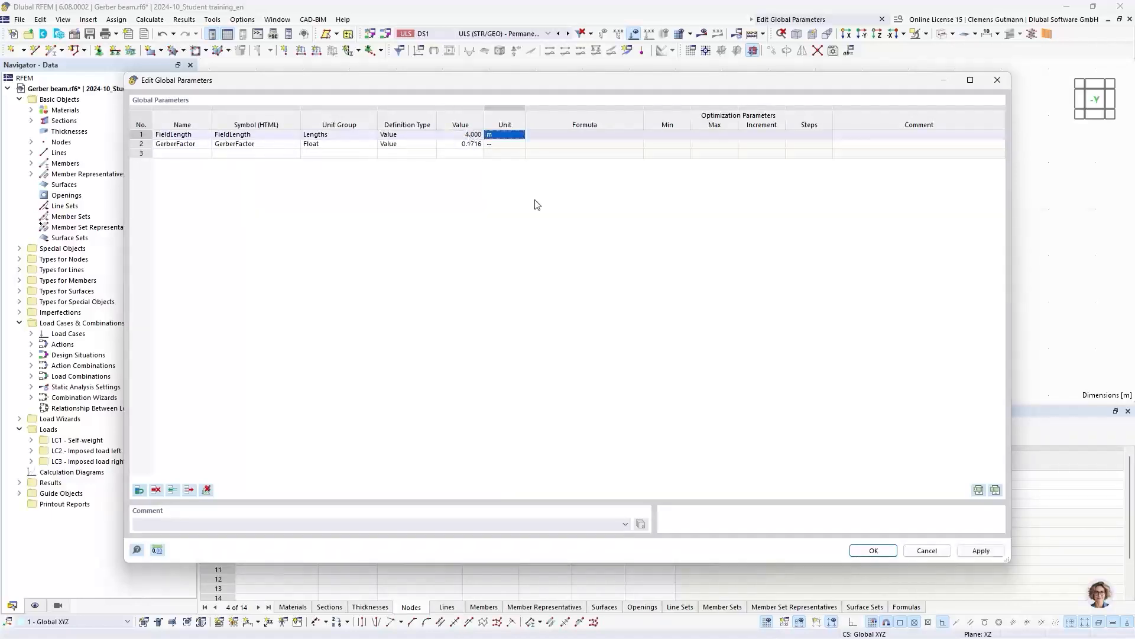
{"action": "left_click", "coordinate": [873, 550]}
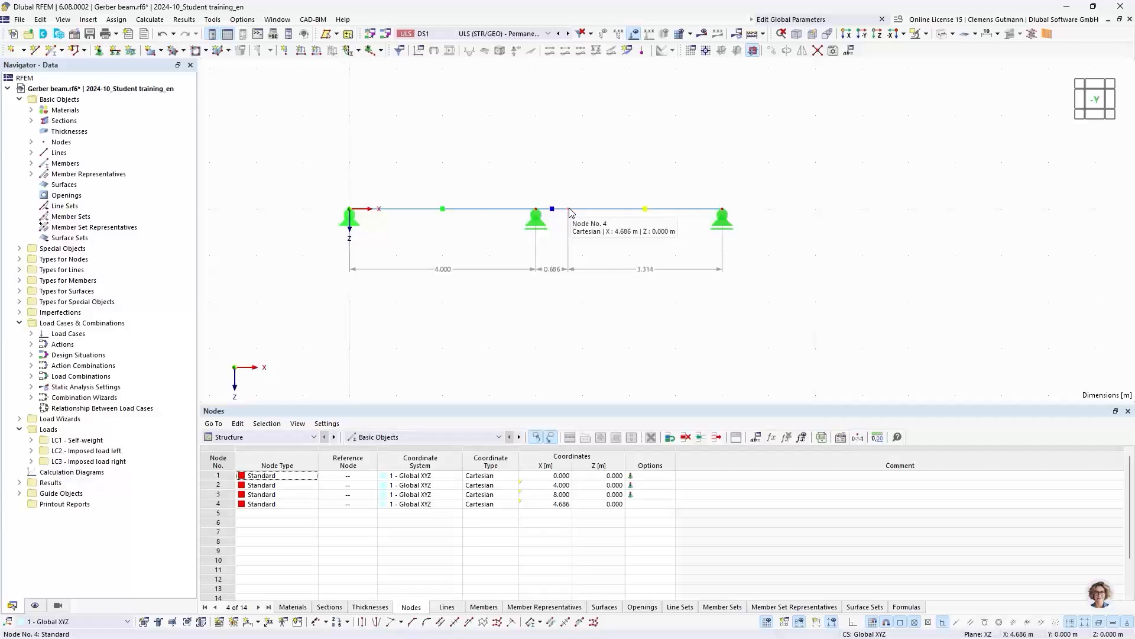
- Open the intermediate node (No. 4) to check the formula options of its X coordinate, and close it without changes
{"action": "scroll", "coordinate": [551, 280], "scroll_direction": "up", "scroll_amount": 1}
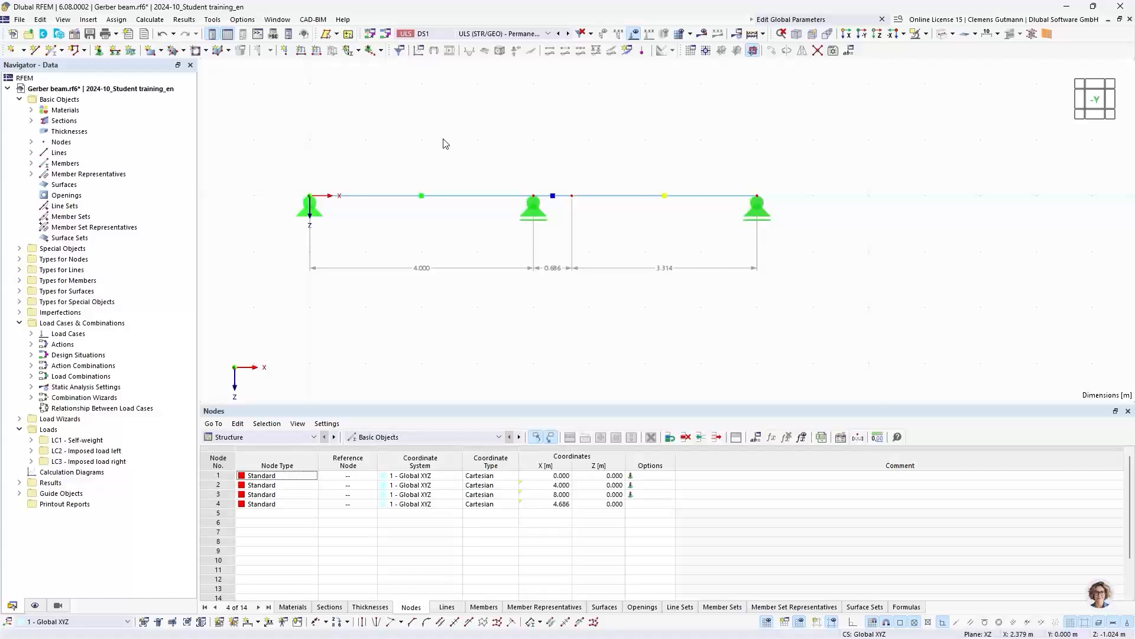
{"action": "double_click", "coordinate": [572, 197]}
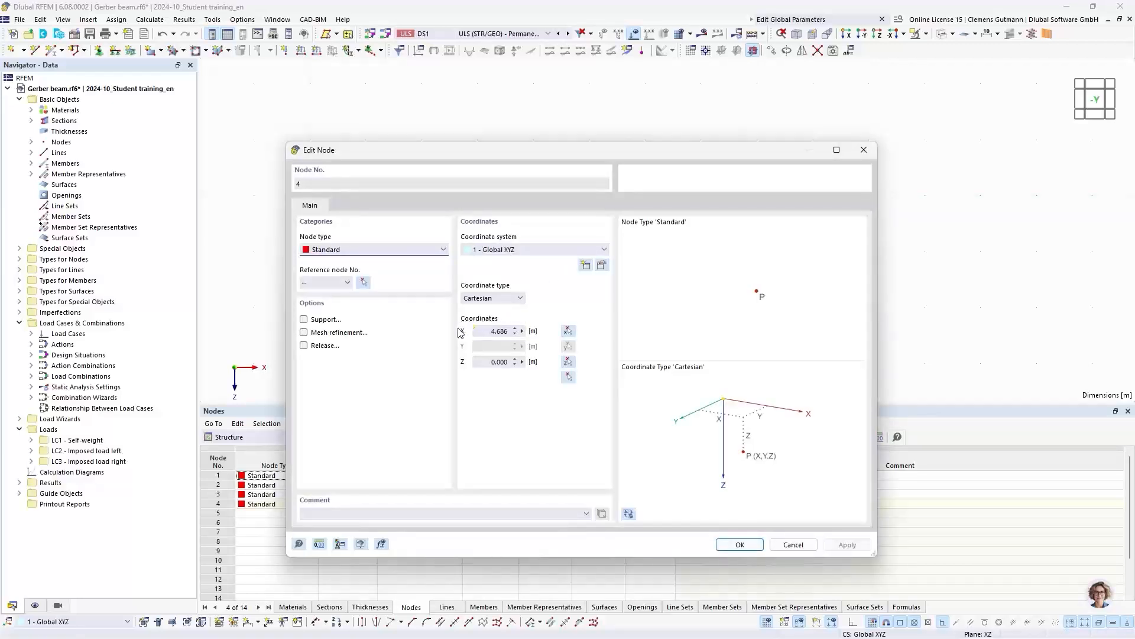
{"action": "left_click", "coordinate": [522, 332]}
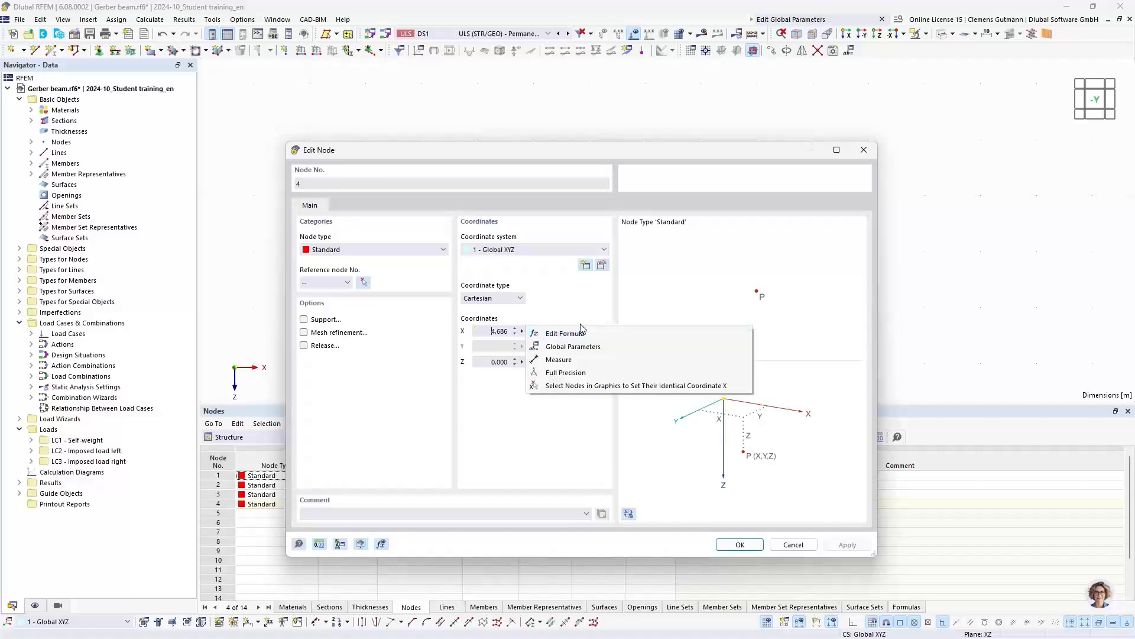
{"action": "left_click", "coordinate": [577, 421]}
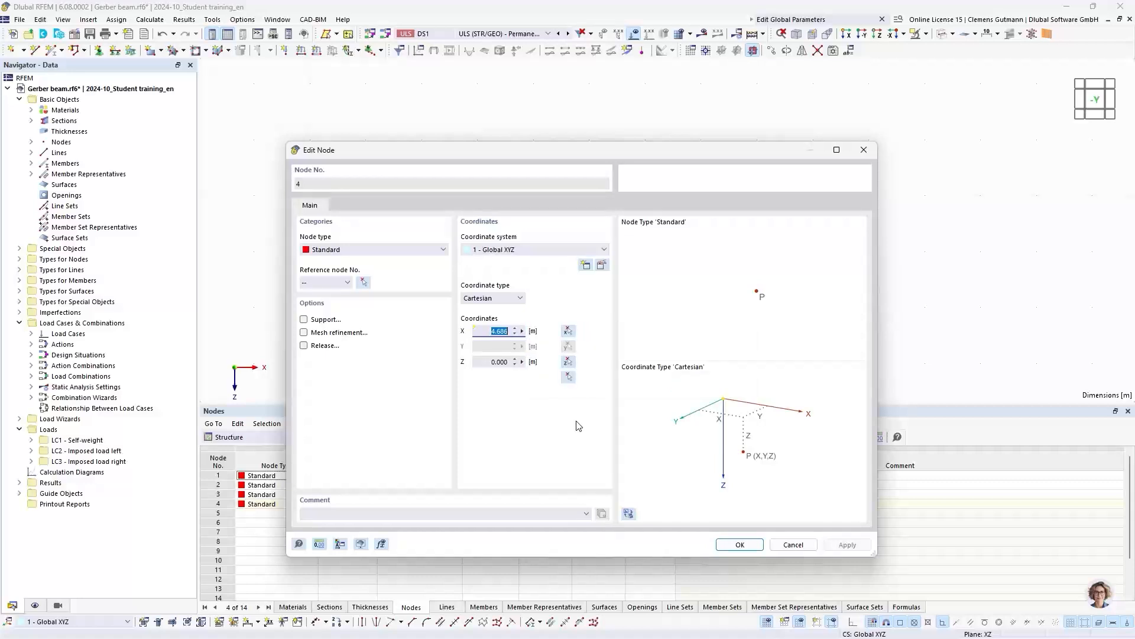
{"action": "left_click", "coordinate": [739, 544]}
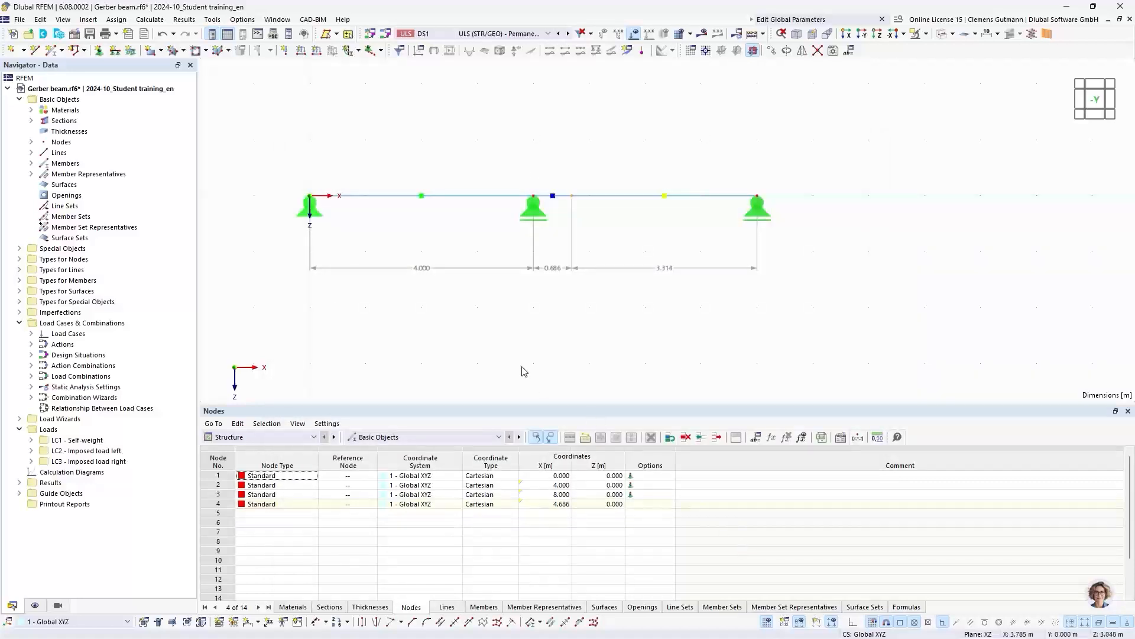
{"action": "left_click", "coordinate": [585, 211]}
{"action": "right_click", "coordinate": [583, 200]}
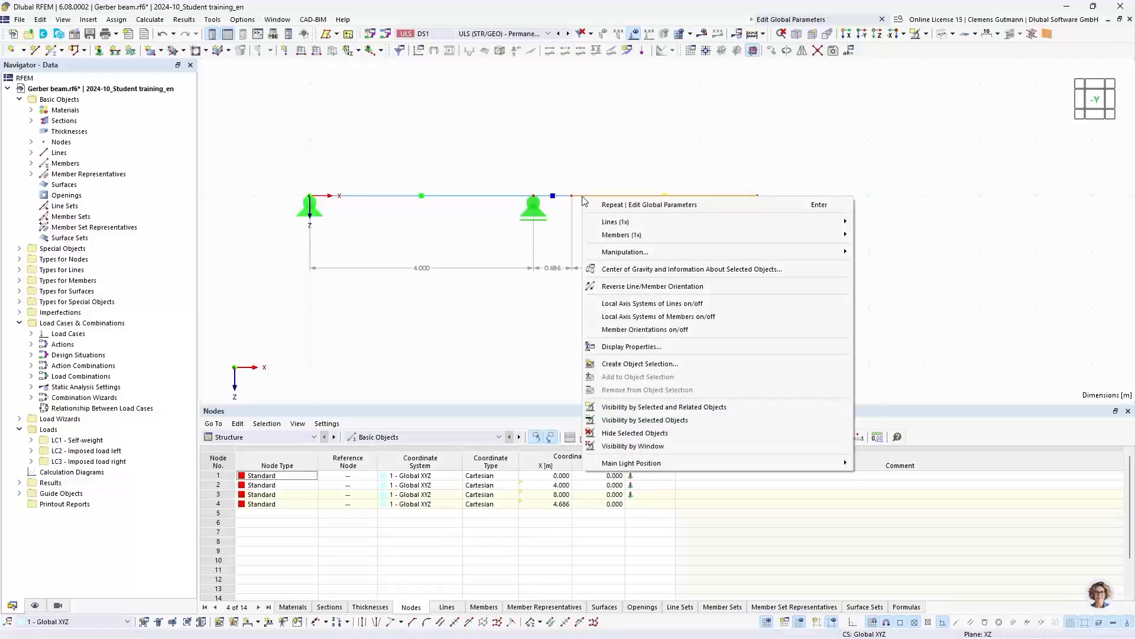
{"action": "left_click", "coordinate": [595, 193]}
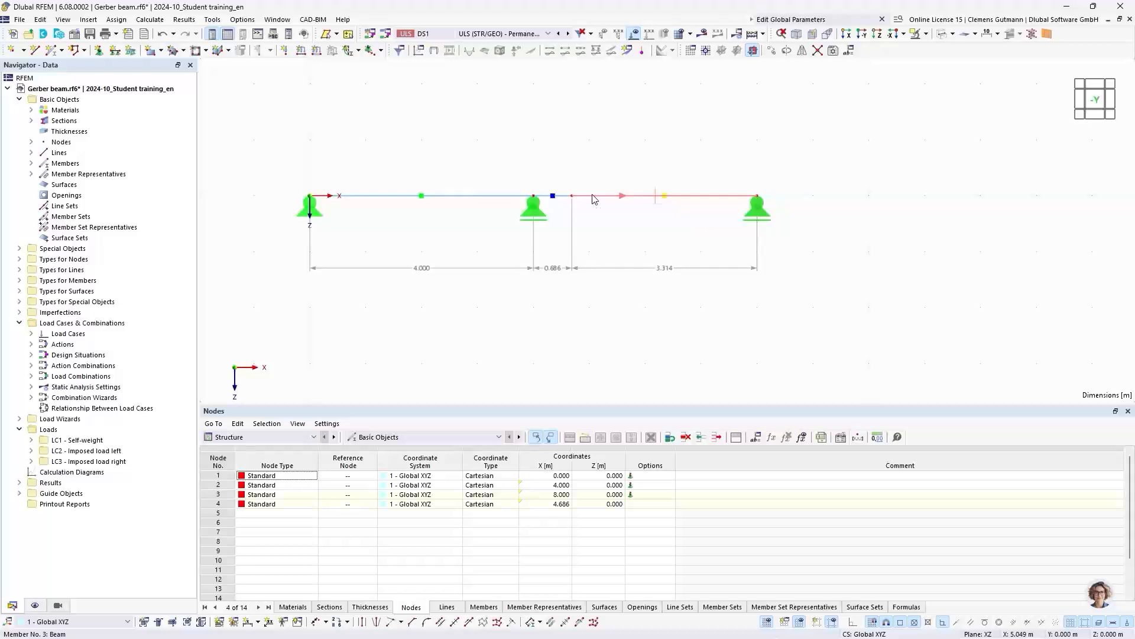
- Enable hinges for the member between the intermediate node and the end support (No. 3) and open its hinge assignment
{"action": "double_click", "coordinate": [595, 199]}
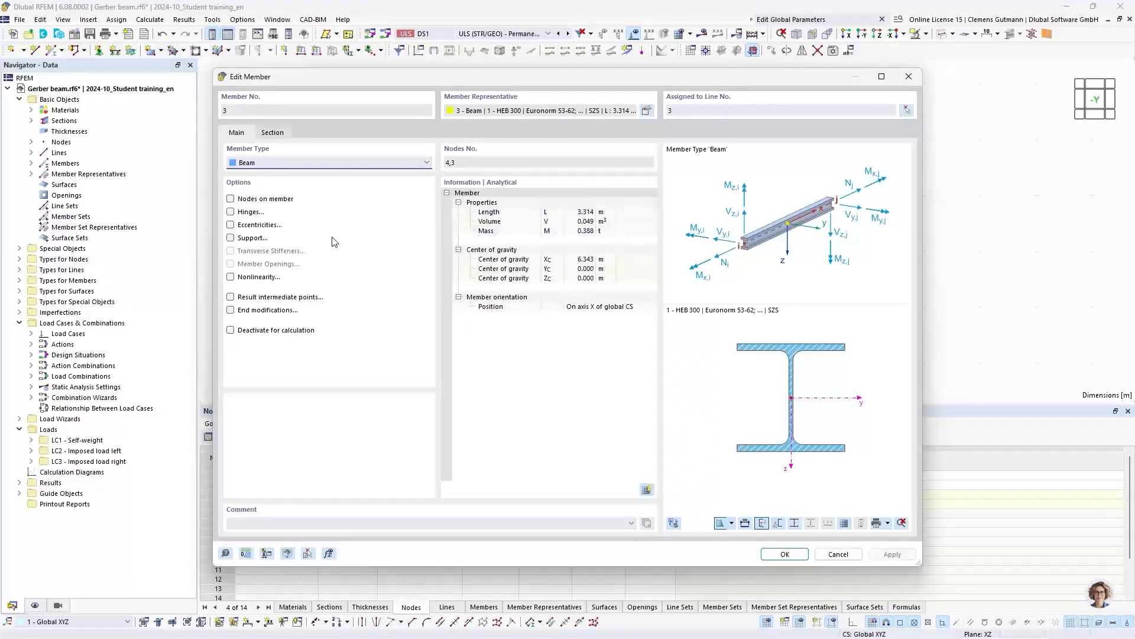
{"action": "left_click", "coordinate": [230, 213]}
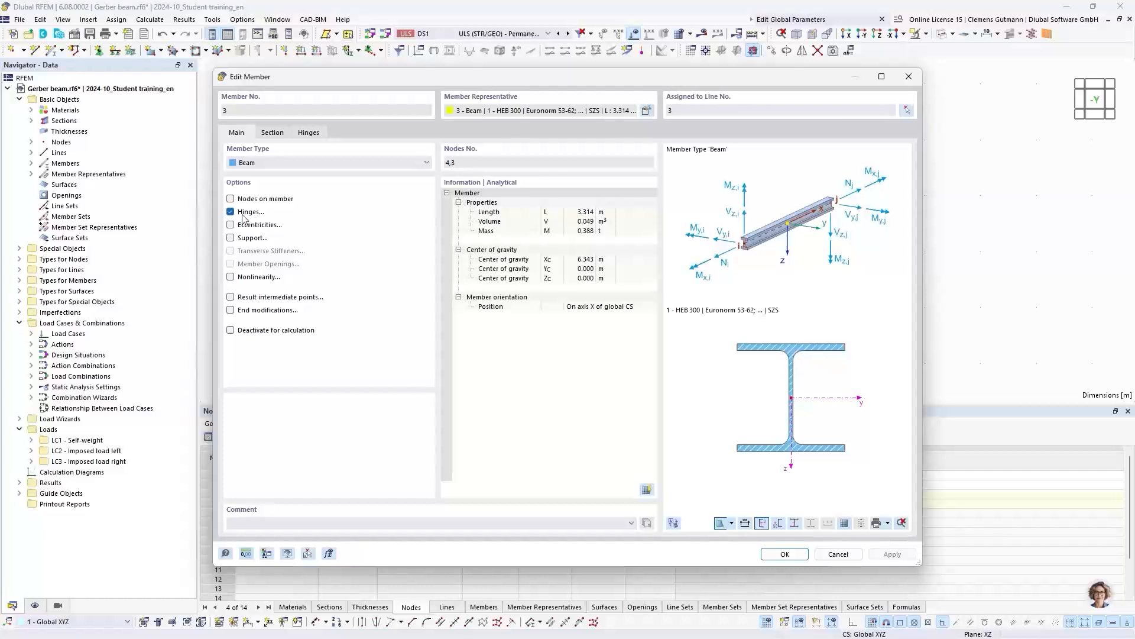
{"action": "left_click_drag", "start_coordinate": [482, 80], "coordinate": [596, 133]}
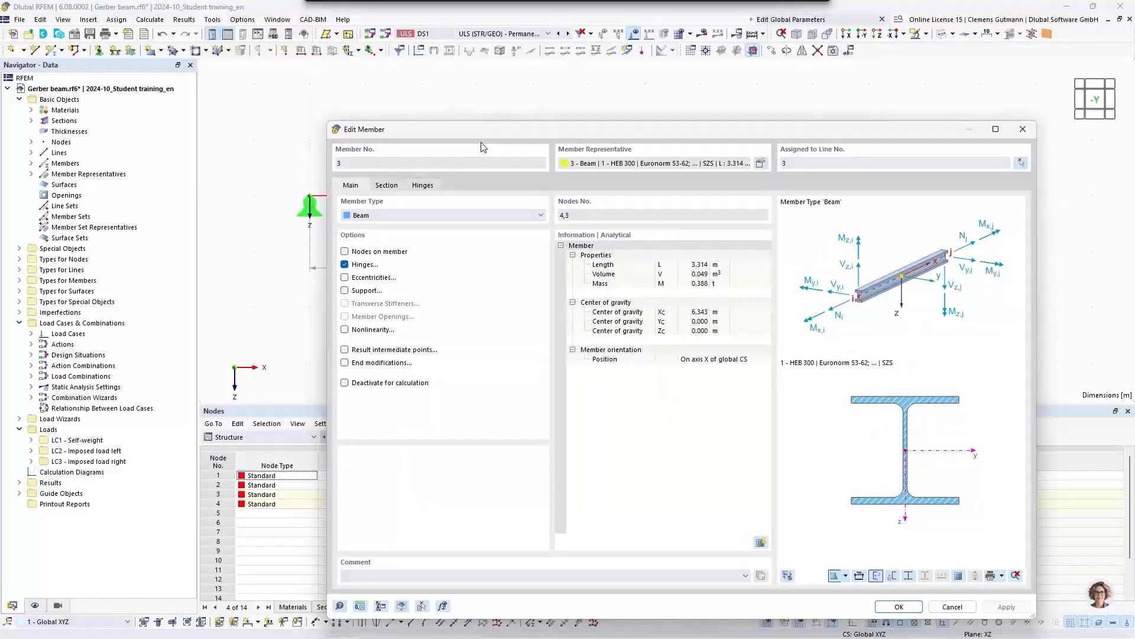
{"action": "left_click", "coordinate": [422, 186]}
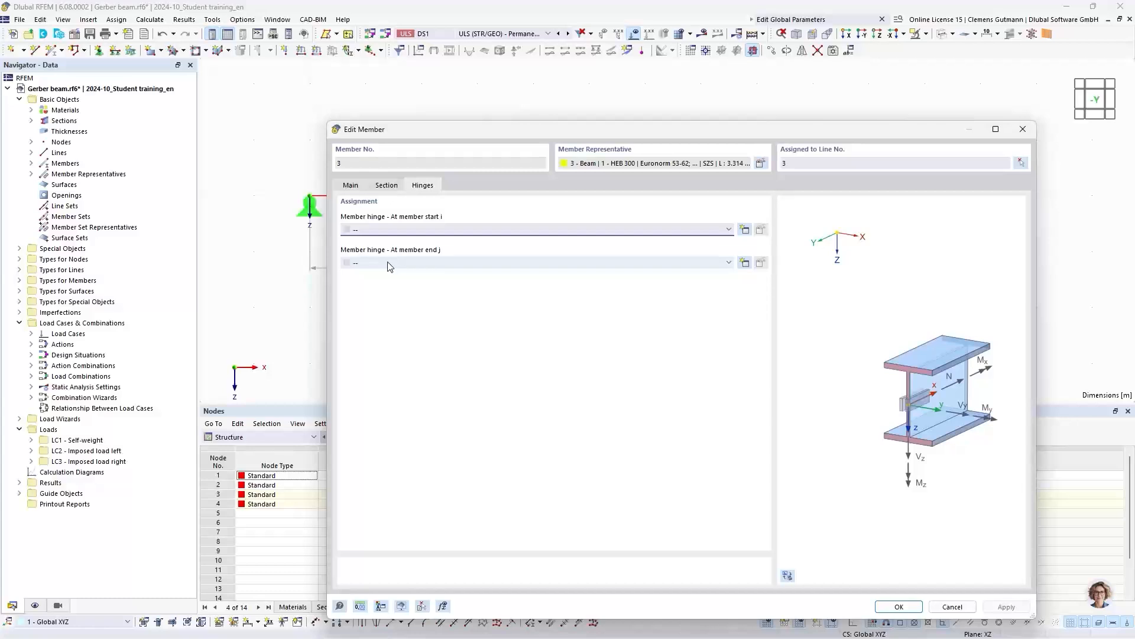
{"action": "left_click_drag", "start_coordinate": [625, 135], "coordinate": [534, 269]}
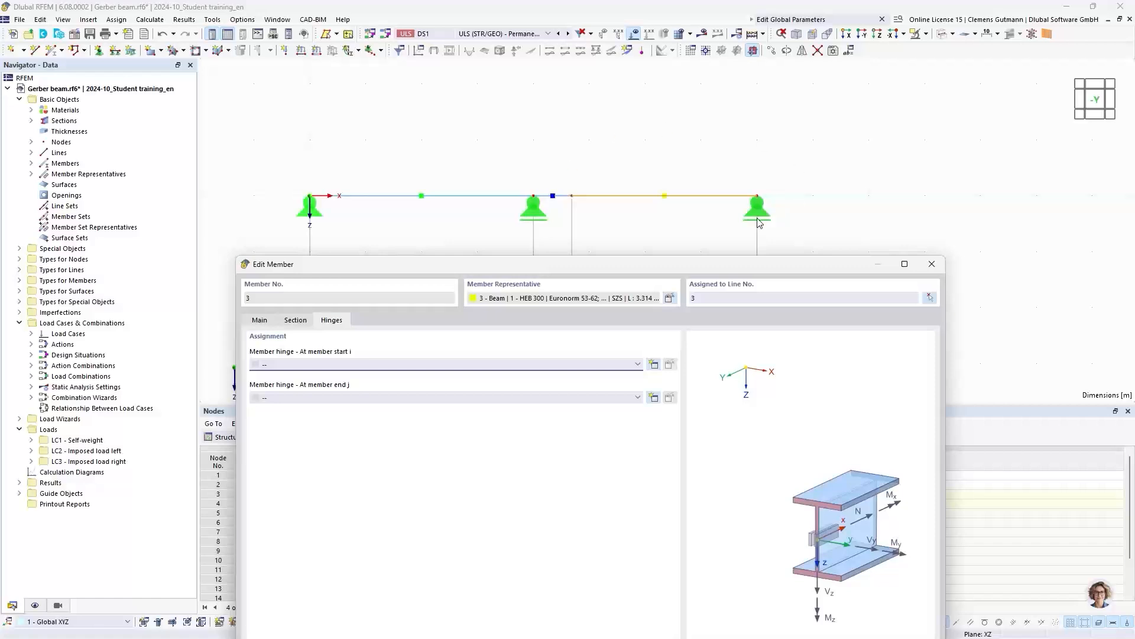
{"action": "left_click_drag", "start_coordinate": [684, 267], "coordinate": [639, 96]}
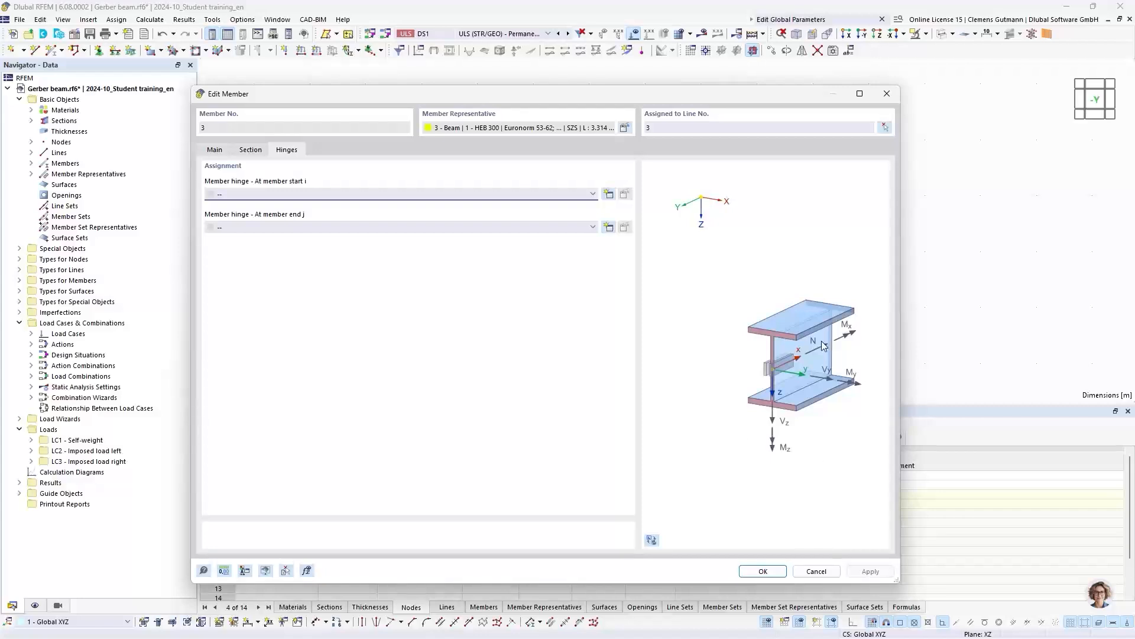
- Inspect the member in the model preview to locate its start node, and assign a new hinge with rotation φy released at member start i
{"action": "left_click", "coordinate": [652, 541]}
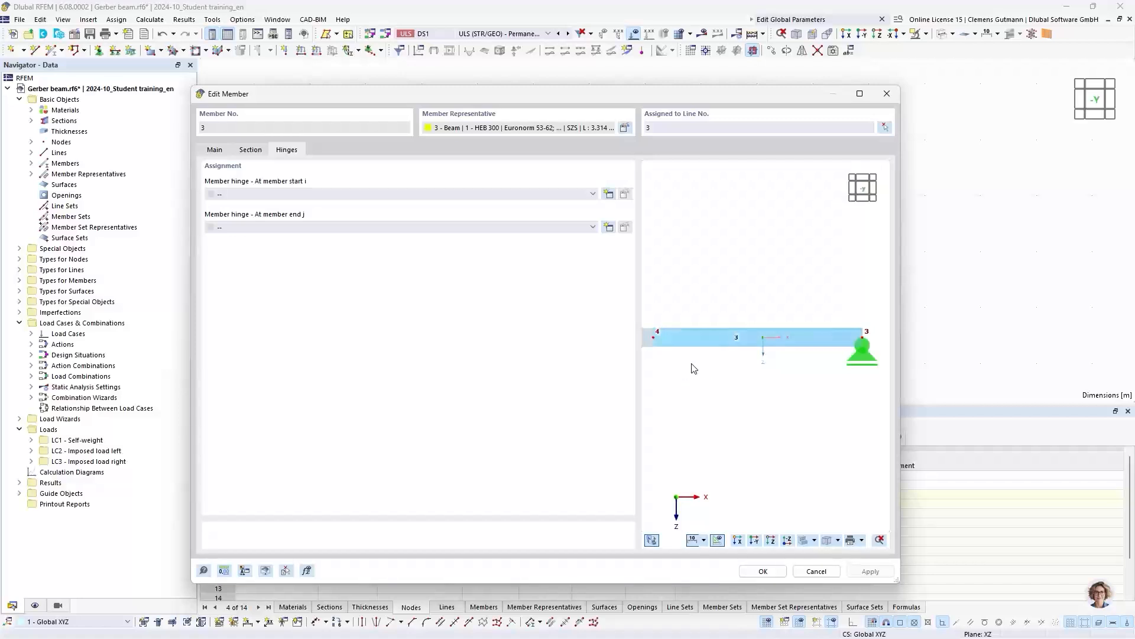
{"action": "middle_click_drag", "start_coordinate": [690, 362], "coordinate": [720, 409], "text": "ctrl"}
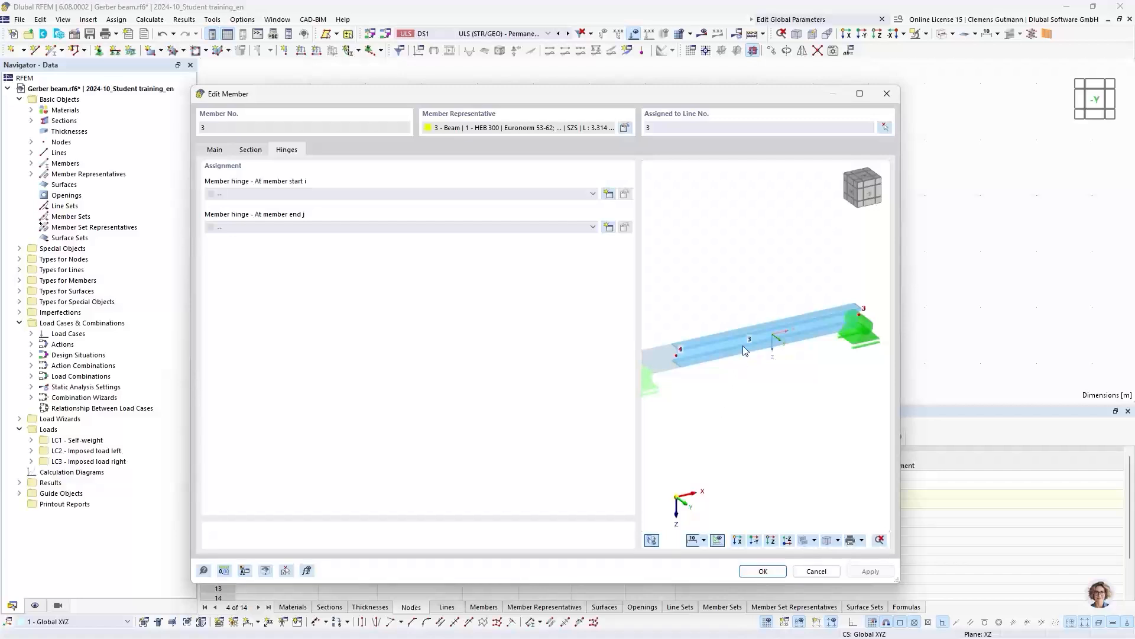
{"action": "scroll", "coordinate": [807, 365], "scroll_direction": "down", "scroll_amount": 3}
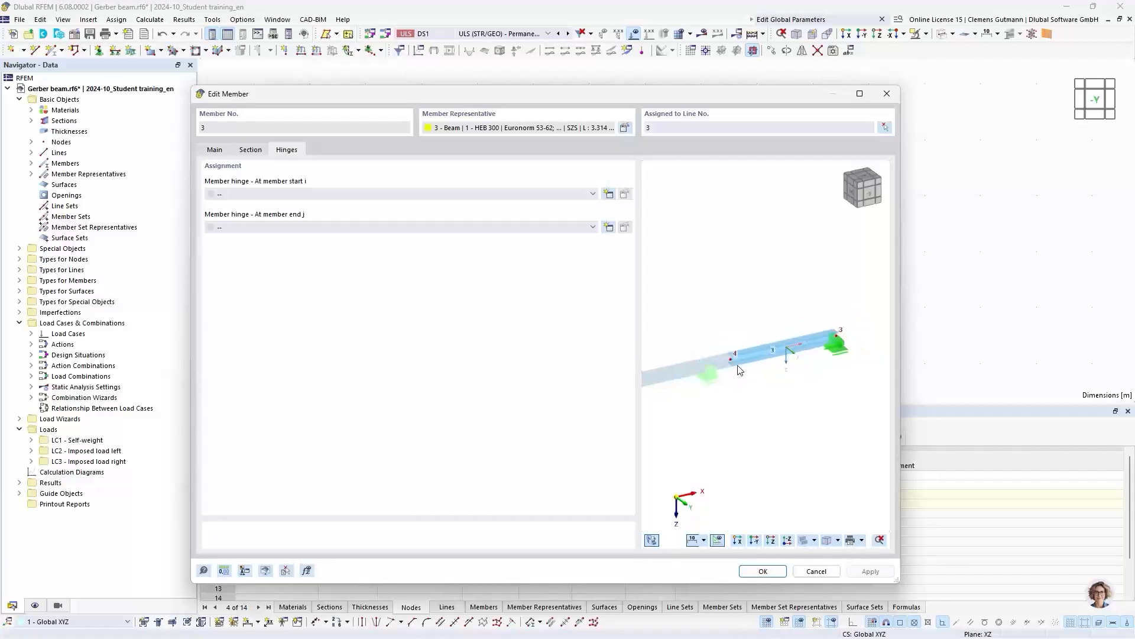
{"action": "scroll", "coordinate": [742, 358], "scroll_direction": "up", "scroll_amount": 4}
{"action": "middle_click_drag", "start_coordinate": [799, 420], "coordinate": [761, 435], "text": "ctrl"}
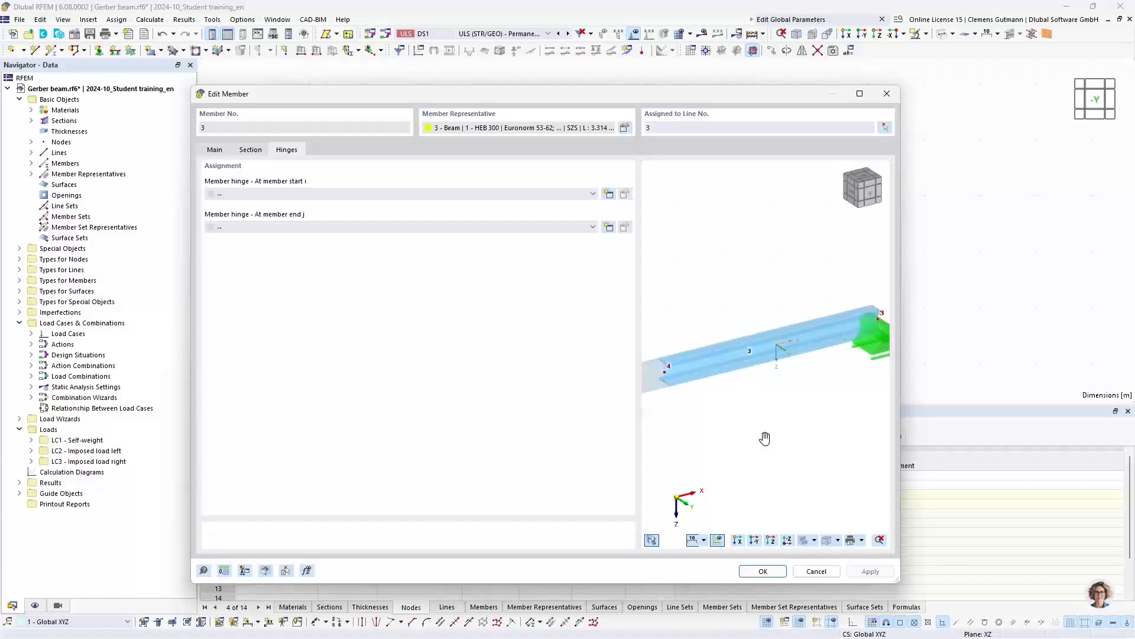
{"action": "middle_click_drag", "start_coordinate": [687, 304], "coordinate": [679, 347], "text": "ctrl"}
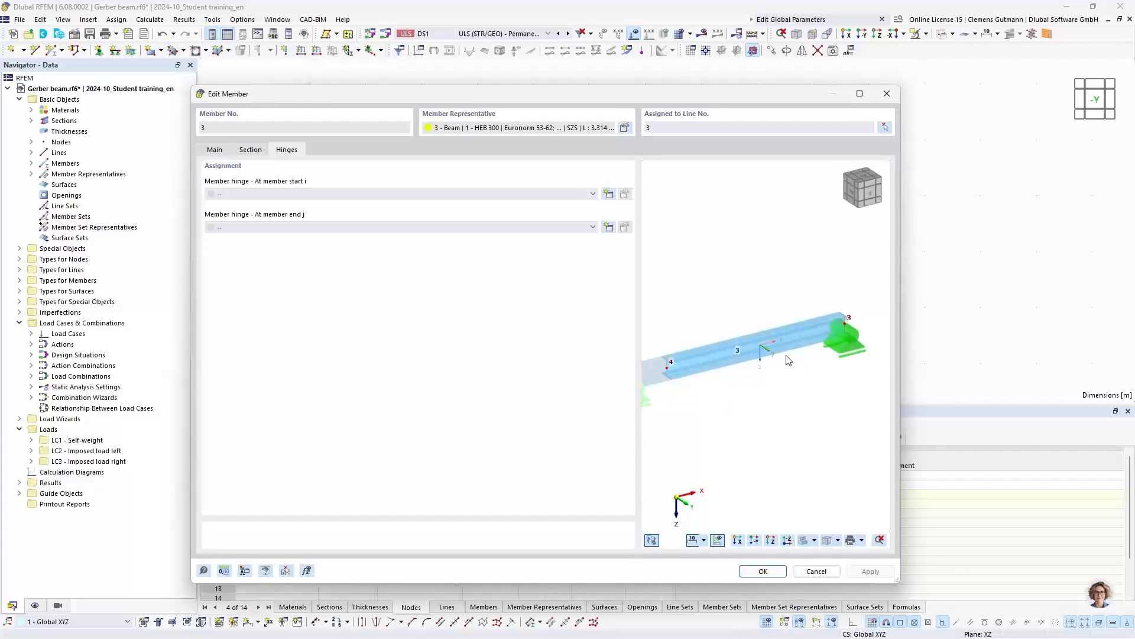
{"action": "scroll", "coordinate": [788, 359], "scroll_direction": "up", "scroll_amount": 1}
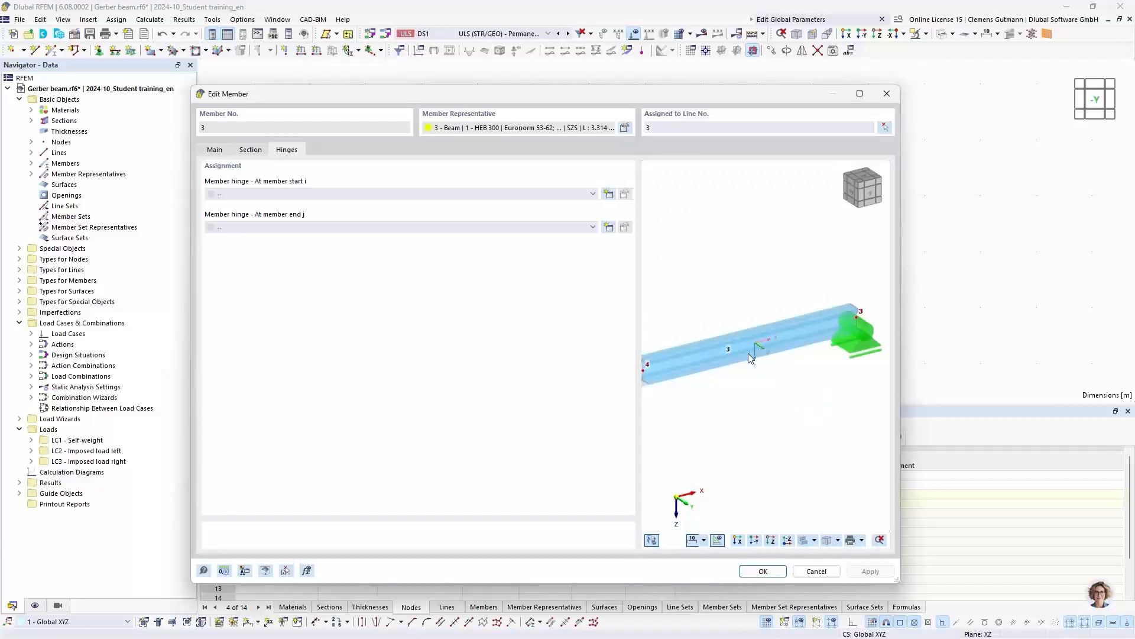
{"action": "mouse_move", "coordinate": [707, 408]}
{"action": "middle_mouse_down"}
{"action": "mouse_move", "coordinate": [728, 398]}
{"action": "mouse_move", "coordinate": [712, 408]}
{"action": "middle_mouse_up"}
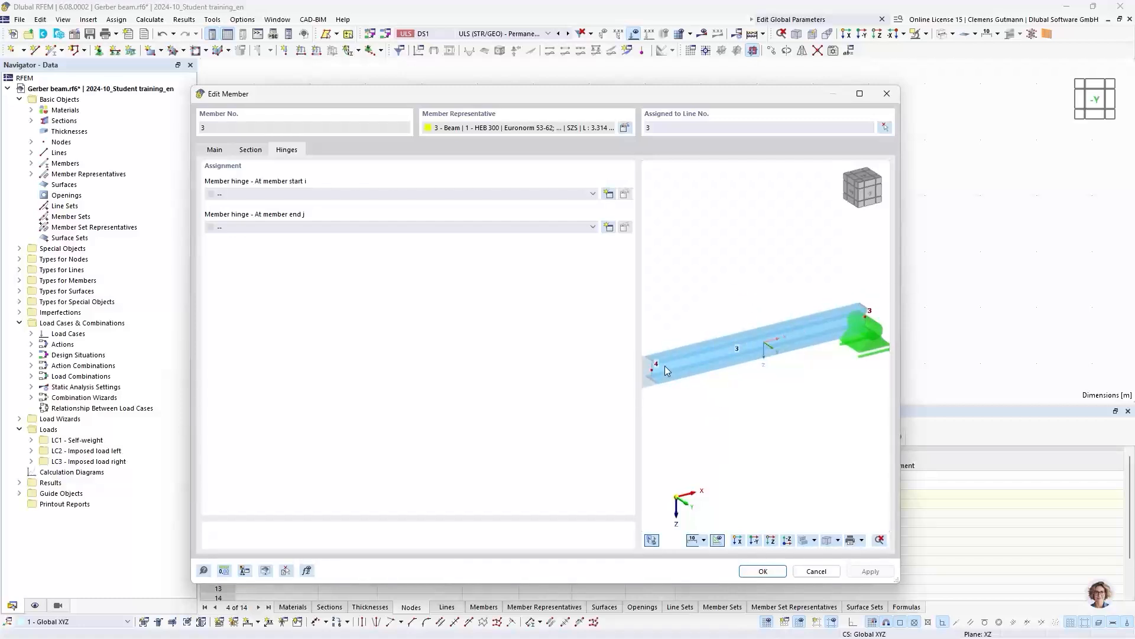
{"action": "middle_click_drag", "start_coordinate": [675, 421], "coordinate": [703, 416]}
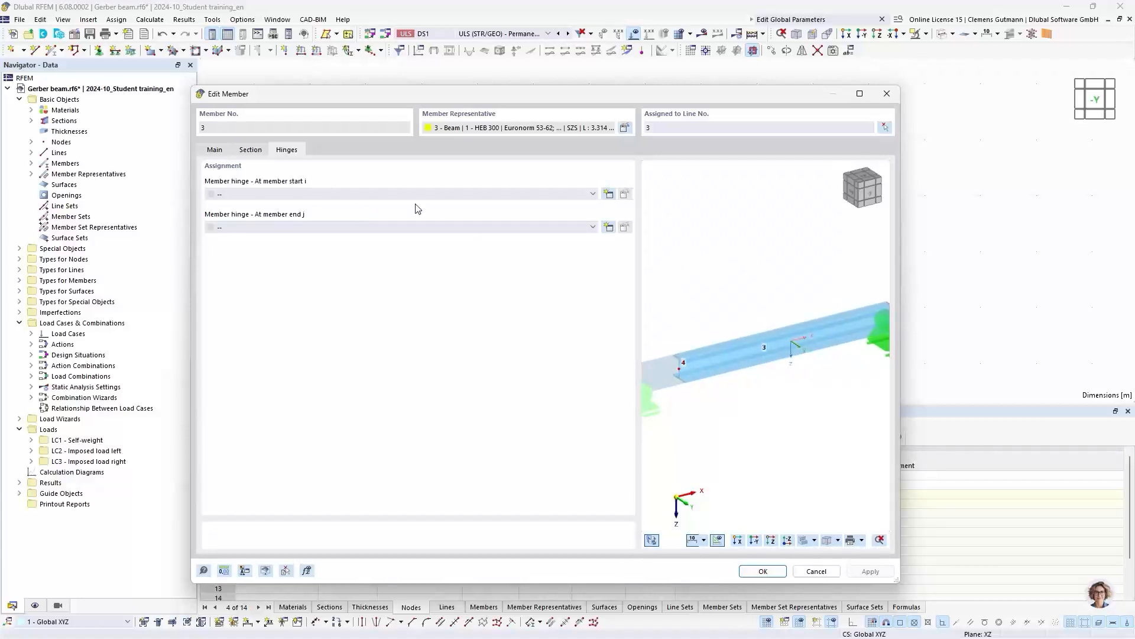
{"action": "left_click", "coordinate": [609, 195]}
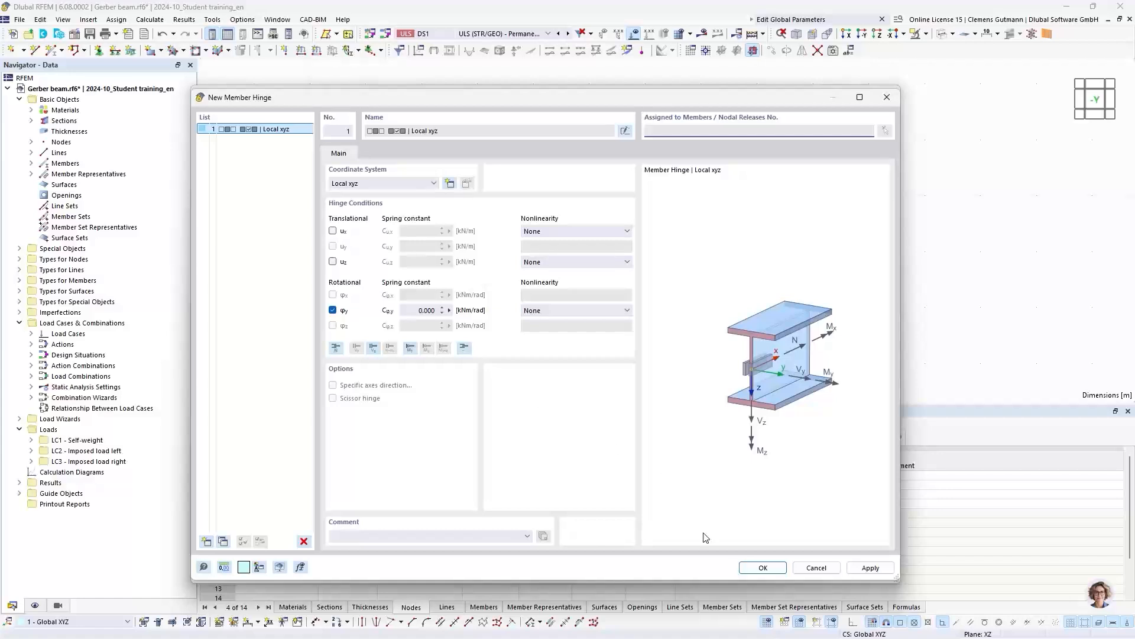
{"action": "left_click", "coordinate": [748, 568]}
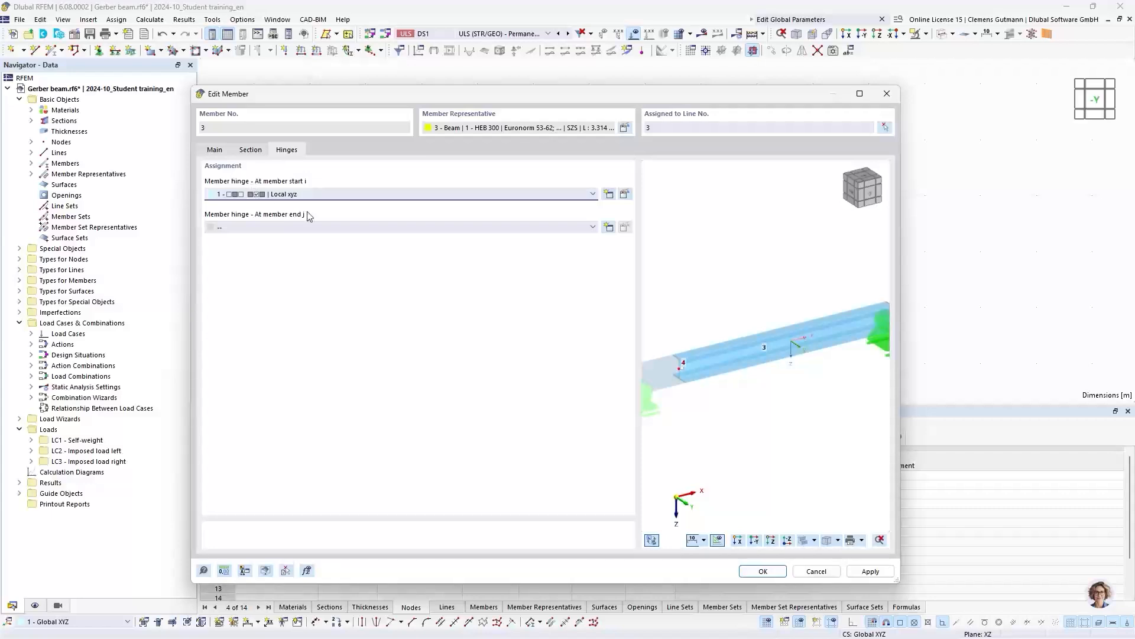
- Confirm the hinge assignment of the member and enlarge the displayed member hinge symbol at the intermediate node
{"action": "left_click", "coordinate": [763, 572]}
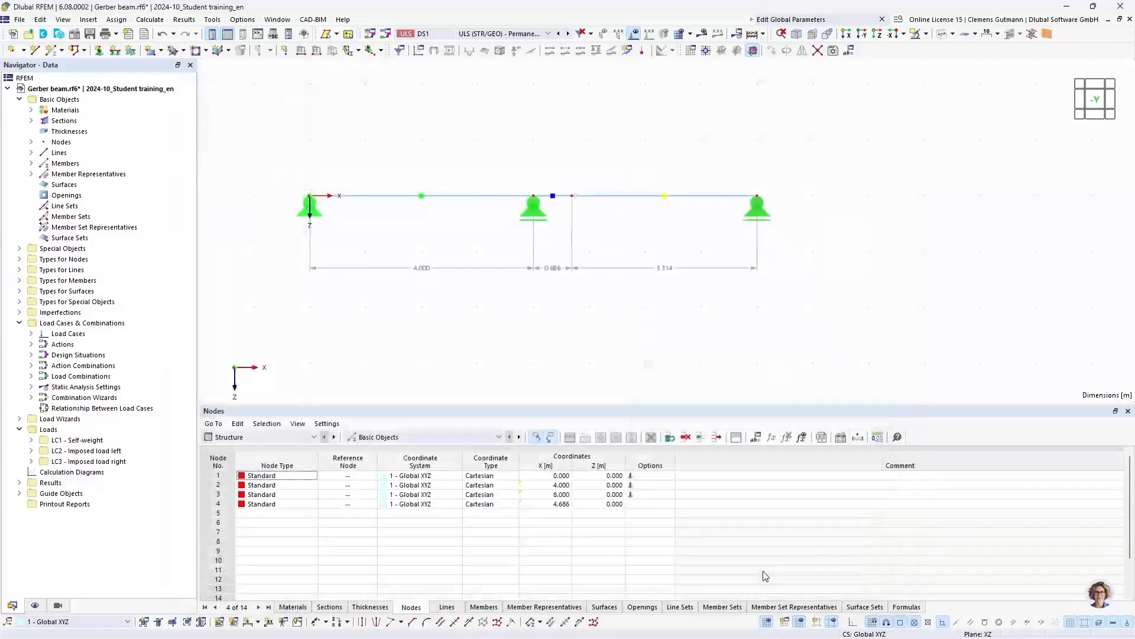
{"action": "right_click", "coordinate": [577, 203]}
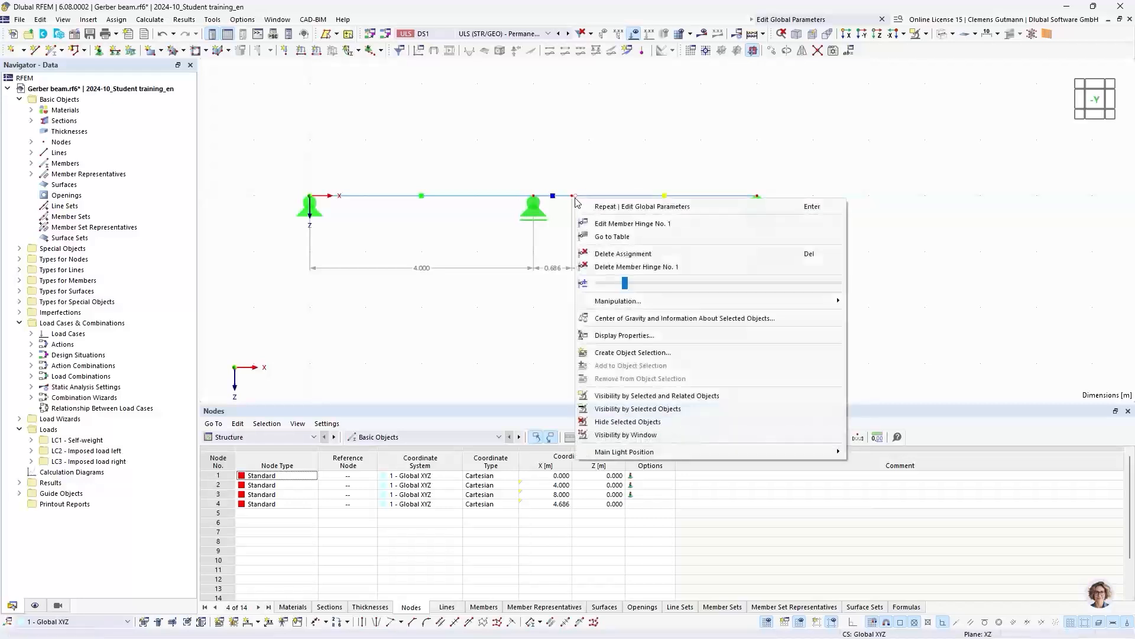
{"action": "left_click_drag", "start_coordinate": [692, 287], "coordinate": [713, 283]}
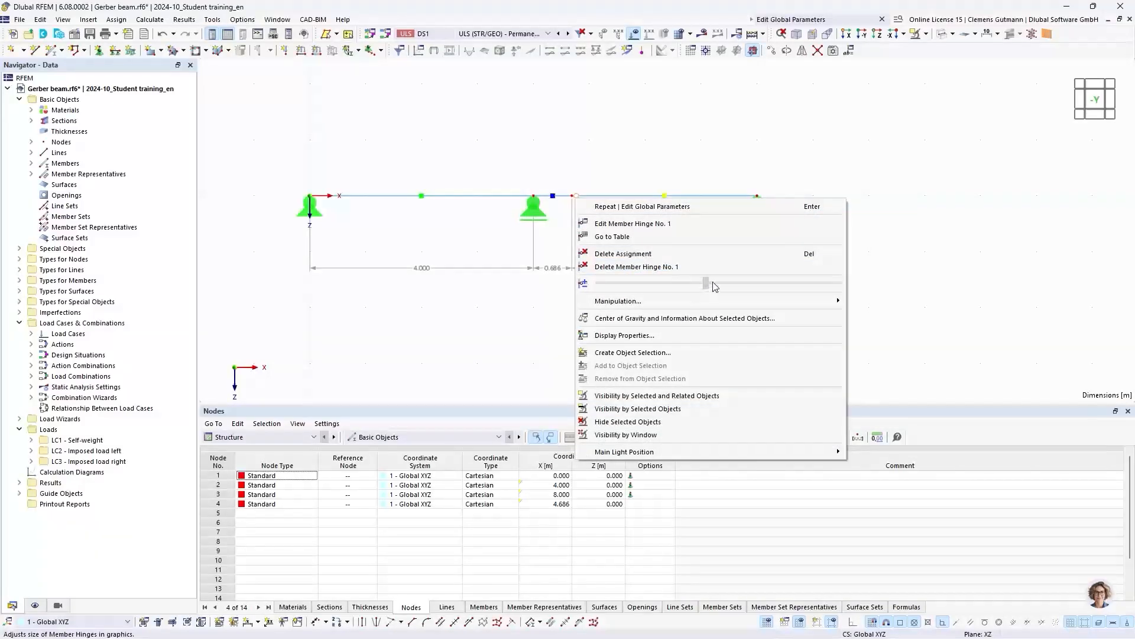
{"action": "left_click", "coordinate": [533, 274]}
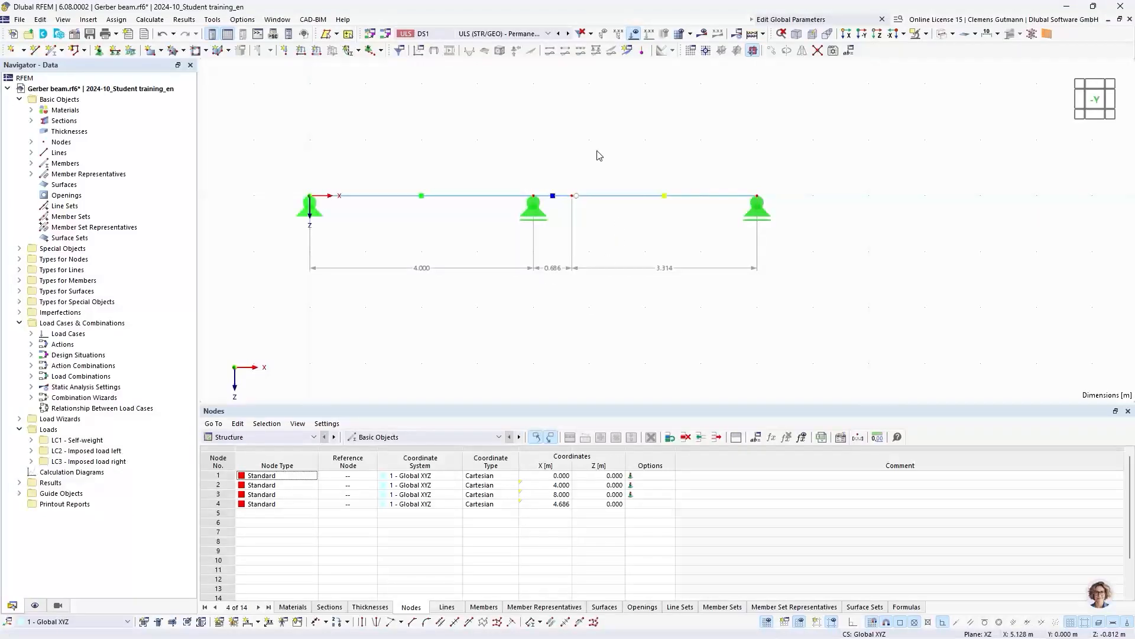
- Calculate the Gerber beam and display the bending moments My for load combination CO2 (1.35 * LC1 + 1.50 * LC2)
{"action": "left_click", "coordinate": [752, 34]}
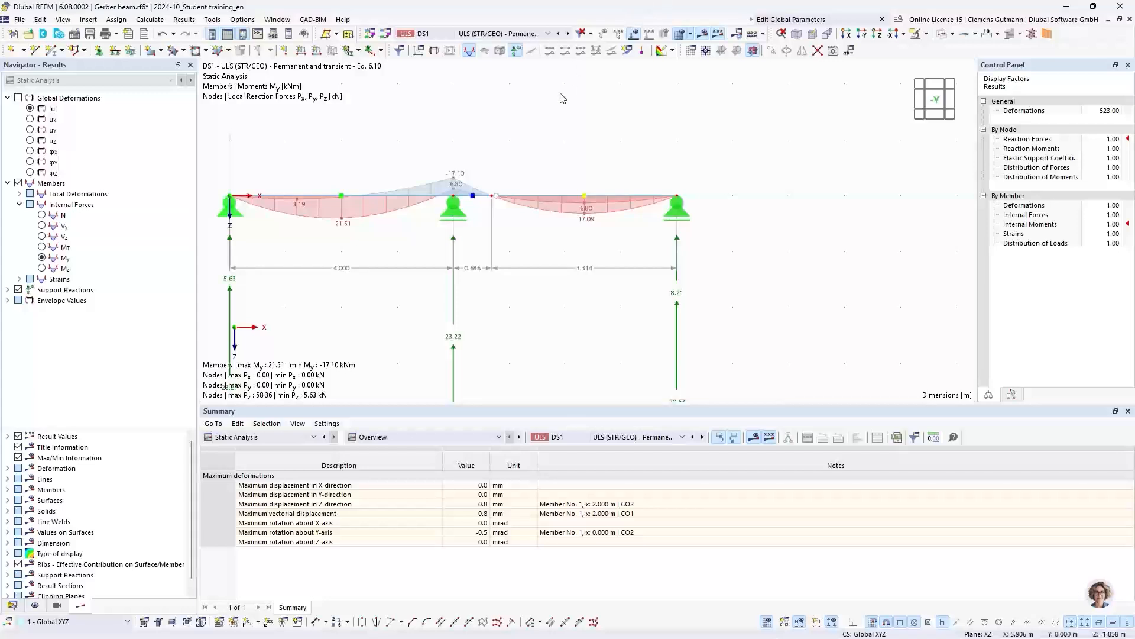
{"action": "left_click", "coordinate": [500, 34]}
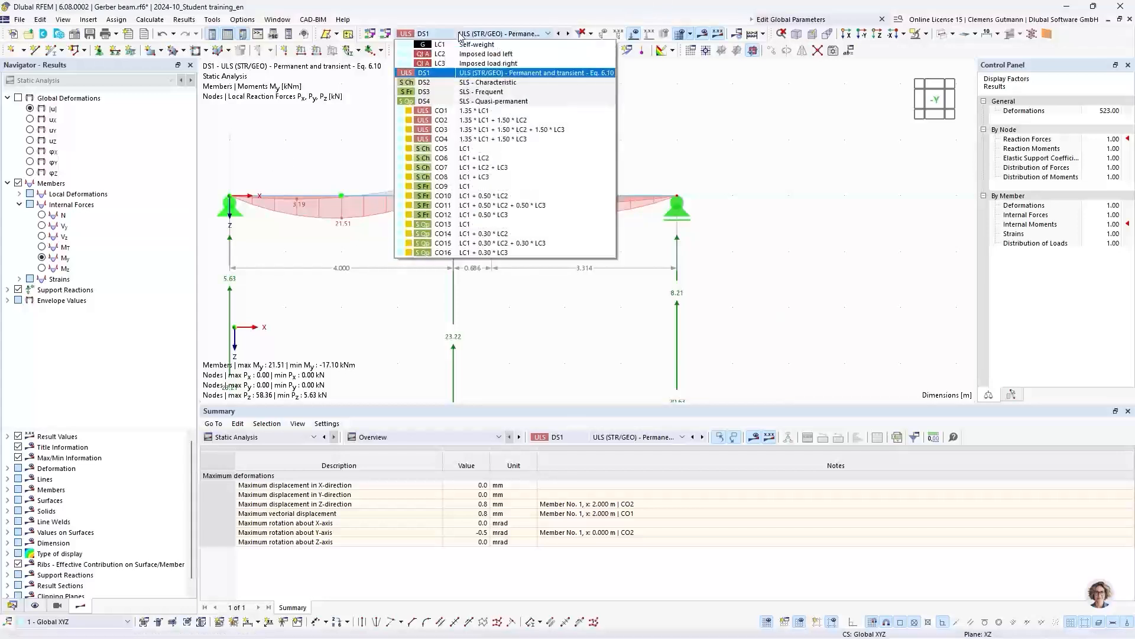
{"action": "left_click", "coordinate": [494, 120]}
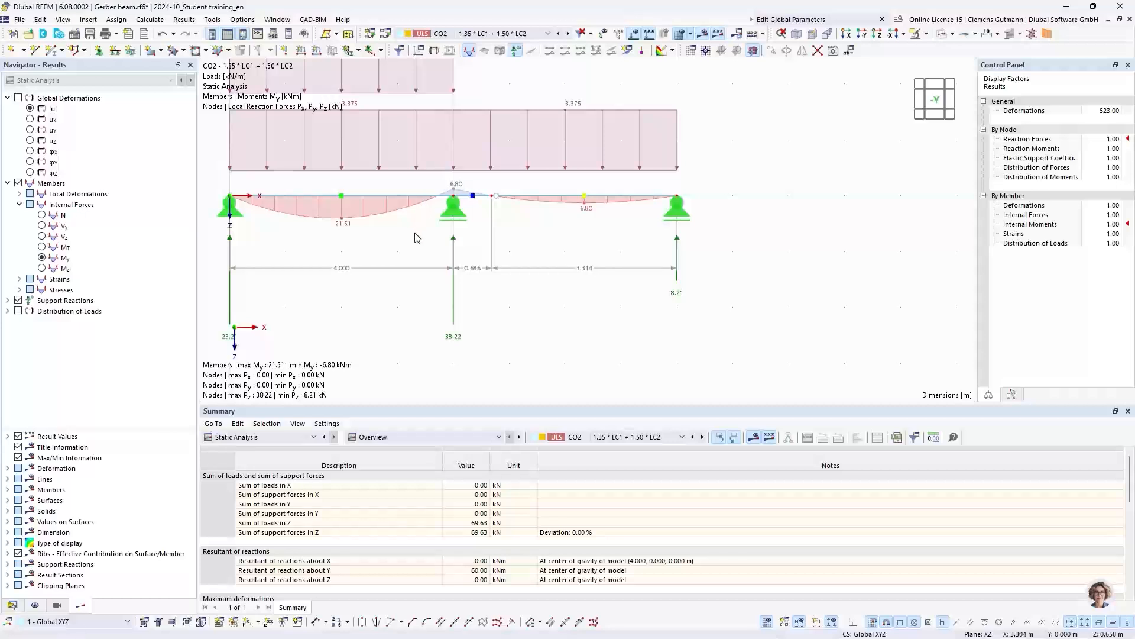
{"action": "middle_click_drag", "start_coordinate": [416, 243], "coordinate": [452, 315]}
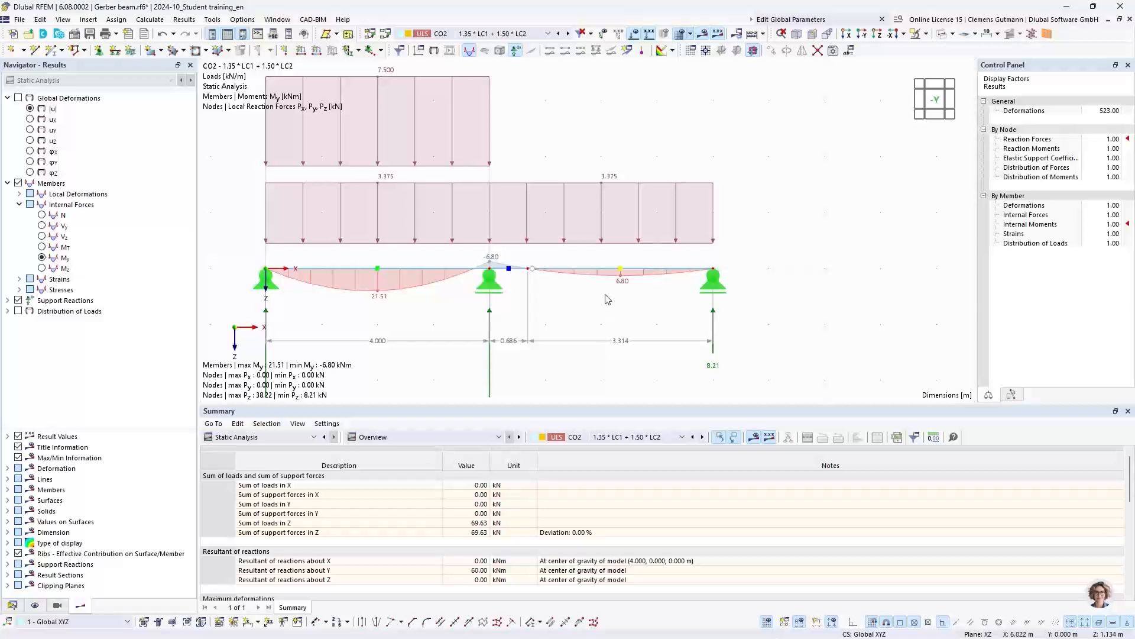
{"action": "middle_click_drag", "start_coordinate": [599, 159], "coordinate": [641, 202]}
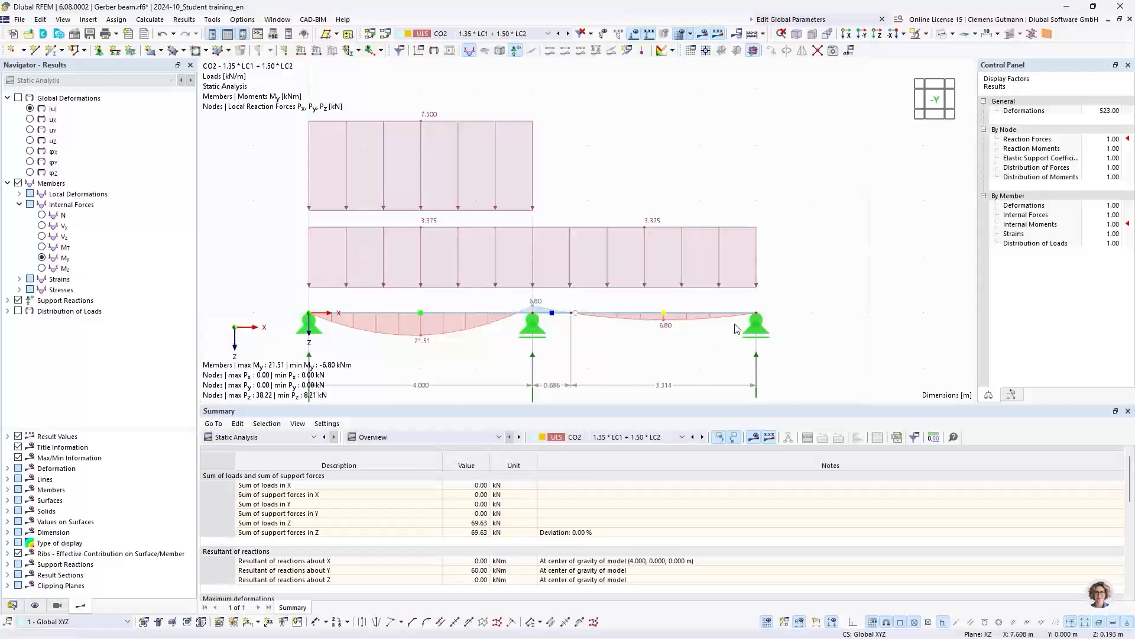
- Display the results of load combination CO3, hide the loads, and examine the moment diagram at the middle support and hinge
{"action": "left_click", "coordinate": [525, 33]}
{"action": "left_click", "coordinate": [559, 130]}
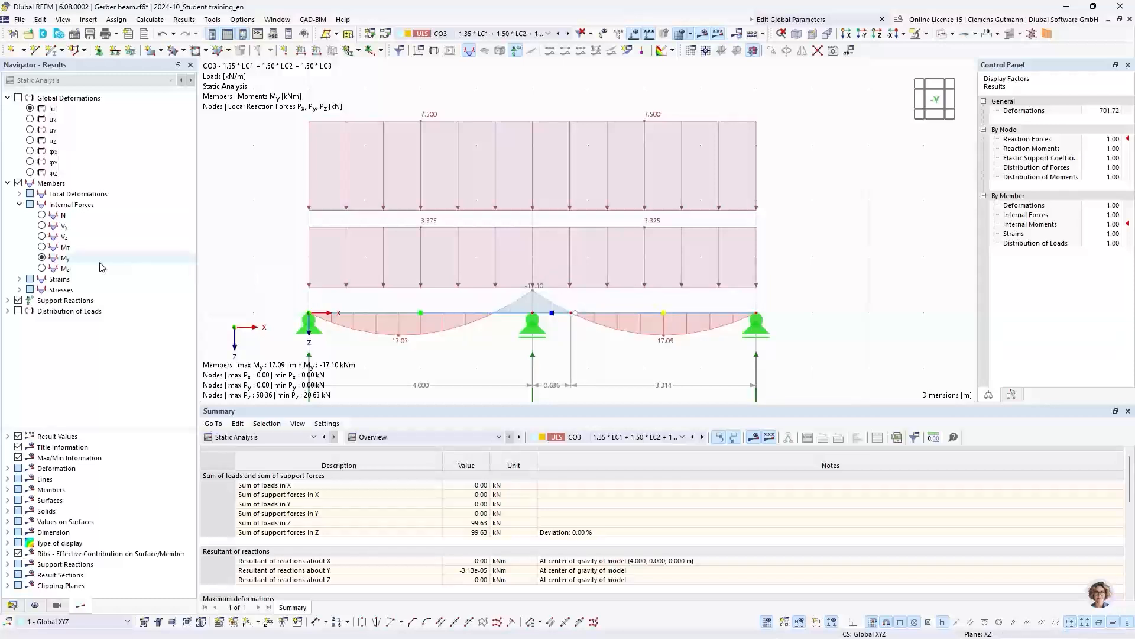
{"action": "left_click", "coordinate": [636, 34]}
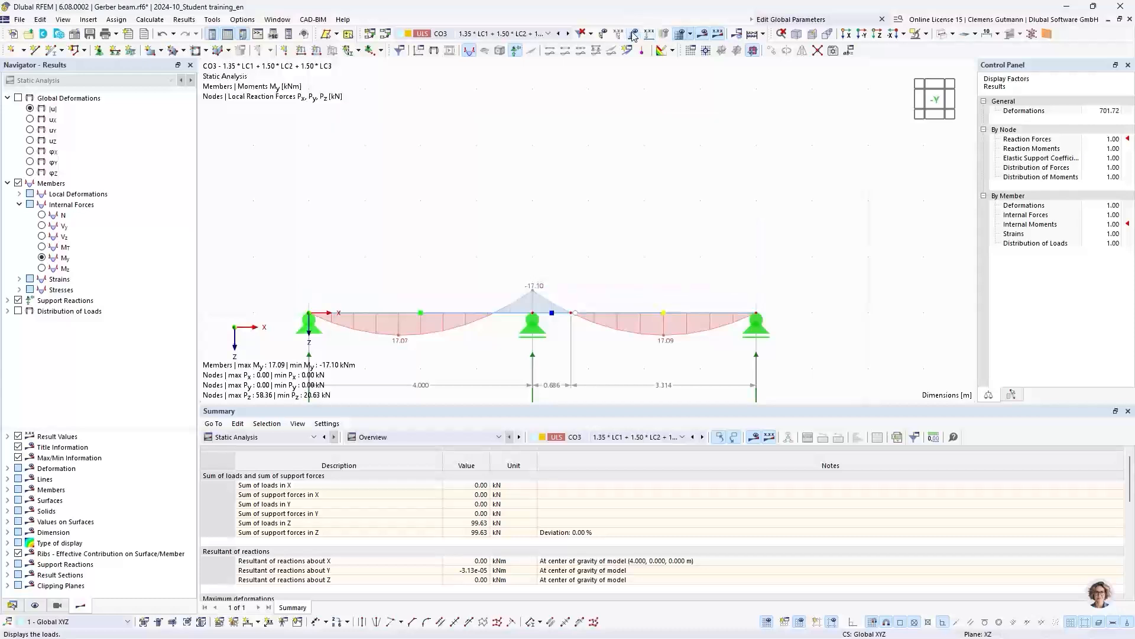
{"action": "scroll", "coordinate": [586, 318], "scroll_direction": "up", "scroll_amount": 3}
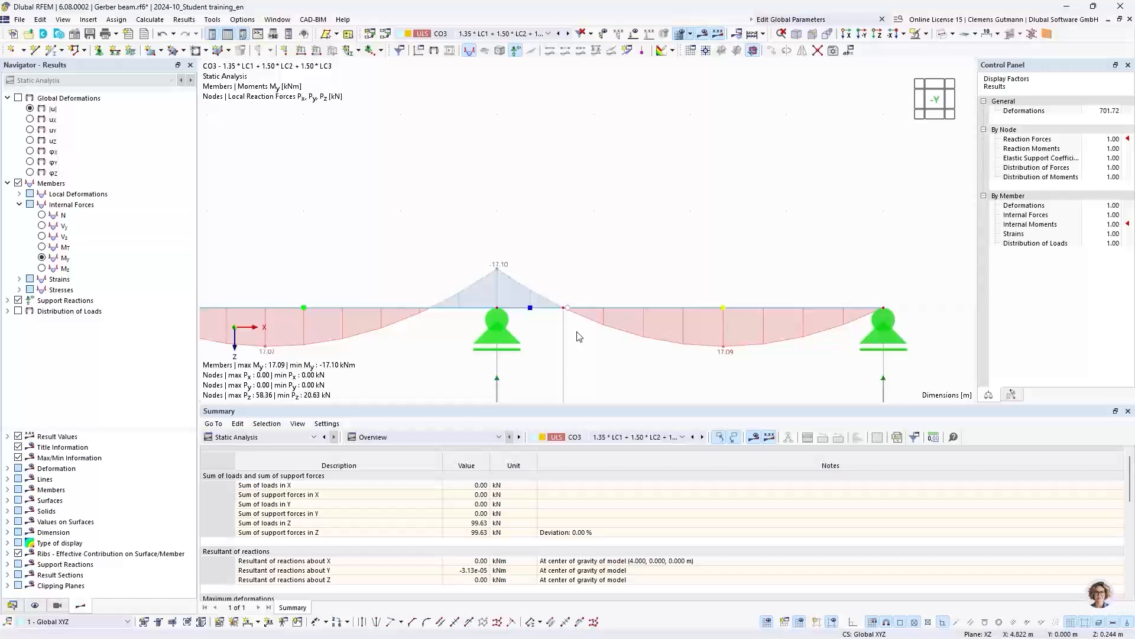
{"action": "scroll", "coordinate": [584, 293], "scroll_direction": "down", "scroll_amount": 3}
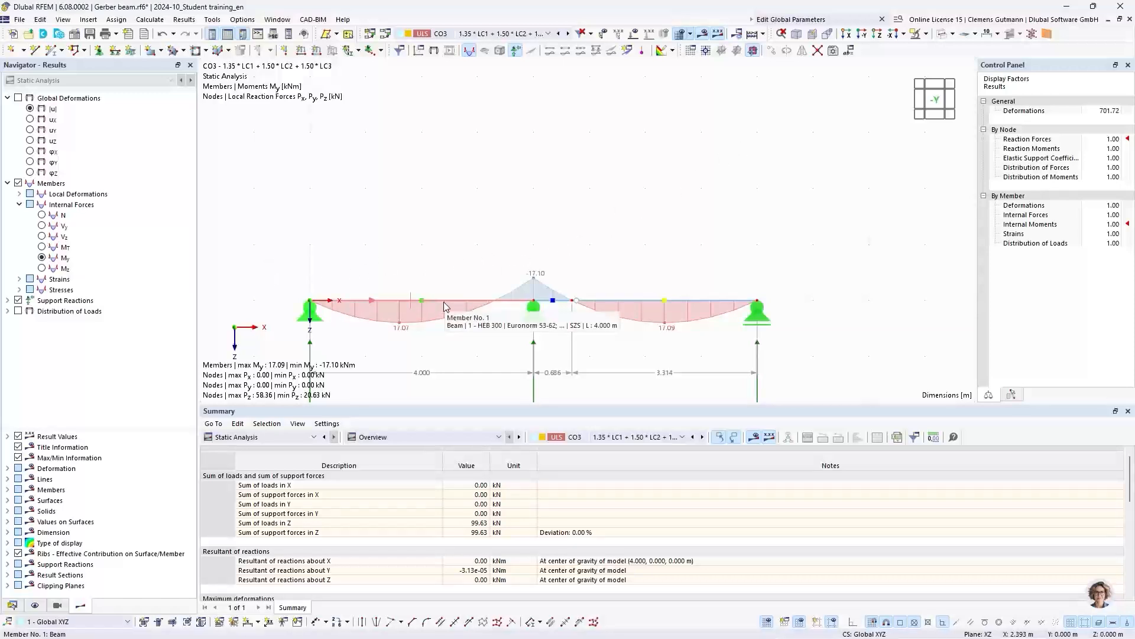
{"action": "middle_click_drag", "start_coordinate": [468, 343], "coordinate": [432, 270]}
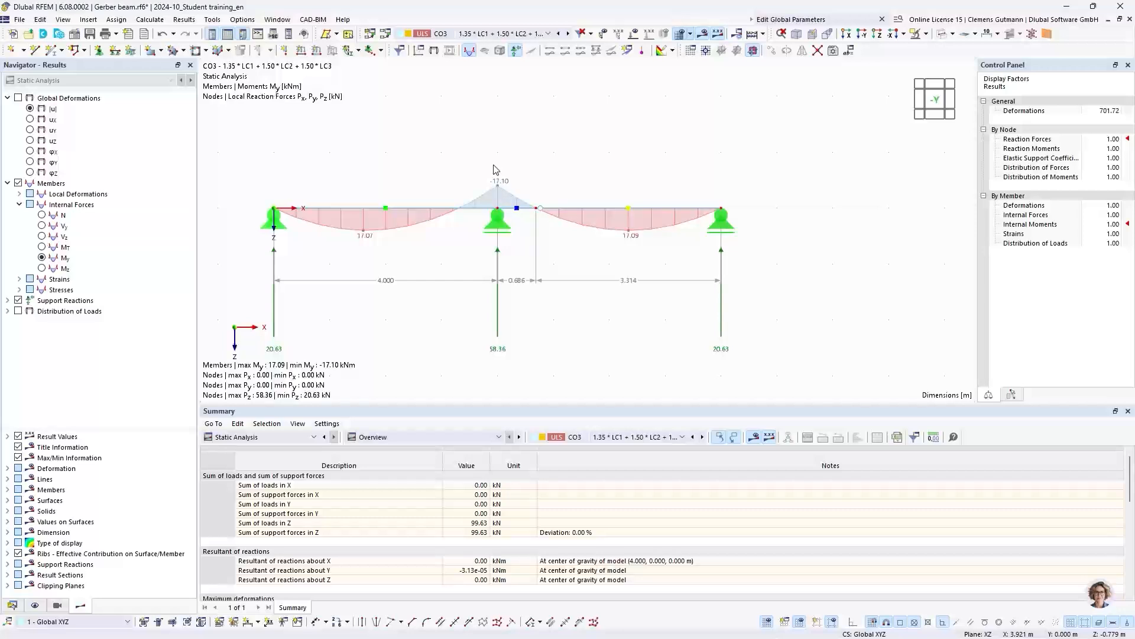
- Set the global parameter FieldLength to 6 m and display the recalculated bending moments for CO3
{"action": "left_click", "coordinate": [849, 52]}
{"action": "double_click", "coordinate": [461, 136]}
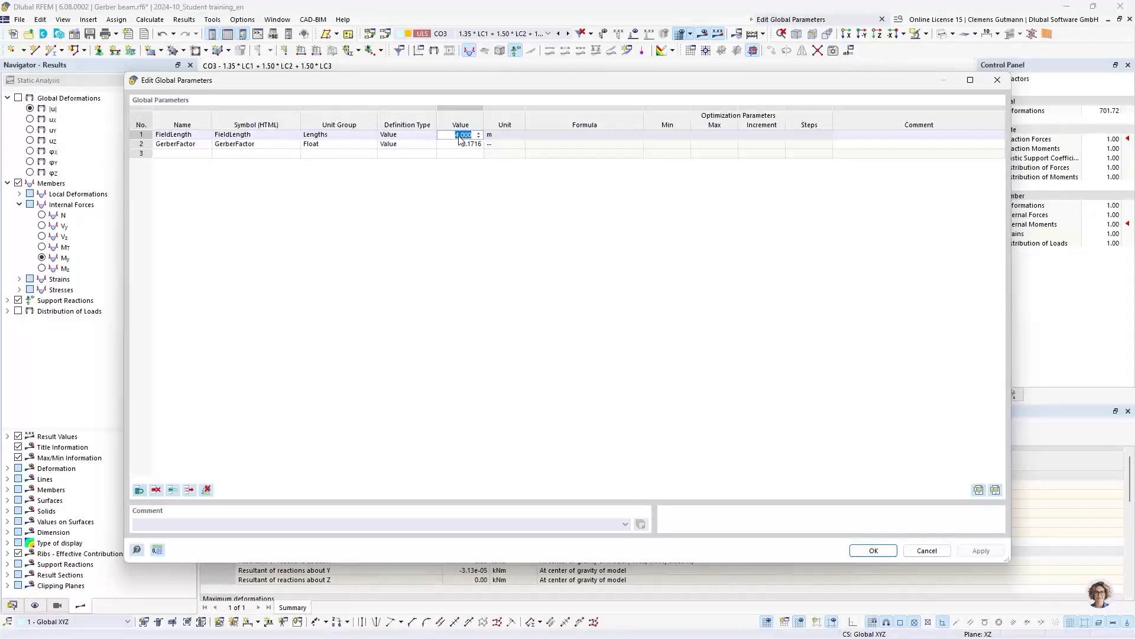
{"action": "type", "text": "6"}
{"action": "key", "text": "Tab"}
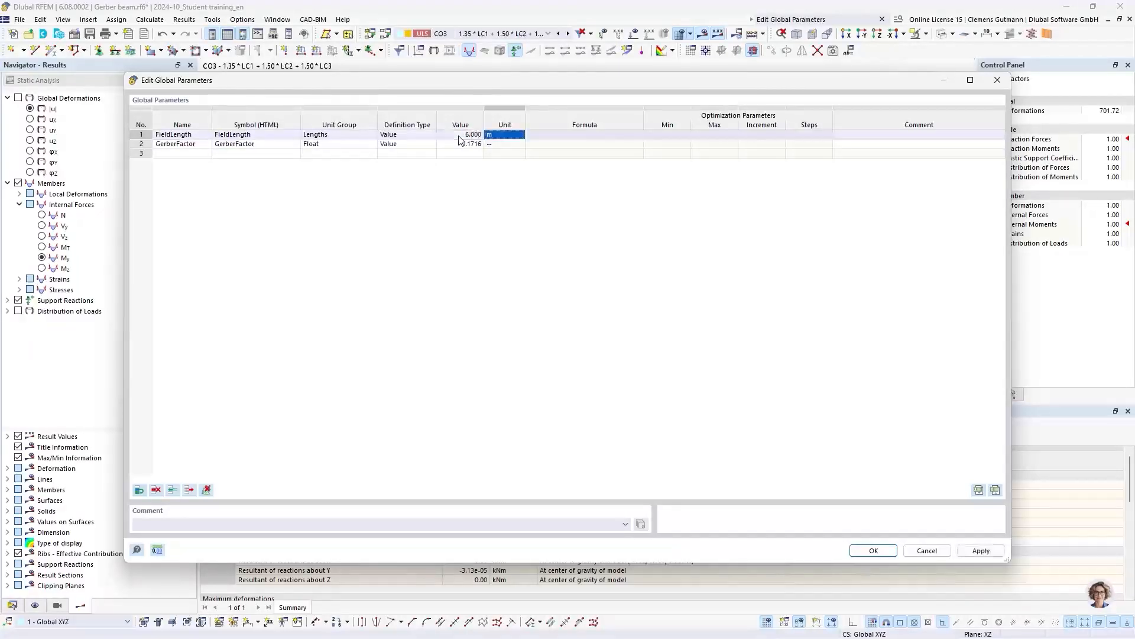
{"action": "left_click", "coordinate": [873, 551]}
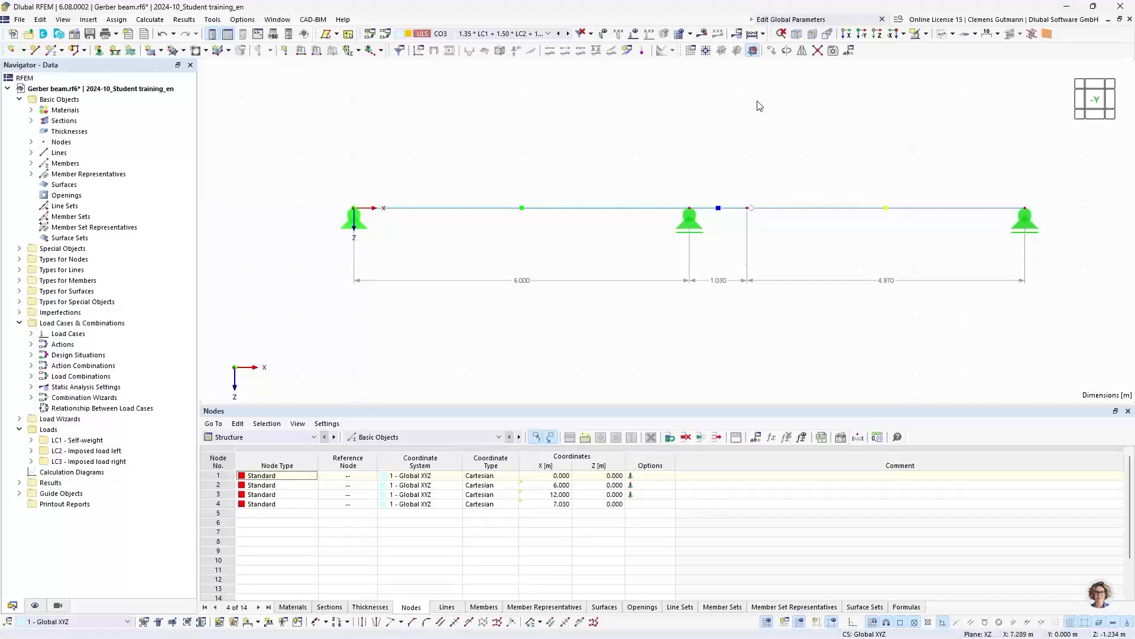
{"action": "left_click", "coordinate": [702, 33]}
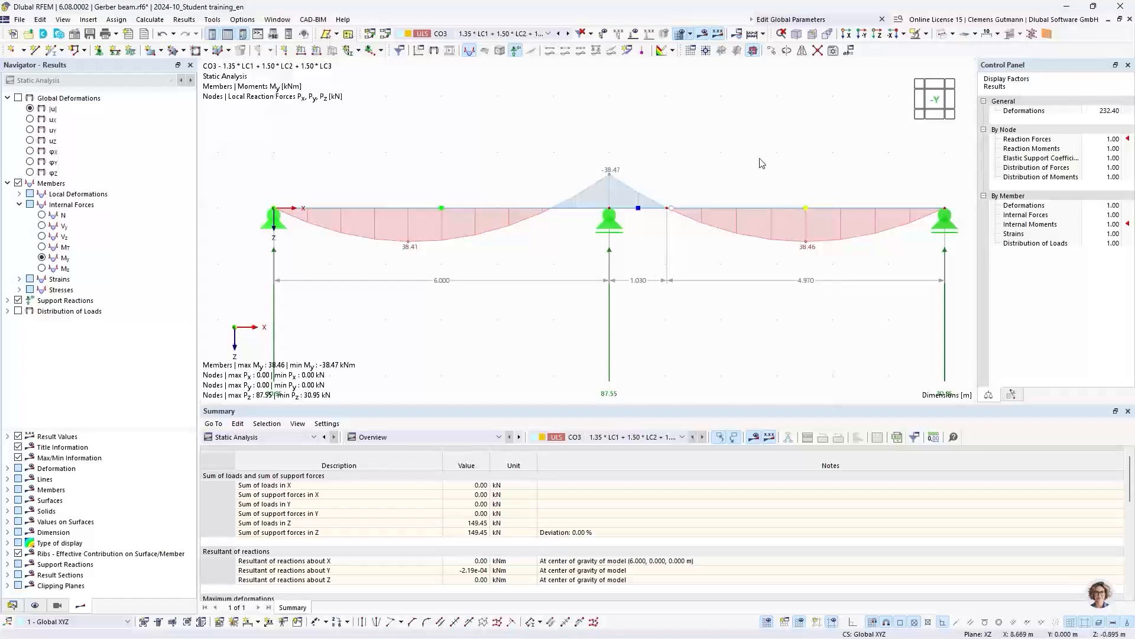
{"action": "middle_click_drag", "start_coordinate": [747, 153], "coordinate": [714, 172]}
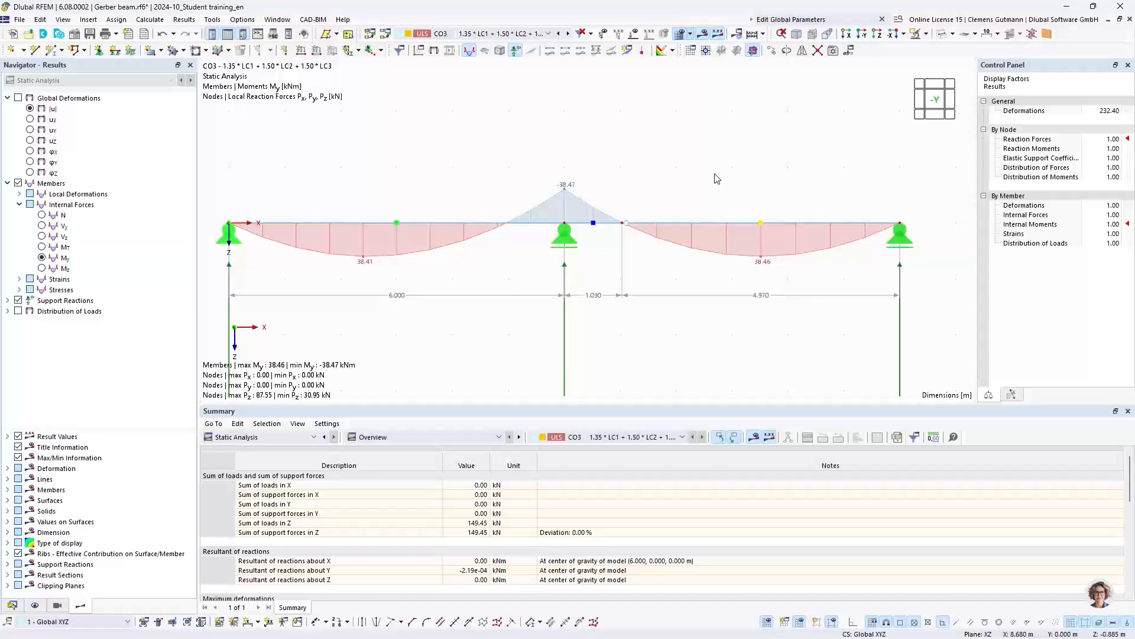
- Check the two-hinged frame task in PowerPoint, and create a blank 2D | XZ | Plane Stress model in RFEM named "Two-hinged frame"
{"action": "key", "text": "alt+Tab"}
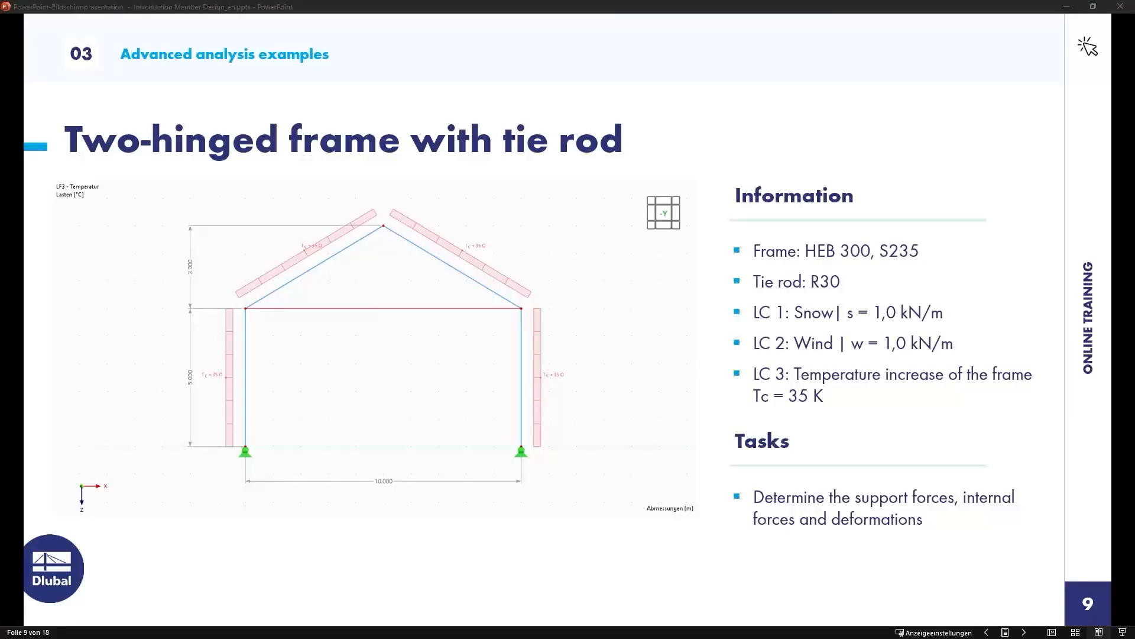
{"action": "key", "text": "alt+Tab"}
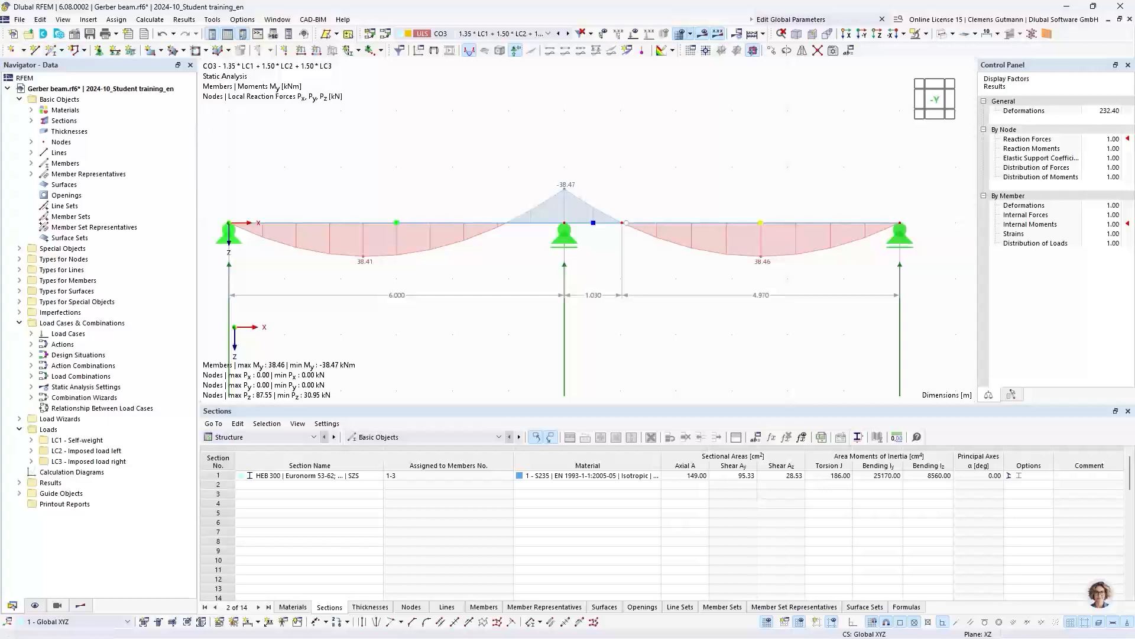
{"action": "left_click", "coordinate": [14, 35]}
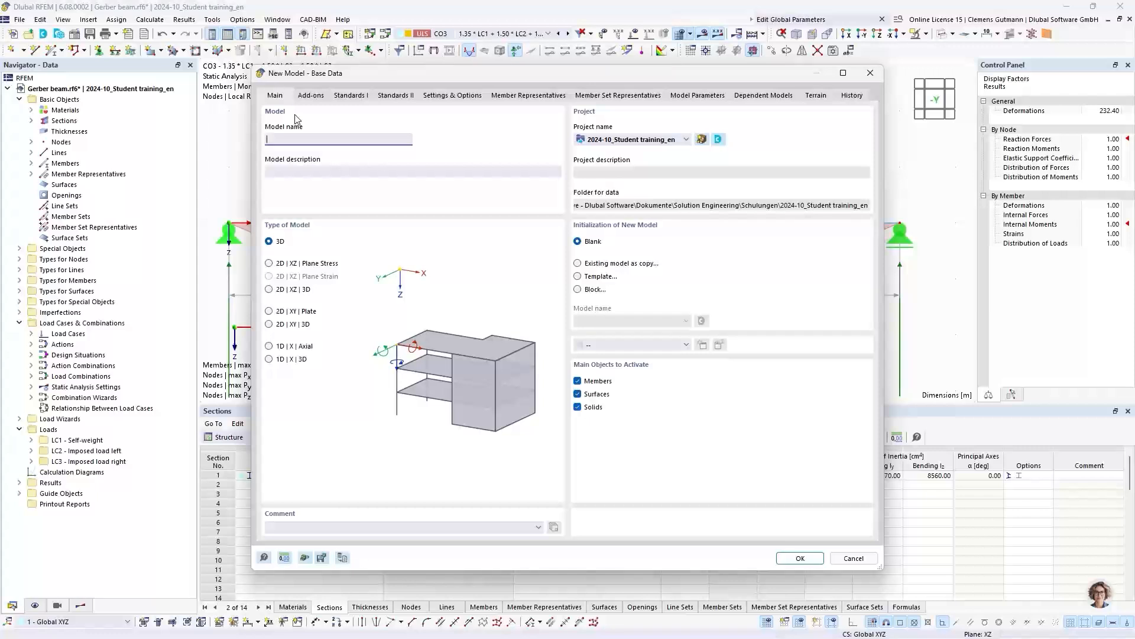
{"action": "type", "text": "Two-hinged f"}
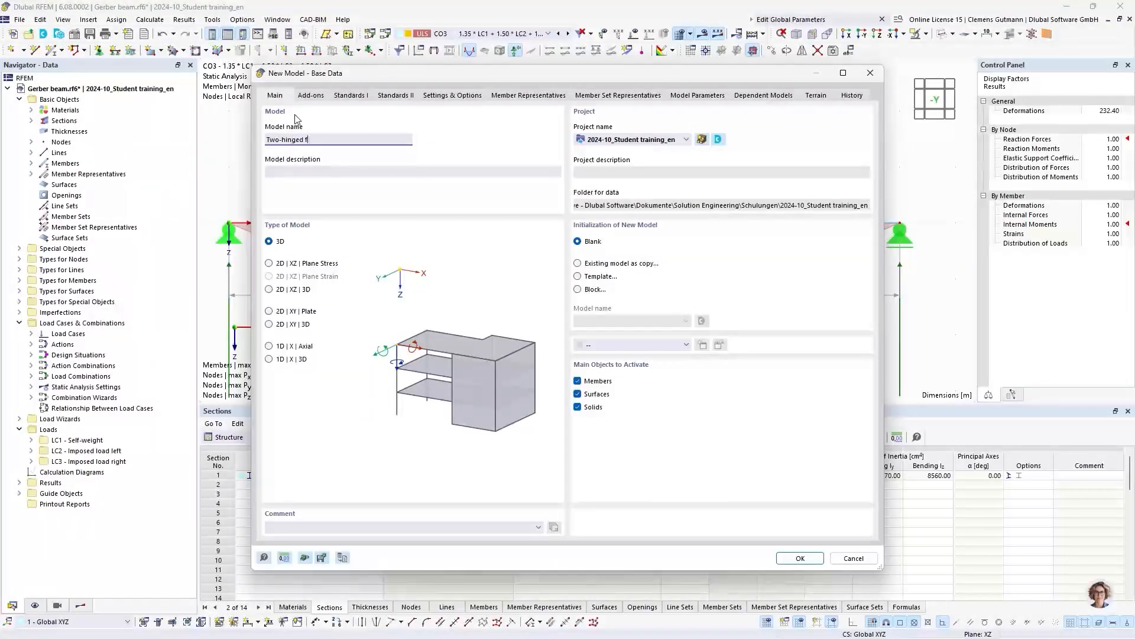
{"action": "type", "text": "rame"}
{"action": "key", "text": "Tab"}
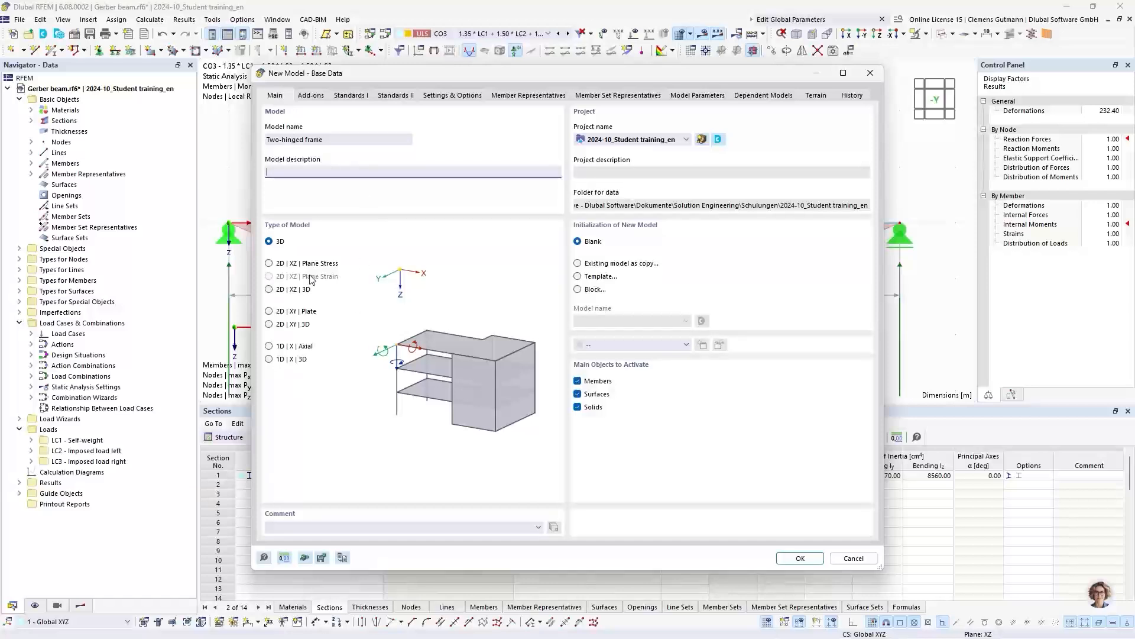
{"action": "left_click", "coordinate": [269, 263]}
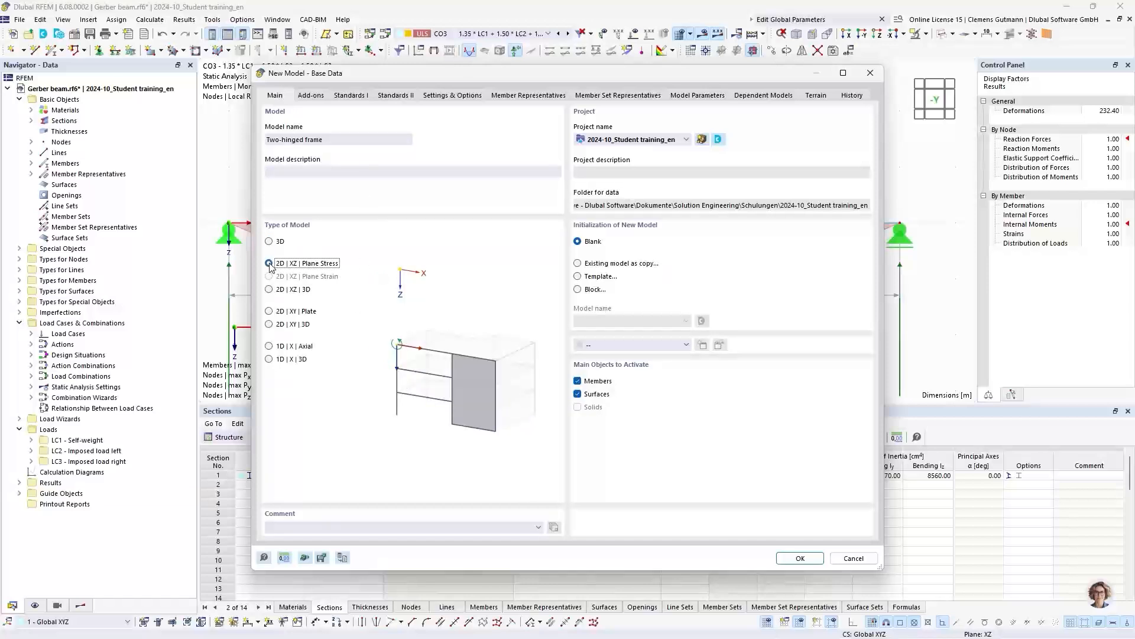
{"action": "left_click", "coordinate": [789, 557]}
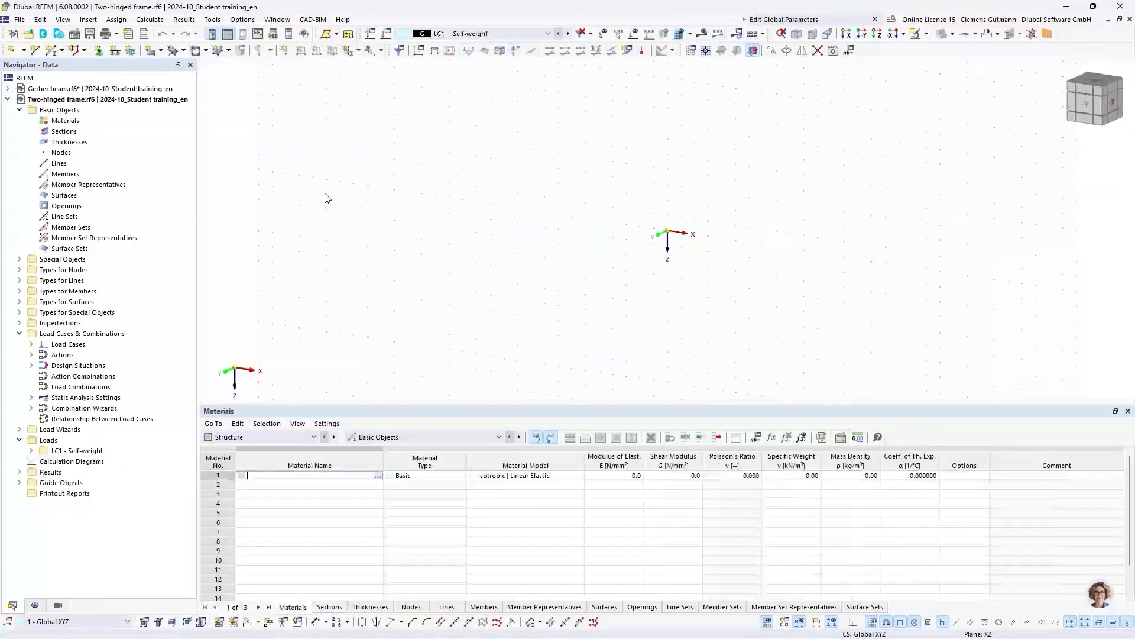
- Define material No. 1 as S235 | EN 1993-1-1:2005-05
{"action": "left_click", "coordinate": [1090, 106]}
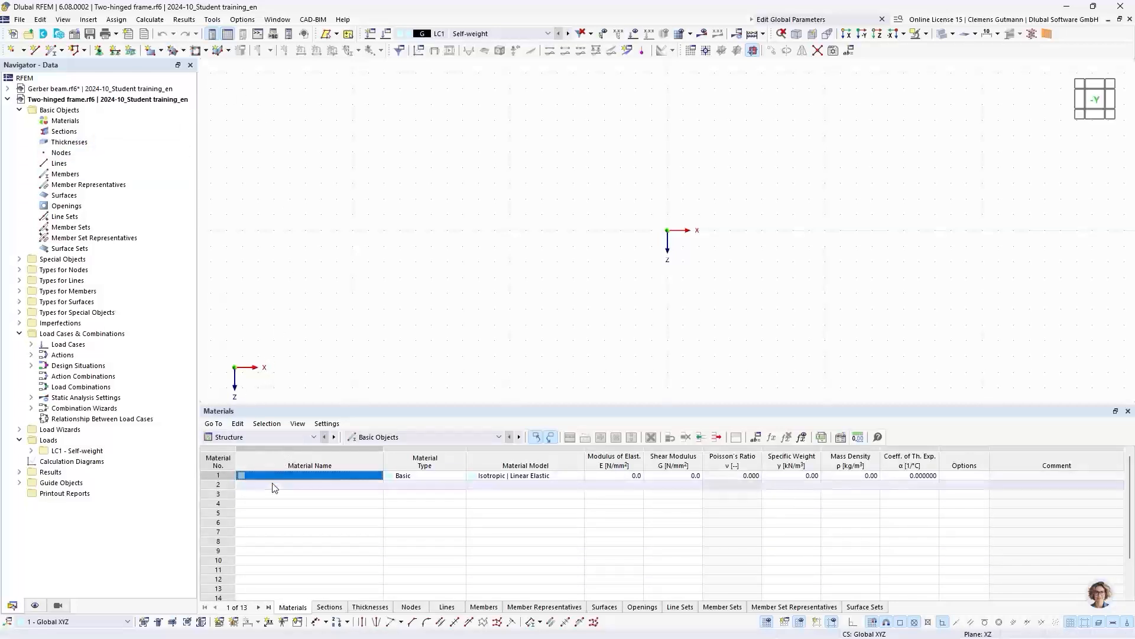
{"action": "left_click", "coordinate": [312, 481]}
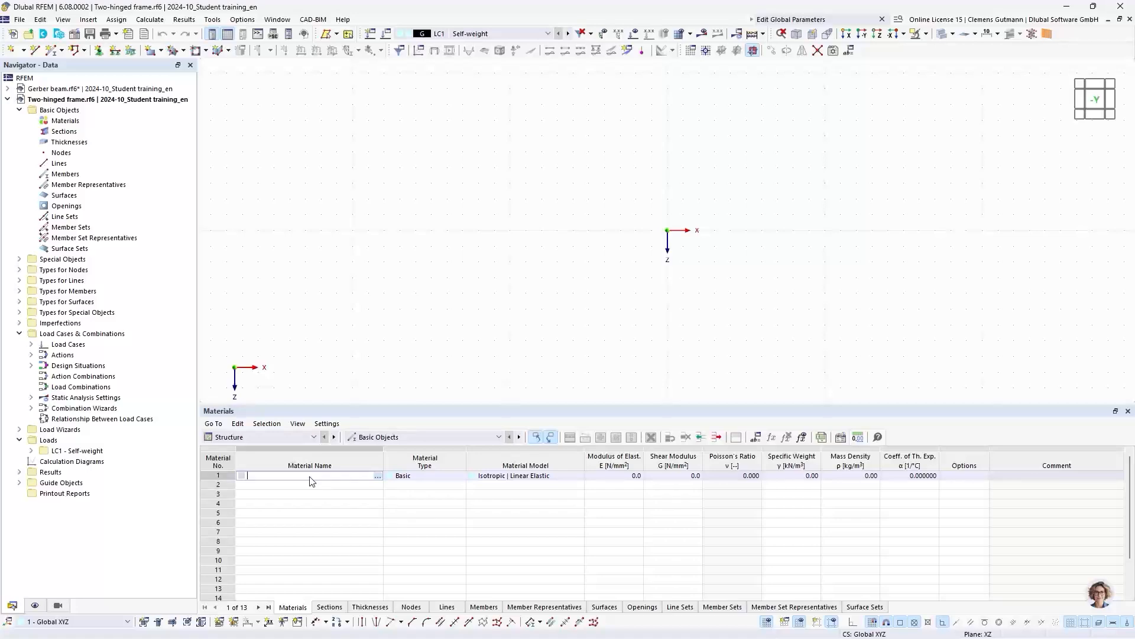
{"action": "type", "text": "S235"}
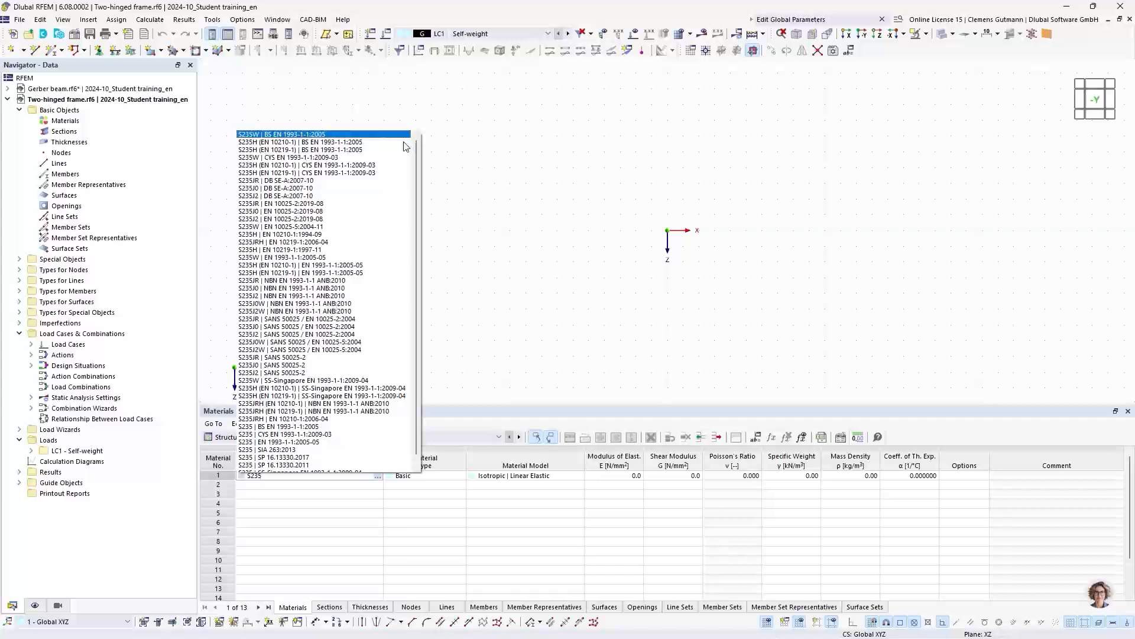
{"action": "scroll", "coordinate": [315, 327], "scroll_direction": "down", "scroll_amount": 1}
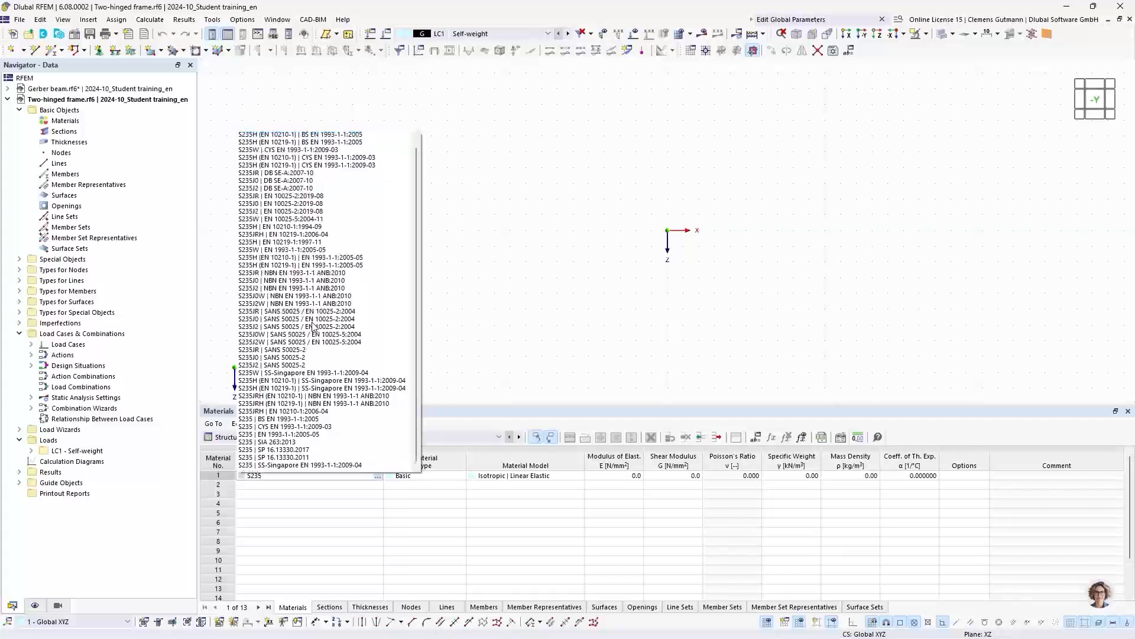
{"action": "left_click", "coordinate": [268, 435]}
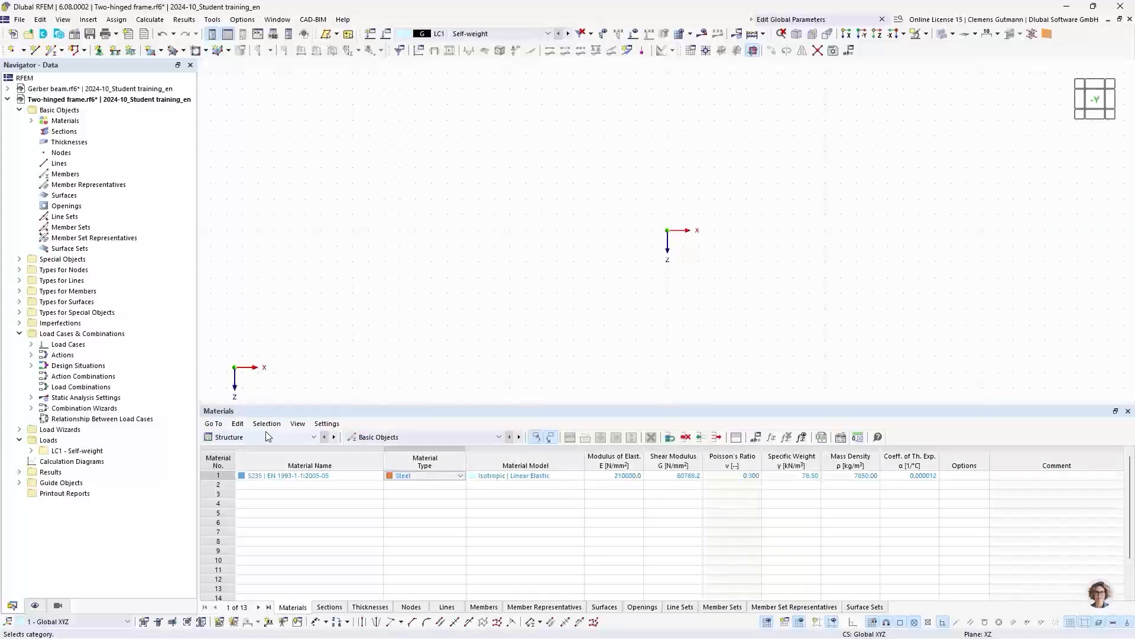
- Define section No. 1 as HEB 300 | Euronorm 53-62; DIN 1025-2 | SZS in the Sections table
{"action": "left_click", "coordinate": [332, 607]}
{"action": "left_click", "coordinate": [251, 476]}
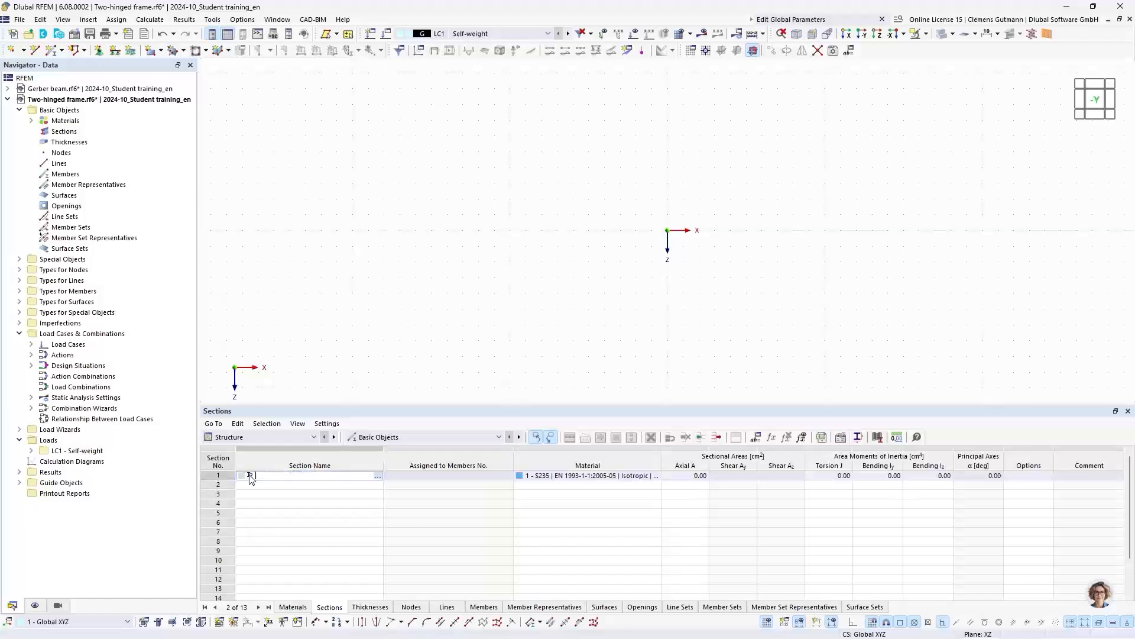
{"action": "type", "text": "H"}
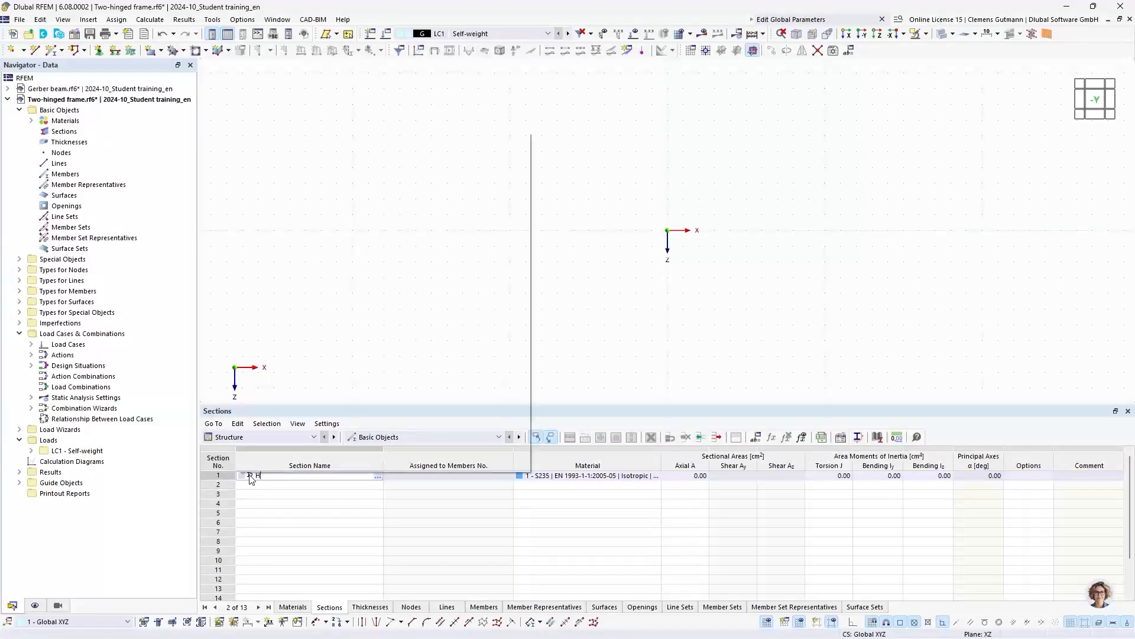
{"action": "type", "text": "EB 300"}
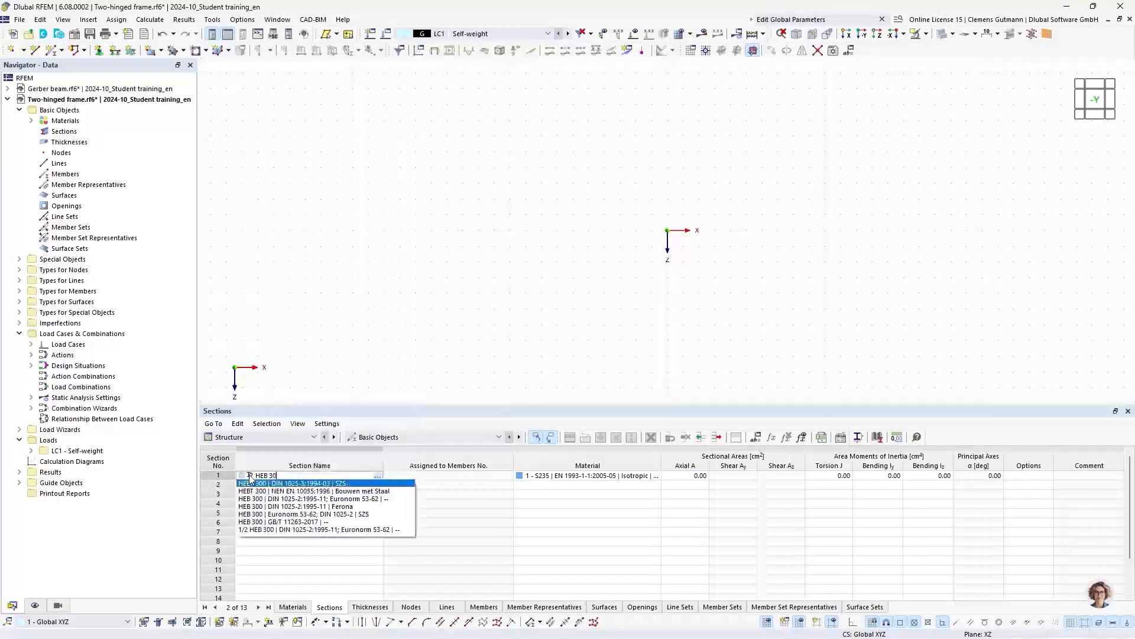
{"action": "left_click", "coordinate": [282, 514]}
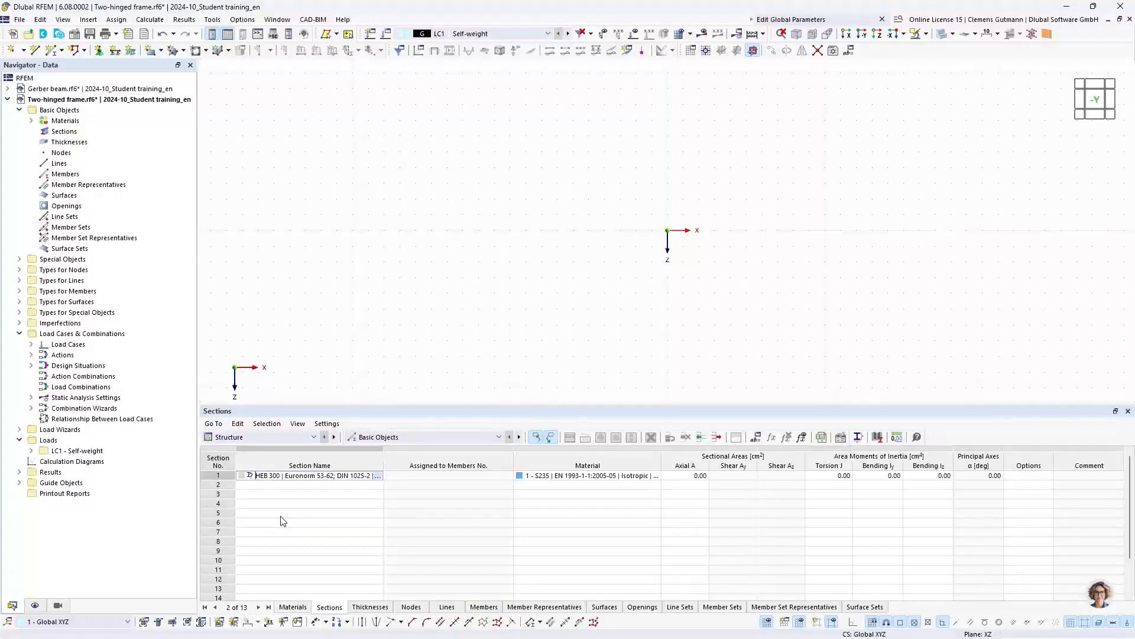
{"action": "key", "text": "Return"}
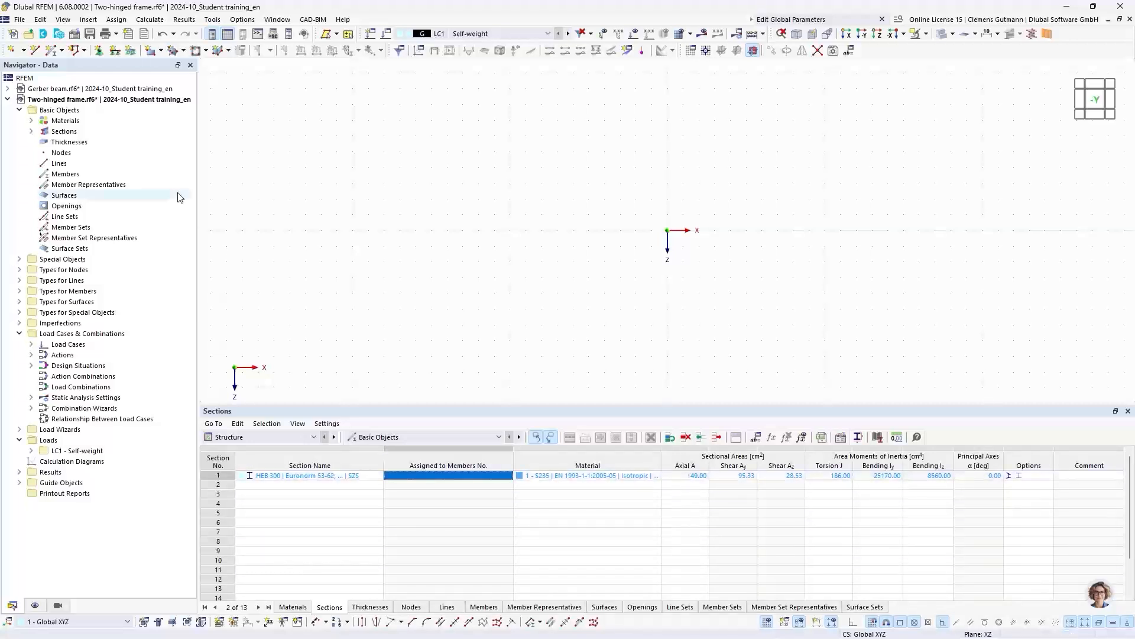
- Create section No. 2 as a solid round bar from the section library with diameter d = 30 mm
{"action": "right_click", "coordinate": [66, 133]}
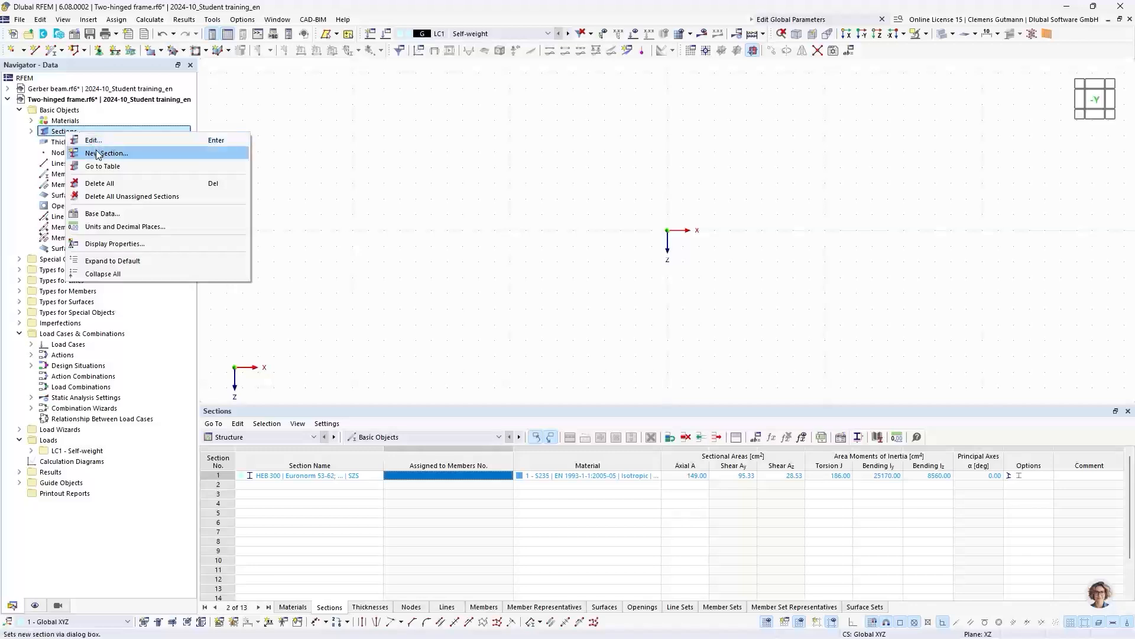
{"action": "left_click", "coordinate": [99, 154]}
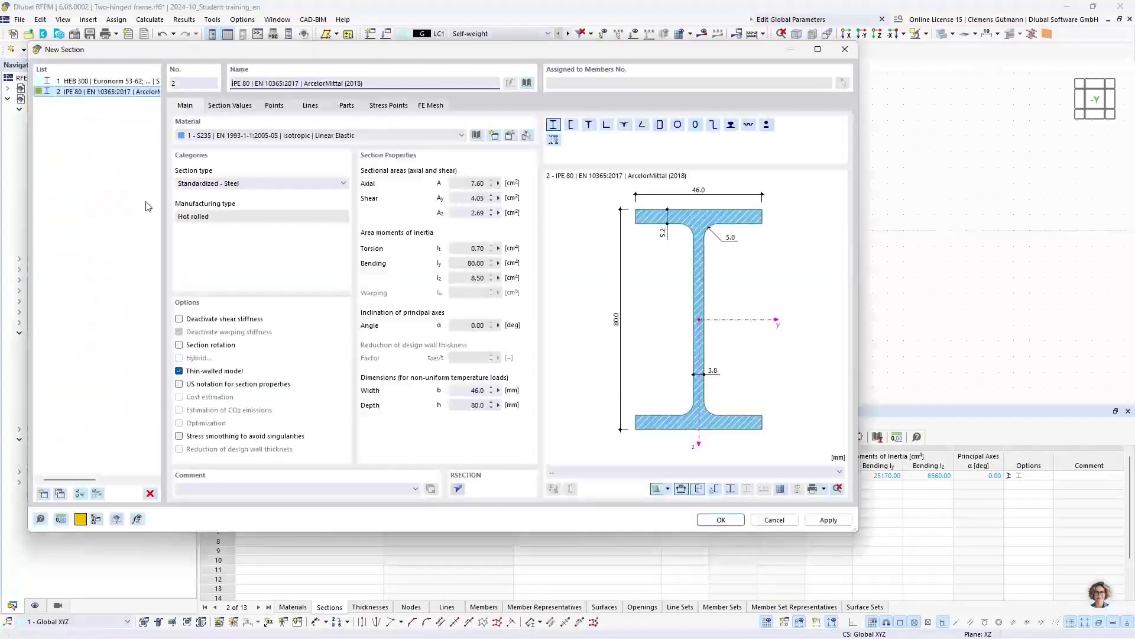
{"action": "left_click", "coordinate": [526, 84]}
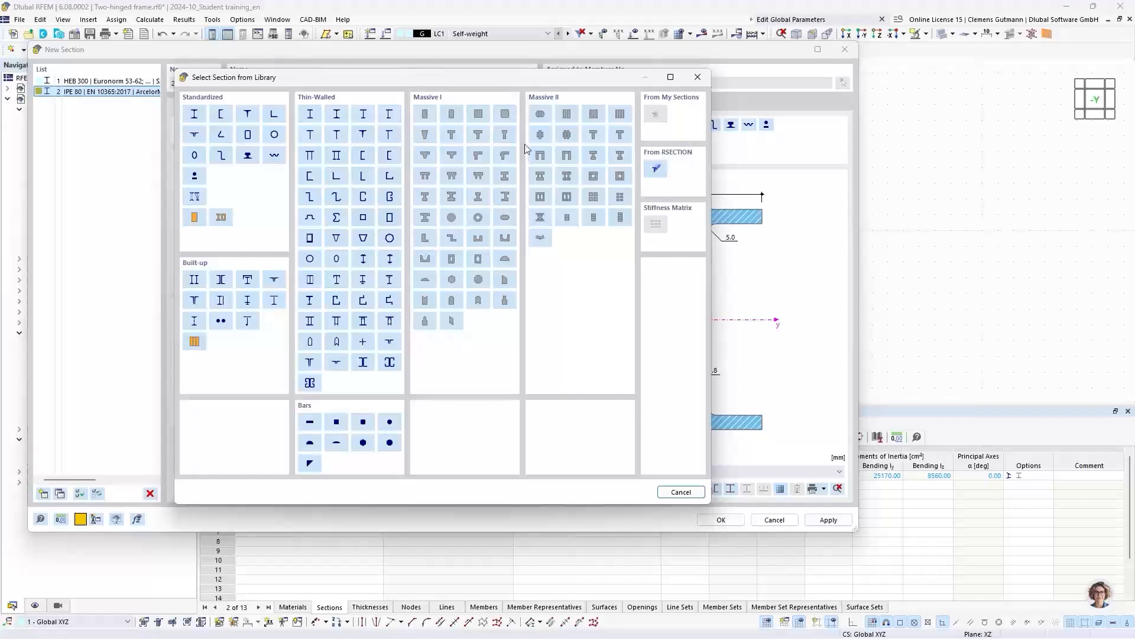
{"action": "left_click", "coordinate": [390, 422]}
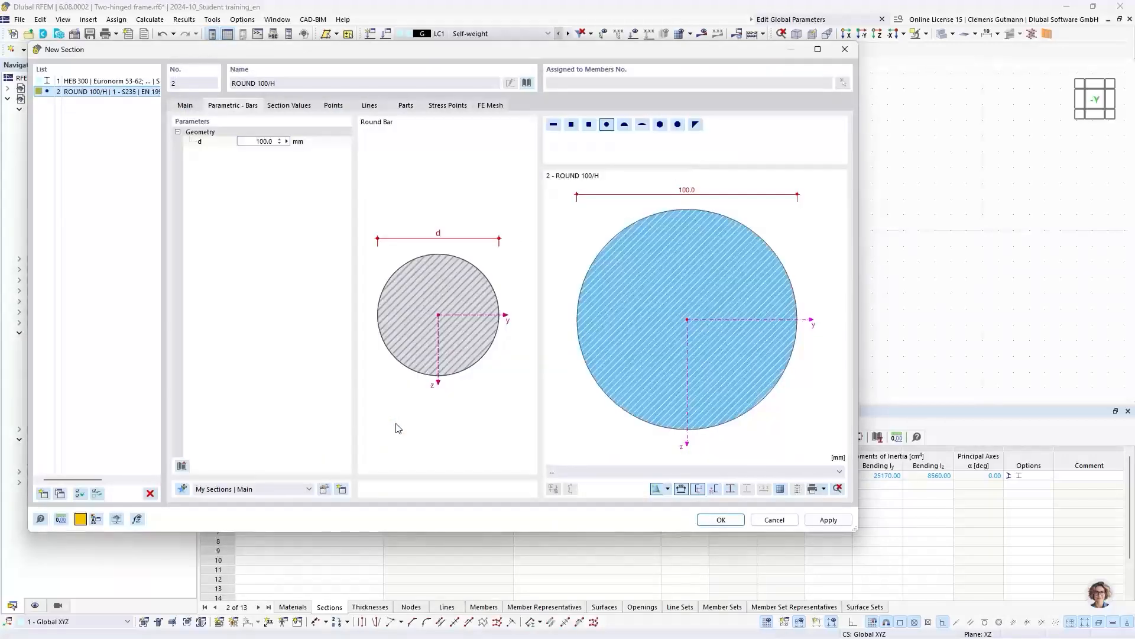
{"action": "key", "text": "ctrl+a"}
{"action": "type", "text": "30"}
{"action": "key", "text": "Return"}
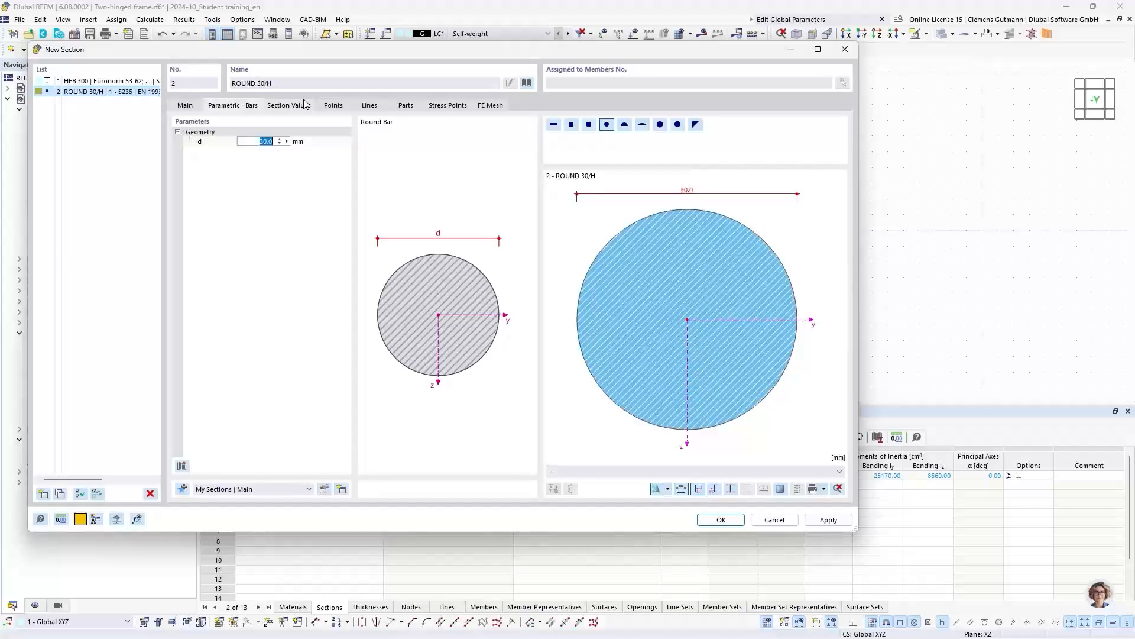
{"action": "left_click", "coordinate": [710, 520]}
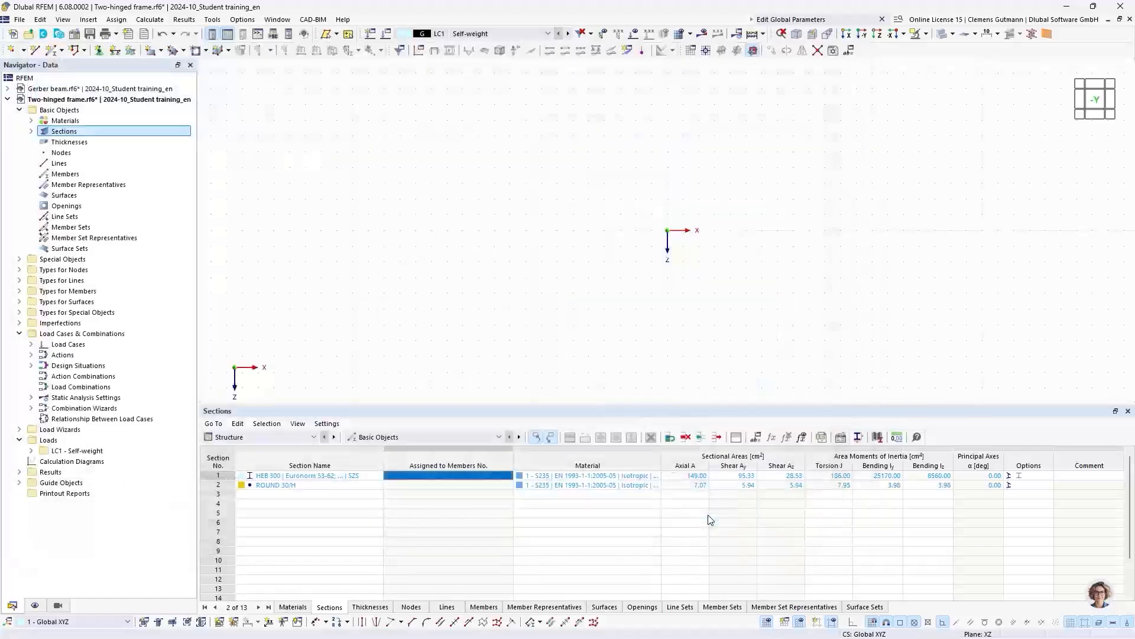
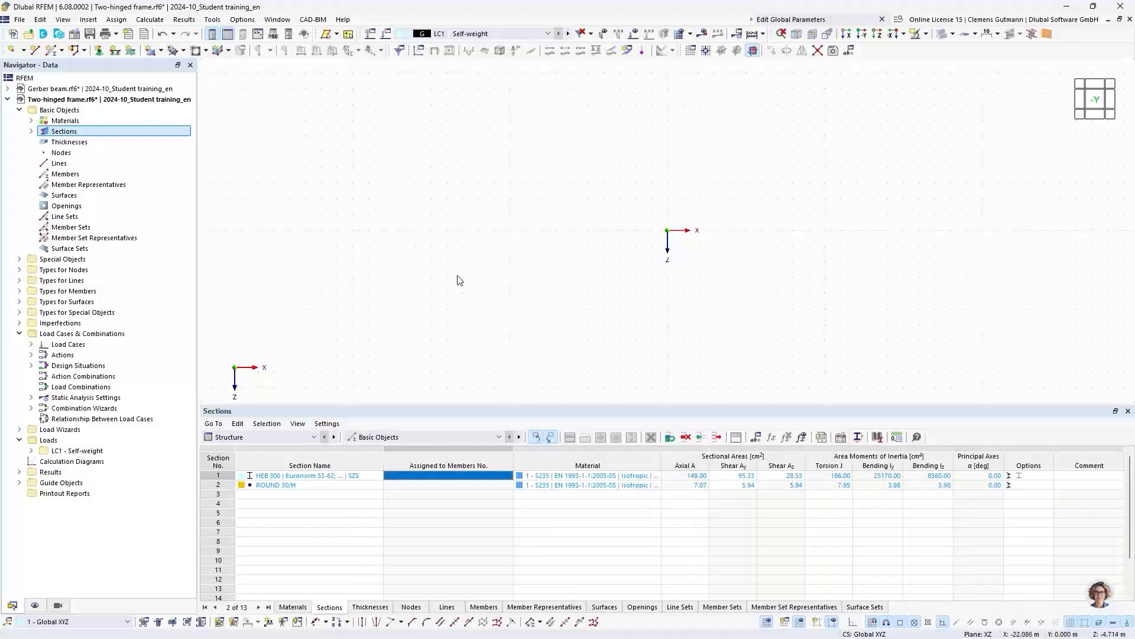
- Draw continuous HEB 300 beam members from the origin to X 0, Z -5 m and on to X 5, Z -8 m
{"action": "middle_click_drag", "start_coordinate": [751, 233], "coordinate": [460, 290]}
{"action": "left_click", "coordinate": [64, 51]}
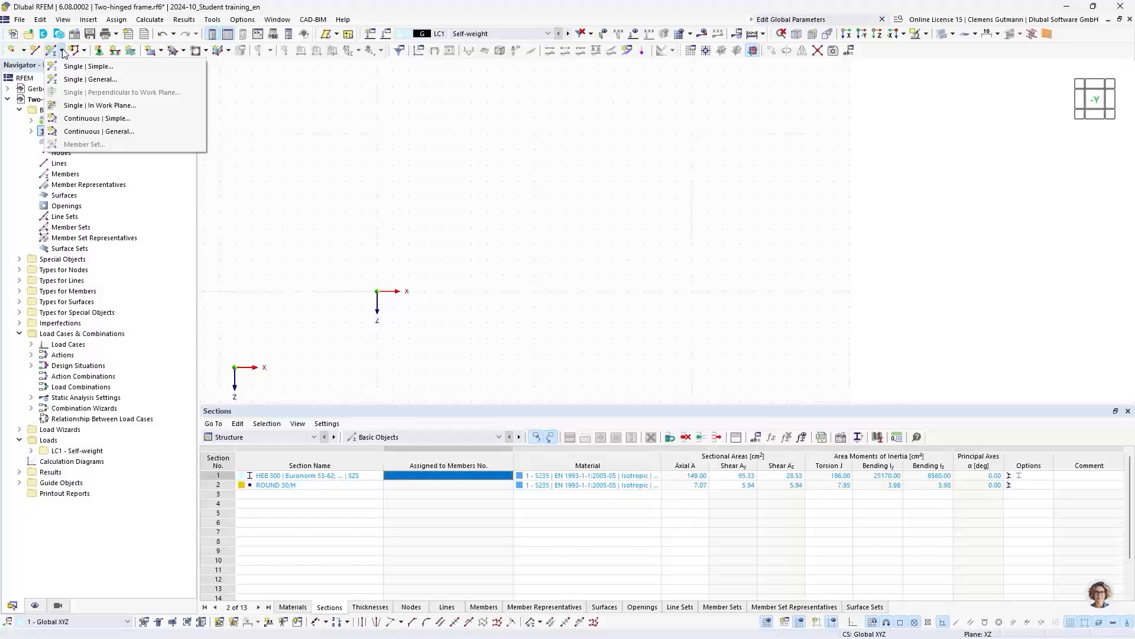
{"action": "left_click", "coordinate": [109, 119]}
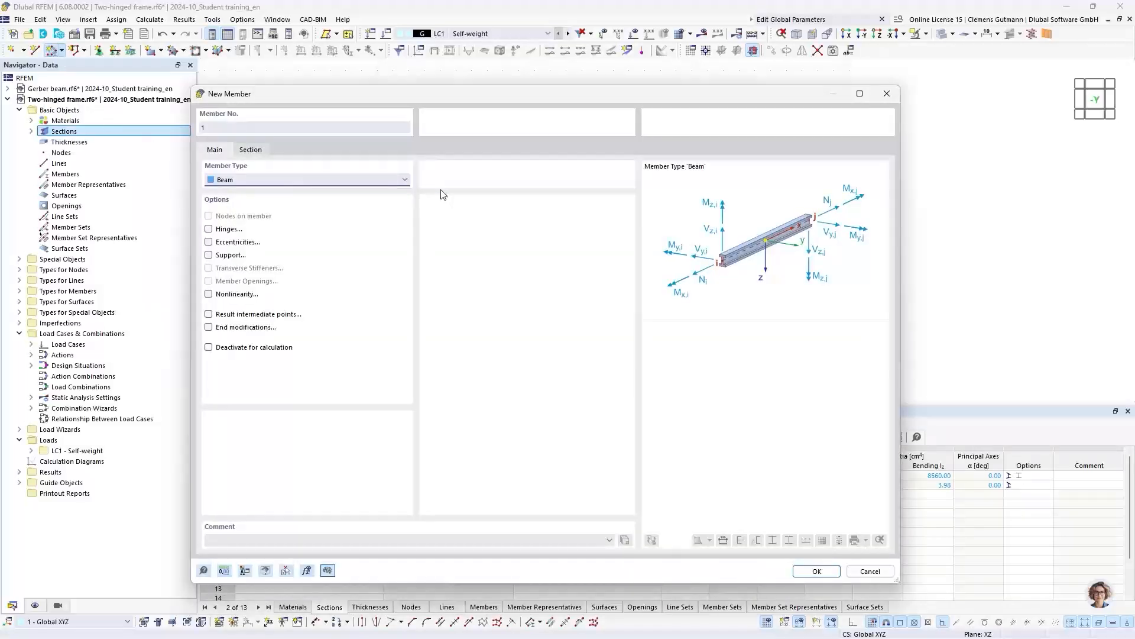
{"action": "left_click", "coordinate": [817, 571]}
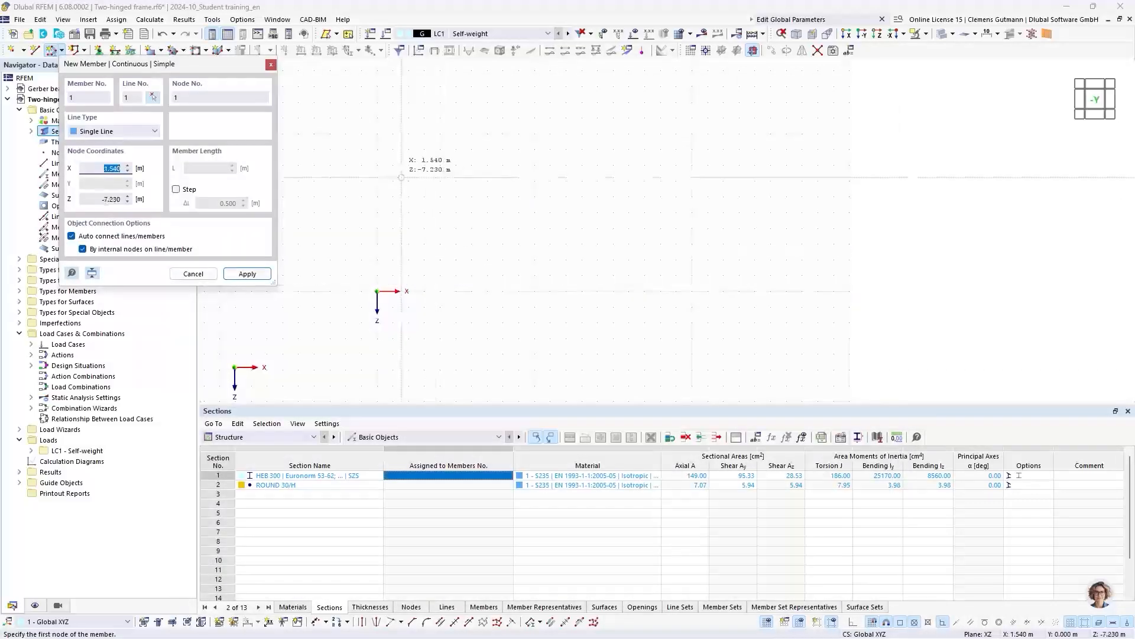
{"action": "middle_click_drag", "start_coordinate": [401, 177], "coordinate": [483, 224]}
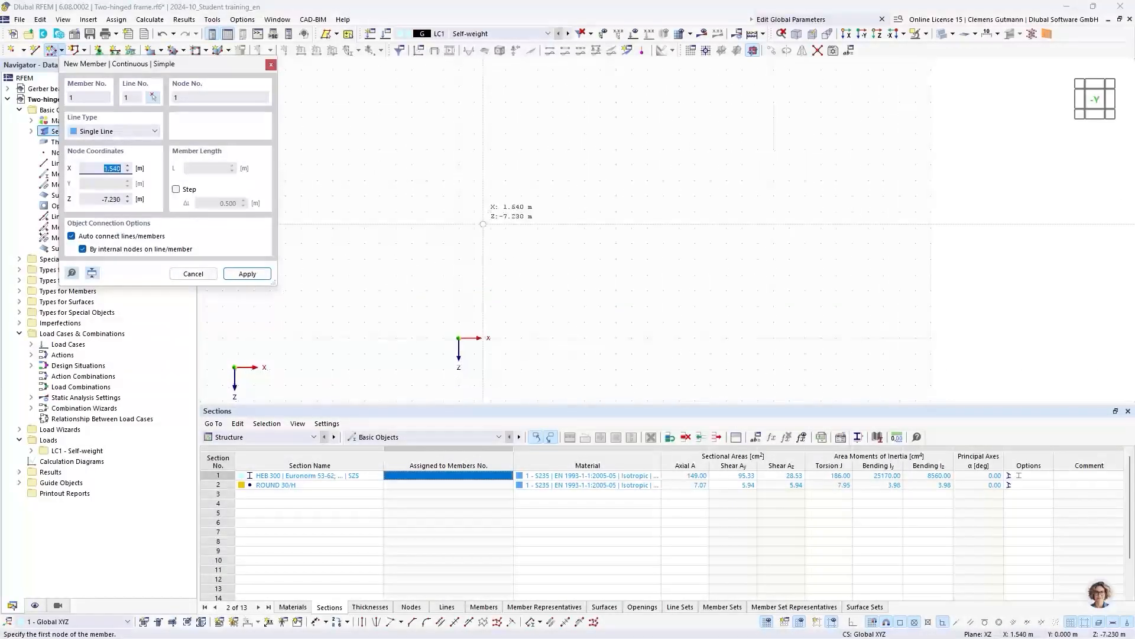
{"action": "left_click", "coordinate": [459, 338]}
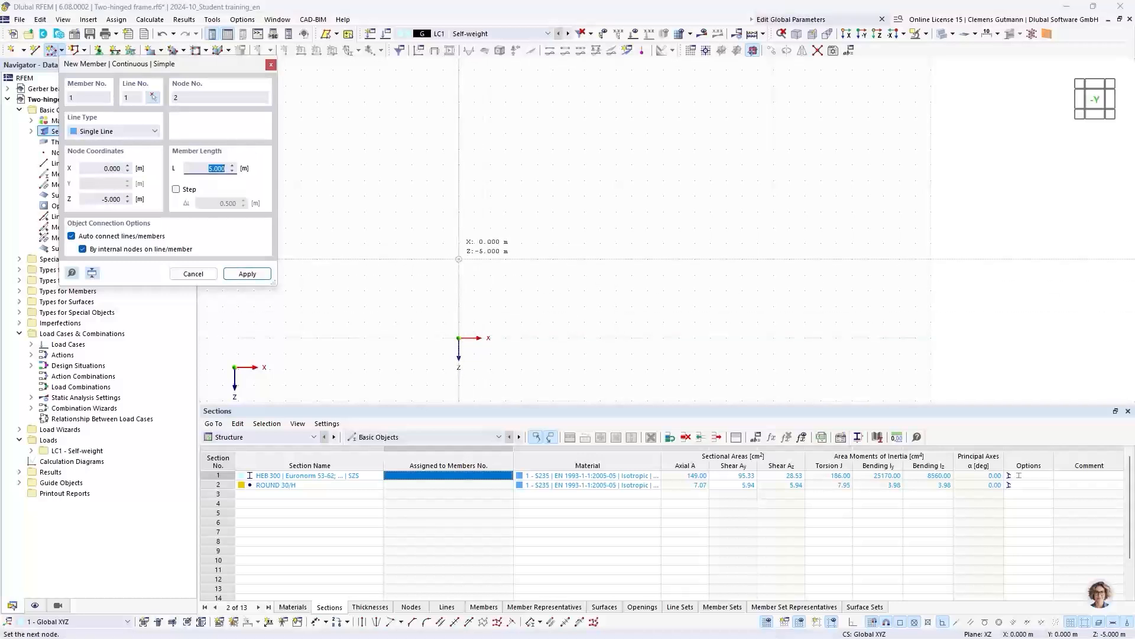
{"action": "left_click", "coordinate": [459, 260]}
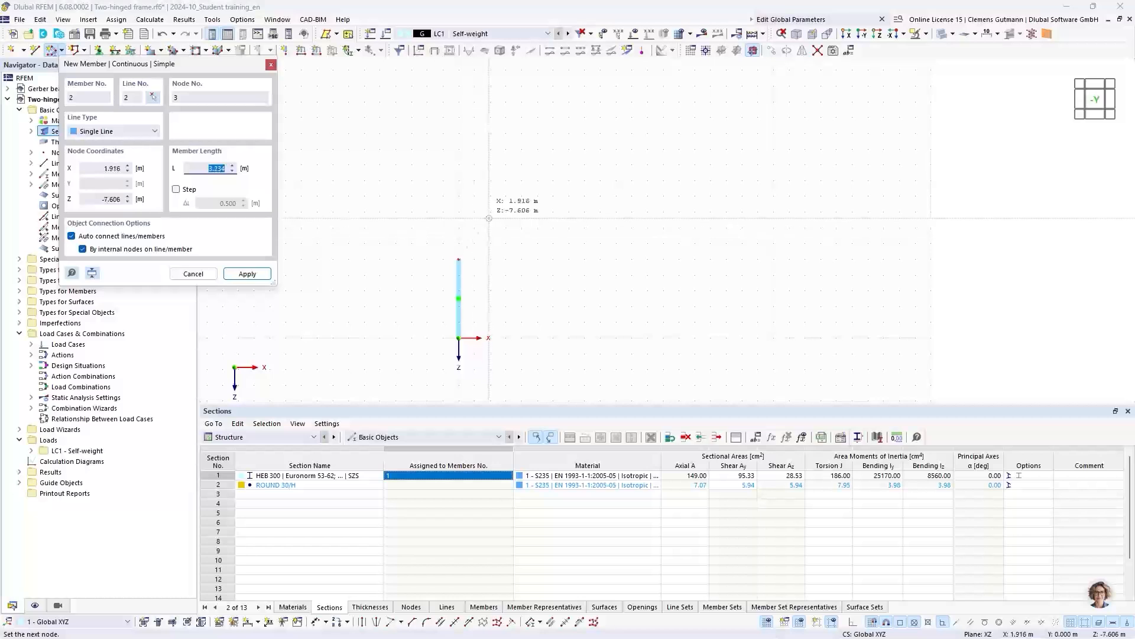
{"action": "left_click", "coordinate": [537, 212]}
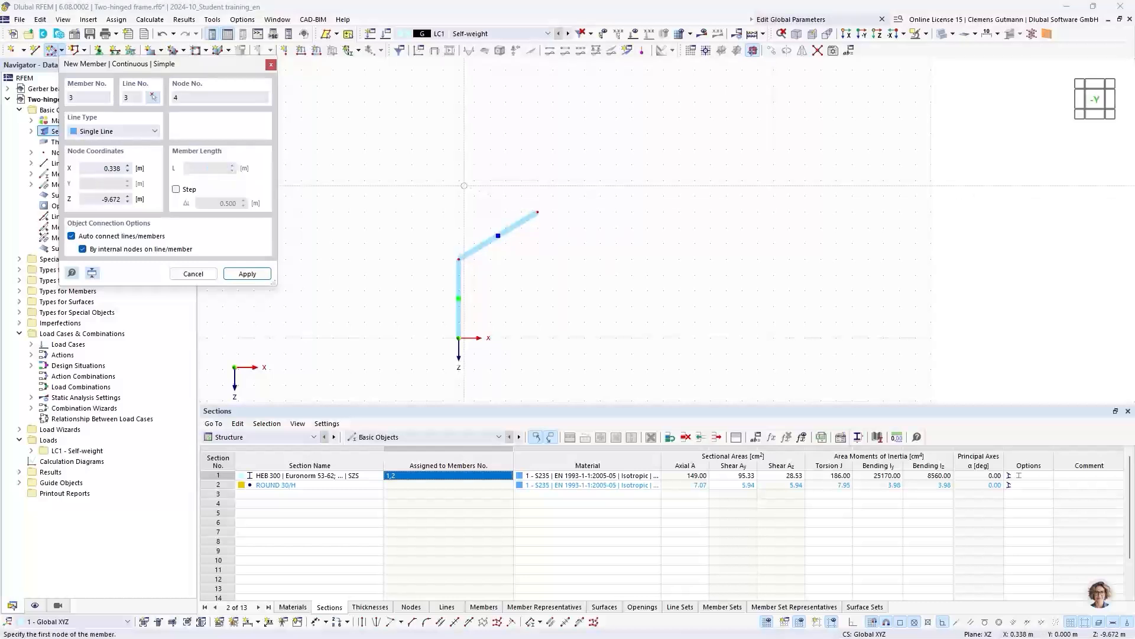
{"action": "key", "text": "Escape"}
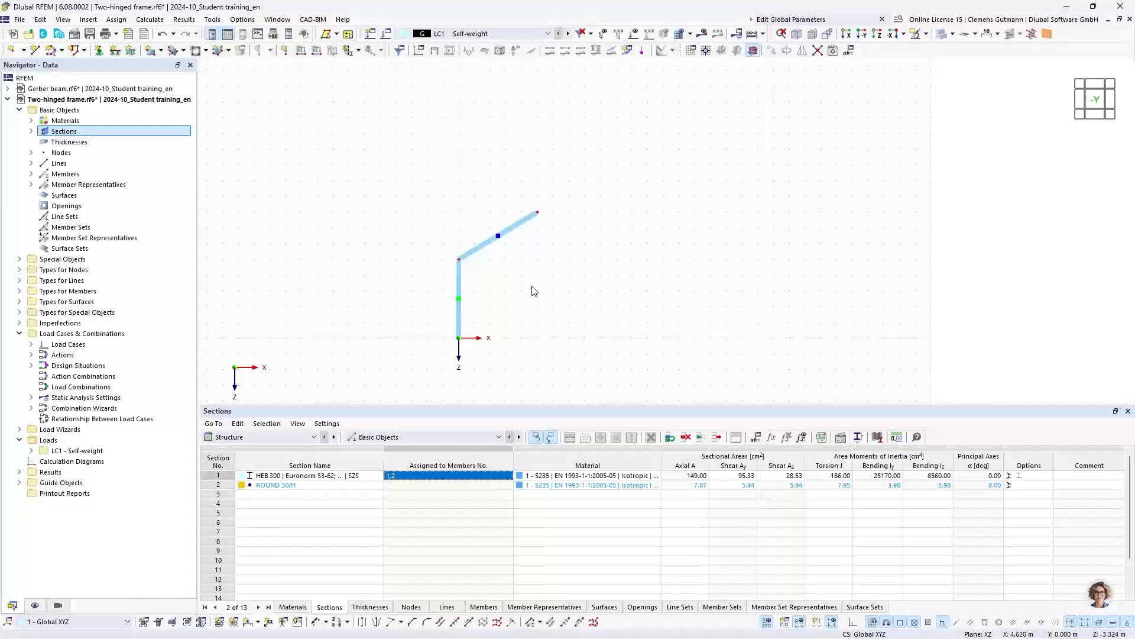
- Mirror a copy of the column and rafter about the YZ plane through the ridge node at X 5, Z -8 m
{"action": "middle_click_drag", "start_coordinate": [529, 285], "coordinate": [482, 259]}
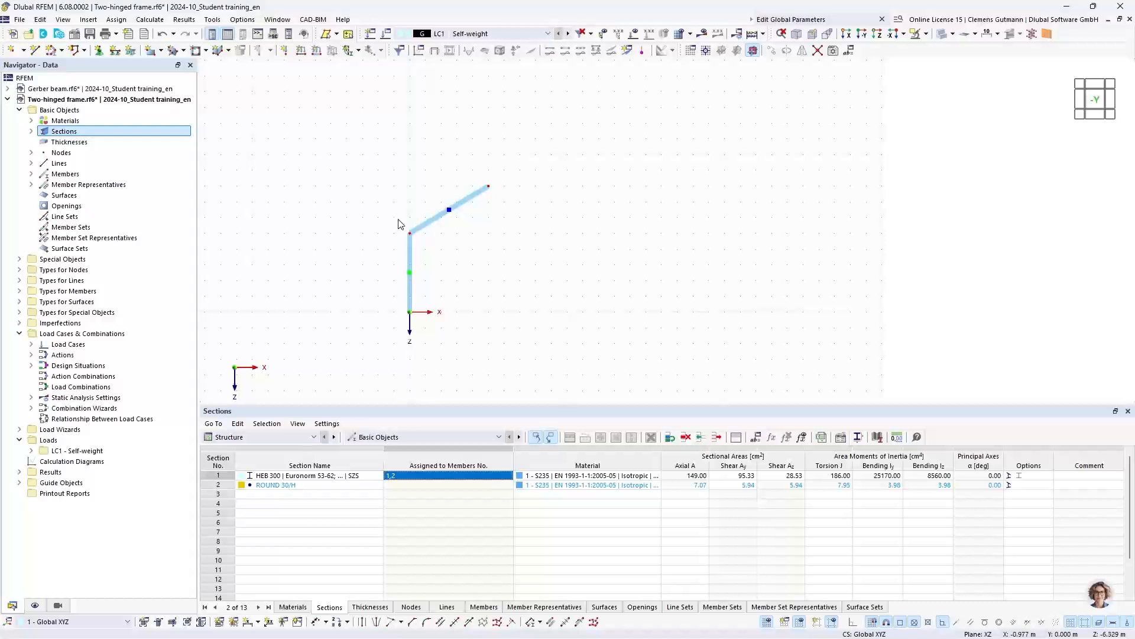
{"action": "left_click_drag", "start_coordinate": [363, 150], "coordinate": [528, 359]}
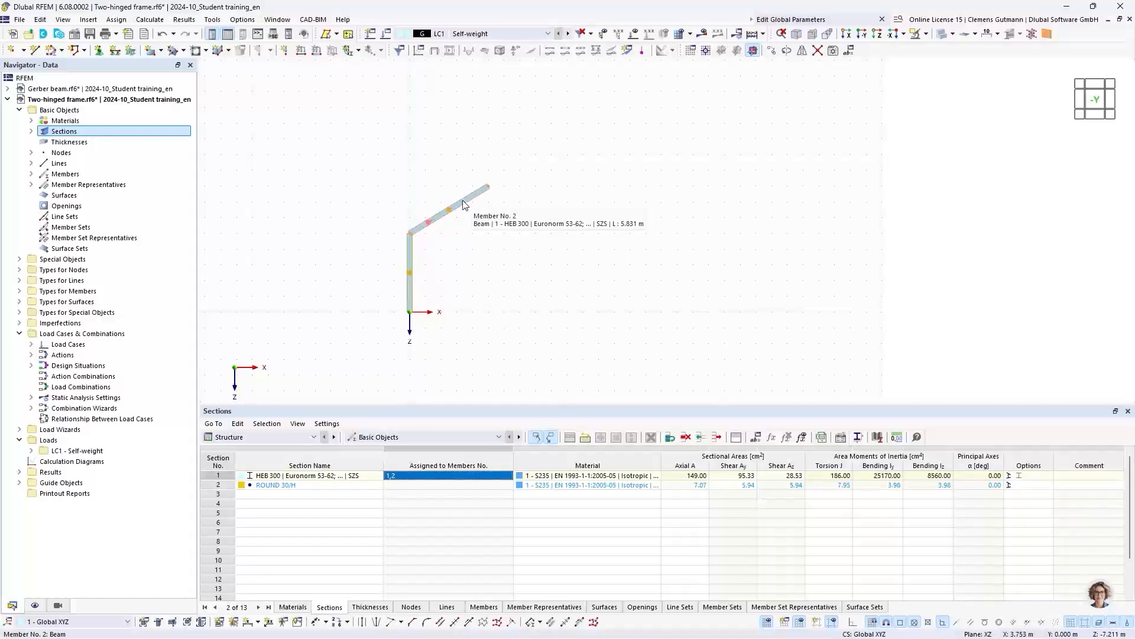
{"action": "left_click", "coordinate": [354, 150]}
{"action": "left_click_drag", "start_coordinate": [354, 155], "coordinate": [550, 362]}
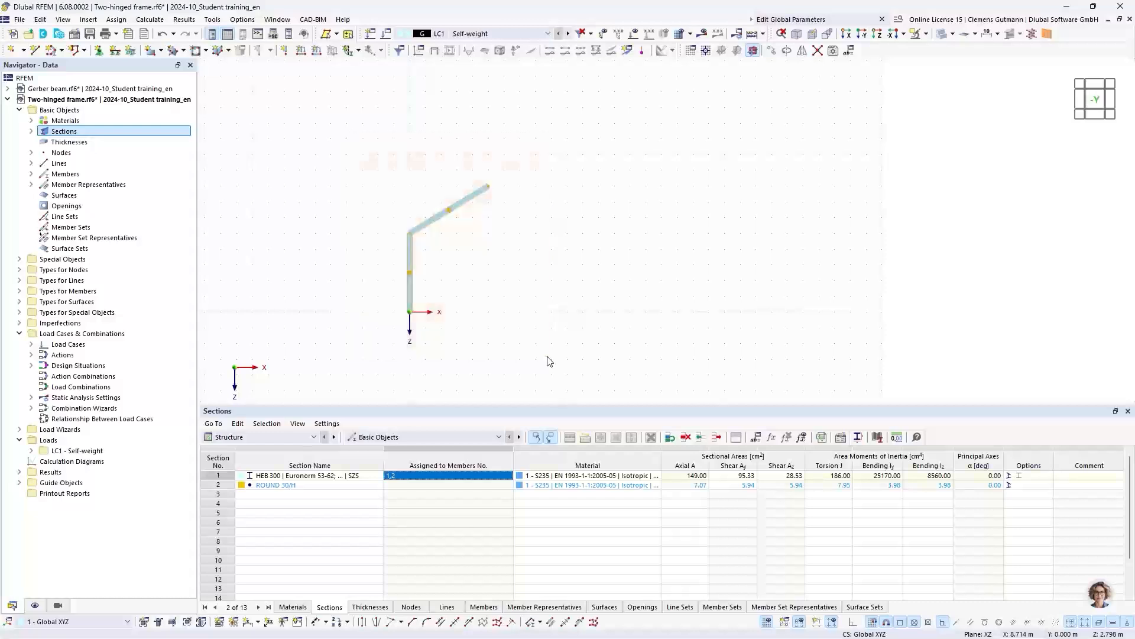
{"action": "right_click", "coordinate": [469, 205]}
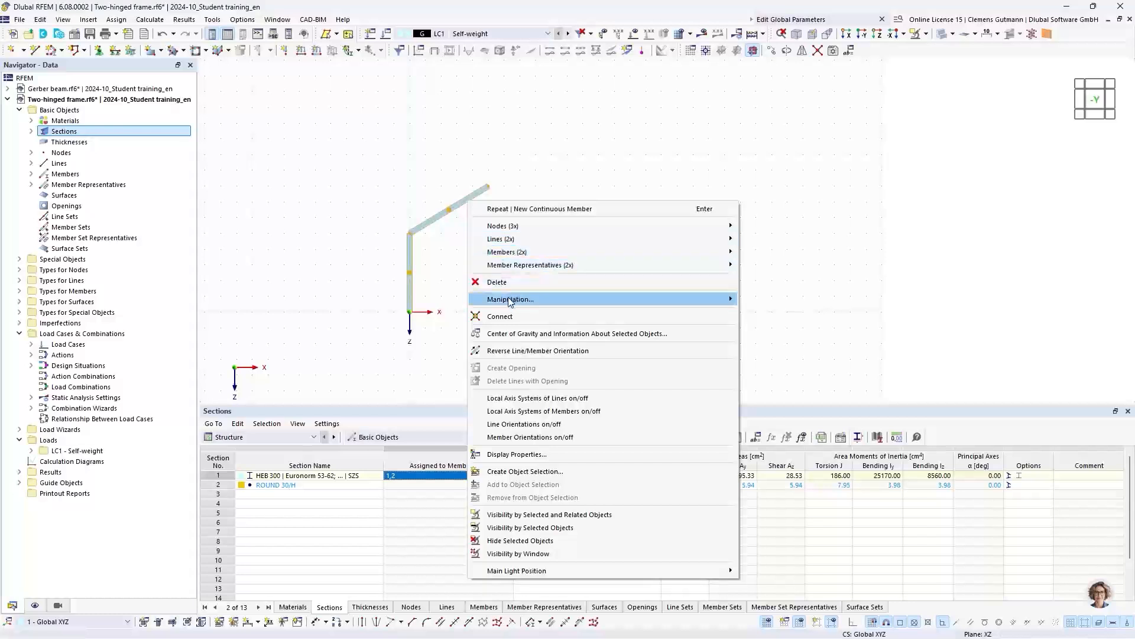
{"action": "mouse_move", "coordinate": [510, 301]}
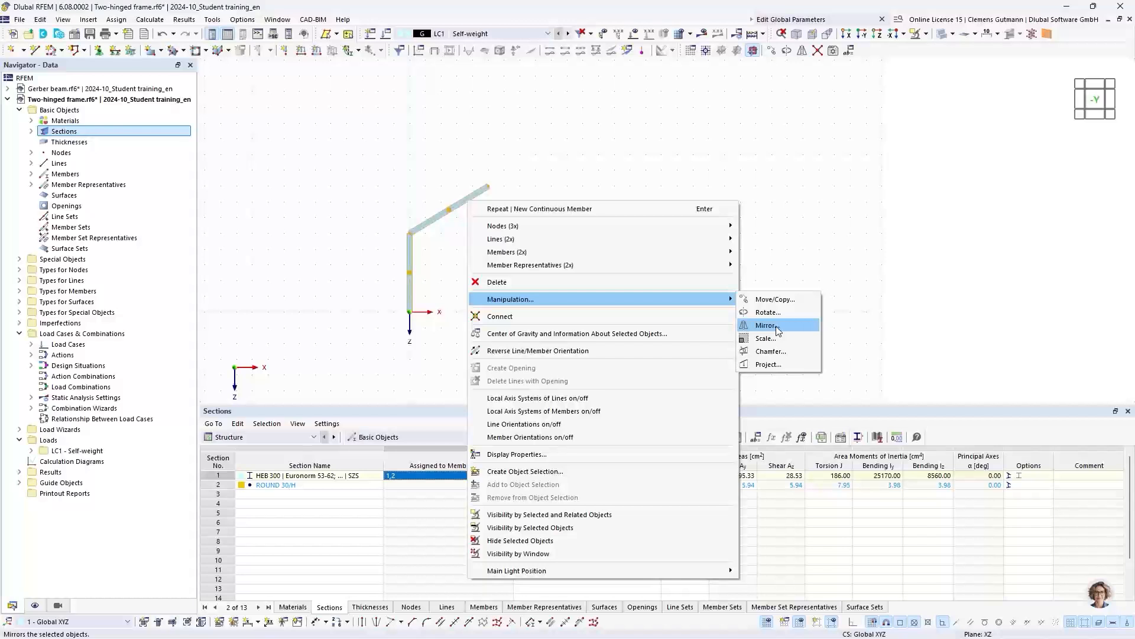
{"action": "left_click", "coordinate": [766, 325]}
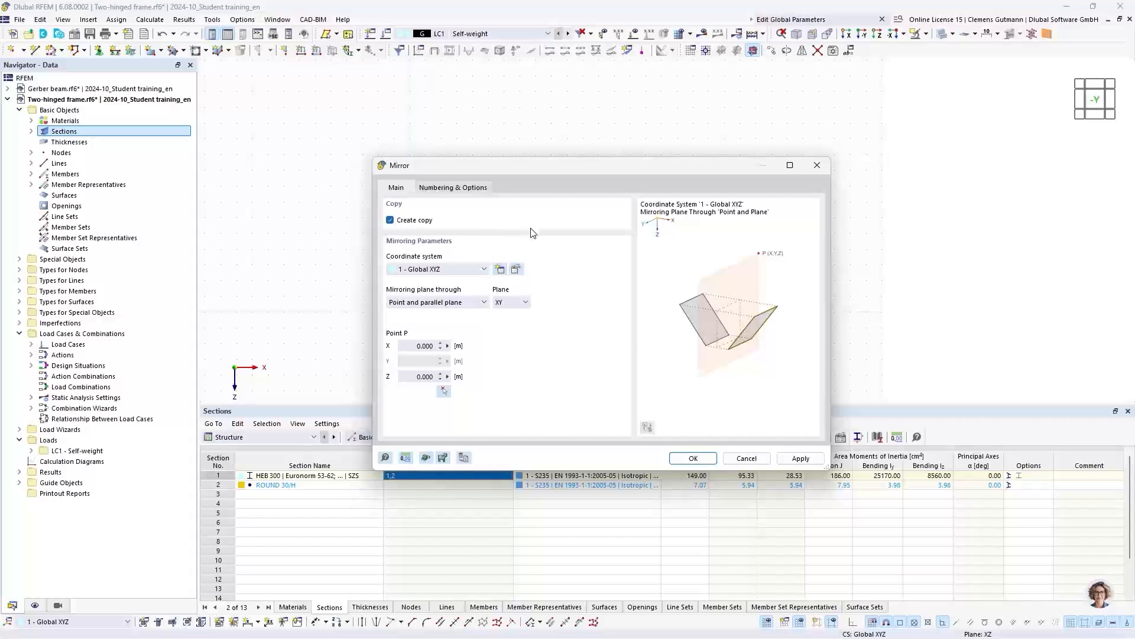
{"action": "left_click", "coordinate": [515, 307]}
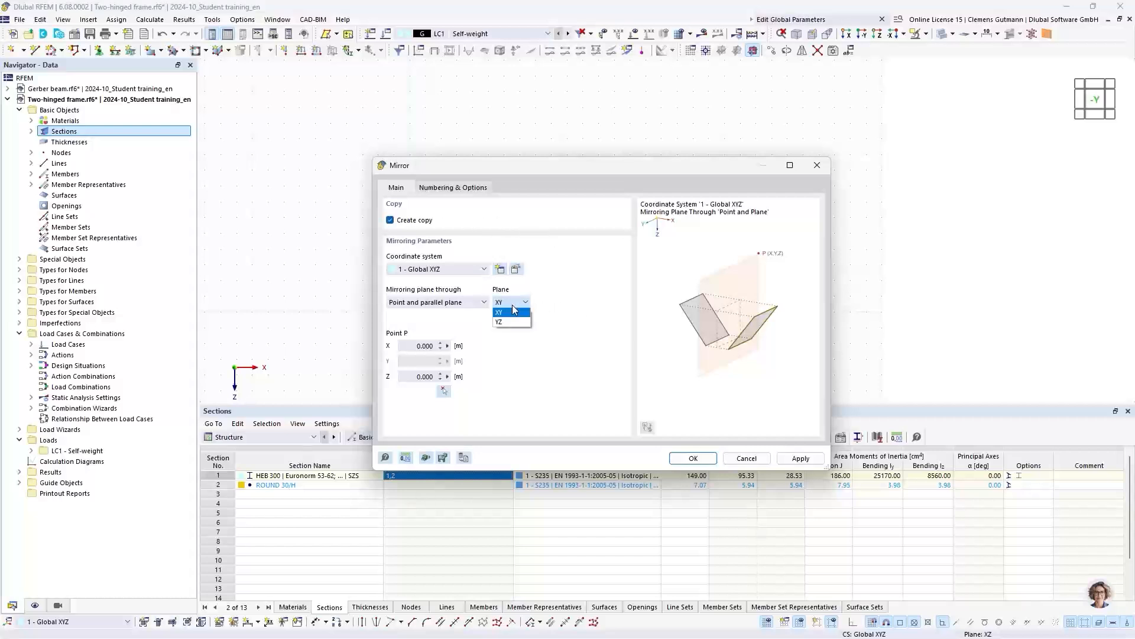
{"action": "left_click", "coordinate": [508, 322]}
{"action": "left_click", "coordinate": [445, 392]}
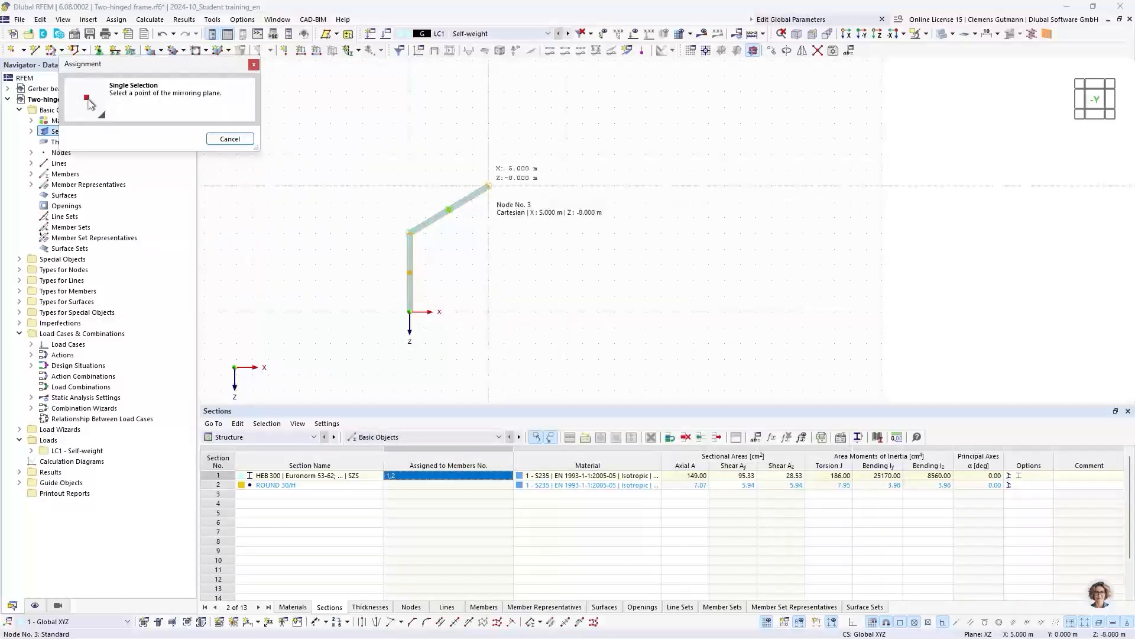
{"action": "left_click", "coordinate": [488, 186]}
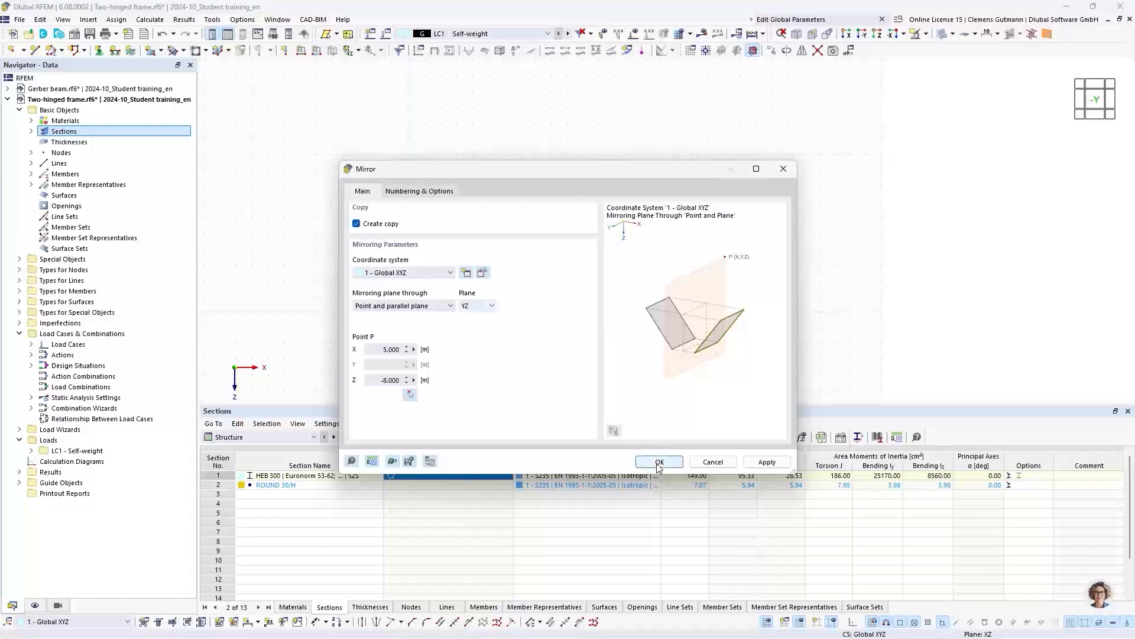
{"action": "left_click", "coordinate": [658, 465]}
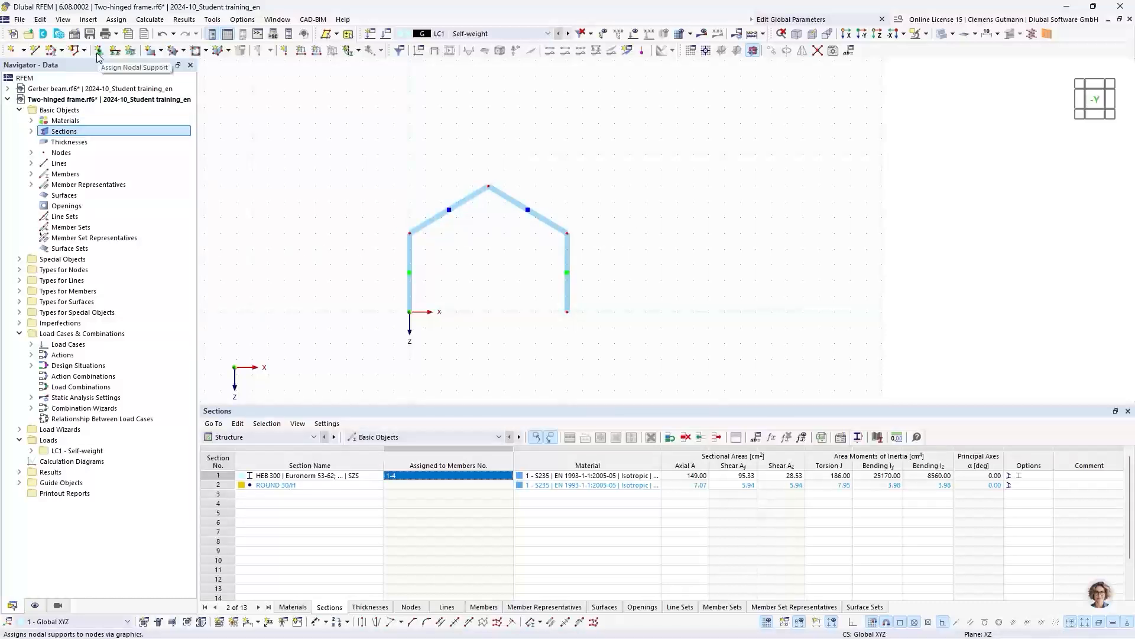
- Draw a single horizontal member with section 2 - ROUND 30/H between the two eaves nodes
{"action": "left_click", "coordinate": [62, 50]}
{"action": "left_click", "coordinate": [67, 70]}
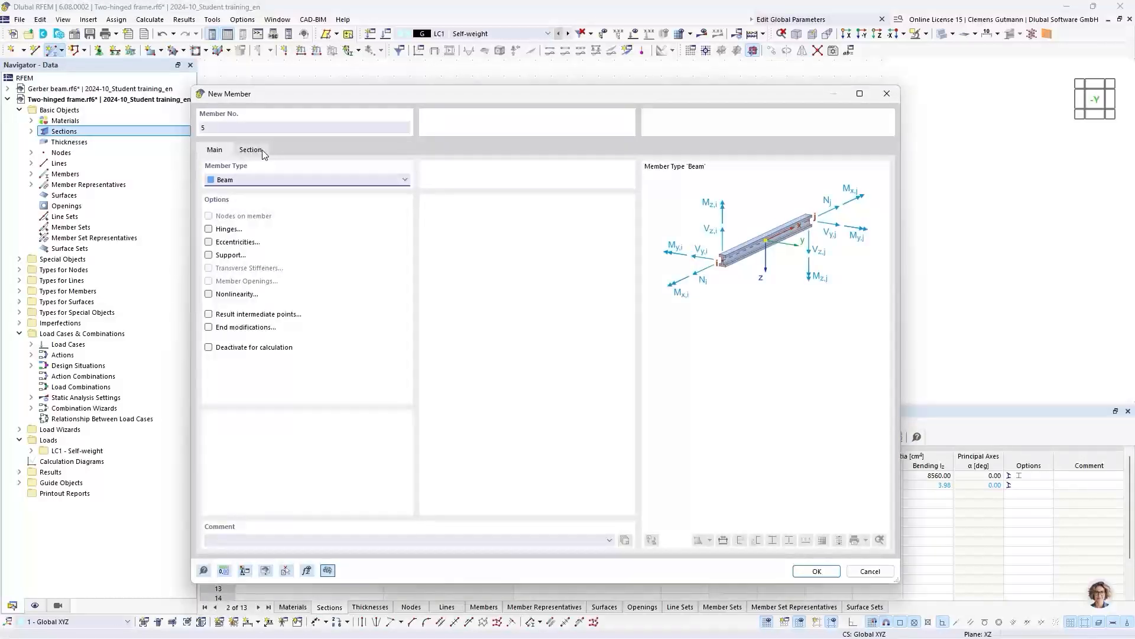
{"action": "left_click", "coordinate": [262, 150]}
{"action": "left_click", "coordinate": [286, 445]}
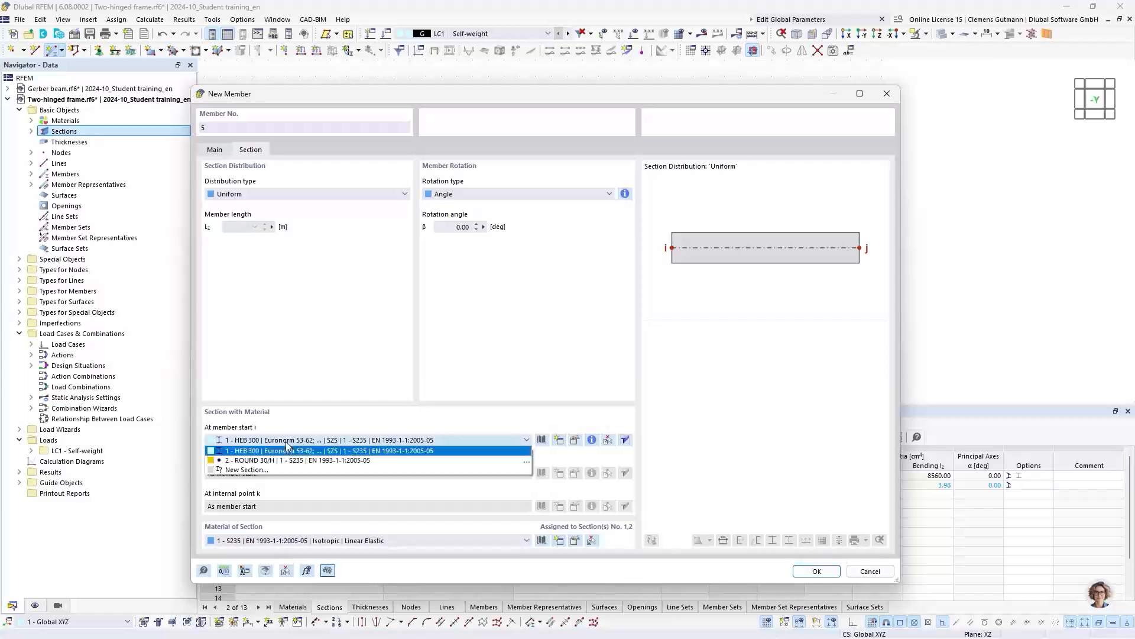
{"action": "left_click", "coordinate": [283, 458]}
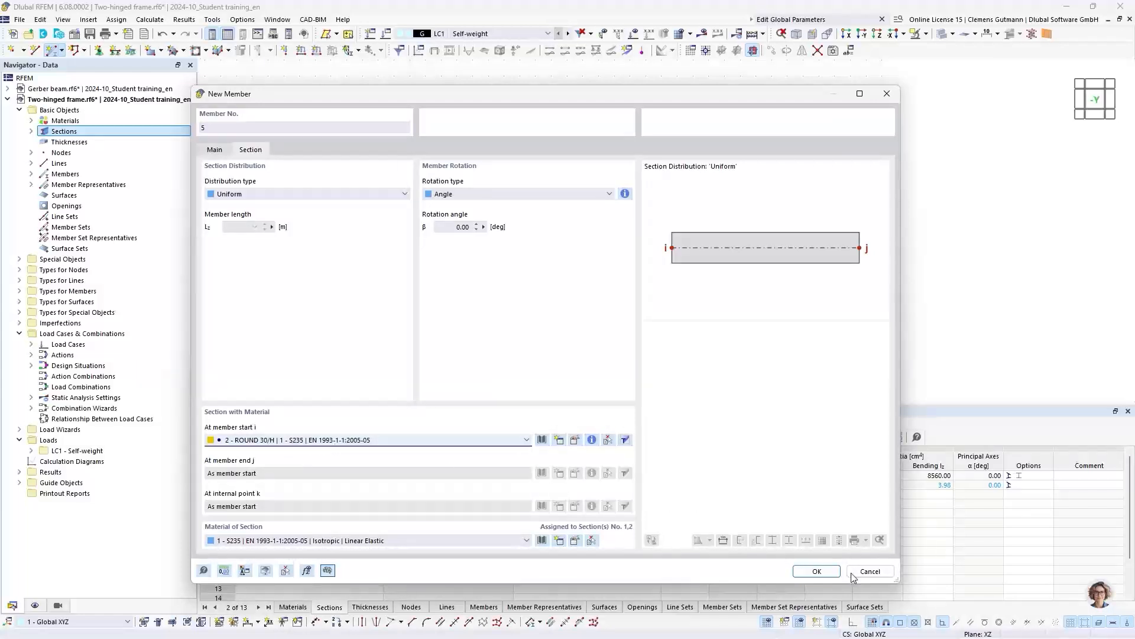
{"action": "left_click", "coordinate": [815, 572]}
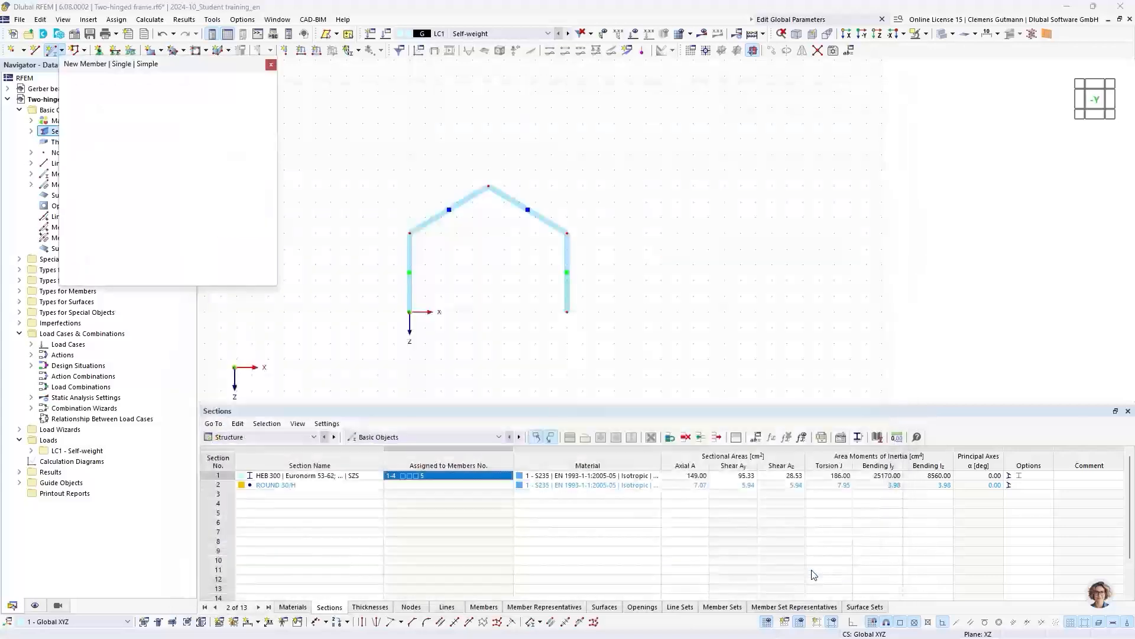
{"action": "left_click", "coordinate": [409, 233]}
{"action": "left_click", "coordinate": [567, 233]}
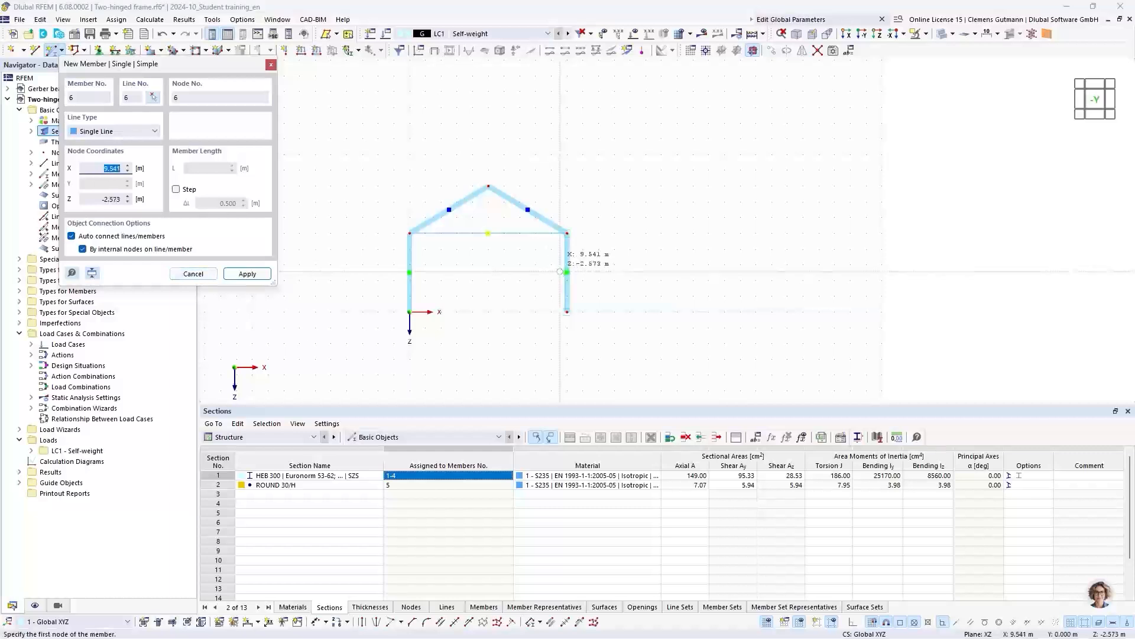
{"action": "key", "text": "Escape"}
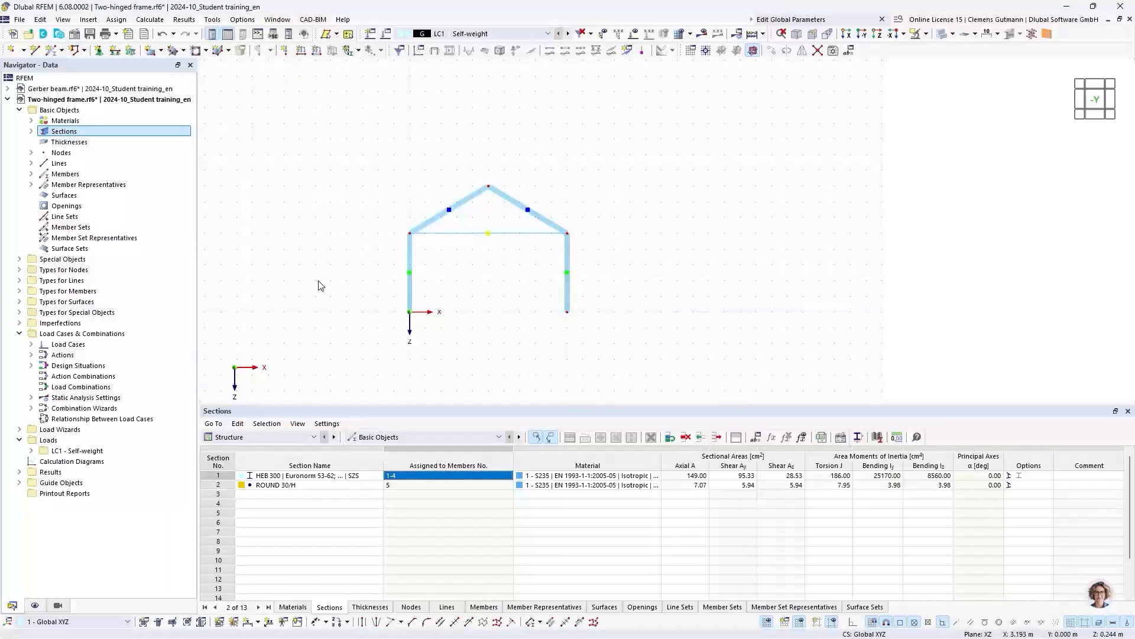
- Assign the Hinged nodal support to the two column base nodes, 1 and 4
{"action": "left_click", "coordinate": [20, 270]}
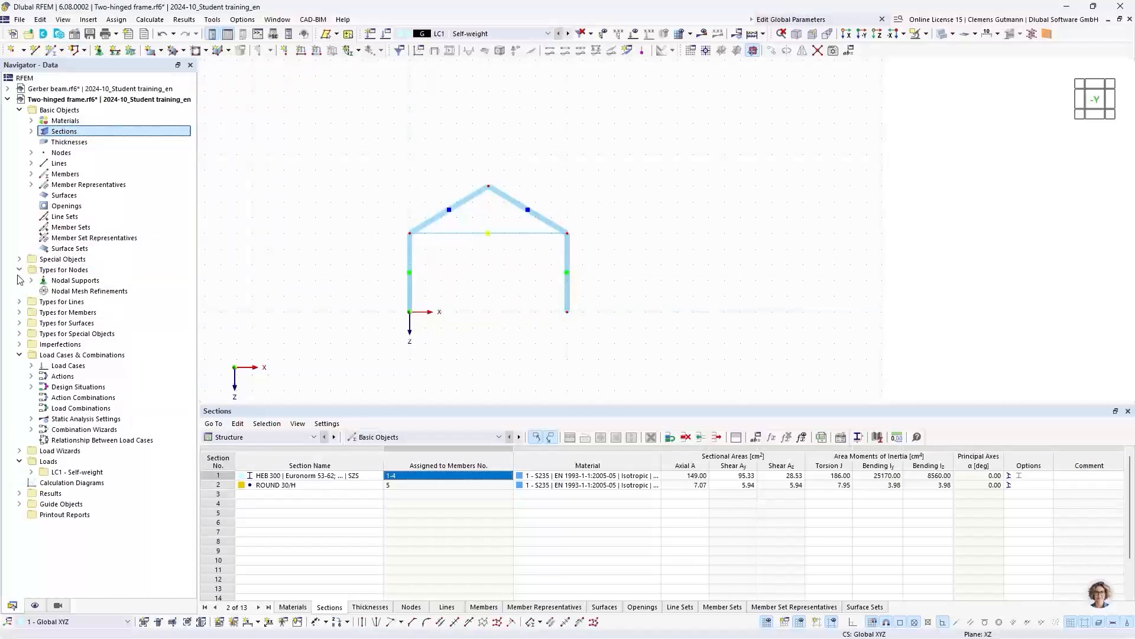
{"action": "left_click", "coordinate": [101, 51]}
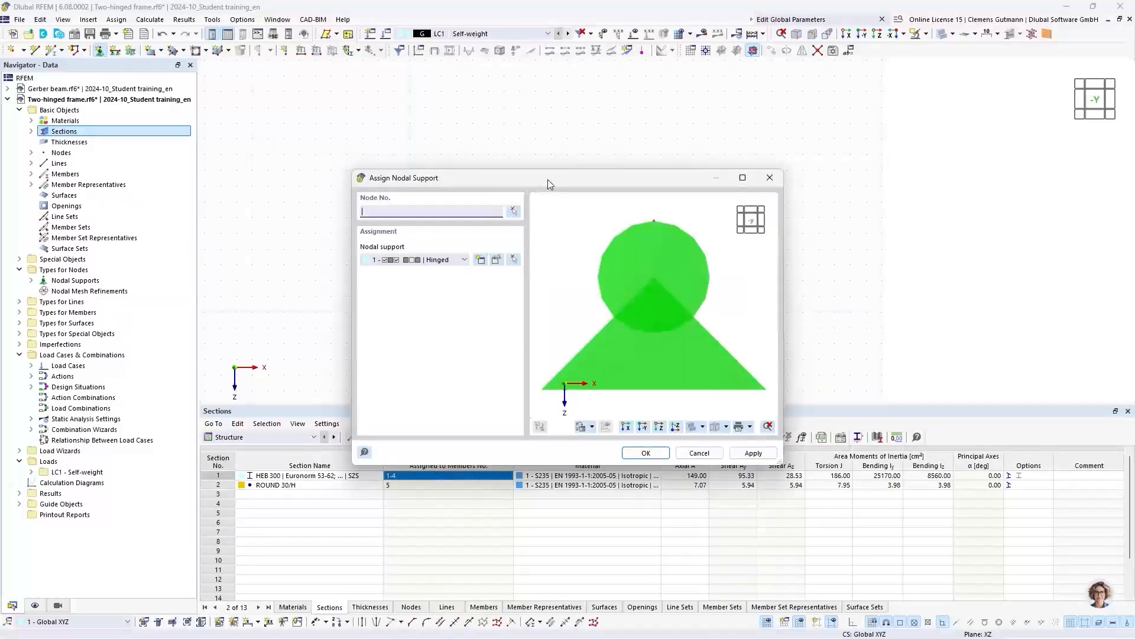
{"action": "left_click_drag", "start_coordinate": [547, 179], "coordinate": [720, 151]}
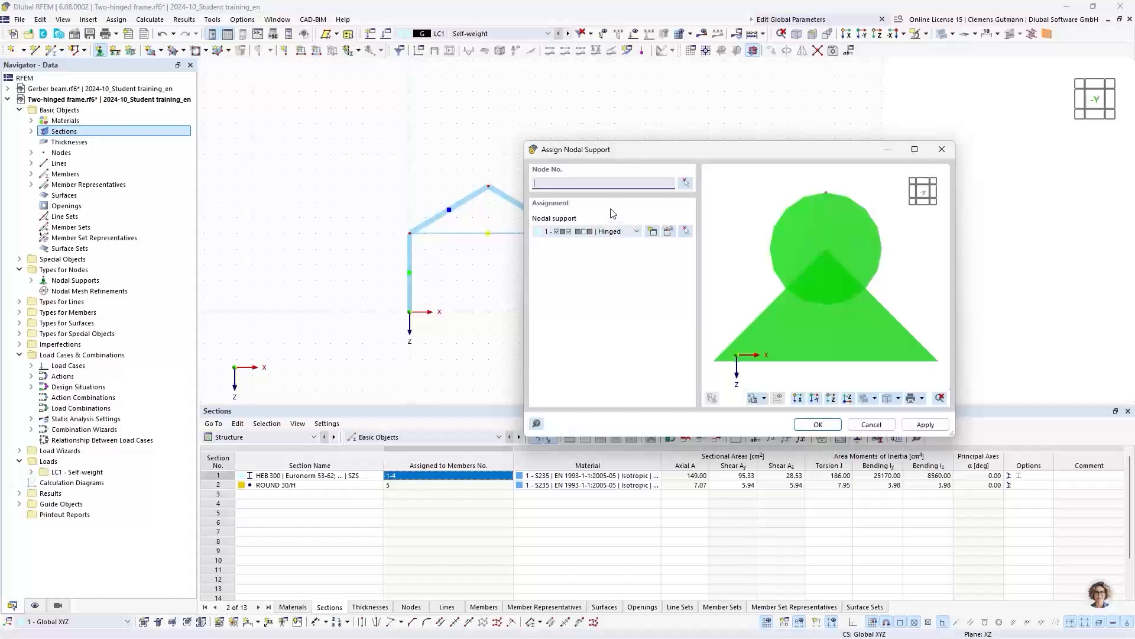
{"action": "left_click", "coordinate": [569, 236]}
{"action": "left_click", "coordinate": [573, 237]}
{"action": "left_click", "coordinate": [686, 182]}
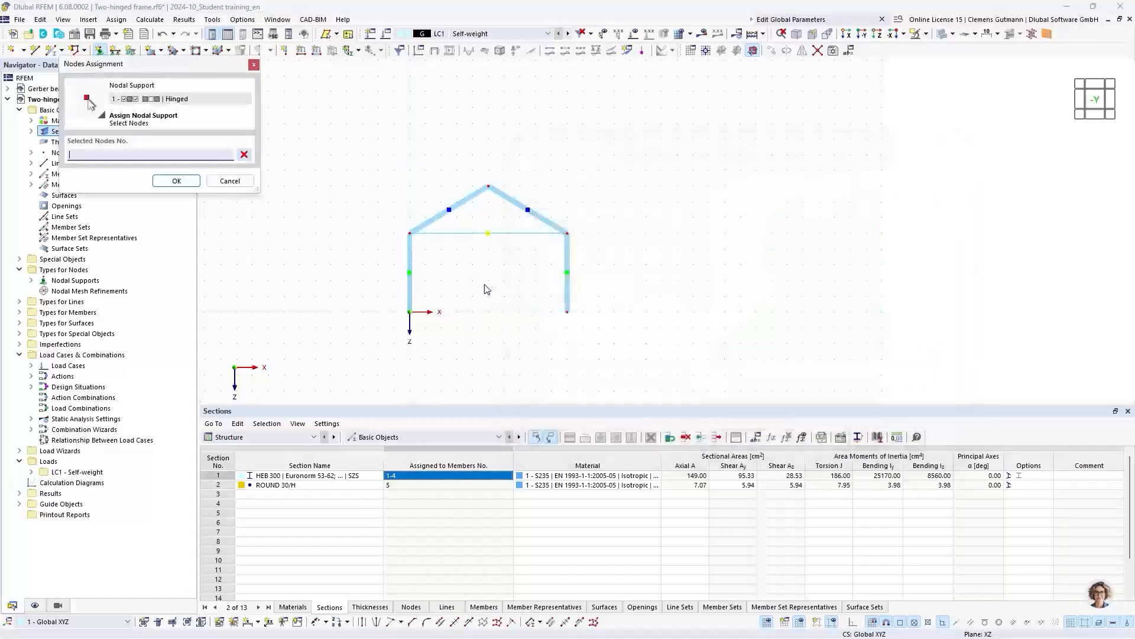
{"action": "left_click_drag", "start_coordinate": [378, 295], "coordinate": [623, 344]}
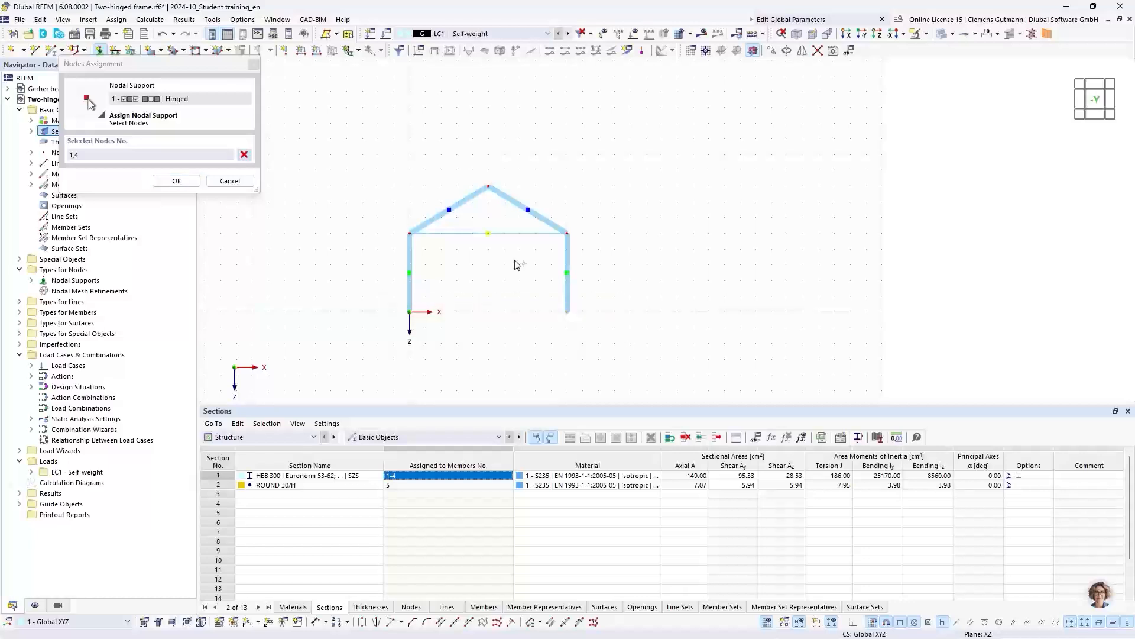
{"action": "left_click", "coordinate": [177, 180]}
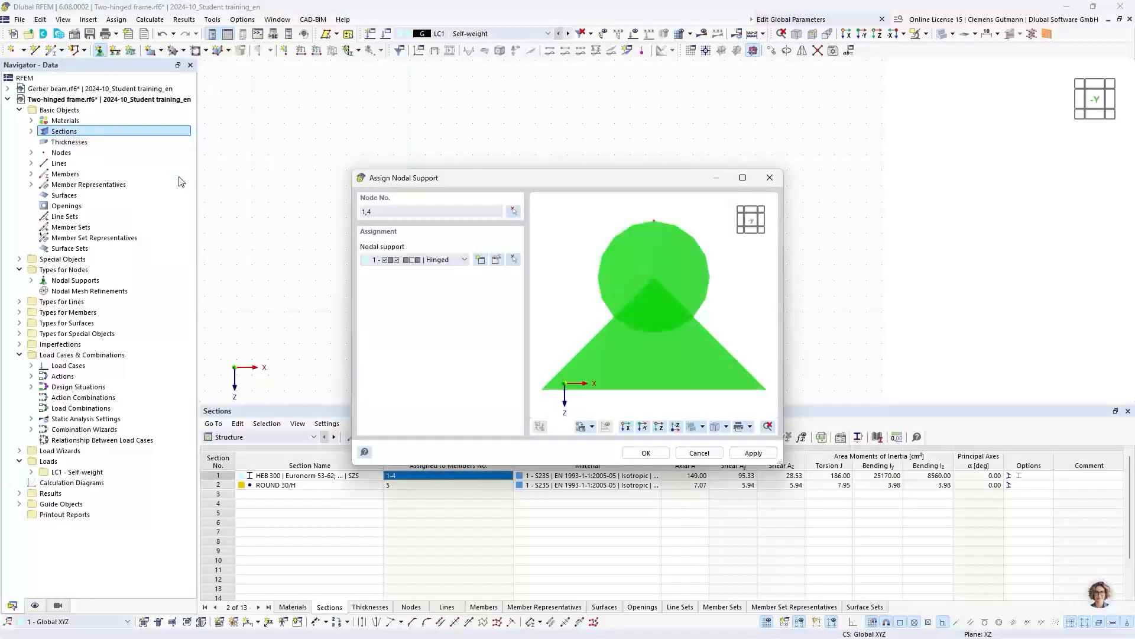
{"action": "left_click", "coordinate": [644, 459]}
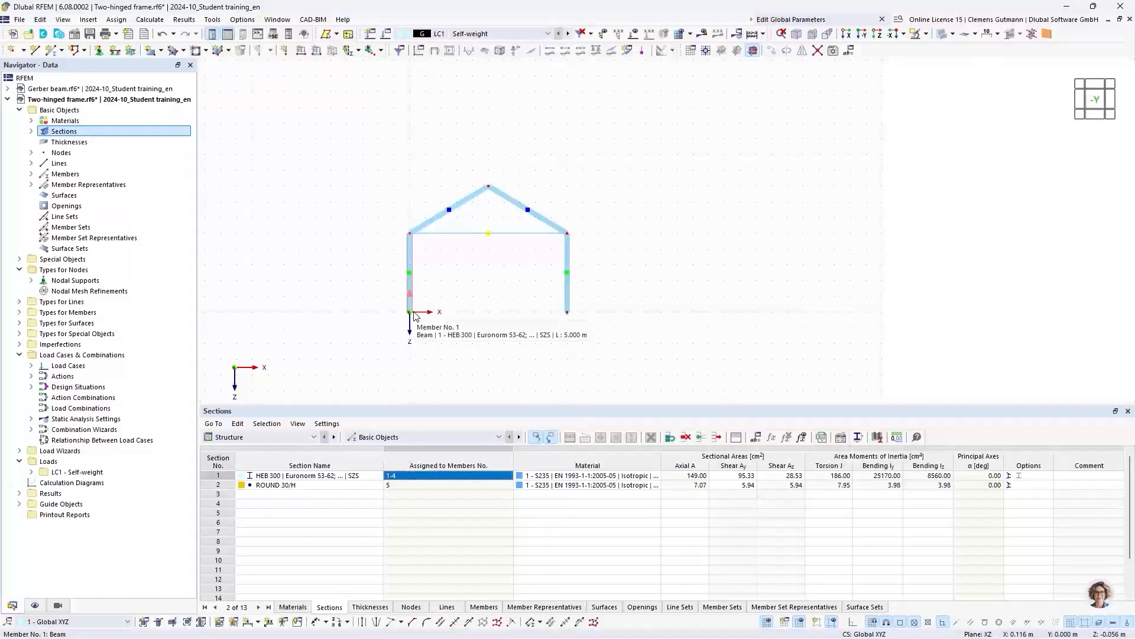
- Change the member type of the horizontal ROUND 30/H tie rod between the eaves from Beam to Tension
{"action": "double_click", "coordinate": [462, 239]}
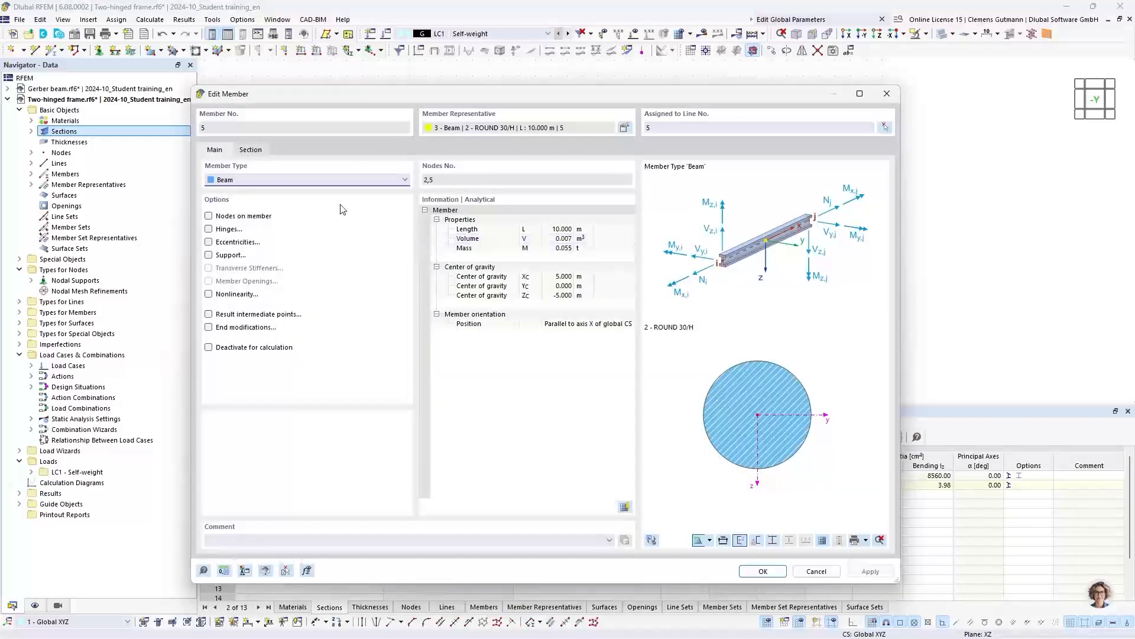
{"action": "left_click", "coordinate": [261, 181]}
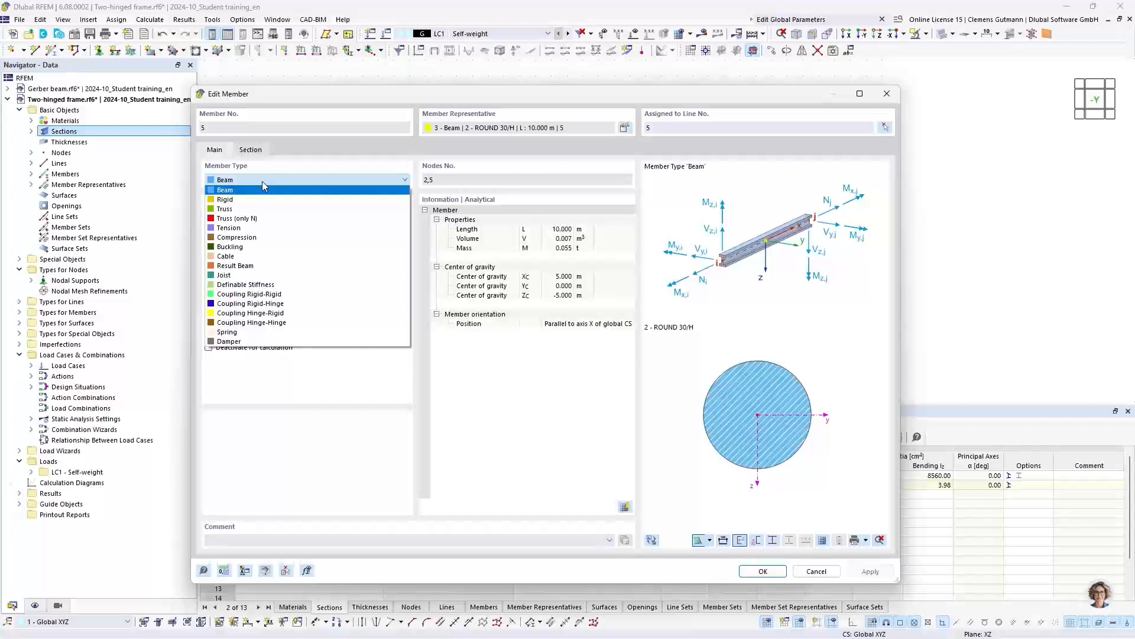
{"action": "left_click", "coordinate": [228, 228]}
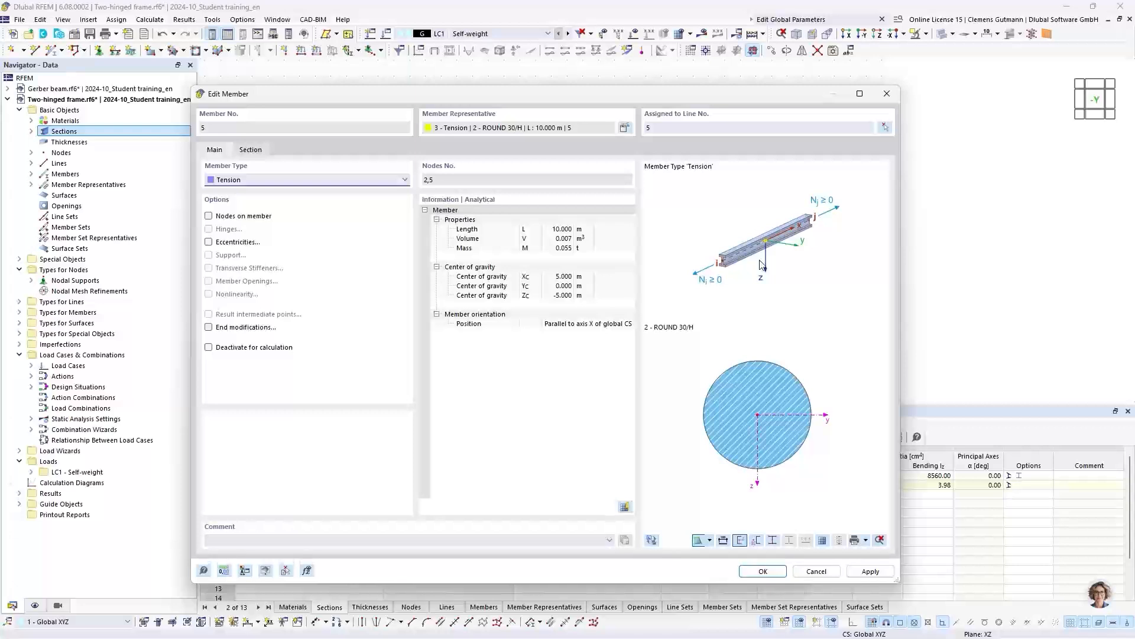
{"action": "left_click", "coordinate": [764, 570]}
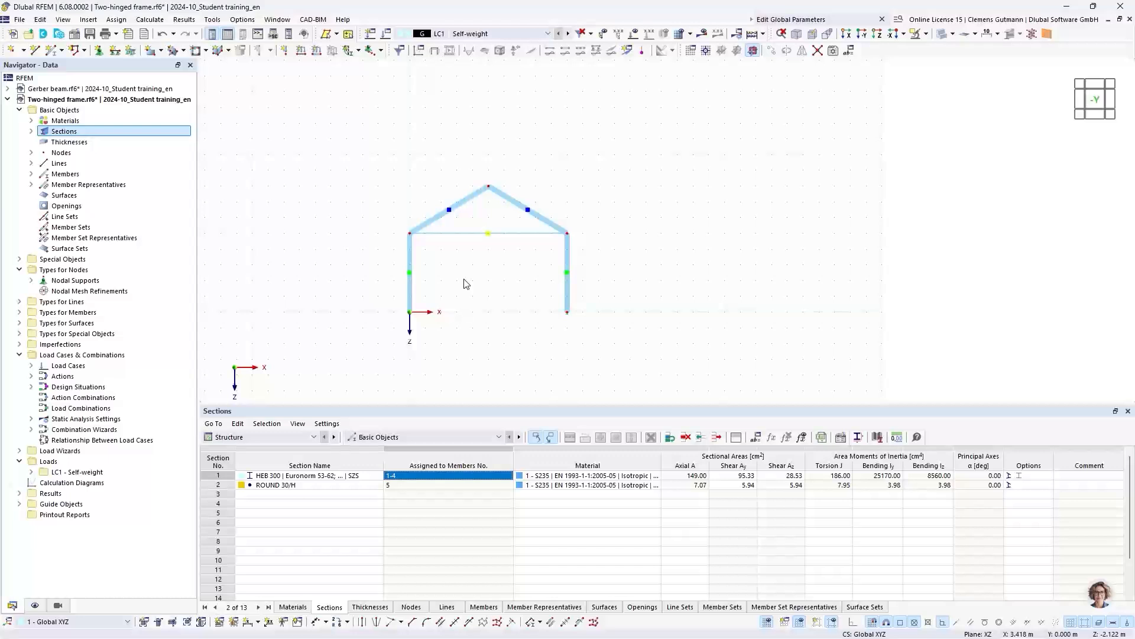
- Enlarge the displayed symbol size of the nodal supports at the column bases
{"action": "scroll", "coordinate": [572, 314], "scroll_direction": "up", "scroll_amount": 1}
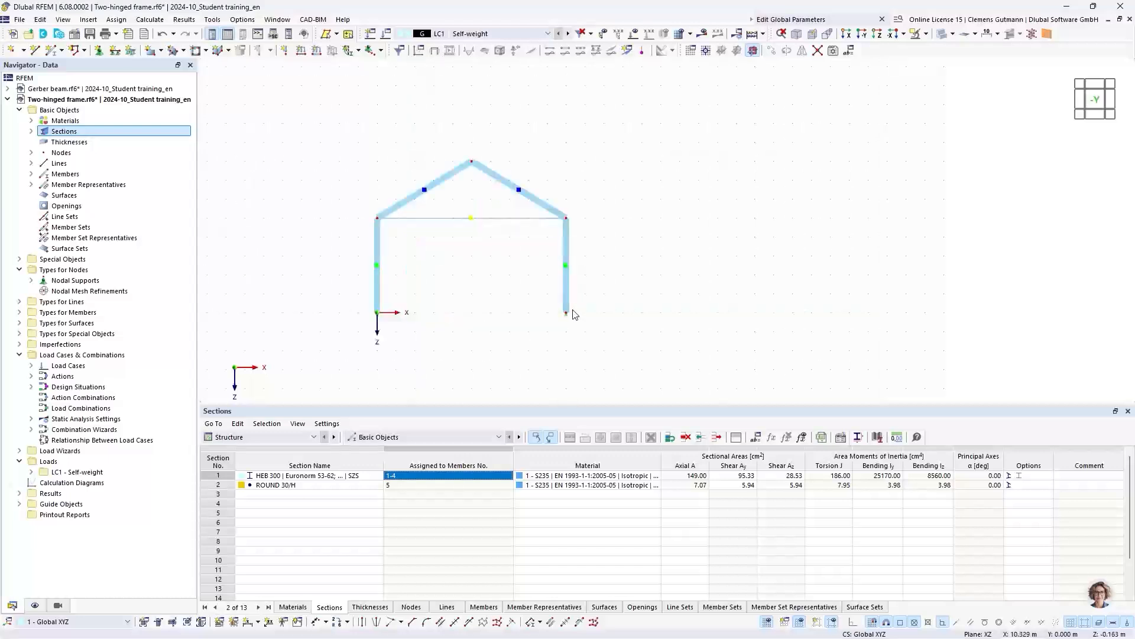
{"action": "scroll", "coordinate": [571, 316], "scroll_direction": "up", "scroll_amount": 5}
{"action": "right_click", "coordinate": [566, 318]}
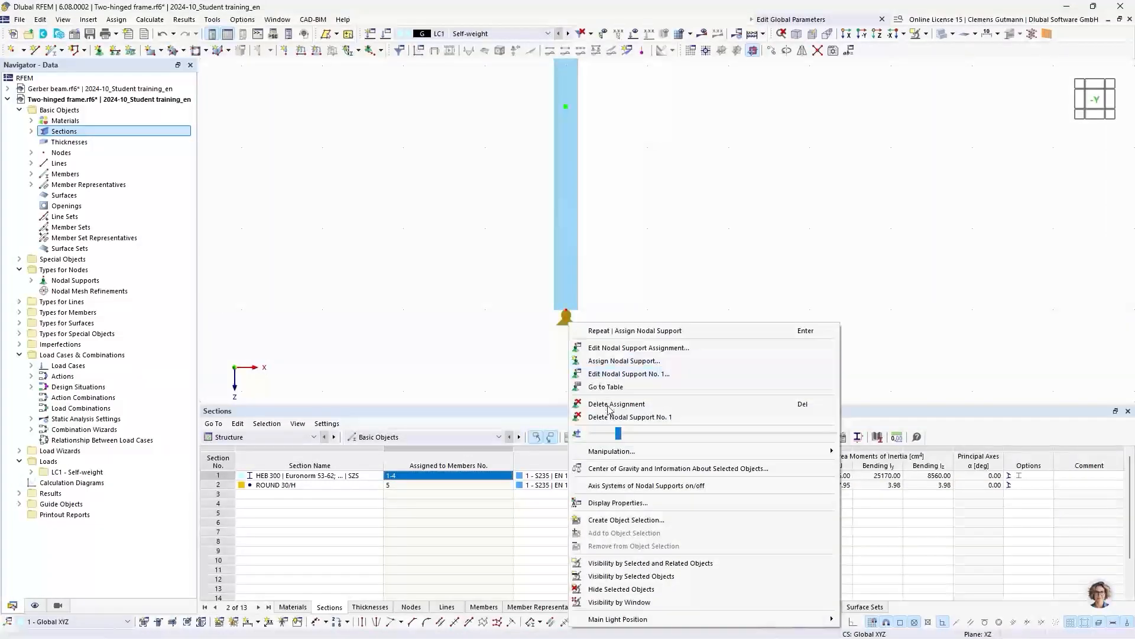
{"action": "left_click_drag", "start_coordinate": [619, 440], "coordinate": [751, 440]}
{"action": "left_click", "coordinate": [459, 318]}
{"action": "scroll", "coordinate": [753, 299], "scroll_direction": "down", "scroll_amount": 5}
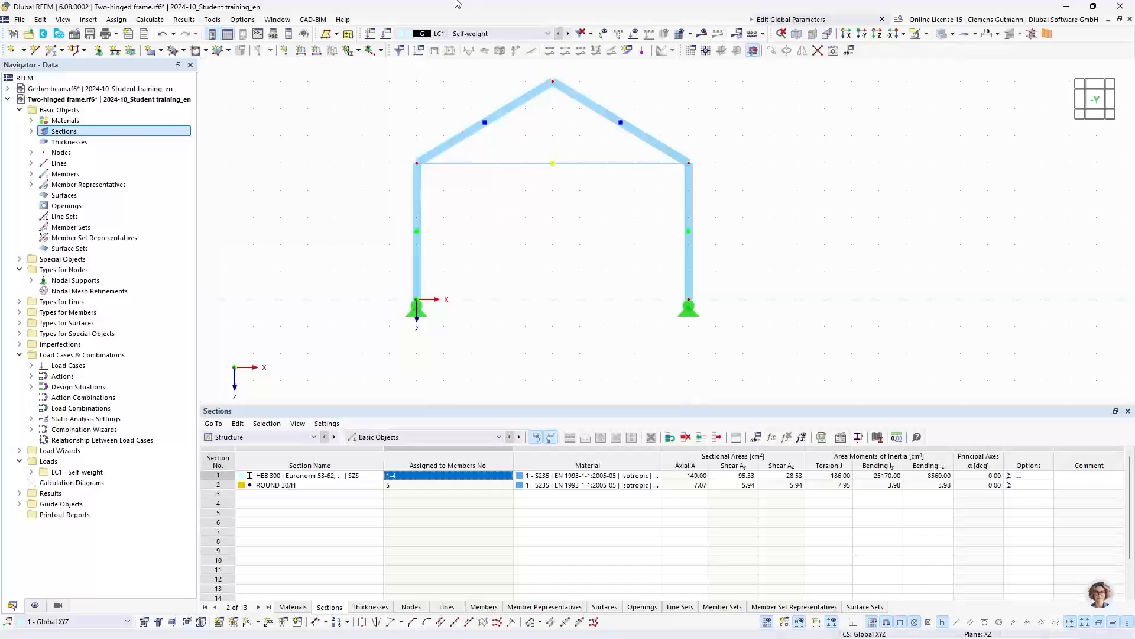
- Rename load case LC1 to Snow, deactivate its self-weight and assign the action category Snow/Ice loads - H <= 1000 m
{"action": "left_click", "coordinate": [386, 35]}
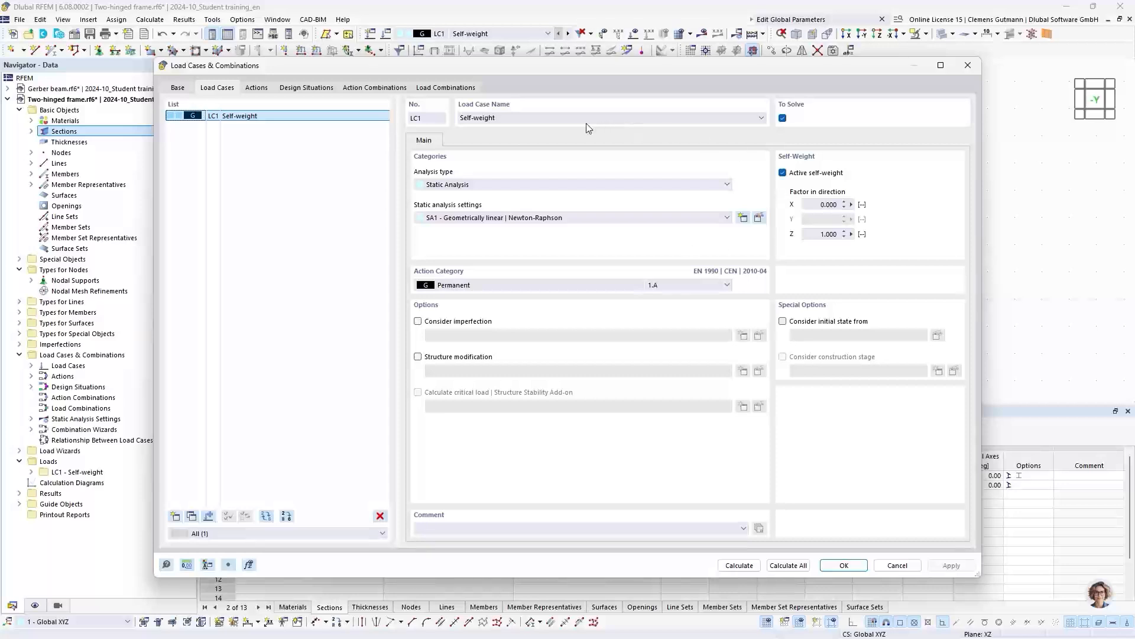
{"action": "left_click_drag", "start_coordinate": [543, 120], "coordinate": [440, 118]}
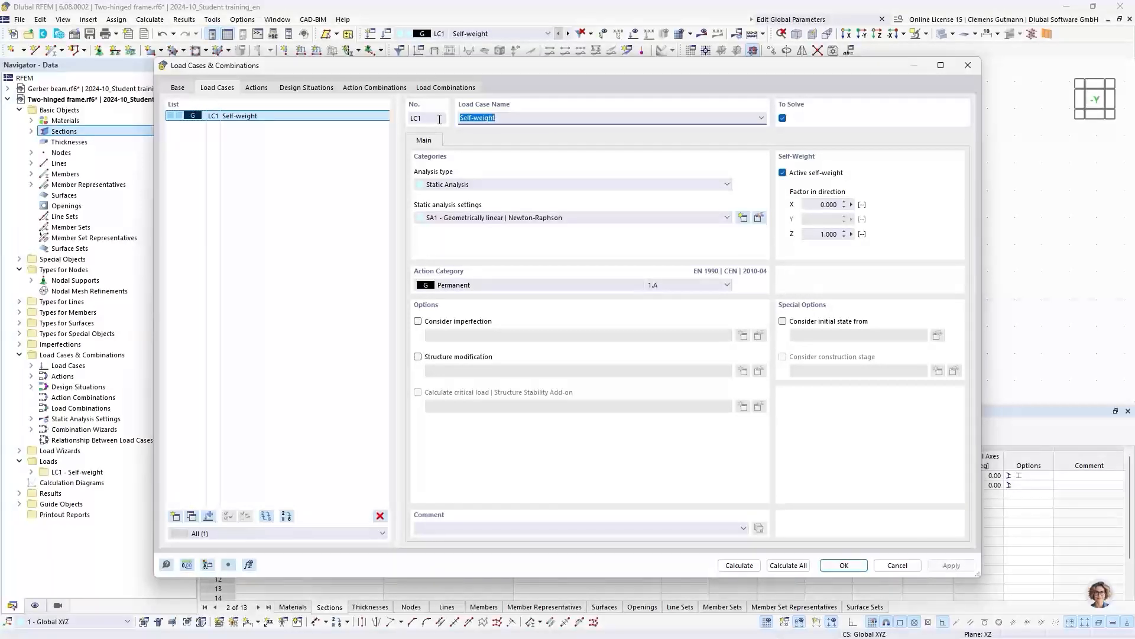
{"action": "left_click", "coordinate": [783, 174]}
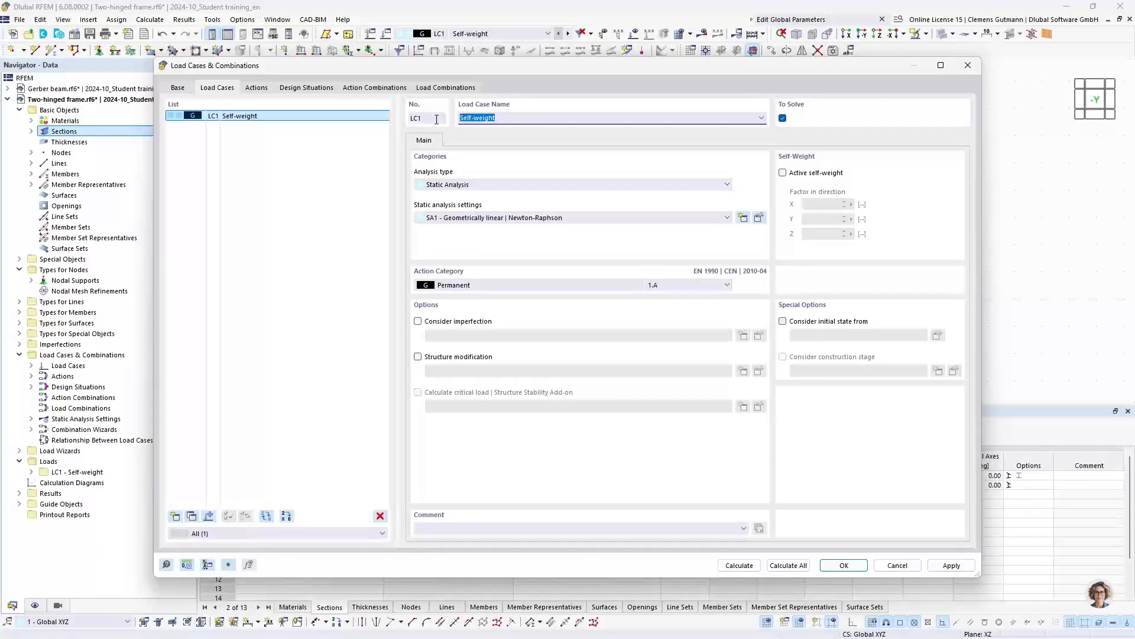
{"action": "type", "text": "Snow"}
{"action": "key", "text": "Tab"}
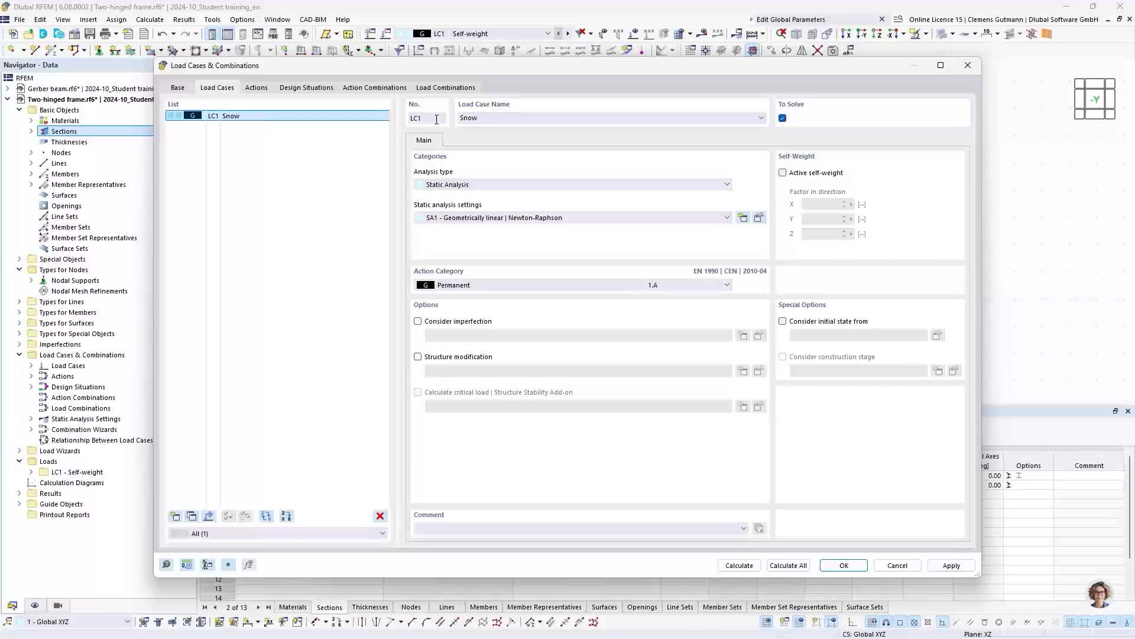
{"action": "left_click", "coordinate": [463, 287]}
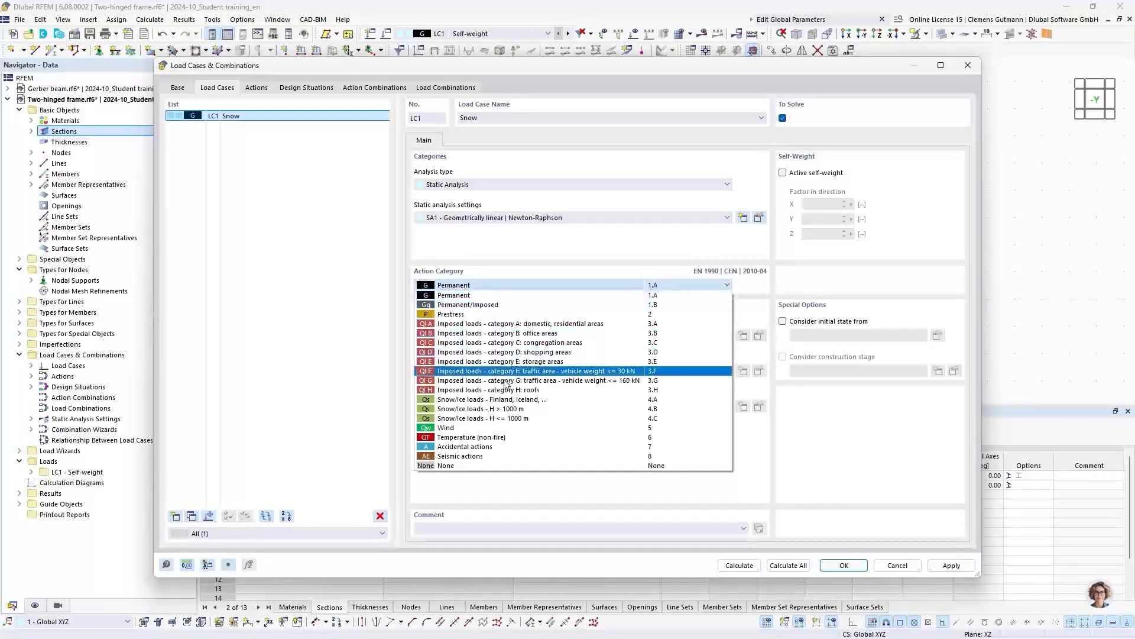
{"action": "left_click", "coordinate": [480, 418]}
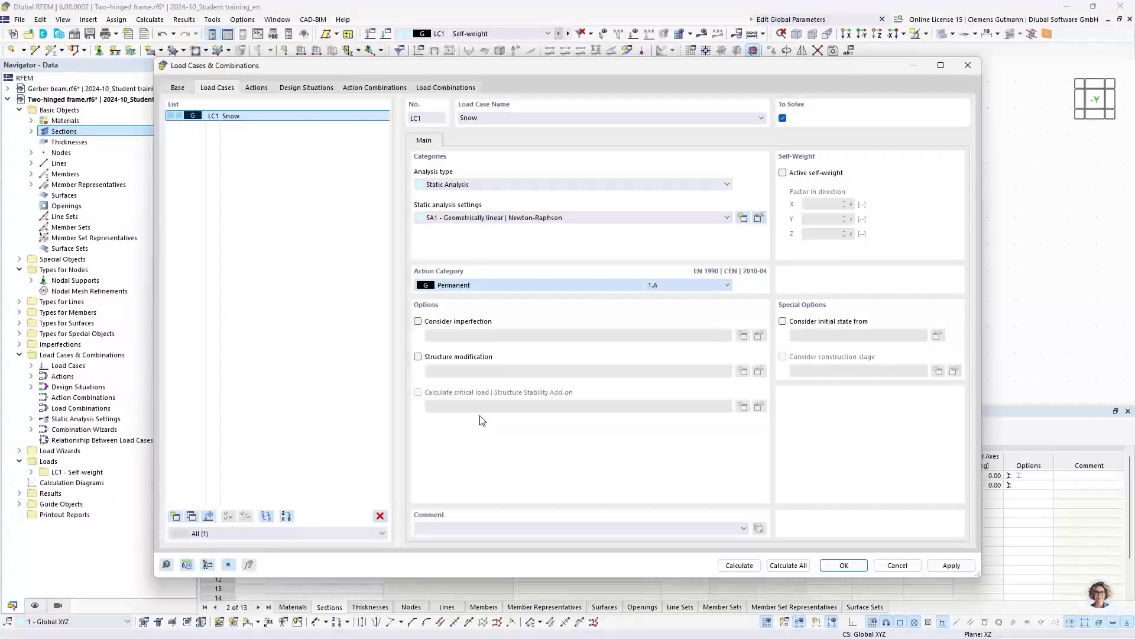
- Add load case LC2 named Wind with the action category Wind
{"action": "left_click", "coordinate": [171, 521]}
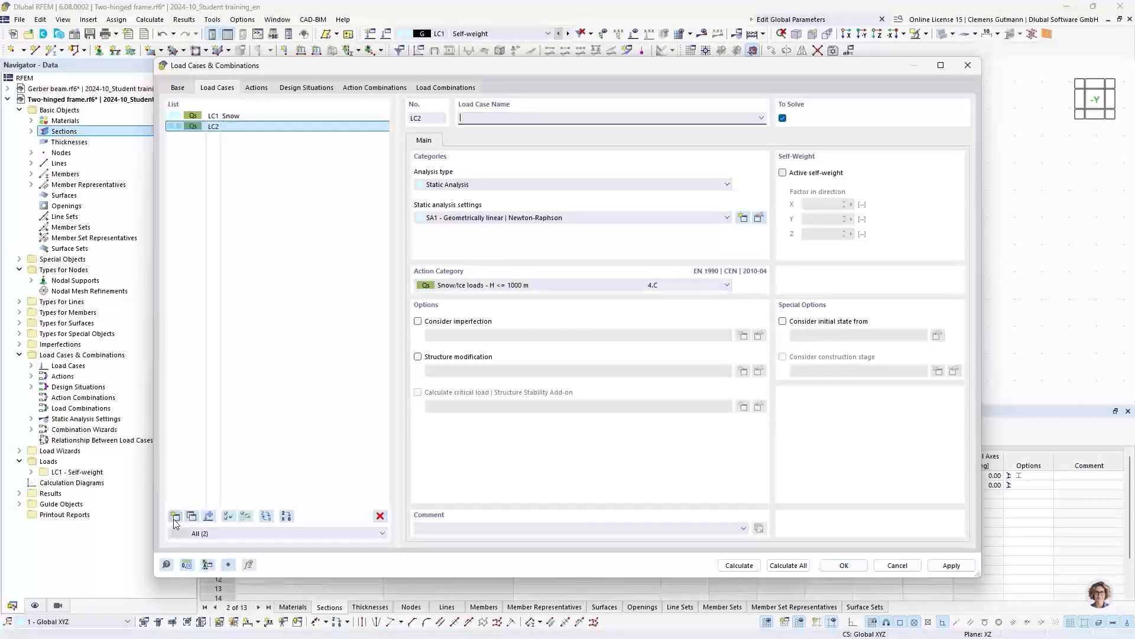
{"action": "left_click", "coordinate": [465, 286]}
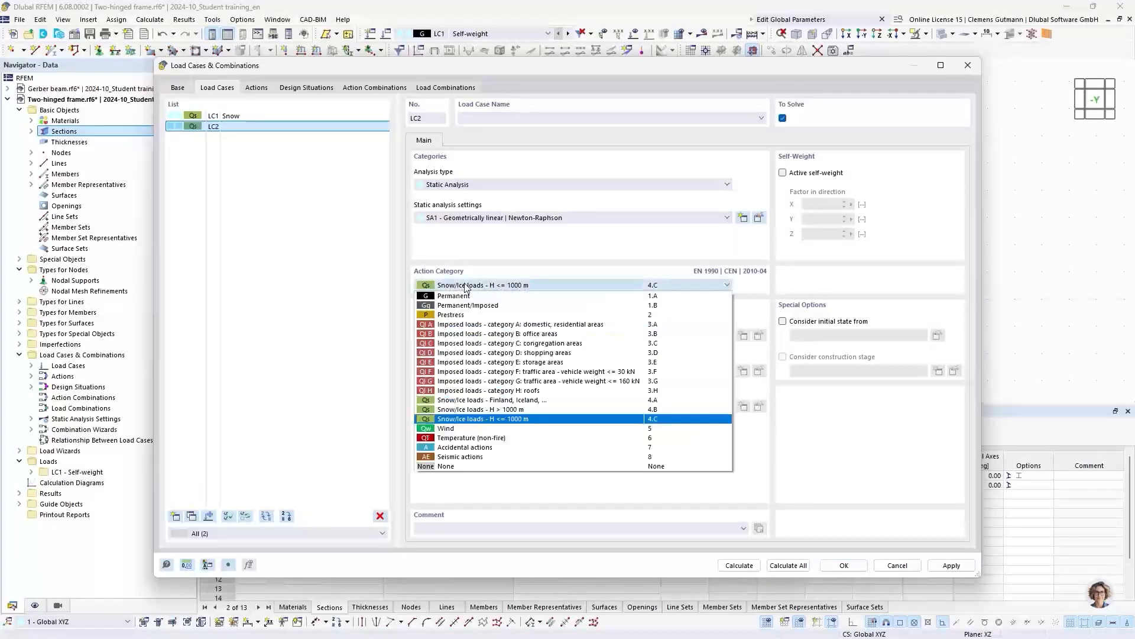
{"action": "left_click", "coordinate": [453, 428]}
{"action": "left_click", "coordinate": [472, 117]}
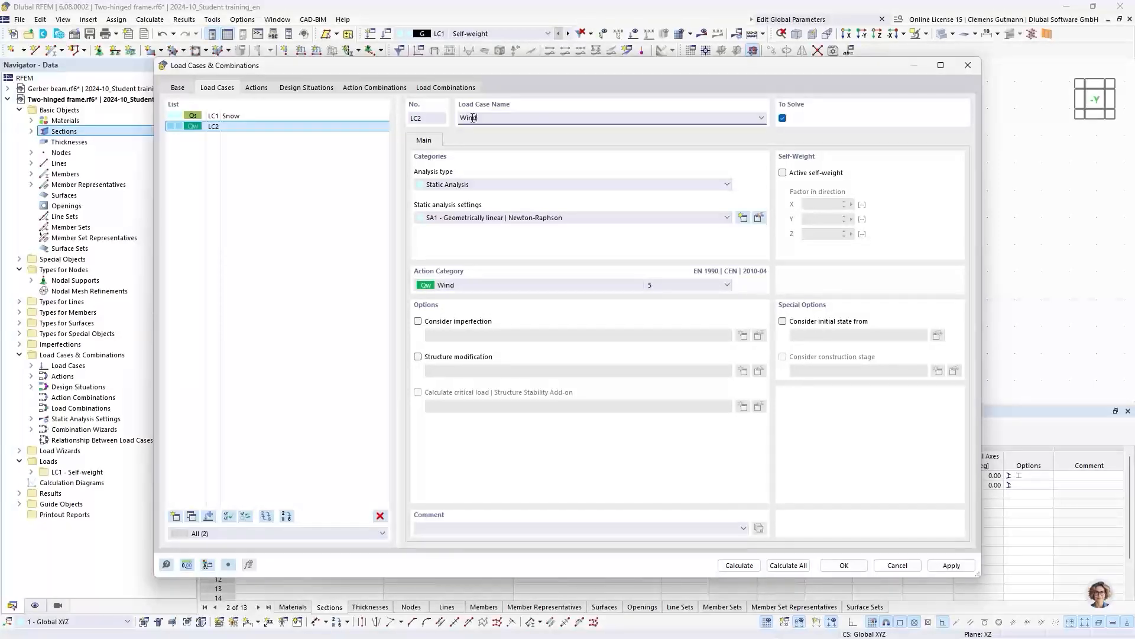
{"action": "type", "text": "Wind"}
{"action": "key", "text": "Tab"}
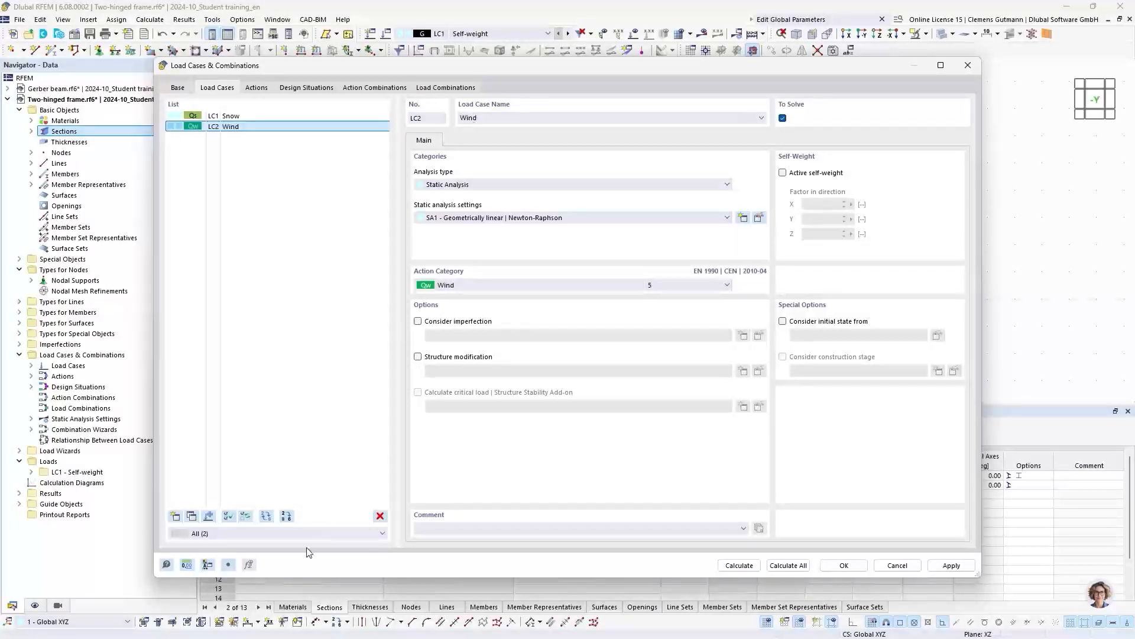
- Add load case LC3 named Temperature with the action category Temperature (non-fire)
{"action": "left_click", "coordinate": [175, 516]}
{"action": "left_click", "coordinate": [444, 286]}
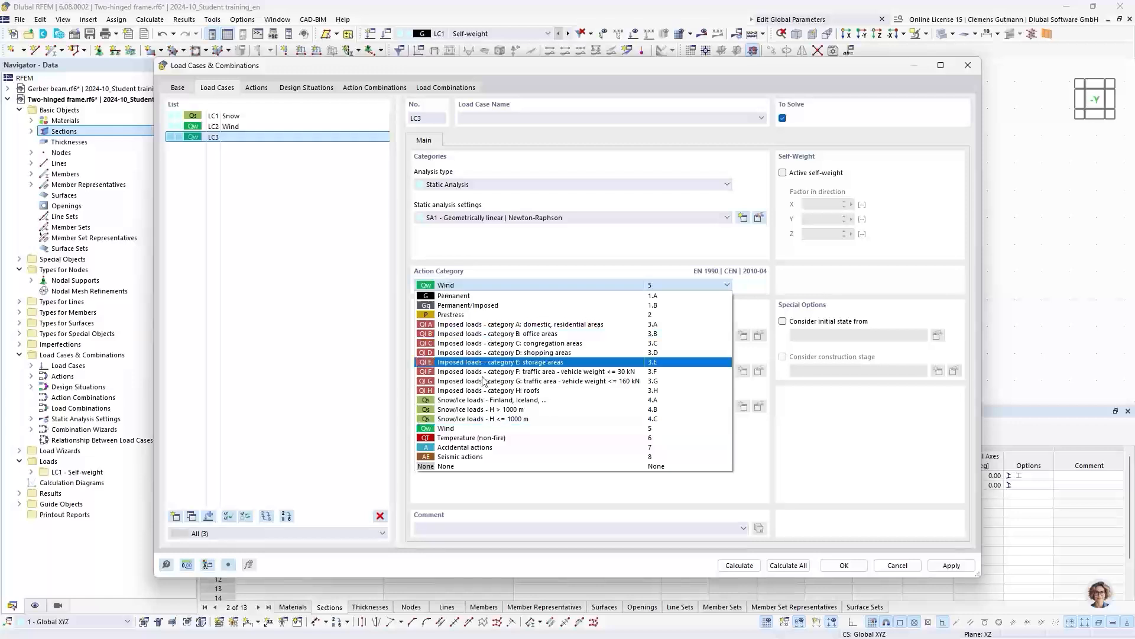
{"action": "left_click", "coordinate": [478, 441]}
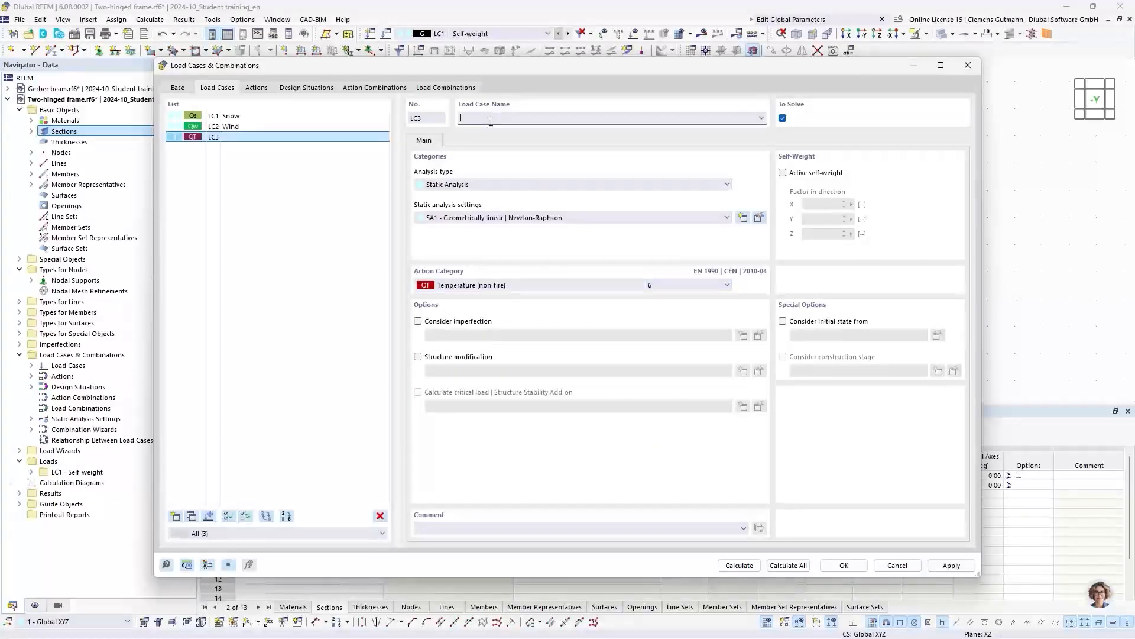
{"action": "left_click", "coordinate": [491, 121]}
{"action": "type", "text": "Temperatu"}
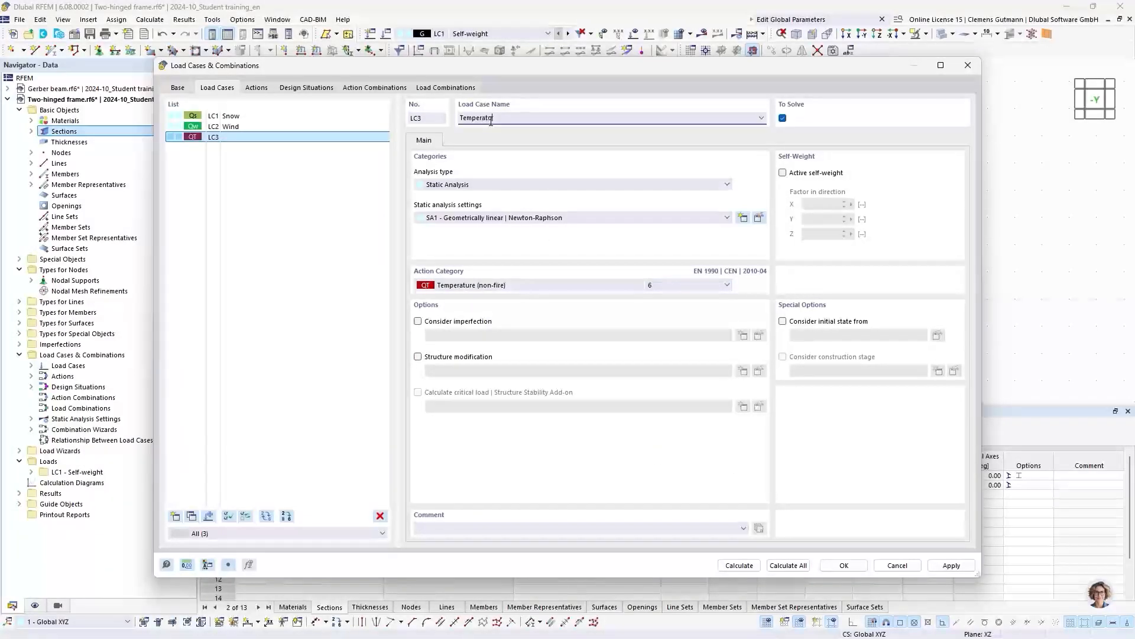
{"action": "type", "text": "re"}
{"action": "left_click", "coordinate": [572, 174]}
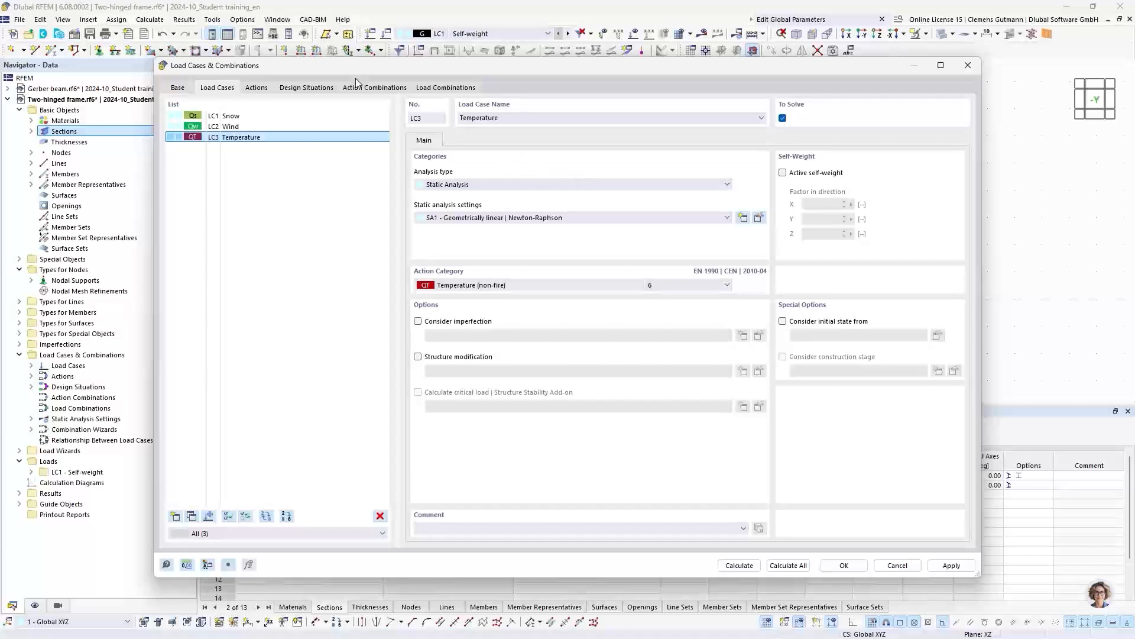
- Review the actions, design situations and generated action combinations, examining the SLS - Frequent combinations AC25 to AC28
{"action": "left_click", "coordinate": [256, 88]}
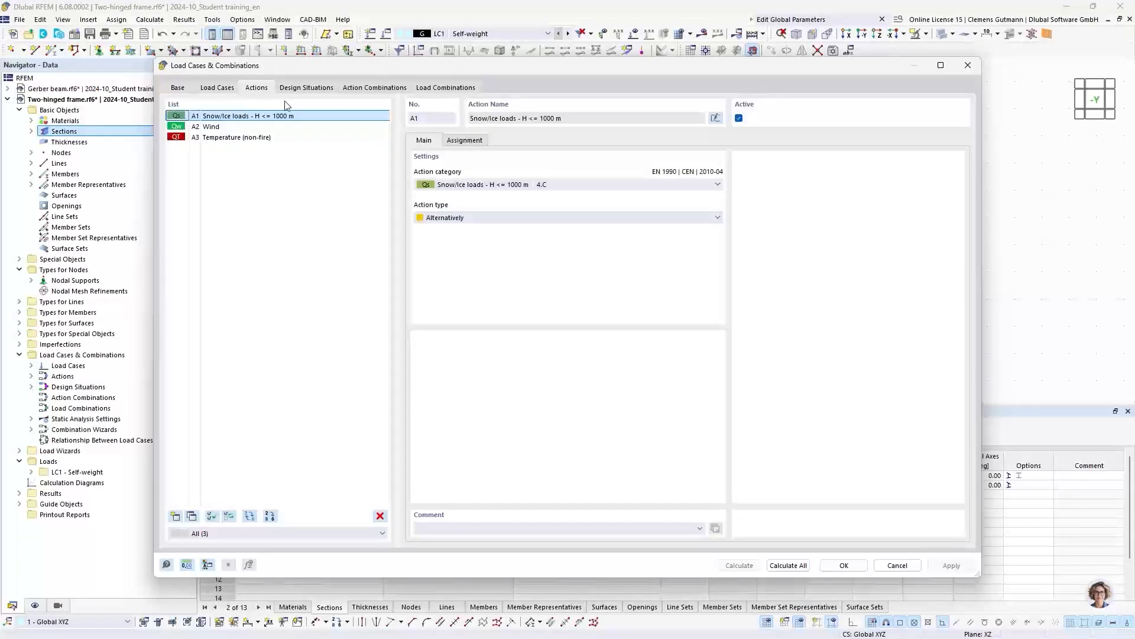
{"action": "left_click", "coordinate": [300, 90]}
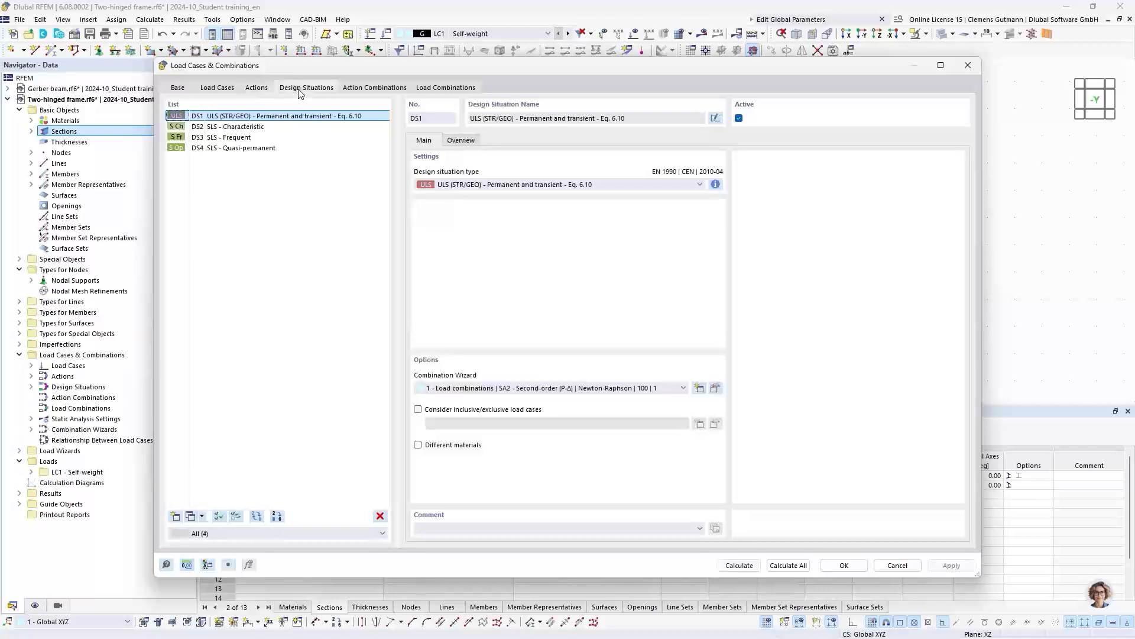
{"action": "left_click", "coordinate": [383, 92]}
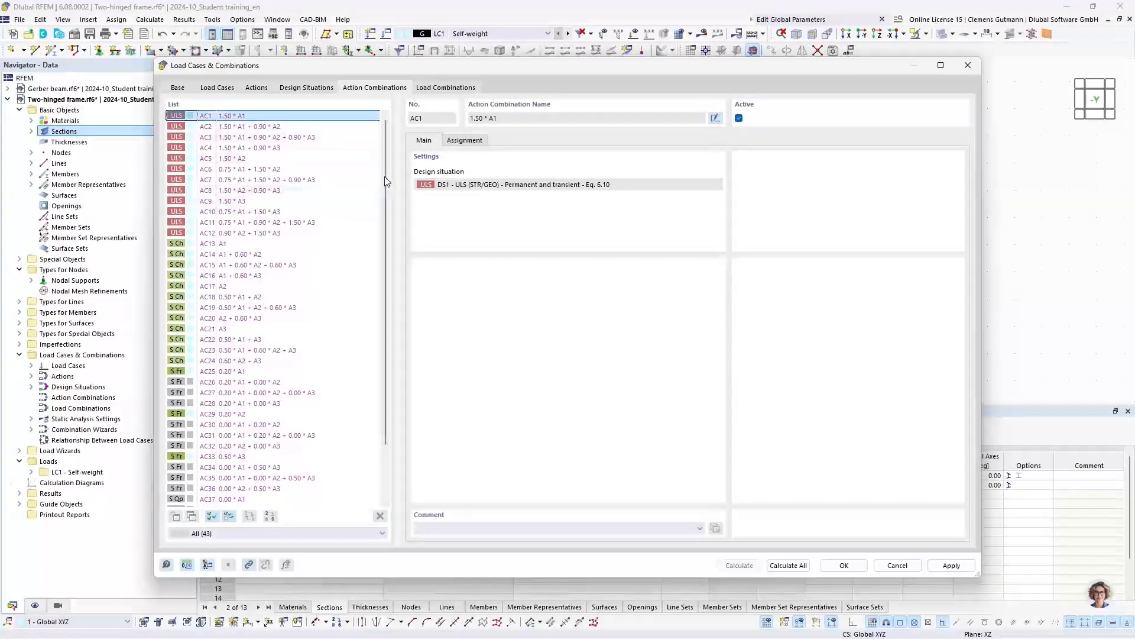
{"action": "left_click_drag", "start_coordinate": [391, 176], "coordinate": [389, 264]}
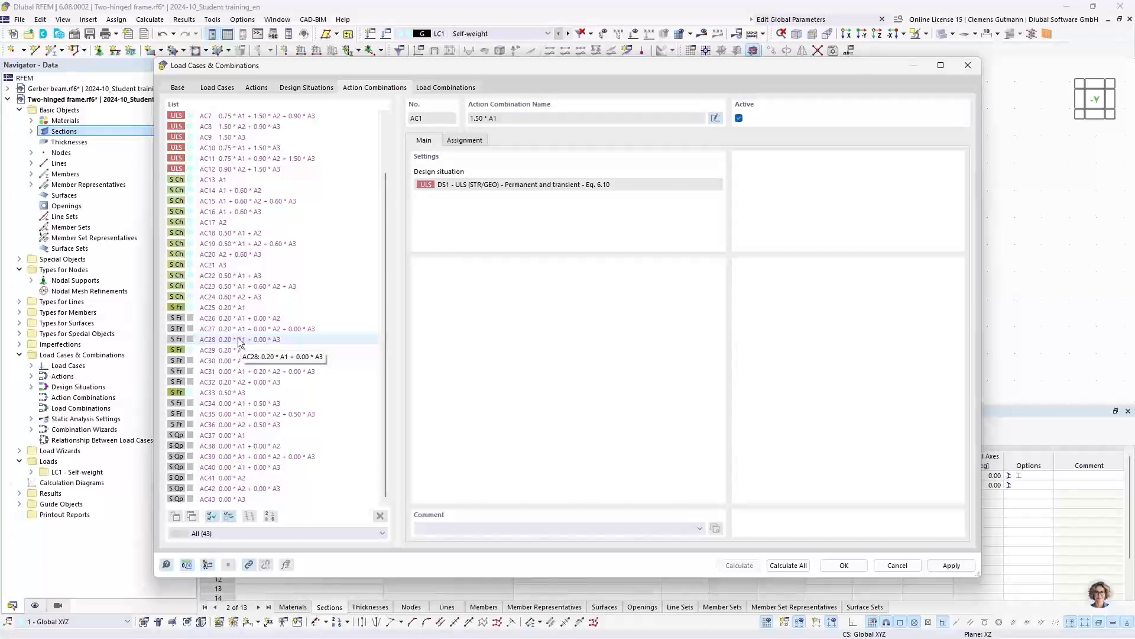
{"action": "left_click", "coordinate": [198, 309]}
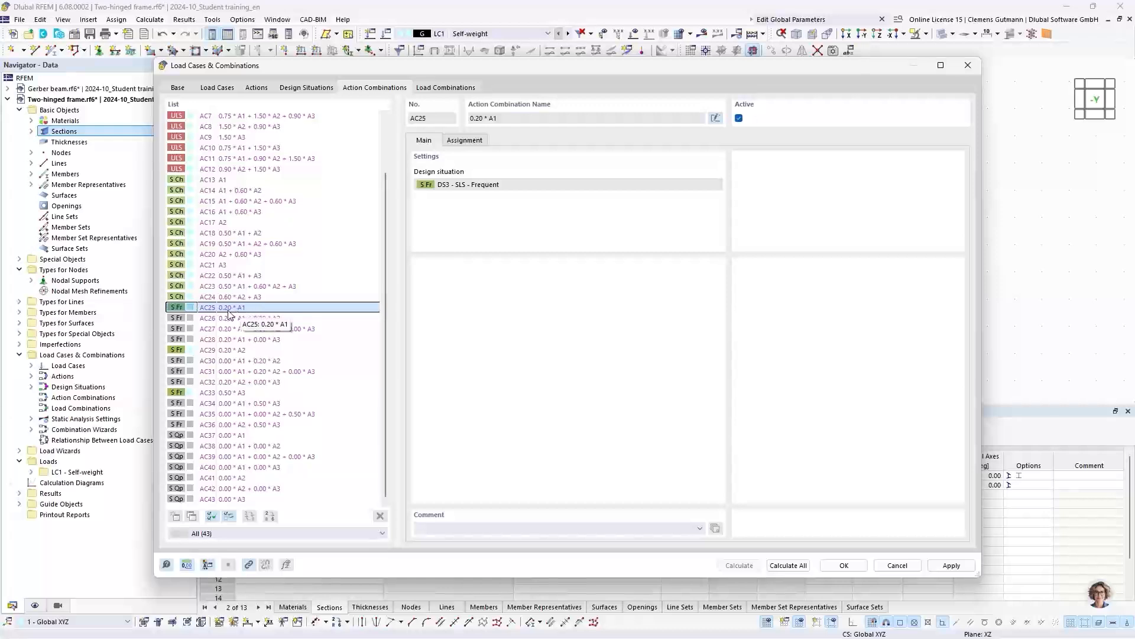
{"action": "left_click", "coordinate": [202, 320]}
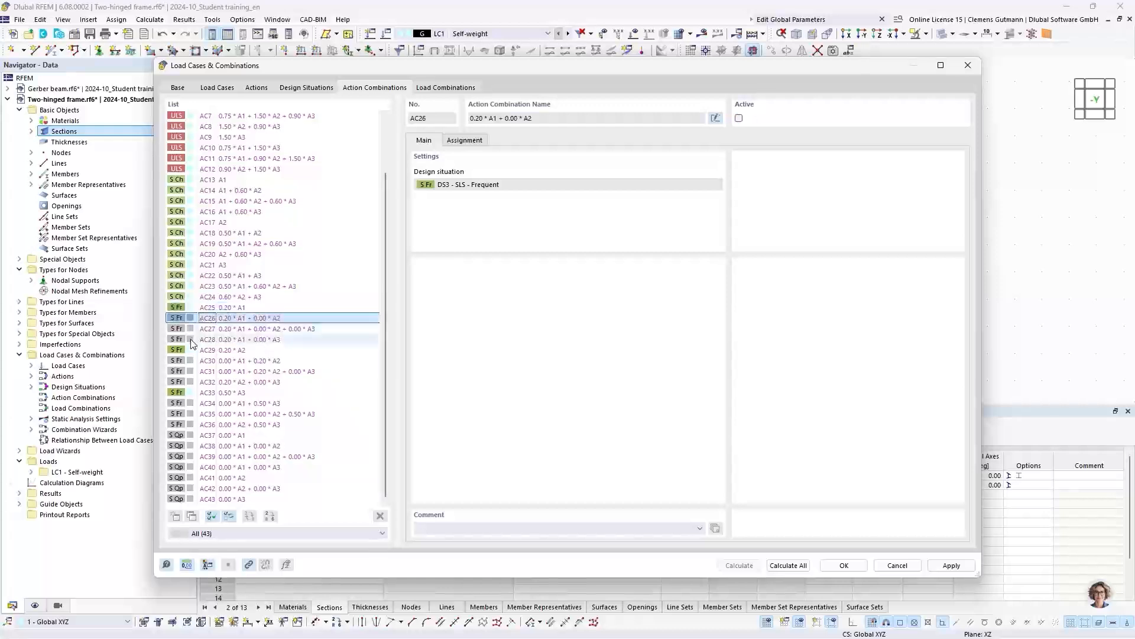
{"action": "left_click", "coordinate": [203, 331]}
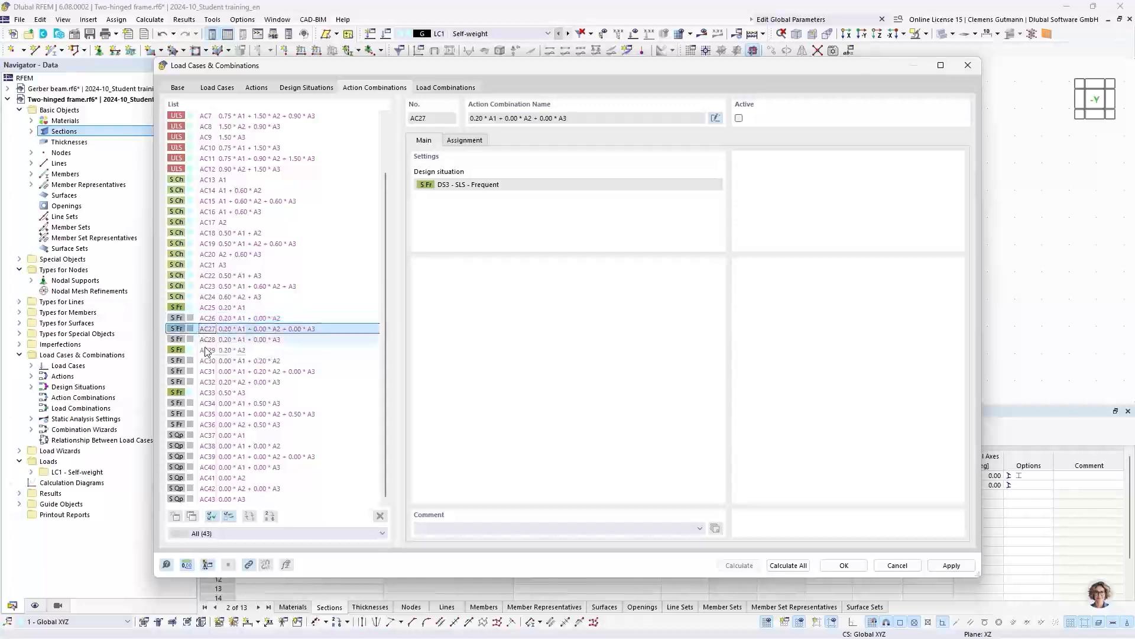
{"action": "left_click", "coordinate": [204, 341]}
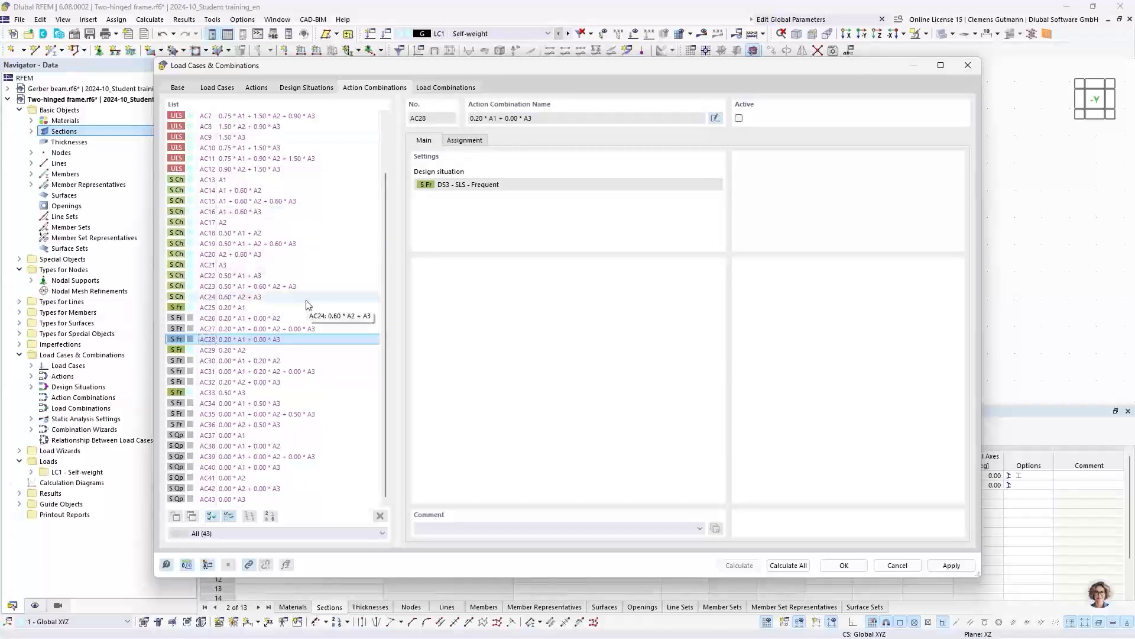
{"action": "scroll", "coordinate": [307, 304], "scroll_direction": "up", "scroll_amount": 2}
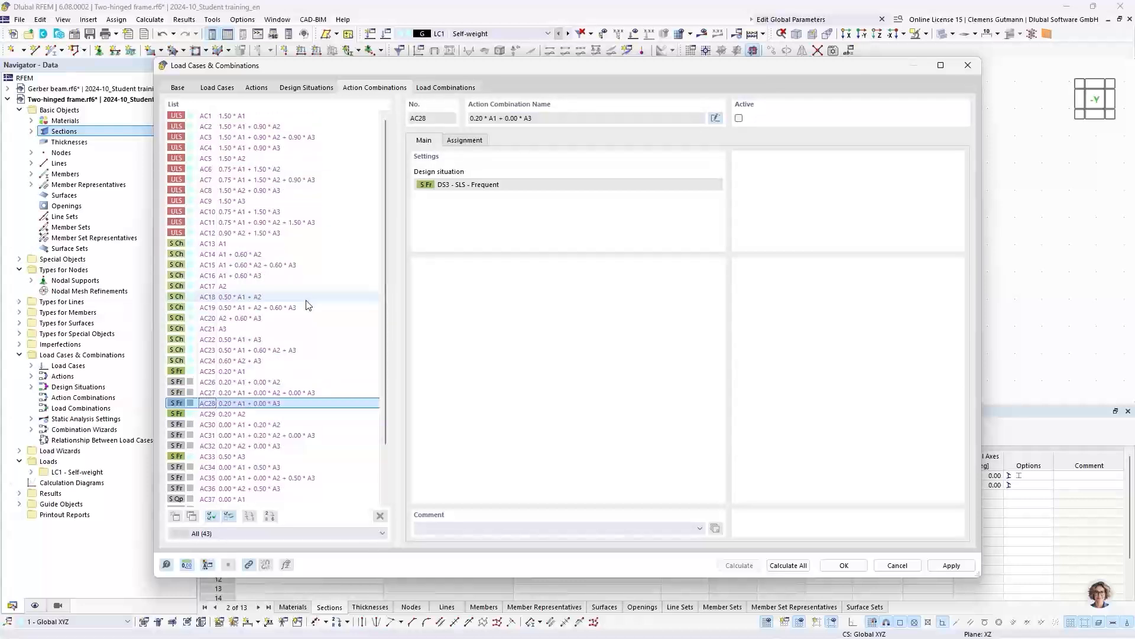
- Compare the generated load combinations with the action combinations and examine the load case assignment of CO12
{"action": "left_click", "coordinate": [445, 88]}
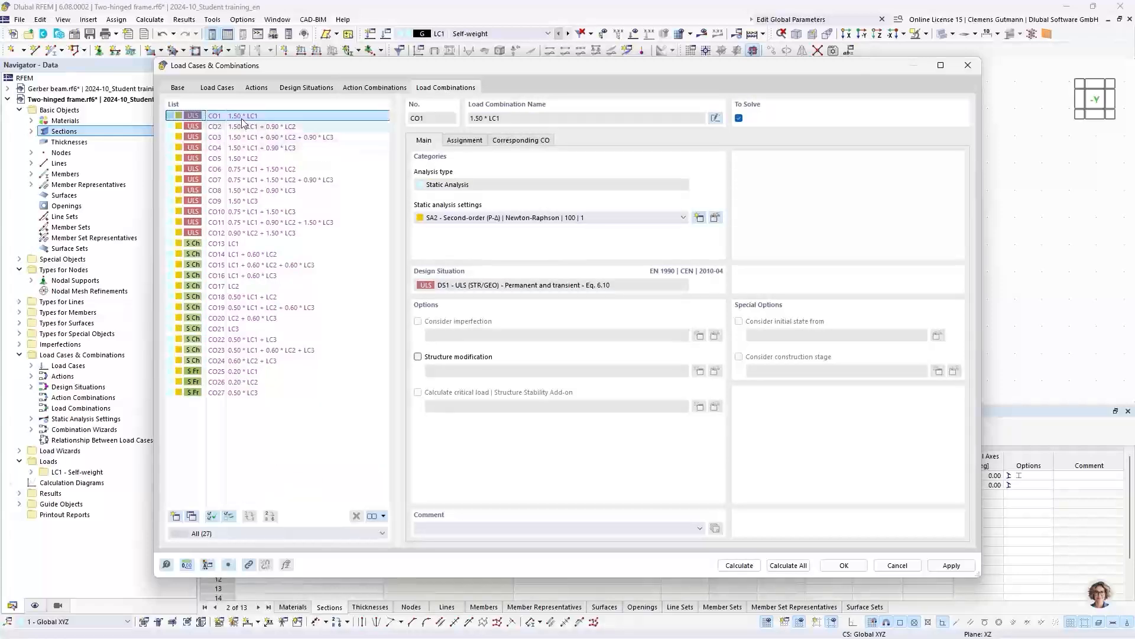
{"action": "left_click", "coordinate": [375, 88]}
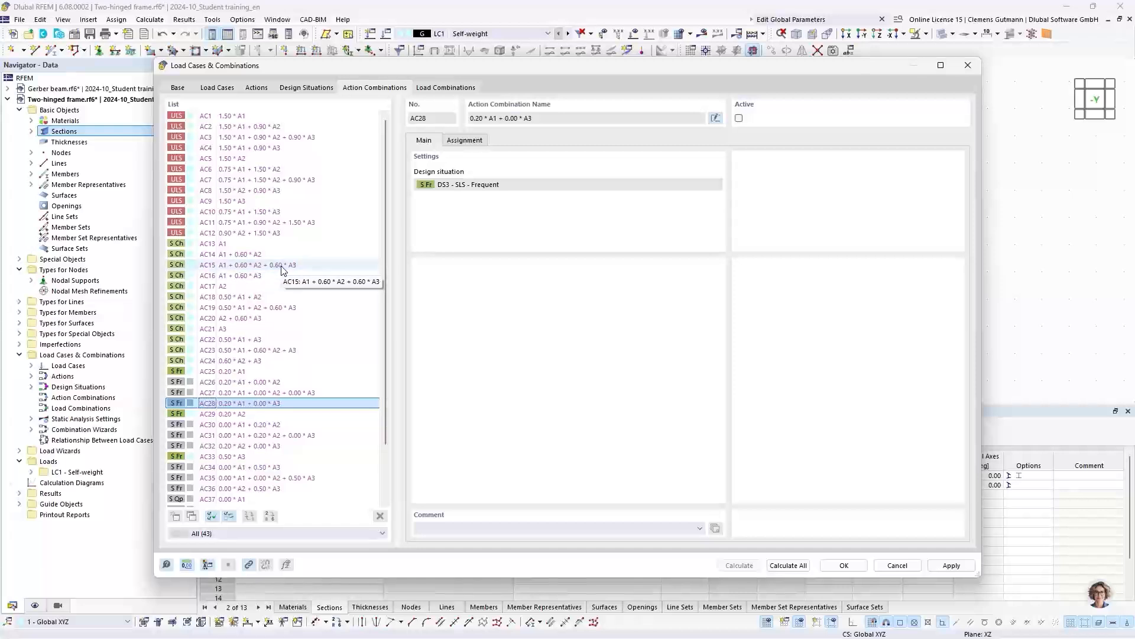
{"action": "left_click", "coordinate": [445, 88]}
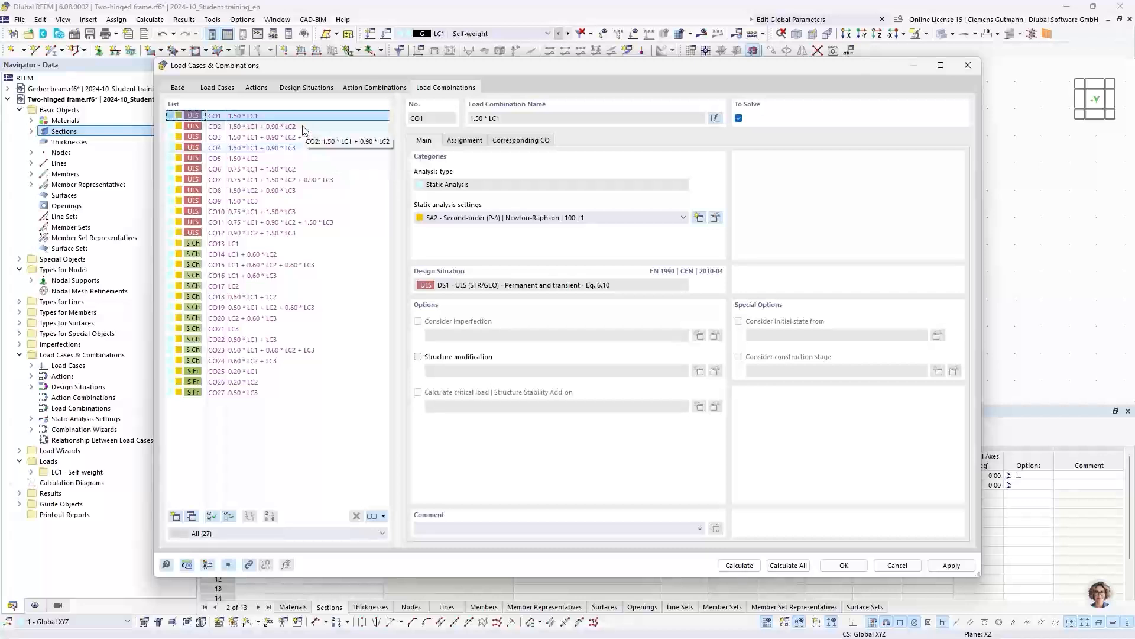
{"action": "left_click", "coordinate": [267, 234]}
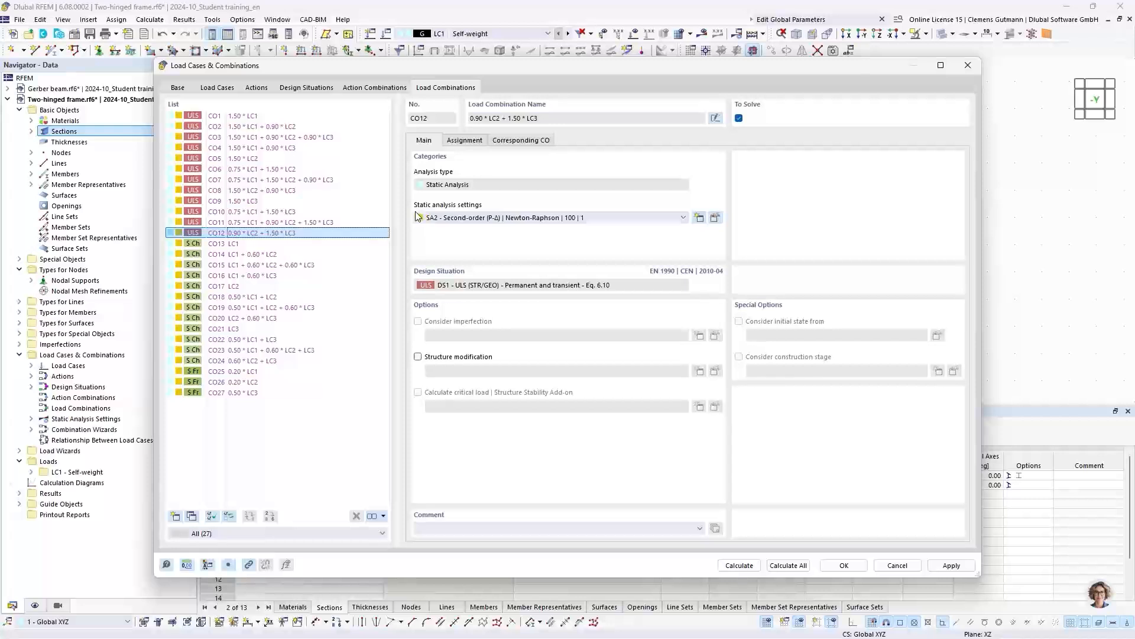
{"action": "left_click", "coordinate": [472, 144]}
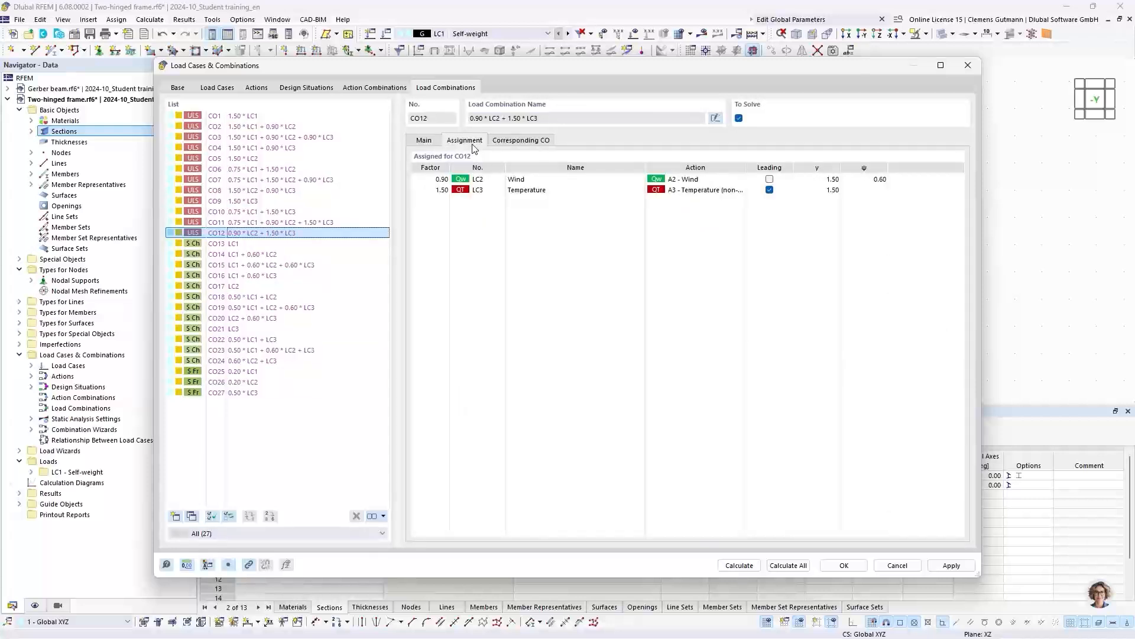
- Compare the load case assignments and leading actions of load combinations CO3, CO7 and CO11, and accept the load cases and combinations
{"action": "left_click", "coordinate": [286, 137]}
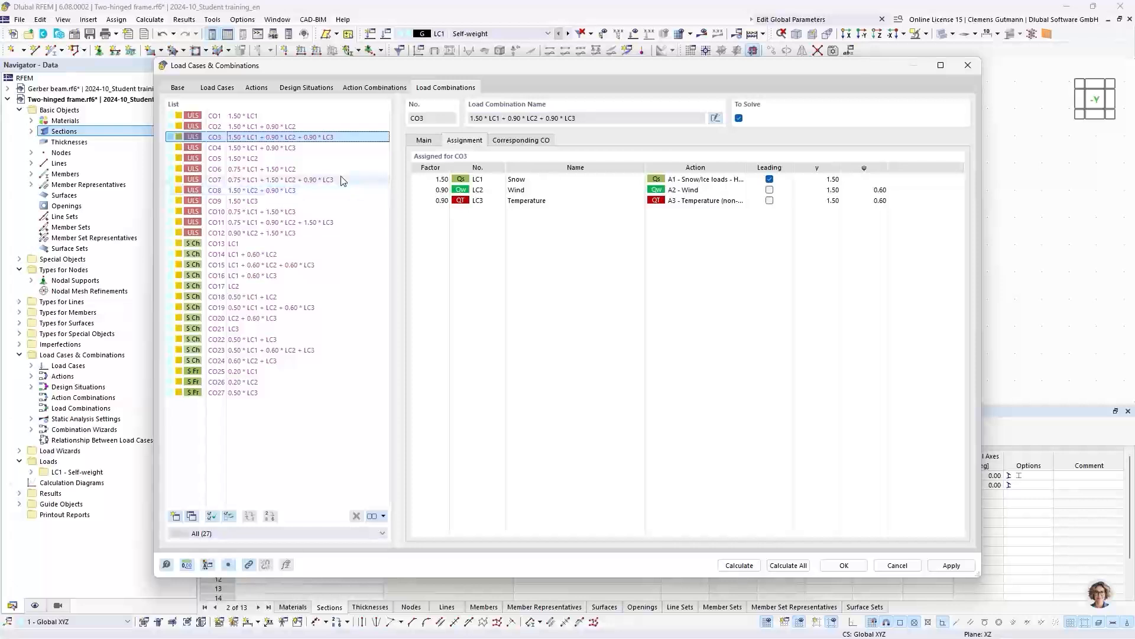
{"action": "left_click", "coordinate": [324, 226]}
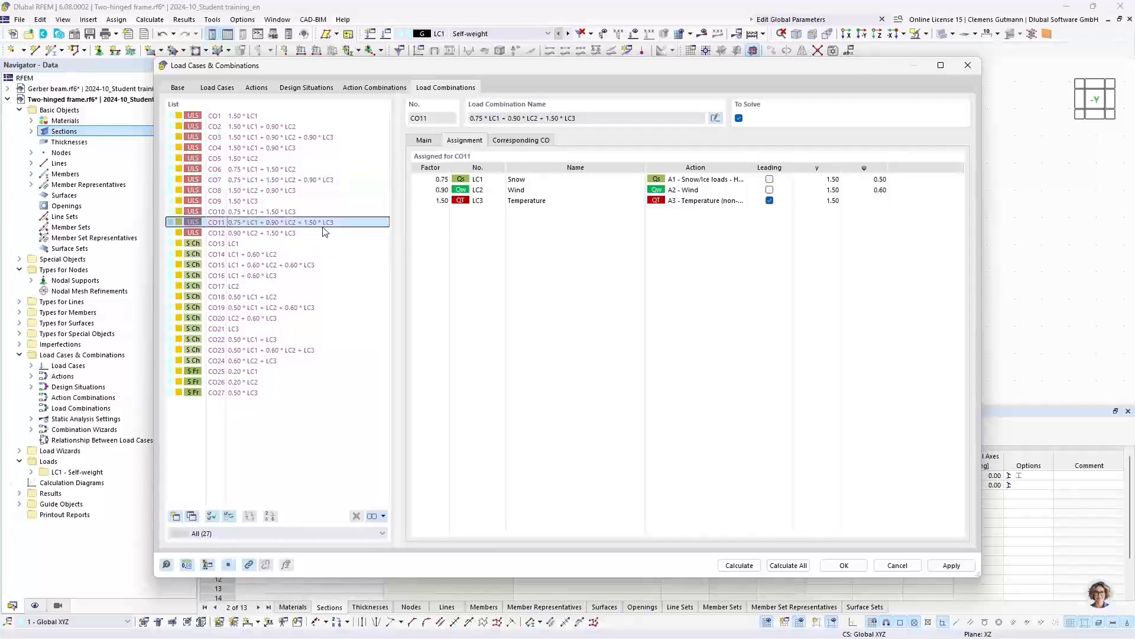
{"action": "left_click", "coordinate": [324, 179]}
{"action": "left_click", "coordinate": [324, 137]}
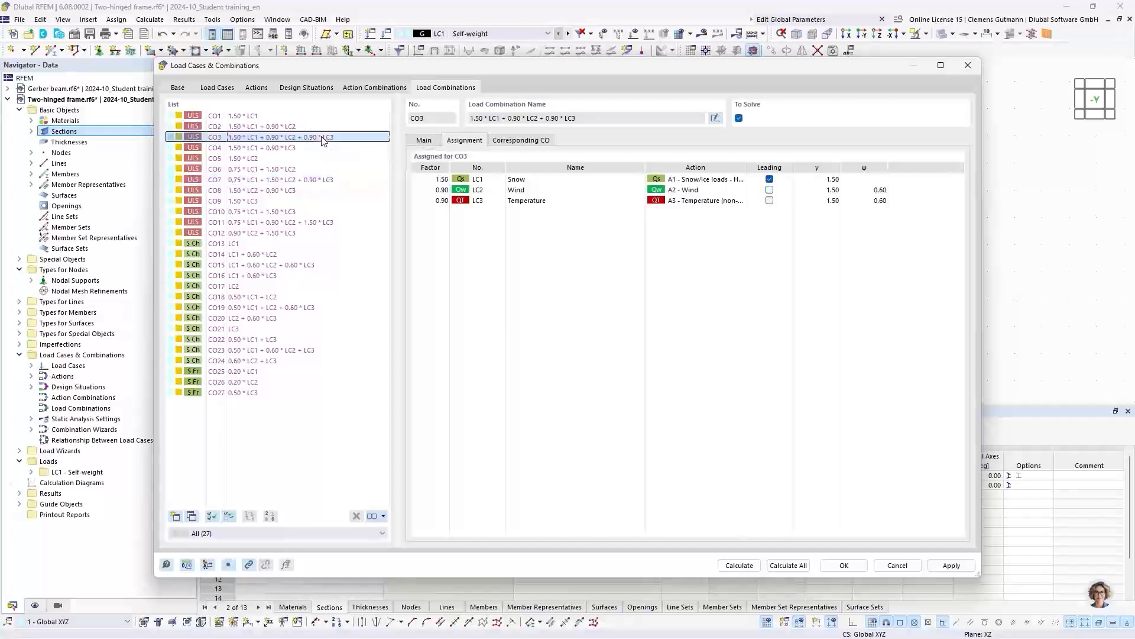
{"action": "left_click", "coordinate": [329, 180]}
{"action": "left_click", "coordinate": [335, 223]}
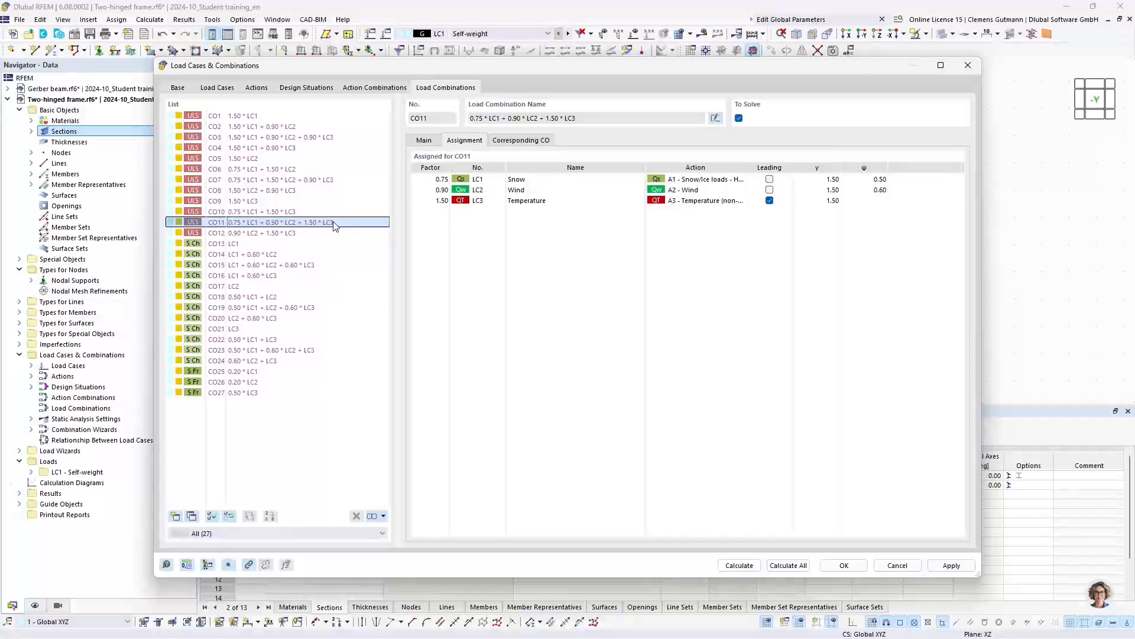
{"action": "left_click", "coordinate": [326, 180]}
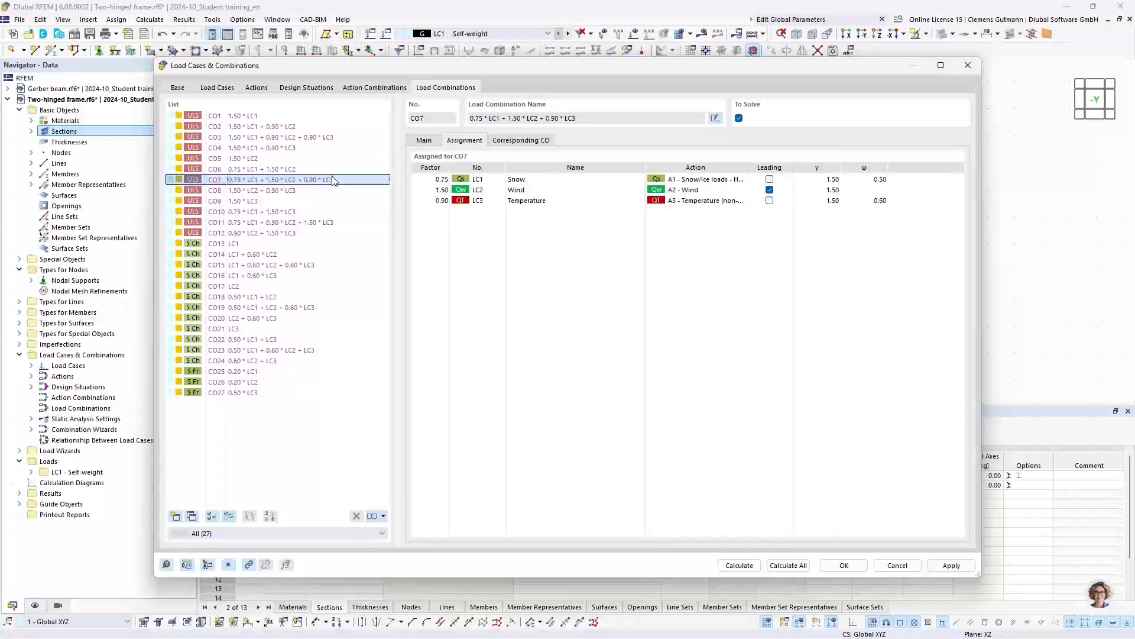
{"action": "left_click", "coordinate": [330, 142]}
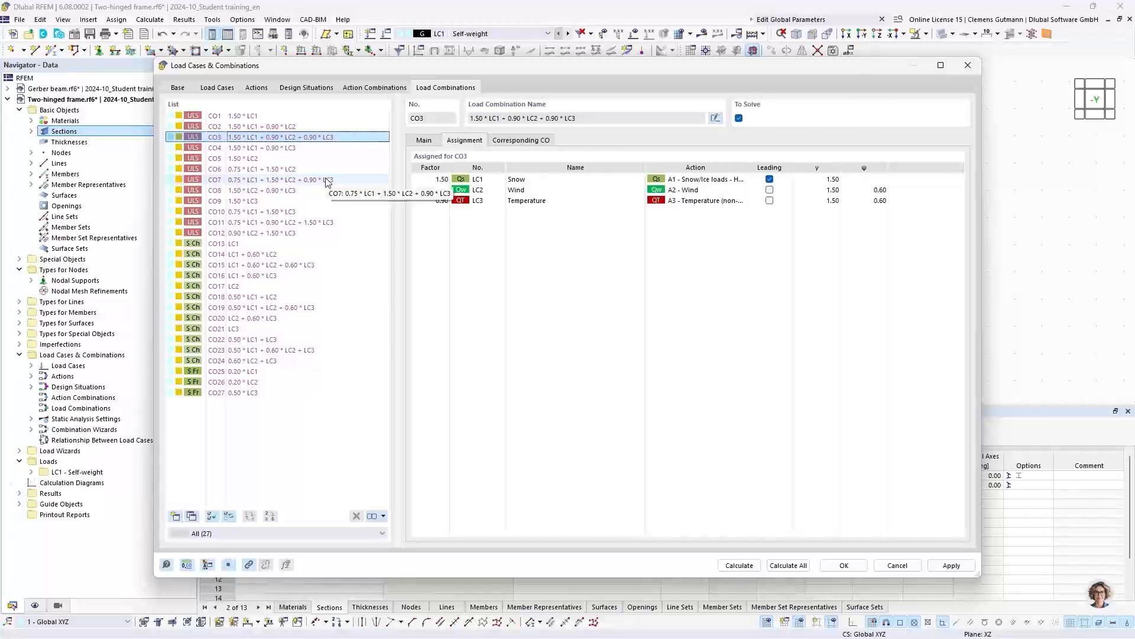
{"action": "left_click", "coordinate": [831, 567]}
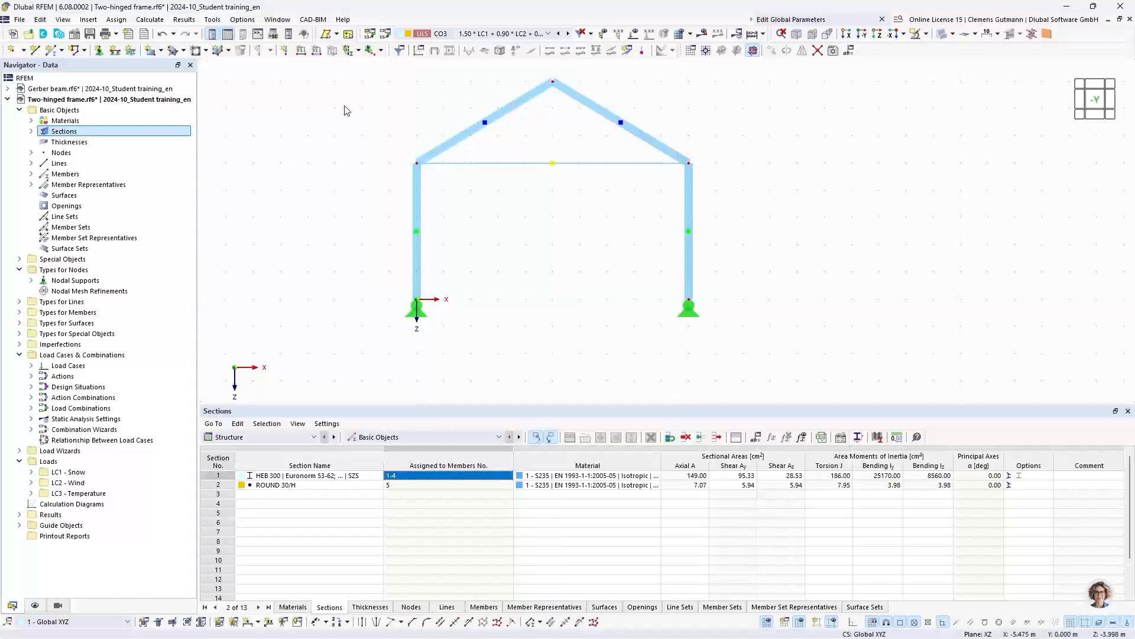
- Create a new uniform force member load in load case LC1 Snow with a magnitude of 1 kN/m
{"action": "left_click", "coordinate": [316, 52]}
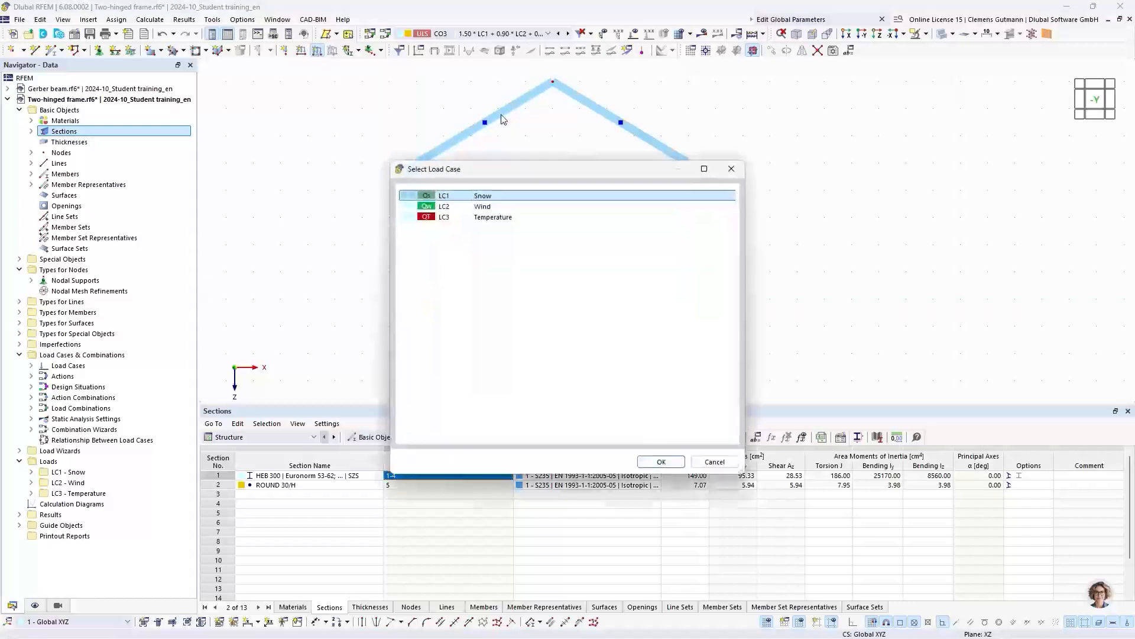
{"action": "left_click", "coordinate": [659, 461]}
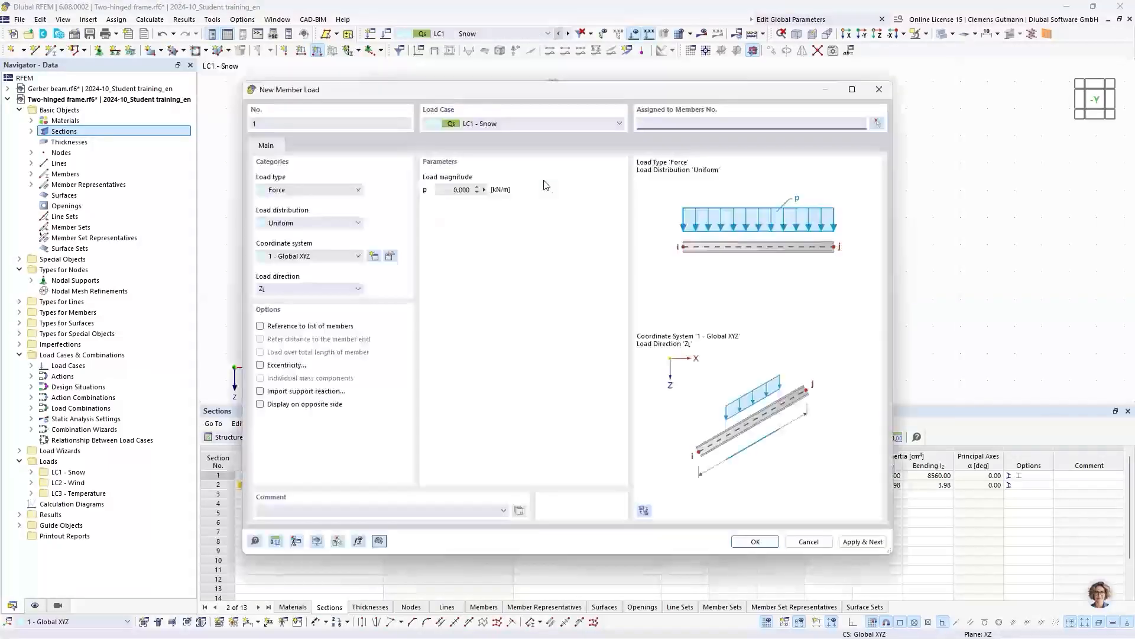
{"action": "left_click", "coordinate": [452, 193]}
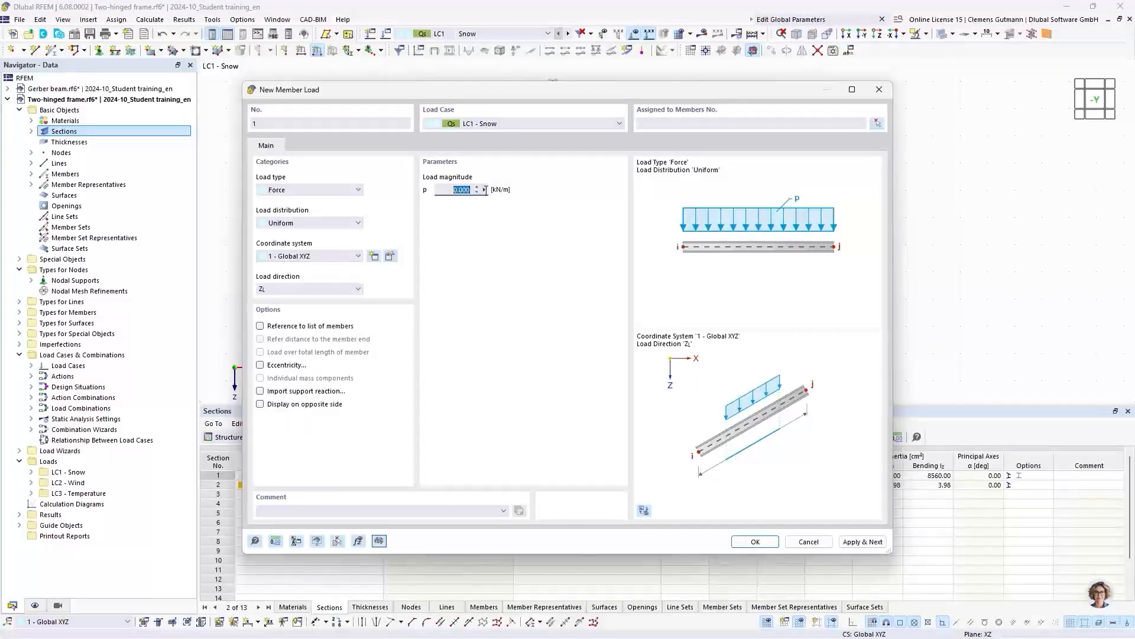
{"action": "type", "text": "1"}
{"action": "key", "text": "Tab"}
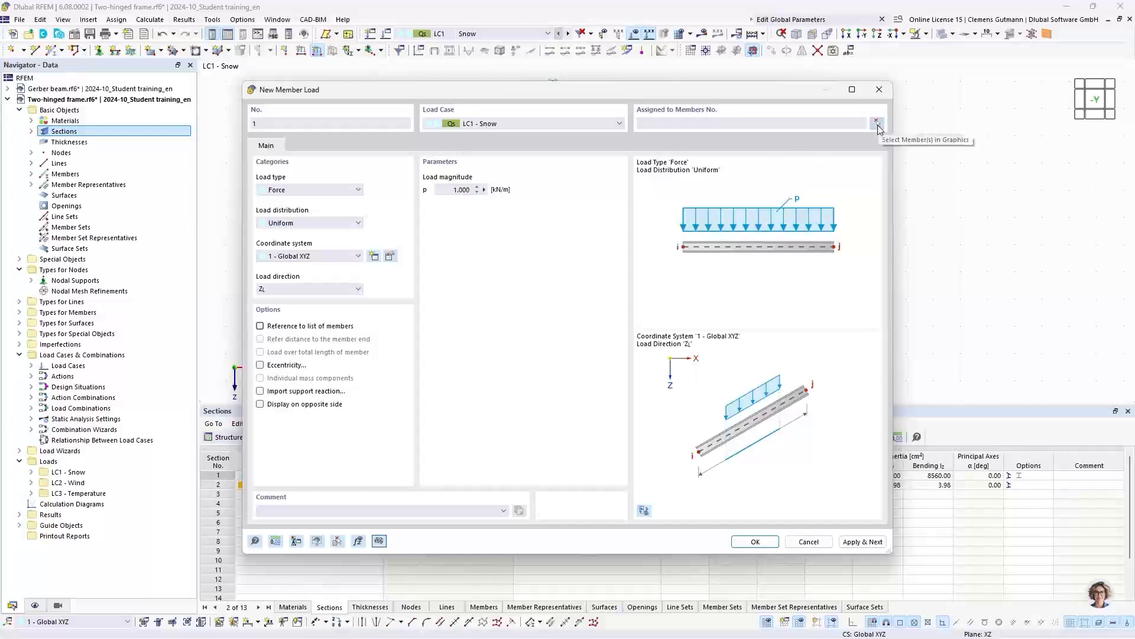
- Assign the snow load to the two rafters, members 2 and 4, and apply it globally in Z on projected length
{"action": "left_click", "coordinate": [877, 123]}
{"action": "middle_click_drag", "start_coordinate": [565, 148], "coordinate": [451, 246]}
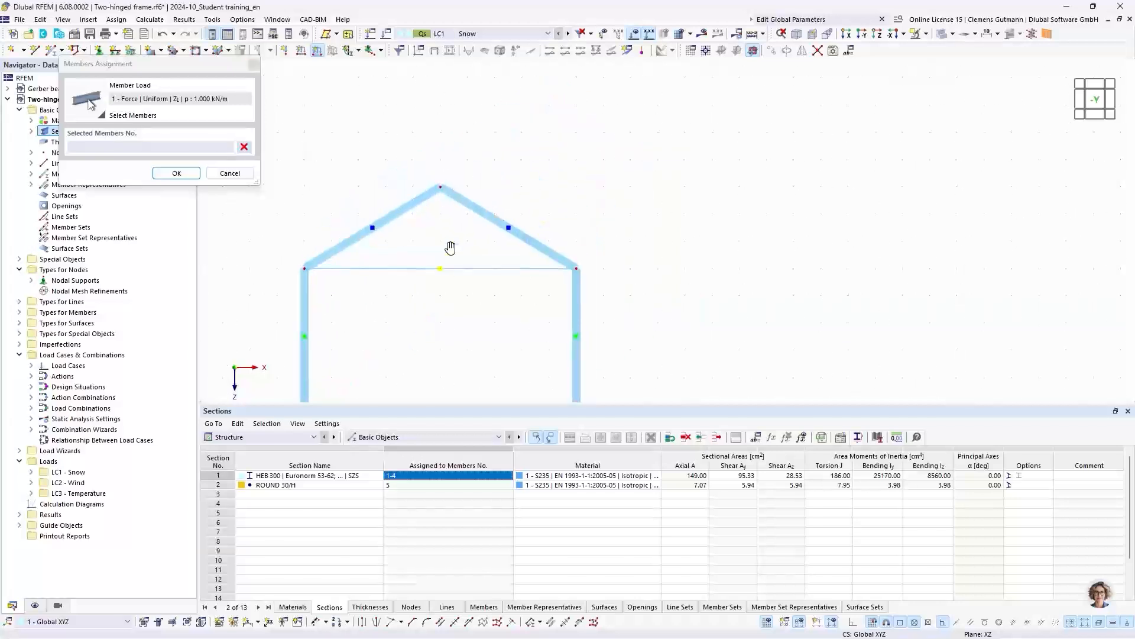
{"action": "left_click_drag", "start_coordinate": [494, 147], "coordinate": [413, 207]}
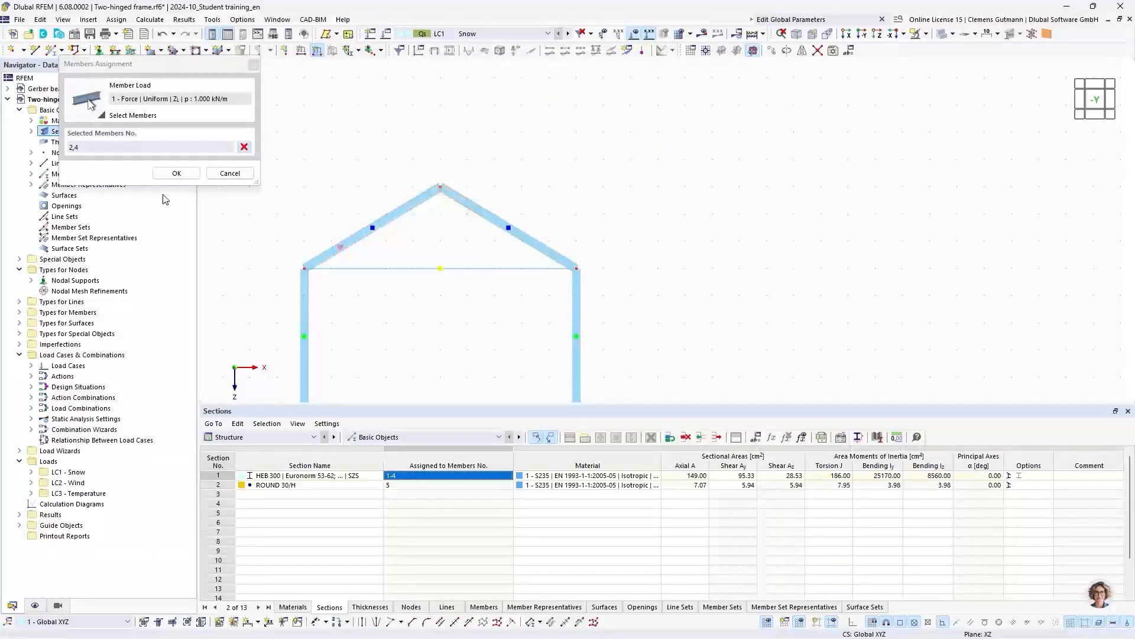
{"action": "left_click", "coordinate": [176, 172]}
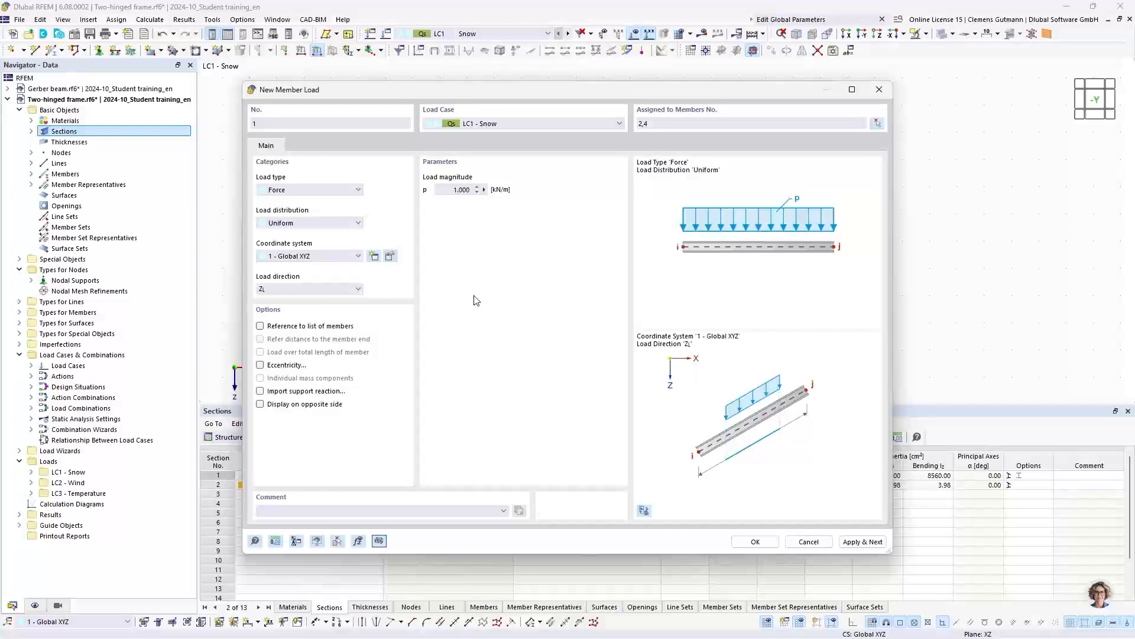
{"action": "left_click", "coordinate": [346, 290]}
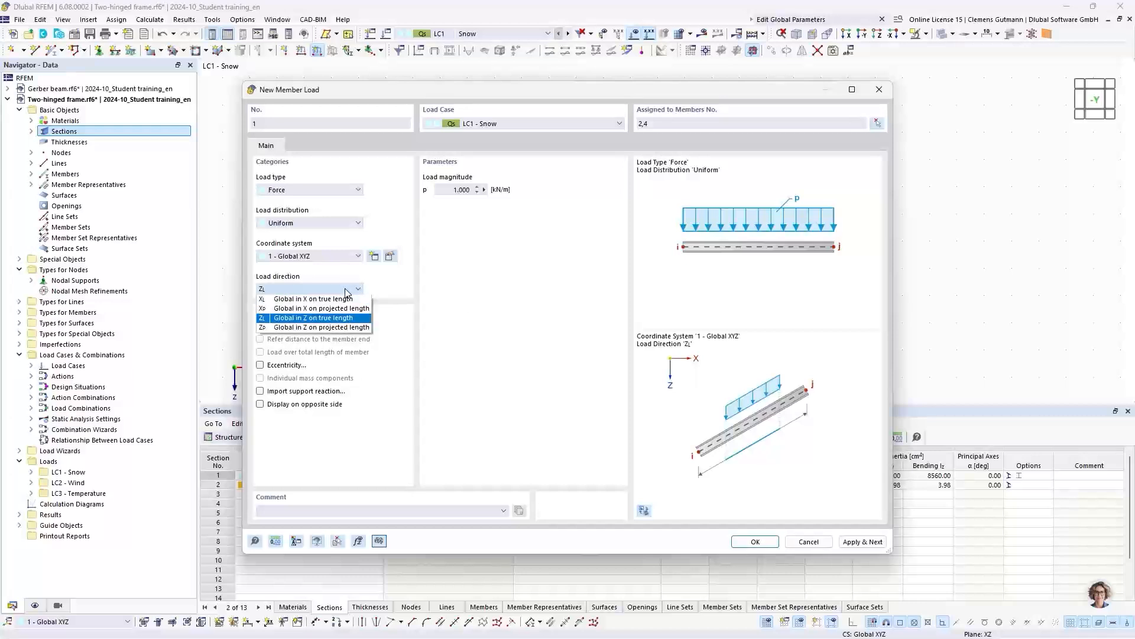
{"action": "left_click", "coordinate": [298, 329]}
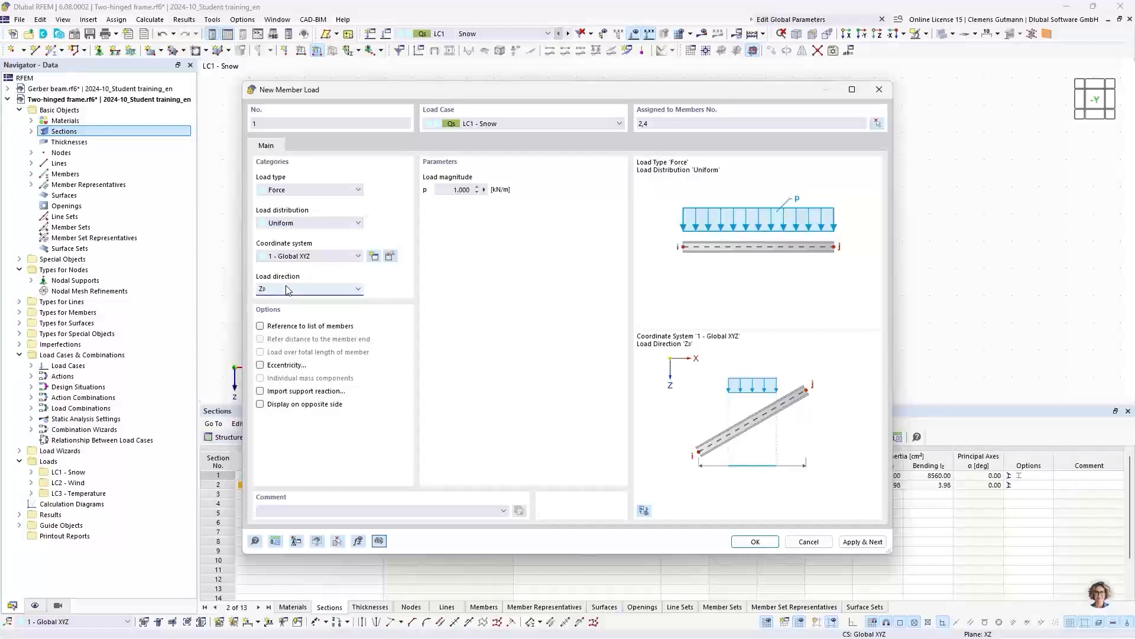
{"action": "left_click", "coordinate": [865, 543]}
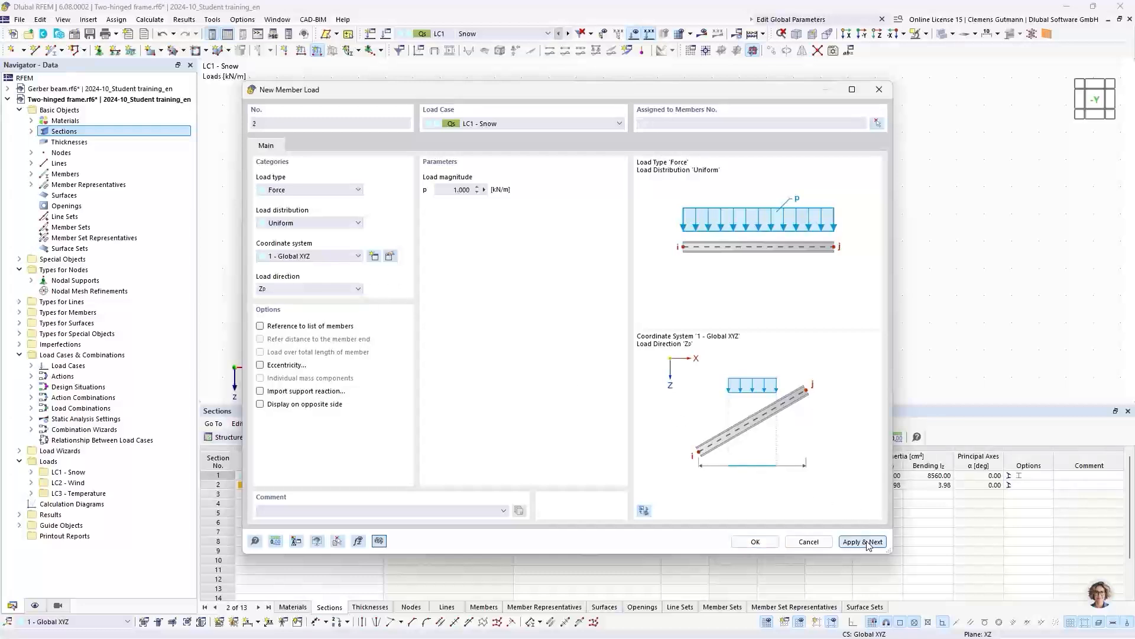
- Set the next member load to load case LC2 Wind and assign it to both columns and both rafters, members 1-4
{"action": "left_click", "coordinate": [509, 126]}
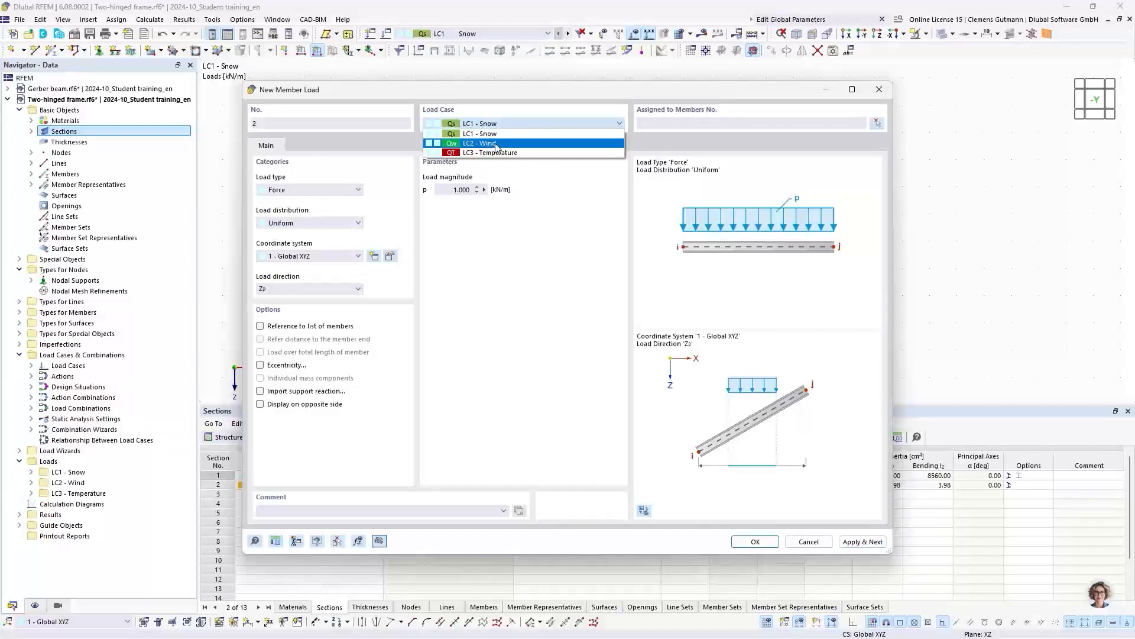
{"action": "left_click", "coordinate": [496, 143]}
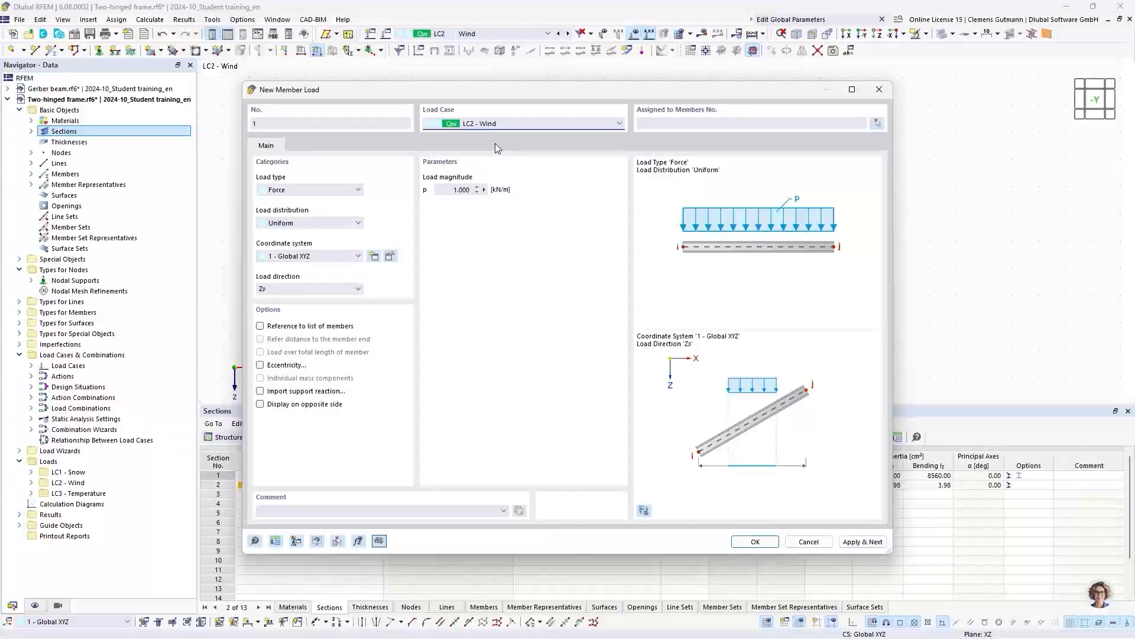
{"action": "left_click", "coordinate": [882, 122]}
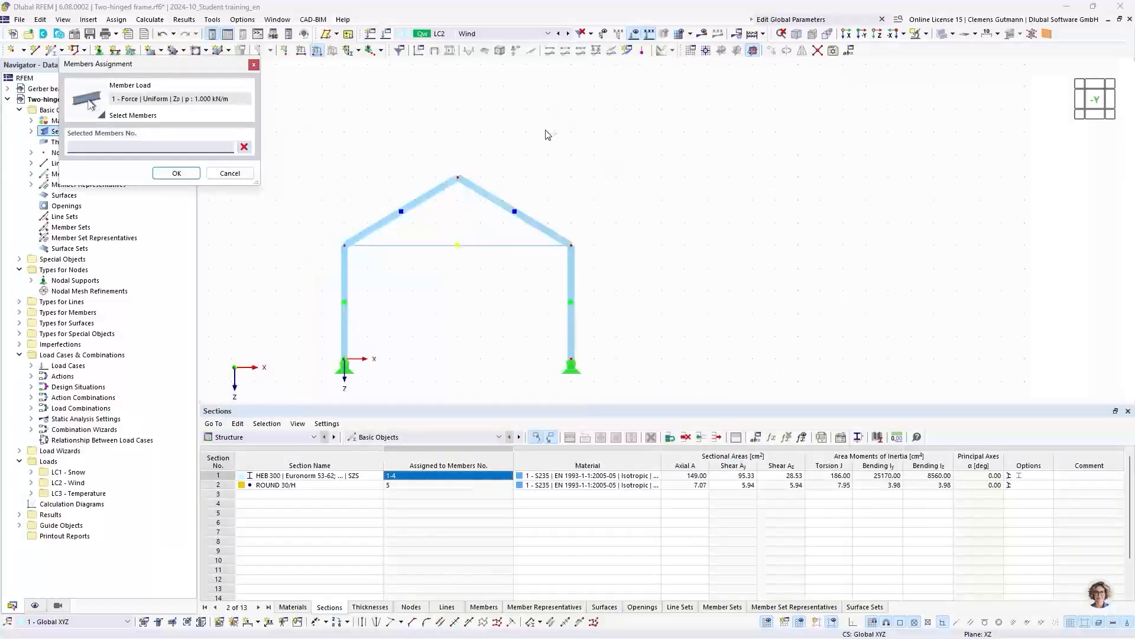
{"action": "left_click", "coordinate": [405, 242]}
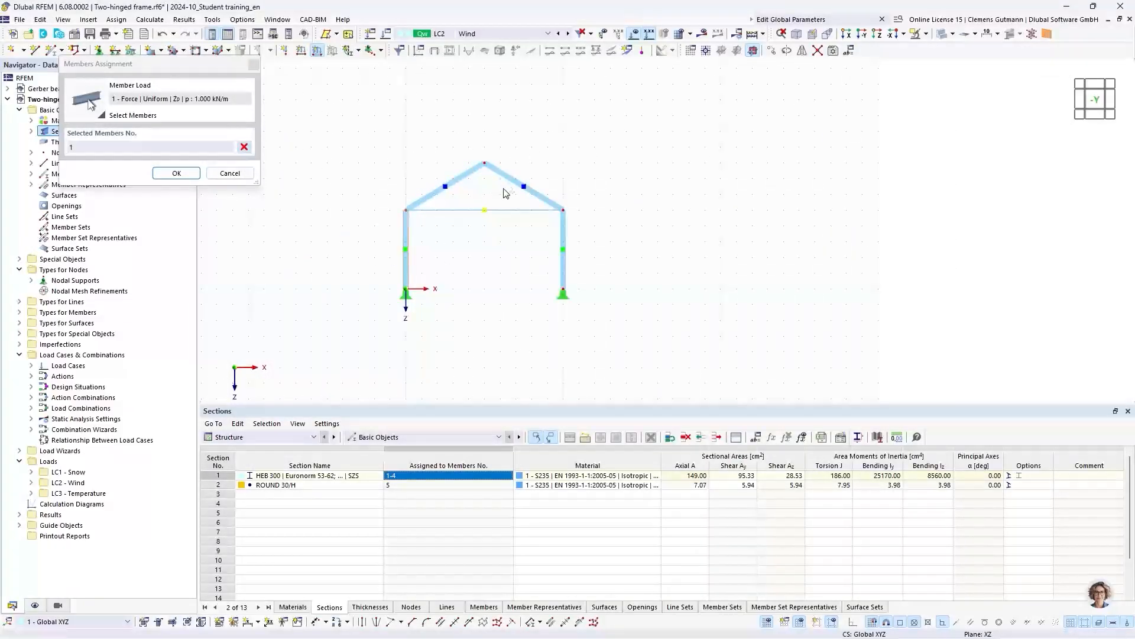
{"action": "left_click_drag", "start_coordinate": [502, 189], "coordinate": [465, 143]}
{"action": "left_click_drag", "start_coordinate": [607, 255], "coordinate": [516, 255]}
{"action": "left_click", "coordinate": [176, 172]}
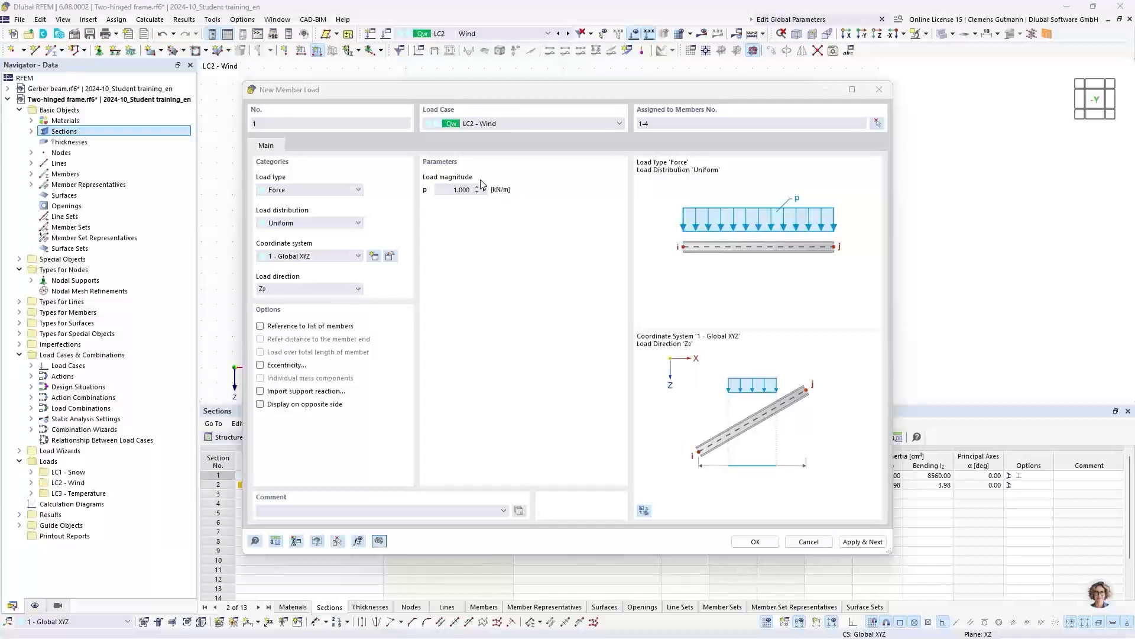
- Set the wind load's coordinate system to Local xyz and apply the load, continuing with another member load
{"action": "left_click", "coordinate": [298, 256]}
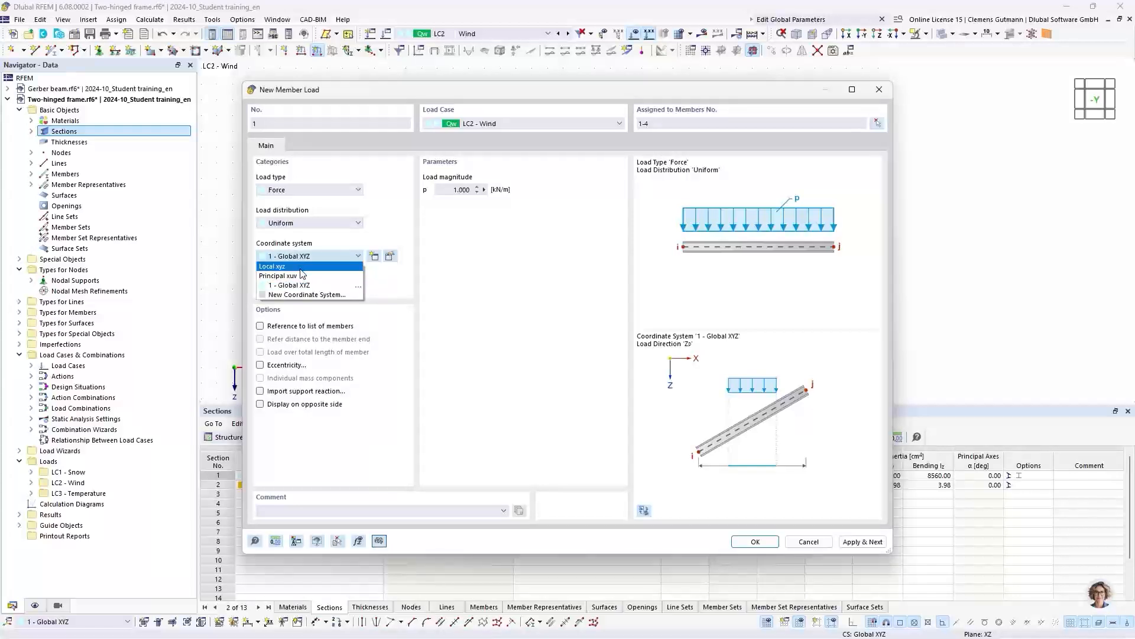
{"action": "left_click", "coordinate": [301, 268]}
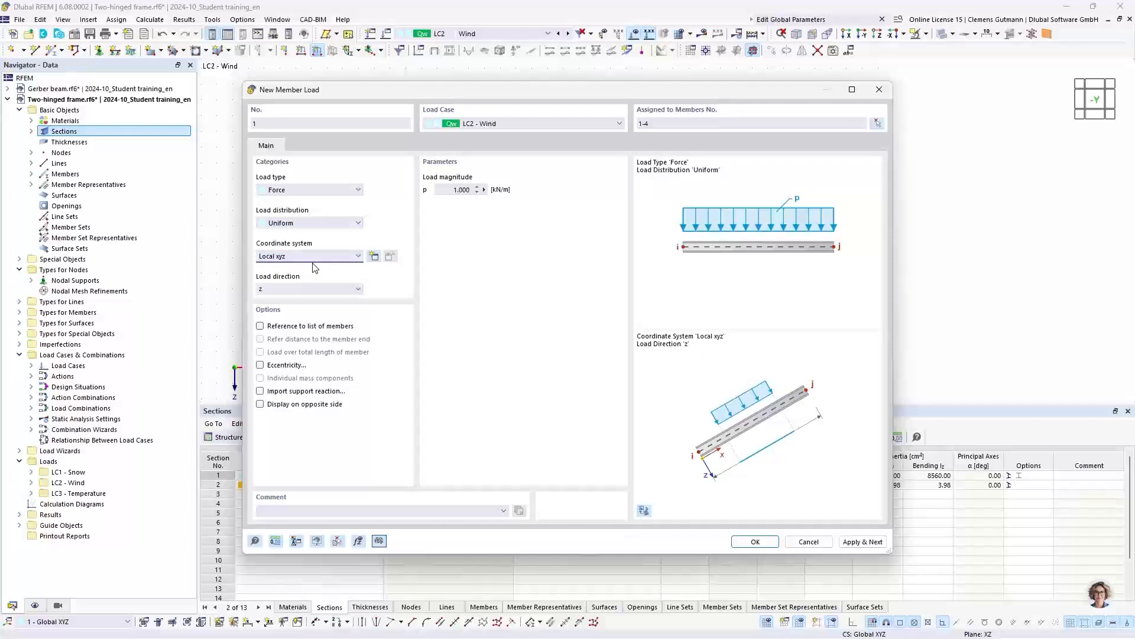
{"action": "left_click", "coordinate": [314, 257]}
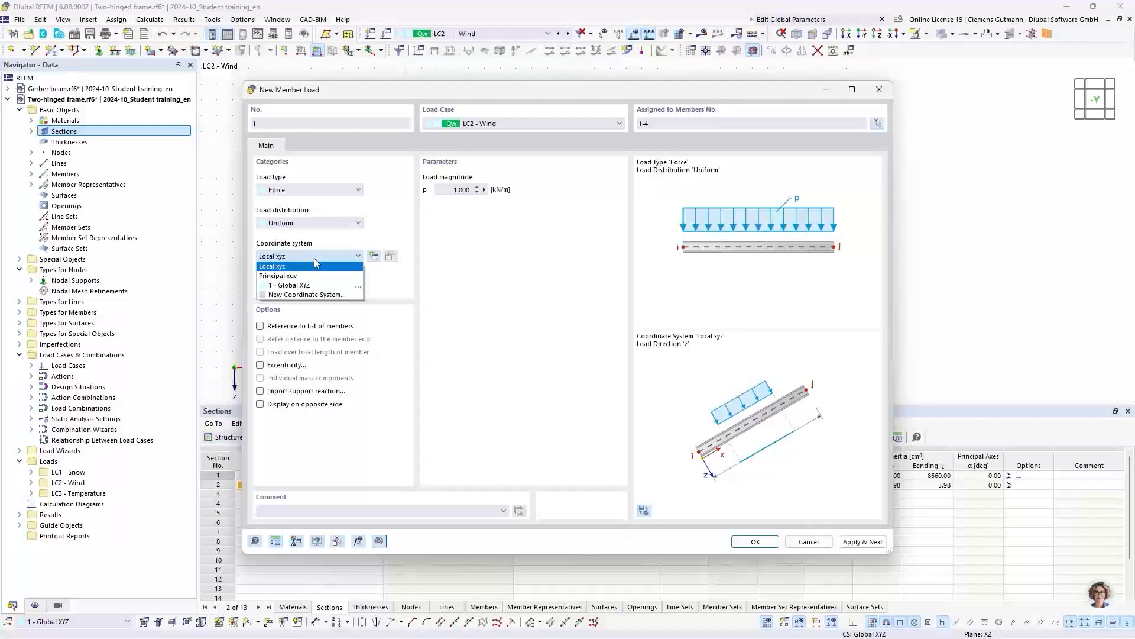
{"action": "left_click", "coordinate": [316, 261]}
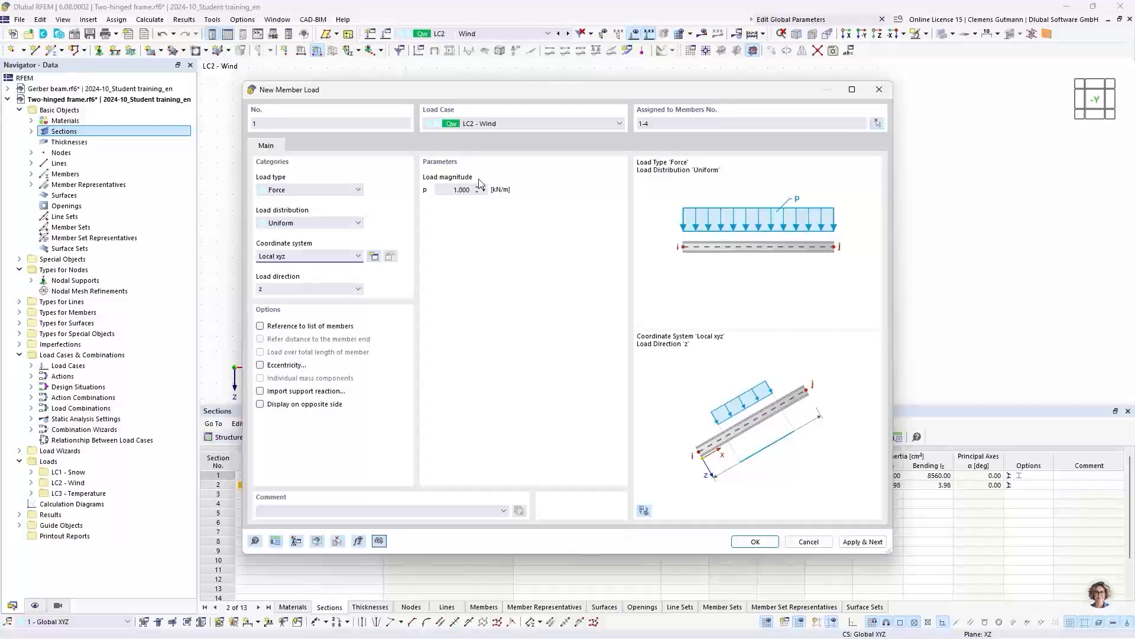
{"action": "left_click", "coordinate": [847, 541]}
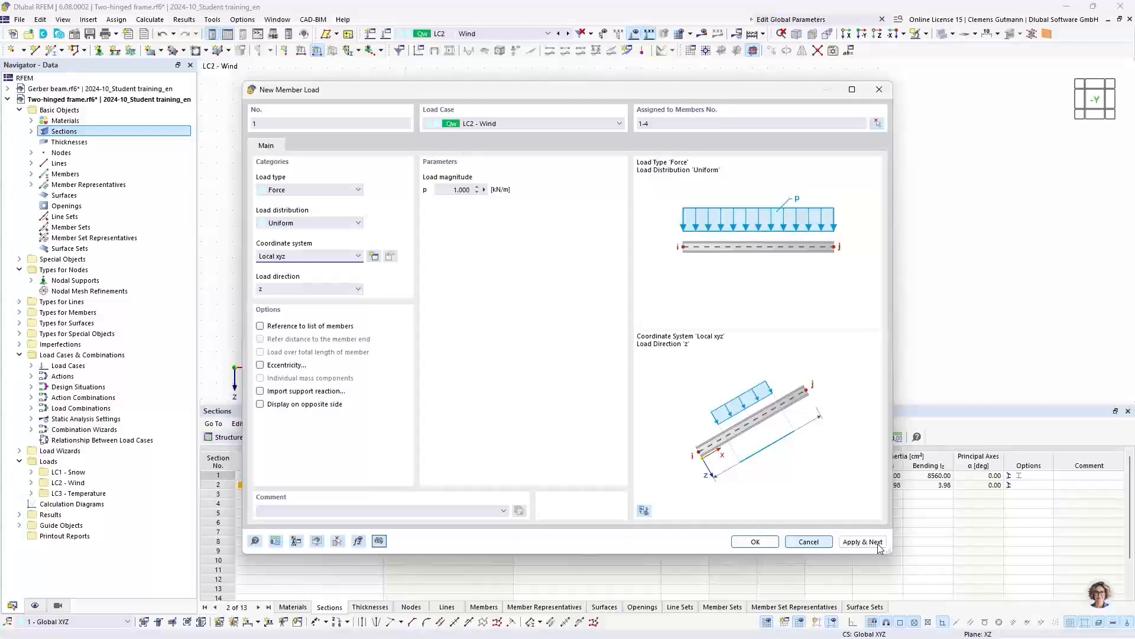
- Define a Temperature Change member load in load case LC3 Temperature with a center line temperature Tc of 35 °C
{"action": "left_click", "coordinate": [501, 123]}
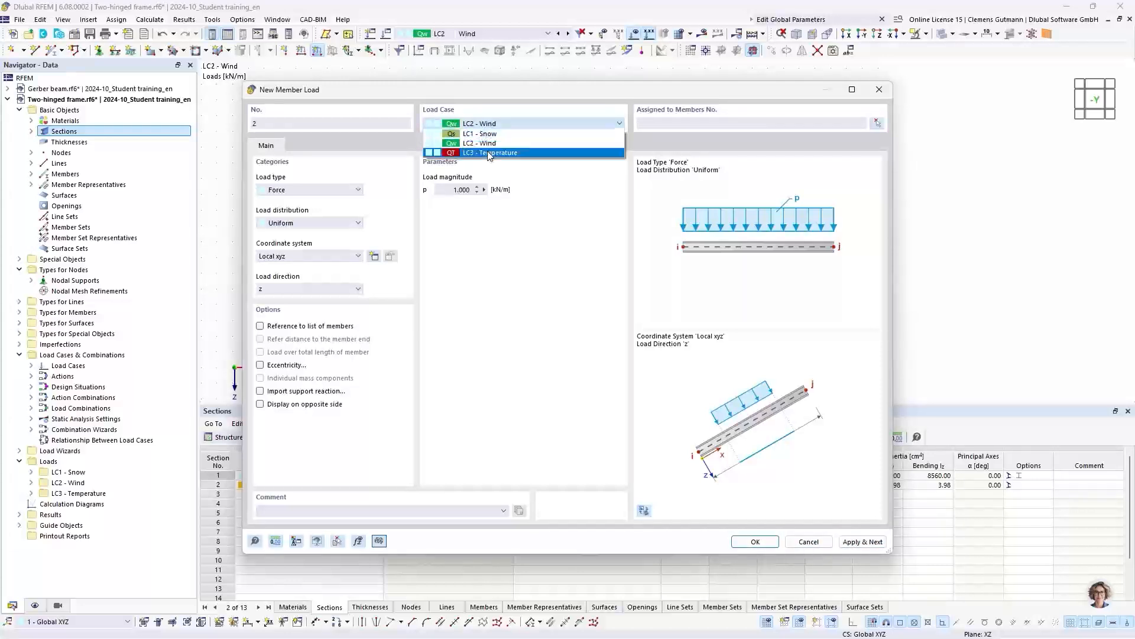
{"action": "left_click", "coordinate": [489, 153]}
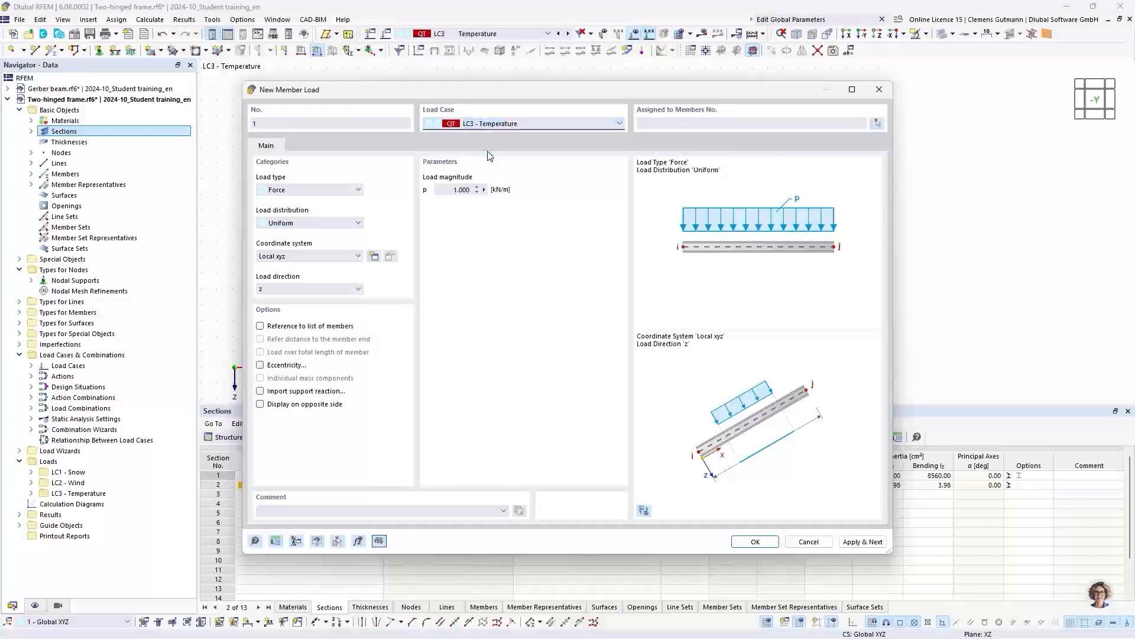
{"action": "left_click", "coordinate": [334, 194]}
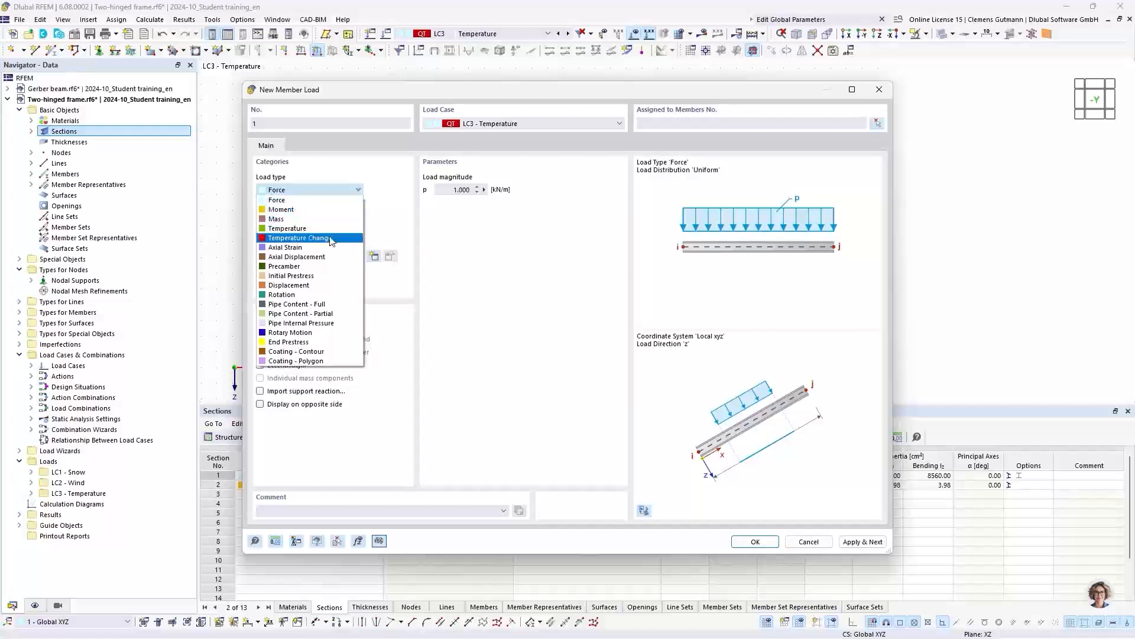
{"action": "left_click", "coordinate": [330, 238]}
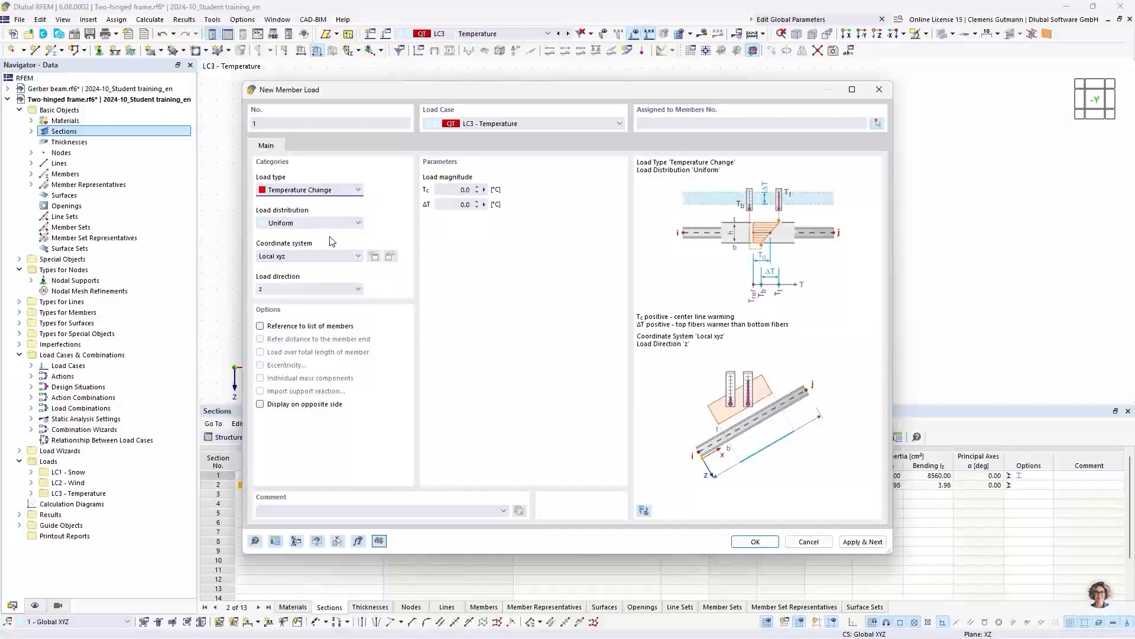
{"action": "left_click_drag", "start_coordinate": [456, 193], "coordinate": [478, 191]}
{"action": "type", "text": "35"}
{"action": "key", "text": "Tab"}
- Assign the temperature load to both columns and both rafters, members 1-4, and finish creating member loads
{"action": "left_click", "coordinate": [879, 126]}
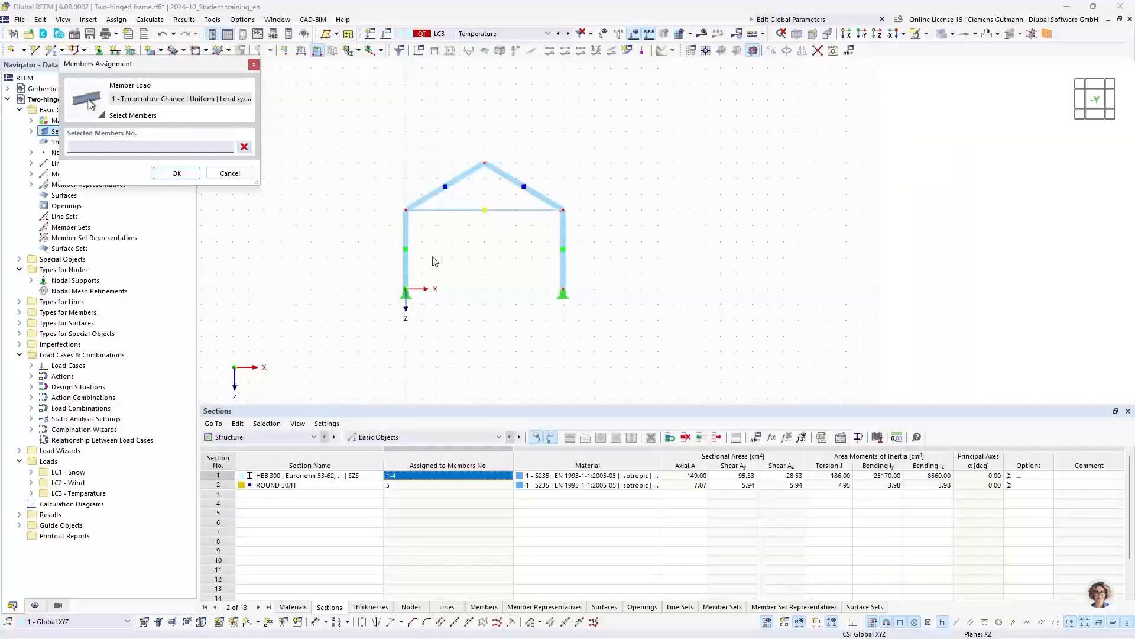
{"action": "left_click", "coordinate": [406, 245]}
{"action": "left_click_drag", "start_coordinate": [501, 190], "coordinate": [452, 142]}
{"action": "left_click_drag", "start_coordinate": [603, 258], "coordinate": [537, 240]}
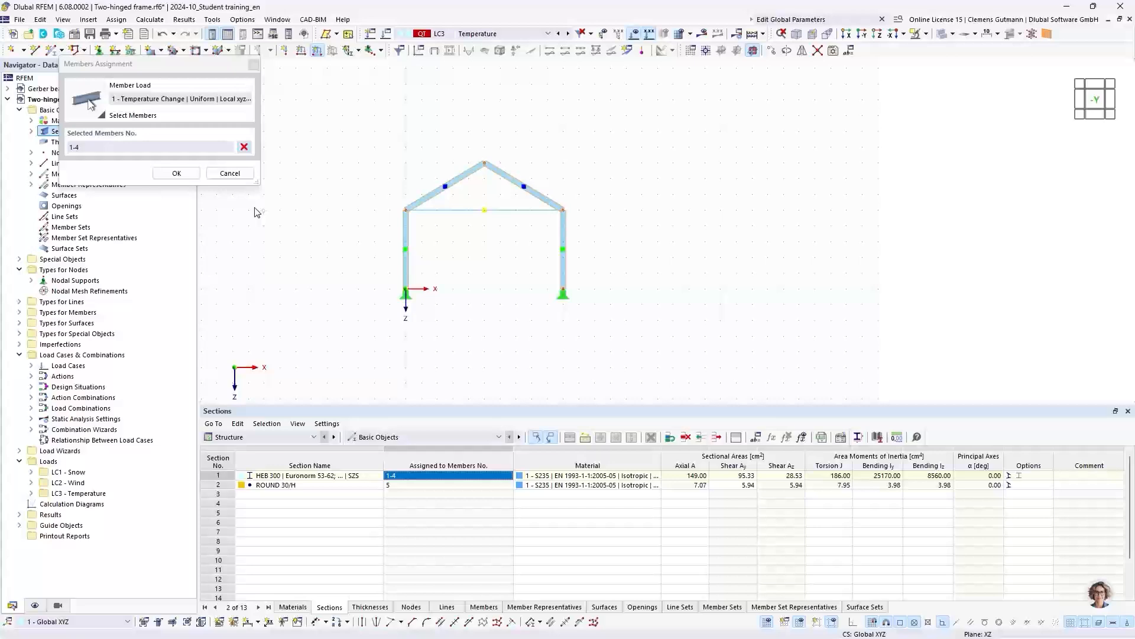
{"action": "left_click", "coordinate": [176, 173]}
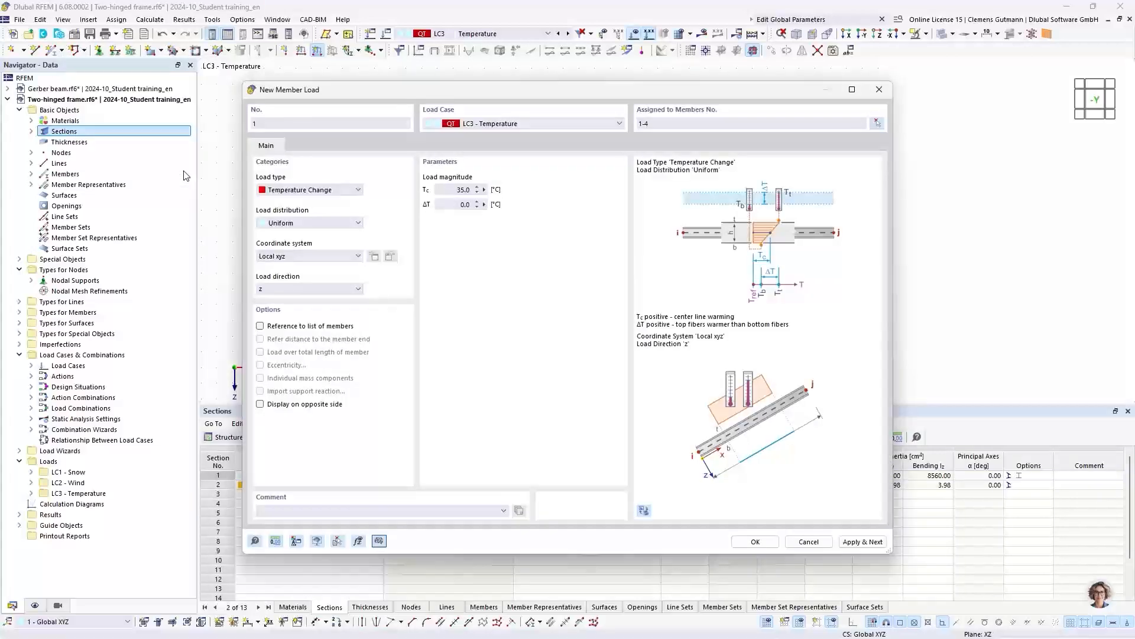
{"action": "left_click", "coordinate": [746, 543]}
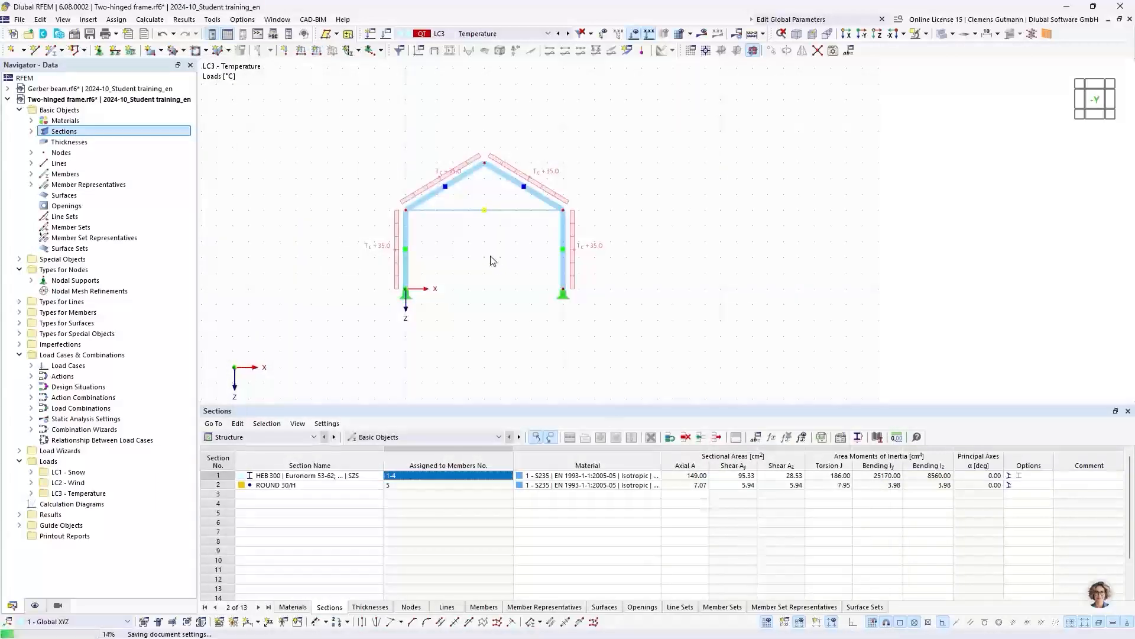
- In the member loads table of LC2 Wind, reassign the load to members 1,2 and add a matching uniform 1.000 kN/m load for members 3,4
{"action": "left_click", "coordinate": [562, 33]}
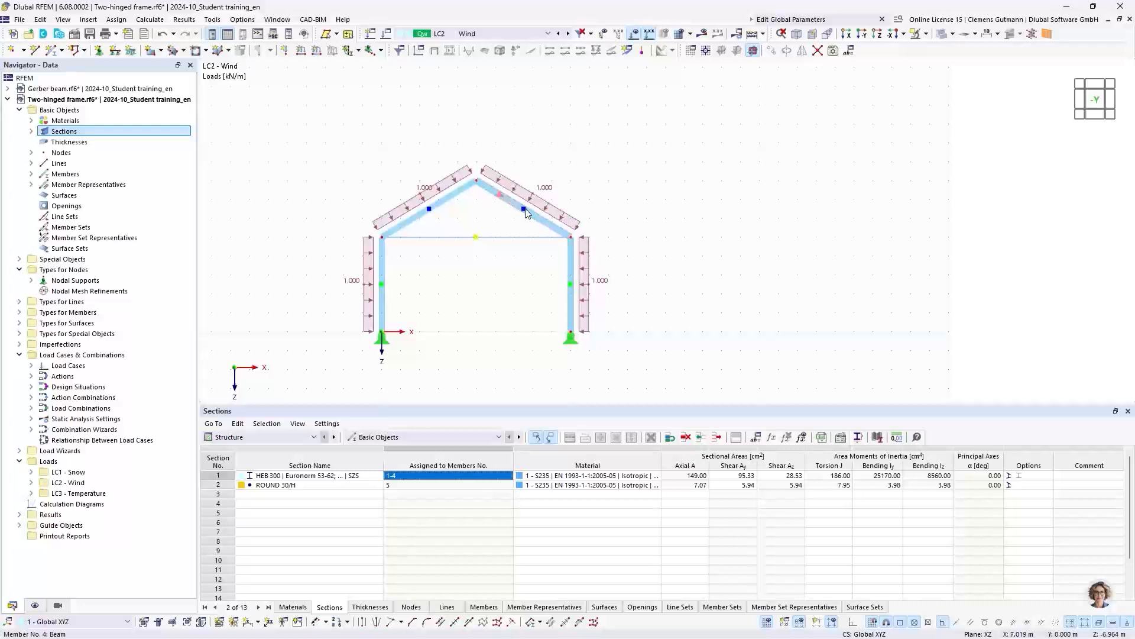
{"action": "scroll", "coordinate": [525, 209], "scroll_direction": "up", "scroll_amount": 1}
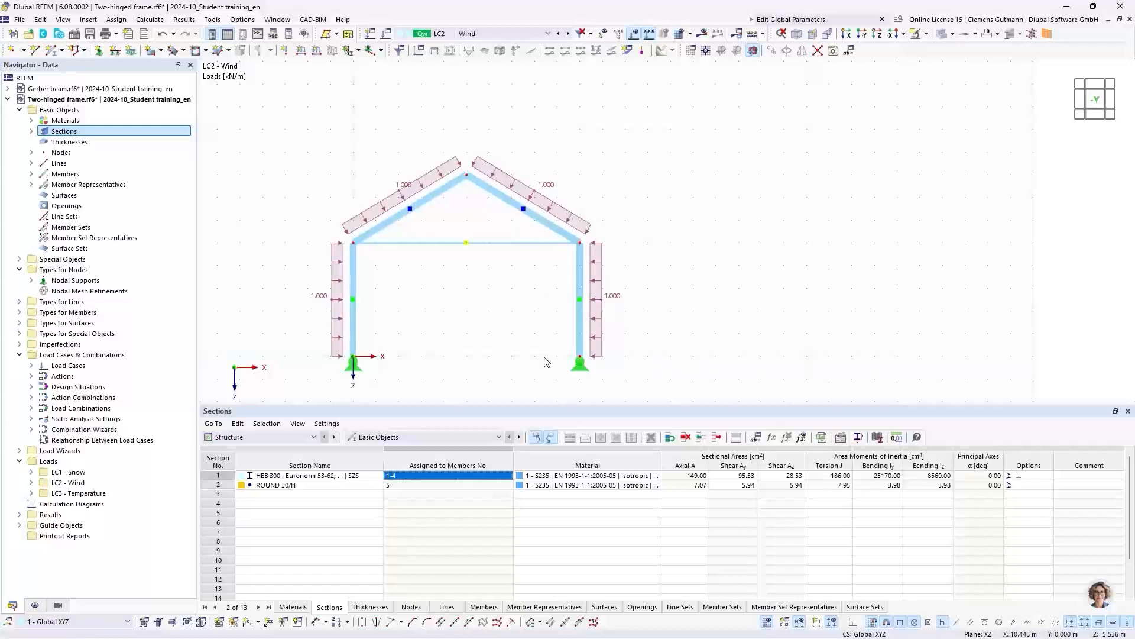
{"action": "left_click", "coordinate": [309, 440]}
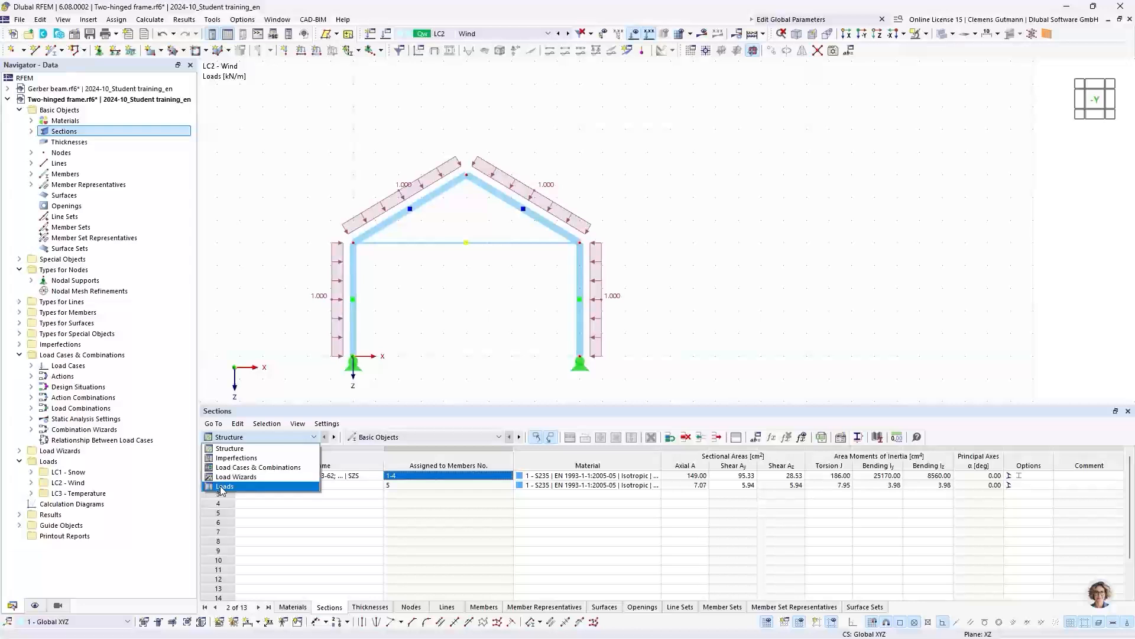
{"action": "left_click", "coordinate": [256, 488]}
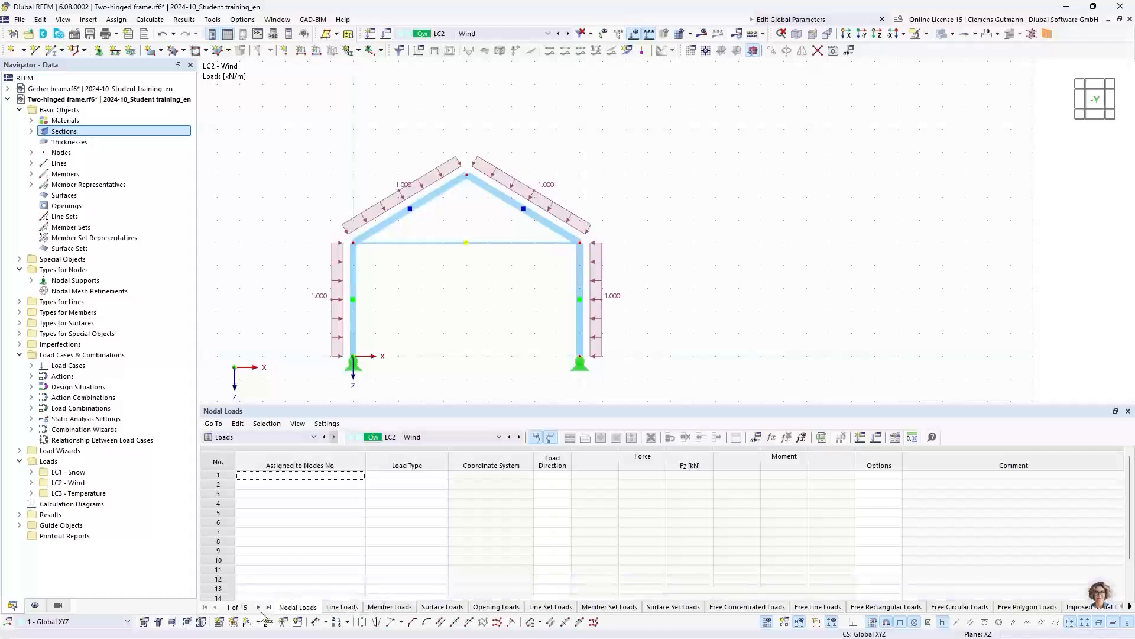
{"action": "left_click", "coordinate": [374, 608]}
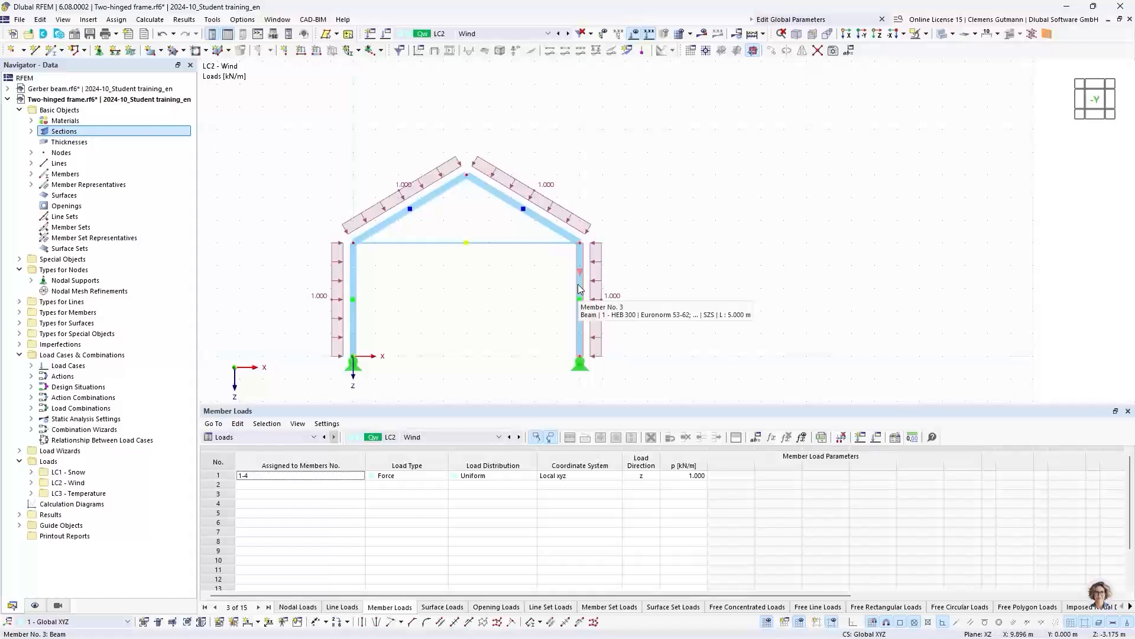
{"action": "left_click", "coordinate": [273, 481]}
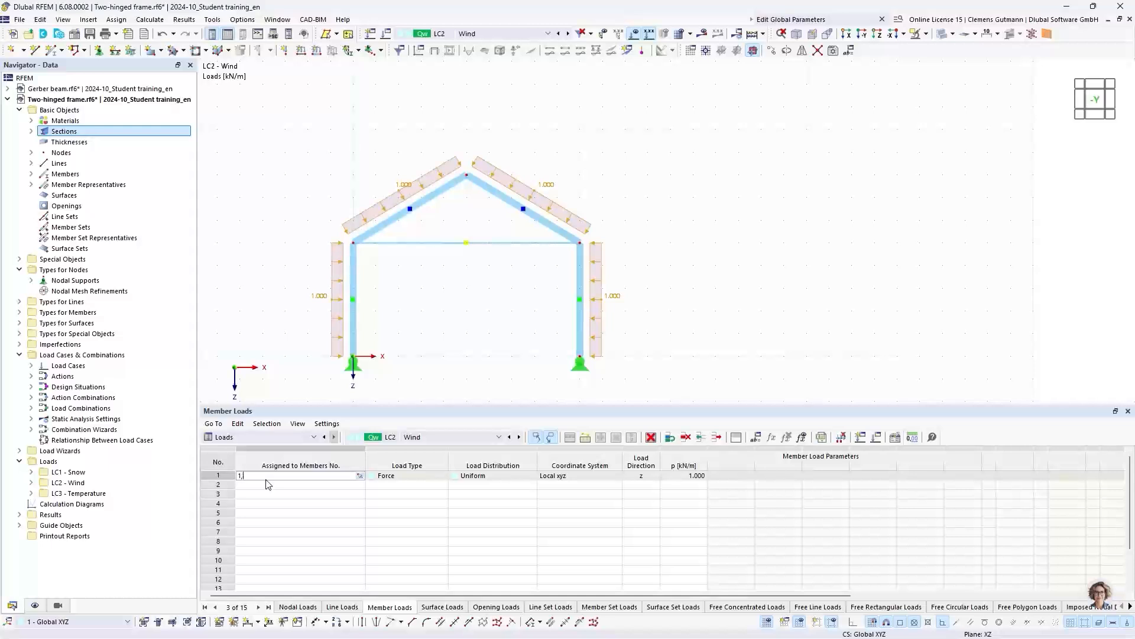
{"action": "left_click", "coordinate": [266, 484]}
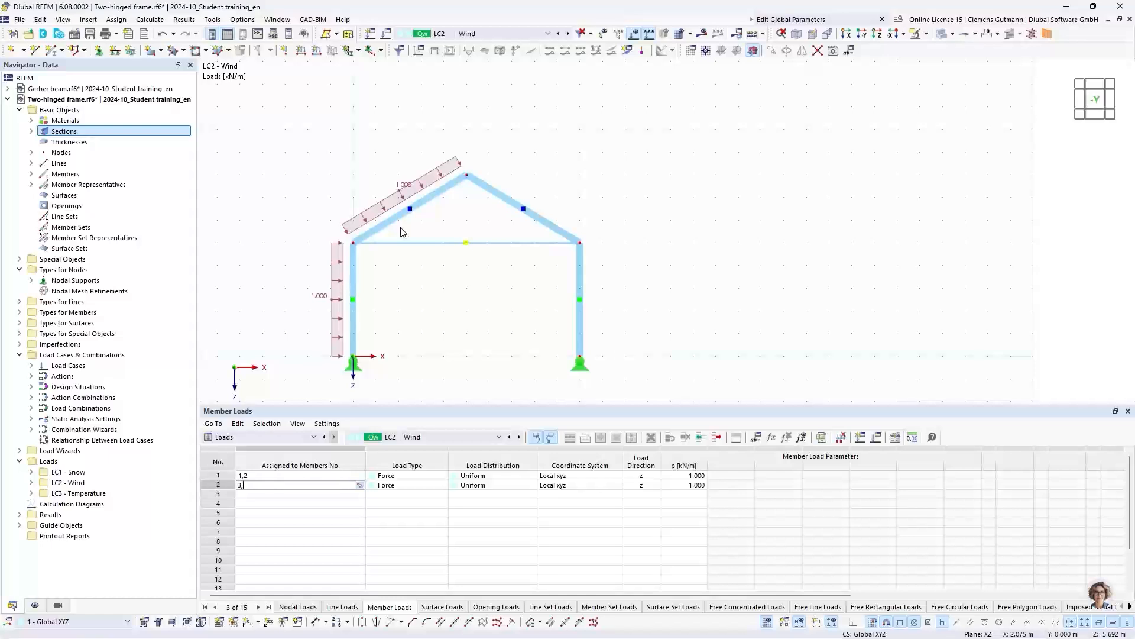
{"action": "key", "text": "Tab"}
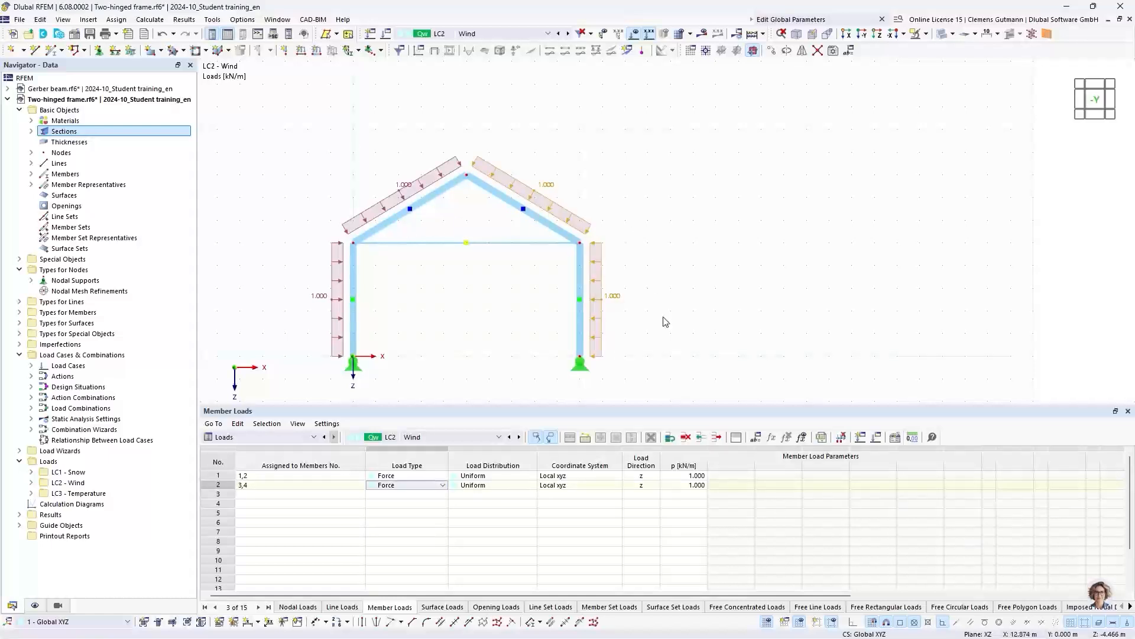
- Set the magnitude p of the wind load on members 3,4 to -1 kN/m
{"action": "left_click", "coordinate": [690, 485]}
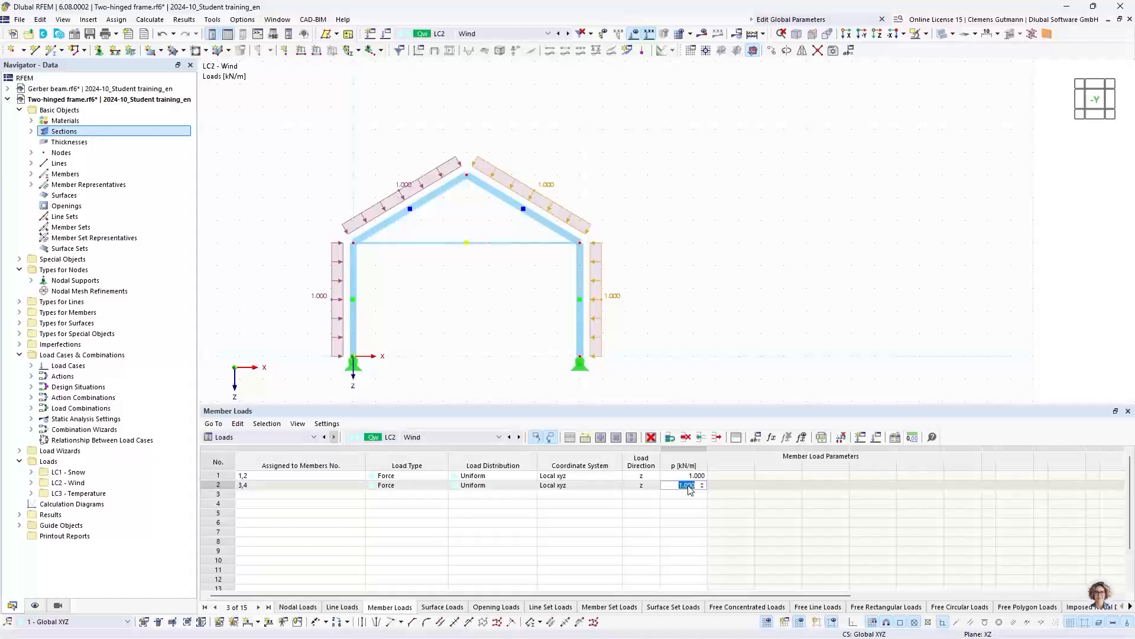
{"action": "type", "text": "-1"}
{"action": "key", "text": "Tab"}
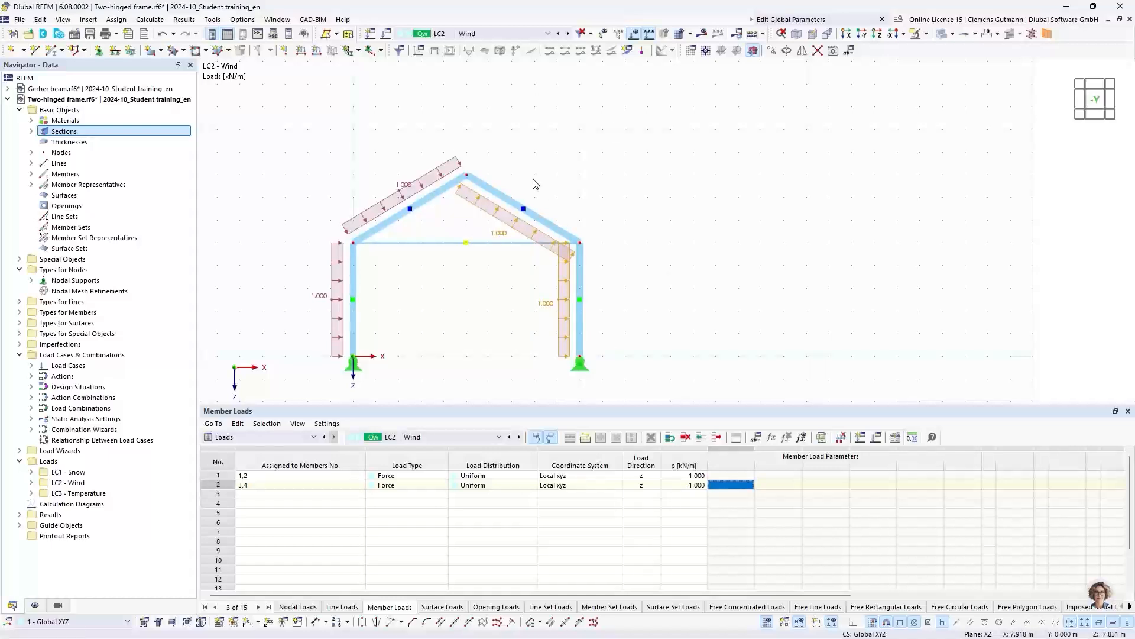
- Edit the wind load on members 3,4 so that it is displayed on the opposite side
{"action": "double_click", "coordinate": [216, 486]}
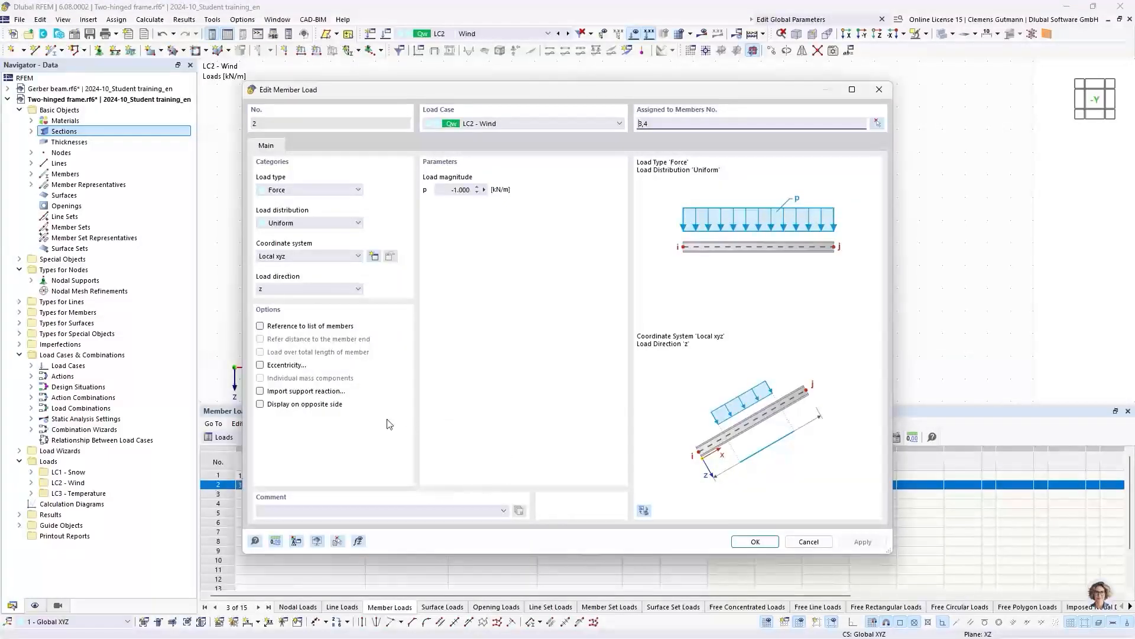
{"action": "left_click", "coordinate": [260, 404]}
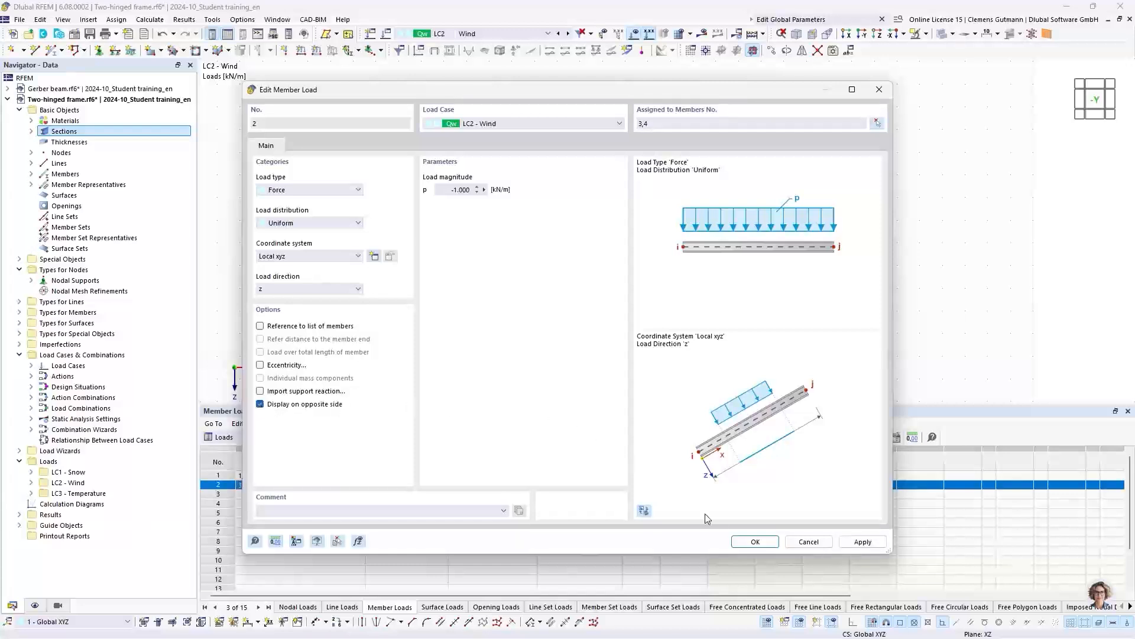
{"action": "left_click", "coordinate": [763, 541]}
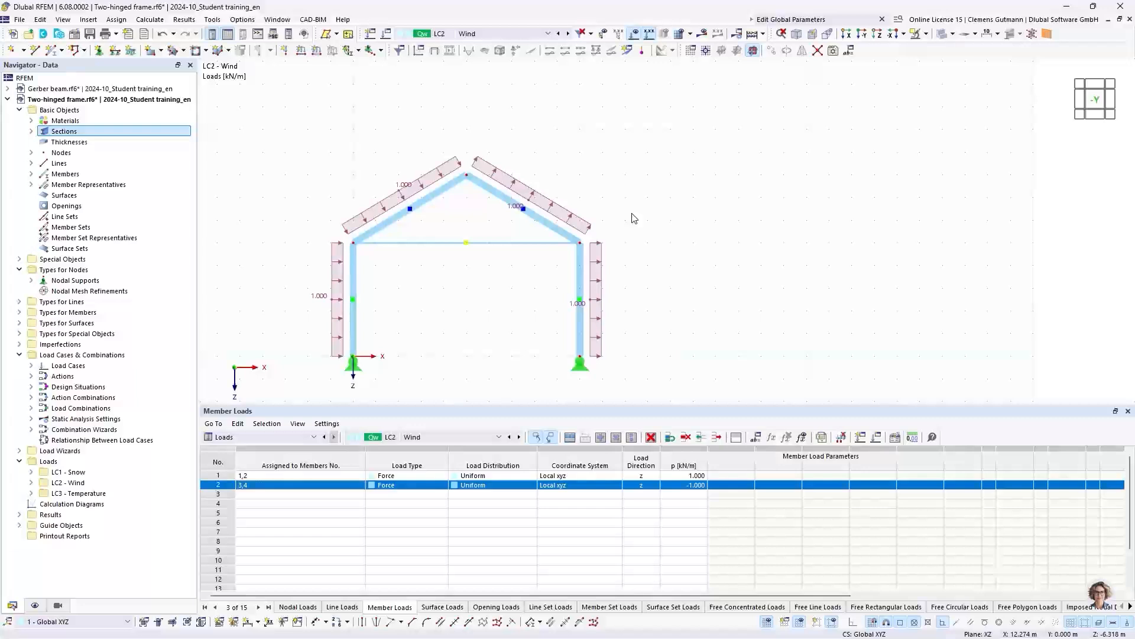
- Run the static analysis for all load cases and load combinations
{"action": "left_click", "coordinate": [751, 36]}
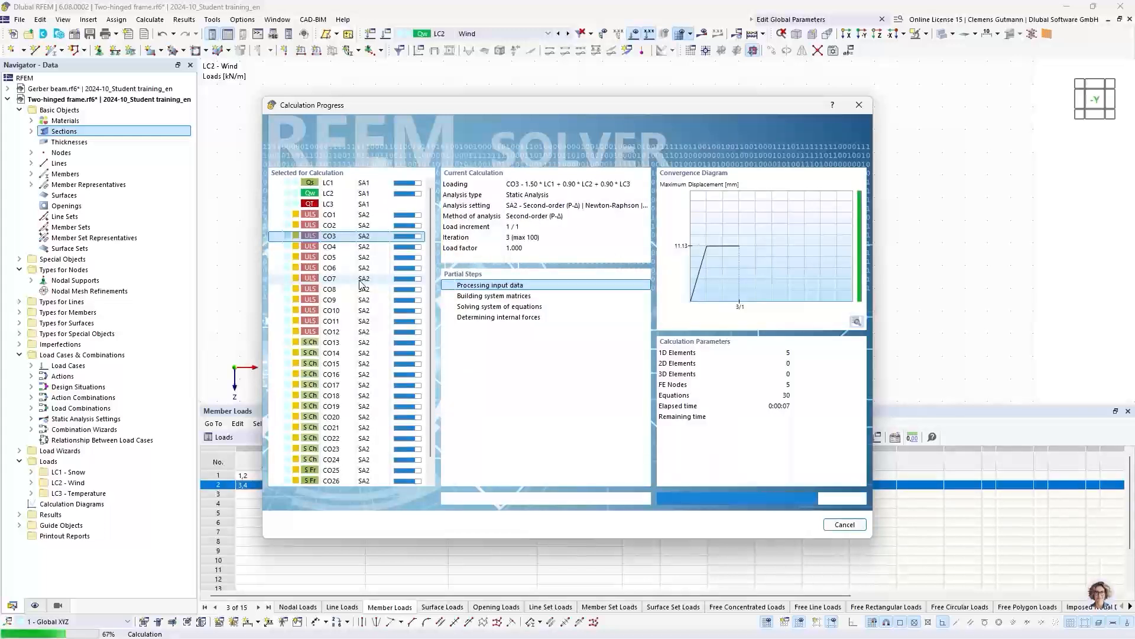
{"action": "scroll", "coordinate": [361, 283], "scroll_direction": "down", "scroll_amount": 1}
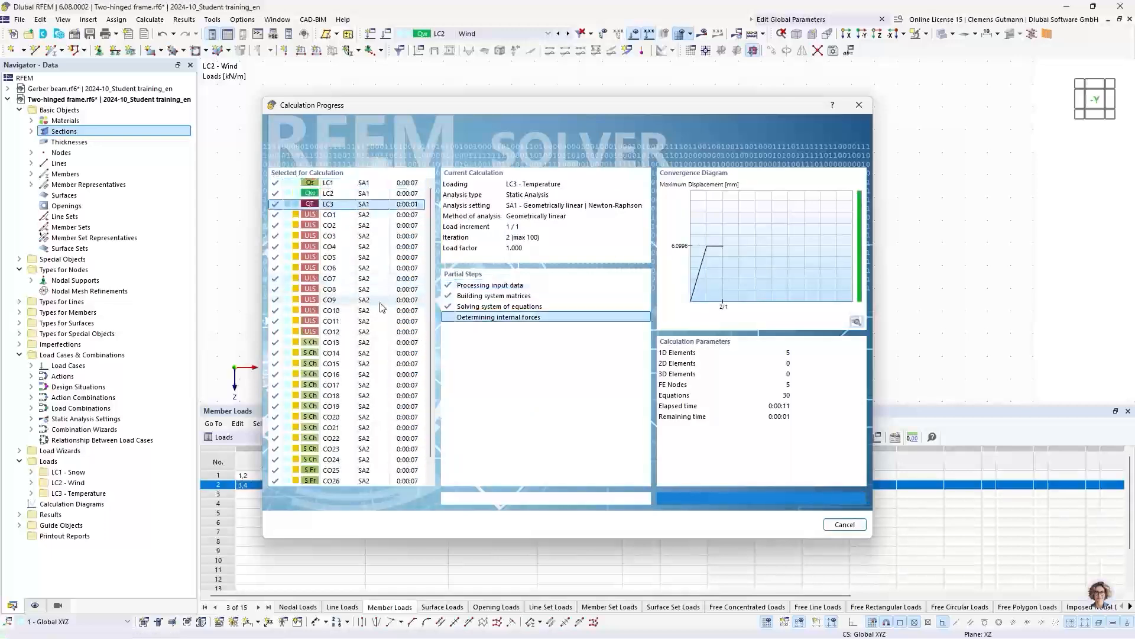
{"action": "middle_click_drag", "start_coordinate": [336, 281], "coordinate": [459, 272]}
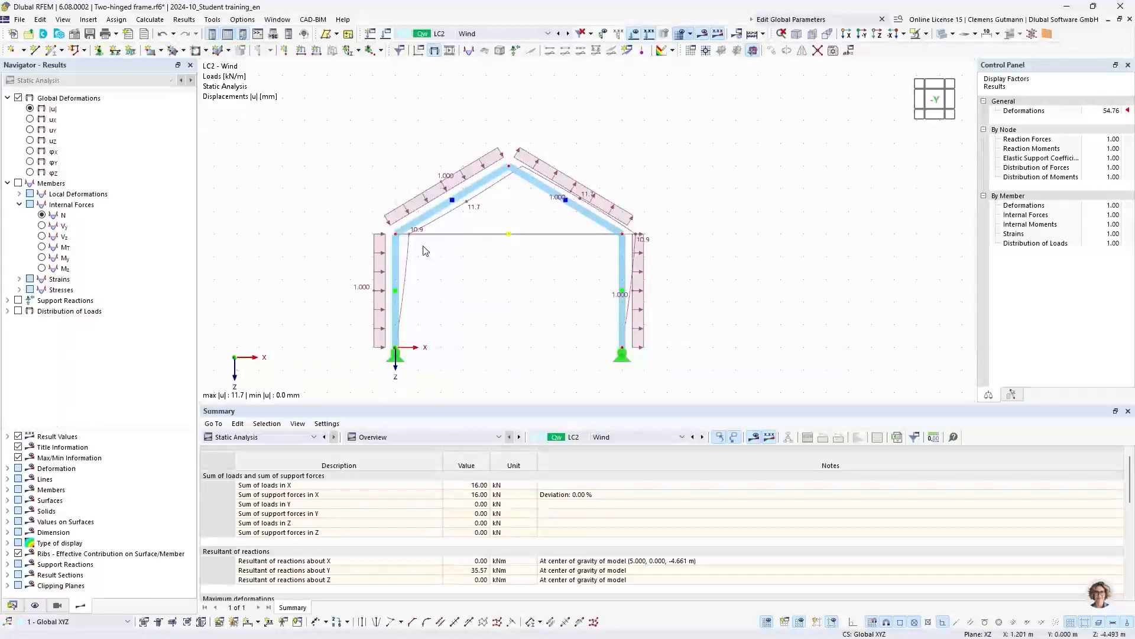
- Examine the global deformations and the member axial forces N for load case LC1 Snow
{"action": "left_click", "coordinate": [509, 36]}
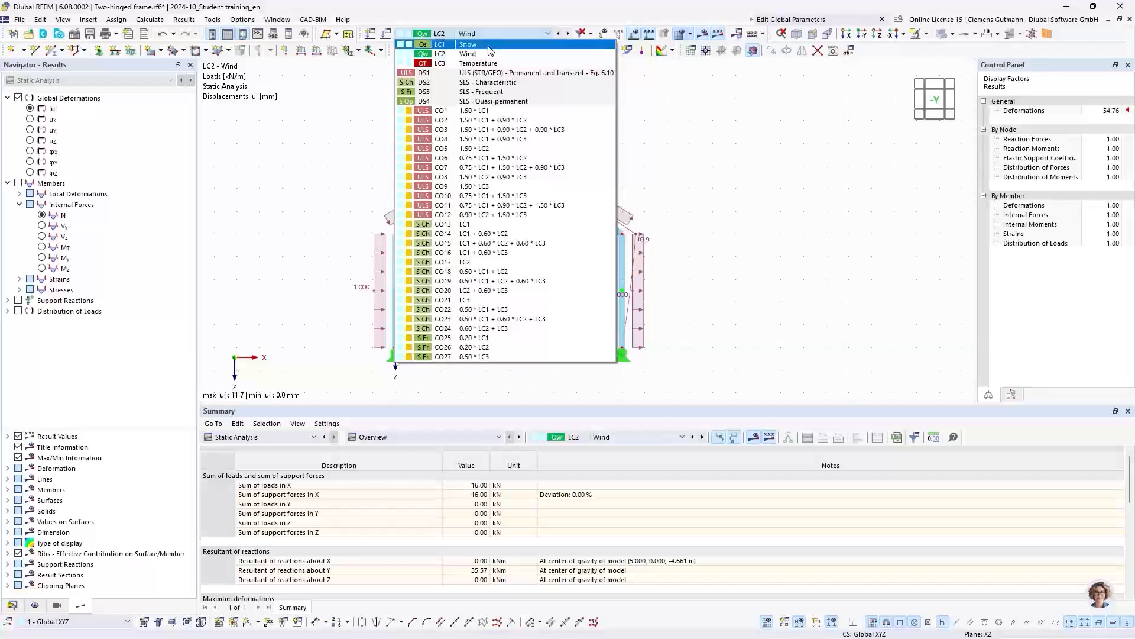
{"action": "left_click", "coordinate": [490, 47]}
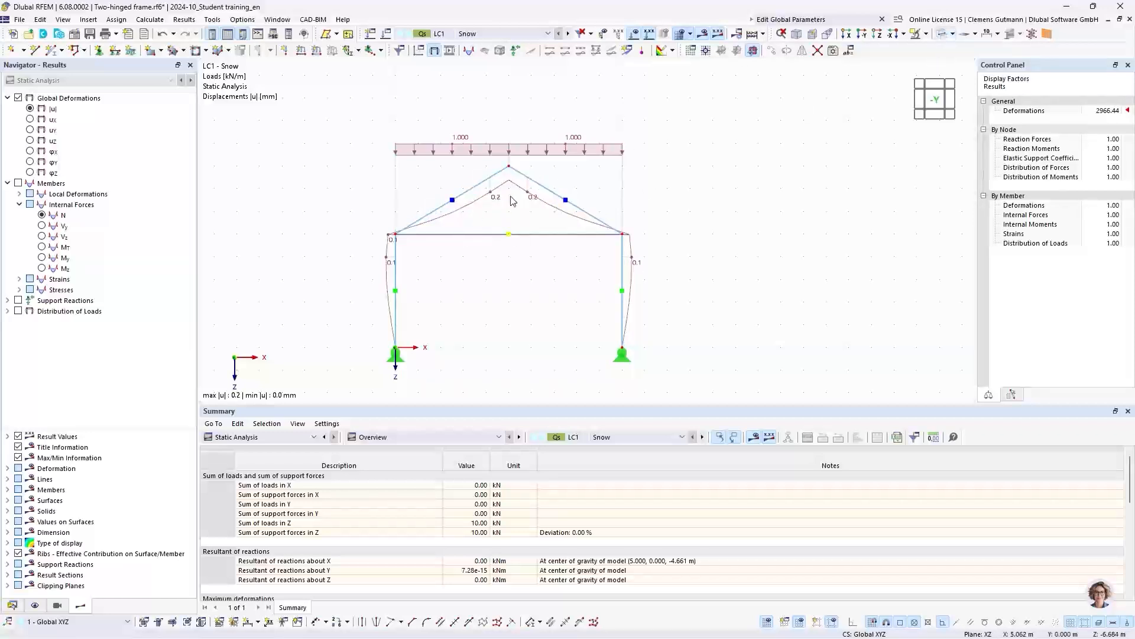
{"action": "scroll", "coordinate": [520, 219], "scroll_direction": "up", "scroll_amount": 1}
{"action": "middle_click_drag", "start_coordinate": [507, 233], "coordinate": [469, 222]}
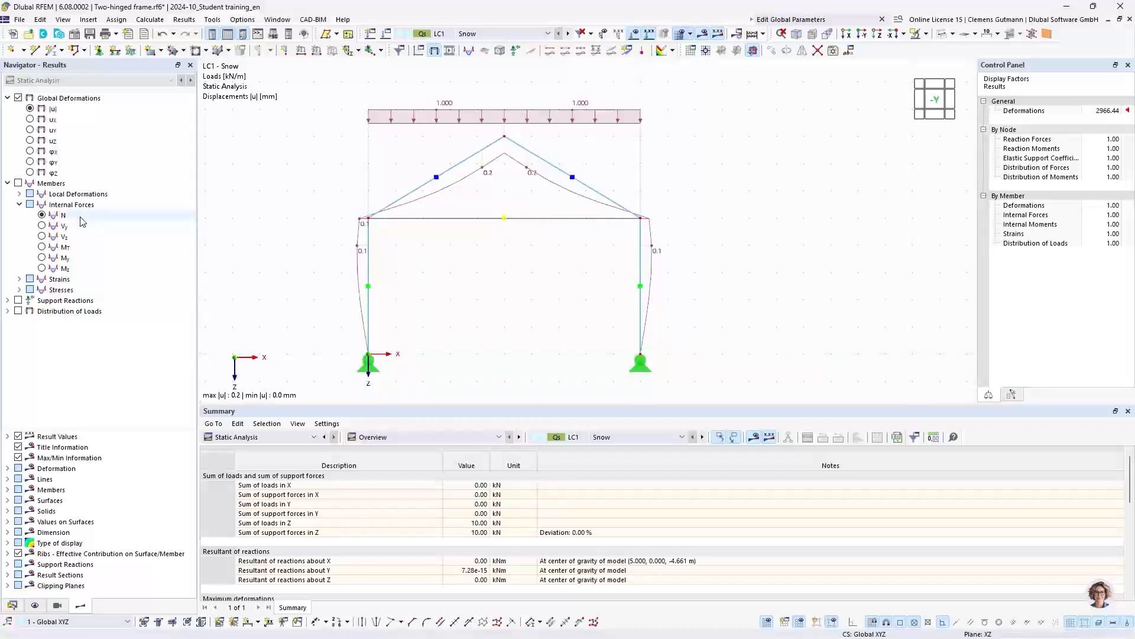
{"action": "left_click", "coordinate": [42, 216]}
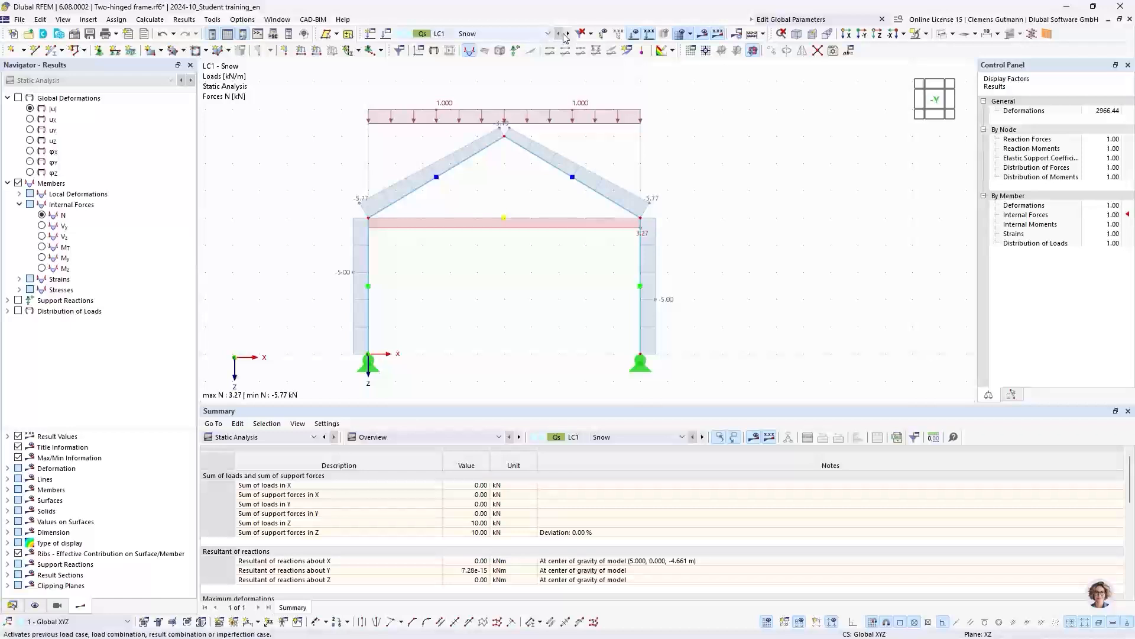
{"action": "left_click", "coordinate": [30, 108]}
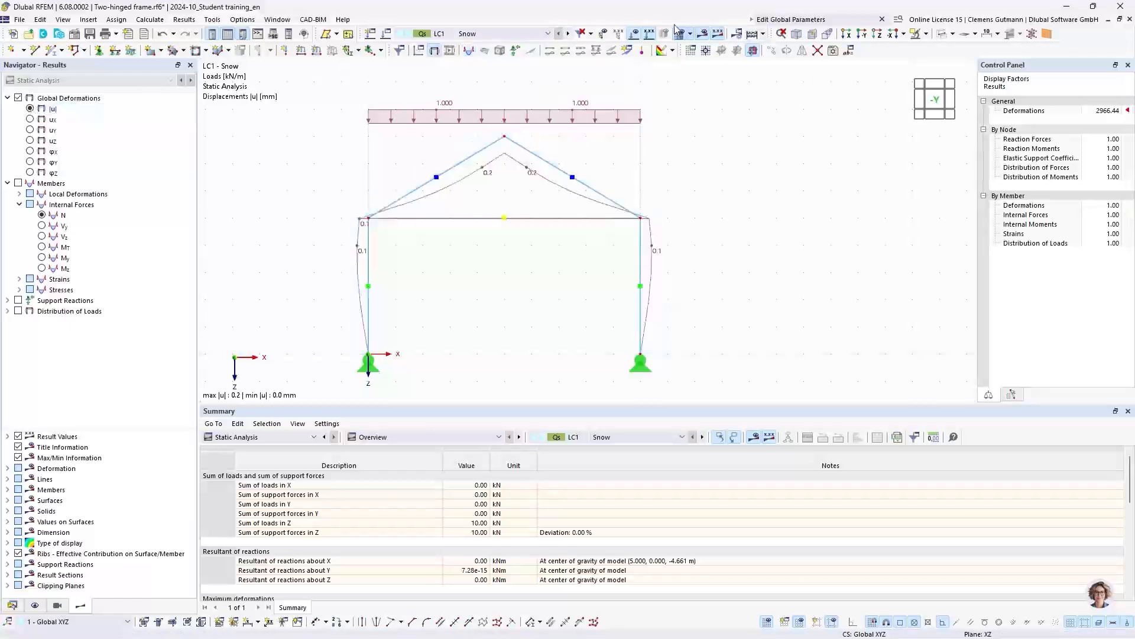
- Examine the deformations and axial forces N for load case LC2 Wind with the load display hidden
{"action": "left_click", "coordinate": [568, 33]}
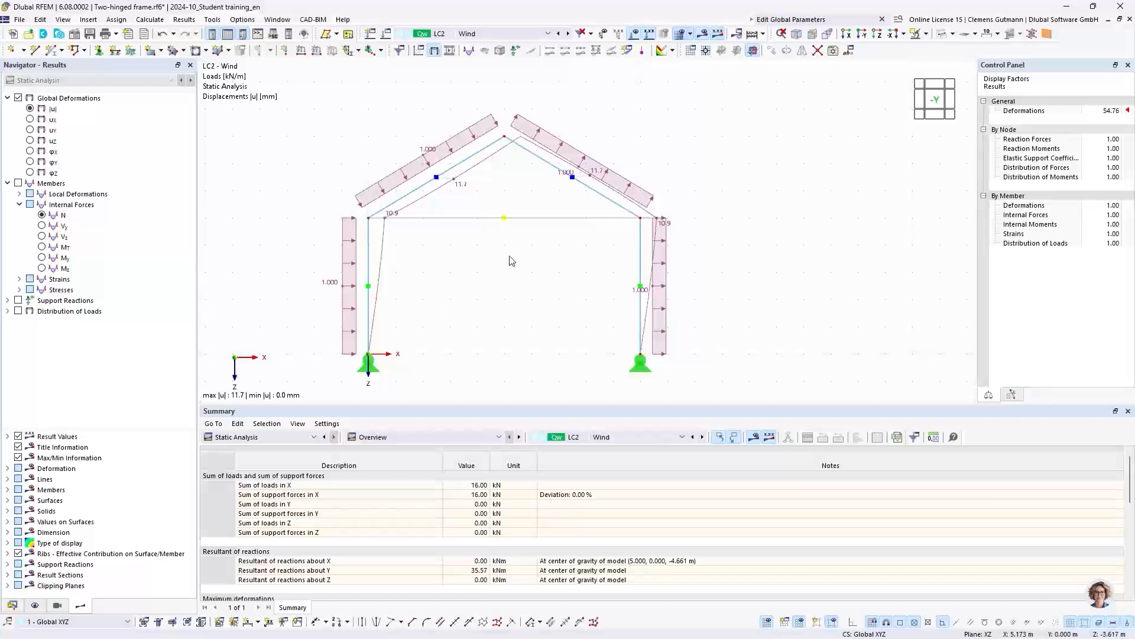
{"action": "left_click", "coordinate": [634, 34]}
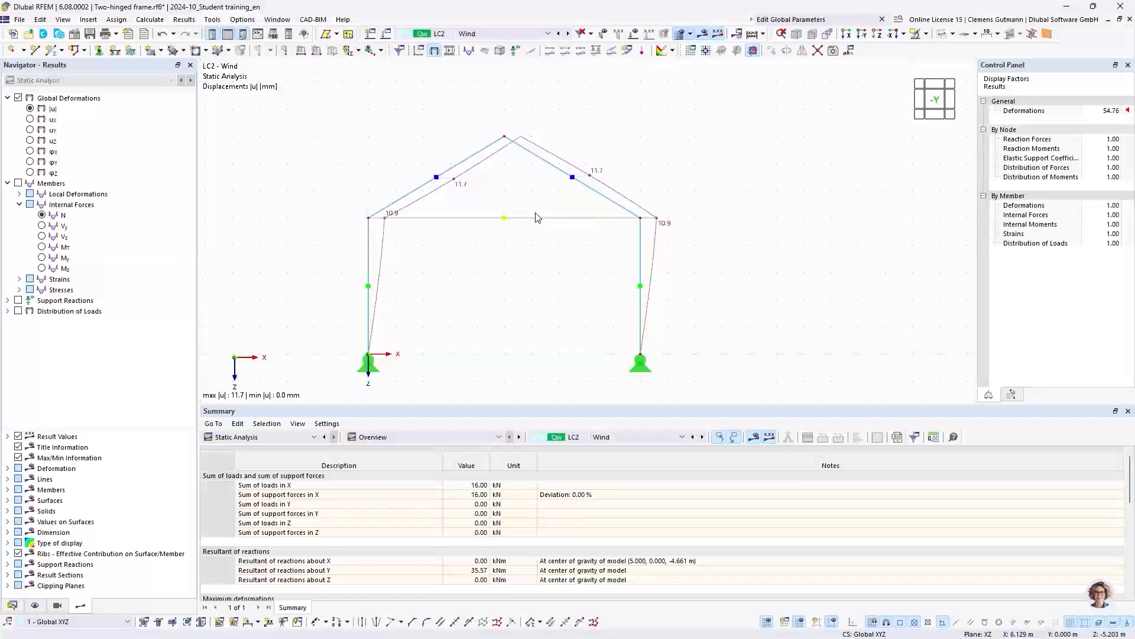
{"action": "left_click", "coordinate": [42, 216]}
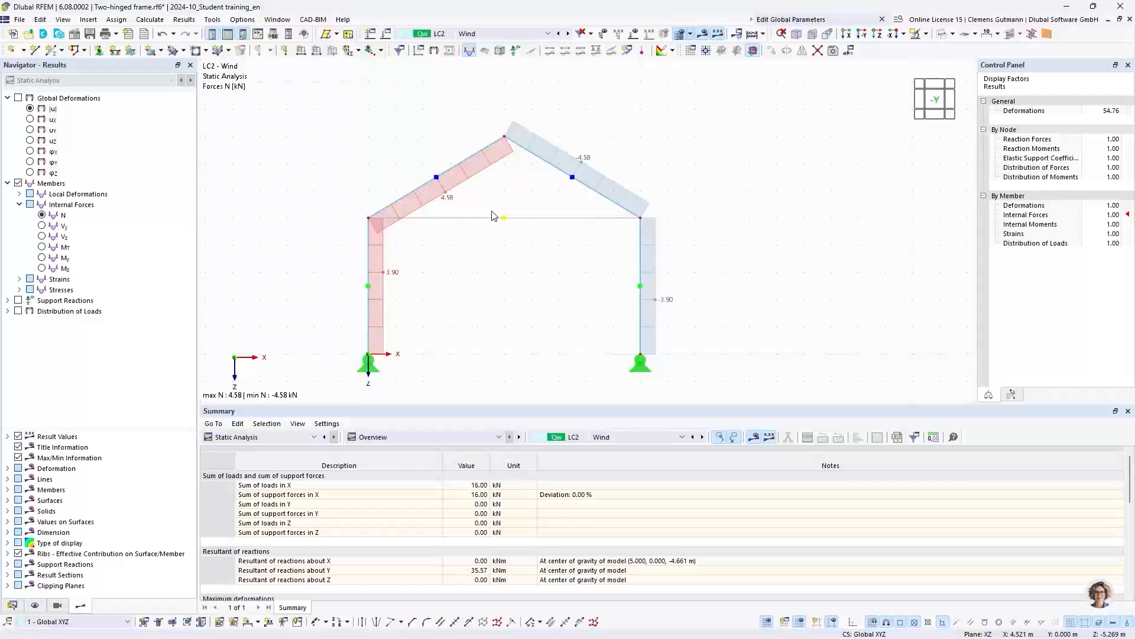
- Examine the axial forces N and the global deformations for load case LC3 Temperature
{"action": "left_click", "coordinate": [496, 35]}
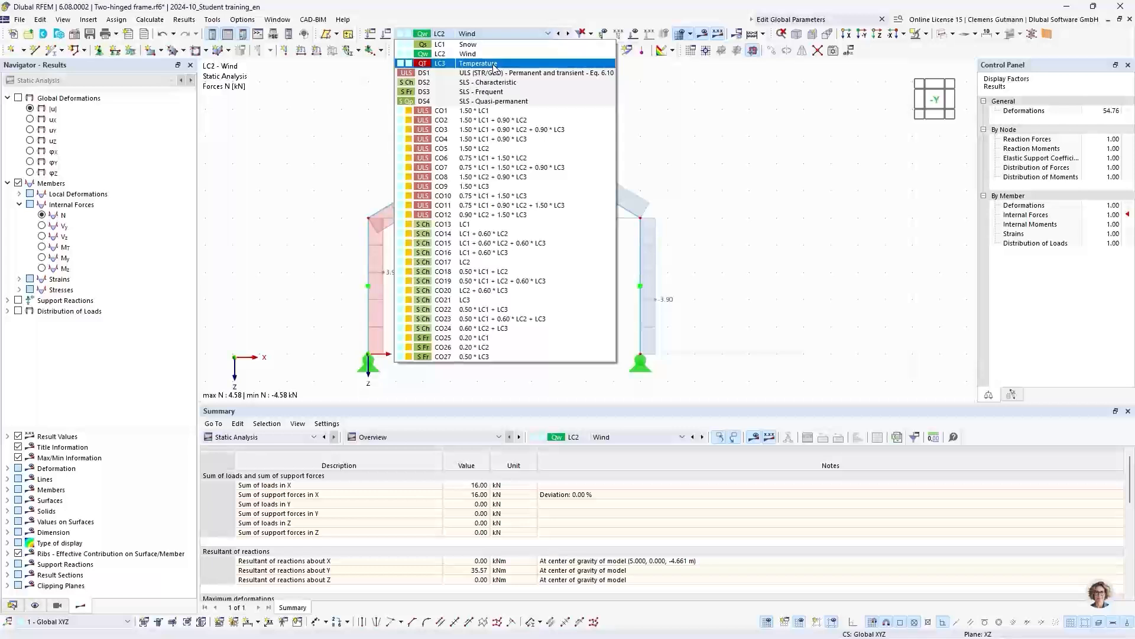
{"action": "left_click", "coordinate": [494, 65]}
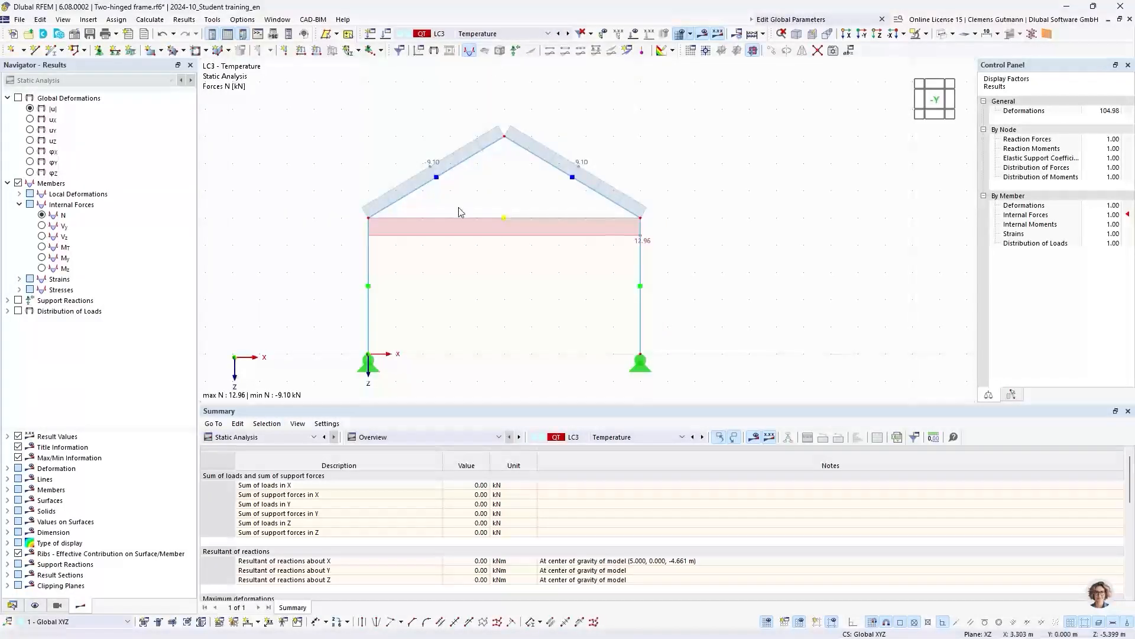
{"action": "left_click", "coordinate": [30, 109]}
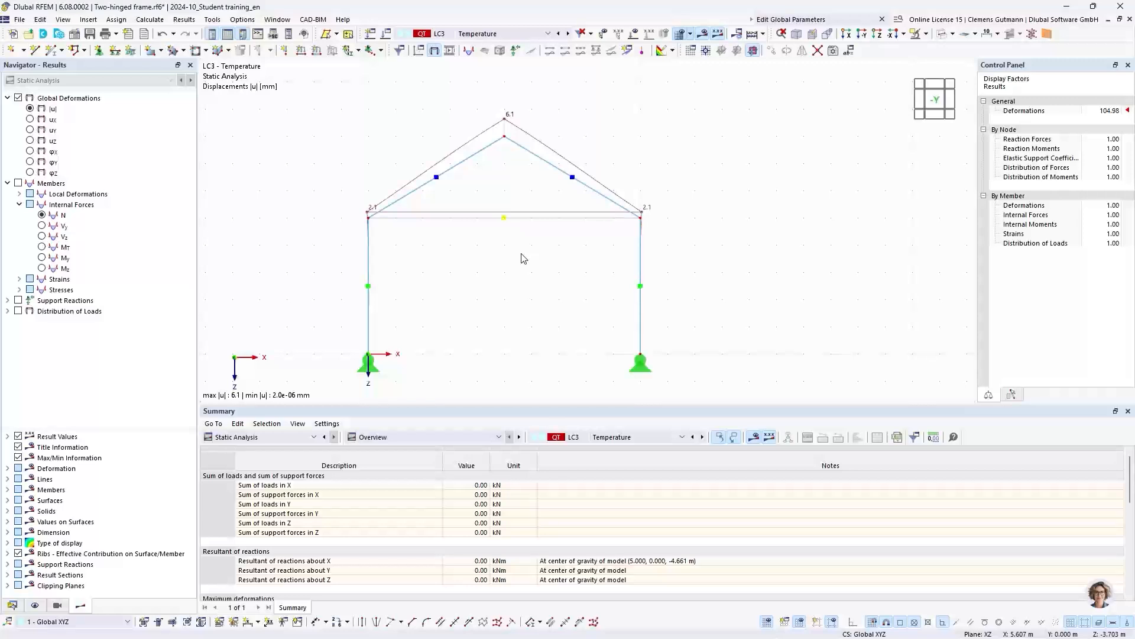
{"action": "left_click", "coordinate": [41, 218]}
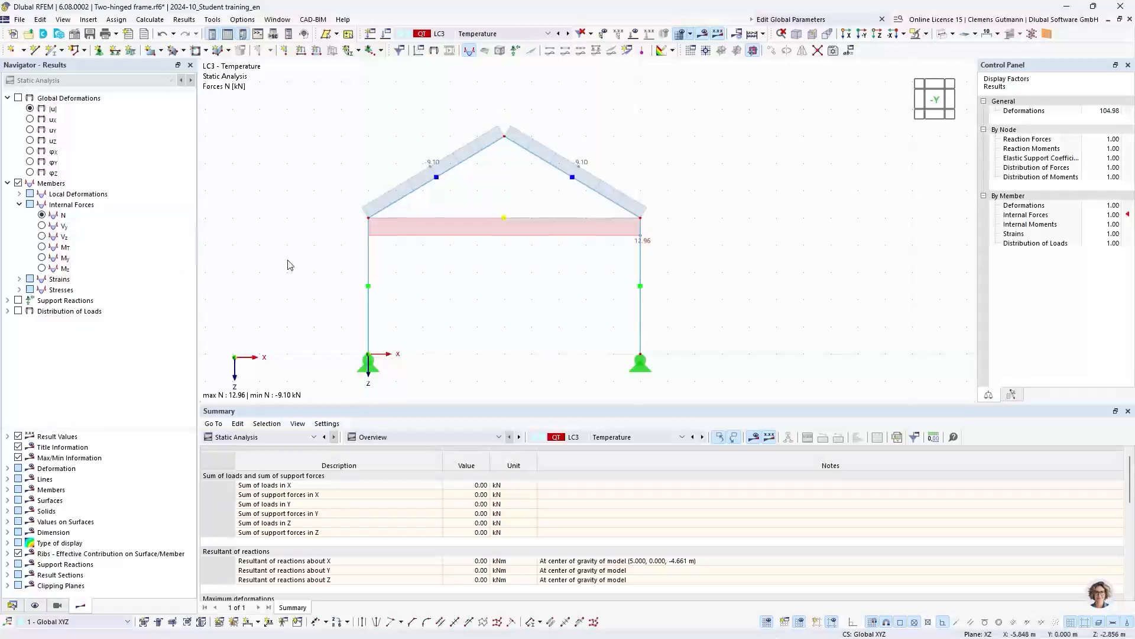
- Show the support reactions for LC3 Temperature and hide the member results
{"action": "left_click", "coordinate": [18, 300]}
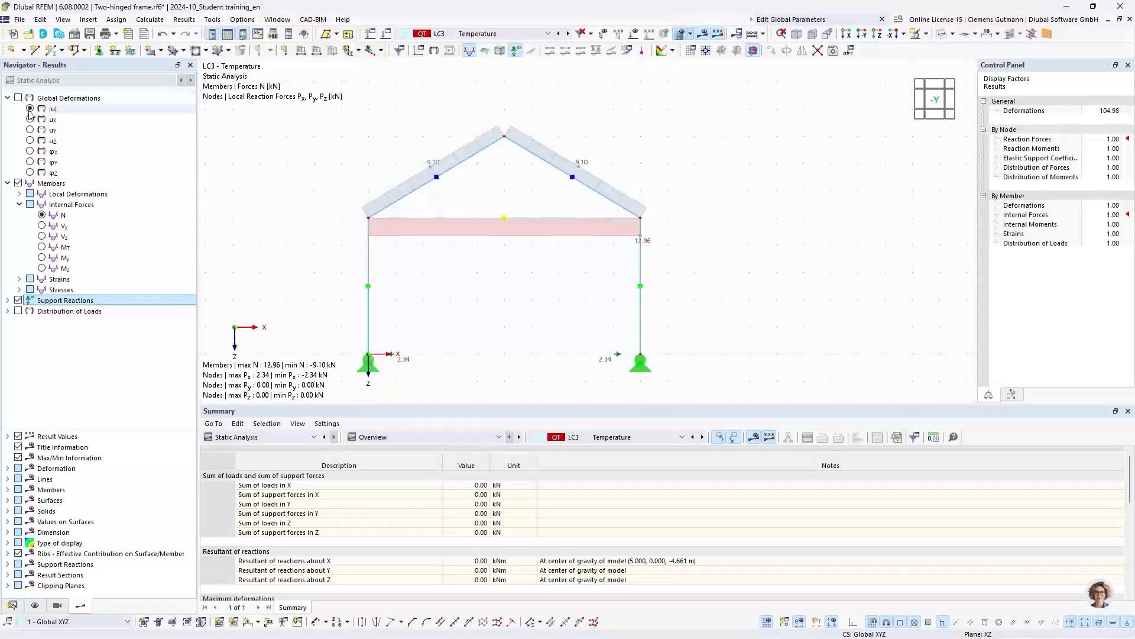
{"action": "left_click", "coordinate": [18, 183]}
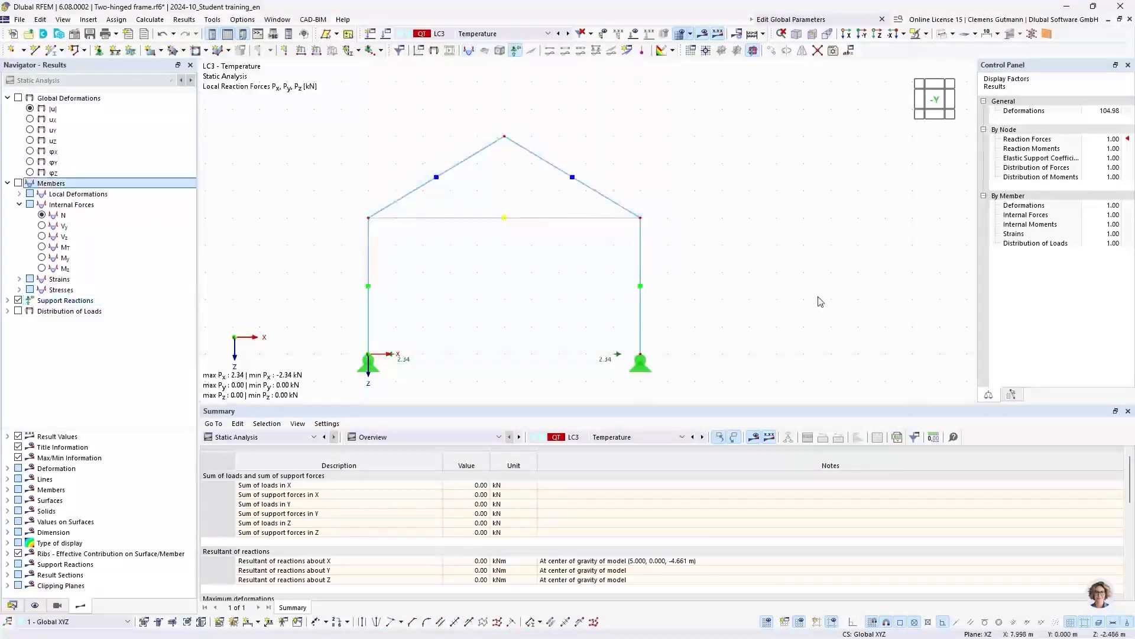
{"action": "middle_click_drag", "start_coordinate": [508, 291], "coordinate": [562, 195]}
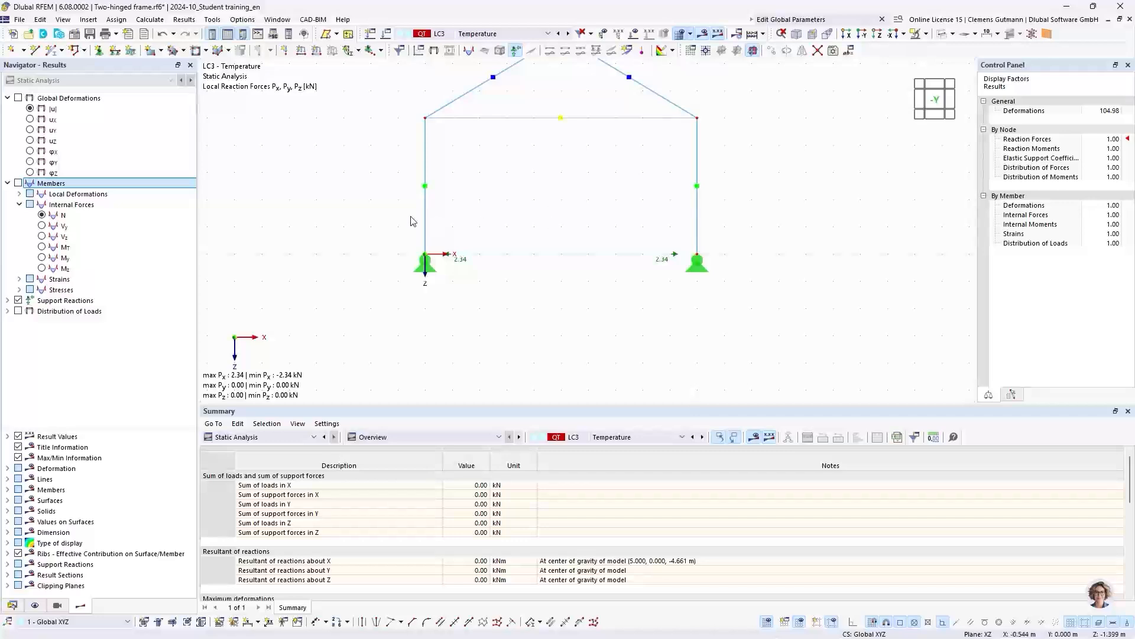
- Examine the support reactions for load case LC2 Wind with the applied loads displayed again
{"action": "left_click", "coordinate": [495, 36]}
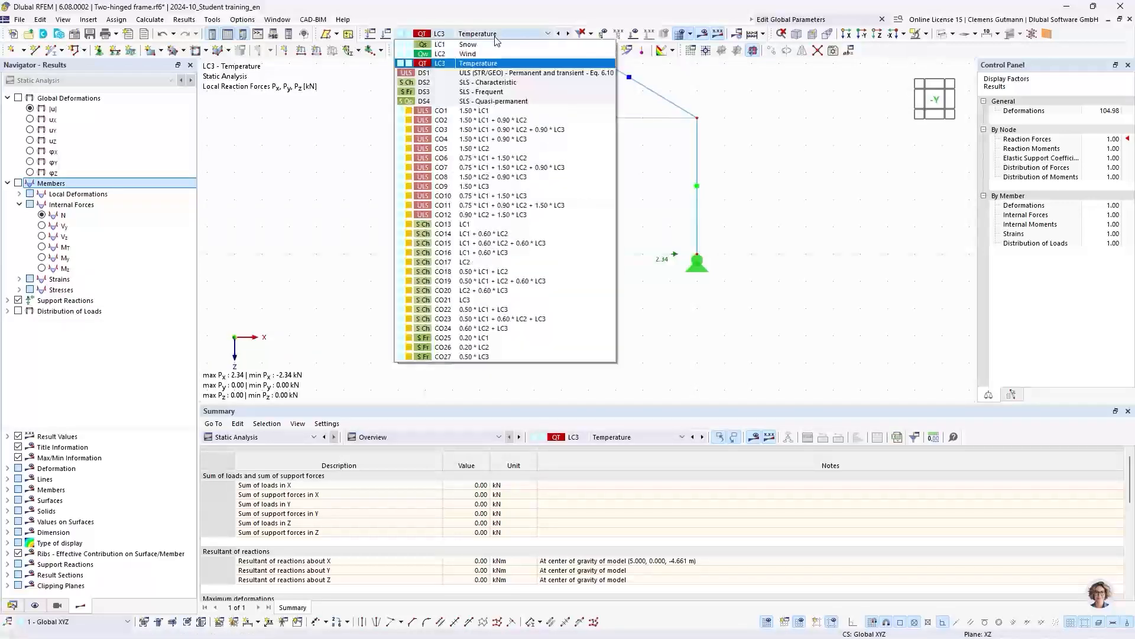
{"action": "left_click", "coordinate": [490, 55]}
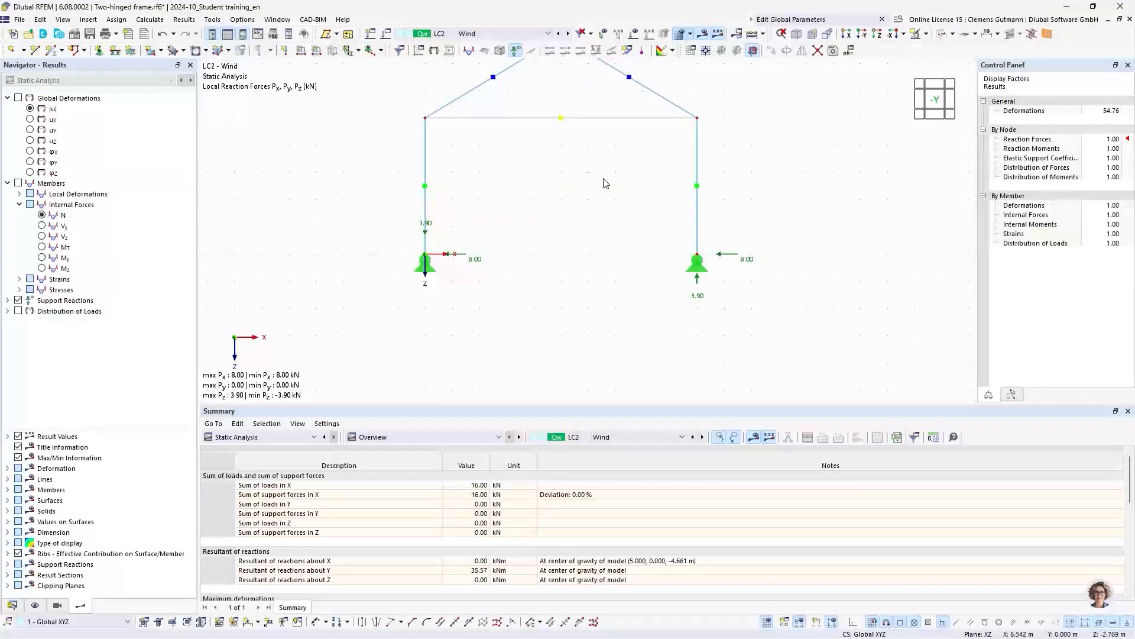
{"action": "middle_click_drag", "start_coordinate": [603, 183], "coordinate": [542, 204]}
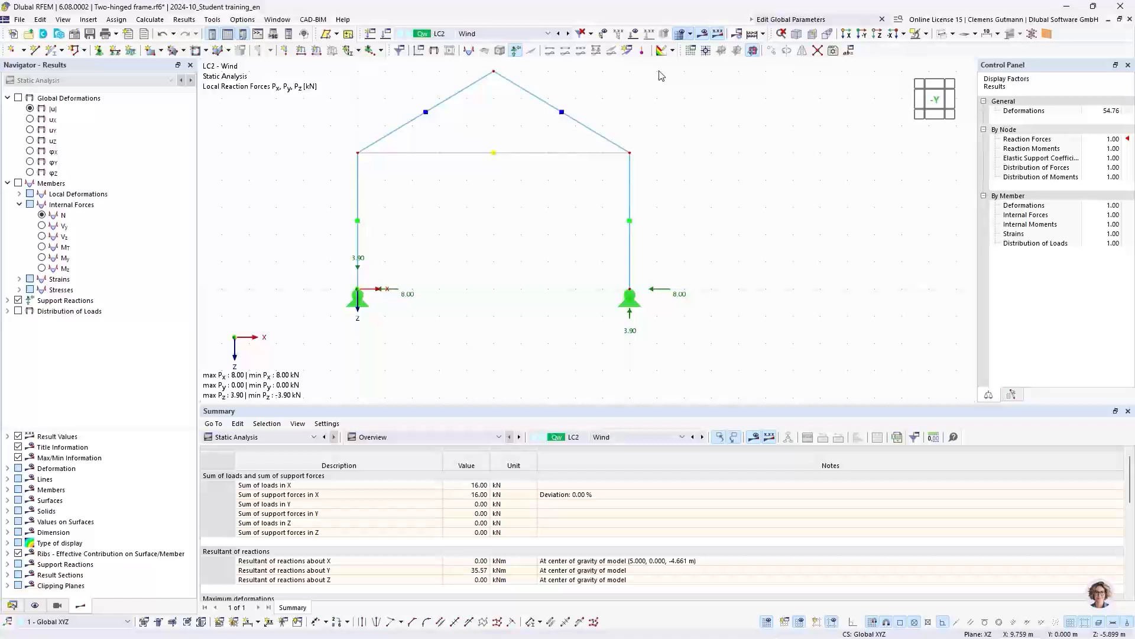
{"action": "left_click", "coordinate": [634, 33]}
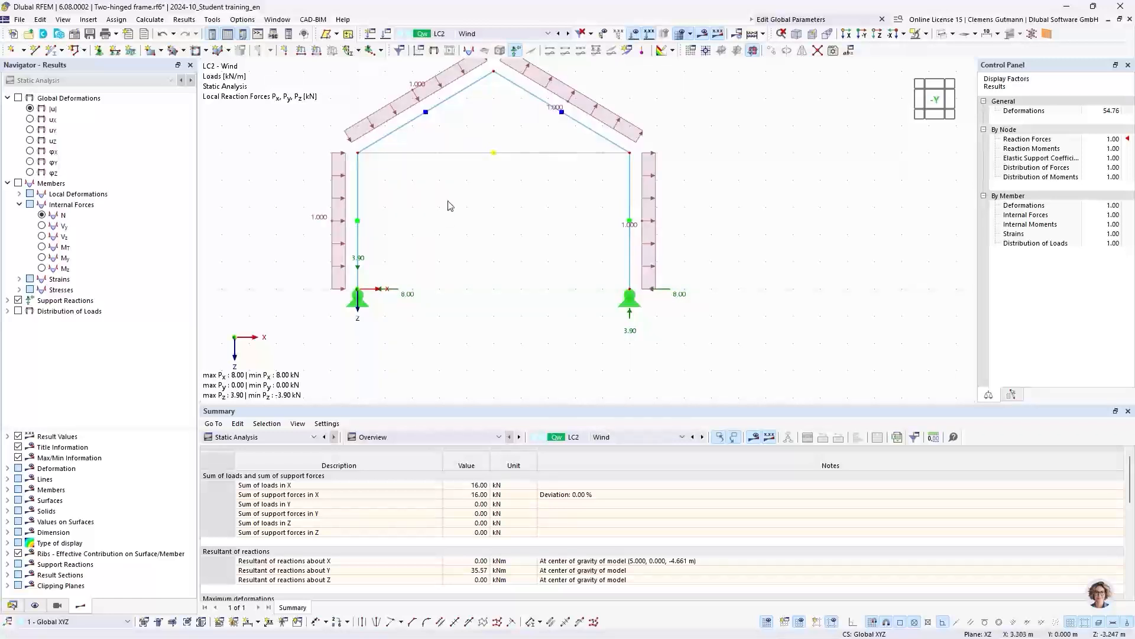
- Show the global deformations |u| for load case LC2 Wind together with the support reactions
{"action": "middle_click_drag", "start_coordinate": [463, 193], "coordinate": [474, 246]}
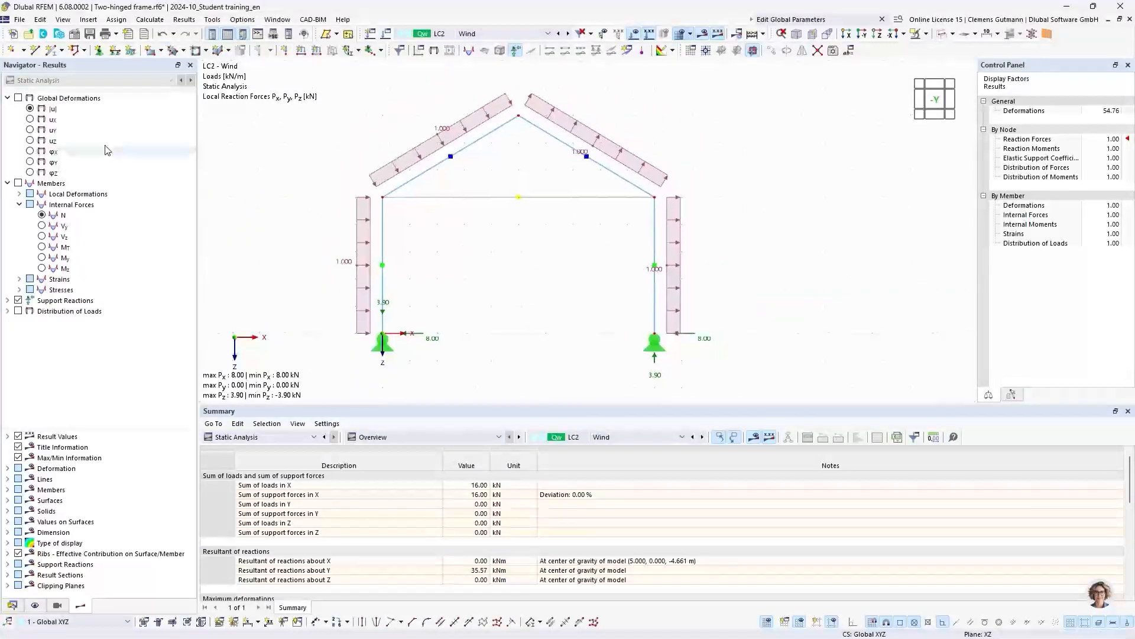
{"action": "left_click", "coordinate": [30, 109]}
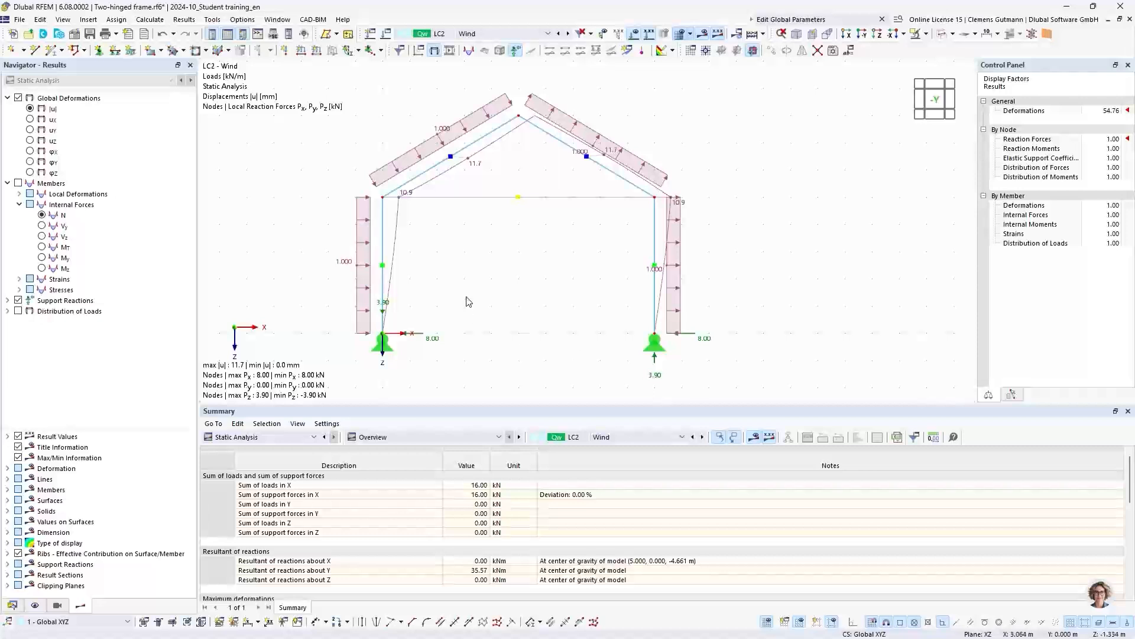
{"action": "mouse_move", "coordinate": [469, 301]}
{"action": "middle_mouse_down"}
{"action": "mouse_move", "coordinate": [464, 228]}
{"action": "mouse_move", "coordinate": [457, 235]}
{"action": "middle_mouse_up"}
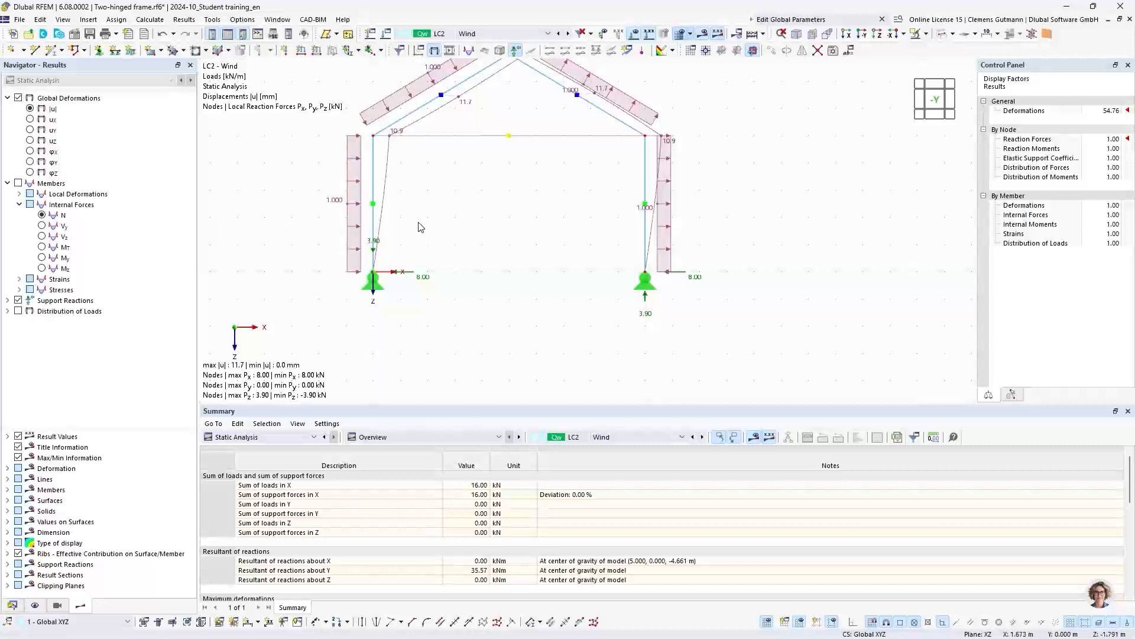
- Display load combination CO2 (1.50 * LC1 + 0.90 * LC2) and examine the reaction forces at both column supports
{"action": "mouse_move", "coordinate": [353, 254]}
{"action": "left_click", "coordinate": [481, 34]}
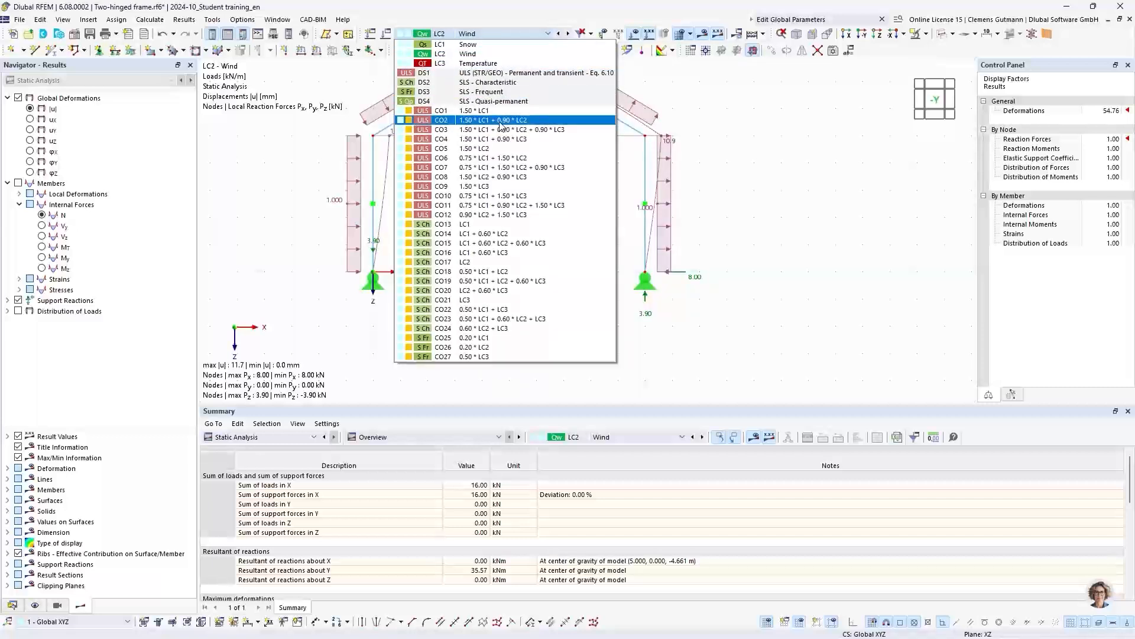
{"action": "left_click", "coordinate": [481, 121]}
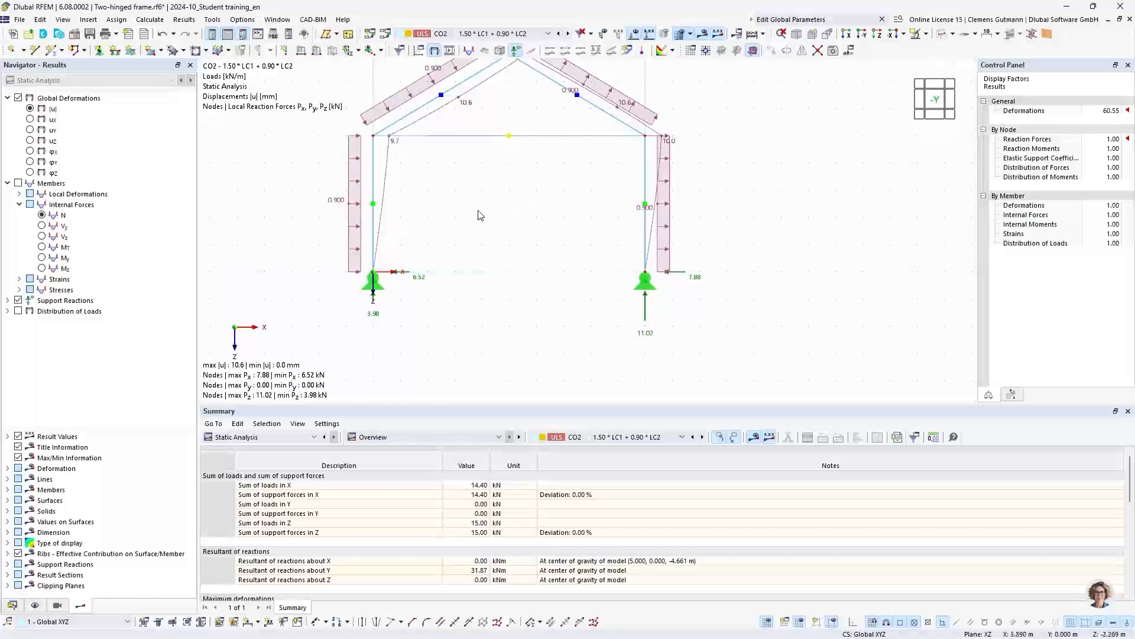
{"action": "mouse_move", "coordinate": [478, 211]}
{"action": "middle_mouse_down"}
{"action": "mouse_move", "coordinate": [356, 245]}
{"action": "mouse_move", "coordinate": [494, 215]}
{"action": "middle_mouse_up"}
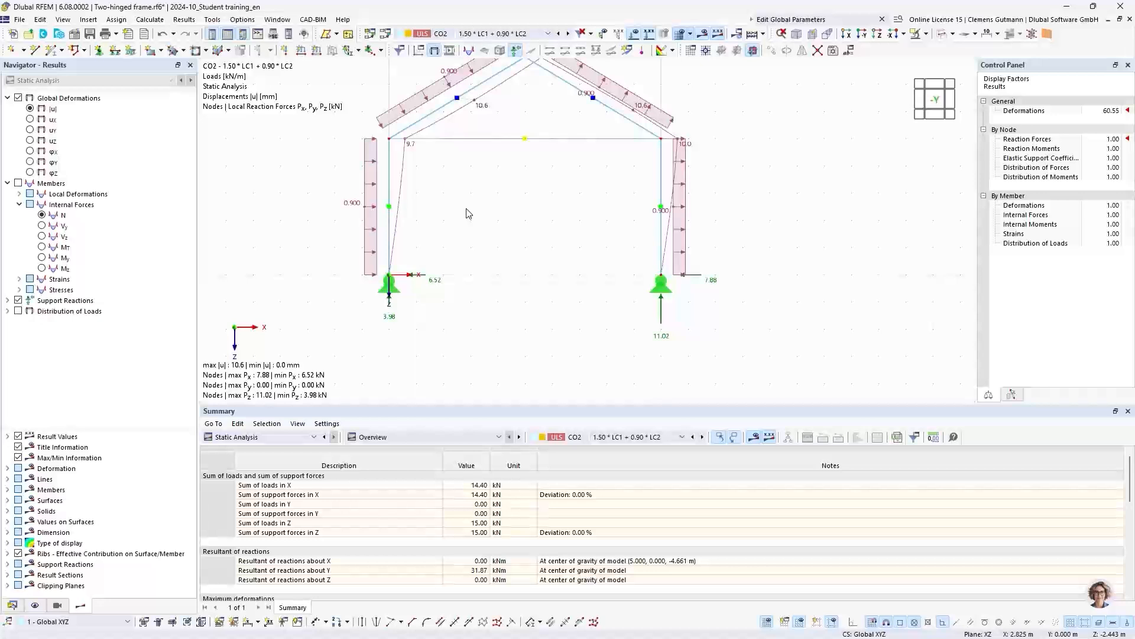
{"action": "scroll", "coordinate": [385, 296], "scroll_direction": "up", "scroll_amount": 3}
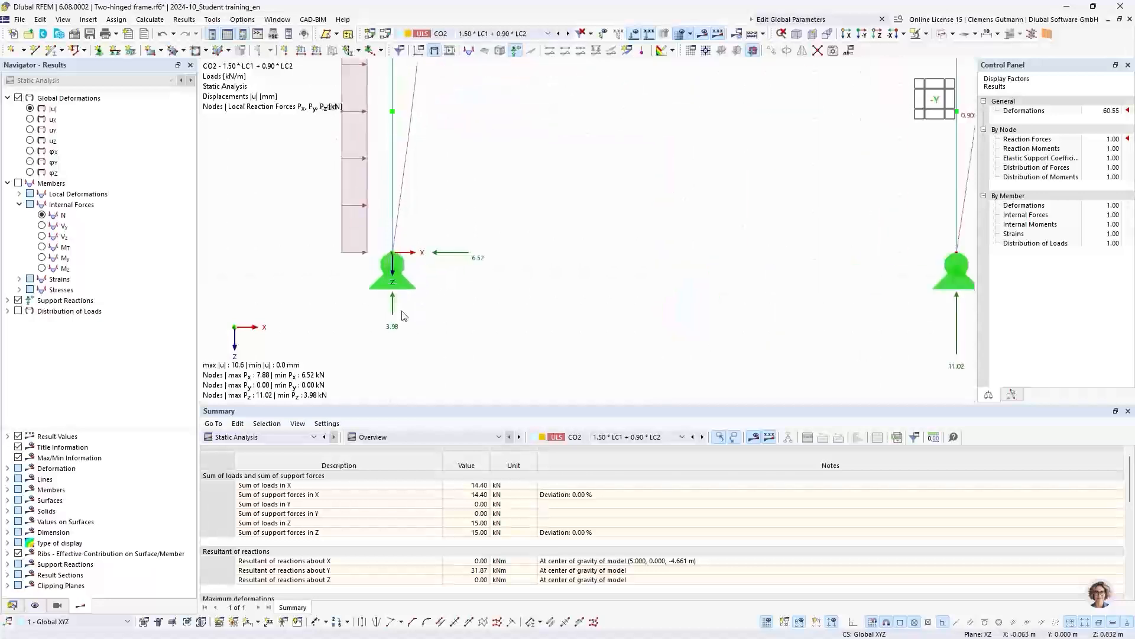
{"action": "scroll", "coordinate": [377, 297], "scroll_direction": "down", "scroll_amount": 2}
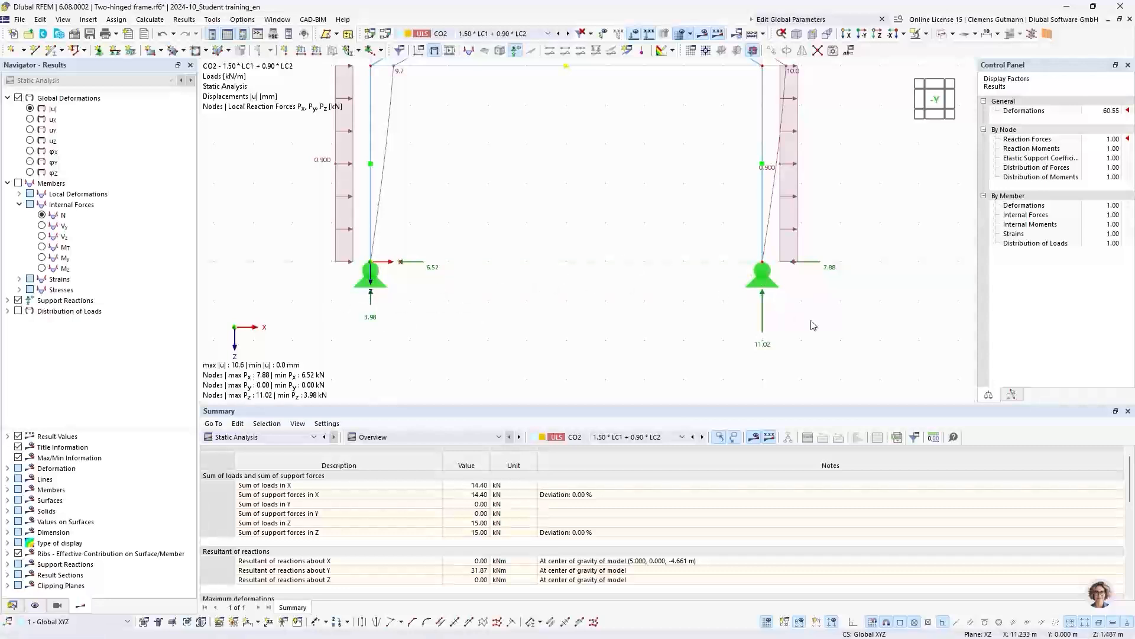
{"action": "middle_click_drag", "start_coordinate": [813, 325], "coordinate": [734, 317]}
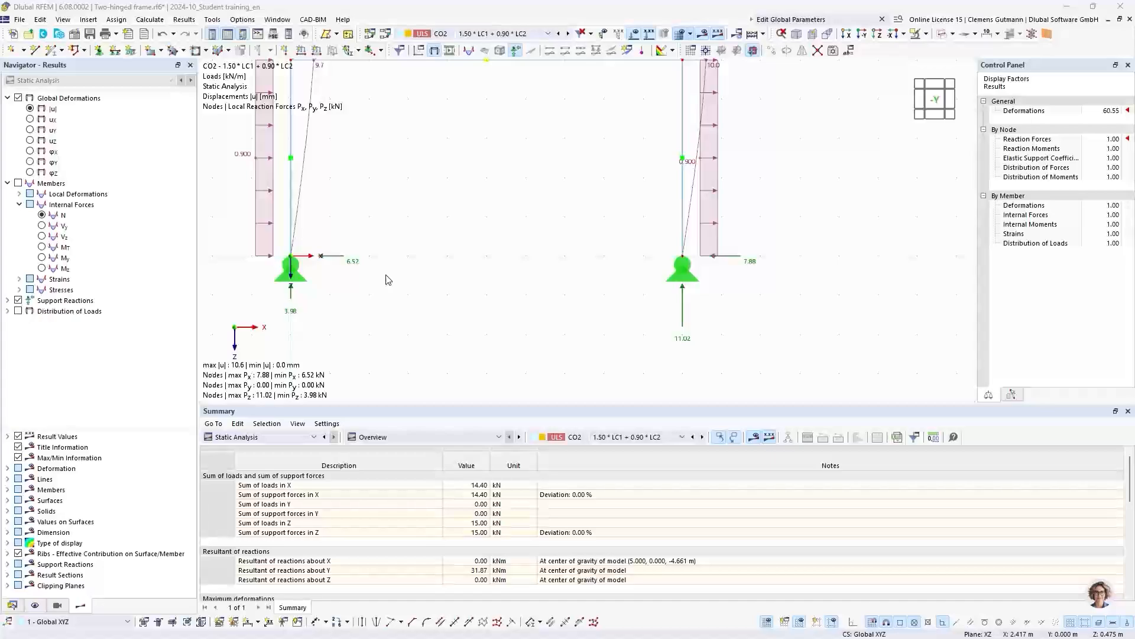
- Switch to the PowerPoint presentation showing the task slide for the two-hinged frame with tie rod
{"action": "key", "text": "alt+Tab"}
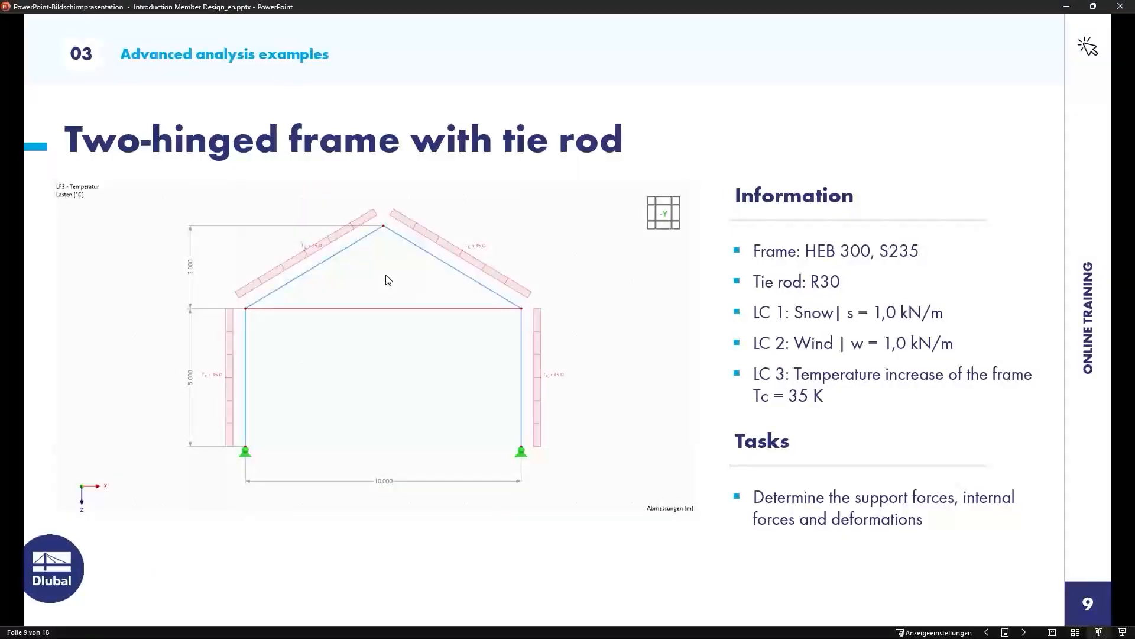
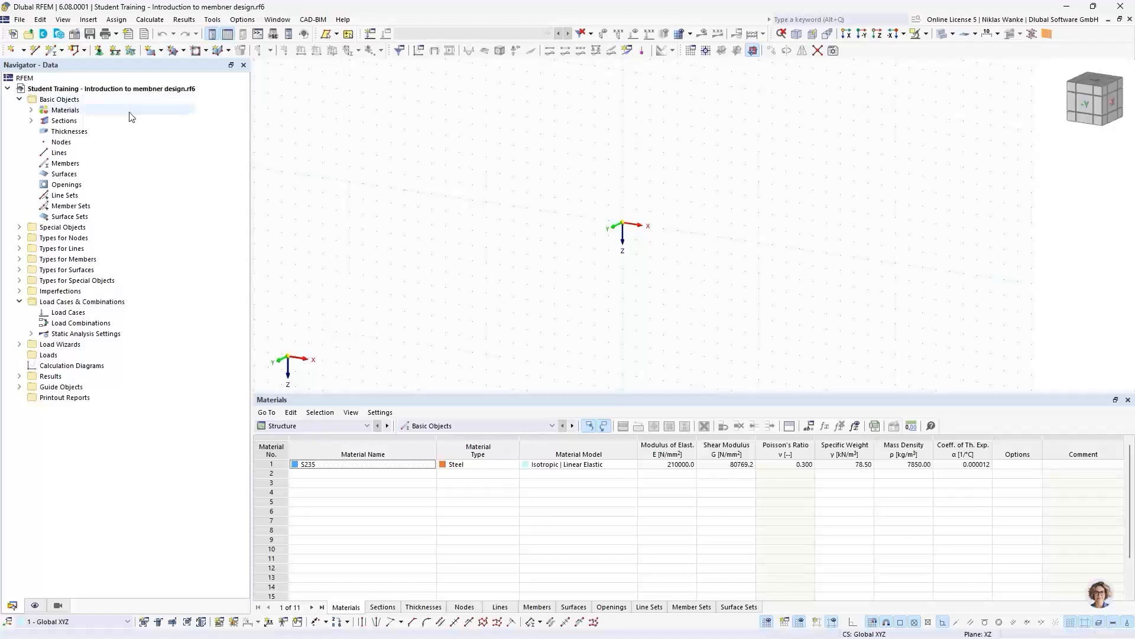
- Examine the model's defined material and section, its base data and the list of available add-ons
{"action": "left_click", "coordinate": [31, 110]}
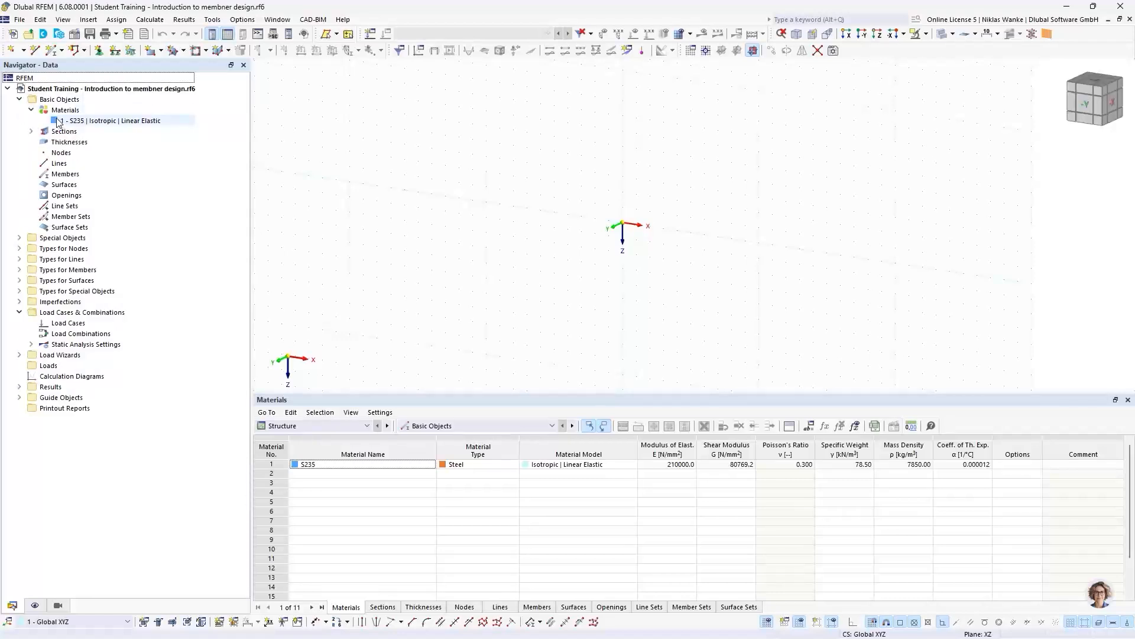
{"action": "left_click", "coordinate": [32, 131]}
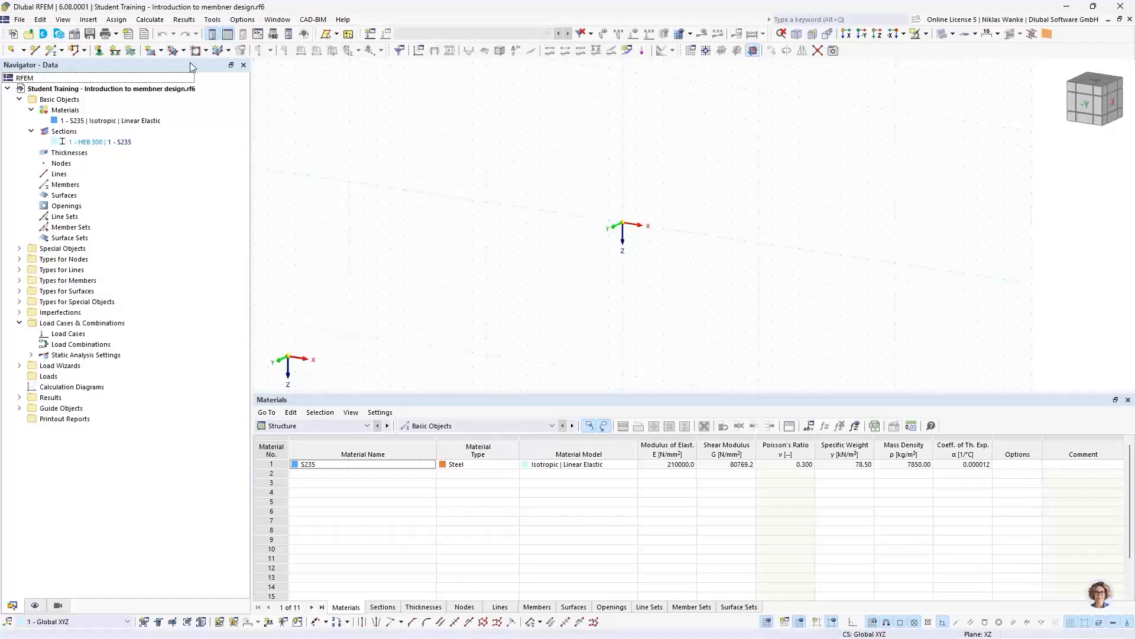
{"action": "left_click", "coordinate": [75, 34]}
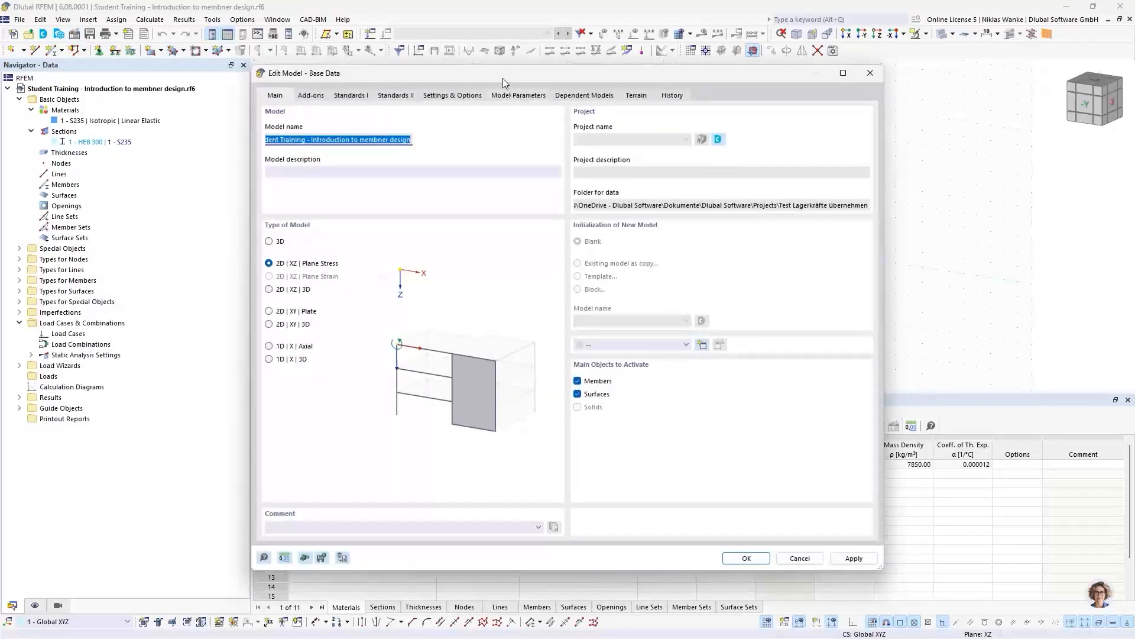
{"action": "left_click_drag", "start_coordinate": [503, 78], "coordinate": [533, 76]}
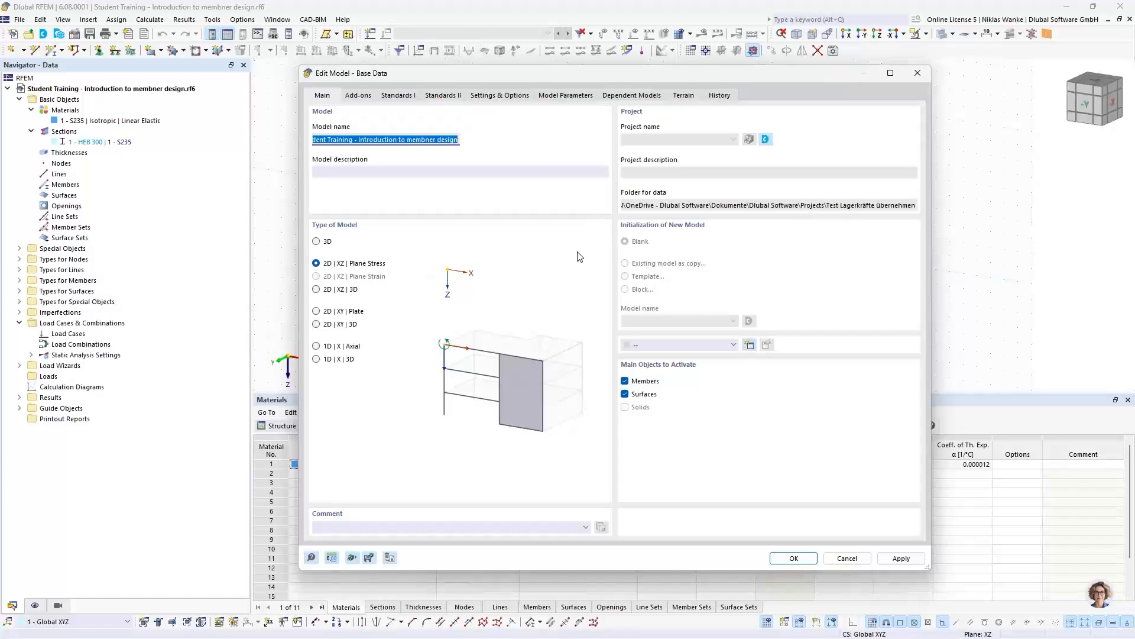
{"action": "left_click", "coordinate": [360, 96]}
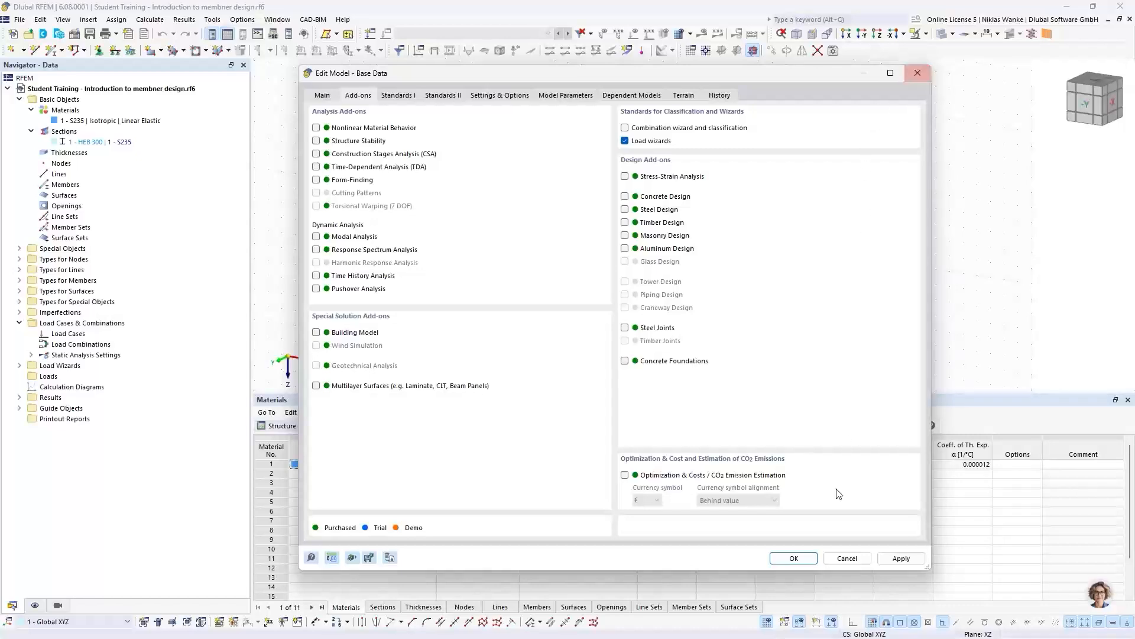
{"action": "left_click", "coordinate": [794, 558]}
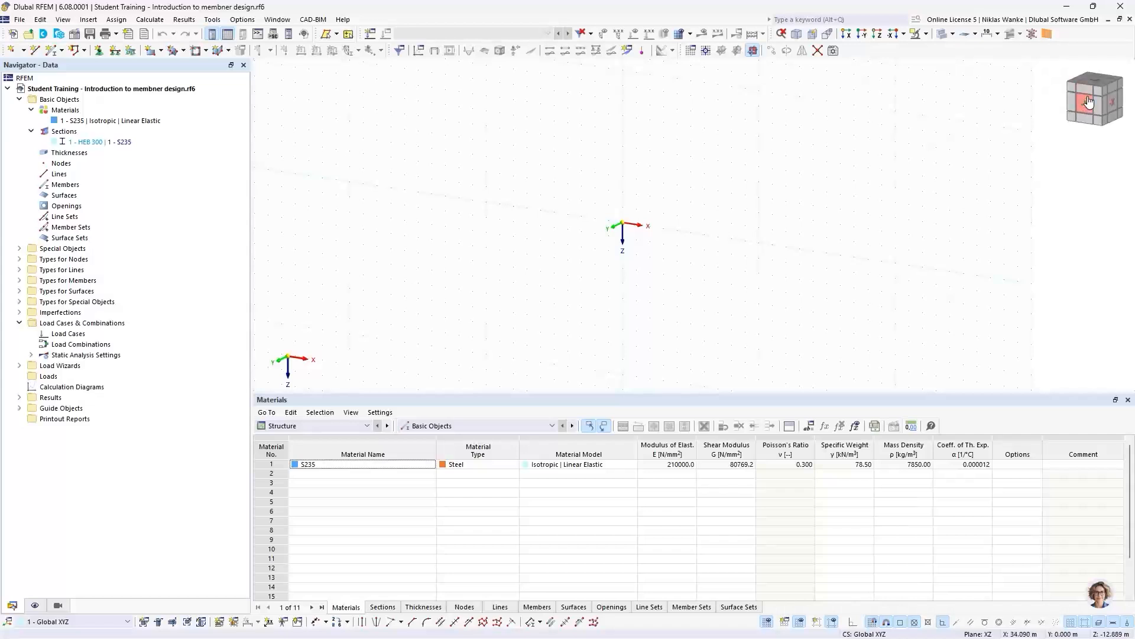
- Orient the view along -Y and start a new general single member with the member type Truss (only N)
{"action": "middle_click_drag", "start_coordinate": [668, 246], "coordinate": [673, 240]}
{"action": "left_click", "coordinate": [1086, 110]}
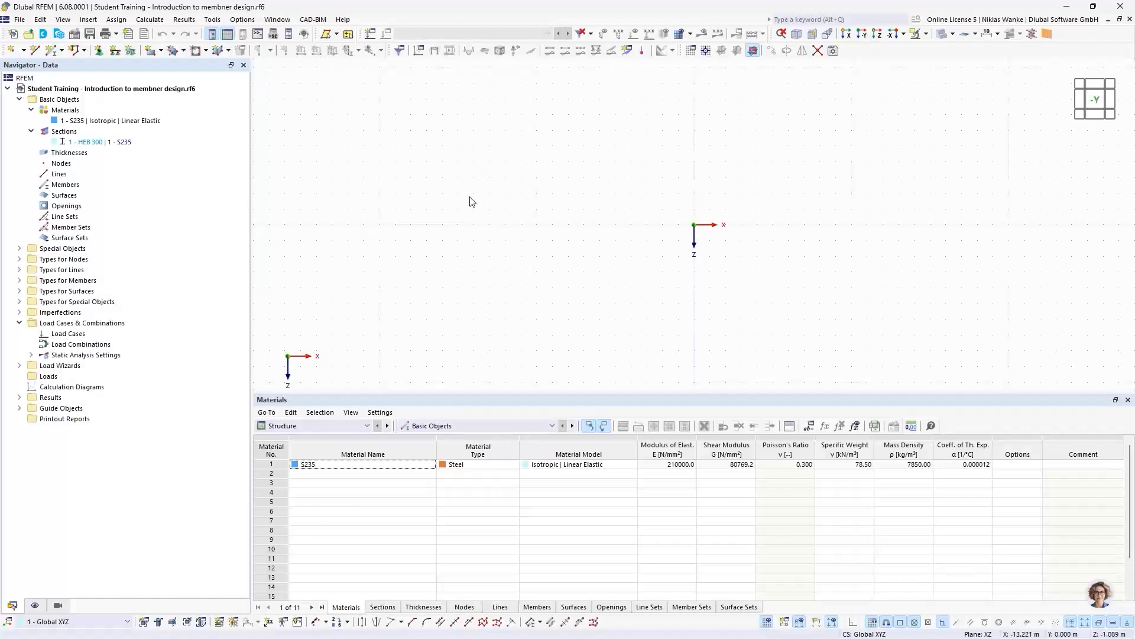
{"action": "left_click", "coordinate": [62, 51]}
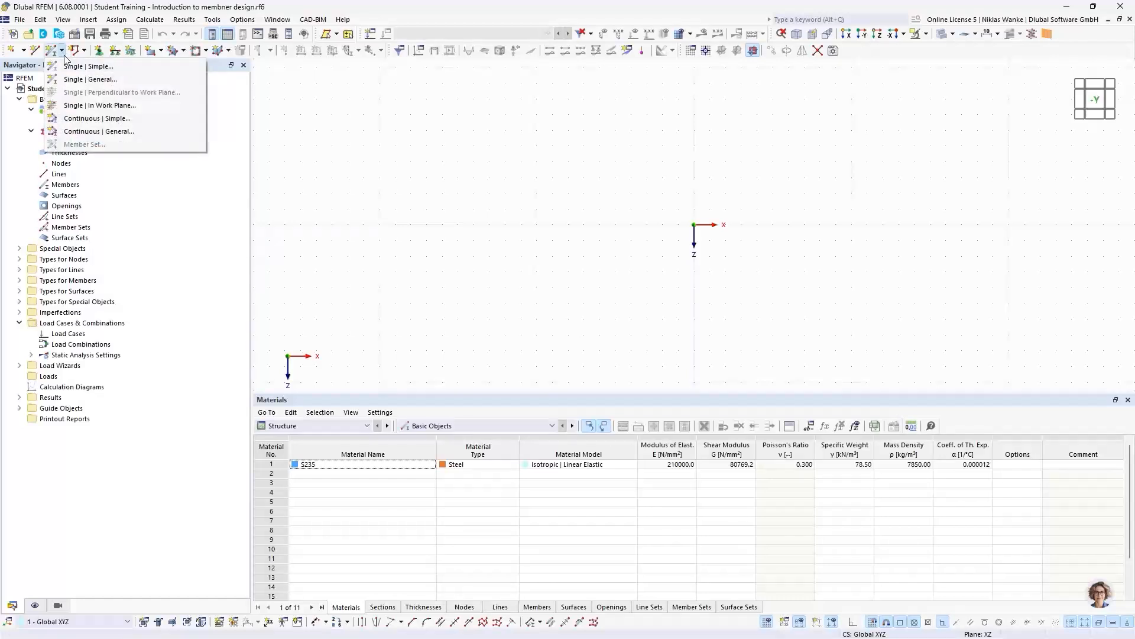
{"action": "left_click", "coordinate": [111, 80]}
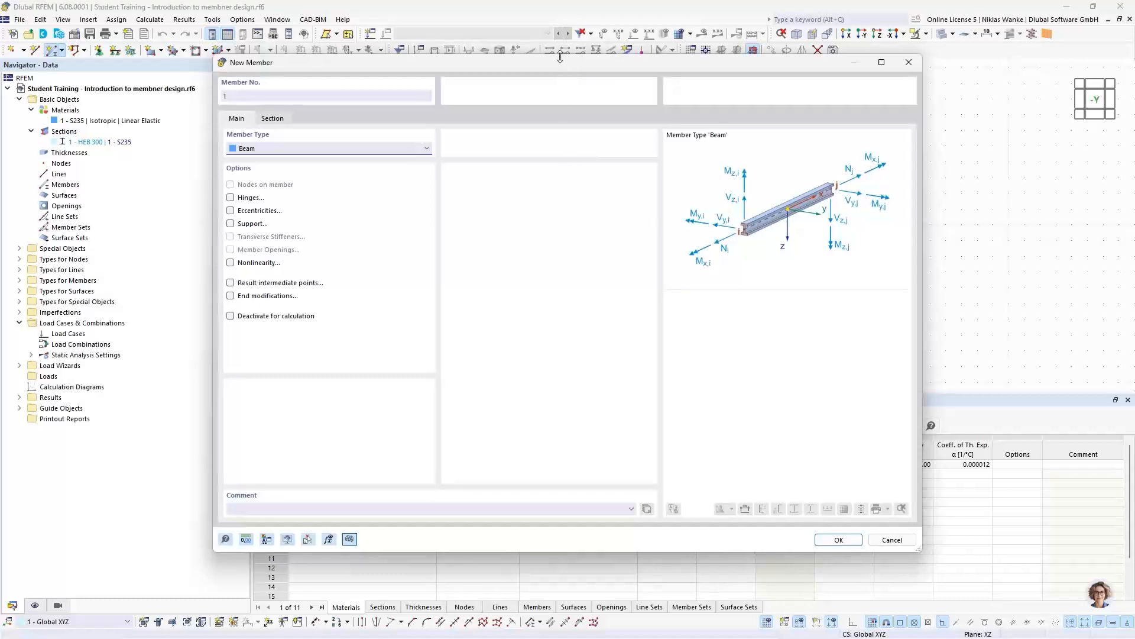
{"action": "left_click_drag", "start_coordinate": [547, 63], "coordinate": [569, 77]}
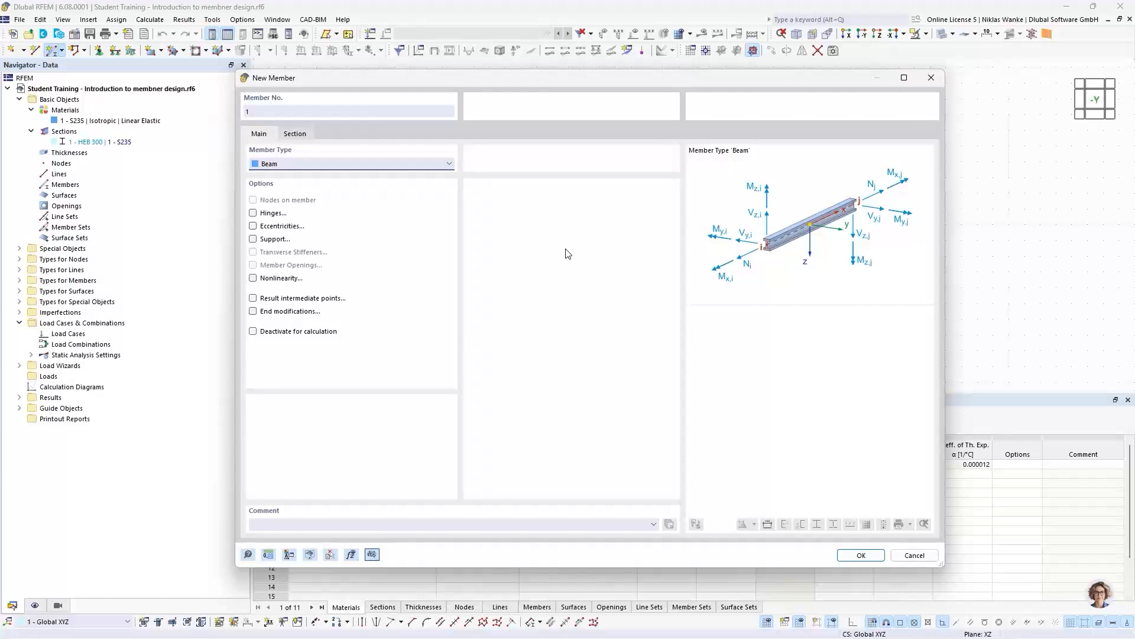
{"action": "left_click", "coordinate": [435, 165]}
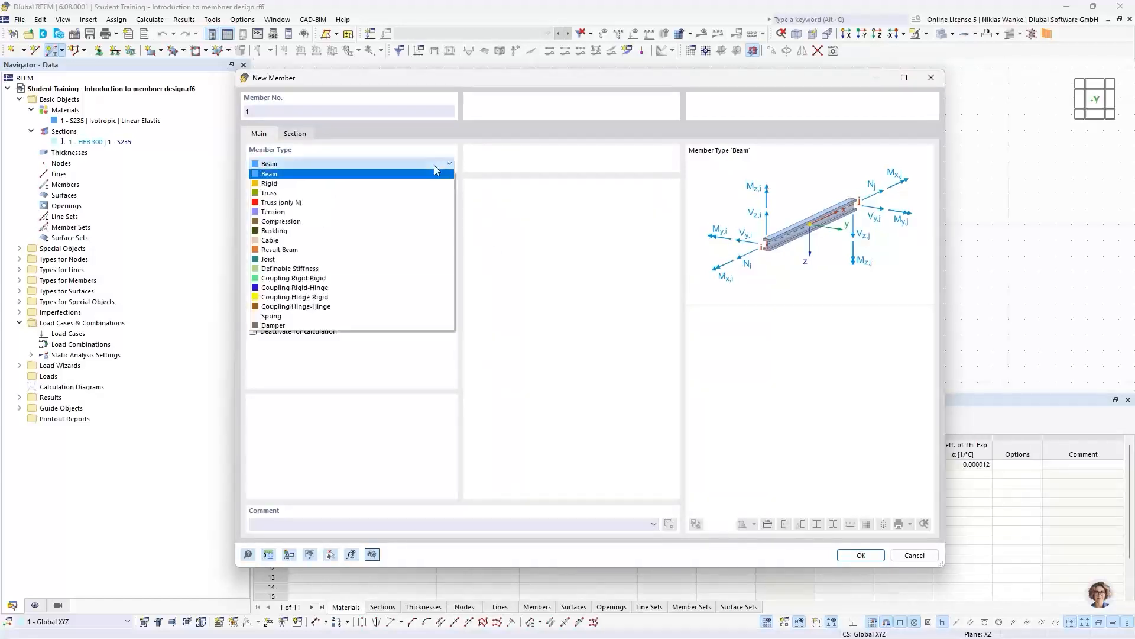
{"action": "left_click", "coordinate": [313, 203]}
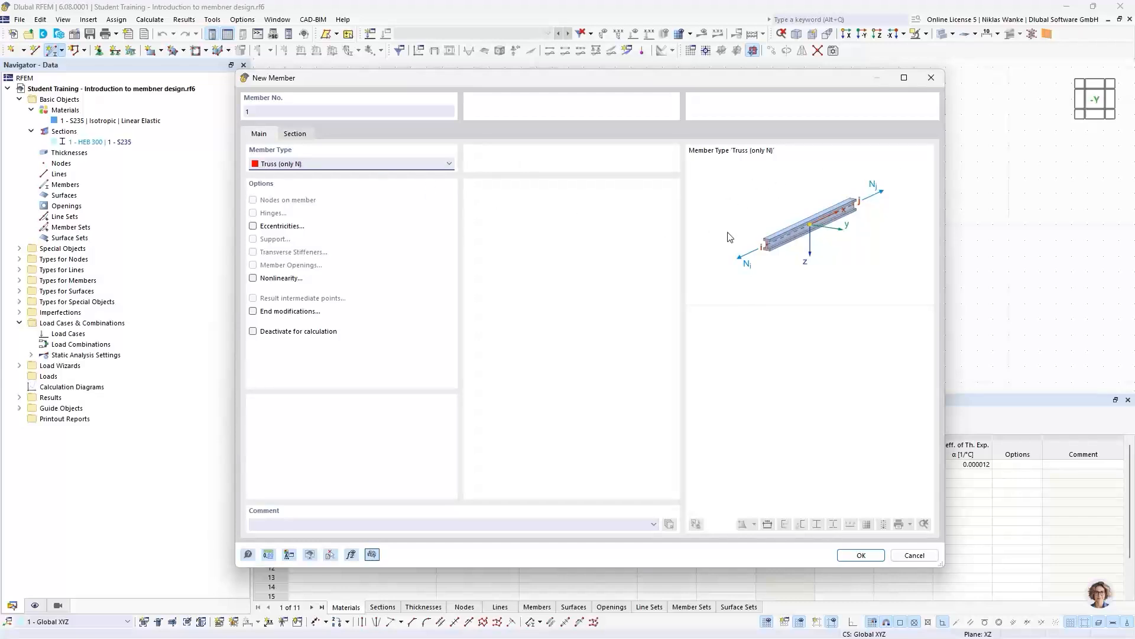
- Compare the Beam member type with Truss (only N) for the new member, keeping Truss (only N) selected
{"action": "left_click", "coordinate": [333, 170]}
{"action": "left_click", "coordinate": [276, 175]}
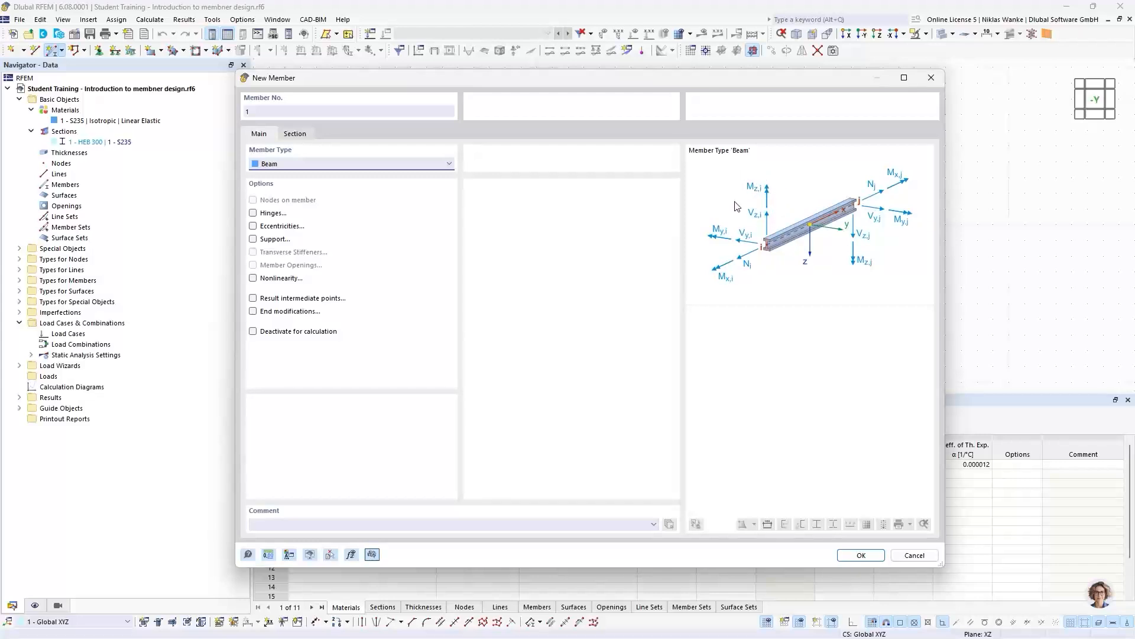
{"action": "left_click", "coordinate": [290, 165]}
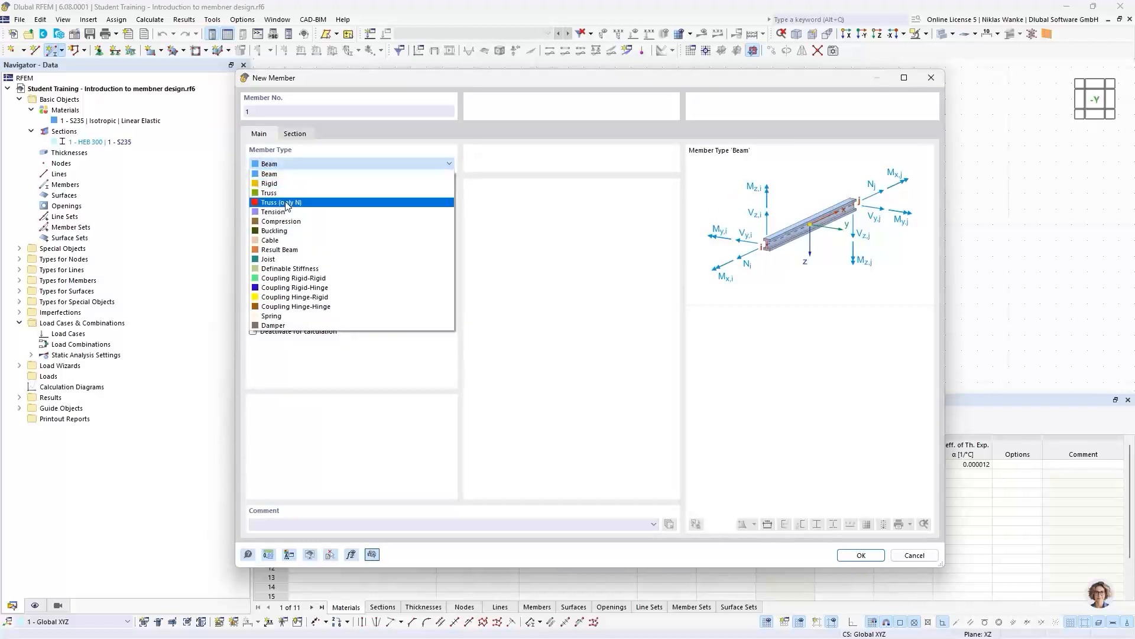
{"action": "left_click", "coordinate": [286, 204]}
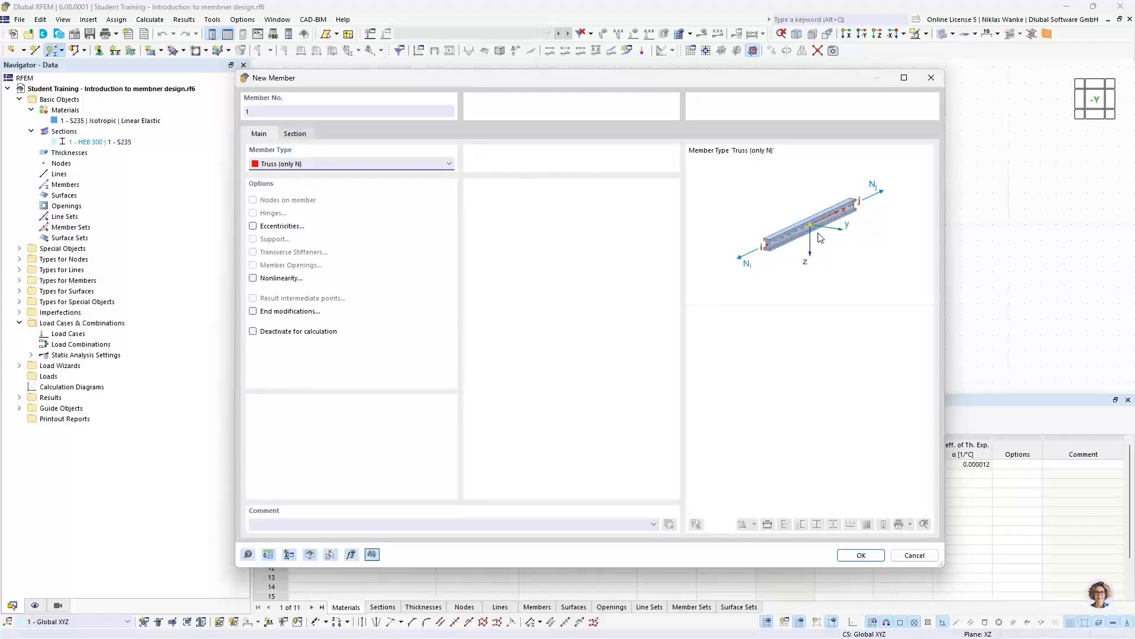
{"action": "left_click", "coordinate": [347, 167]}
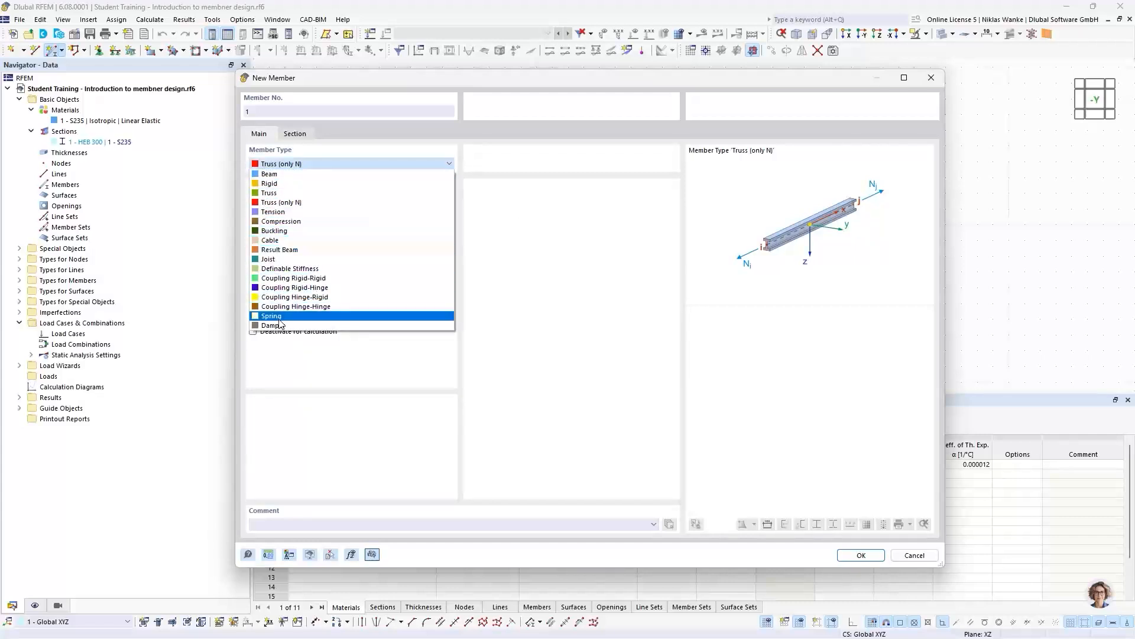
{"action": "left_click", "coordinate": [312, 165]}
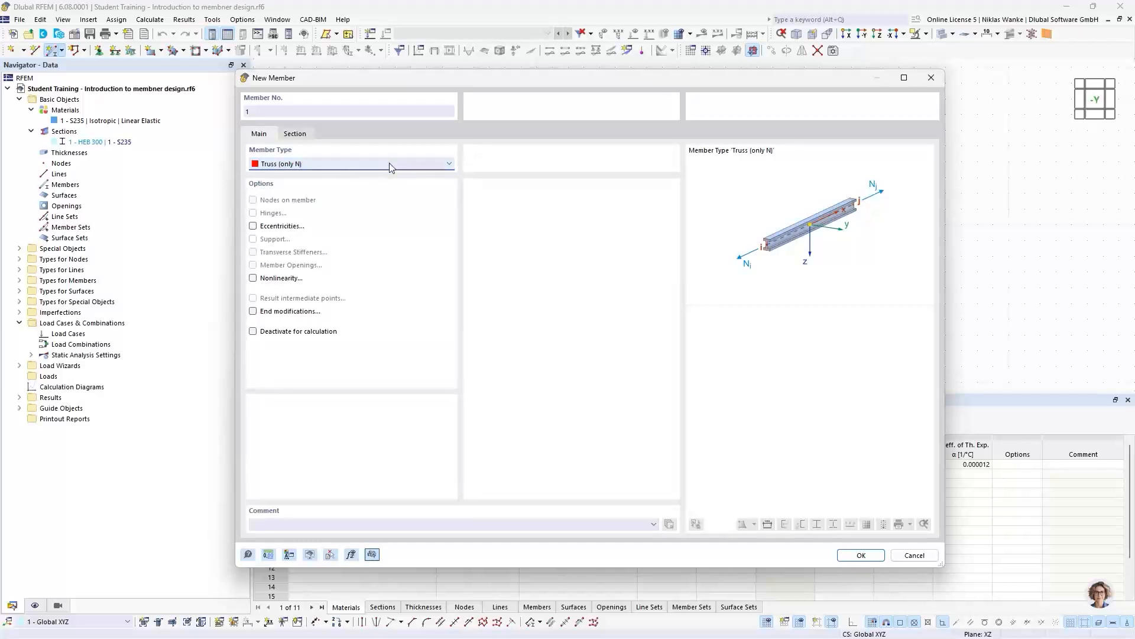
- Consult the online manual's Member Type section for the Truss (only N) and Tension descriptions and return to the new member's settings
{"action": "left_click", "coordinate": [248, 555]}
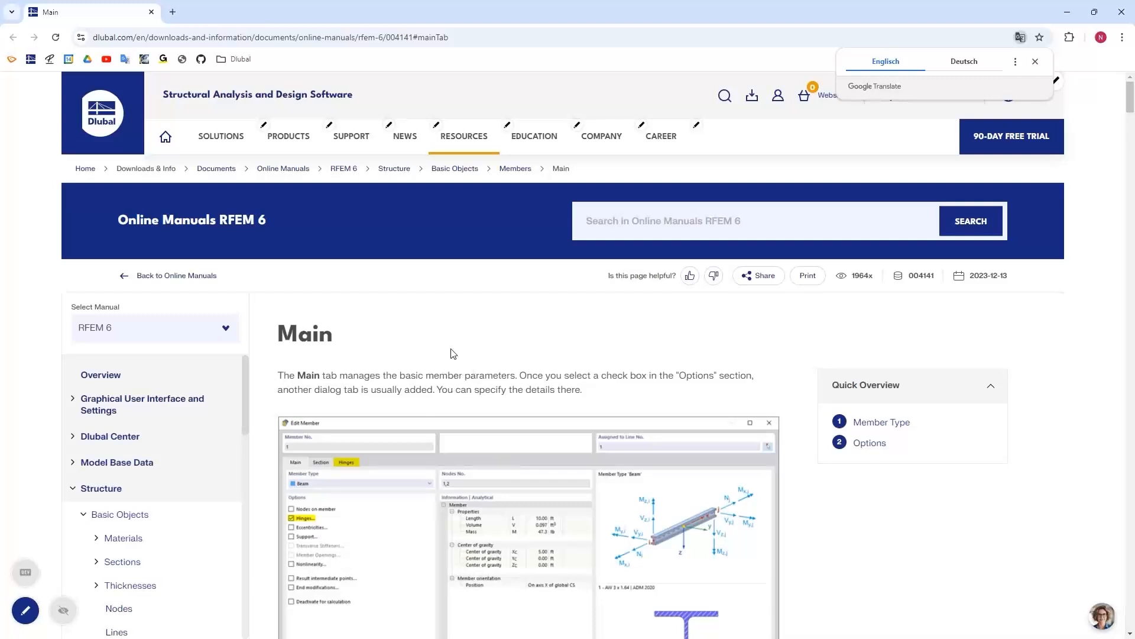
{"action": "scroll", "coordinate": [476, 371], "scroll_direction": "down", "scroll_amount": 4}
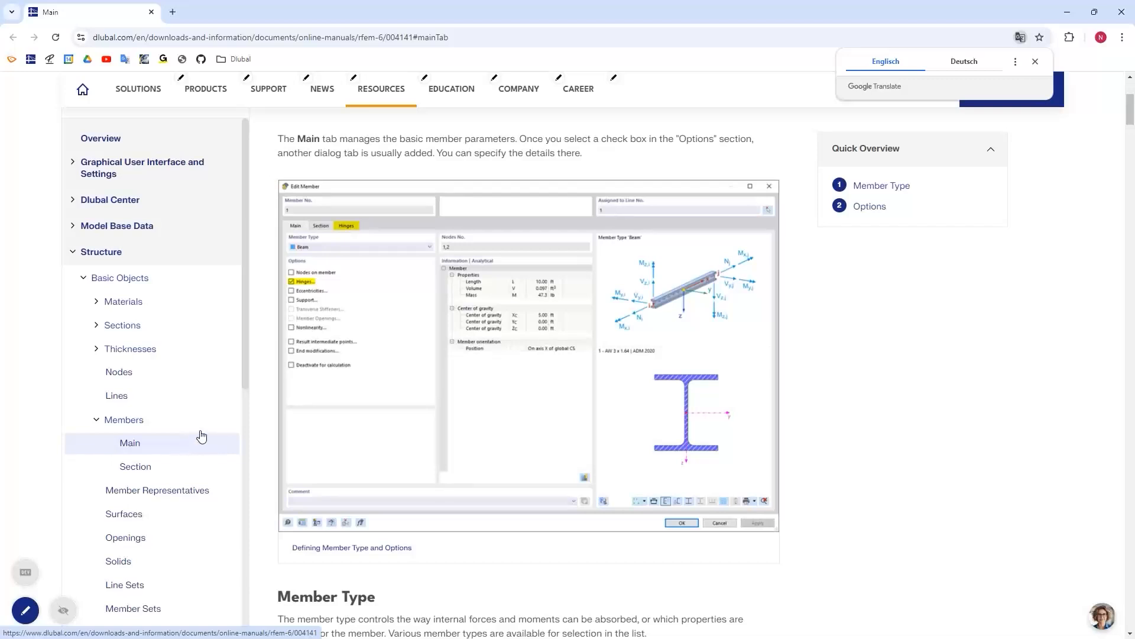
{"action": "scroll", "coordinate": [207, 414], "scroll_direction": "up", "scroll_amount": 2}
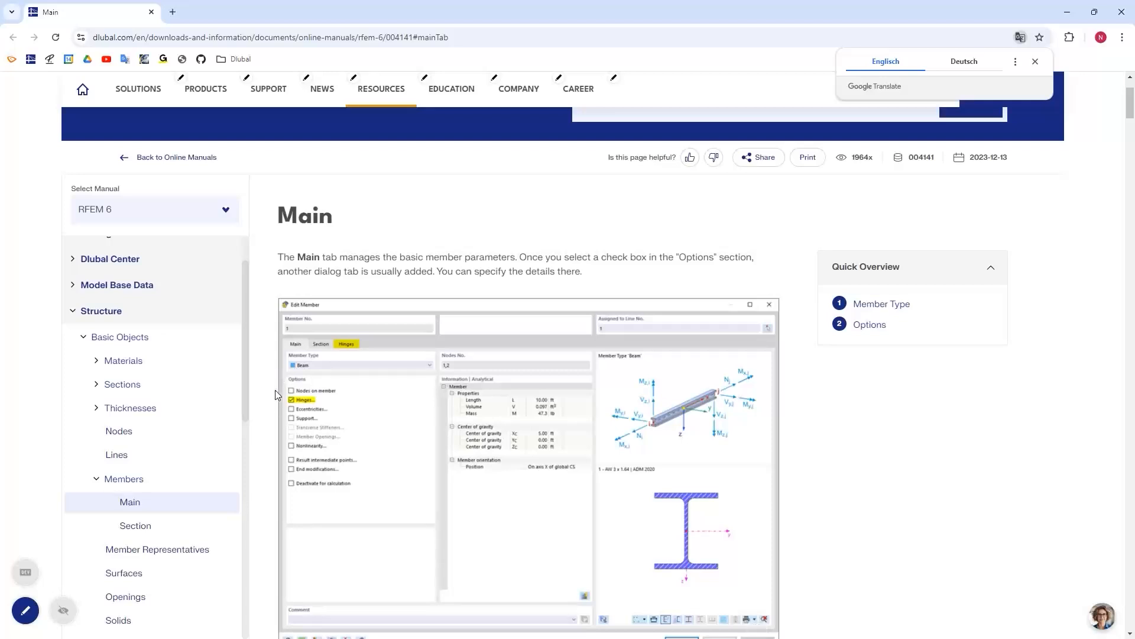
{"action": "scroll", "coordinate": [278, 388], "scroll_direction": "down", "scroll_amount": 6}
{"action": "scroll", "coordinate": [281, 391], "scroll_direction": "down", "scroll_amount": 4}
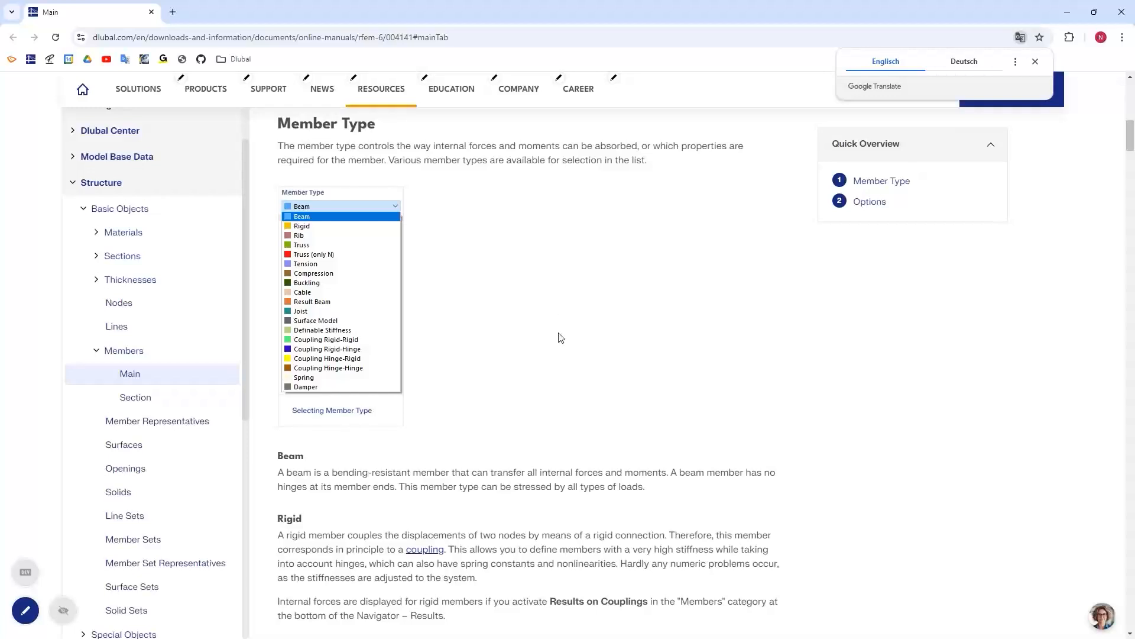
{"action": "scroll", "coordinate": [560, 338], "scroll_direction": "up", "scroll_amount": 1}
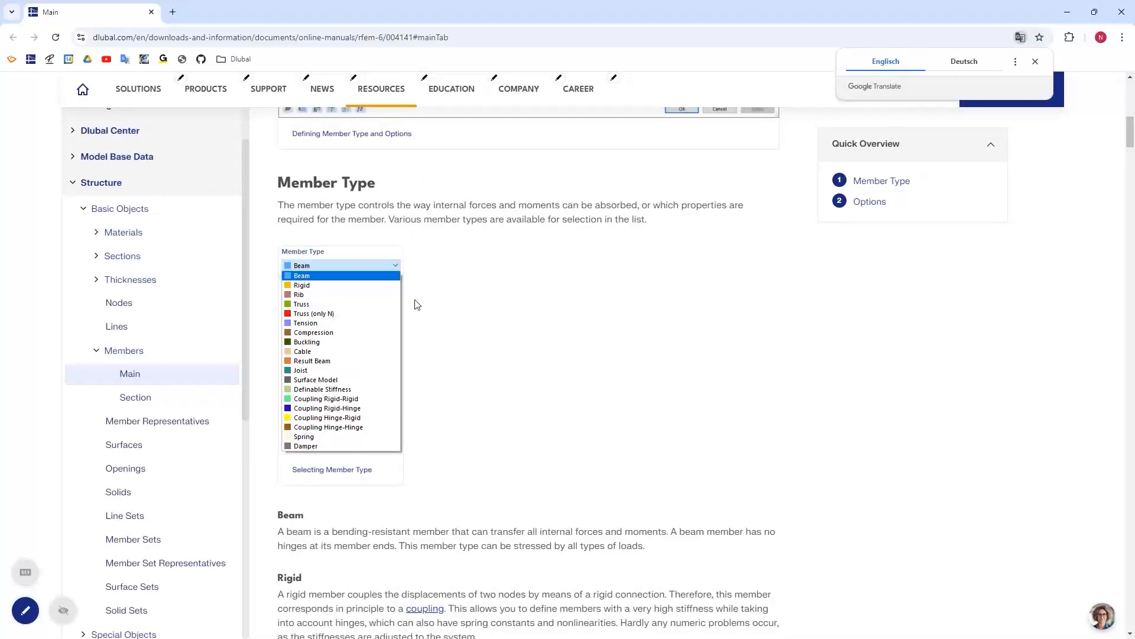
{"action": "scroll", "coordinate": [452, 418], "scroll_direction": "down", "scroll_amount": 2}
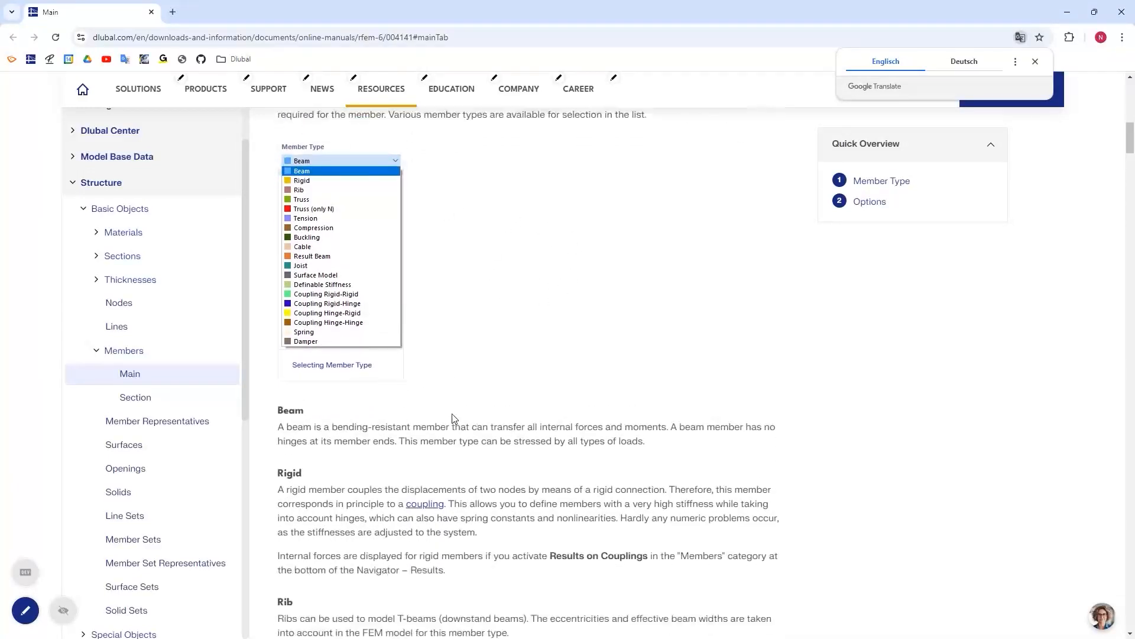
{"action": "scroll", "coordinate": [452, 418], "scroll_direction": "down", "scroll_amount": 1}
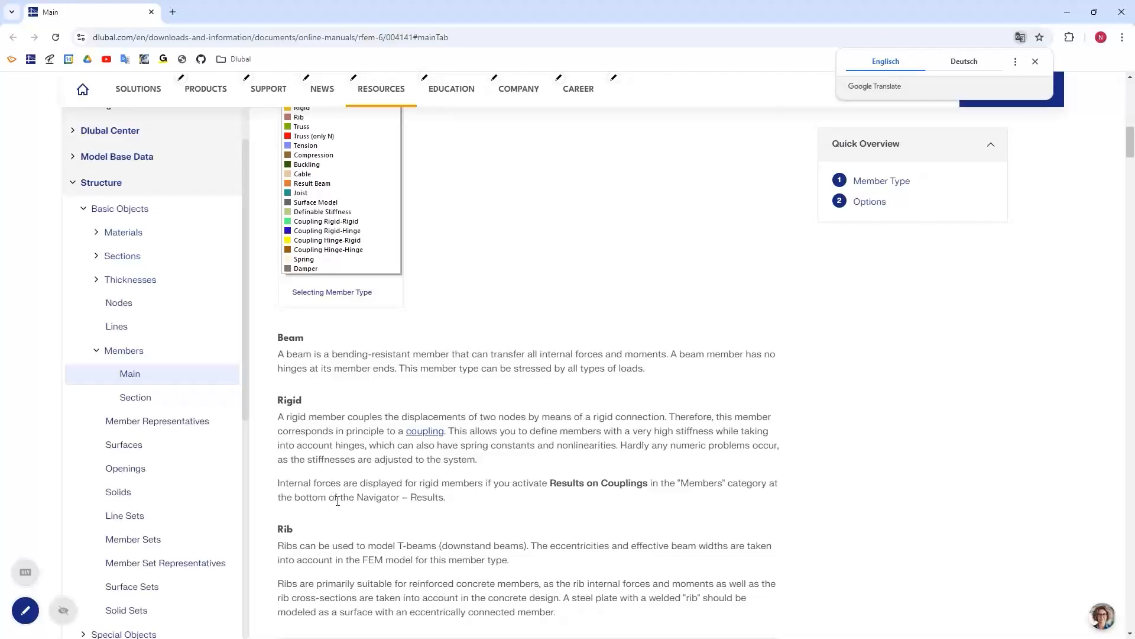
{"action": "scroll", "coordinate": [335, 506], "scroll_direction": "down", "scroll_amount": 5}
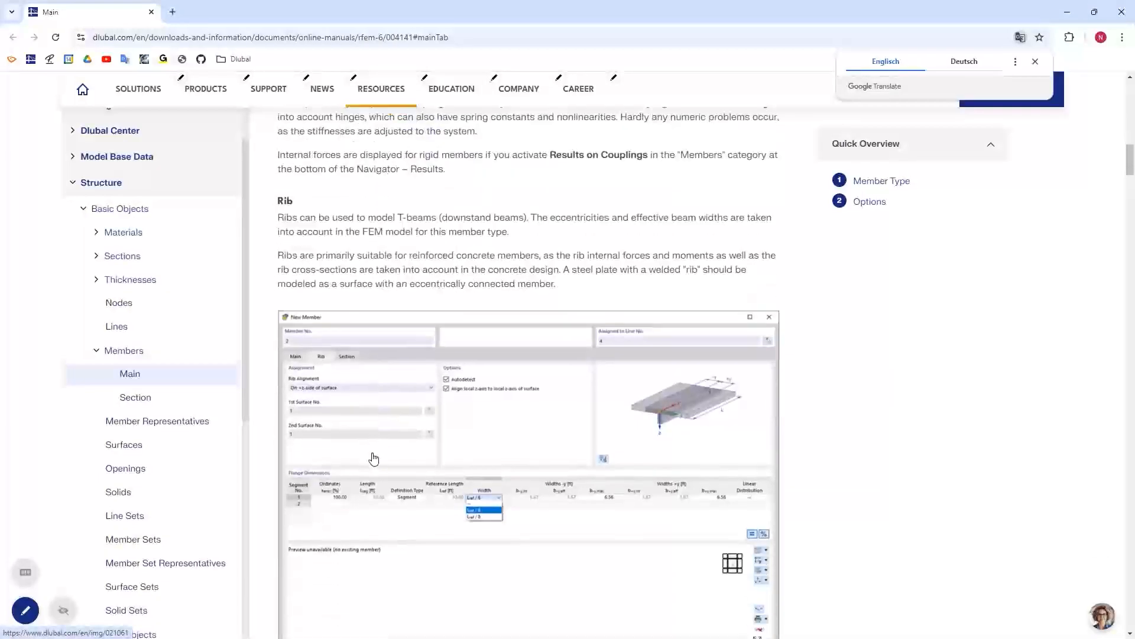
{"action": "scroll", "coordinate": [373, 459], "scroll_direction": "down", "scroll_amount": 15}
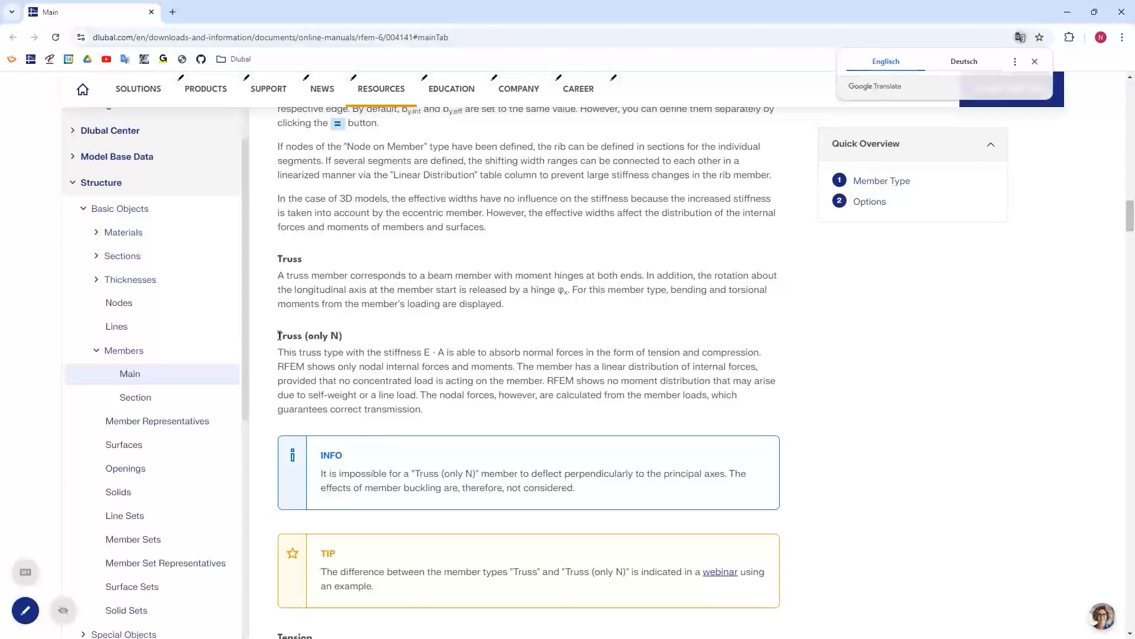
{"action": "left_click_drag", "start_coordinate": [279, 335], "coordinate": [338, 335]}
{"action": "left_click", "coordinate": [327, 339]}
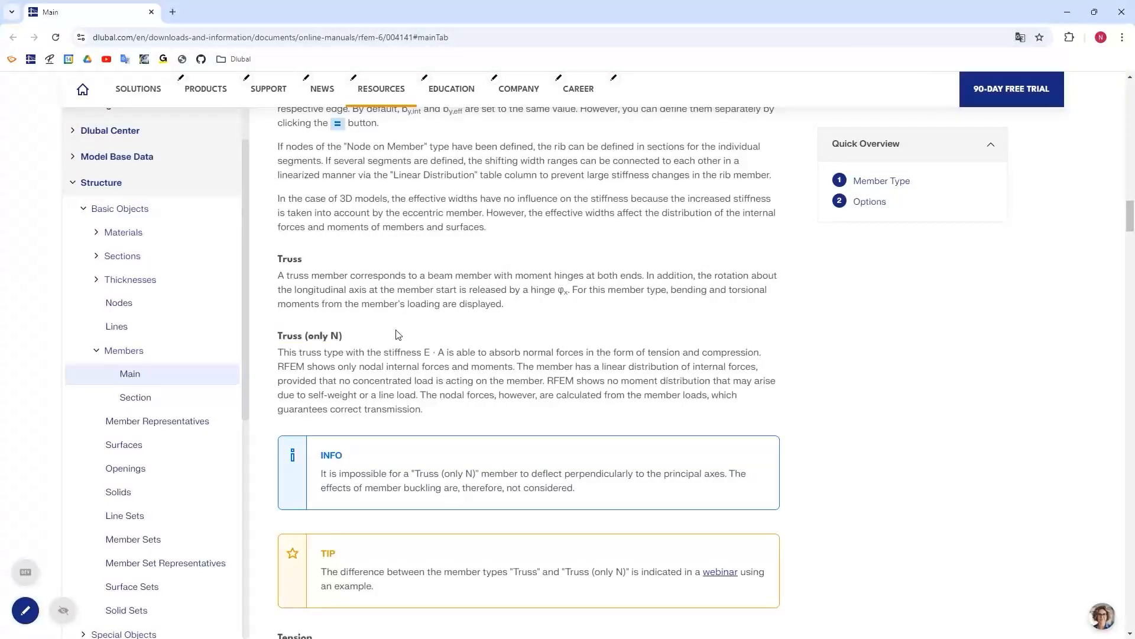
{"action": "scroll", "coordinate": [361, 195], "scroll_direction": "down", "scroll_amount": 3}
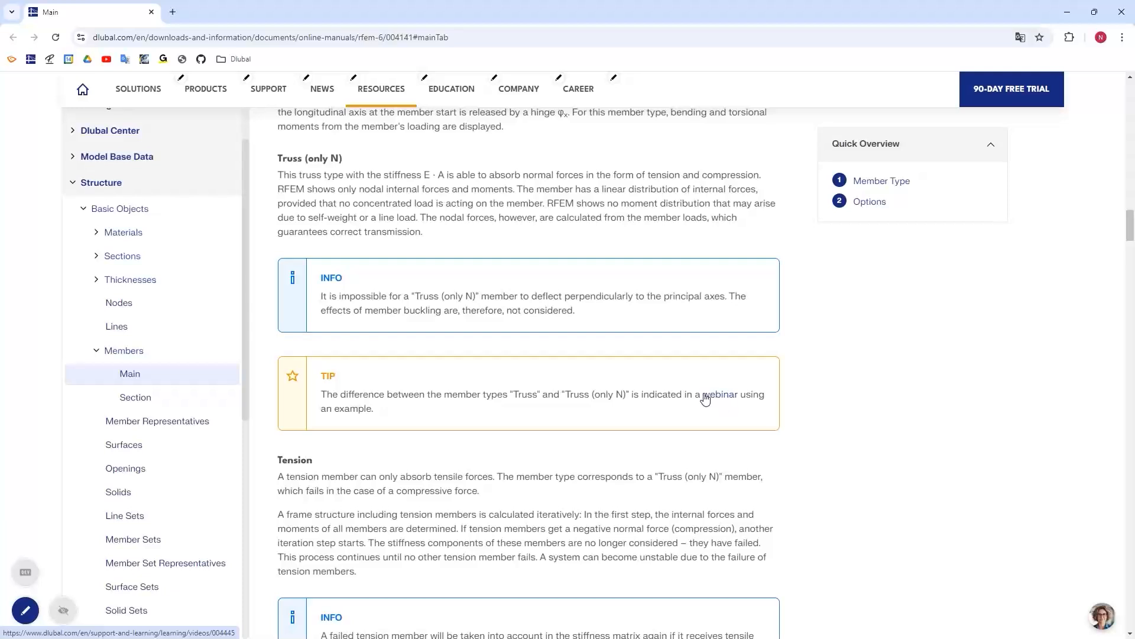
{"action": "left_click", "coordinate": [1121, 13]}
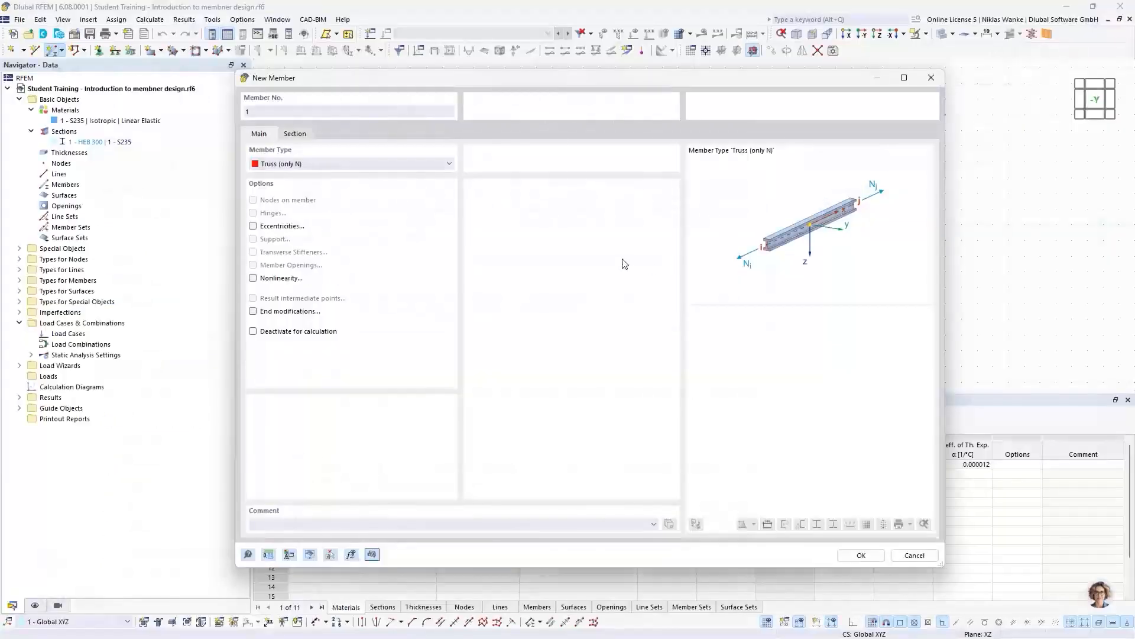
- Assign section HEB 300 in material S235 to the truss member and start its graphical placement
{"action": "left_click_drag", "start_coordinate": [565, 85], "coordinate": [576, 83]}
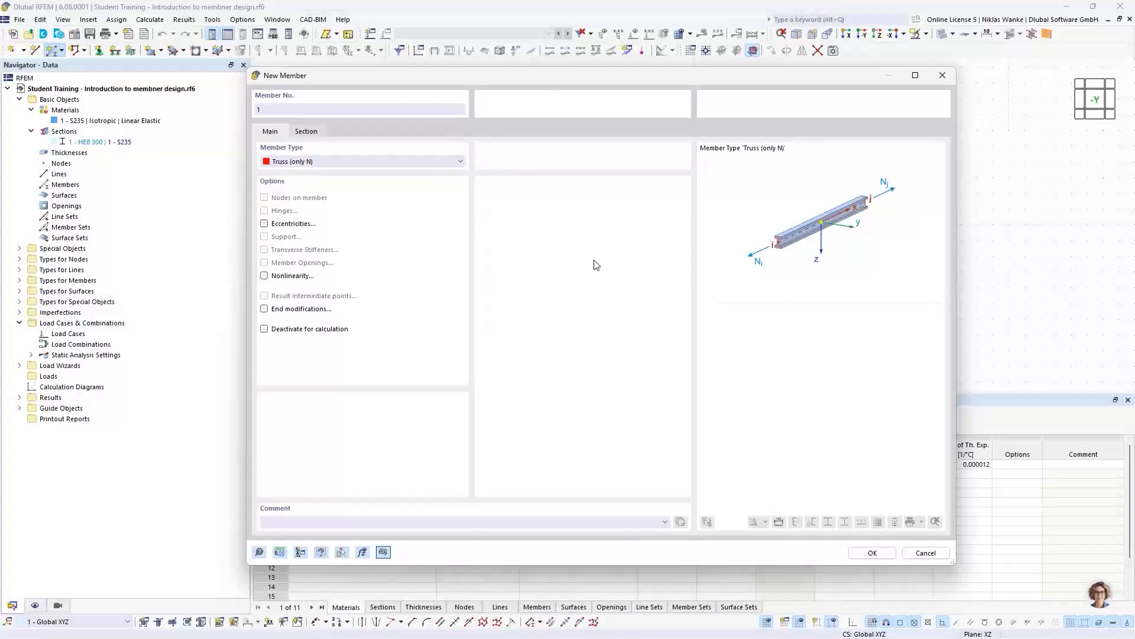
{"action": "left_click", "coordinate": [304, 135]}
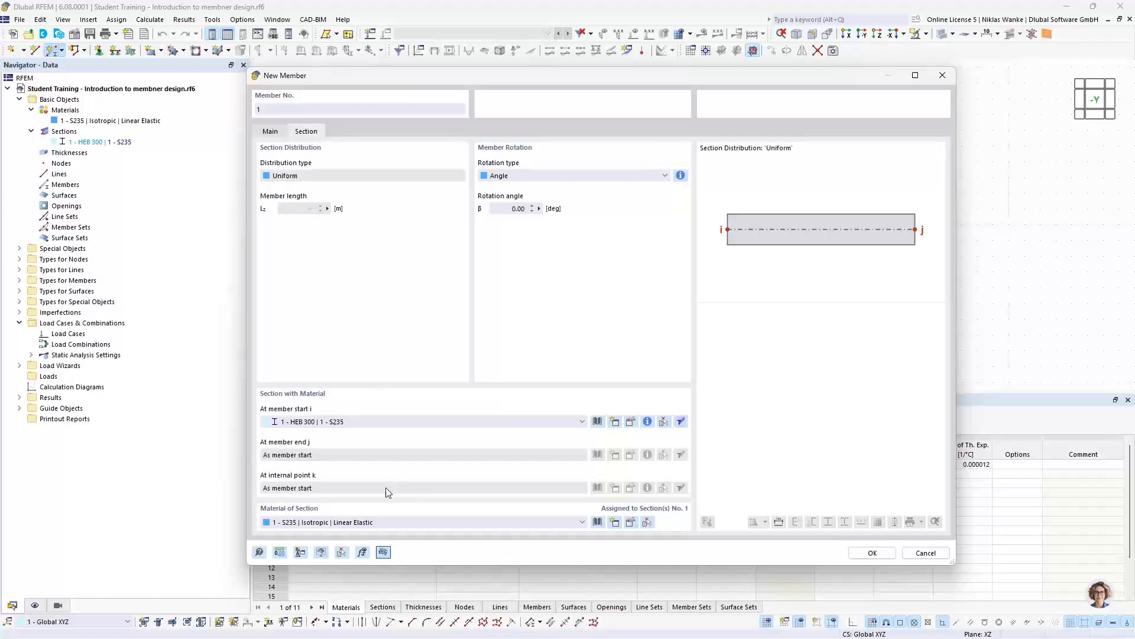
{"action": "left_click", "coordinate": [336, 423]}
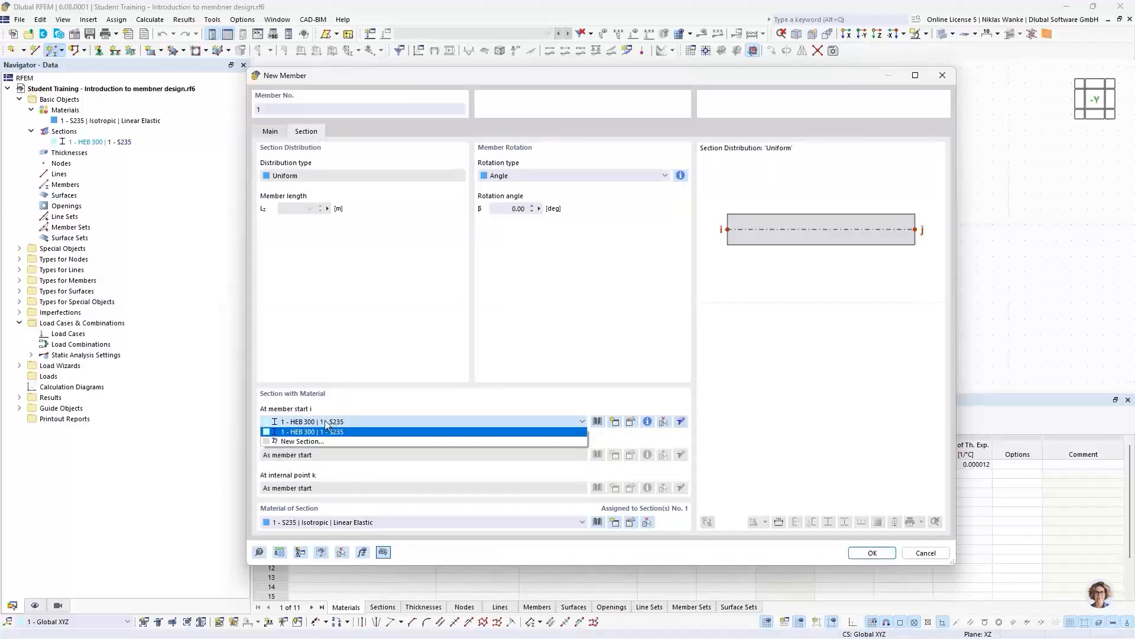
{"action": "left_click", "coordinate": [294, 428]}
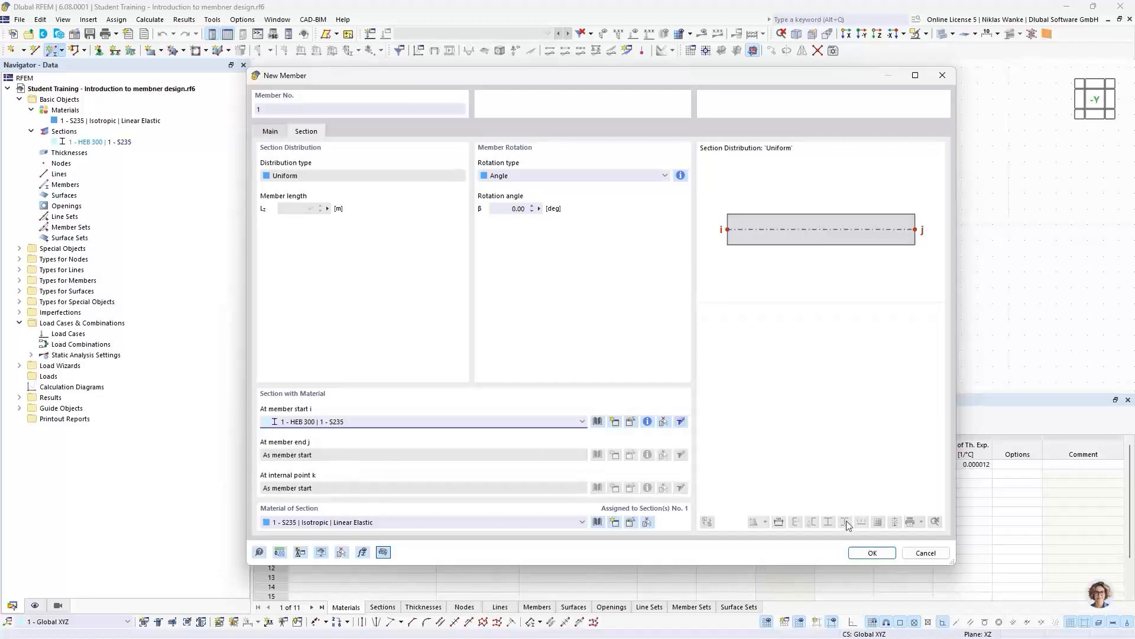
{"action": "left_click", "coordinate": [861, 553]}
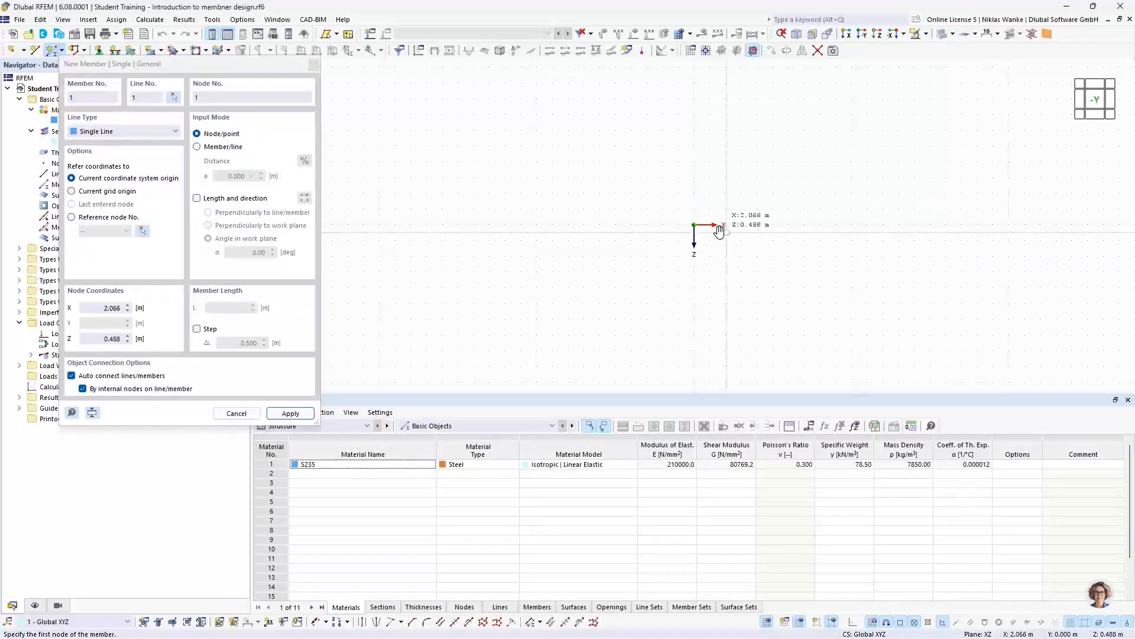
{"action": "middle_click_drag", "start_coordinate": [719, 232], "coordinate": [690, 235]}
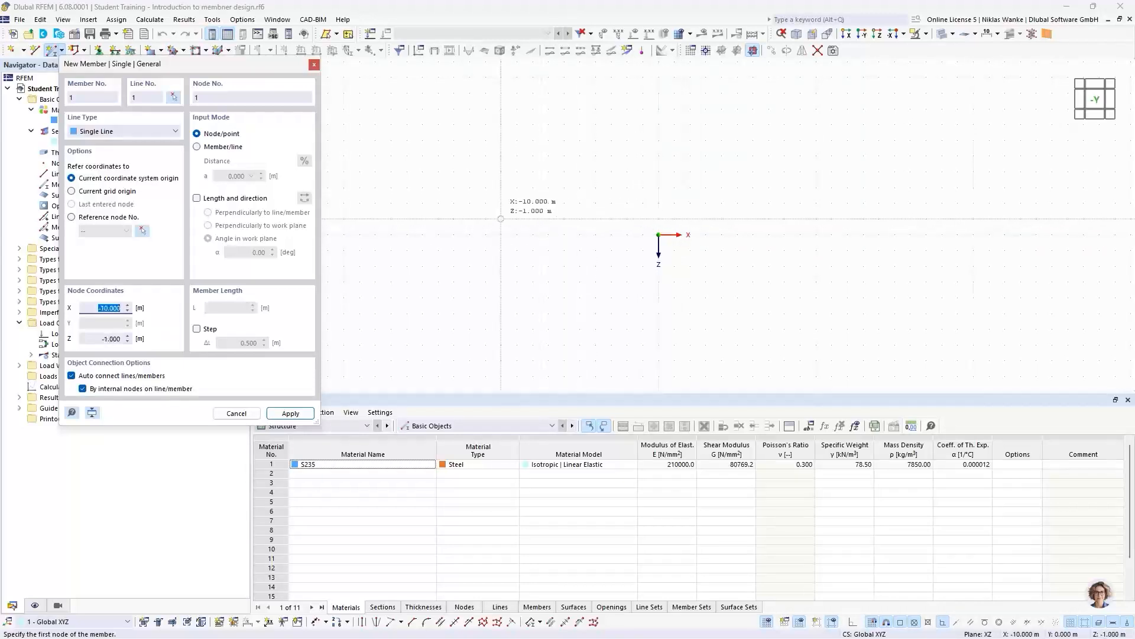
- Place the truss member from the coordinate origin with a length of 3 m and a work-plane angle of 150°
{"action": "left_click", "coordinate": [197, 198]}
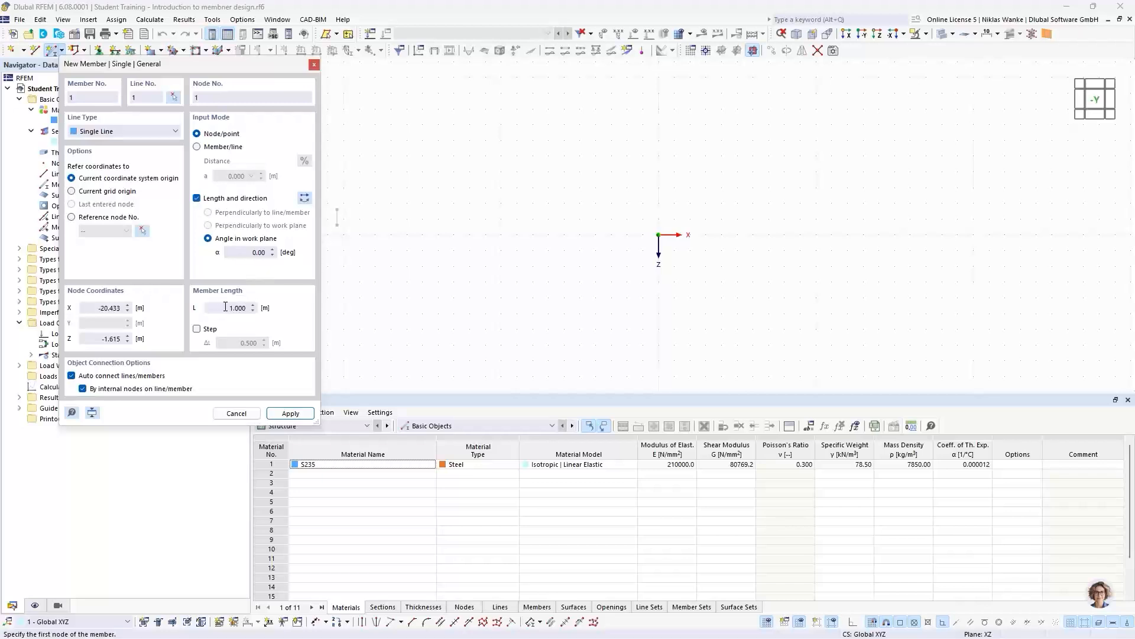
{"action": "left_click_drag", "start_coordinate": [225, 307], "coordinate": [259, 309]}
{"action": "type", "text": "3"}
{"action": "left_click", "coordinate": [244, 251]}
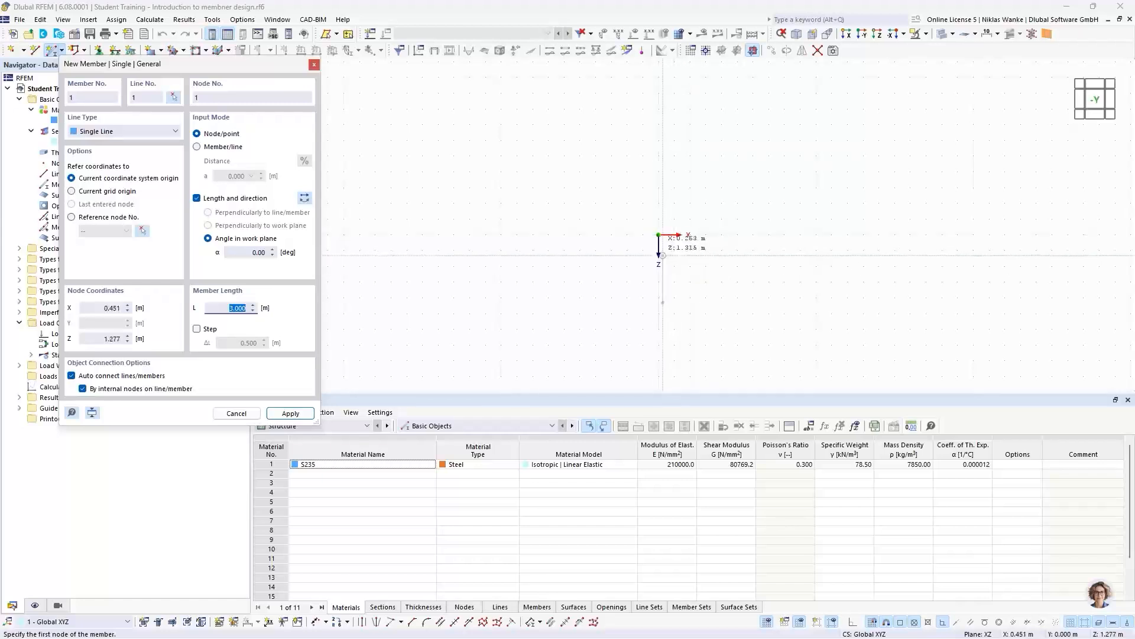
{"action": "left_click", "coordinate": [268, 254]}
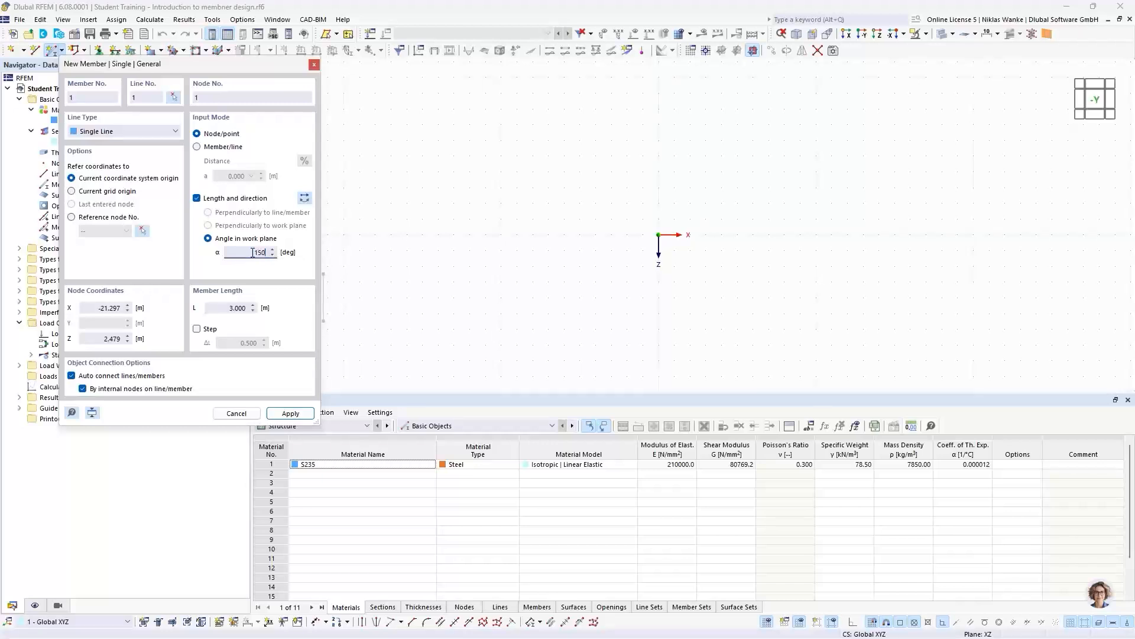
{"action": "key", "text": "Tab"}
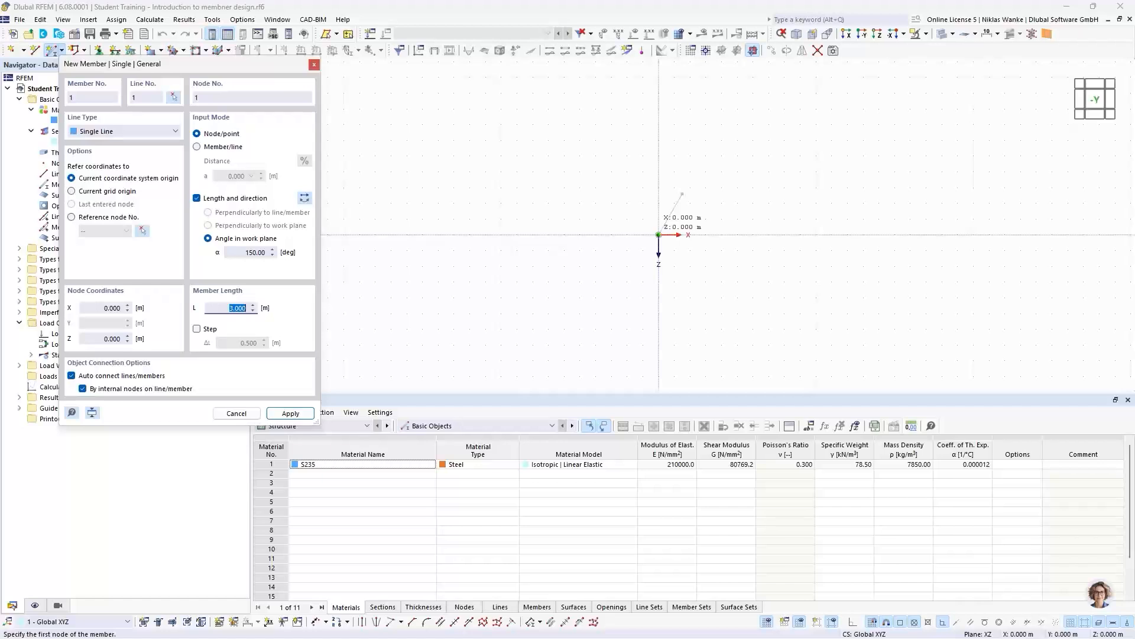
{"action": "left_click", "coordinate": [659, 235]}
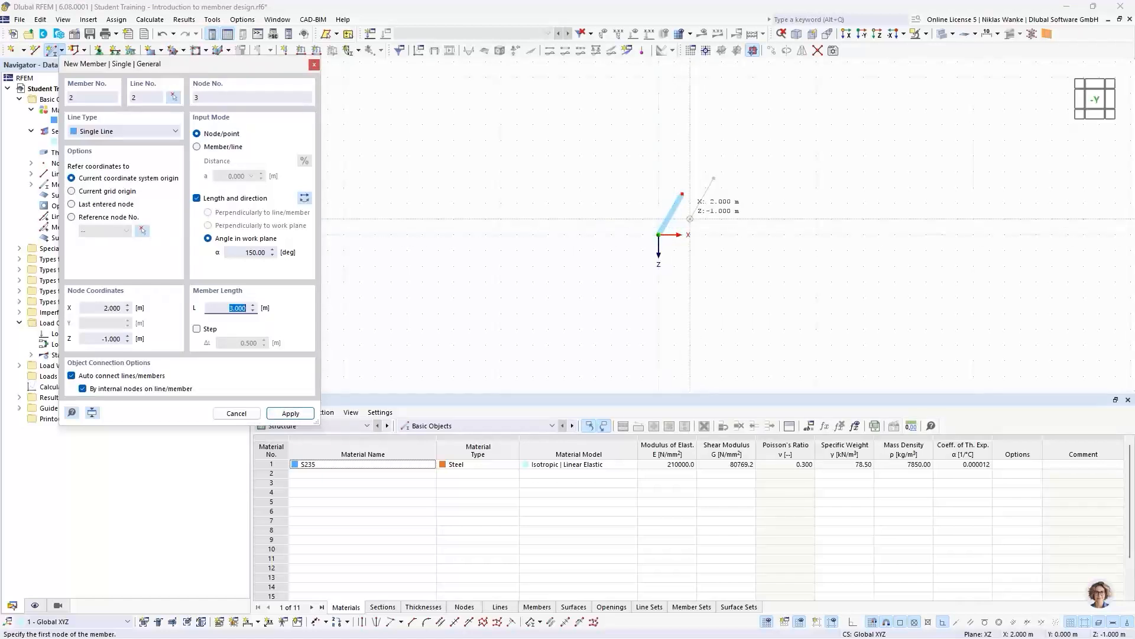
{"action": "key", "text": "Escape"}
- Create one copy of the inclined member rotated by 60° about the Y axis through its upper end node
{"action": "scroll", "coordinate": [689, 217], "scroll_direction": "up", "scroll_amount": 4}
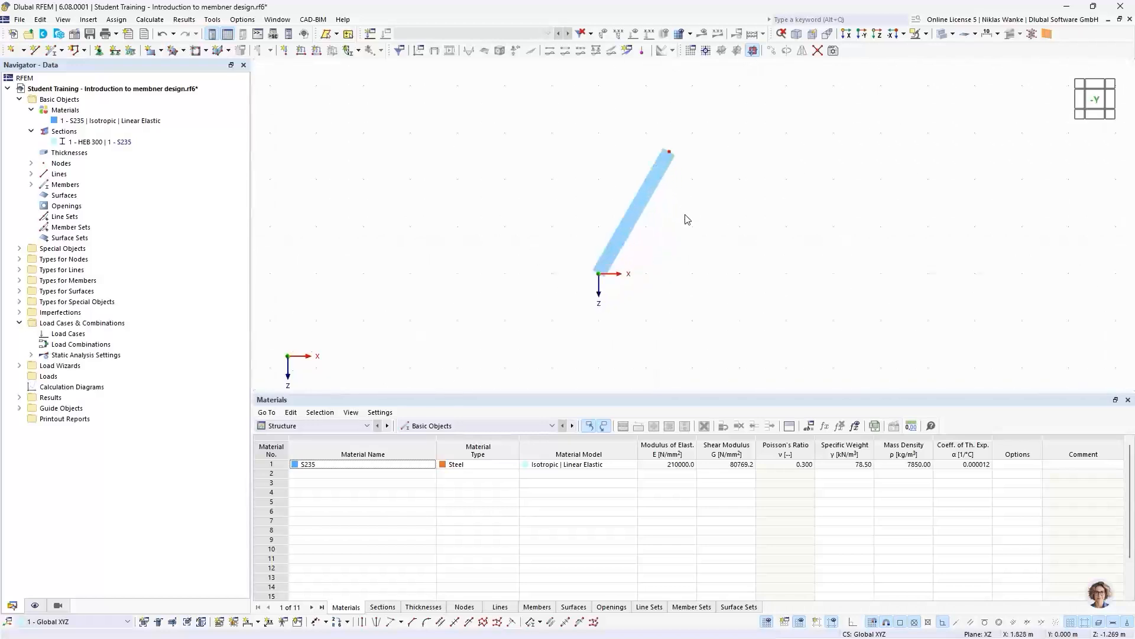
{"action": "middle_click_drag", "start_coordinate": [637, 229], "coordinate": [606, 214]}
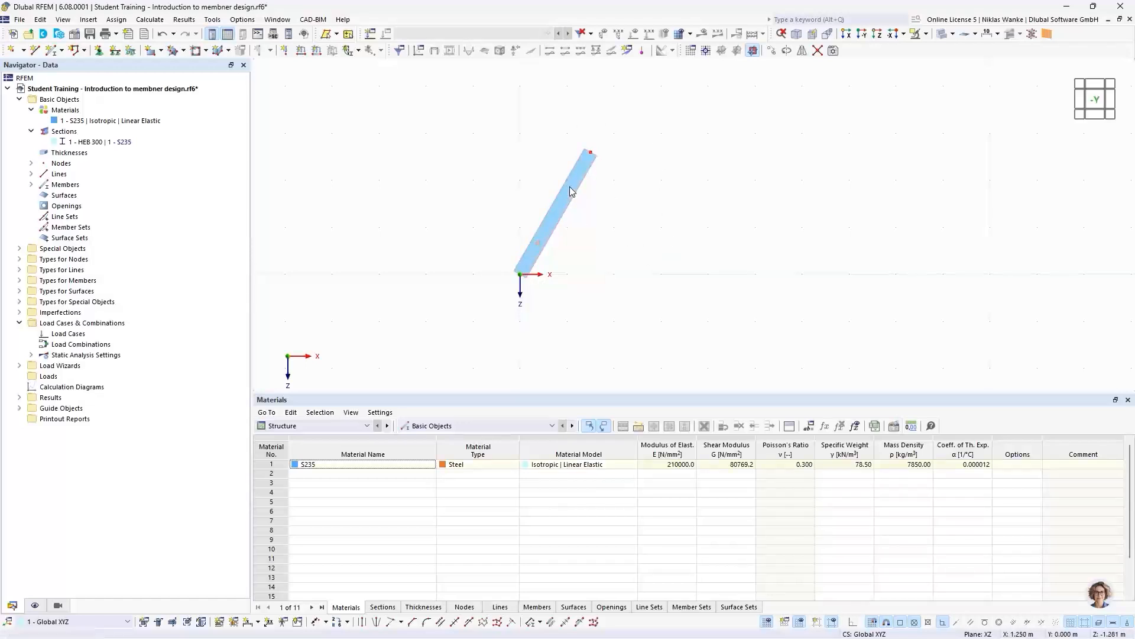
{"action": "left_click", "coordinate": [788, 53]}
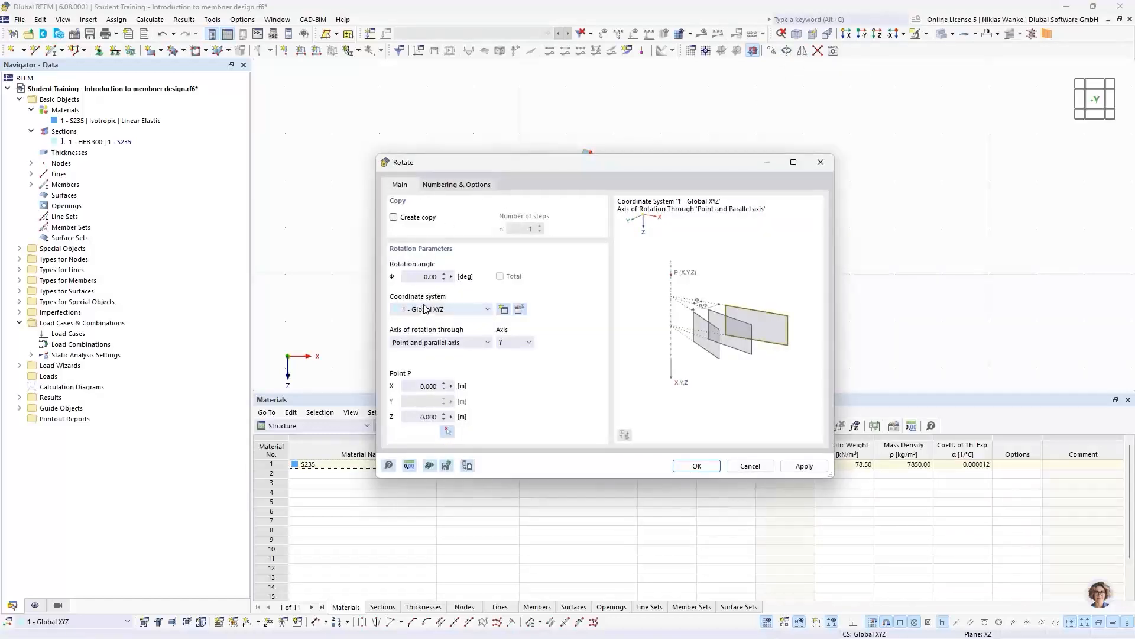
{"action": "left_click", "coordinate": [418, 278]}
{"action": "left_click", "coordinate": [395, 217]}
{"action": "left_click_drag", "start_coordinate": [588, 167], "coordinate": [605, 335]}
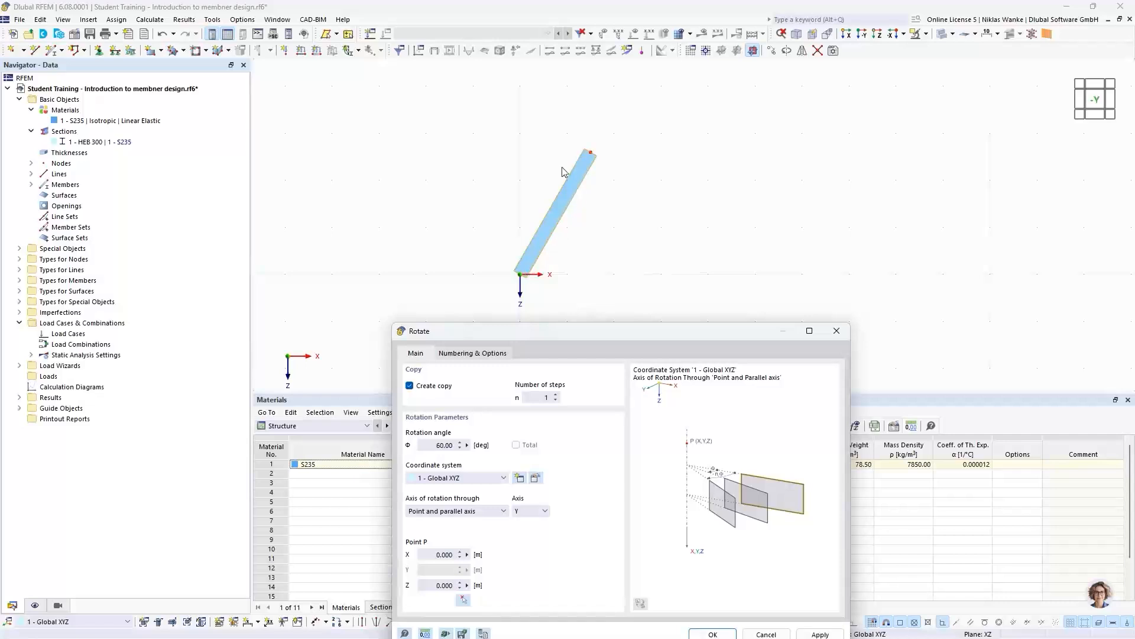
{"action": "left_click_drag", "start_coordinate": [594, 336], "coordinate": [613, 173]}
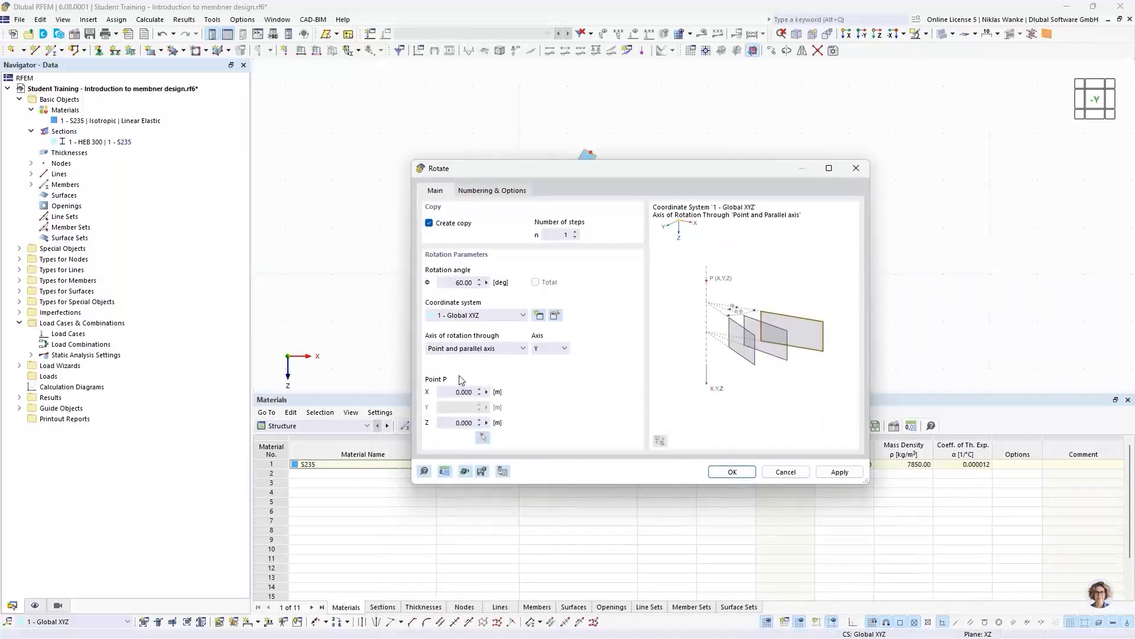
{"action": "left_click", "coordinate": [484, 437]}
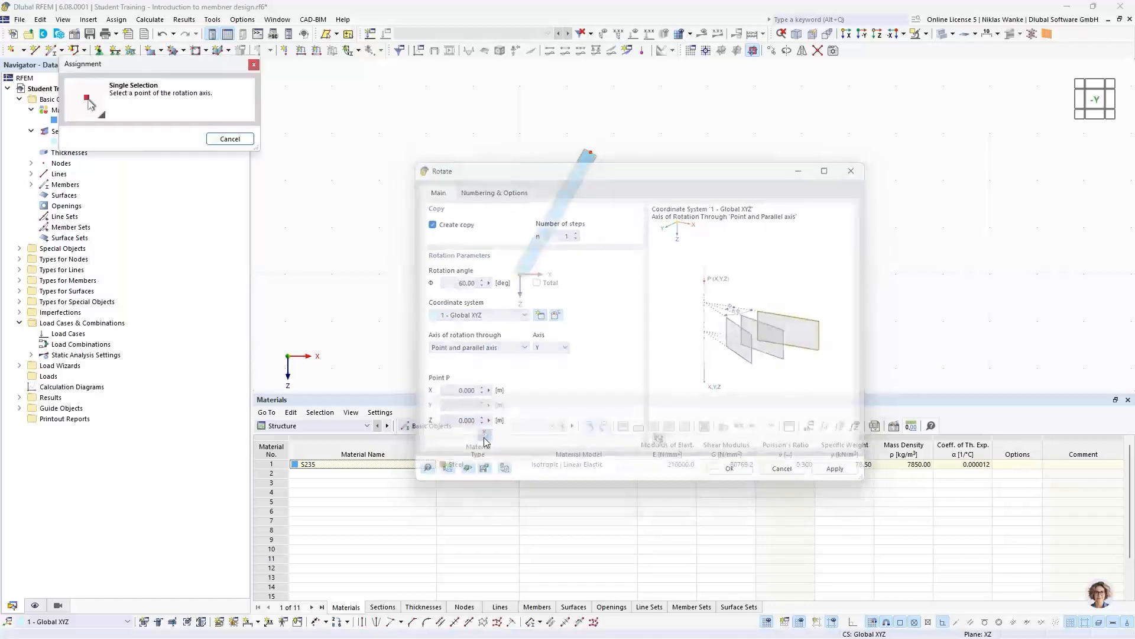
{"action": "left_click", "coordinate": [590, 152]}
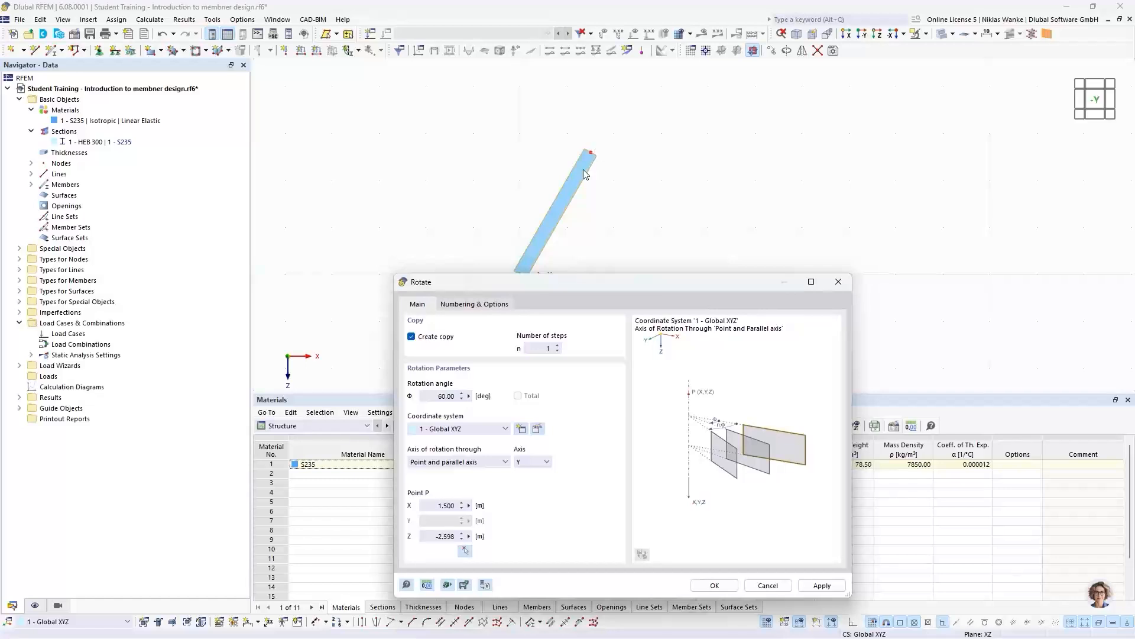
{"action": "left_click_drag", "start_coordinate": [633, 283], "coordinate": [623, 163]}
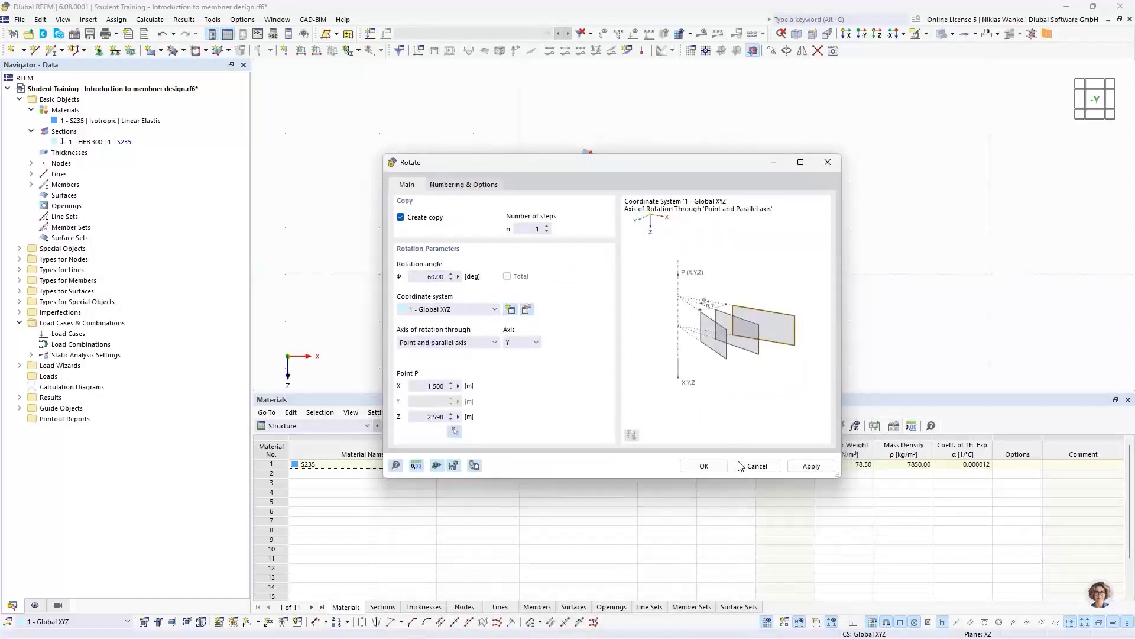
{"action": "left_click", "coordinate": [704, 466]}
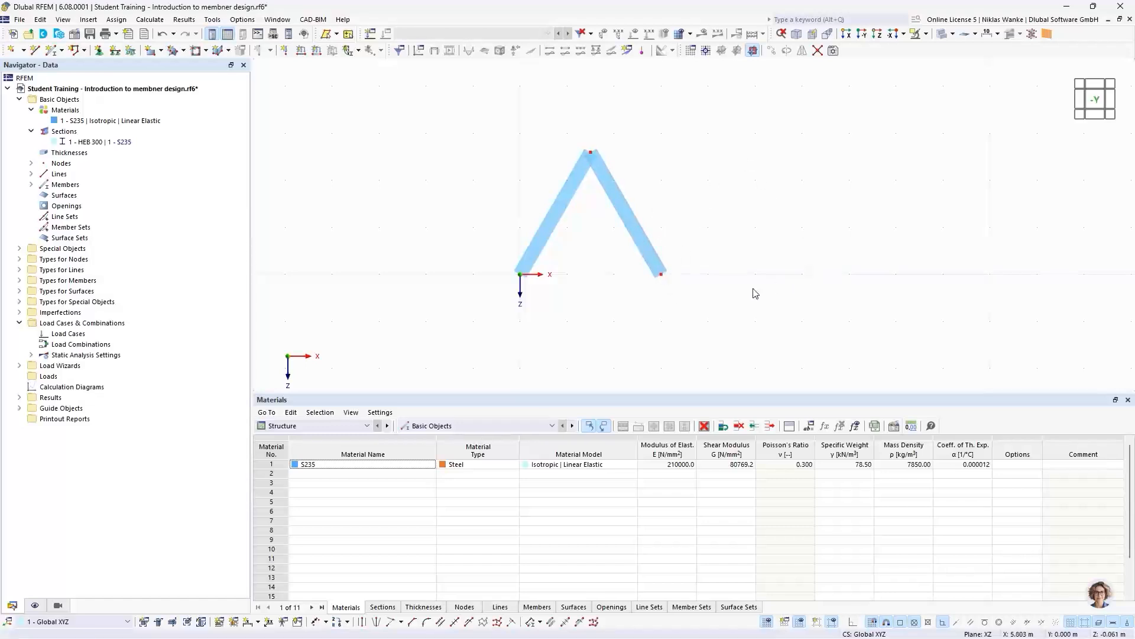
- Select both inclined members and set up a Move/Copy that creates copies in 2 steps
{"action": "middle_click_drag", "start_coordinate": [753, 258], "coordinate": [706, 279]}
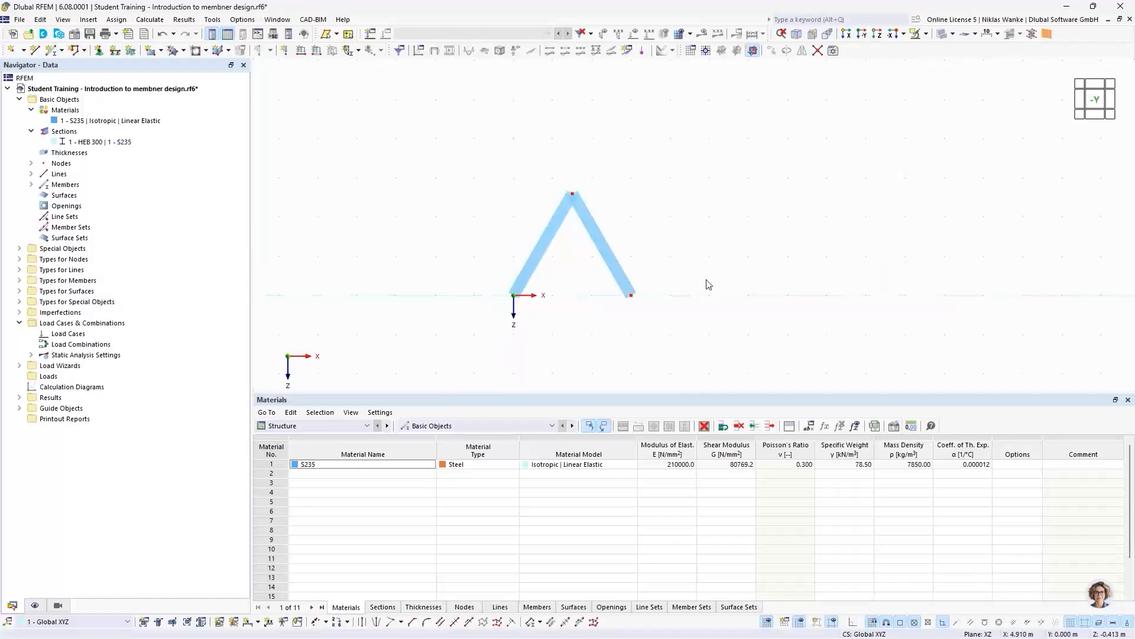
{"action": "left_click_drag", "start_coordinate": [676, 333], "coordinate": [486, 149]}
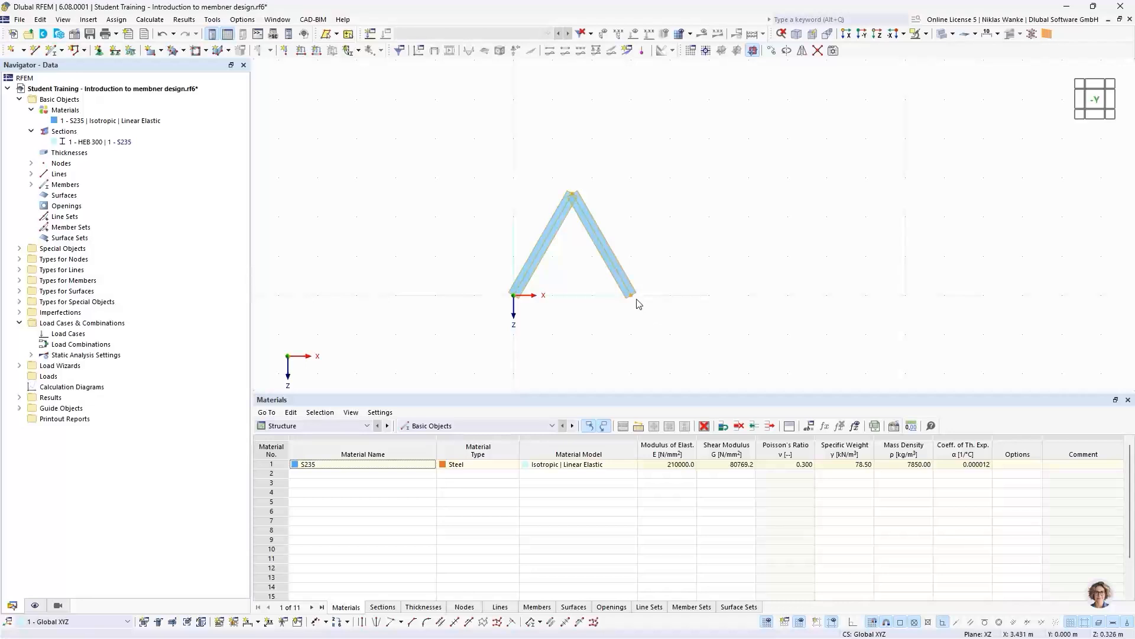
{"action": "left_click", "coordinate": [772, 51]}
{"action": "left_click_drag", "start_coordinate": [532, 168], "coordinate": [530, 330]}
{"action": "left_click", "coordinate": [389, 376]}
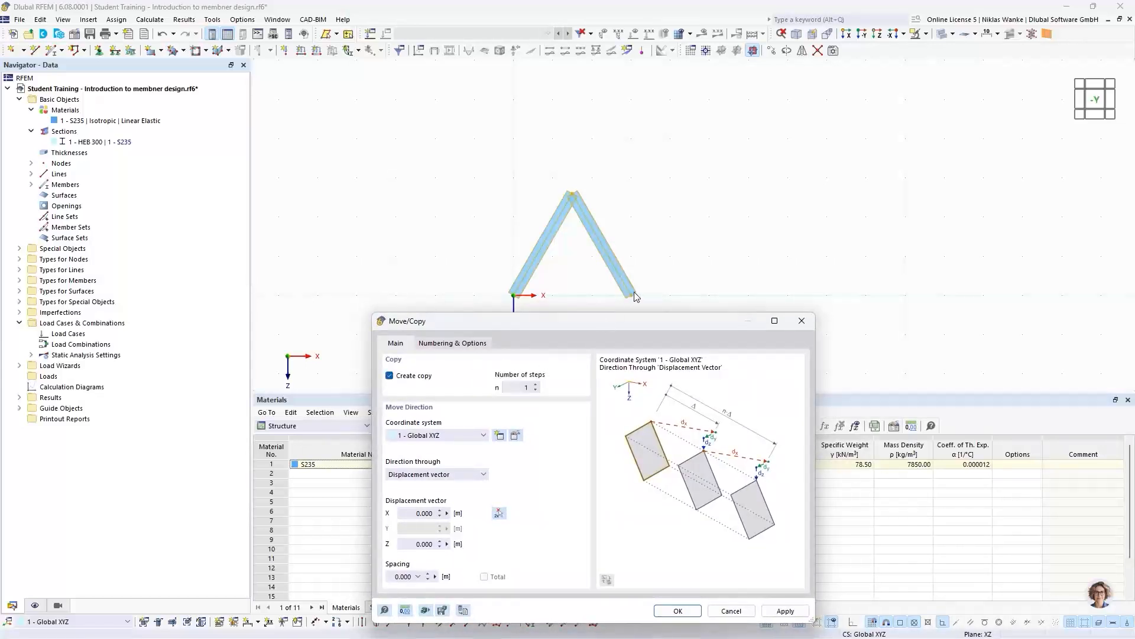
{"action": "left_click", "coordinate": [537, 385]}
{"action": "left_click_drag", "start_coordinate": [674, 324], "coordinate": [713, 173]}
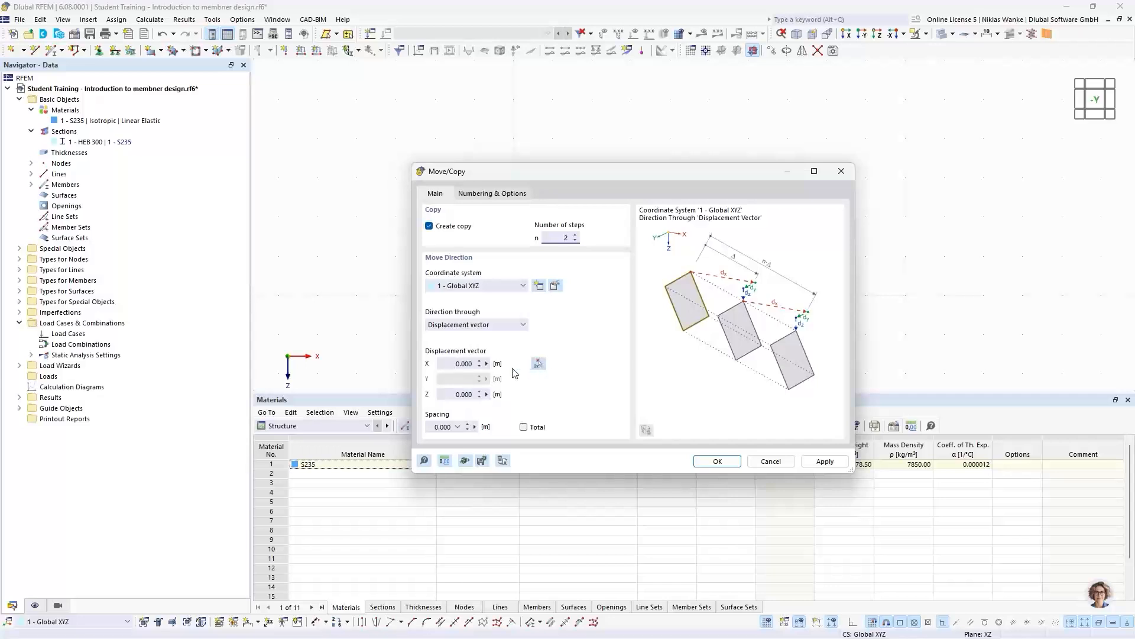
- Define the displacement vector from the left to the right base node, 3 m in X, and create the copies
{"action": "left_click_drag", "start_coordinate": [447, 363], "coordinate": [481, 363]}
{"action": "left_click_drag", "start_coordinate": [508, 176], "coordinate": [647, 330]}
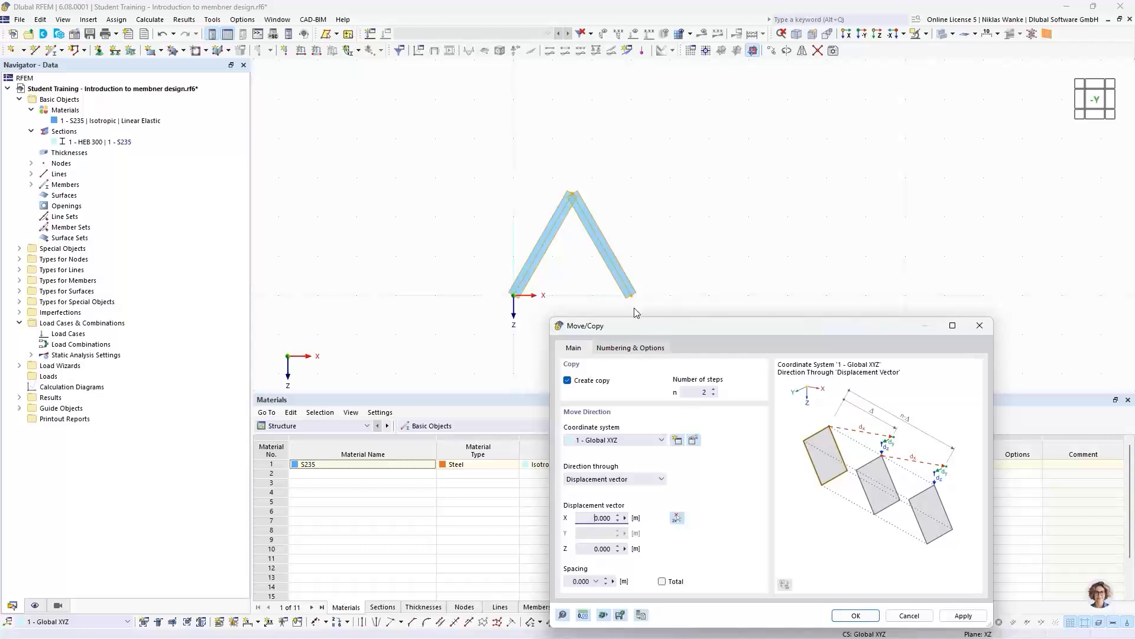
{"action": "left_click_drag", "start_coordinate": [752, 328], "coordinate": [742, 241]}
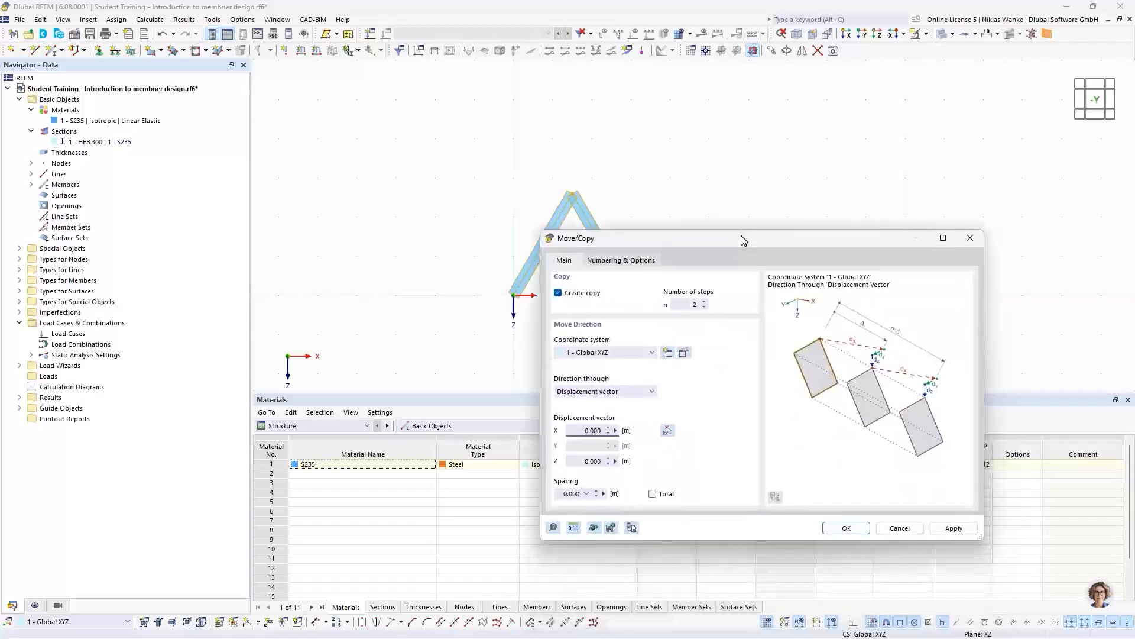
{"action": "left_click", "coordinate": [666, 432]}
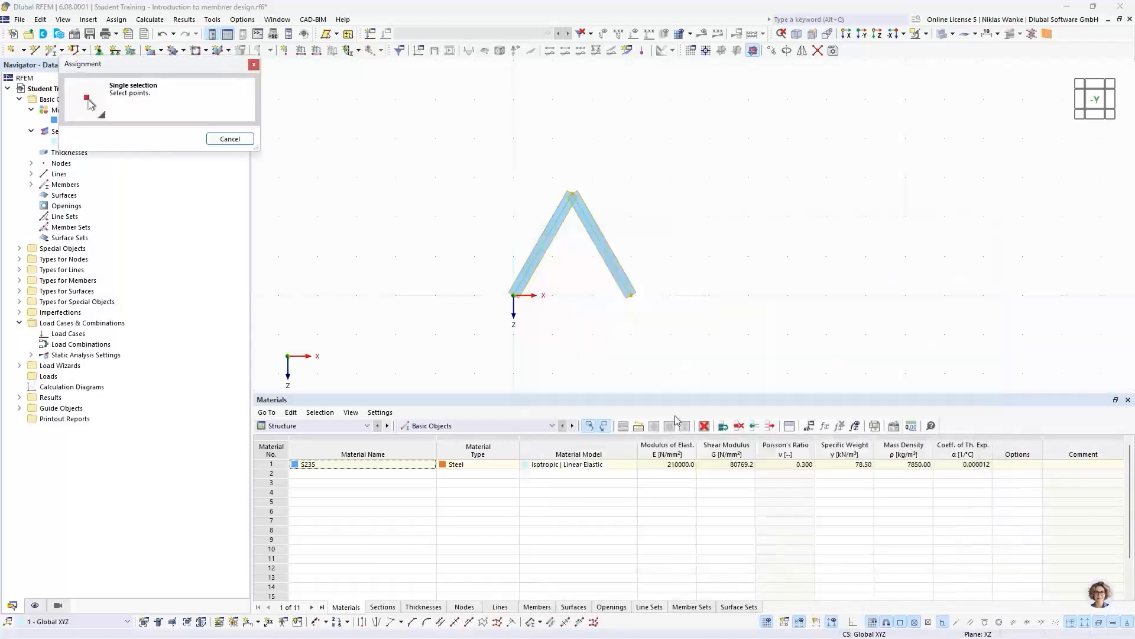
{"action": "left_click", "coordinate": [514, 295]}
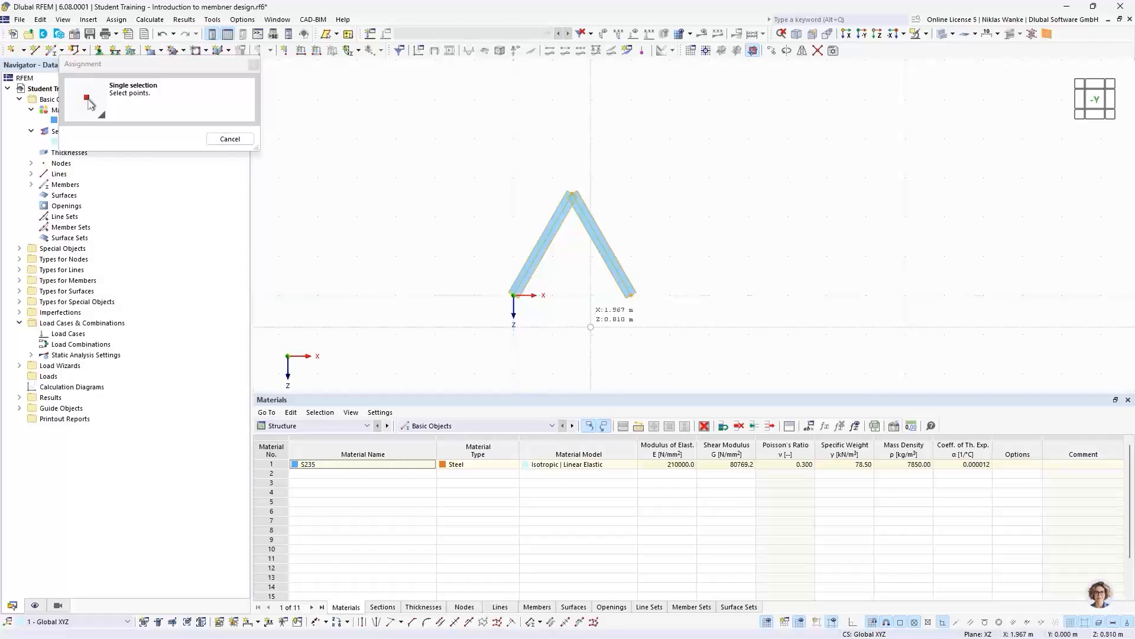
{"action": "left_click", "coordinate": [631, 294]}
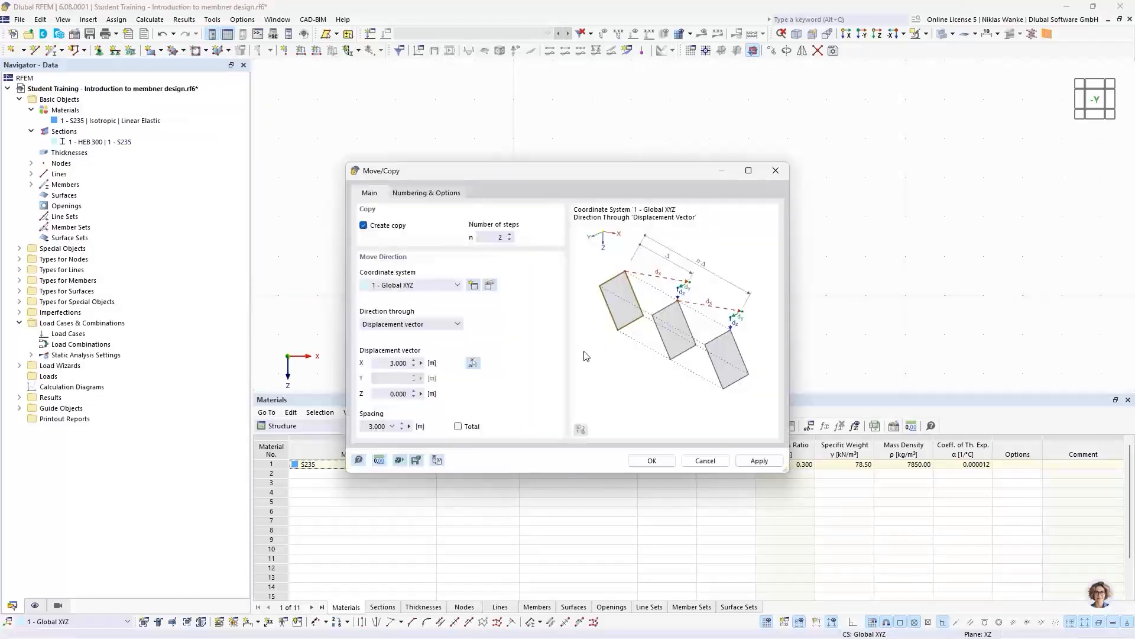
{"action": "left_click", "coordinate": [385, 364]}
{"action": "left_click_drag", "start_coordinate": [387, 363], "coordinate": [427, 363]}
{"action": "left_click", "coordinate": [649, 463]}
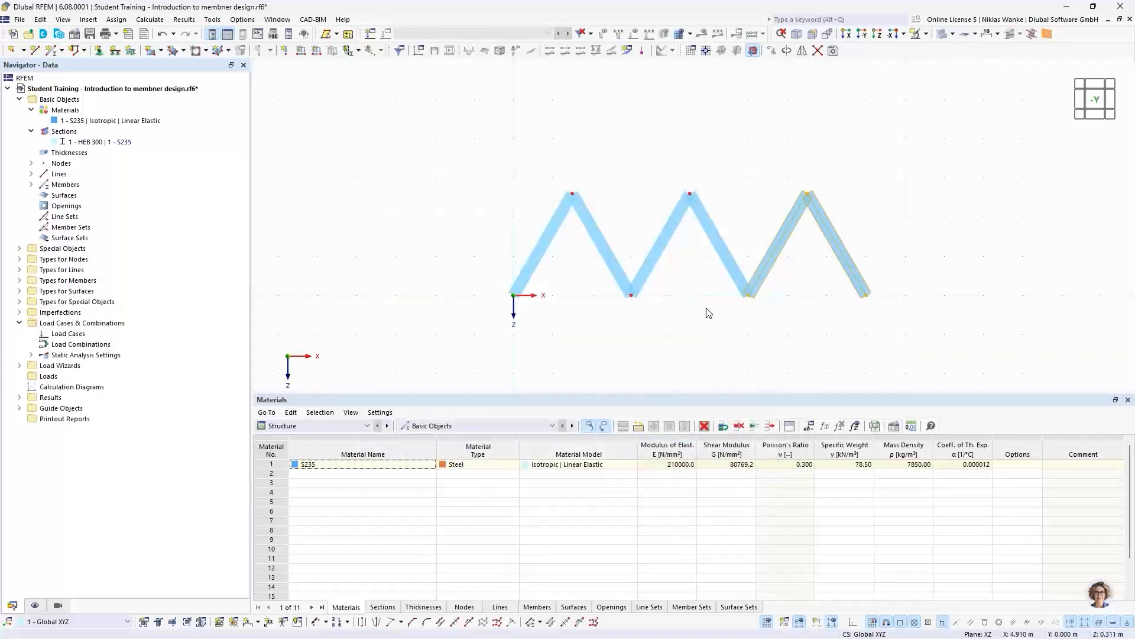
{"action": "left_click", "coordinate": [707, 309]}
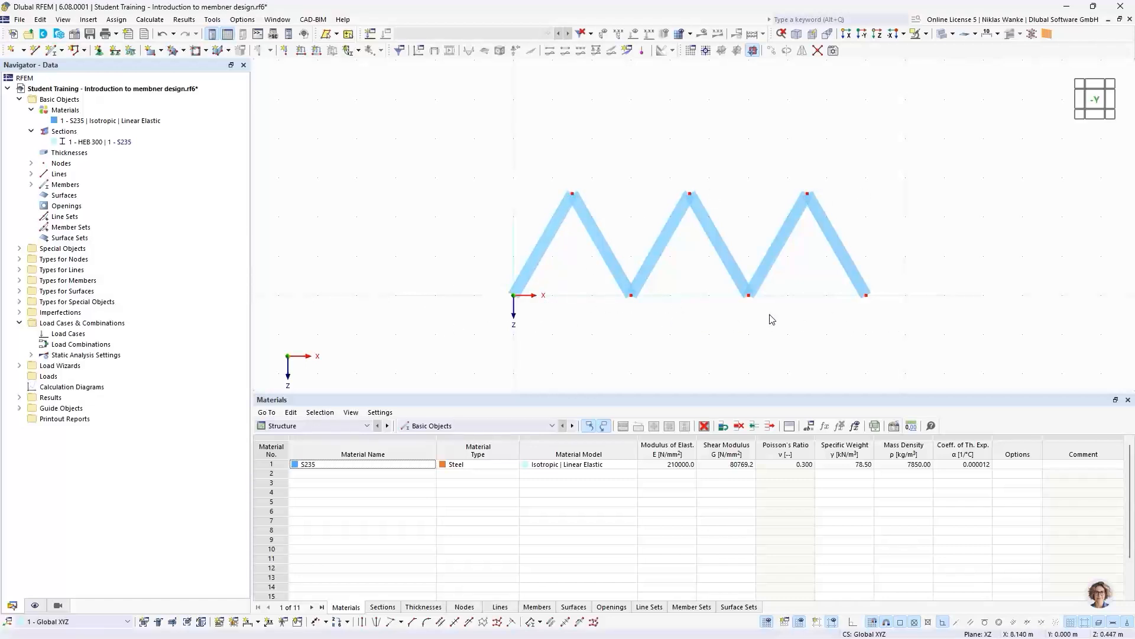
- Add a Truss (only N) member with section HEB 300 as top chord between the outer upper nodes
{"action": "left_click", "coordinate": [62, 49]}
{"action": "left_click", "coordinate": [77, 66]}
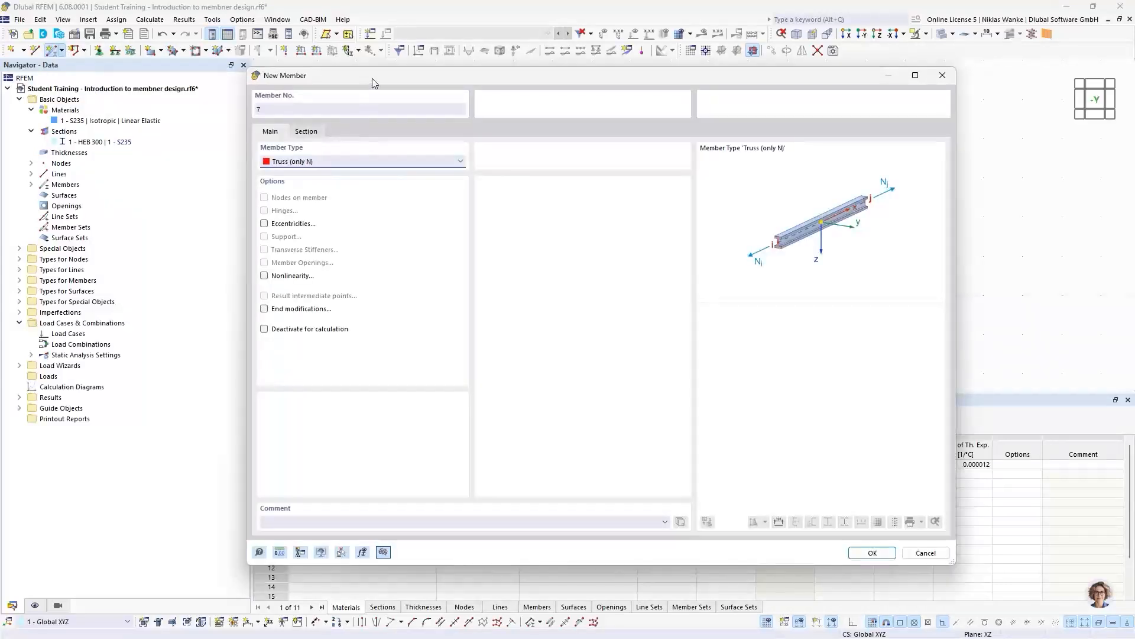
{"action": "left_click_drag", "start_coordinate": [374, 81], "coordinate": [388, 96]}
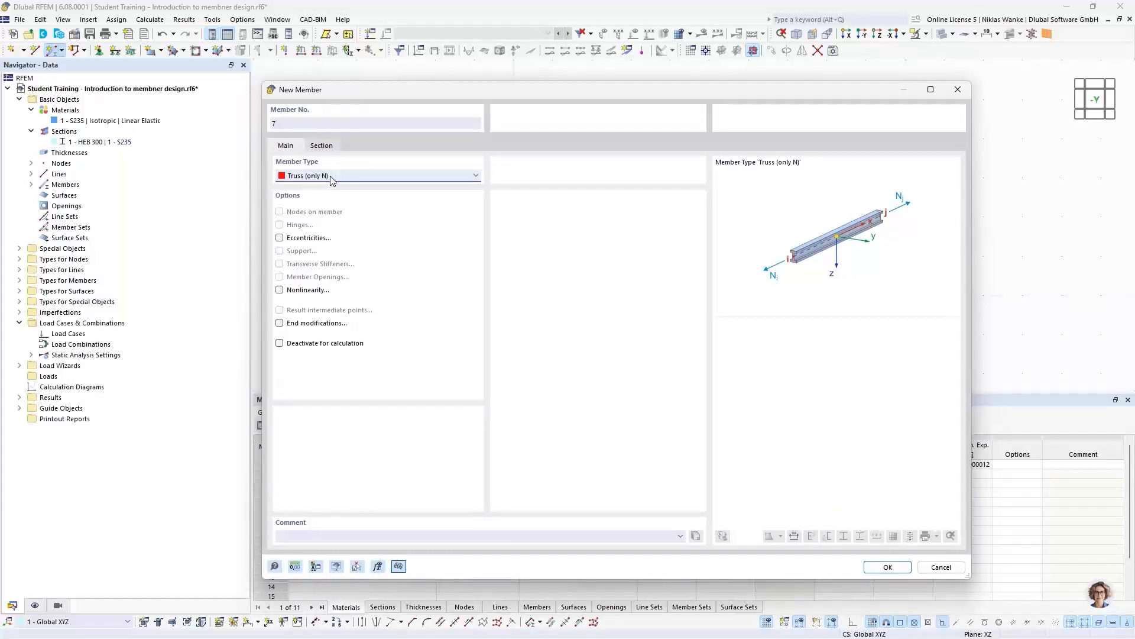
{"action": "left_click", "coordinate": [323, 148]}
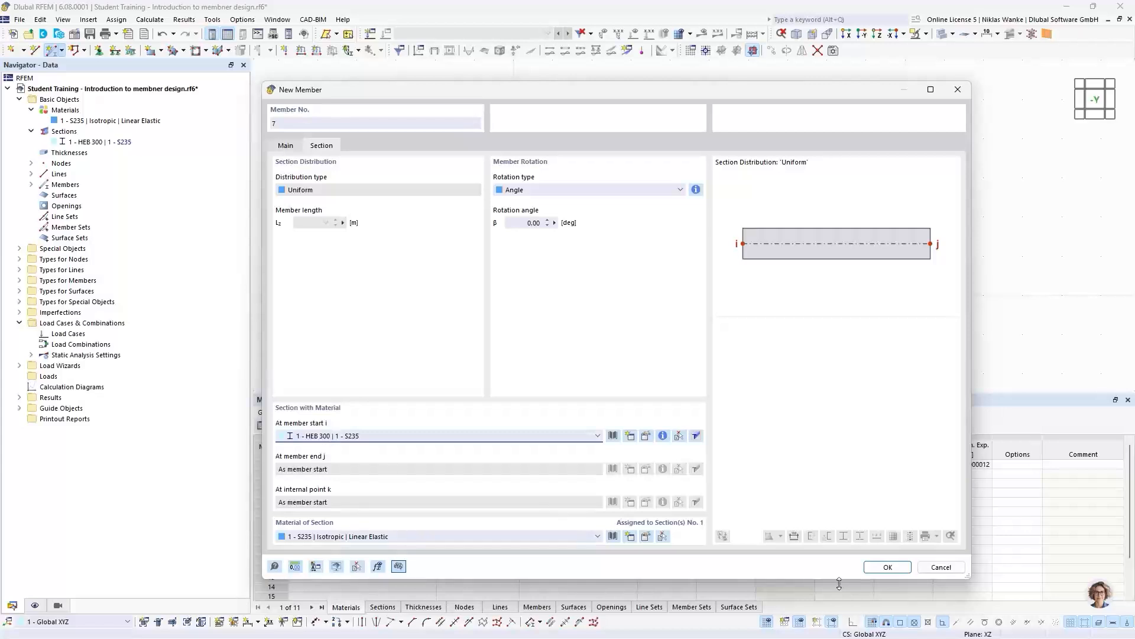
{"action": "left_click", "coordinate": [889, 566]}
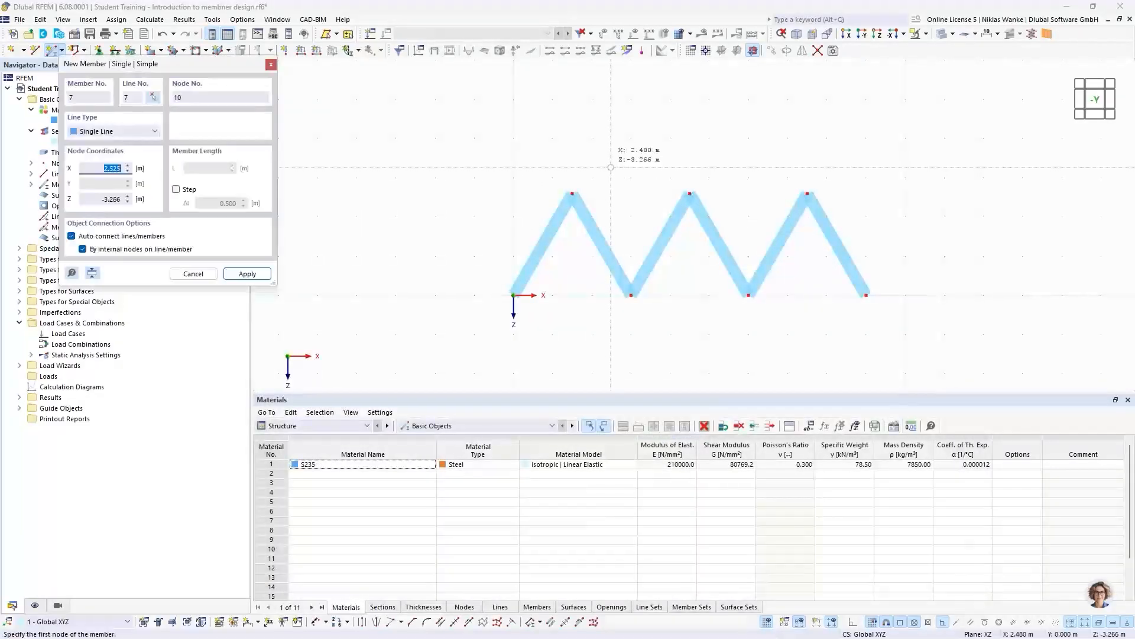
{"action": "left_click", "coordinate": [572, 193]}
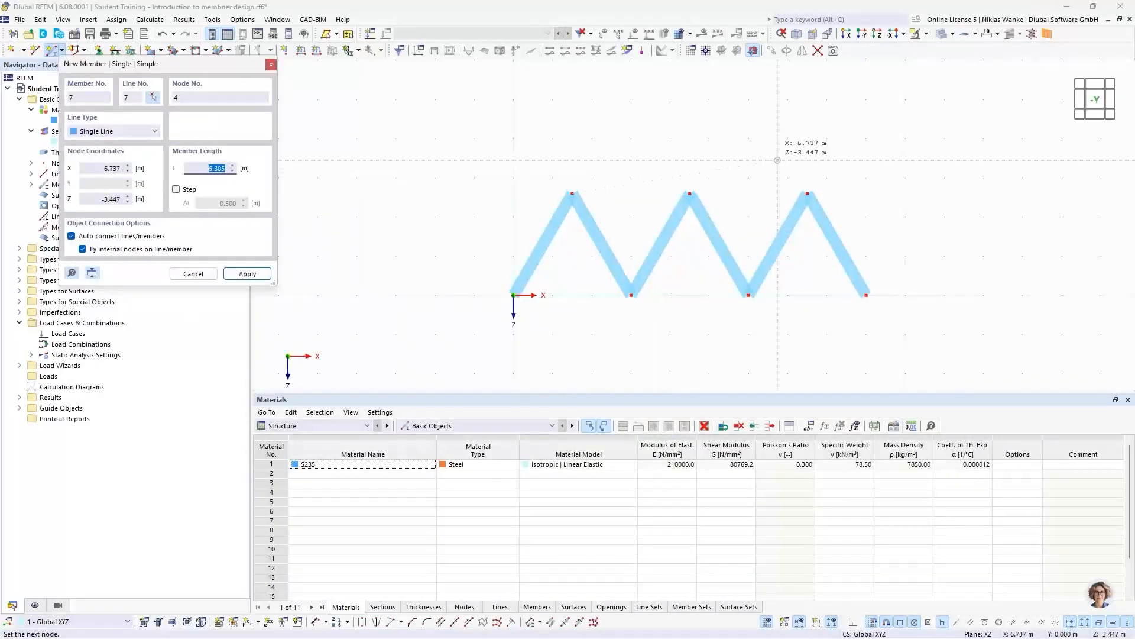
{"action": "left_click", "coordinate": [807, 193]}
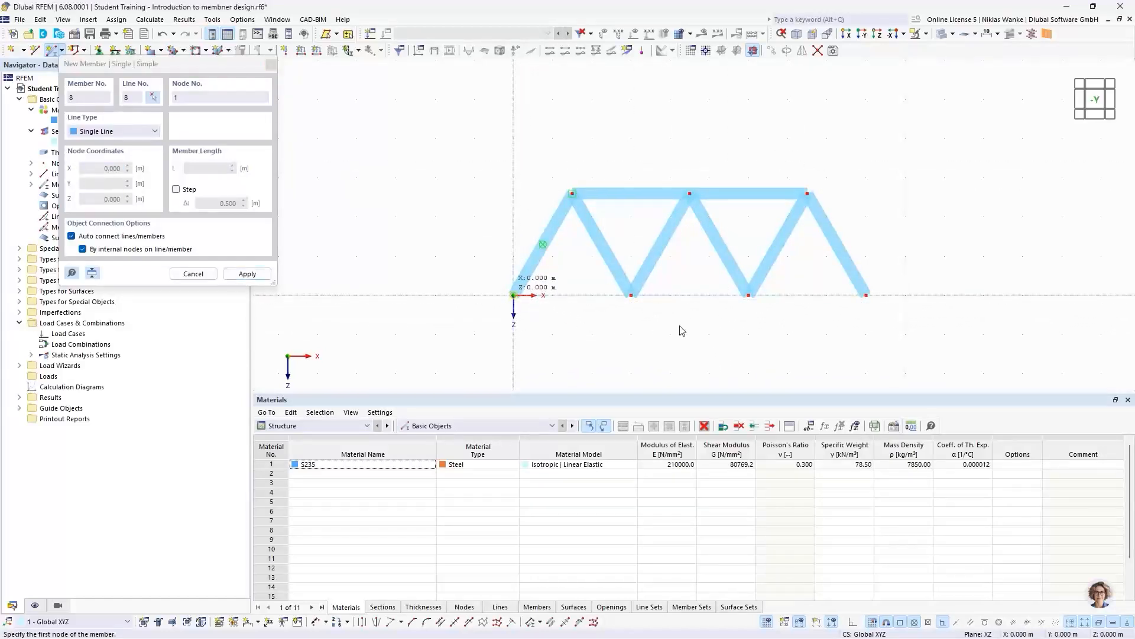
- Add the bottom chord from the origin to the far base node at X 9 m and end member placement
{"action": "left_click", "coordinate": [513, 295]}
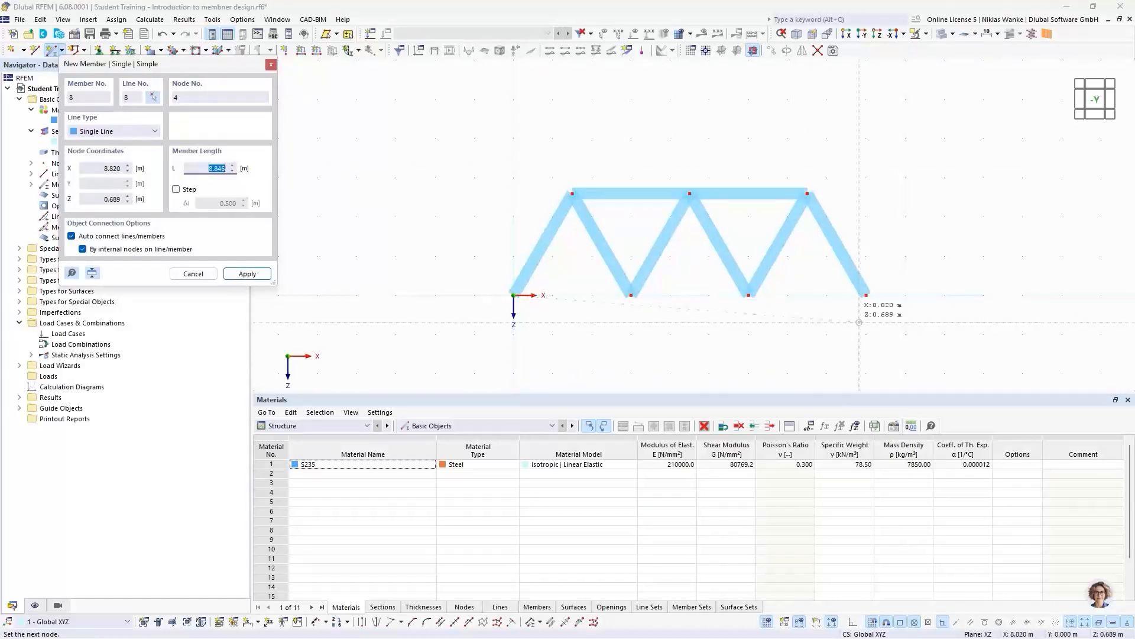
{"action": "left_click", "coordinate": [873, 268]}
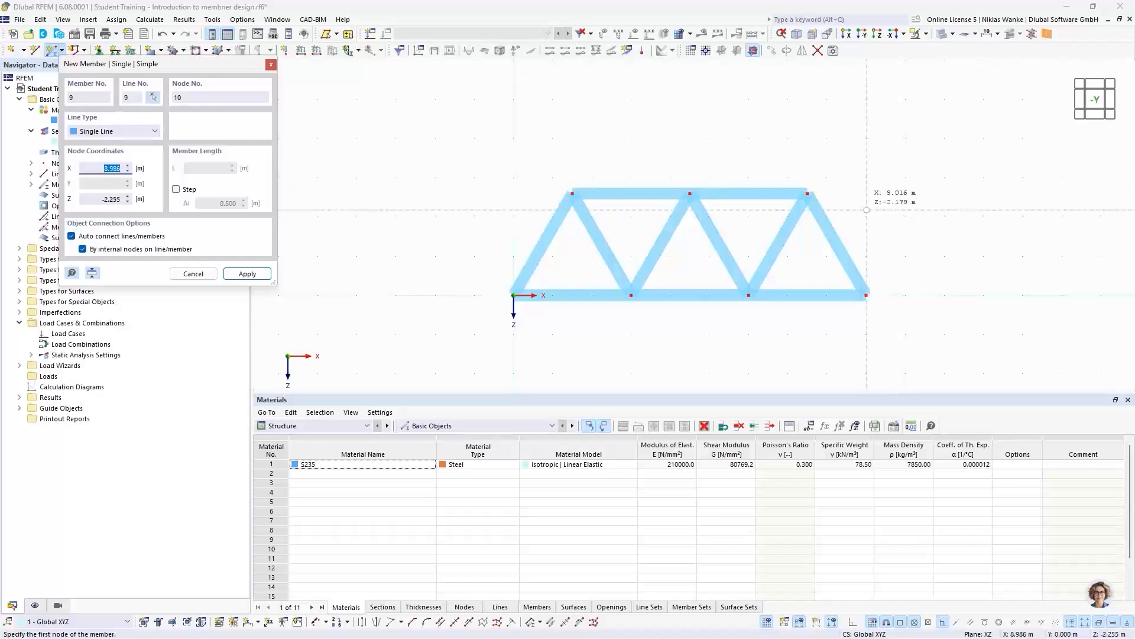
{"action": "key", "text": "Escape"}
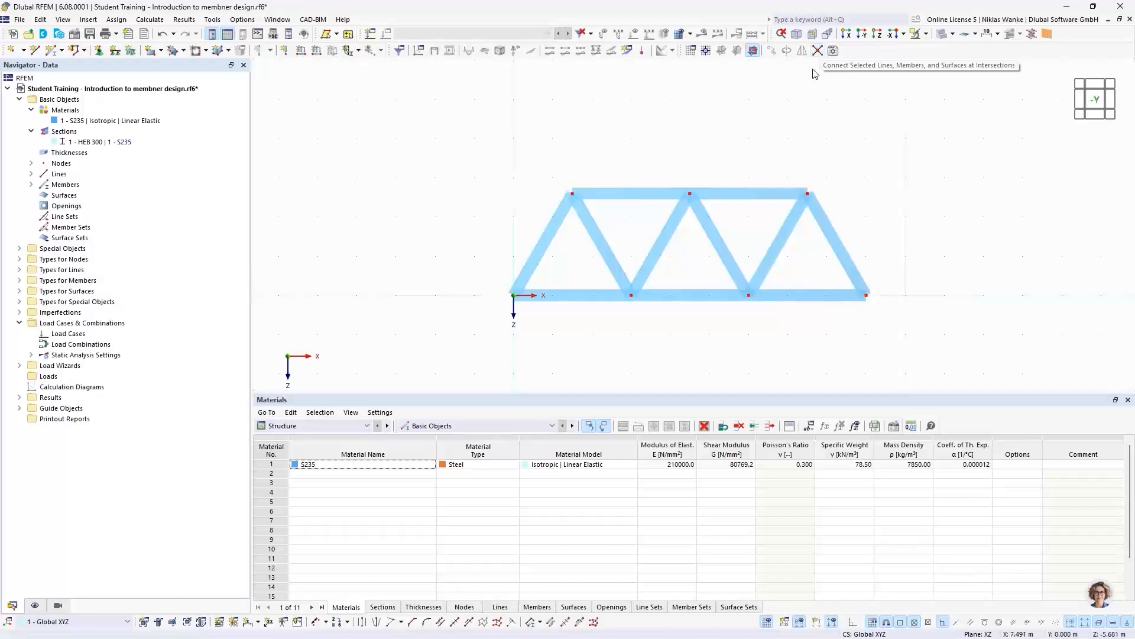
- Connect all lines and members of the truss at their intersections by windowing the whole girder
{"action": "left_click", "coordinate": [818, 51]}
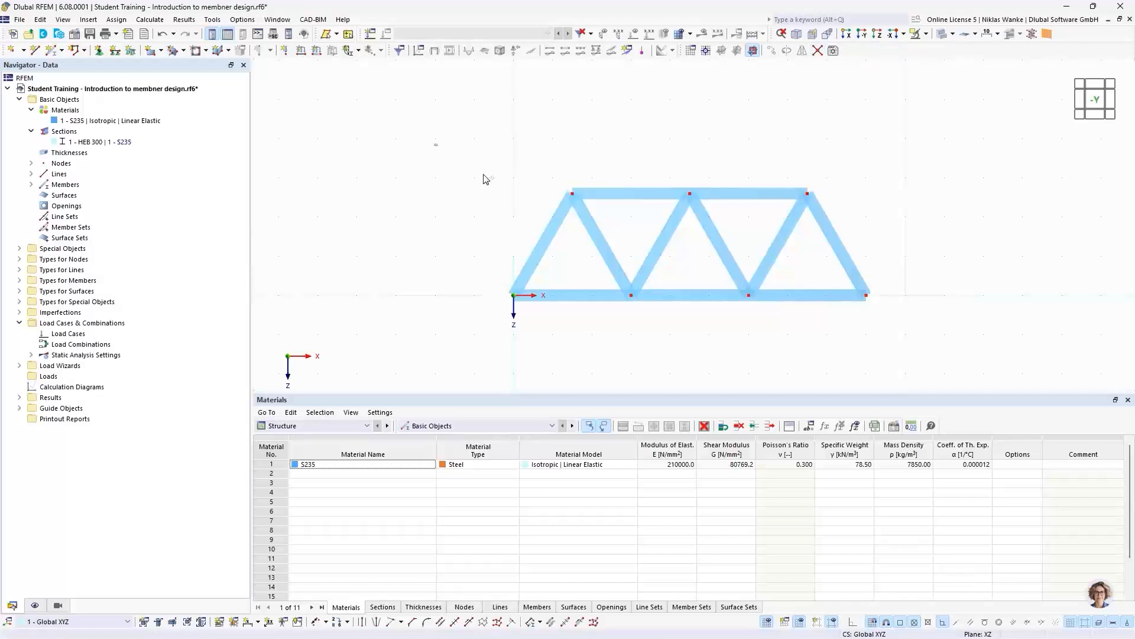
{"action": "left_click_drag", "start_coordinate": [433, 142], "coordinate": [964, 340]}
{"action": "middle_click_drag", "start_coordinate": [491, 243], "coordinate": [459, 230]}
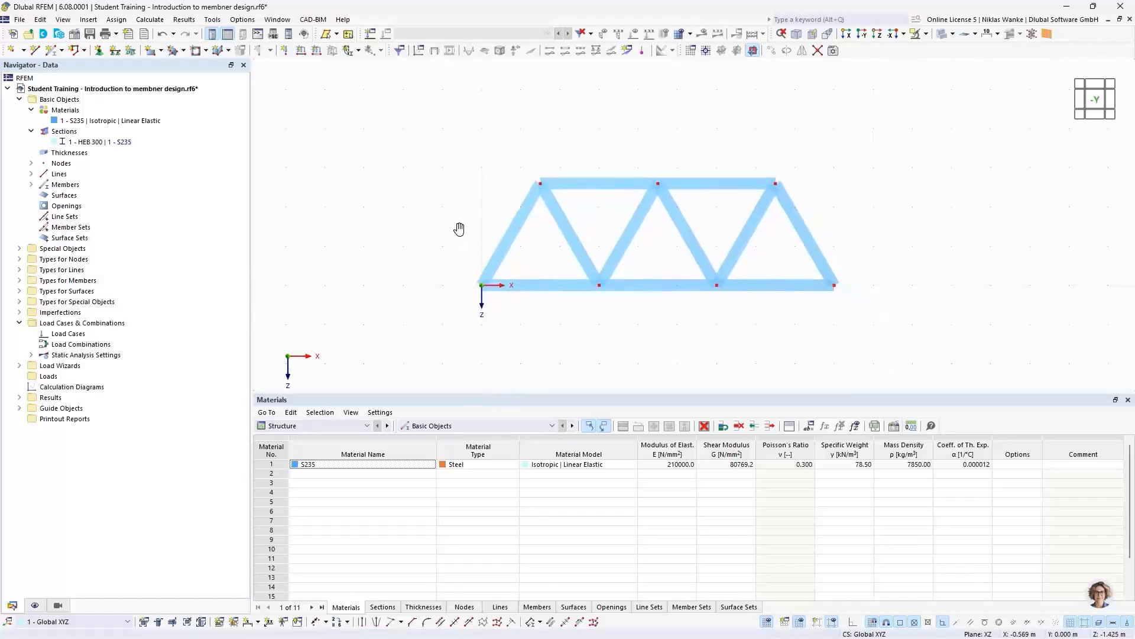
- Add a linear length dimension in the second plane to the first inclined member, offset about 0.95 m outside the truss
{"action": "left_click", "coordinate": [260, 622]}
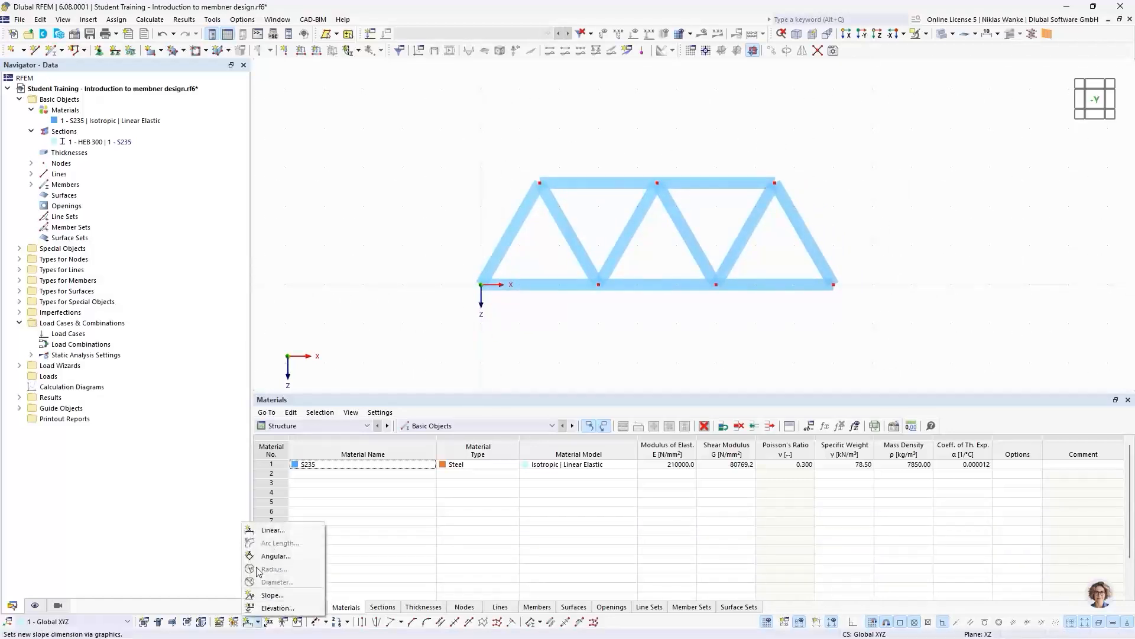
{"action": "left_click", "coordinate": [269, 531]}
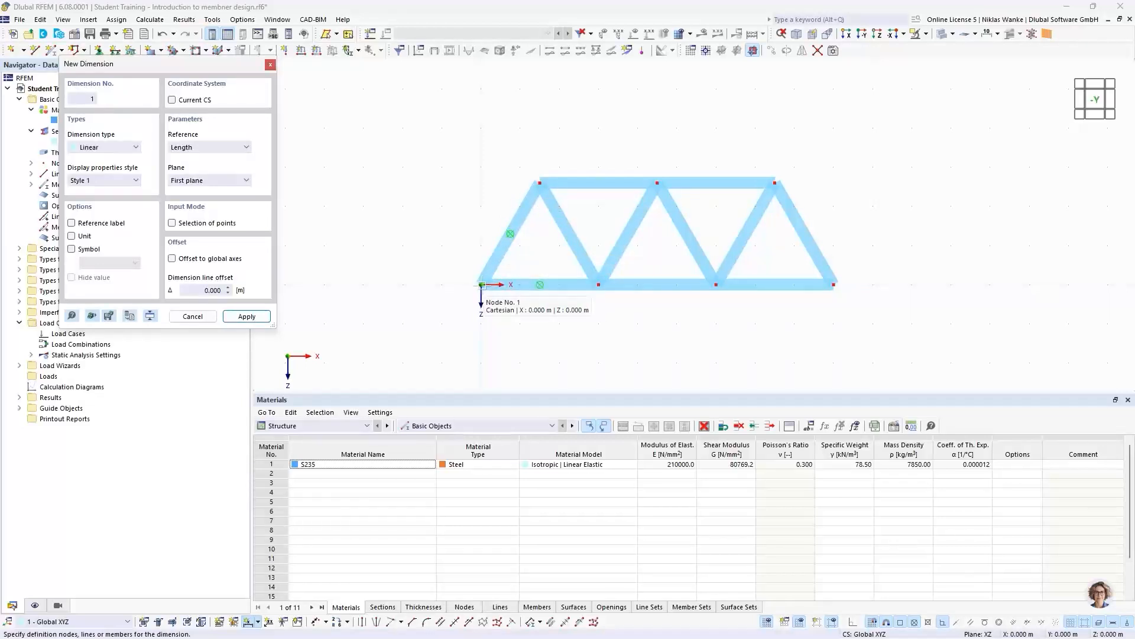
{"action": "left_click", "coordinate": [502, 248]}
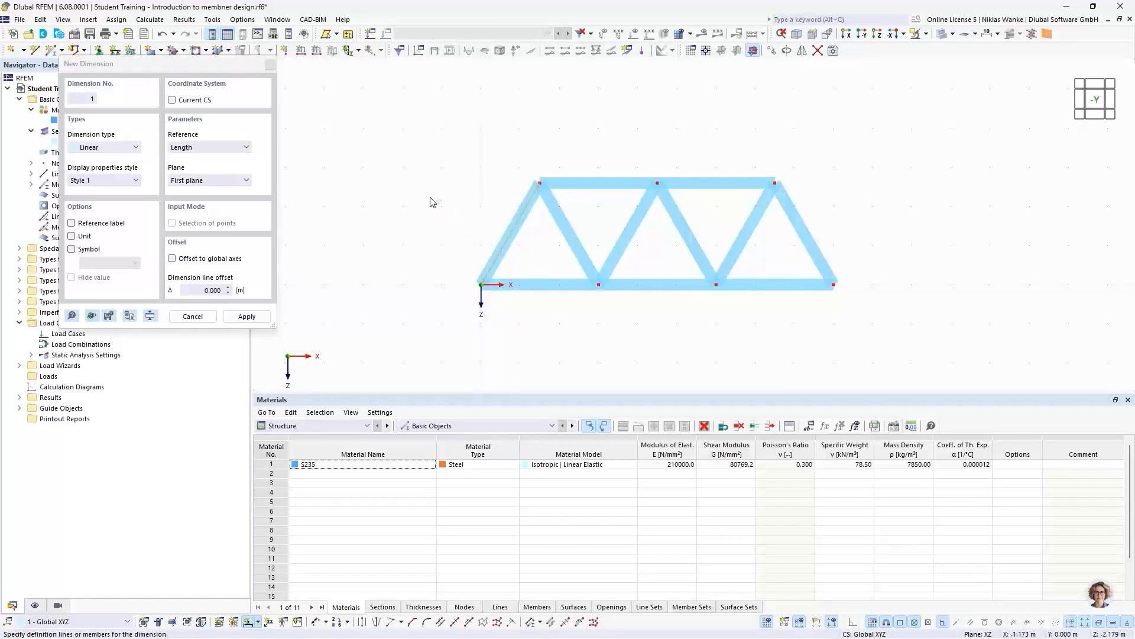
{"action": "left_click", "coordinate": [201, 181]}
{"action": "left_click", "coordinate": [198, 198]}
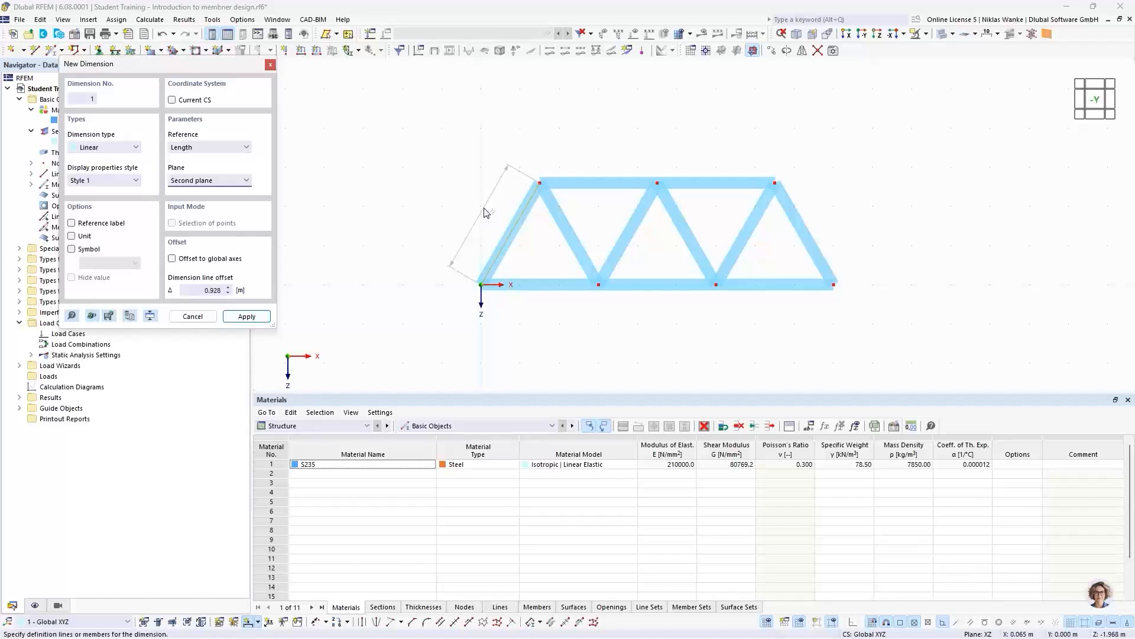
{"action": "left_click", "coordinate": [481, 222]}
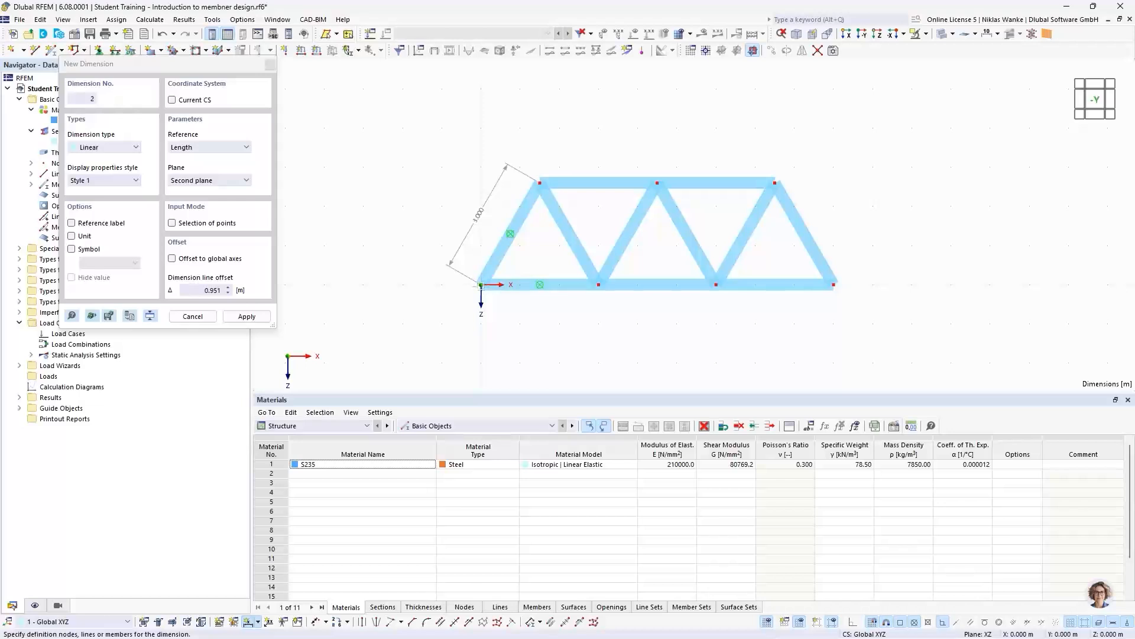
- Add chained linear dimensions between the four bottom chord nodes with an offset of about -0.9 m and end dimensioning
{"action": "left_click", "coordinate": [599, 285]}
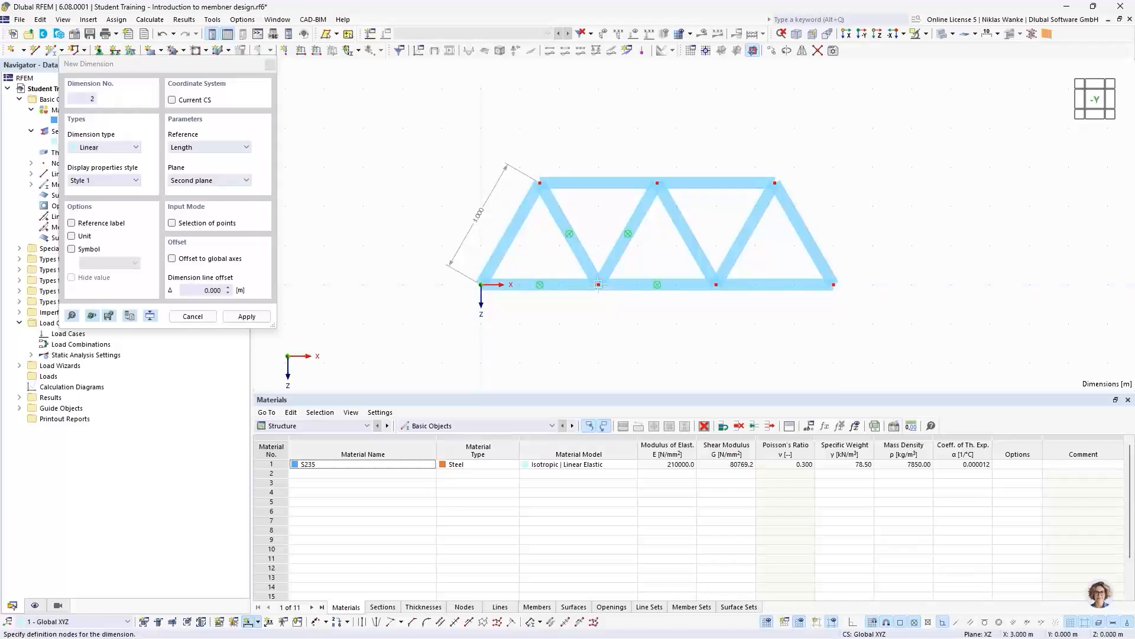
{"action": "left_click", "coordinate": [727, 309]}
{"action": "left_click", "coordinate": [834, 285]}
{"action": "left_click", "coordinate": [772, 321]}
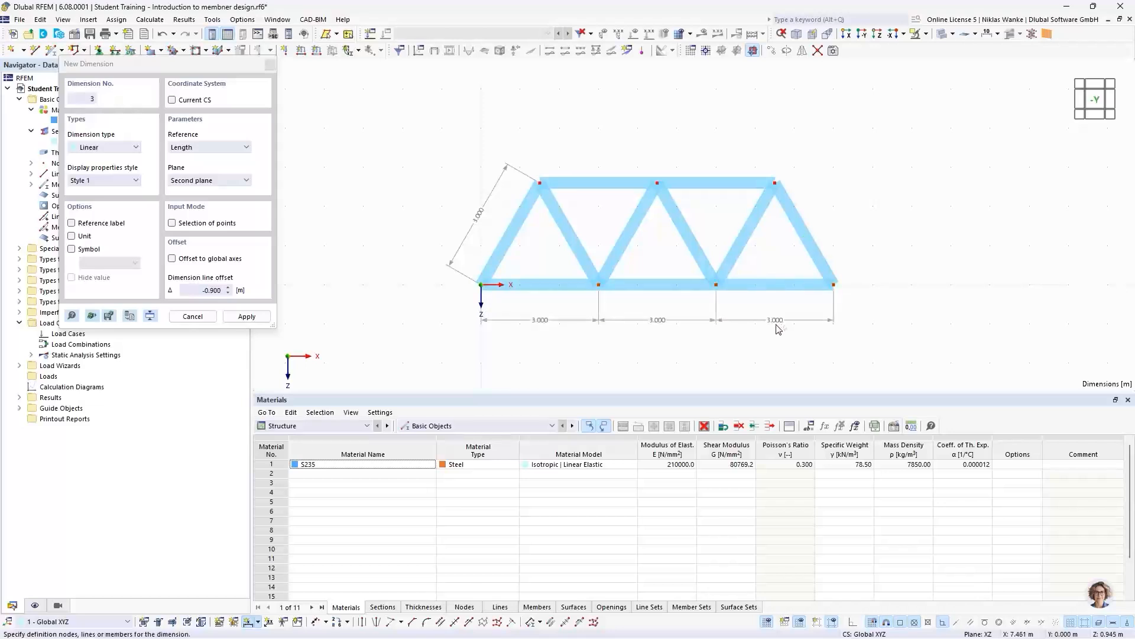
{"action": "key", "text": "Escape"}
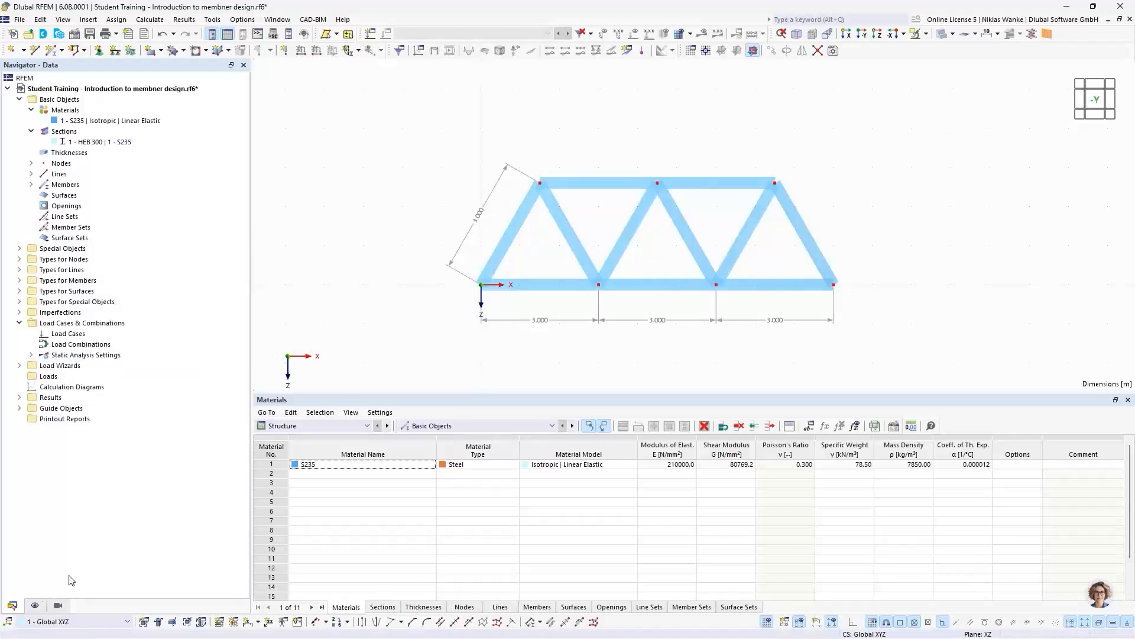
- Hide the global coordinate system X, Y, Z at the zero point in the display settings
{"action": "left_click", "coordinate": [37, 603]}
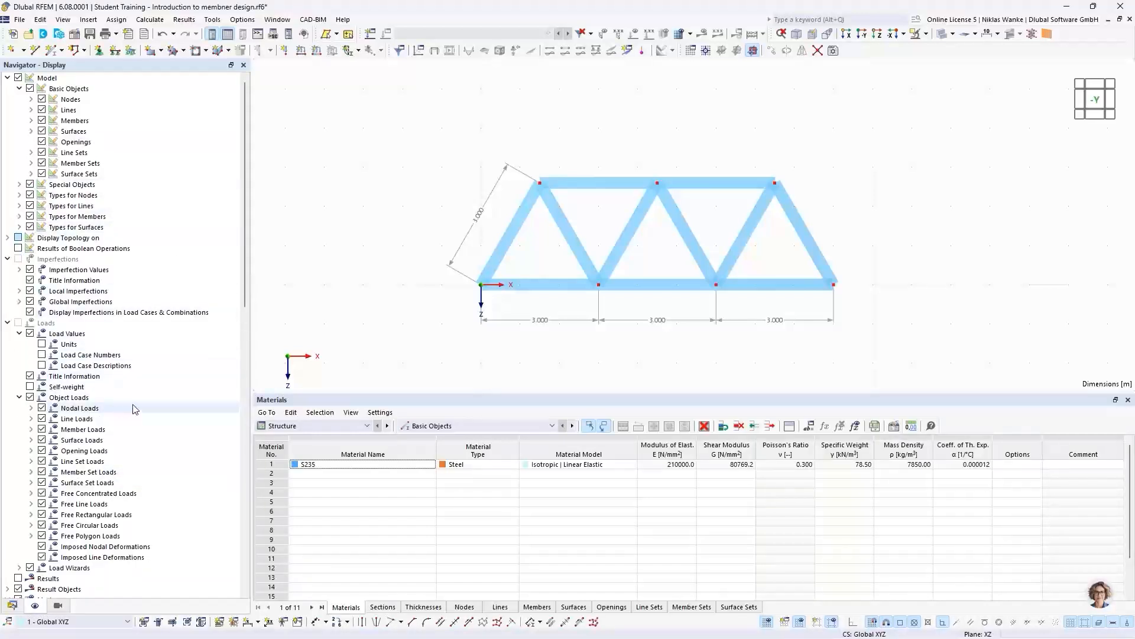
{"action": "mouse_move", "coordinate": [244, 222]}
{"action": "left_mouse_down"}
{"action": "mouse_move", "coordinate": [245, 240]}
{"action": "mouse_move", "coordinate": [239, 222]}
{"action": "left_mouse_up"}
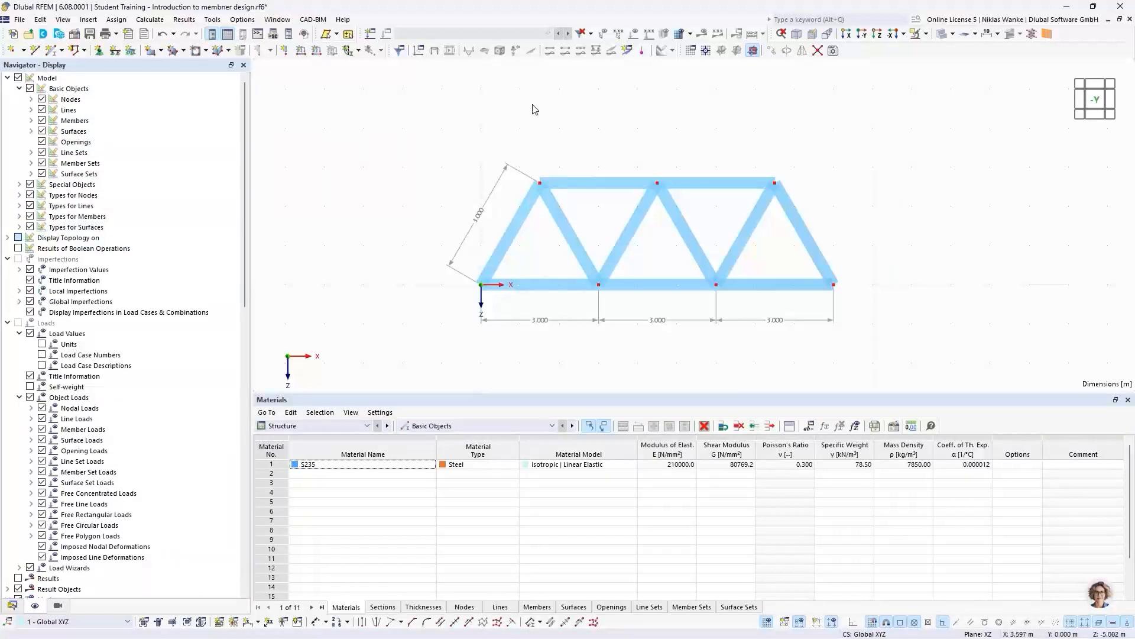
{"action": "scroll", "coordinate": [112, 378], "scroll_direction": "down", "scroll_amount": 11}
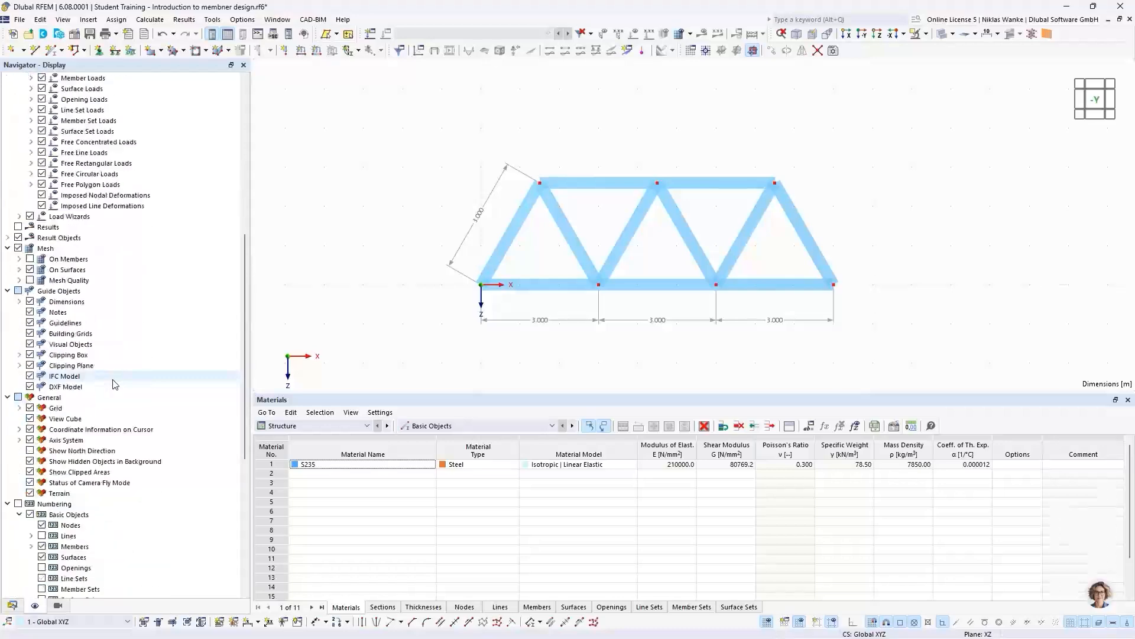
{"action": "scroll", "coordinate": [114, 385], "scroll_direction": "down", "scroll_amount": 4}
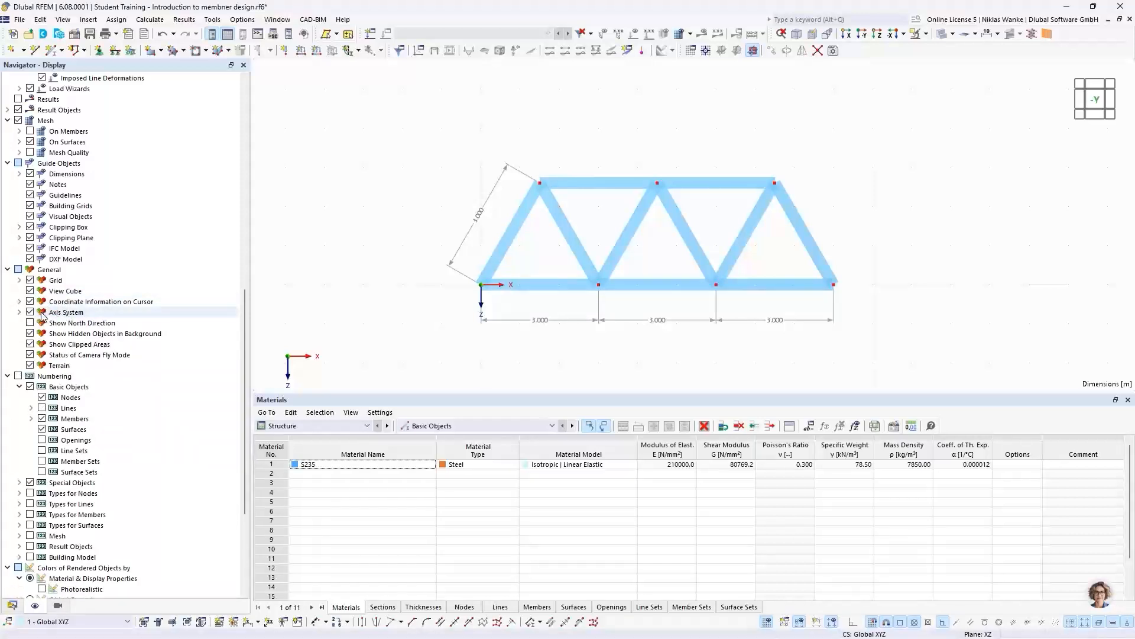
{"action": "left_click", "coordinate": [19, 312]}
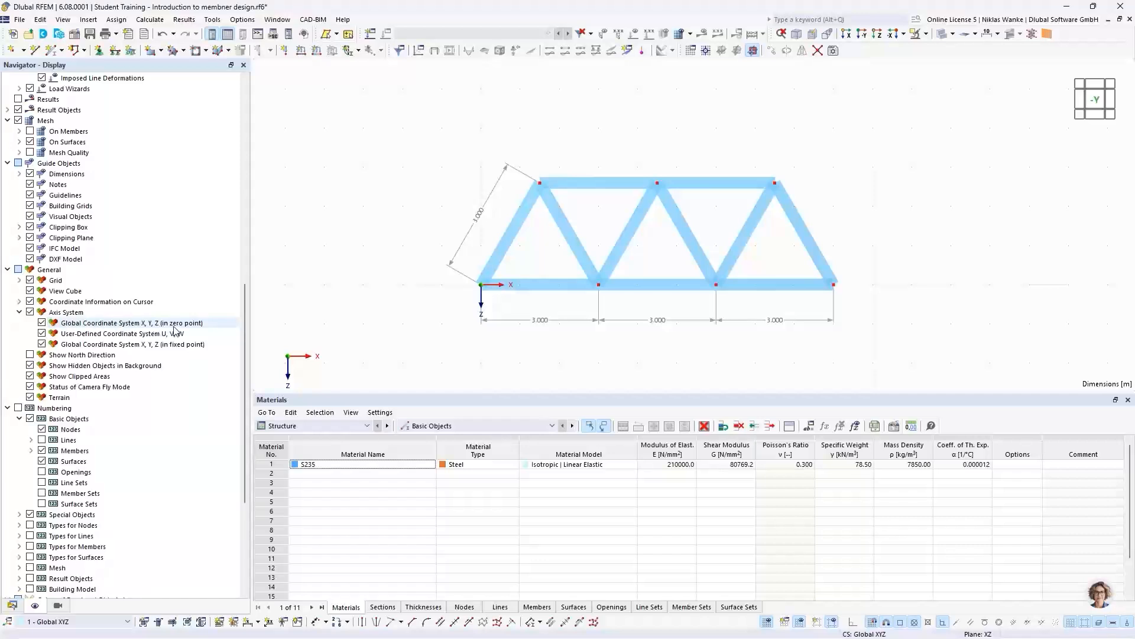
{"action": "left_click", "coordinate": [42, 323]}
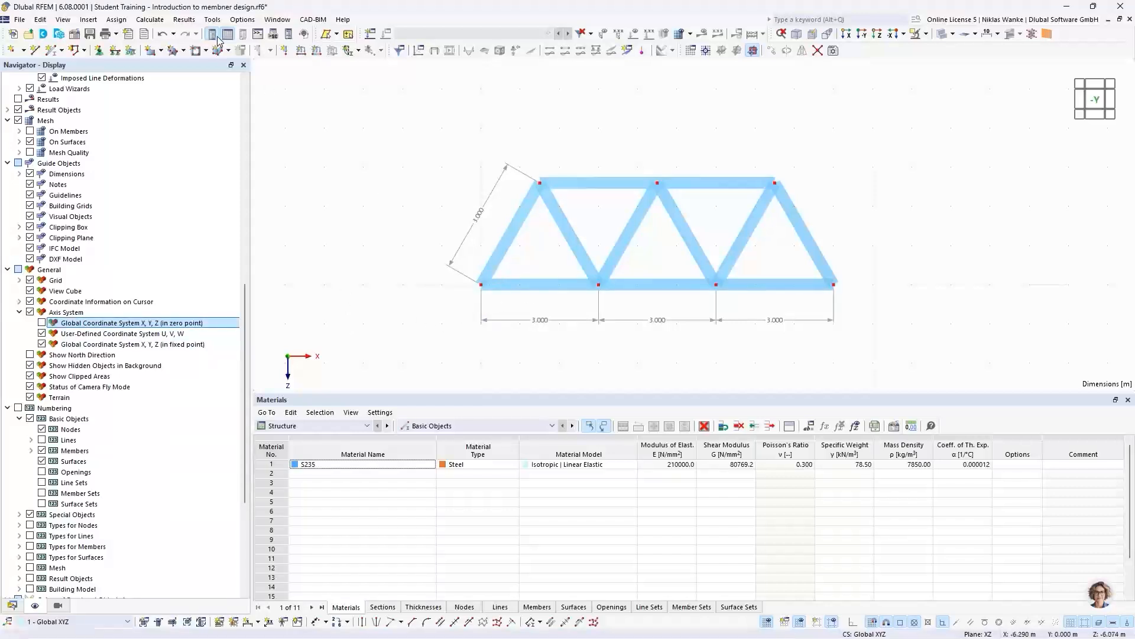
- Check the definition of nodal support type Gelenkig and assign it to both end nodes of the bottom chord
{"action": "left_click", "coordinate": [100, 52]}
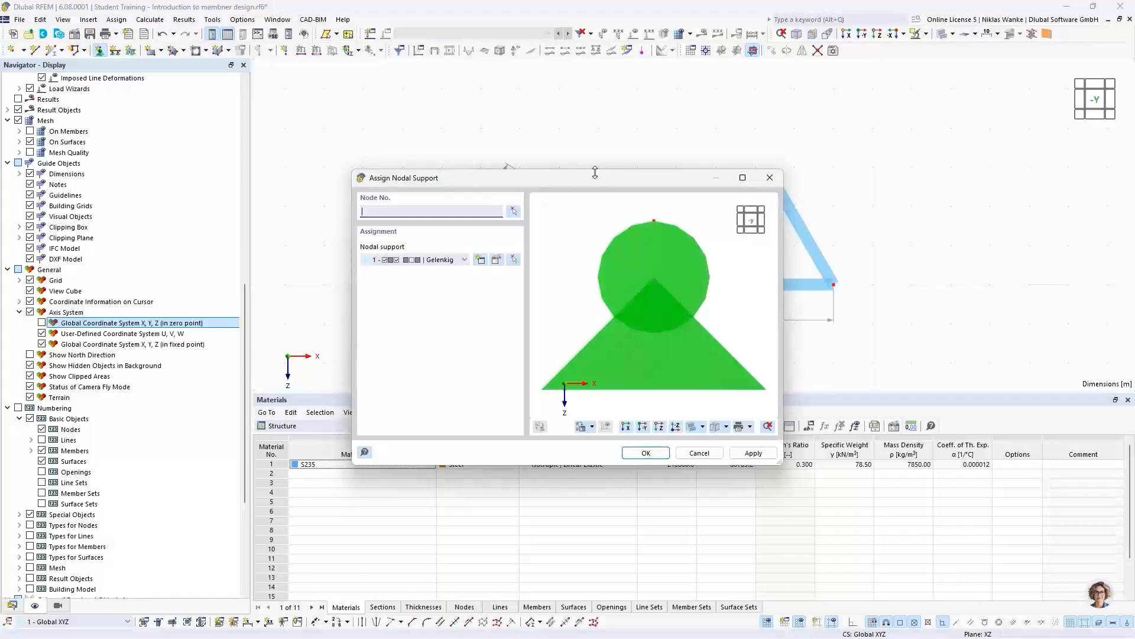
{"action": "left_click", "coordinate": [454, 260]}
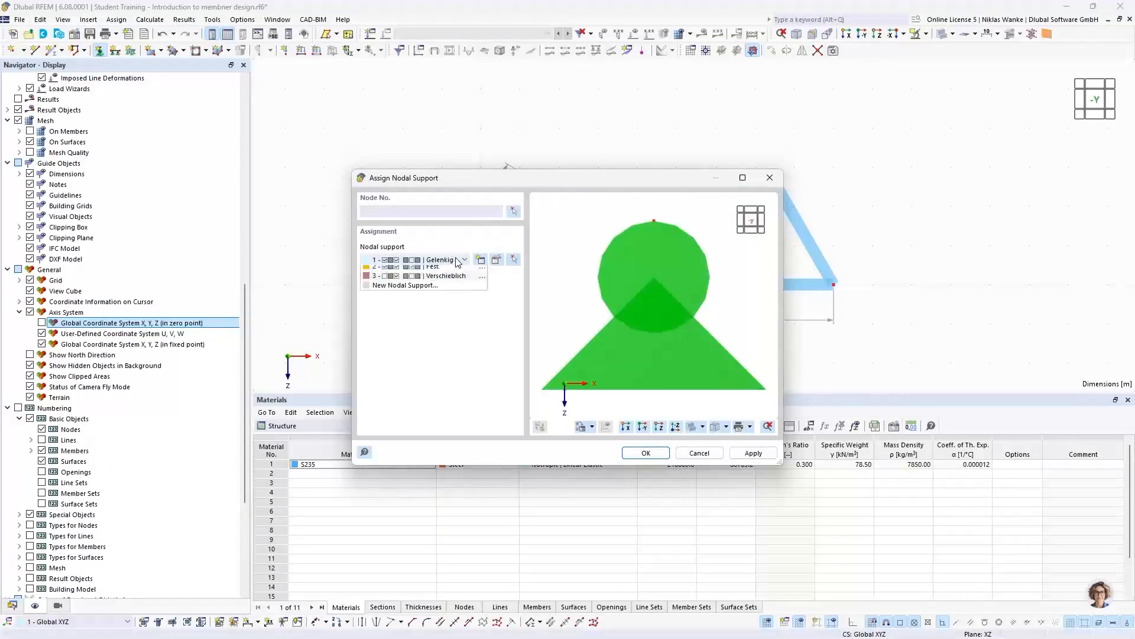
{"action": "left_click", "coordinate": [451, 262]}
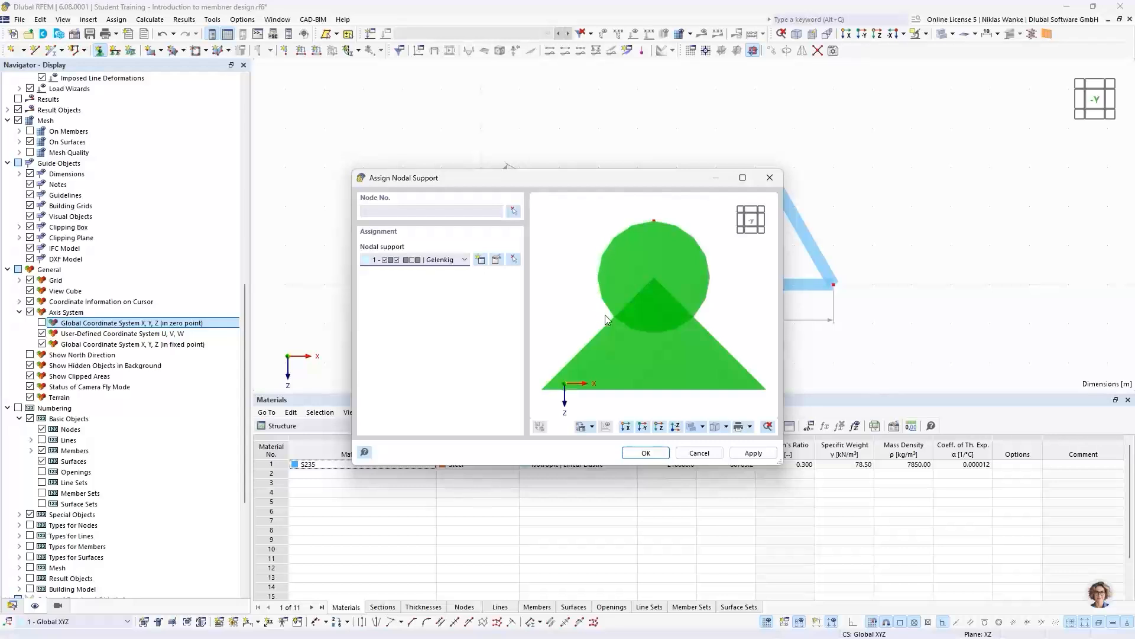
{"action": "left_click", "coordinate": [496, 264]}
{"action": "left_click", "coordinate": [496, 261]}
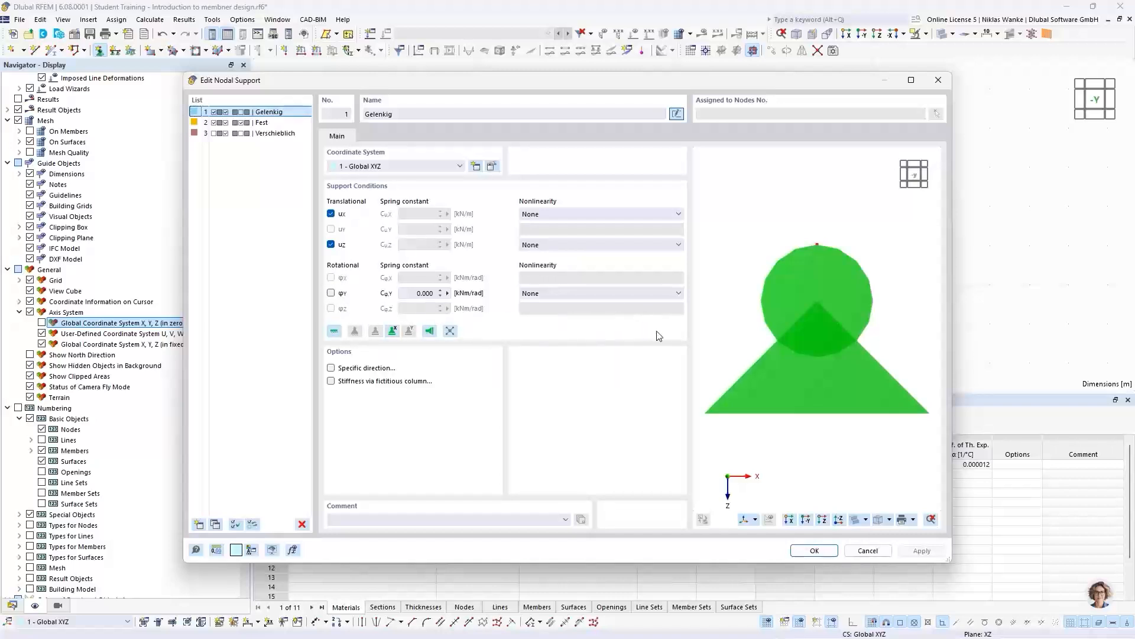
{"action": "left_click", "coordinate": [814, 550]}
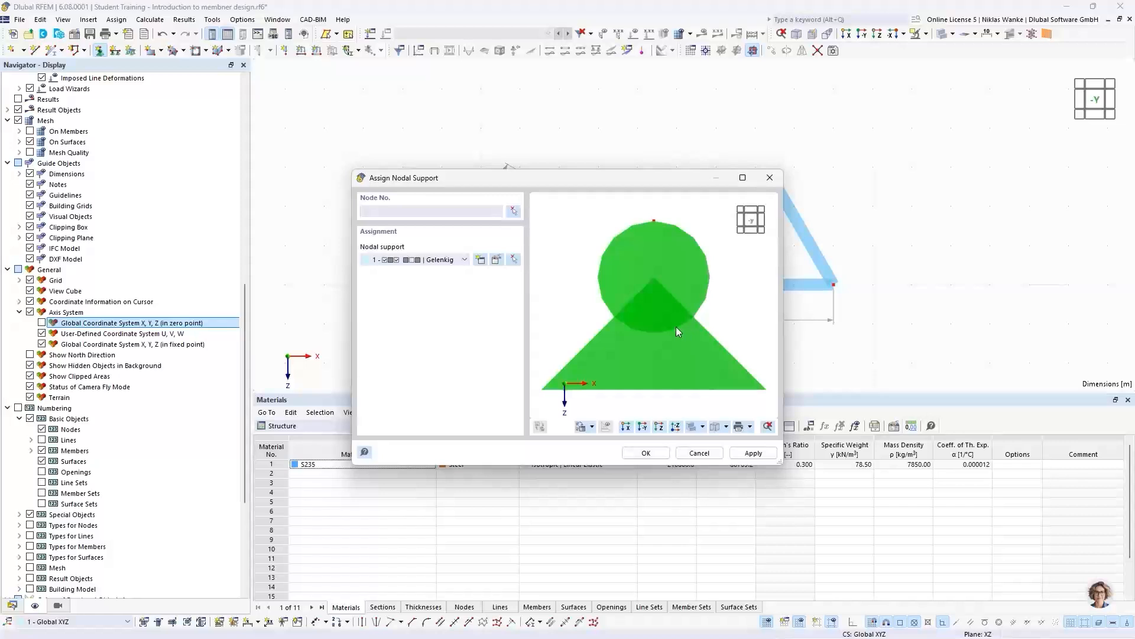
{"action": "left_click", "coordinate": [650, 454]}
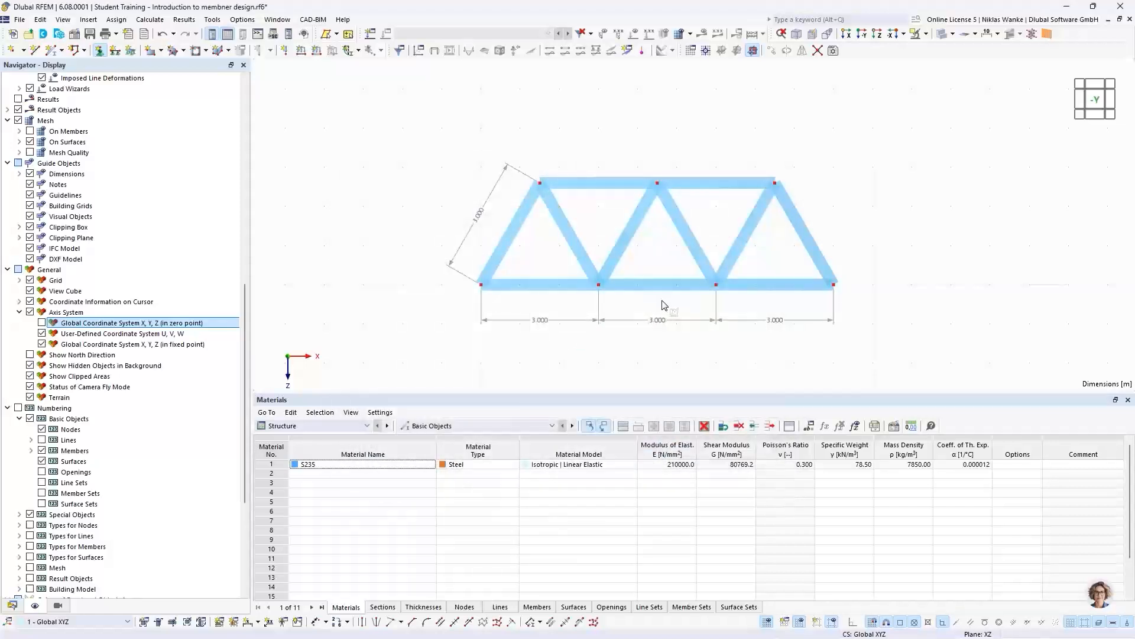
{"action": "left_click", "coordinate": [481, 285]}
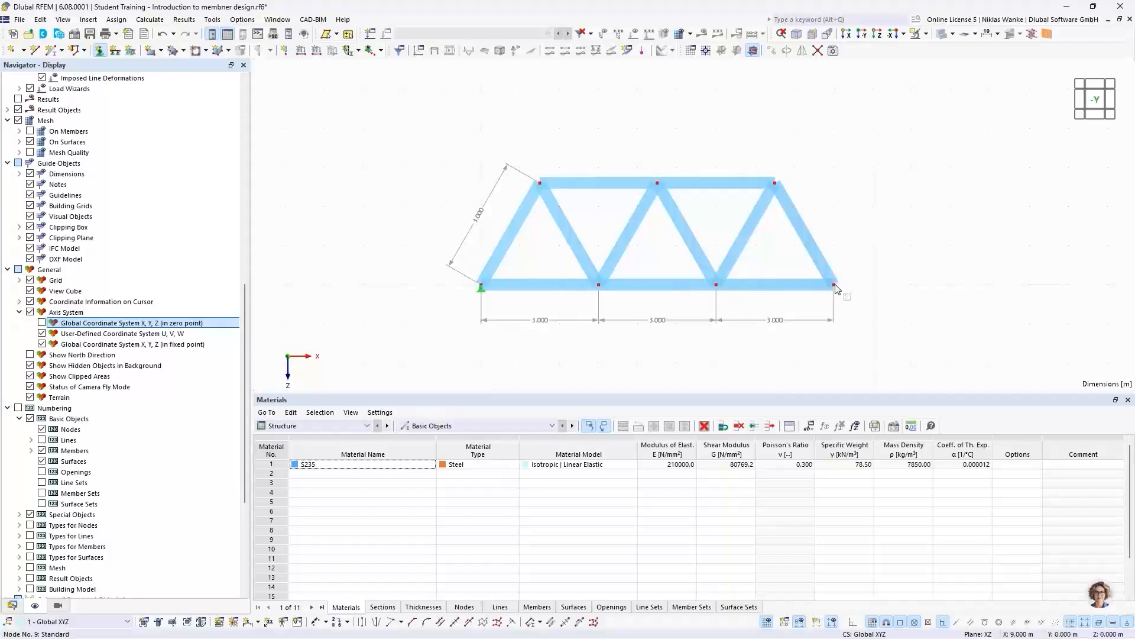
{"action": "left_click", "coordinate": [834, 285]}
{"action": "key", "text": "Escape"}
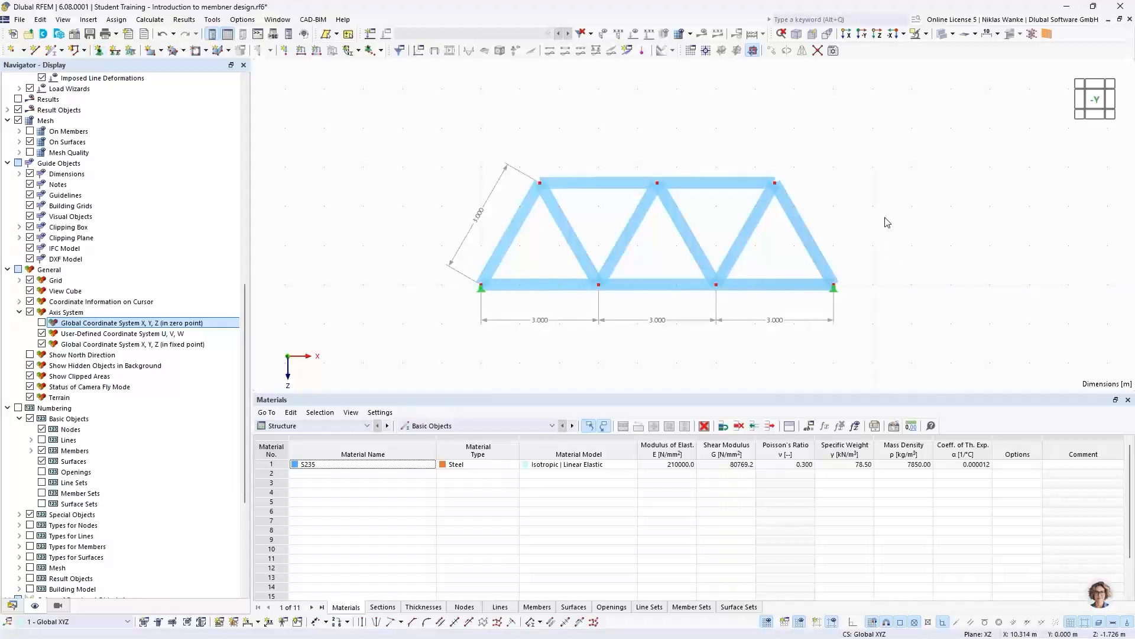
- Enlarge the displayed size of the nodal support symbols
{"action": "right_click", "coordinate": [841, 296]}
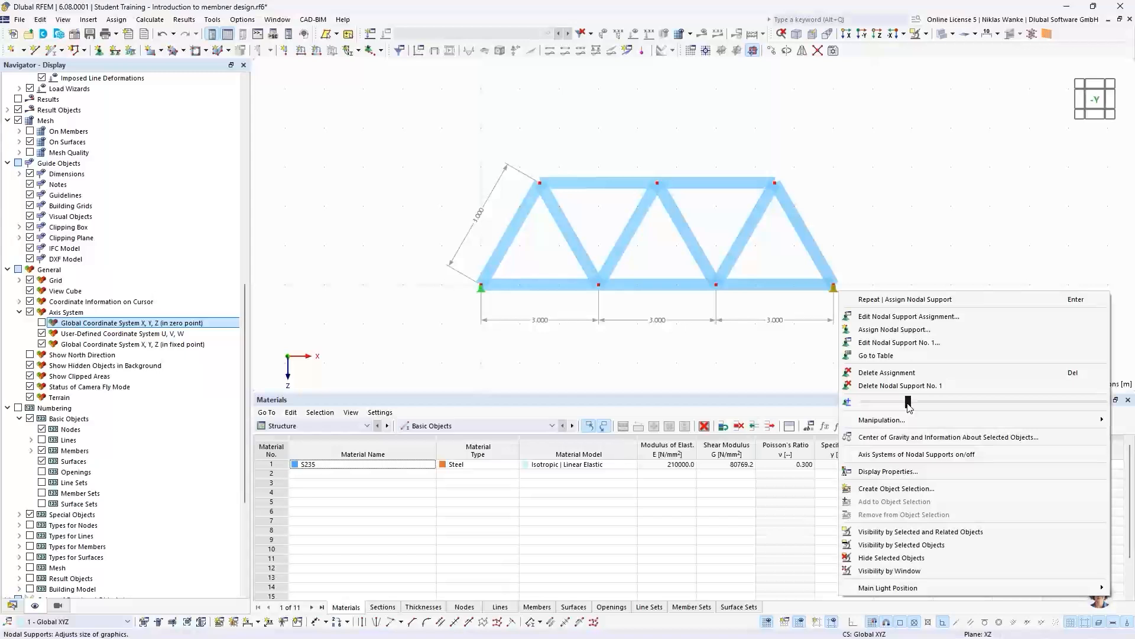
{"action": "left_click_drag", "start_coordinate": [909, 407], "coordinate": [955, 410]}
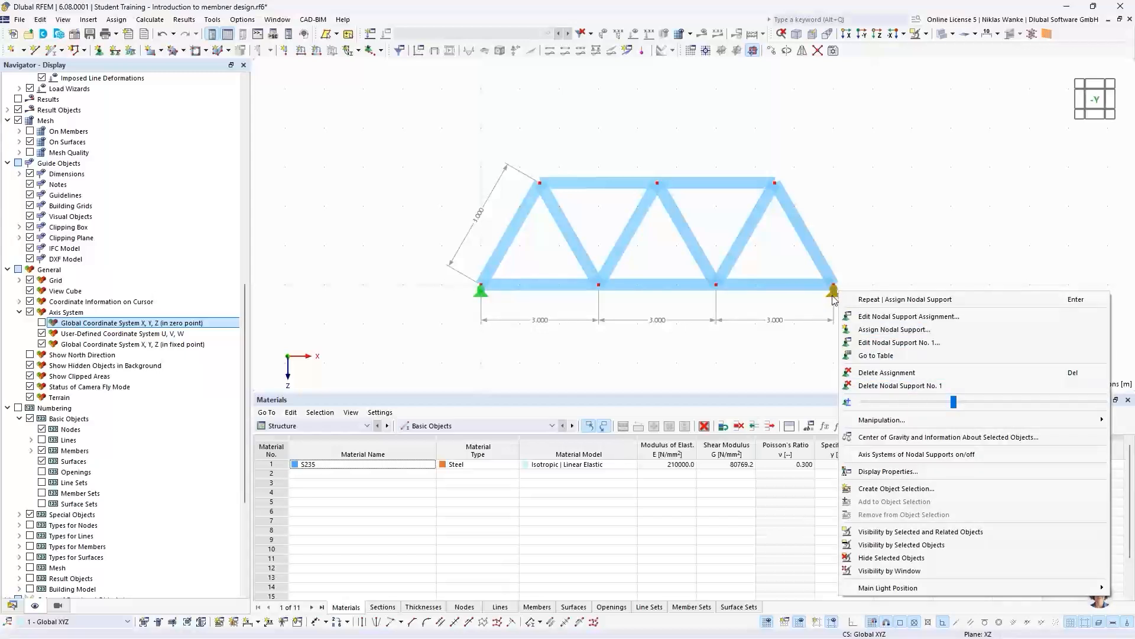
{"action": "left_click_drag", "start_coordinate": [952, 402], "coordinate": [1033, 406]}
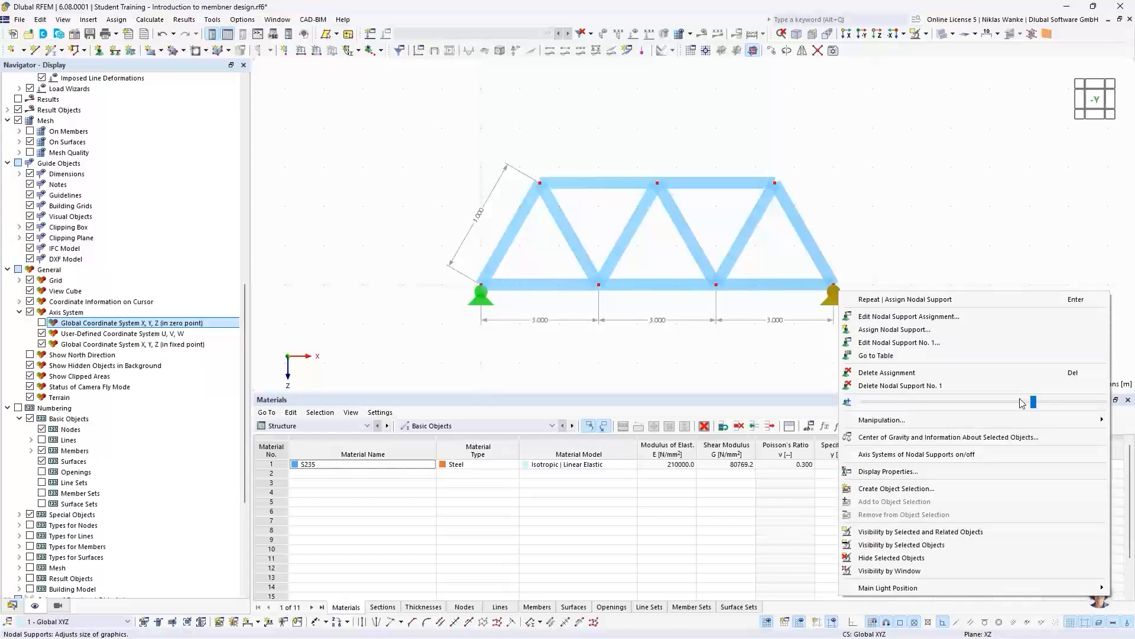
{"action": "mouse_move", "coordinate": [1032, 403]}
{"action": "left_mouse_down"}
{"action": "mouse_move", "coordinate": [917, 406]}
{"action": "mouse_move", "coordinate": [1030, 407]}
{"action": "left_mouse_up"}
{"action": "left_click", "coordinate": [867, 230]}
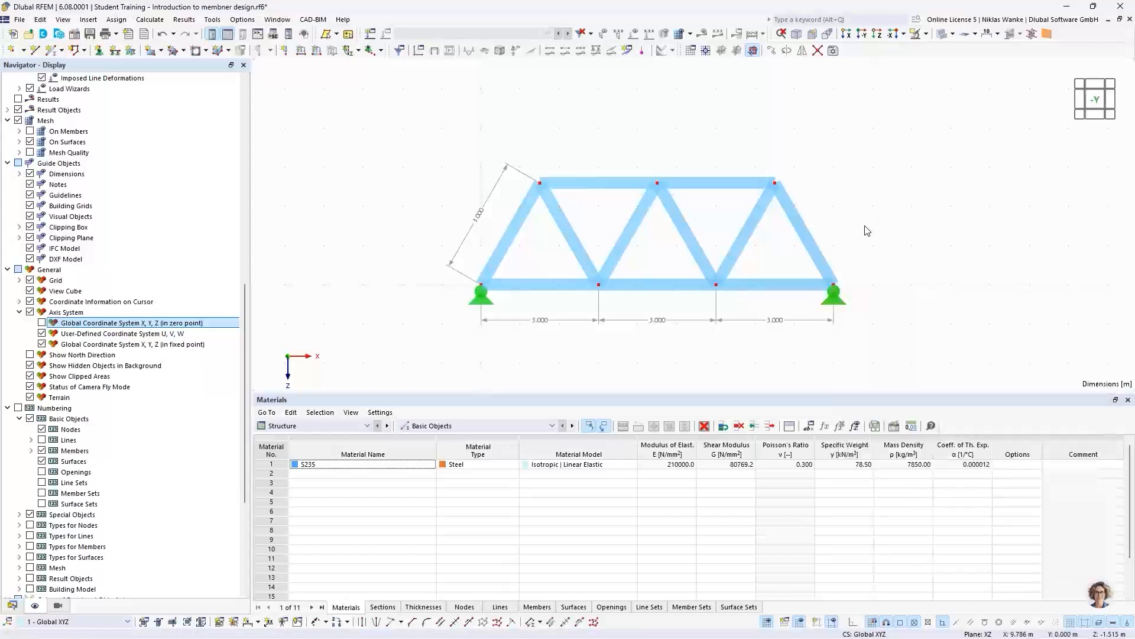
- Replace the support at node 9 with a new nodal support that is free in uX and fixed only in uZ
{"action": "double_click", "coordinate": [840, 305]}
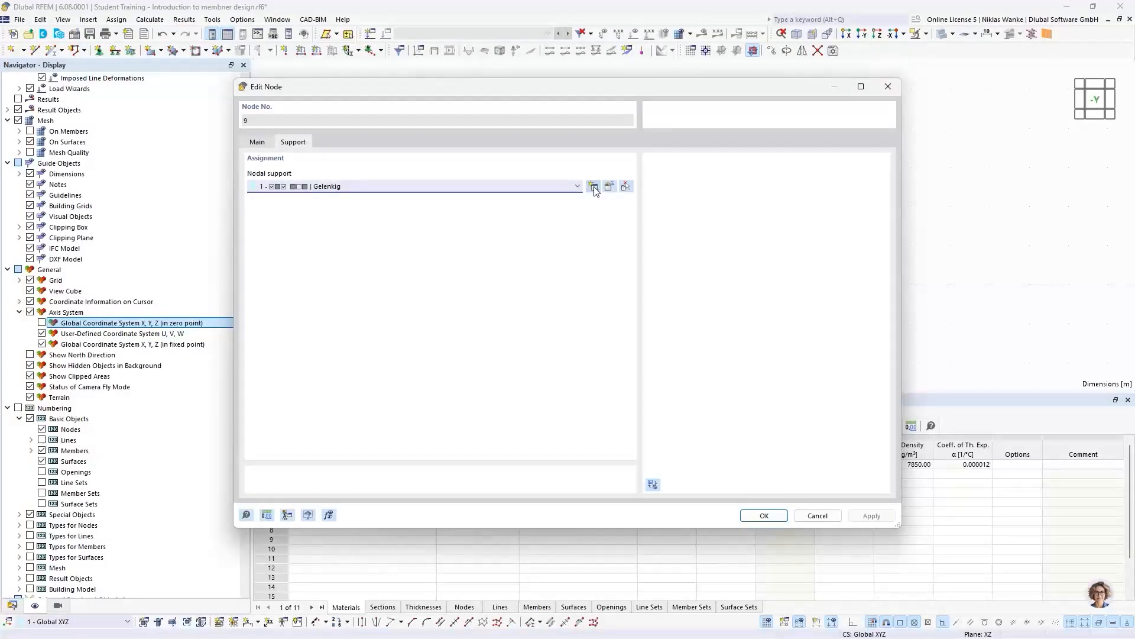
{"action": "left_click", "coordinate": [575, 187]}
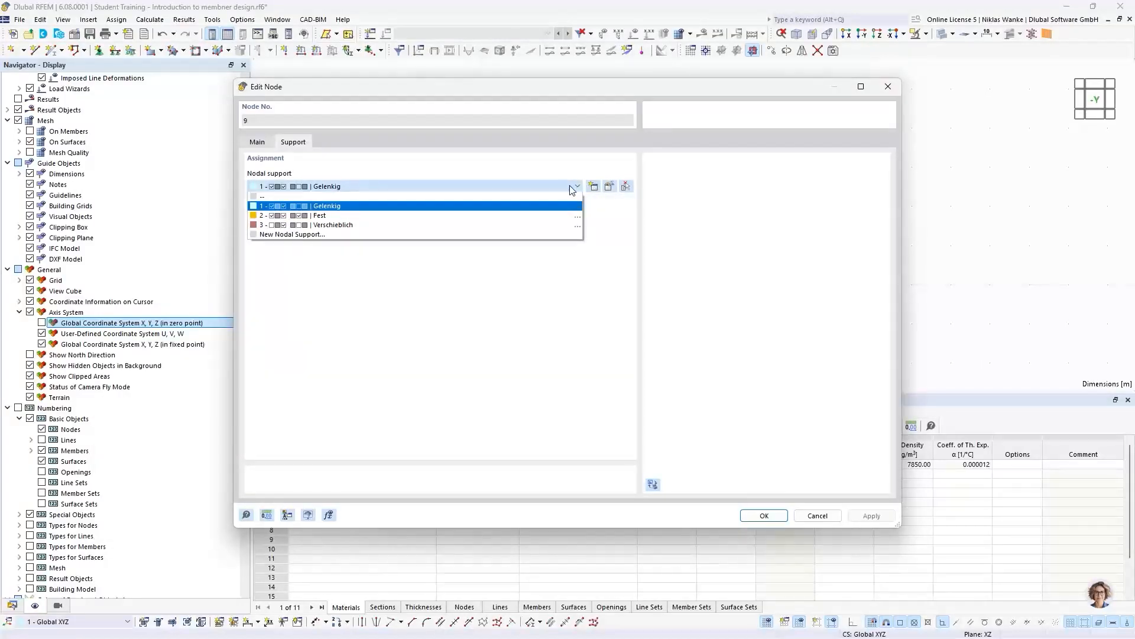
{"action": "left_click", "coordinate": [572, 188]}
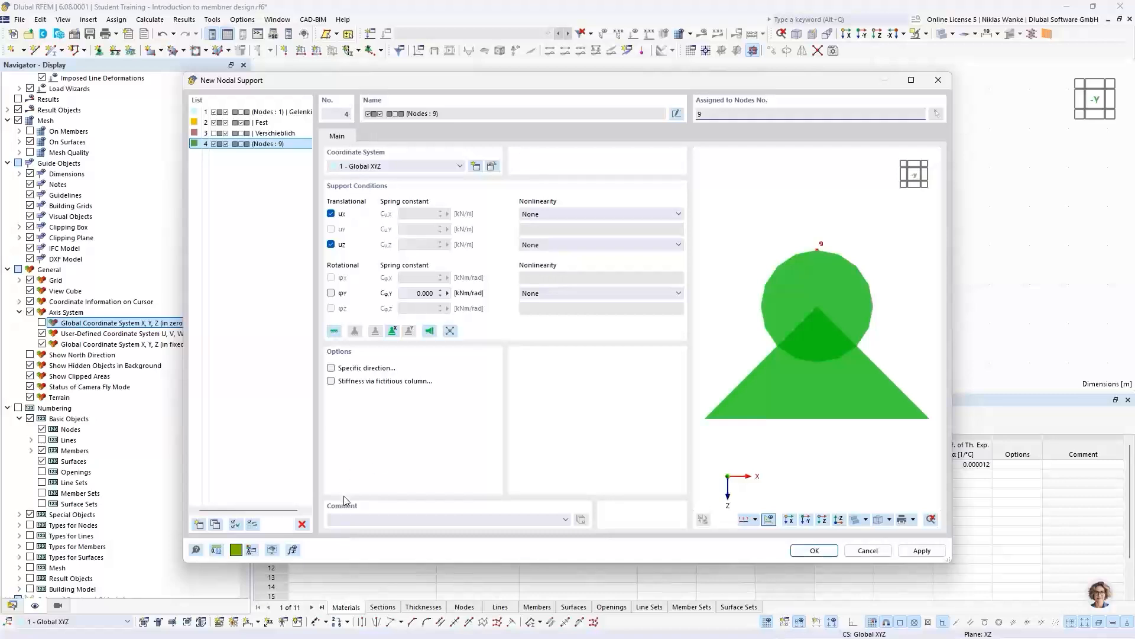
{"action": "left_click_drag", "start_coordinate": [486, 78], "coordinate": [536, 58]}
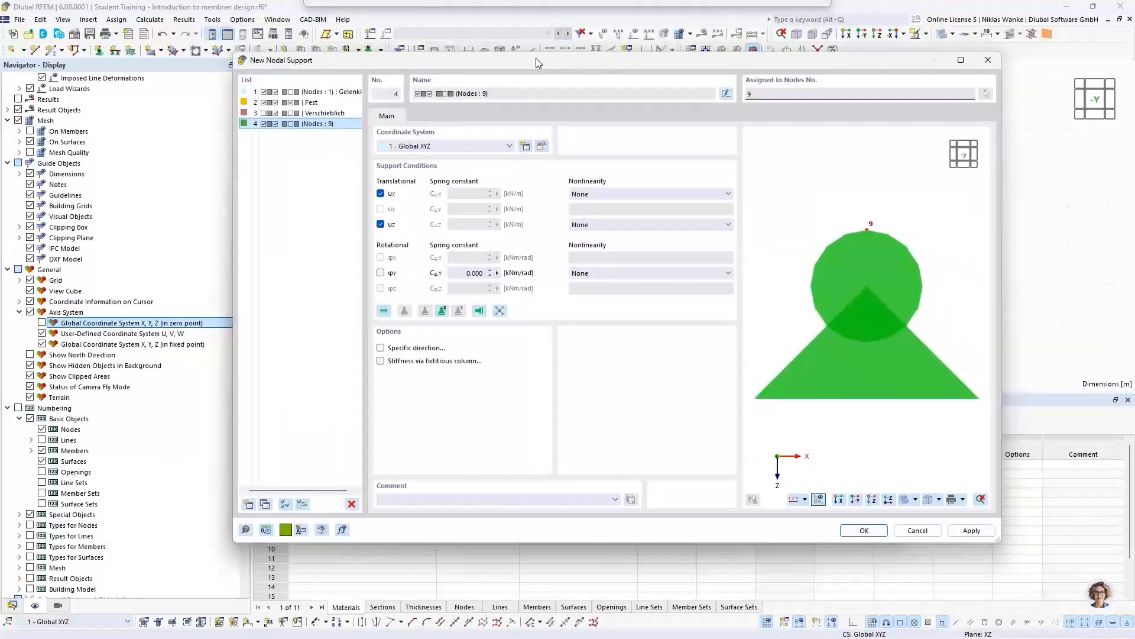
{"action": "left_click", "coordinate": [380, 193]}
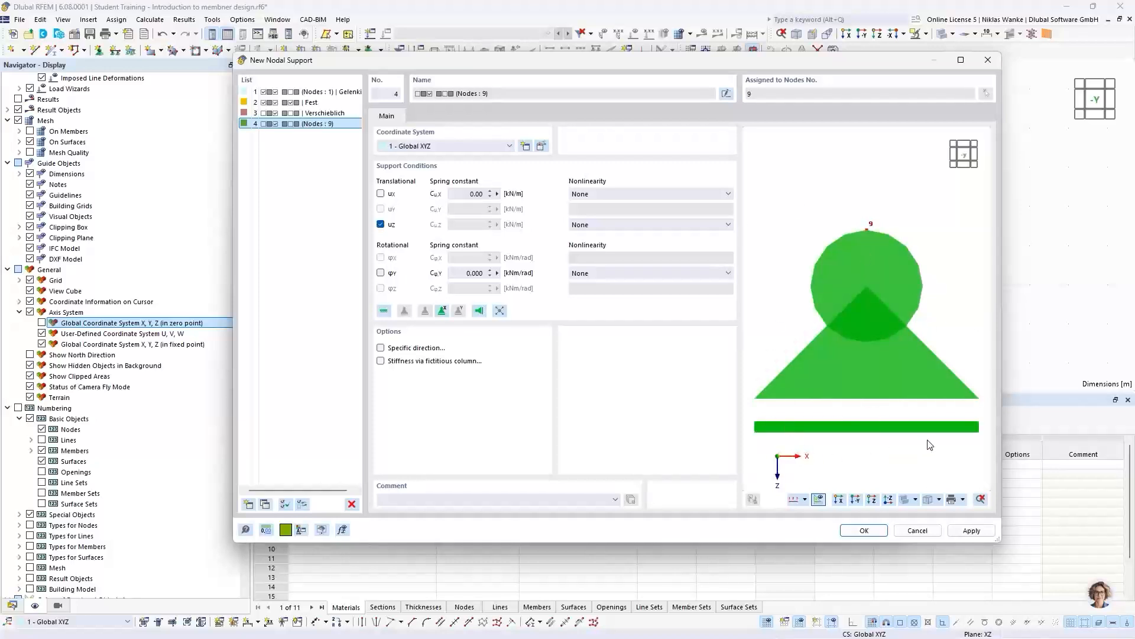
{"action": "middle_click_drag", "start_coordinate": [860, 408], "coordinate": [857, 362], "text": "ctrl"}
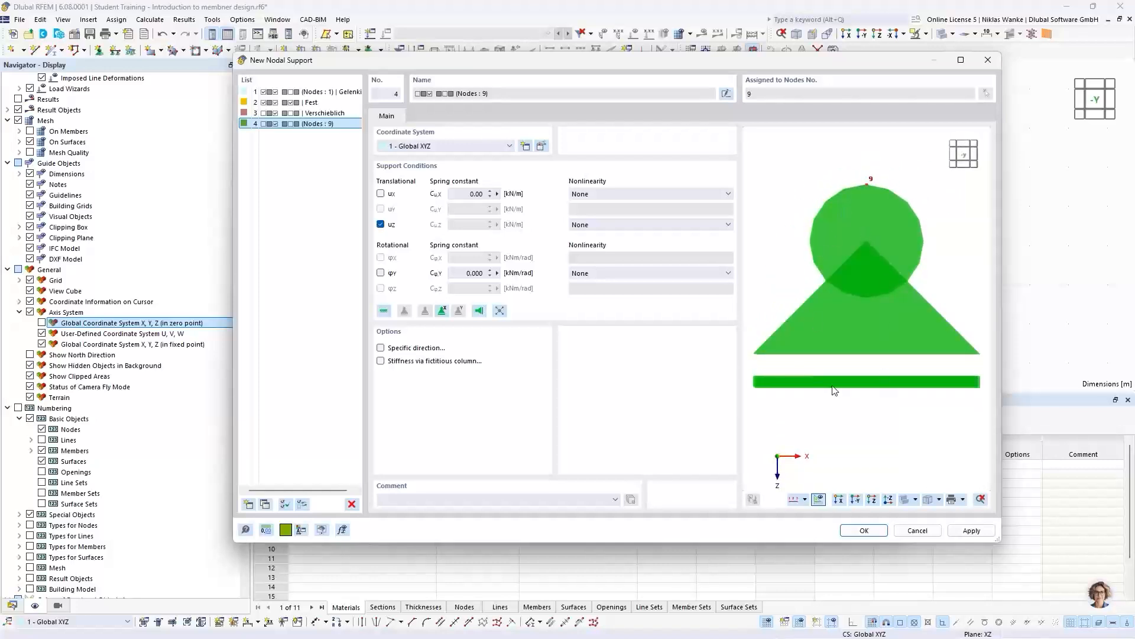
{"action": "left_click", "coordinate": [864, 531]}
{"action": "left_click", "coordinate": [760, 516]}
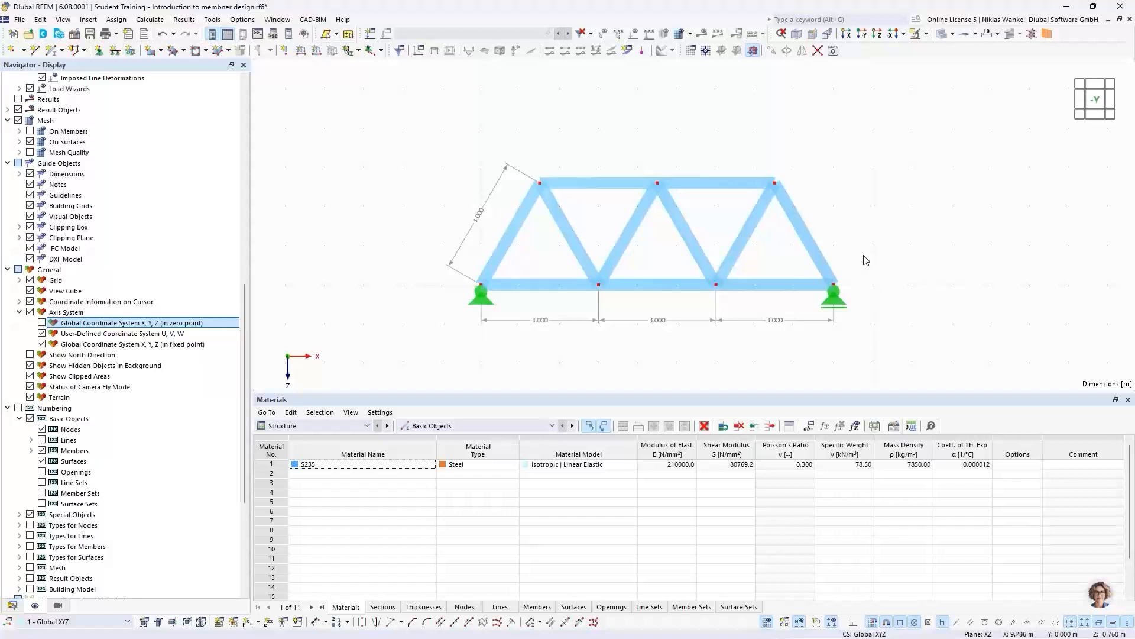
{"action": "scroll", "coordinate": [841, 215], "scroll_direction": "down", "scroll_amount": 1}
{"action": "middle_click_drag", "start_coordinate": [841, 215], "coordinate": [852, 282]}
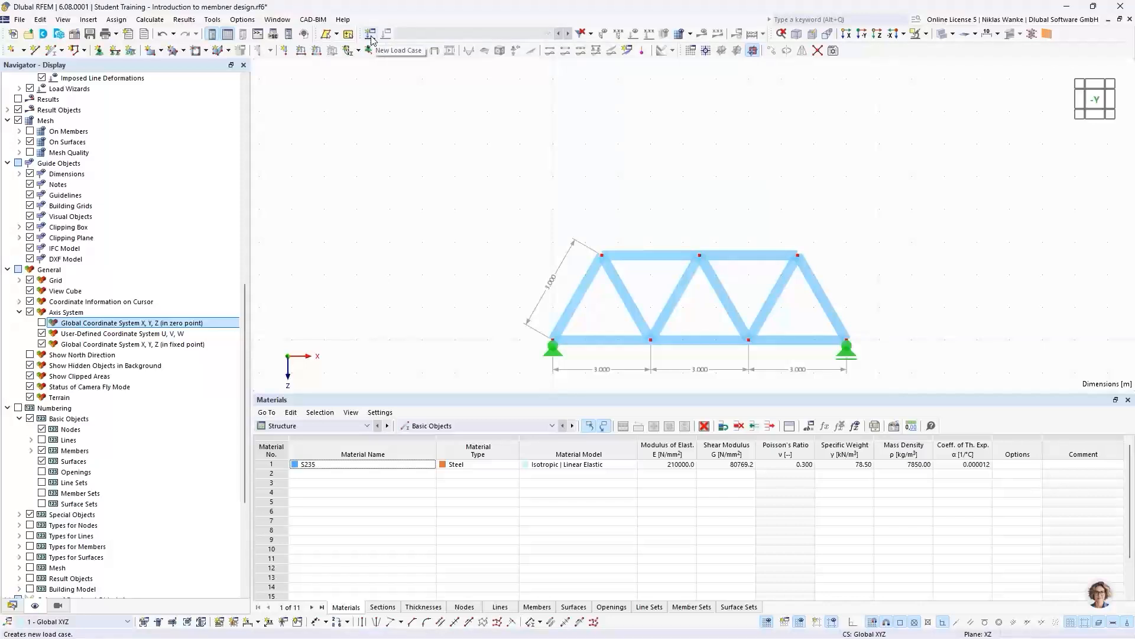
- Create load case LC1 and name it Design Loads
{"action": "left_click", "coordinate": [12, 606]}
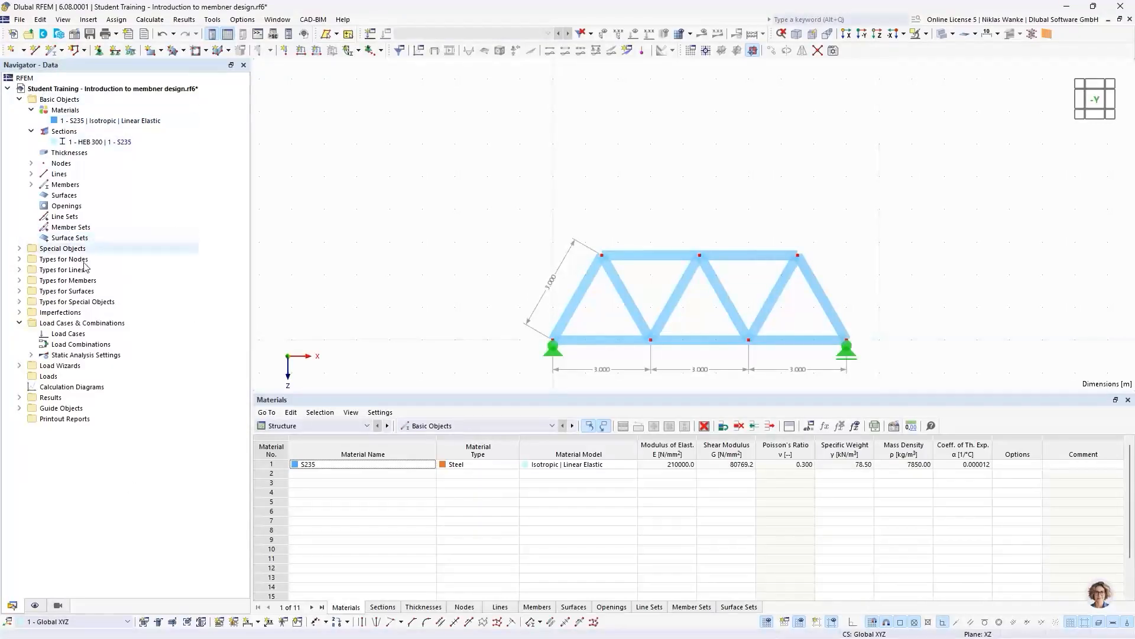
{"action": "right_click", "coordinate": [74, 334]}
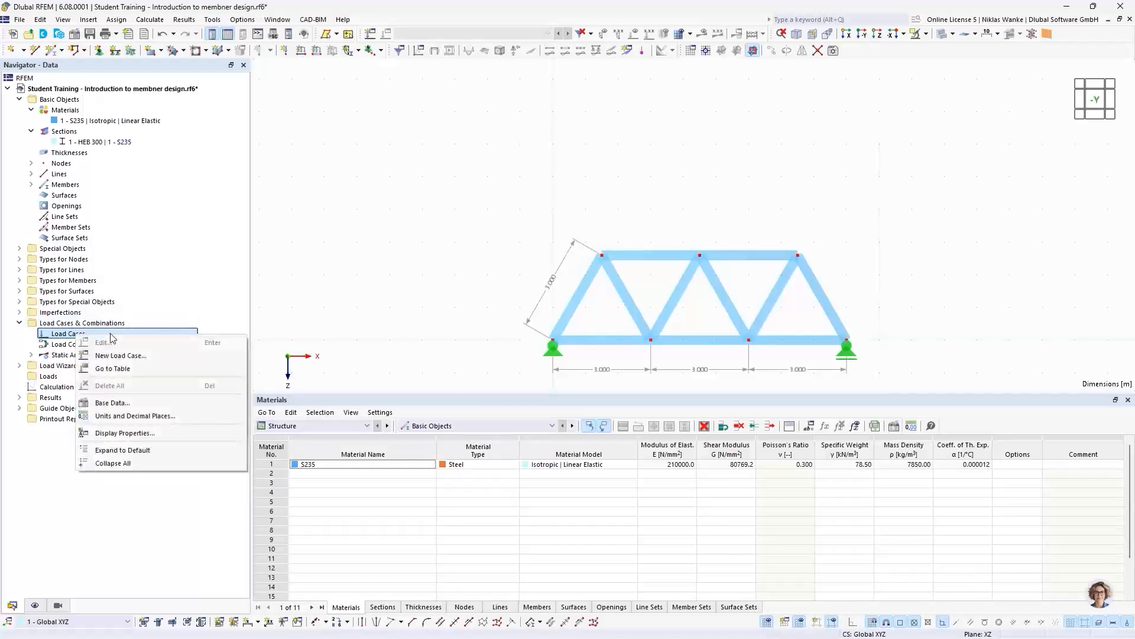
{"action": "left_click", "coordinate": [147, 356]}
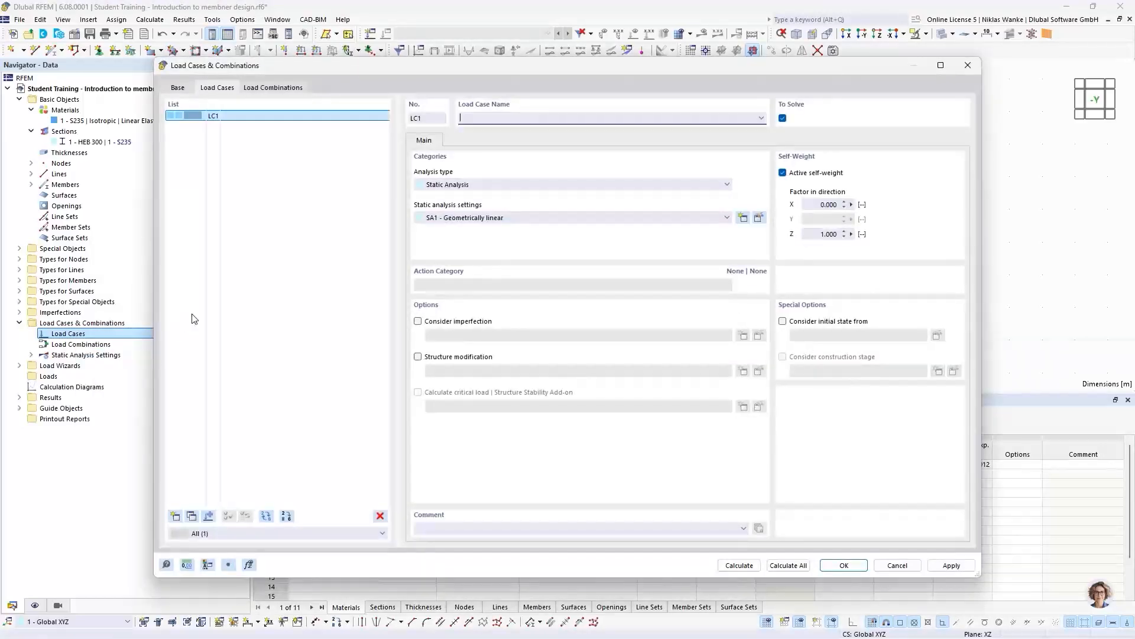
{"action": "left_click", "coordinate": [289, 160]}
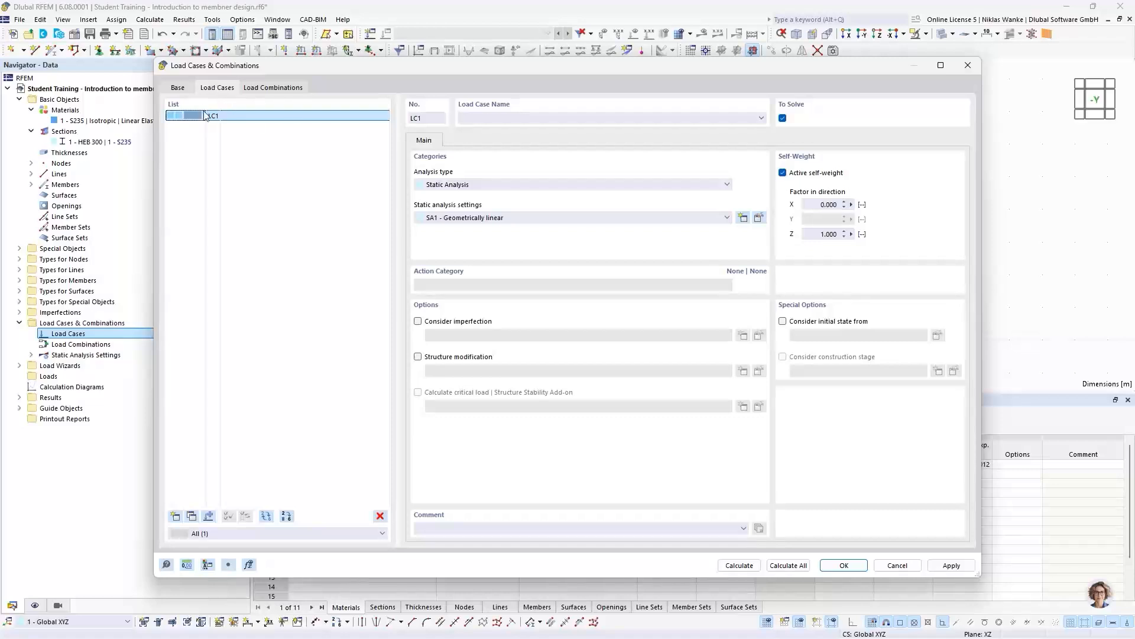
{"action": "left_click_drag", "start_coordinate": [212, 67], "coordinate": [209, 71]}
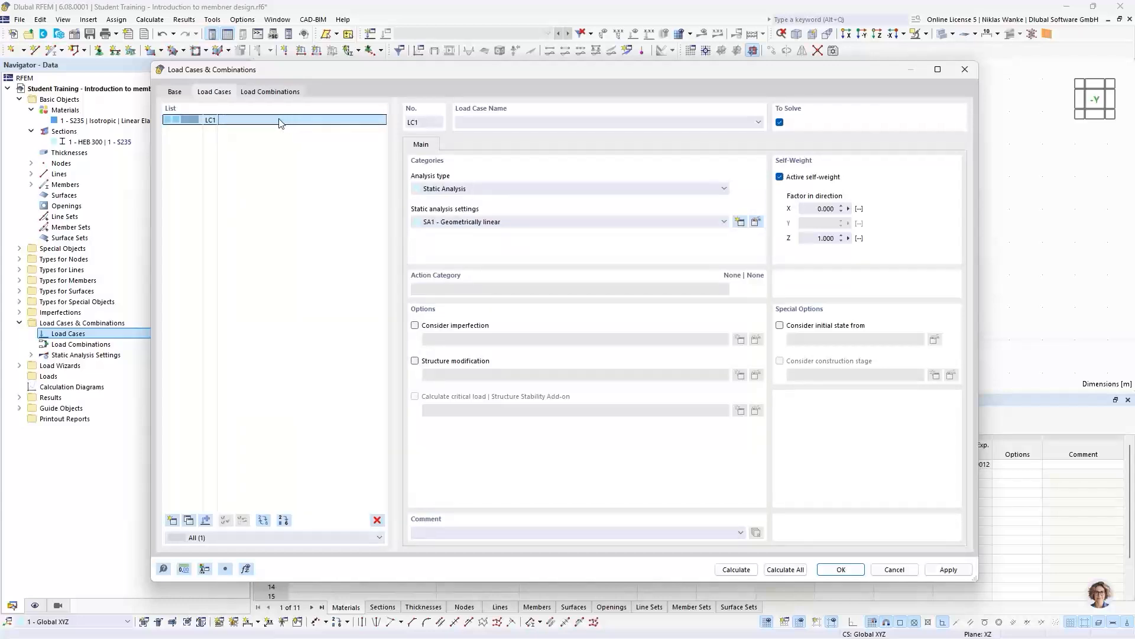
{"action": "left_click", "coordinate": [506, 121]}
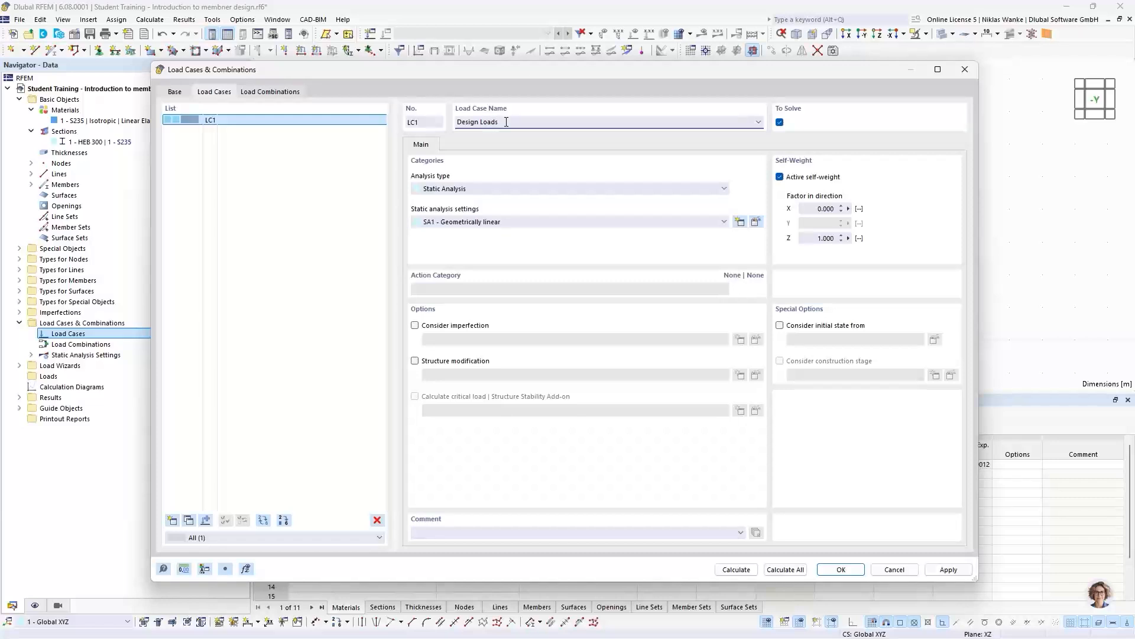
- Deactivate the self-weight for the Design Loads load case and accept its settings
{"action": "left_click_drag", "start_coordinate": [541, 72], "coordinate": [654, 79]}
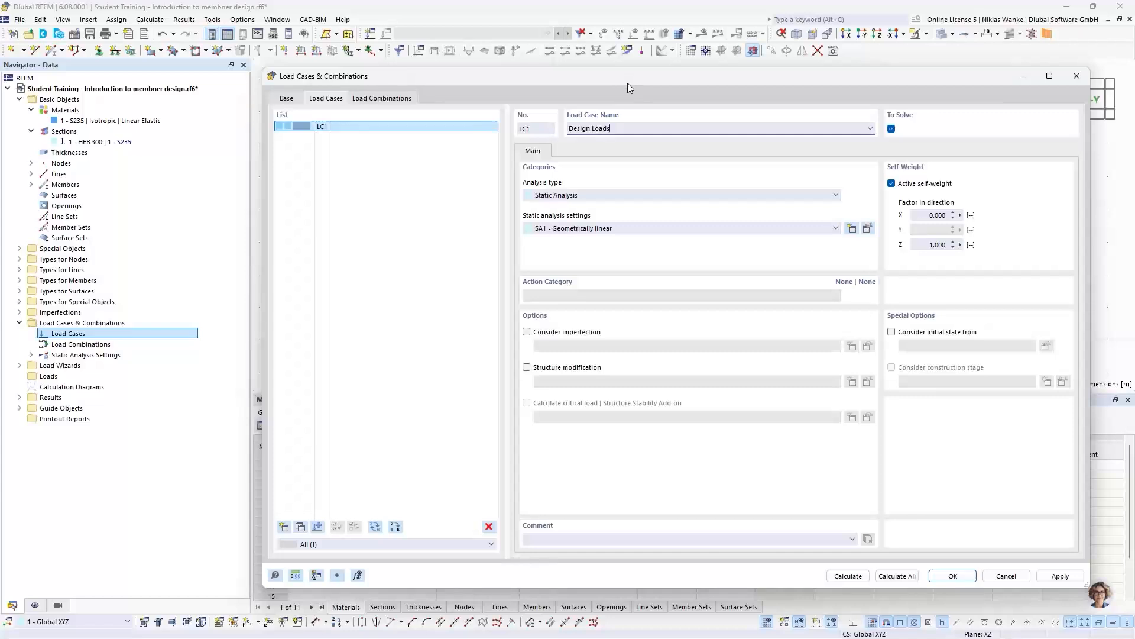
{"action": "mouse_move", "coordinate": [627, 83]}
{"action": "left_mouse_down"}
{"action": "mouse_move", "coordinate": [627, 95]}
{"action": "mouse_move", "coordinate": [626, 80]}
{"action": "left_mouse_up"}
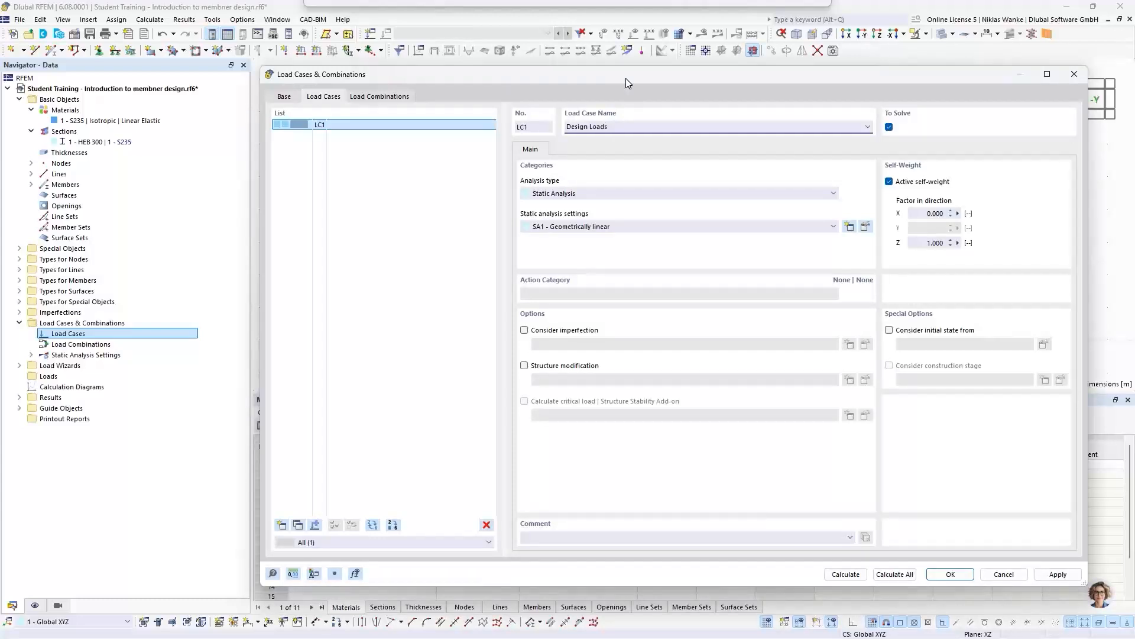
{"action": "left_click_drag", "start_coordinate": [626, 78], "coordinate": [627, 79]}
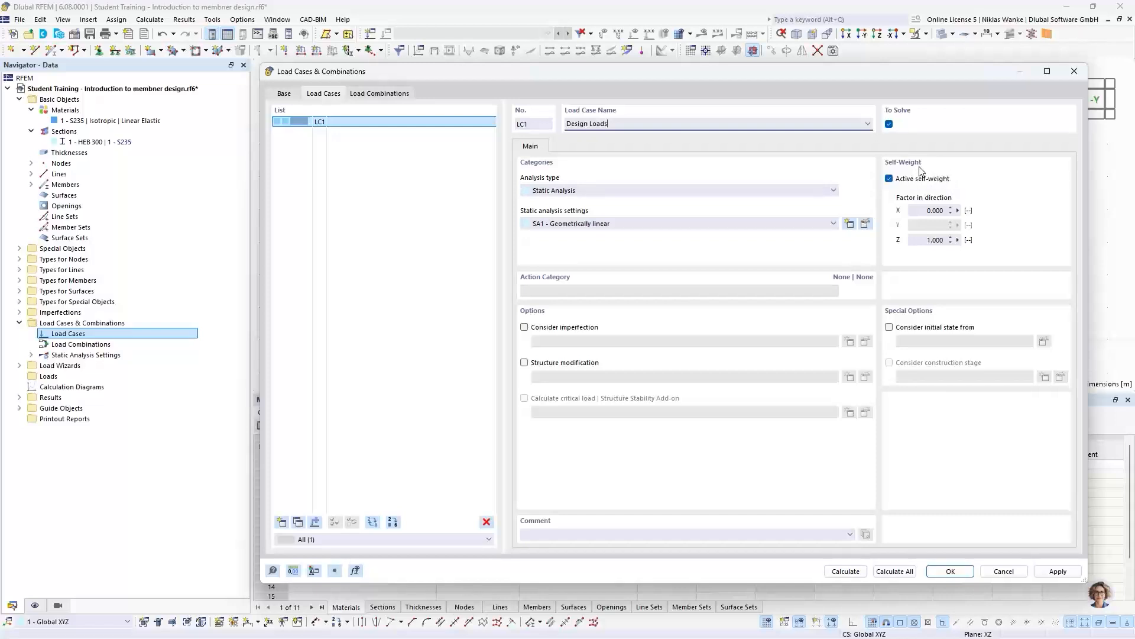
{"action": "left_click", "coordinate": [889, 179]}
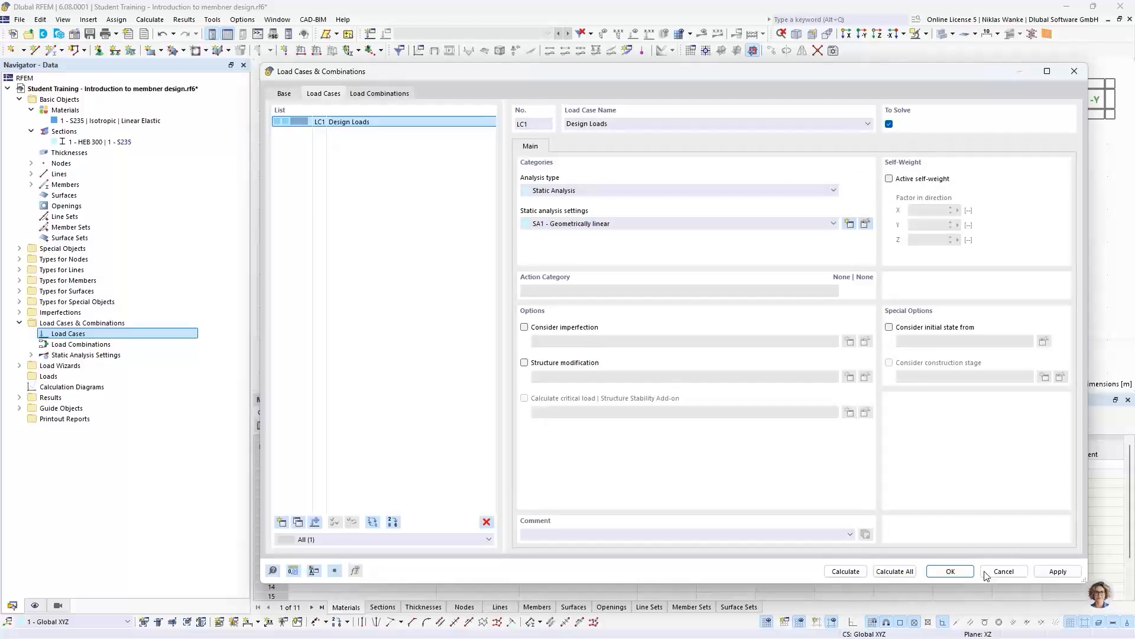
{"action": "left_click", "coordinate": [952, 571]}
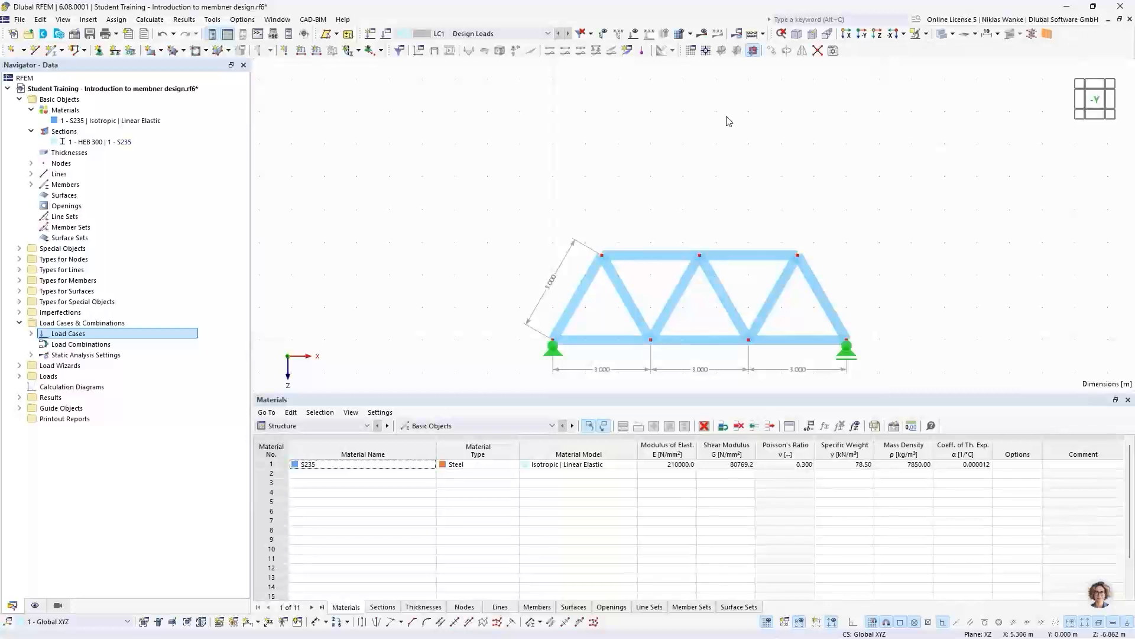
- Apply a 10 kN nodal force in global Z to top chord nodes 2 and 5 in LC1 - Design Loads
{"action": "middle_click_drag", "start_coordinate": [728, 193], "coordinate": [690, 150]}
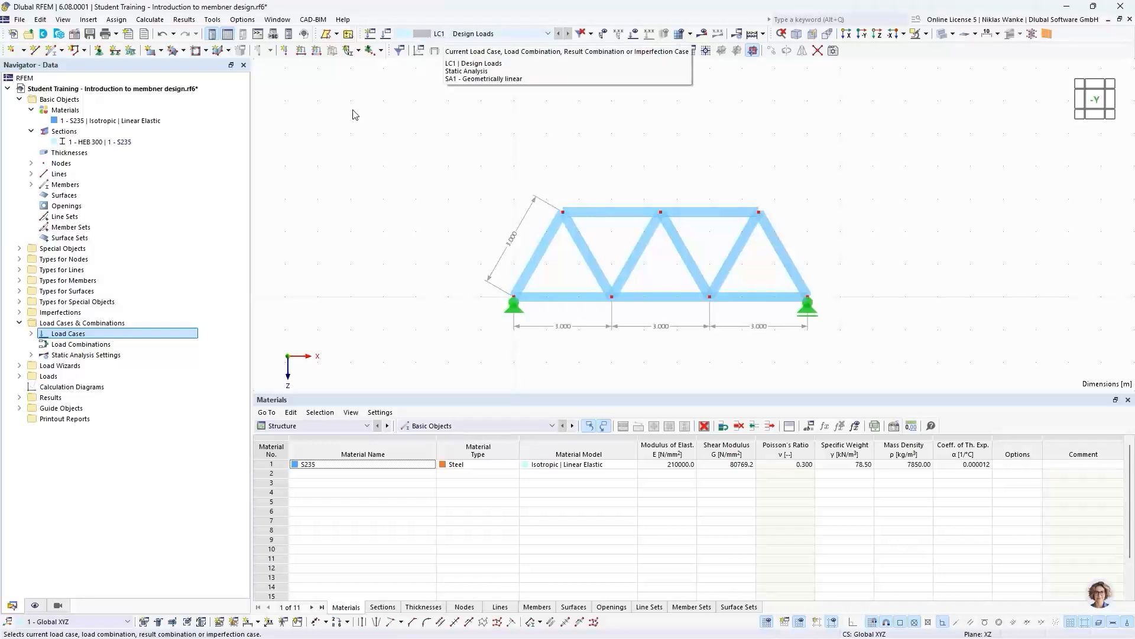
{"action": "left_click", "coordinate": [285, 53]}
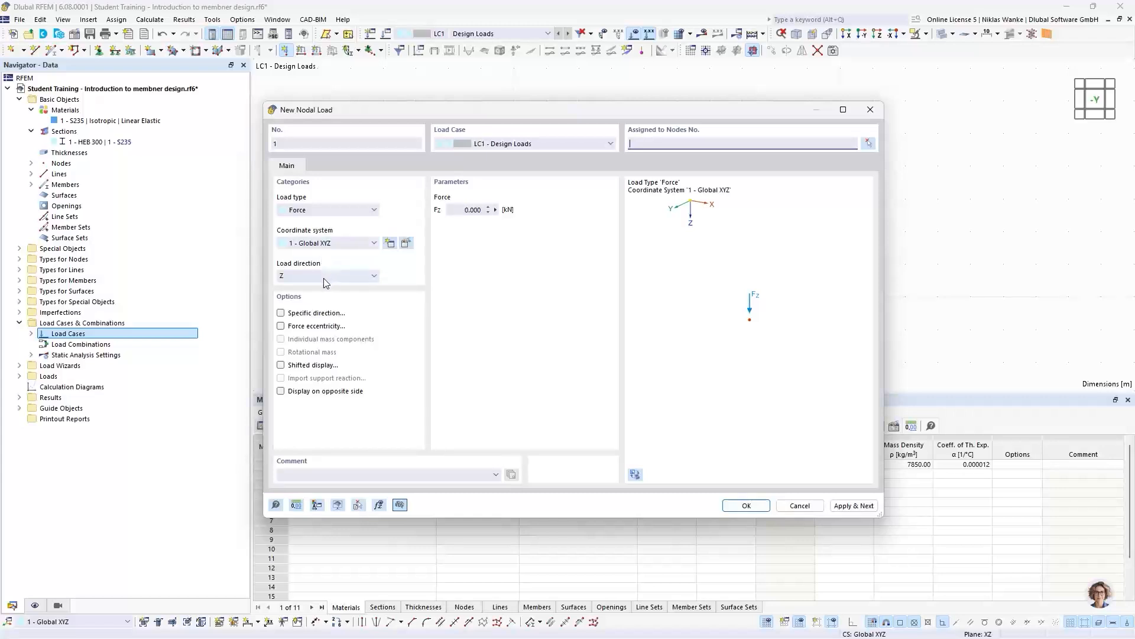
{"action": "left_click_drag", "start_coordinate": [473, 111], "coordinate": [570, 107]}
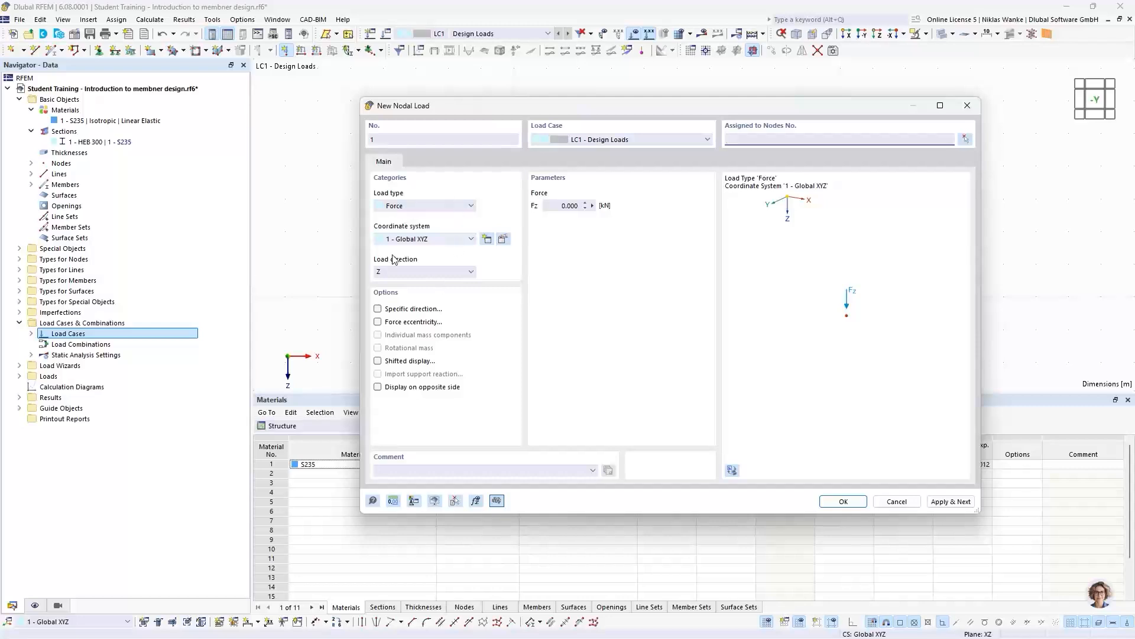
{"action": "left_click", "coordinate": [554, 205]}
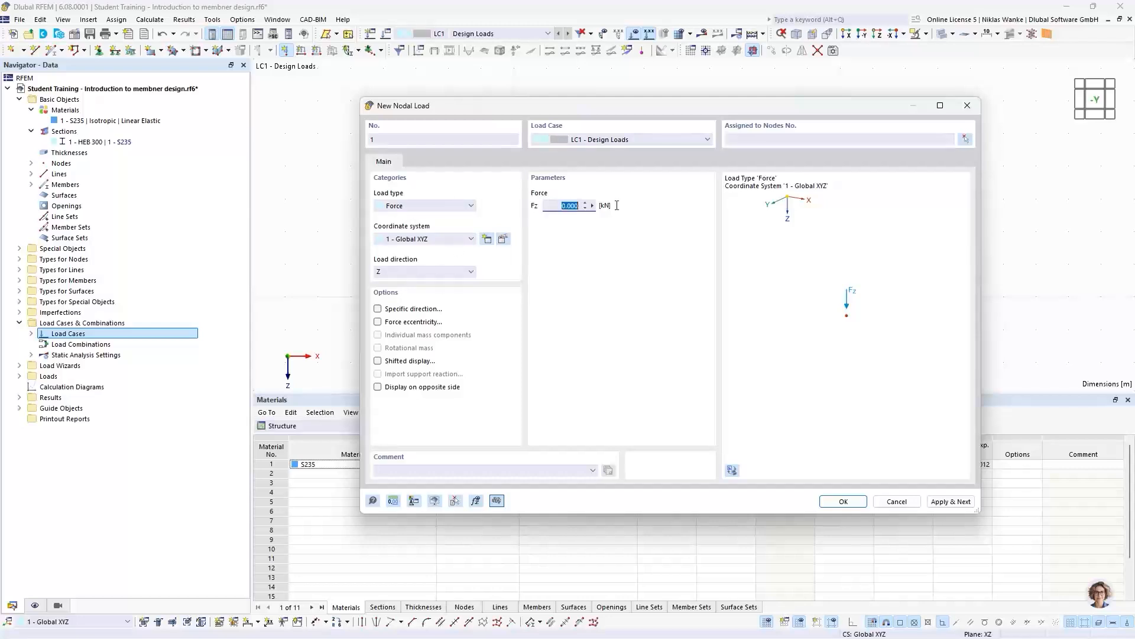
{"action": "type", "text": "10"}
{"action": "left_click_drag", "start_coordinate": [870, 115], "coordinate": [810, 128]}
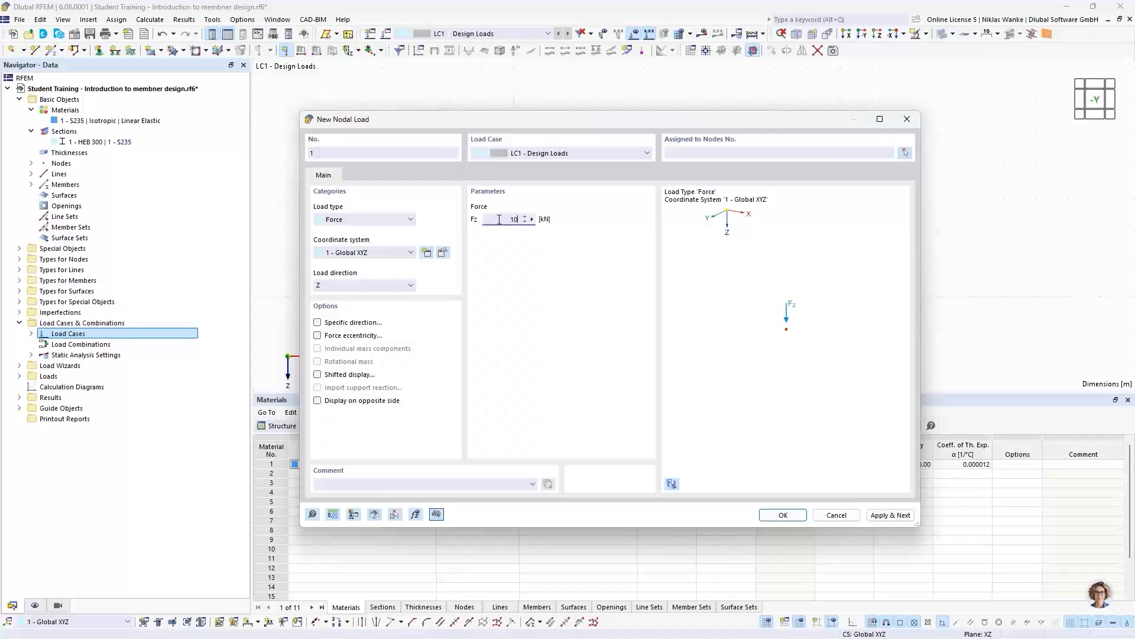
{"action": "left_click", "coordinate": [905, 154]}
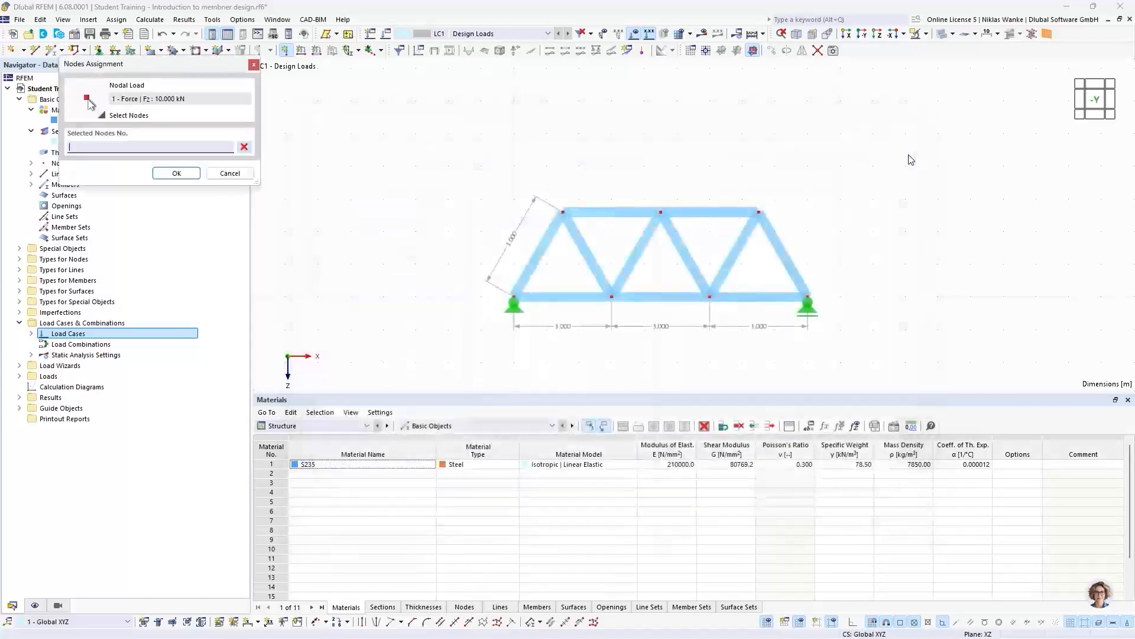
{"action": "left_click", "coordinate": [561, 212]}
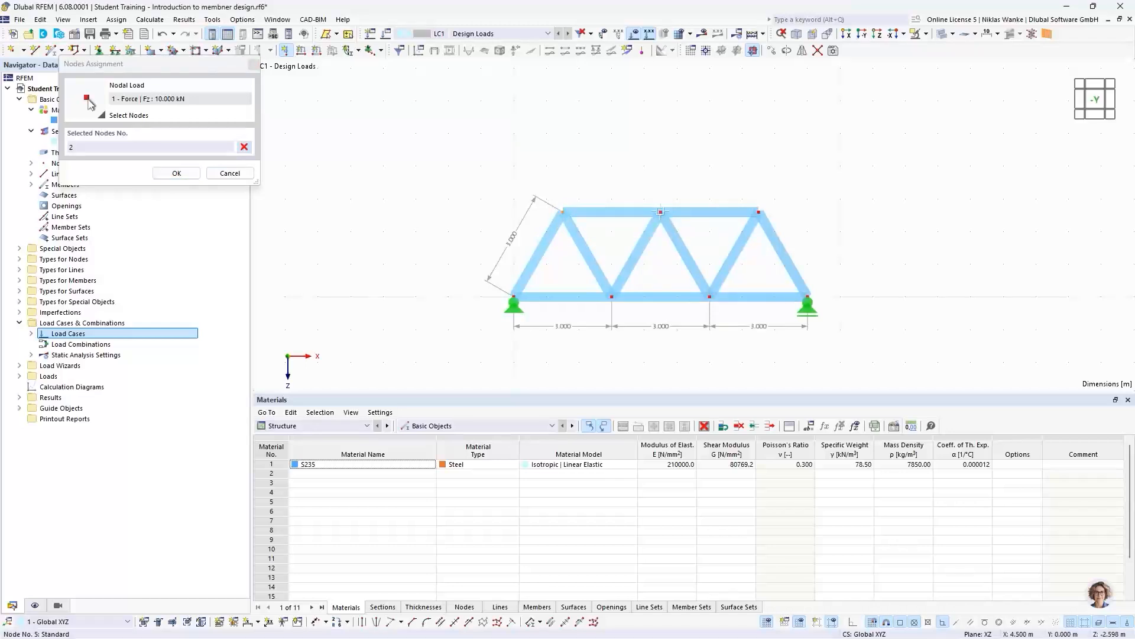
{"action": "left_click", "coordinate": [660, 212]}
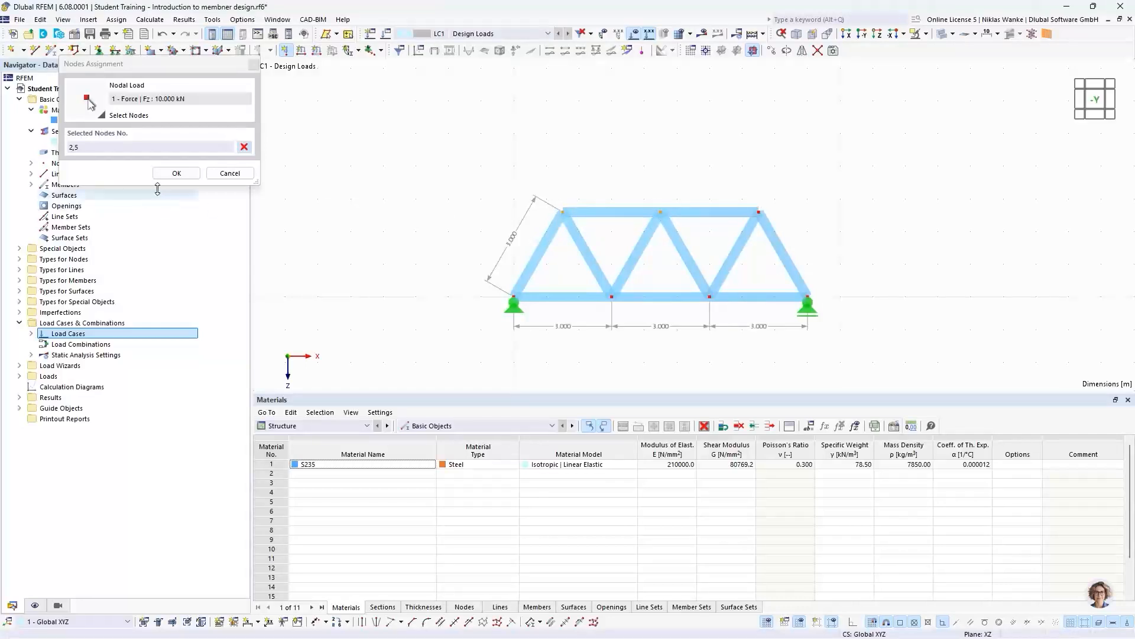
{"action": "left_click", "coordinate": [176, 173]}
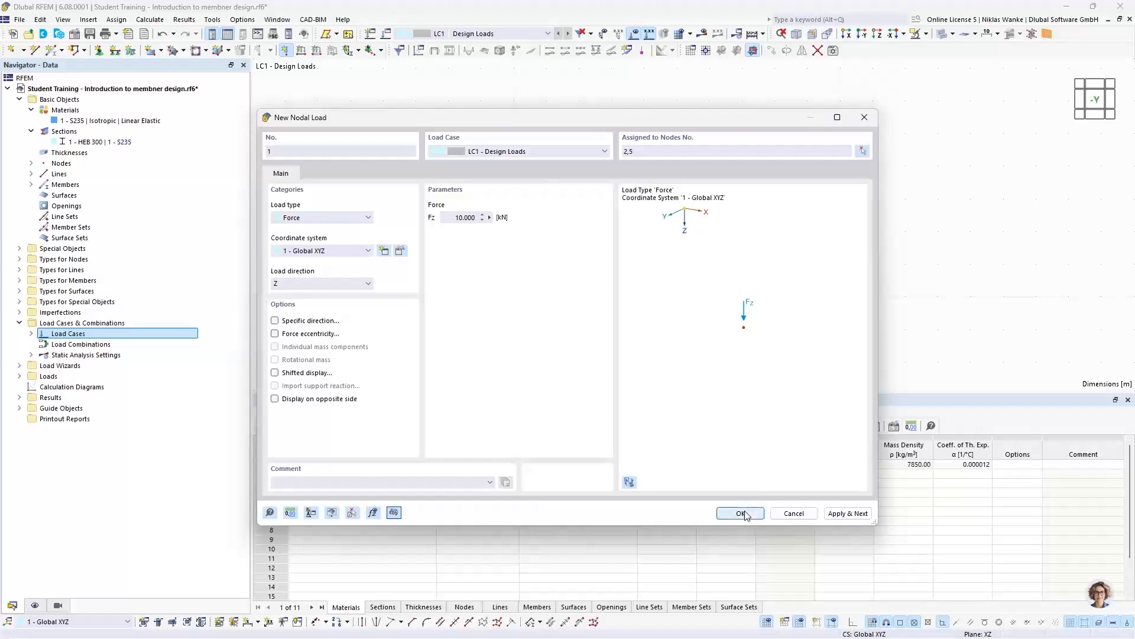
{"action": "left_click", "coordinate": [745, 511]}
{"action": "left_click", "coordinate": [848, 513]}
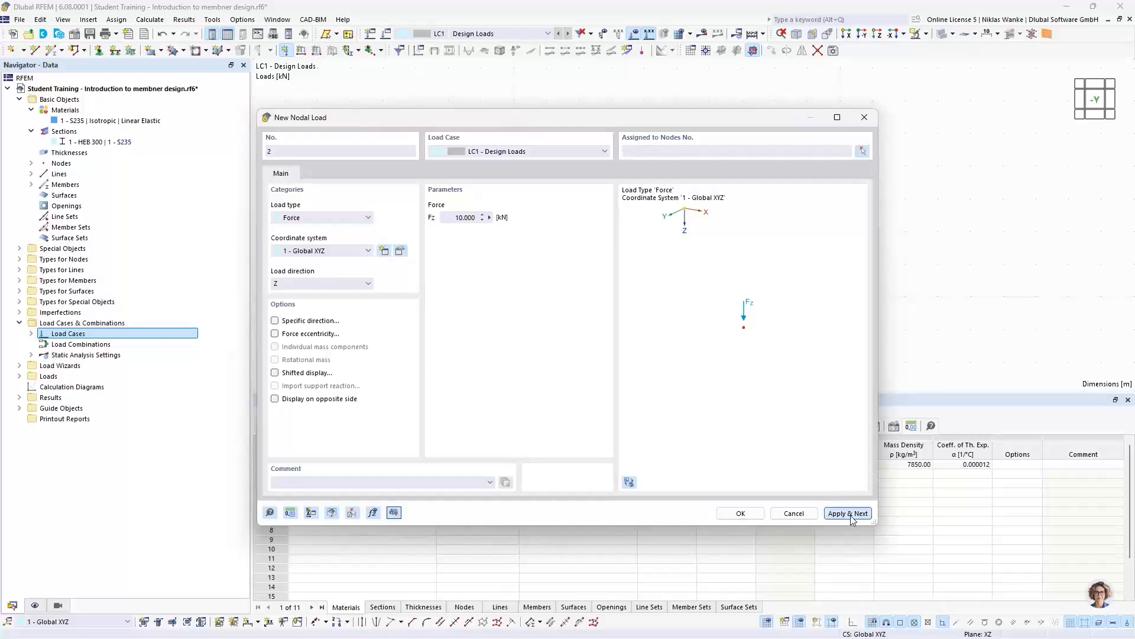
- Apply a 20 kN nodal force in global Z to top chord node 8 in LC1 - Design Loads
{"action": "mouse_move", "coordinate": [648, 116]}
{"action": "left_mouse_down"}
{"action": "mouse_move", "coordinate": [714, 210]}
{"action": "mouse_move", "coordinate": [719, 241]}
{"action": "left_mouse_up"}
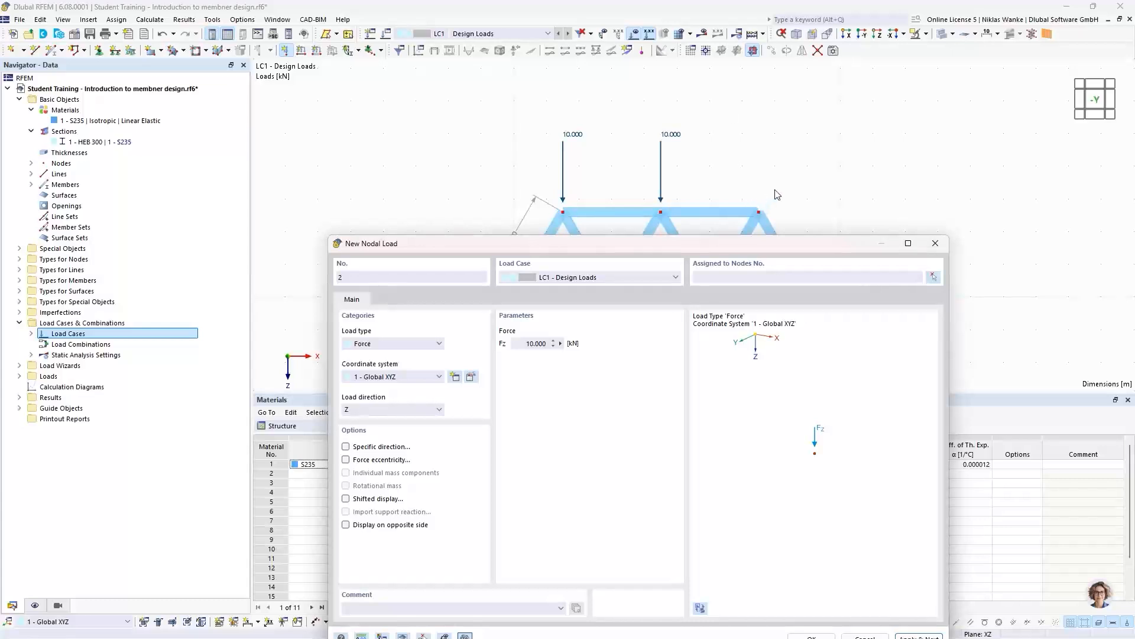
{"action": "left_click_drag", "start_coordinate": [742, 253], "coordinate": [744, 266]}
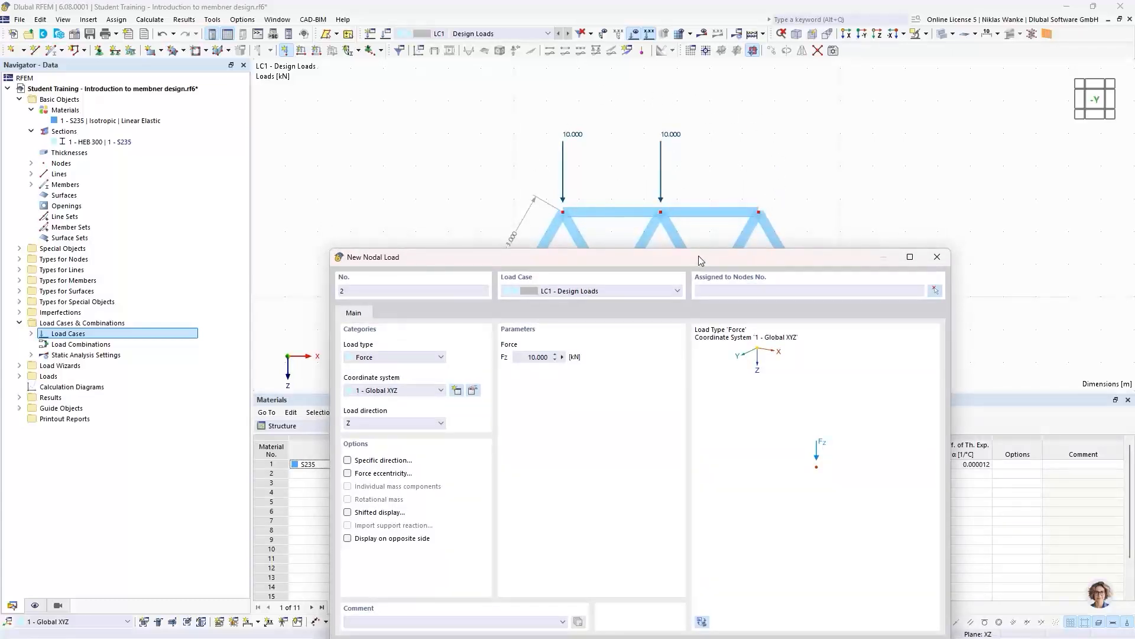
{"action": "left_click_drag", "start_coordinate": [700, 260], "coordinate": [700, 132]}
{"action": "left_click", "coordinate": [537, 229]}
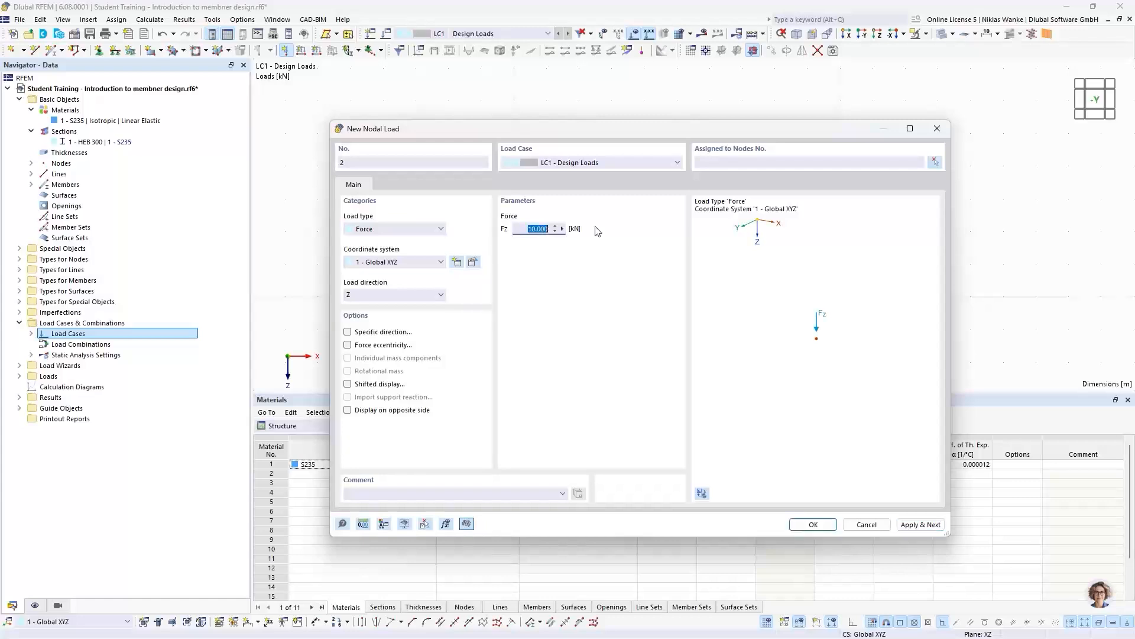
{"action": "type", "text": "20"}
{"action": "mouse_move", "coordinate": [805, 135]}
{"action": "left_mouse_down"}
{"action": "mouse_move", "coordinate": [776, 200]}
{"action": "mouse_move", "coordinate": [740, 199]}
{"action": "mouse_move", "coordinate": [744, 244]}
{"action": "mouse_move", "coordinate": [784, 130]}
{"action": "left_mouse_up"}
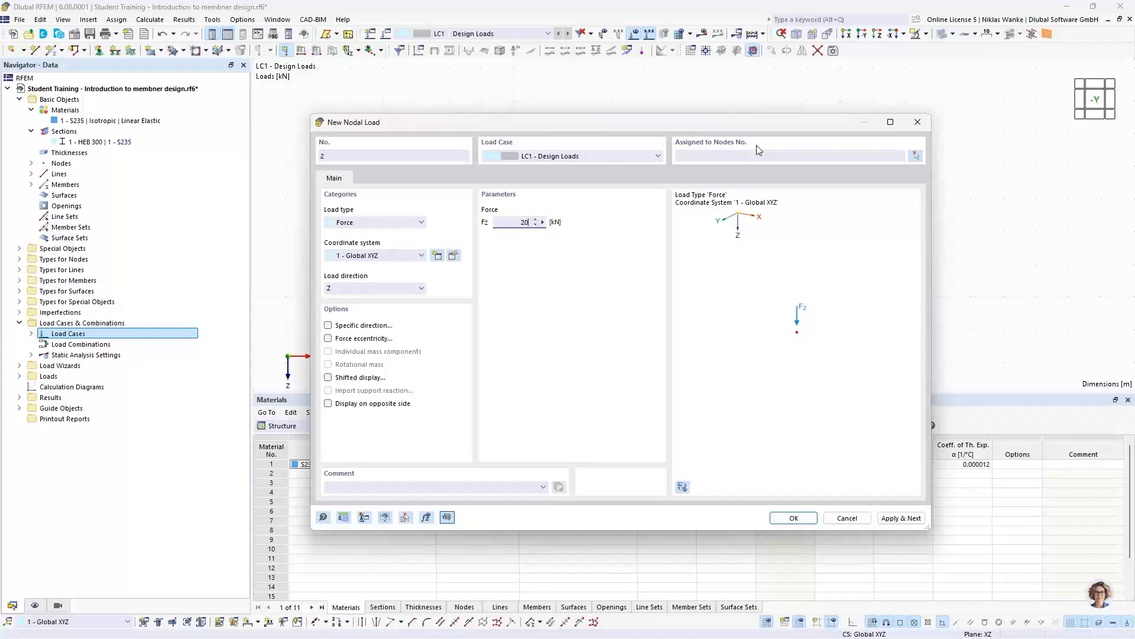
{"action": "left_click", "coordinate": [792, 518]}
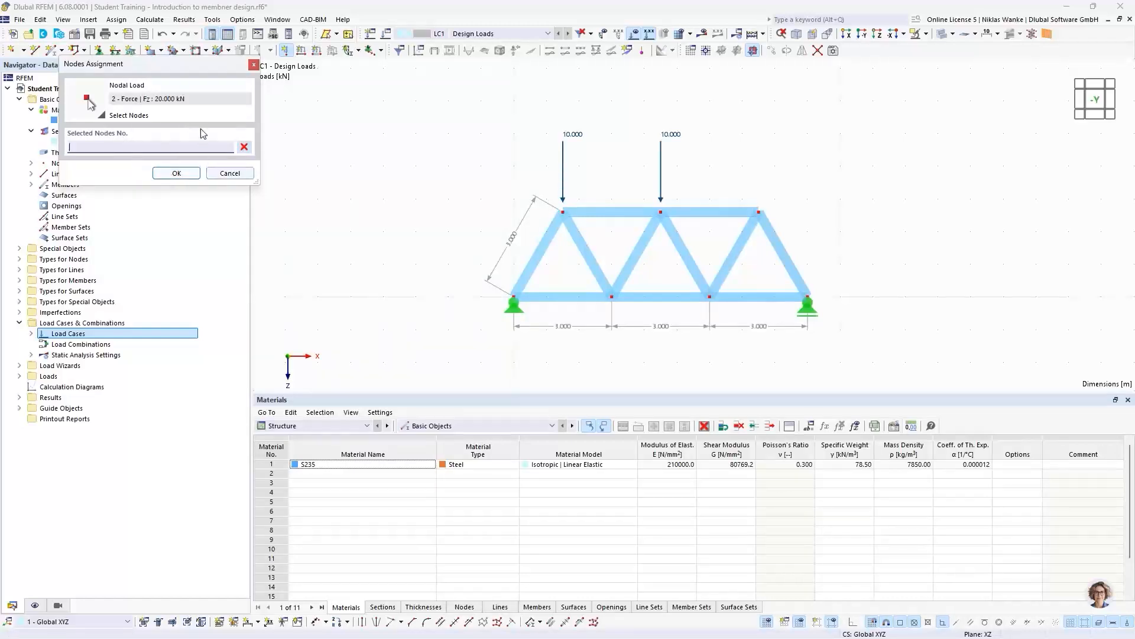
{"action": "left_click", "coordinate": [760, 212]}
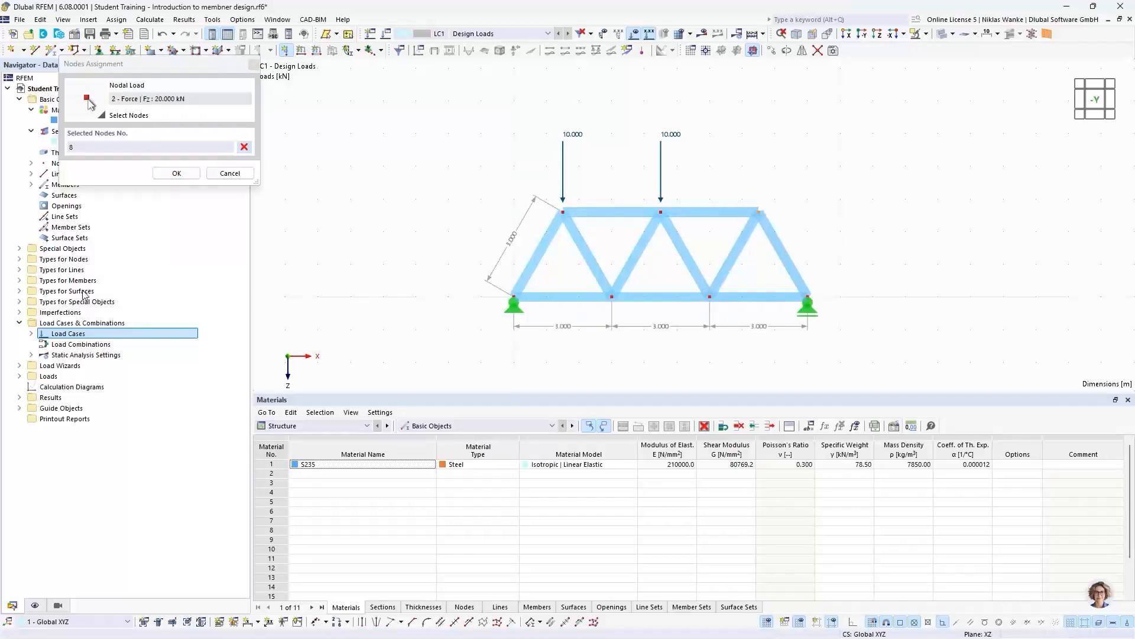
{"action": "left_click", "coordinate": [175, 174]}
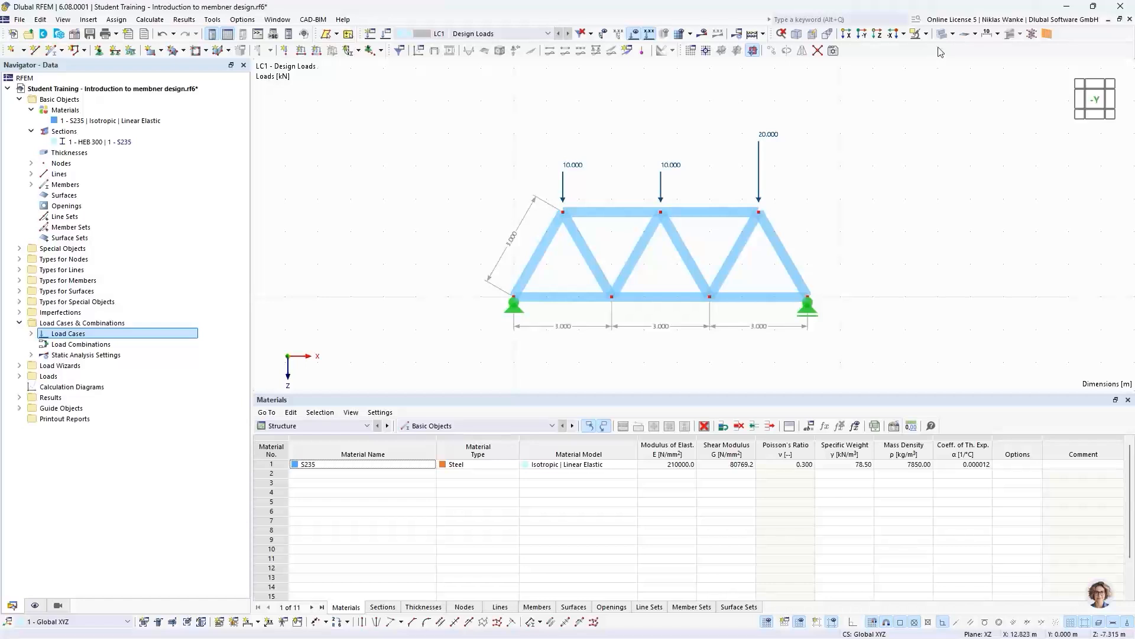
- Switch the truss display to Wireframe Model
{"action": "left_click", "coordinate": [952, 33]}
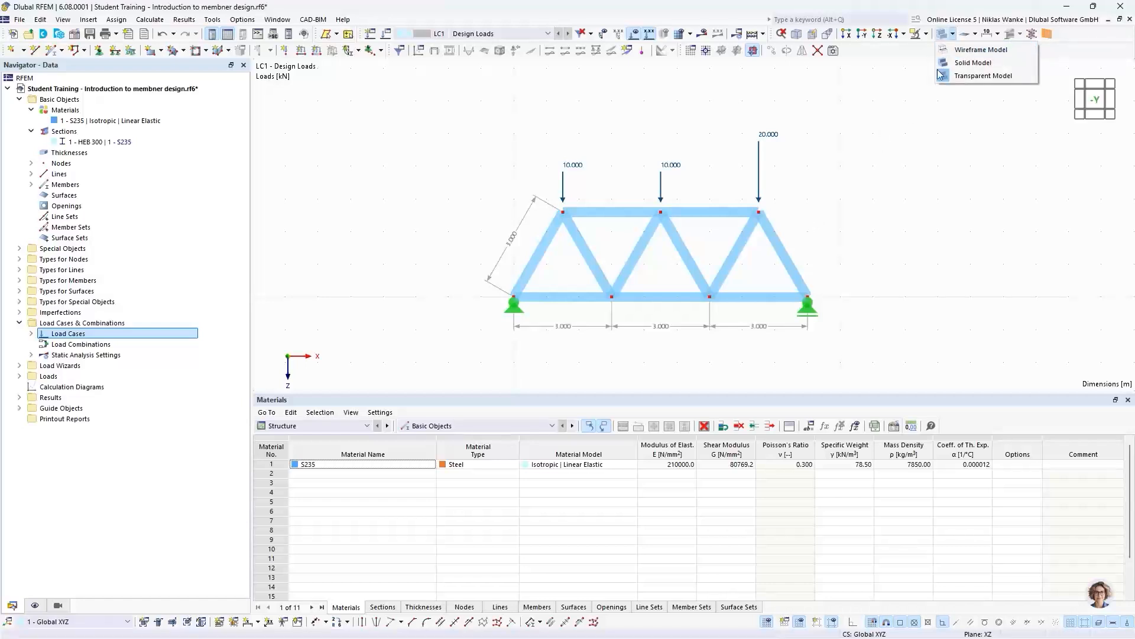
{"action": "left_click", "coordinate": [970, 50]}
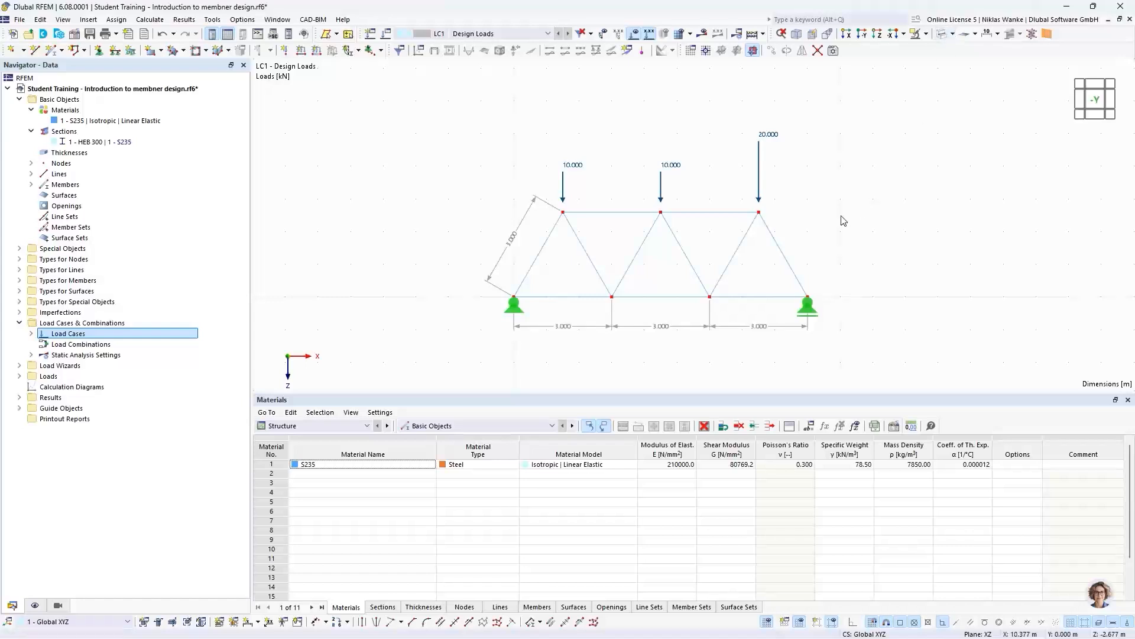
{"action": "scroll", "coordinate": [790, 272], "scroll_direction": "up", "scroll_amount": 2}
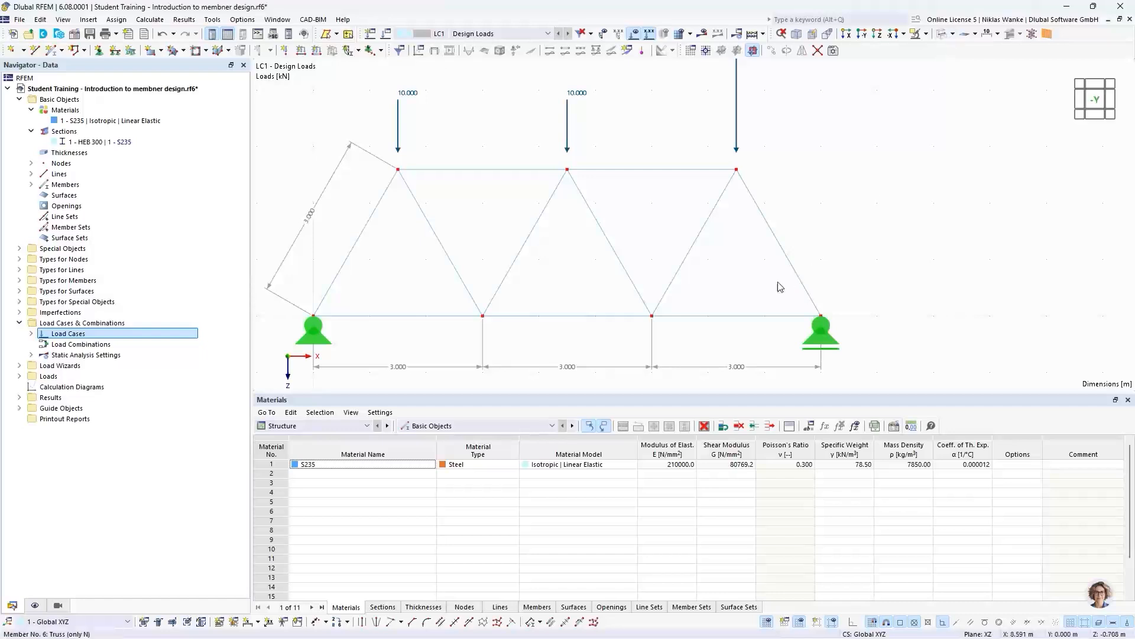
{"action": "scroll", "coordinate": [876, 219], "scroll_direction": "down", "scroll_amount": 3}
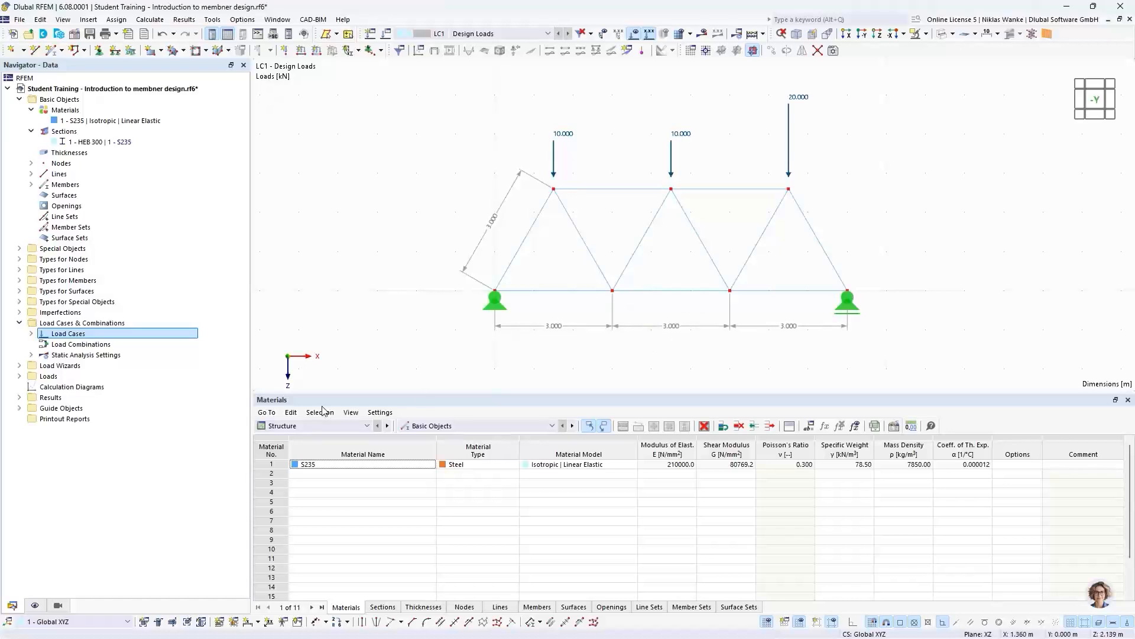
- Hide the dimension guide objects so the truss is displayed without its dimension lines
{"action": "left_click", "coordinate": [35, 605]}
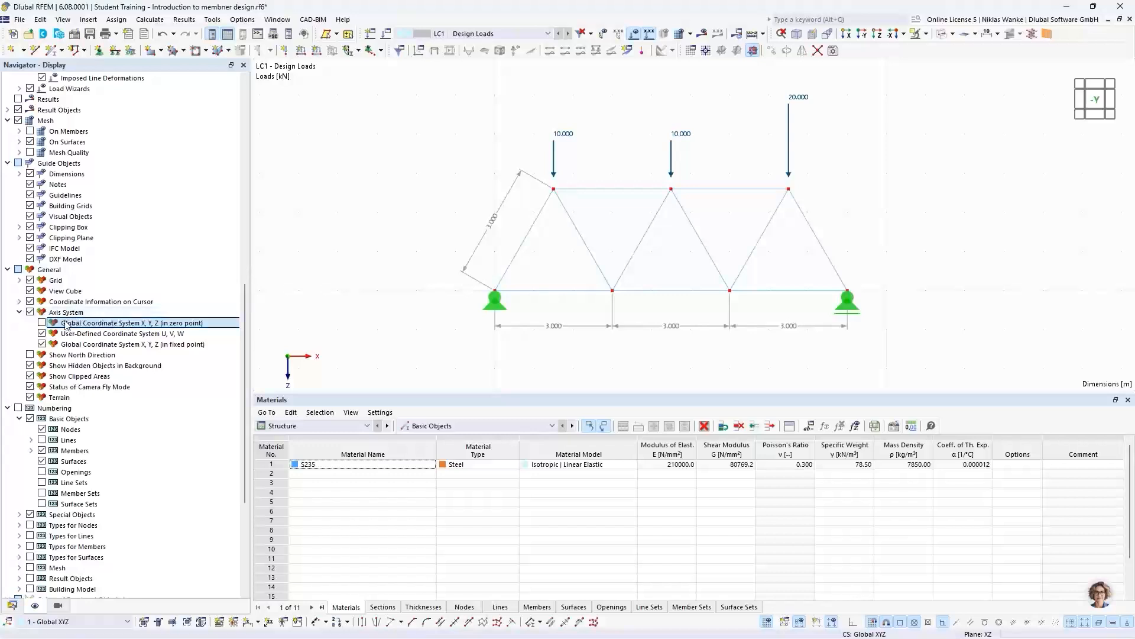
{"action": "scroll", "coordinate": [97, 381], "scroll_direction": "down", "scroll_amount": 1}
{"action": "scroll", "coordinate": [96, 374], "scroll_direction": "up", "scroll_amount": 2}
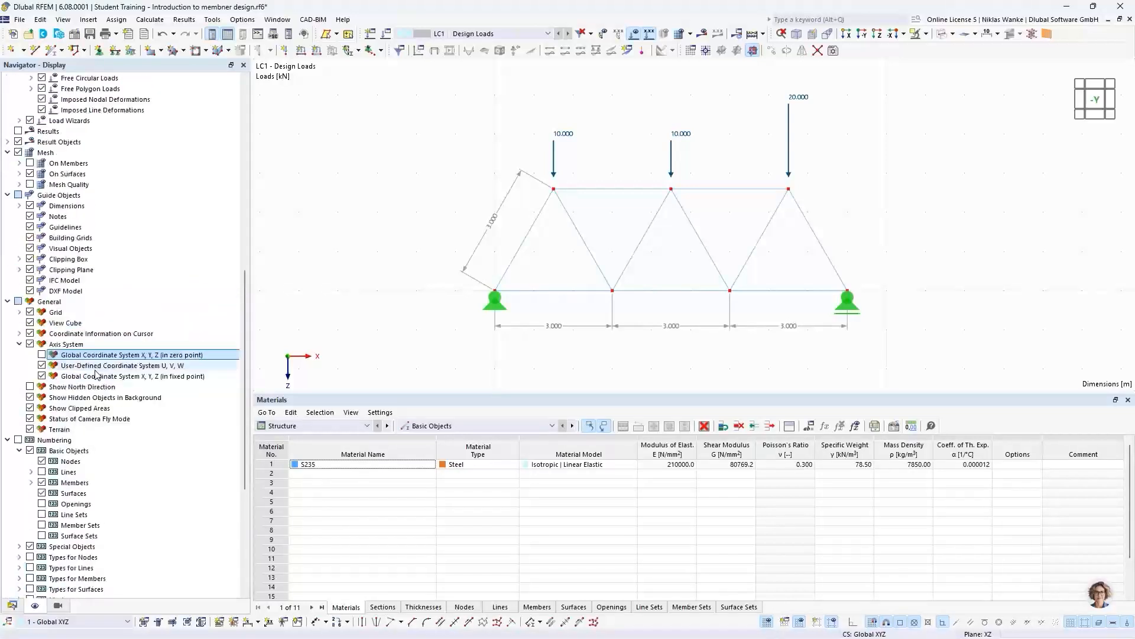
{"action": "scroll", "coordinate": [97, 373], "scroll_direction": "up", "scroll_amount": 1}
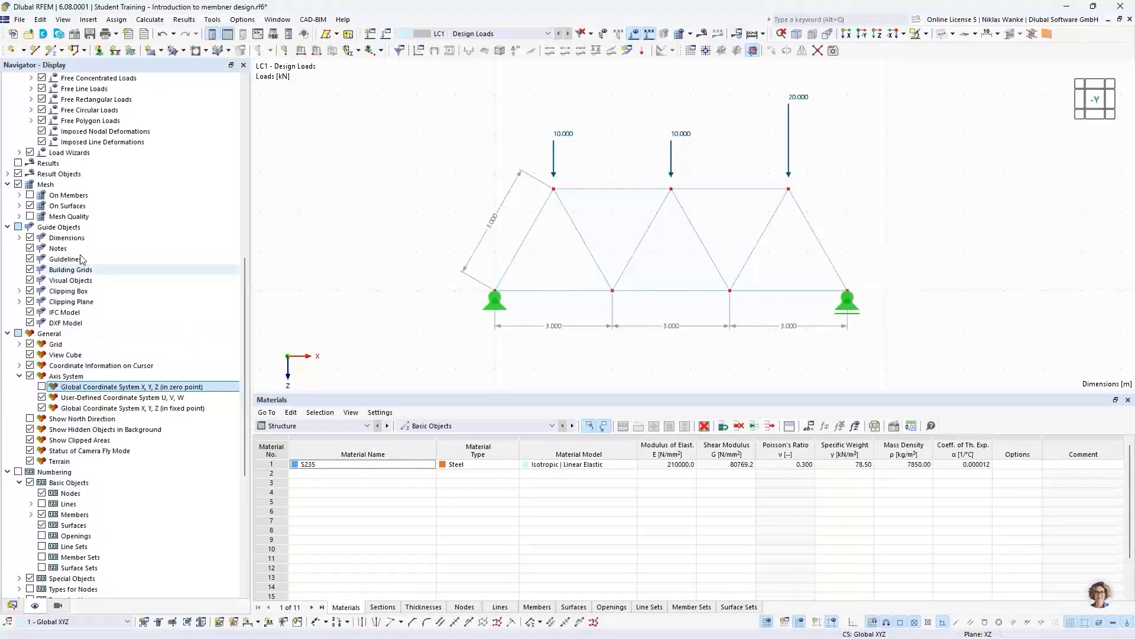
{"action": "left_click", "coordinate": [30, 237]}
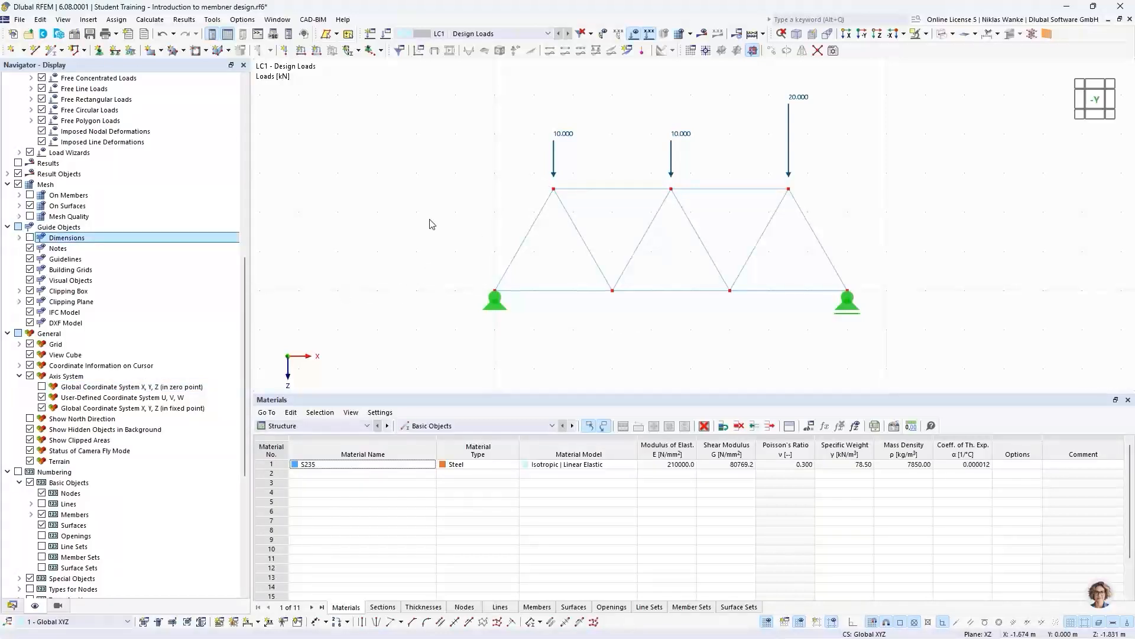
- Run the calculation of the truss for all defined loading
{"action": "scroll", "coordinate": [448, 240], "scroll_direction": "down", "scroll_amount": 1}
{"action": "middle_click_drag", "start_coordinate": [449, 241], "coordinate": [421, 270]}
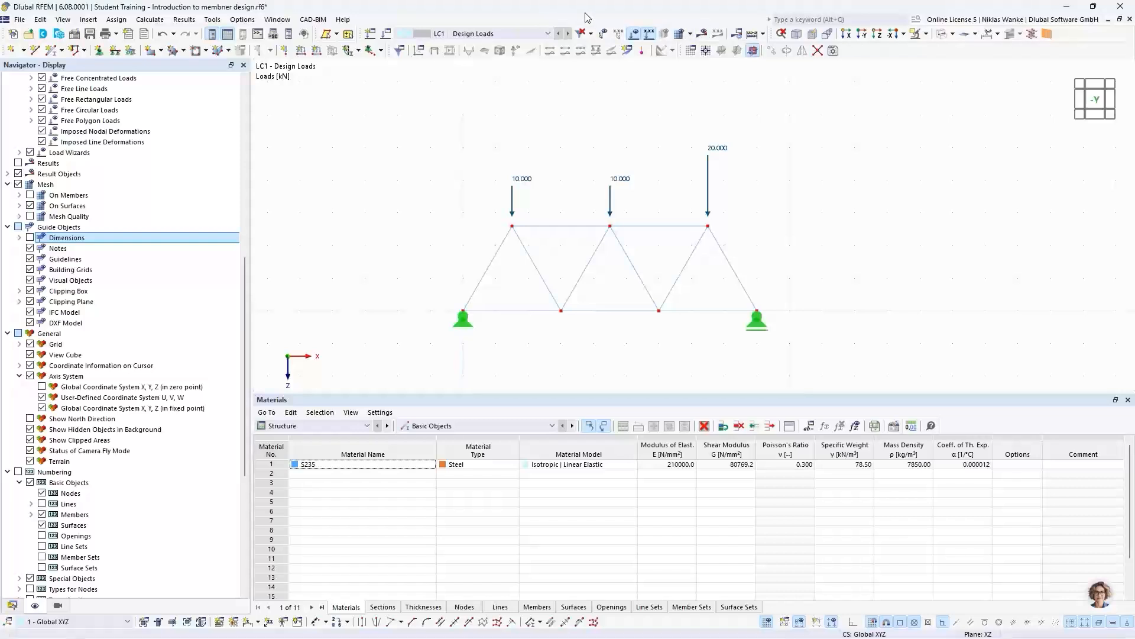
{"action": "left_click", "coordinate": [158, 23]}
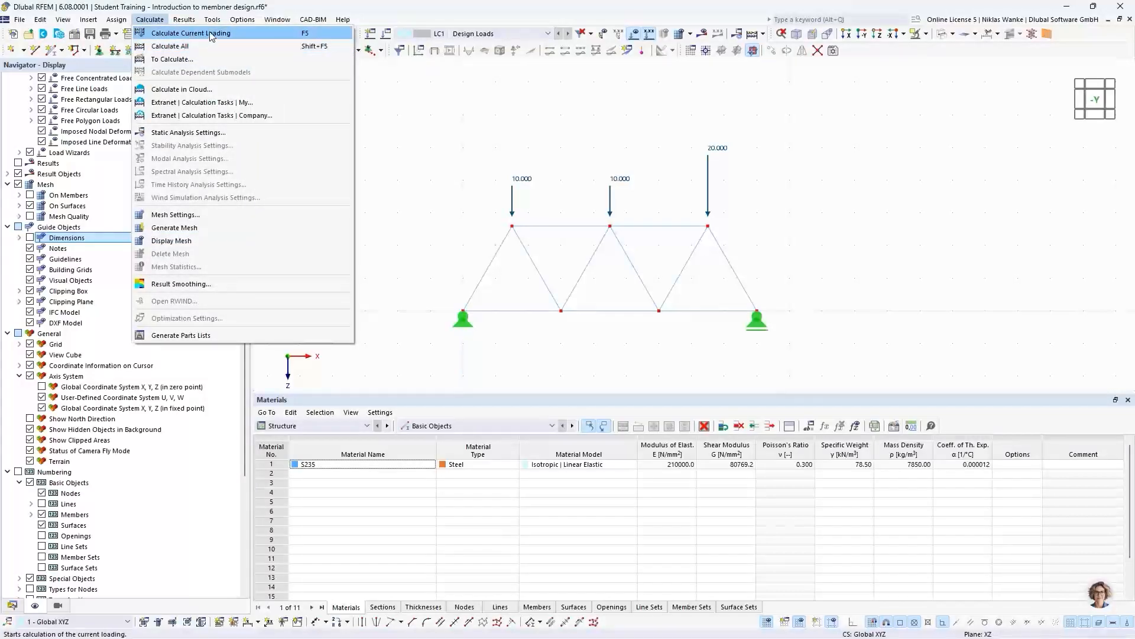
{"action": "left_click", "coordinate": [188, 48]}
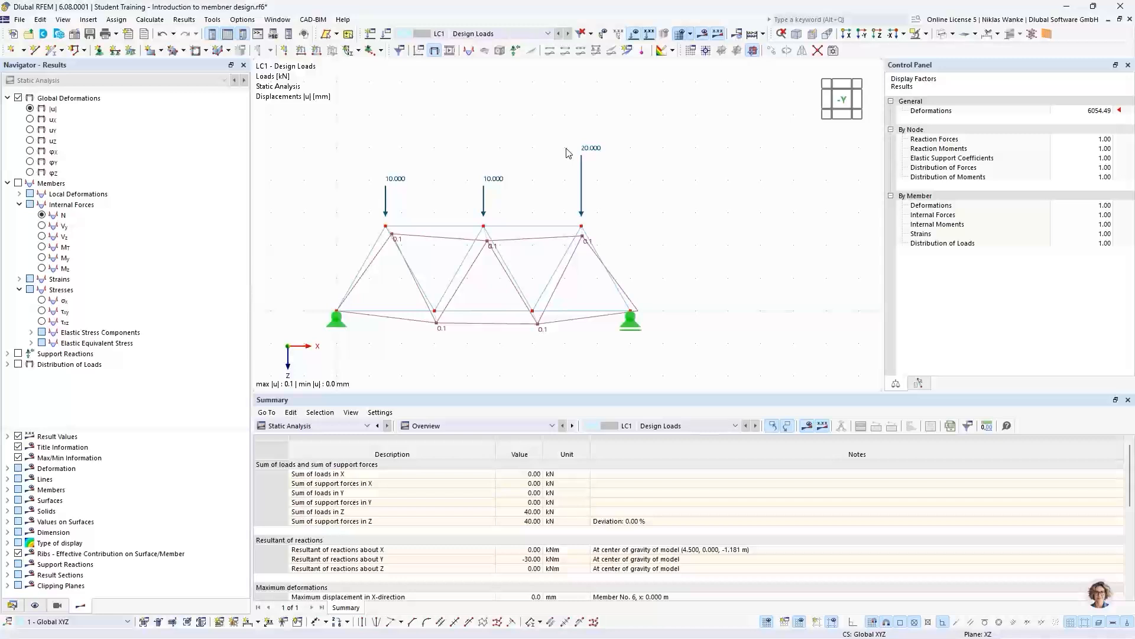
- Review the static analysis overview for LC1, comparing the sums of loads and support forces
{"action": "middle_click_drag", "start_coordinate": [540, 161], "coordinate": [609, 139]}
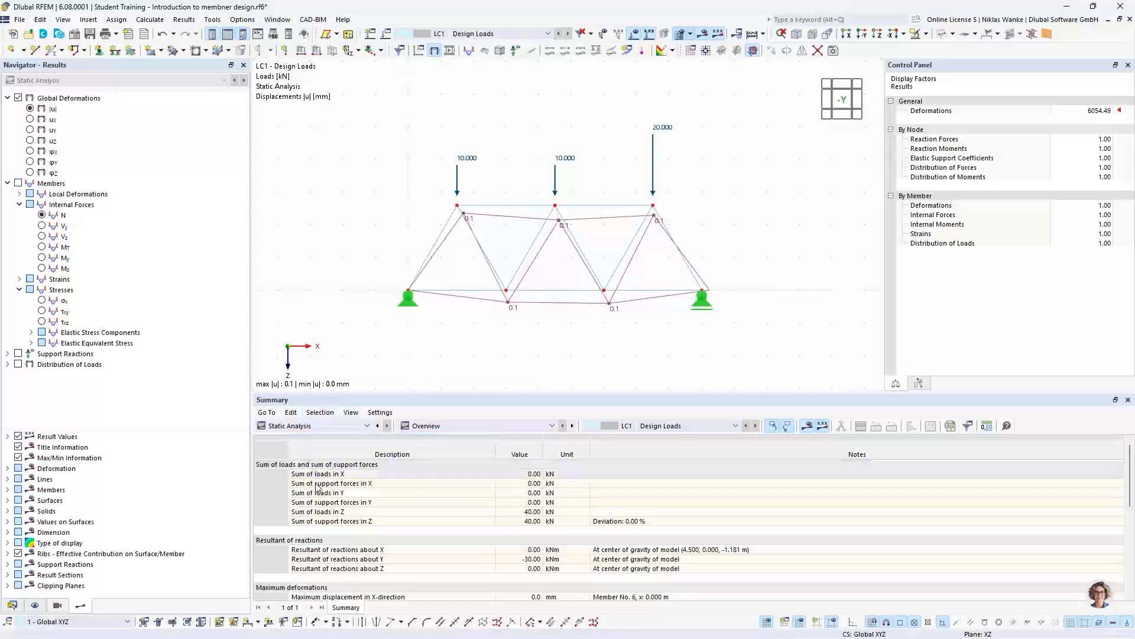
{"action": "left_click", "coordinate": [291, 427]}
{"action": "left_click", "coordinate": [267, 430]}
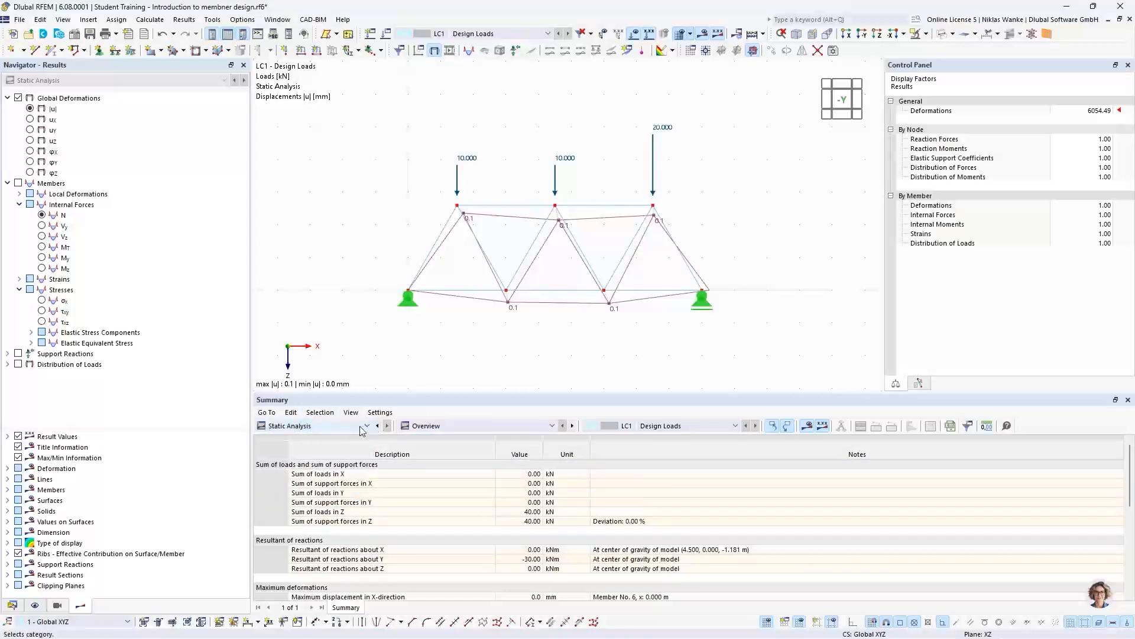
{"action": "left_click", "coordinate": [464, 426]}
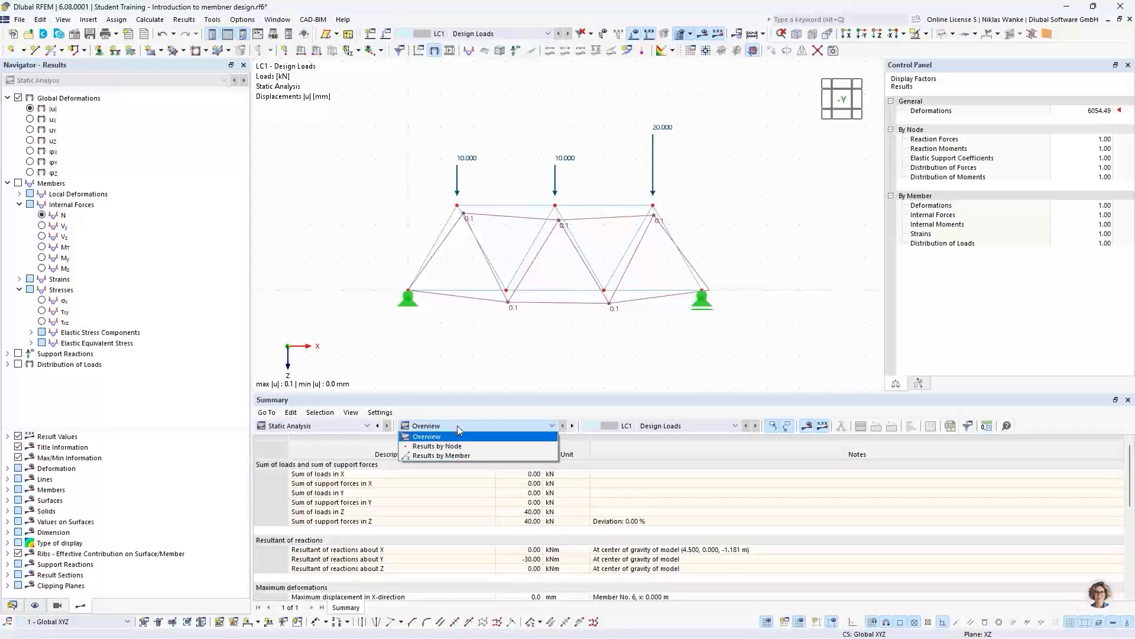
{"action": "left_click", "coordinate": [458, 426]}
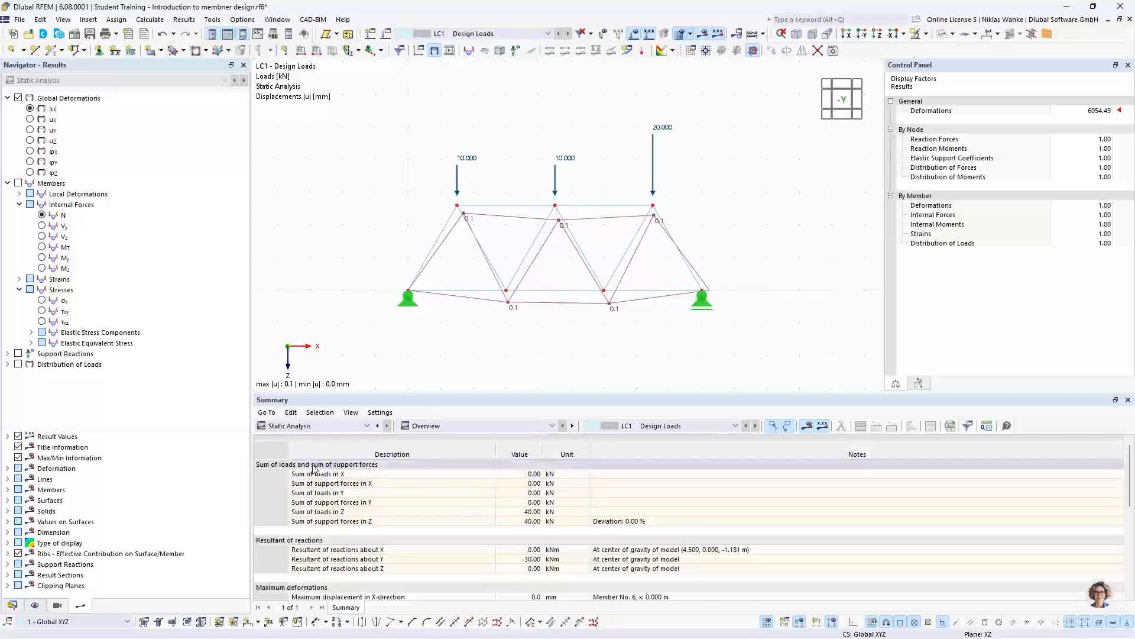
{"action": "left_click", "coordinate": [274, 466]}
{"action": "left_click", "coordinate": [291, 467]}
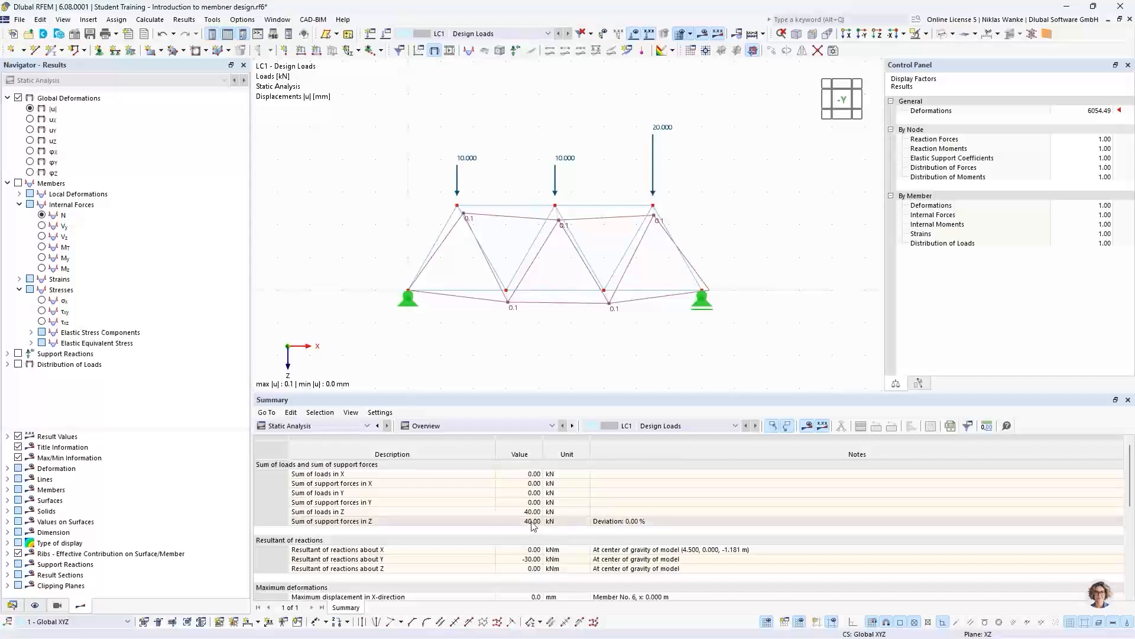
- Display the support reactions at both truss supports together with the global deformations
{"action": "middle_click_drag", "start_coordinate": [624, 335], "coordinate": [612, 268]}
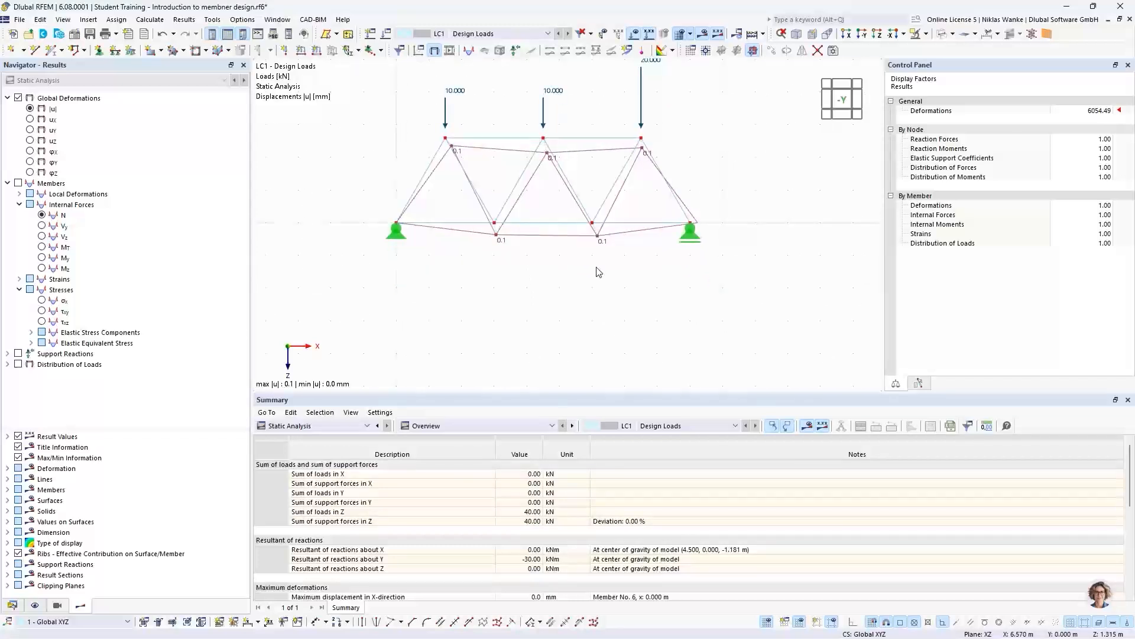
{"action": "left_click", "coordinate": [18, 354]}
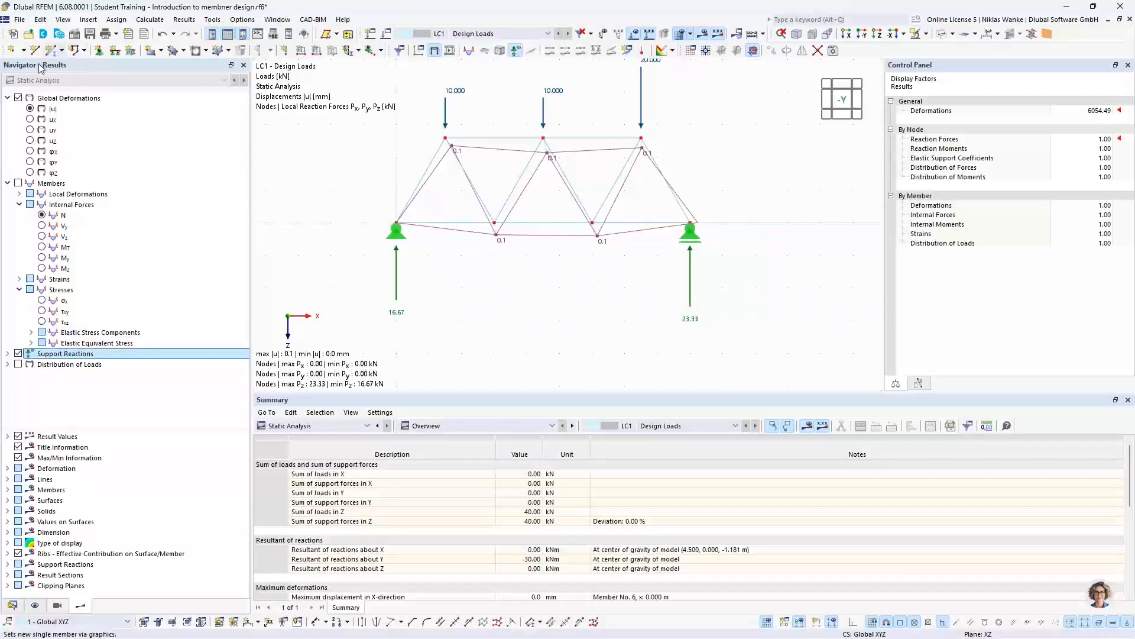
{"action": "middle_click_drag", "start_coordinate": [548, 301], "coordinate": [557, 305]}
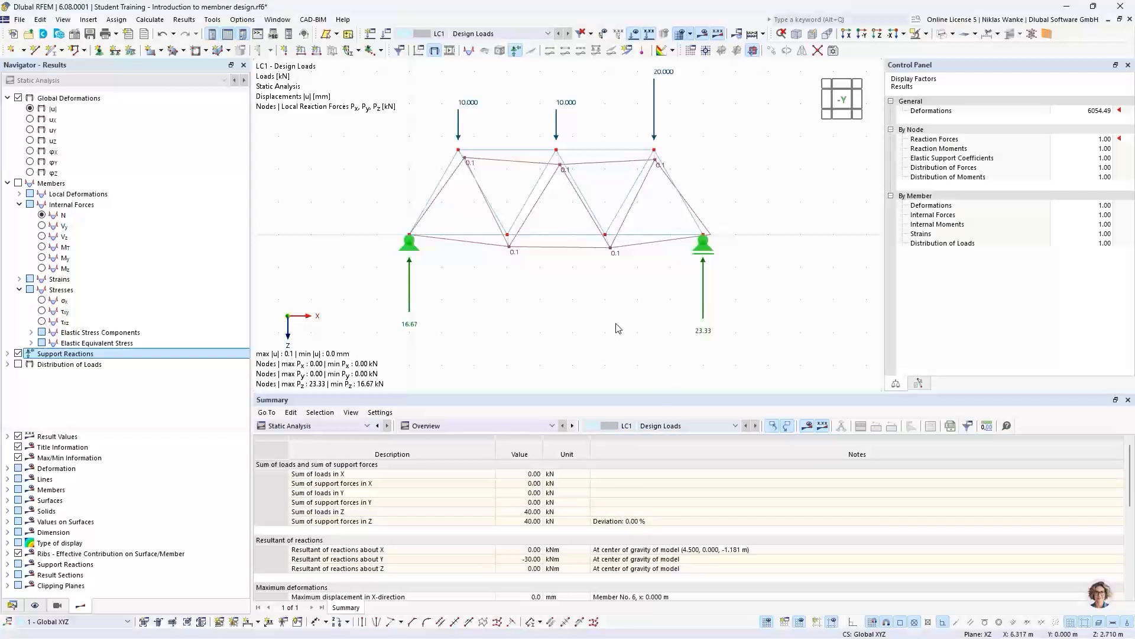
- Set the display factor for deformations to 1 to show the truss displacements at true scale
{"action": "scroll", "coordinate": [595, 320], "scroll_direction": "down", "scroll_amount": 2}
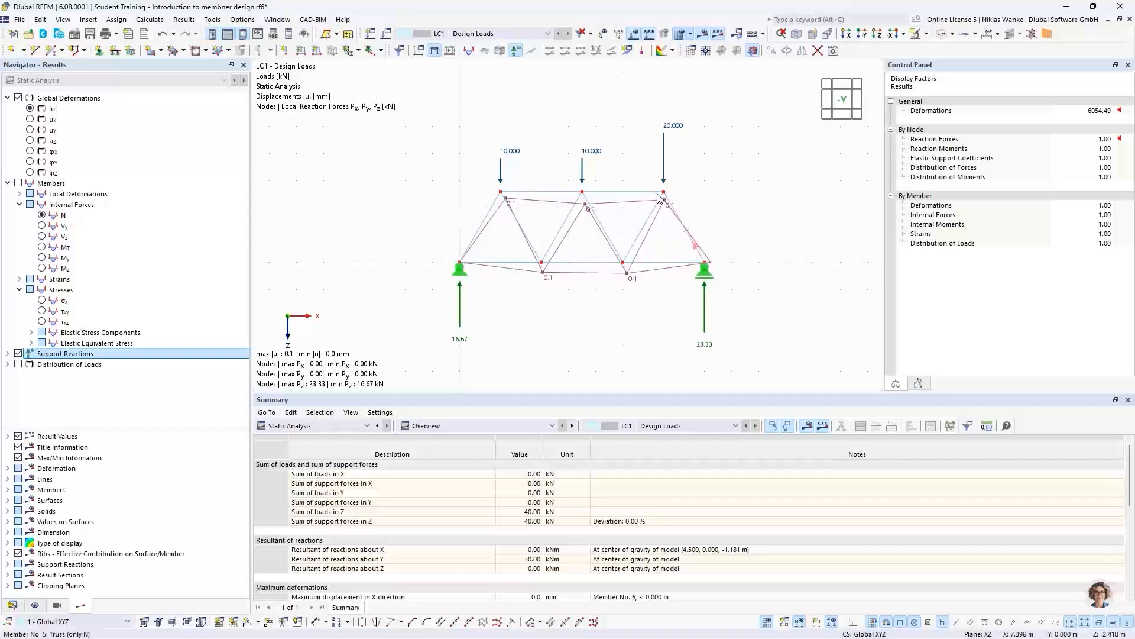
{"action": "scroll", "coordinate": [507, 205], "scroll_direction": "up", "scroll_amount": 2}
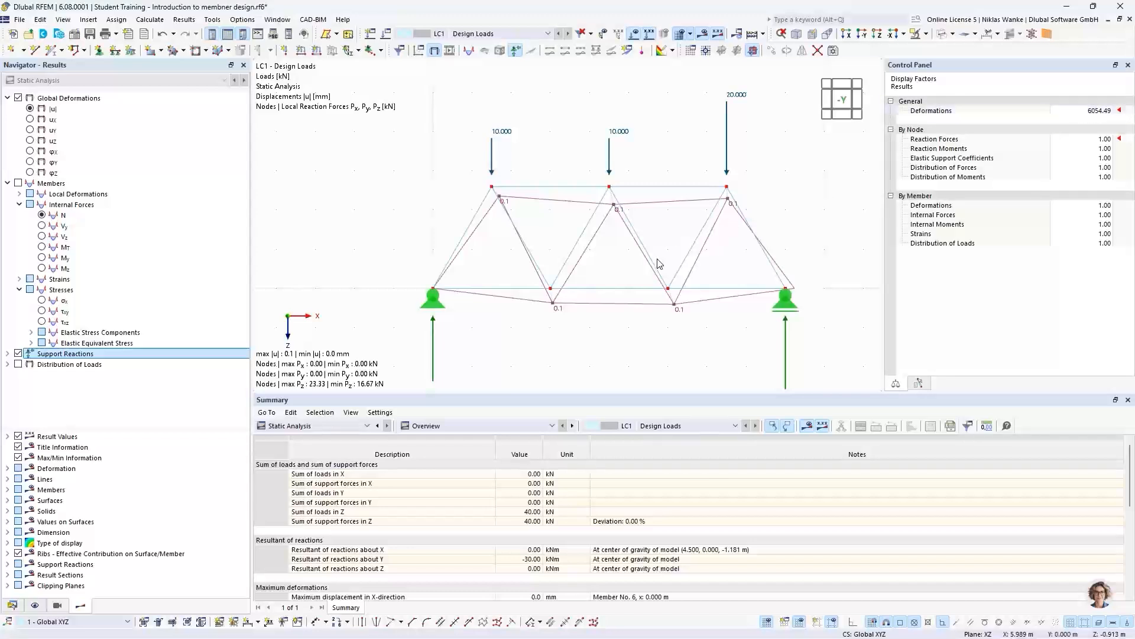
{"action": "double_click", "coordinate": [1082, 111]}
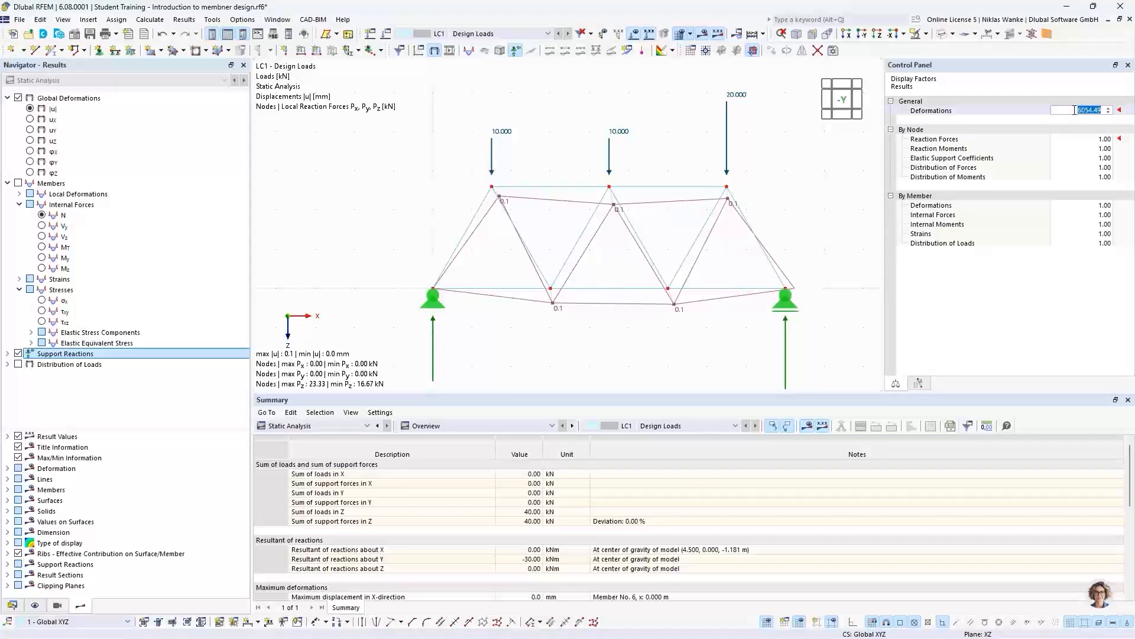
{"action": "left_click", "coordinate": [1074, 110]}
{"action": "type", "text": "1"}
{"action": "key", "text": "Tab"}
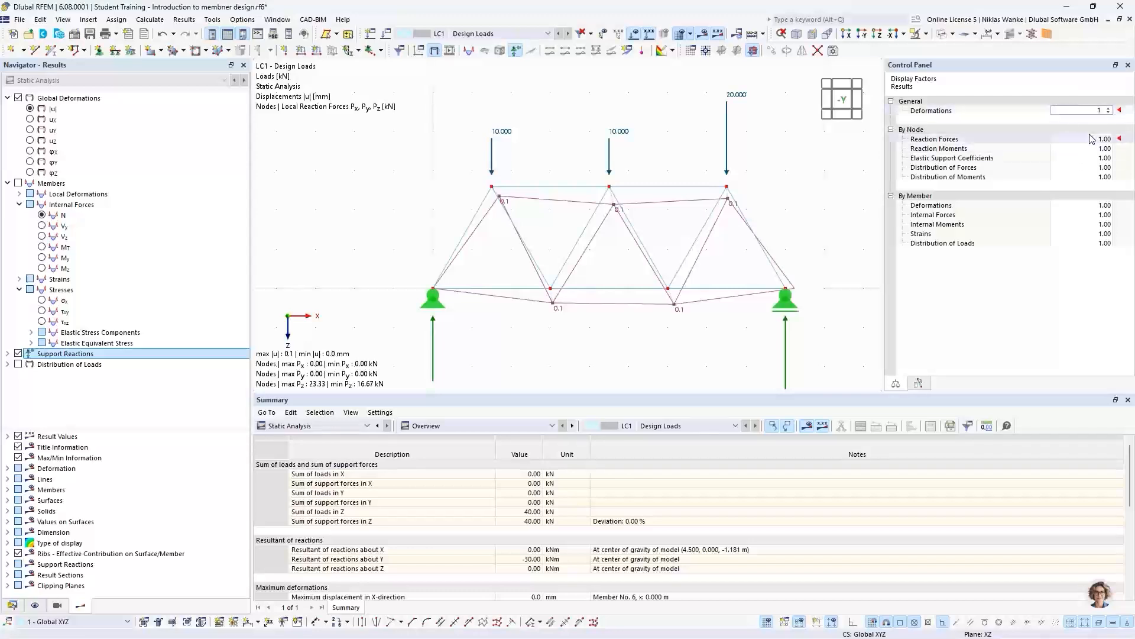
{"action": "left_click", "coordinate": [1093, 111]}
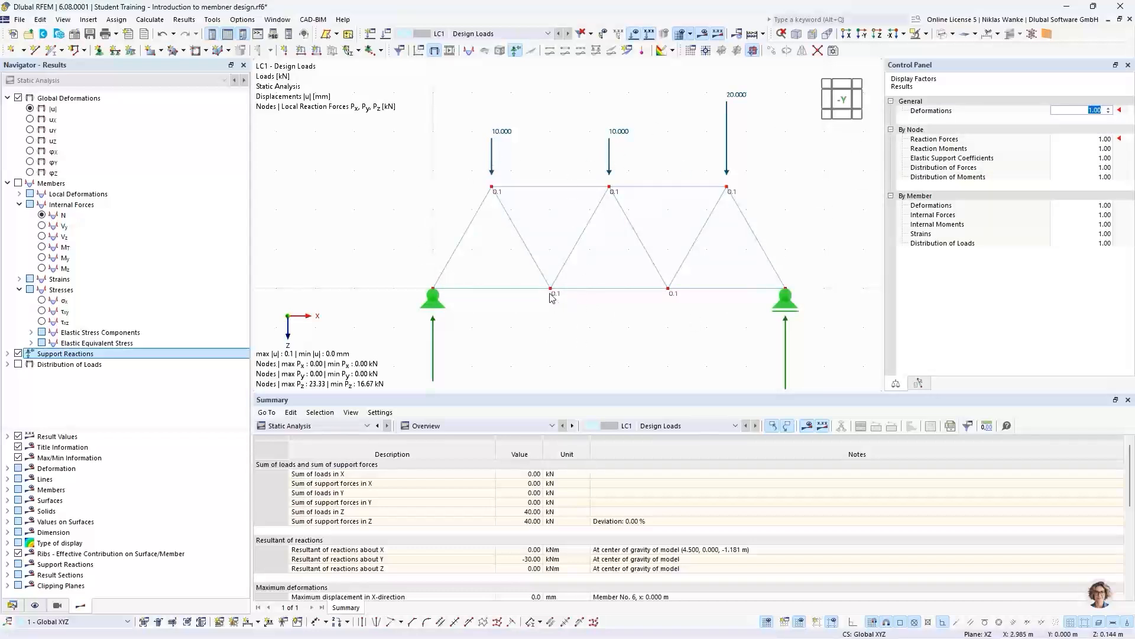
- Examine the true-scale displacement up close at the first inner bottom chord node
{"action": "scroll", "coordinate": [550, 297], "scroll_direction": "up", "scroll_amount": 4}
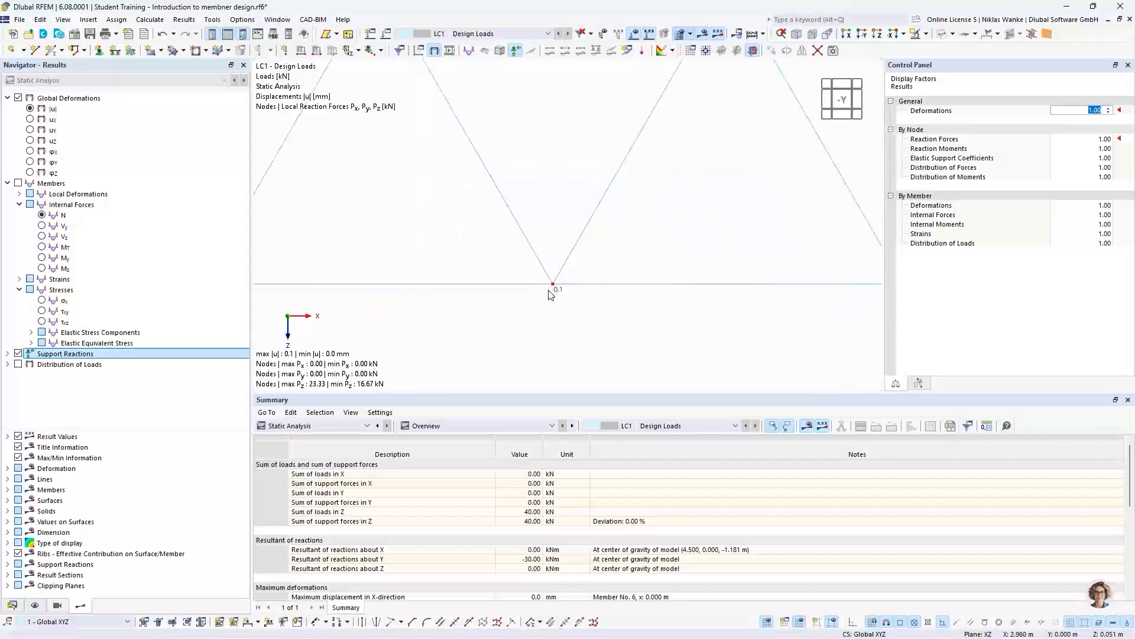
{"action": "scroll", "coordinate": [554, 284], "scroll_direction": "up", "scroll_amount": 8}
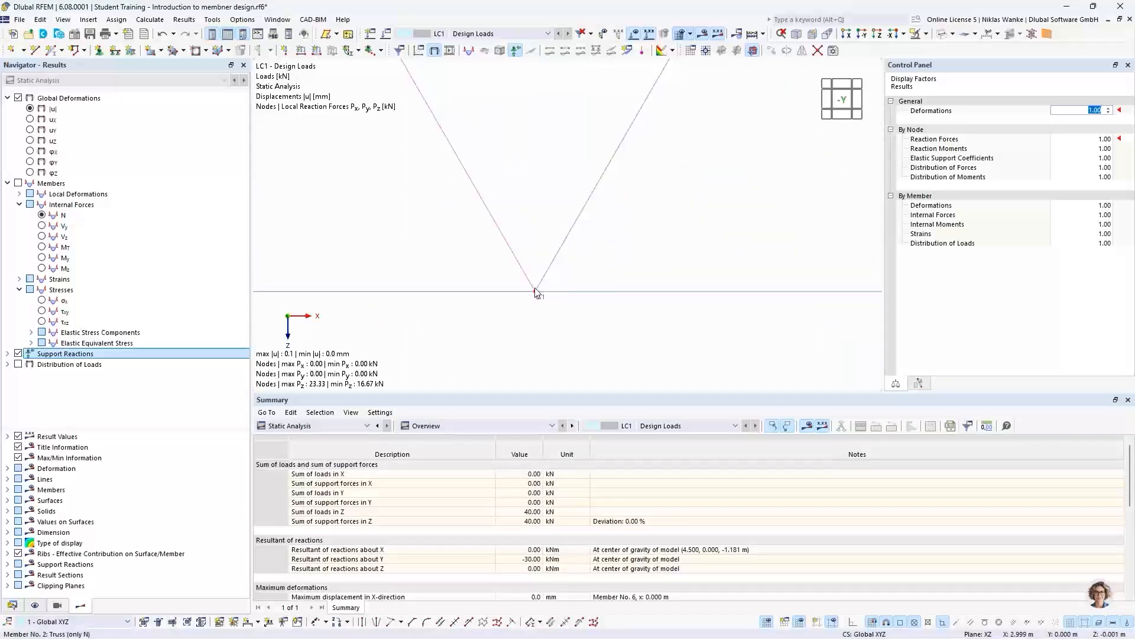
{"action": "scroll", "coordinate": [541, 302], "scroll_direction": "up", "scroll_amount": 8}
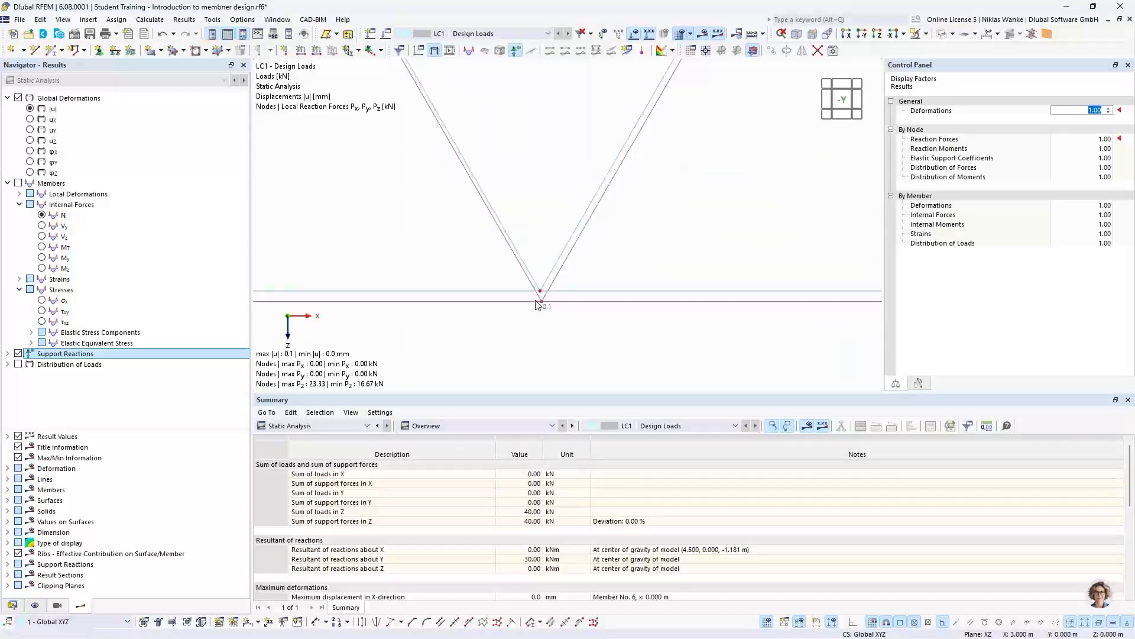
{"action": "scroll", "coordinate": [548, 292], "scroll_direction": "up", "scroll_amount": 8}
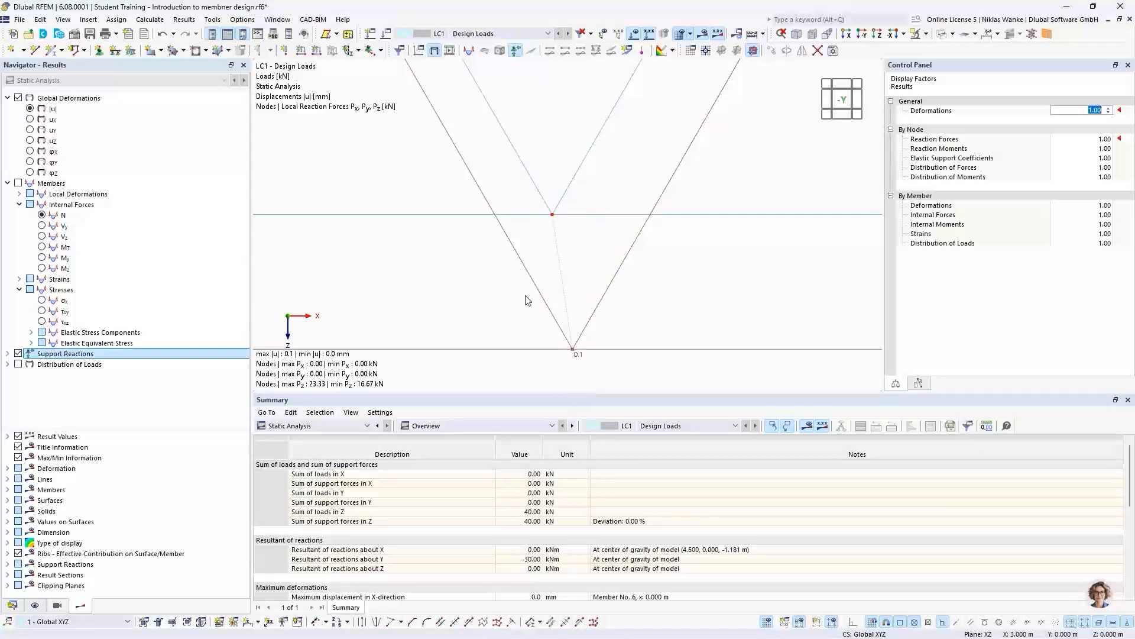
{"action": "scroll", "coordinate": [542, 318], "scroll_direction": "up", "scroll_amount": 4}
{"action": "scroll", "coordinate": [543, 318], "scroll_direction": "down", "scroll_amount": 4}
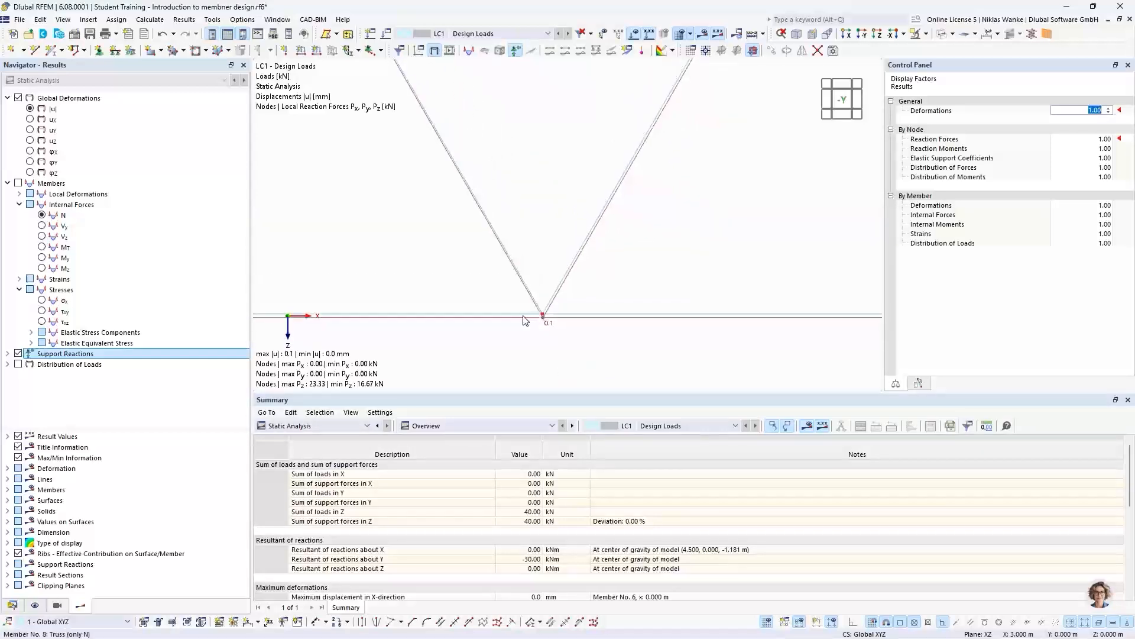
{"action": "scroll", "coordinate": [520, 315], "scroll_direction": "down", "scroll_amount": 10}
{"action": "scroll", "coordinate": [520, 315], "scroll_direction": "down", "scroll_amount": 8}
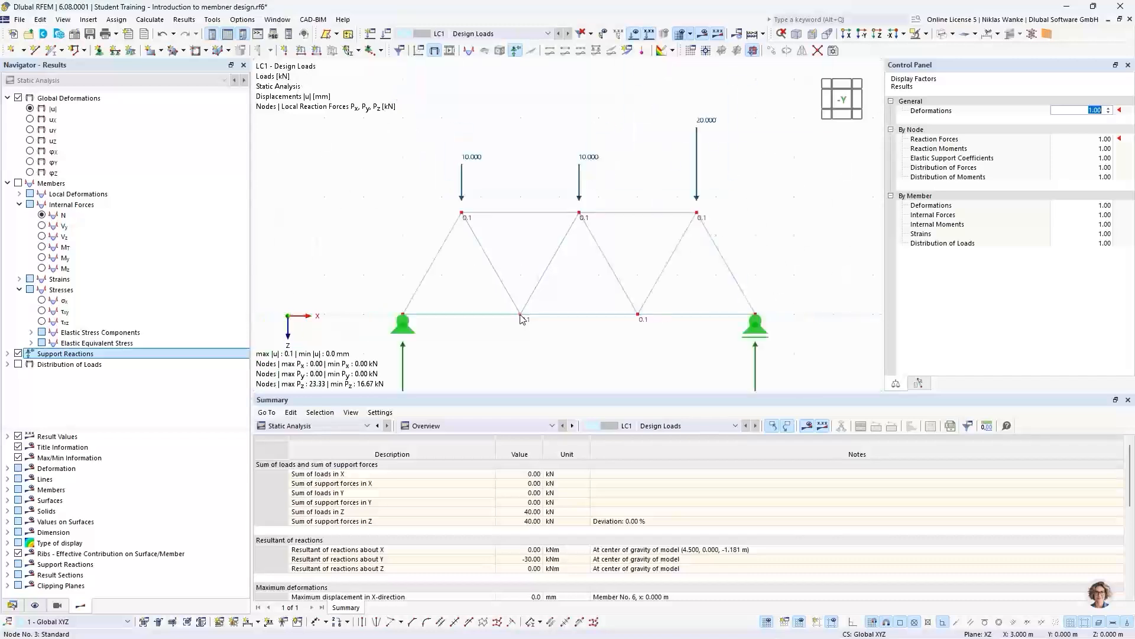
- Set the deformation display factor to 6000 and keep the reaction forces factor at 1.00
{"action": "middle_click_drag", "start_coordinate": [582, 344], "coordinate": [552, 312]}
{"action": "scroll", "coordinate": [553, 312], "scroll_direction": "down", "scroll_amount": 1}
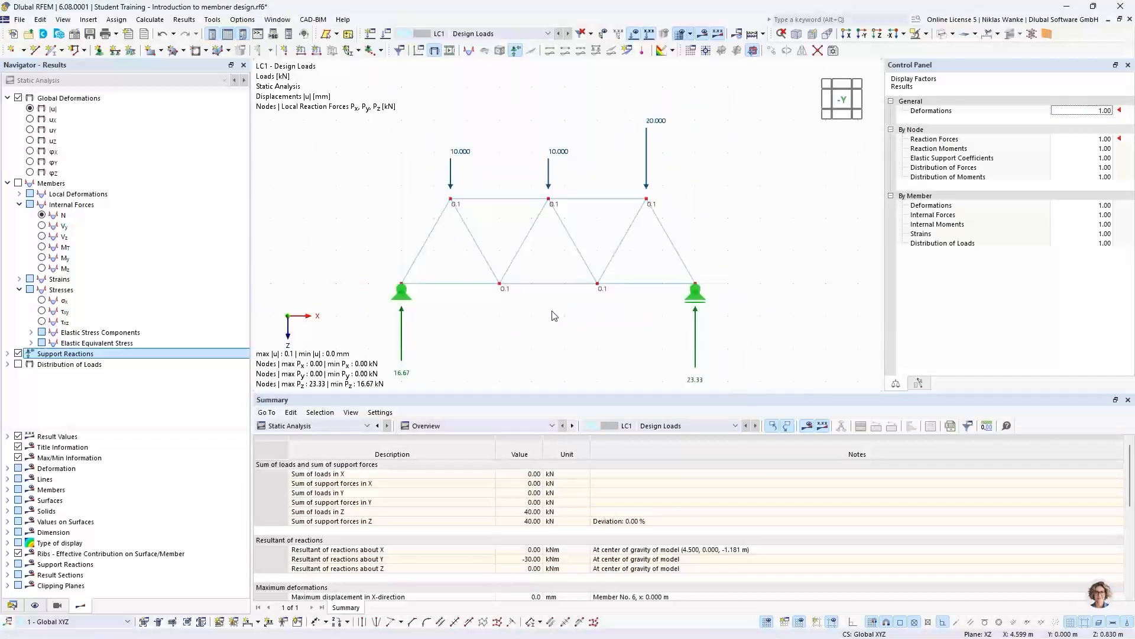
{"action": "left_click", "coordinate": [1095, 111]}
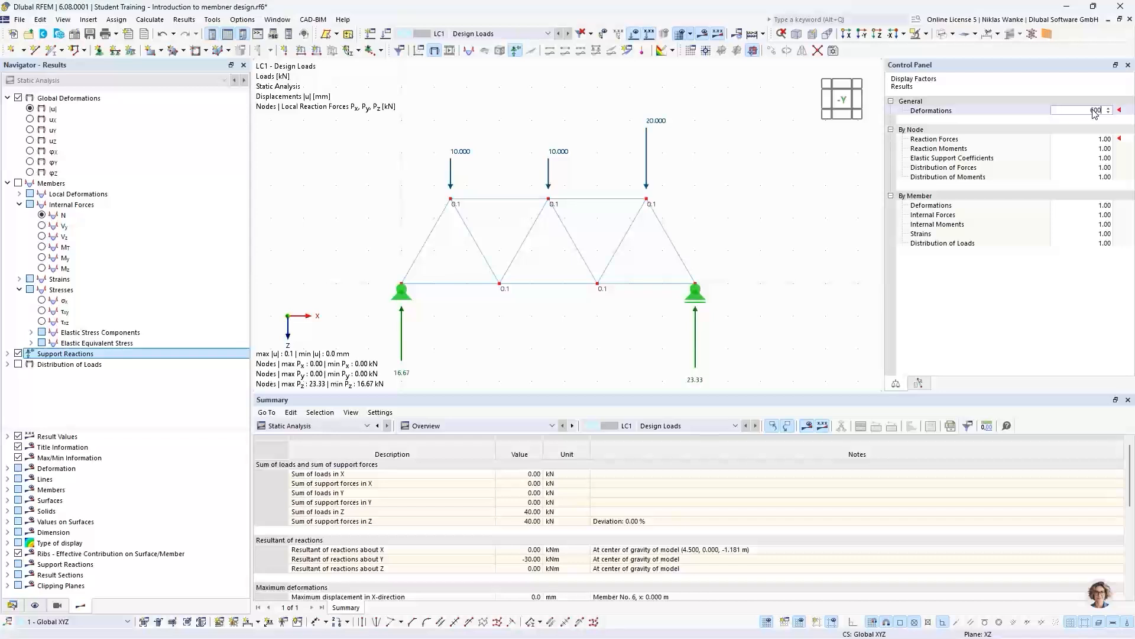
{"action": "left_click", "coordinate": [1095, 139]}
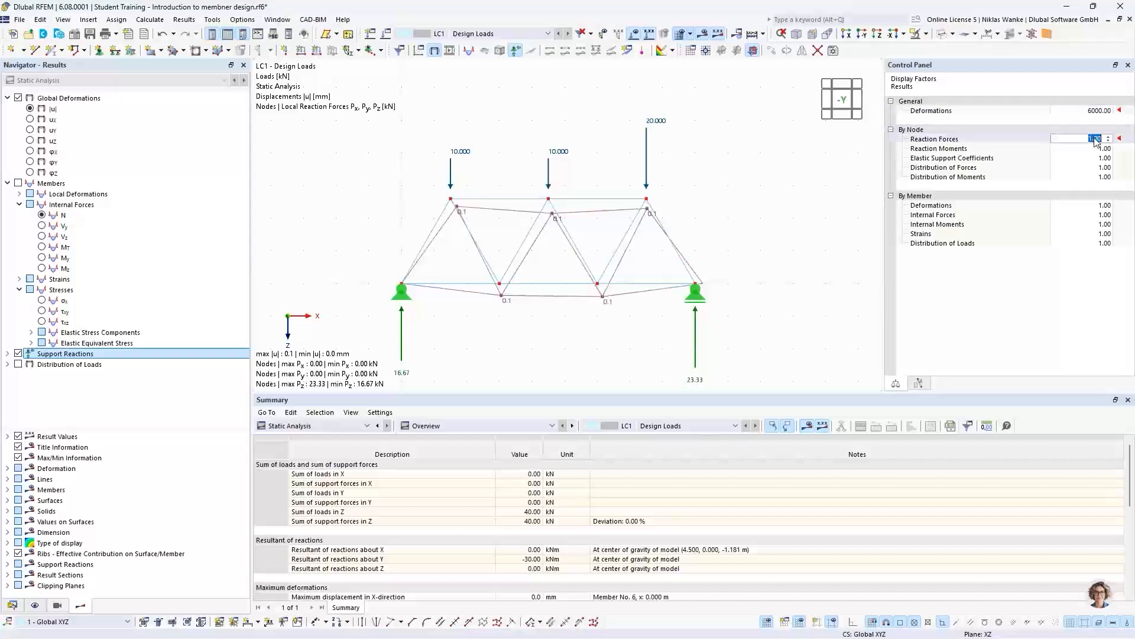
{"action": "key", "text": "Return"}
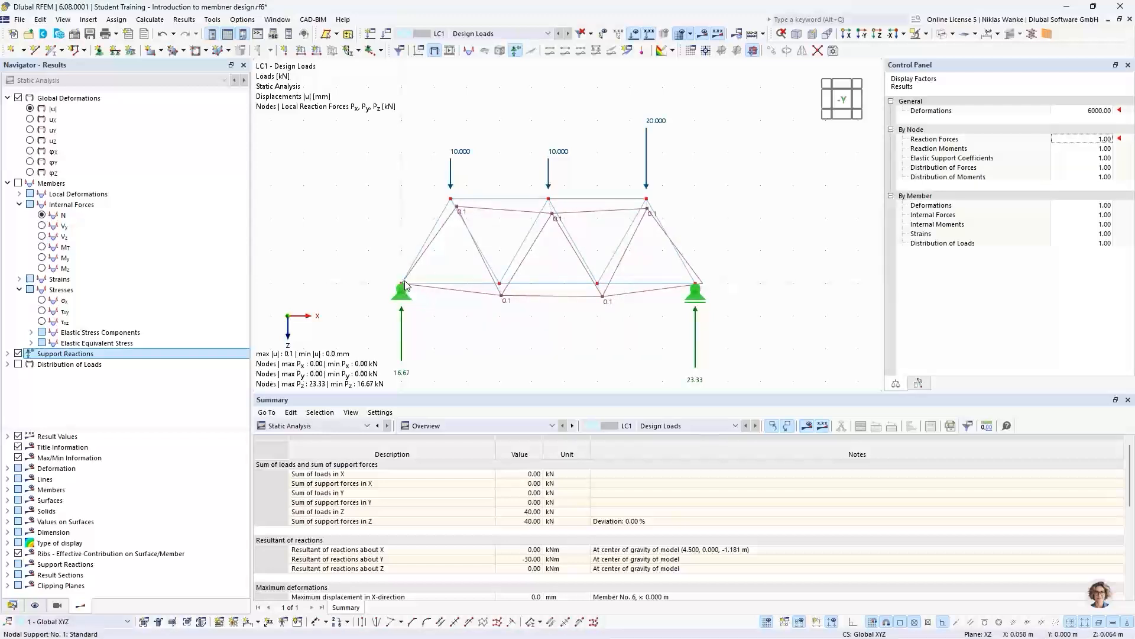
- Examine the exaggerated deformed shape up close at the truss's left support and at its right sliding support
{"action": "scroll", "coordinate": [399, 286], "scroll_direction": "up", "scroll_amount": 5}
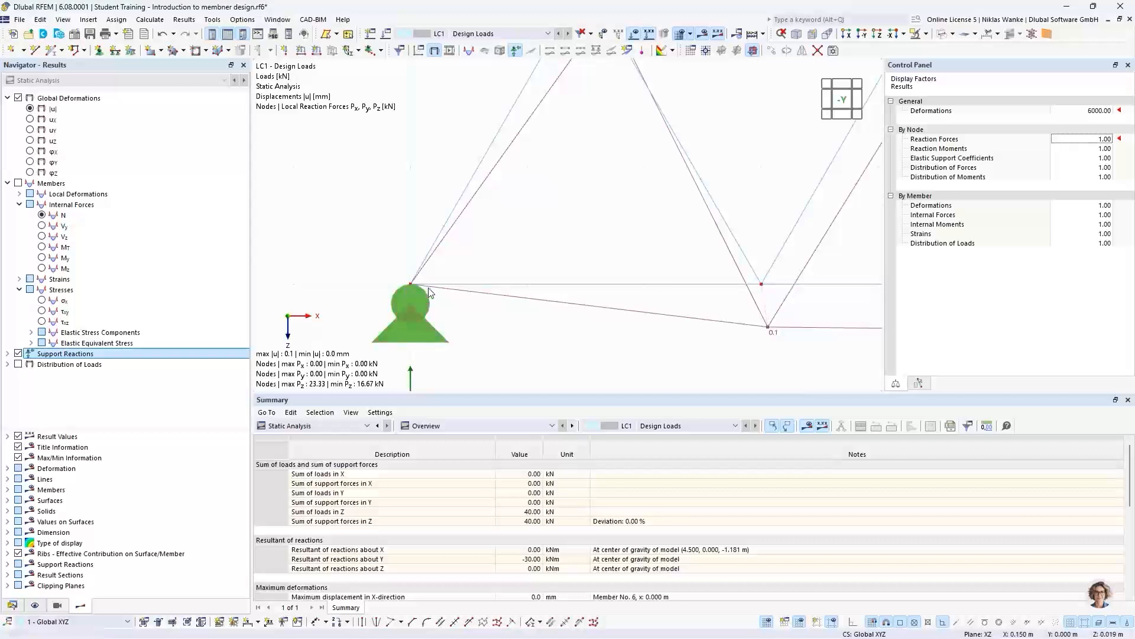
{"action": "scroll", "coordinate": [393, 279], "scroll_direction": "up", "scroll_amount": 2}
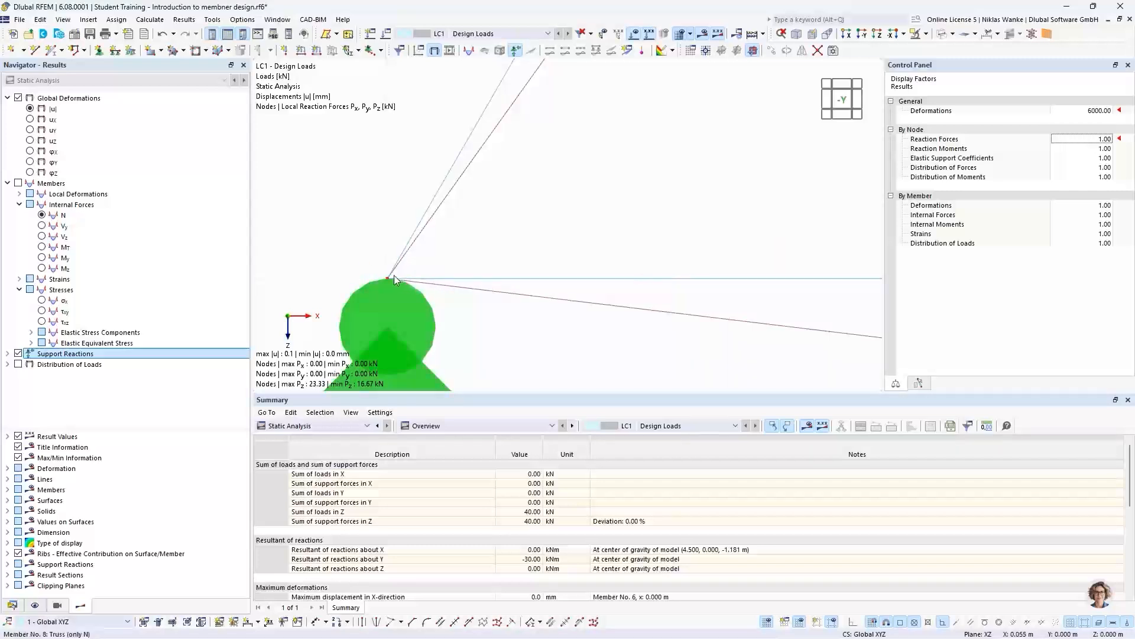
{"action": "scroll", "coordinate": [418, 258], "scroll_direction": "down", "scroll_amount": 3}
{"action": "scroll", "coordinate": [419, 258], "scroll_direction": "down", "scroll_amount": 3}
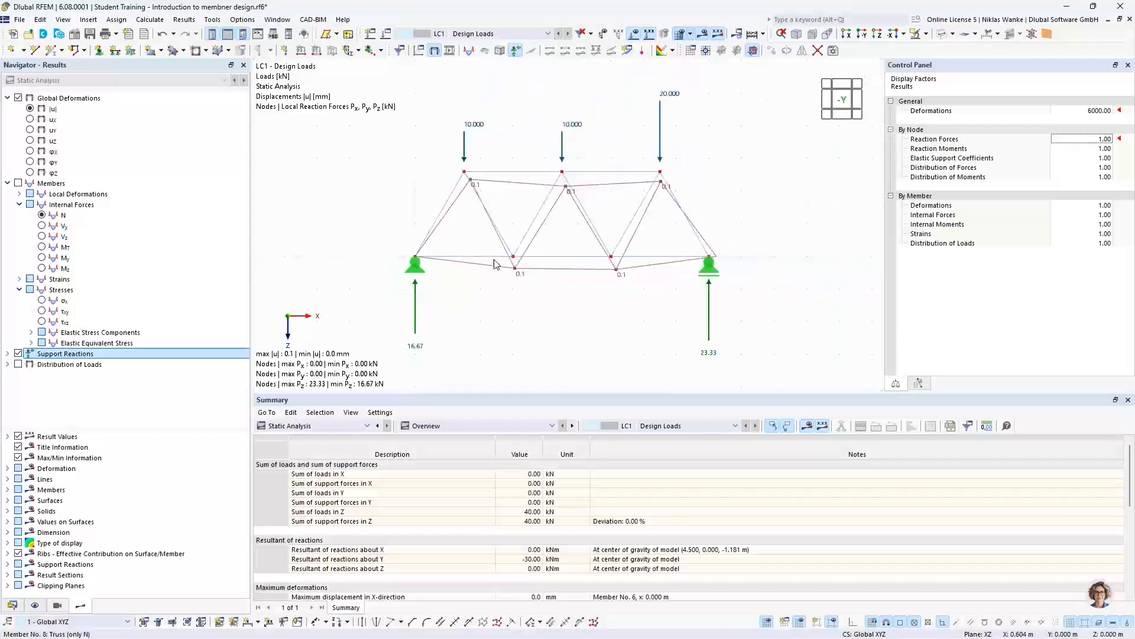
{"action": "scroll", "coordinate": [602, 265], "scroll_direction": "up", "scroll_amount": 3}
{"action": "scroll", "coordinate": [602, 265], "scroll_direction": "up", "scroll_amount": 3}
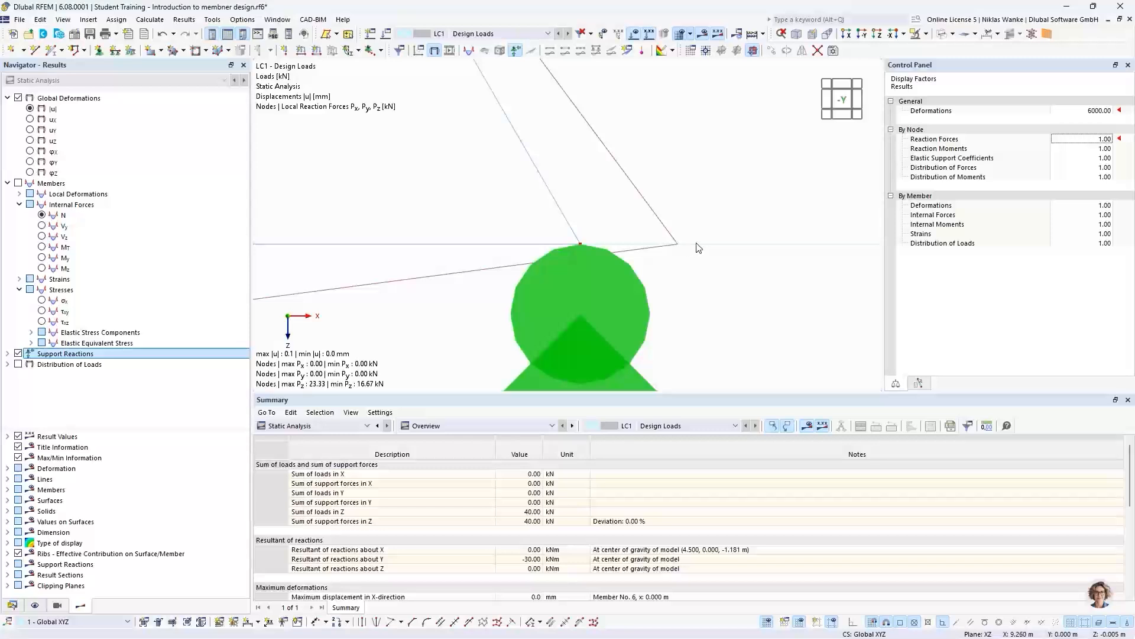
{"action": "scroll", "coordinate": [698, 247], "scroll_direction": "down", "scroll_amount": 6}
{"action": "middle_click_drag", "start_coordinate": [735, 263], "coordinate": [778, 266]}
{"action": "scroll", "coordinate": [778, 266], "scroll_direction": "down", "scroll_amount": 2}
{"action": "scroll", "coordinate": [612, 284], "scroll_direction": "down", "scroll_amount": 1}
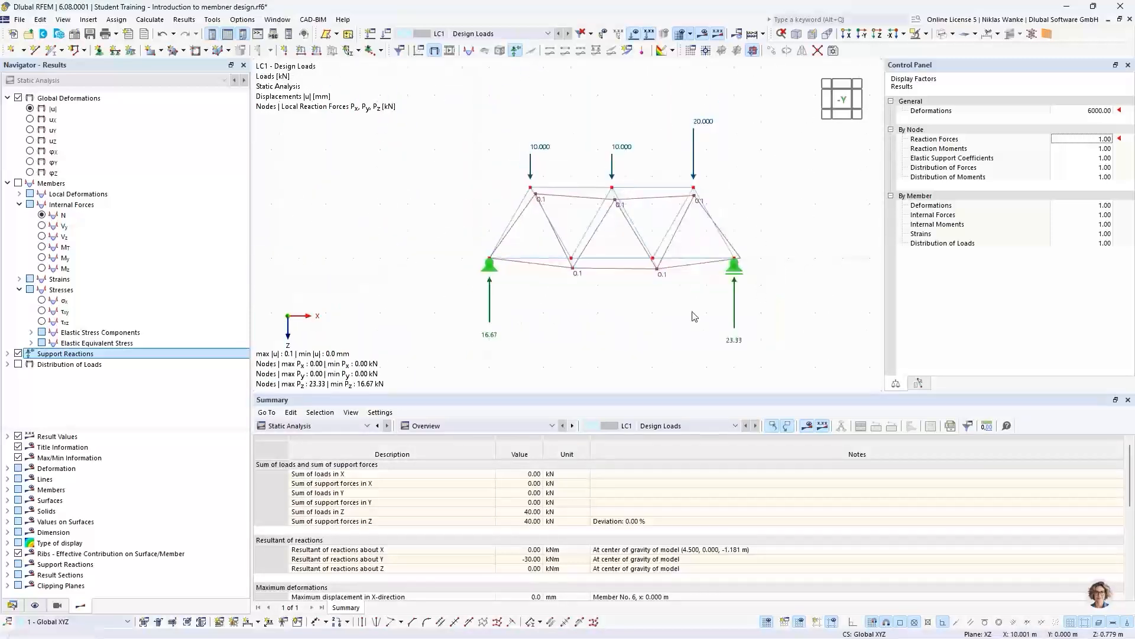
{"action": "middle_click_drag", "start_coordinate": [610, 290], "coordinate": [582, 278]}
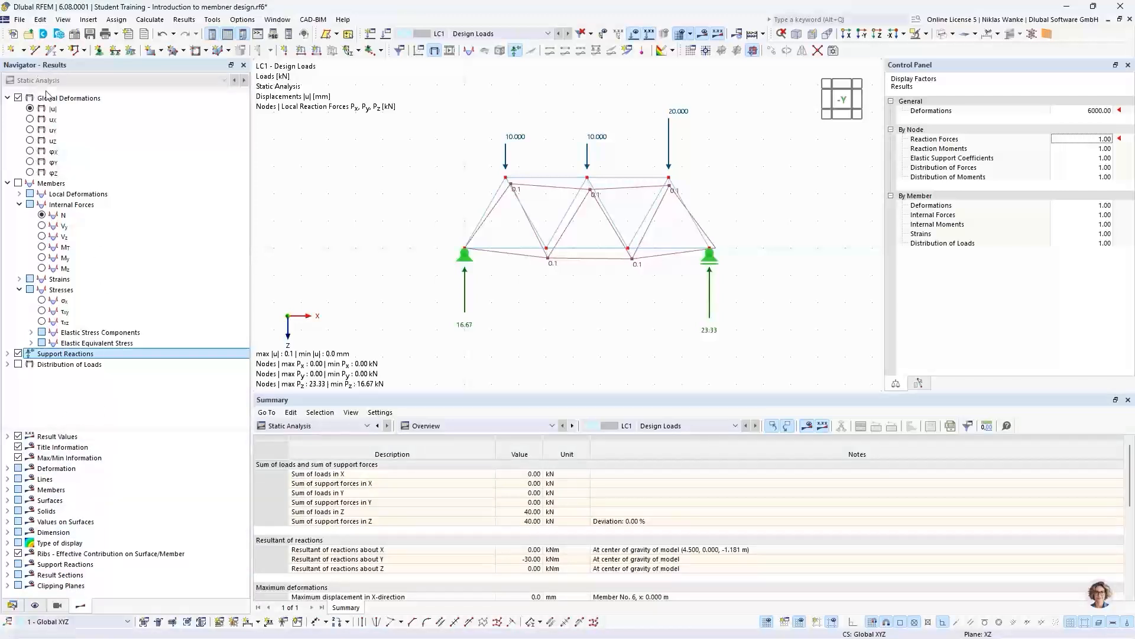
- Display the member deformations as Section Colored and bring up the colour scale for the global deformations |u|
{"action": "left_click", "coordinate": [8, 468]}
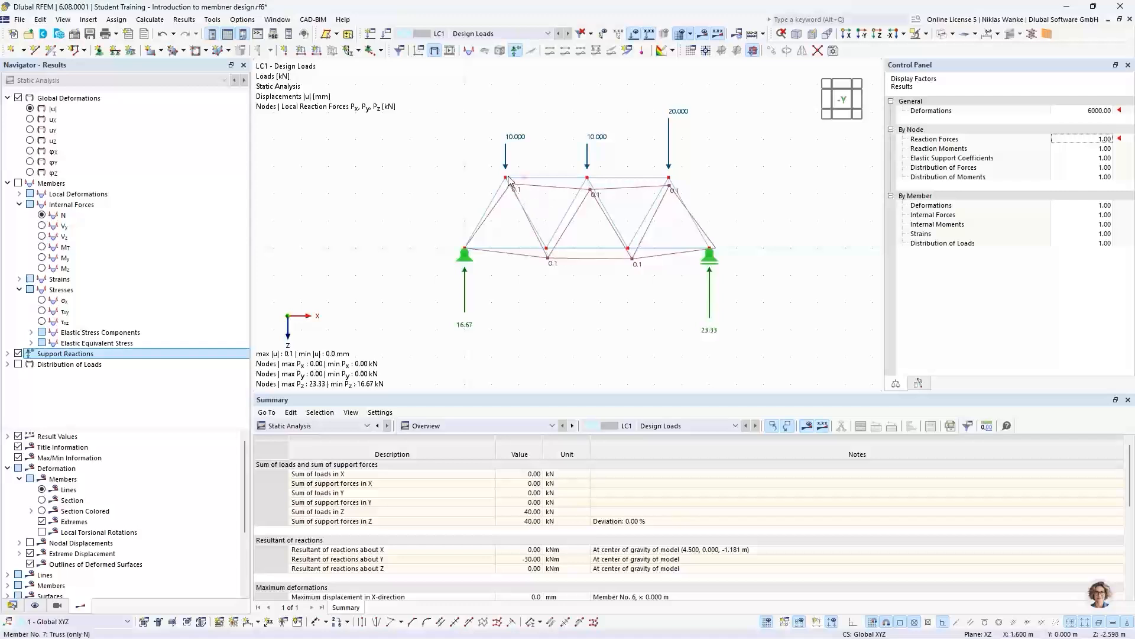
{"action": "left_click", "coordinate": [42, 511]}
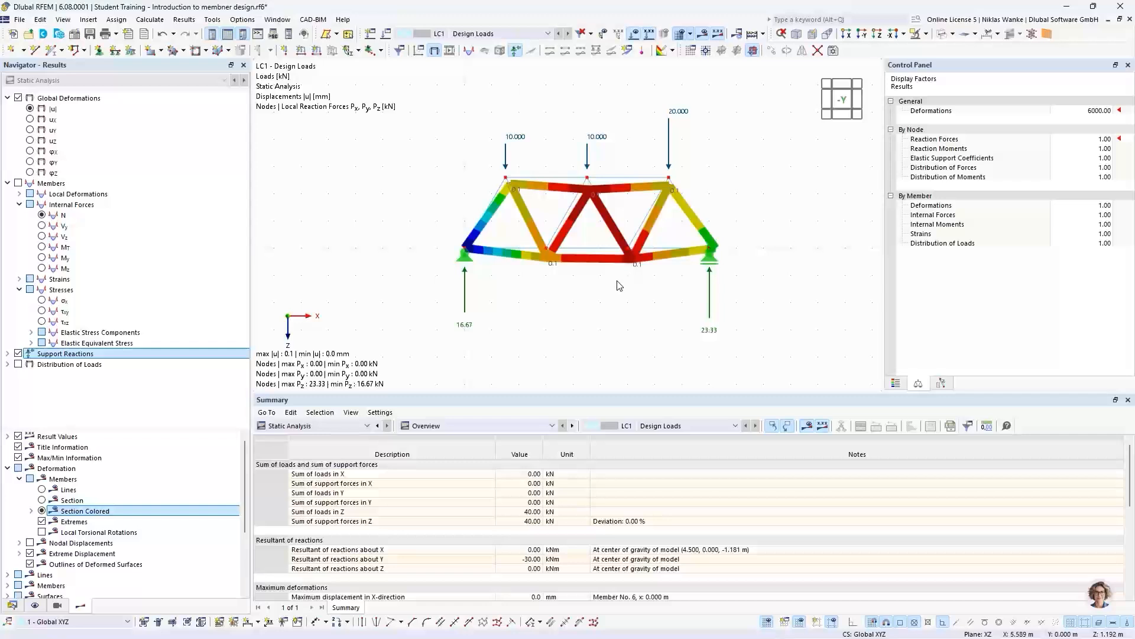
{"action": "scroll", "coordinate": [607, 230], "scroll_direction": "up", "scroll_amount": 2}
{"action": "middle_click_drag", "start_coordinate": [606, 229], "coordinate": [588, 255]}
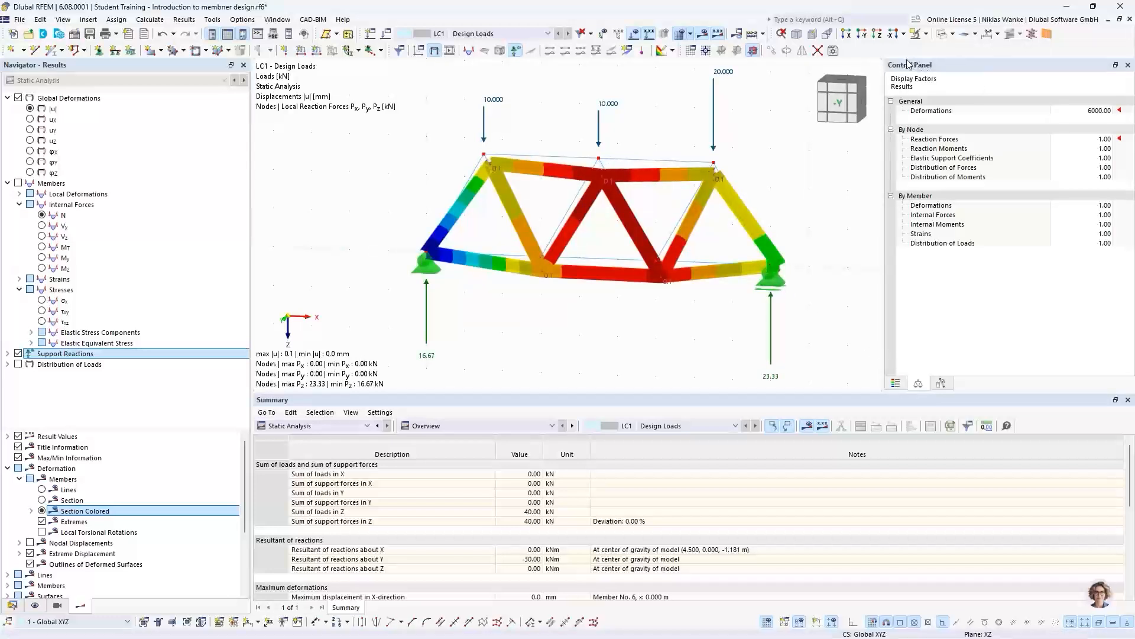
{"action": "left_click", "coordinate": [897, 384]}
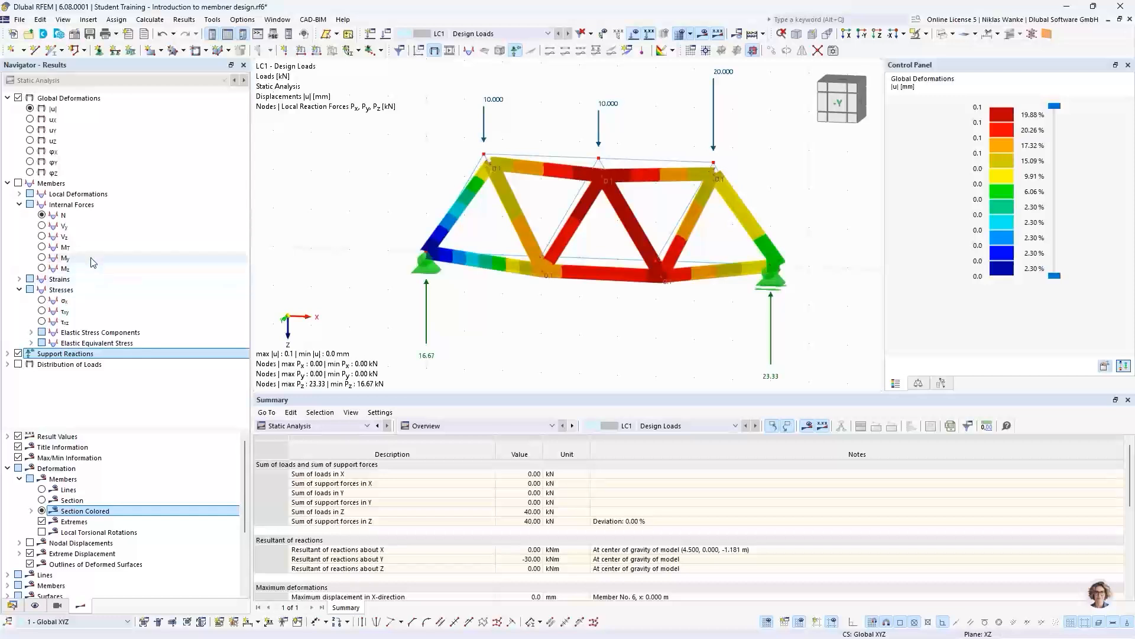
- Replace the global deformations with the members' internal forces N and view the truss straight on in the -Y direction
{"action": "left_click", "coordinate": [42, 215]}
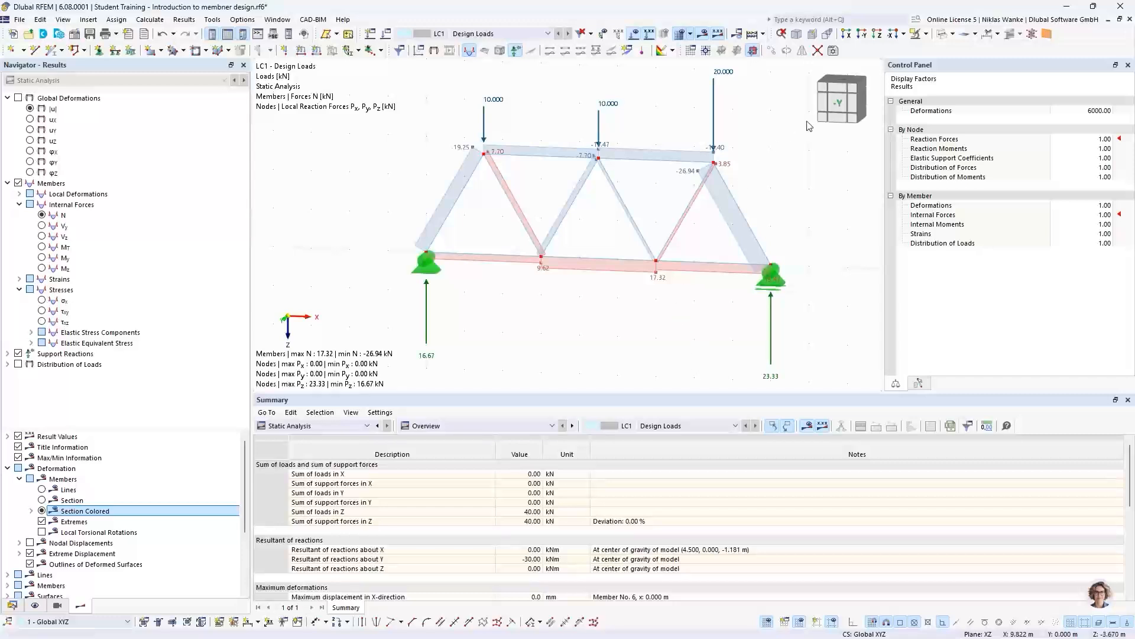
{"action": "left_click", "coordinate": [837, 105]}
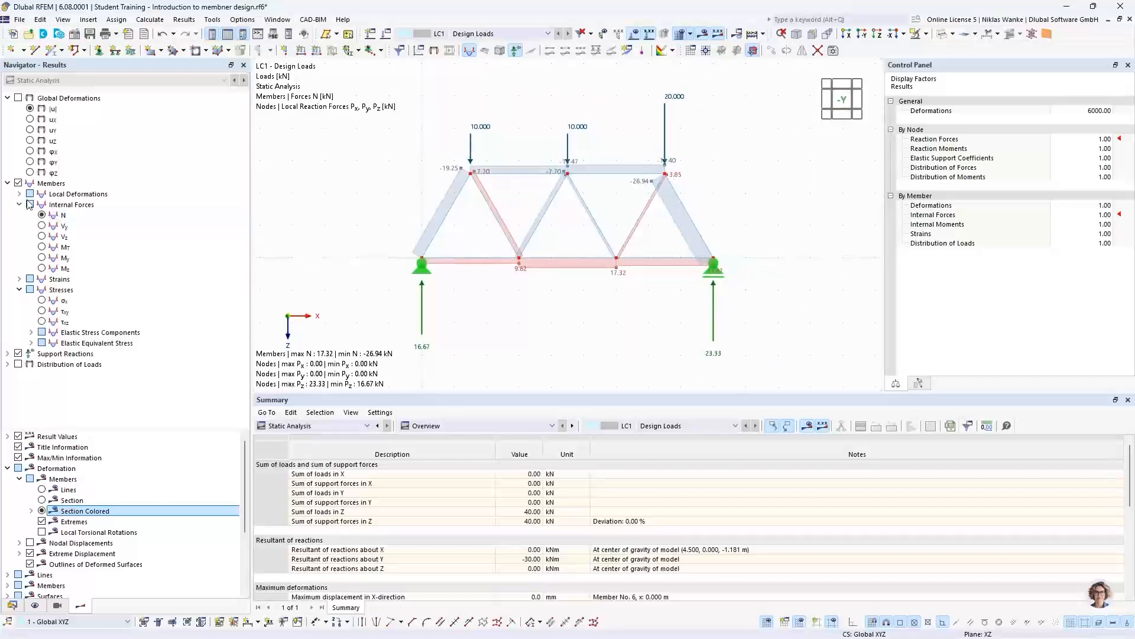
{"action": "left_click", "coordinate": [43, 216]}
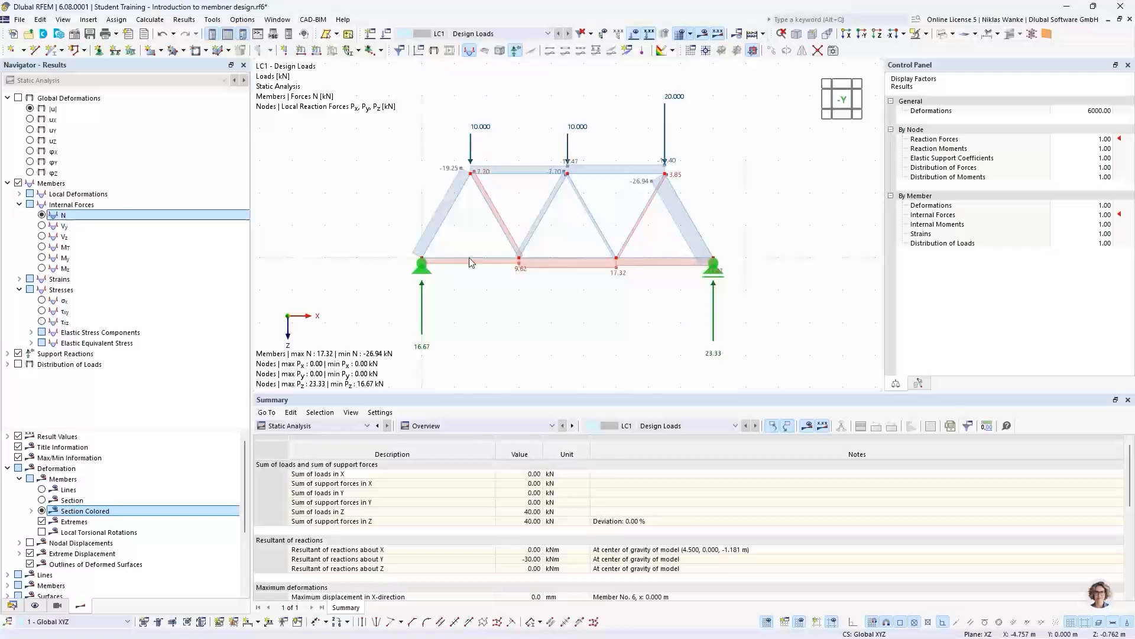
{"action": "scroll", "coordinate": [574, 232], "scroll_direction": "up", "scroll_amount": 2}
{"action": "middle_click_drag", "start_coordinate": [574, 231], "coordinate": [587, 229]}
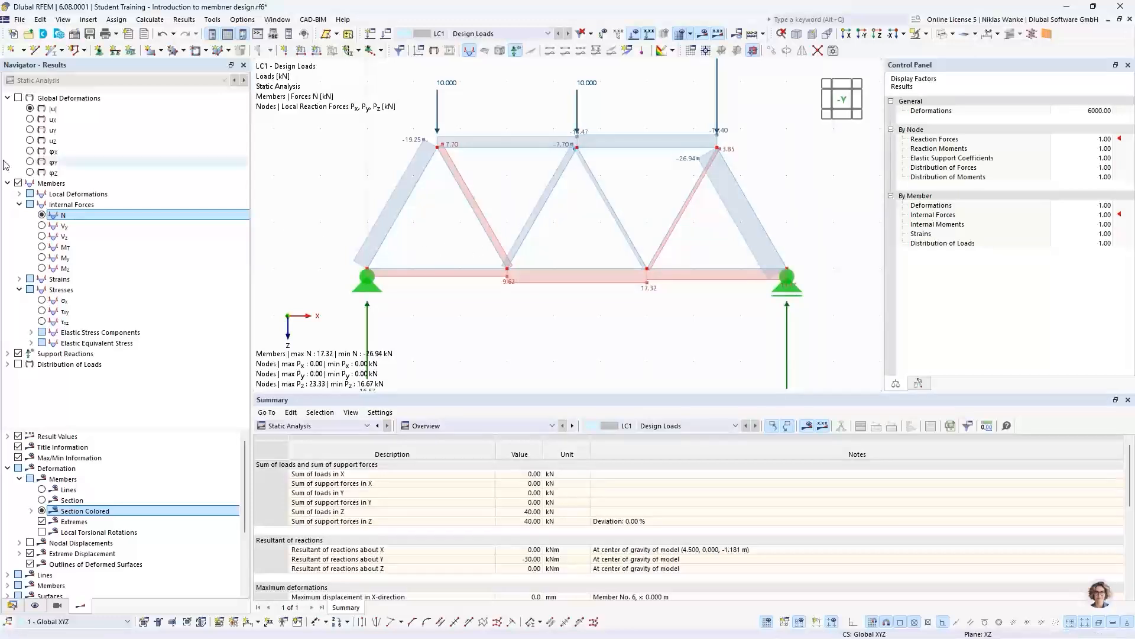
- Check the members' shear forces Vy and Vz, torsional moment MT, and bending moments My and Mz one after another
{"action": "left_click", "coordinate": [42, 226]}
{"action": "middle_click_drag", "start_coordinate": [482, 268], "coordinate": [438, 292]}
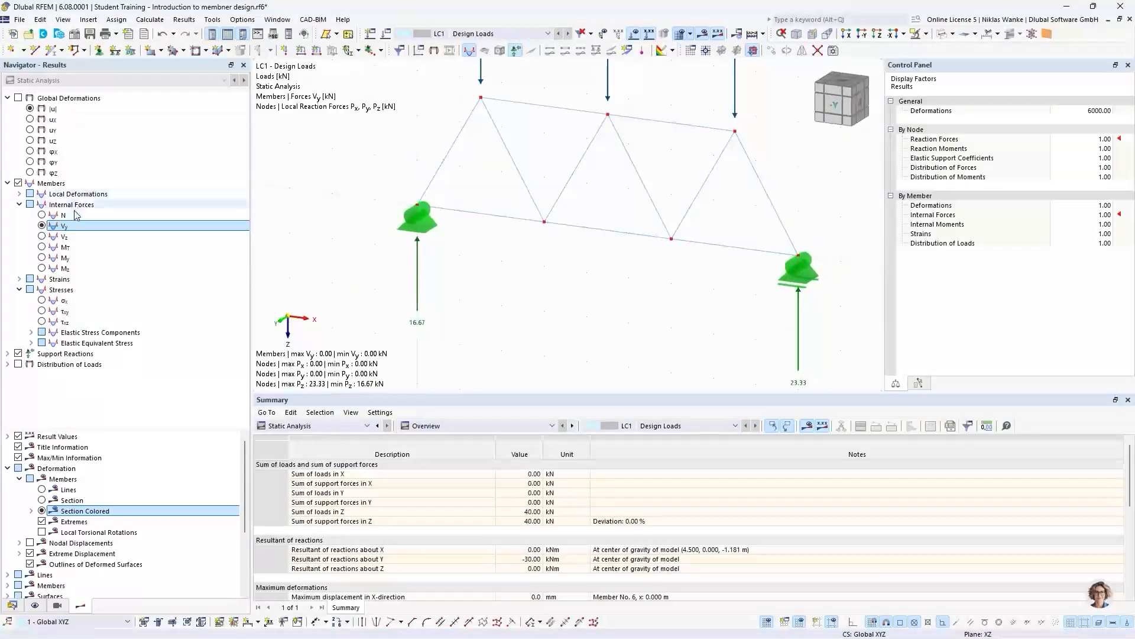
{"action": "left_click", "coordinate": [41, 237]}
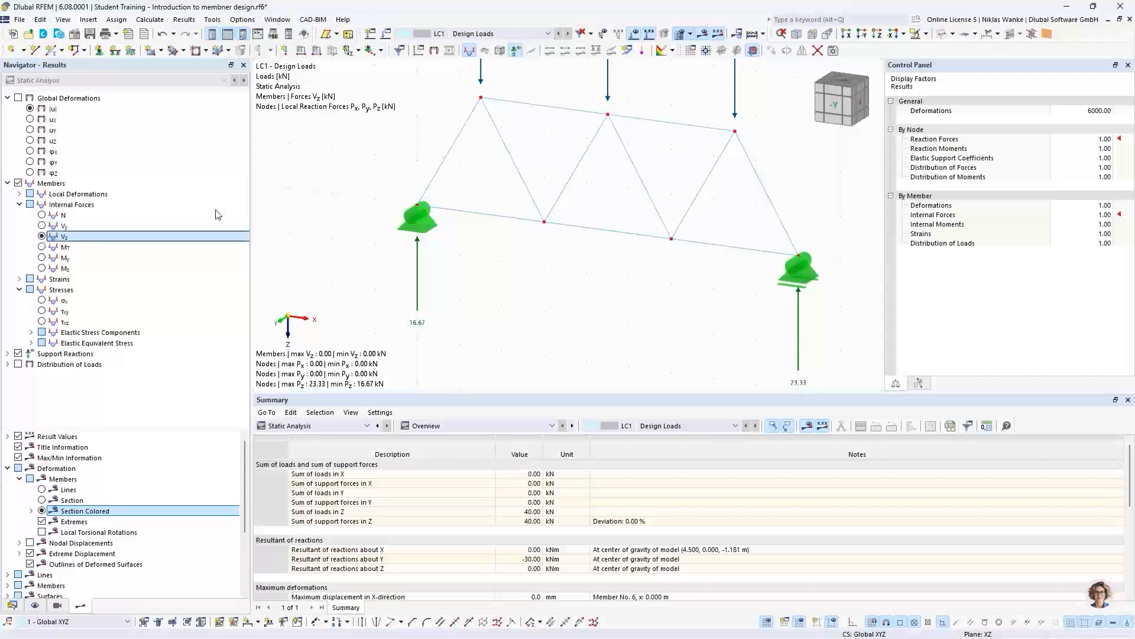
{"action": "left_click", "coordinate": [42, 248]}
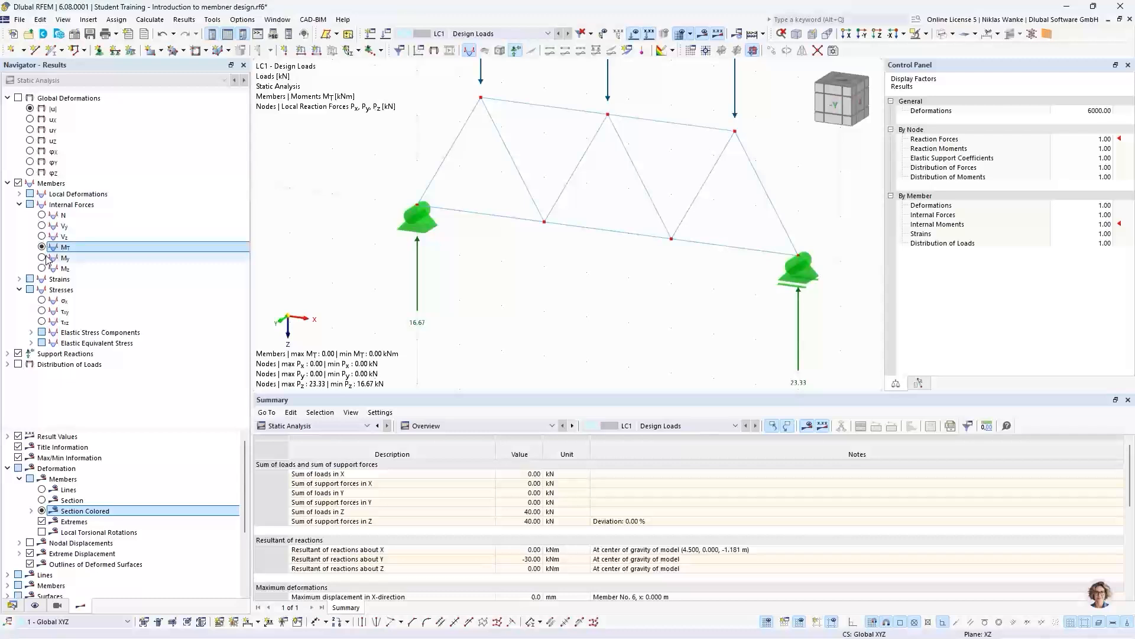
{"action": "left_click", "coordinate": [42, 258]}
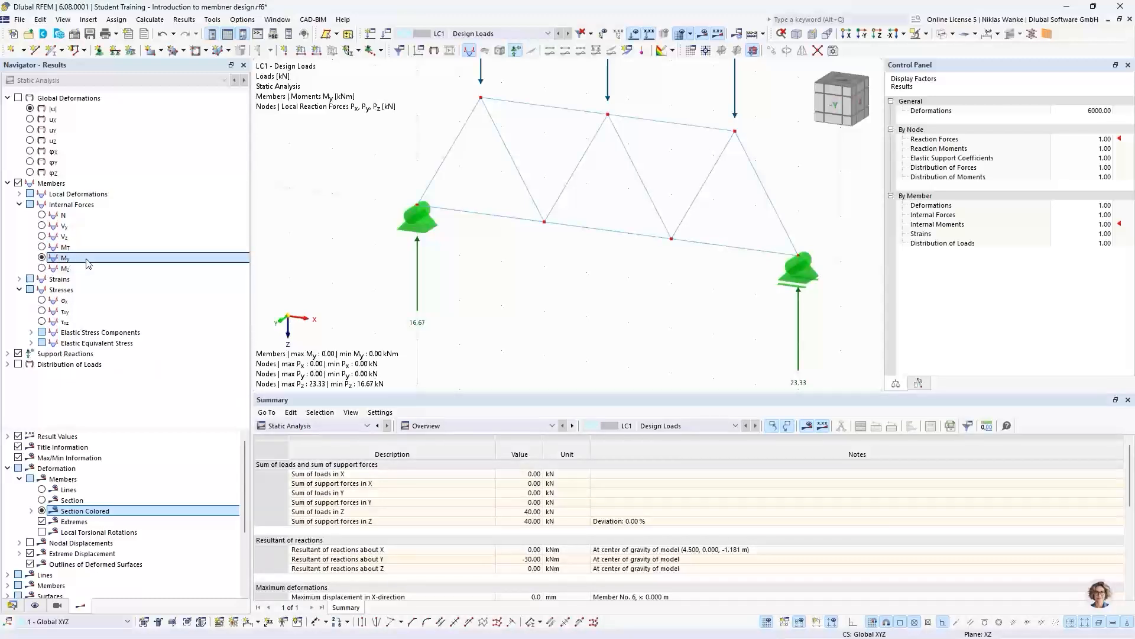
{"action": "left_click", "coordinate": [41, 269]}
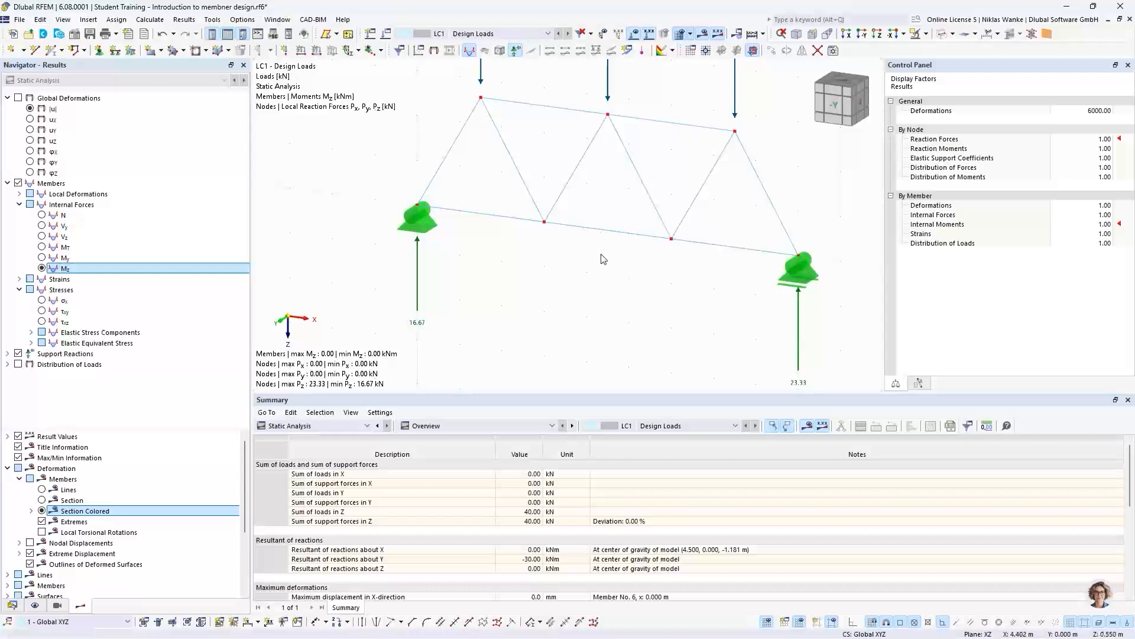
- Switch the member results back to the axial forces N and restore the -Y view of the truss
{"action": "left_click", "coordinate": [34, 216]}
{"action": "mouse_move", "coordinate": [682, 264]}
{"action": "middle_mouse_down"}
{"action": "mouse_move", "coordinate": [646, 302]}
{"action": "mouse_move", "coordinate": [694, 271]}
{"action": "middle_mouse_up"}
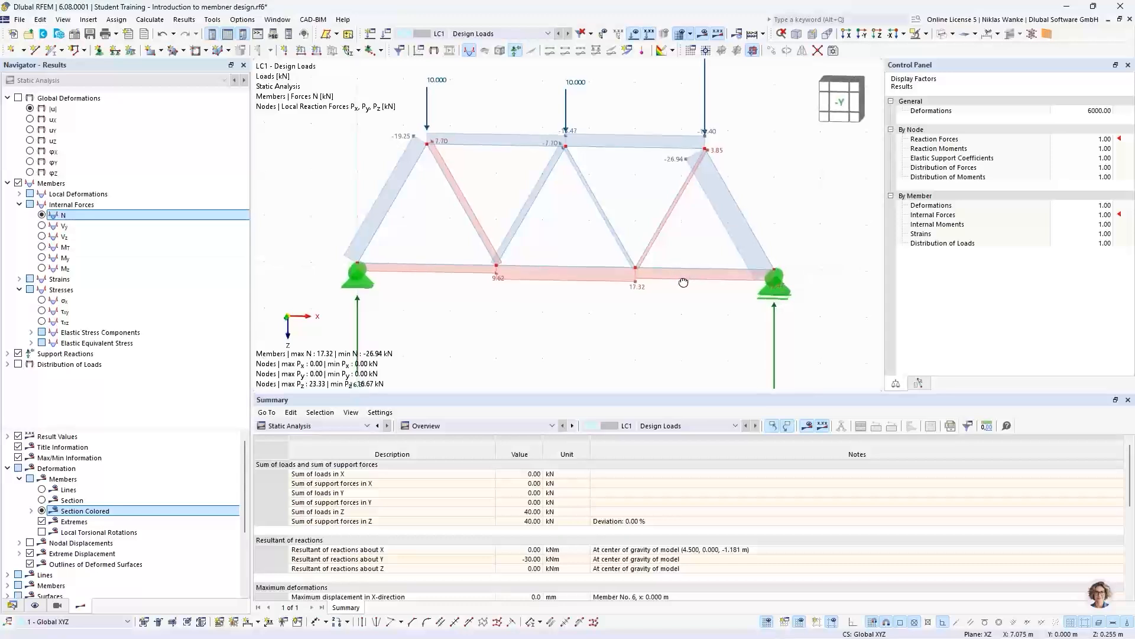
{"action": "left_click", "coordinate": [831, 107]}
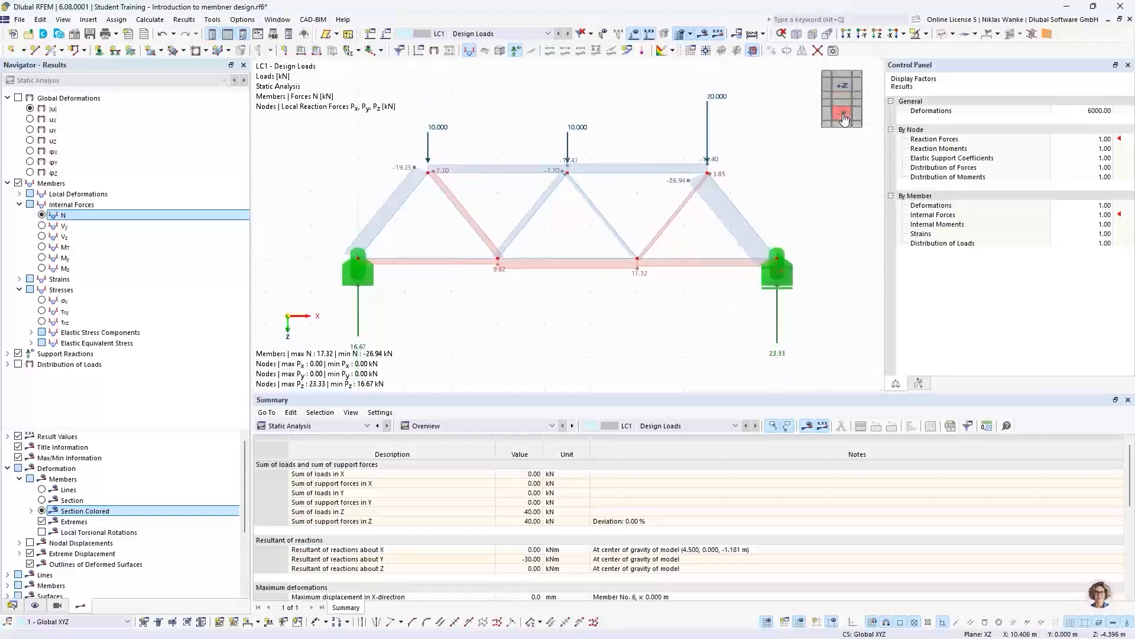
{"action": "scroll", "coordinate": [592, 220], "scroll_direction": "up", "scroll_amount": 3}
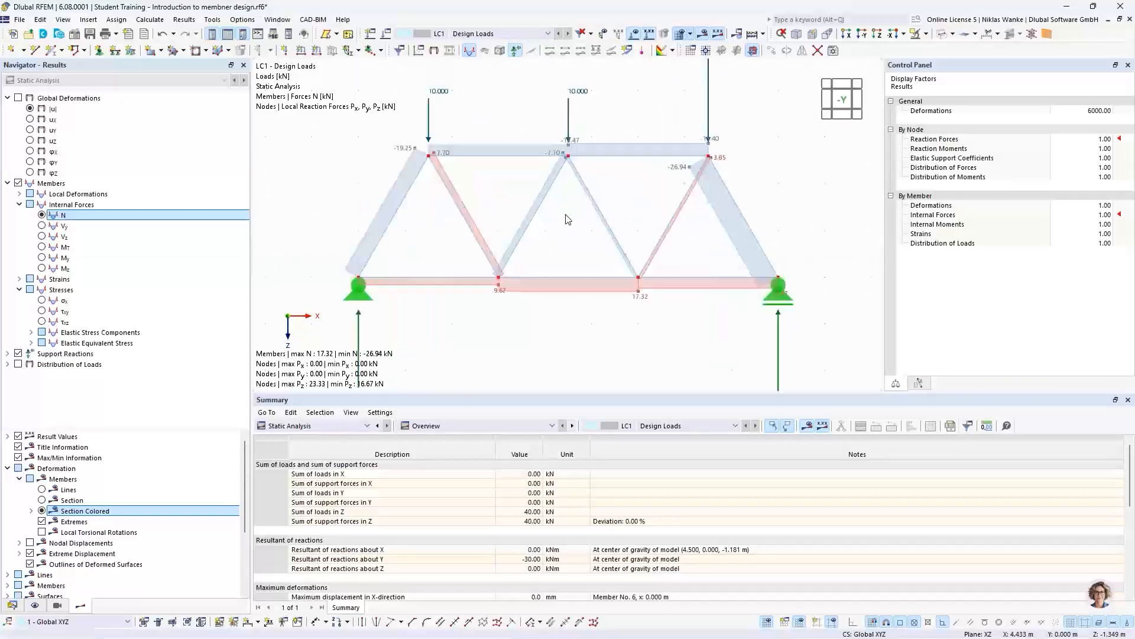
{"action": "middle_click_drag", "start_coordinate": [586, 221], "coordinate": [595, 219]}
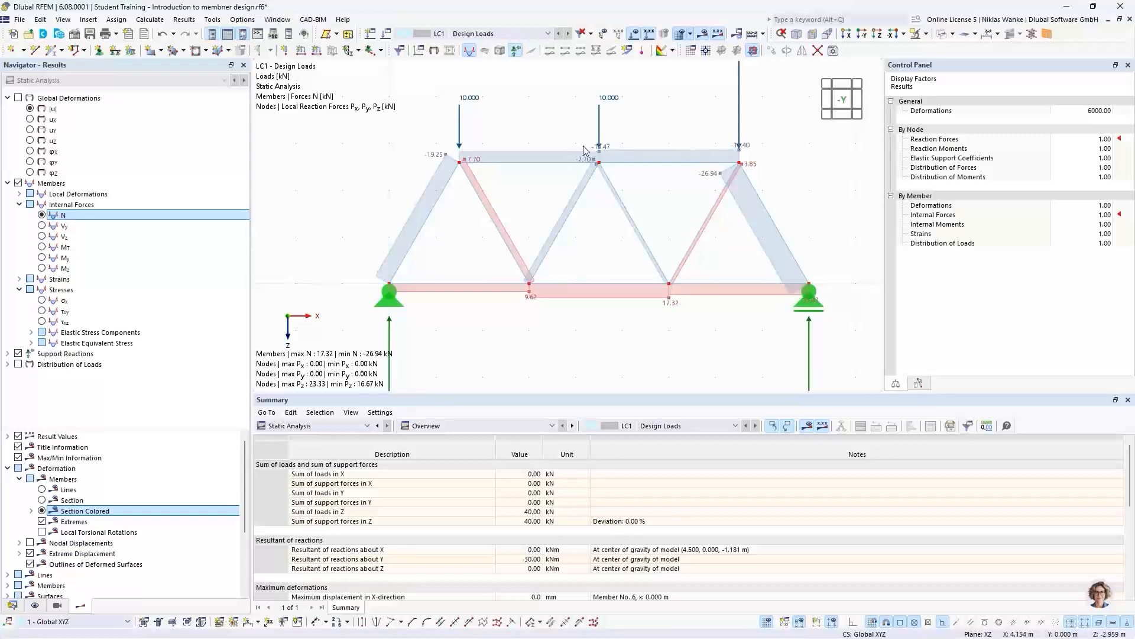
- Examine the axial force values up close at the top chord's middle node and across the whole truss
{"action": "scroll", "coordinate": [609, 152], "scroll_direction": "up", "scroll_amount": 5}
{"action": "scroll", "coordinate": [572, 181], "scroll_direction": "up", "scroll_amount": 1}
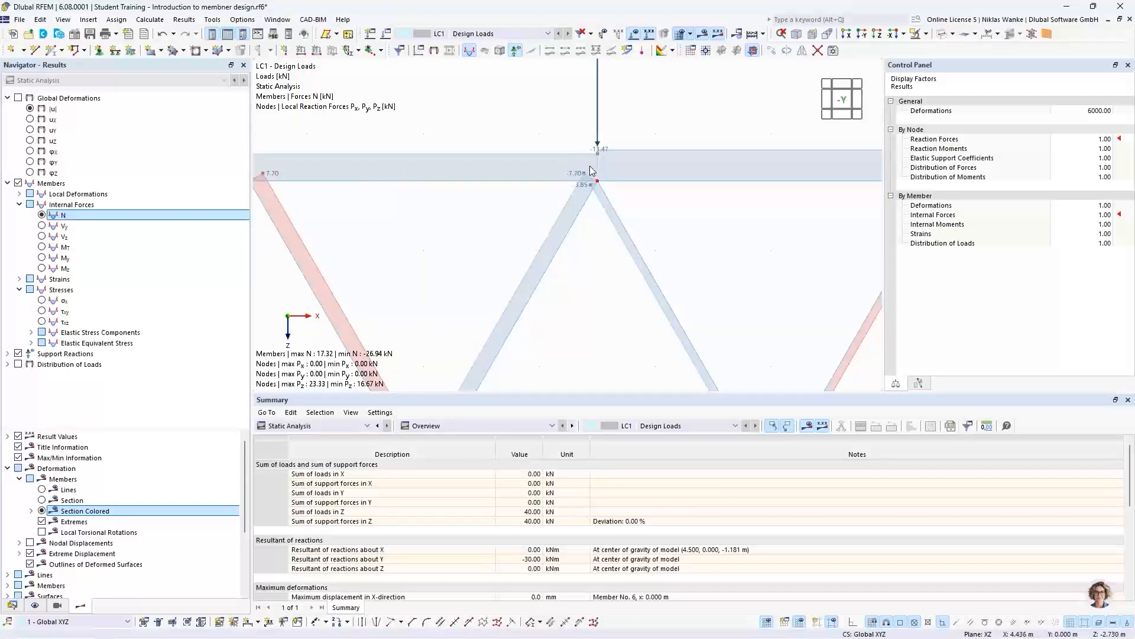
{"action": "scroll", "coordinate": [591, 171], "scroll_direction": "down", "scroll_amount": 2}
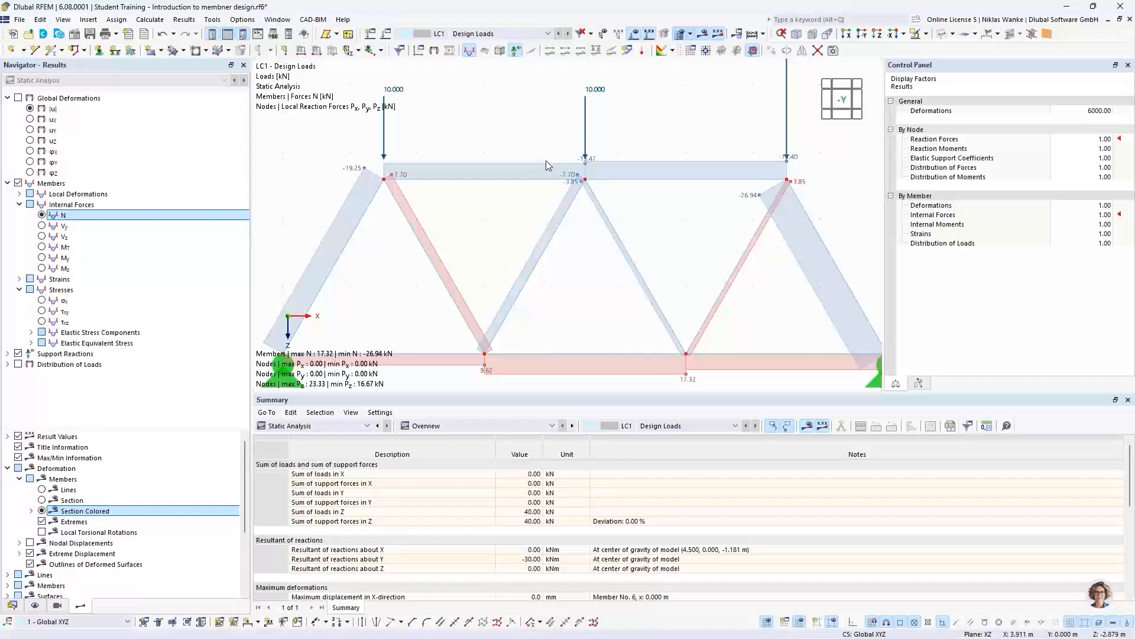
{"action": "scroll", "coordinate": [545, 161], "scroll_direction": "down", "scroll_amount": 2}
{"action": "mouse_move", "coordinate": [546, 160]}
{"action": "middle_mouse_down"}
{"action": "mouse_move", "coordinate": [560, 180]}
{"action": "mouse_move", "coordinate": [562, 171]}
{"action": "middle_mouse_up"}
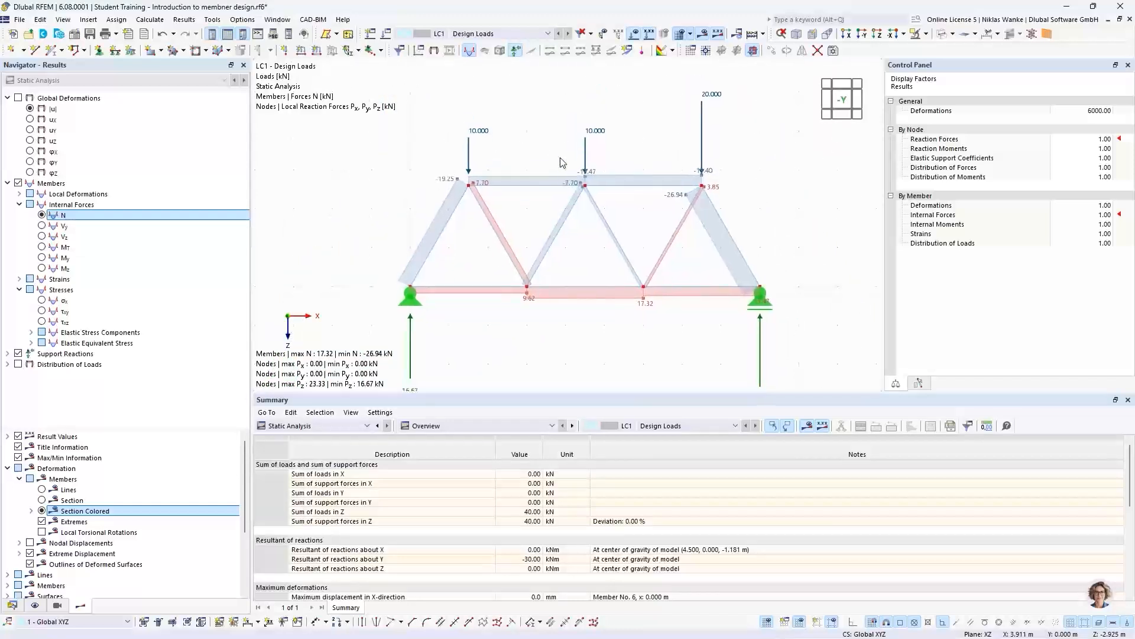
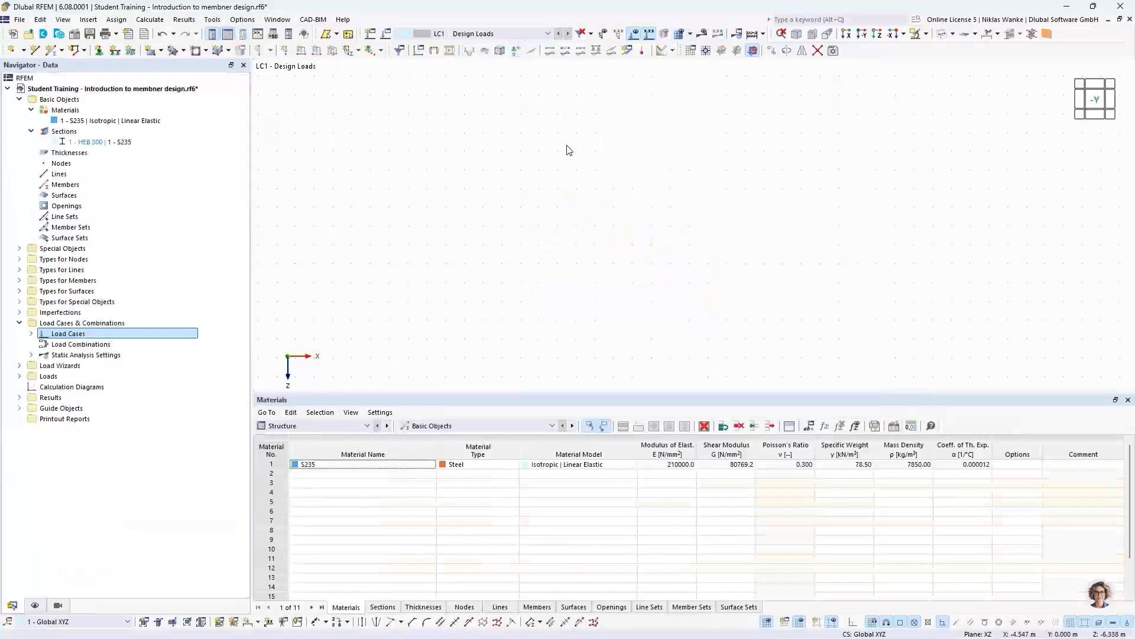
- Turn on the display of the global coordinate system X, Y, Z in zero point and of the dimensions
{"action": "middle_click_drag", "start_coordinate": [640, 257], "coordinate": [644, 248]}
{"action": "scroll", "coordinate": [637, 256], "scroll_direction": "down", "scroll_amount": 1}
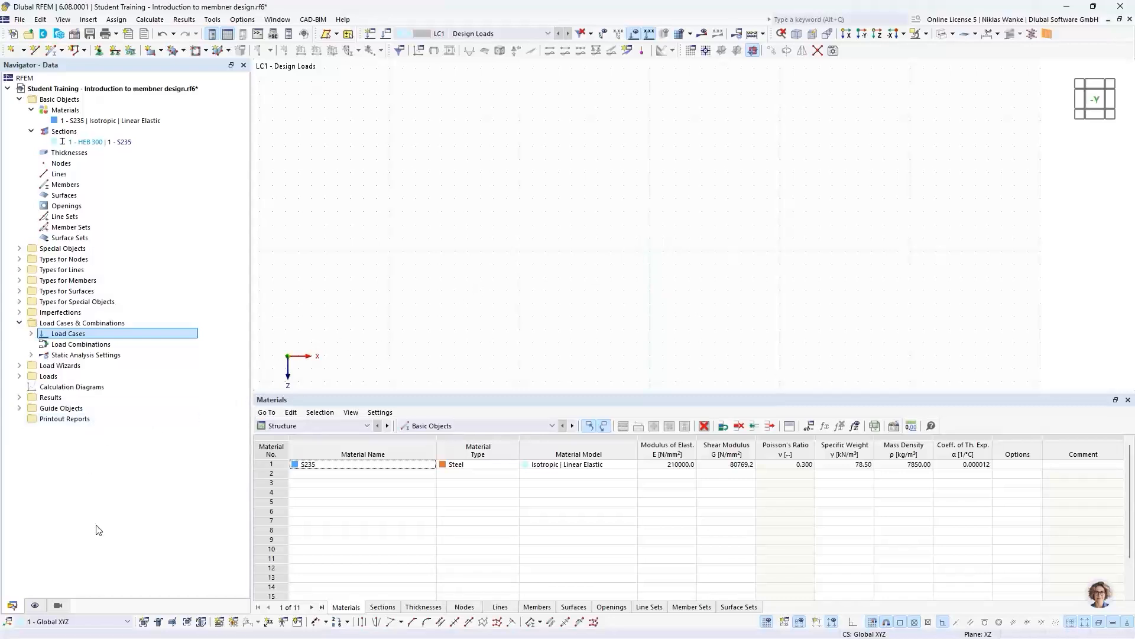
{"action": "left_click", "coordinate": [36, 605]}
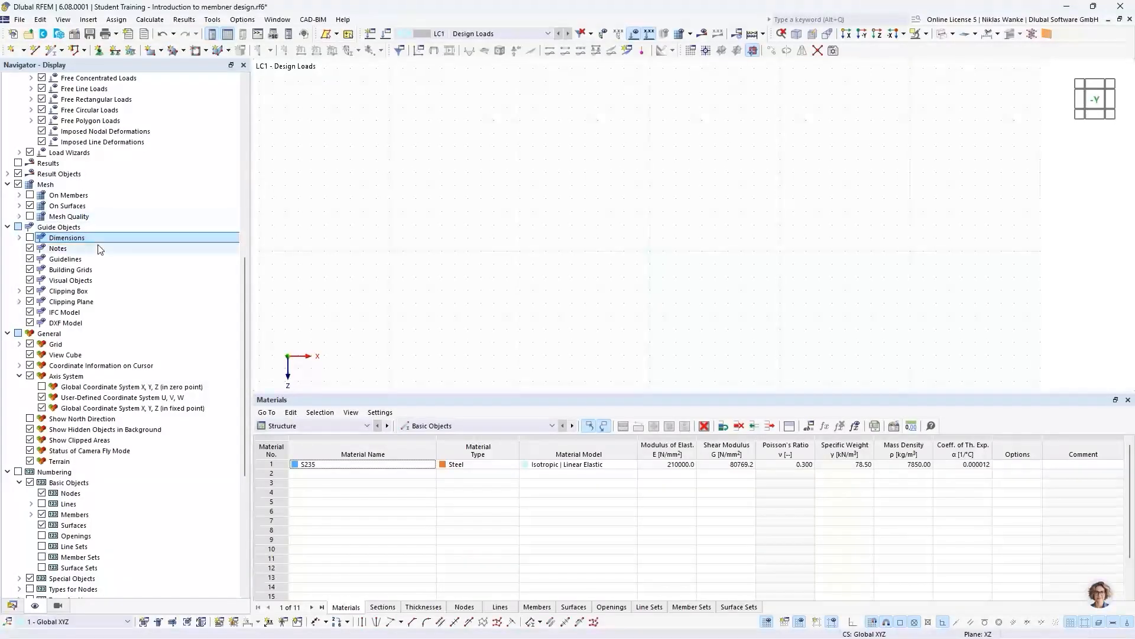
{"action": "left_click", "coordinate": [41, 388]}
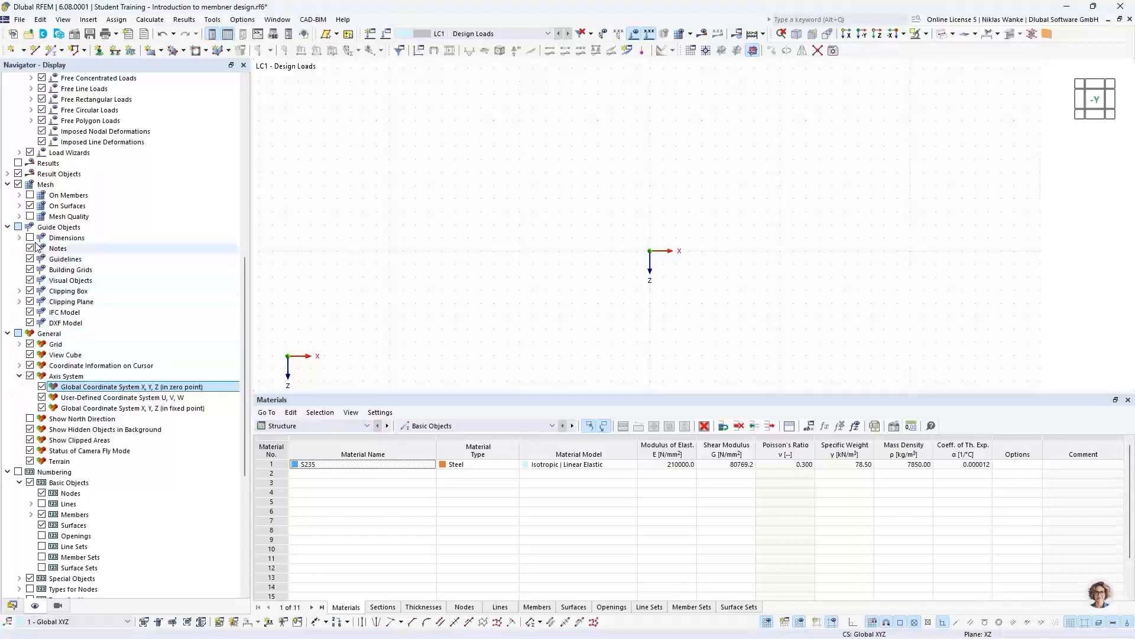
{"action": "left_click", "coordinate": [29, 238]}
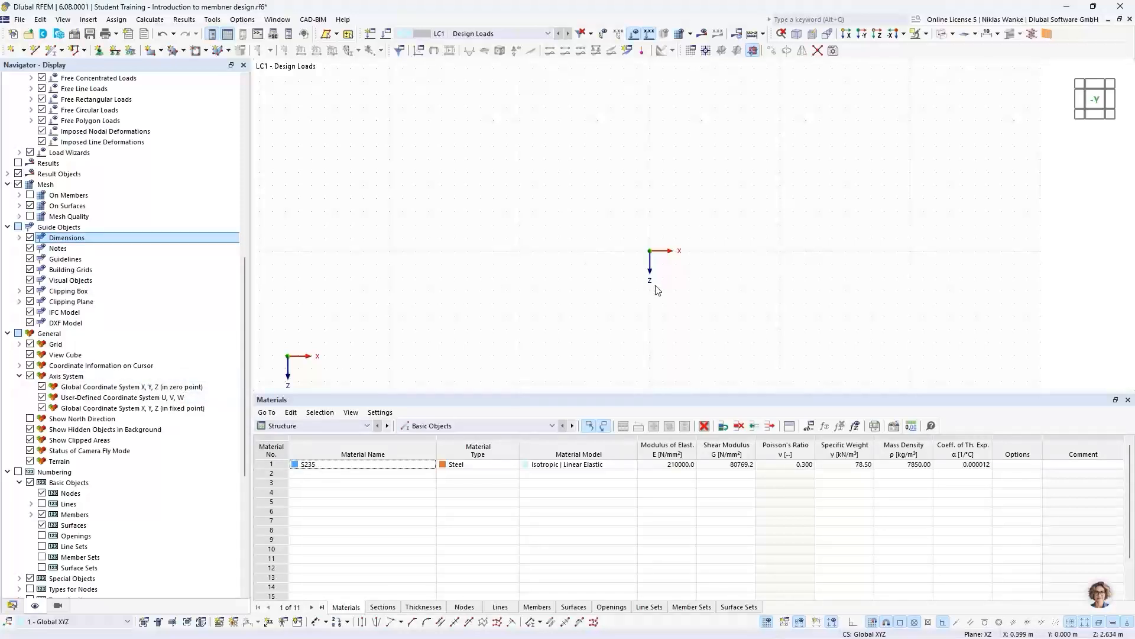
- Review the grid point spacing in the work plane and grid/snap settings
{"action": "scroll", "coordinate": [672, 276], "scroll_direction": "up", "scroll_amount": 1}
{"action": "middle_click_drag", "start_coordinate": [676, 271], "coordinate": [465, 264]}
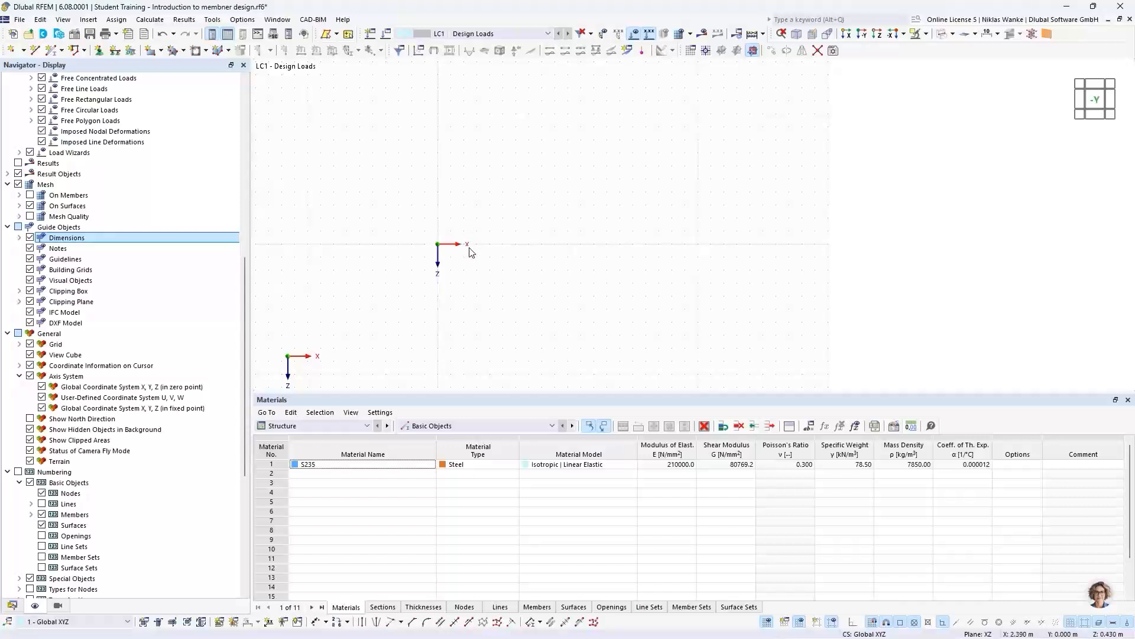
{"action": "scroll", "coordinate": [497, 254], "scroll_direction": "up", "scroll_amount": 2}
{"action": "left_click", "coordinate": [691, 50]}
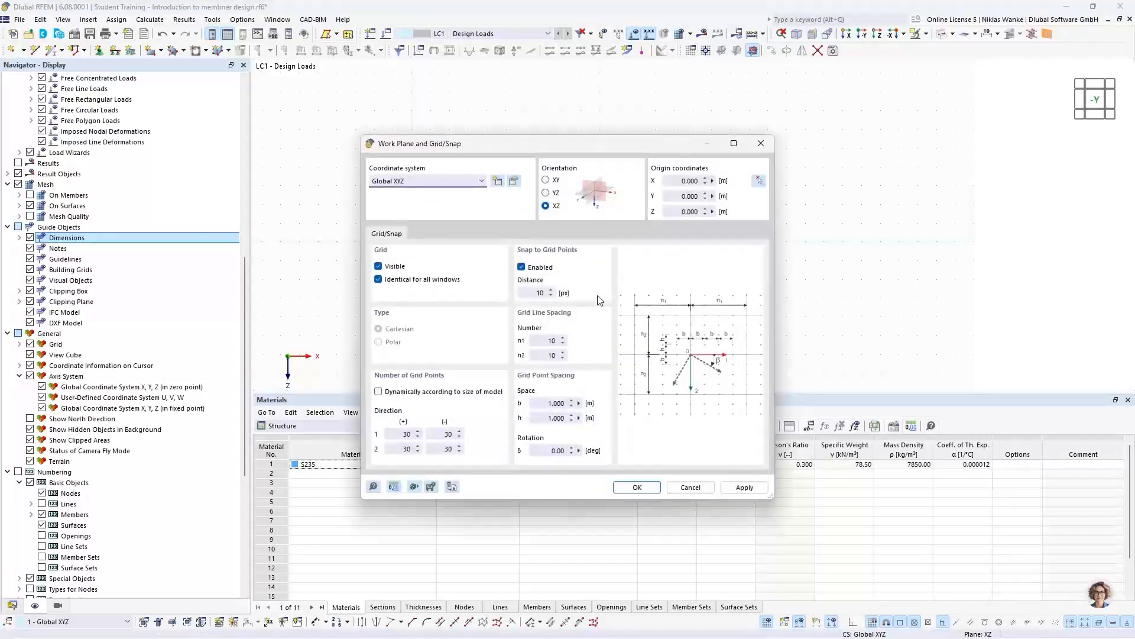
{"action": "left_click", "coordinate": [544, 402]}
{"action": "left_click", "coordinate": [761, 143]}
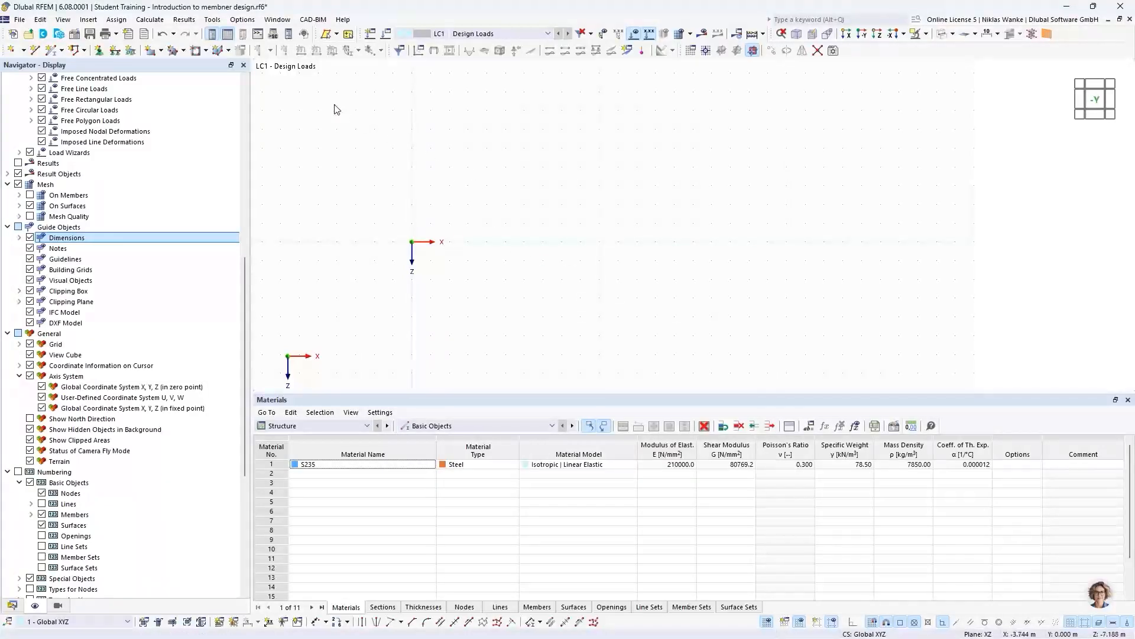
- Set up a new single member of type Beam with the uniform section HEB 300 in S235
{"action": "left_click", "coordinate": [52, 52]}
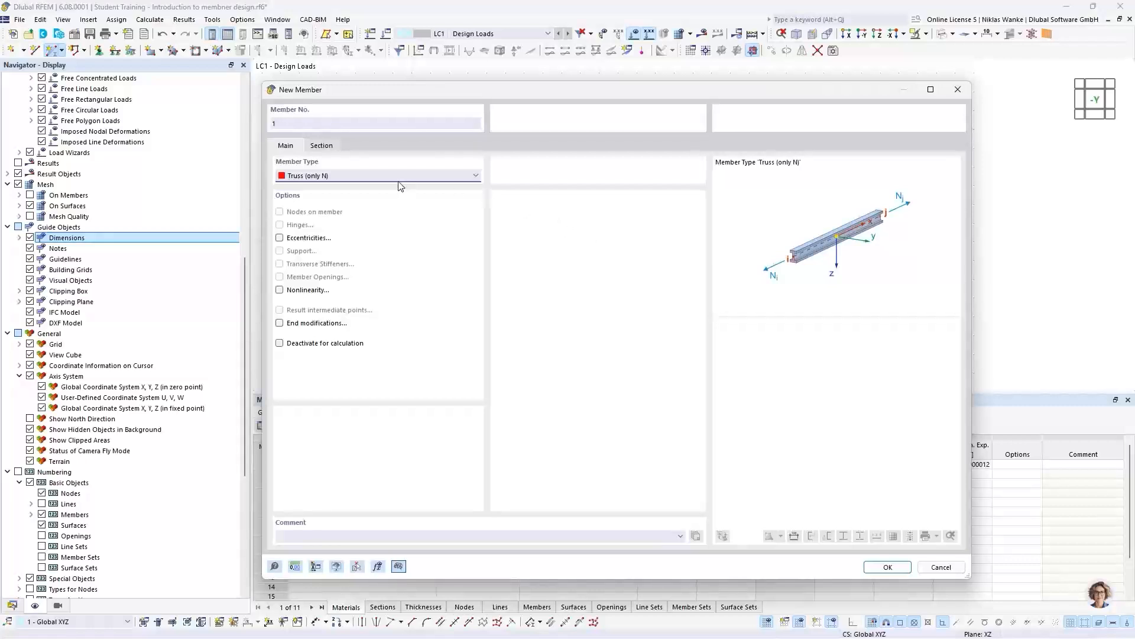
{"action": "left_click", "coordinate": [390, 176]}
{"action": "scroll", "coordinate": [391, 184], "scroll_direction": "up", "scroll_amount": 1}
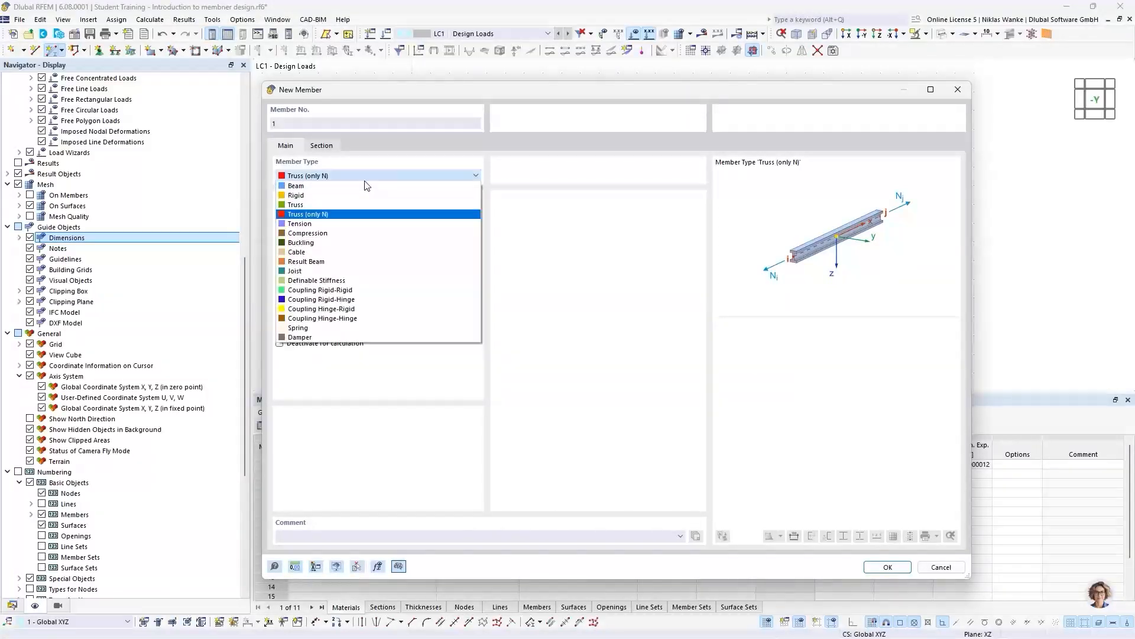
{"action": "left_click", "coordinate": [302, 186]}
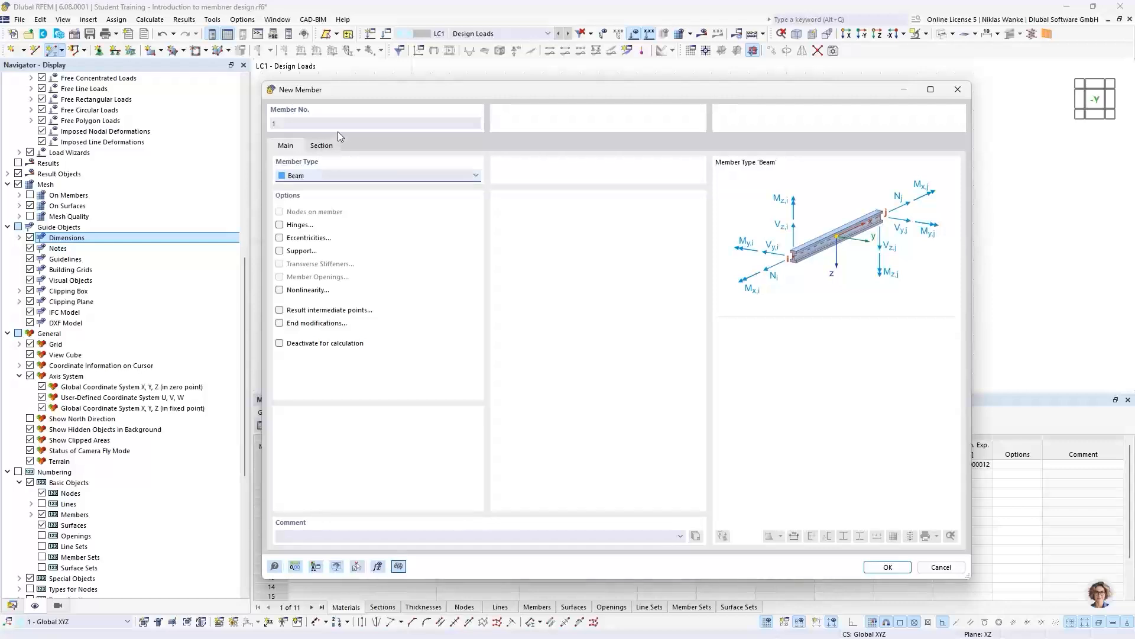
{"action": "left_click", "coordinate": [323, 145]}
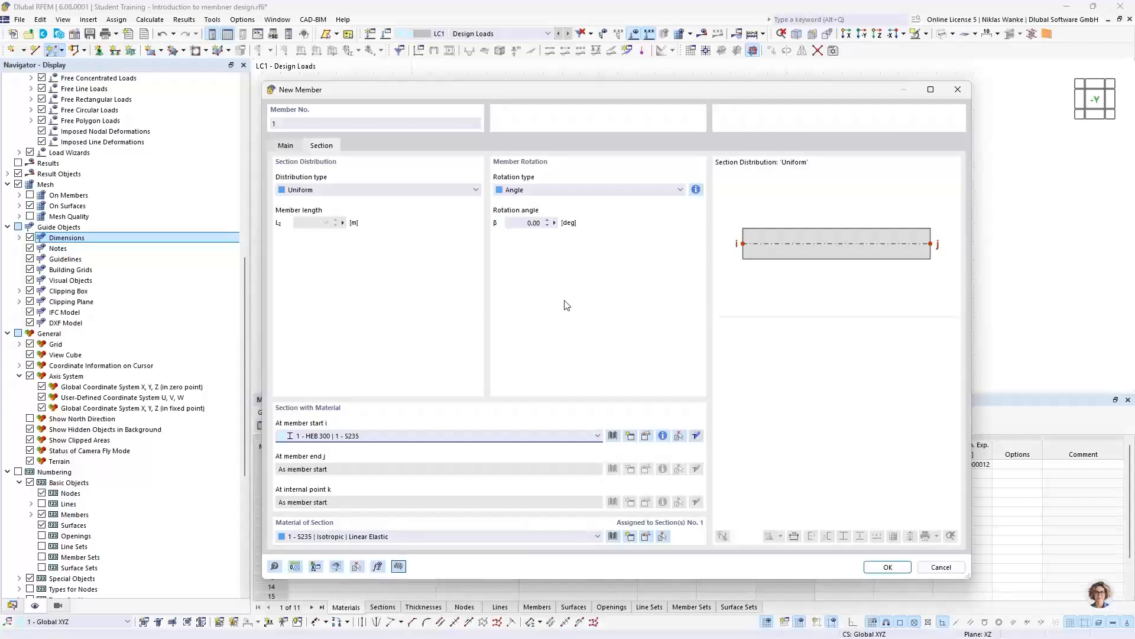
{"action": "left_click", "coordinate": [884, 567]}
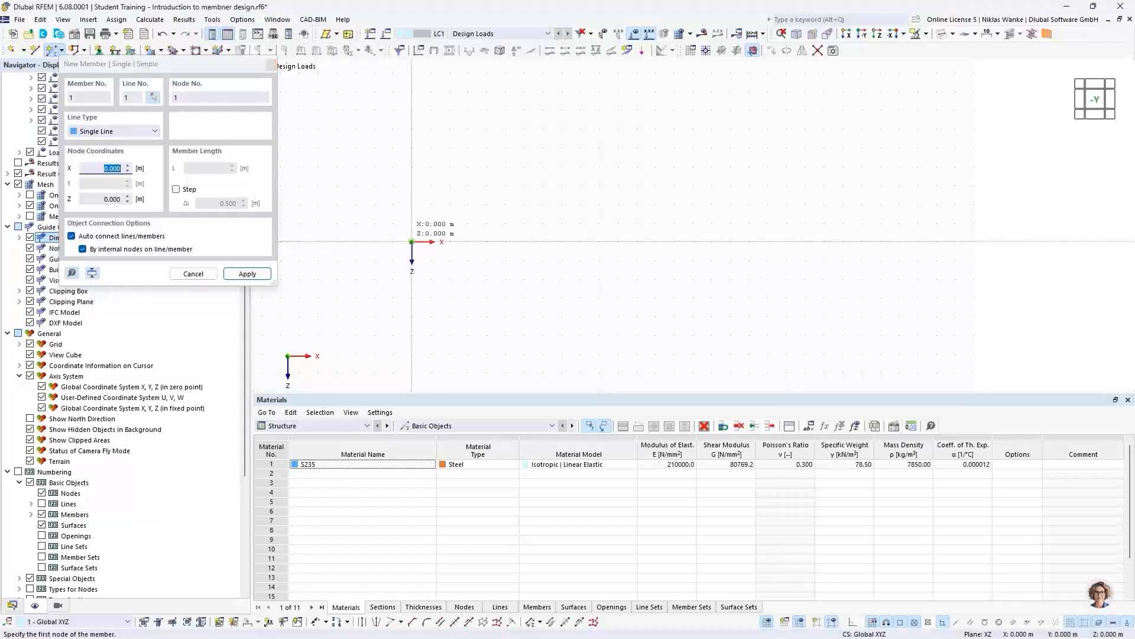
- Place the beam horizontally from the origin to a second node at X 2.000 m, Z 0.000 m
{"action": "left_click", "coordinate": [412, 241]}
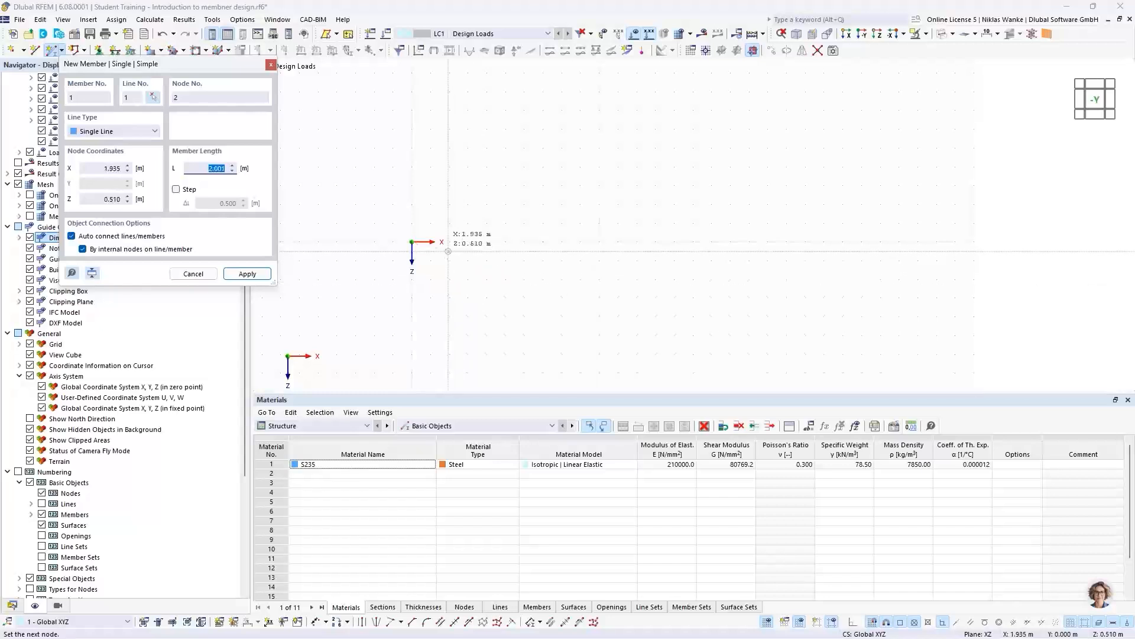
{"action": "left_click", "coordinate": [448, 251]}
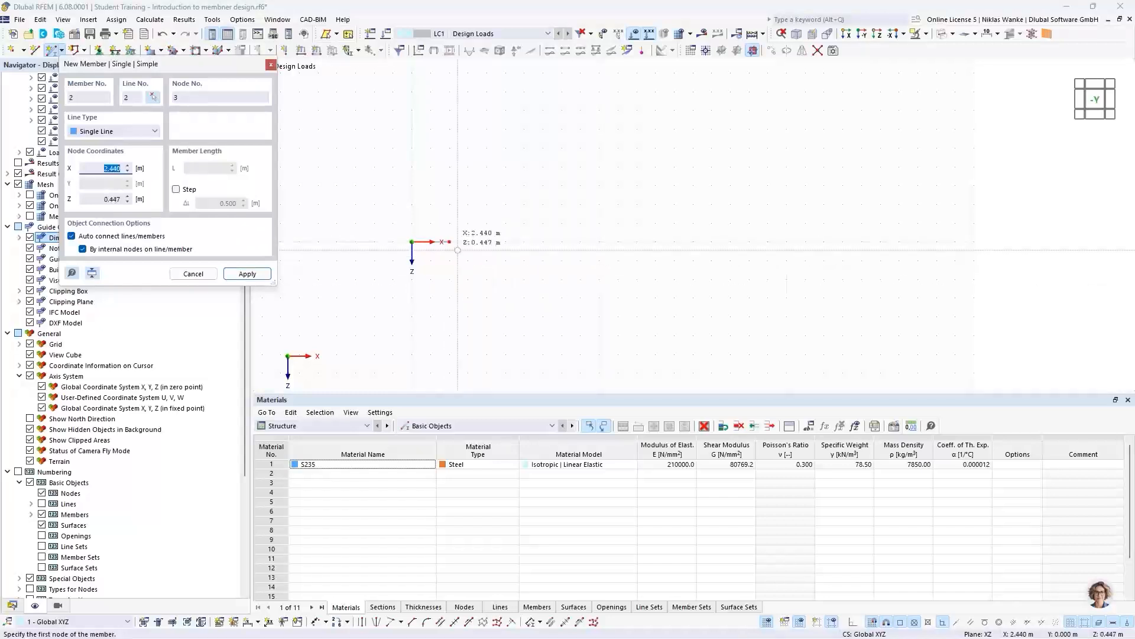
{"action": "key", "text": "Escape"}
{"action": "scroll", "coordinate": [433, 239], "scroll_direction": "up", "scroll_amount": 5}
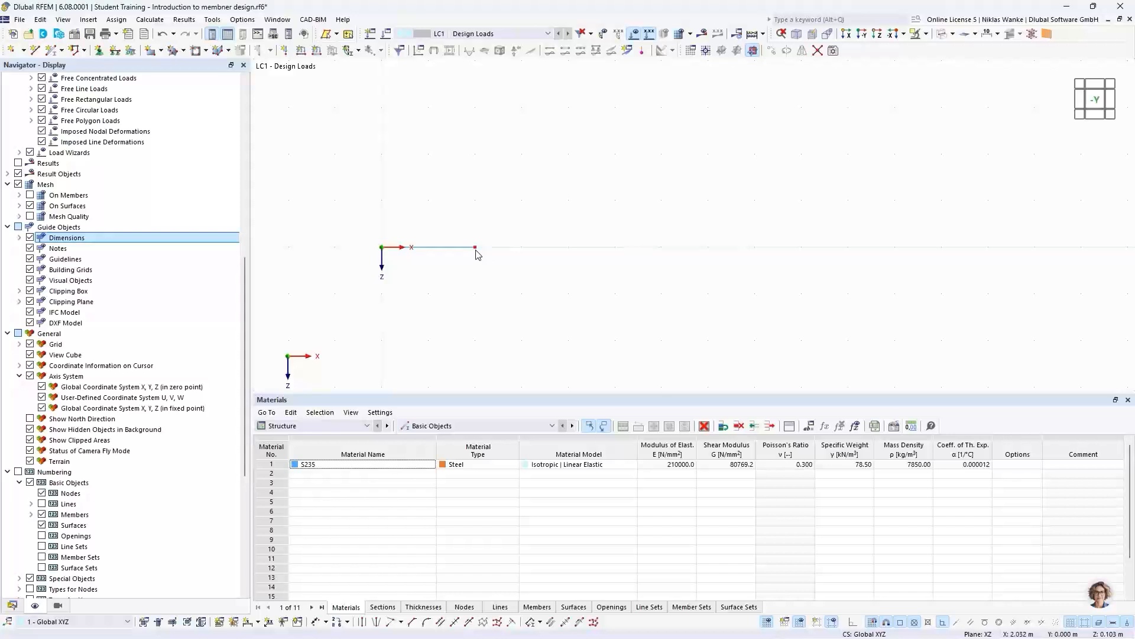
- Set the X-coordinate of the beam's end node to 16.5 m
{"action": "mouse_move", "coordinate": [477, 251]}
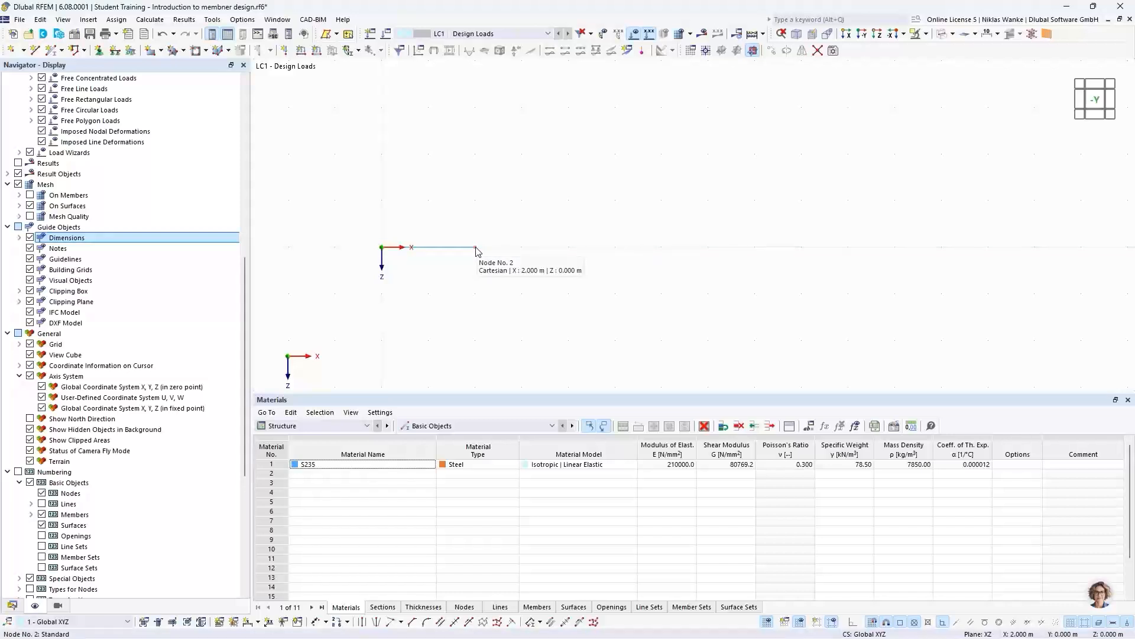
{"action": "double_click", "coordinate": [478, 250]}
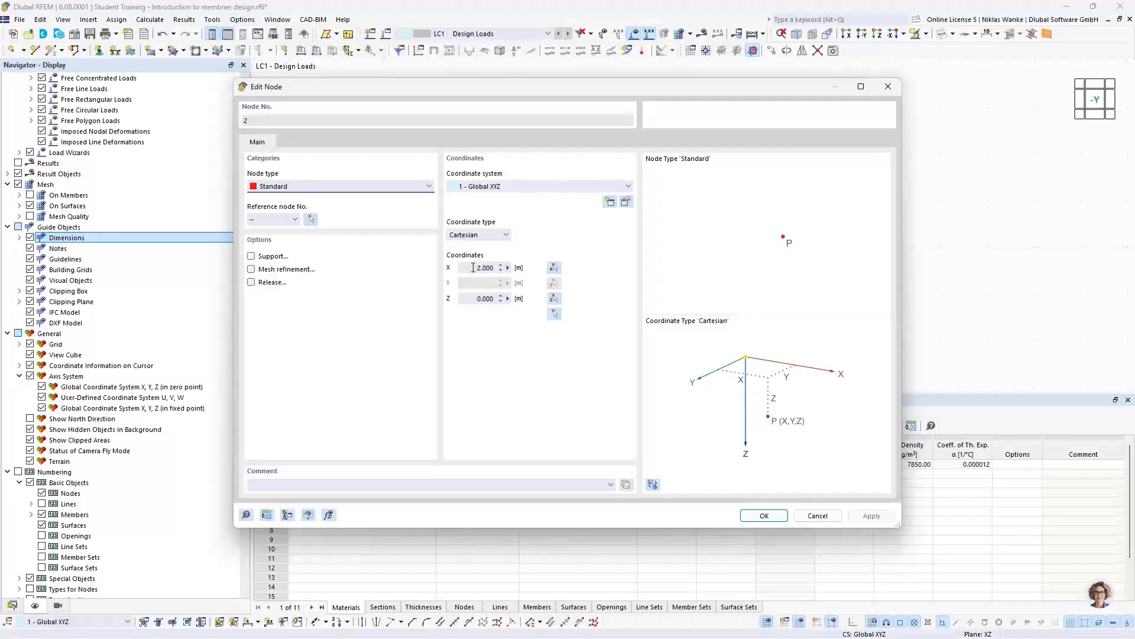
{"action": "double_click", "coordinate": [485, 268]}
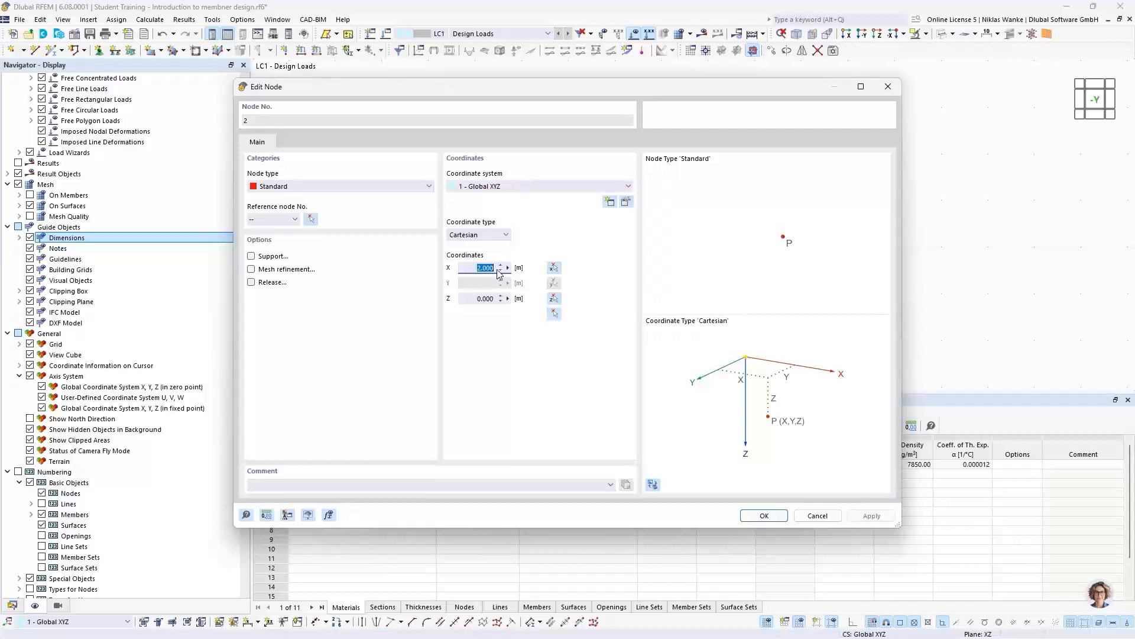
{"action": "type", "text": "16,5"}
{"action": "left_click", "coordinate": [763, 515]}
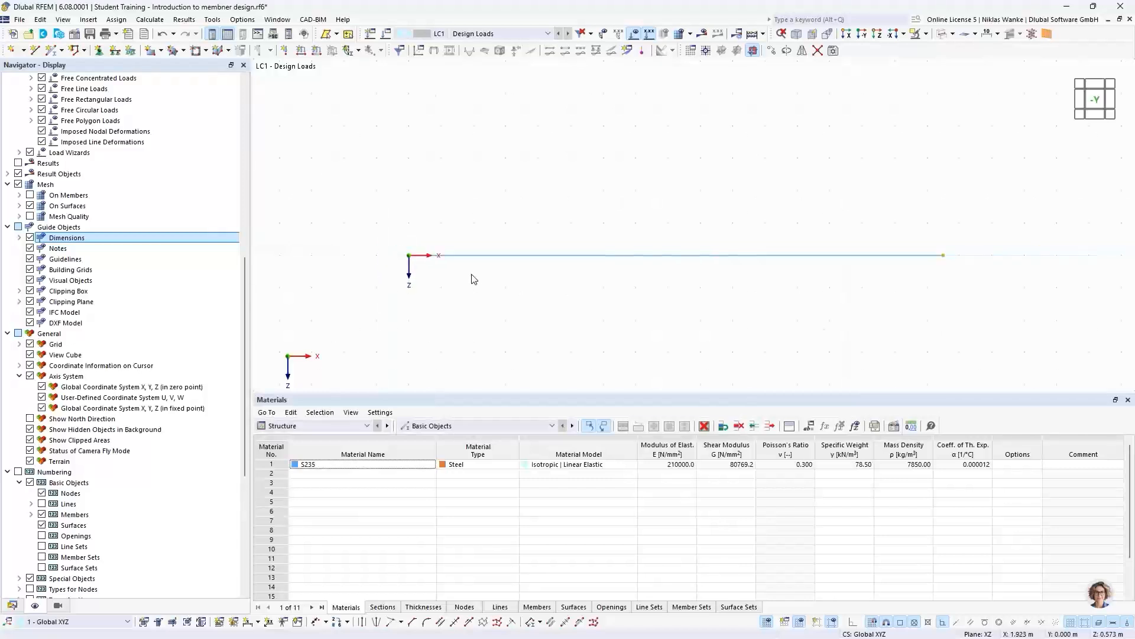
{"action": "scroll", "coordinate": [473, 279], "scroll_direction": "down", "scroll_amount": 1}
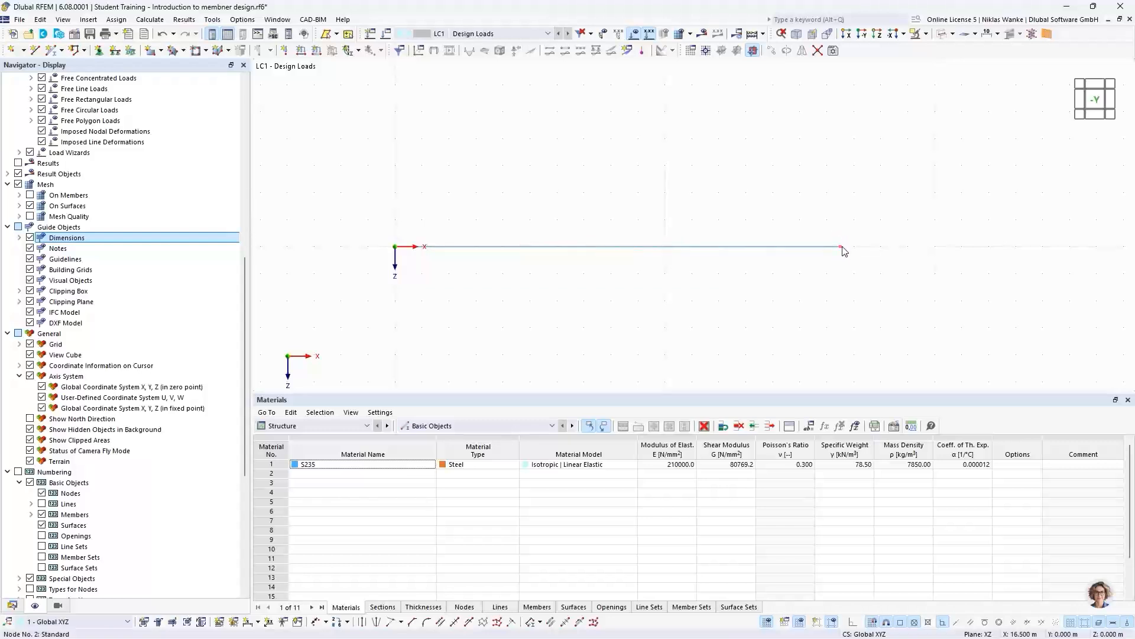
{"action": "mouse_move", "coordinate": [844, 251]}
{"action": "left_click_drag", "start_coordinate": [689, 271], "coordinate": [630, 212]}
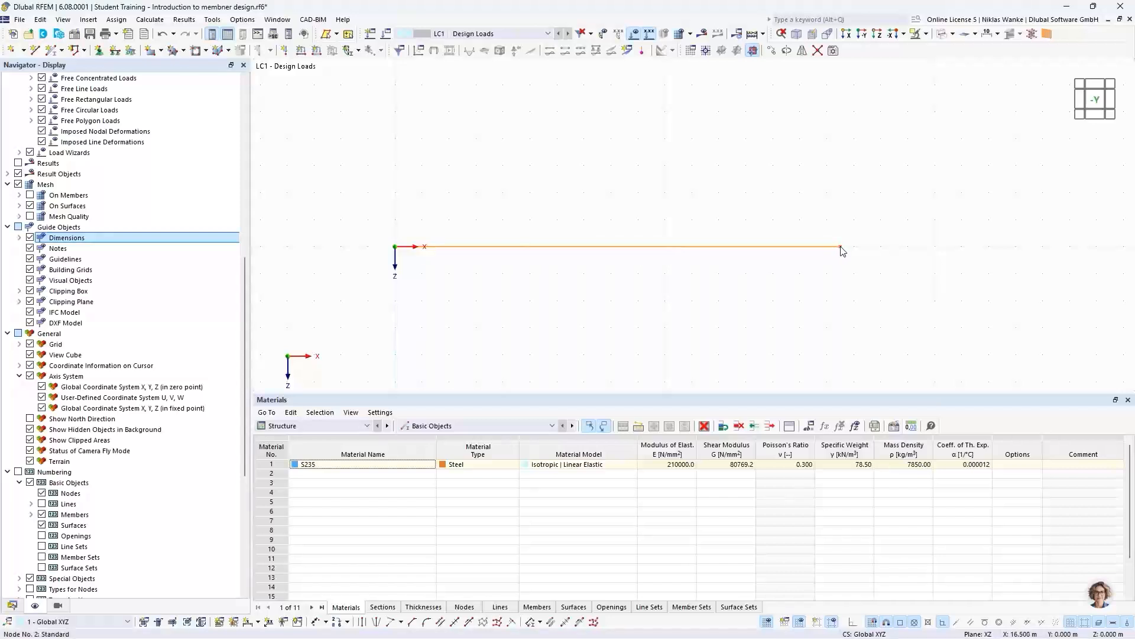
{"action": "left_click", "coordinate": [790, 204]}
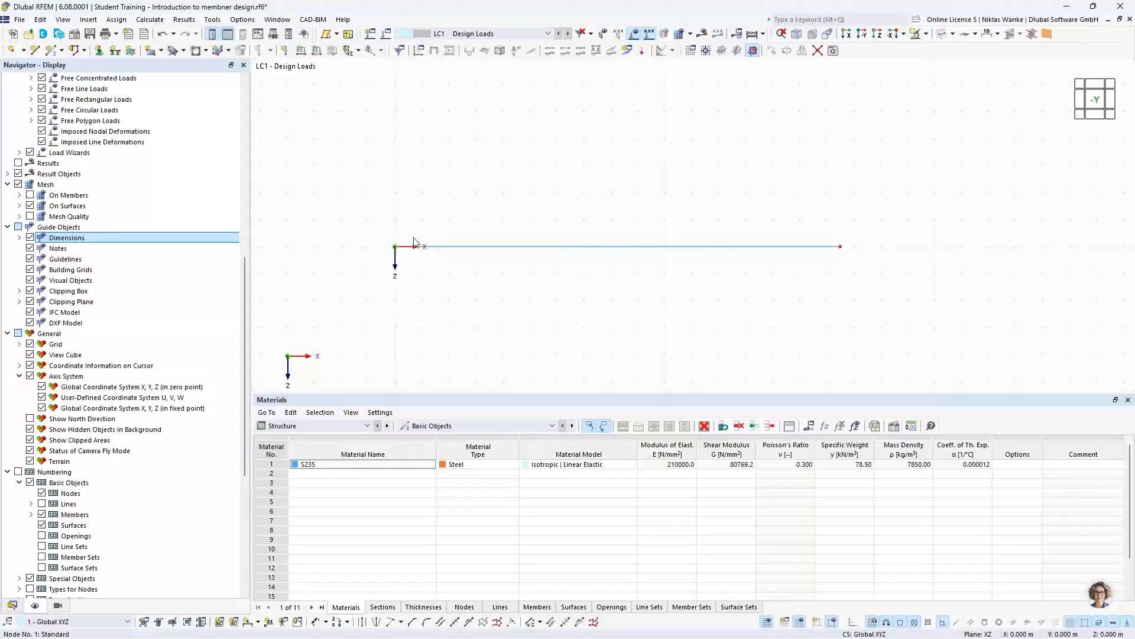
- Start dividing the beam with intermediate nodes and set the number of nodes to 2
{"action": "mouse_move", "coordinate": [842, 252]}
{"action": "right_click", "coordinate": [683, 247]}
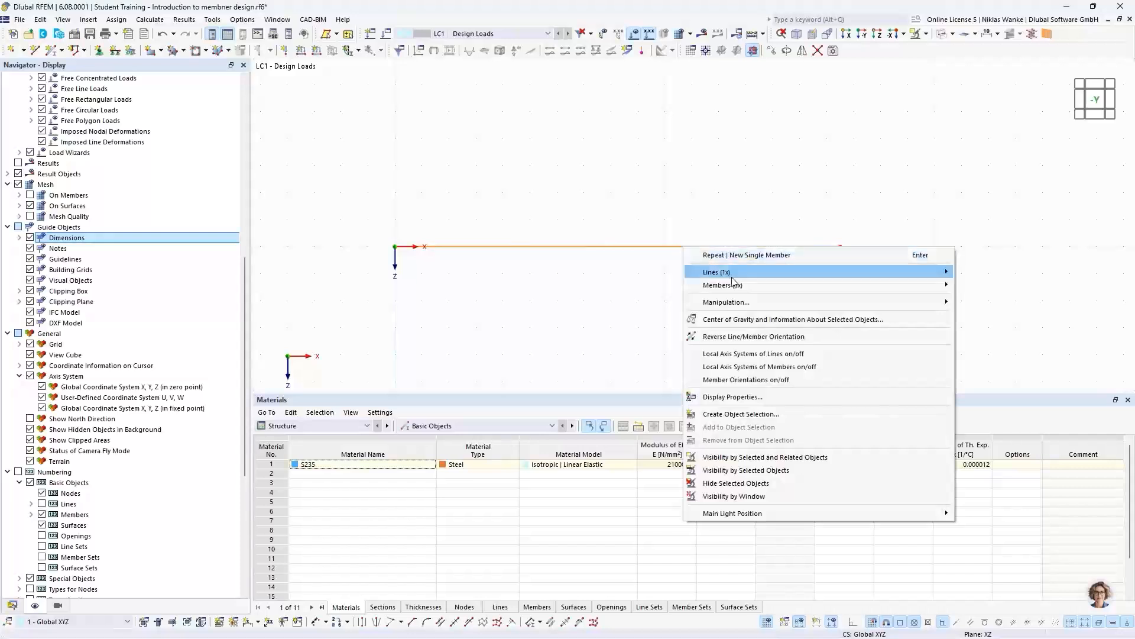
{"action": "mouse_move", "coordinate": [872, 285]}
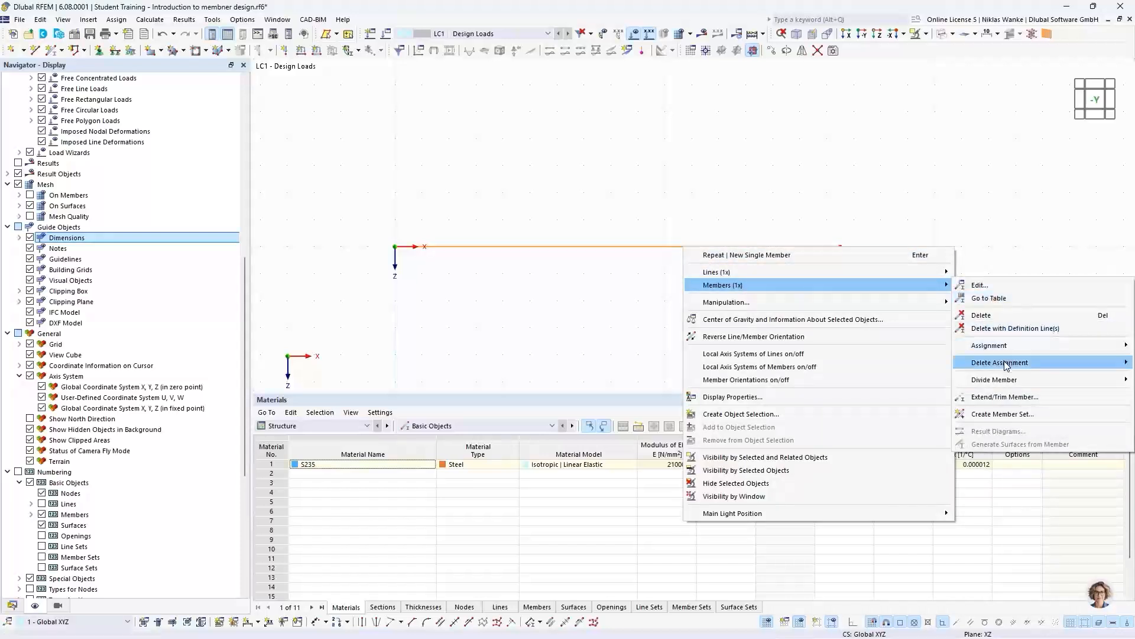
{"action": "mouse_move", "coordinate": [994, 383]}
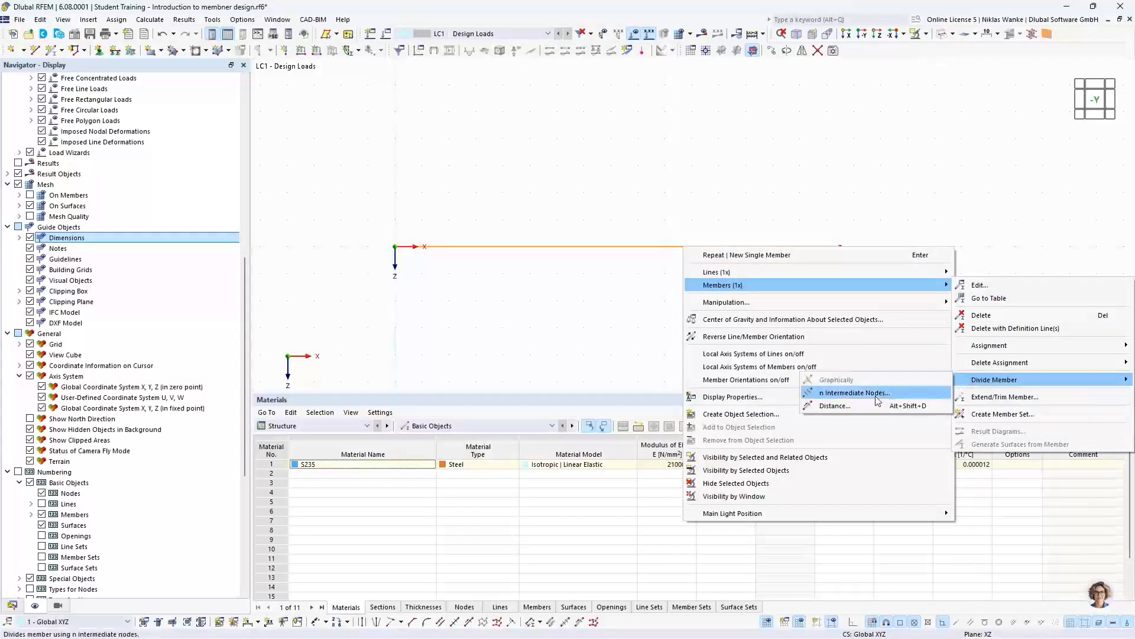
{"action": "left_click", "coordinate": [845, 393]}
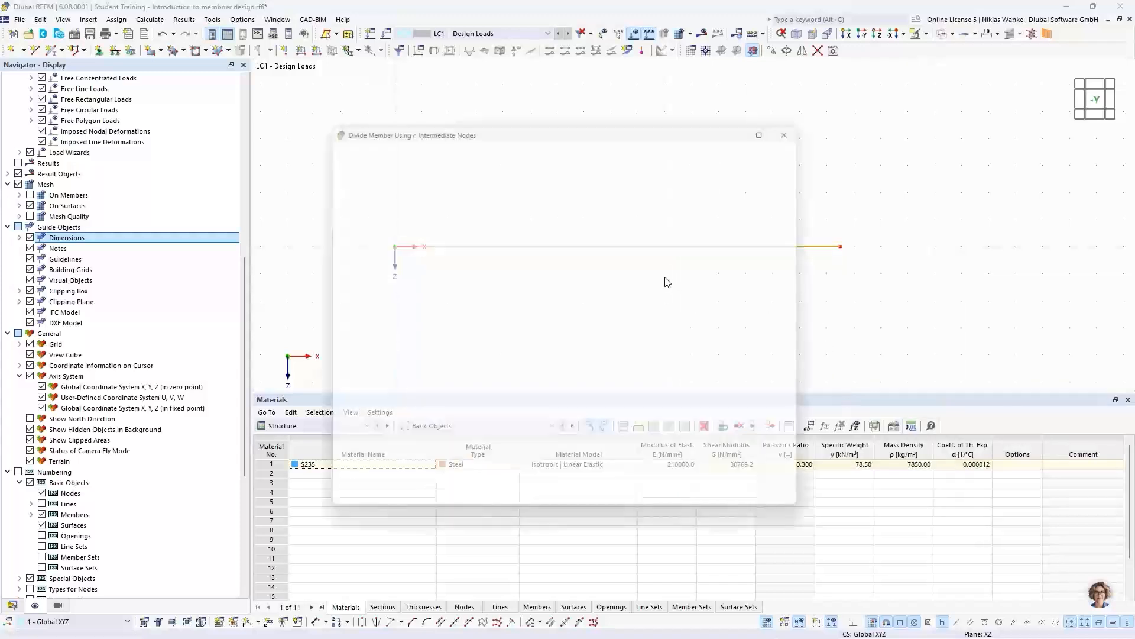
{"action": "left_click_drag", "start_coordinate": [616, 123], "coordinate": [681, 278]}
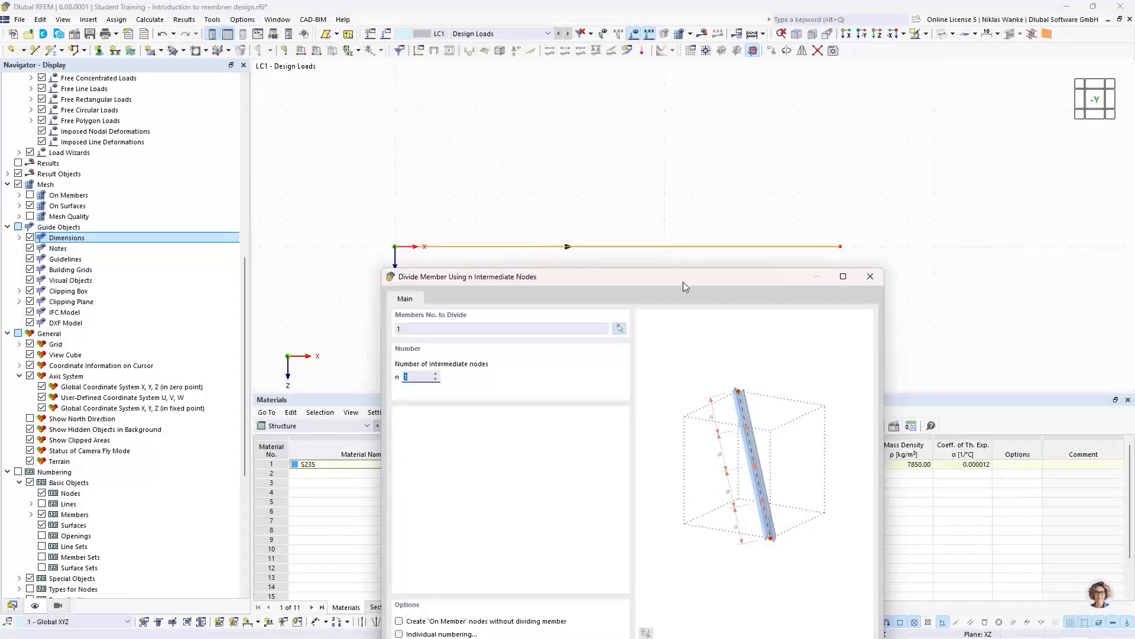
{"action": "left_click_drag", "start_coordinate": [712, 273], "coordinate": [729, 149]}
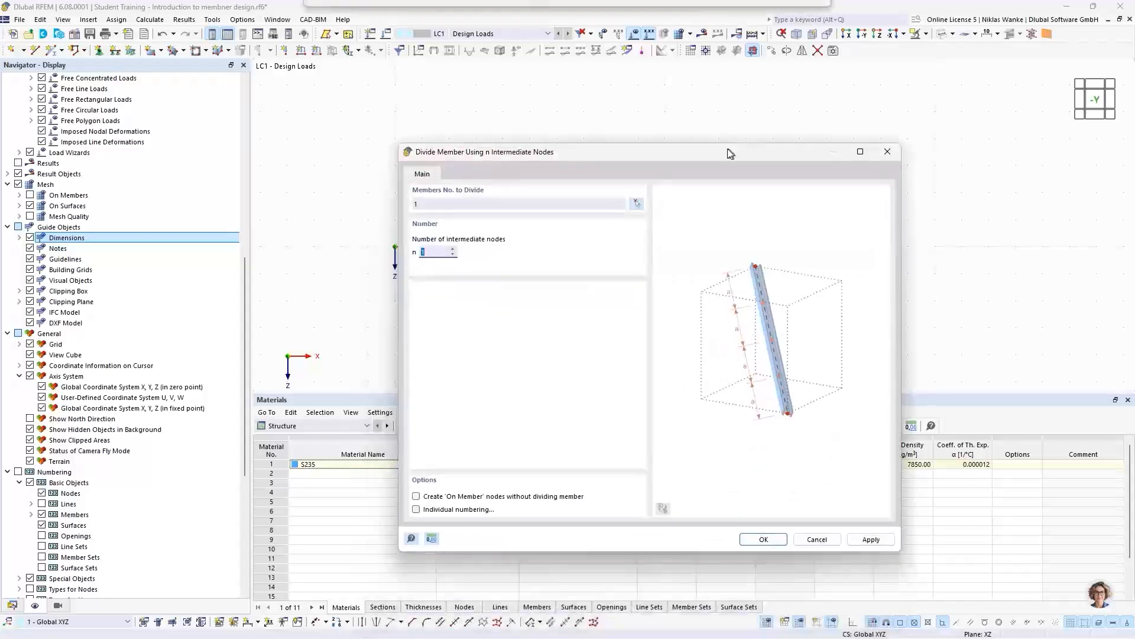
{"action": "left_click", "coordinate": [454, 249]}
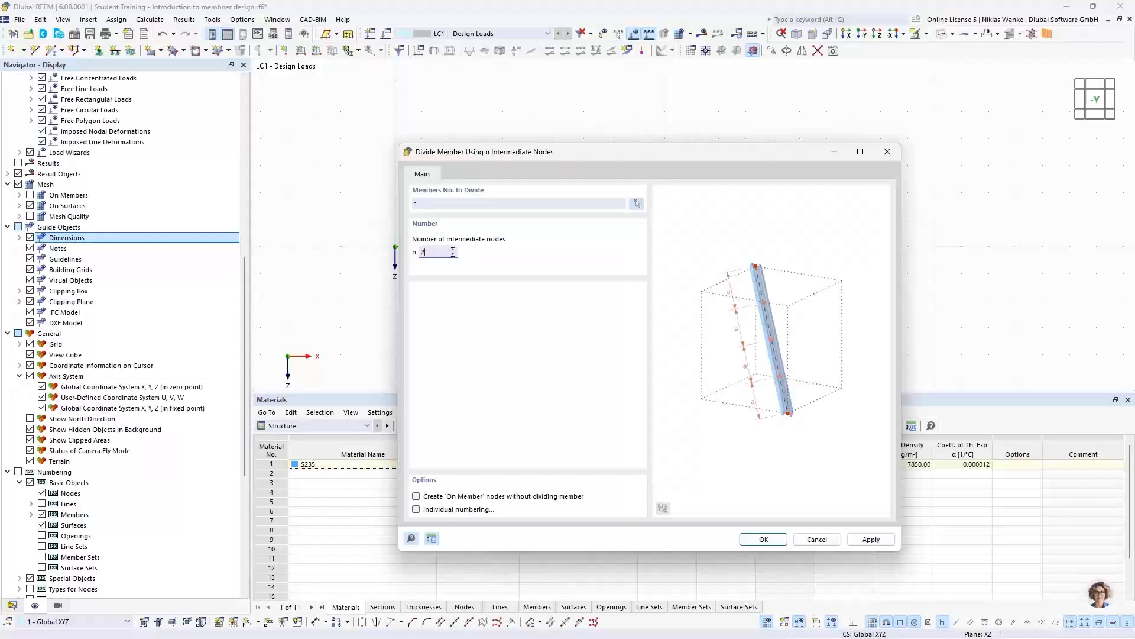
- Create the intermediate nodes as 'On Member' nodes without dividing the beam
{"action": "left_click_drag", "start_coordinate": [644, 154], "coordinate": [642, 115]}
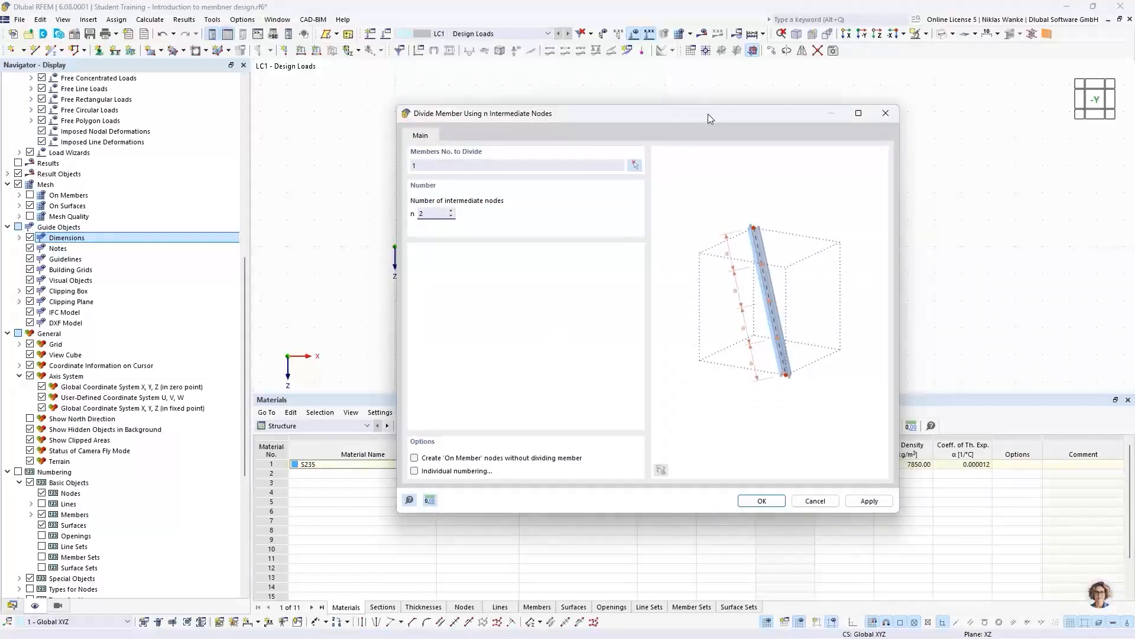
{"action": "left_click_drag", "start_coordinate": [707, 113], "coordinate": [691, 304]}
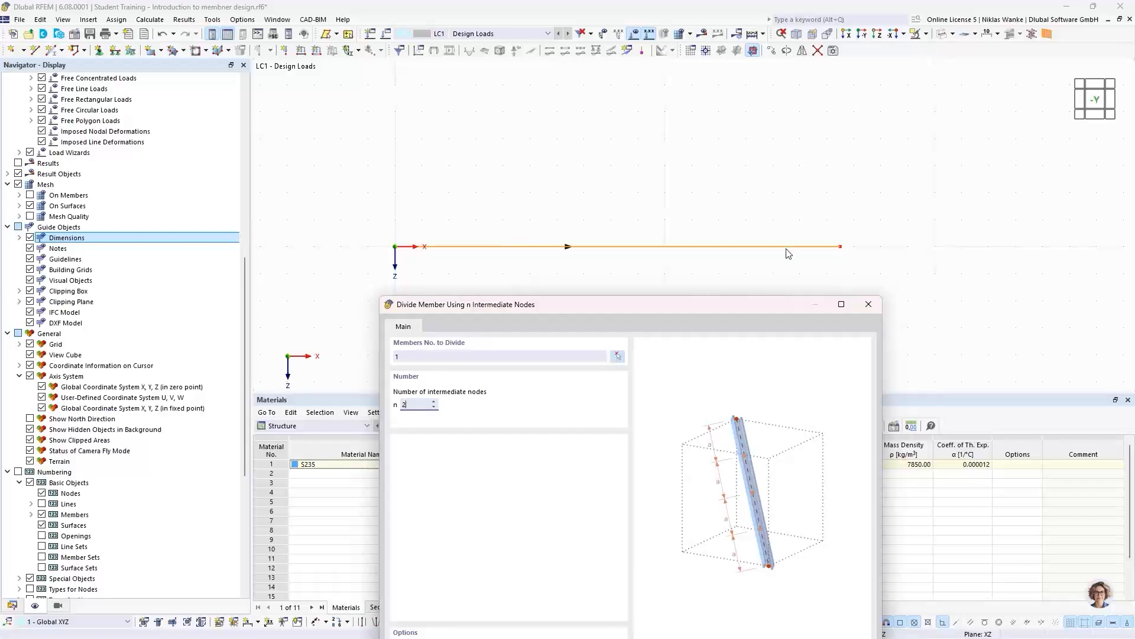
{"action": "left_click_drag", "start_coordinate": [653, 311], "coordinate": [647, 289]}
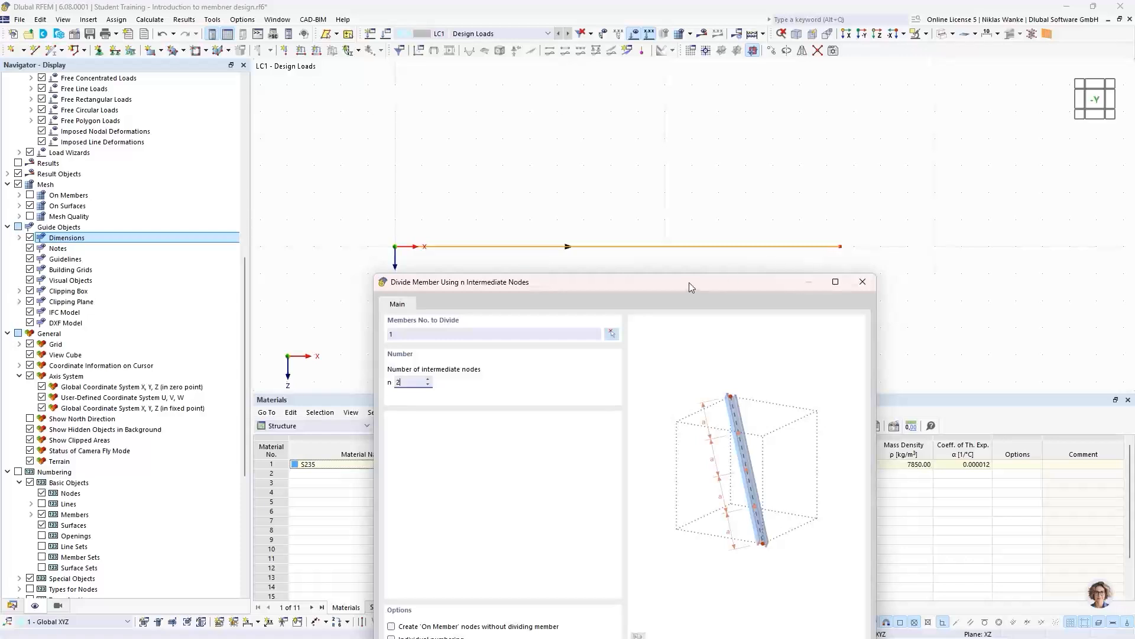
{"action": "left_click_drag", "start_coordinate": [692, 288], "coordinate": [716, 149]}
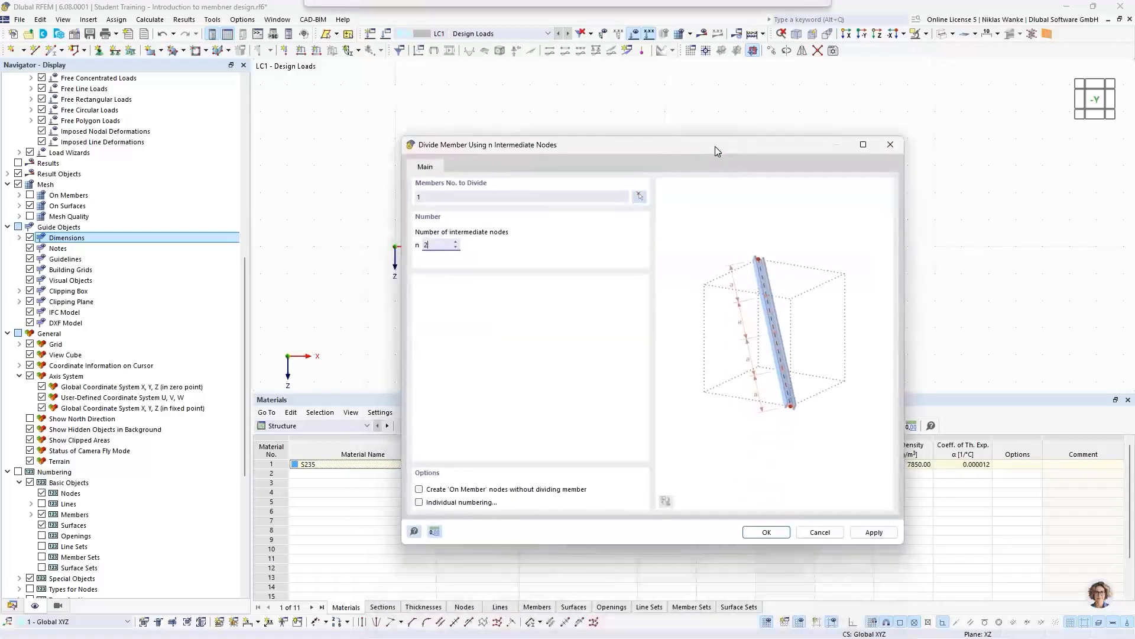
{"action": "left_click", "coordinate": [419, 490]}
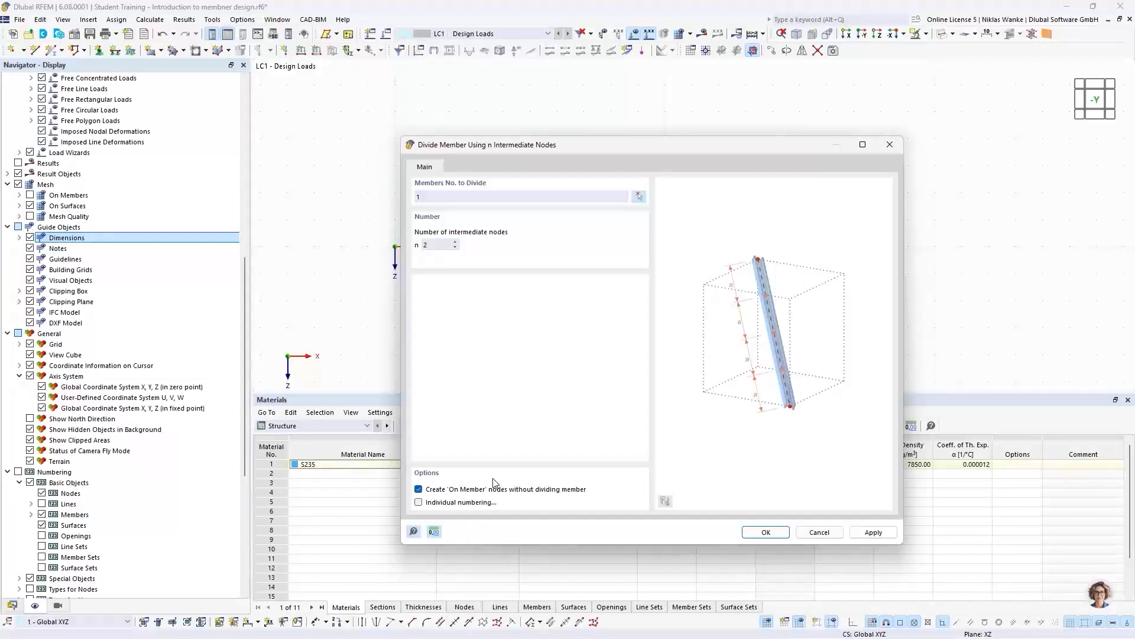
{"action": "left_click", "coordinate": [758, 535]}
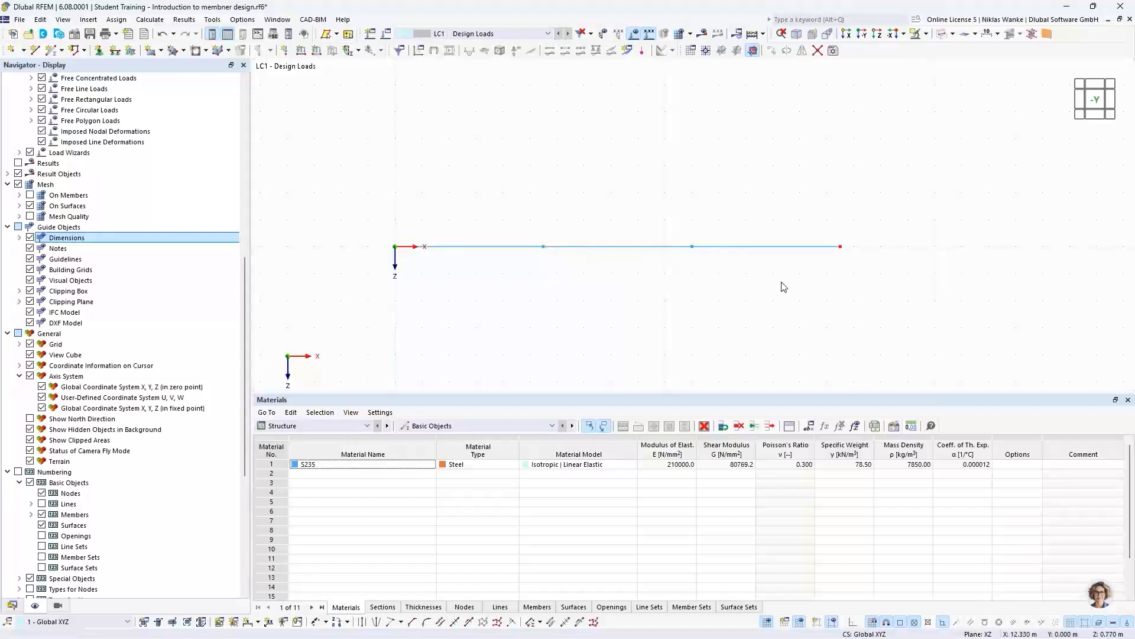
- Inspect the first intermediate node's on-member parameters, coordinates and available node types without changing them
{"action": "double_click", "coordinate": [544, 248]}
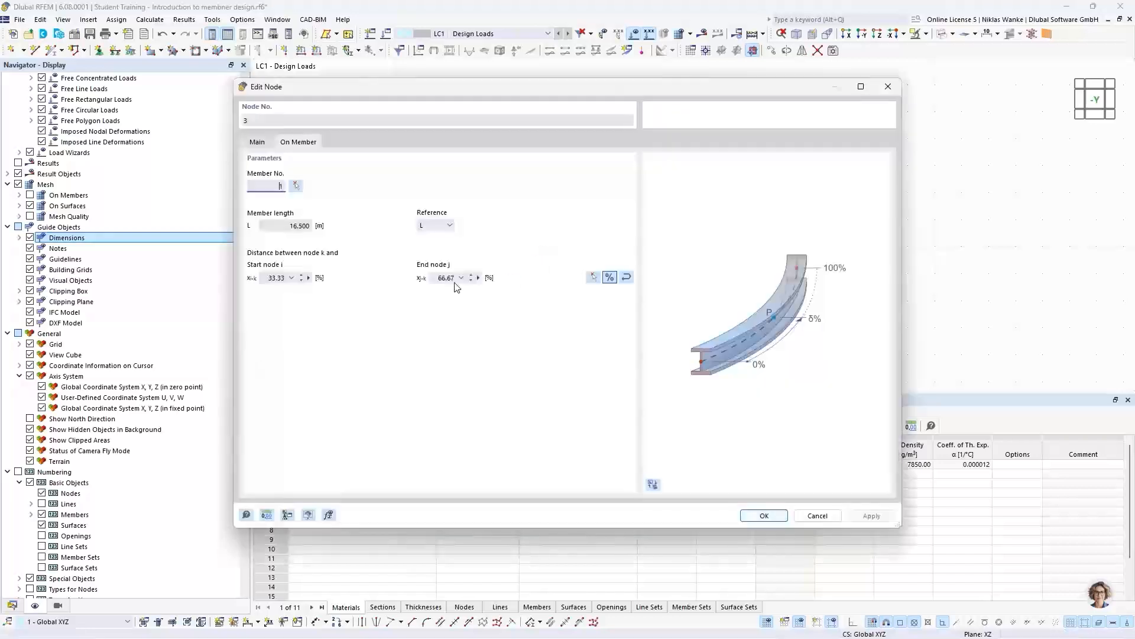
{"action": "left_click", "coordinate": [258, 142]}
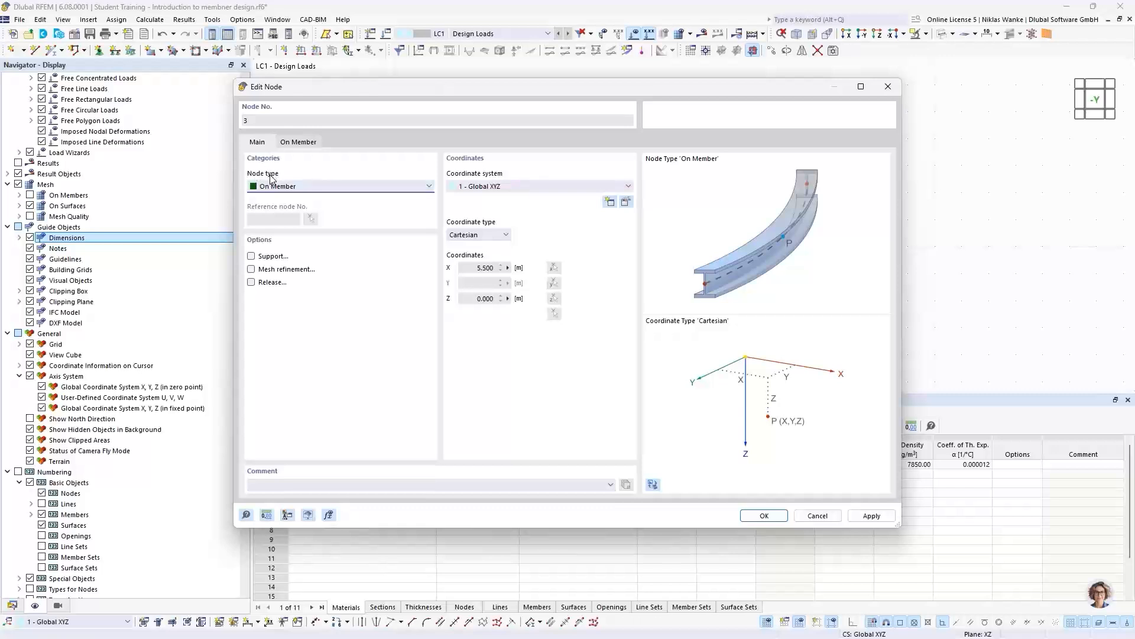
{"action": "left_click", "coordinate": [283, 187]}
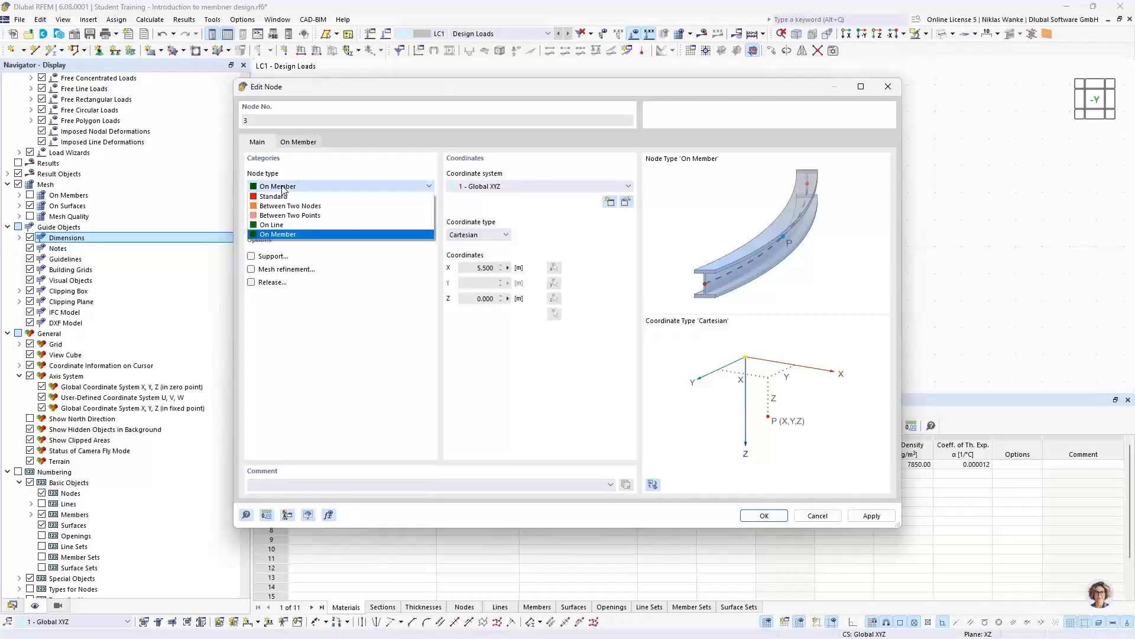
{"action": "left_click", "coordinate": [390, 171]}
{"action": "left_click", "coordinate": [889, 87]}
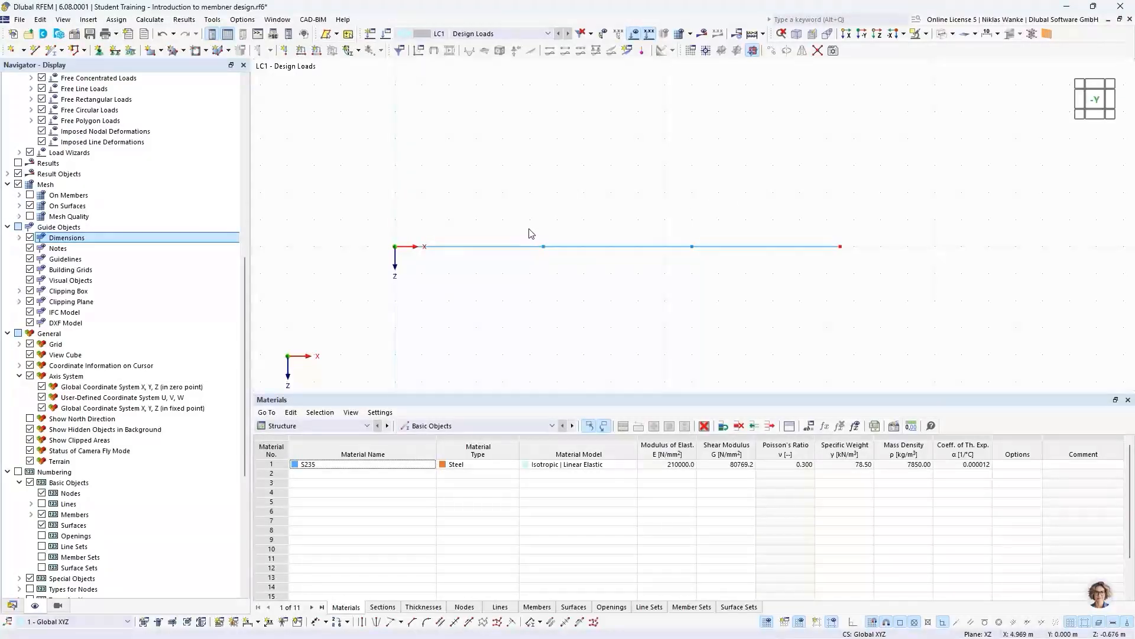
- Display the model as Solid Model, check the beam in 3D and return to the -Y view
{"action": "left_click_drag", "start_coordinate": [534, 231], "coordinate": [554, 266]}
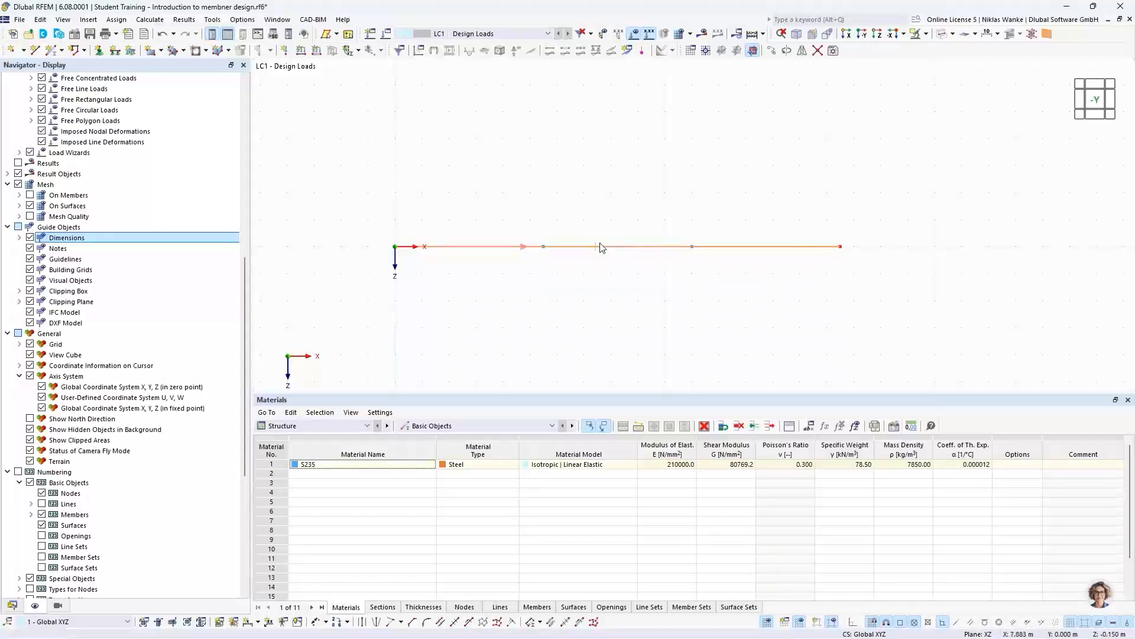
{"action": "left_click_drag", "start_coordinate": [645, 274], "coordinate": [615, 201]}
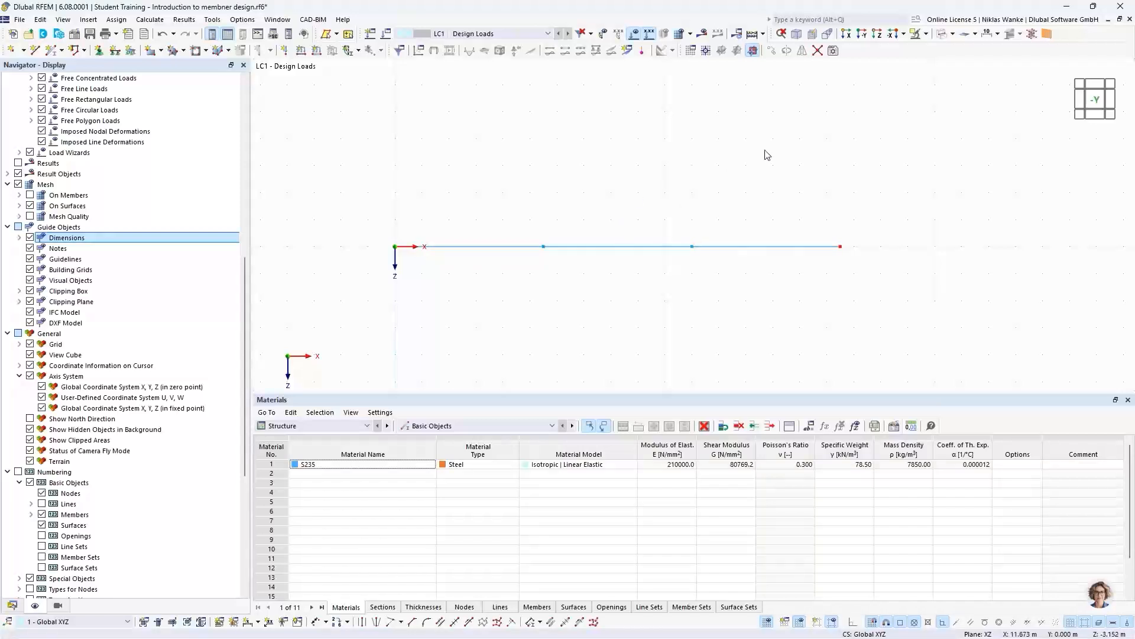
{"action": "left_click", "coordinate": [953, 34]}
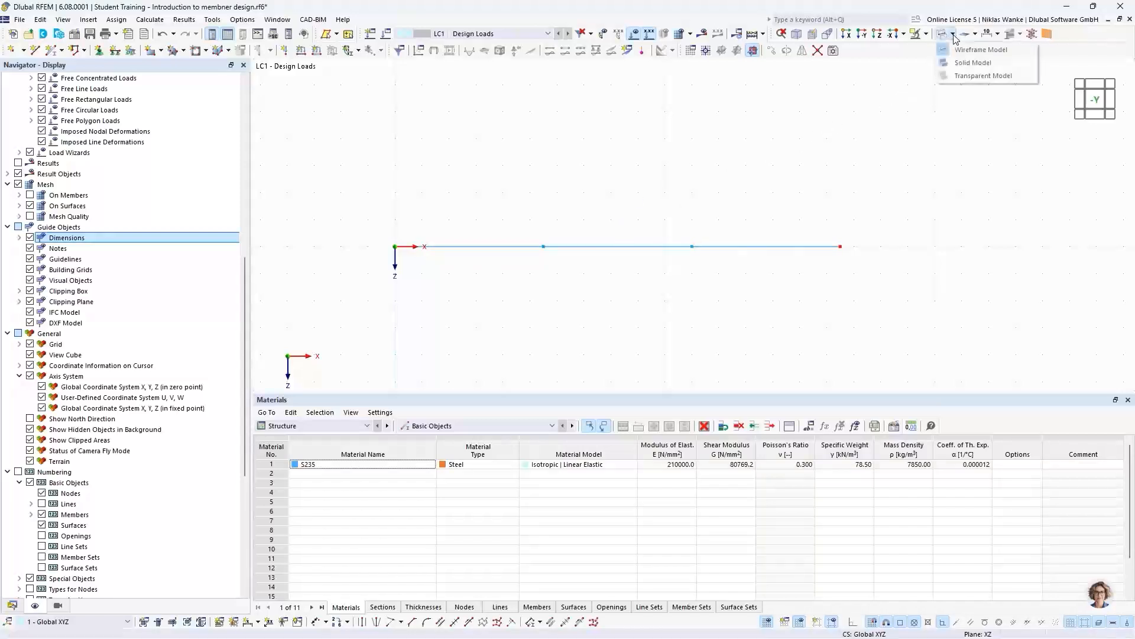
{"action": "left_click", "coordinate": [969, 63]}
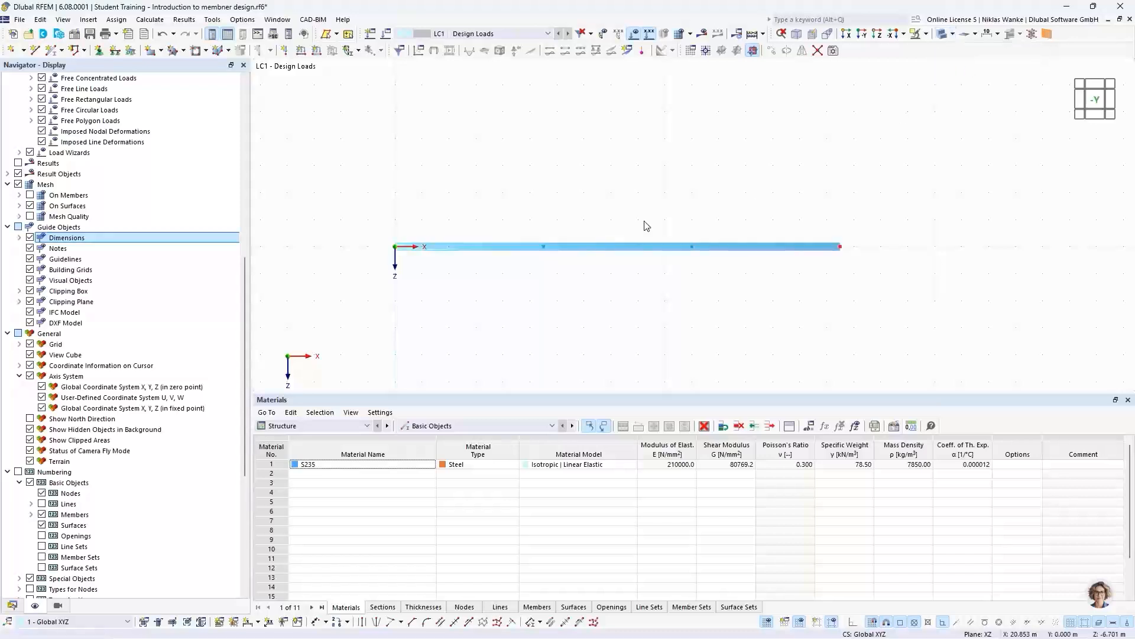
{"action": "middle_click_drag", "start_coordinate": [821, 264], "coordinate": [785, 259], "text": "ctrl"}
{"action": "scroll", "coordinate": [835, 239], "scroll_direction": "up", "scroll_amount": 6}
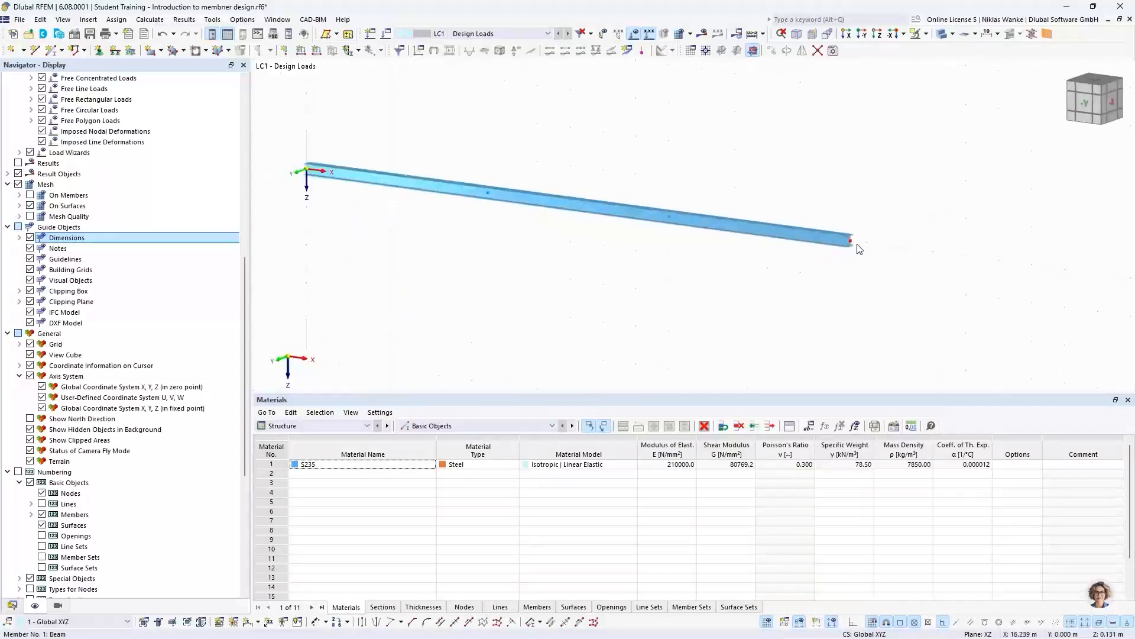
{"action": "scroll", "coordinate": [835, 239], "scroll_direction": "down", "scroll_amount": 3}
{"action": "scroll", "coordinate": [835, 239], "scroll_direction": "down", "scroll_amount": 4}
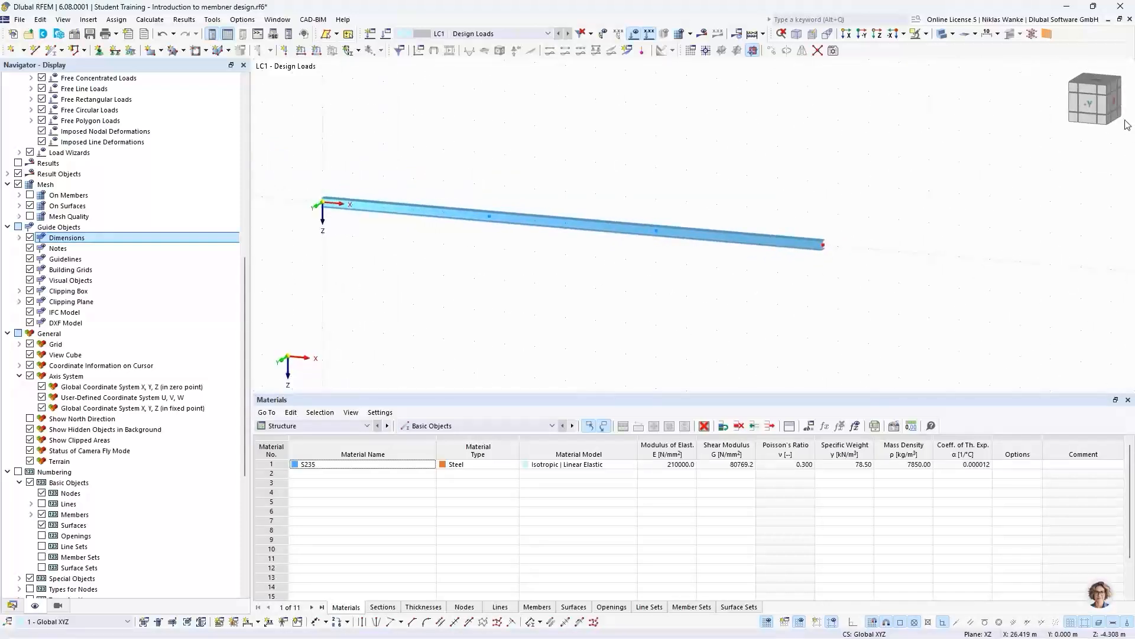
{"action": "left_click", "coordinate": [1088, 104]}
{"action": "scroll", "coordinate": [715, 291], "scroll_direction": "down", "scroll_amount": 1}
{"action": "middle_click_drag", "start_coordinate": [715, 291], "coordinate": [677, 286]}
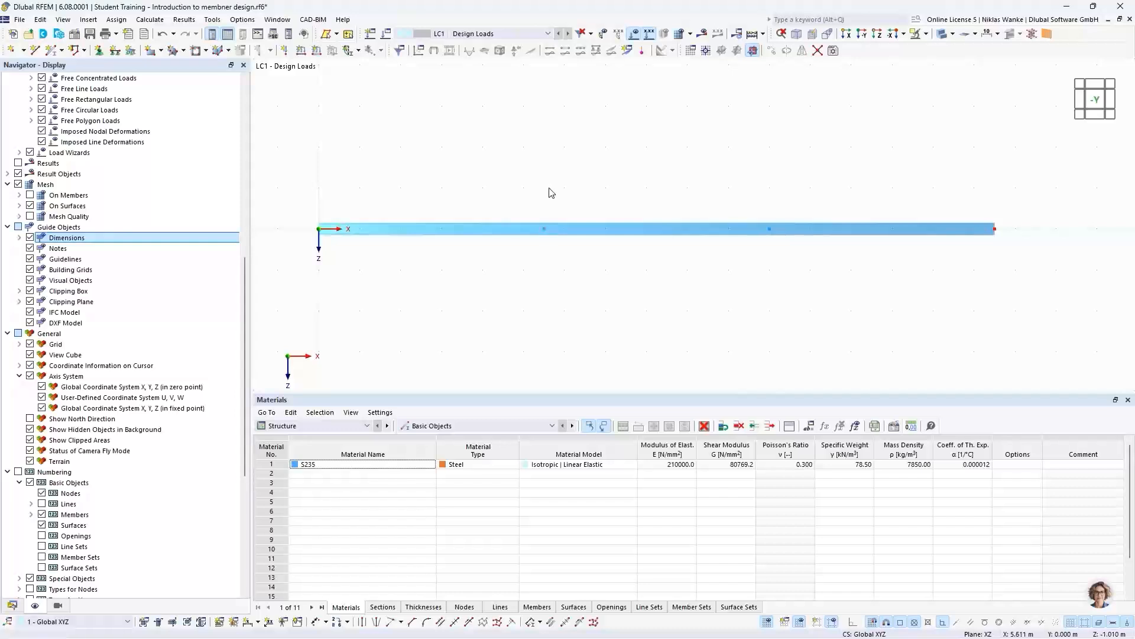
- Start a Move/Copy of the two intermediate beam nodes and set the number of copy steps to 1
{"action": "left_click", "coordinate": [544, 228]}
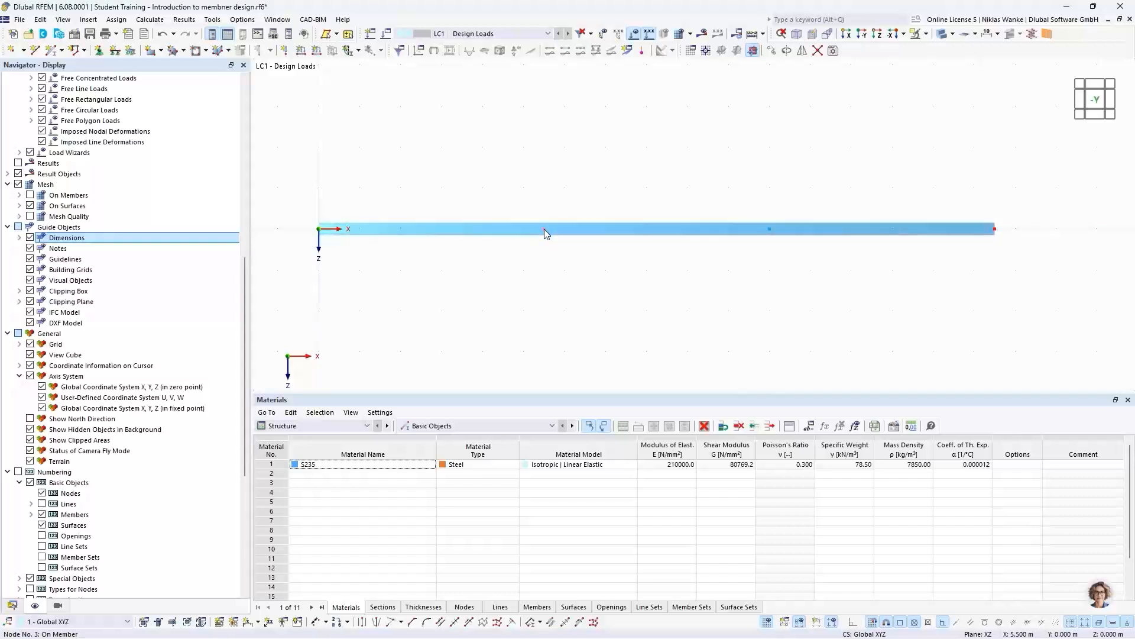
{"action": "left_click", "coordinate": [770, 230]}
{"action": "left_click", "coordinate": [772, 51]}
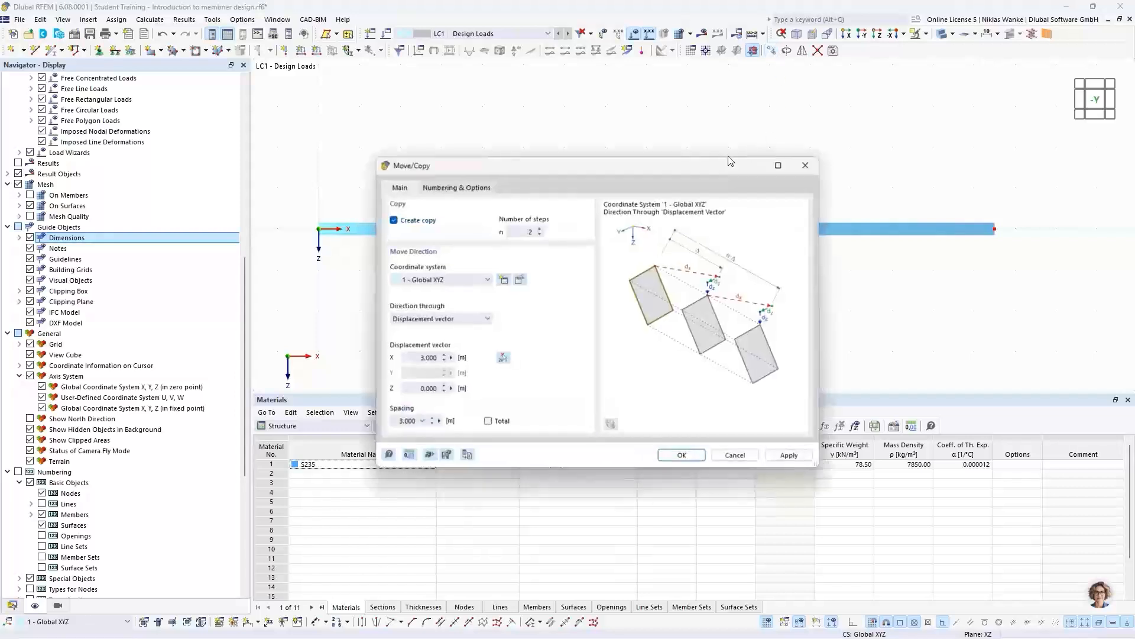
{"action": "left_click_drag", "start_coordinate": [739, 154], "coordinate": [766, 148]}
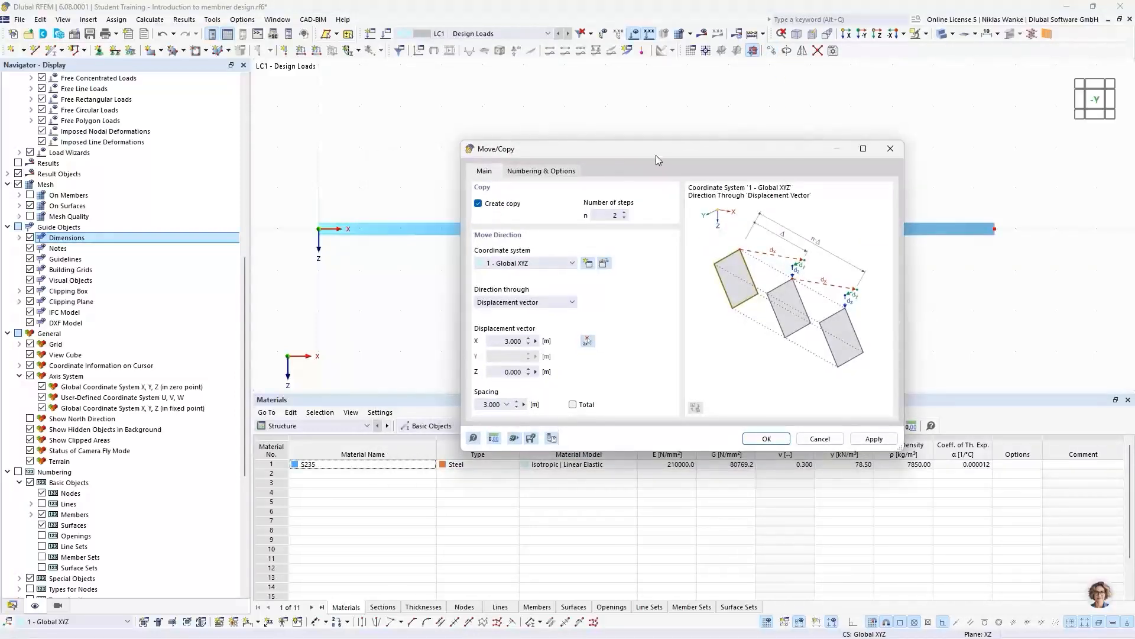
{"action": "left_click_drag", "start_coordinate": [655, 154], "coordinate": [760, 153]}
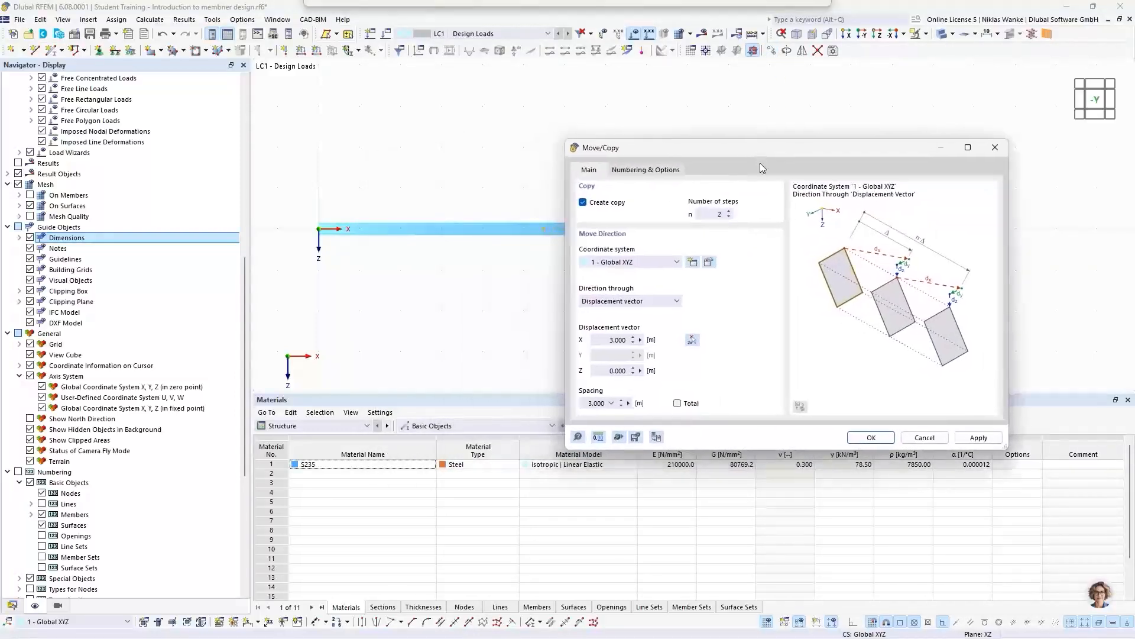
{"action": "left_click", "coordinate": [729, 217]}
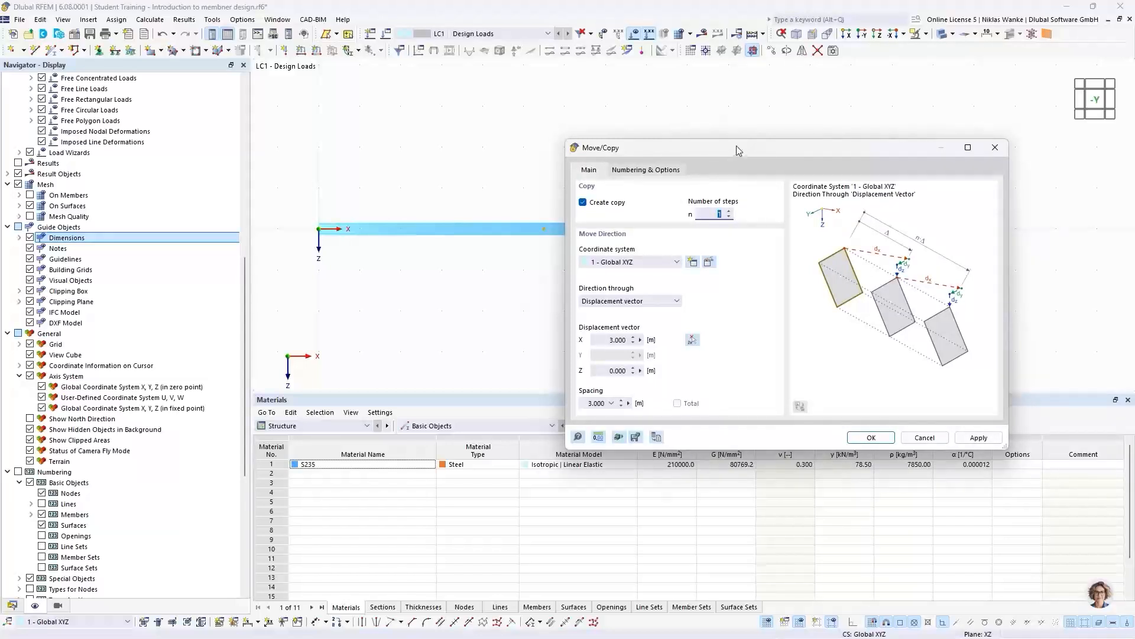
{"action": "mouse_move", "coordinate": [736, 146]}
{"action": "left_mouse_down"}
{"action": "mouse_move", "coordinate": [740, 130]}
{"action": "mouse_move", "coordinate": [737, 141]}
{"action": "left_mouse_up"}
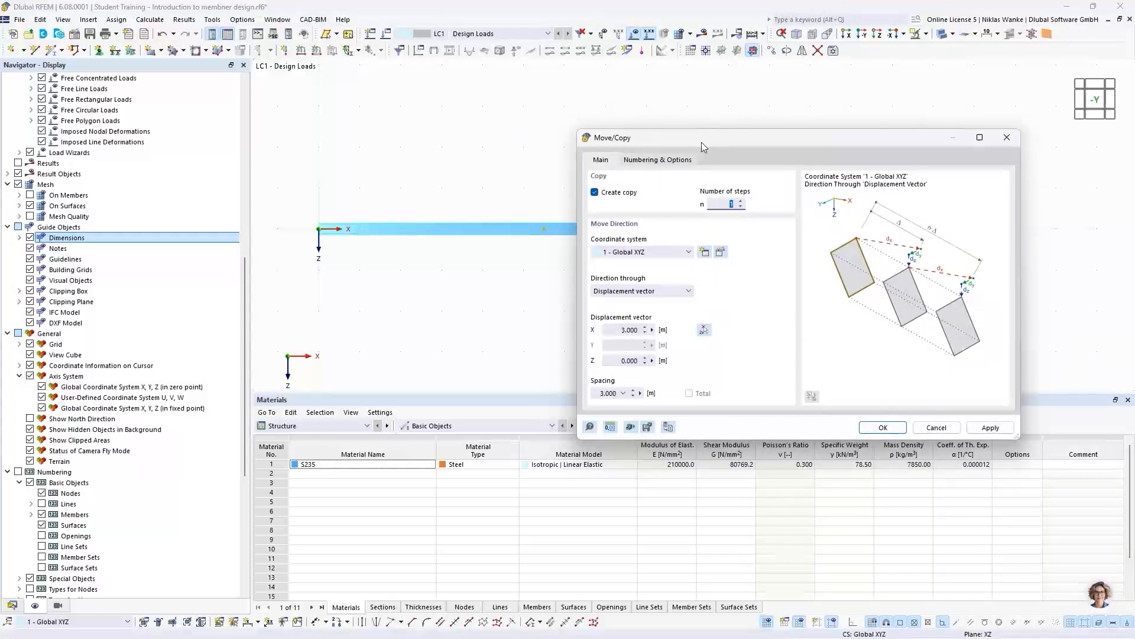
{"action": "left_click_drag", "start_coordinate": [715, 142], "coordinate": [561, 262]}
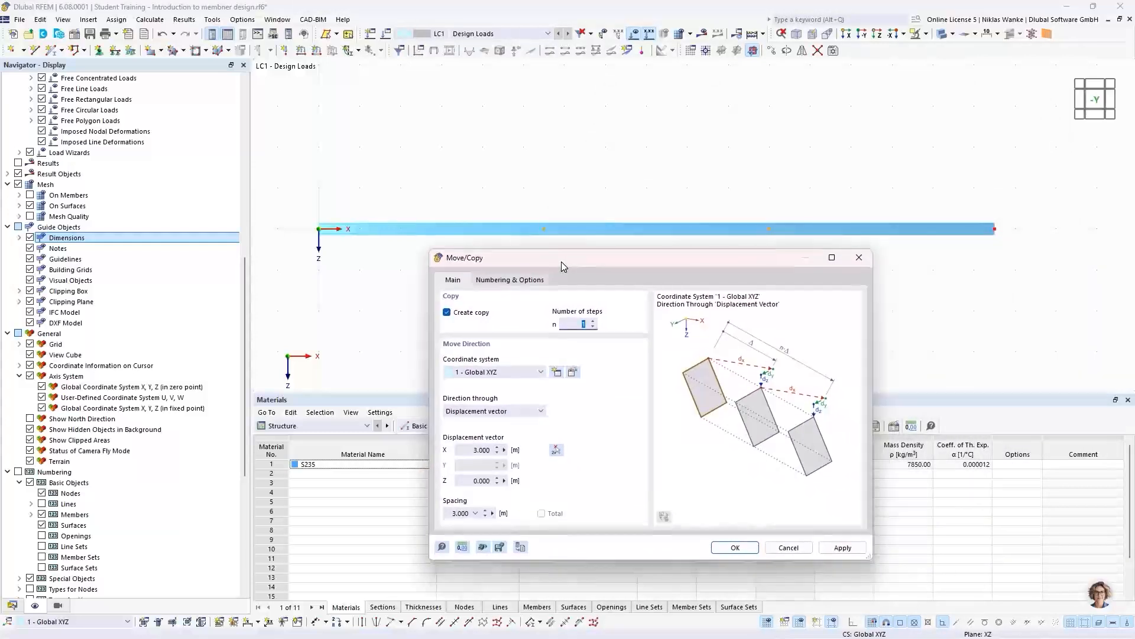
- Enable step links that link nodes with a member, and create a template member of type Truss
{"action": "left_click", "coordinate": [520, 284]}
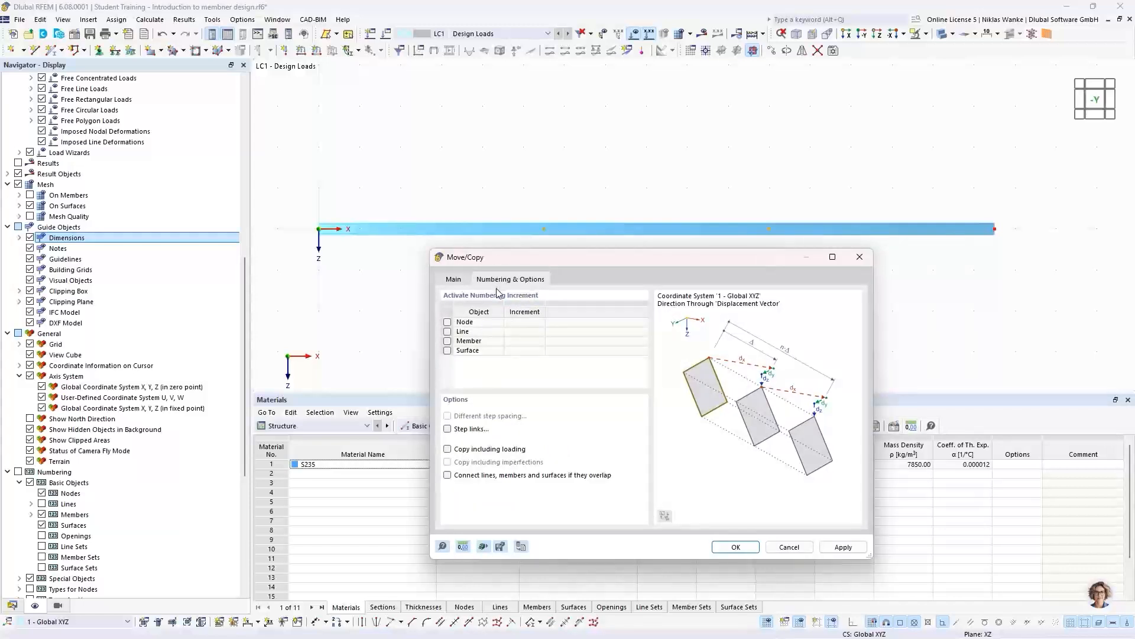
{"action": "left_click", "coordinate": [448, 428]}
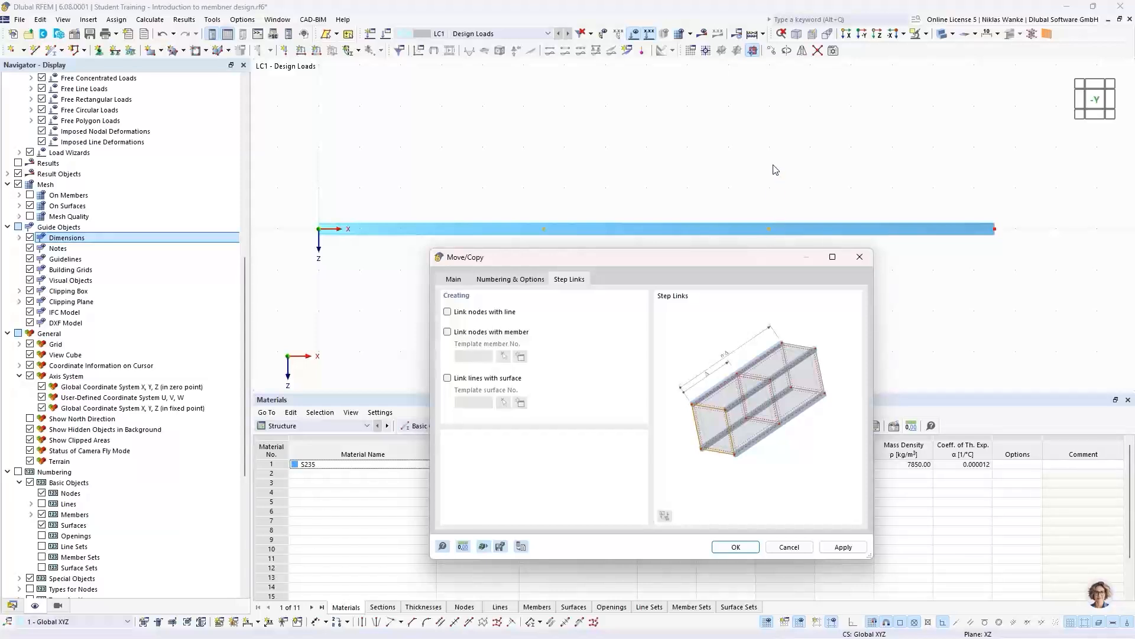
{"action": "left_click", "coordinate": [448, 332]}
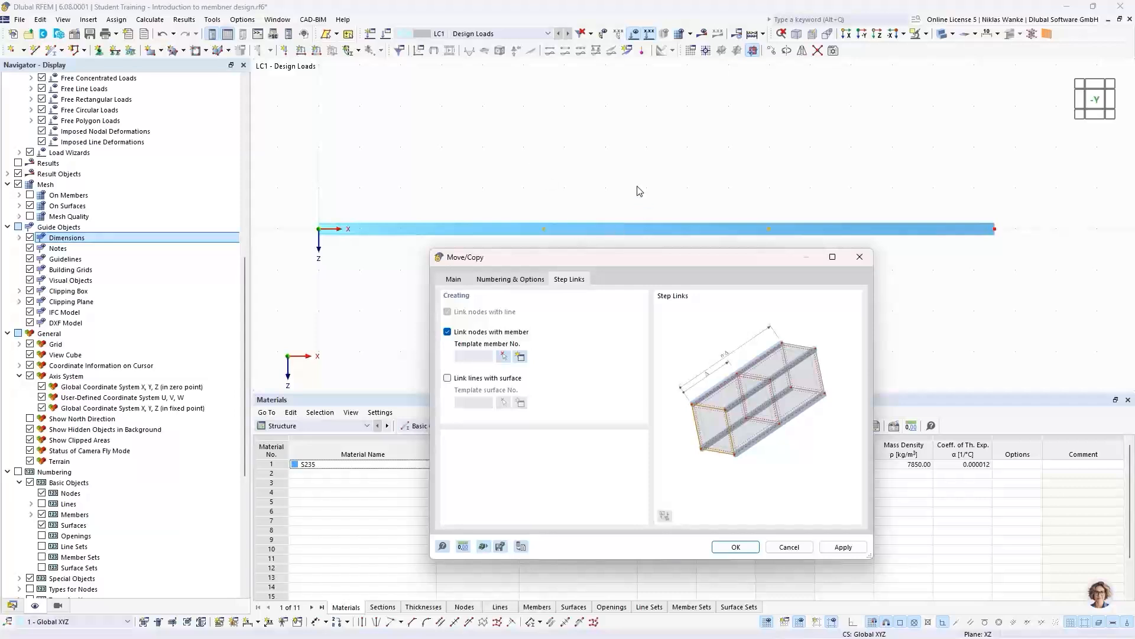
{"action": "left_click", "coordinate": [521, 357]}
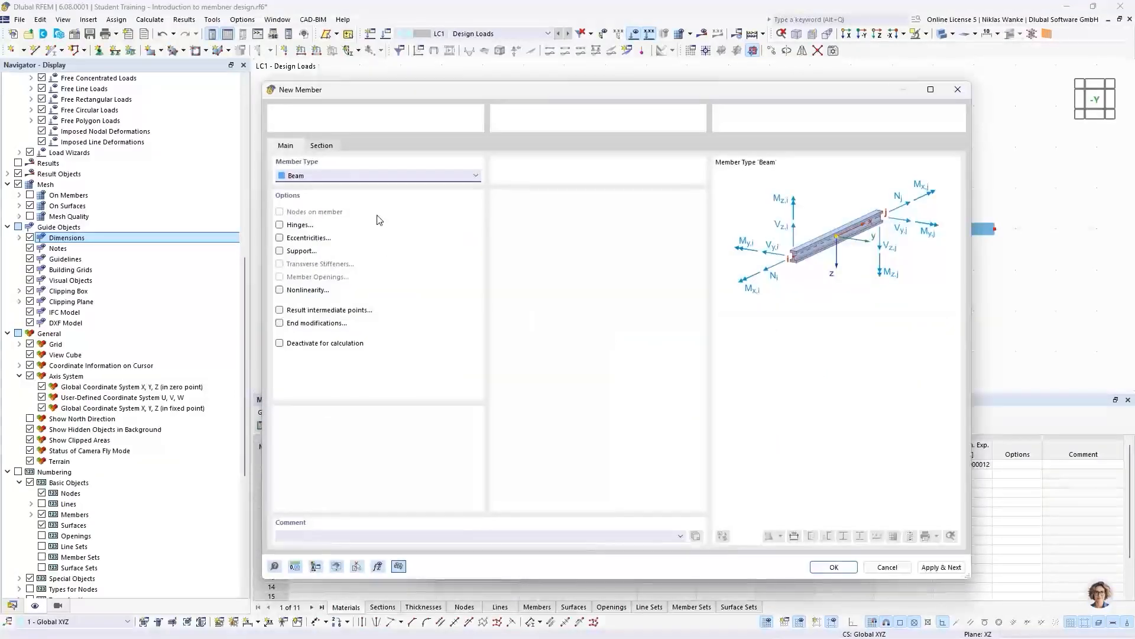
{"action": "left_click", "coordinate": [378, 177]}
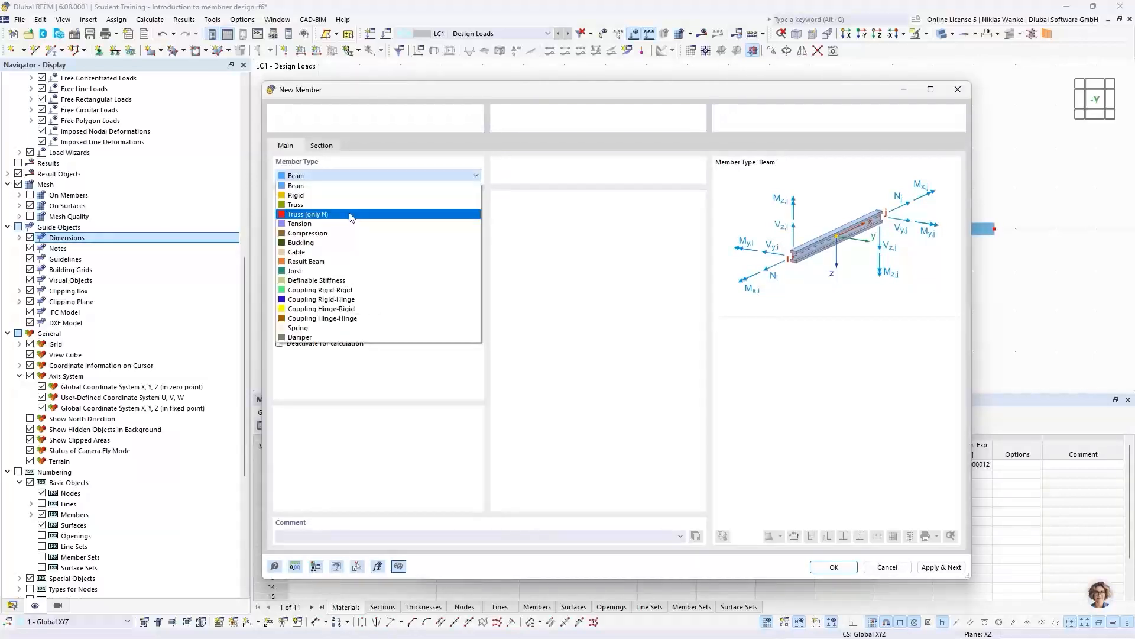
{"action": "left_click", "coordinate": [294, 205]}
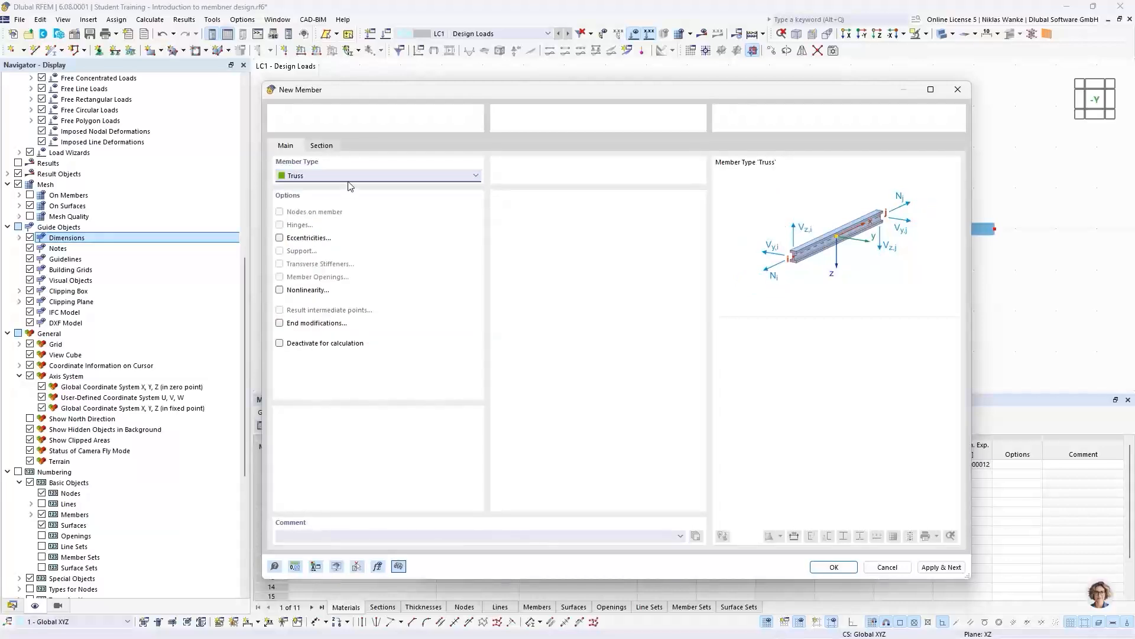
- Create a new IPE 200 British Steel section in S235 and assign it to the template truss member
{"action": "left_click", "coordinate": [322, 145]}
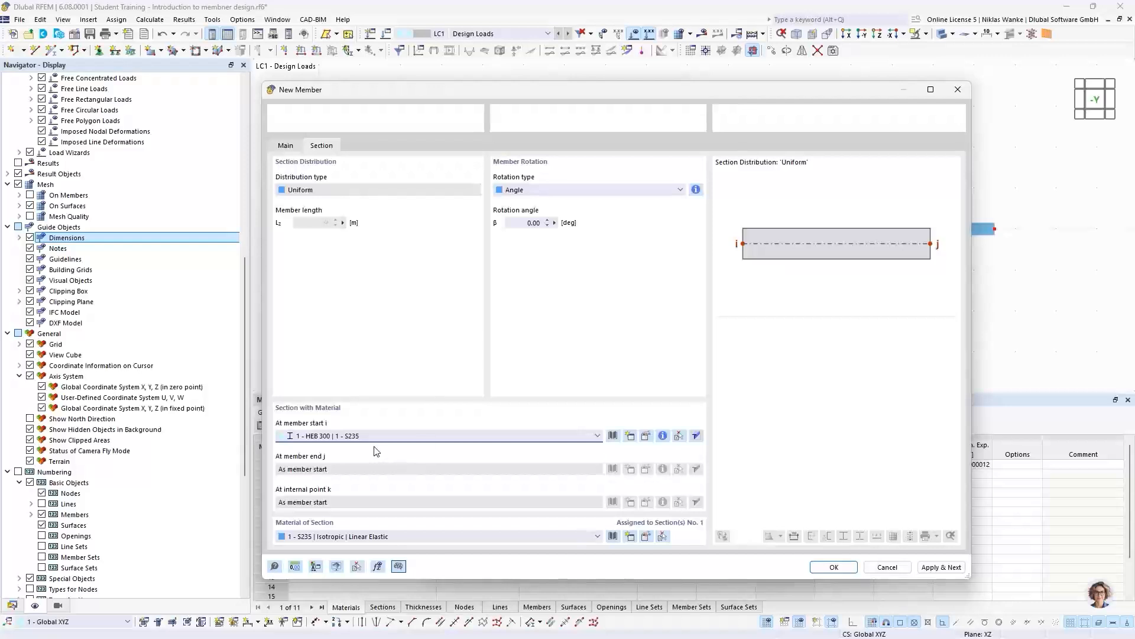
{"action": "left_click", "coordinate": [349, 435]}
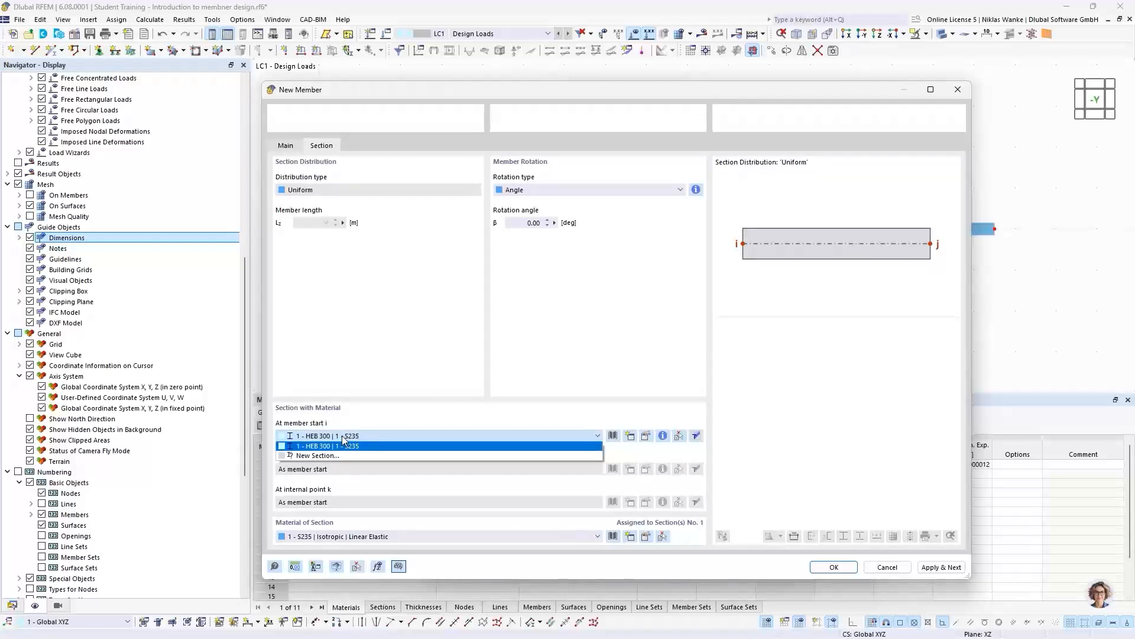
{"action": "left_click", "coordinate": [318, 457]}
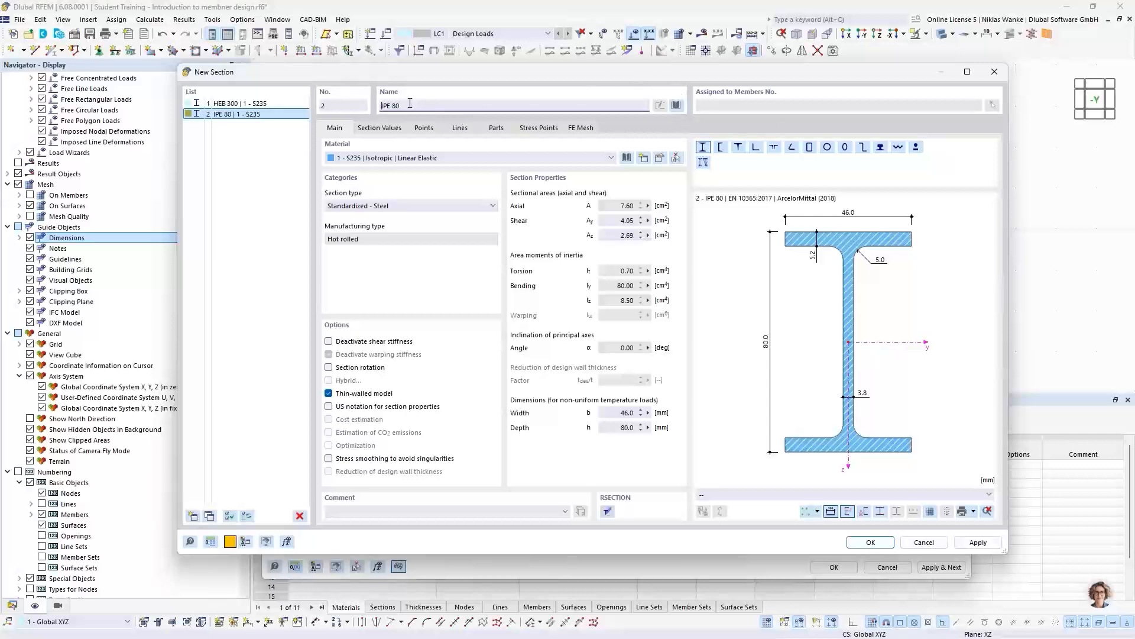
{"action": "key", "text": "BackSpace"}
{"action": "key", "text": "BackSpace"}
{"action": "key", "text": "BackSpace"}
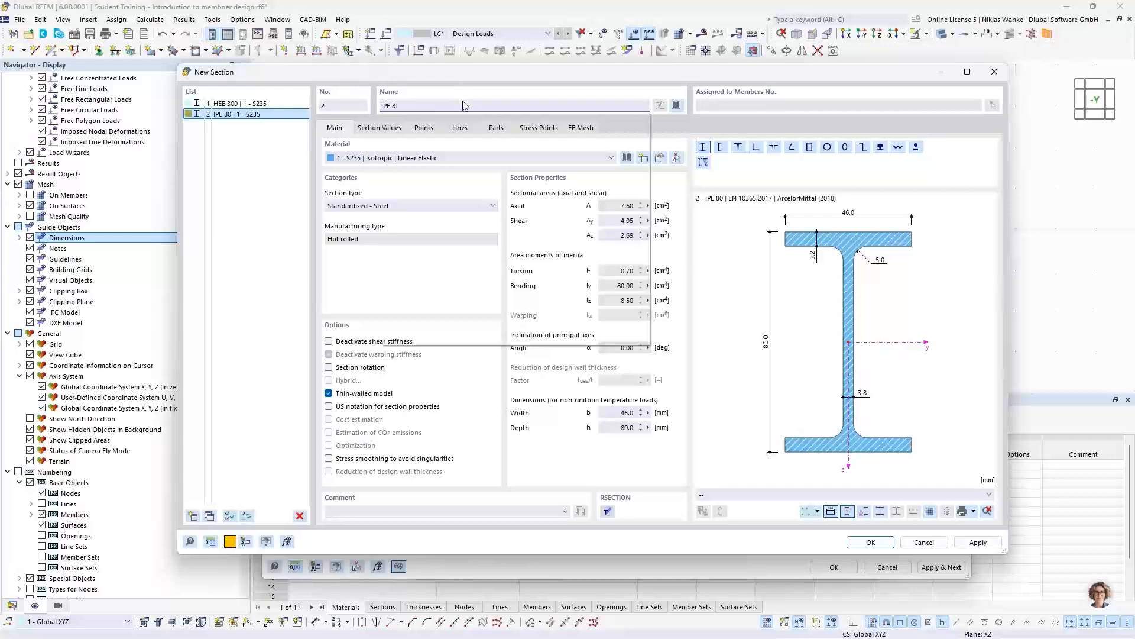
{"action": "type", "text": "200"}
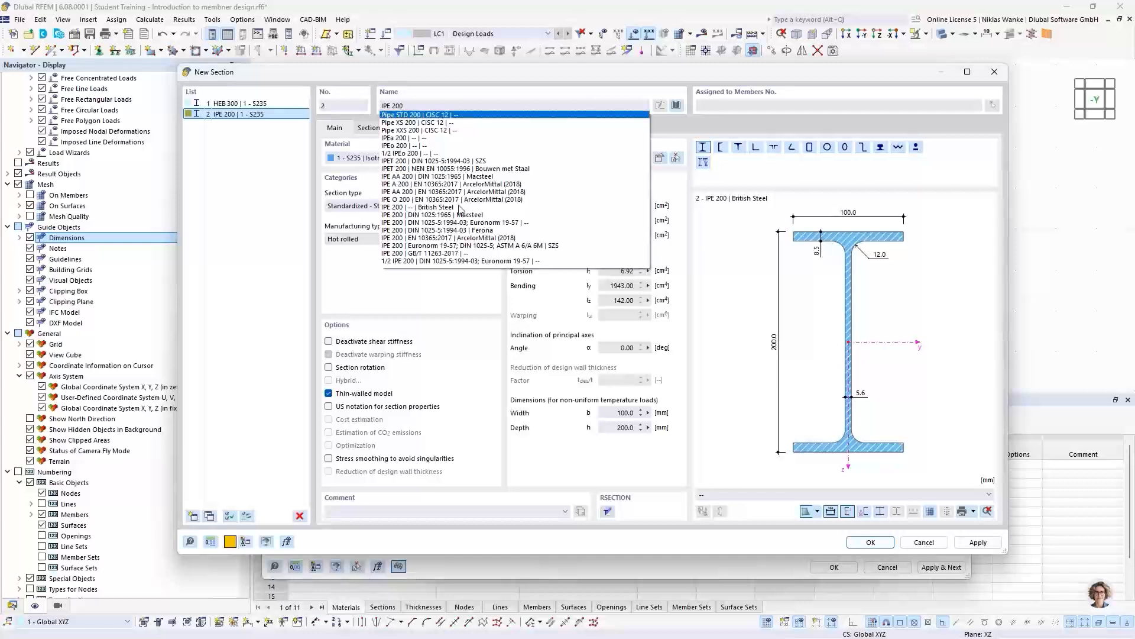
{"action": "left_click", "coordinate": [441, 208]}
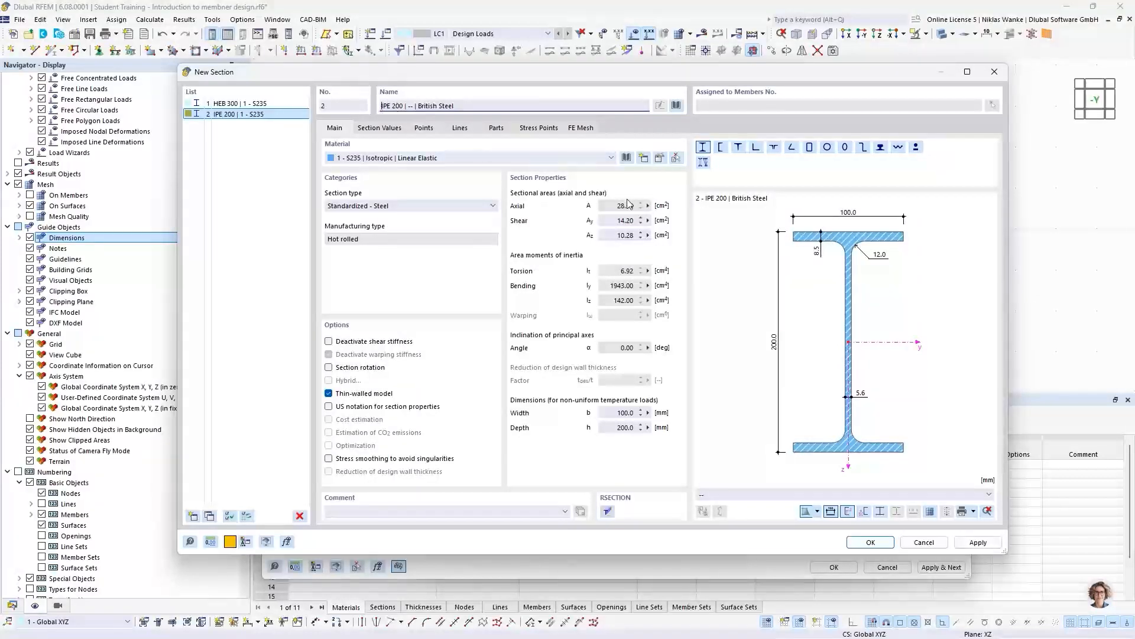
{"action": "left_click", "coordinate": [883, 544]}
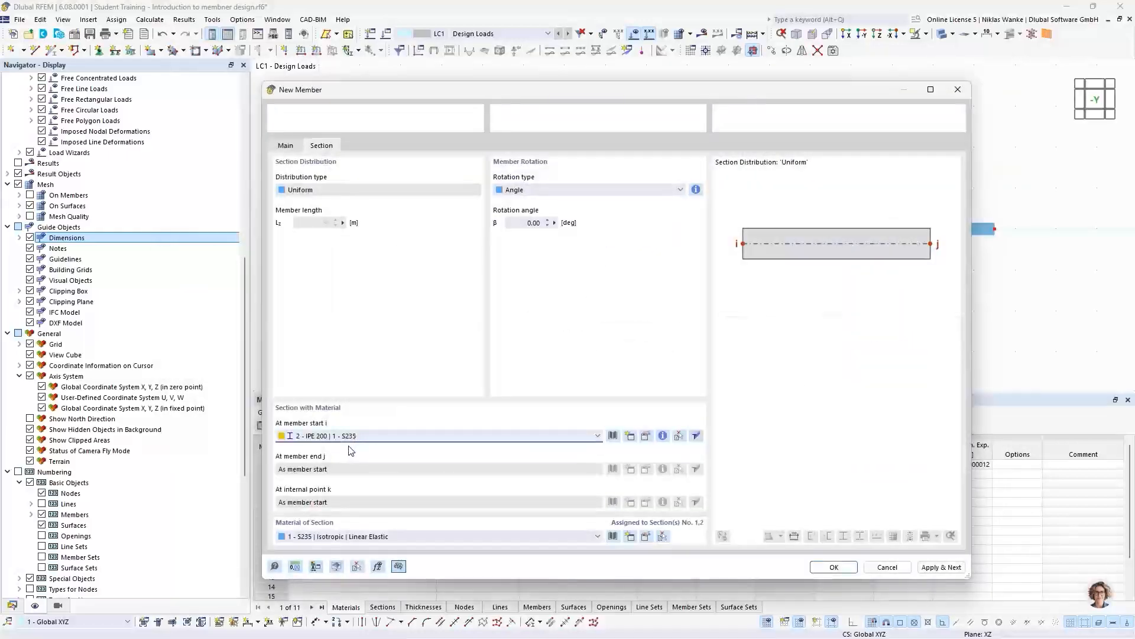
{"action": "left_click", "coordinate": [834, 566]}
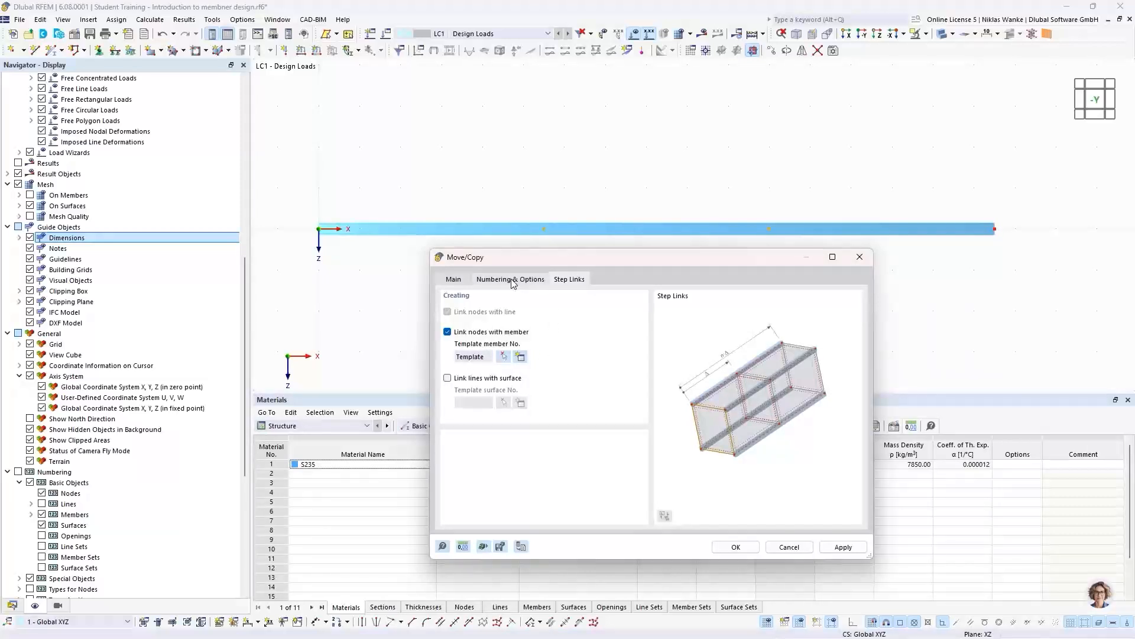
- Copy the two nodes upward with an X displacement of 0 and a negative Z displacement, linking them with truss members
{"action": "left_click", "coordinate": [454, 279]}
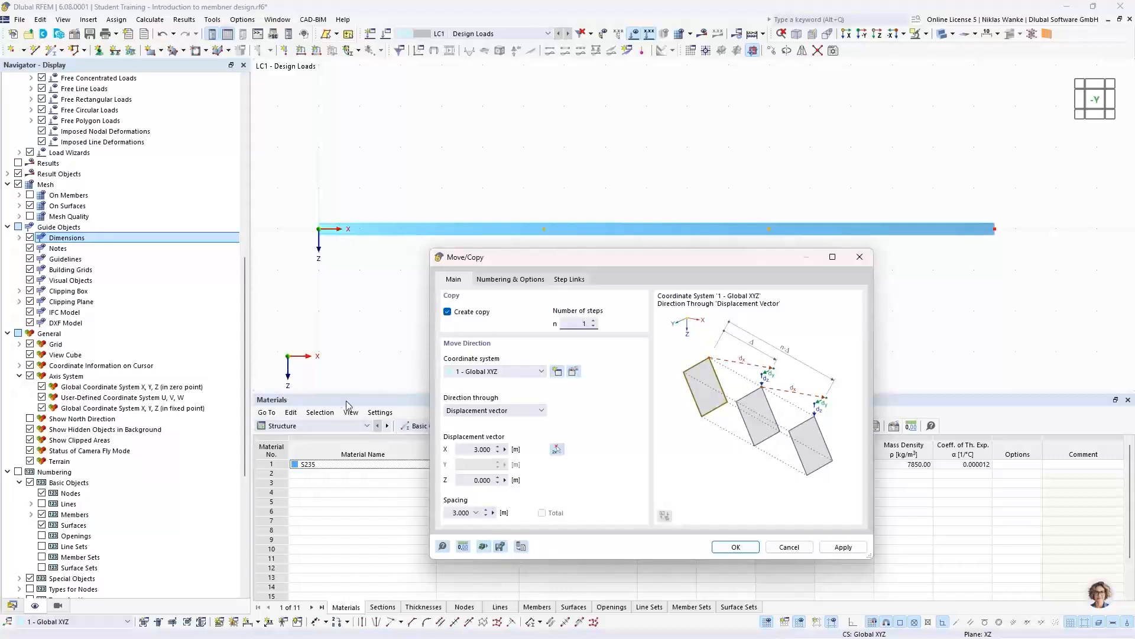
{"action": "left_click", "coordinate": [471, 447]}
{"action": "type", "text": "0"}
{"action": "key", "text": "Tab"}
{"action": "type", "text": "-"}
{"action": "left_click", "coordinate": [736, 547]}
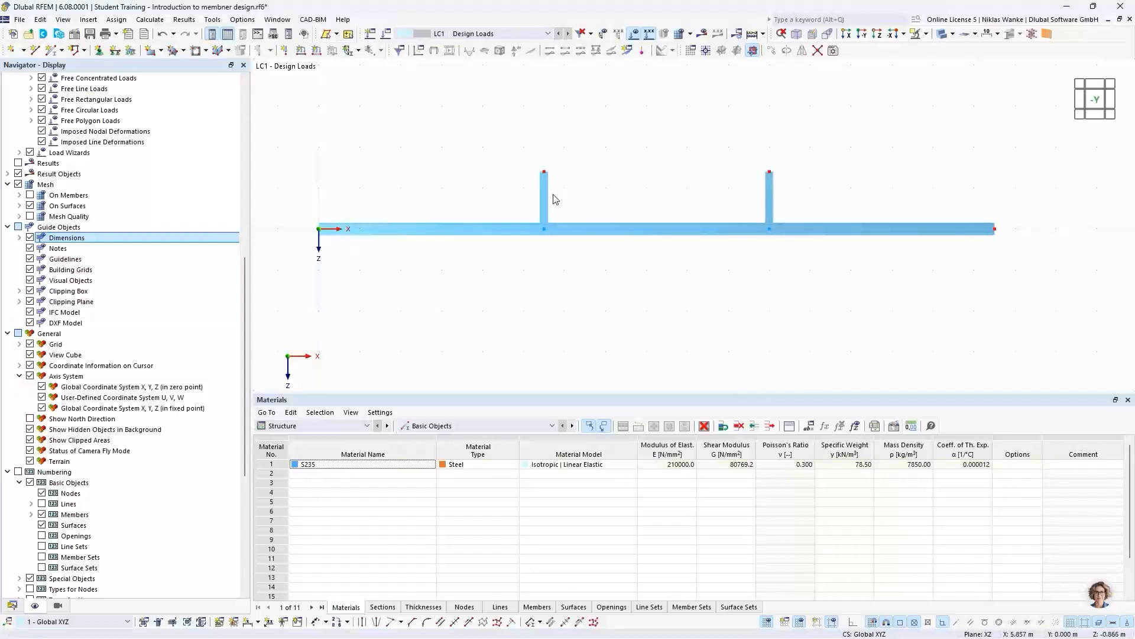
- Copy the beam's two end nodes upward once with X displacement 0 and a negative Z displacement, with step links disabled
{"action": "scroll", "coordinate": [663, 236], "scroll_direction": "down", "scroll_amount": 3}
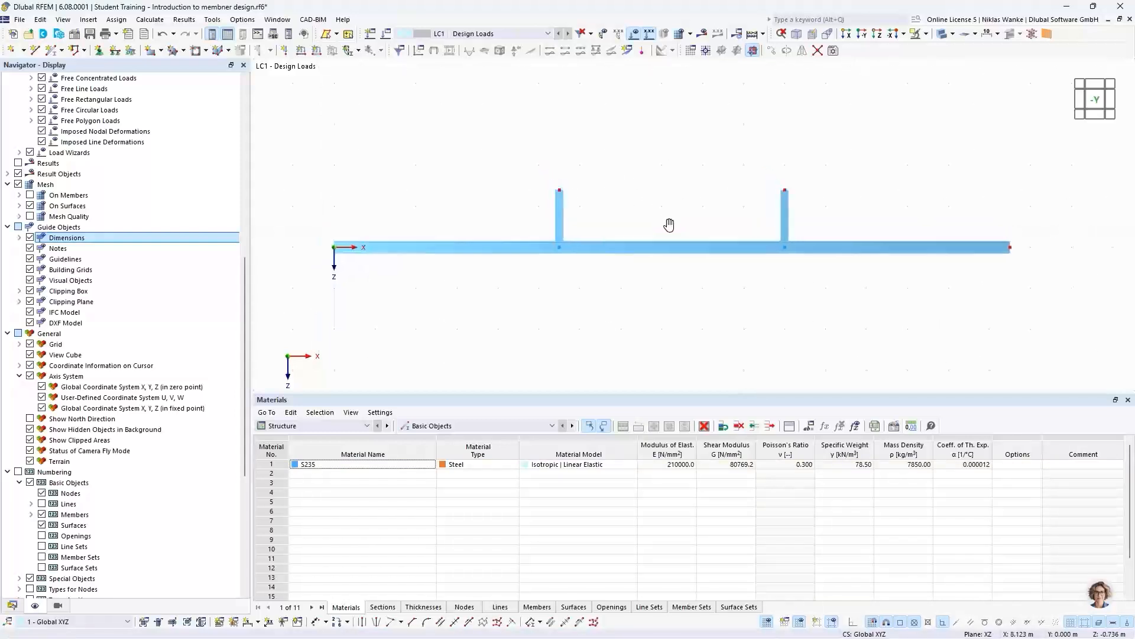
{"action": "middle_click_drag", "start_coordinate": [653, 255], "coordinate": [672, 265]}
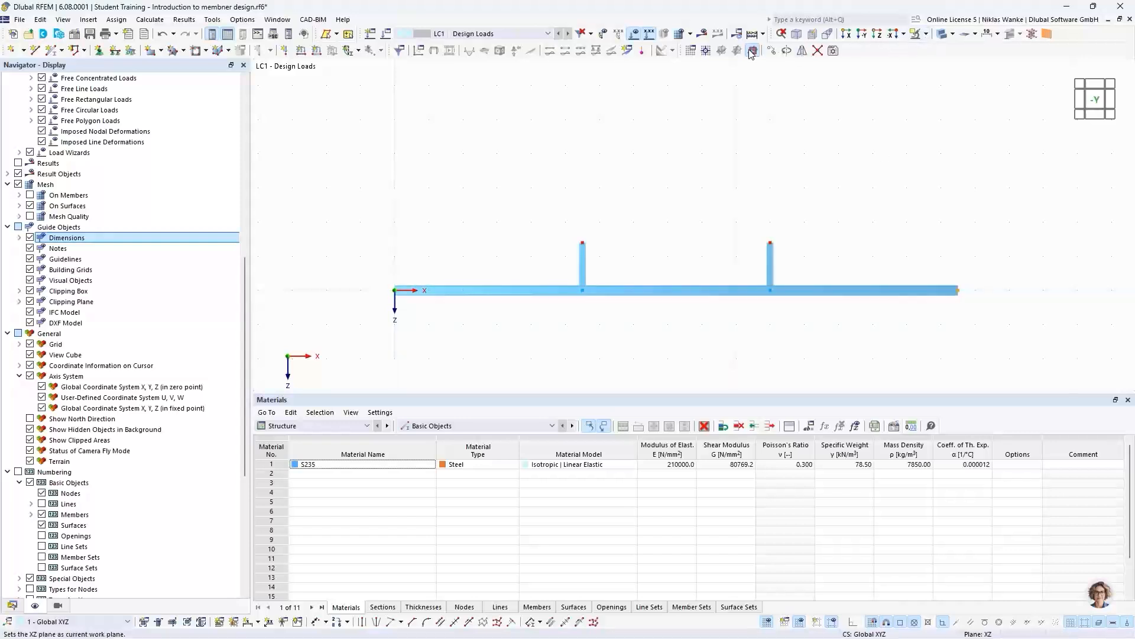
{"action": "left_click", "coordinate": [778, 53]}
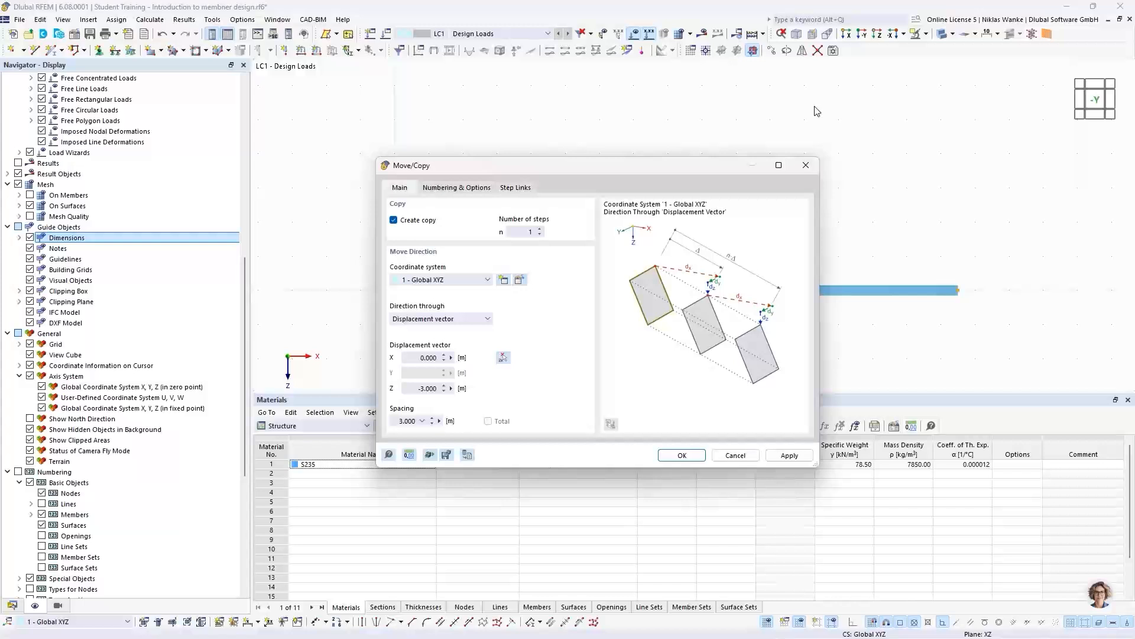
{"action": "left_click_drag", "start_coordinate": [619, 165], "coordinate": [645, 145]}
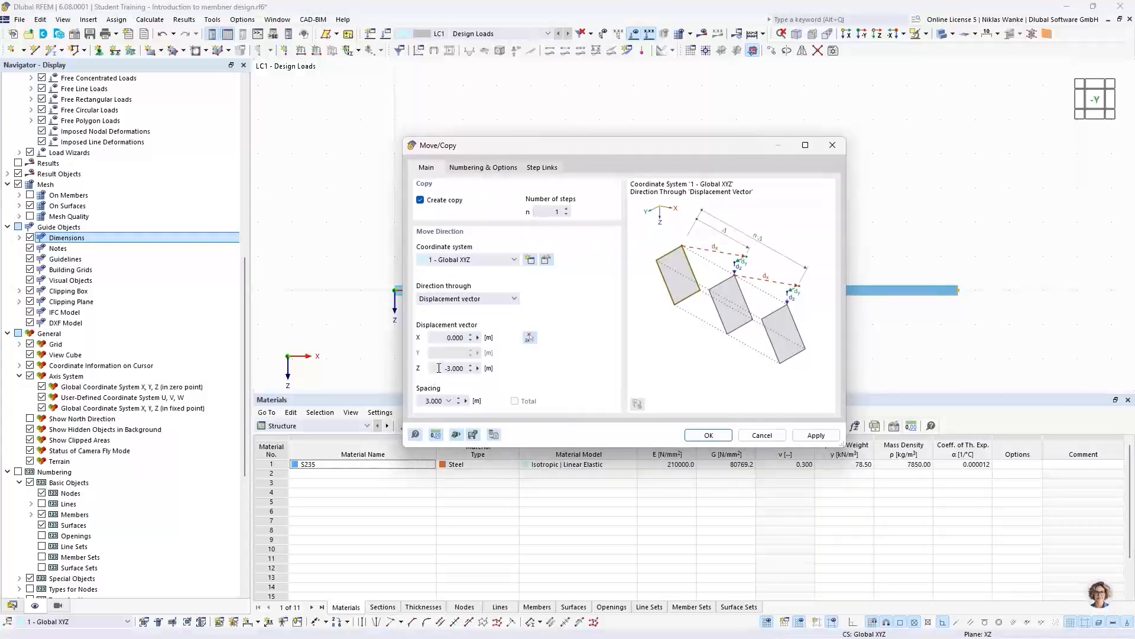
{"action": "left_click_drag", "start_coordinate": [439, 368], "coordinate": [472, 367]}
{"action": "type", "text": "2,3"}
{"action": "left_click", "coordinate": [484, 167]}
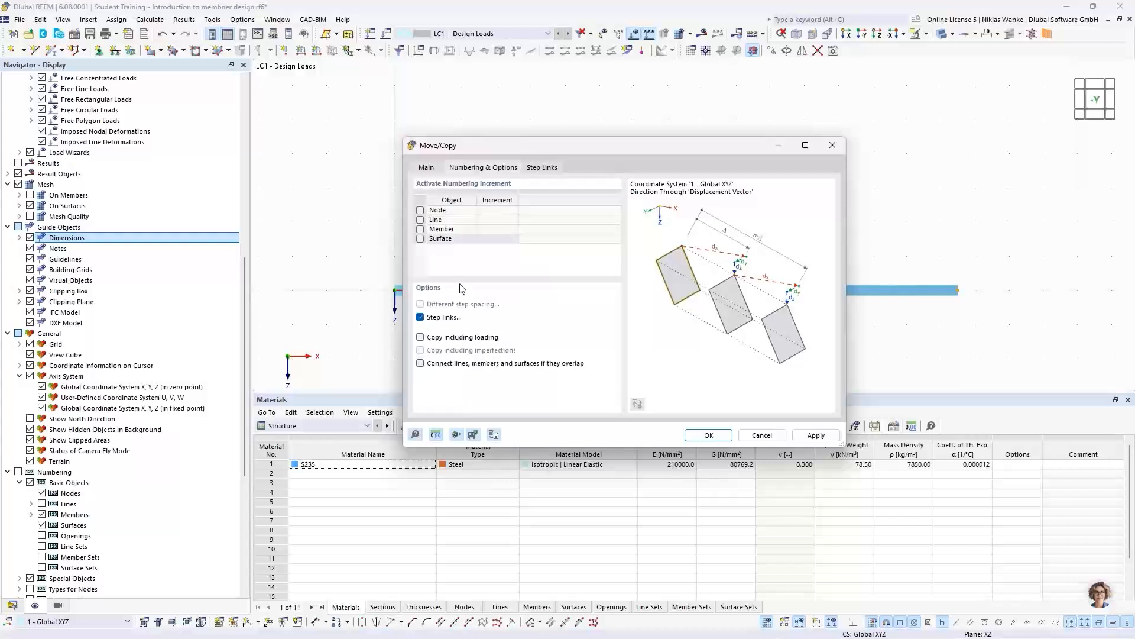
{"action": "left_click", "coordinate": [420, 317]}
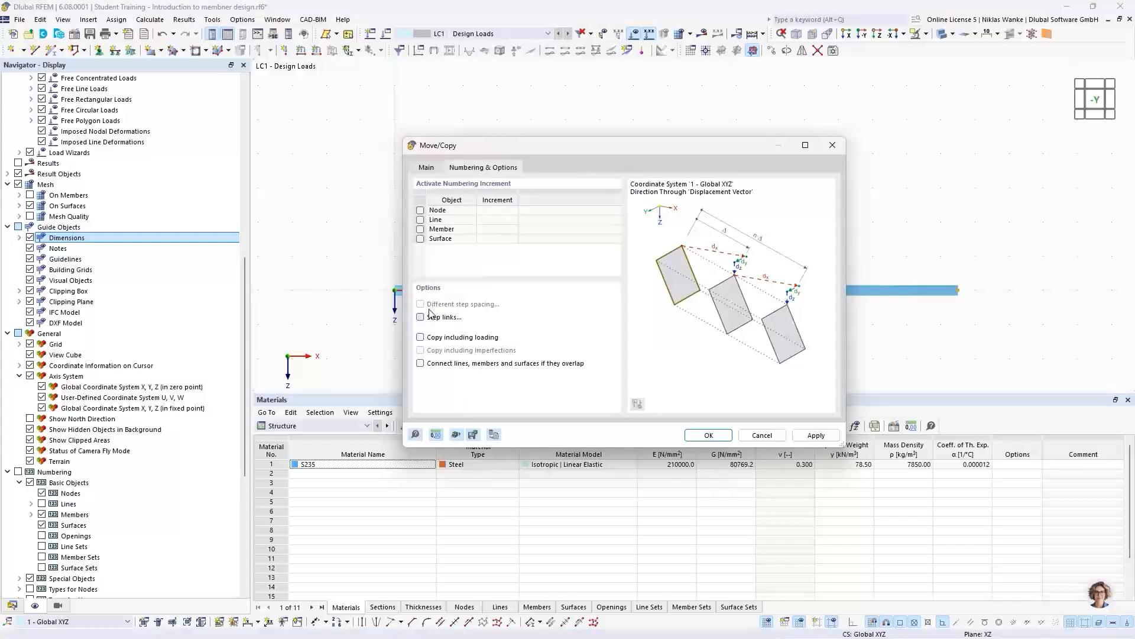
{"action": "left_click", "coordinate": [723, 436]}
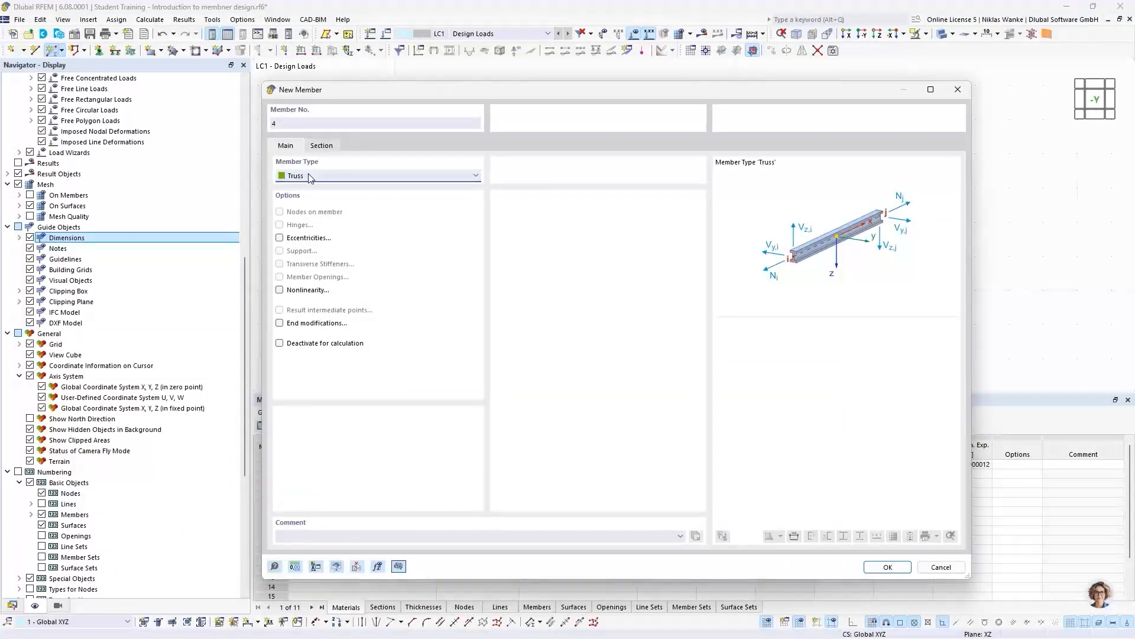
- Draw three IPE 200 S235 truss members connecting the two upper end nodes through the tops of both vertical posts
{"action": "left_click", "coordinate": [321, 146]}
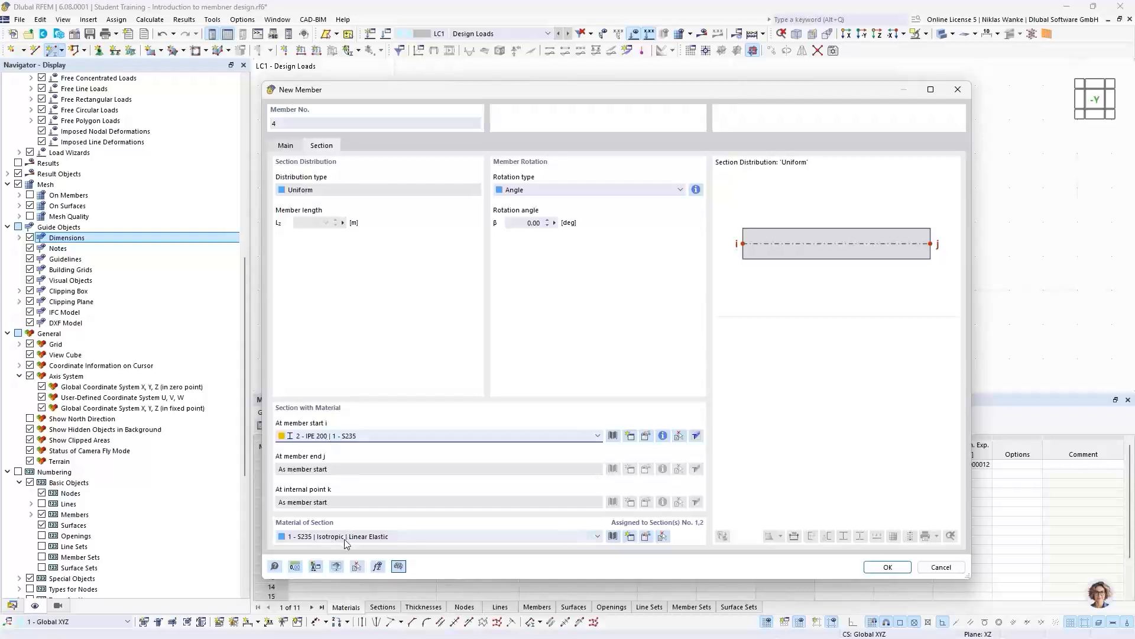
{"action": "left_click", "coordinate": [886, 567]}
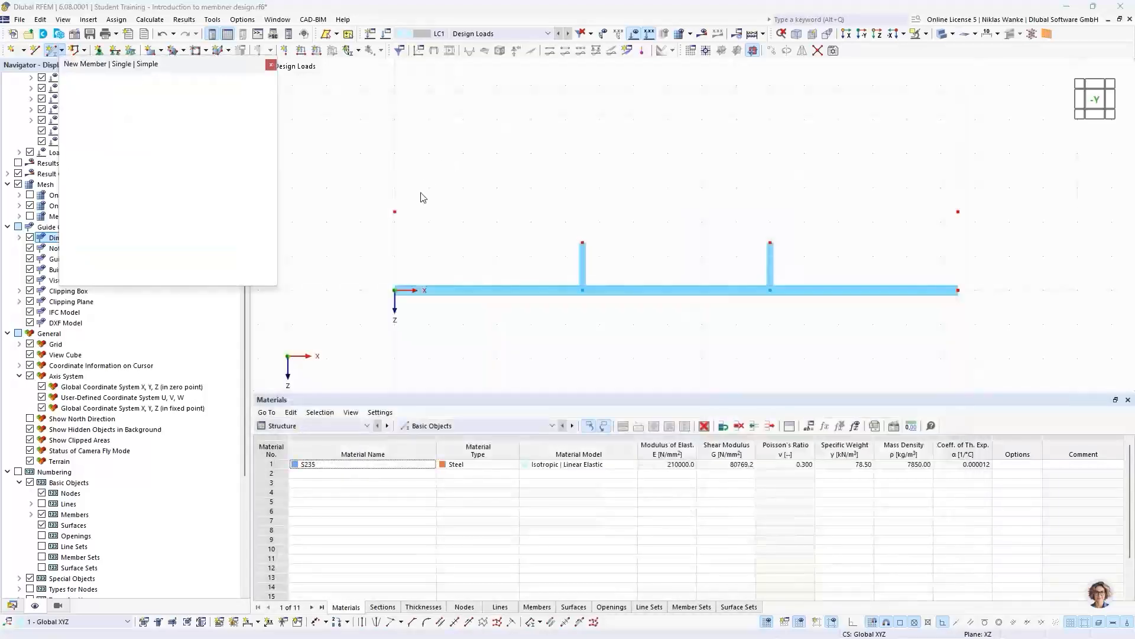
{"action": "left_click", "coordinate": [394, 212]}
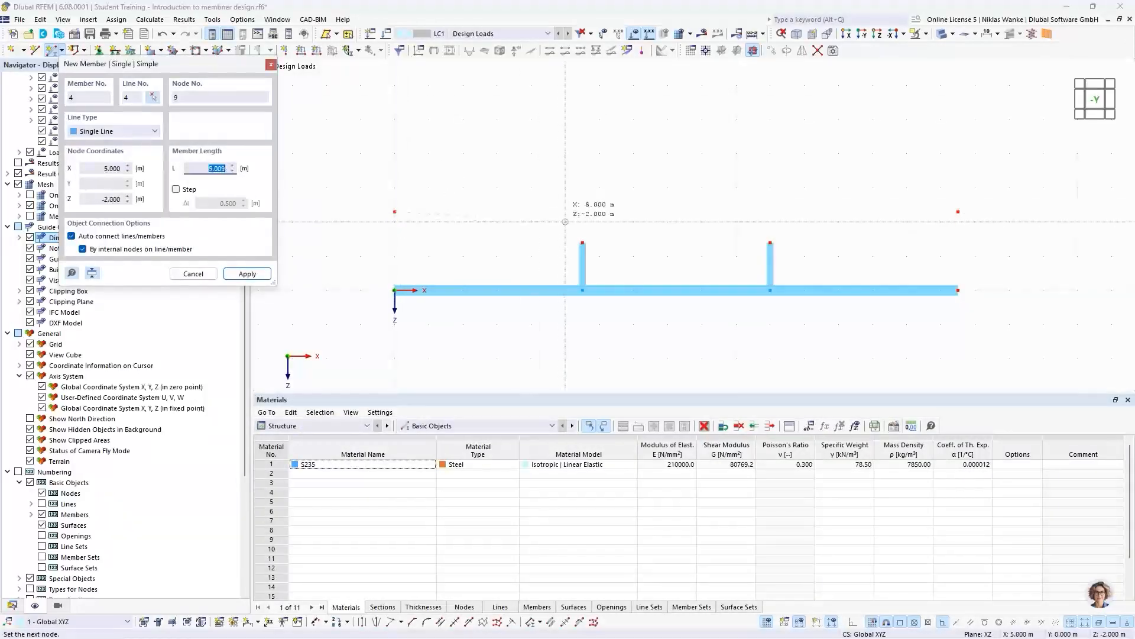
{"action": "left_click", "coordinate": [582, 242]}
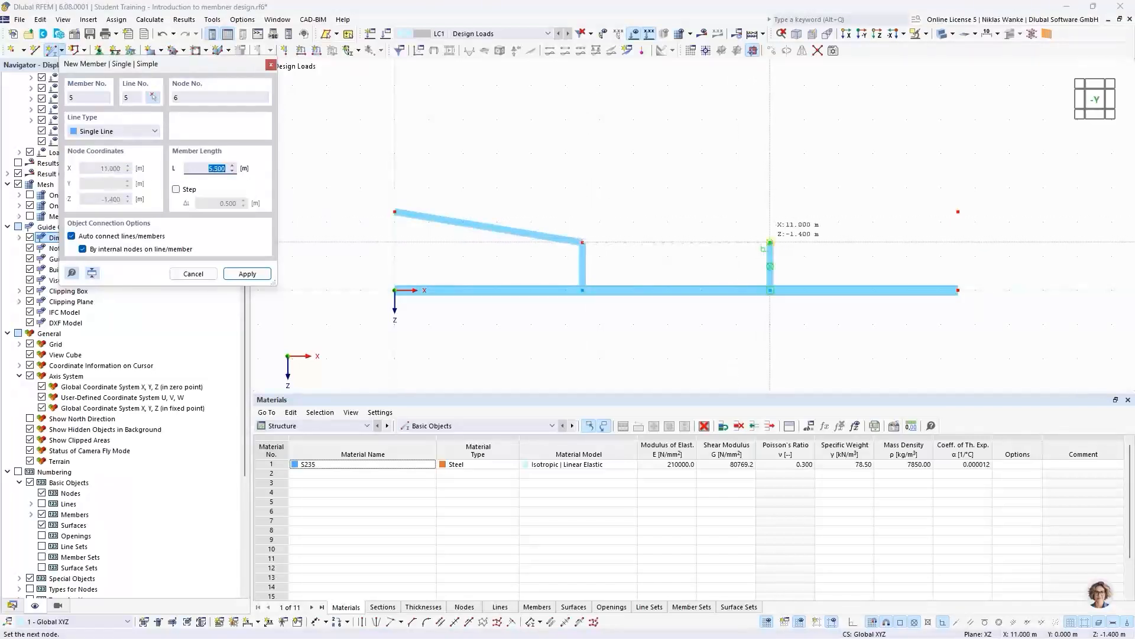
{"action": "left_click", "coordinate": [770, 242]}
{"action": "left_click", "coordinate": [770, 242]}
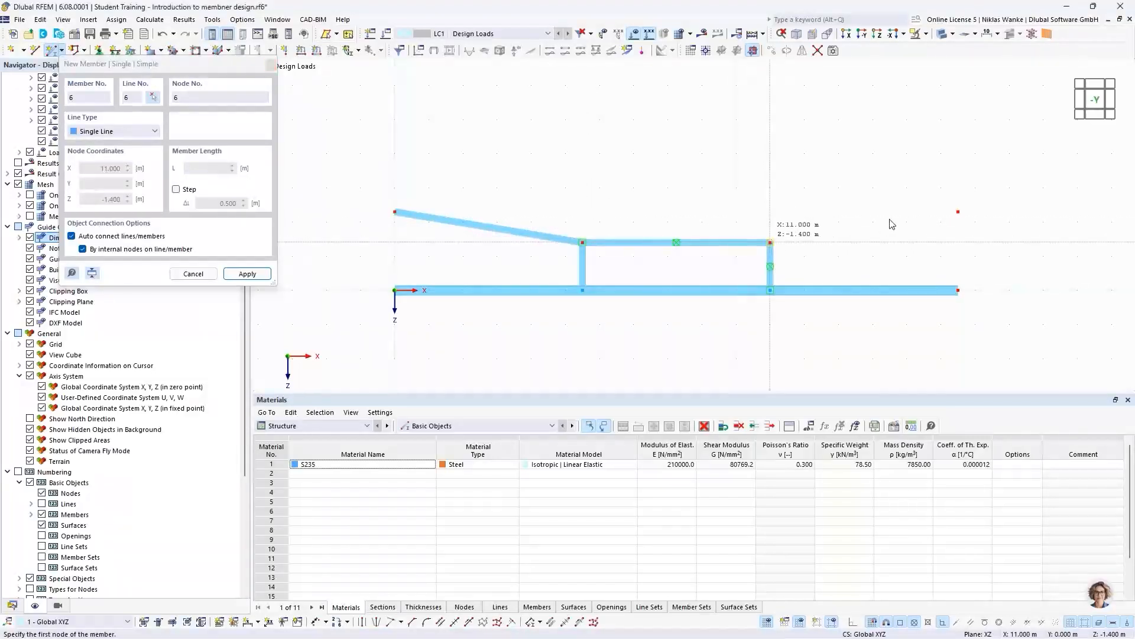
{"action": "left_click", "coordinate": [958, 211]}
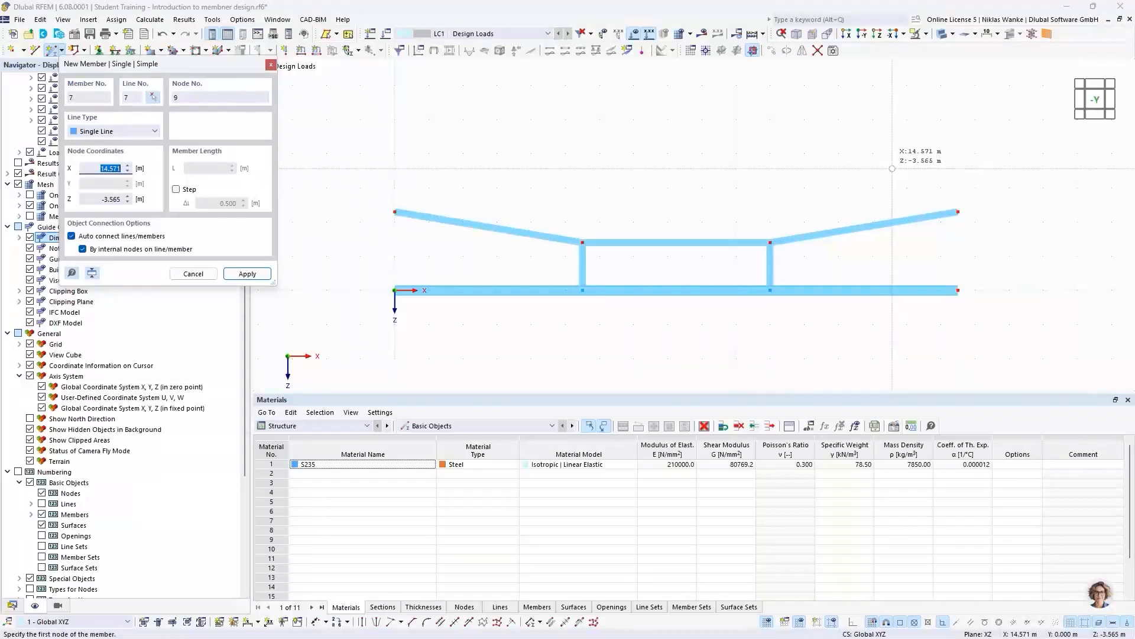
{"action": "key", "text": "Escape"}
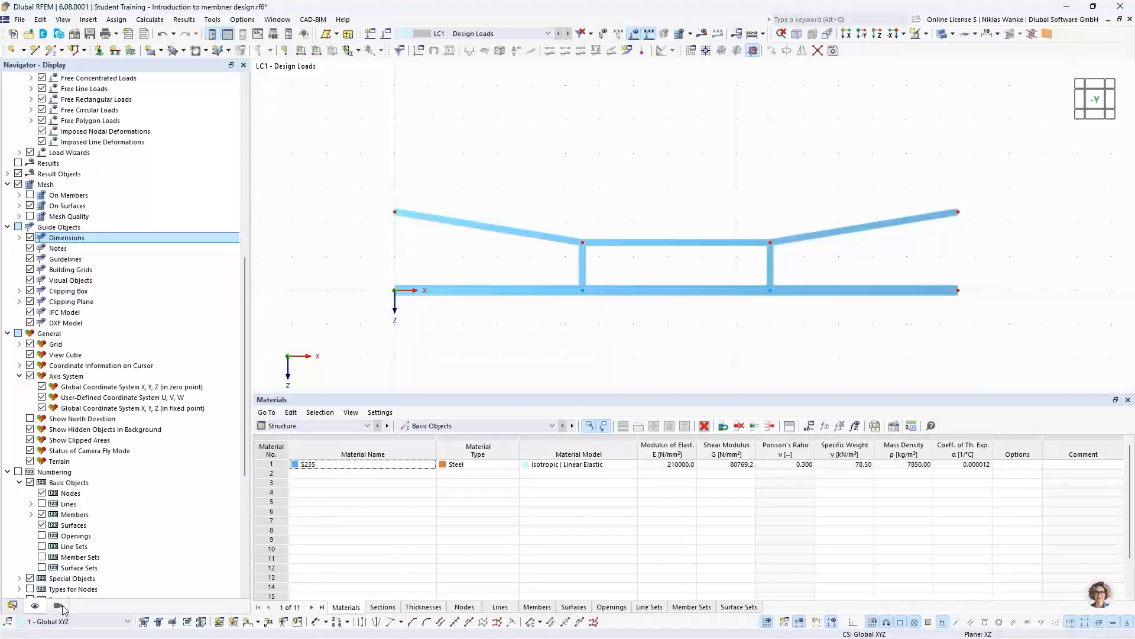
- Color the rendered objects by object property using the member section, and select the HEB 300 and IPE 200 legend entries
{"action": "scroll", "coordinate": [89, 556], "scroll_direction": "down", "scroll_amount": 6}
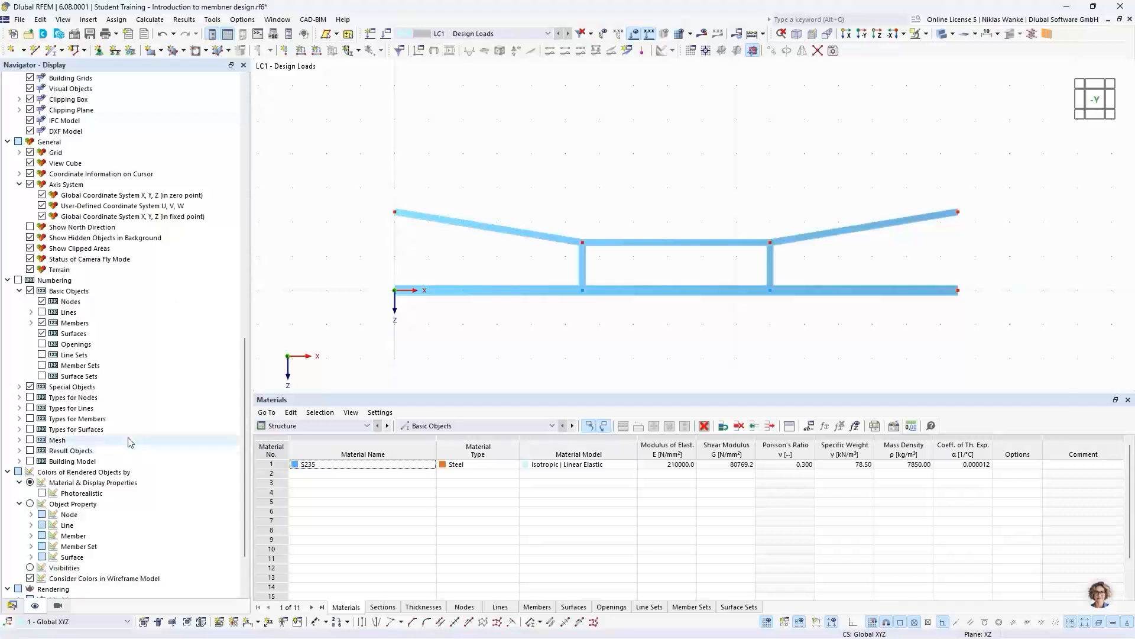
{"action": "scroll", "coordinate": [93, 461], "scroll_direction": "down", "scroll_amount": 2}
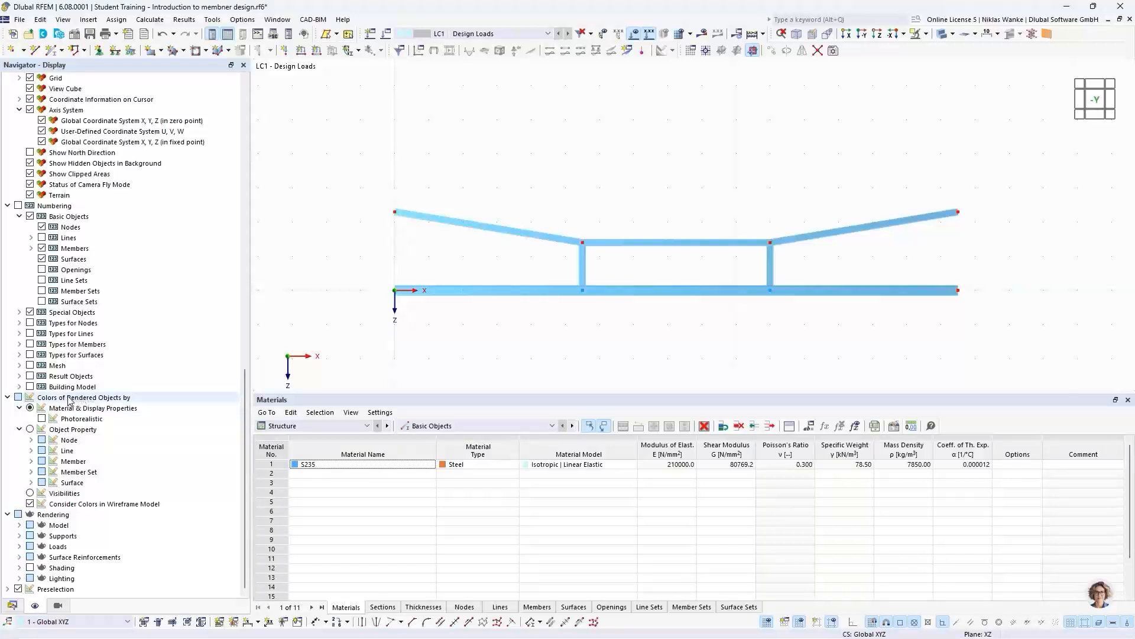
{"action": "left_click", "coordinate": [29, 409]}
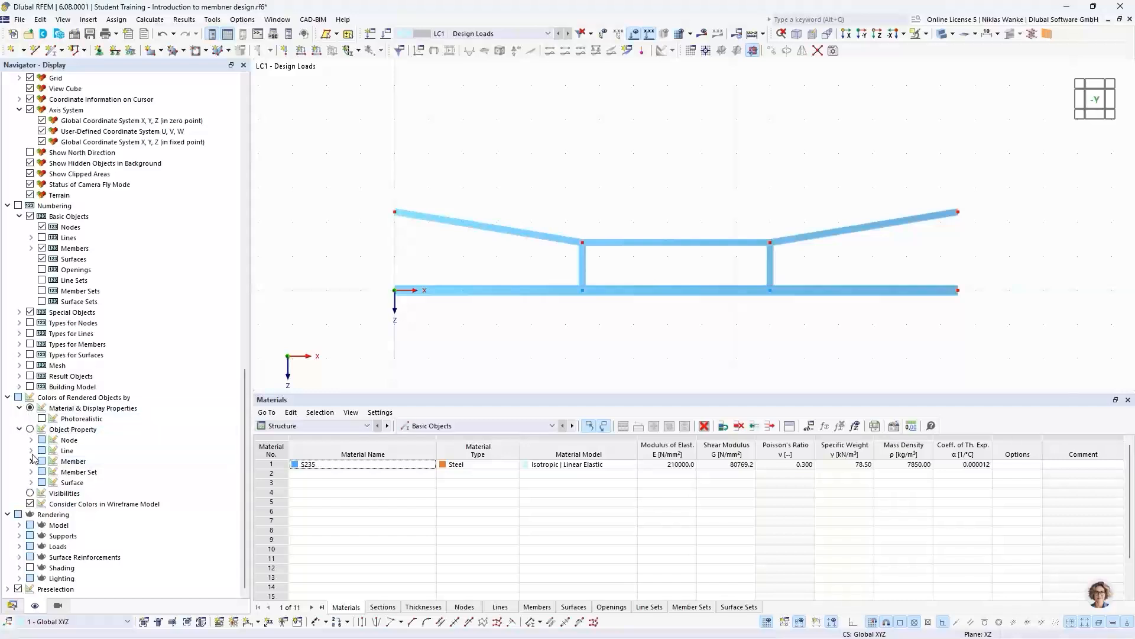
{"action": "left_click", "coordinate": [30, 429]}
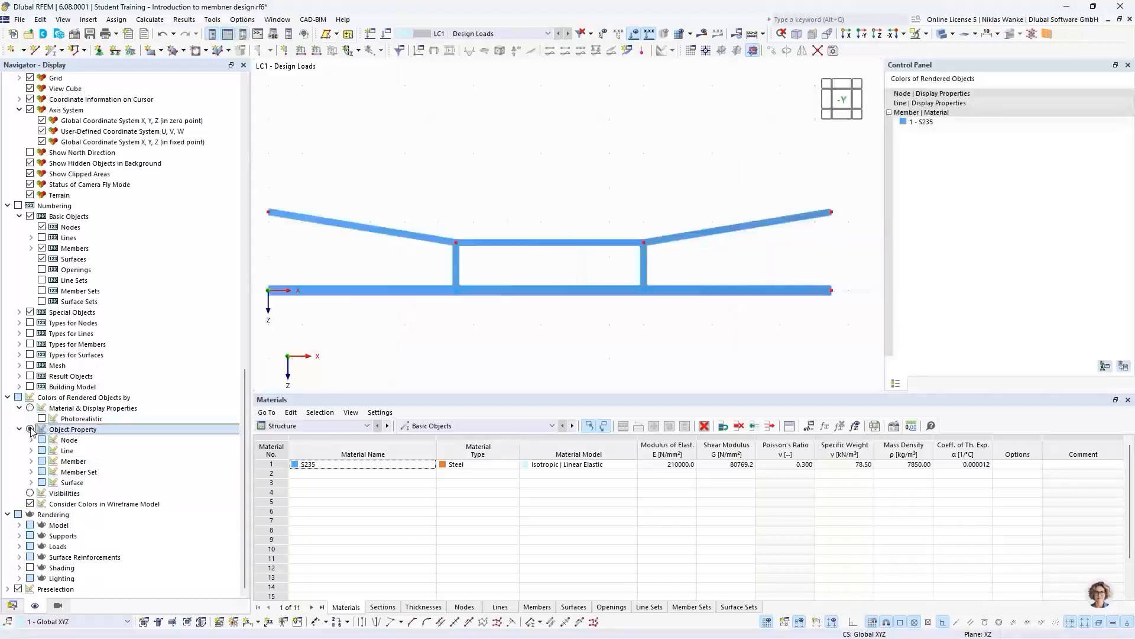
{"action": "left_click", "coordinate": [32, 462]}
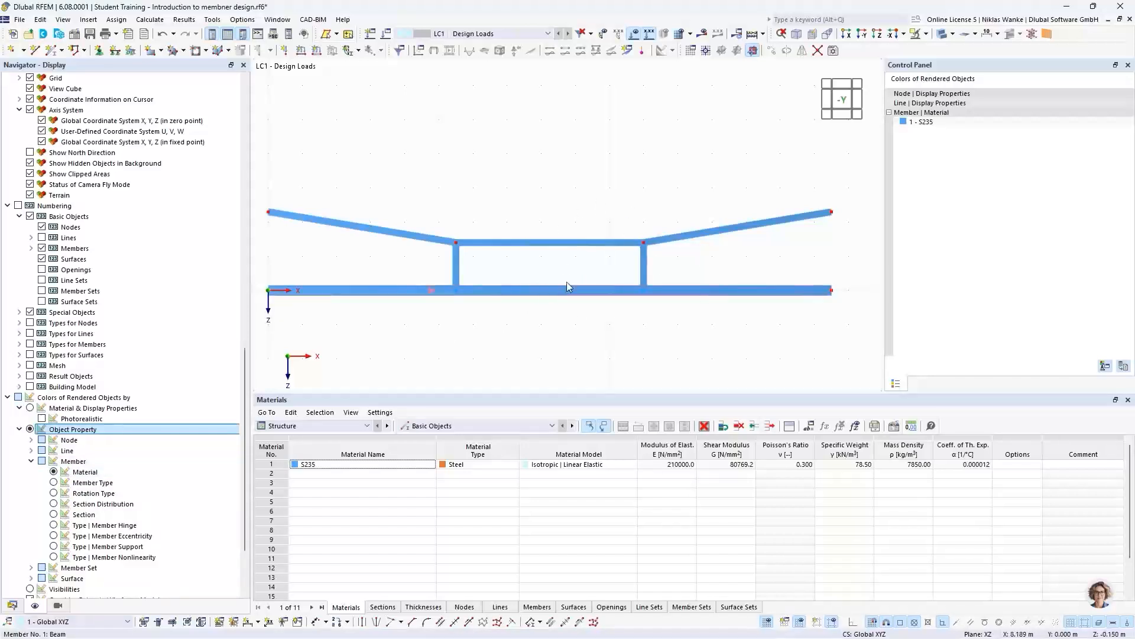
{"action": "scroll", "coordinate": [550, 228], "scroll_direction": "down", "scroll_amount": 1}
{"action": "middle_click_drag", "start_coordinate": [550, 228], "coordinate": [572, 238]}
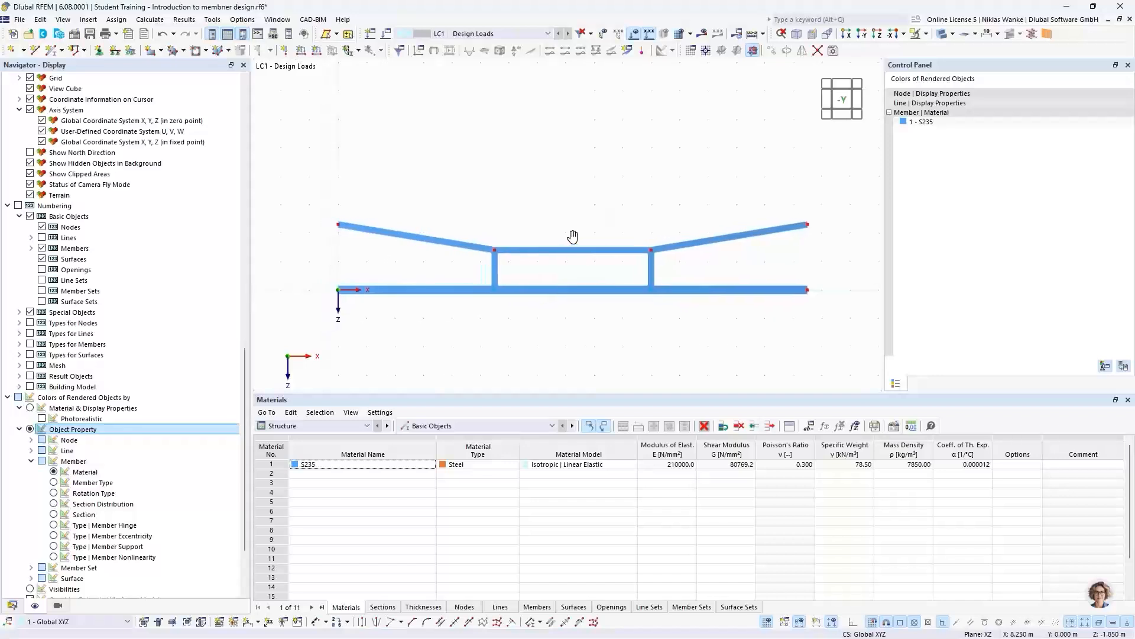
{"action": "left_click", "coordinate": [53, 514]}
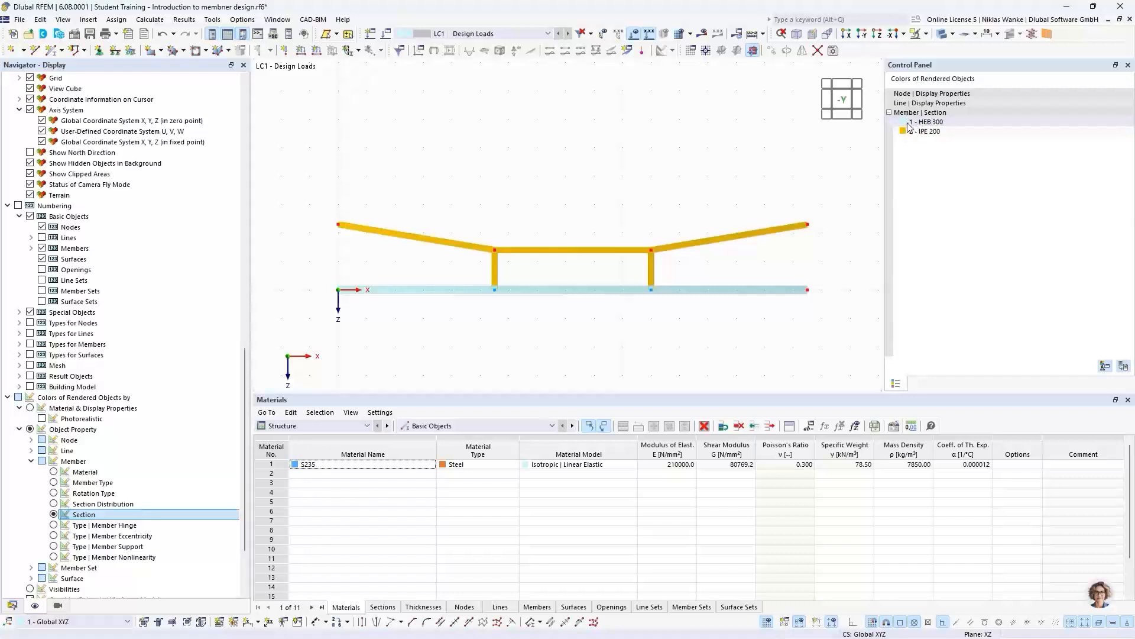
{"action": "left_click", "coordinate": [958, 125]}
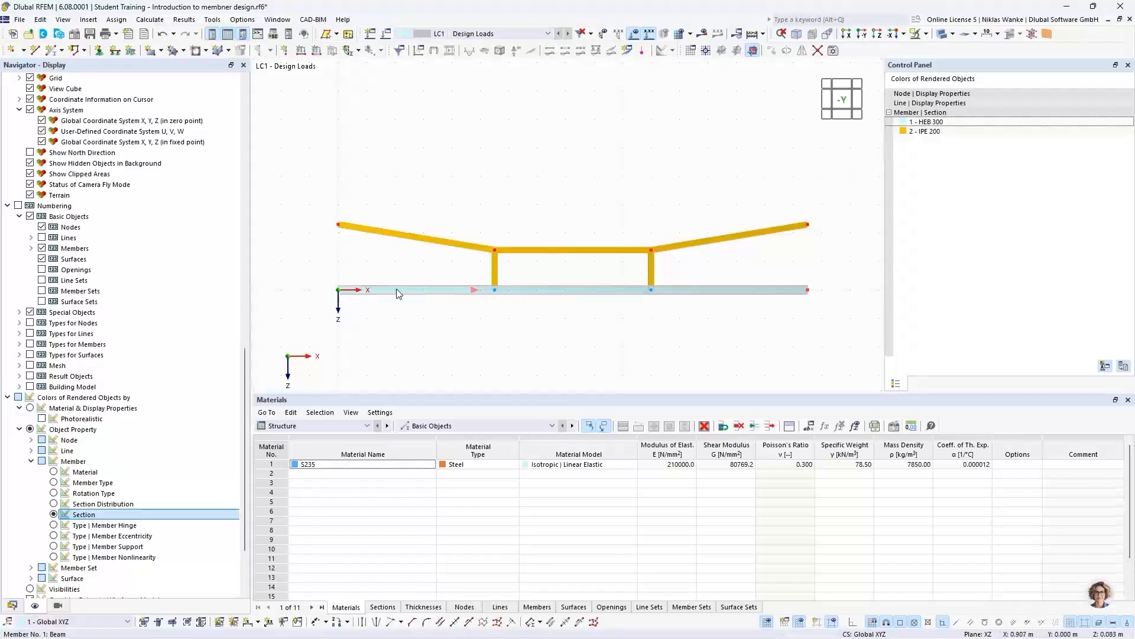
{"action": "left_click", "coordinate": [932, 131]}
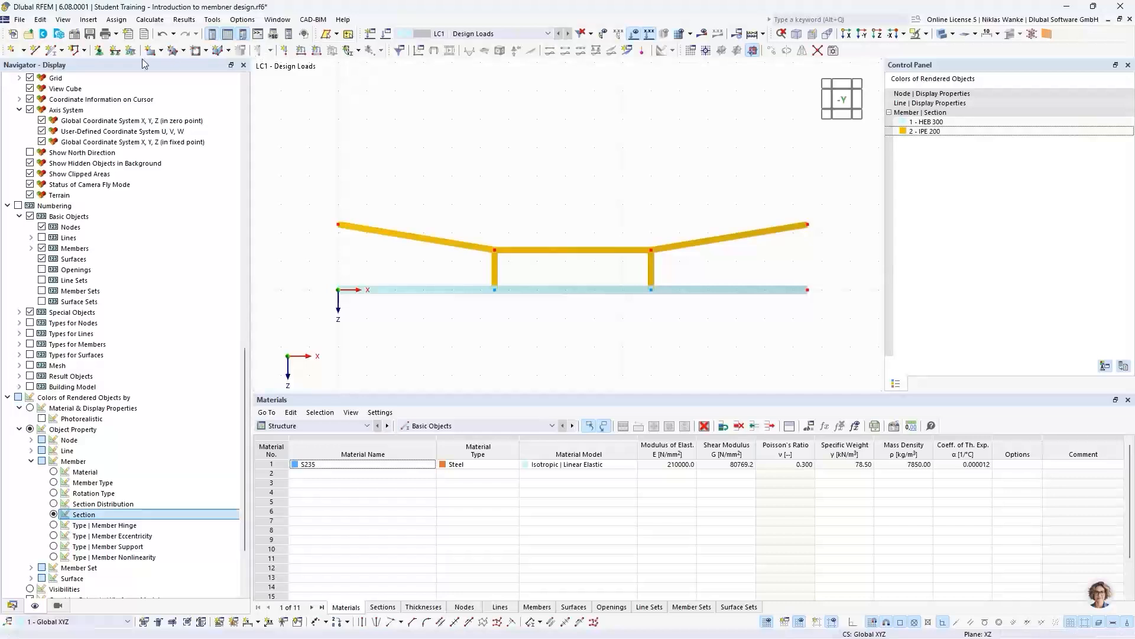
- Assign the hinged support Gelenkig to the beam's left end node and both upper end nodes, and enlarge the support symbols
{"action": "left_click", "coordinate": [99, 50]}
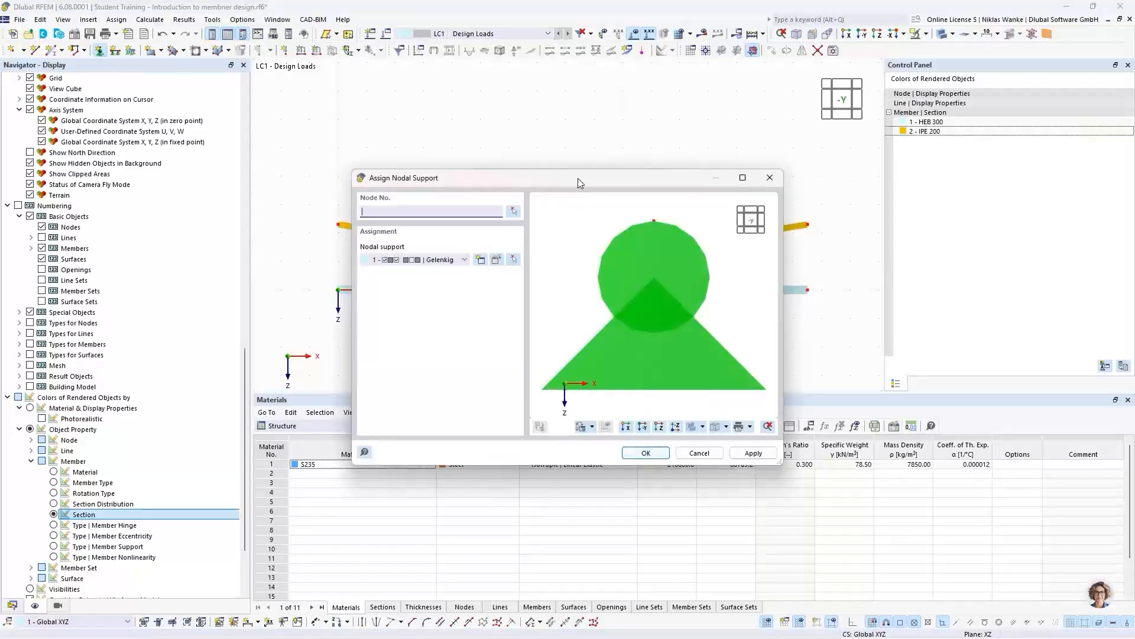
{"action": "left_click_drag", "start_coordinate": [577, 179], "coordinate": [598, 166]}
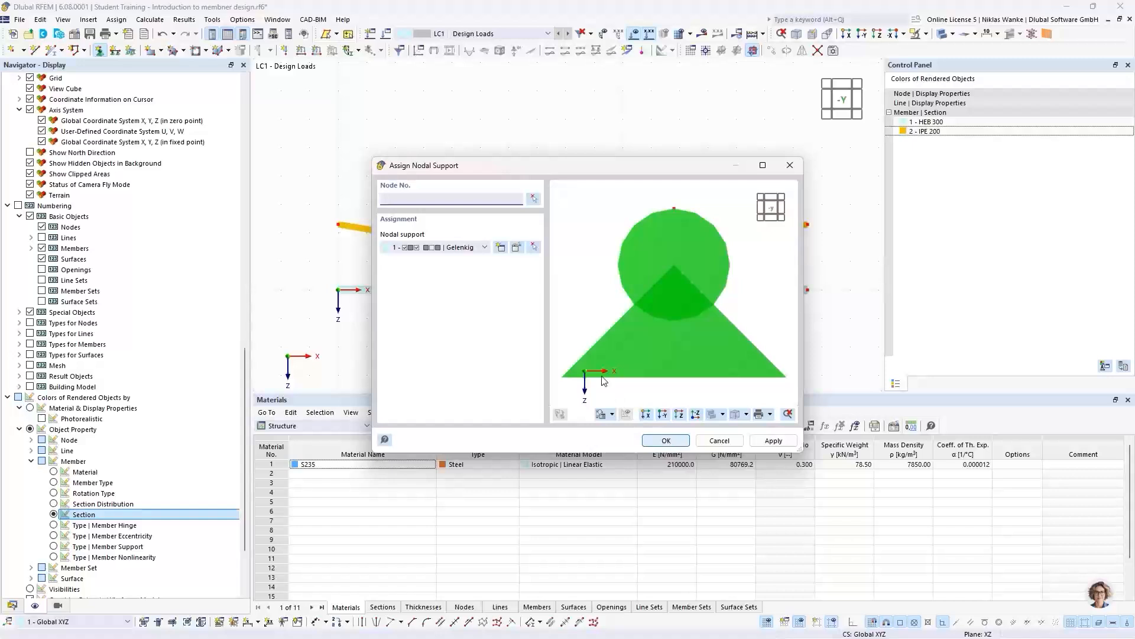
{"action": "left_click", "coordinate": [668, 441]}
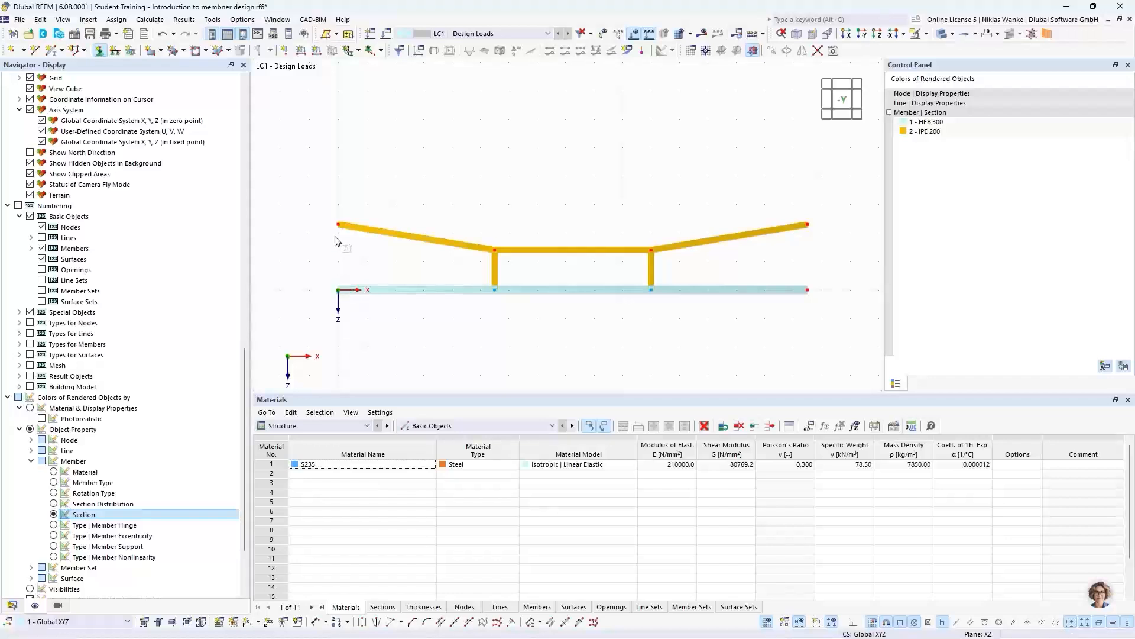
{"action": "right_click", "coordinate": [808, 229]}
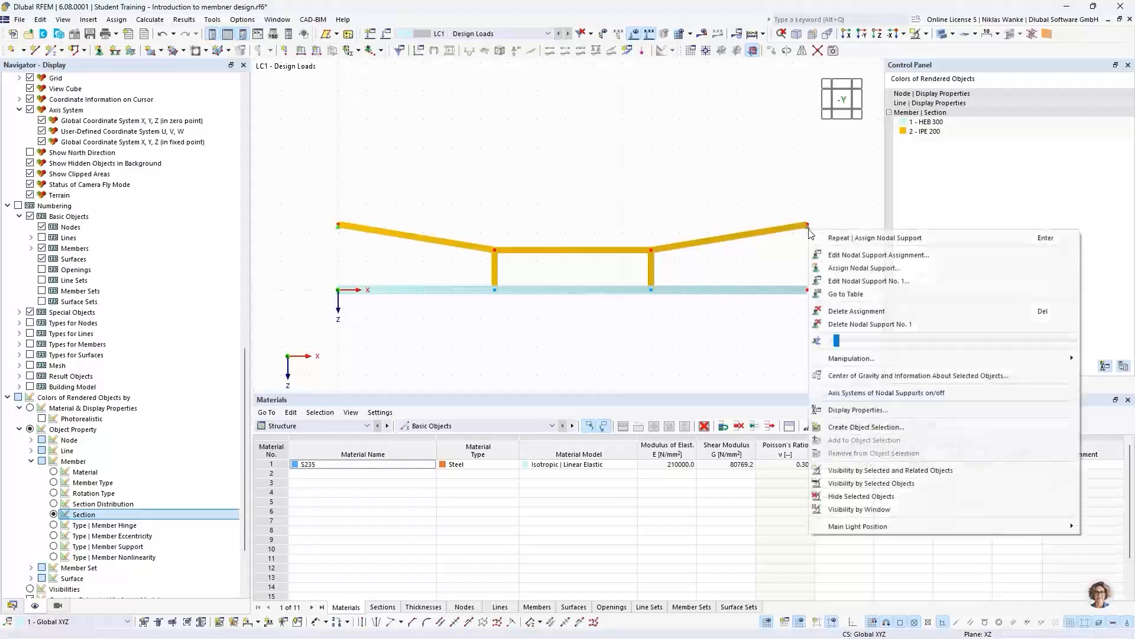
{"action": "left_click_drag", "start_coordinate": [838, 341], "coordinate": [930, 340]}
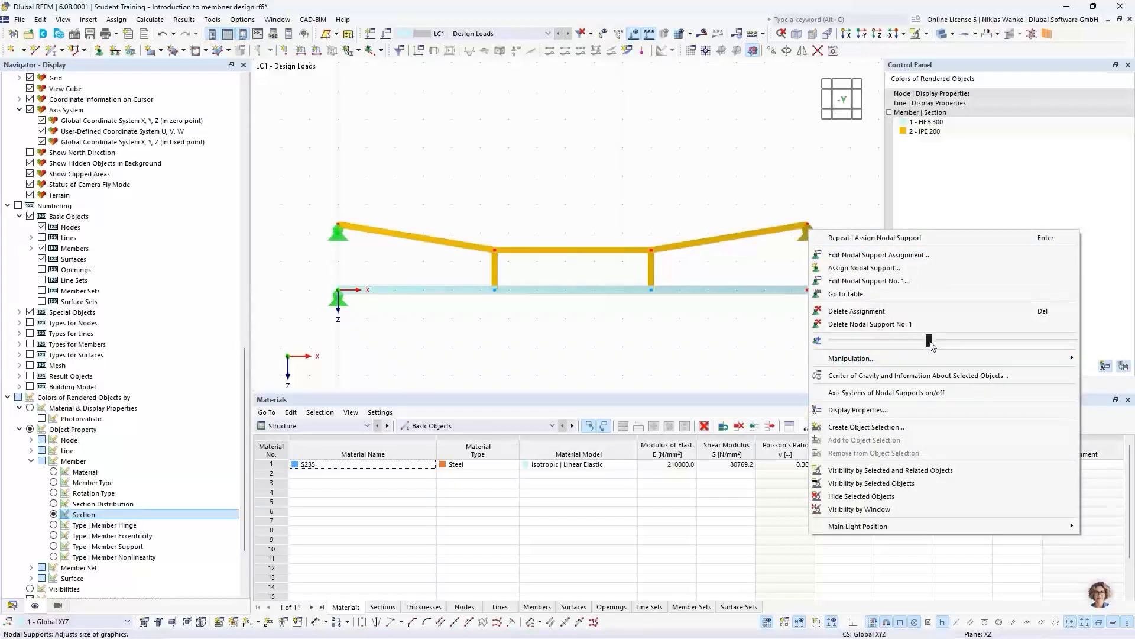
{"action": "left_click", "coordinate": [769, 156]}
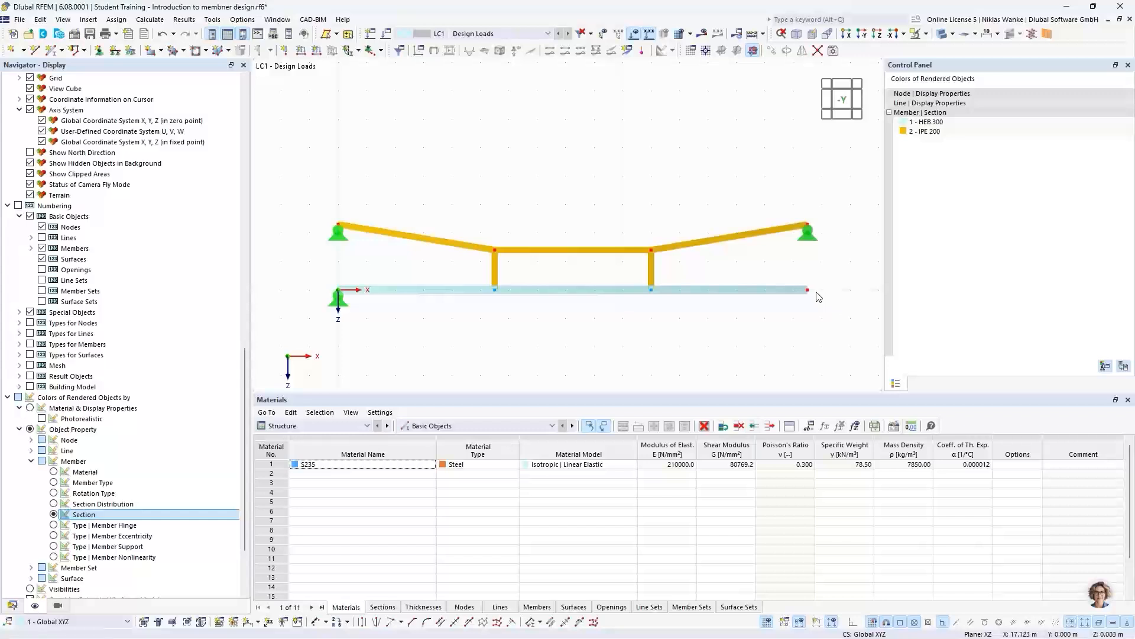
- Create a nodal support restraining only the Z translation, with X translation free, and assign it to the beam's right end node
{"action": "left_click", "coordinate": [100, 52]}
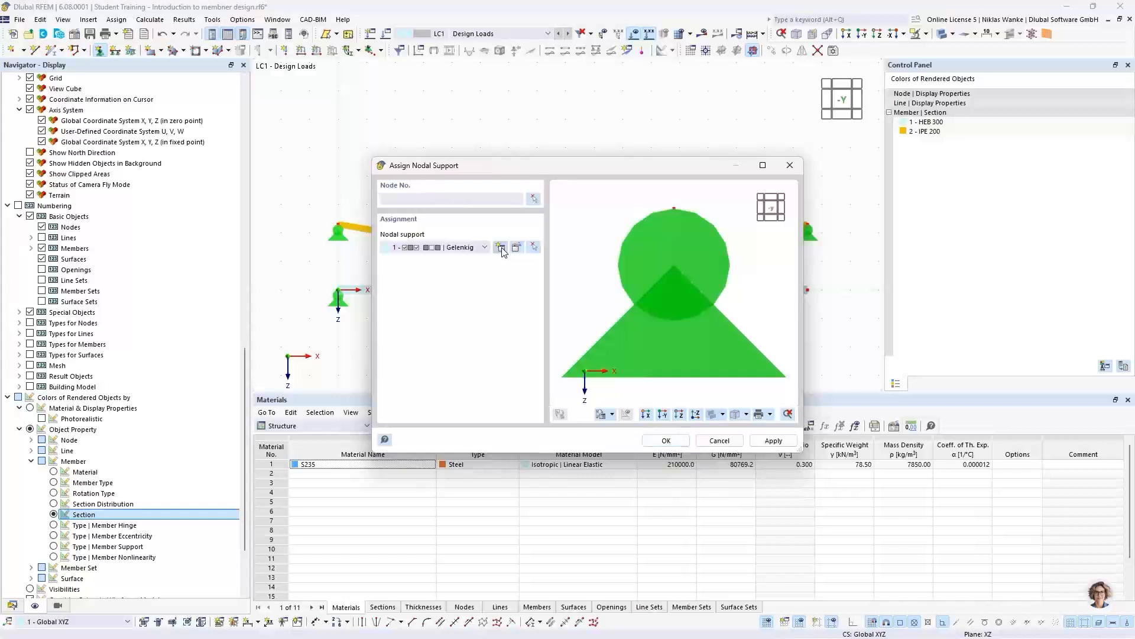
{"action": "left_click", "coordinate": [500, 247]}
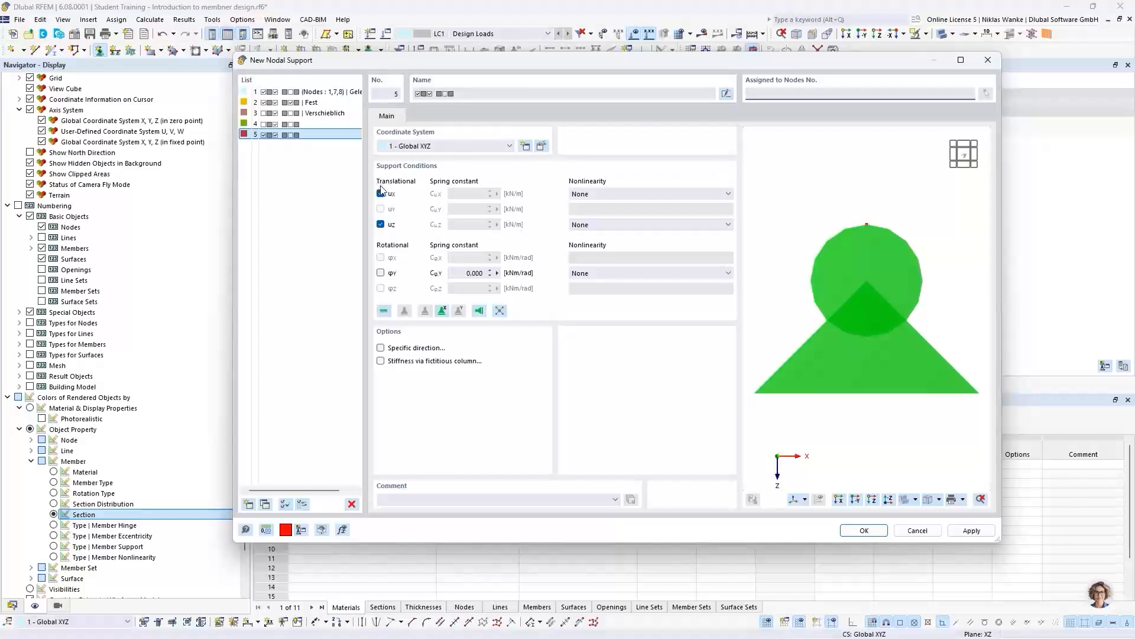
{"action": "left_click", "coordinate": [381, 194]}
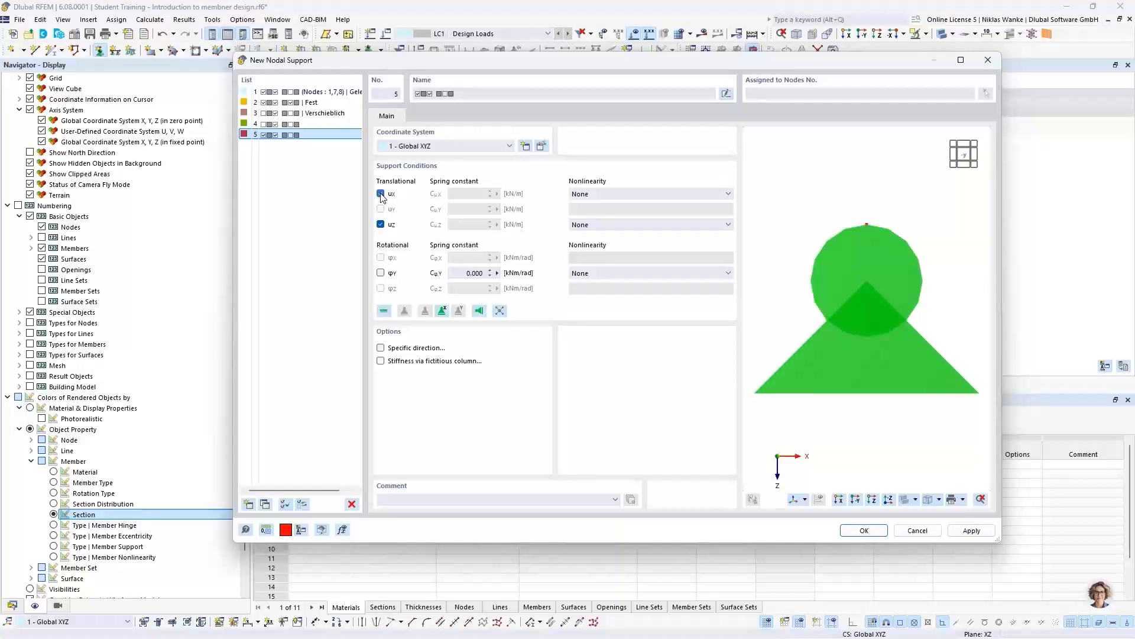
{"action": "left_click", "coordinate": [381, 194]}
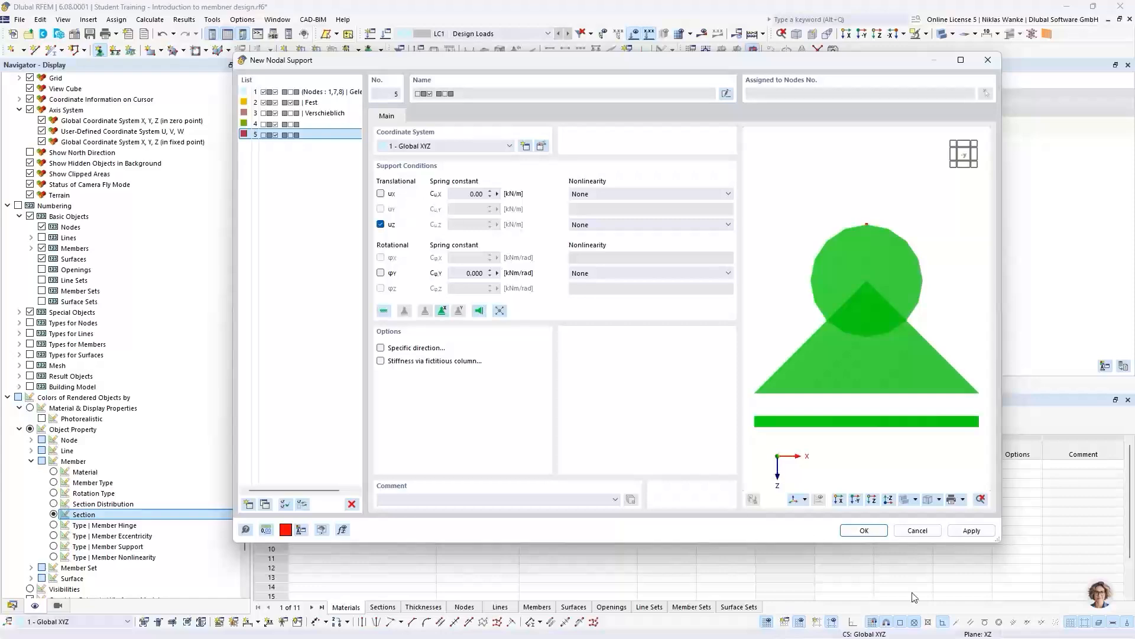
{"action": "left_click", "coordinate": [866, 529]}
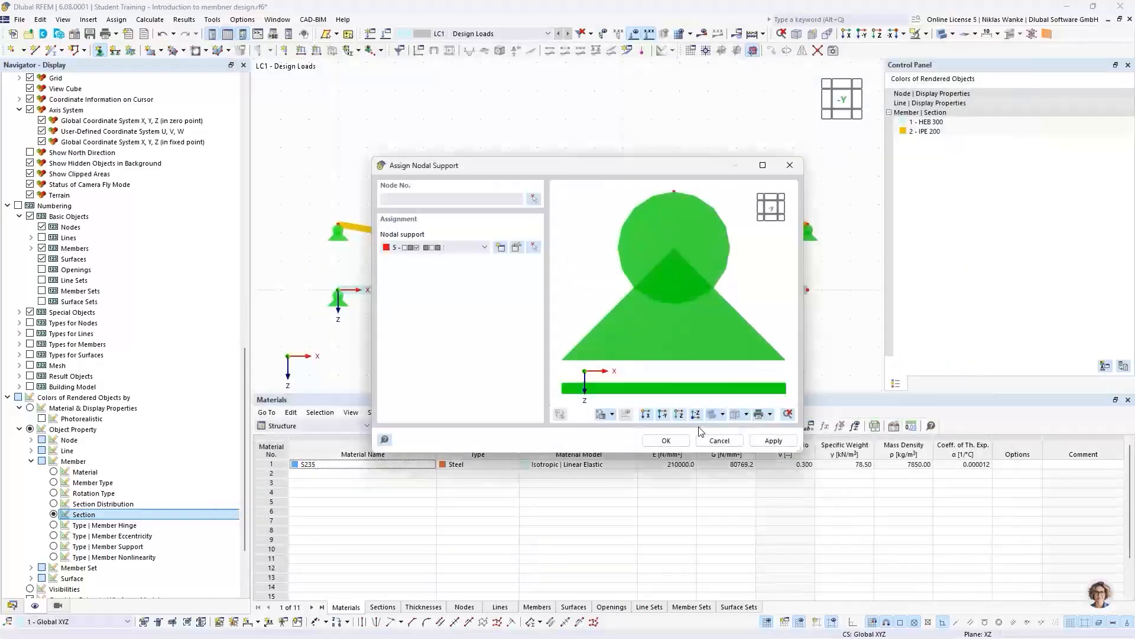
{"action": "left_click", "coordinate": [666, 441]}
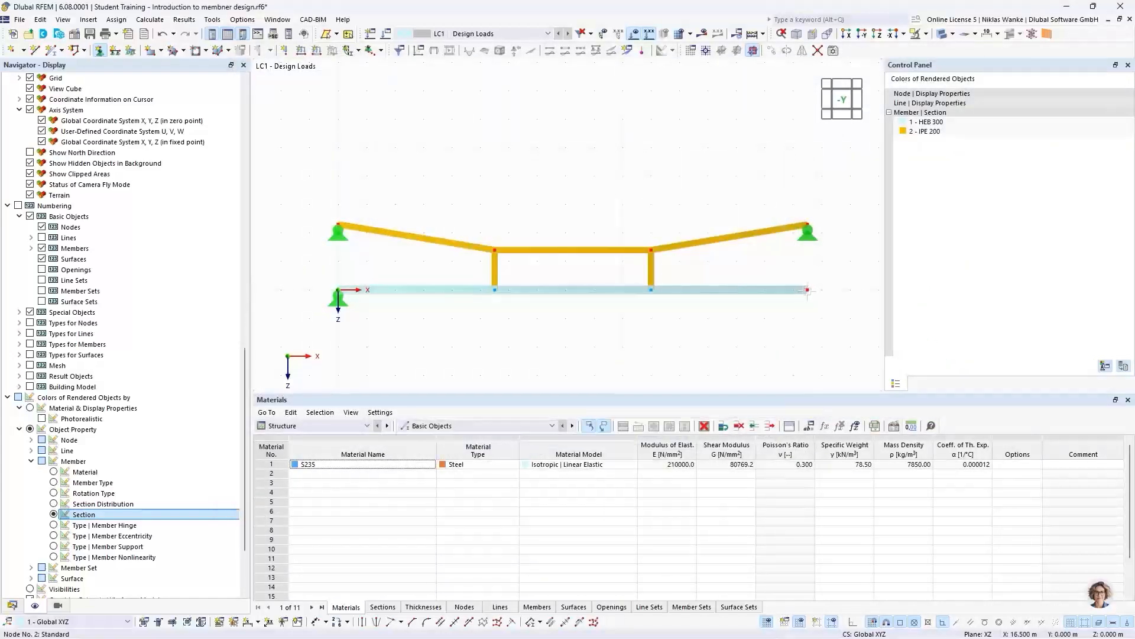
{"action": "left_click", "coordinate": [807, 289]}
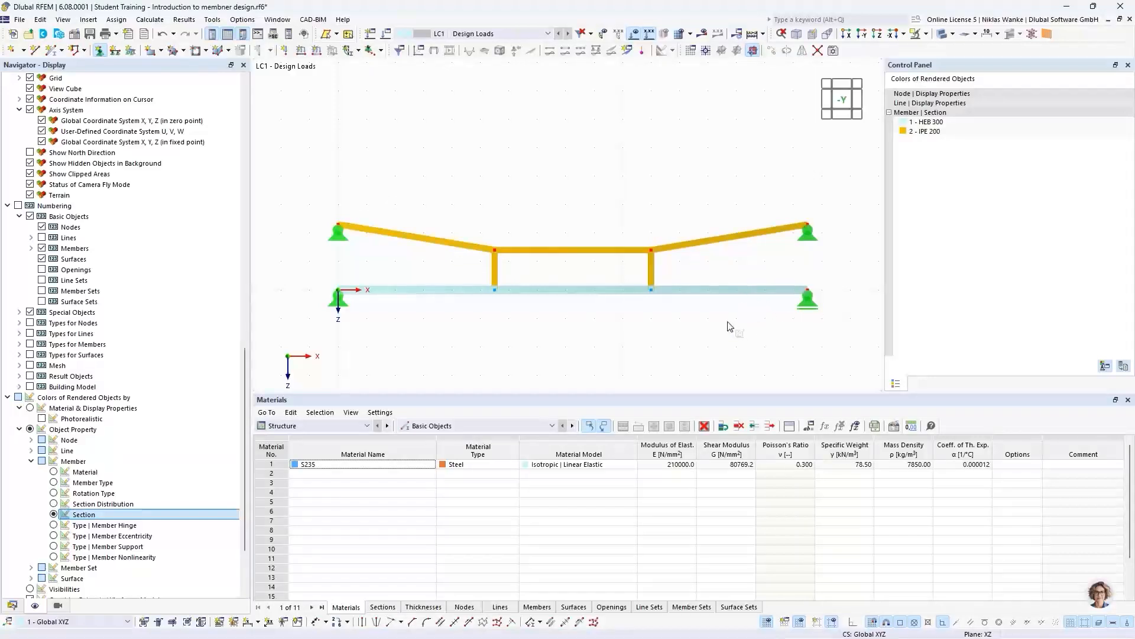
- Start a new member load in load case LC1 and review the available load types, keeping Force
{"action": "scroll", "coordinate": [720, 320], "scroll_direction": "down", "scroll_amount": 1}
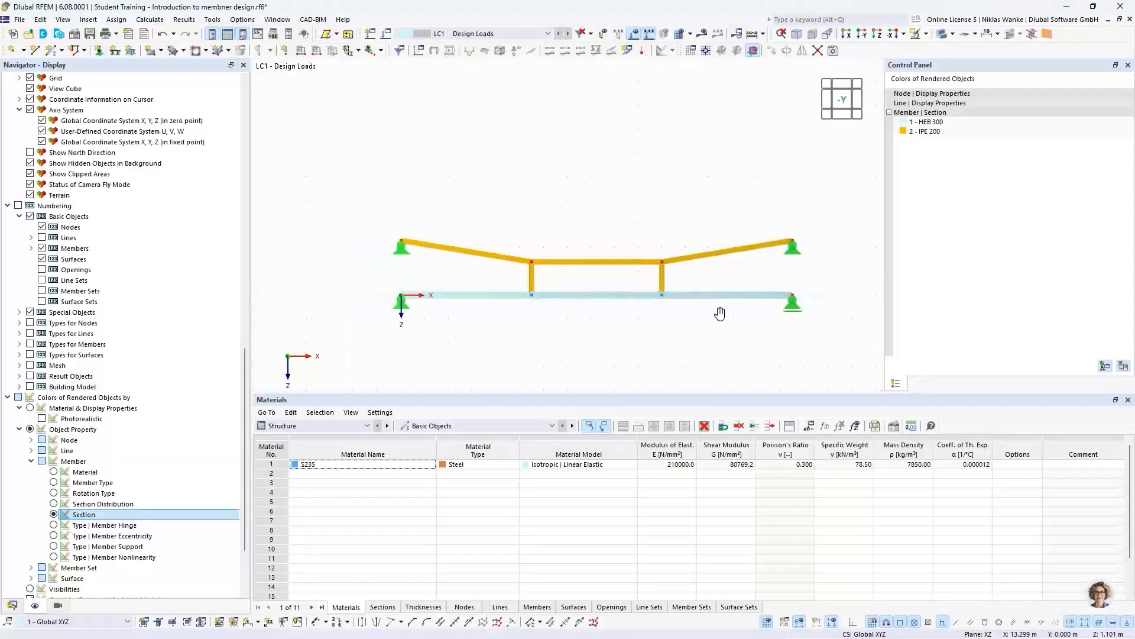
{"action": "middle_click_drag", "start_coordinate": [722, 314], "coordinate": [702, 292]}
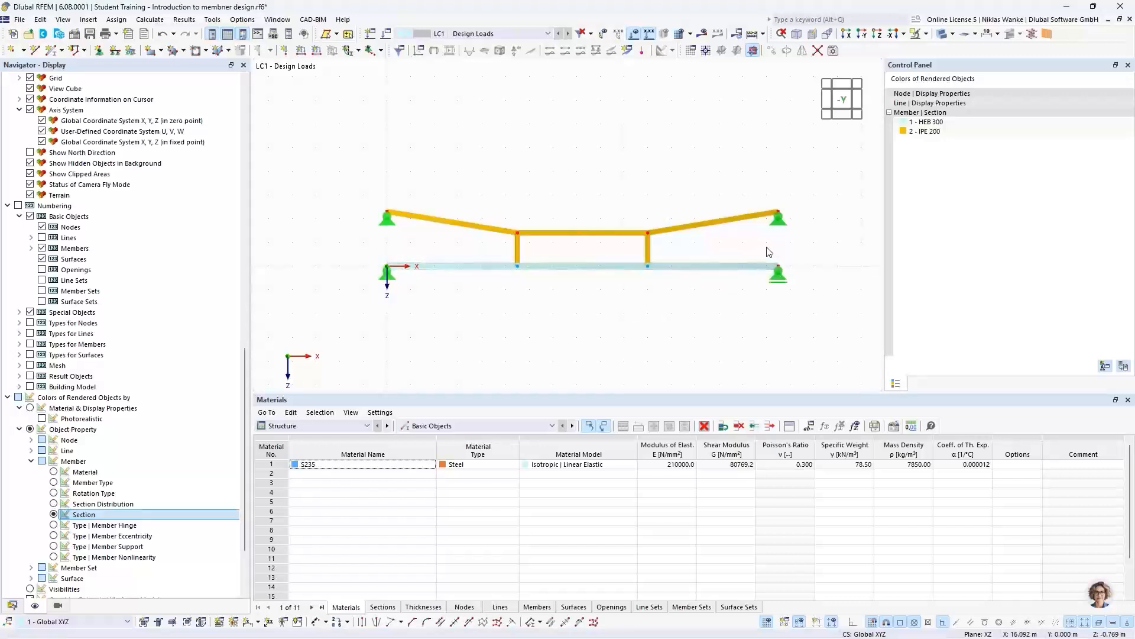
{"action": "left_click", "coordinate": [317, 51]}
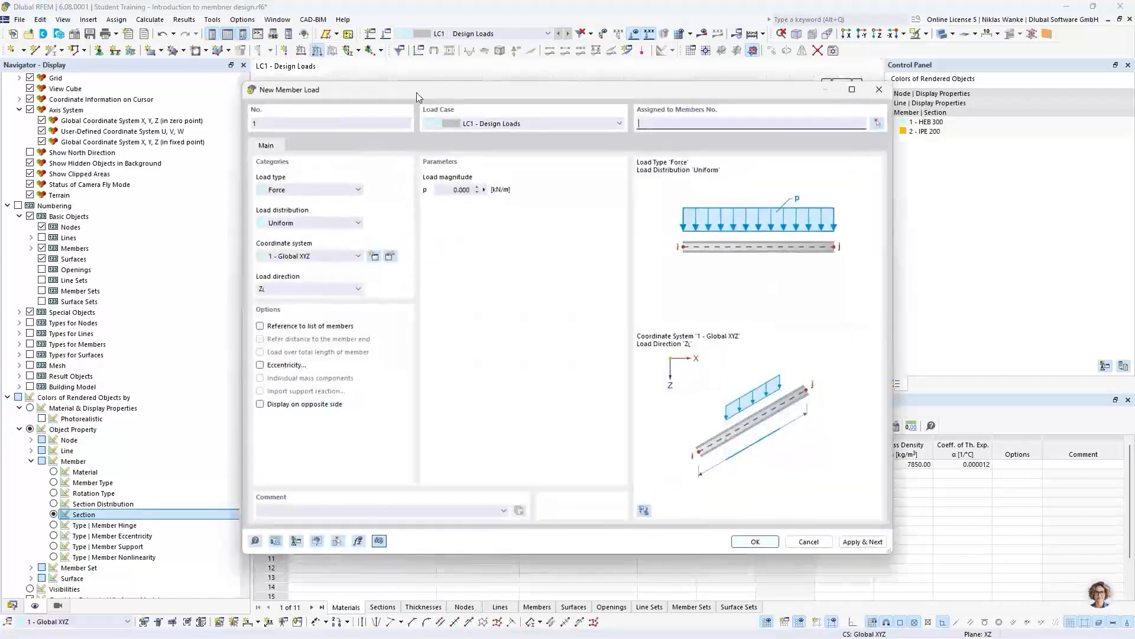
{"action": "left_click_drag", "start_coordinate": [475, 98], "coordinate": [517, 94]}
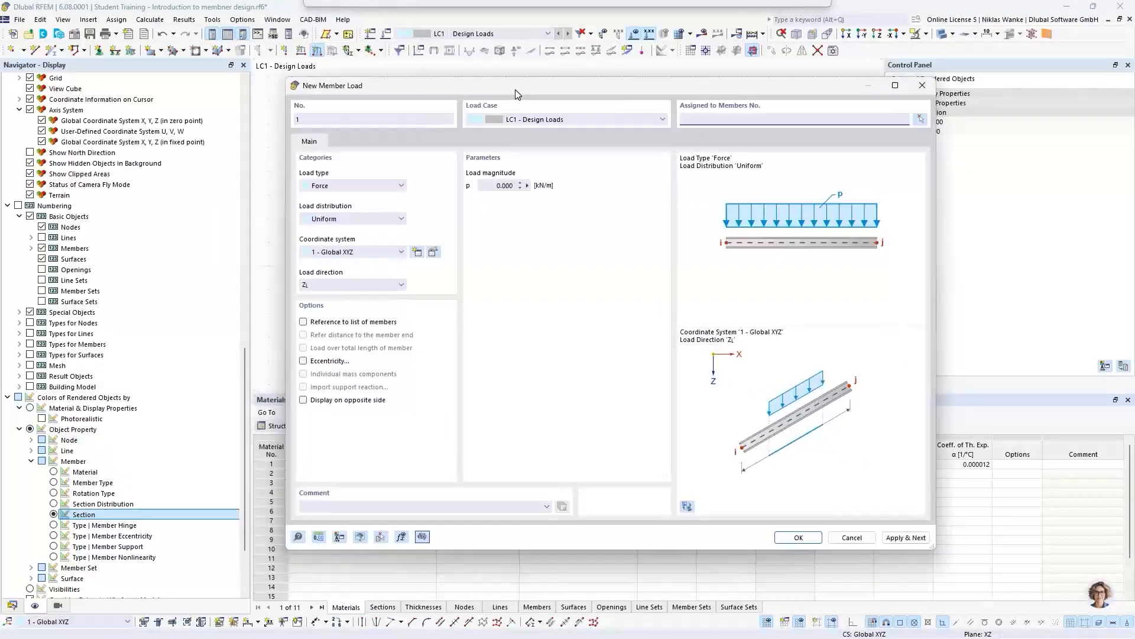
{"action": "left_click", "coordinate": [333, 186]}
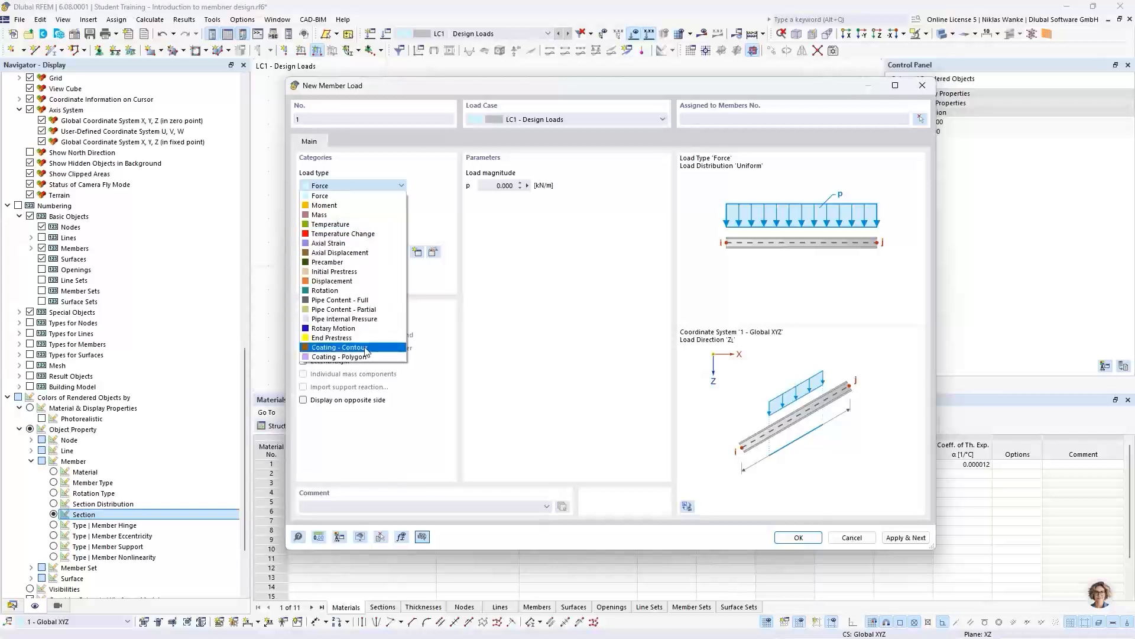
{"action": "left_click", "coordinate": [417, 175]}
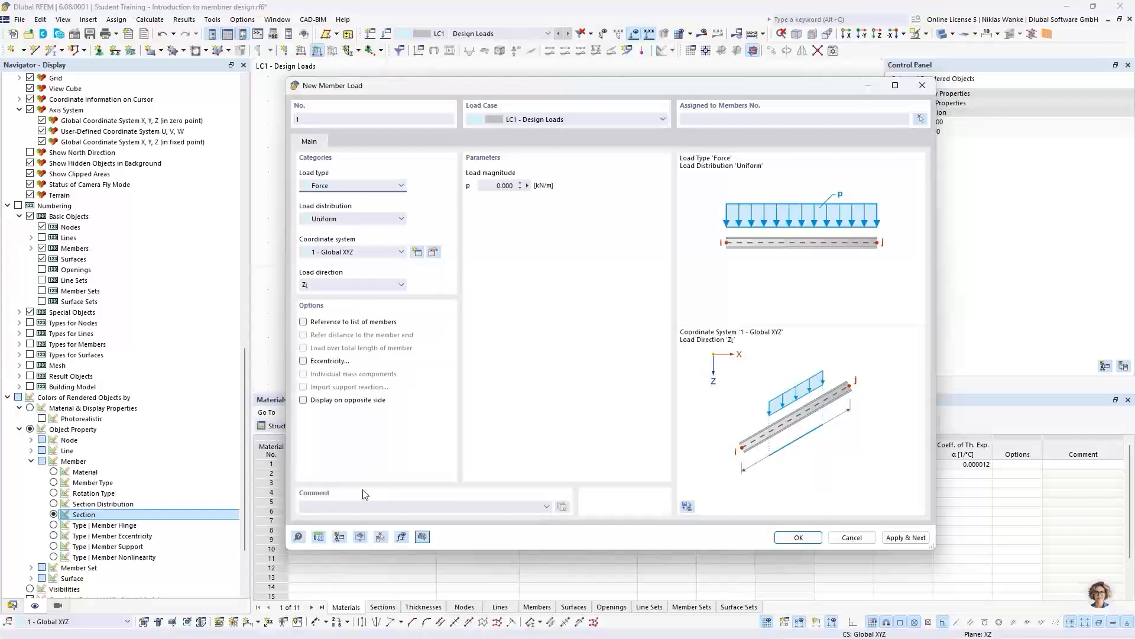
- Open the online manual page on member loads in the browser, read the load type descriptions and close it
{"action": "left_click", "coordinate": [298, 537]}
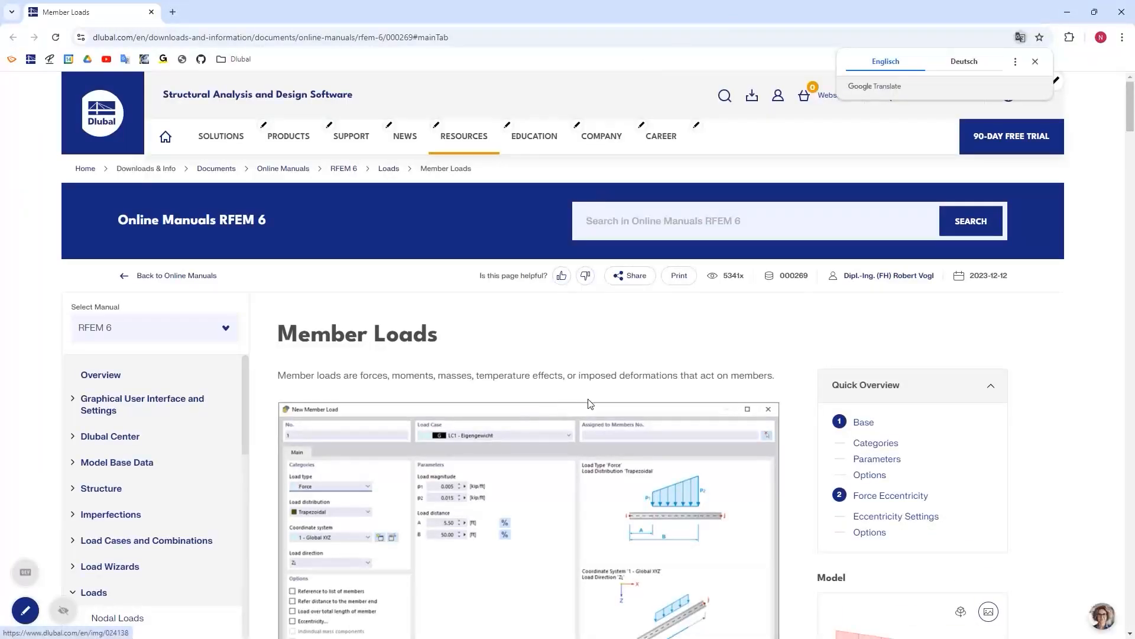
{"action": "scroll", "coordinate": [585, 402], "scroll_direction": "down", "scroll_amount": 1}
{"action": "scroll", "coordinate": [585, 402], "scroll_direction": "down", "scroll_amount": 4}
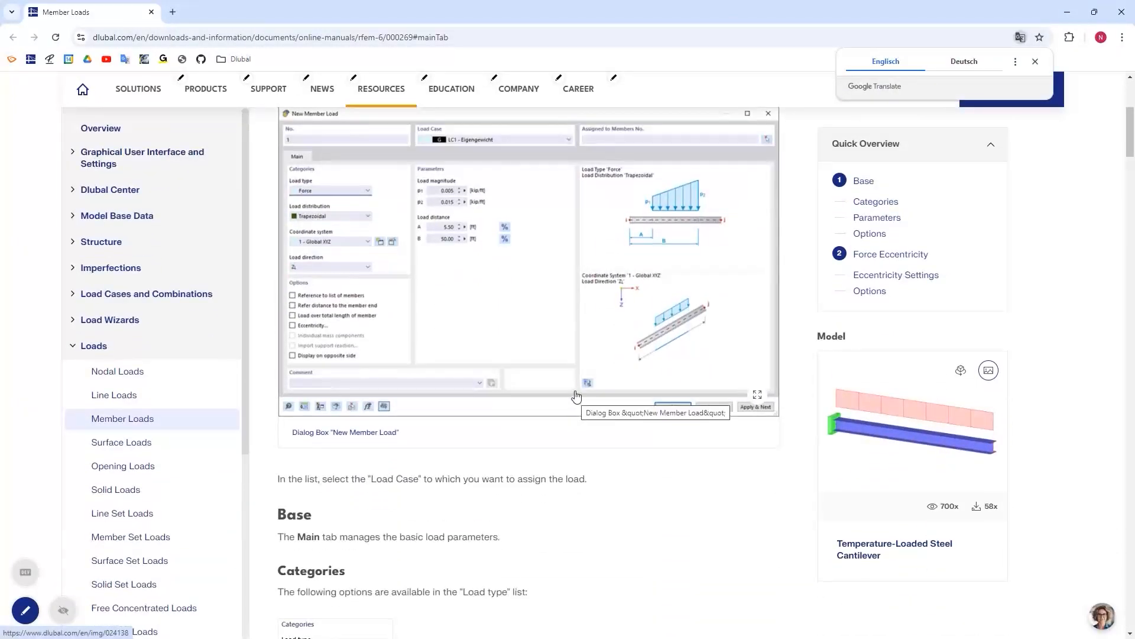
{"action": "scroll", "coordinate": [577, 395], "scroll_direction": "down", "scroll_amount": 12}
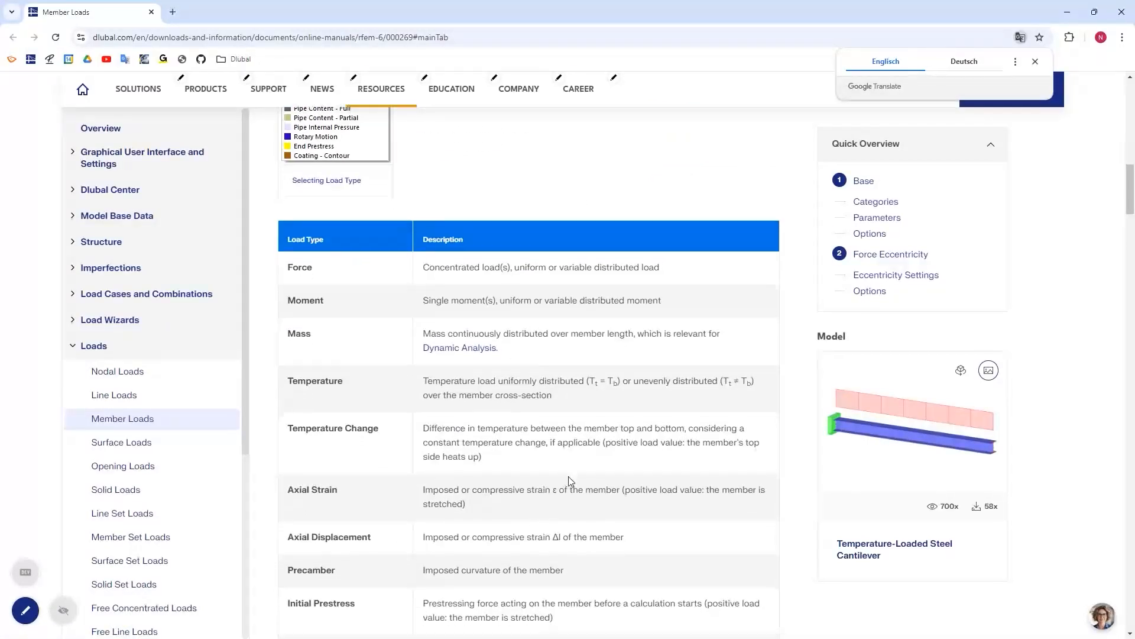
{"action": "scroll", "coordinate": [532, 503], "scroll_direction": "down", "scroll_amount": 3}
{"action": "scroll", "coordinate": [569, 477], "scroll_direction": "down", "scroll_amount": 2}
{"action": "scroll", "coordinate": [565, 463], "scroll_direction": "down", "scroll_amount": 1}
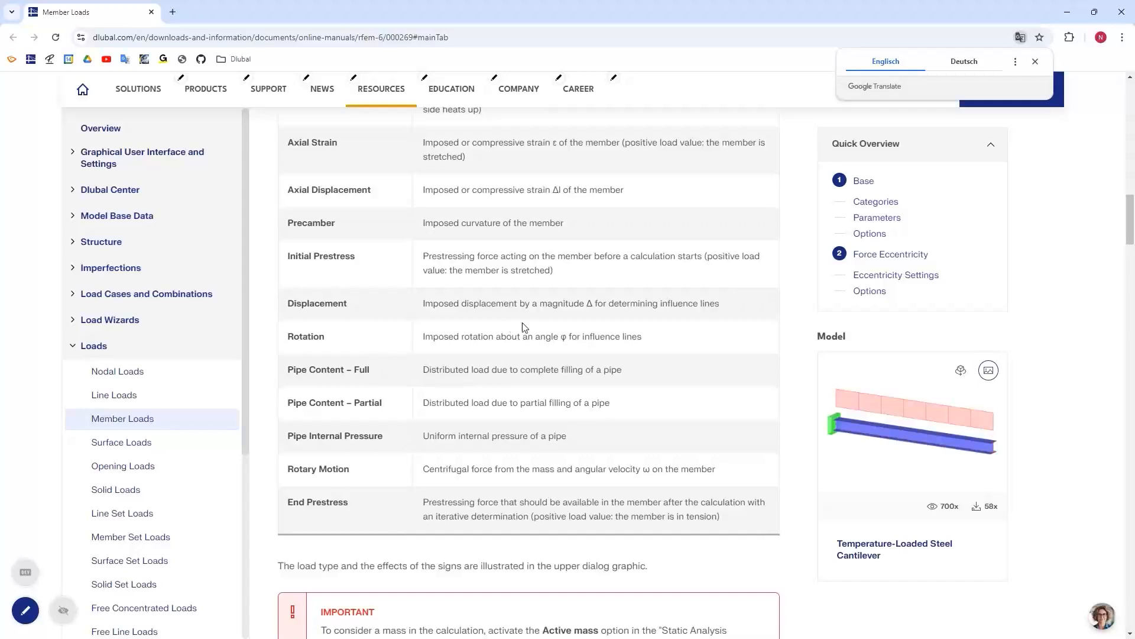
{"action": "scroll", "coordinate": [540, 326], "scroll_direction": "up", "scroll_amount": 15}
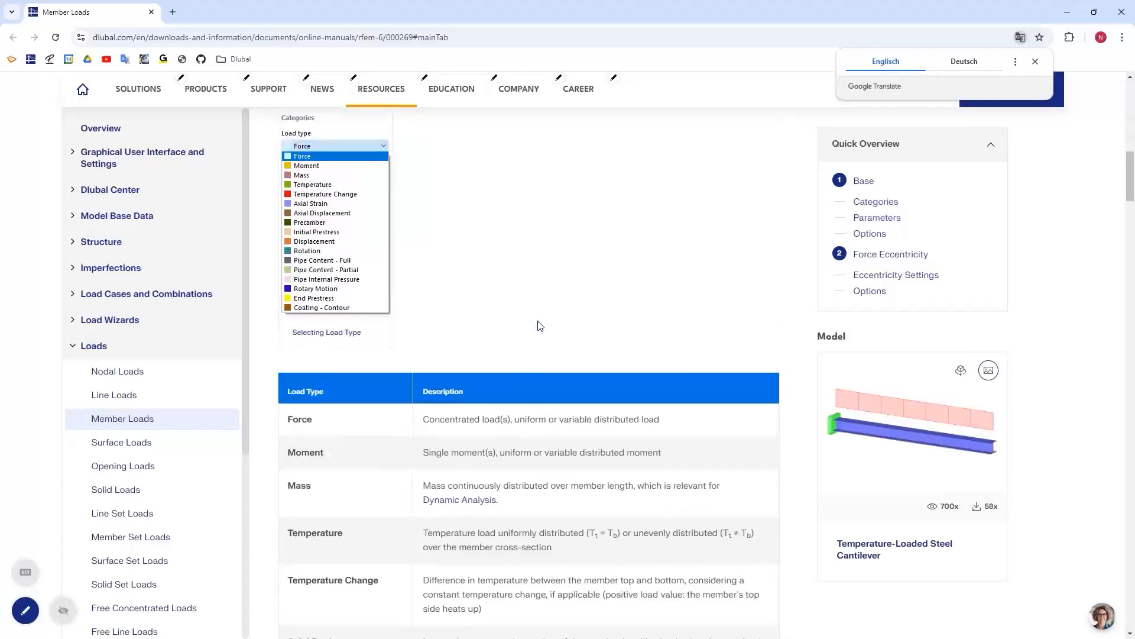
{"action": "scroll", "coordinate": [539, 325], "scroll_direction": "up", "scroll_amount": 3}
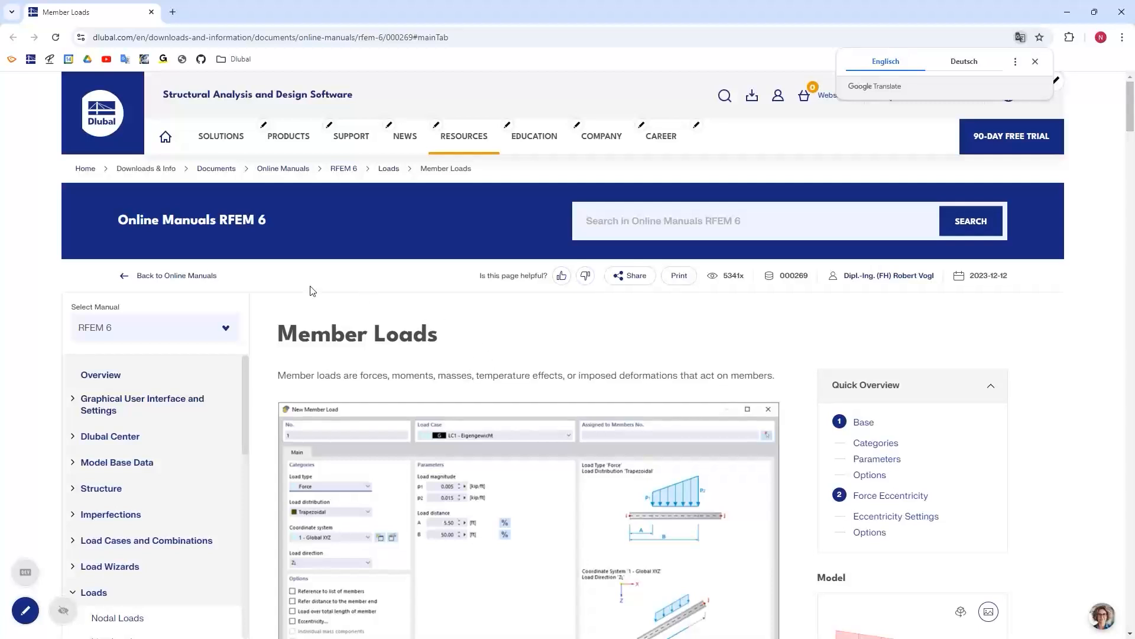
{"action": "left_click", "coordinate": [1122, 16]}
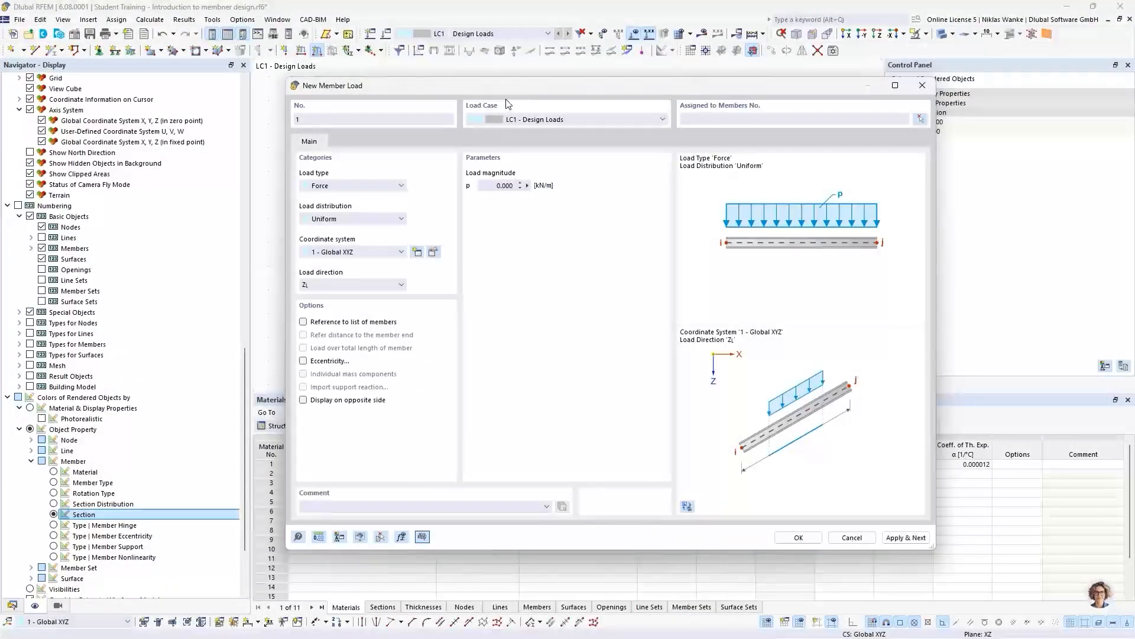
- Apply a uniform member force of 15 kN/m in global Z on true length to the horizontal HEB 300 beam
{"action": "left_click_drag", "start_coordinate": [492, 86], "coordinate": [583, 85]}
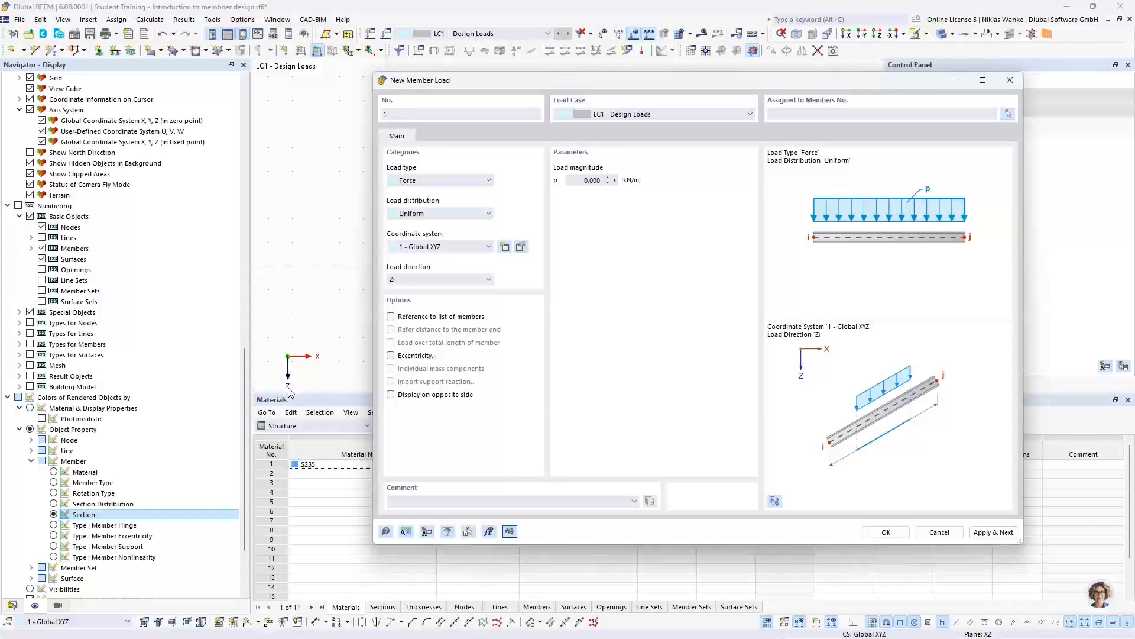
{"action": "left_click", "coordinate": [445, 282]}
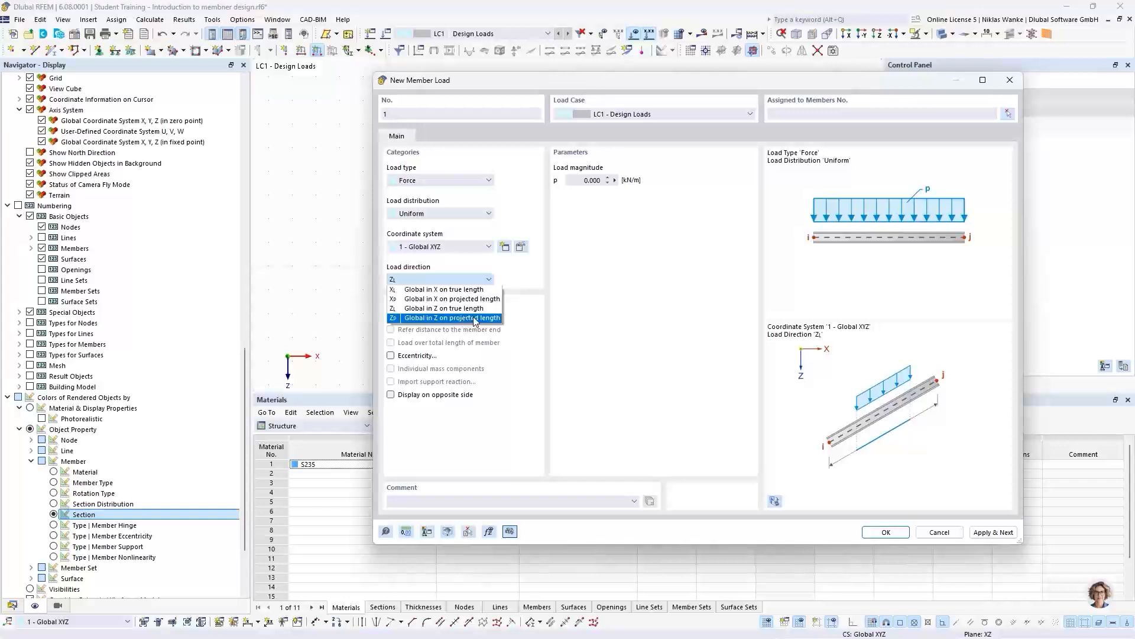
{"action": "left_click_drag", "start_coordinate": [690, 84], "coordinate": [561, 308]}
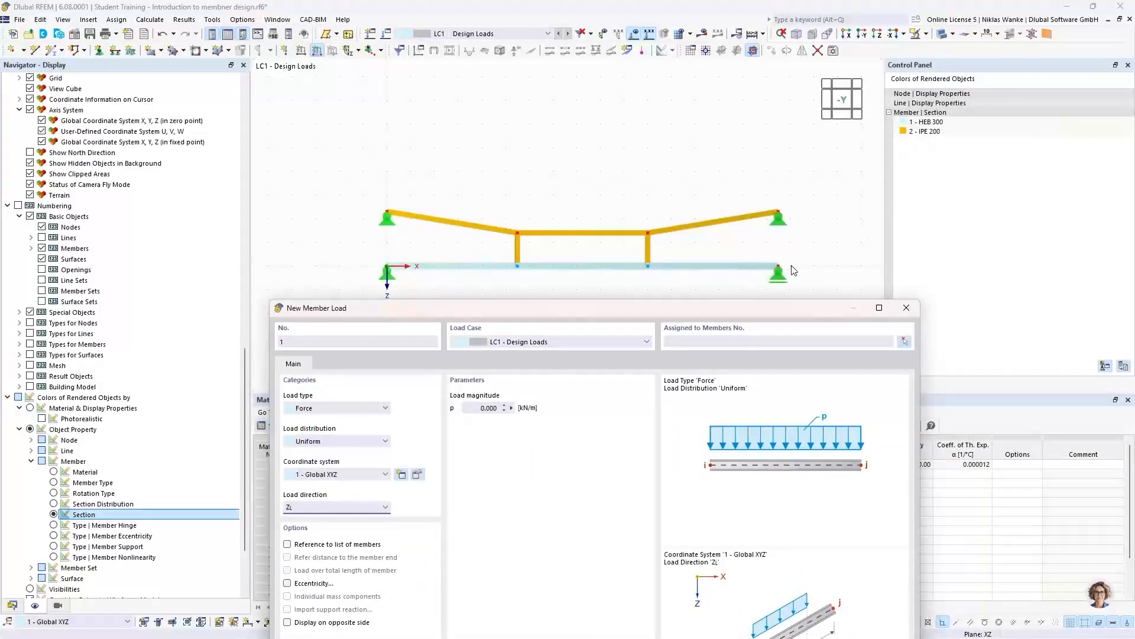
{"action": "left_click_drag", "start_coordinate": [480, 310], "coordinate": [481, 108]}
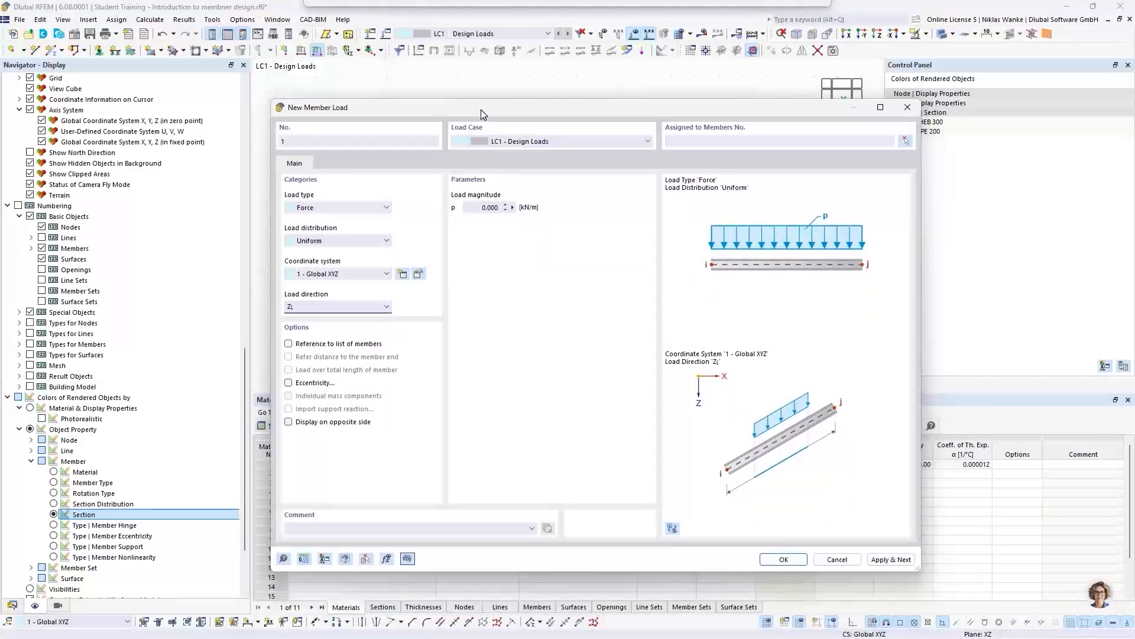
{"action": "double_click", "coordinate": [475, 207]}
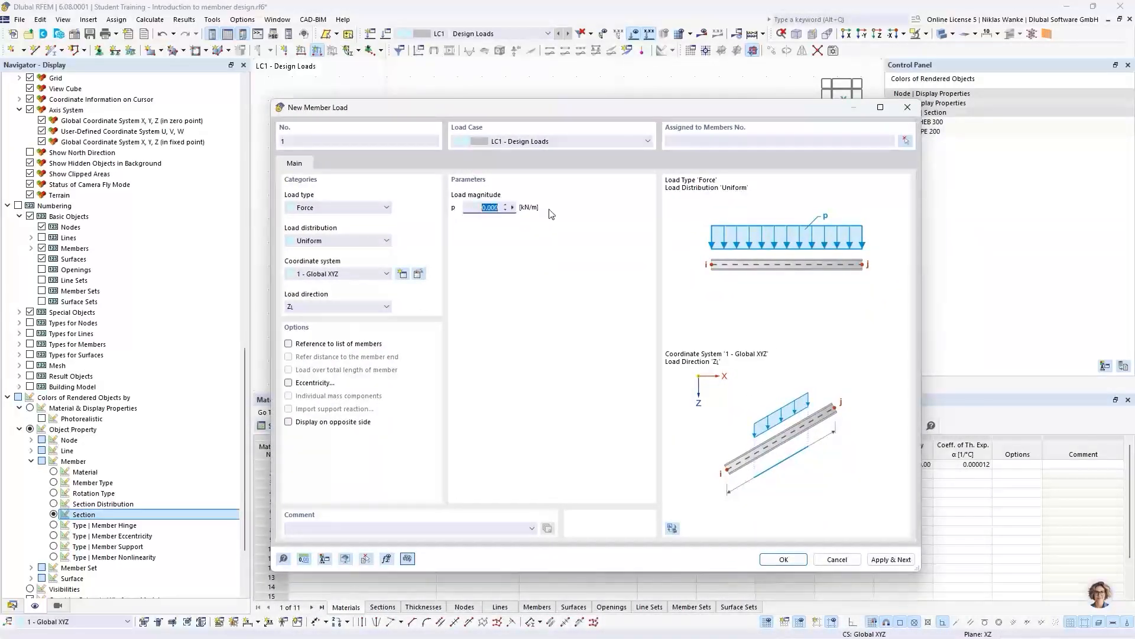
{"action": "type", "text": "15"}
{"action": "left_click", "coordinate": [906, 141]}
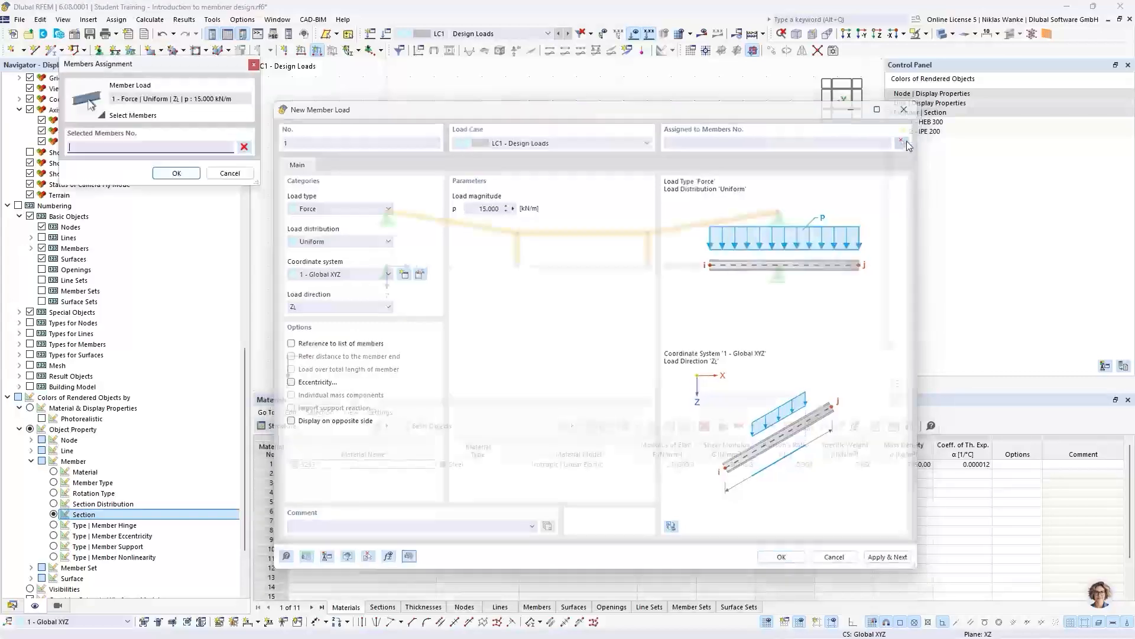
{"action": "left_click", "coordinate": [720, 266]}
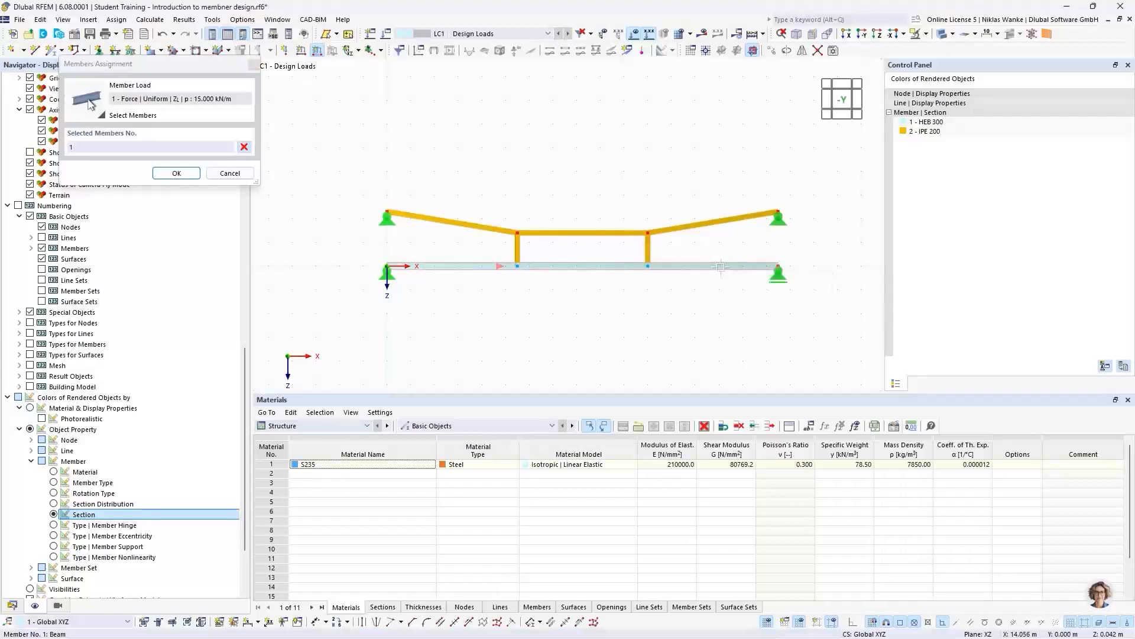
{"action": "left_click", "coordinate": [177, 173]}
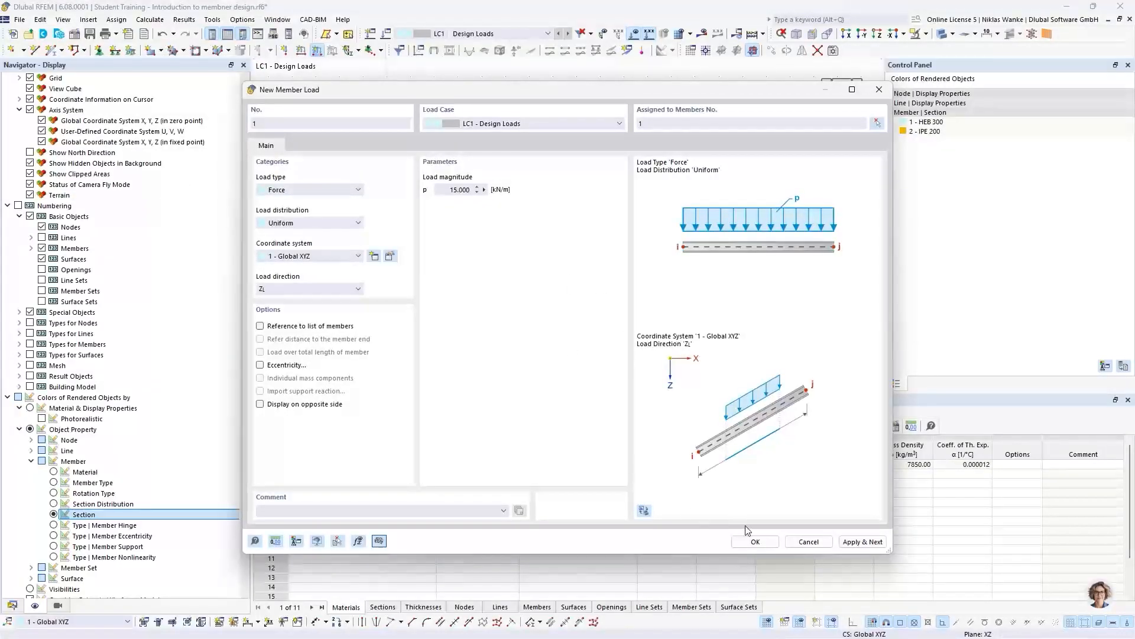
{"action": "left_click", "coordinate": [755, 542]}
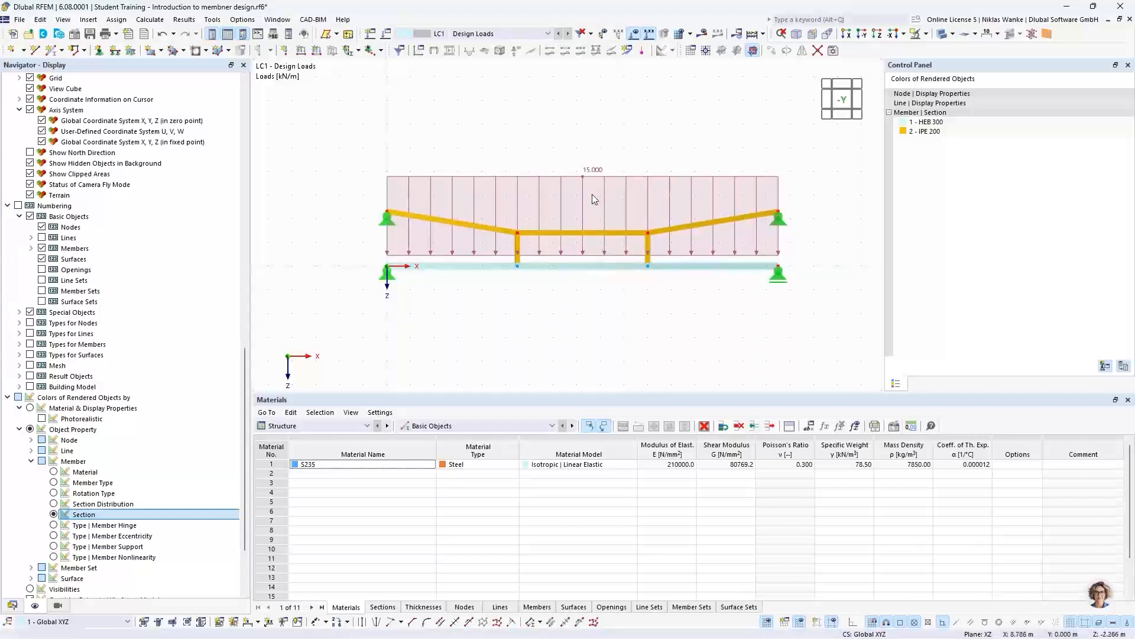
- Reduce the display size of the member load on the beam
{"action": "right_click", "coordinate": [589, 174]}
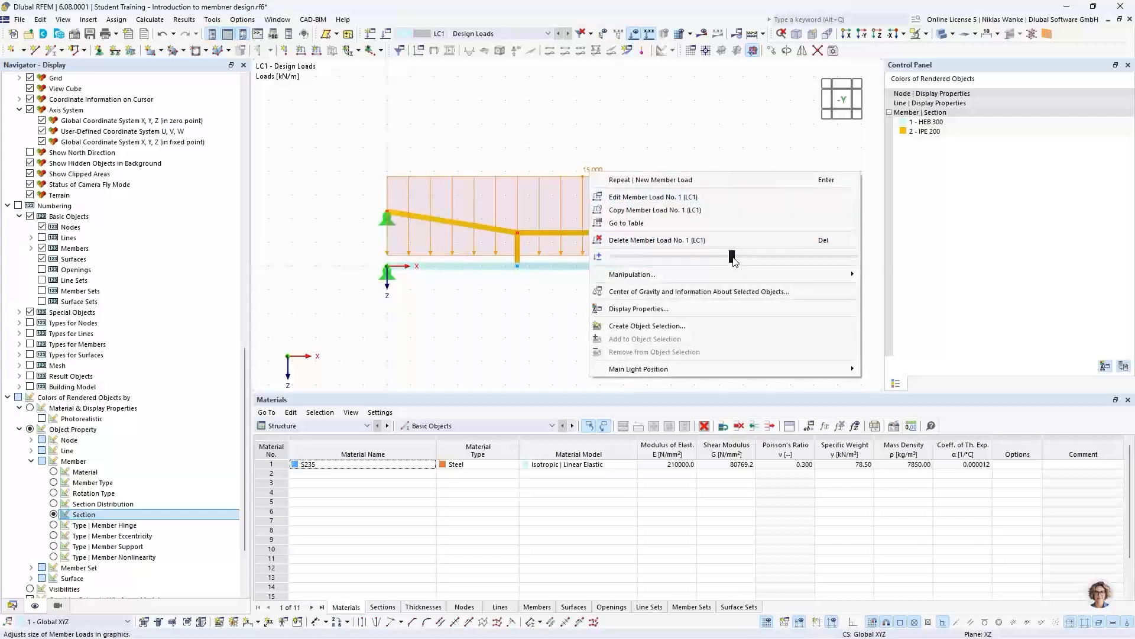
{"action": "left_click_drag", "start_coordinate": [733, 260], "coordinate": [648, 263]}
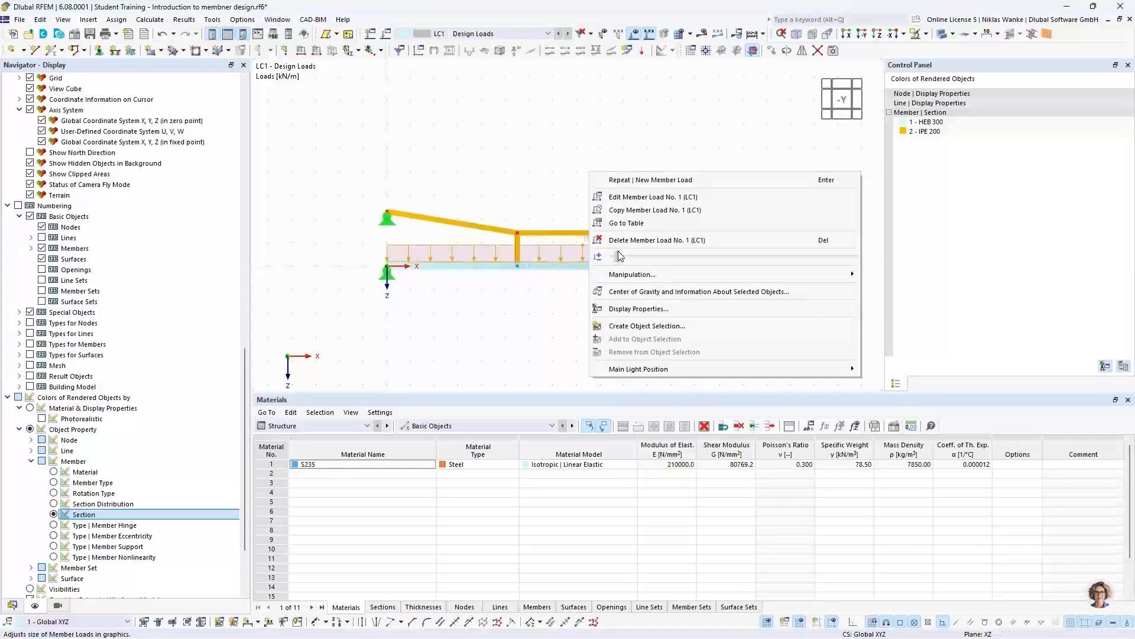
{"action": "left_click", "coordinate": [535, 312]}
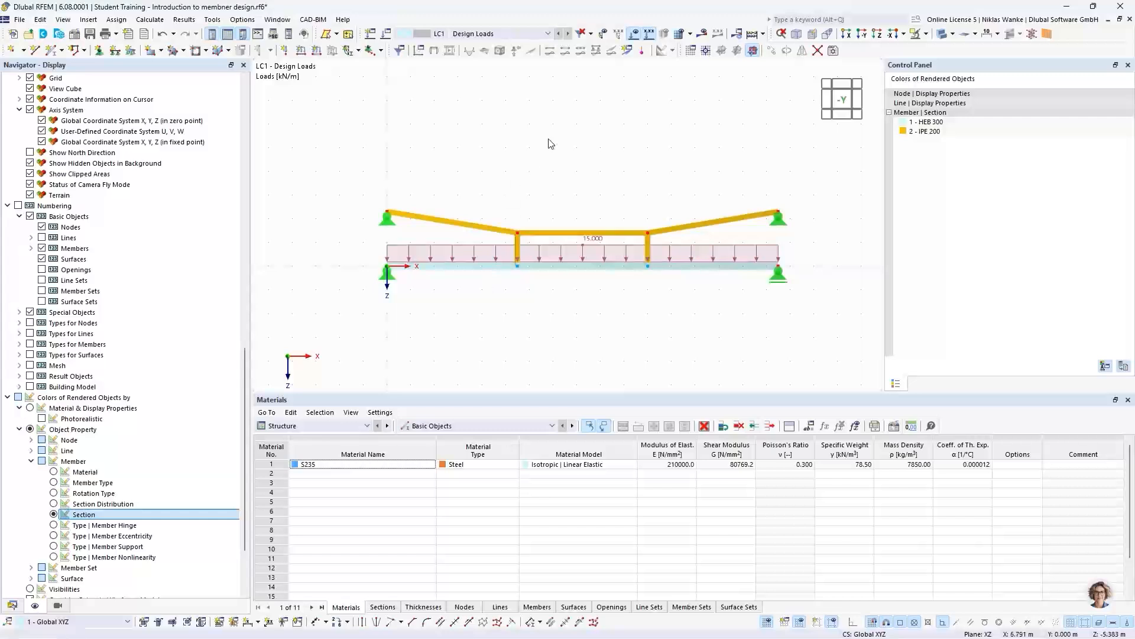
- Calculate load case LC1 and display its static analysis results on the model
{"action": "left_click_drag", "start_coordinate": [348, 158], "coordinate": [808, 319]}
{"action": "left_click", "coordinate": [703, 34]}
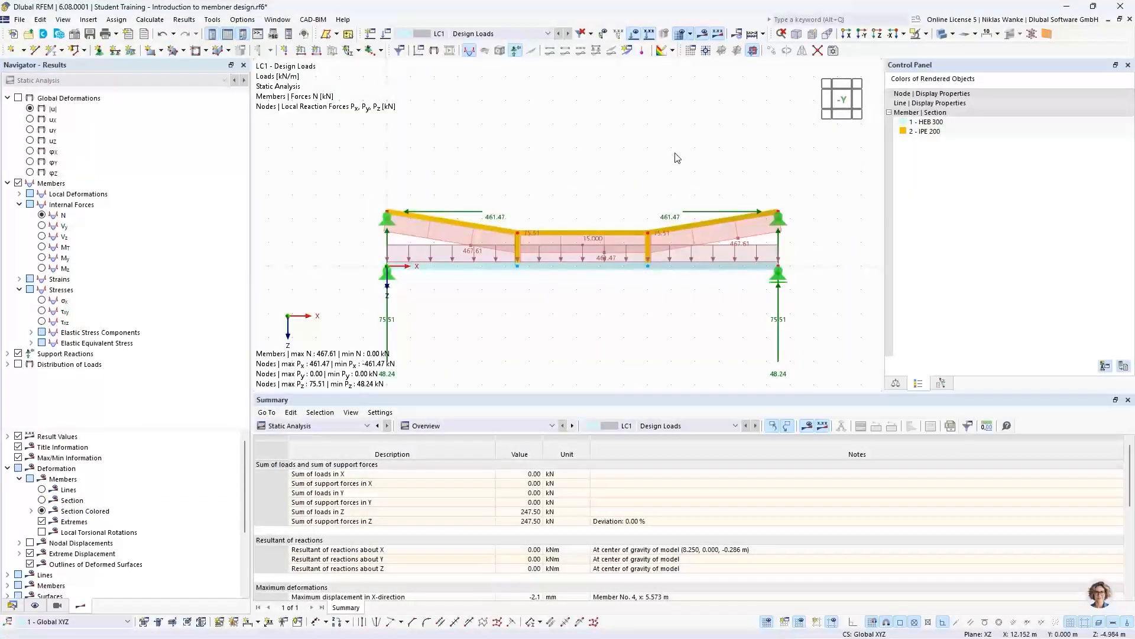
{"action": "scroll", "coordinate": [641, 204], "scroll_direction": "down", "scroll_amount": 1}
{"action": "middle_click_drag", "start_coordinate": [642, 204], "coordinate": [651, 189]}
{"action": "scroll", "coordinate": [612, 203], "scroll_direction": "up", "scroll_amount": 2}
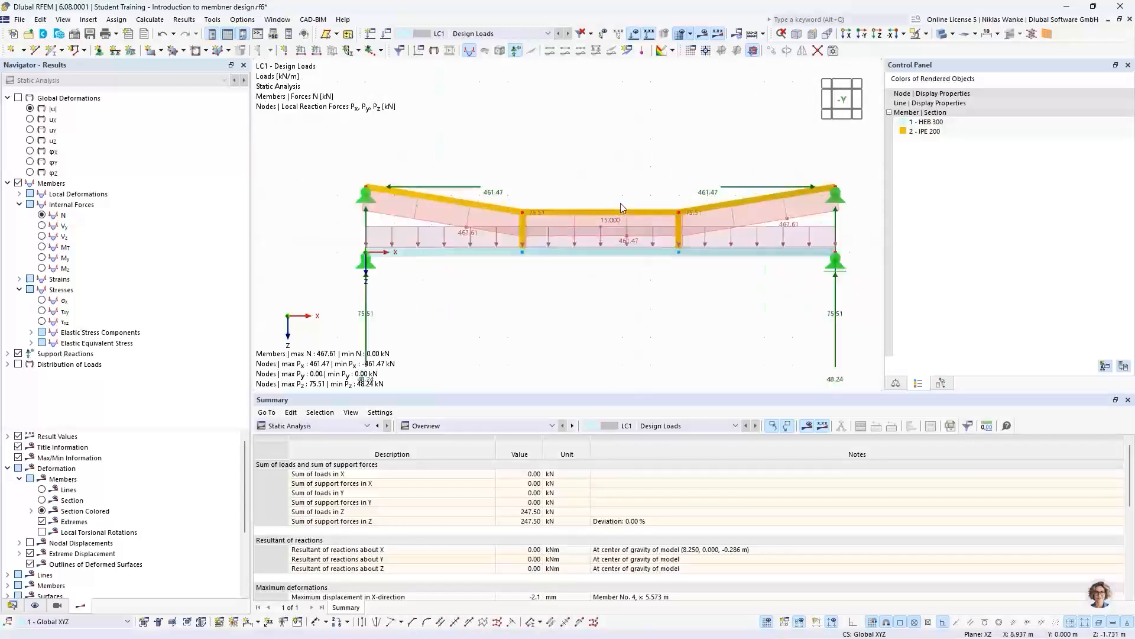
- Switch the model display to wireframe and hide the loads so only the result diagrams and support reactions remain
{"action": "left_click", "coordinate": [952, 35]}
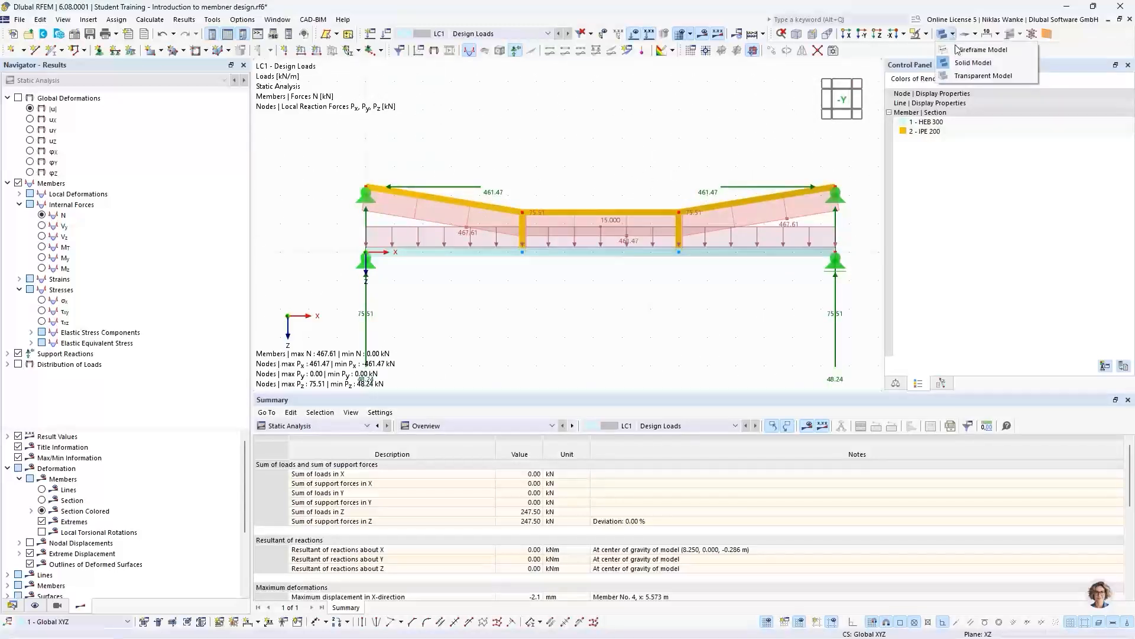
{"action": "left_click", "coordinate": [975, 46]}
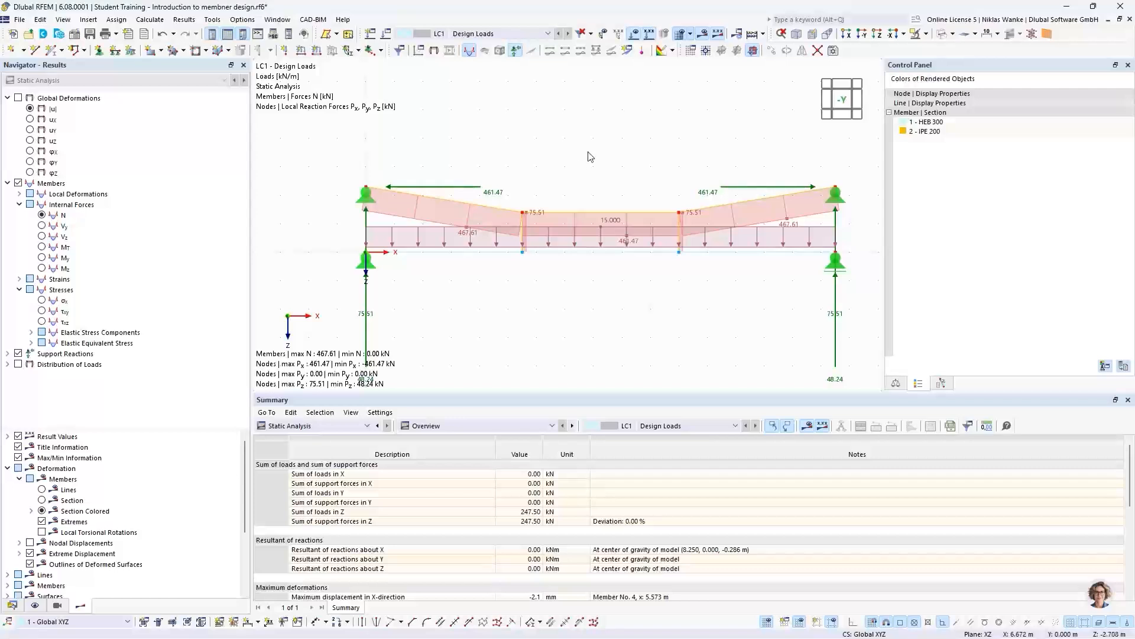
{"action": "left_click", "coordinate": [634, 37]}
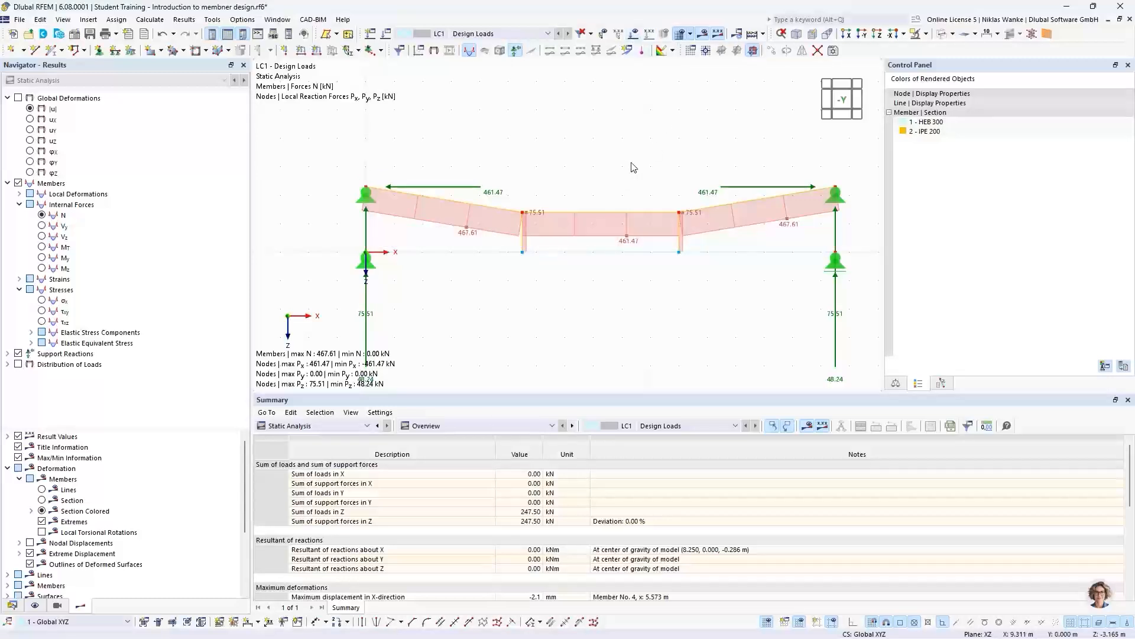
{"action": "scroll", "coordinate": [641, 185], "scroll_direction": "down", "scroll_amount": 1}
{"action": "middle_click_drag", "start_coordinate": [645, 188], "coordinate": [645, 145]}
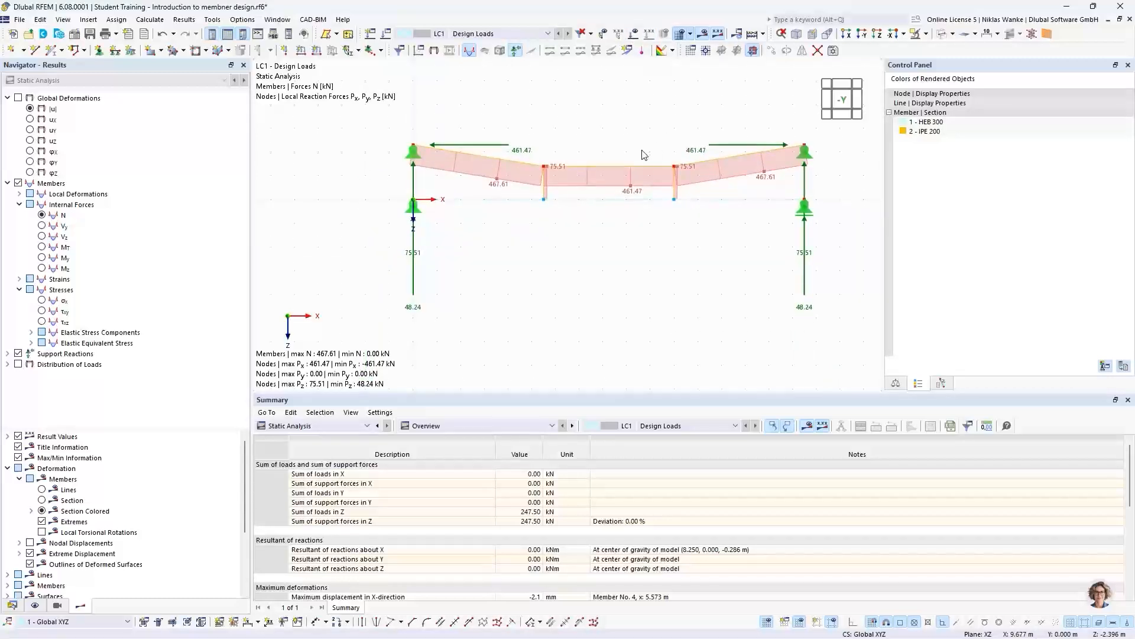
{"action": "scroll", "coordinate": [648, 156], "scroll_direction": "up", "scroll_amount": 1}
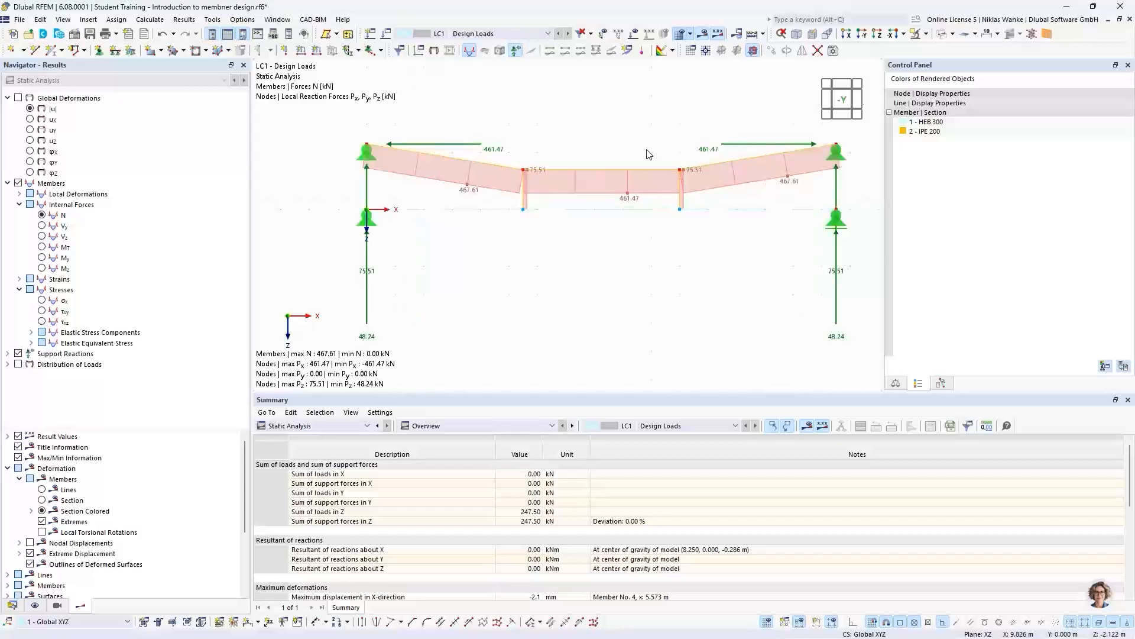
- Display the global deformations |u| and examine the deformed shape of the beam and truss members
{"action": "left_click", "coordinate": [29, 108]}
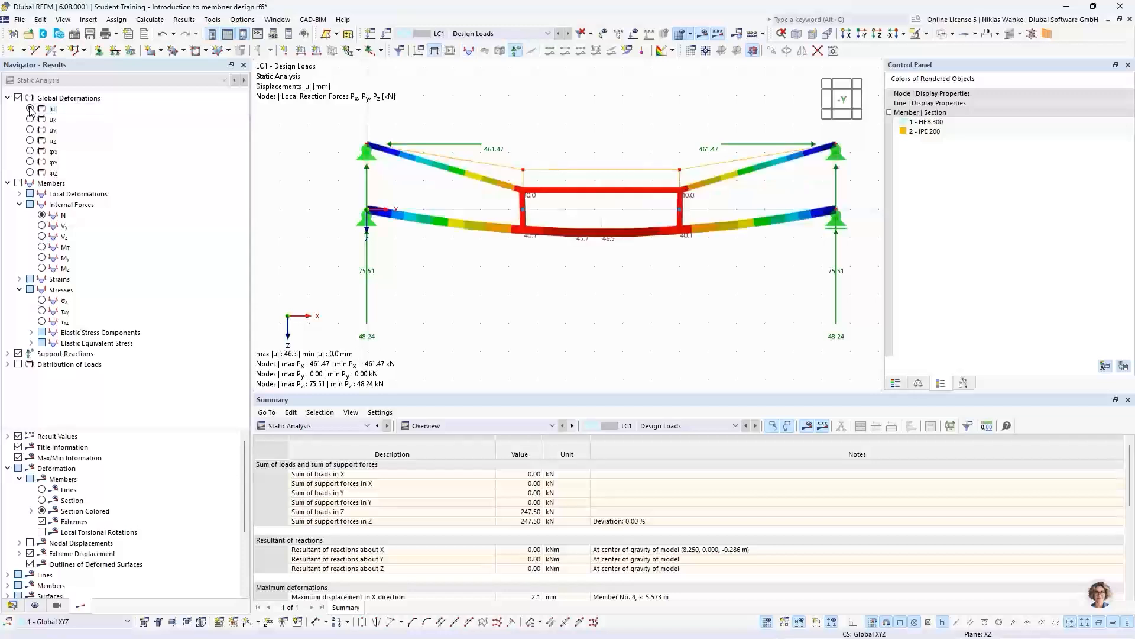
{"action": "scroll", "coordinate": [642, 266], "scroll_direction": "up", "scroll_amount": 1}
{"action": "scroll", "coordinate": [642, 266], "scroll_direction": "down", "scroll_amount": 1}
{"action": "middle_click_drag", "start_coordinate": [642, 266], "coordinate": [603, 272]}
{"action": "scroll", "coordinate": [603, 272], "scroll_direction": "down", "scroll_amount": 1}
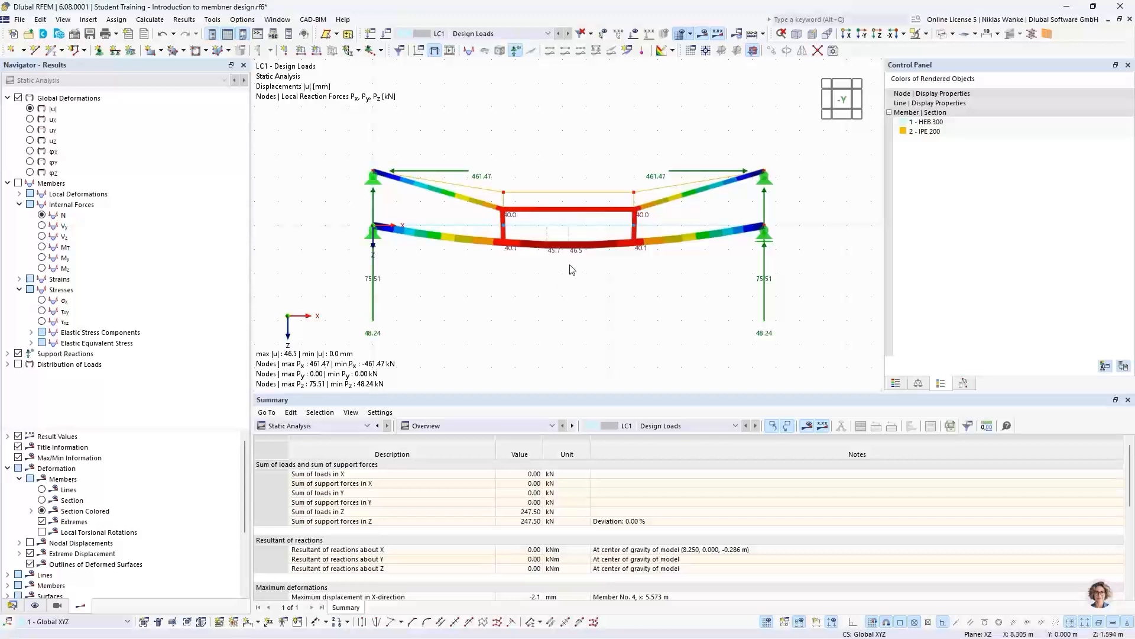
{"action": "scroll", "coordinate": [570, 255], "scroll_direction": "up", "scroll_amount": 1}
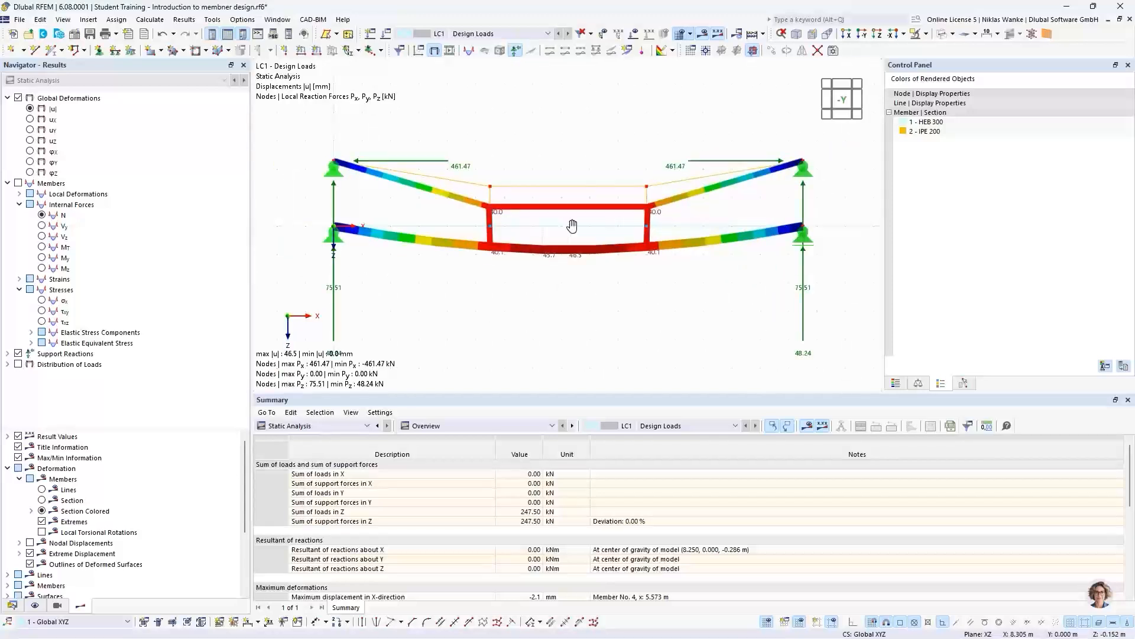
{"action": "middle_click_drag", "start_coordinate": [573, 225], "coordinate": [583, 246]}
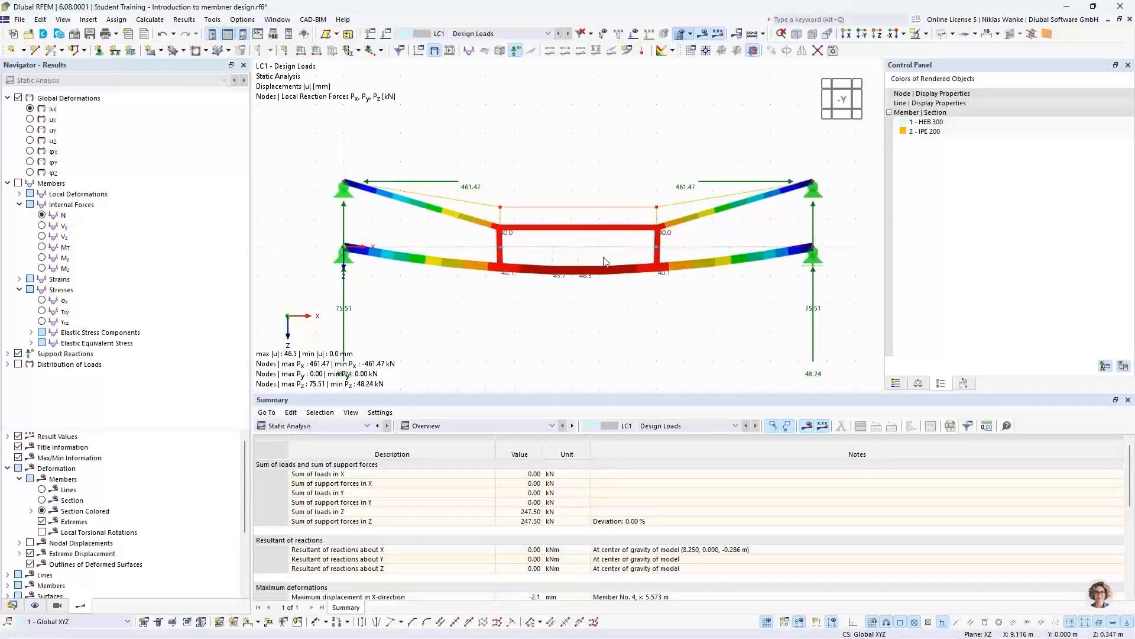
{"action": "scroll", "coordinate": [604, 261], "scroll_direction": "up", "scroll_amount": 1}
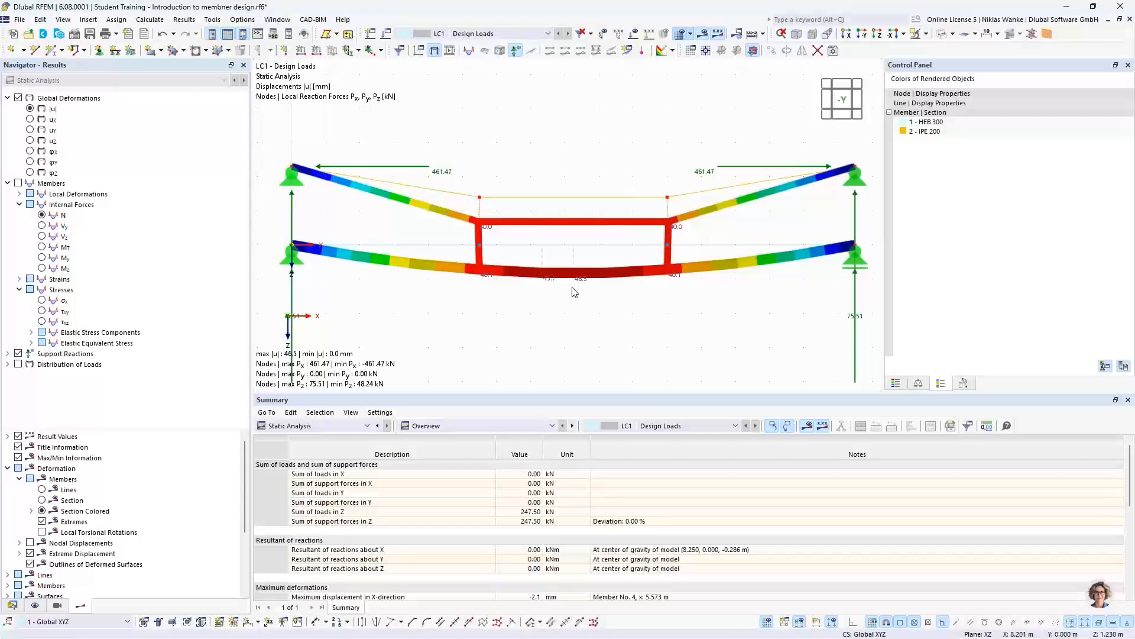
{"action": "middle_click_drag", "start_coordinate": [420, 356], "coordinate": [341, 350]}
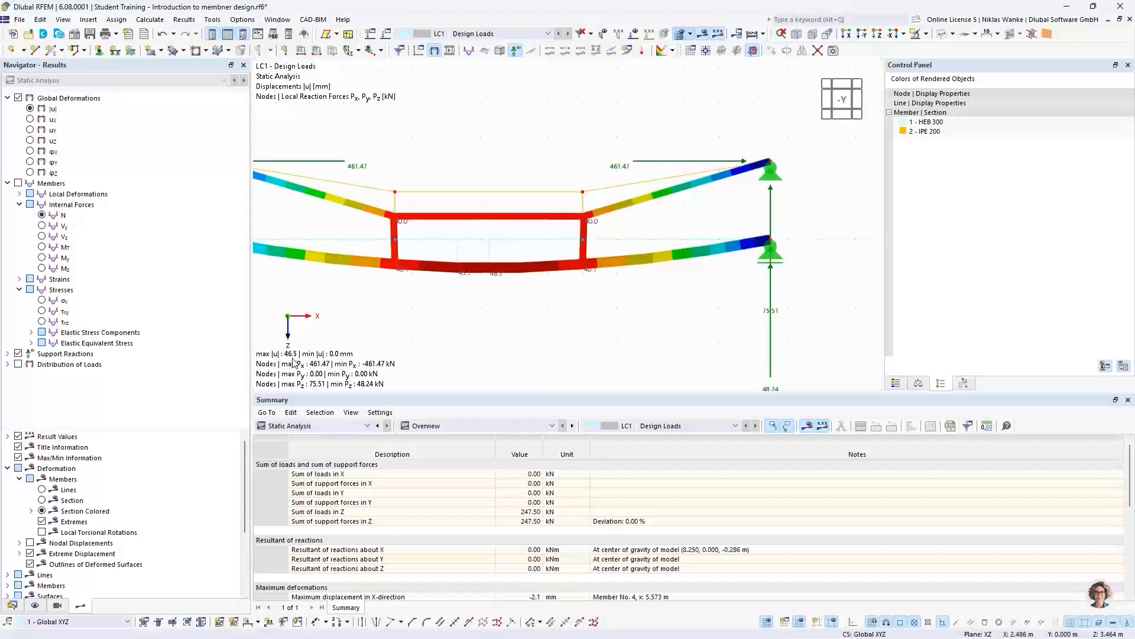
{"action": "scroll", "coordinate": [485, 320], "scroll_direction": "down", "scroll_amount": 1}
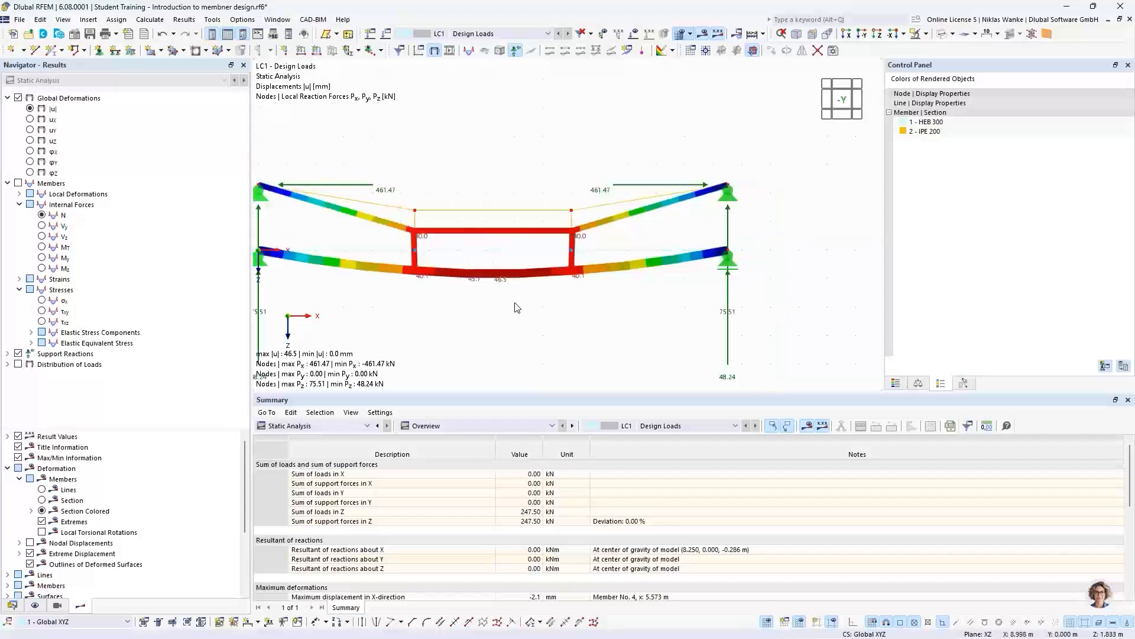
{"action": "middle_click_drag", "start_coordinate": [503, 313], "coordinate": [578, 261]}
{"action": "scroll", "coordinate": [637, 285], "scroll_direction": "down", "scroll_amount": 3}
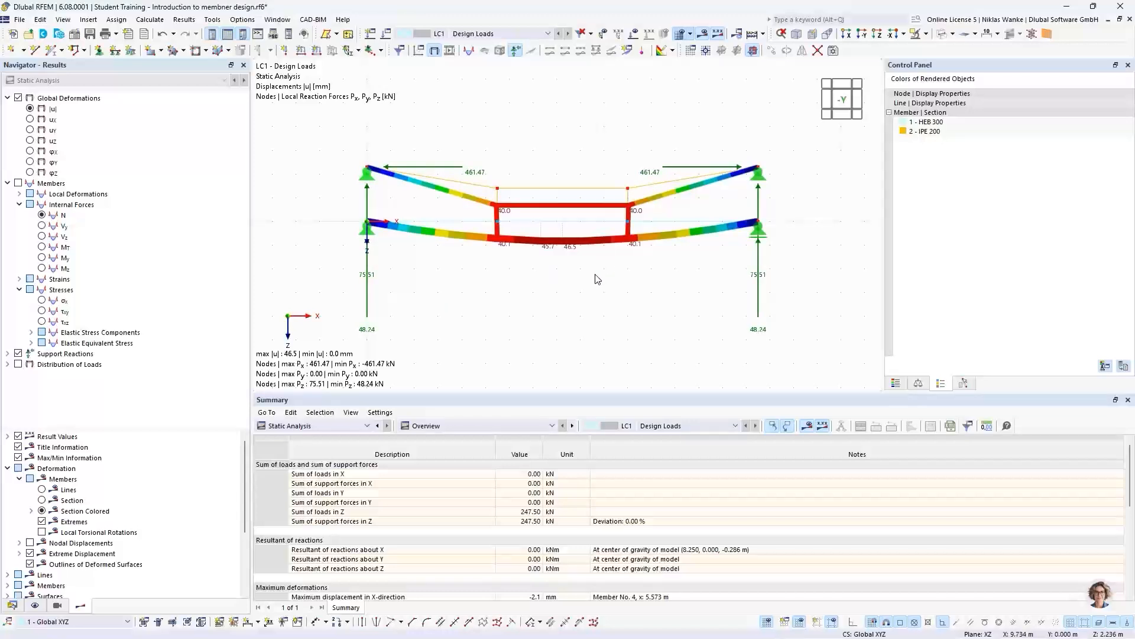
- Display the member axial forces N and examine them along the truss members and the horizontal beam
{"action": "left_click", "coordinate": [42, 216]}
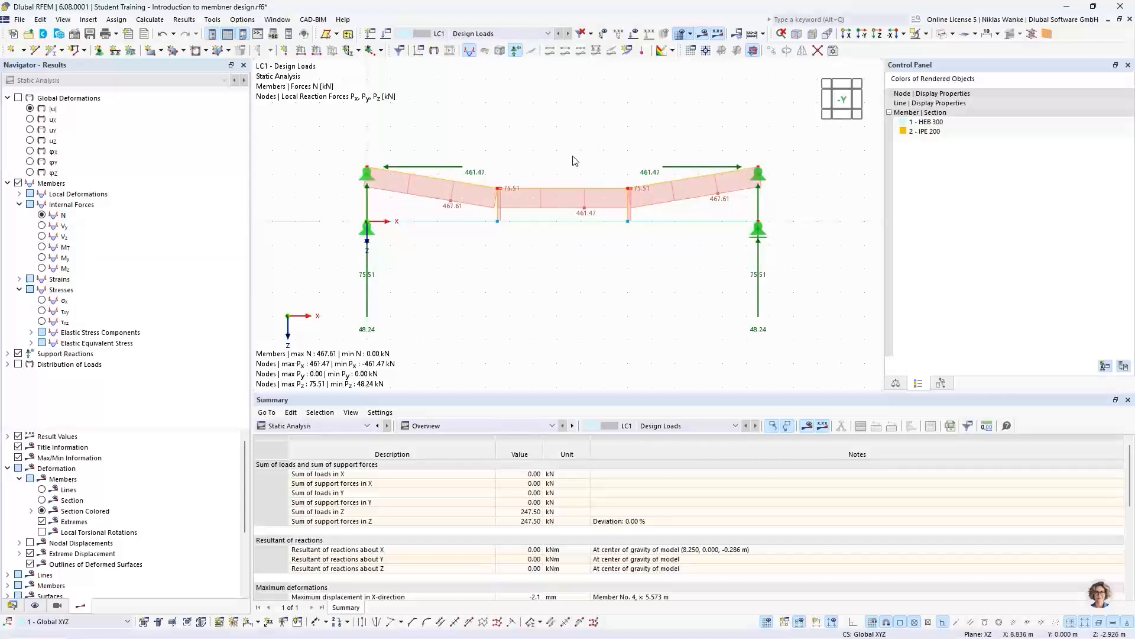
{"action": "scroll", "coordinate": [576, 161], "scroll_direction": "up", "scroll_amount": 2}
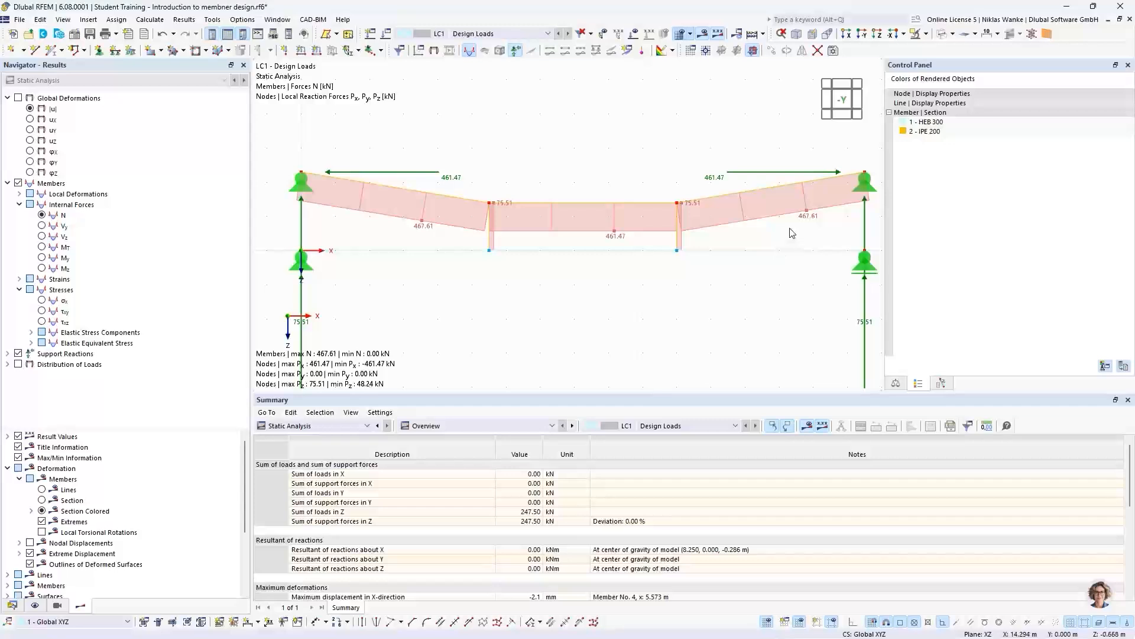
{"action": "middle_click_drag", "start_coordinate": [793, 232], "coordinate": [780, 238]}
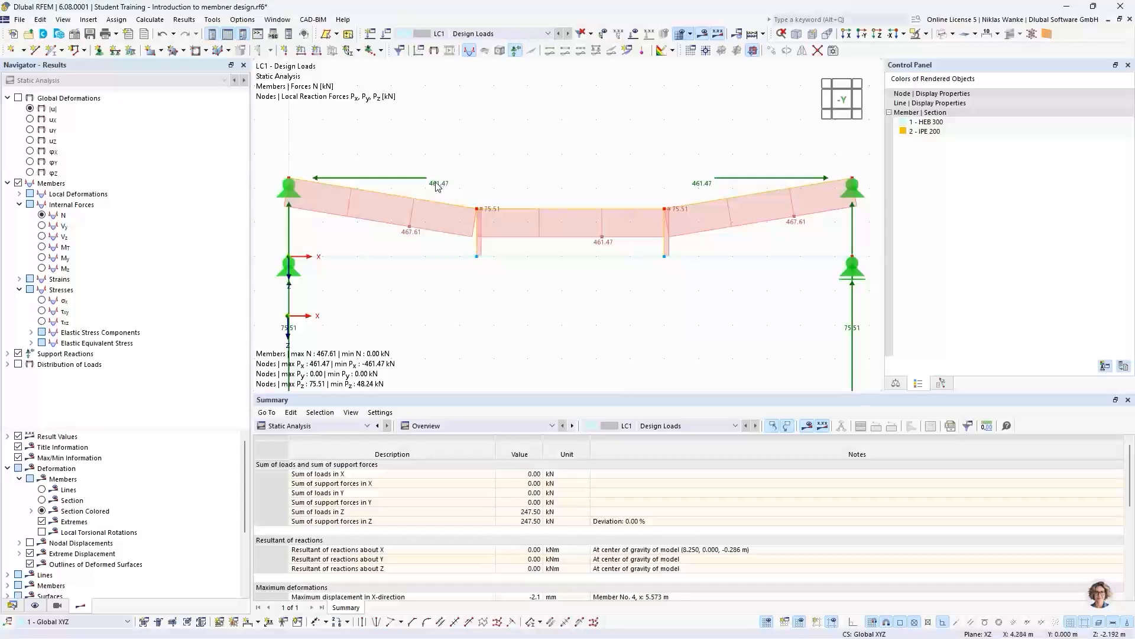
{"action": "scroll", "coordinate": [639, 169], "scroll_direction": "down", "scroll_amount": 3}
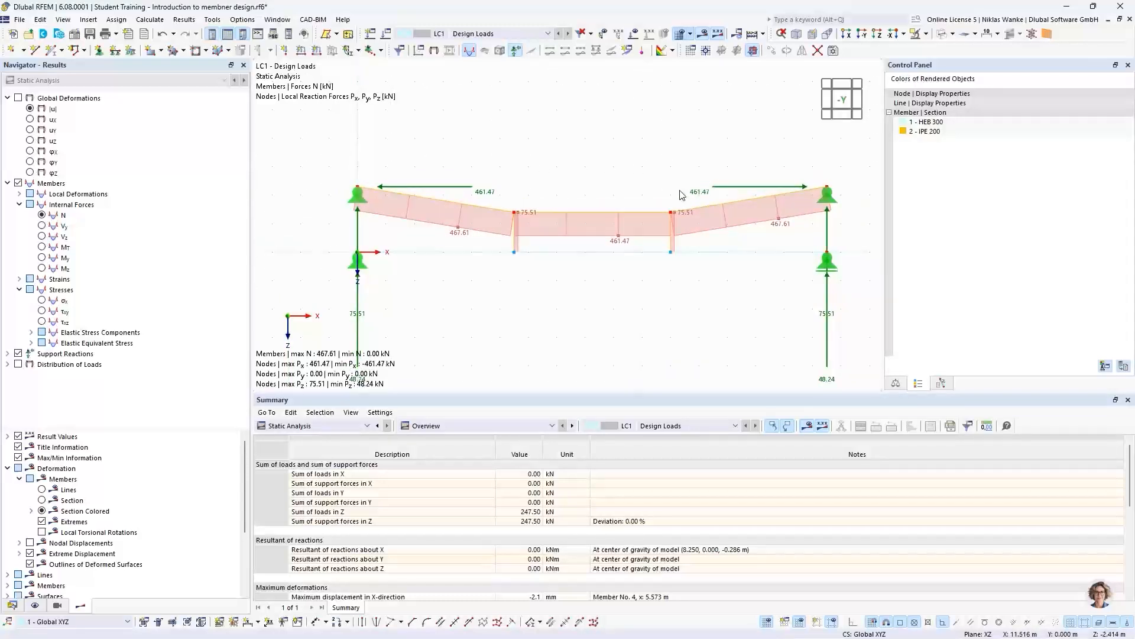
{"action": "scroll", "coordinate": [642, 185], "scroll_direction": "down", "scroll_amount": 1}
{"action": "mouse_move", "coordinate": [642, 185]}
{"action": "middle_mouse_down"}
{"action": "mouse_move", "coordinate": [650, 150]}
{"action": "mouse_move", "coordinate": [643, 169]}
{"action": "middle_mouse_up"}
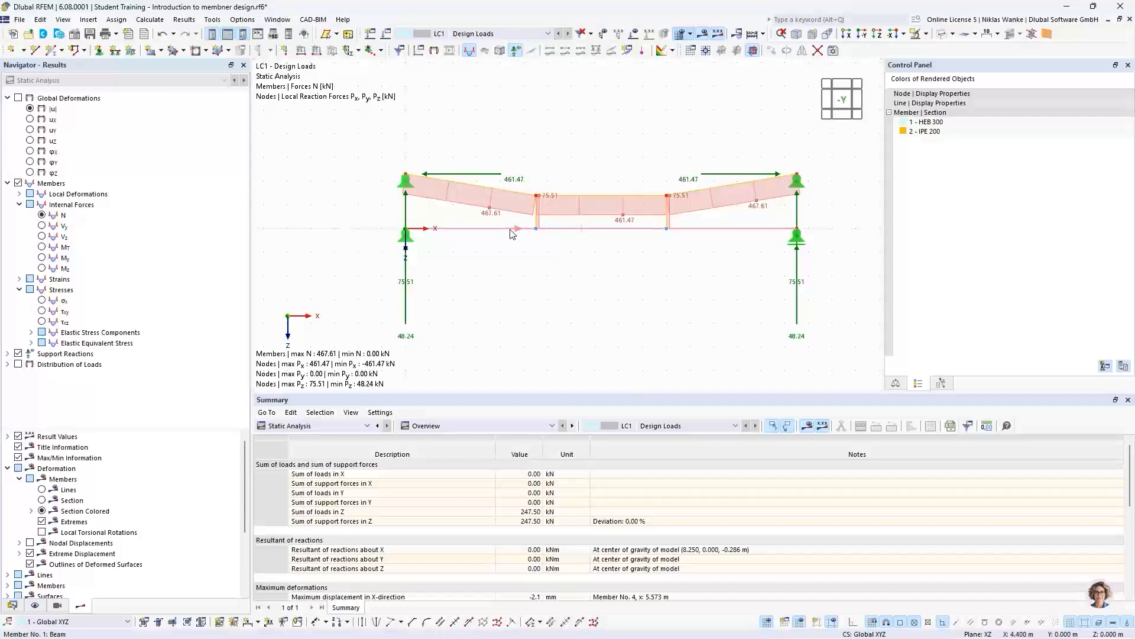
{"action": "mouse_move", "coordinate": [513, 233]}
- Display the member shear forces Vz and examine the diagram along the beam and at the vertical post connections
{"action": "left_click", "coordinate": [42, 236]}
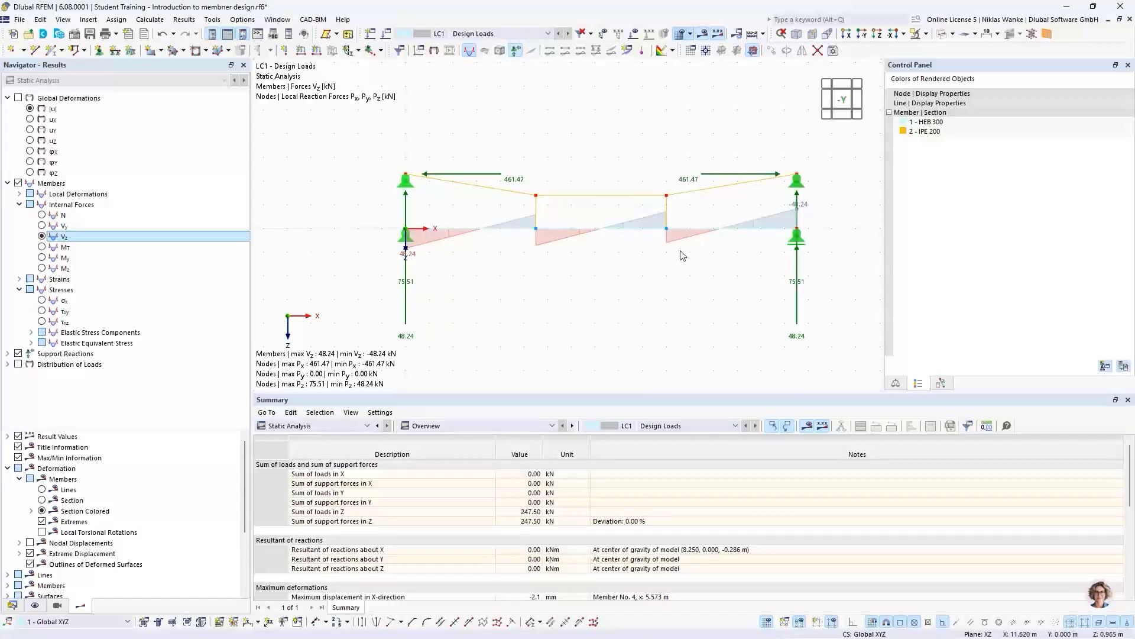
{"action": "scroll", "coordinate": [556, 247], "scroll_direction": "up", "scroll_amount": 1}
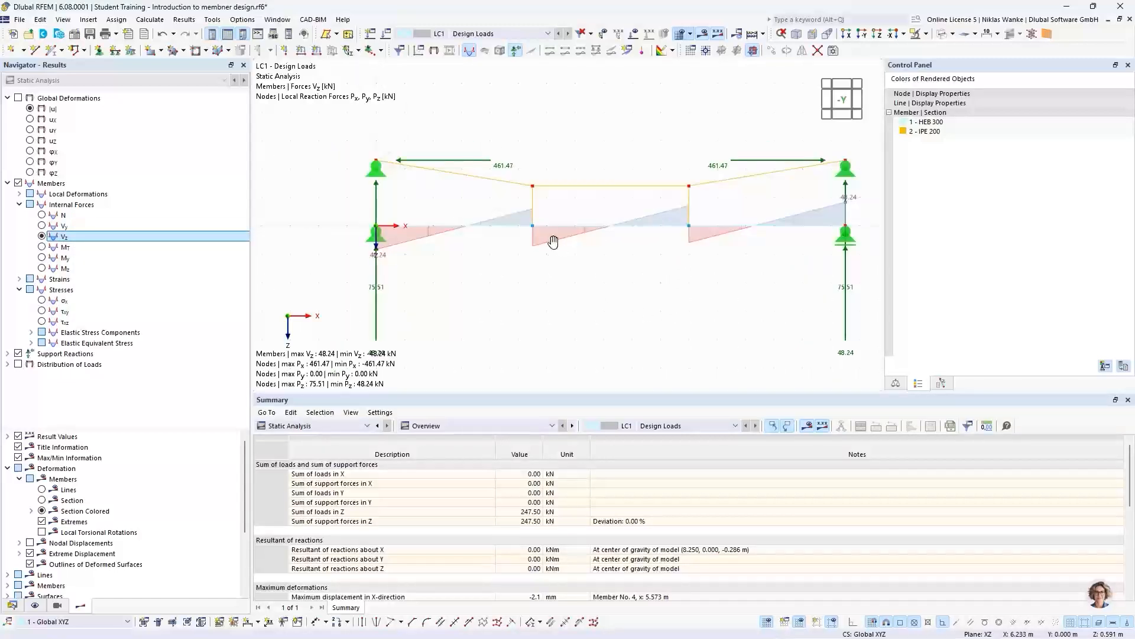
{"action": "scroll", "coordinate": [520, 245], "scroll_direction": "down", "scroll_amount": 1}
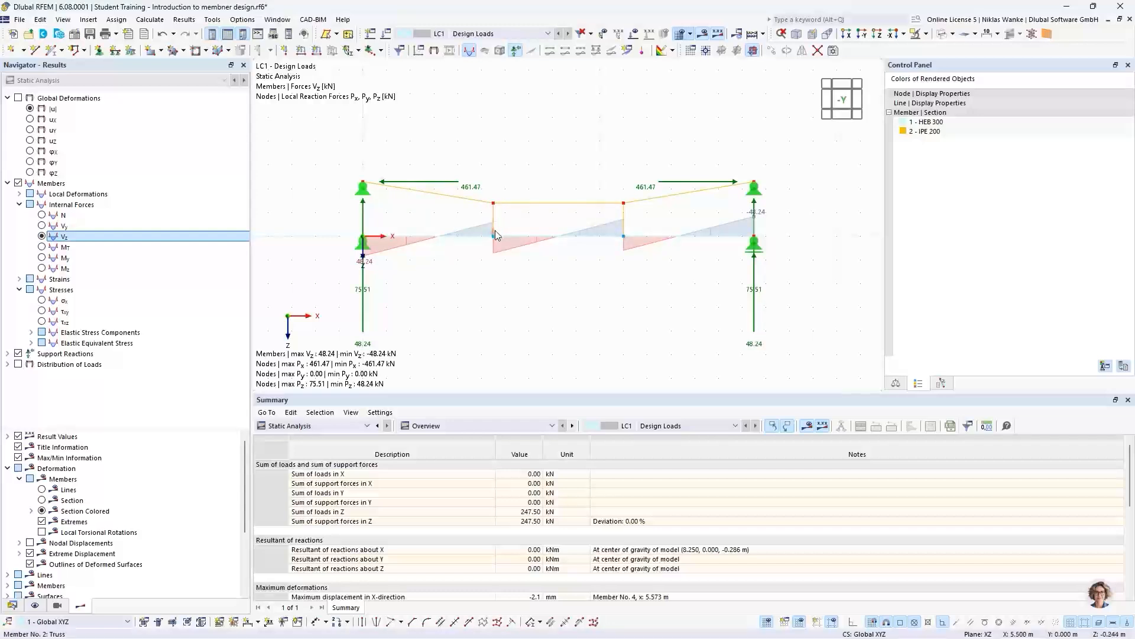
{"action": "scroll", "coordinate": [497, 227], "scroll_direction": "up", "scroll_amount": 4}
{"action": "middle_click_drag", "start_coordinate": [488, 296], "coordinate": [665, 287]}
{"action": "scroll", "coordinate": [664, 287], "scroll_direction": "down", "scroll_amount": 1}
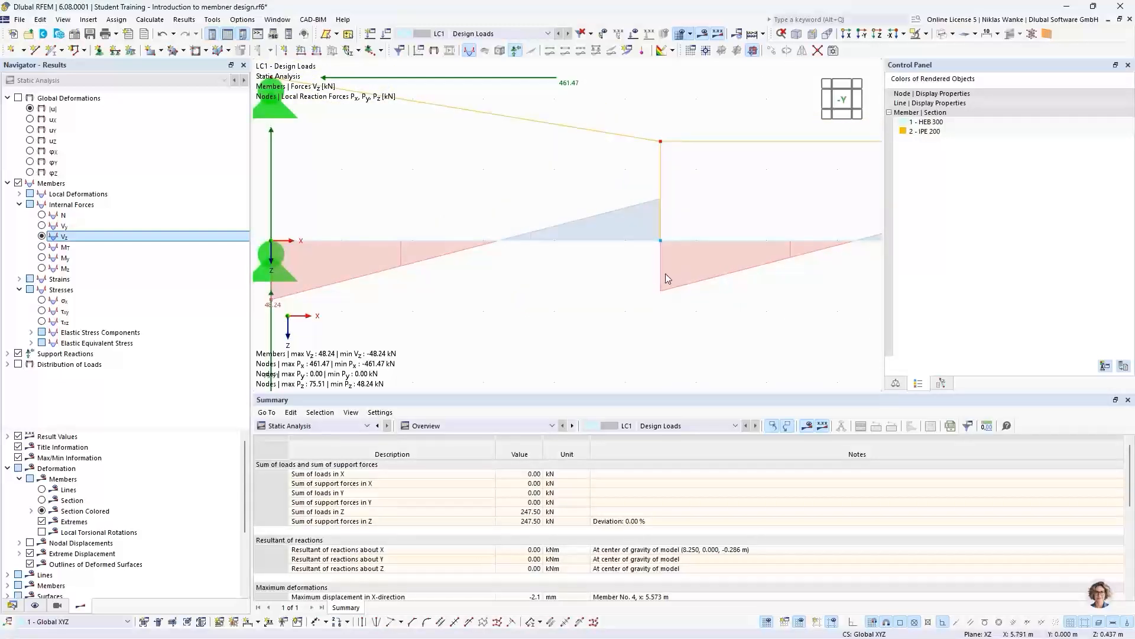
{"action": "scroll", "coordinate": [598, 293], "scroll_direction": "down", "scroll_amount": 4}
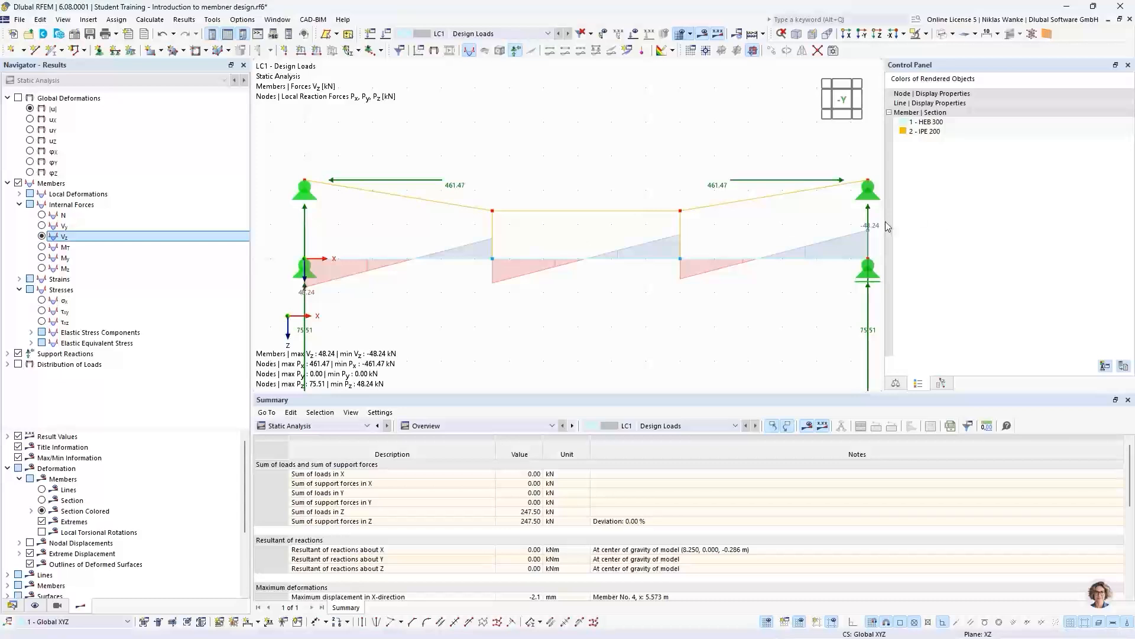
{"action": "scroll", "coordinate": [664, 279], "scroll_direction": "down", "scroll_amount": 2}
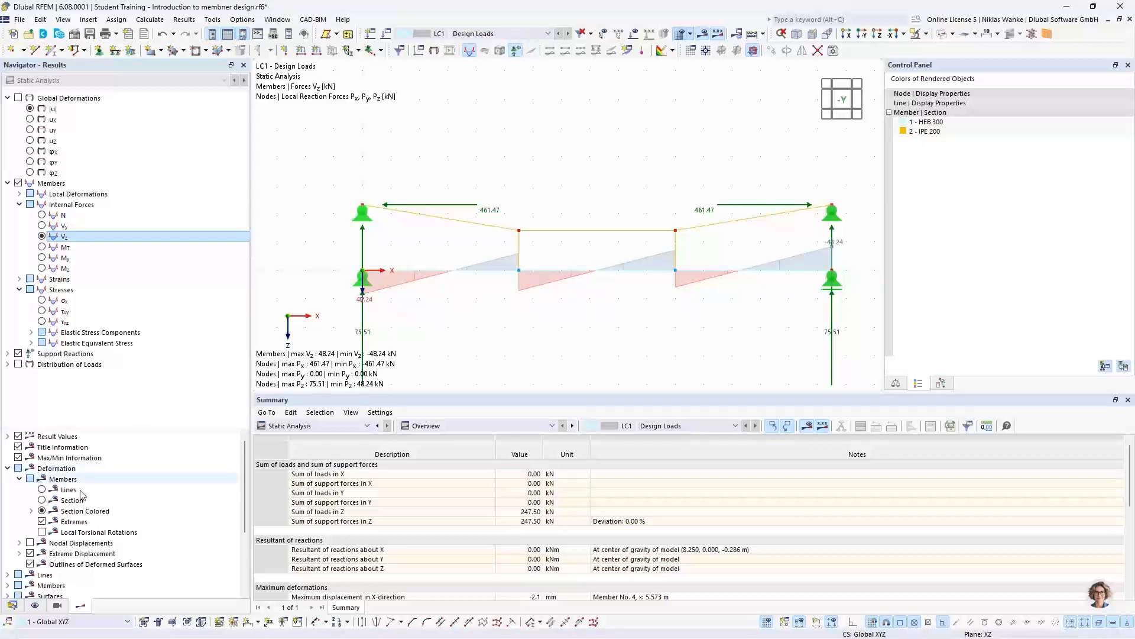
- Turn on All Values for the member results and inspect the Vz values at the beam's inner nodes
{"action": "scroll", "coordinate": [91, 494], "scroll_direction": "down", "scroll_amount": 2}
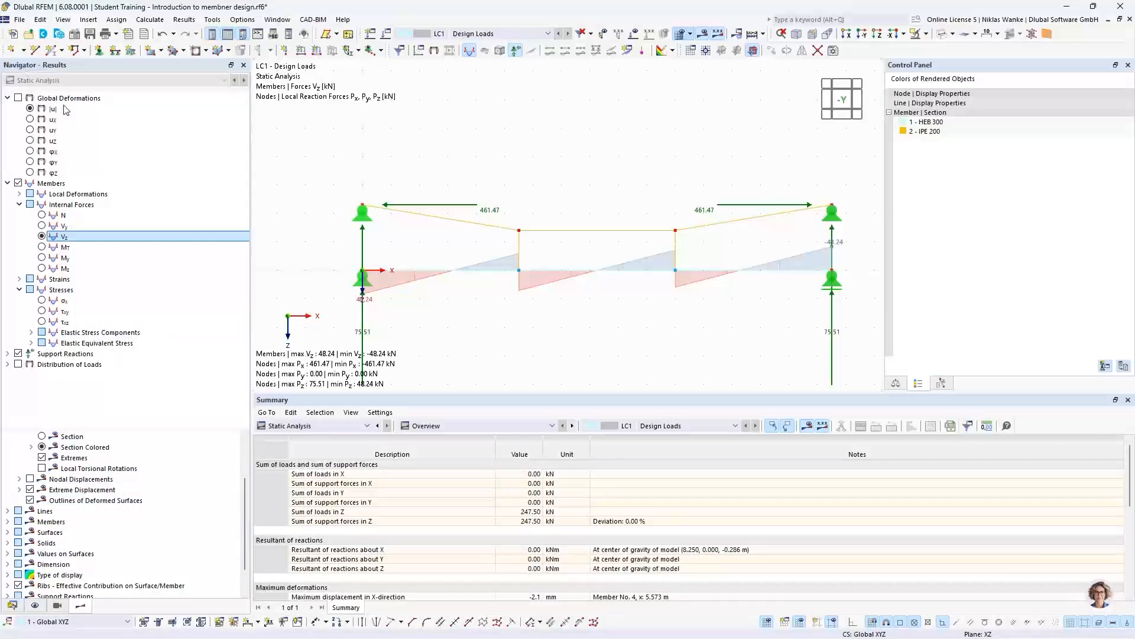
{"action": "left_click", "coordinate": [7, 522]}
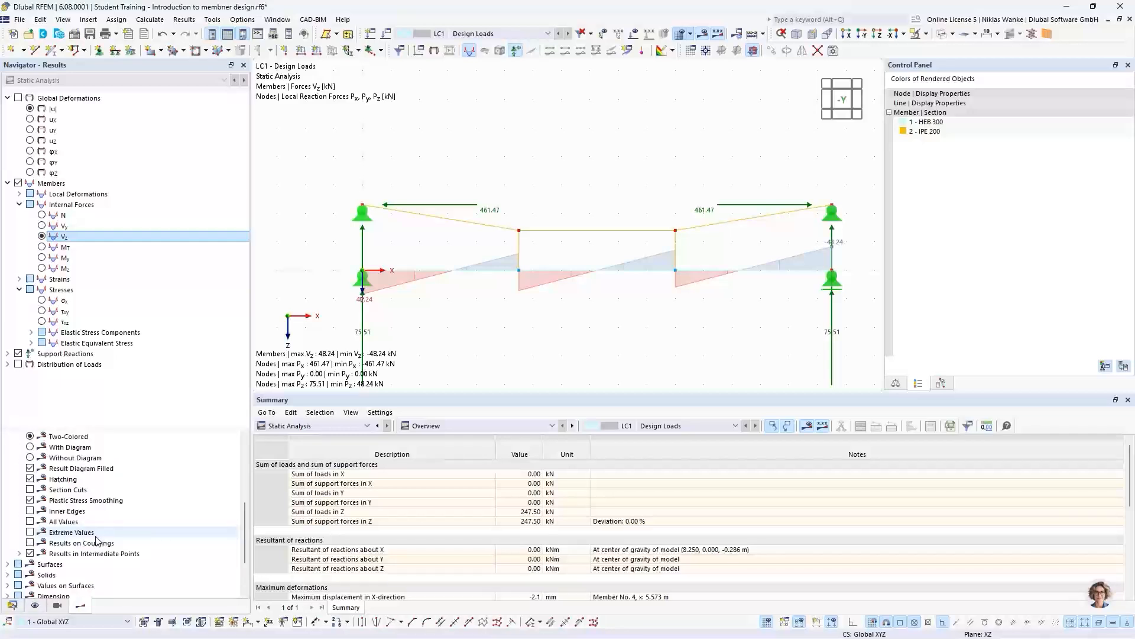
{"action": "left_click", "coordinate": [30, 522]}
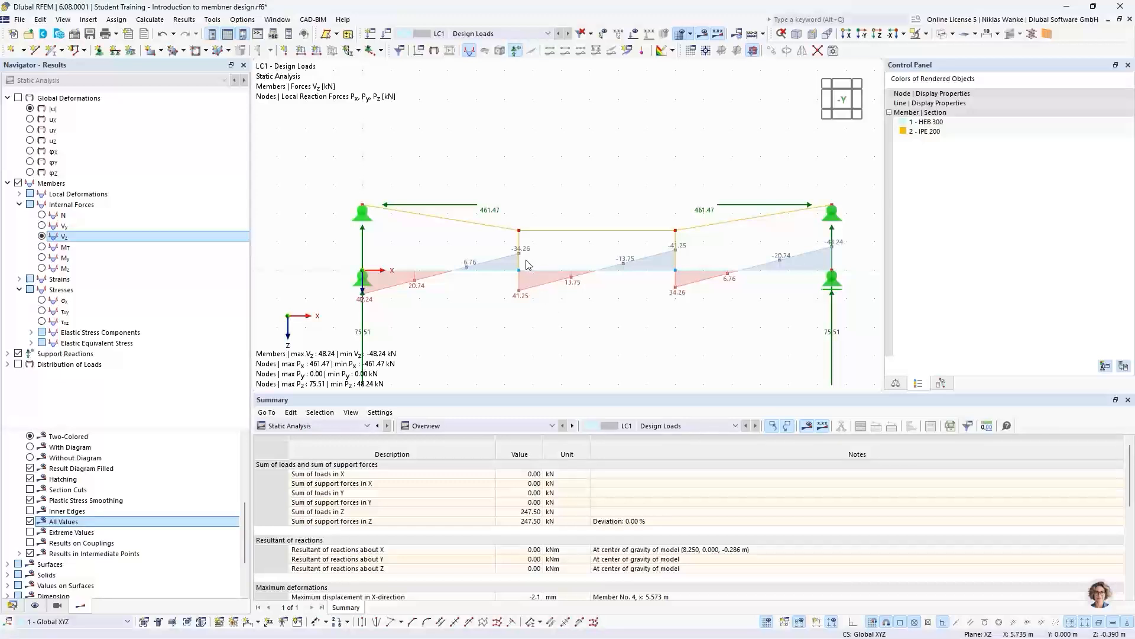
{"action": "scroll", "coordinate": [528, 268], "scroll_direction": "up", "scroll_amount": 3}
{"action": "scroll", "coordinate": [528, 268], "scroll_direction": "up", "scroll_amount": 2}
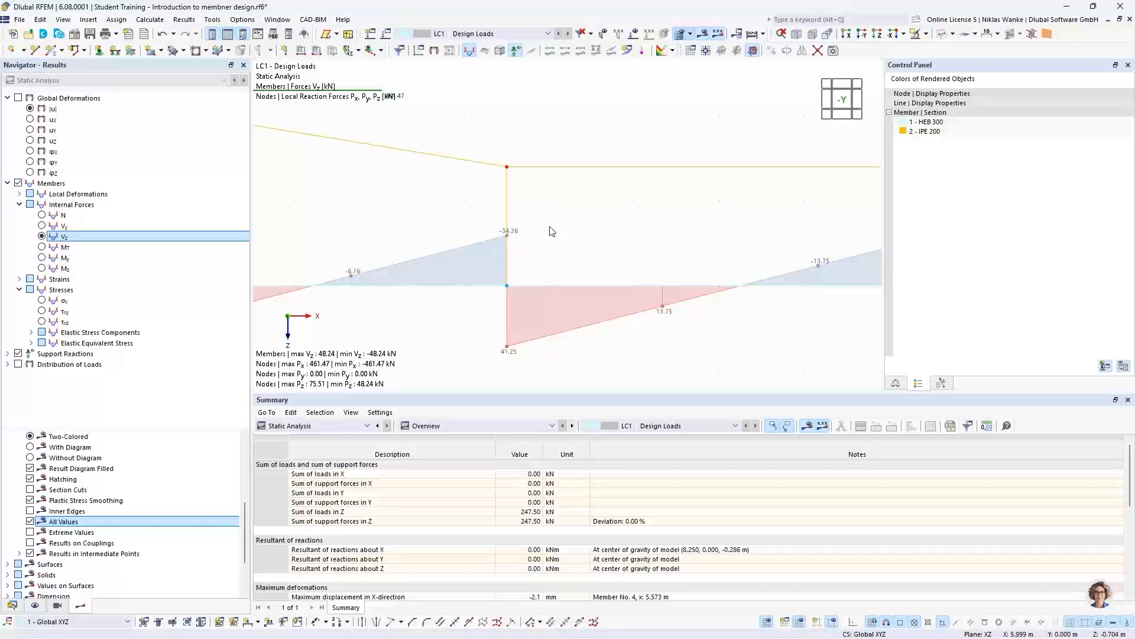
{"action": "scroll", "coordinate": [553, 233], "scroll_direction": "down", "scroll_amount": 3}
{"action": "middle_click_drag", "start_coordinate": [544, 237], "coordinate": [480, 255]}
{"action": "scroll", "coordinate": [523, 254], "scroll_direction": "down", "scroll_amount": 2}
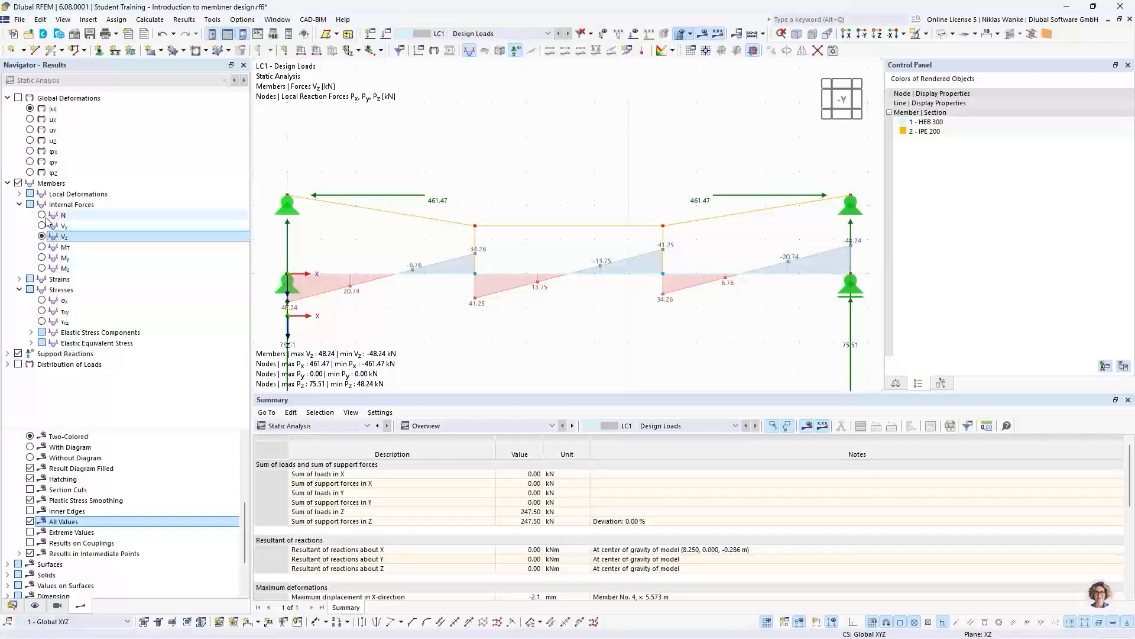
- Return to the axial forces N and inspect the values in the vertical posts and upper truss members
{"action": "left_click", "coordinate": [41, 215]}
{"action": "scroll", "coordinate": [503, 276], "scroll_direction": "up", "scroll_amount": 5}
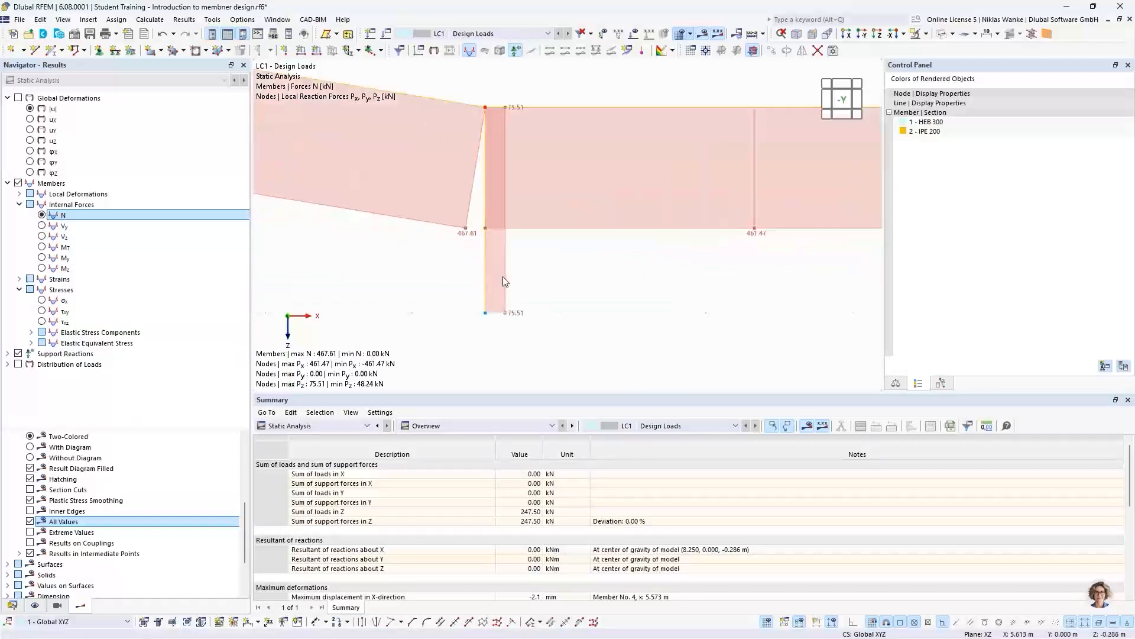
{"action": "scroll", "coordinate": [514, 325], "scroll_direction": "up", "scroll_amount": 3}
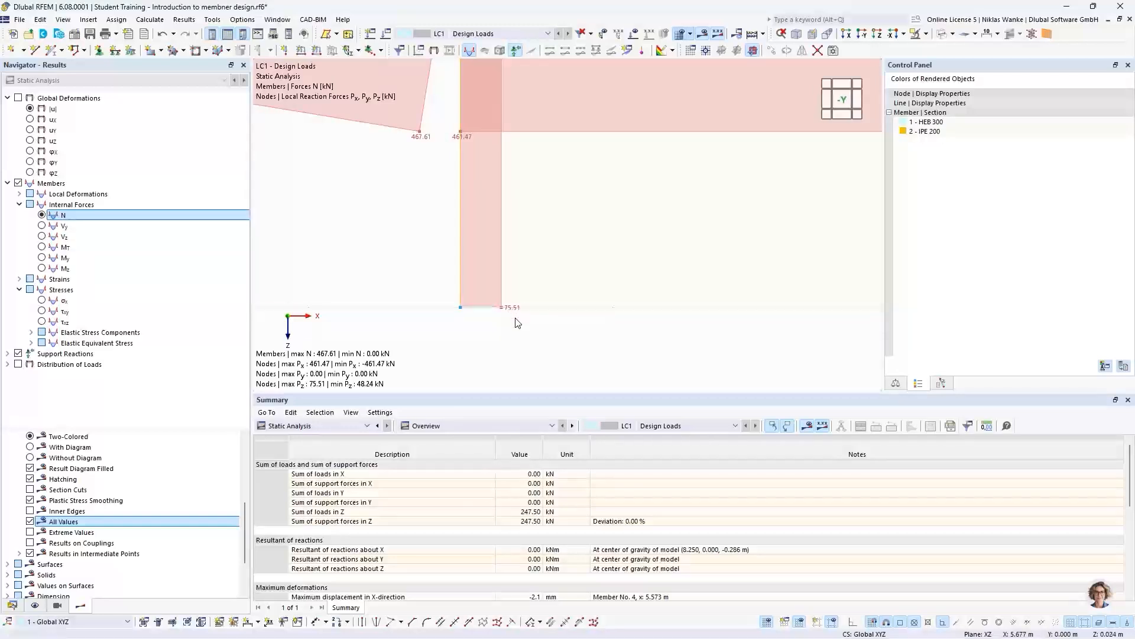
{"action": "scroll", "coordinate": [520, 243], "scroll_direction": "down", "scroll_amount": 5}
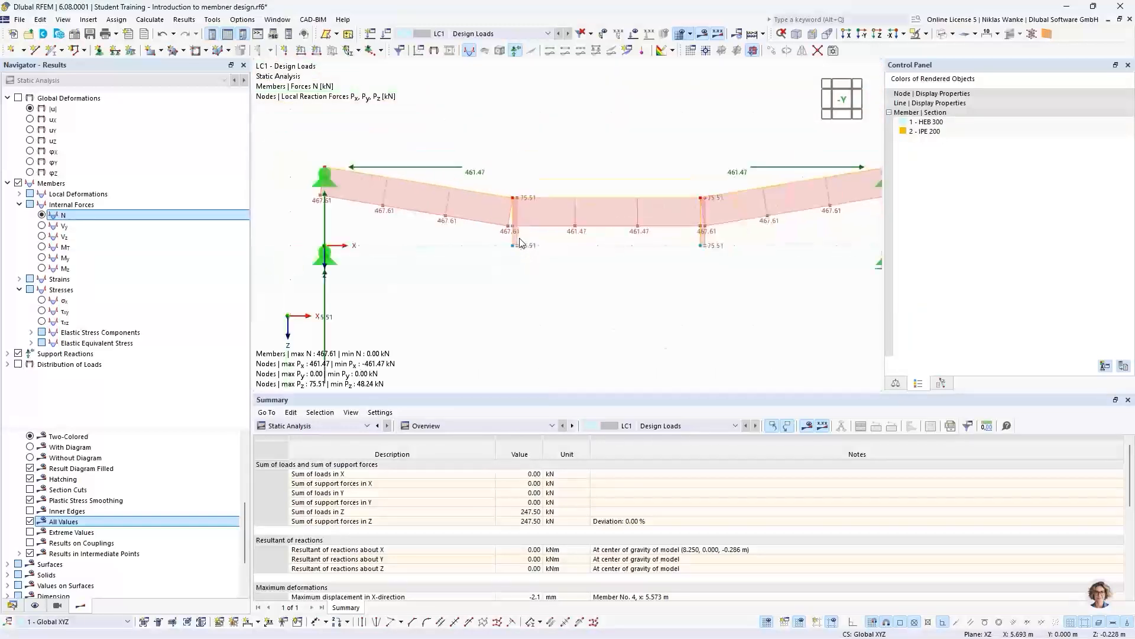
{"action": "middle_click_drag", "start_coordinate": [473, 264], "coordinate": [486, 242]}
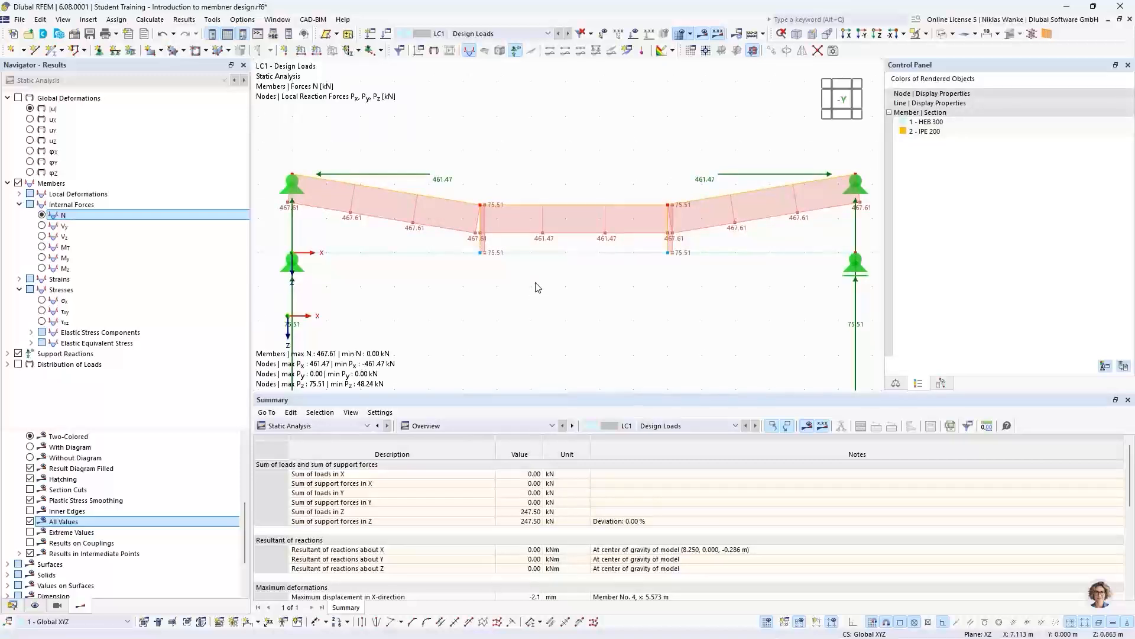
{"action": "scroll", "coordinate": [536, 283], "scroll_direction": "down", "scroll_amount": 1}
{"action": "mouse_move", "coordinate": [536, 283]}
{"action": "middle_mouse_down"}
{"action": "mouse_move", "coordinate": [530, 274]}
{"action": "mouse_move", "coordinate": [541, 271]}
{"action": "middle_mouse_up"}
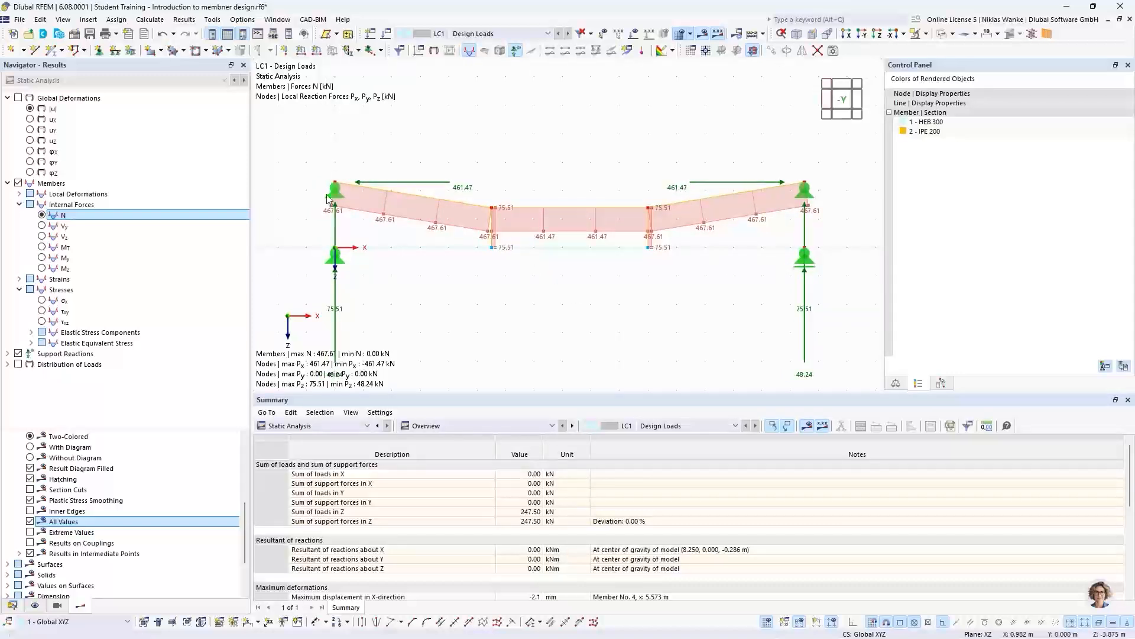
- Open the result diagrams for the horizontal HEB 300 beam and compare them with the beam's position in the model
{"action": "right_click", "coordinate": [584, 251]}
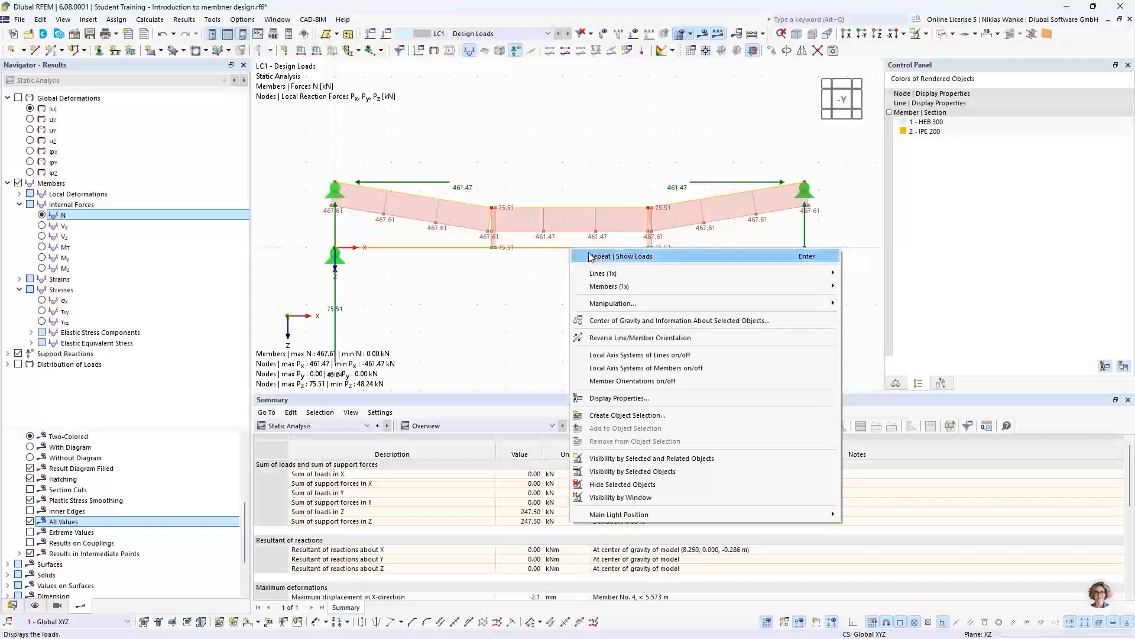
{"action": "mouse_move", "coordinate": [606, 288]}
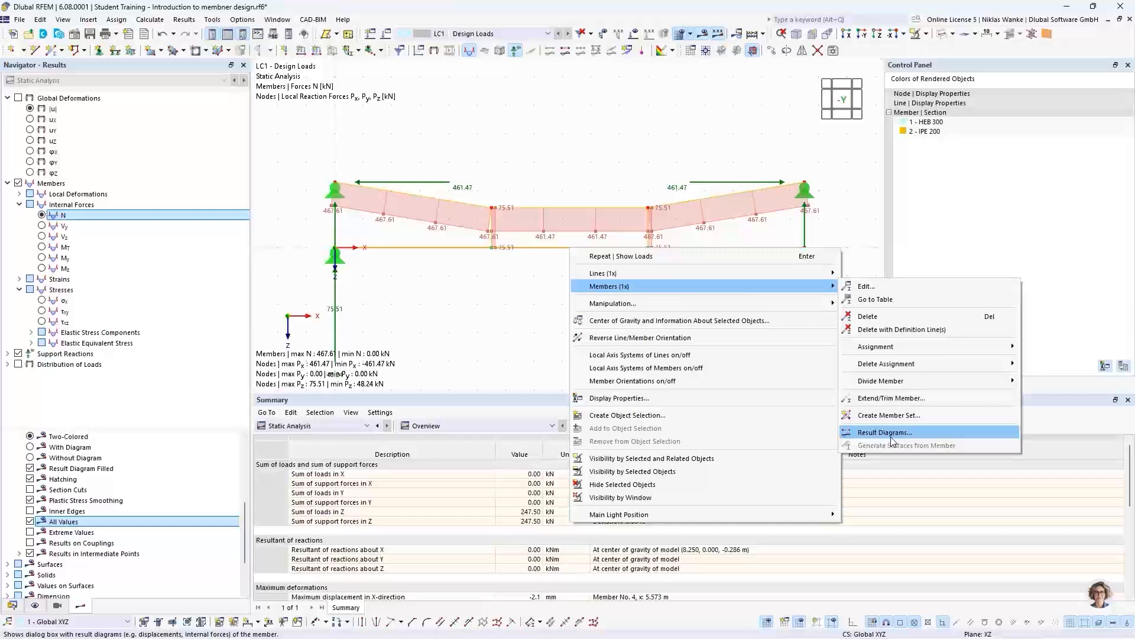
{"action": "left_click", "coordinate": [942, 431]}
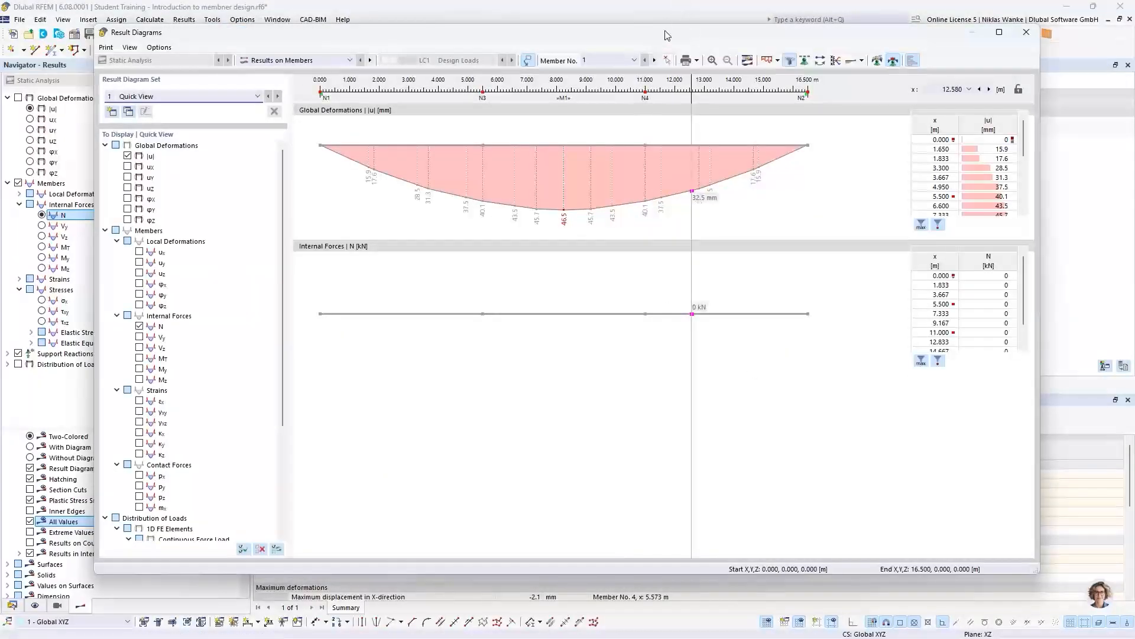
{"action": "left_click_drag", "start_coordinate": [663, 36], "coordinate": [704, 53]}
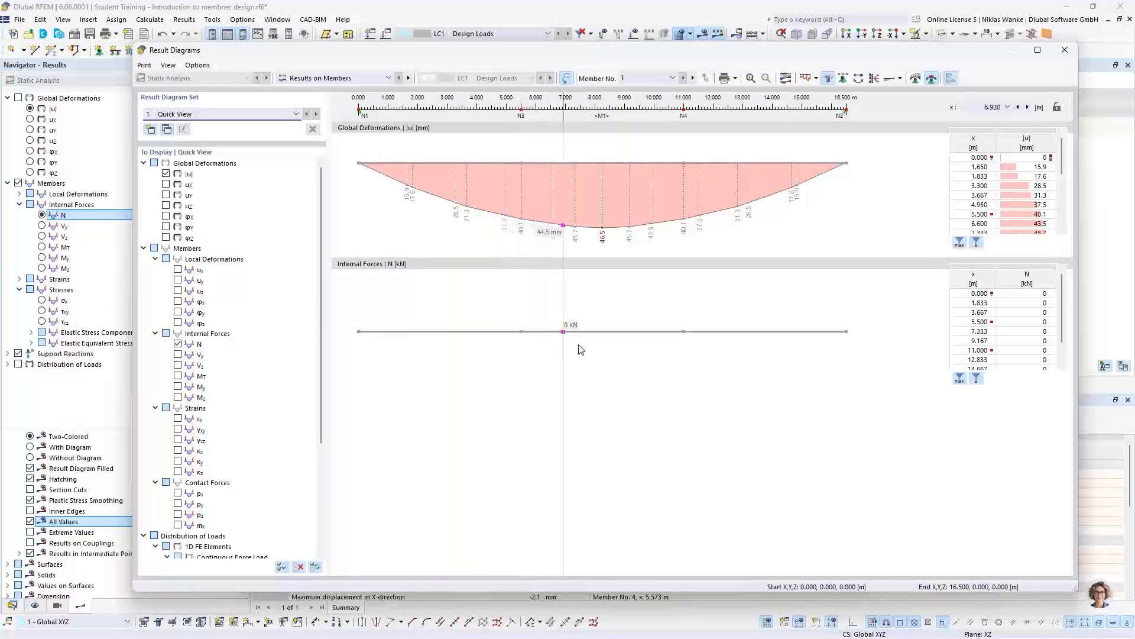
{"action": "left_click_drag", "start_coordinate": [792, 47], "coordinate": [762, 368]}
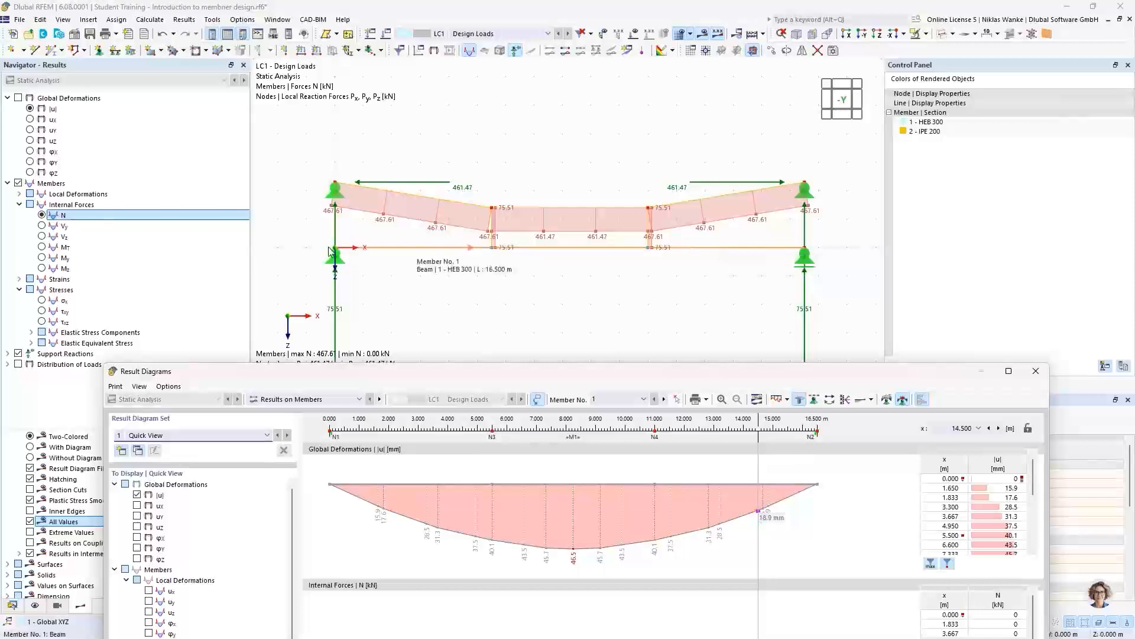
{"action": "left_click_drag", "start_coordinate": [691, 374], "coordinate": [707, 53]}
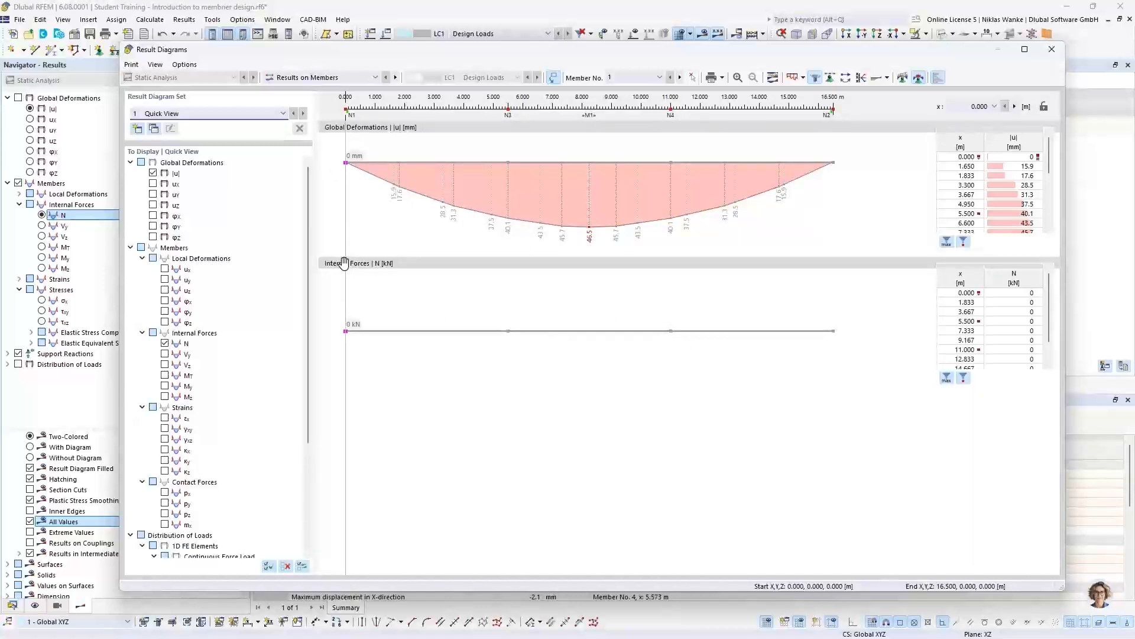
- Replace the N diagram with the Vz and My internal force diagrams and compare them with the structure in the model view
{"action": "left_click", "coordinate": [164, 343]}
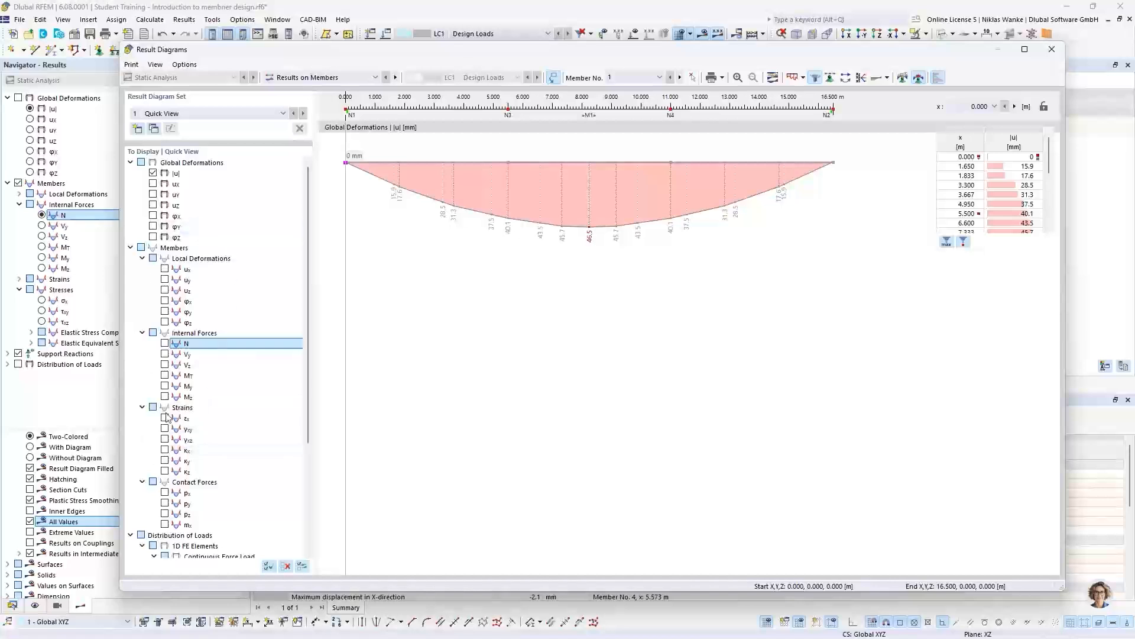
{"action": "left_click", "coordinate": [165, 366]}
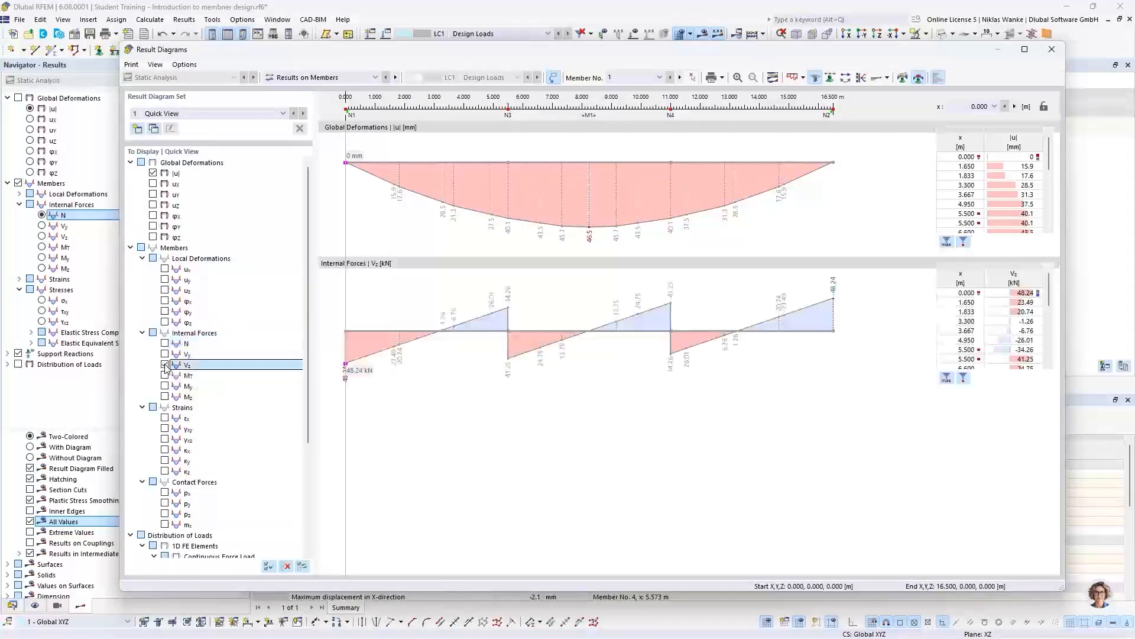
{"action": "left_click", "coordinate": [165, 386]}
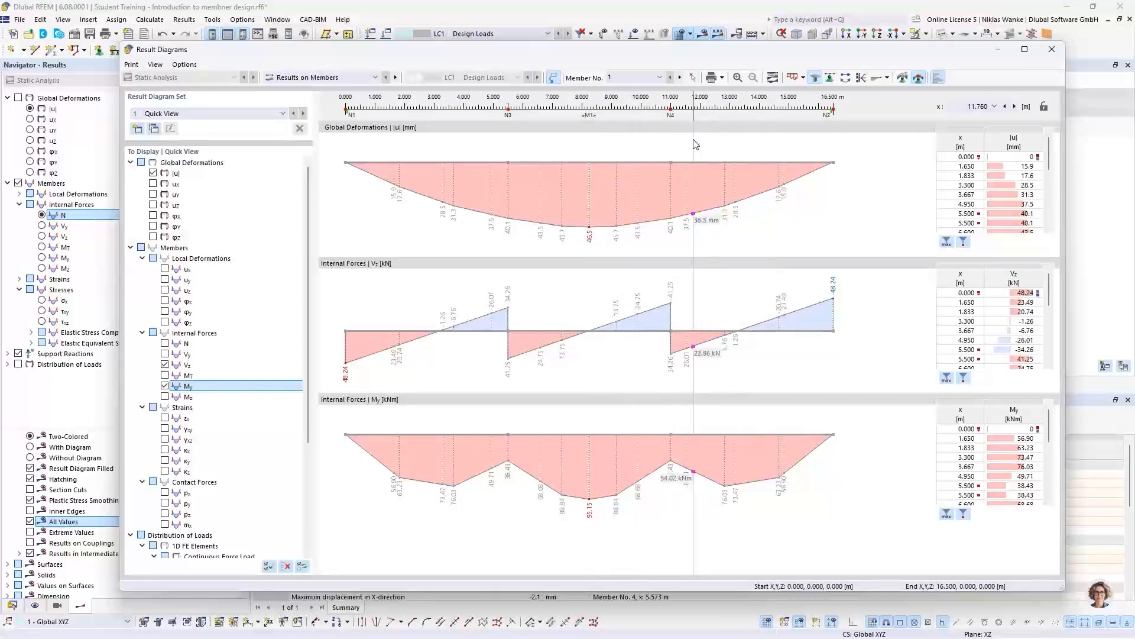
{"action": "left_click_drag", "start_coordinate": [635, 51], "coordinate": [588, 494]}
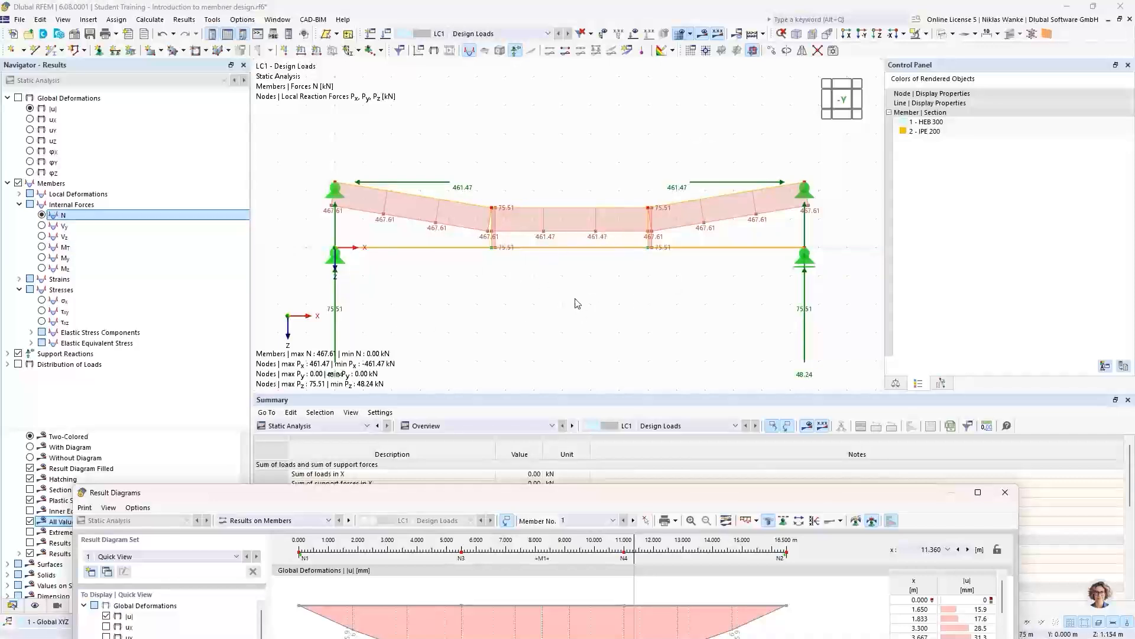
{"action": "left_click_drag", "start_coordinate": [602, 494], "coordinate": [634, 48]}
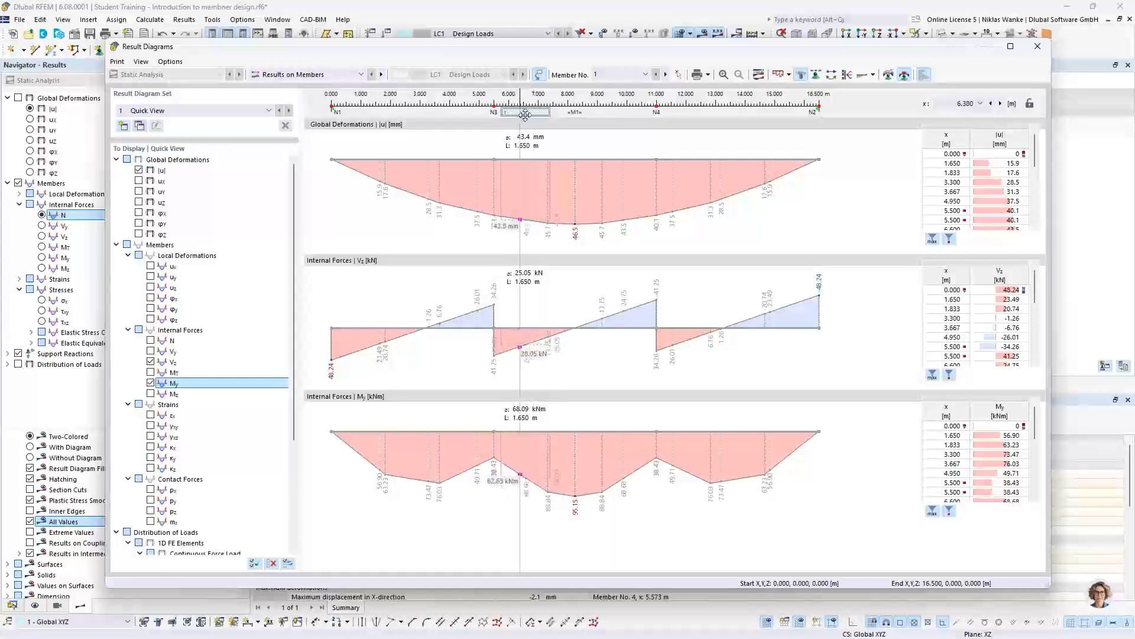
- Adjust the smooth range to a length of 1.345 m between nodes N1 and N3, and delete it
{"action": "right_click", "coordinate": [527, 113]}
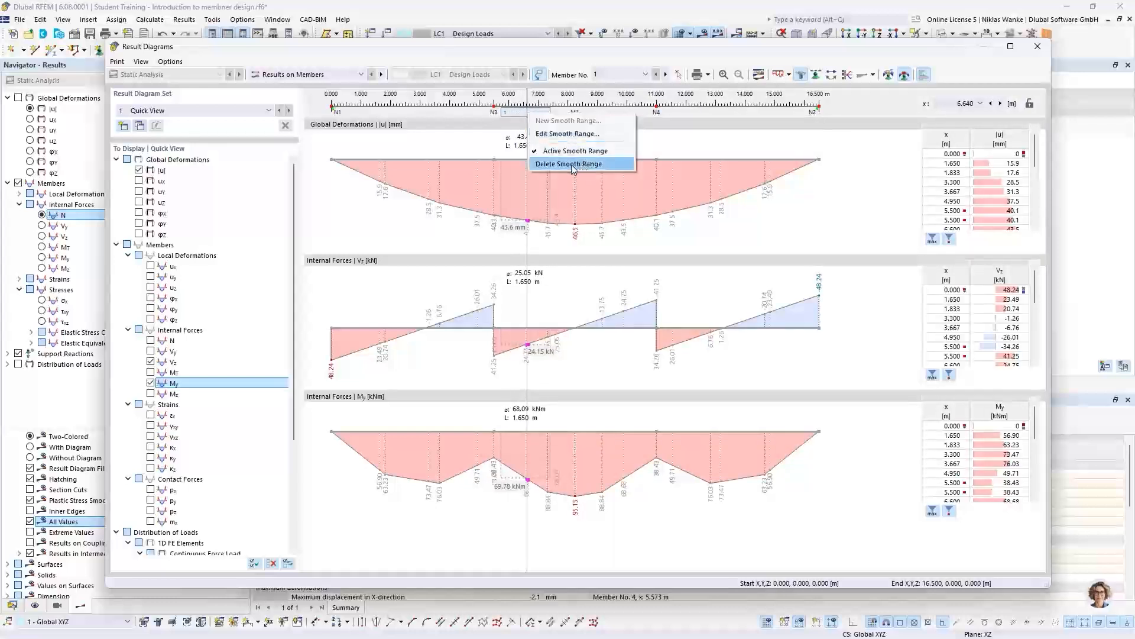
{"action": "left_click", "coordinate": [649, 122]}
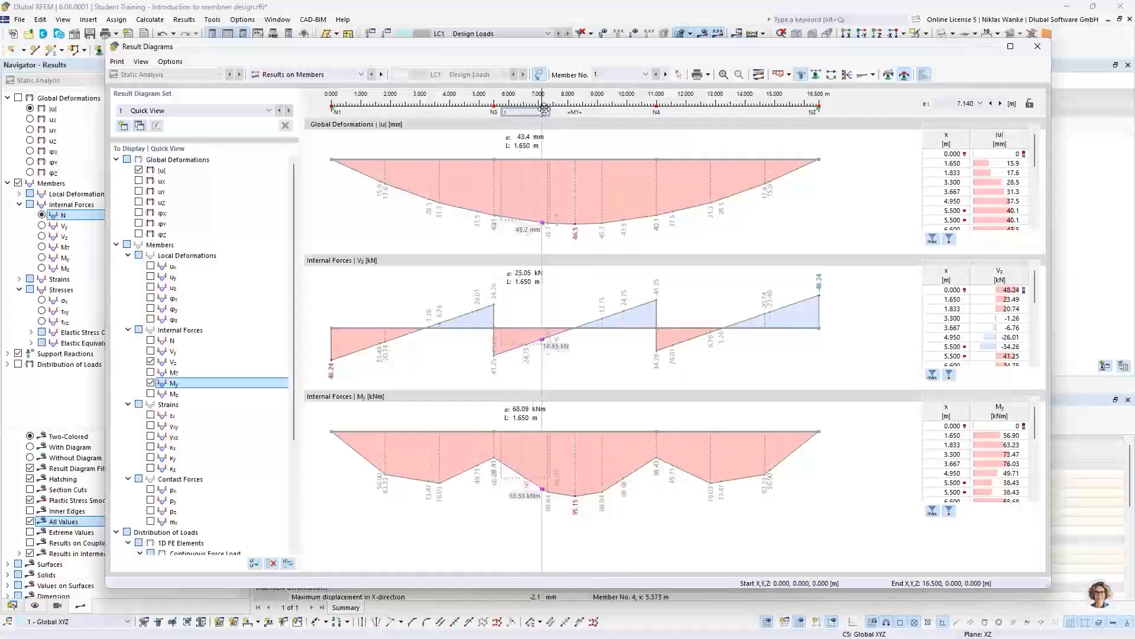
{"action": "left_click_drag", "start_coordinate": [550, 112], "coordinate": [451, 114]}
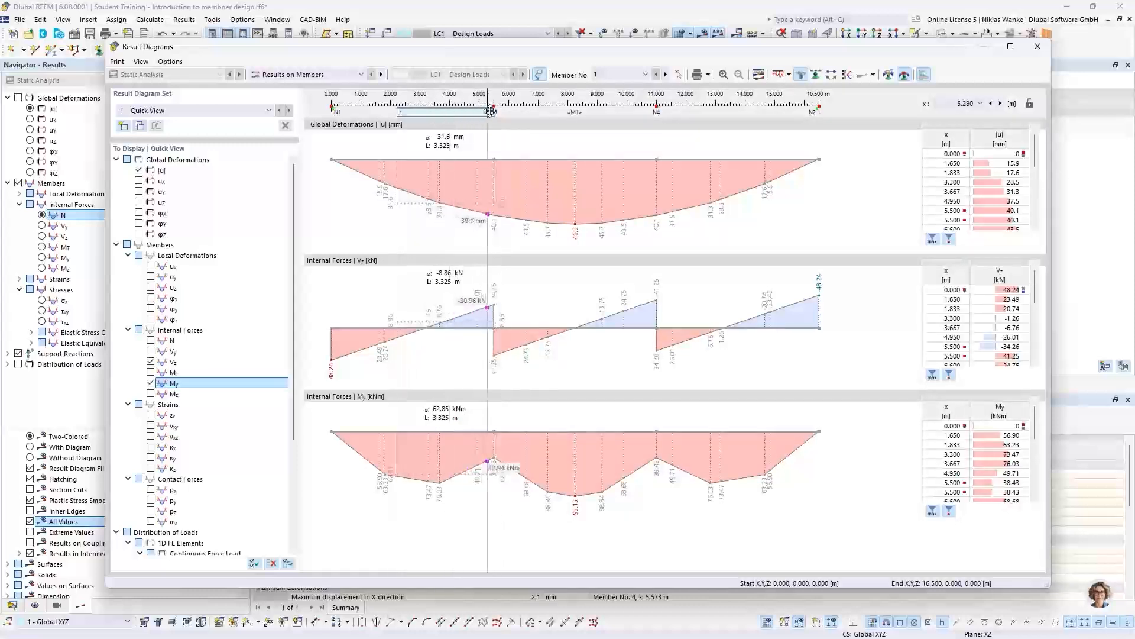
{"action": "right_click", "coordinate": [422, 113]}
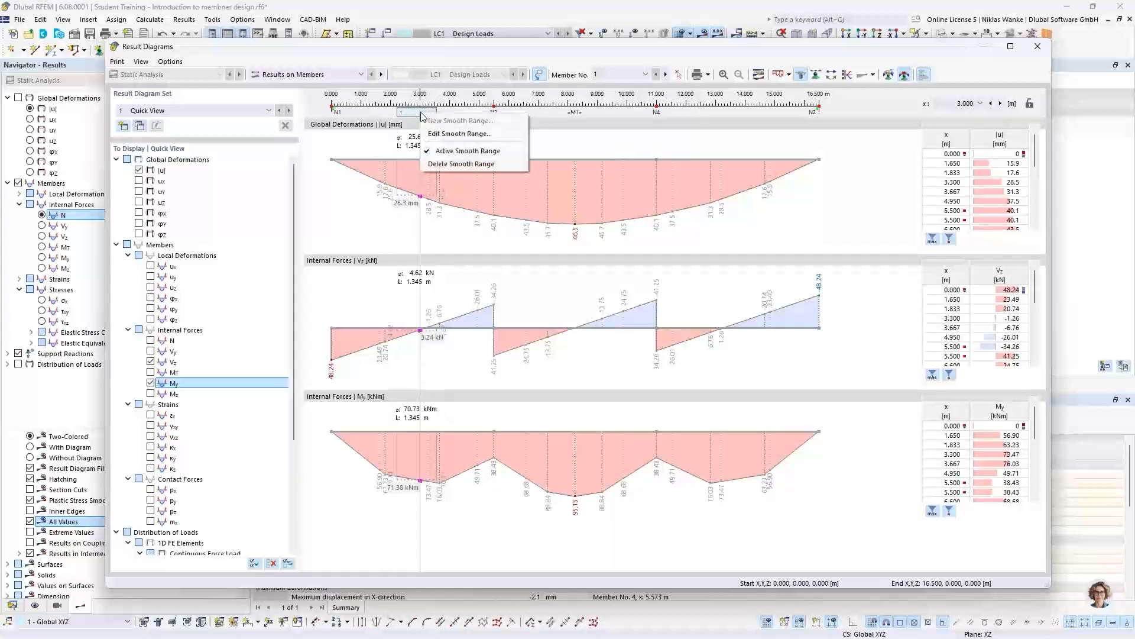
{"action": "left_click", "coordinate": [447, 163]}
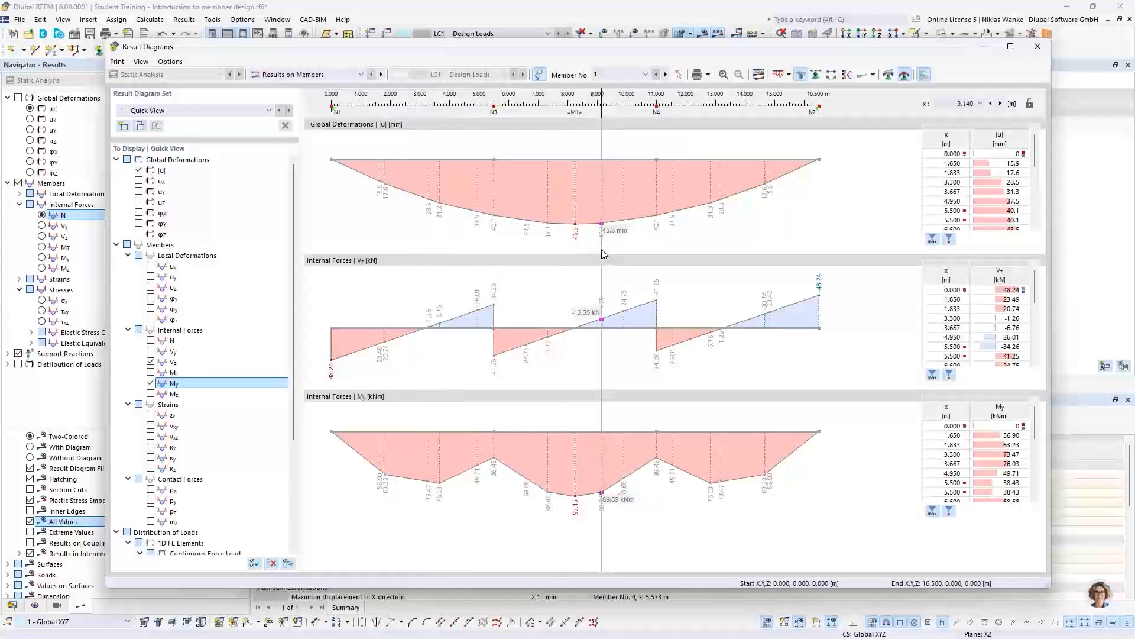
- Review the graphics printing options for the beam's result diagrams and close the Result Diagrams window
{"action": "left_click_drag", "start_coordinate": [602, 249], "coordinate": [863, 127]}
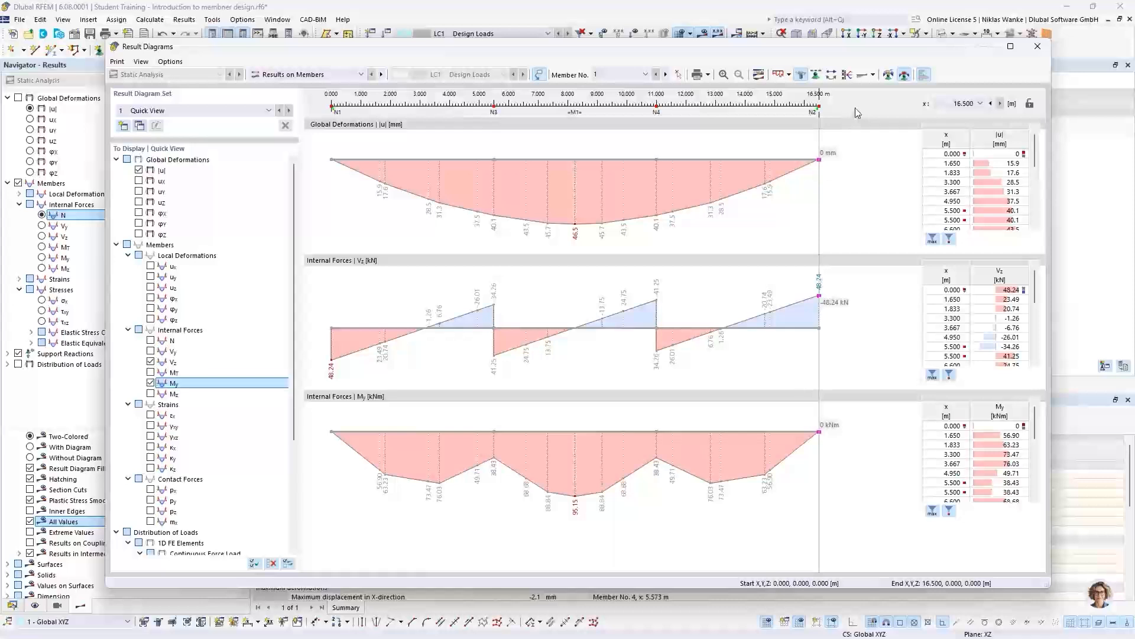
{"action": "left_click", "coordinate": [710, 76]}
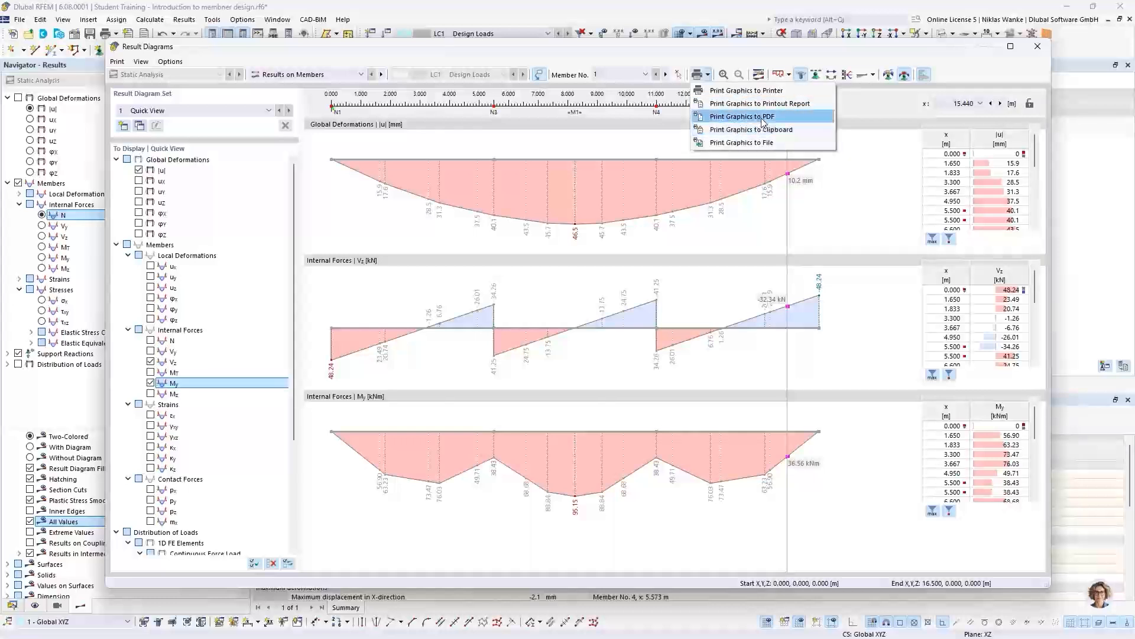
{"action": "left_click", "coordinate": [846, 50]}
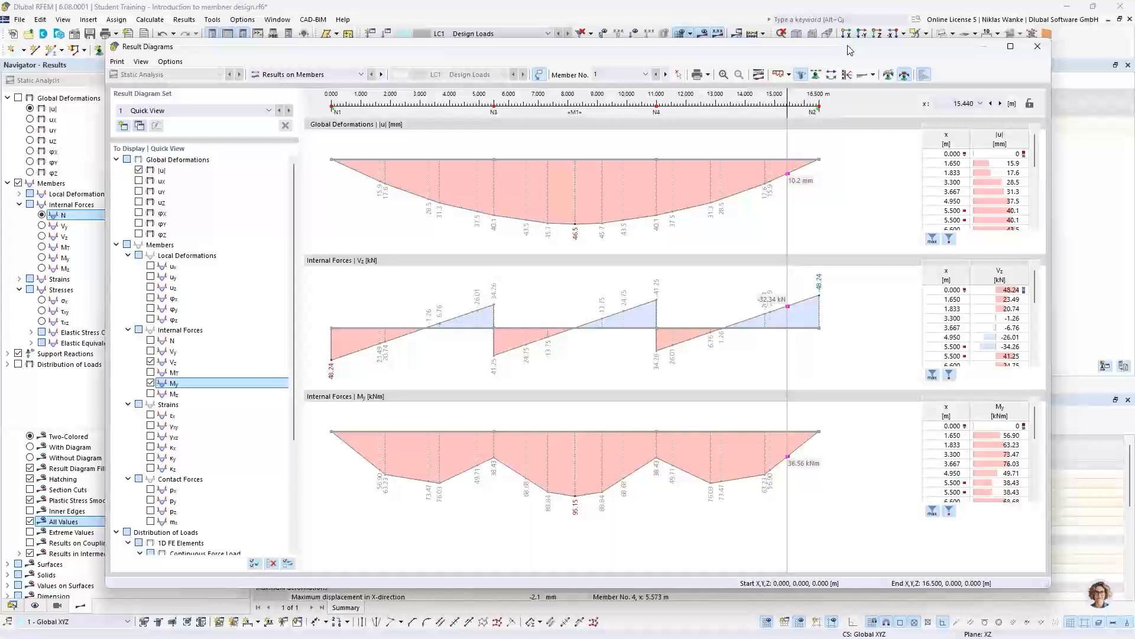
{"action": "left_click_drag", "start_coordinate": [850, 49], "coordinate": [857, 50]}
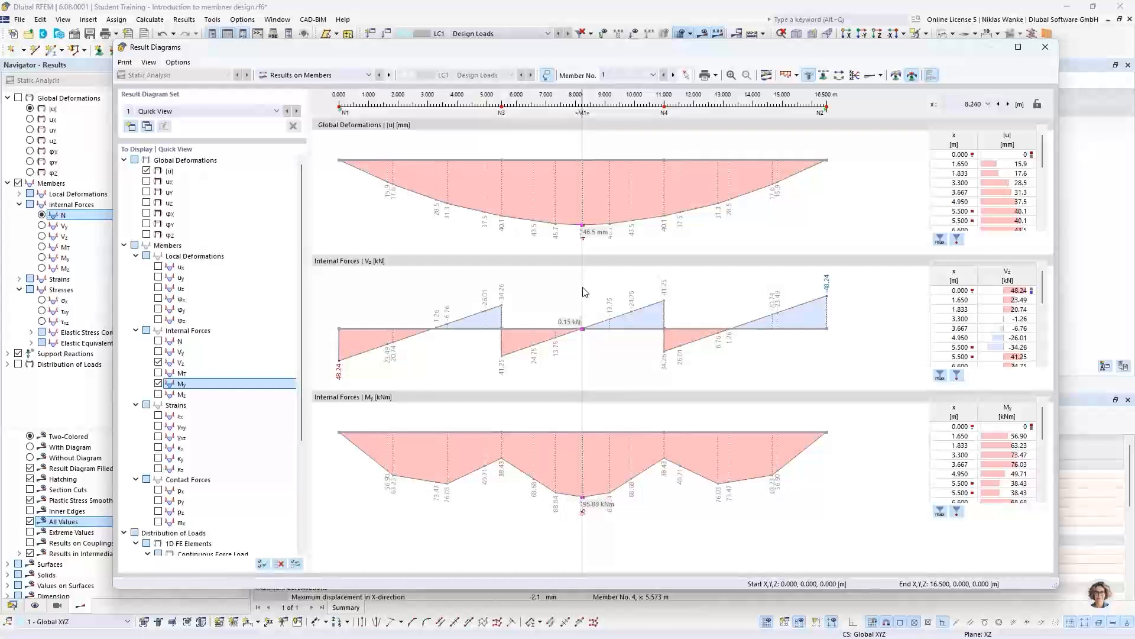
{"action": "left_click", "coordinate": [1047, 53]}
{"action": "scroll", "coordinate": [618, 304], "scroll_direction": "down", "scroll_amount": 2}
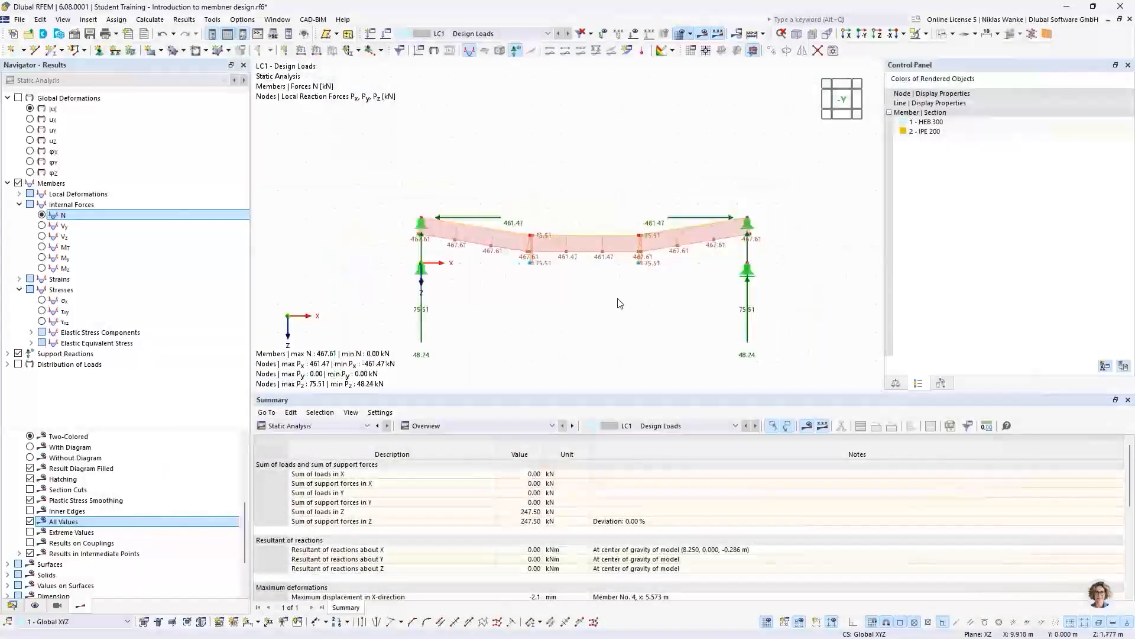
{"action": "middle_click_drag", "start_coordinate": [619, 303], "coordinate": [615, 289]}
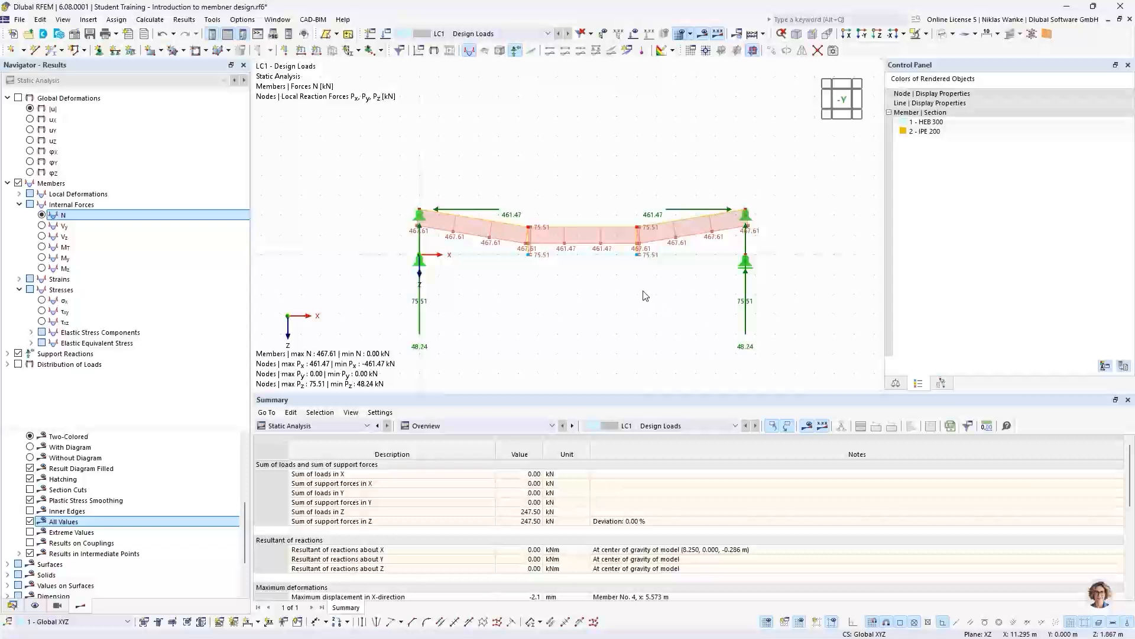
{"action": "scroll", "coordinate": [634, 283], "scroll_direction": "up", "scroll_amount": 1}
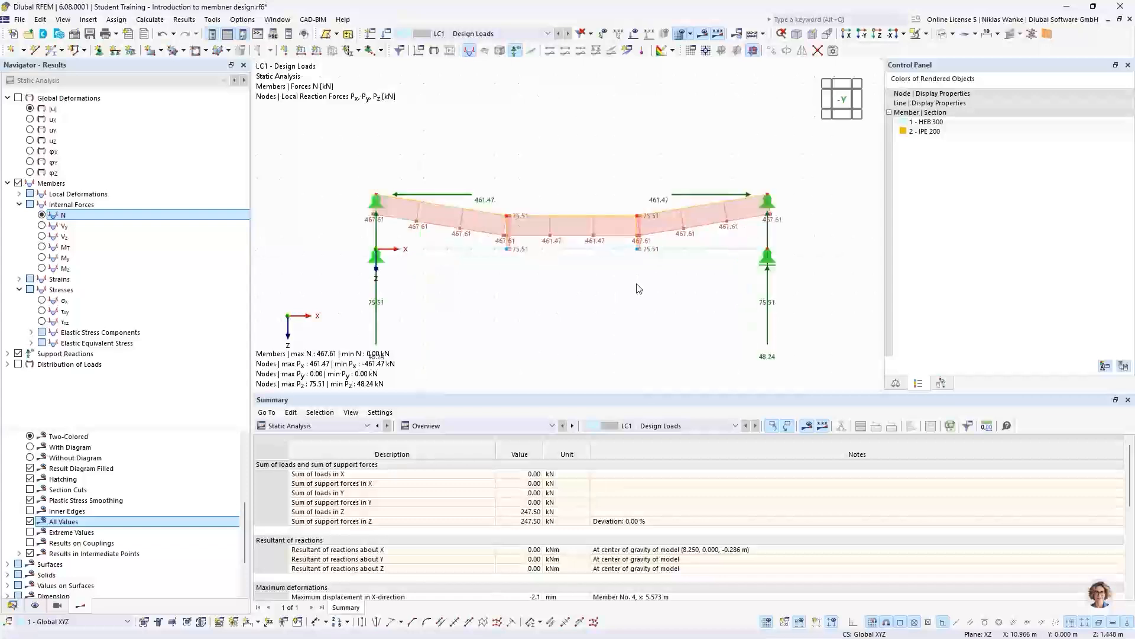
{"action": "scroll", "coordinate": [636, 283], "scroll_direction": "down", "scroll_amount": 1}
{"action": "middle_click_drag", "start_coordinate": [640, 283], "coordinate": [657, 282]}
{"action": "middle_click_drag", "start_coordinate": [651, 269], "coordinate": [652, 294]}
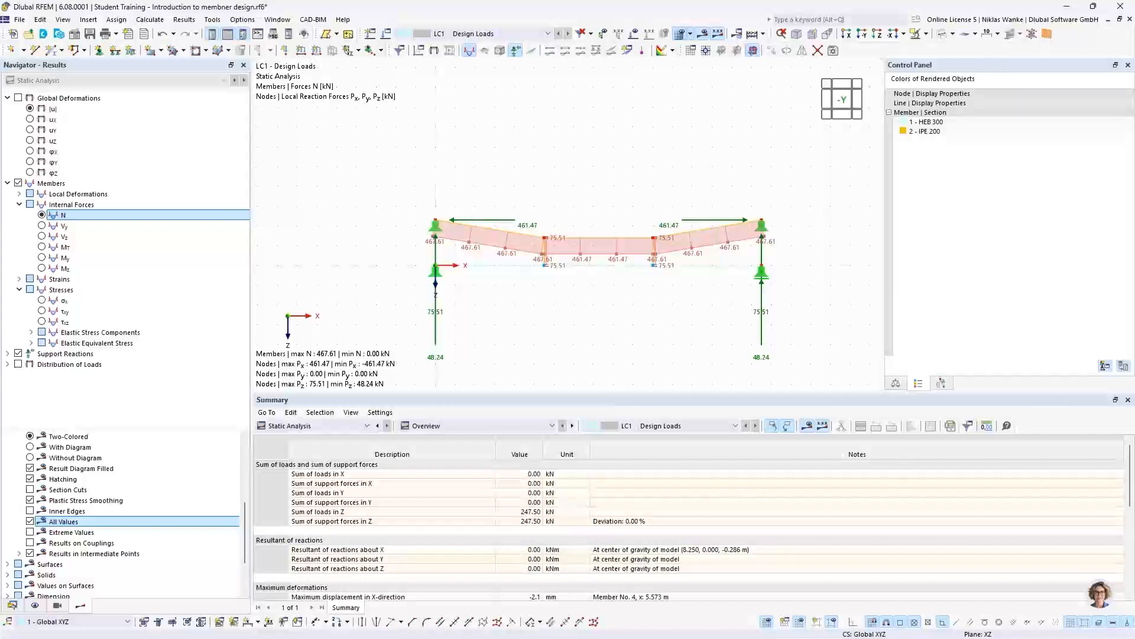
- Switch to the PowerPoint presentation and advance to the "Generated truss structure" slide to read its section data and tasks
{"action": "key", "text": "alt+Tab"}
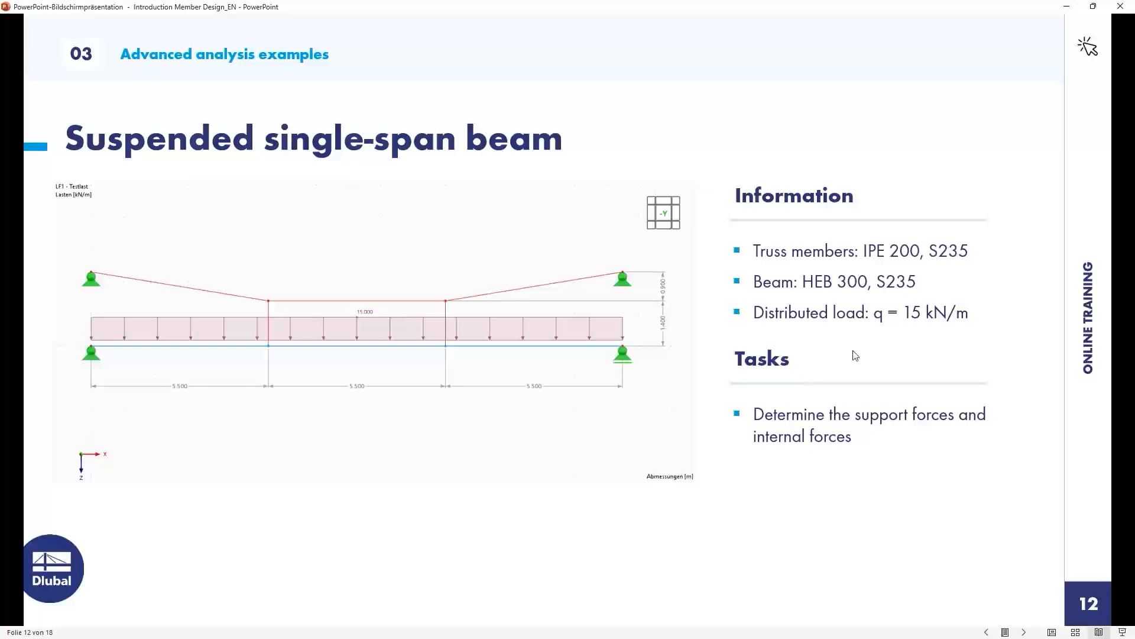
{"action": "left_click", "coordinate": [914, 357]}
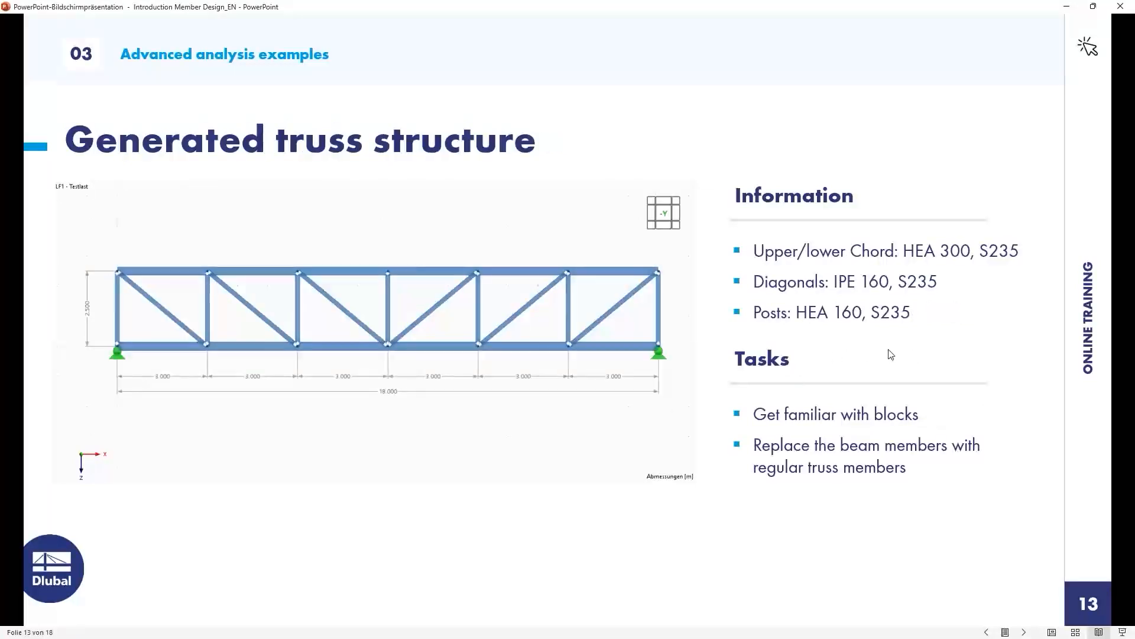
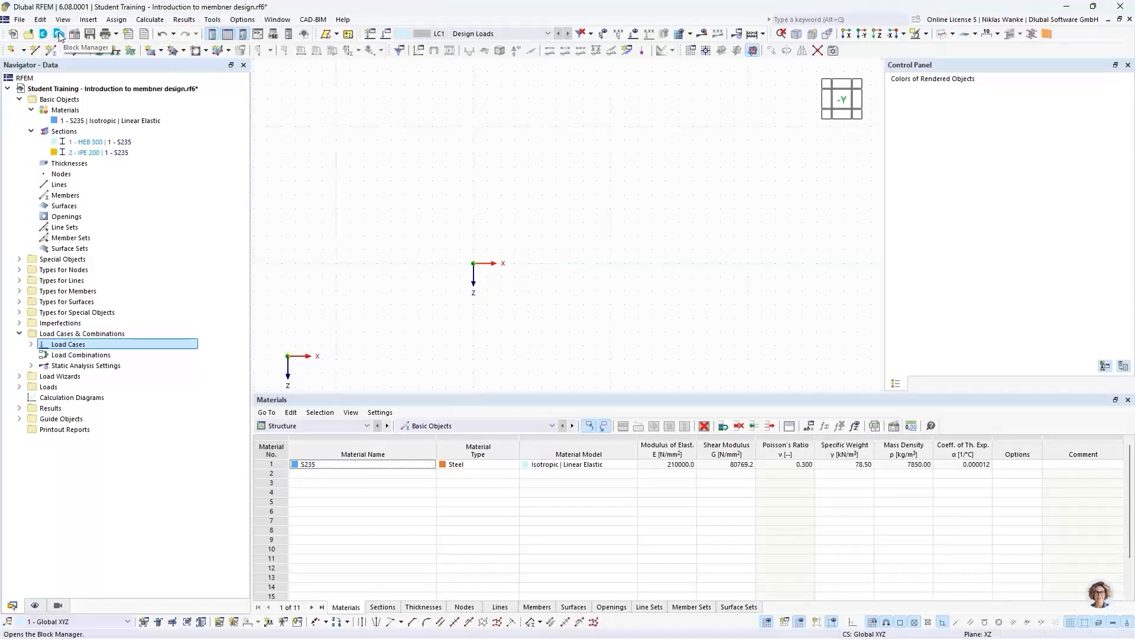
- Open the Block Manager, browse the Steel / Aluminum bridge blocks and preview the arch bridge block BRG001-a
{"action": "left_click", "coordinate": [60, 36]}
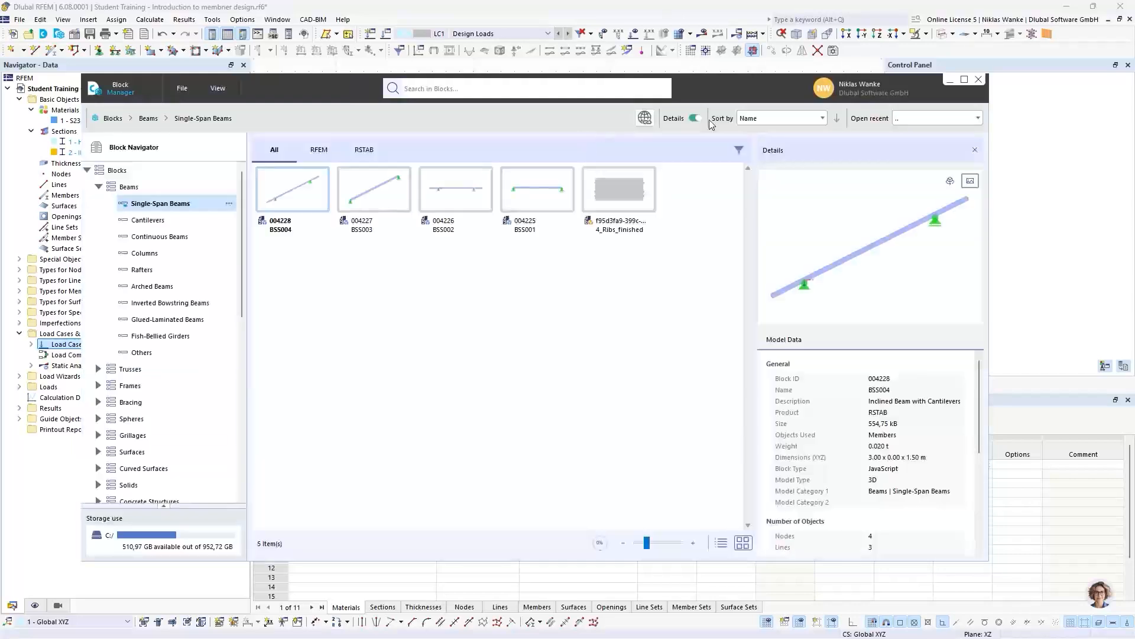
{"action": "left_click_drag", "start_coordinate": [712, 88], "coordinate": [768, 75]}
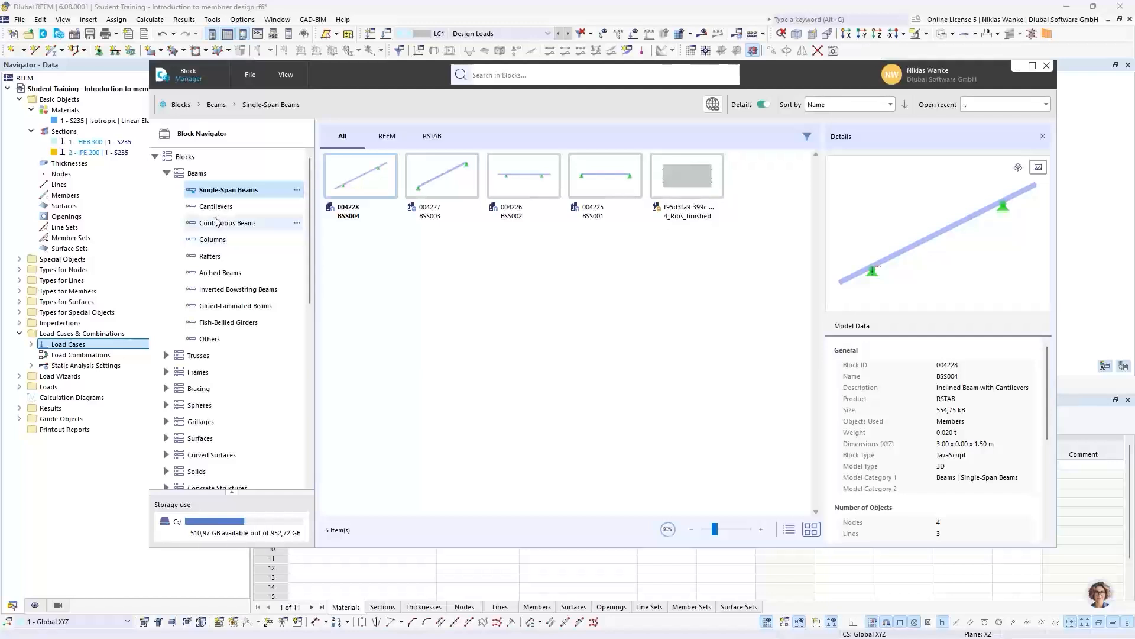
{"action": "left_click", "coordinate": [167, 173]}
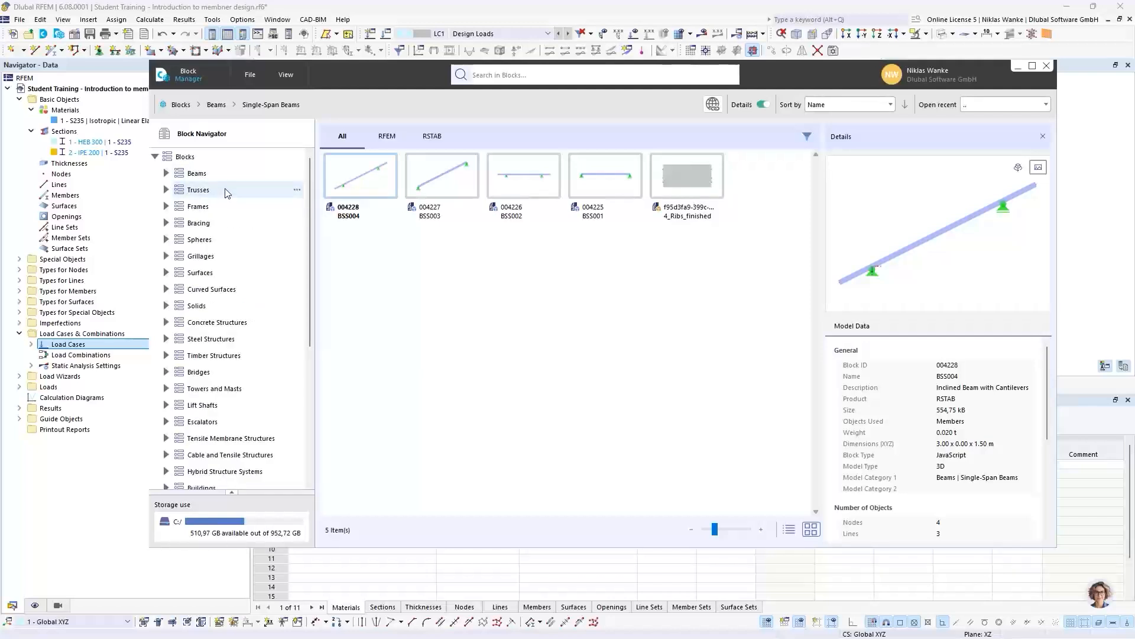
{"action": "left_click", "coordinate": [166, 373]}
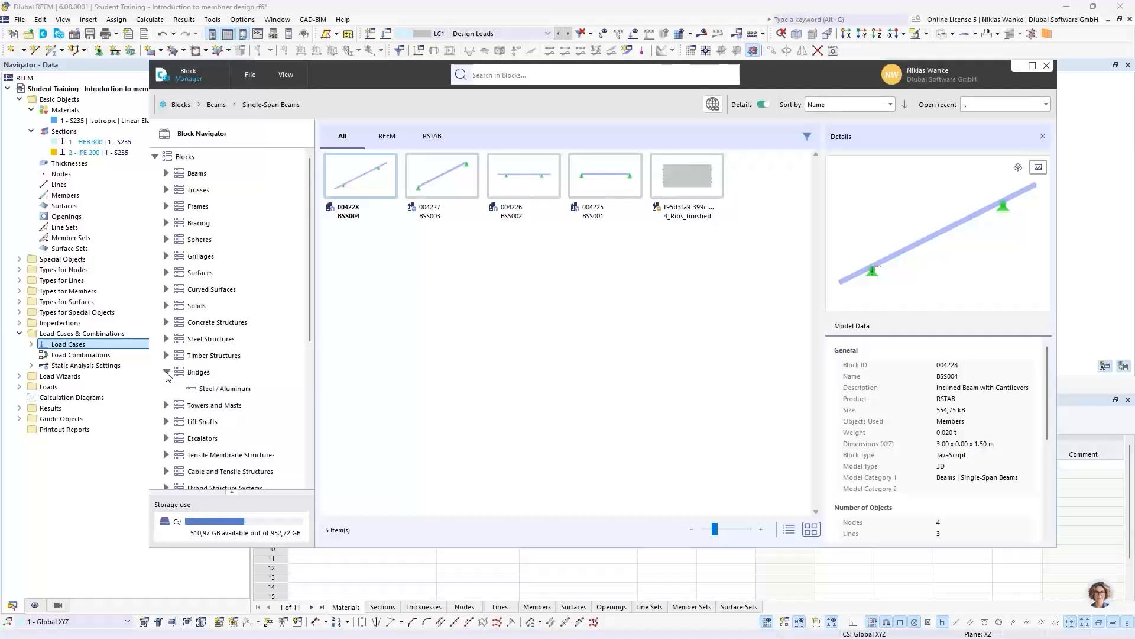
{"action": "left_click", "coordinate": [227, 390]}
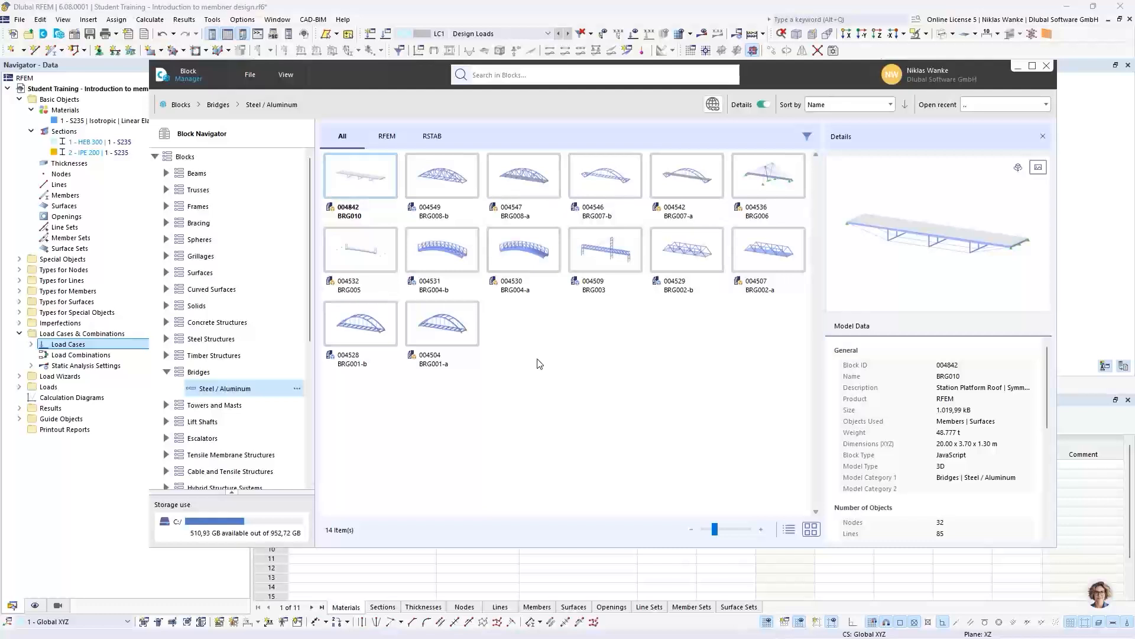
{"action": "left_click", "coordinate": [448, 330]}
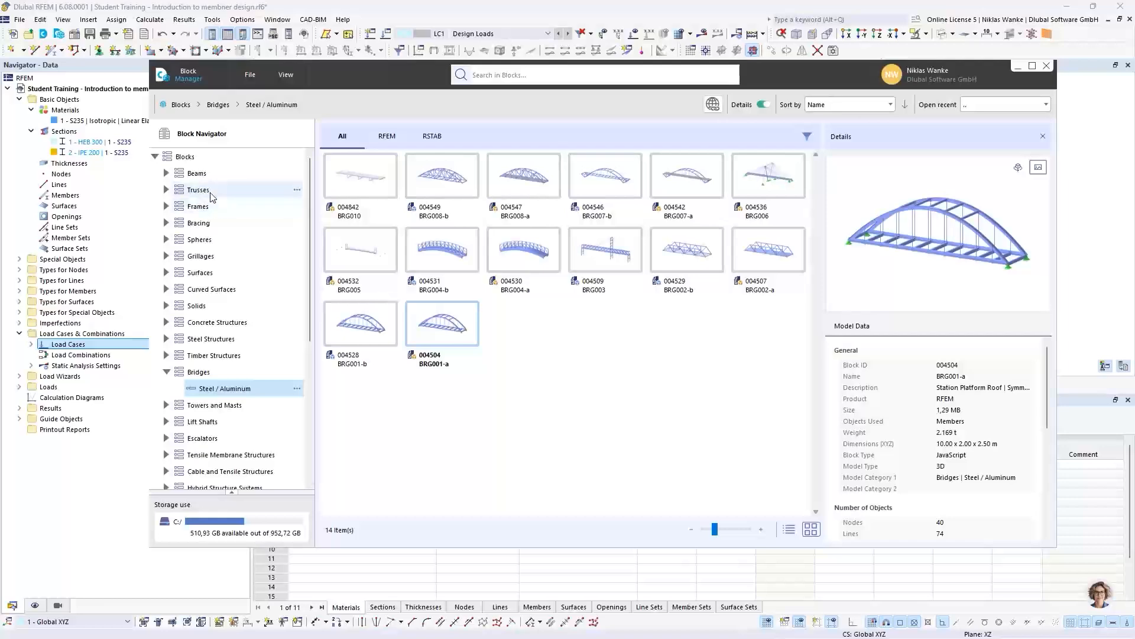
- Browse the 2D truss blocks and select block FT001-a at the end of the list
{"action": "left_click", "coordinate": [167, 190]}
{"action": "left_click", "coordinate": [232, 192]}
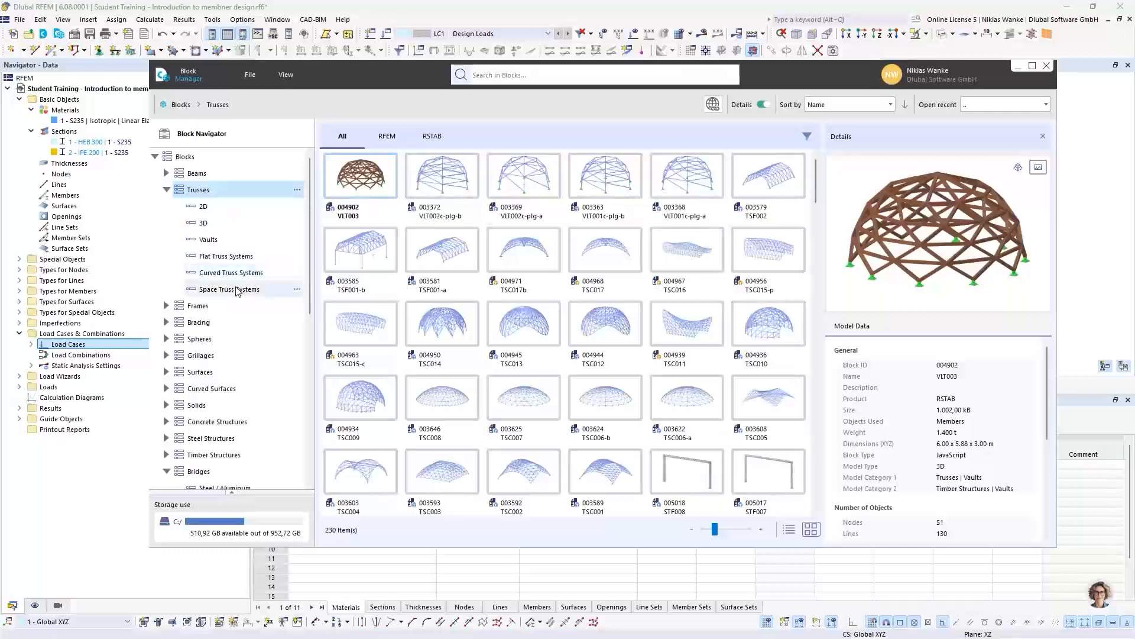
{"action": "left_click", "coordinate": [234, 209]}
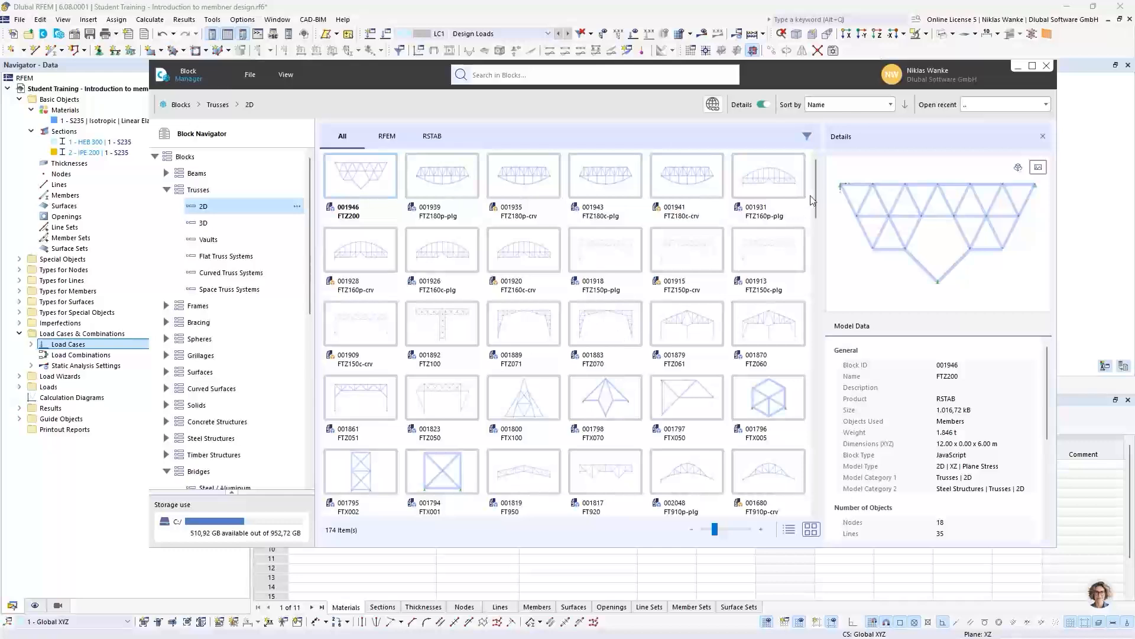
{"action": "left_click_drag", "start_coordinate": [814, 183], "coordinate": [813, 481]}
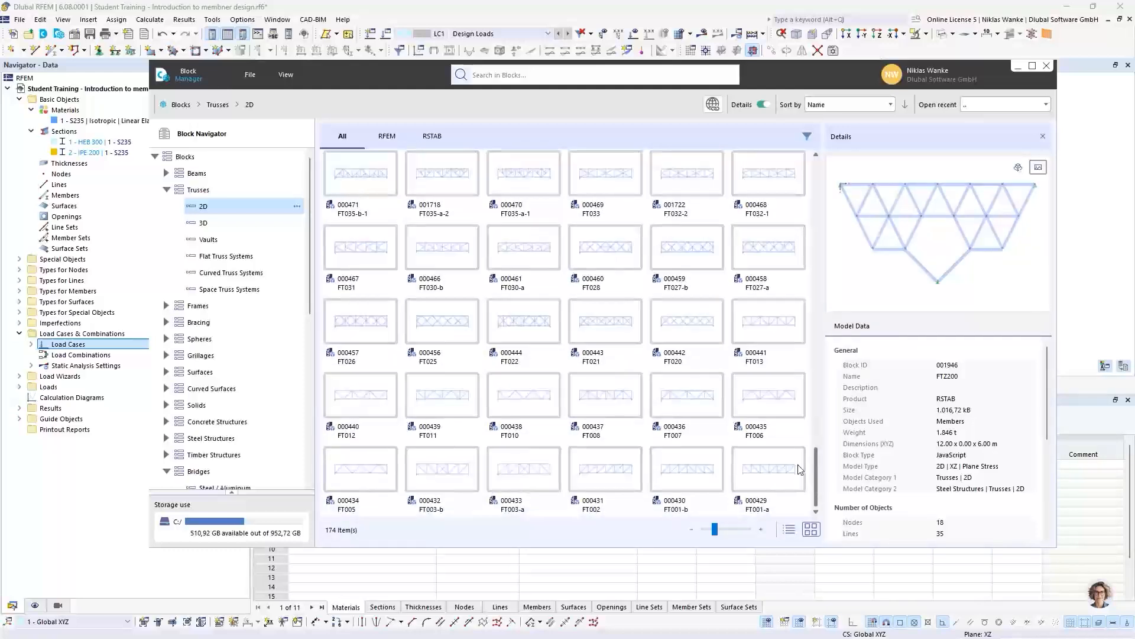
{"action": "left_click", "coordinate": [769, 479]}
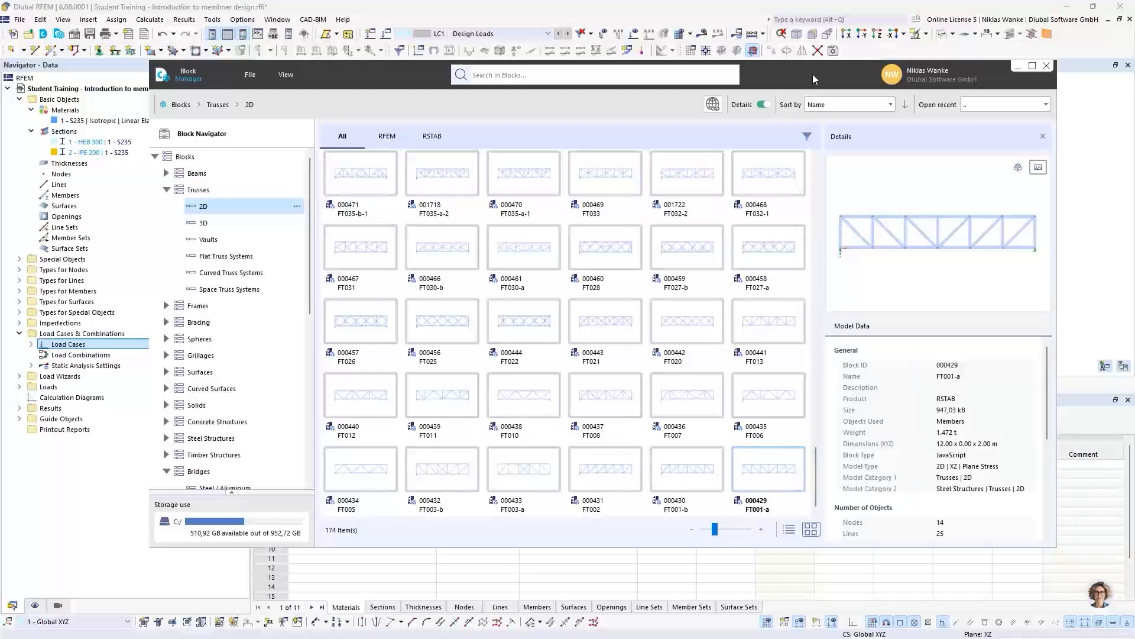
- Insert the FT001-a truss block into the model and agree to change the model type to 3D
{"action": "left_click_drag", "start_coordinate": [813, 74], "coordinate": [849, 58]}
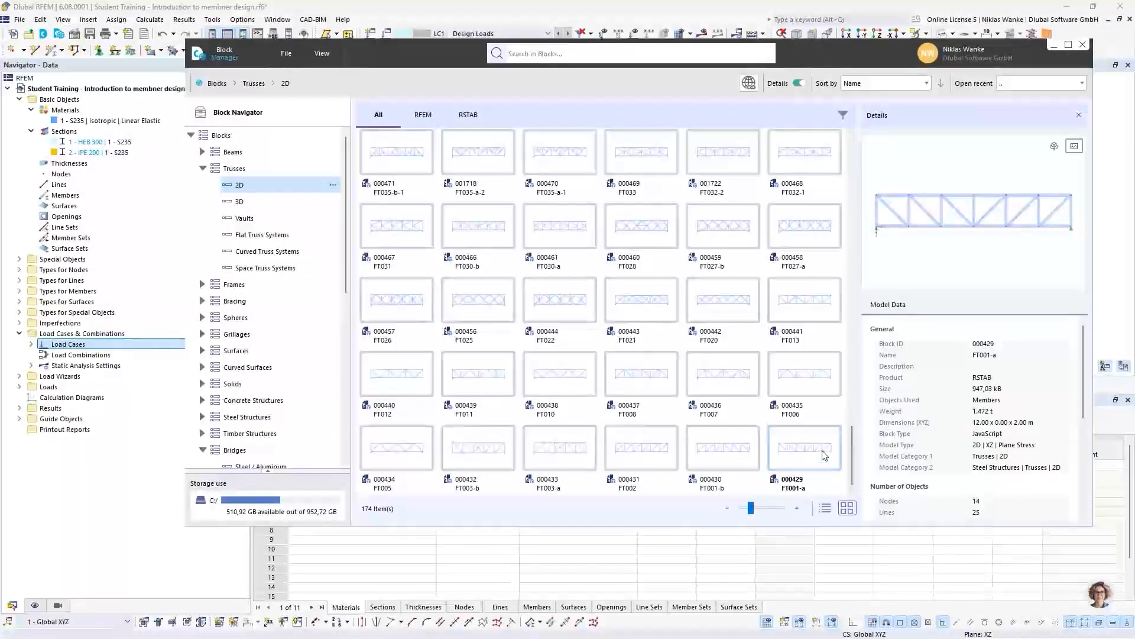
{"action": "double_click", "coordinate": [825, 456]}
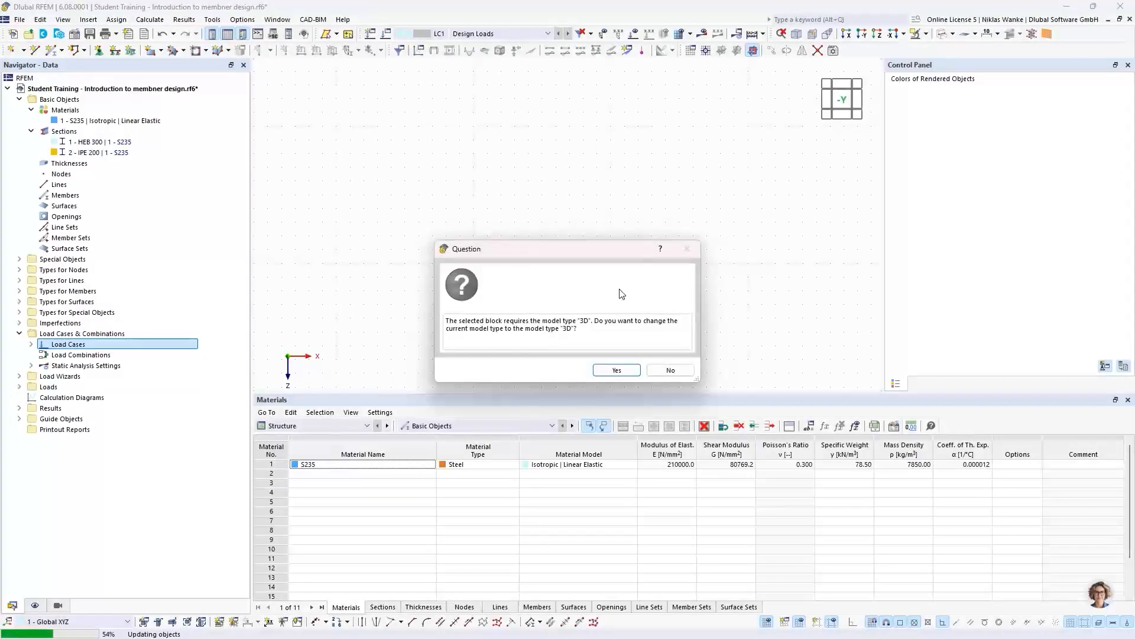
{"action": "mouse_move", "coordinate": [531, 247]}
{"action": "left_mouse_down"}
{"action": "mouse_move", "coordinate": [549, 244]}
{"action": "mouse_move", "coordinate": [542, 235]}
{"action": "mouse_move", "coordinate": [544, 255]}
{"action": "left_mouse_up"}
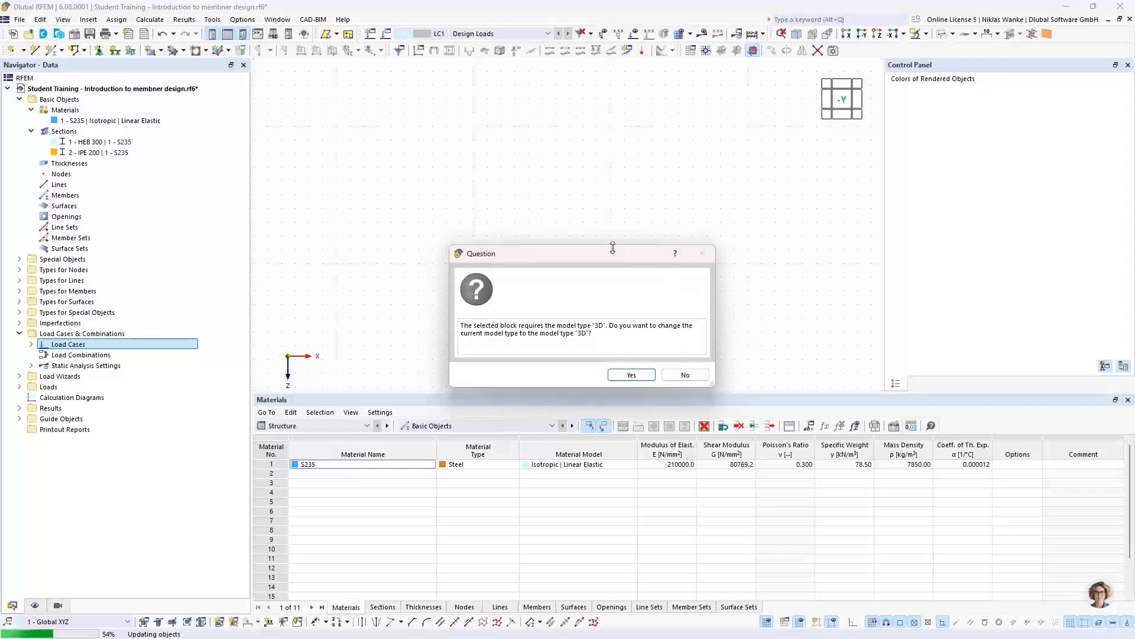
{"action": "left_click_drag", "start_coordinate": [592, 252], "coordinate": [602, 250]}
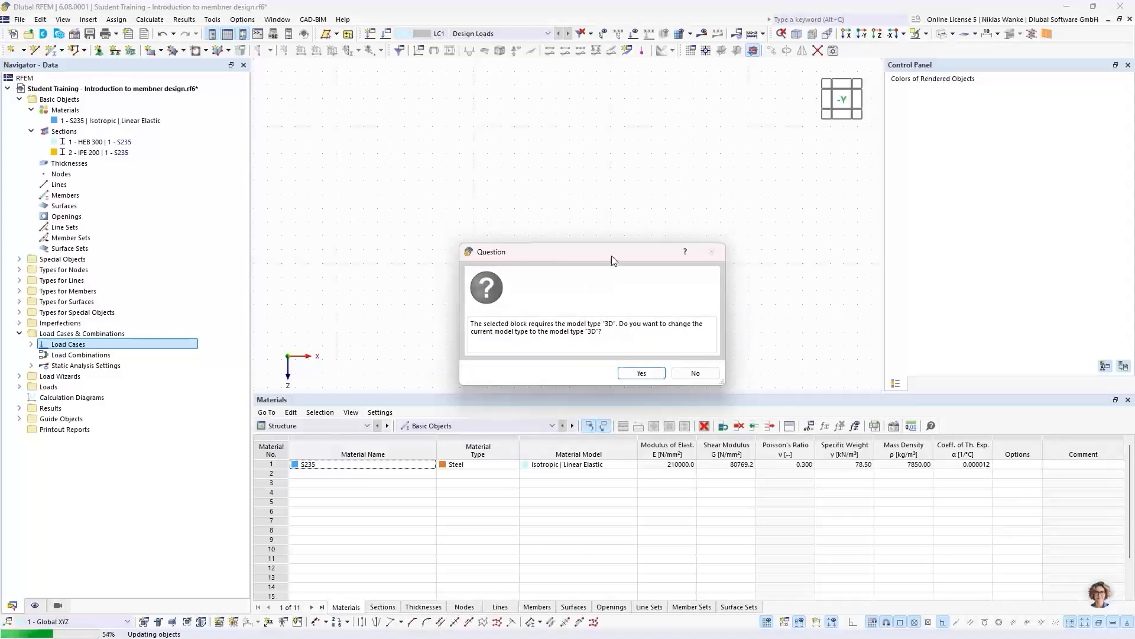
{"action": "mouse_move", "coordinate": [612, 255]}
{"action": "left_mouse_down"}
{"action": "mouse_move", "coordinate": [612, 267]}
{"action": "mouse_move", "coordinate": [609, 246]}
{"action": "mouse_move", "coordinate": [604, 263]}
{"action": "mouse_move", "coordinate": [595, 255]}
{"action": "left_mouse_up"}
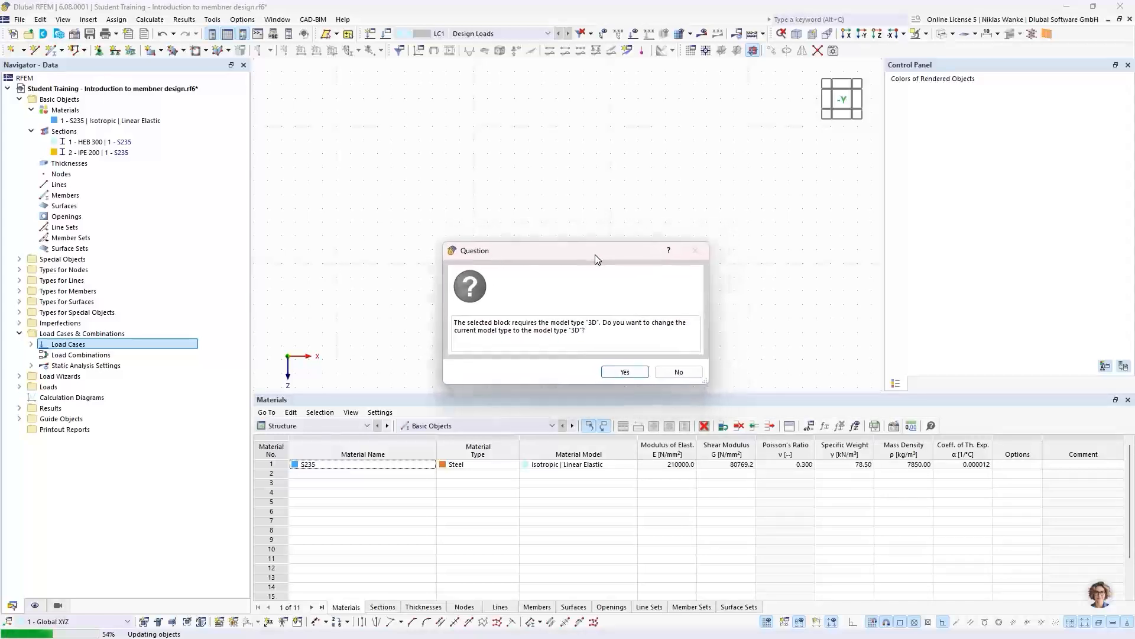
{"action": "left_click", "coordinate": [616, 371]}
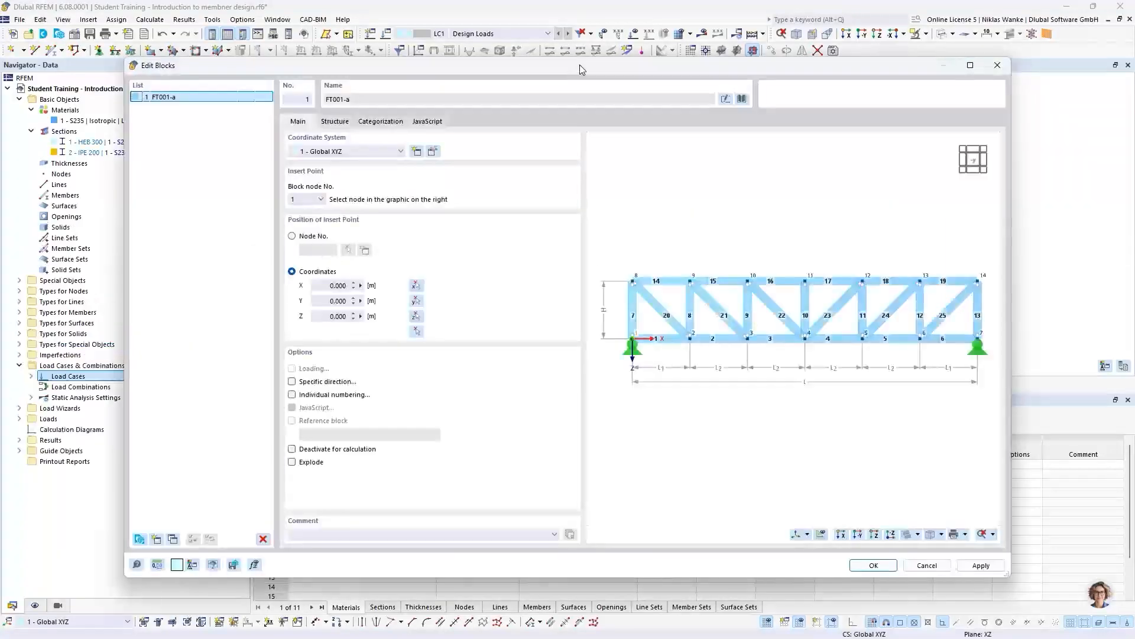
{"action": "mouse_move", "coordinate": [579, 65]}
{"action": "left_mouse_down"}
{"action": "mouse_move", "coordinate": [645, 52]}
{"action": "mouse_move", "coordinate": [648, 72]}
{"action": "mouse_move", "coordinate": [615, 60]}
{"action": "mouse_move", "coordinate": [612, 75]}
{"action": "mouse_move", "coordinate": [573, 96]}
{"action": "mouse_move", "coordinate": [576, 84]}
{"action": "left_mouse_up"}
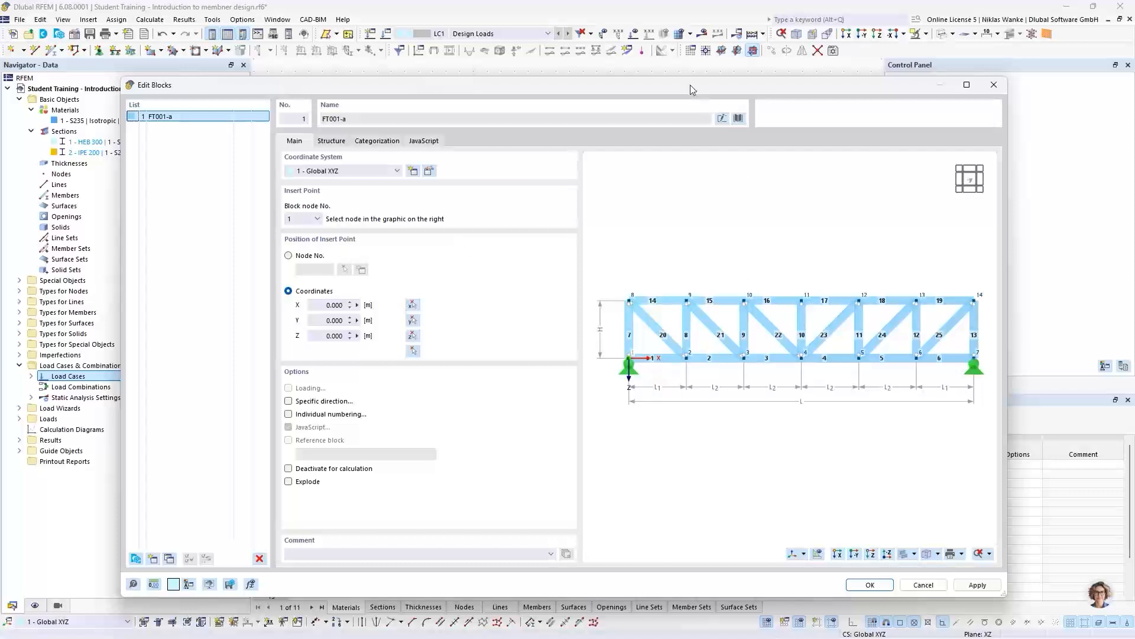
{"action": "left_click_drag", "start_coordinate": [670, 86], "coordinate": [678, 350]}
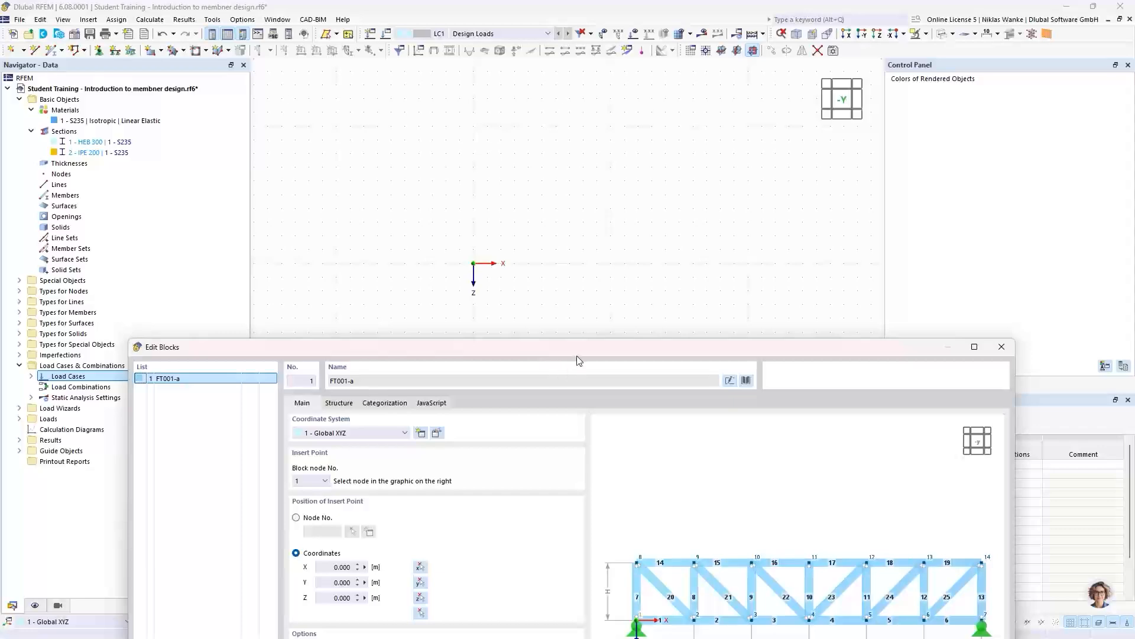
{"action": "left_click_drag", "start_coordinate": [577, 360], "coordinate": [591, 100]}
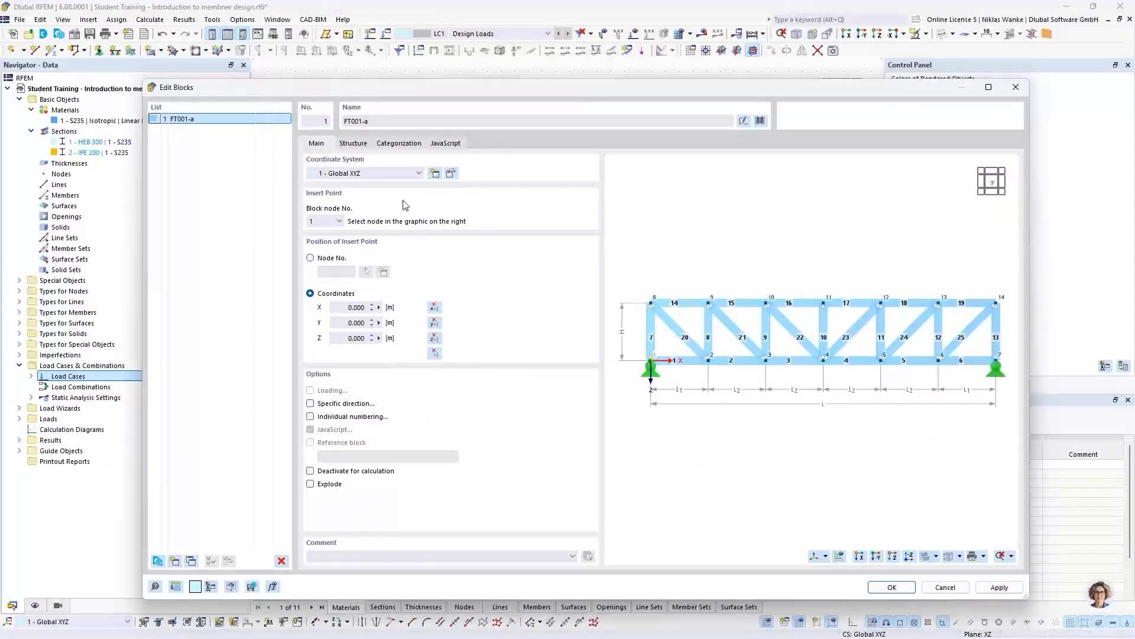
- In the truss block's structure parameters, set the outer and inner bay lengths to 3 m and the height to 2.5 m
{"action": "left_click", "coordinate": [354, 144]}
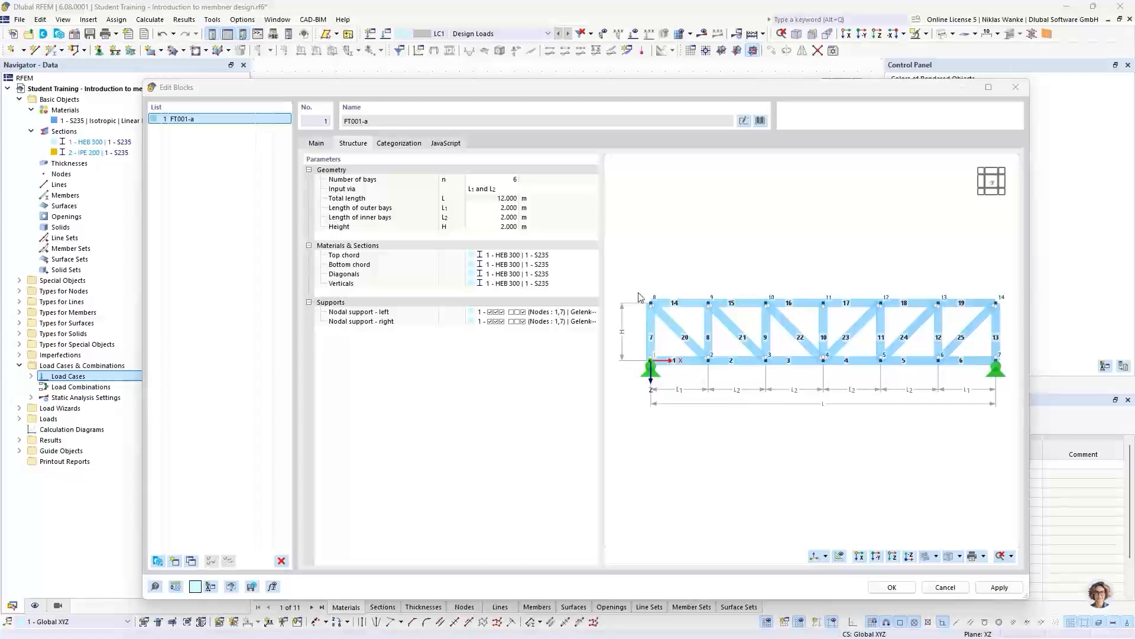
{"action": "left_click", "coordinate": [489, 212]}
{"action": "type", "text": "3"}
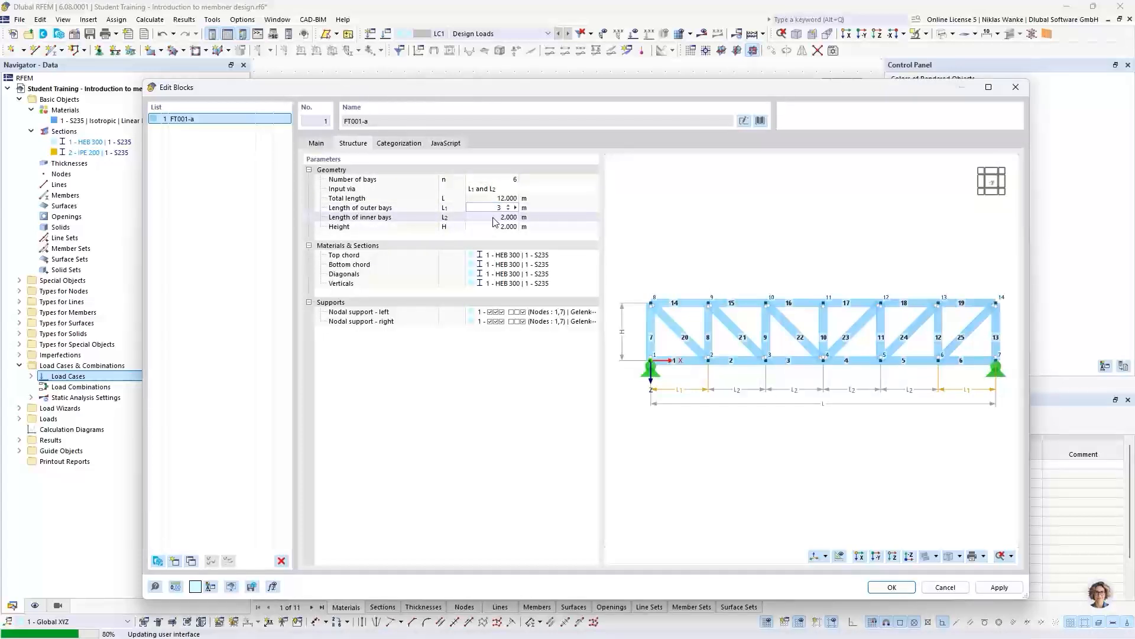
{"action": "left_click", "coordinate": [493, 218]}
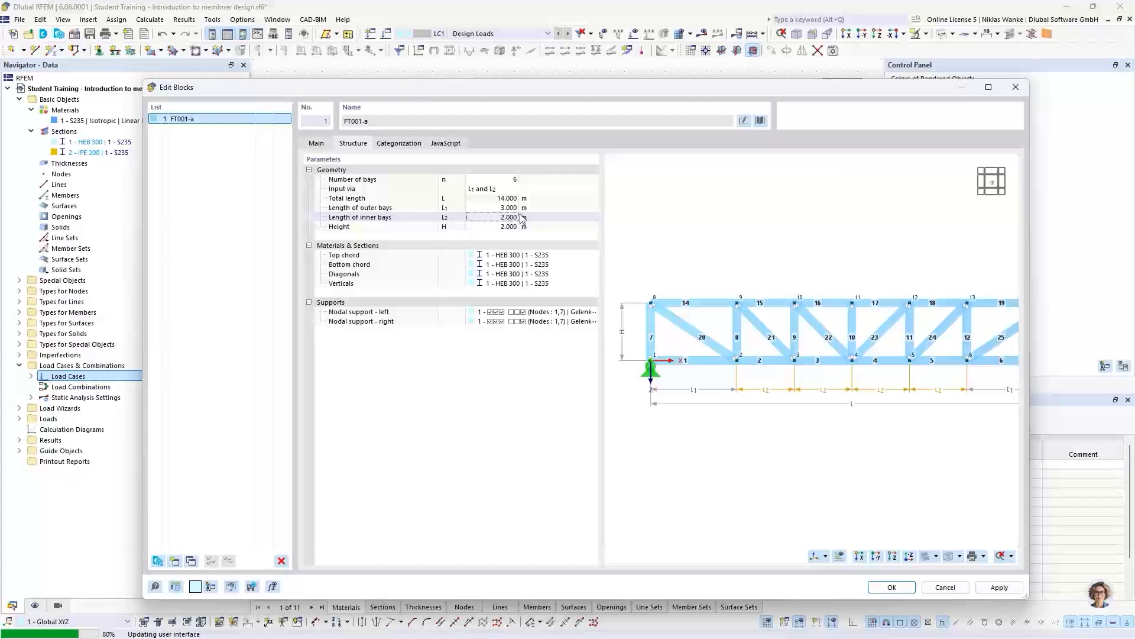
{"action": "left_click", "coordinate": [487, 209]}
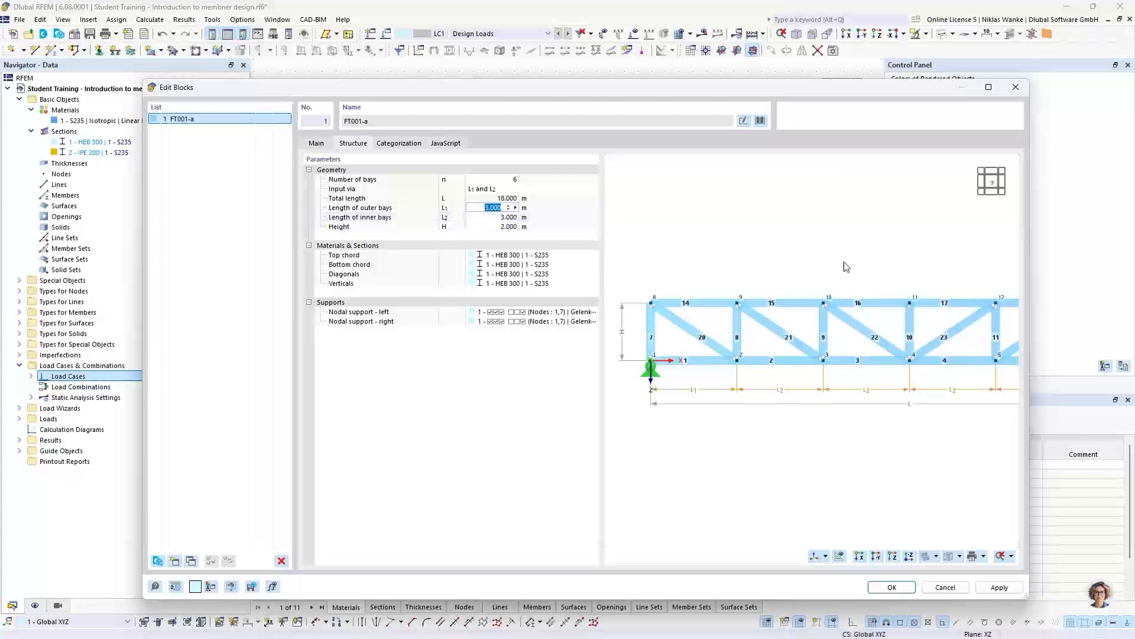
{"action": "scroll", "coordinate": [659, 344], "scroll_direction": "down", "scroll_amount": 3}
{"action": "middle_click_drag", "start_coordinate": [704, 349], "coordinate": [706, 349]}
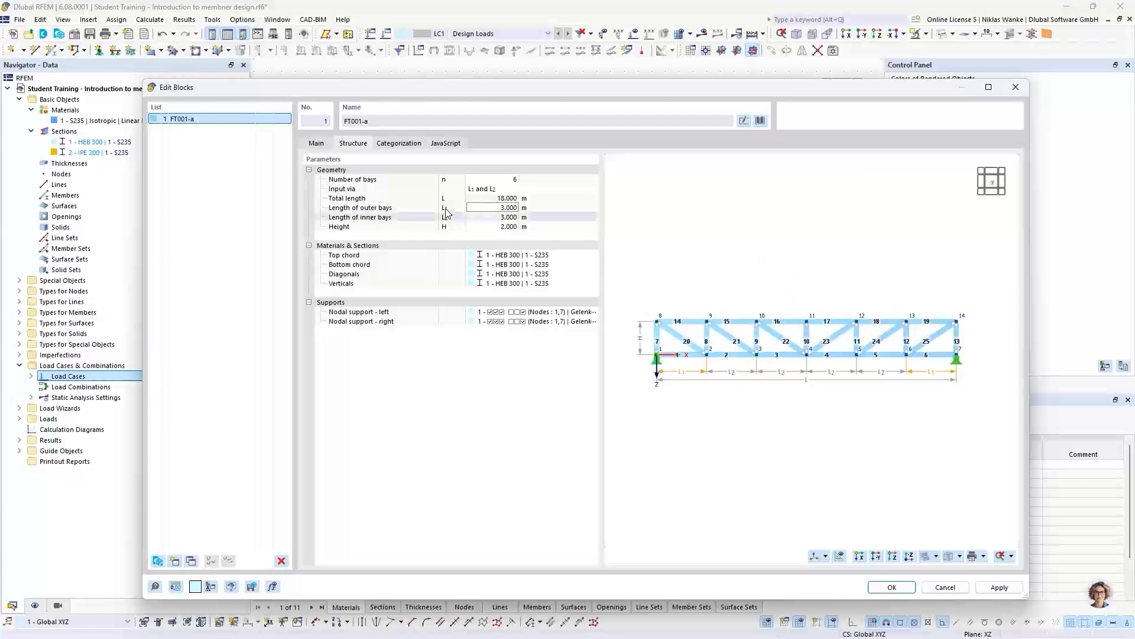
{"action": "left_click", "coordinate": [487, 227]}
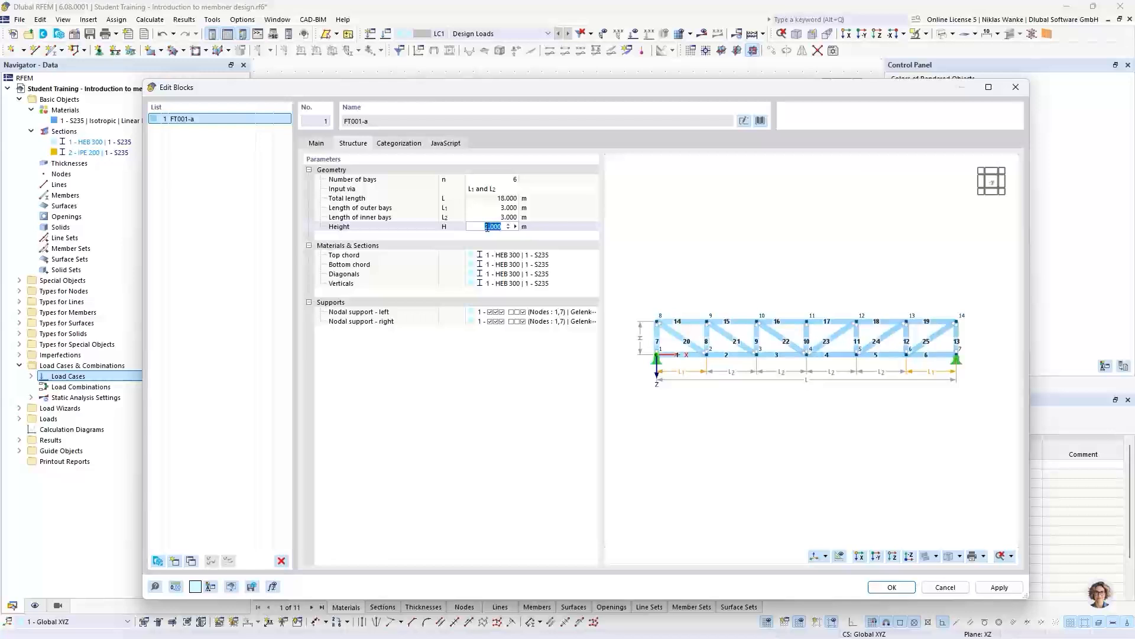
{"action": "type", "text": "2,"}
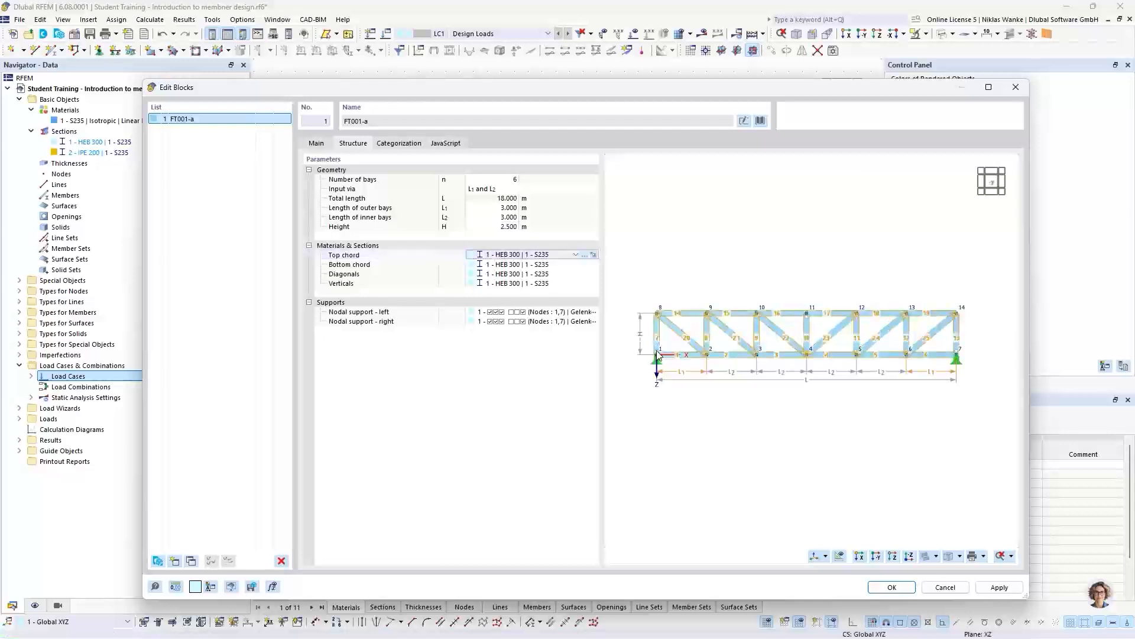
{"action": "left_click", "coordinate": [708, 238]}
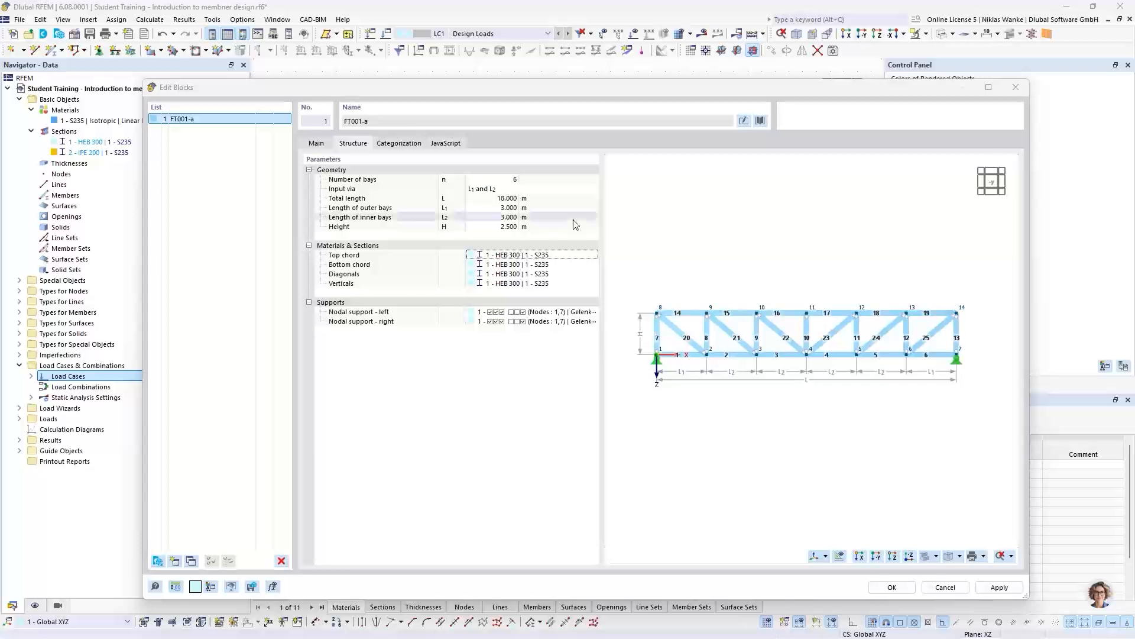
- Create a new HEA 300 section (DIN 1025-3:1994-03, Ferona) in S235 and assign it to the truss's top chord
{"action": "left_click", "coordinate": [544, 257]}
{"action": "left_click", "coordinate": [575, 256]}
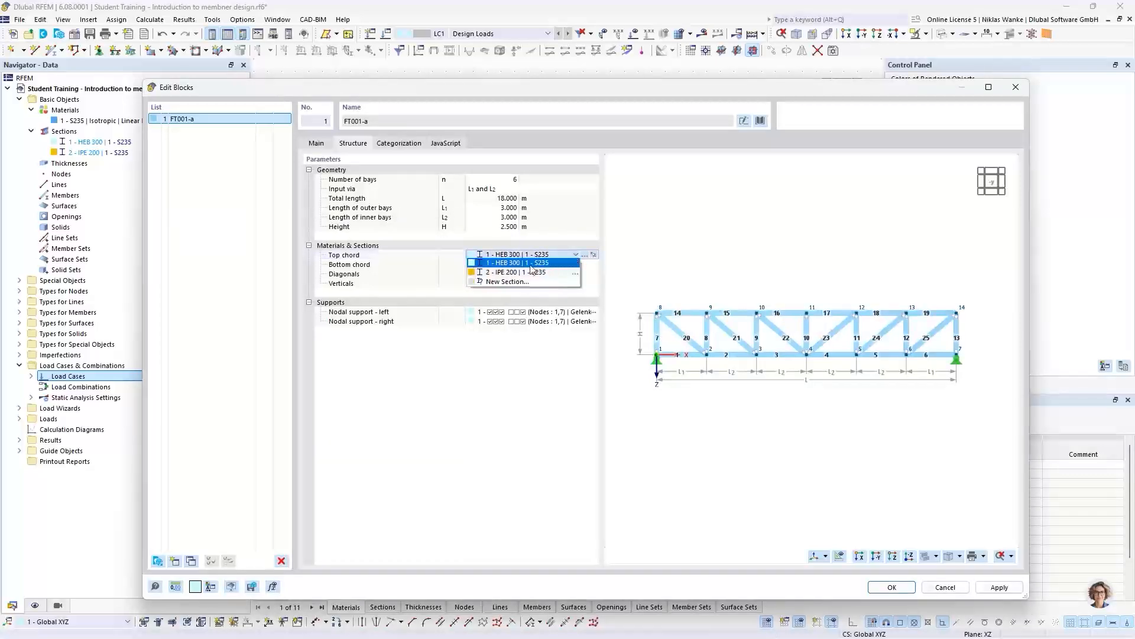
{"action": "left_click", "coordinate": [511, 282]}
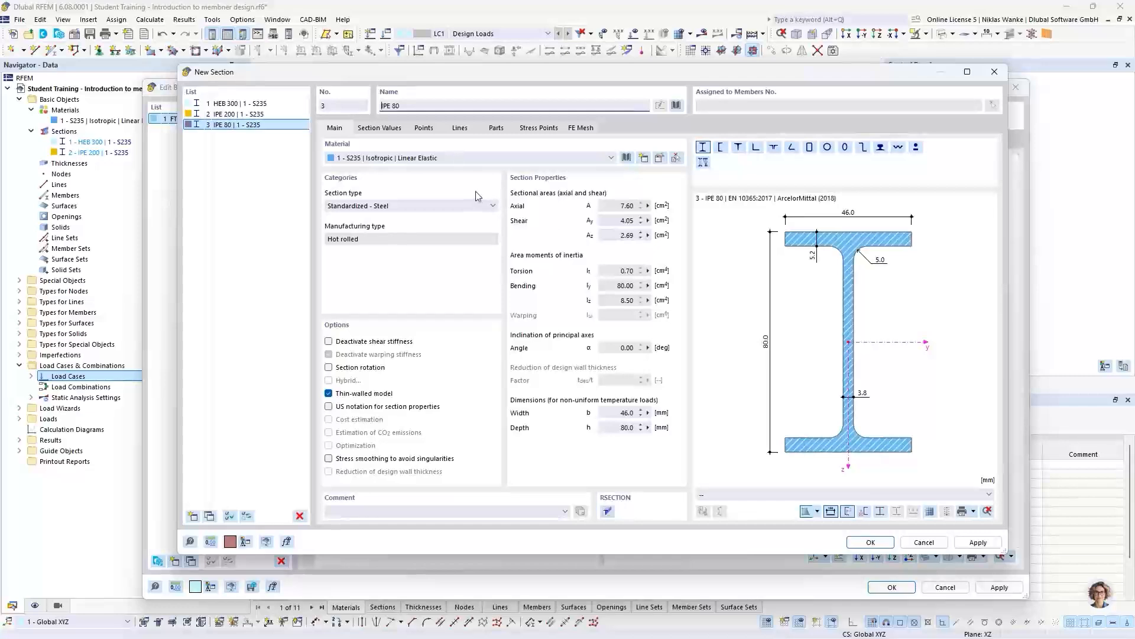
{"action": "left_click", "coordinate": [418, 111]}
{"action": "key", "text": "BackSpace"}
{"action": "key", "text": "BackSpace"}
{"action": "key", "text": "BackSpace"}
{"action": "key", "text": "BackSpace"}
{"action": "key", "text": "BackSpace"}
{"action": "key", "text": "BackSpace"}
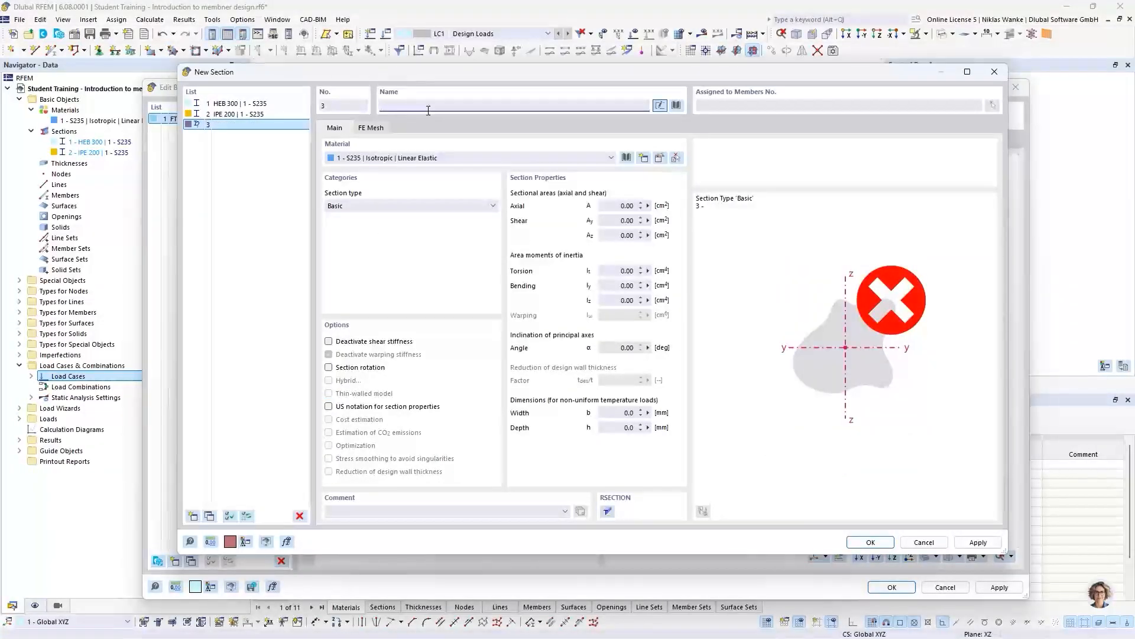
{"action": "type", "text": "HEA"}
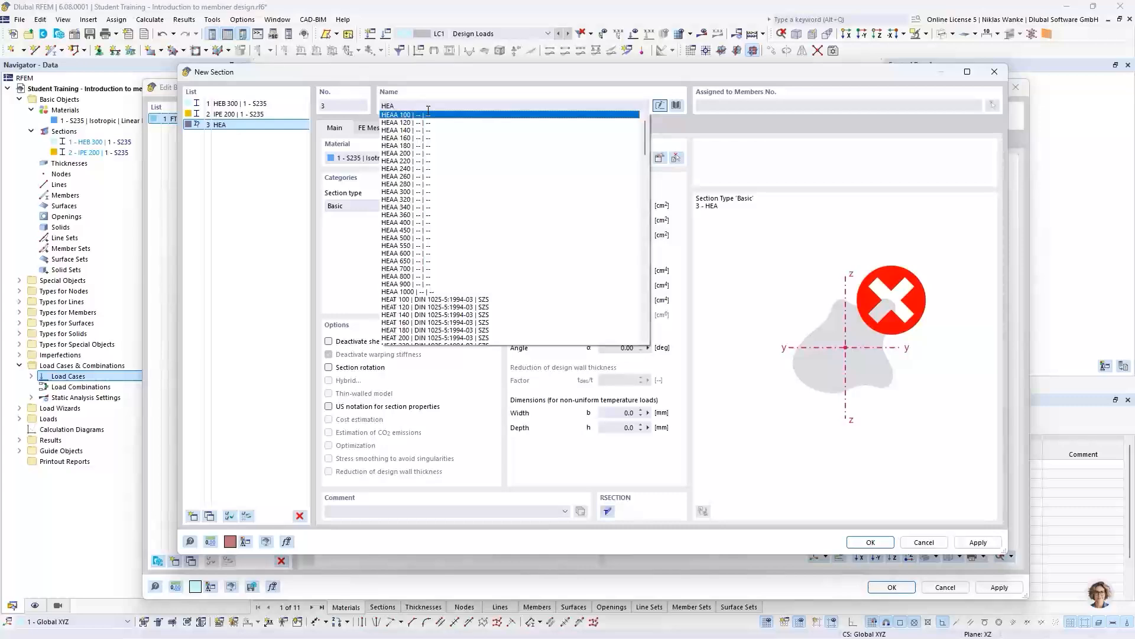
{"action": "type", "text": " 300"}
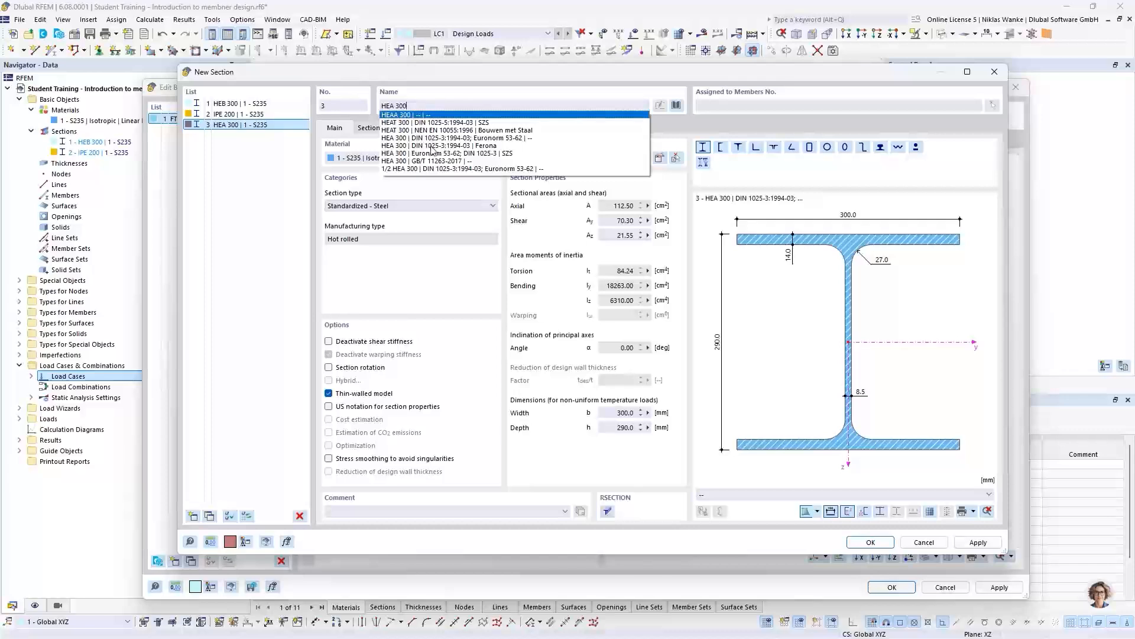
{"action": "left_click", "coordinate": [432, 146]}
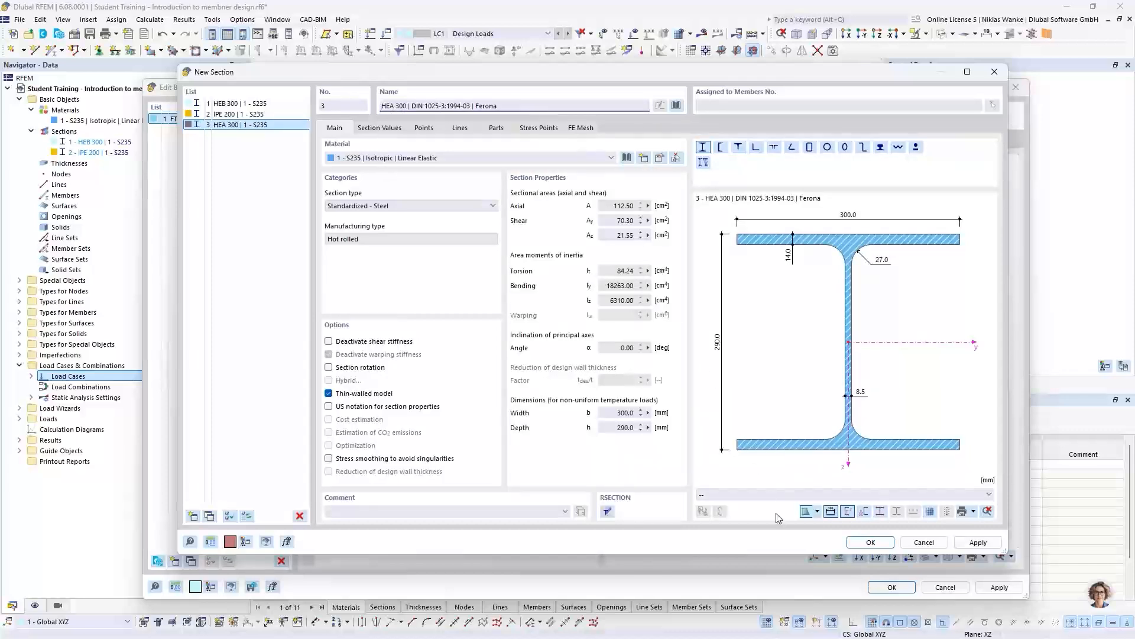
{"action": "left_click", "coordinate": [869, 541]}
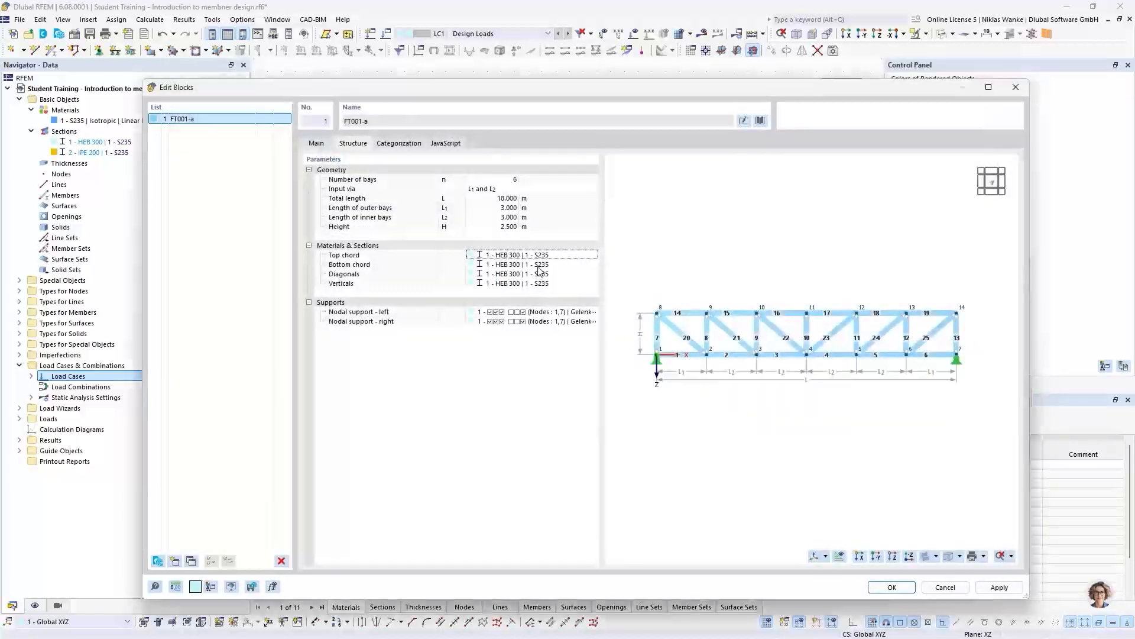
- Assign the existing HEA 300 section in S235 to the truss's bottom chord
{"action": "left_click", "coordinate": [502, 265]}
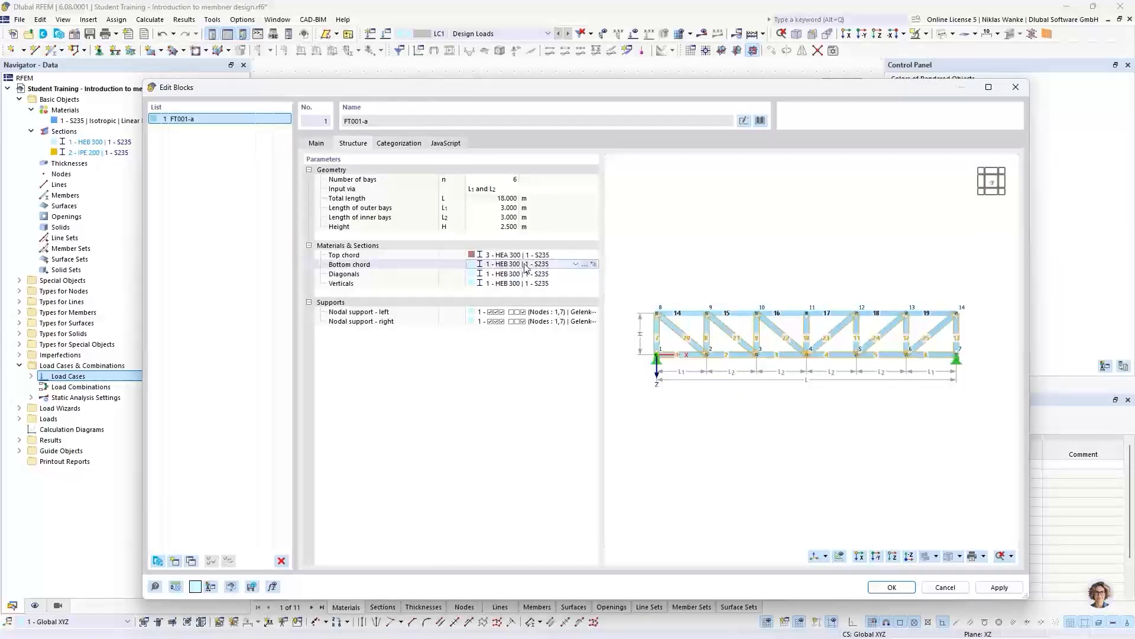
{"action": "left_click", "coordinate": [525, 265]}
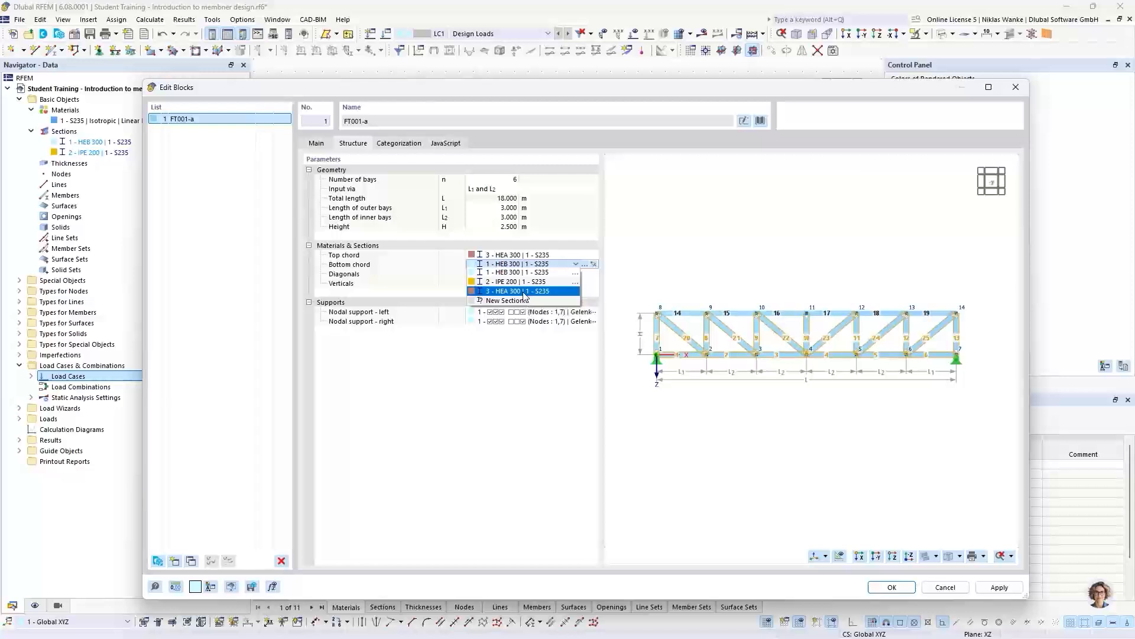
{"action": "left_click", "coordinate": [523, 292]}
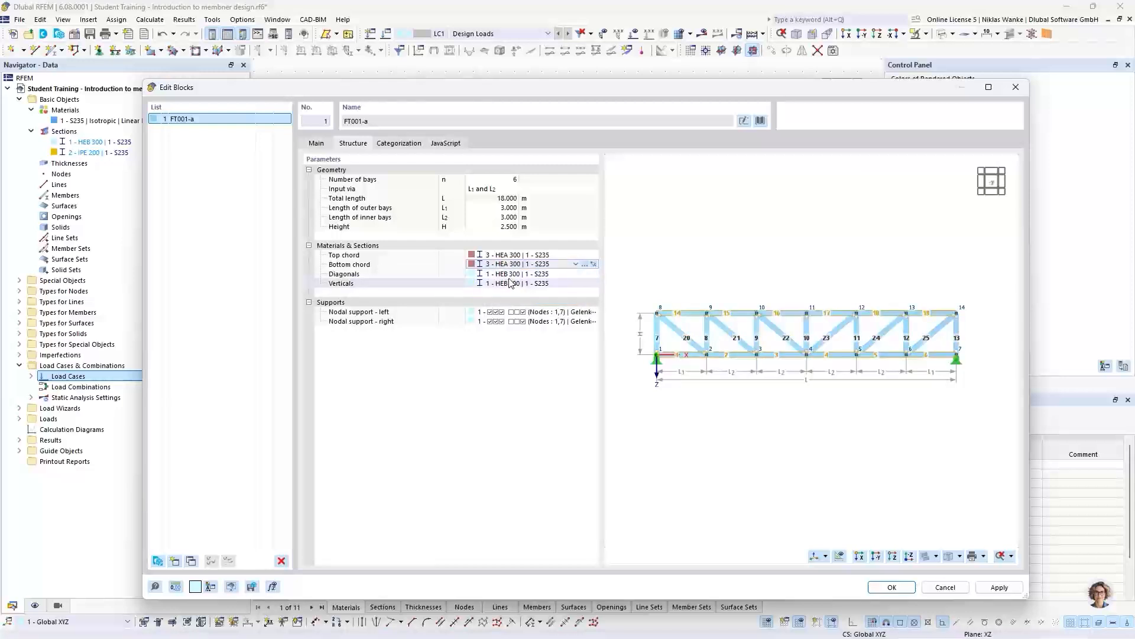
- Create a new IPE 160 section (British Steel) in S235 and assign it to the truss's diagonals
{"action": "left_click", "coordinate": [540, 274]}
{"action": "left_click", "coordinate": [575, 274]}
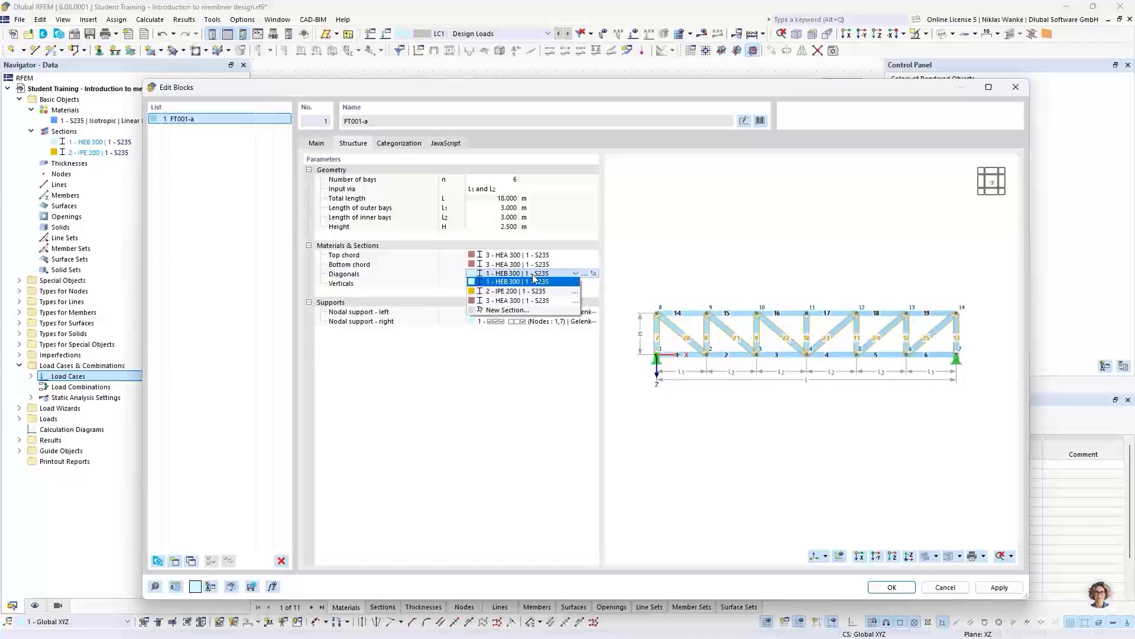
{"action": "left_click", "coordinate": [506, 311]}
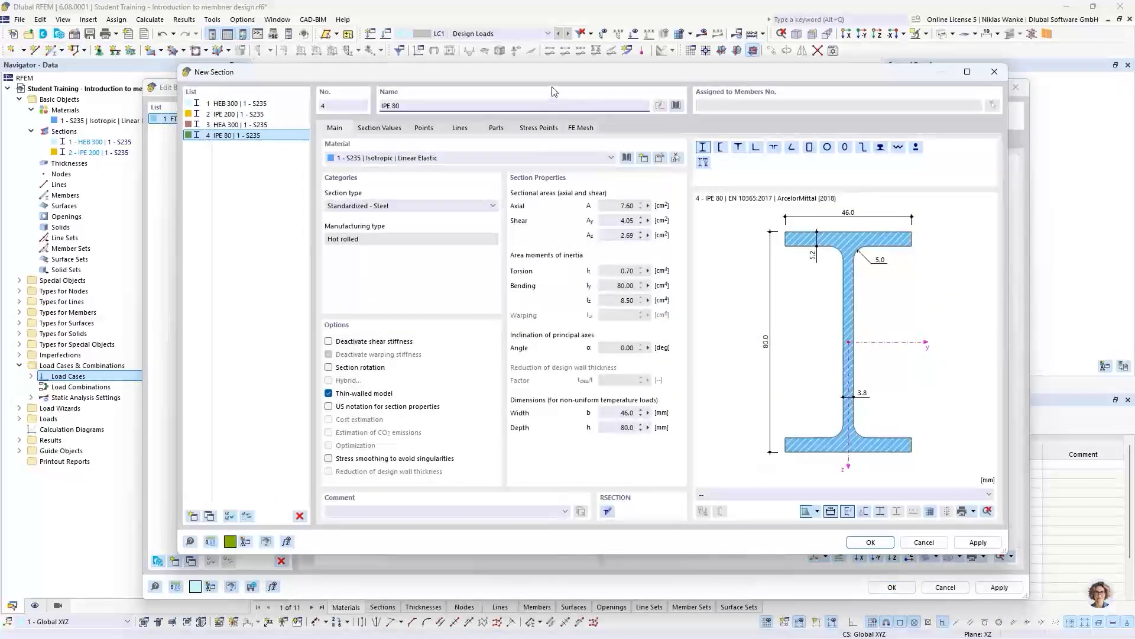
{"action": "left_click", "coordinate": [418, 105]}
{"action": "key", "text": "BackSpace"}
{"action": "key", "text": "BackSpace"}
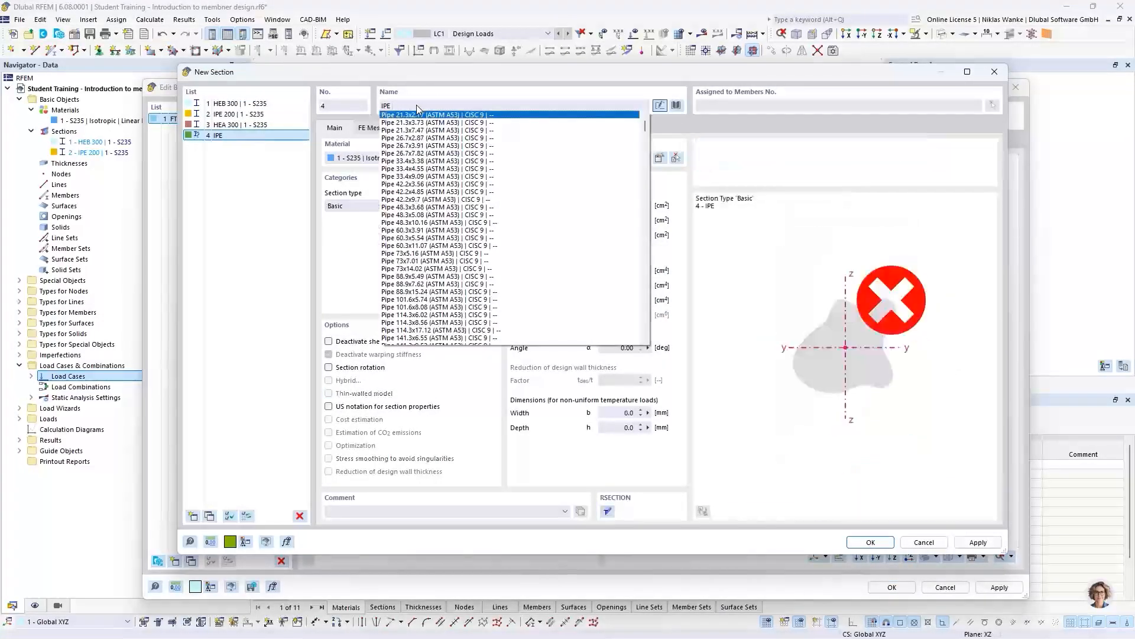
{"action": "type", "text": "160"}
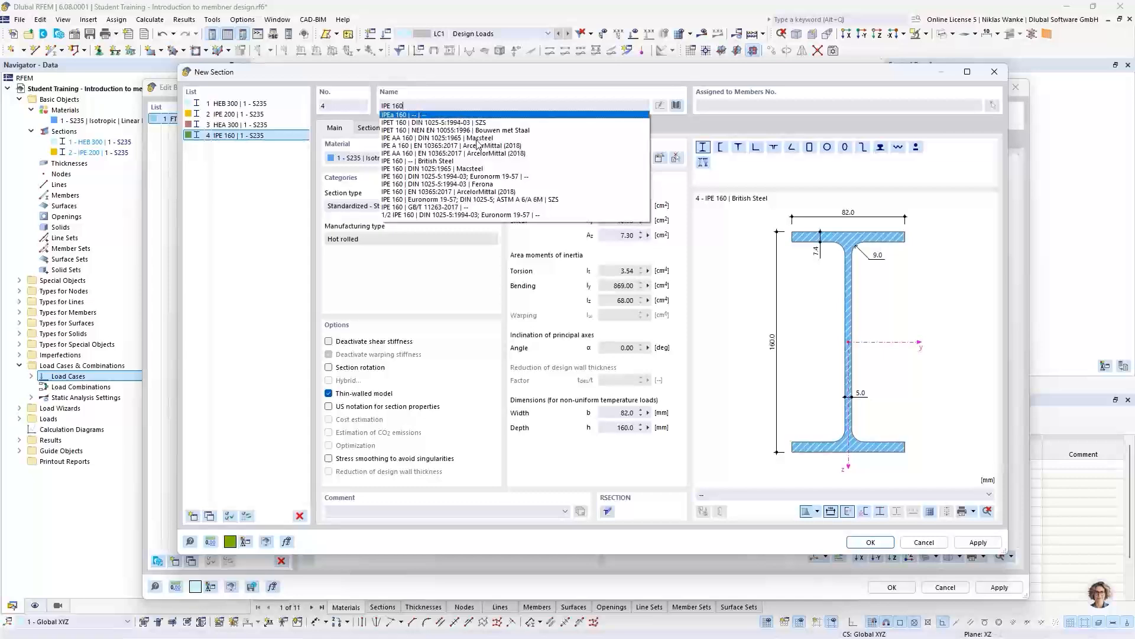
{"action": "left_click", "coordinate": [473, 171]}
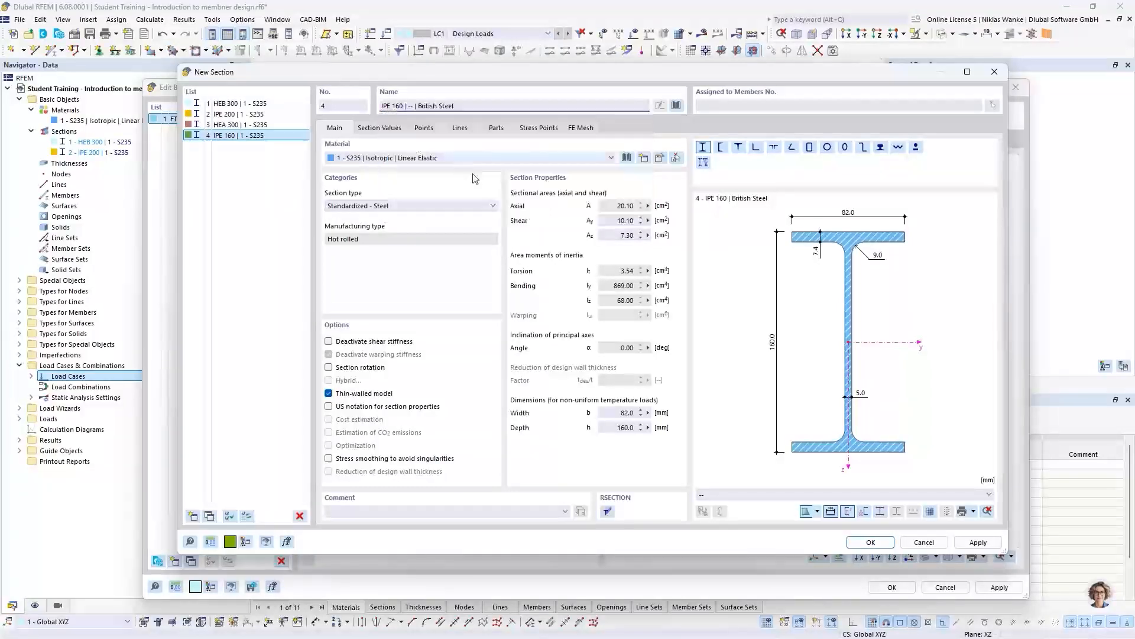
{"action": "left_click", "coordinate": [869, 543]}
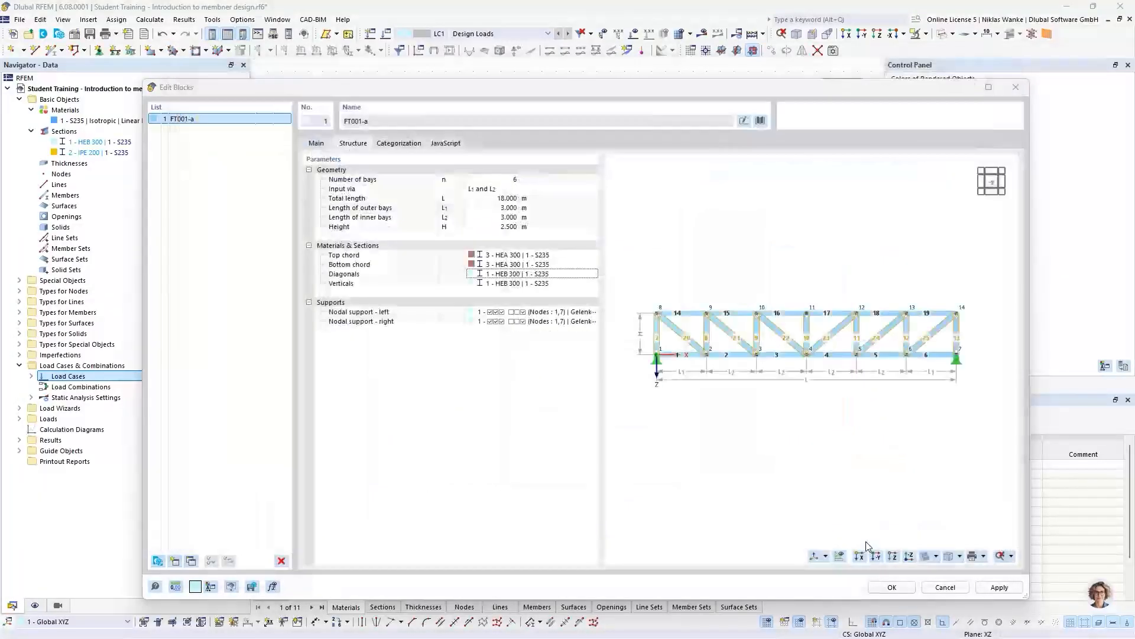
- Create a new HEA 160 section (DIN 1025-3:1994-03, Ferona) in S235 and assign it to the truss's verticals
{"action": "left_click", "coordinate": [527, 283]}
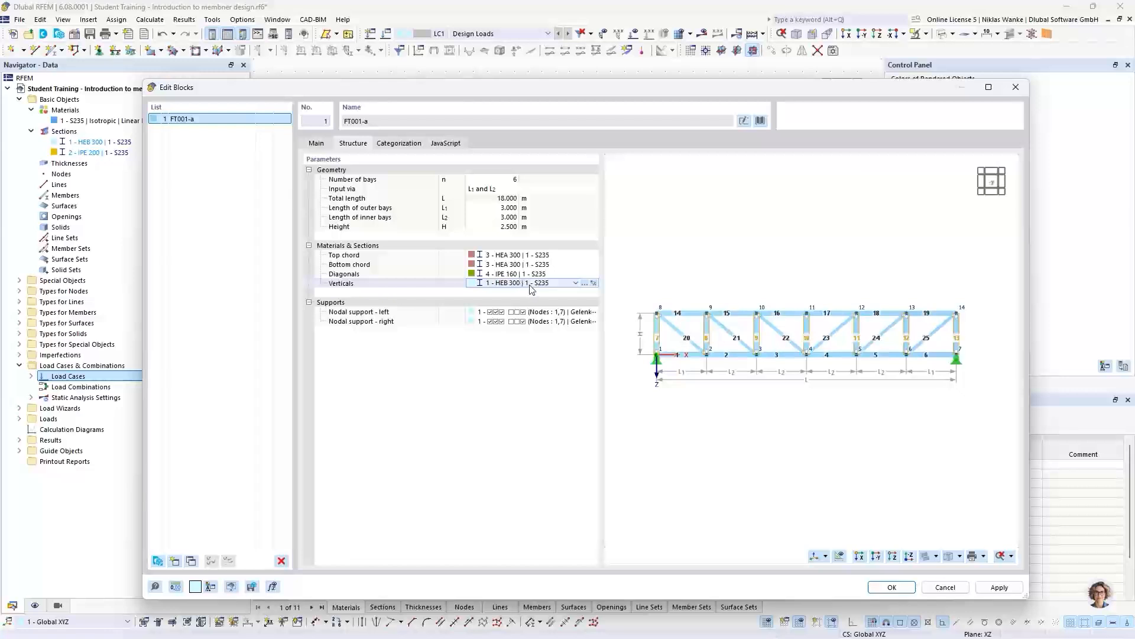
{"action": "left_click", "coordinate": [576, 283]}
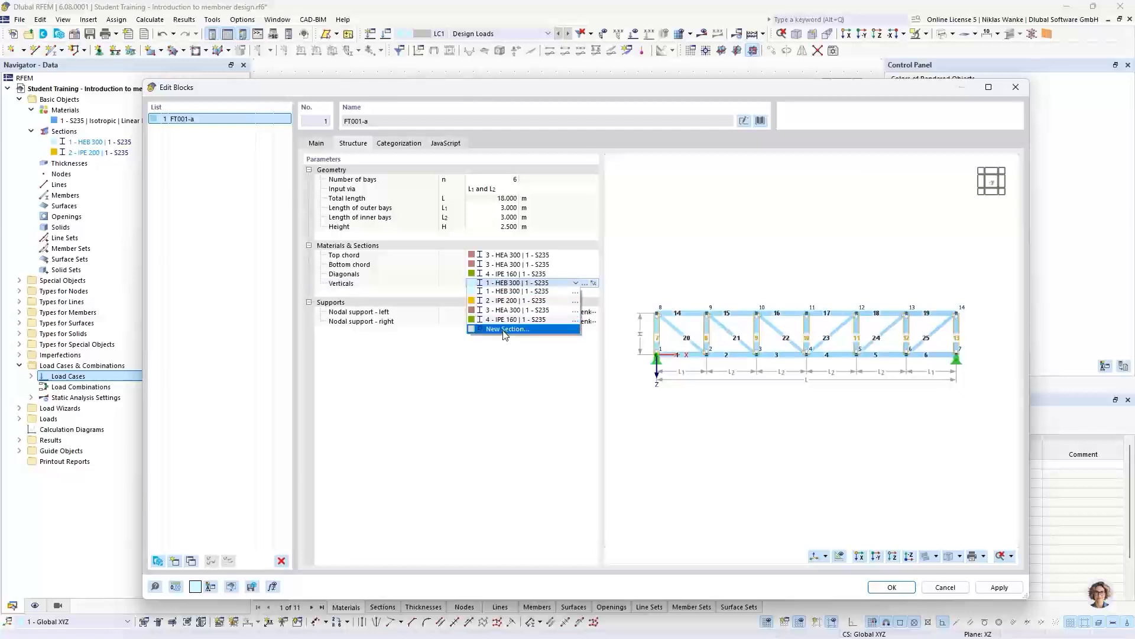
{"action": "left_click", "coordinate": [506, 330]}
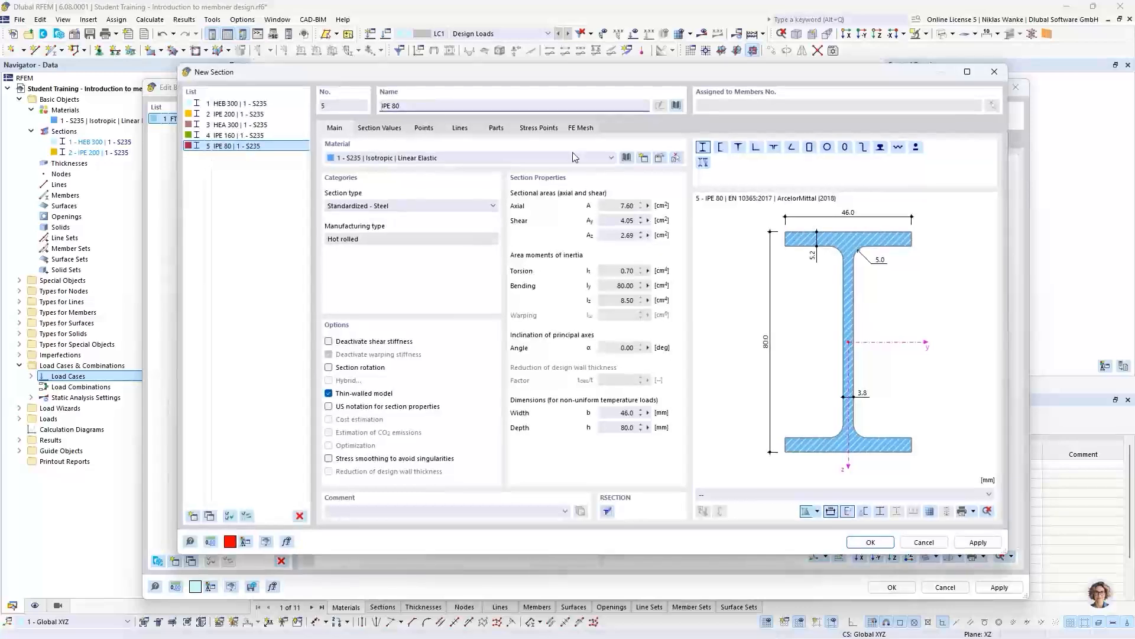
{"action": "key", "text": "BackSpace"}
{"action": "key", "text": "BackSpace"}
{"action": "key", "text": "BackSpace"}
{"action": "key", "text": "BackSpace"}
{"action": "key", "text": "BackSpace"}
{"action": "key", "text": "BackSpace"}
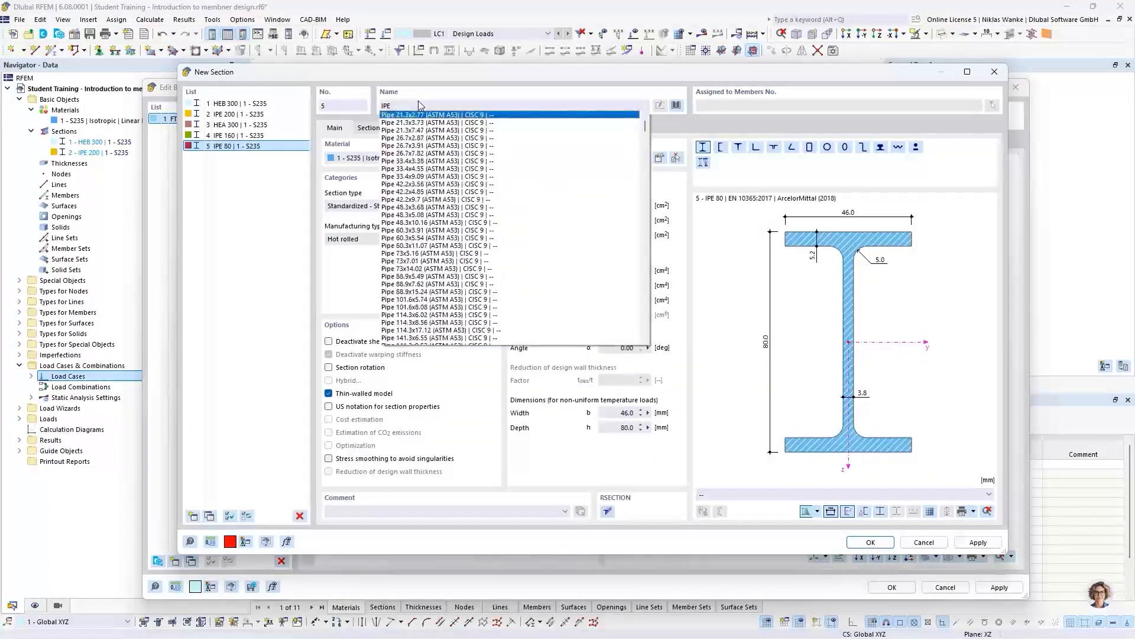
{"action": "type", "text": "H"}
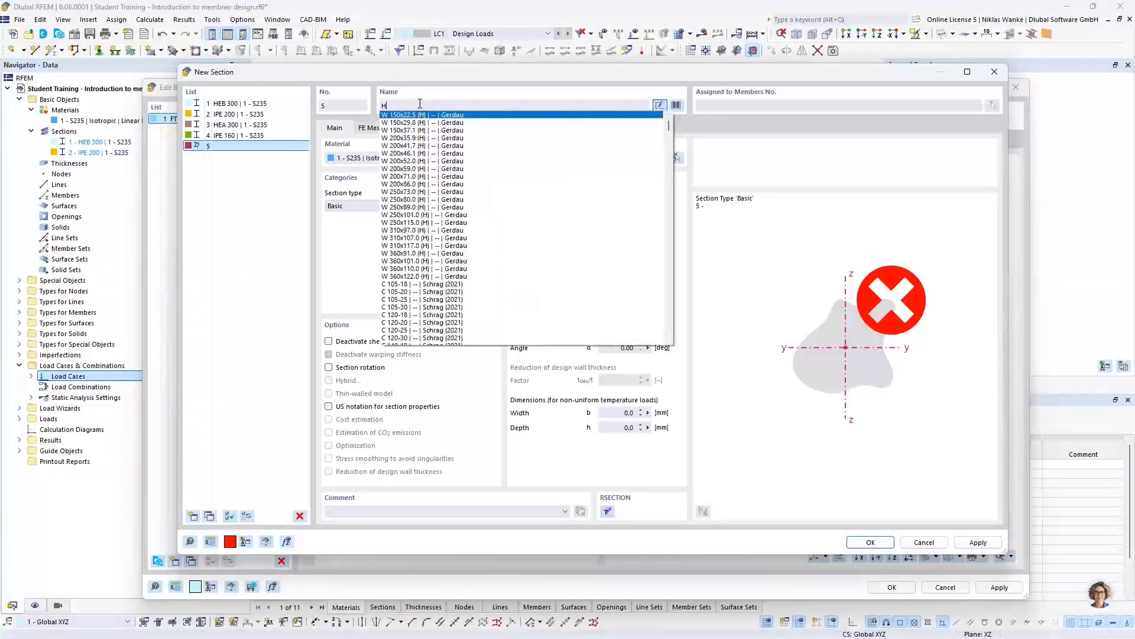
{"action": "type", "text": "EA 1"}
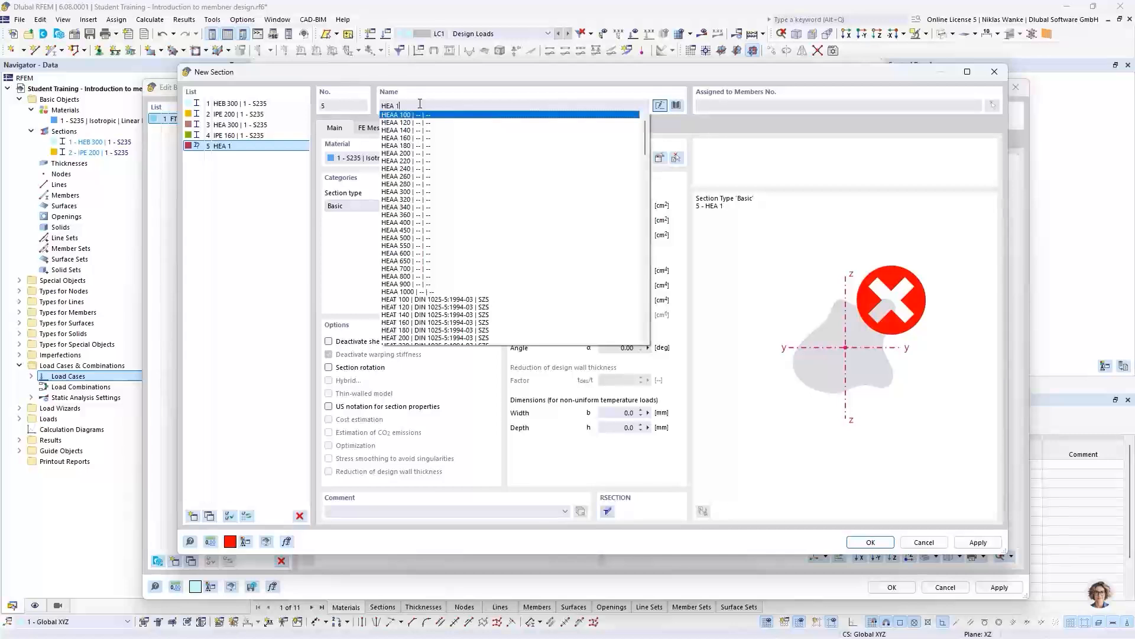
{"action": "type", "text": "60"}
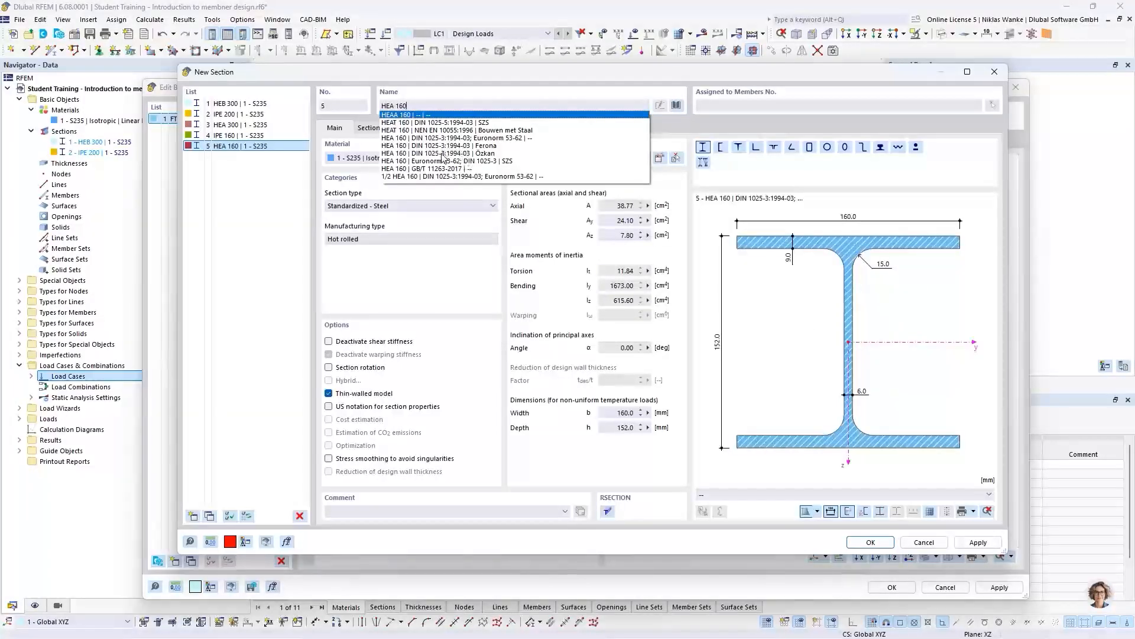
{"action": "left_click", "coordinate": [449, 147]}
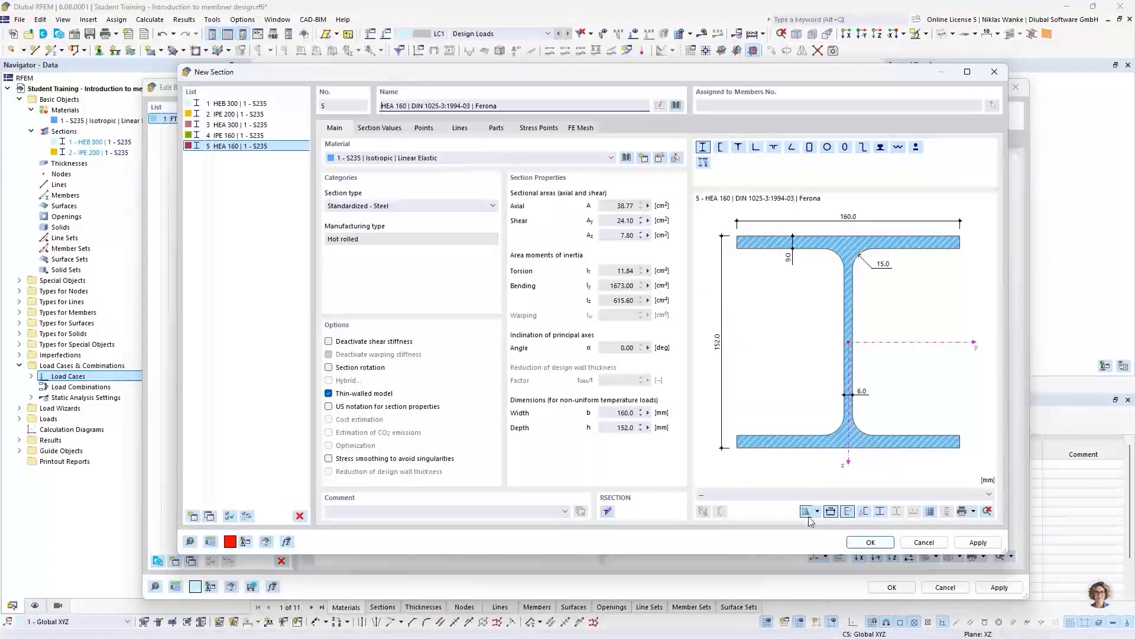
{"action": "left_click", "coordinate": [872, 542]}
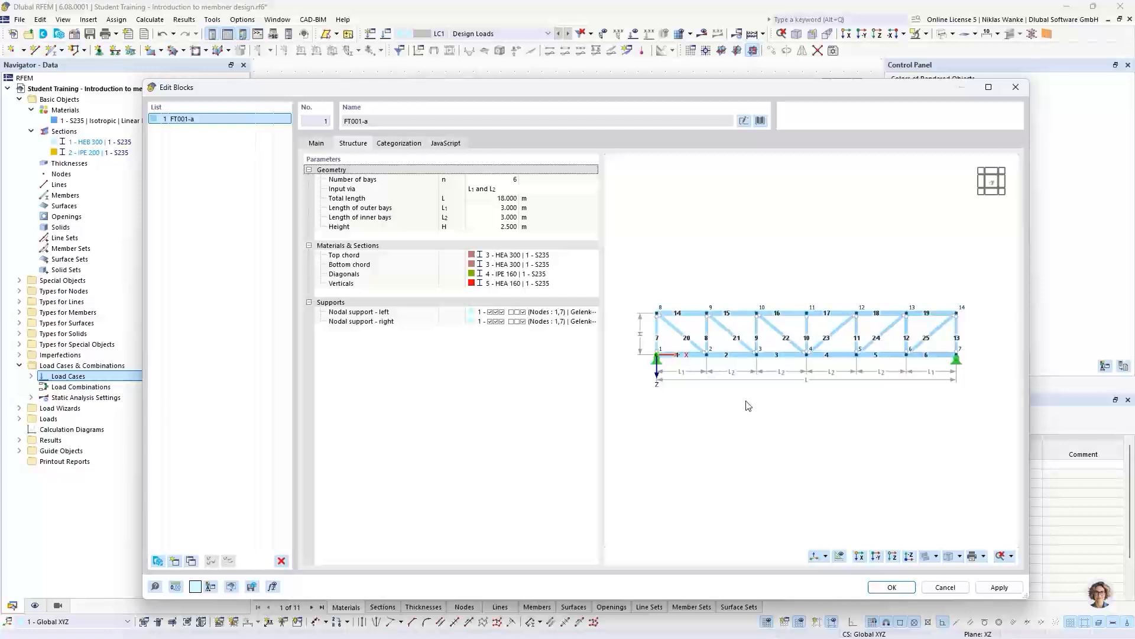
- Edit the Gelenkig nodal support used at the truss ends to also restrain rotation about X (φX)
{"action": "middle_click_drag", "start_coordinate": [746, 401], "coordinate": [751, 400]}
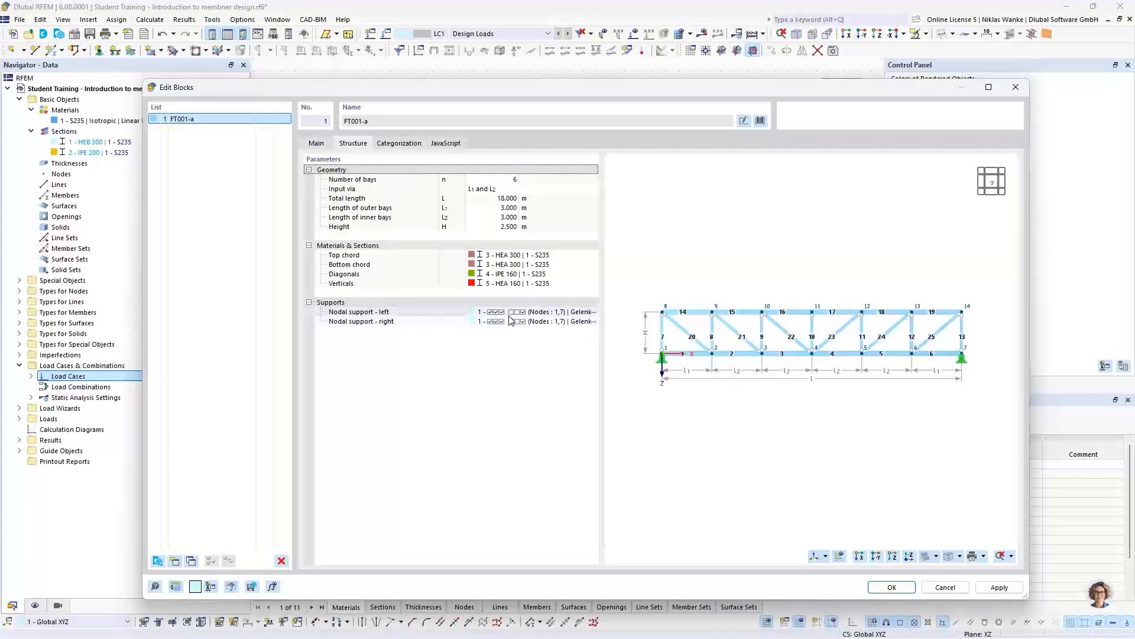
{"action": "left_click", "coordinate": [513, 314]}
{"action": "left_click", "coordinate": [577, 312]}
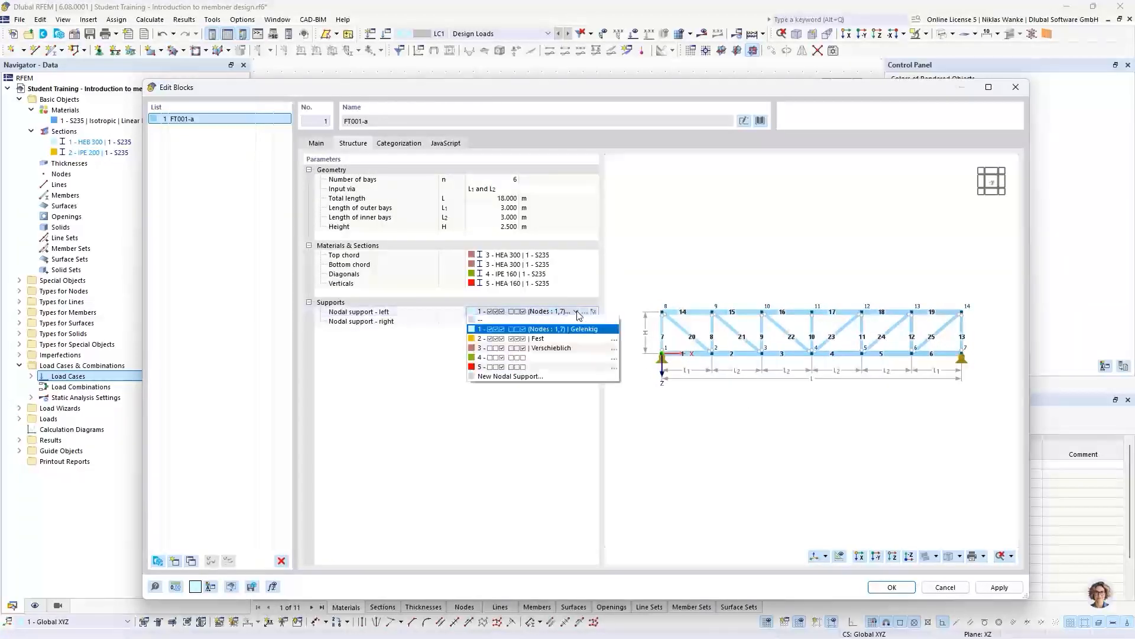
{"action": "left_click", "coordinate": [577, 314]}
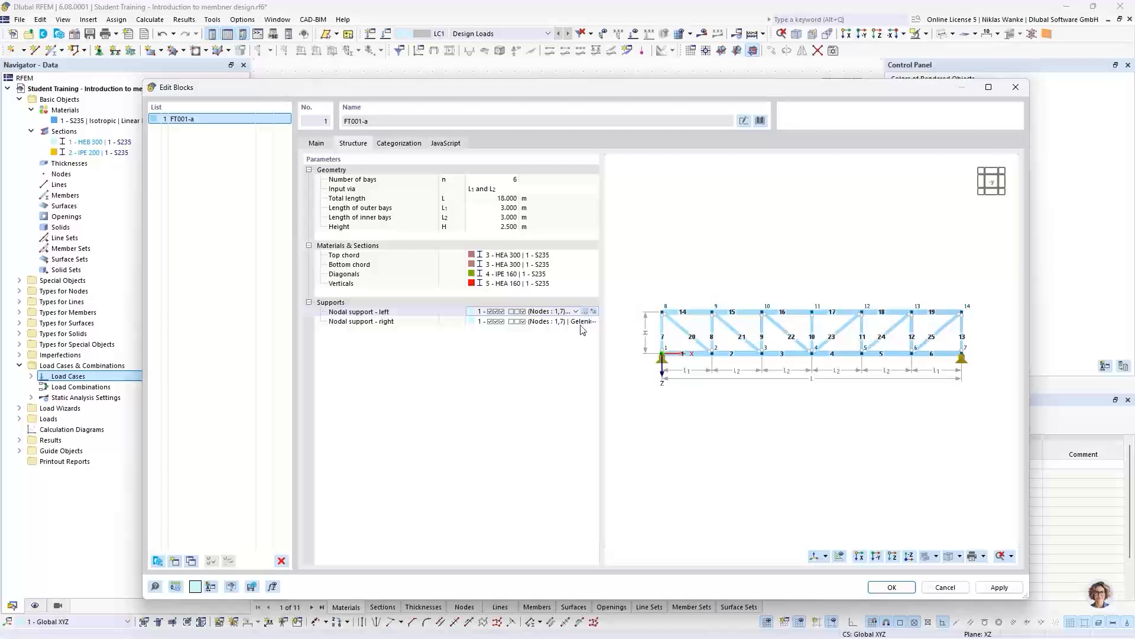
{"action": "left_click", "coordinate": [586, 312]}
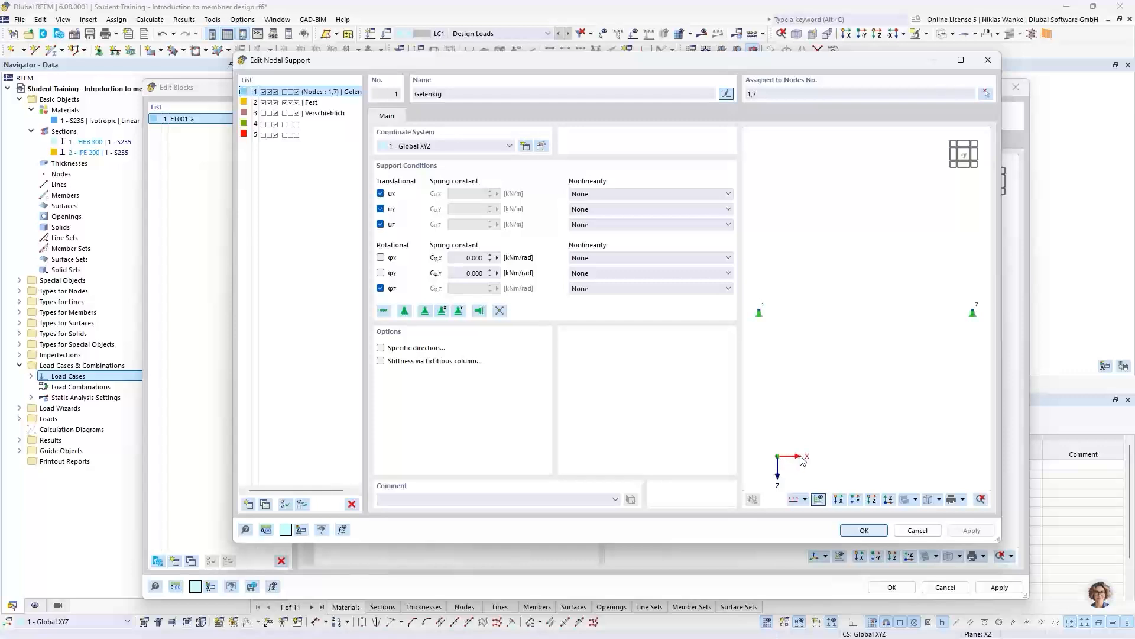
{"action": "left_click", "coordinate": [382, 258]}
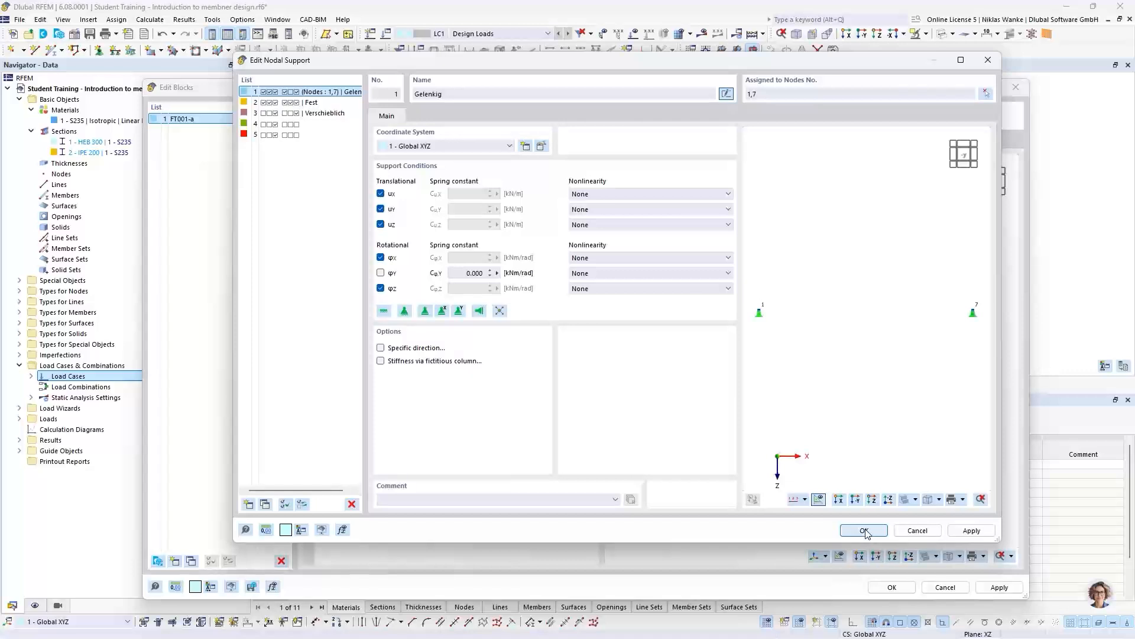
{"action": "left_click", "coordinate": [381, 258]}
{"action": "left_click", "coordinate": [864, 530]}
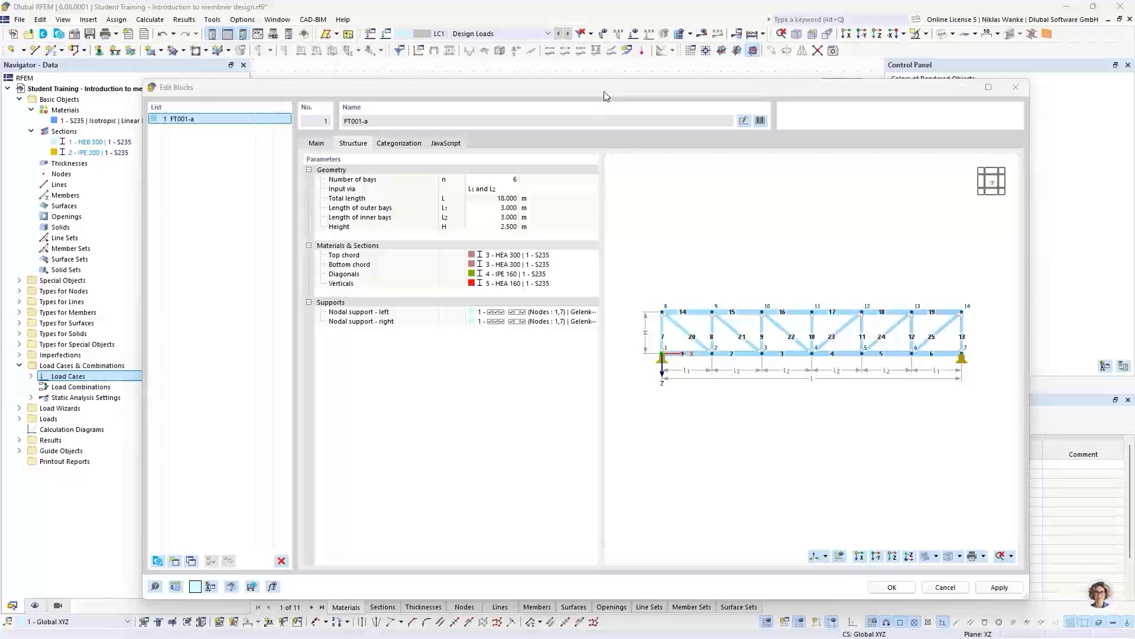
- Unlock the block's JavaScript for editing and compare its input_data code with the block's structure parameters
{"action": "left_click_drag", "start_coordinate": [607, 90], "coordinate": [563, 81]}
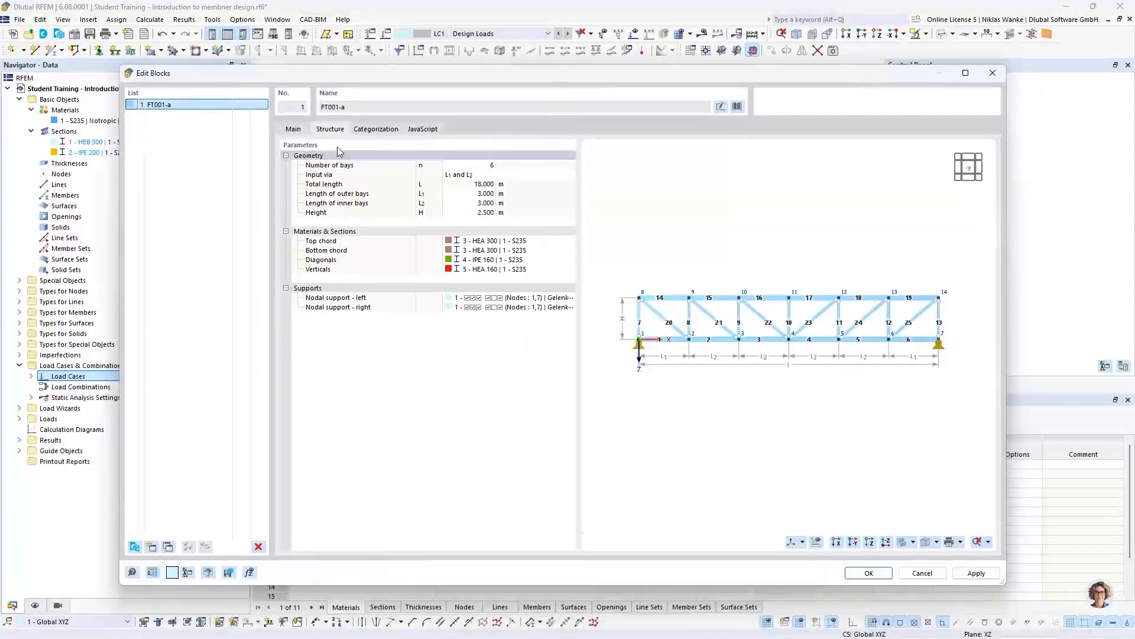
{"action": "left_click_drag", "start_coordinate": [424, 78], "coordinate": [442, 79]}
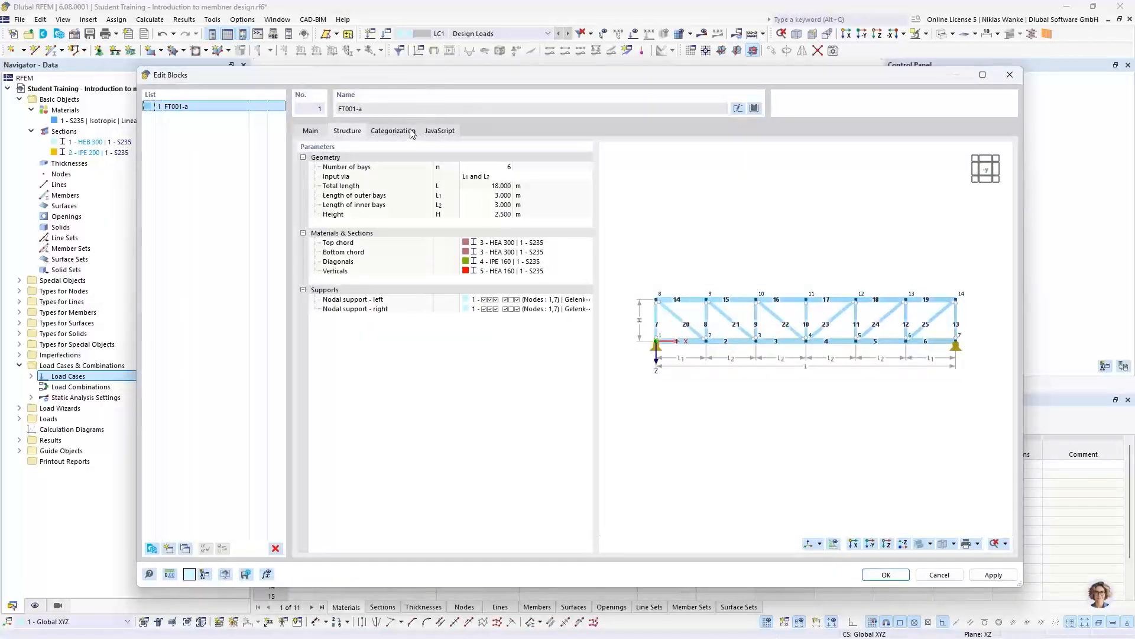
{"action": "left_click", "coordinate": [440, 131]}
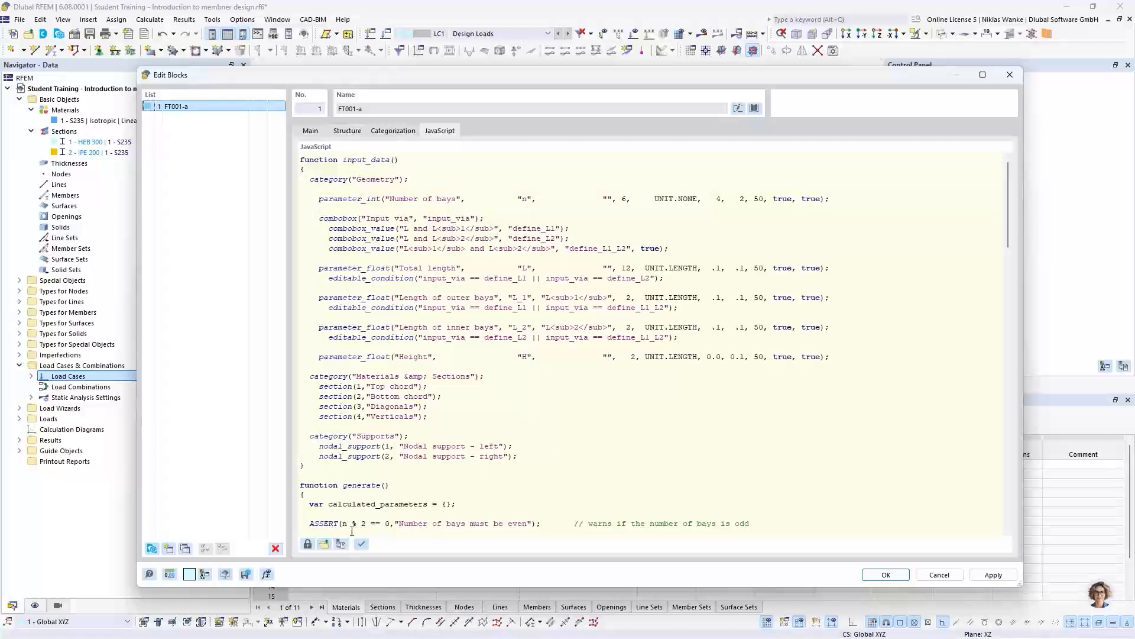
{"action": "left_click", "coordinate": [307, 549]}
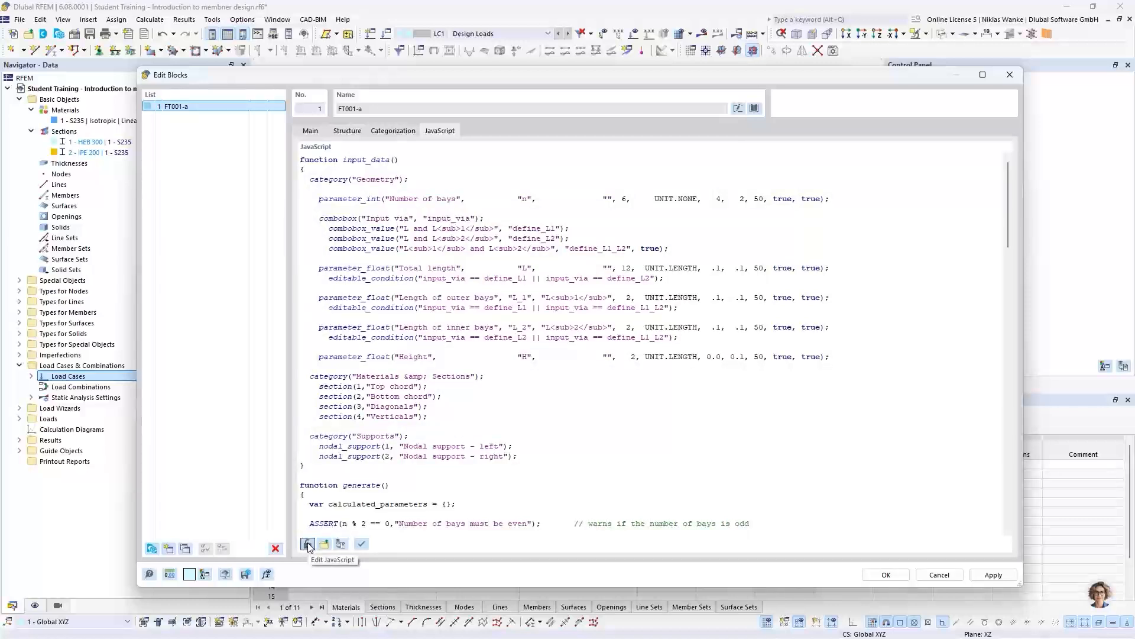
{"action": "left_click", "coordinate": [307, 543]}
{"action": "scroll", "coordinate": [787, 391], "scroll_direction": "down", "scroll_amount": 12}
{"action": "scroll", "coordinate": [779, 388], "scroll_direction": "up", "scroll_amount": 12}
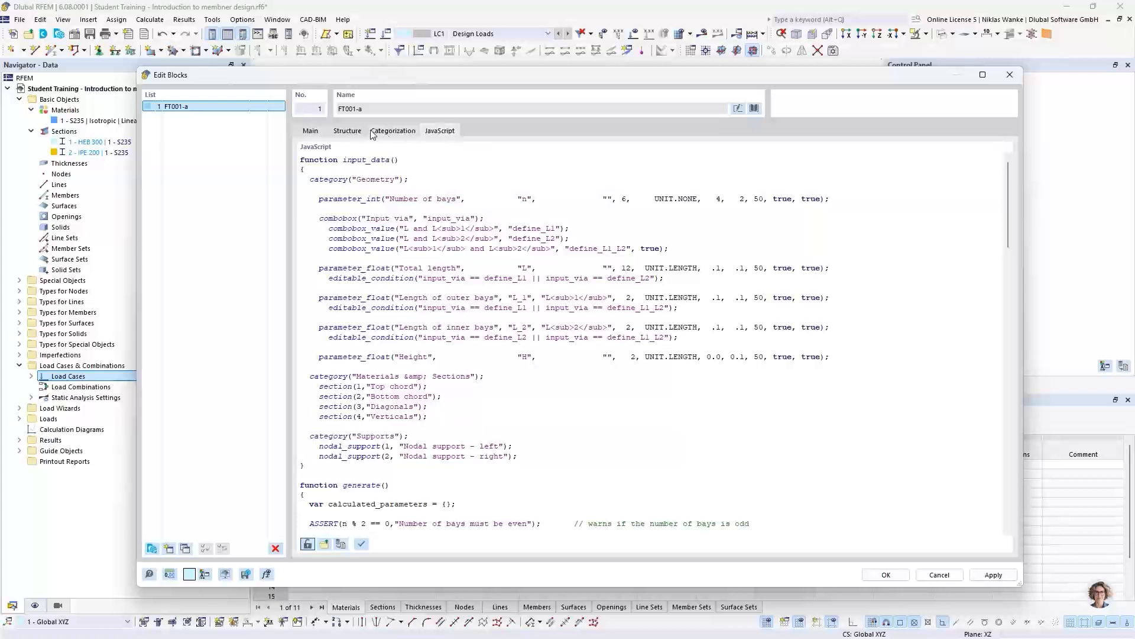
{"action": "left_click", "coordinate": [347, 131]}
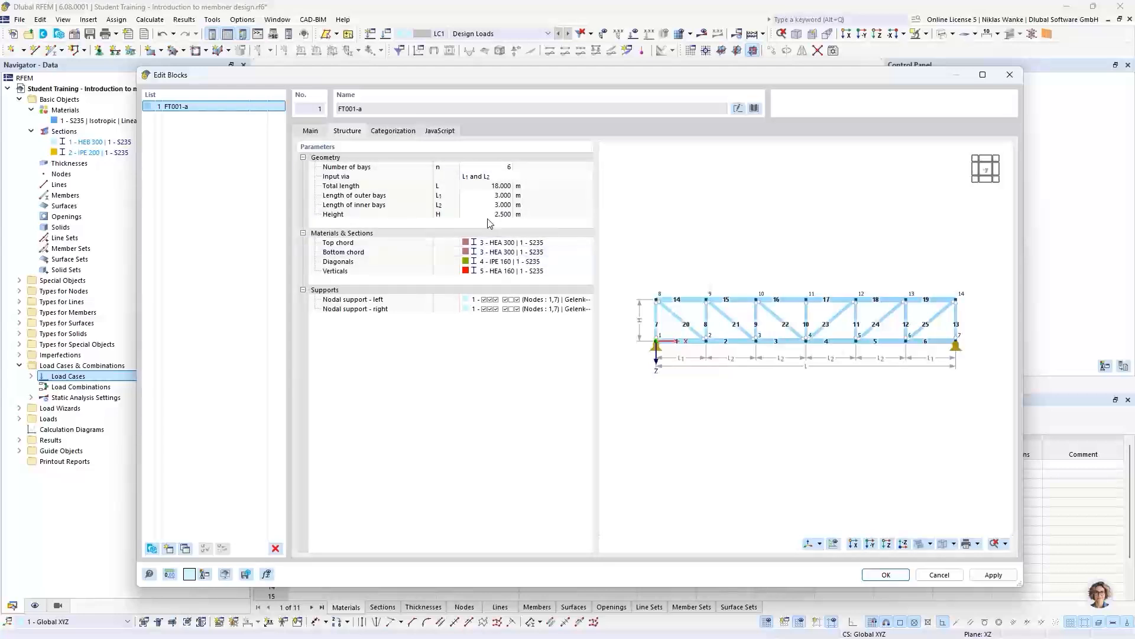
{"action": "left_click", "coordinate": [443, 131]}
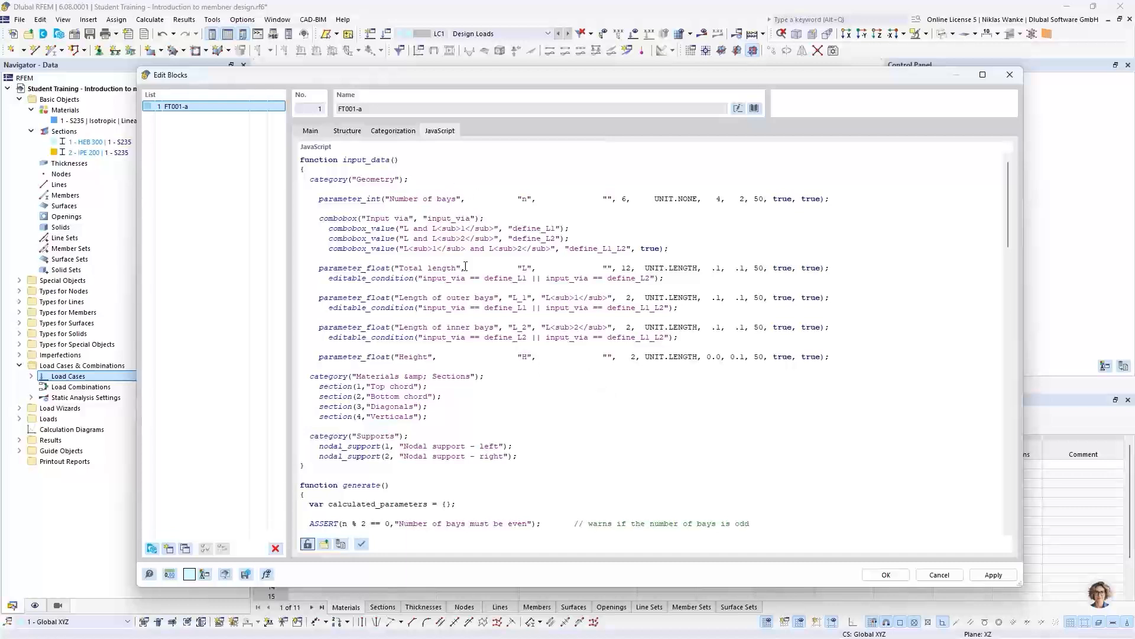
- Return to the block's structure parameters, generate the truss in the model and display it as a solid model
{"action": "left_click", "coordinate": [348, 131]}
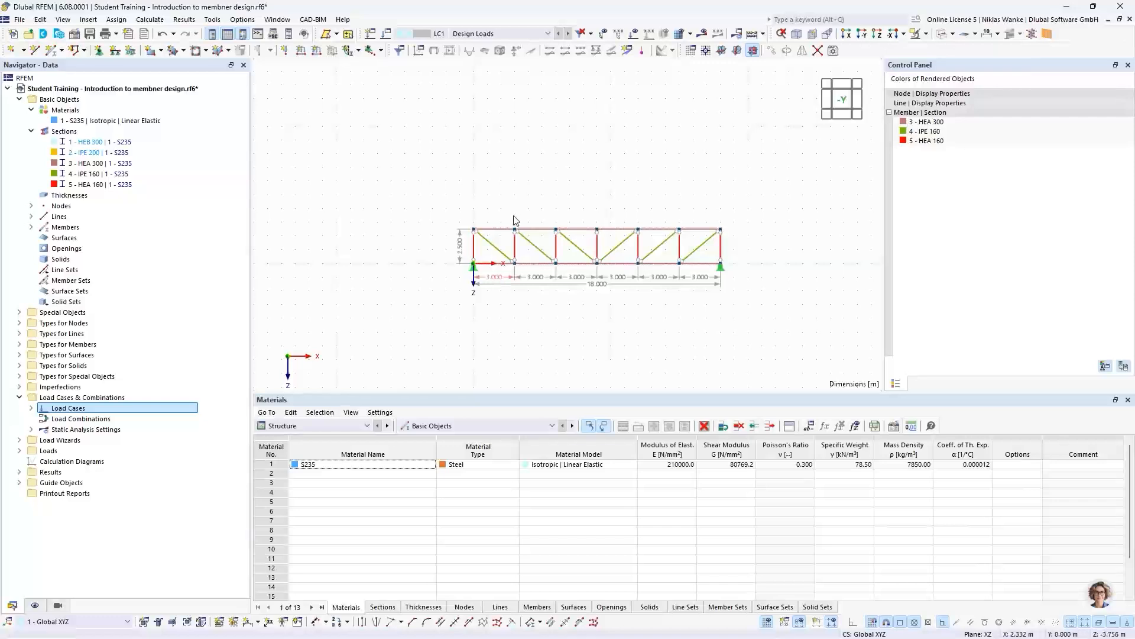
{"action": "scroll", "coordinate": [561, 239], "scroll_direction": "up", "scroll_amount": 2}
{"action": "middle_click_drag", "start_coordinate": [600, 259], "coordinate": [546, 242]}
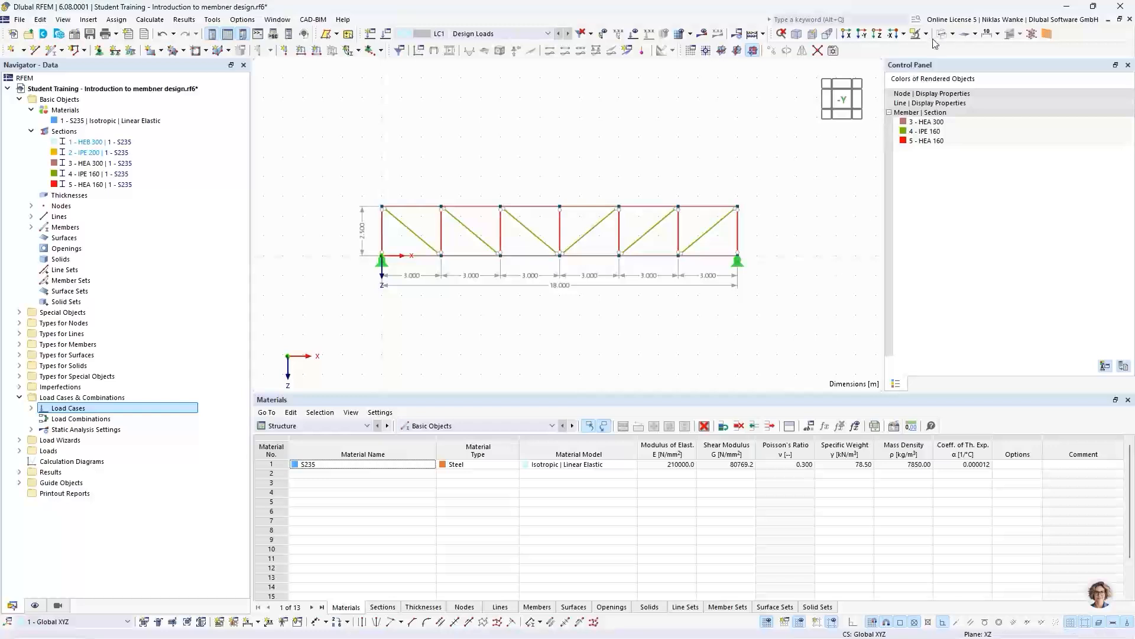
{"action": "left_click", "coordinate": [953, 33]}
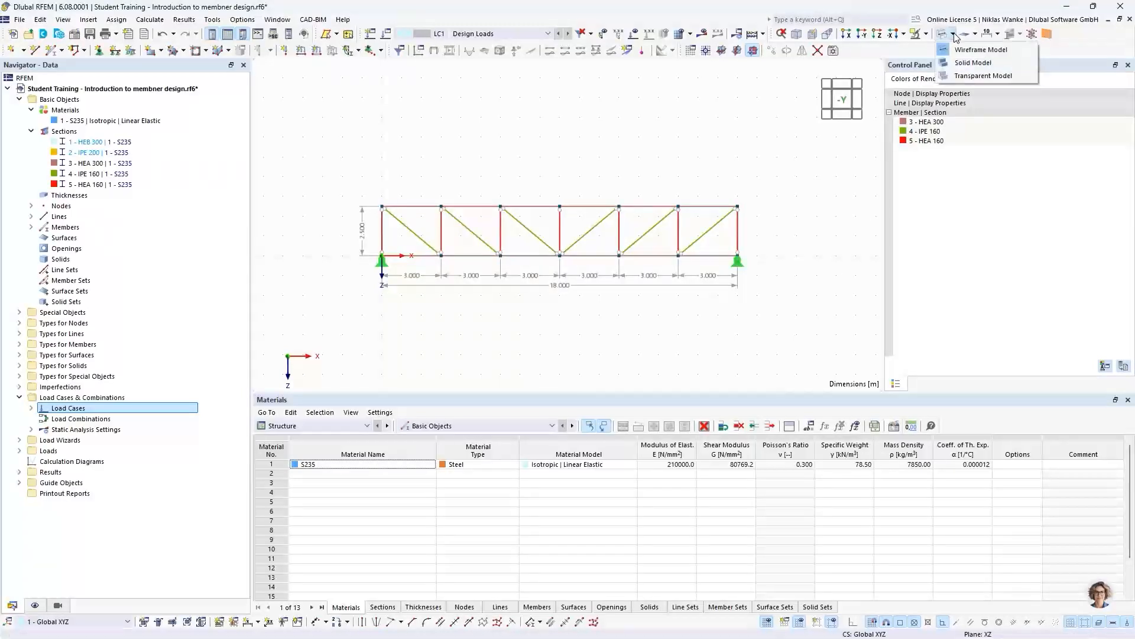
{"action": "left_click", "coordinate": [963, 64]}
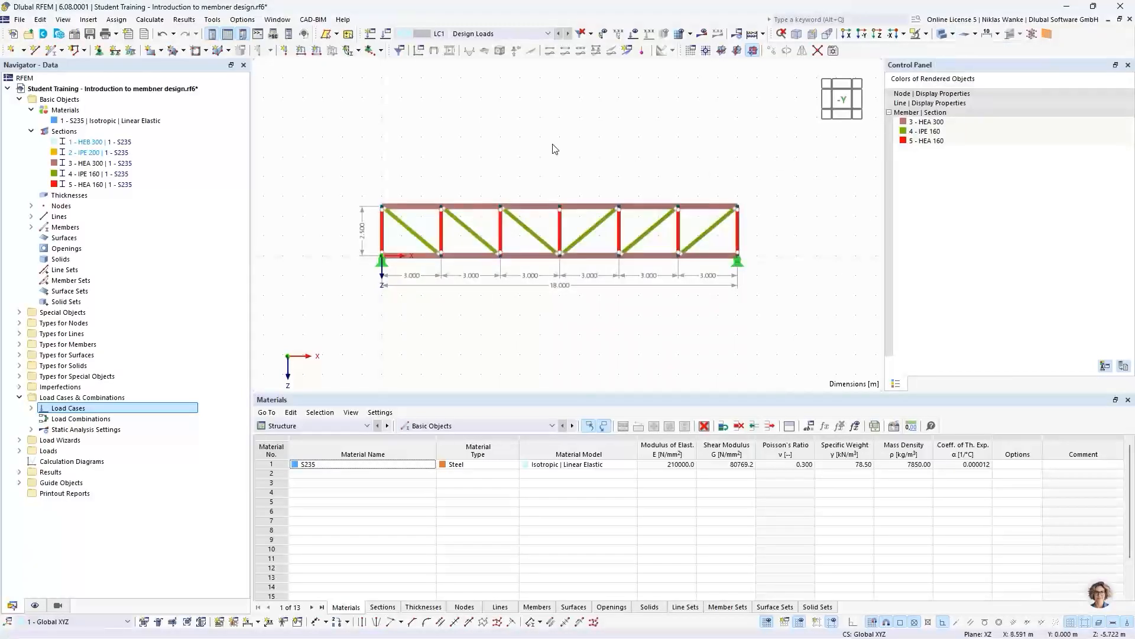
- Inspect the member type and hinge setting of the IPE 160 diagonal just before midspan, leaving the member unedited
{"action": "scroll", "coordinate": [512, 258], "scroll_direction": "up", "scroll_amount": 1}
{"action": "middle_click_drag", "start_coordinate": [512, 258], "coordinate": [459, 251], "text": "ctrl"}
{"action": "scroll", "coordinate": [530, 195], "scroll_direction": "up", "scroll_amount": 3}
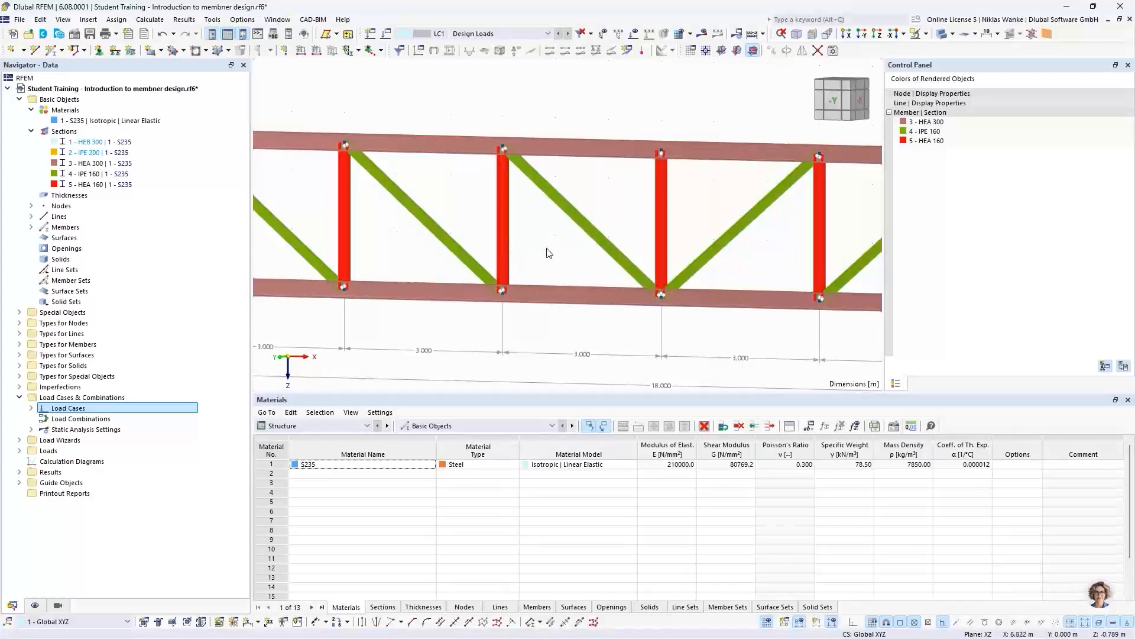
{"action": "double_click", "coordinate": [559, 197]}
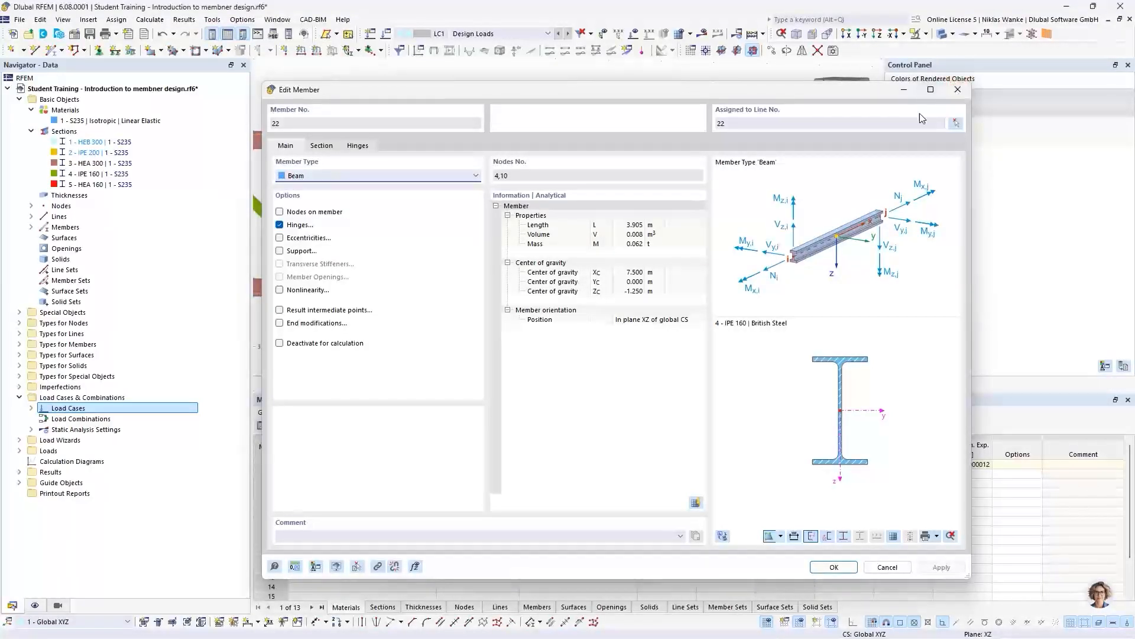
{"action": "left_click", "coordinate": [959, 90]}
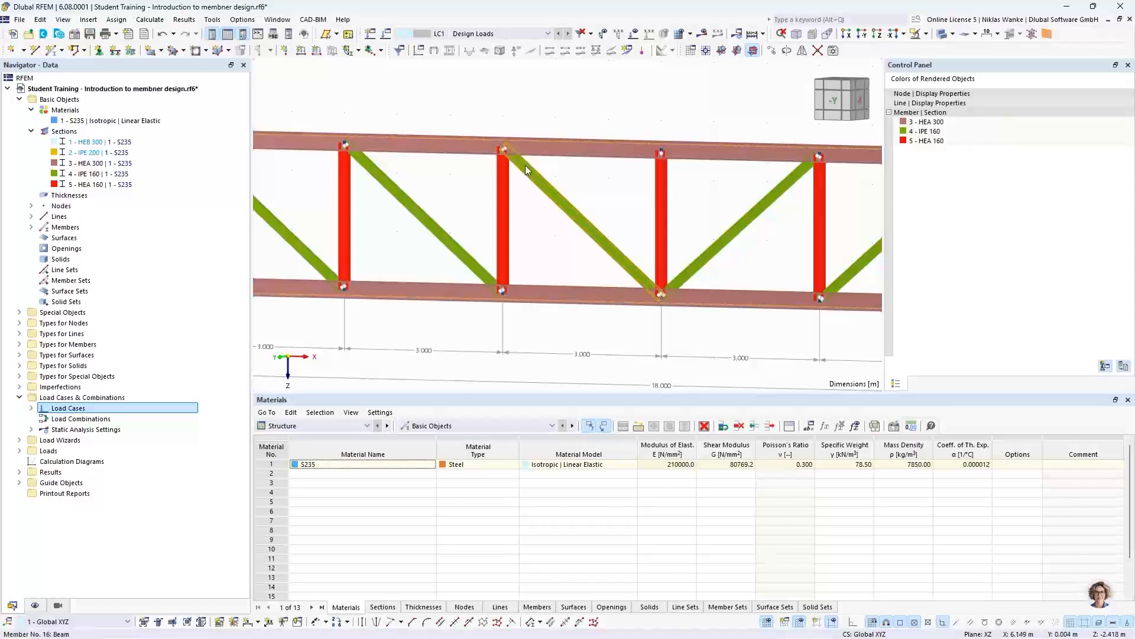
{"action": "double_click", "coordinate": [550, 190]}
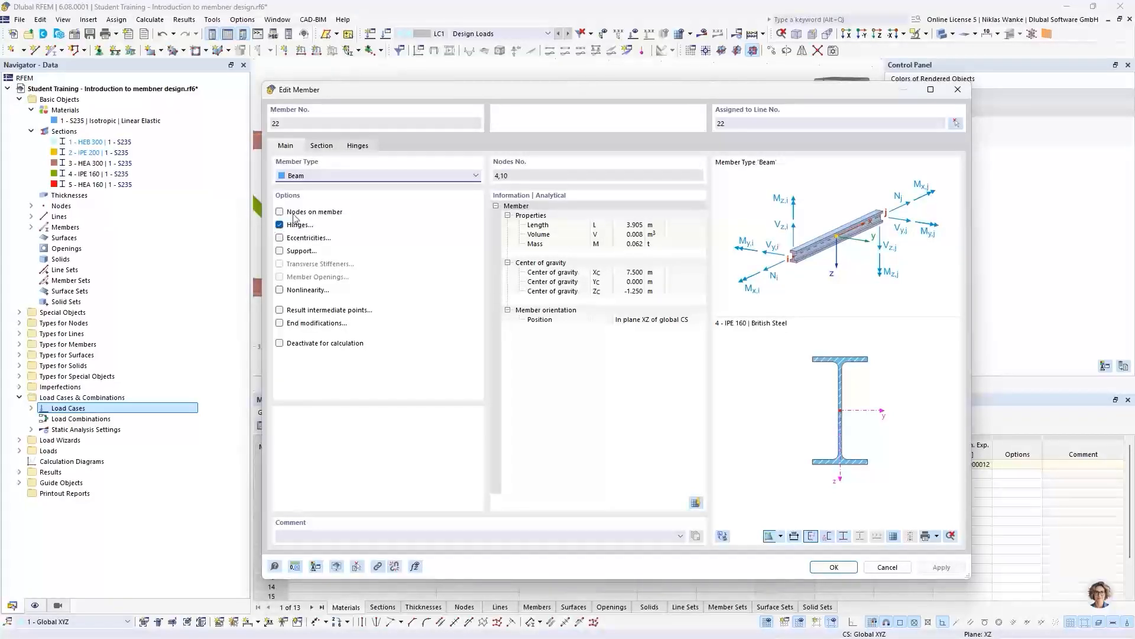
{"action": "left_click", "coordinate": [958, 89]}
{"action": "scroll", "coordinate": [534, 237], "scroll_direction": "down", "scroll_amount": 5}
{"action": "mouse_move", "coordinate": [520, 227]}
{"action": "middle_mouse_down"}
{"action": "mouse_move", "coordinate": [501, 215]}
{"action": "mouse_move", "coordinate": [527, 208]}
{"action": "middle_mouse_up"}
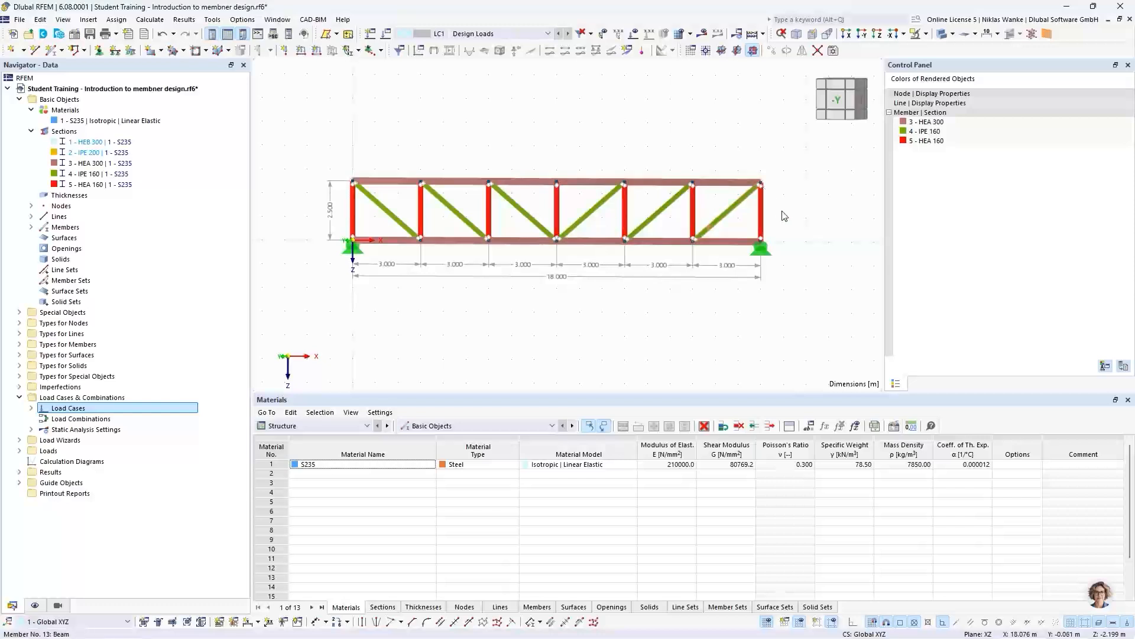
{"action": "scroll", "coordinate": [787, 215], "scroll_direction": "down", "scroll_amount": 2}
{"action": "mouse_move", "coordinate": [791, 216]}
{"action": "middle_mouse_down"}
{"action": "mouse_move", "coordinate": [817, 225]}
{"action": "mouse_move", "coordinate": [803, 233]}
{"action": "middle_mouse_up"}
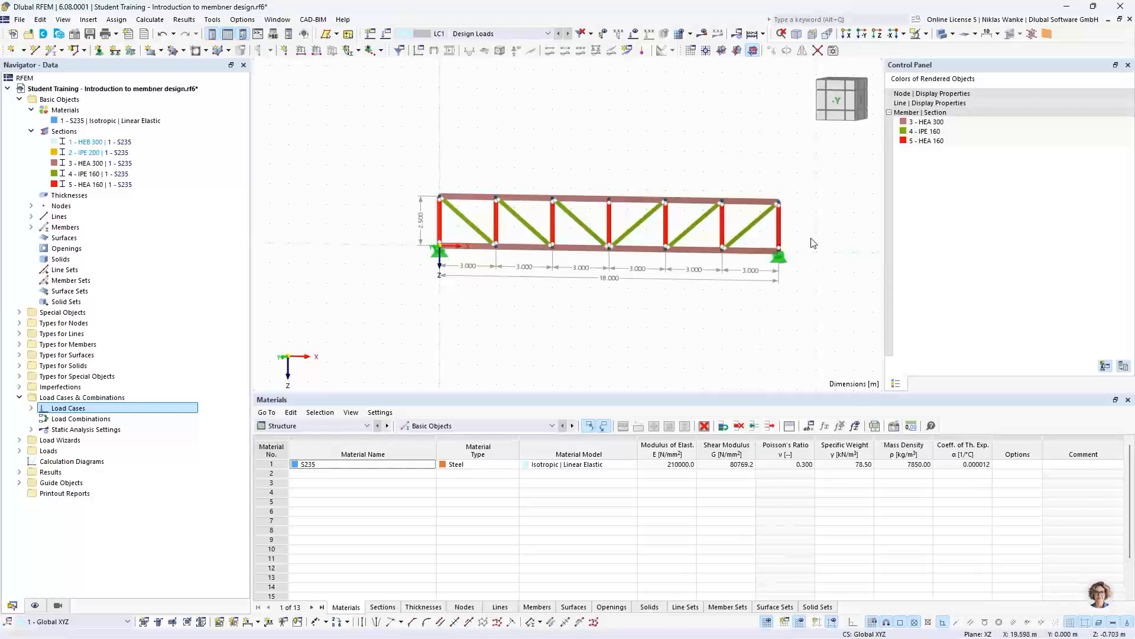
{"action": "mouse_move", "coordinate": [816, 237]}
{"action": "middle_mouse_down"}
{"action": "mouse_move", "coordinate": [773, 231]}
{"action": "mouse_move", "coordinate": [814, 239]}
{"action": "middle_mouse_up"}
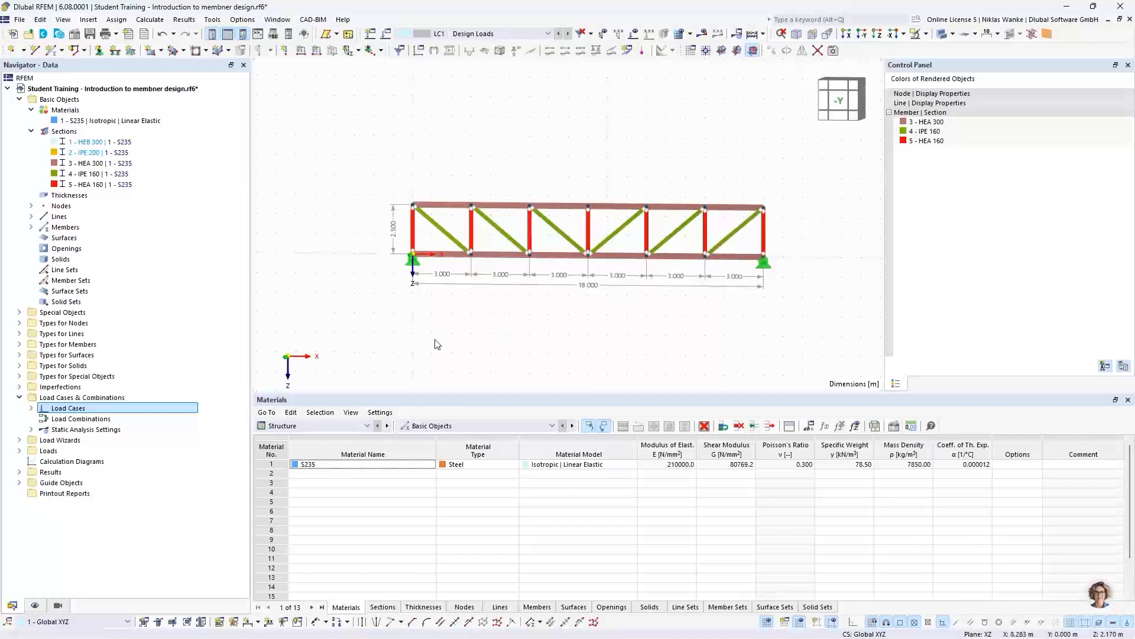
- Activate the visibility mode and show only the members with sections IPE 160 and HEA 160
{"action": "left_click", "coordinate": [58, 605]}
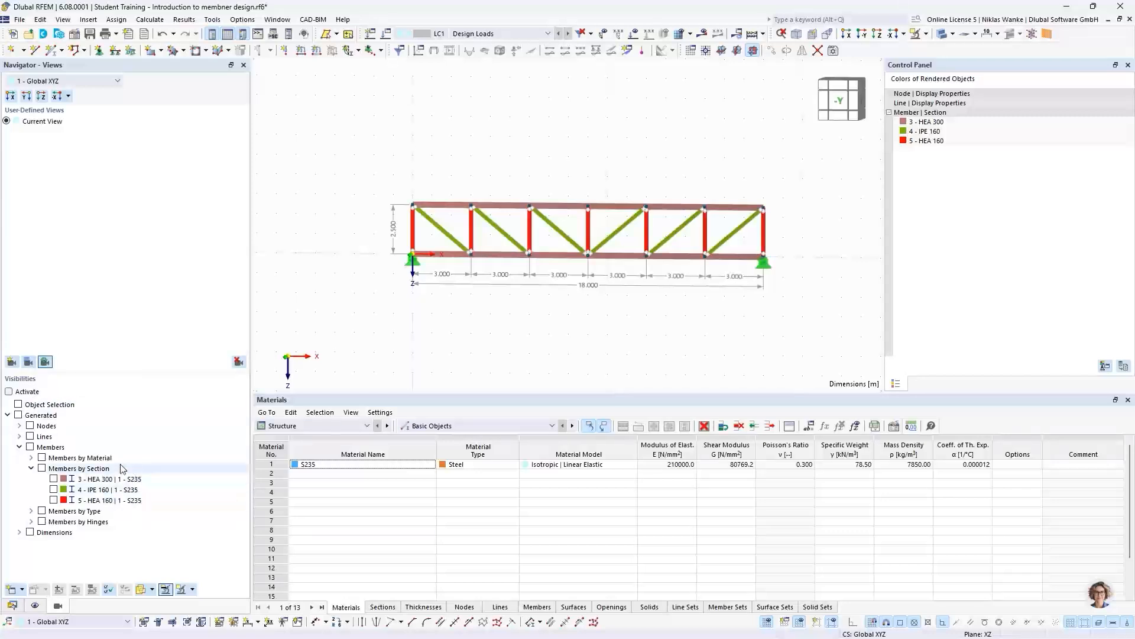
{"action": "left_click", "coordinate": [8, 392]}
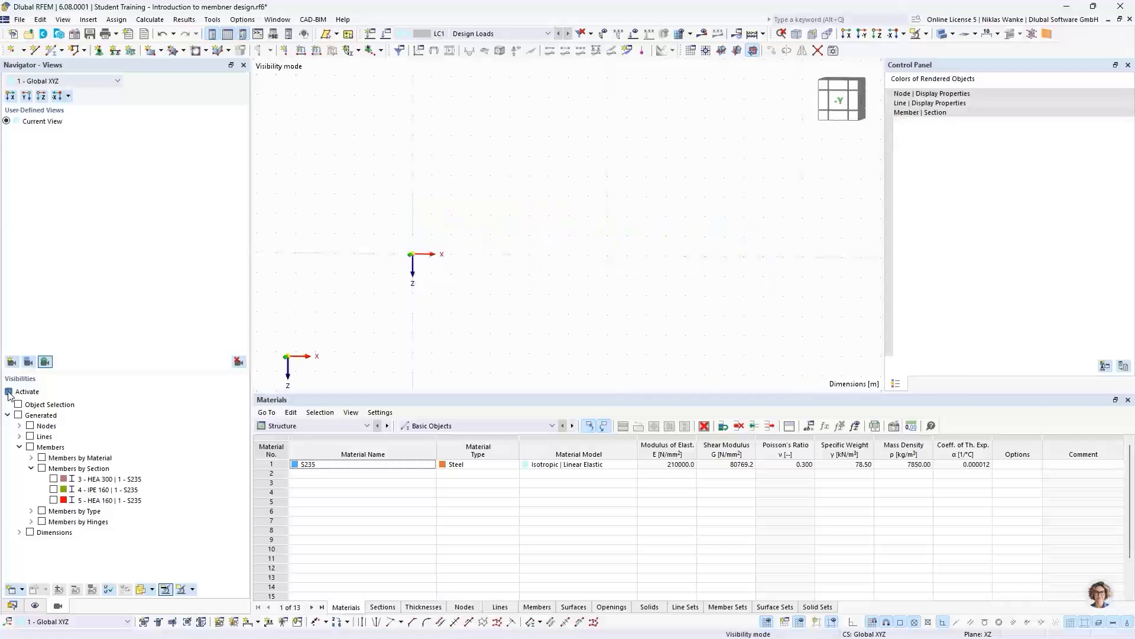
{"action": "left_click", "coordinate": [53, 489]}
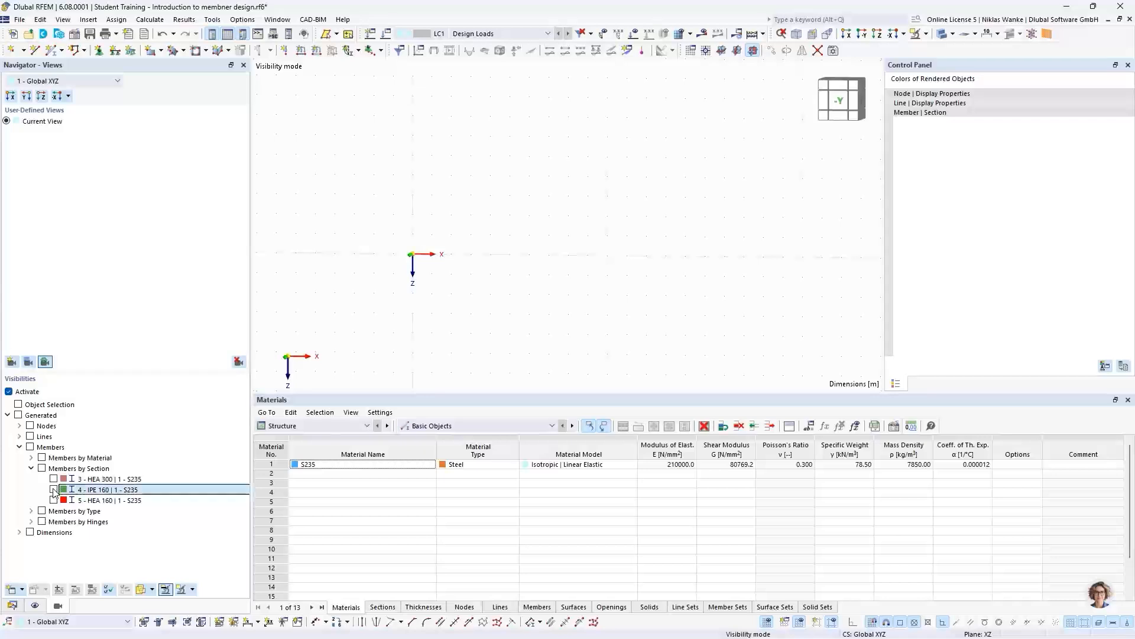
{"action": "left_click", "coordinate": [54, 500]}
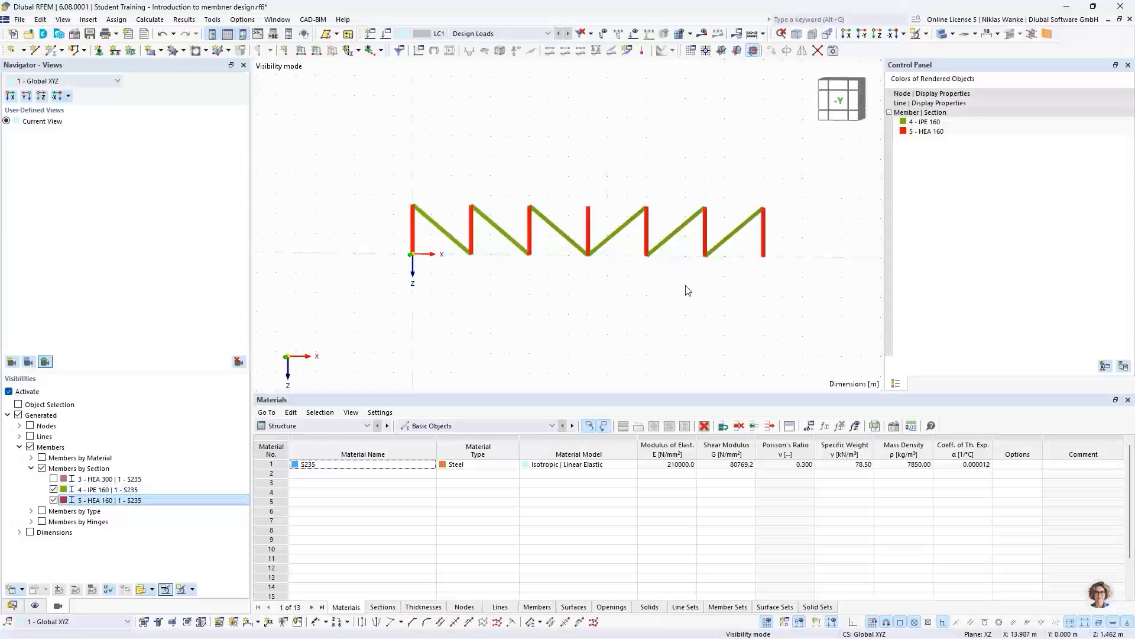
- Select all displayed diagonals and verticals and set their member type to Truss
{"action": "left_click_drag", "start_coordinate": [332, 138], "coordinate": [839, 347]}
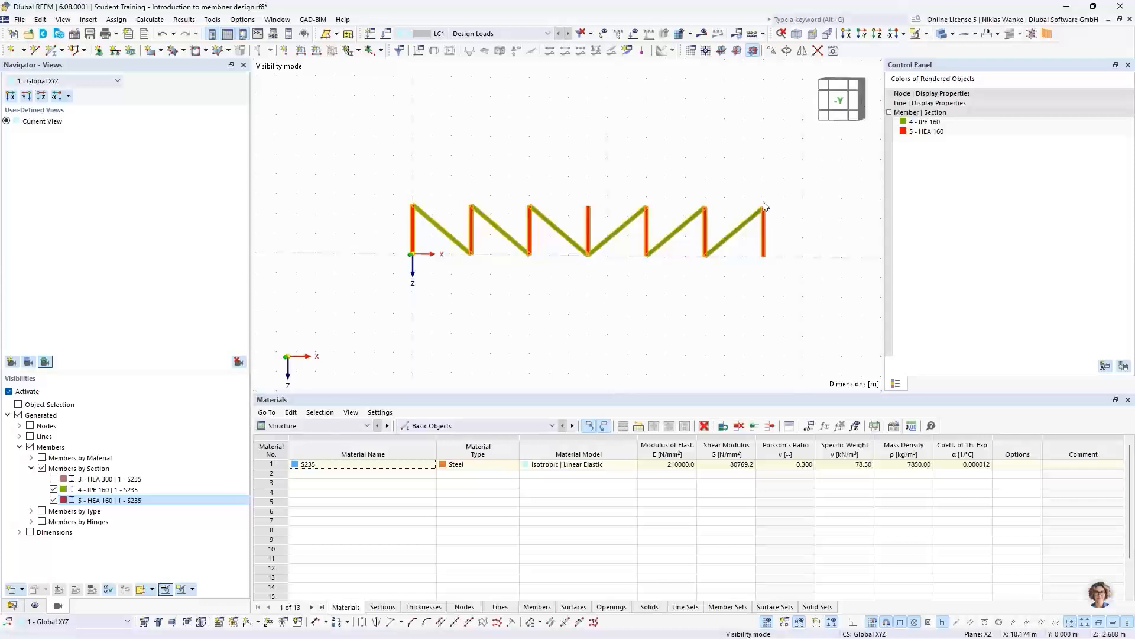
{"action": "right_click", "coordinate": [765, 235]}
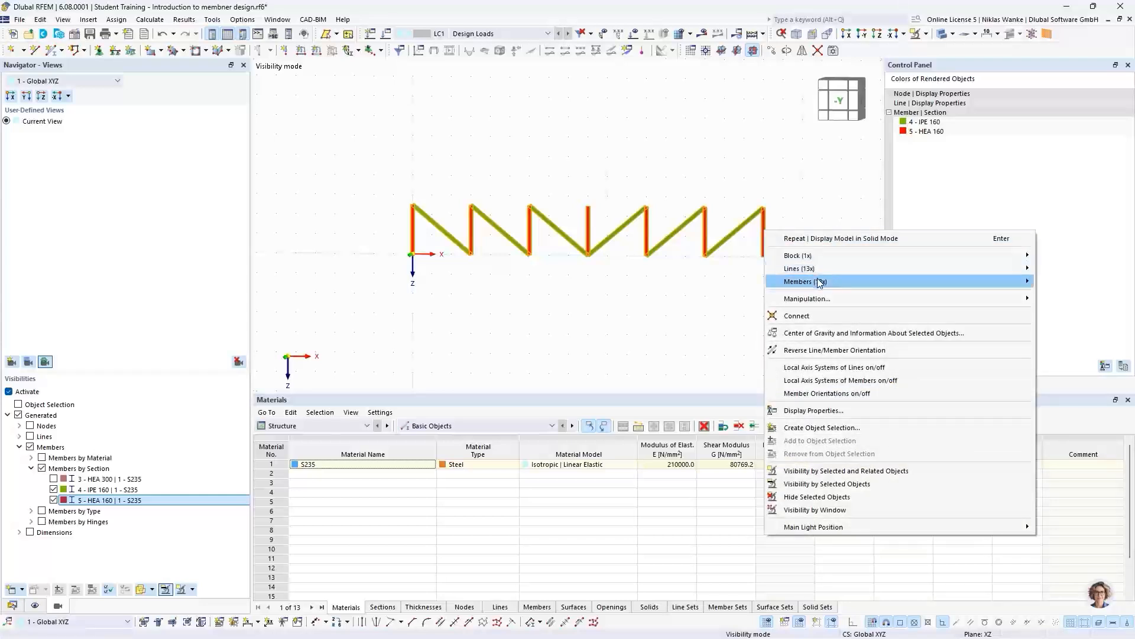
{"action": "mouse_move", "coordinate": [819, 281]}
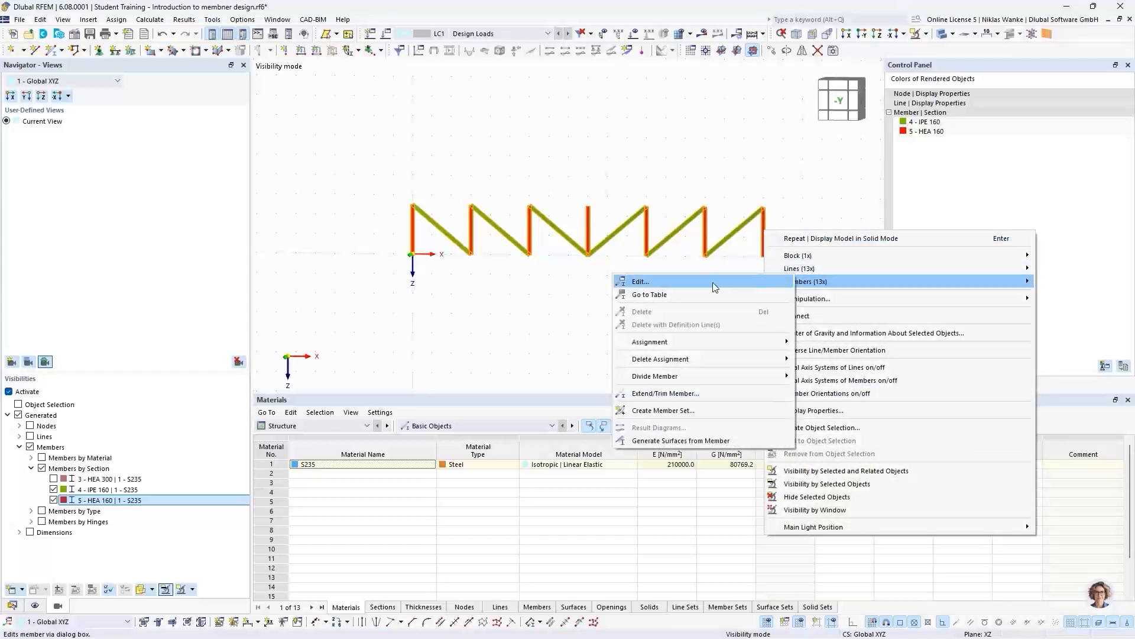
{"action": "left_click", "coordinate": [666, 282]}
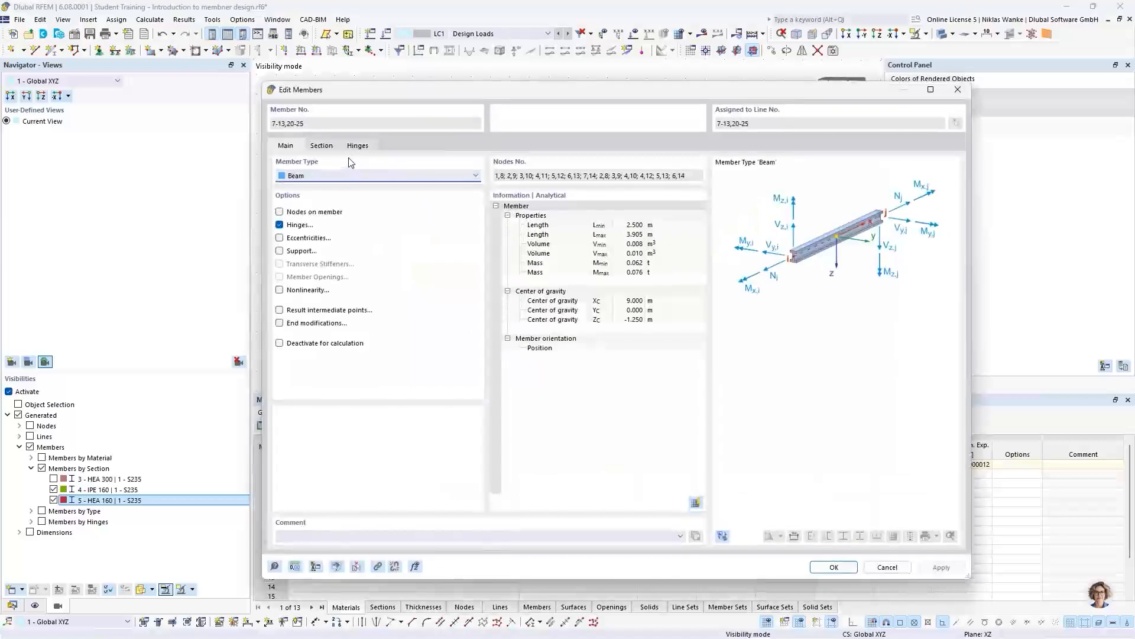
{"action": "left_click", "coordinate": [295, 177]}
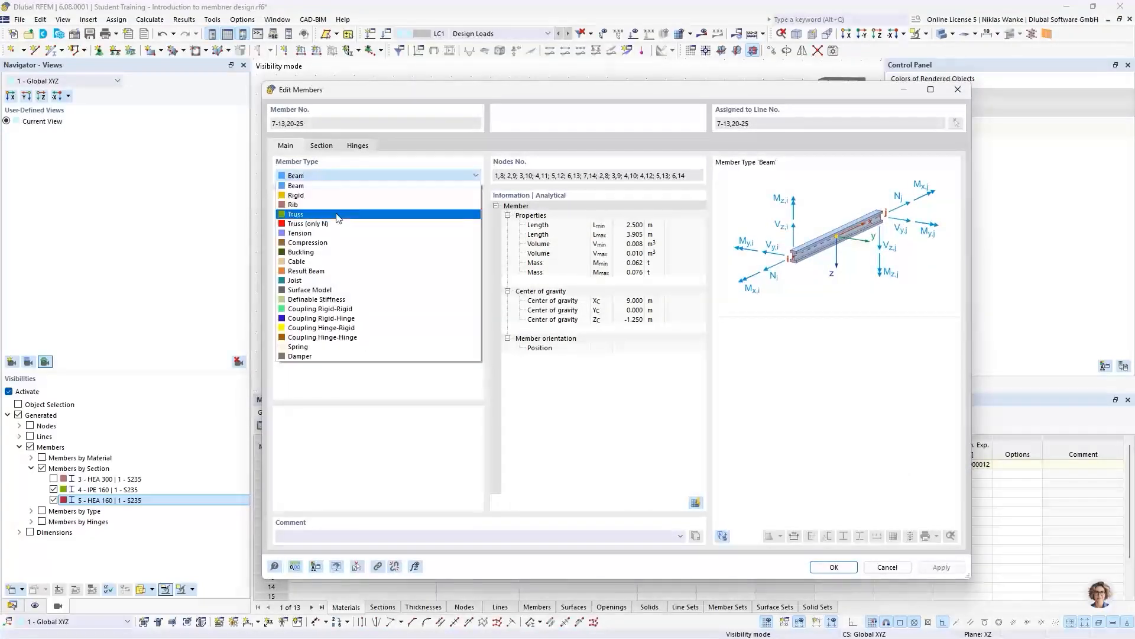
{"action": "left_click", "coordinate": [336, 214]}
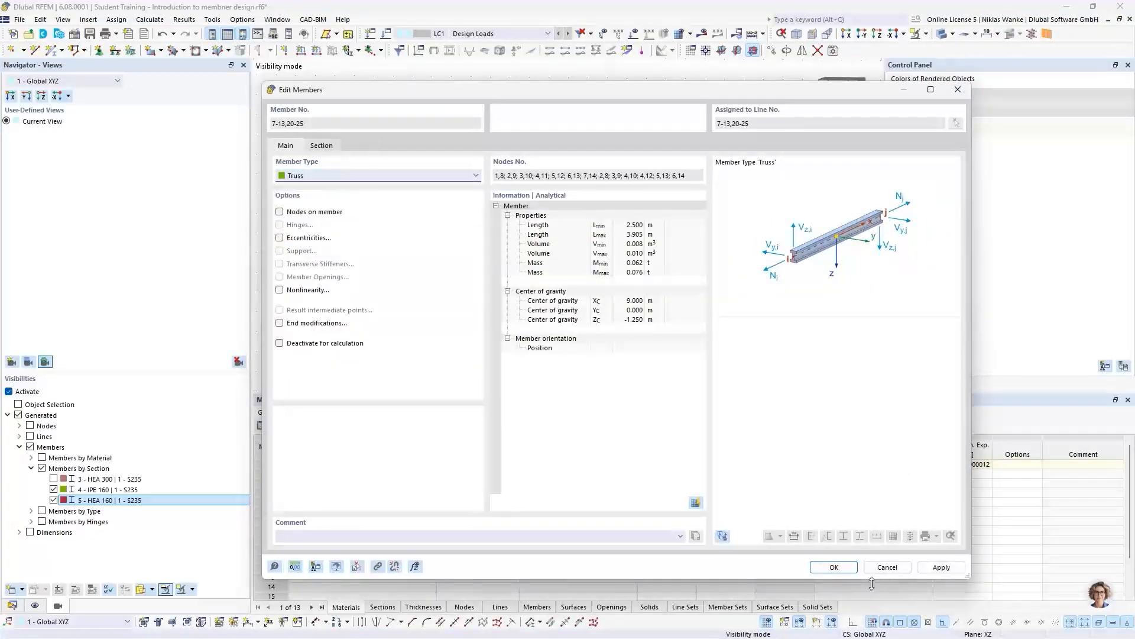
{"action": "left_click", "coordinate": [833, 567]}
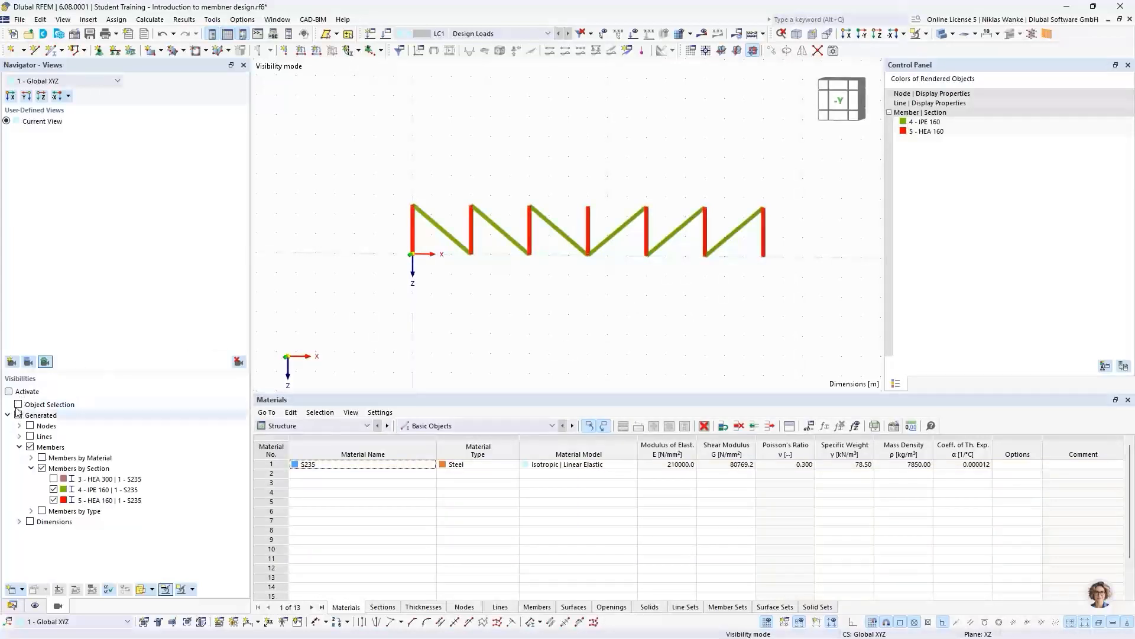
- Include the HEA 300 chord members in the visible objects and view the complete truss
{"action": "left_click", "coordinate": [9, 391]}
{"action": "left_click", "coordinate": [110, 478]}
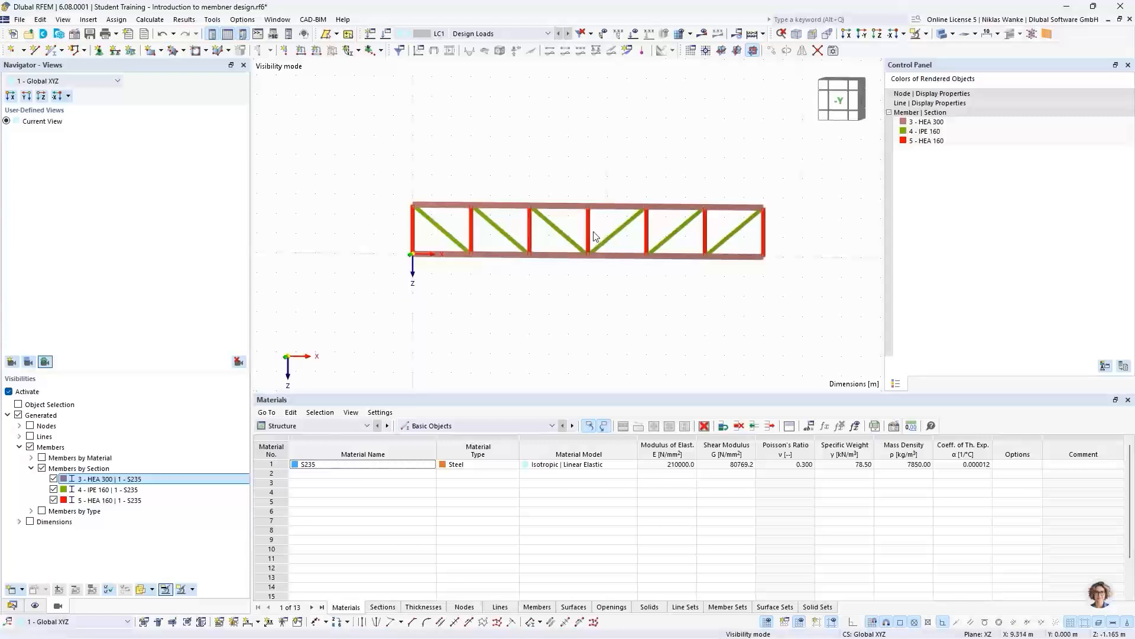
{"action": "scroll", "coordinate": [594, 235], "scroll_direction": "up", "scroll_amount": 1}
{"action": "scroll", "coordinate": [629, 289], "scroll_direction": "up", "scroll_amount": 1}
{"action": "middle_click_drag", "start_coordinate": [627, 288], "coordinate": [615, 297]}
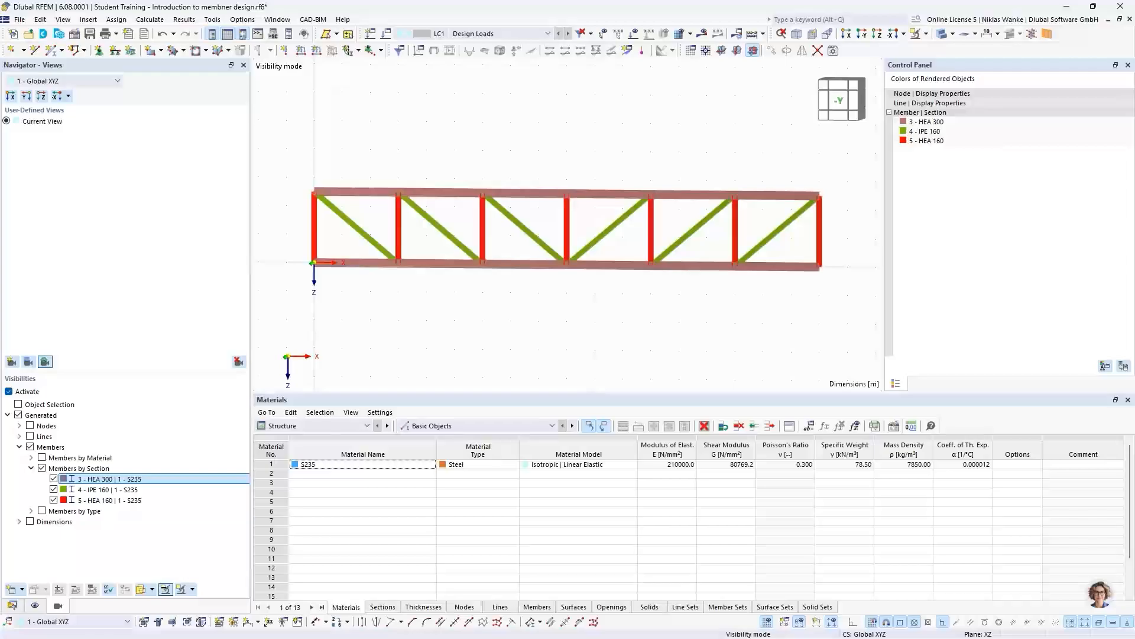
- Switch to the PowerPoint presentation and advance to the slide on the fixed column with 1st and 2nd order theory
{"action": "key", "text": "alt+Tab"}
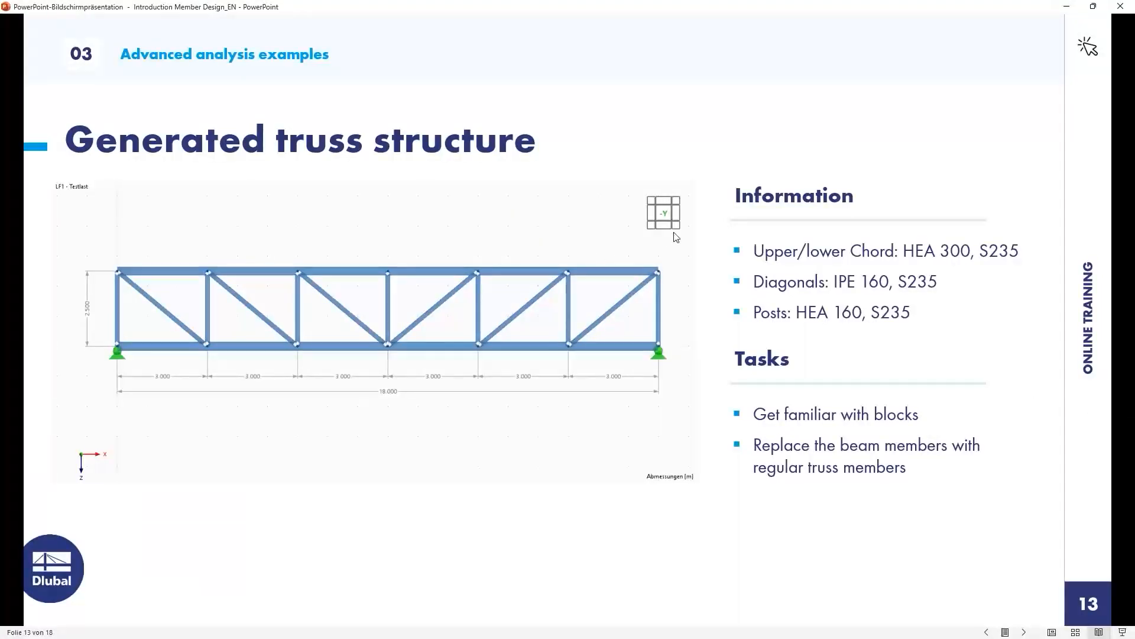
{"action": "key", "text": "Right"}
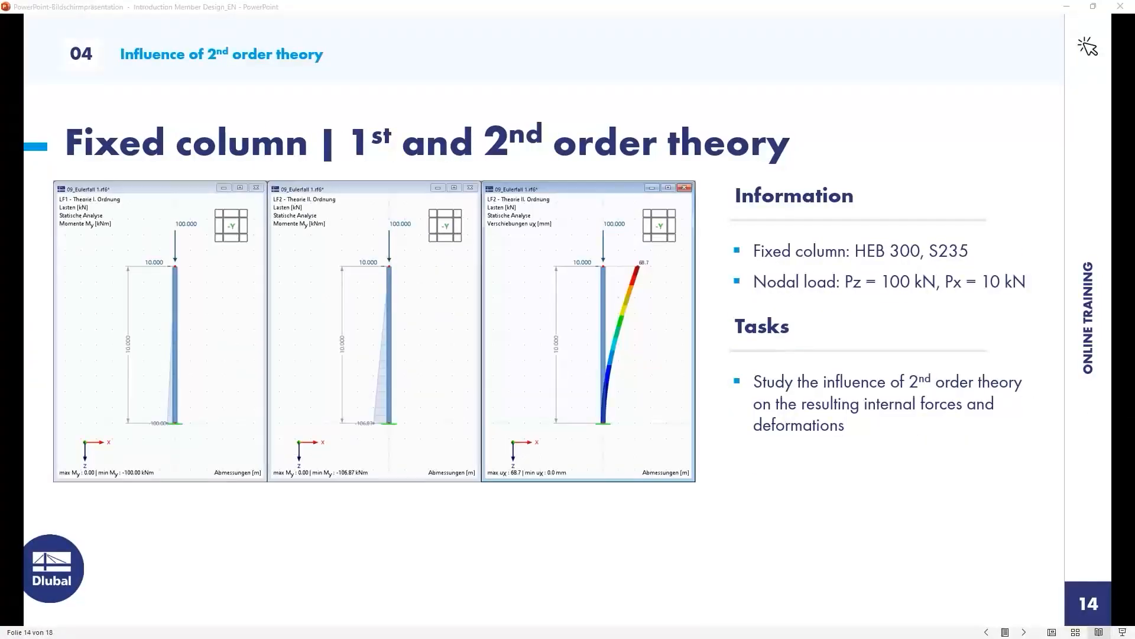
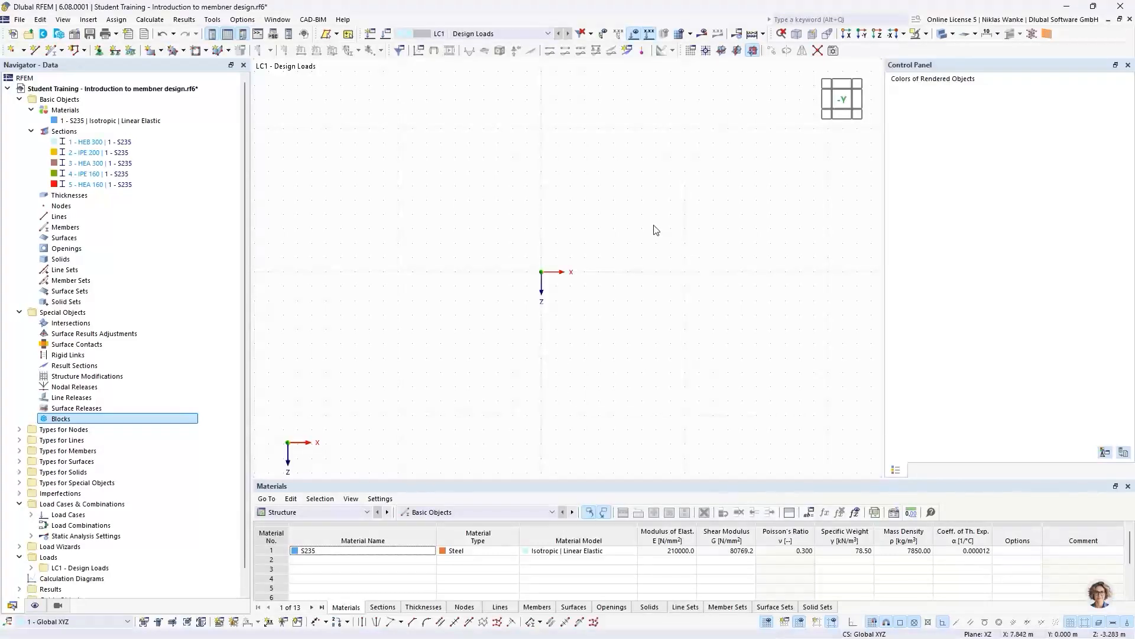
- Model a vertical 10 m Beam member with section HEB 300 from the origin up to Z = -10 m
{"action": "left_click", "coordinate": [1129, 66]}
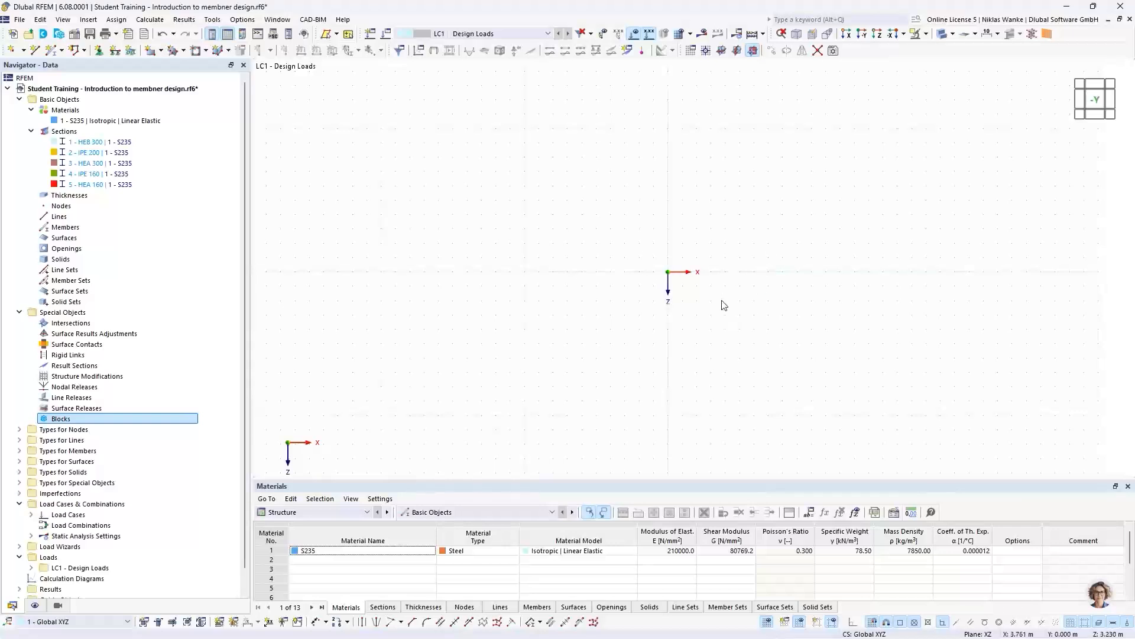
{"action": "middle_click_drag", "start_coordinate": [694, 291], "coordinate": [577, 317]}
{"action": "middle_click_drag", "start_coordinate": [498, 347], "coordinate": [558, 317]}
{"action": "left_click", "coordinate": [52, 50]}
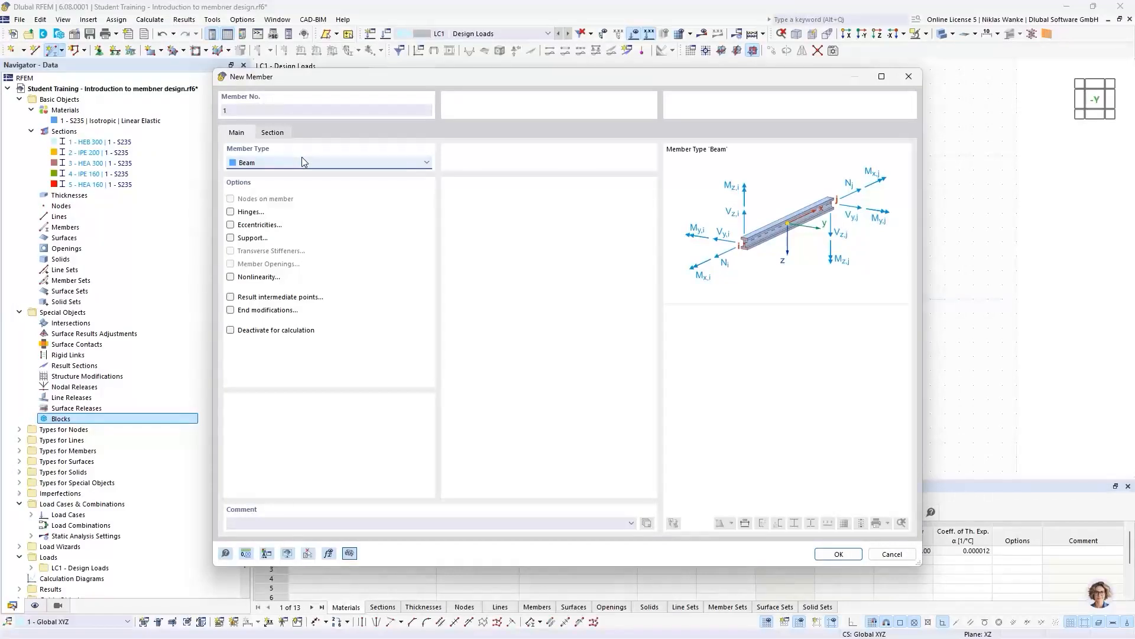
{"action": "left_click", "coordinate": [274, 134]}
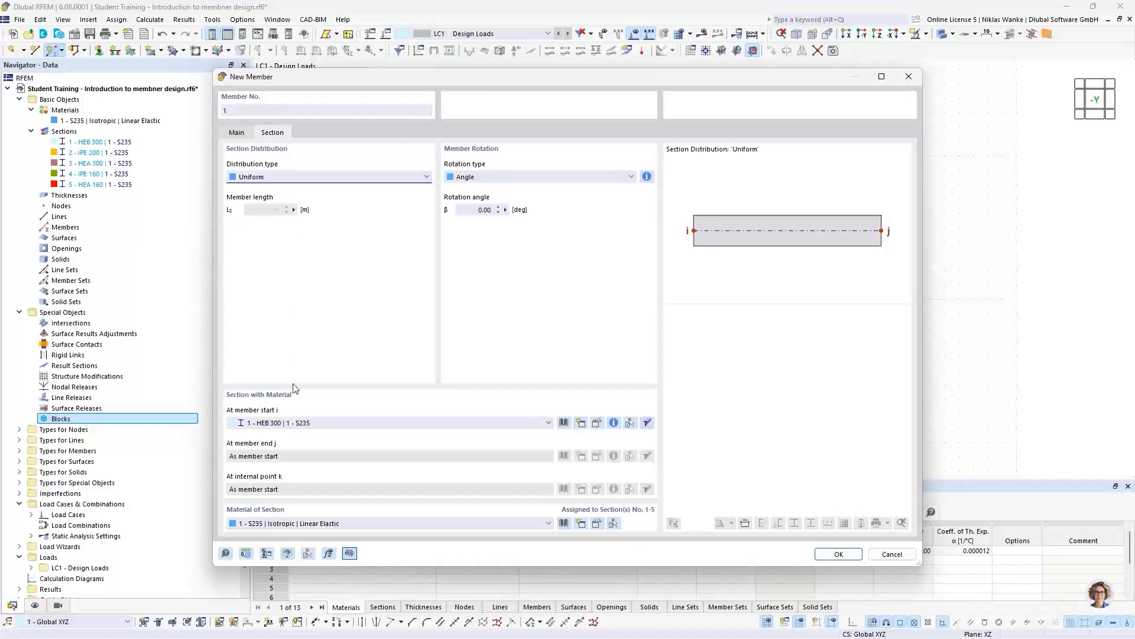
{"action": "left_click", "coordinate": [837, 554]}
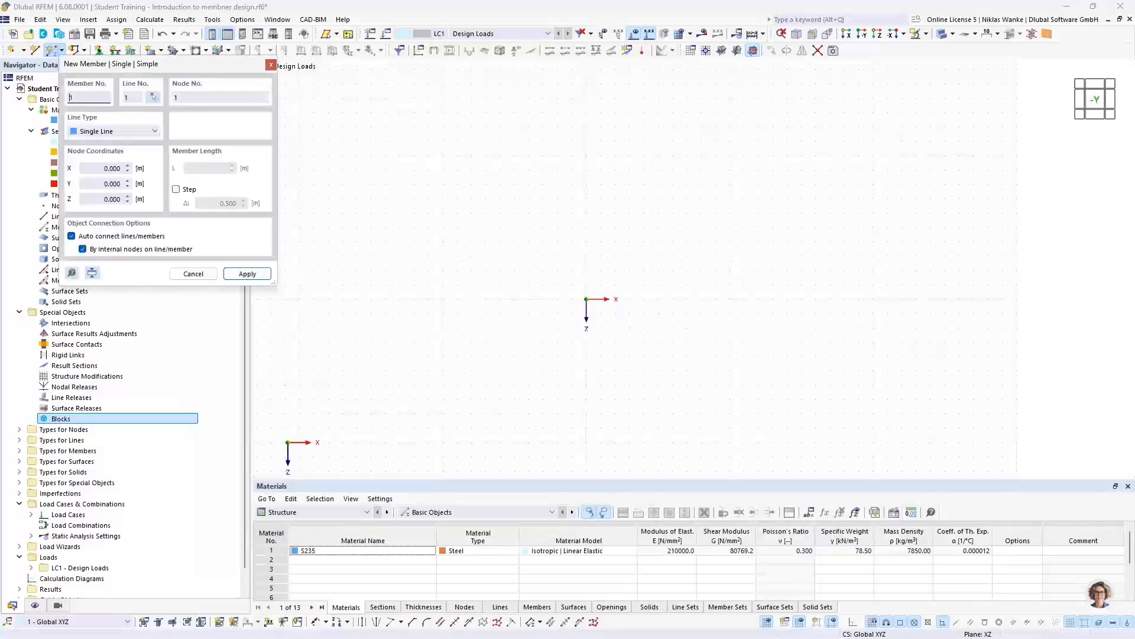
{"action": "left_click", "coordinate": [586, 299]}
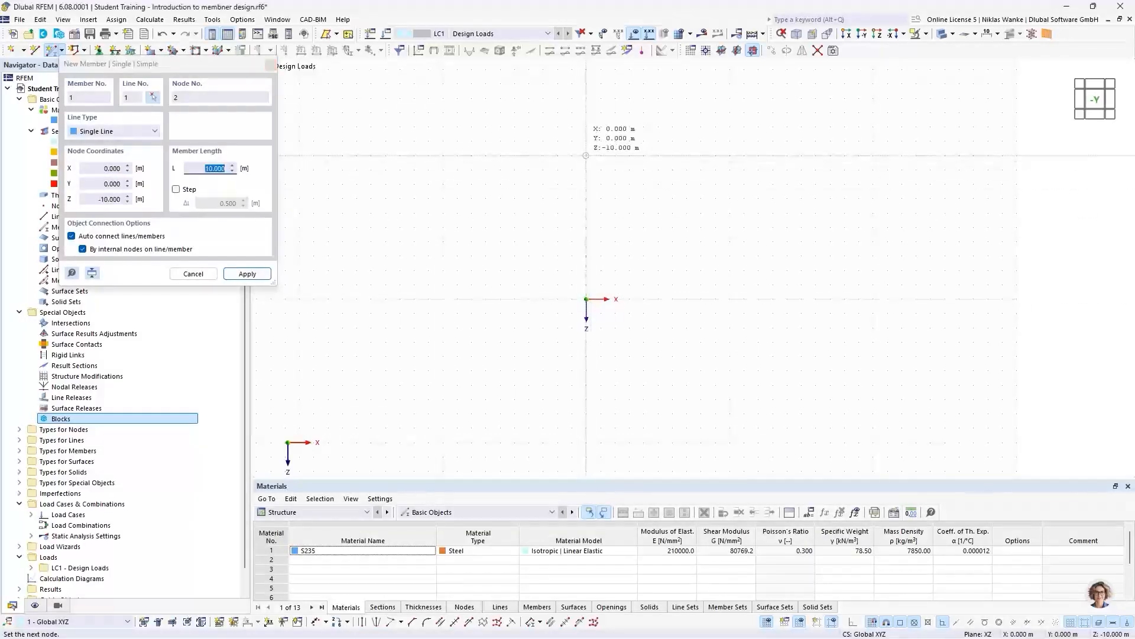
{"action": "left_click", "coordinate": [590, 164]}
{"action": "key", "text": "Escape"}
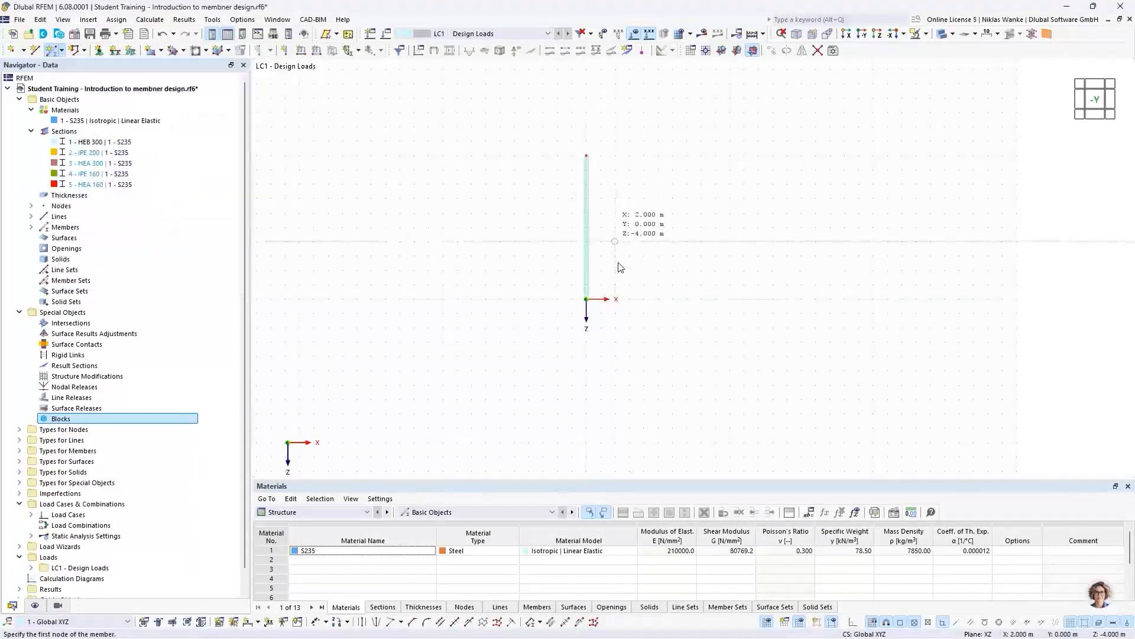
- Add a linear length dimension in the second plane beside the column, offset about 2.3 m
{"action": "left_click", "coordinate": [258, 622]}
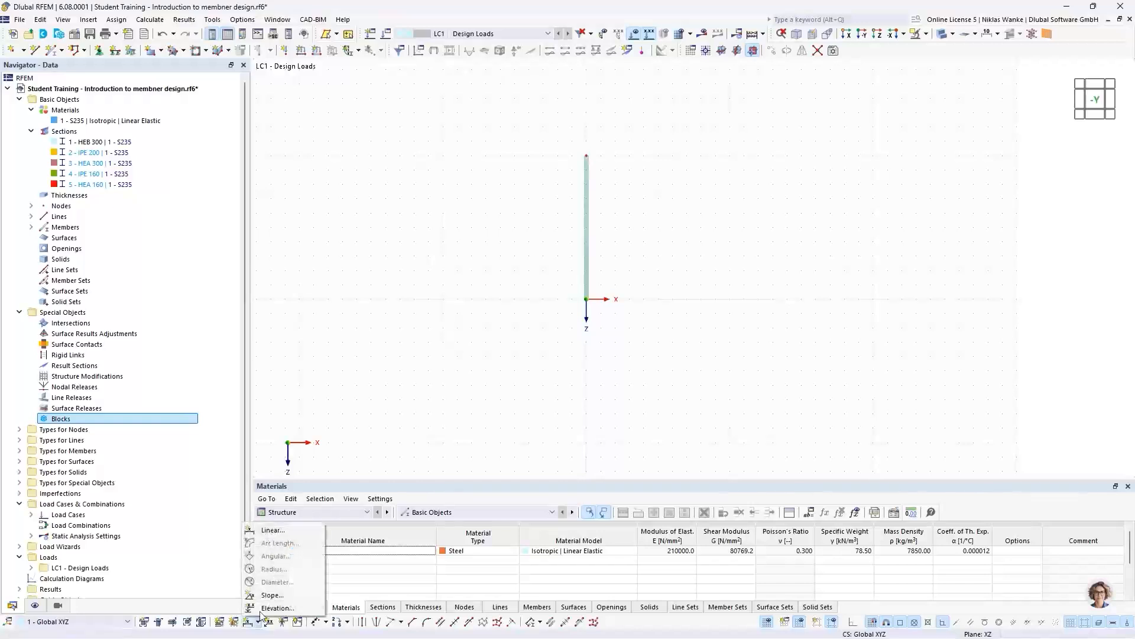
{"action": "left_click", "coordinate": [266, 530]}
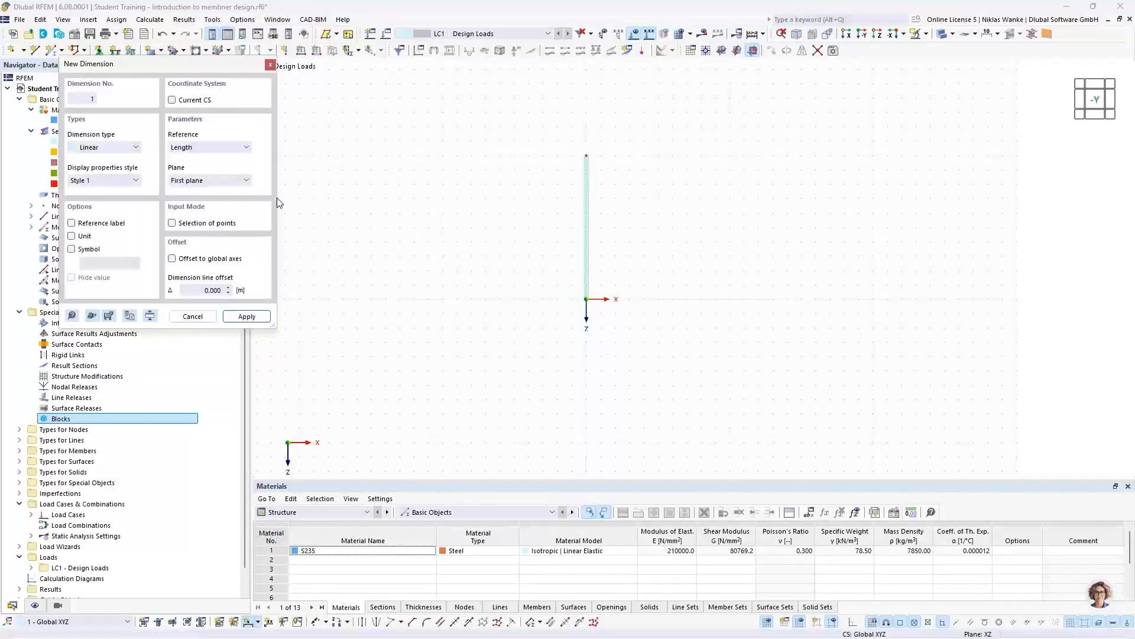
{"action": "left_click", "coordinate": [231, 180]}
{"action": "left_click", "coordinate": [225, 194]}
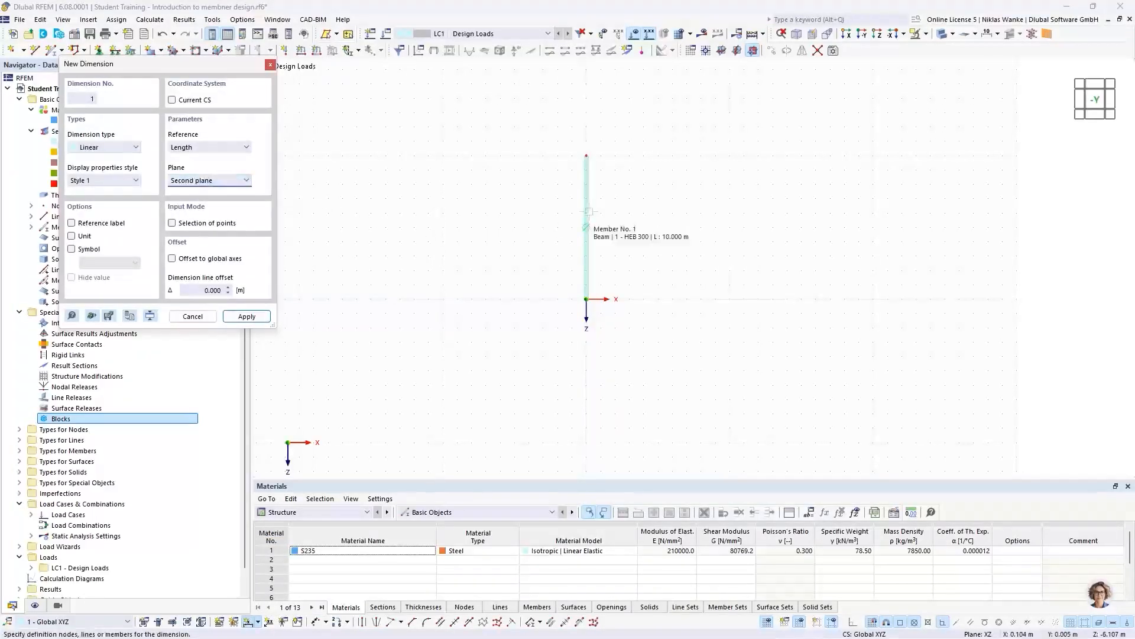
{"action": "left_click", "coordinate": [587, 212]}
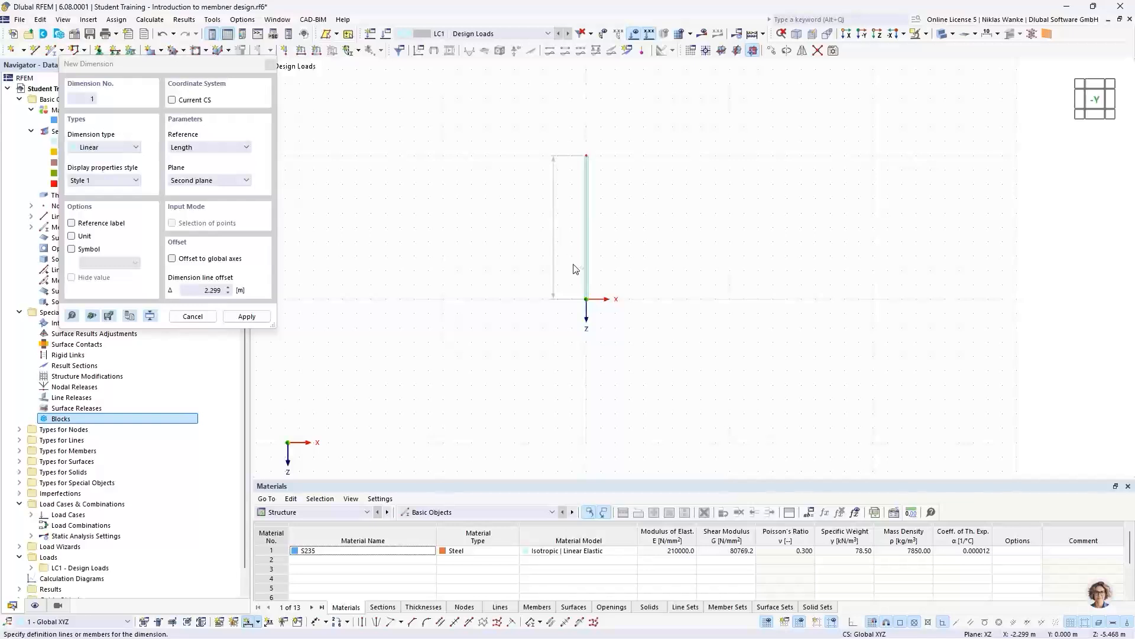
{"action": "left_click", "coordinate": [551, 225]}
{"action": "key", "text": "Escape"}
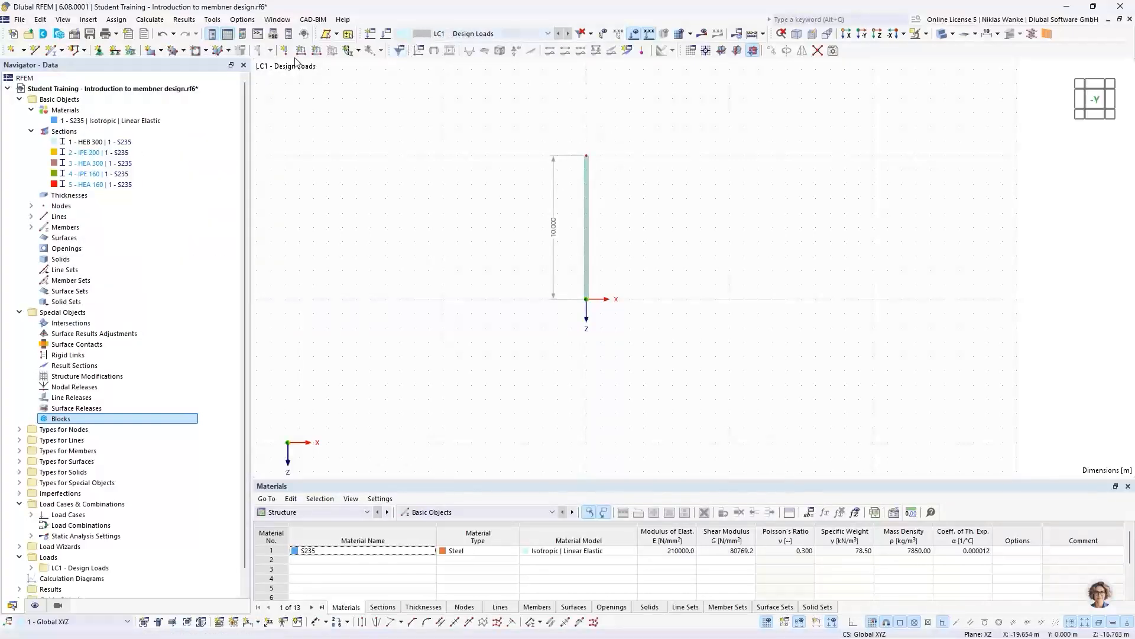
- Assign the fixed nodal support "Fest" to the column's base node
{"action": "left_click", "coordinate": [99, 49]}
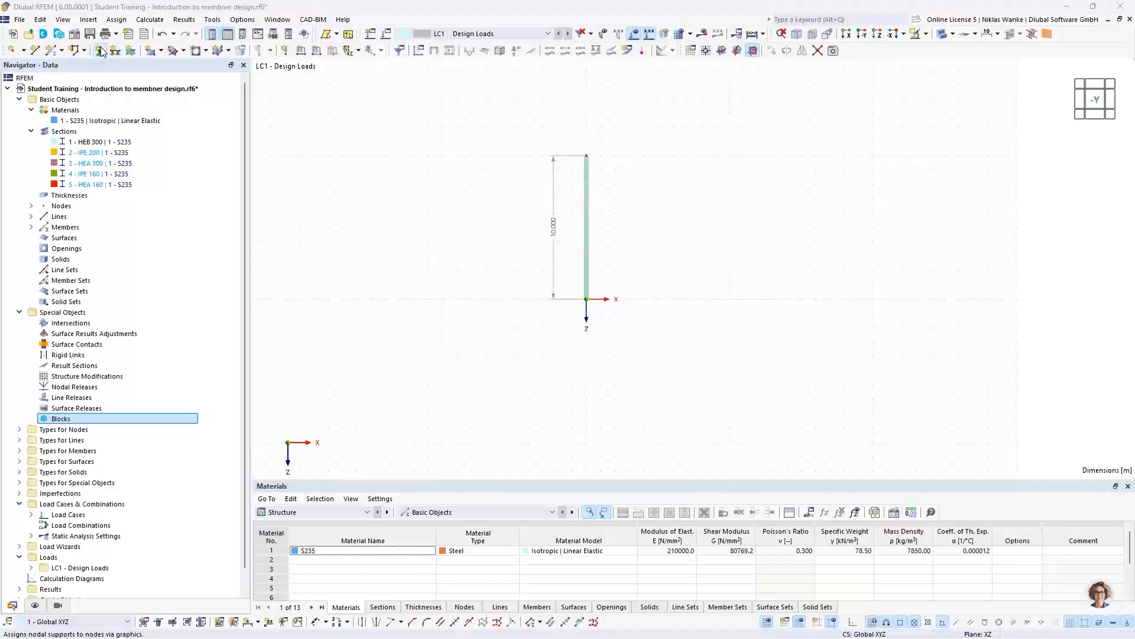
{"action": "left_click", "coordinate": [444, 260]}
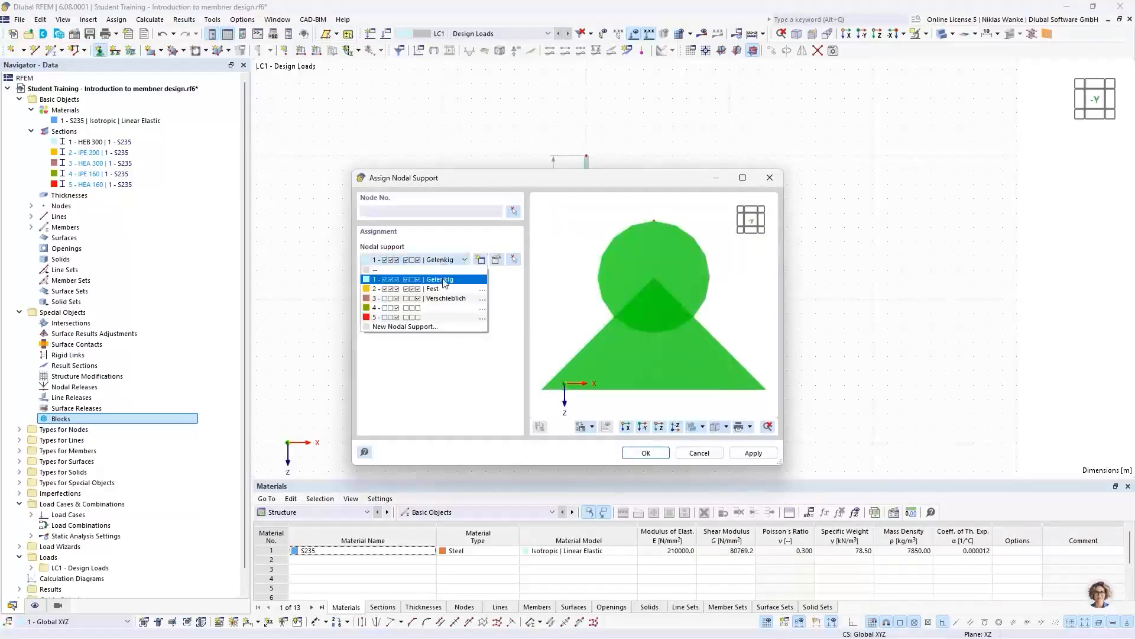
{"action": "left_click", "coordinate": [424, 283]}
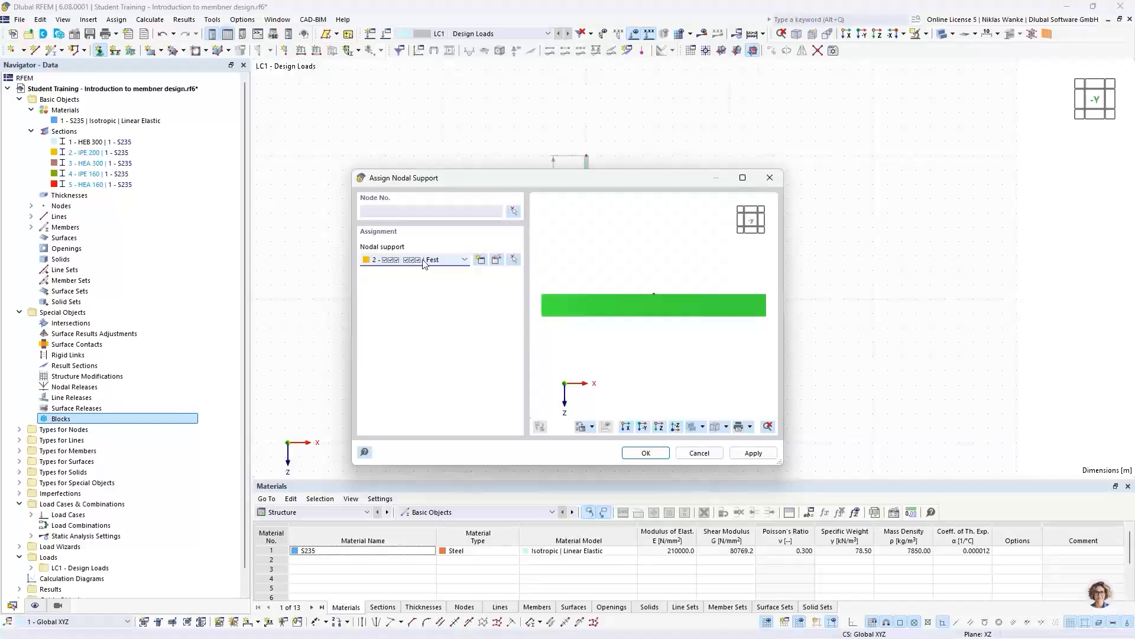
{"action": "left_click", "coordinate": [646, 453]}
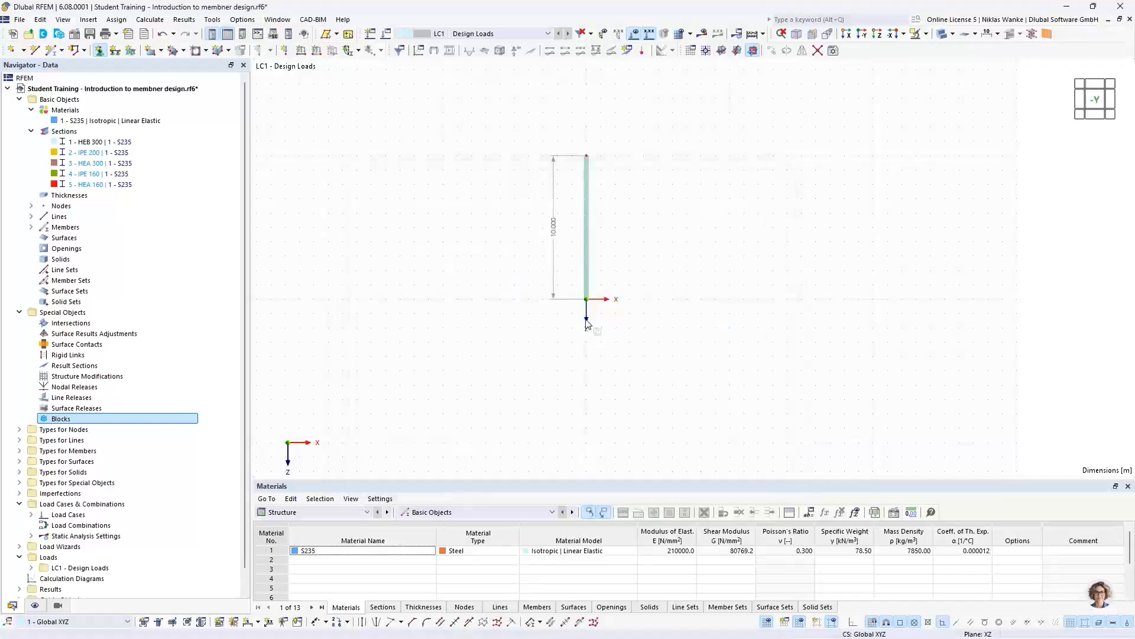
{"action": "scroll", "coordinate": [589, 326], "scroll_direction": "up", "scroll_amount": 3}
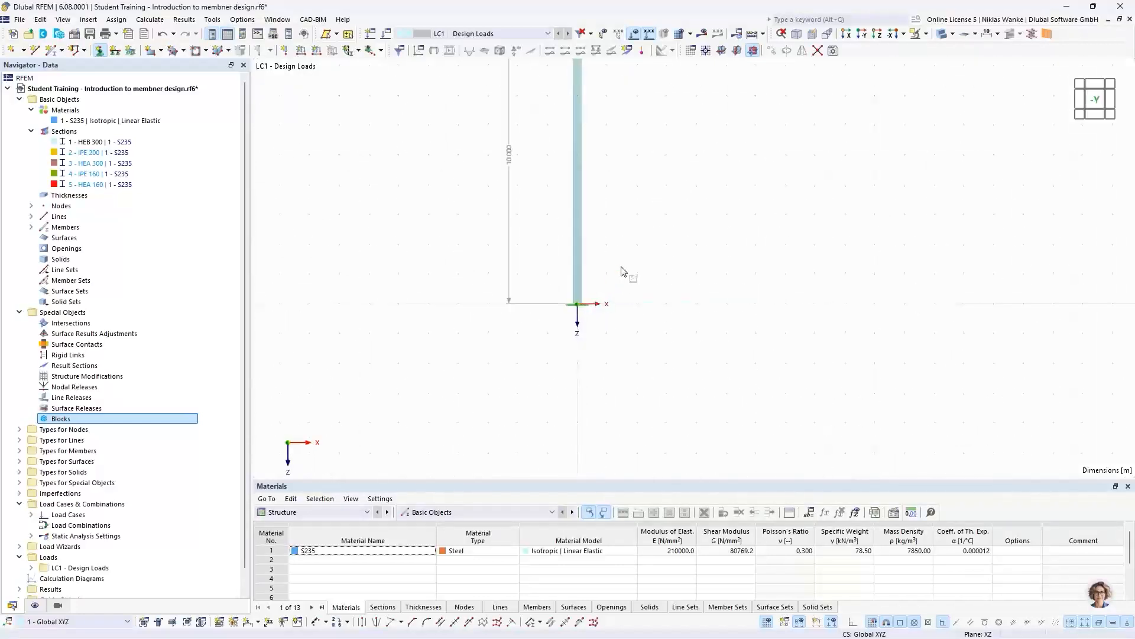
- Define a nodal load of type Components in LC1 with forces Fx 10 kN and Fz 100 kN
{"action": "middle_click_drag", "start_coordinate": [624, 269], "coordinate": [597, 386]}
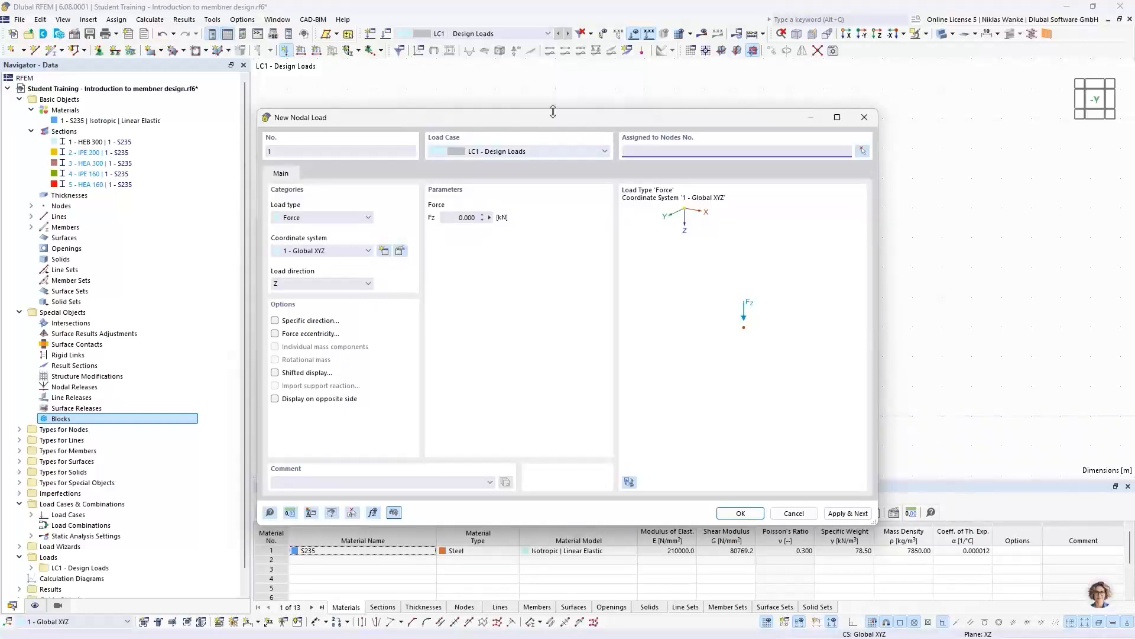
{"action": "left_click", "coordinate": [294, 217]}
{"action": "left_click", "coordinate": [299, 247]}
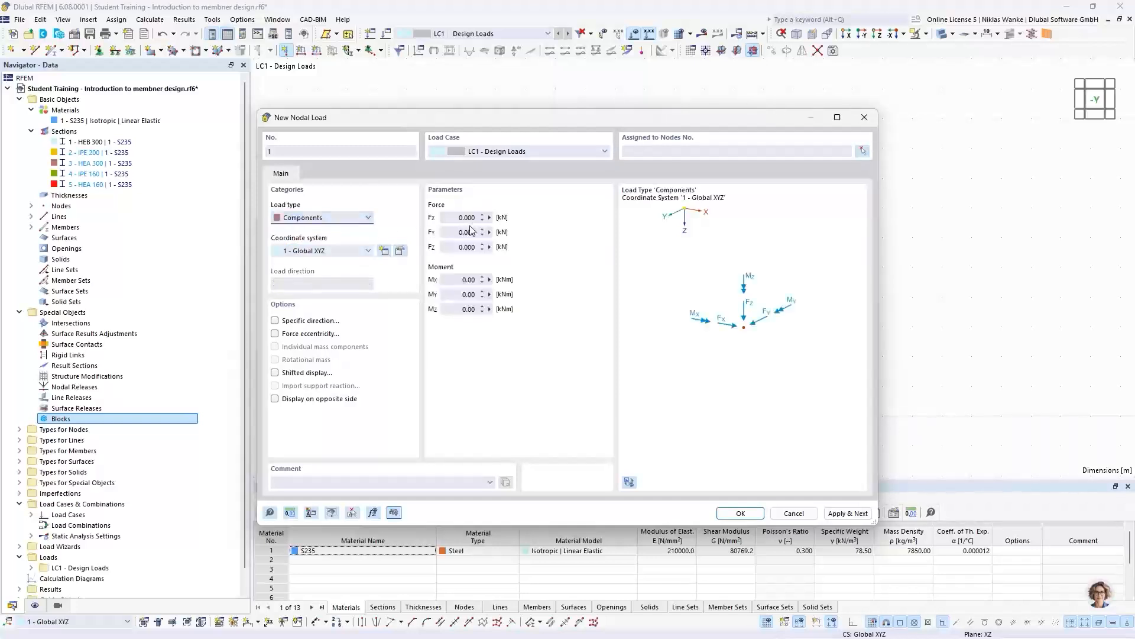
{"action": "left_click_drag", "start_coordinate": [455, 218], "coordinate": [485, 216]}
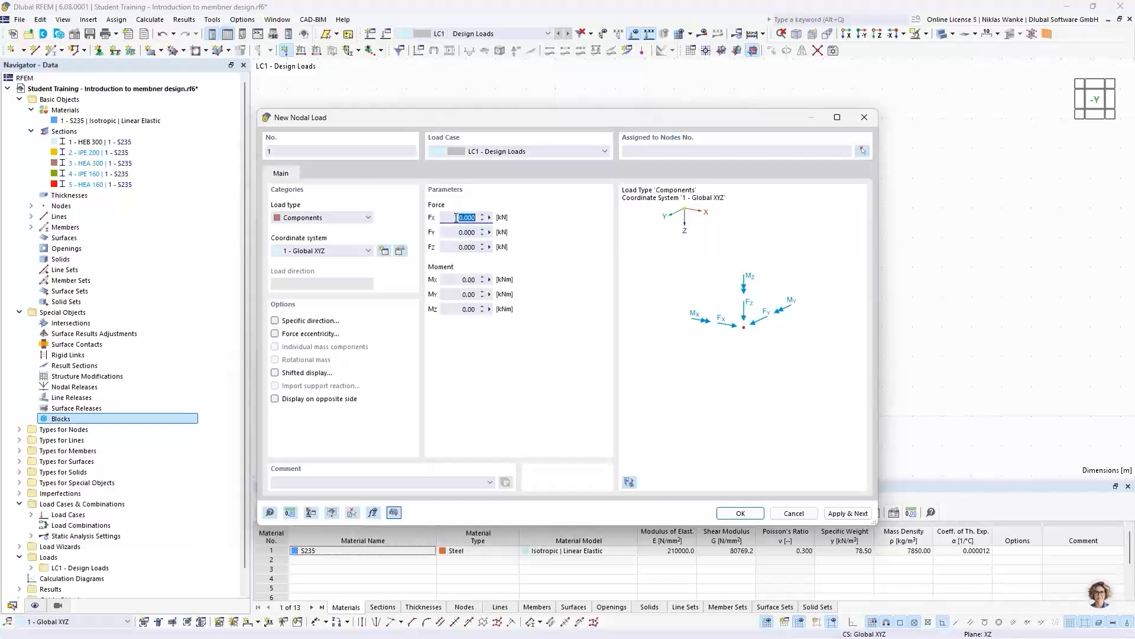
{"action": "left_click_drag", "start_coordinate": [456, 218], "coordinate": [483, 219]}
{"action": "type", "text": "10"}
{"action": "left_click_drag", "start_coordinate": [452, 247], "coordinate": [486, 246]}
{"action": "type", "text": "100"}
- Assign the nodal load to the column's top node and create it
{"action": "left_click", "coordinate": [861, 151]}
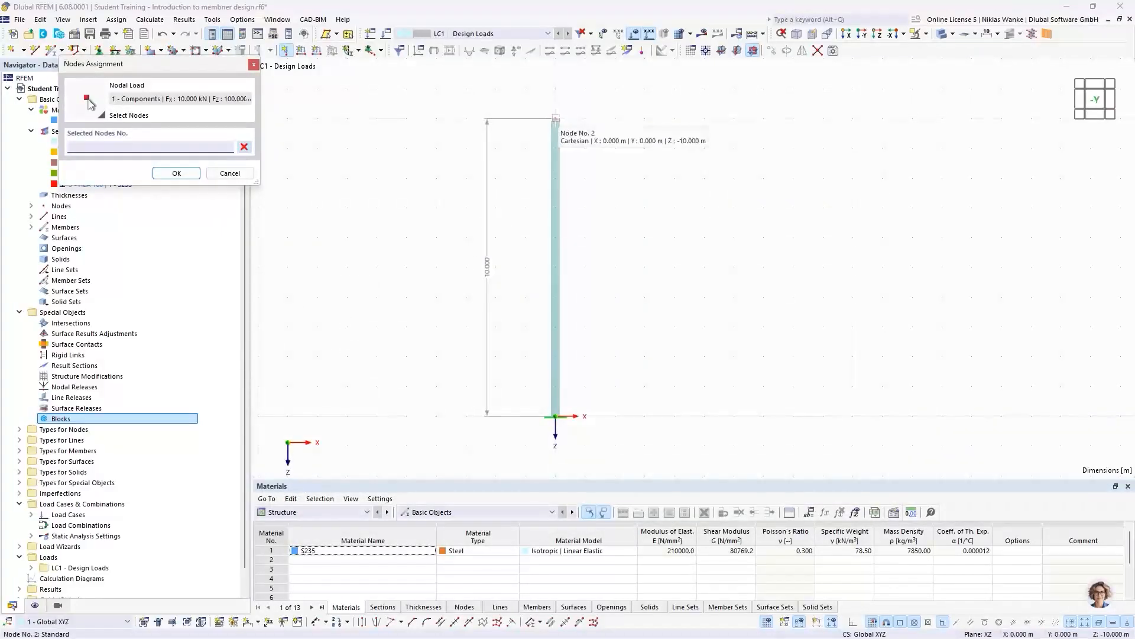
{"action": "left_click", "coordinate": [557, 119]}
{"action": "left_click", "coordinate": [171, 174]}
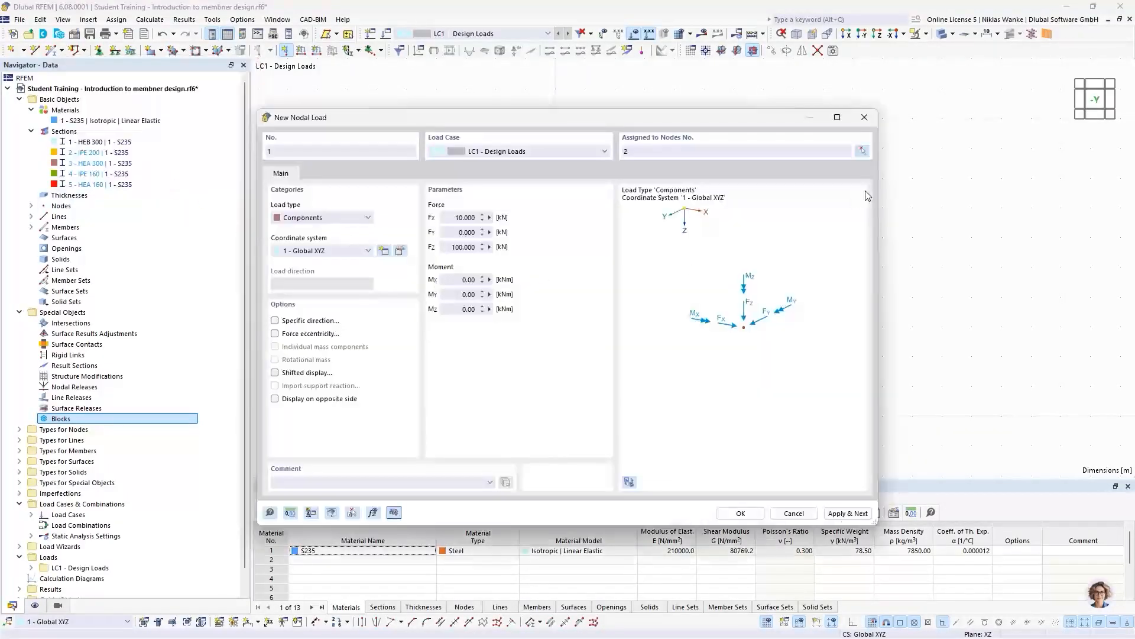
{"action": "left_click", "coordinate": [740, 513]}
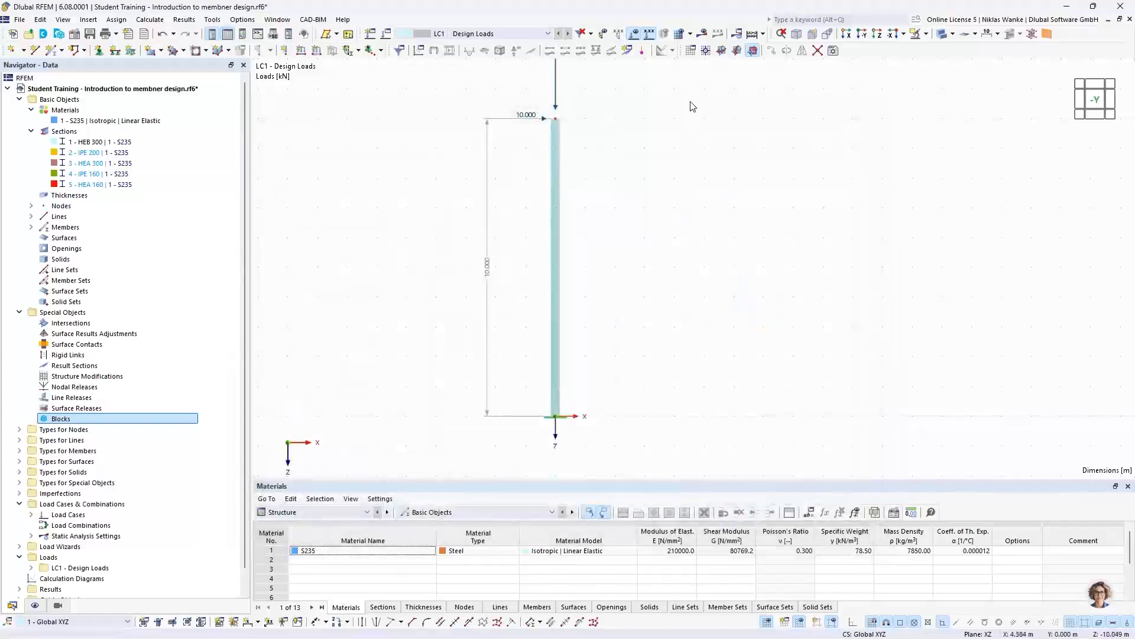
- Copy load case LC1 as "Design Loads (2nd order theory)" with static analysis settings SA2 - Second-order (P-Δ)
{"action": "scroll", "coordinate": [576, 332], "scroll_direction": "down", "scroll_amount": 2}
{"action": "middle_click_drag", "start_coordinate": [578, 324], "coordinate": [580, 321]}
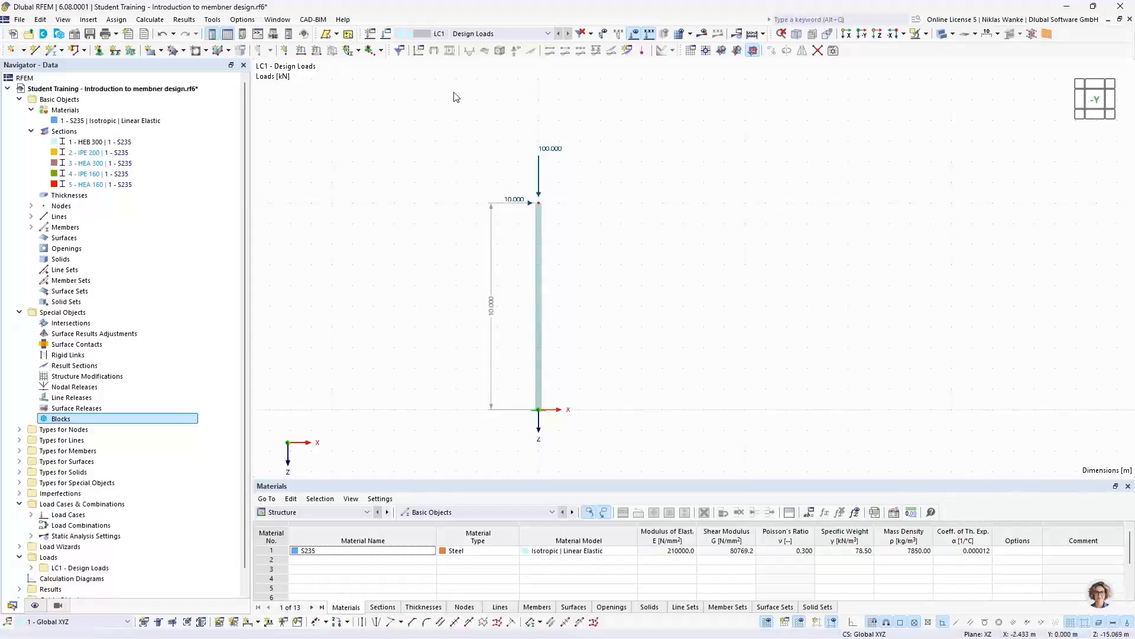
{"action": "left_click", "coordinate": [386, 35]}
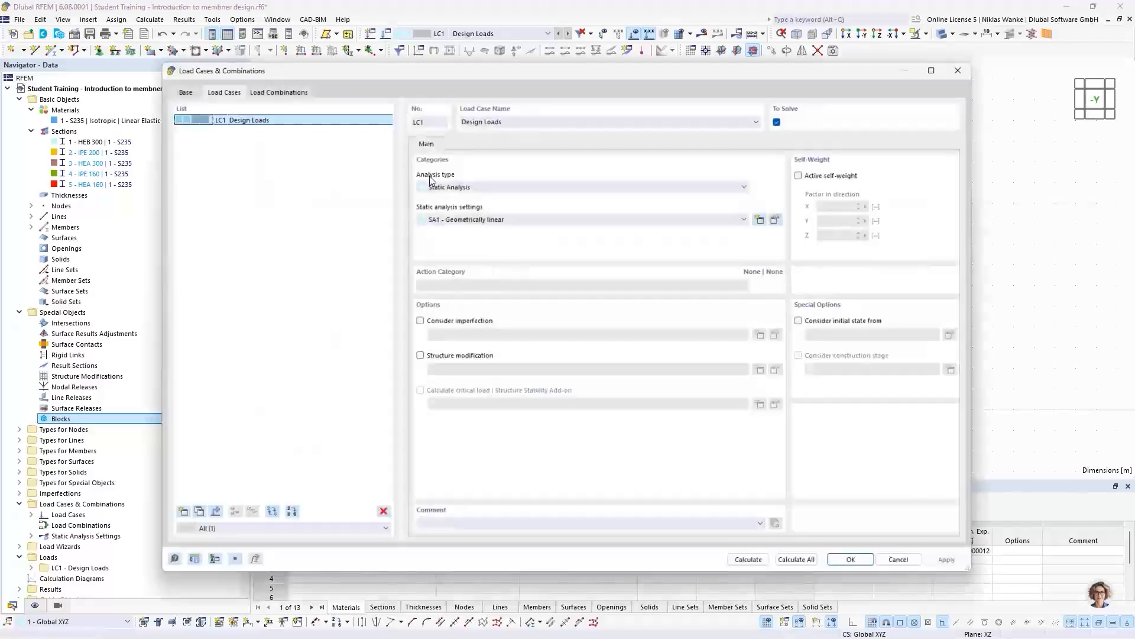
{"action": "left_click_drag", "start_coordinate": [522, 71], "coordinate": [554, 55]}
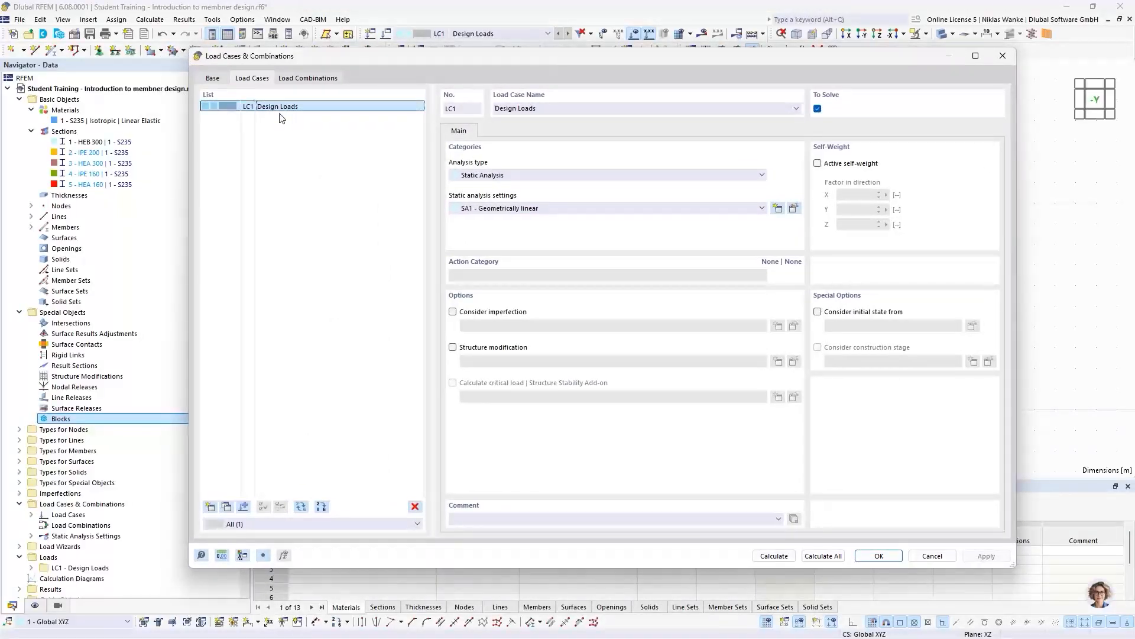
{"action": "left_click", "coordinate": [226, 507]}
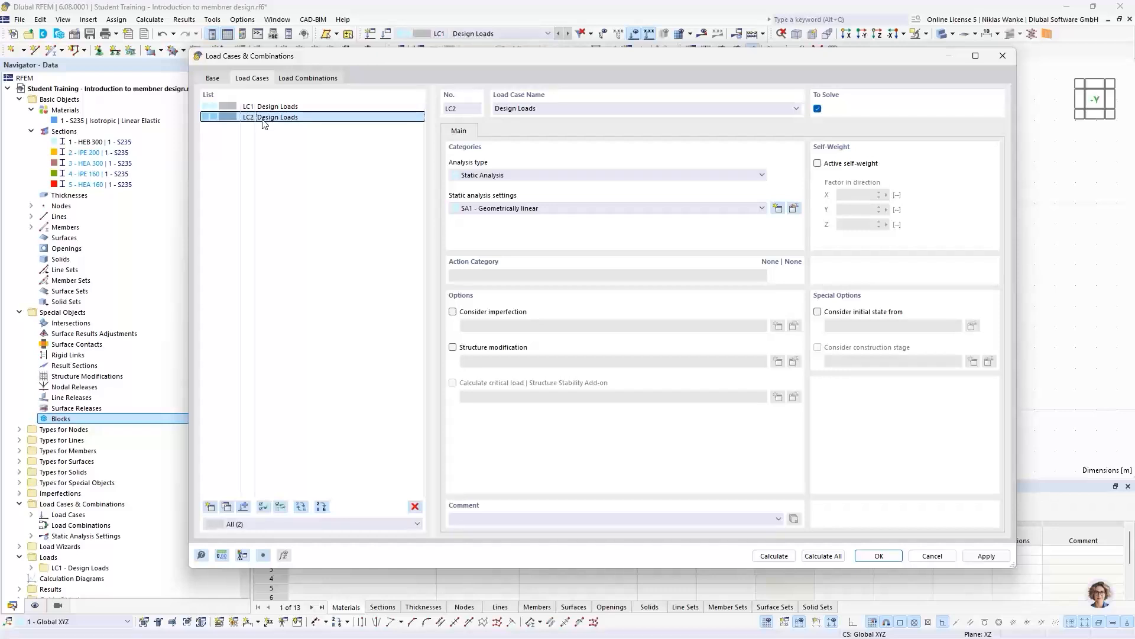
{"action": "left_click", "coordinate": [541, 109]}
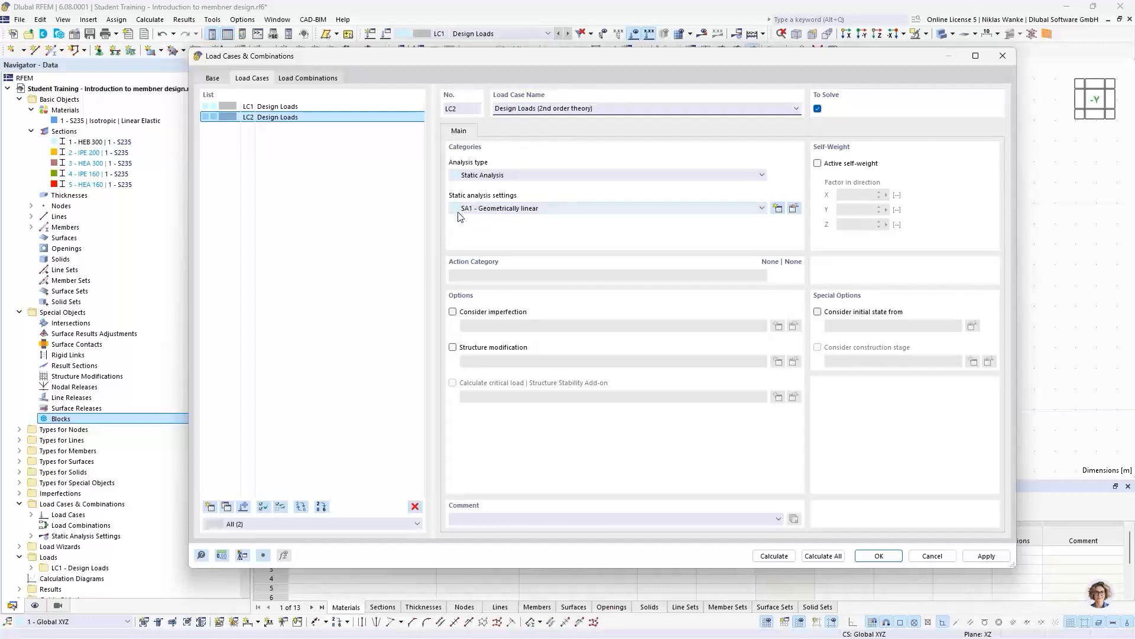
{"action": "left_click", "coordinate": [508, 209]}
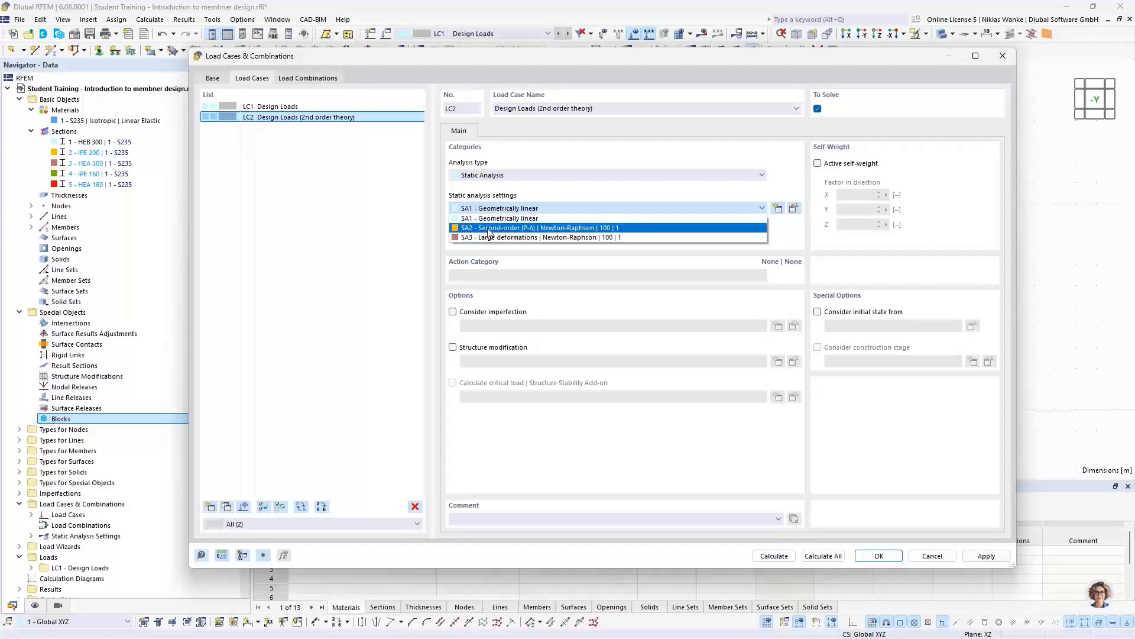
{"action": "left_click", "coordinate": [488, 228]}
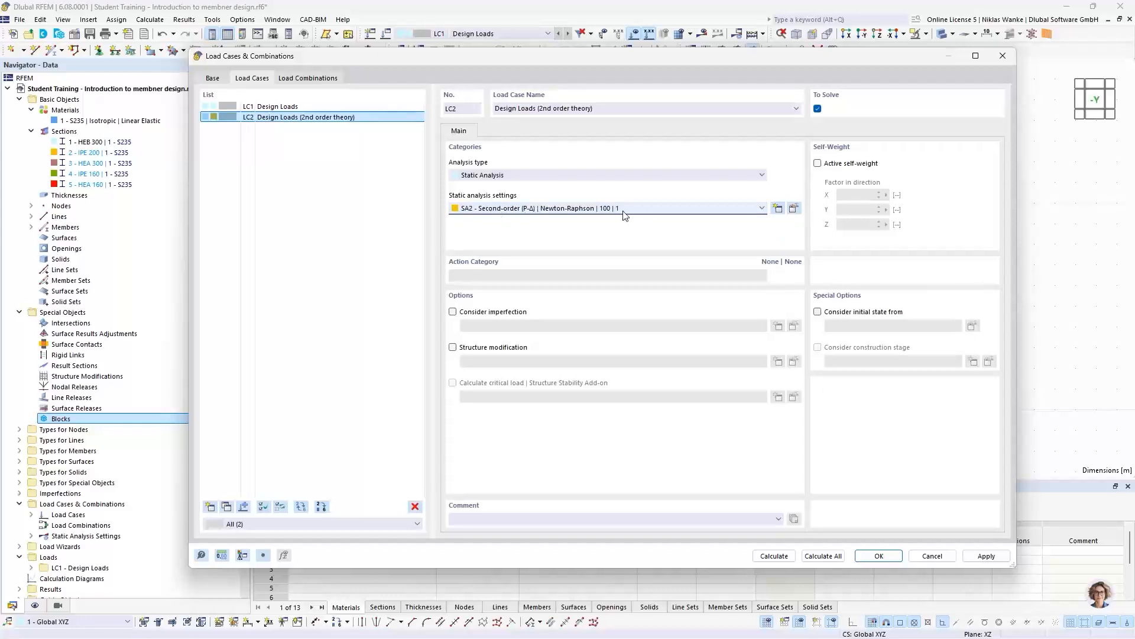
- Review the analysis type, iterative method, maximum iterations and load increments in the SA2 static analysis settings
{"action": "left_click", "coordinate": [794, 210]}
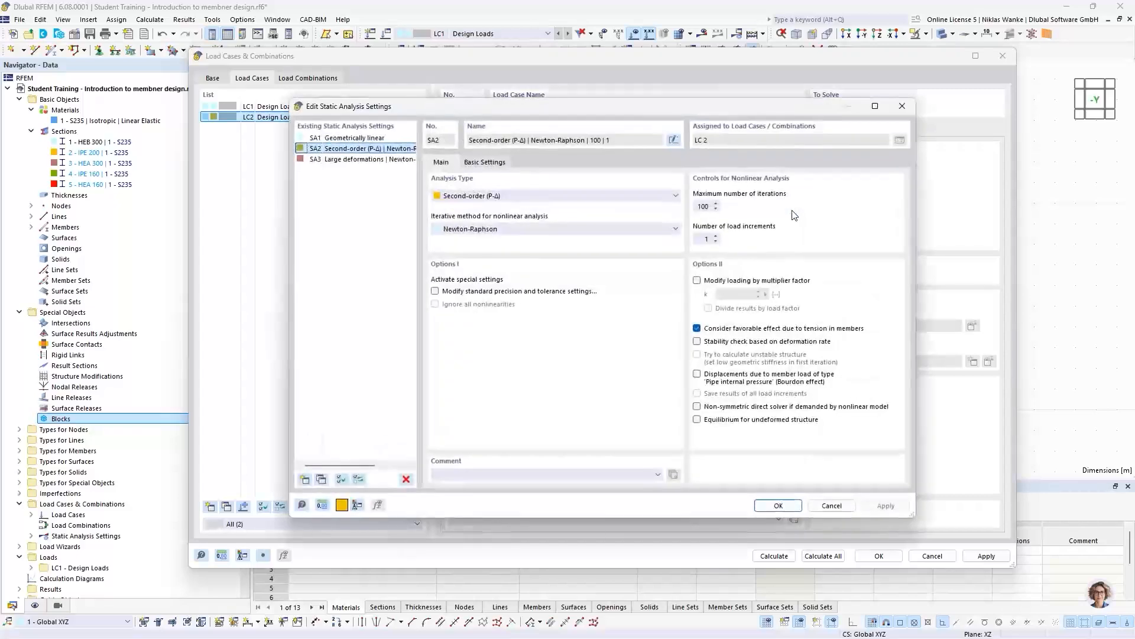
{"action": "left_click_drag", "start_coordinate": [651, 106], "coordinate": [664, 97]}
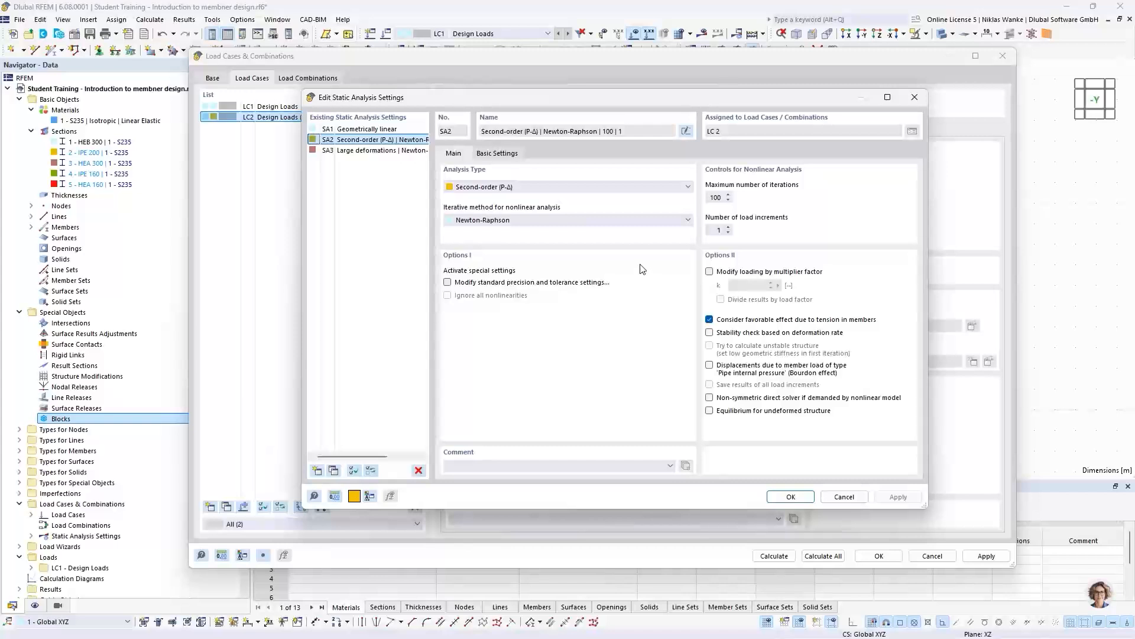
{"action": "left_click", "coordinate": [580, 186]}
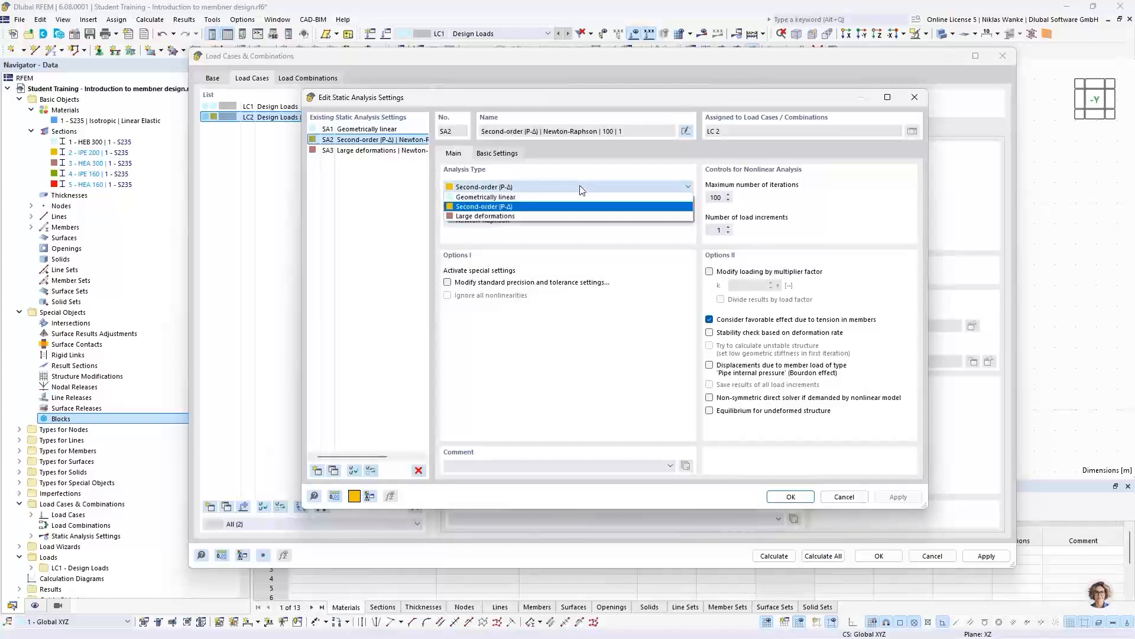
{"action": "left_click", "coordinate": [497, 187]}
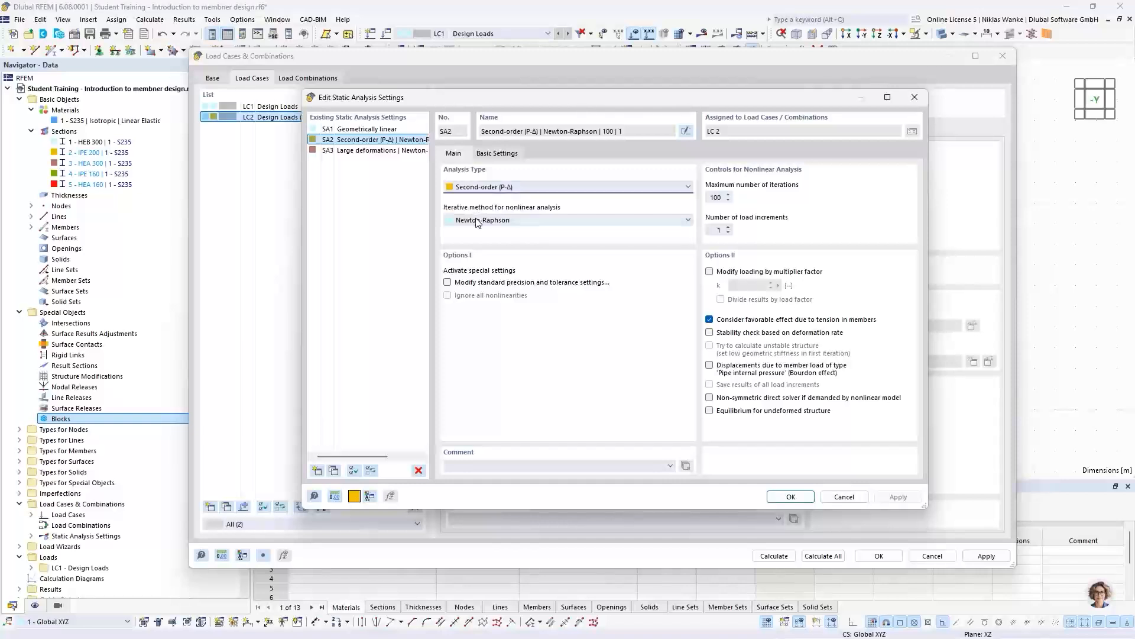
{"action": "left_click", "coordinate": [475, 222]}
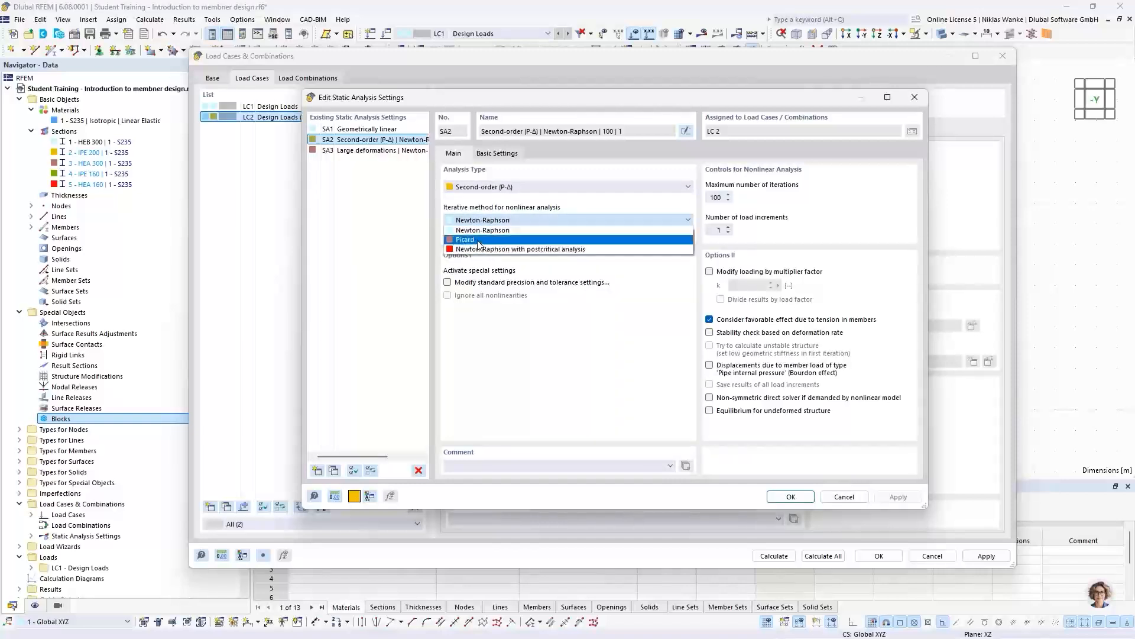
{"action": "left_click", "coordinate": [512, 220]}
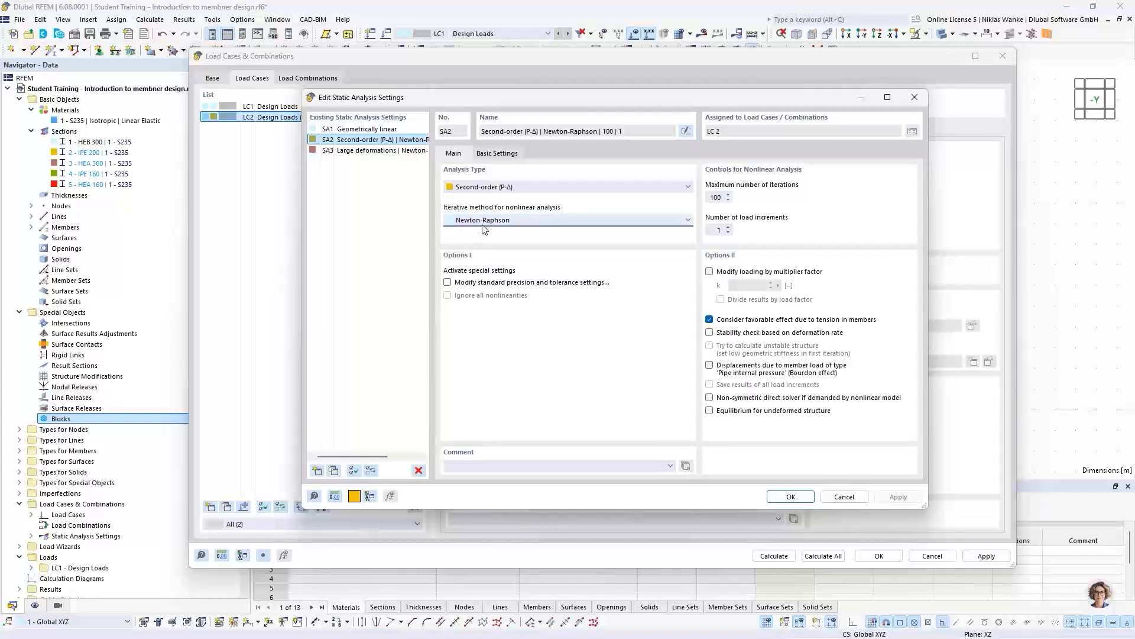
{"action": "left_click", "coordinate": [711, 197]}
{"action": "left_click", "coordinate": [717, 230]}
{"action": "left_click", "coordinate": [482, 189]}
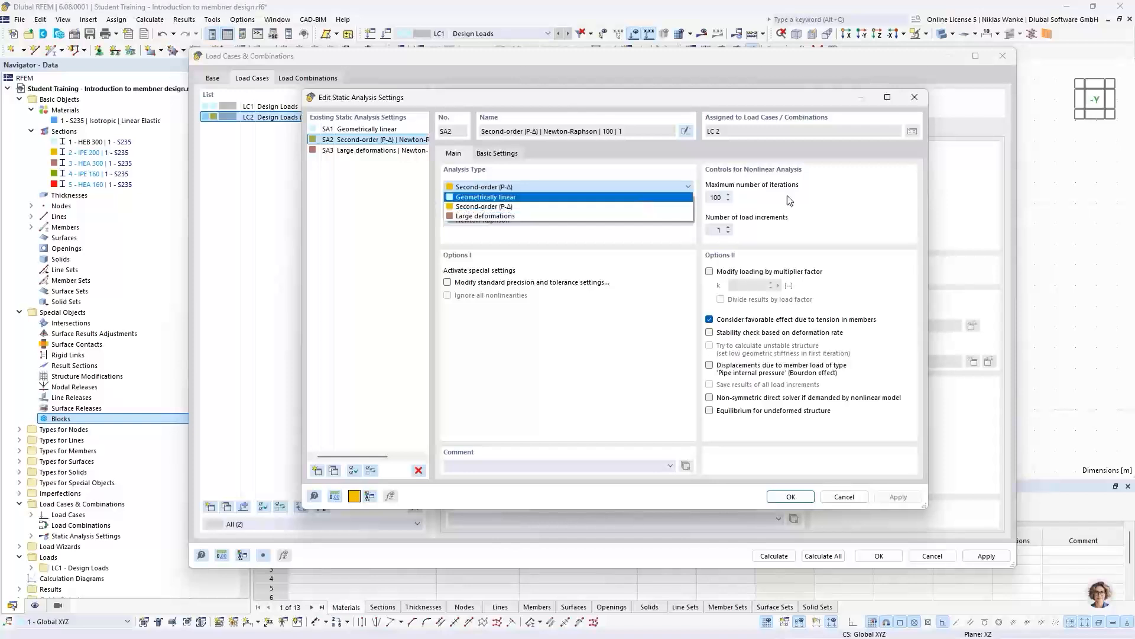
{"action": "left_click", "coordinate": [890, 196]}
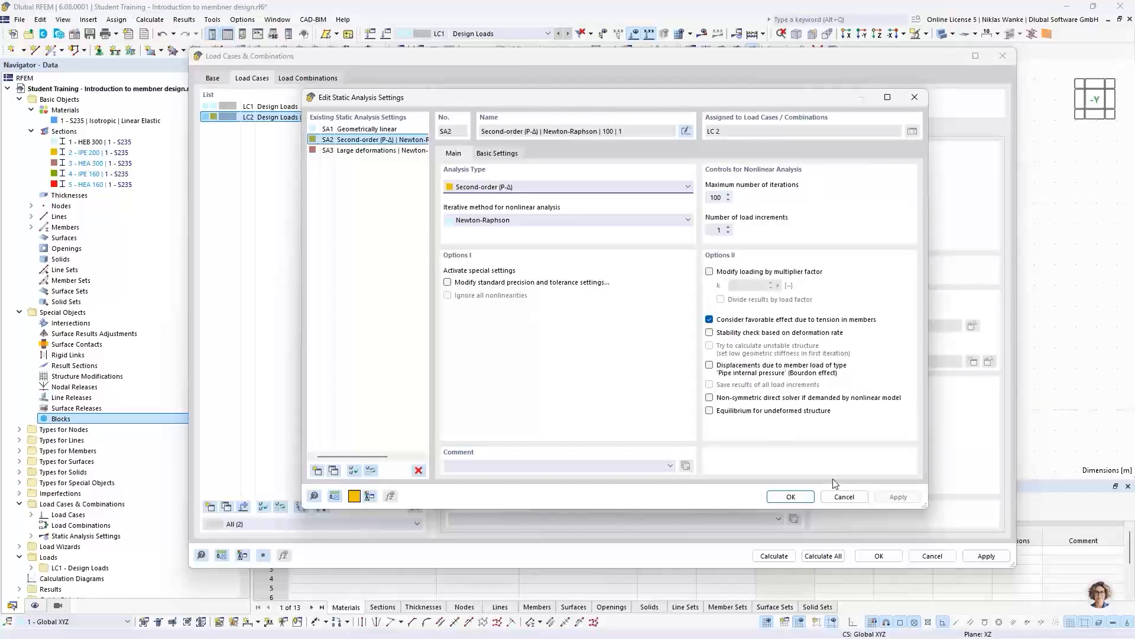
{"action": "left_click", "coordinate": [788, 498]}
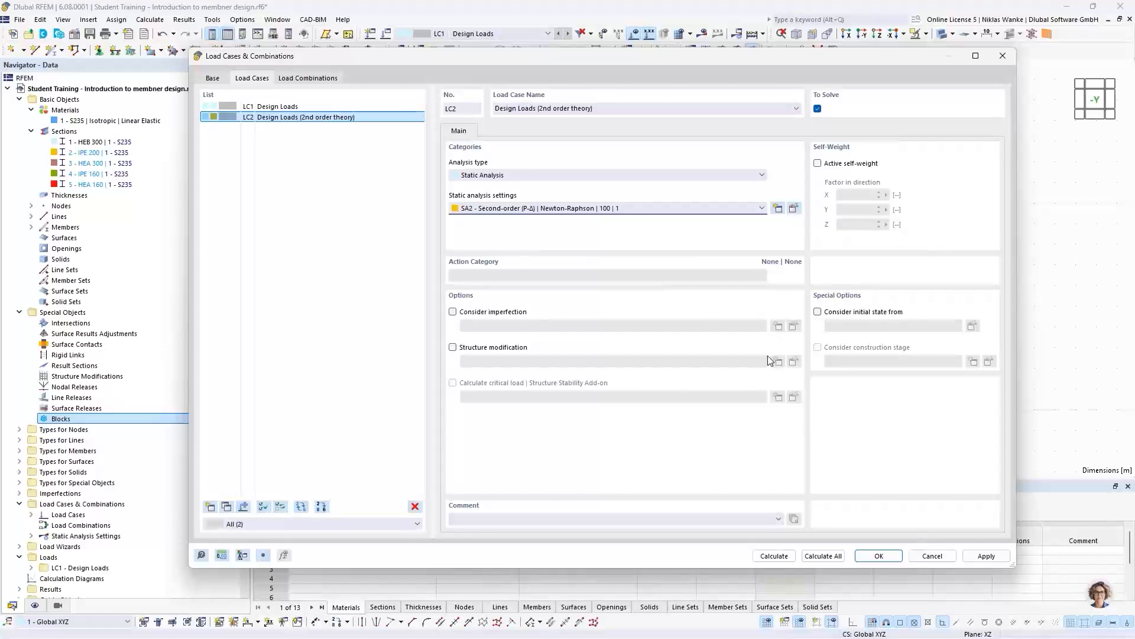
- Accept the load case definitions and switch the displayed load case between LC1 and LC2, ending on LC2
{"action": "left_click", "coordinate": [879, 556]}
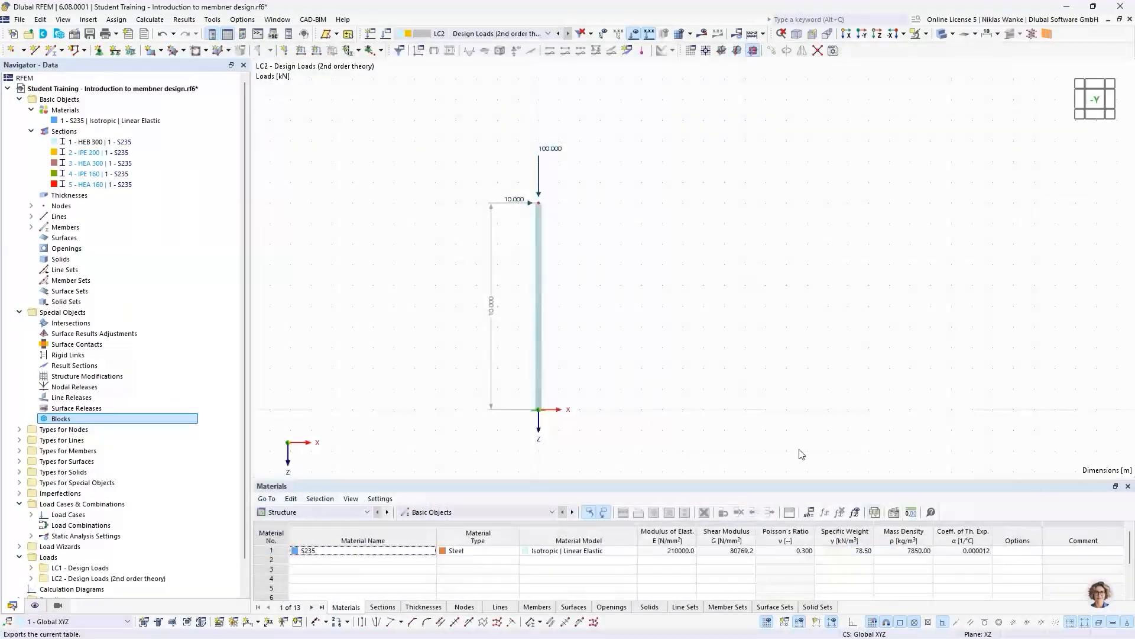
{"action": "left_click", "coordinate": [513, 34]}
{"action": "left_click", "coordinate": [509, 45]}
{"action": "left_click", "coordinate": [514, 34]}
{"action": "left_click", "coordinate": [513, 54]}
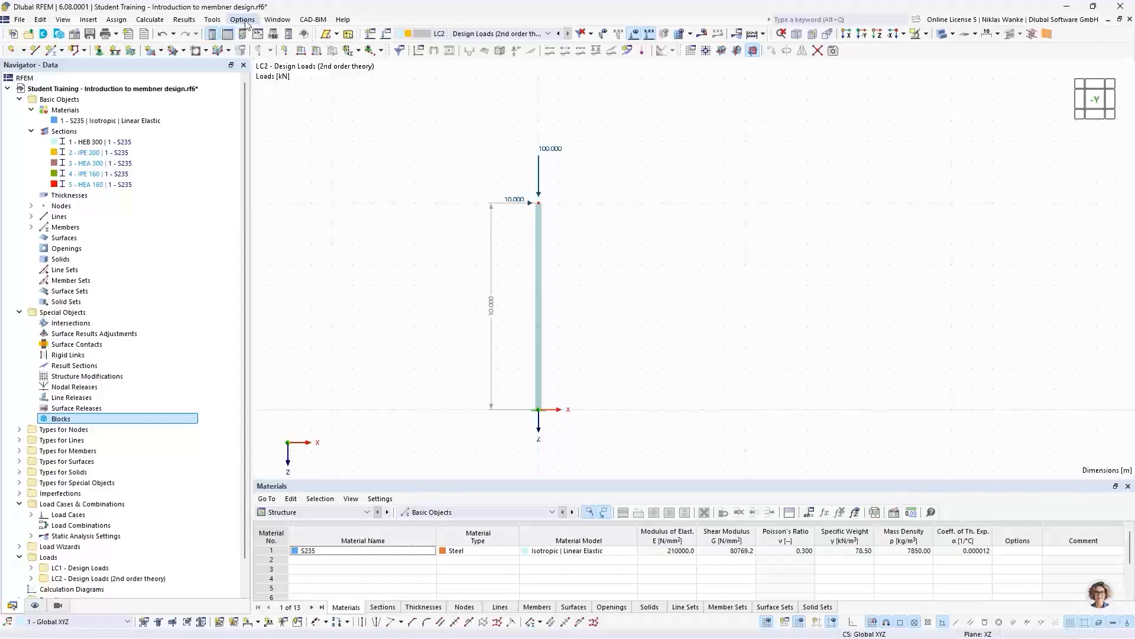
- Open a second window of the model, tile both windows vertically and centre the column in each
{"action": "left_click", "coordinate": [278, 20]}
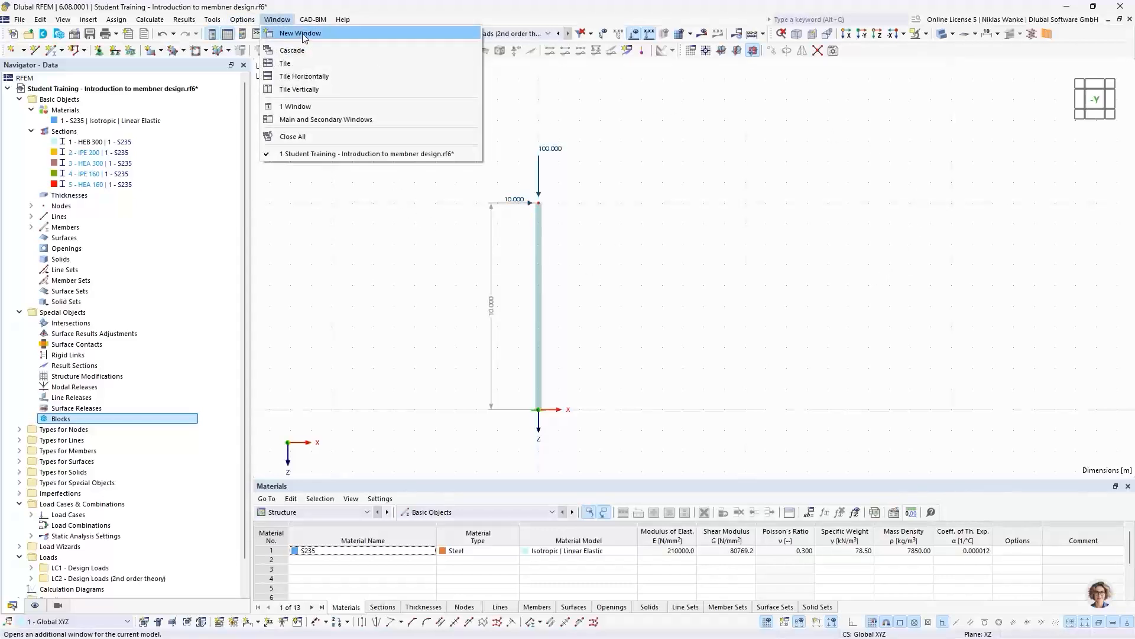
{"action": "left_click", "coordinate": [301, 33]}
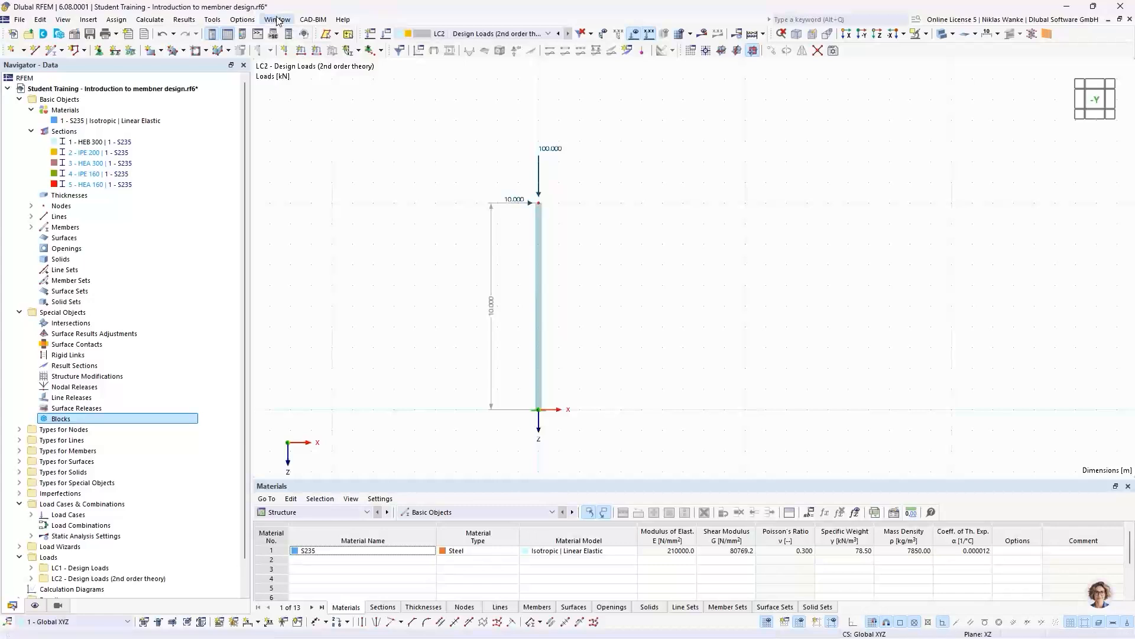
{"action": "left_click", "coordinate": [276, 20]}
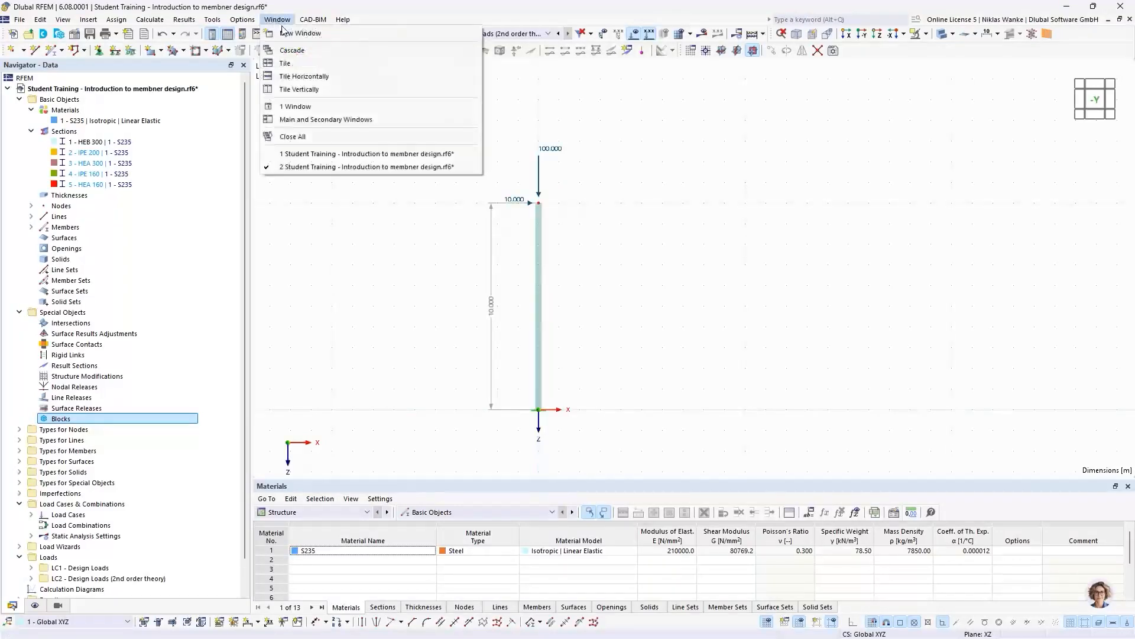
{"action": "left_click", "coordinate": [298, 90]}
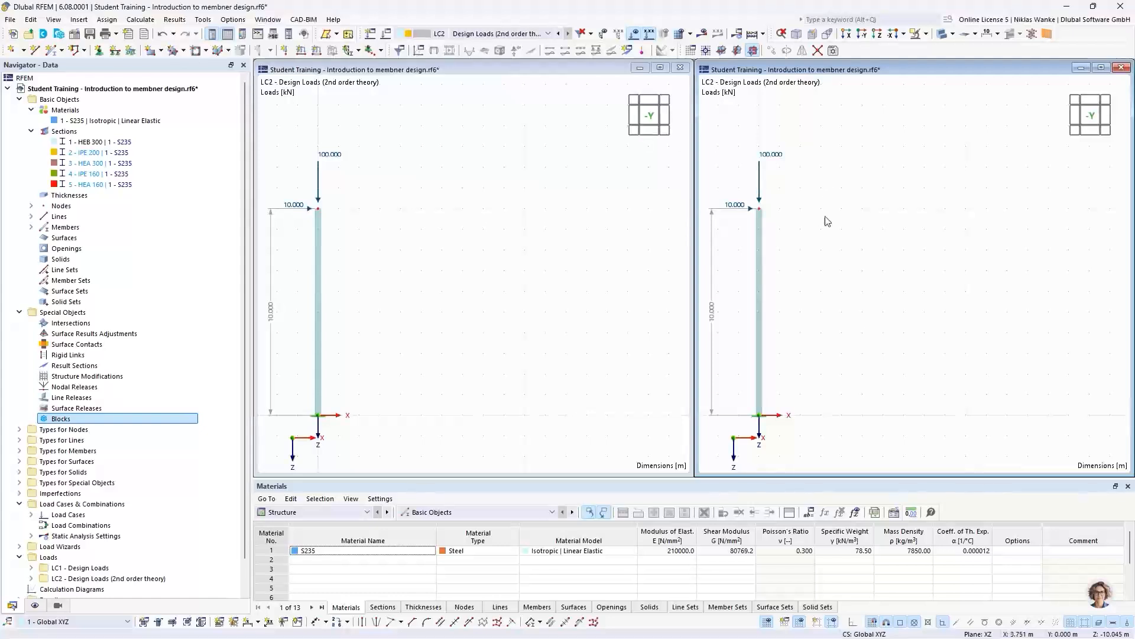
{"action": "middle_click_drag", "start_coordinate": [441, 245], "coordinate": [552, 231]}
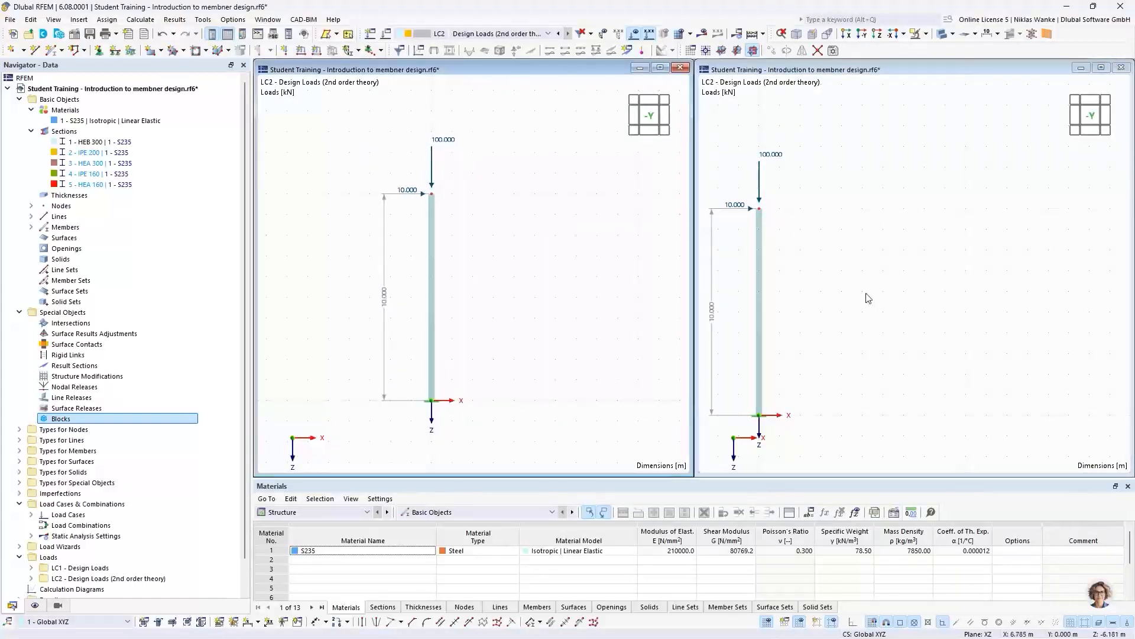
{"action": "middle_click_drag", "start_coordinate": [888, 289], "coordinate": [1006, 263]}
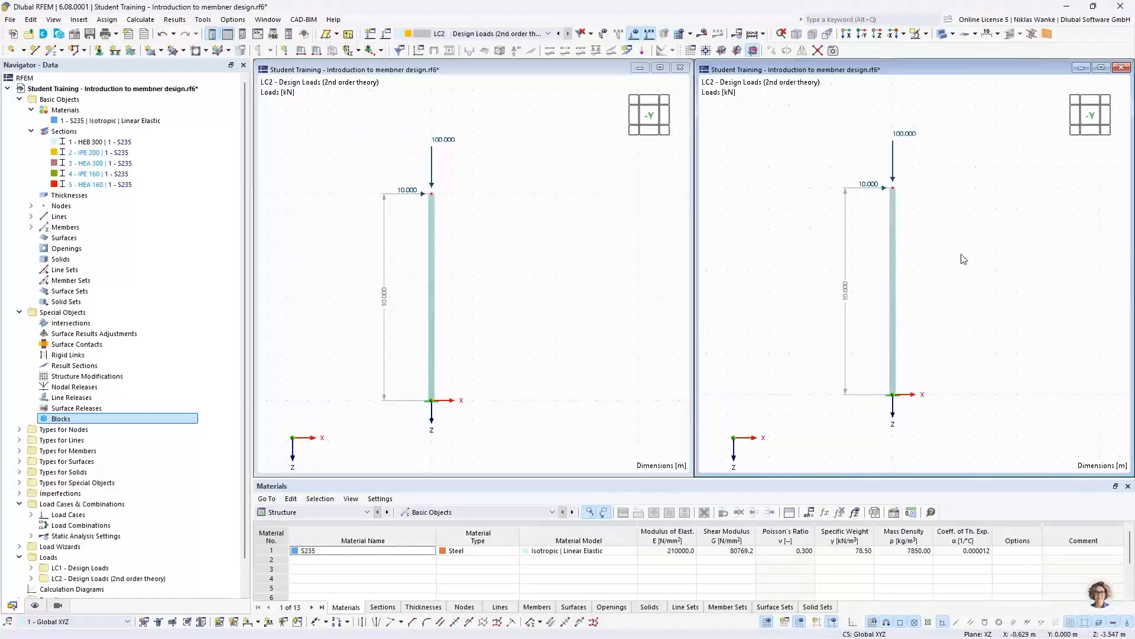
- Display LC1 Design Loads in the first model window, keeping LC2 Design Loads (2nd order theory) in the second
{"action": "left_click", "coordinate": [509, 216]}
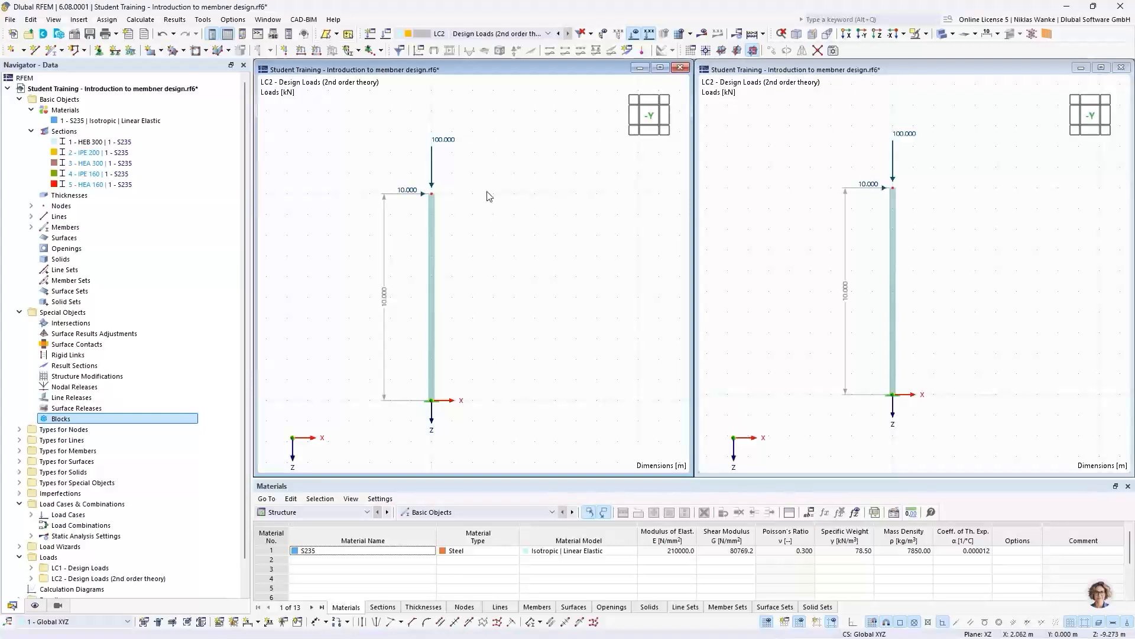
{"action": "left_click", "coordinate": [479, 34]}
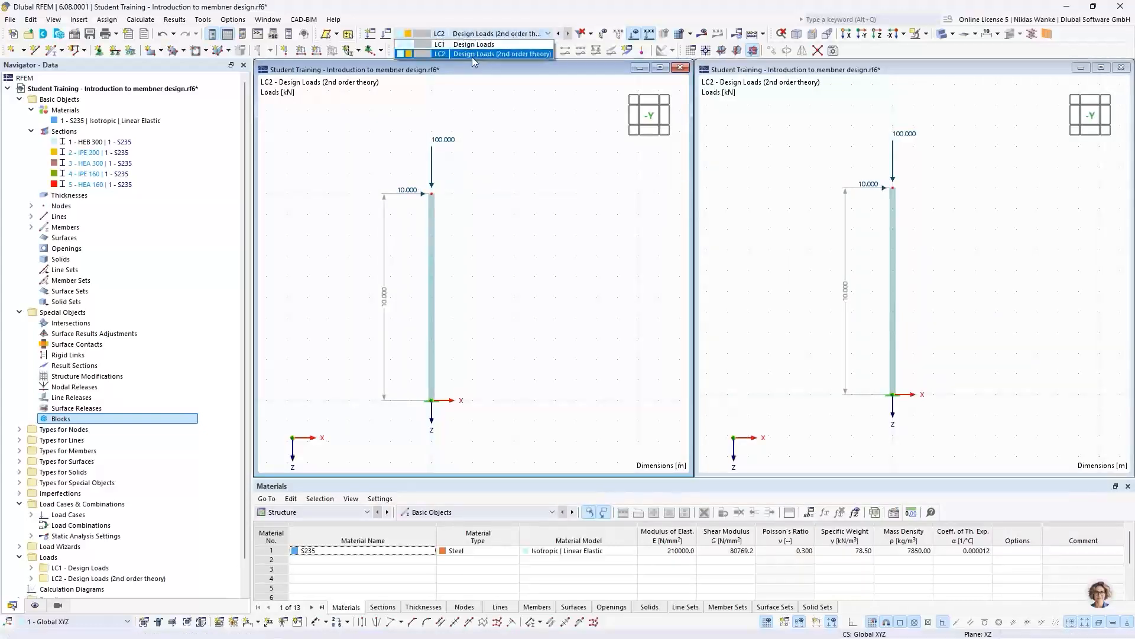
{"action": "left_click", "coordinate": [451, 47]}
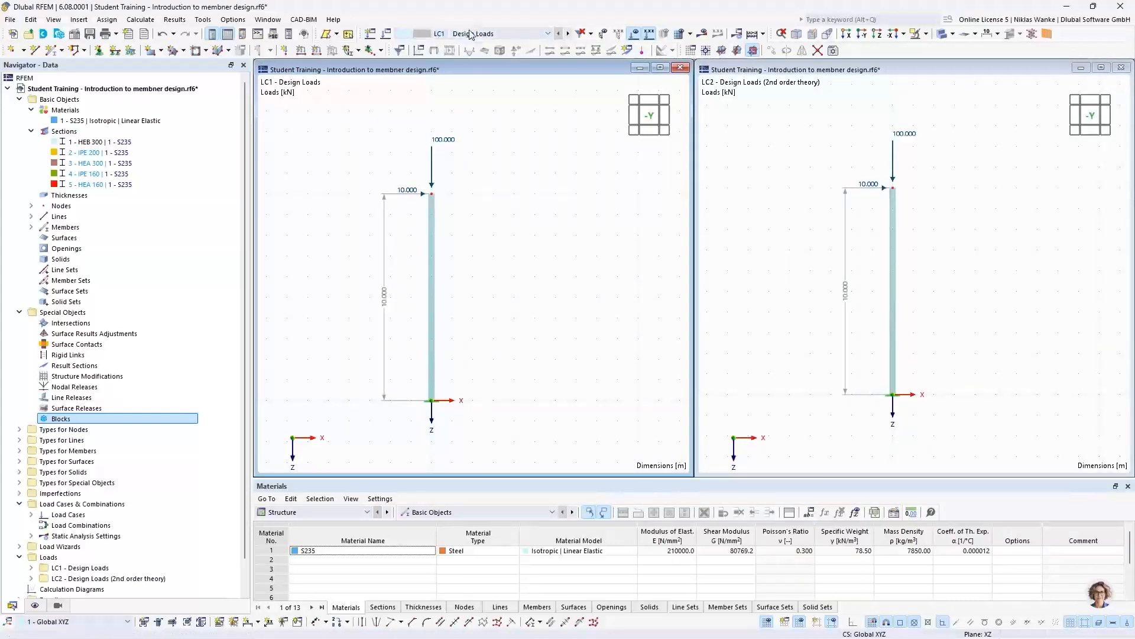
{"action": "left_click", "coordinate": [956, 183]}
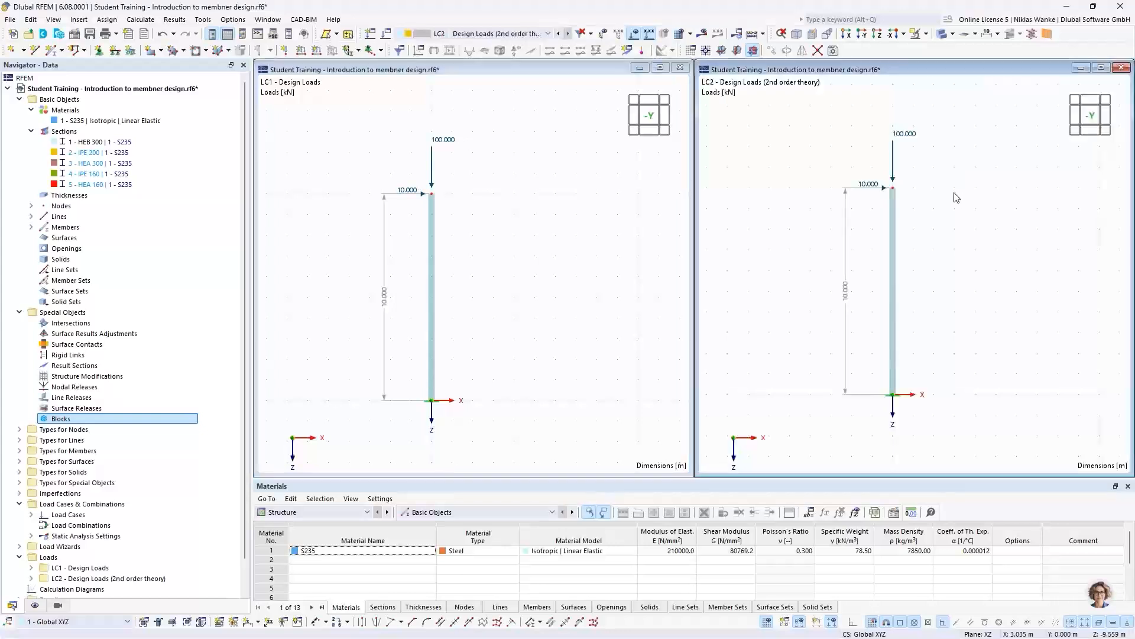
{"action": "left_click", "coordinate": [468, 33]}
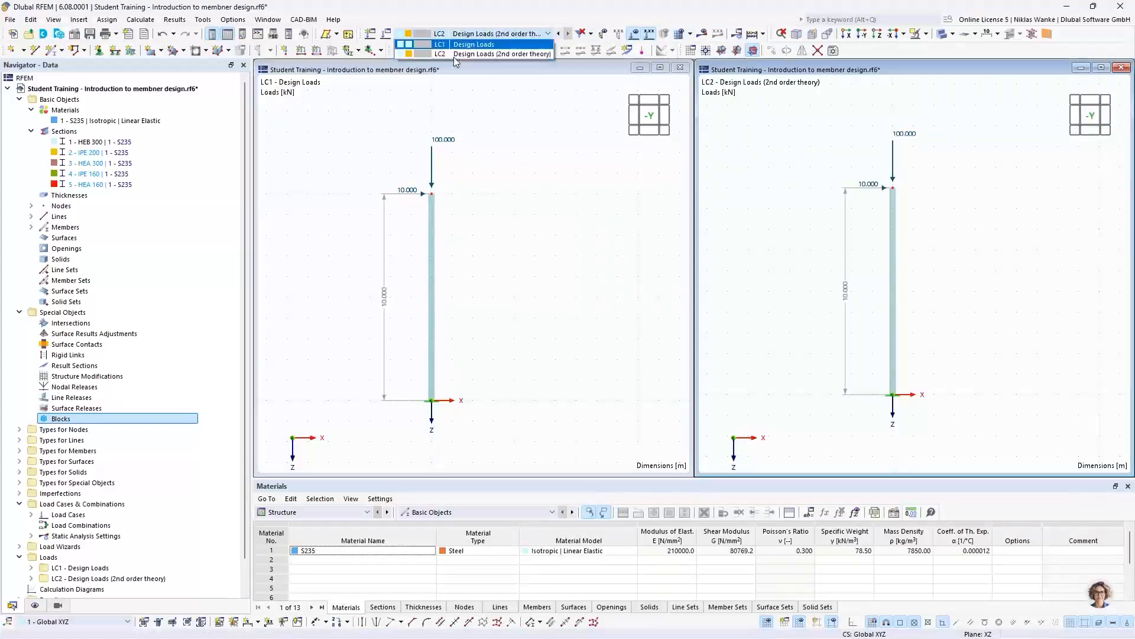
{"action": "left_click", "coordinate": [569, 162]}
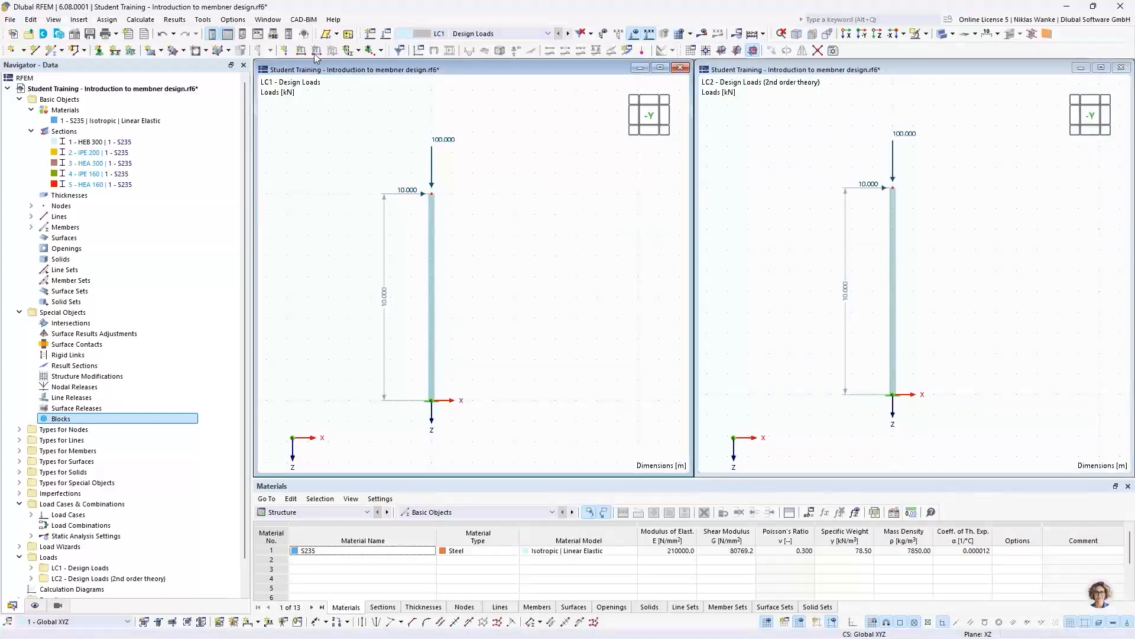
- Calculate all load cases and display the global deformations |u| for both LC1 and LC2
{"action": "left_click", "coordinate": [140, 20]}
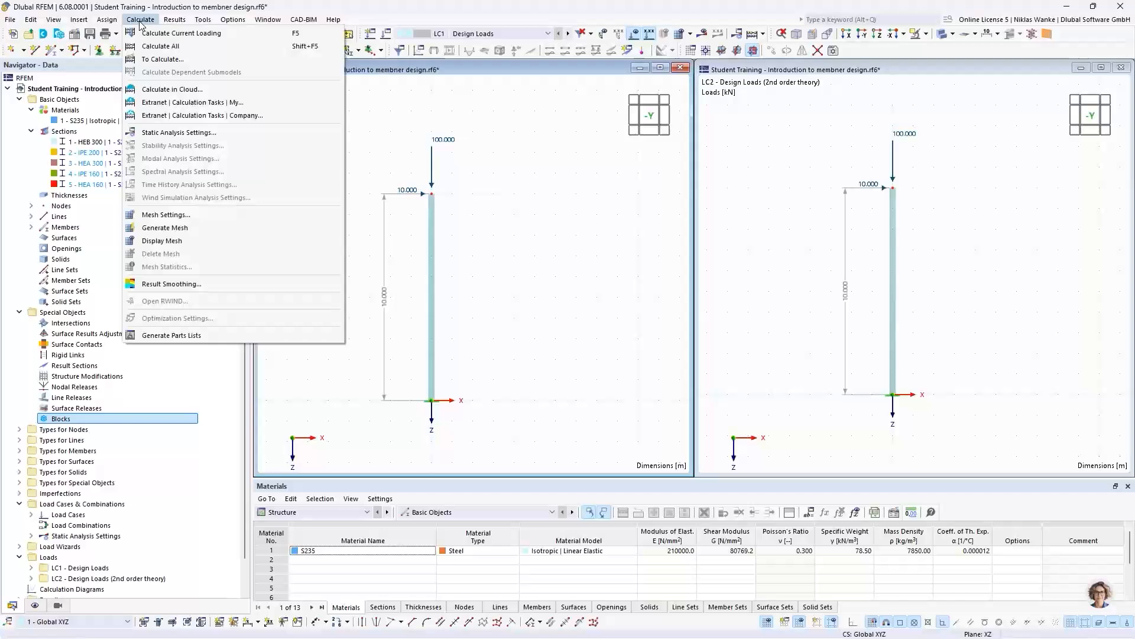
{"action": "left_click", "coordinate": [158, 46]}
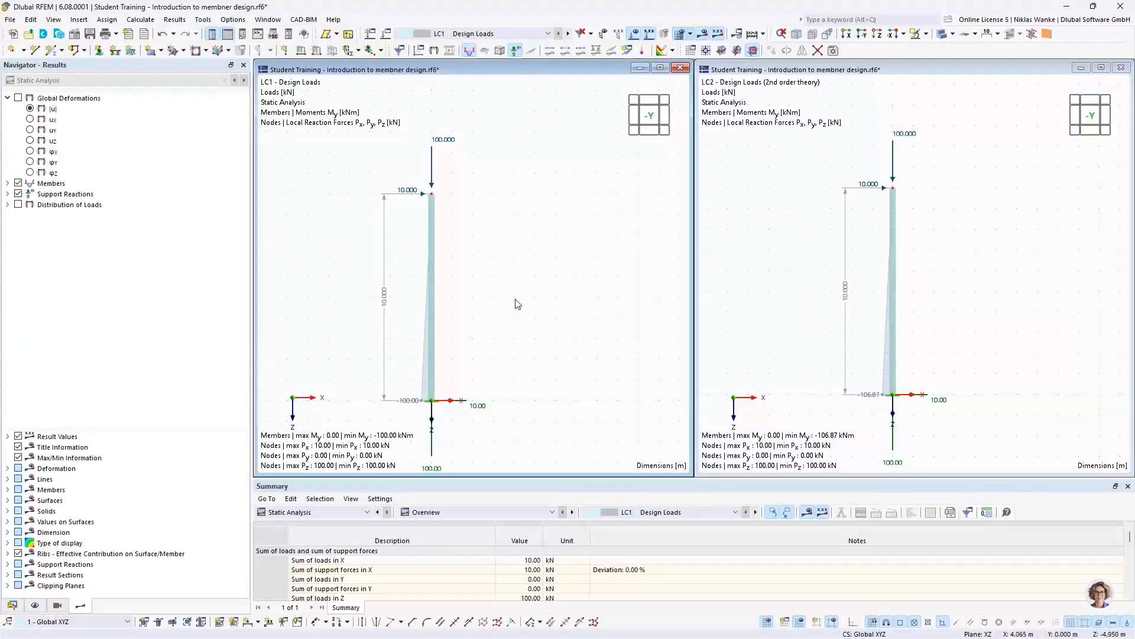
{"action": "left_click", "coordinate": [30, 110]}
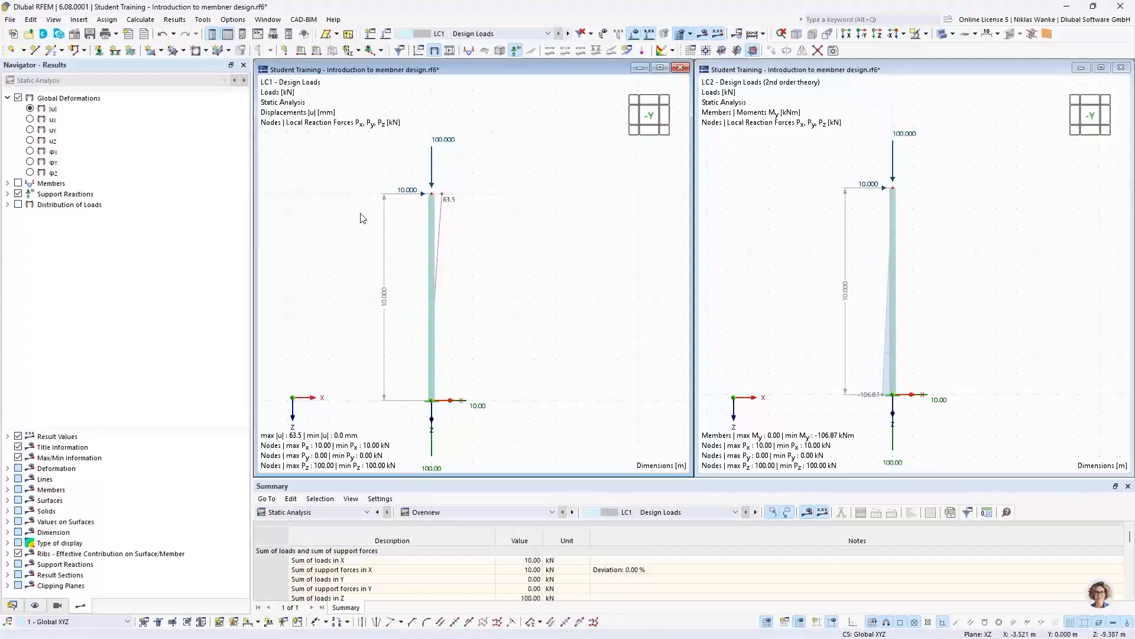
{"action": "left_click", "coordinate": [869, 221]}
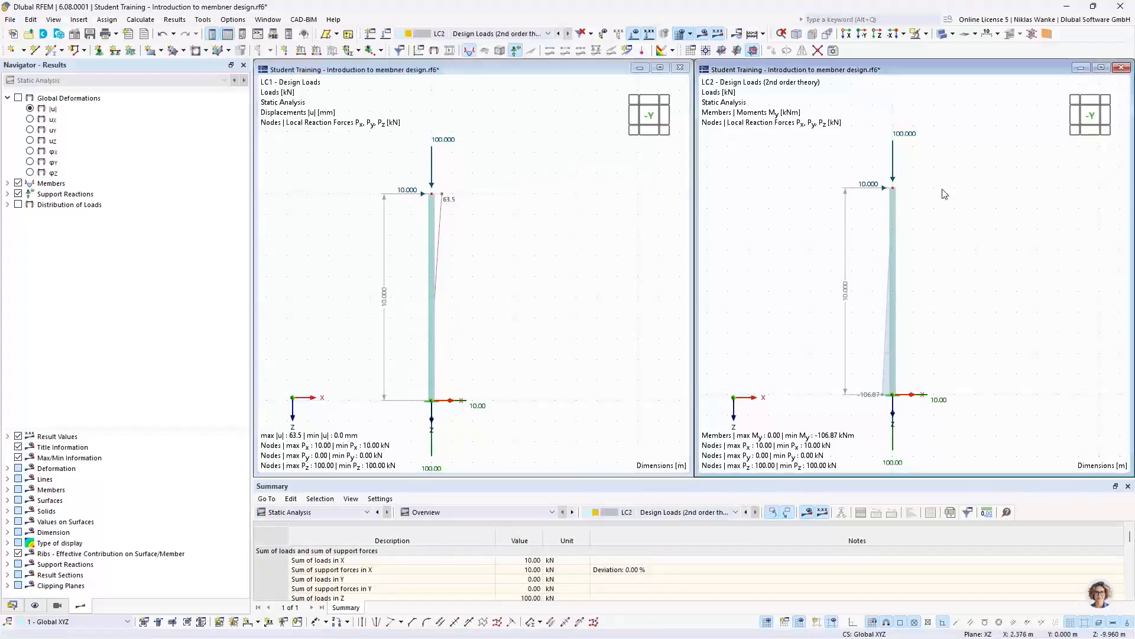
{"action": "left_click", "coordinate": [29, 109]}
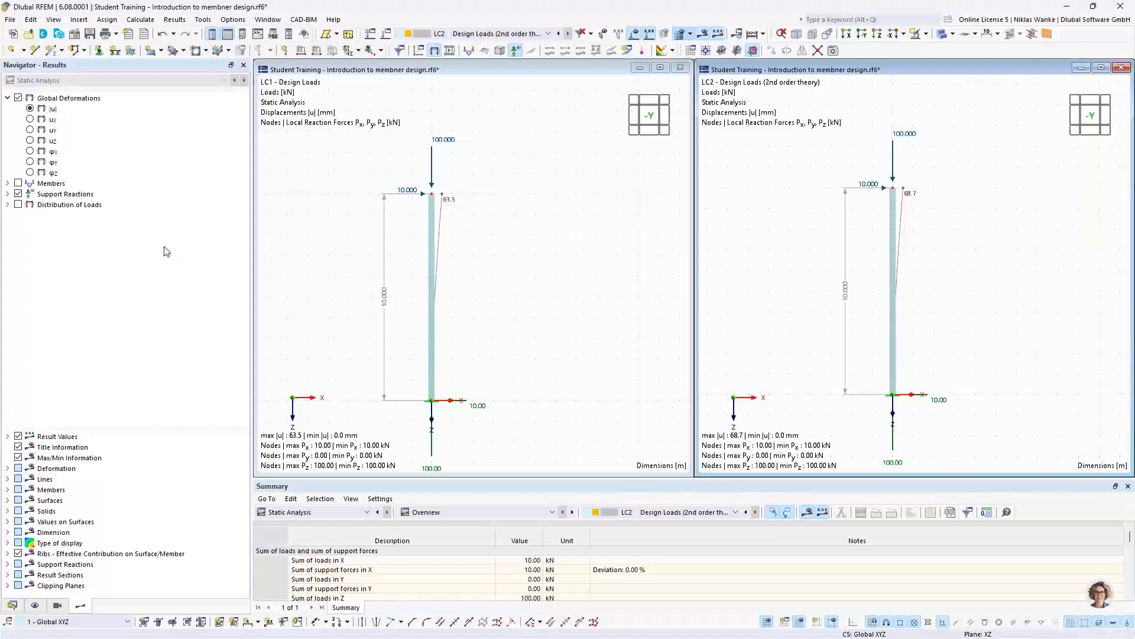
- Display the member internal forces My on the column in both the LC1 and LC2 windows
{"action": "left_click", "coordinate": [7, 184]}
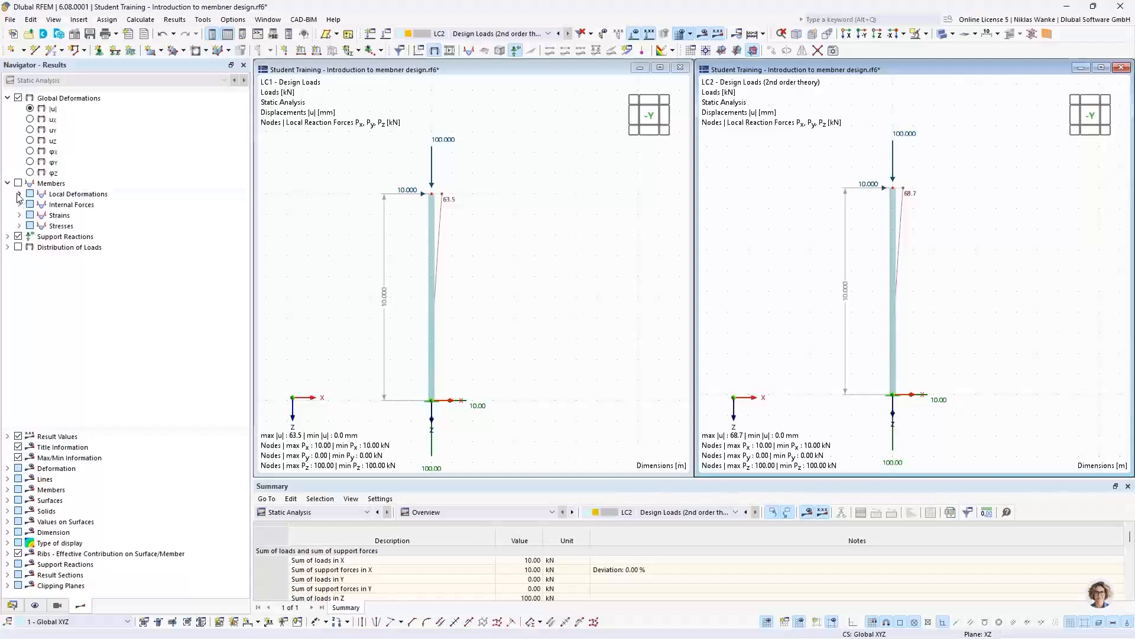
{"action": "left_click", "coordinate": [20, 205]}
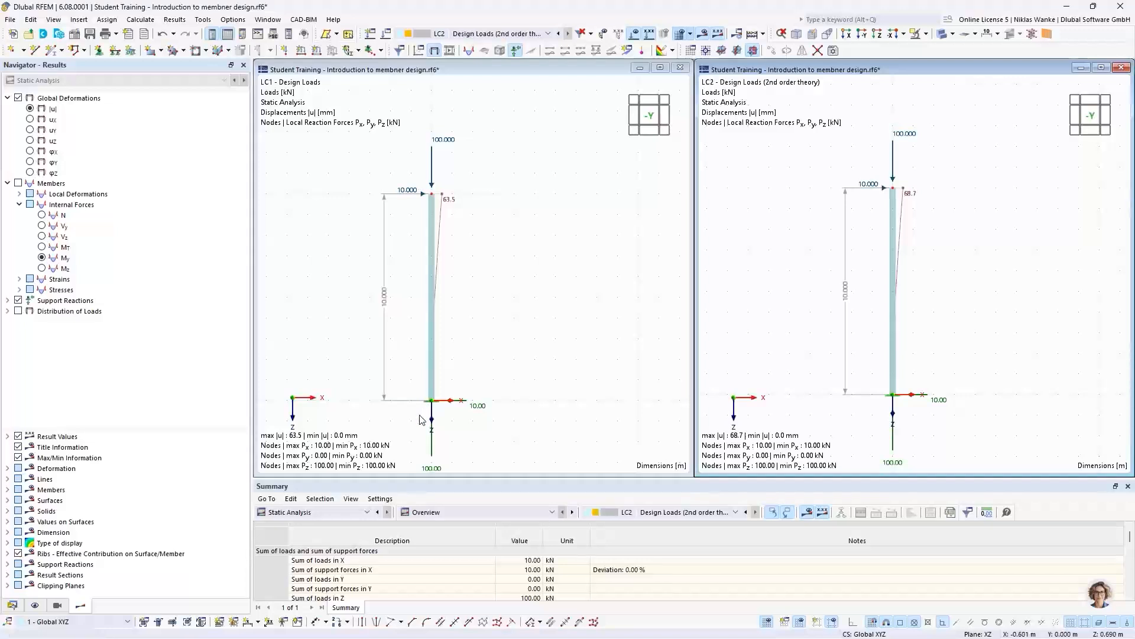
{"action": "scroll", "coordinate": [421, 419], "scroll_direction": "up", "scroll_amount": 1}
{"action": "middle_click_drag", "start_coordinate": [422, 419], "coordinate": [479, 353]}
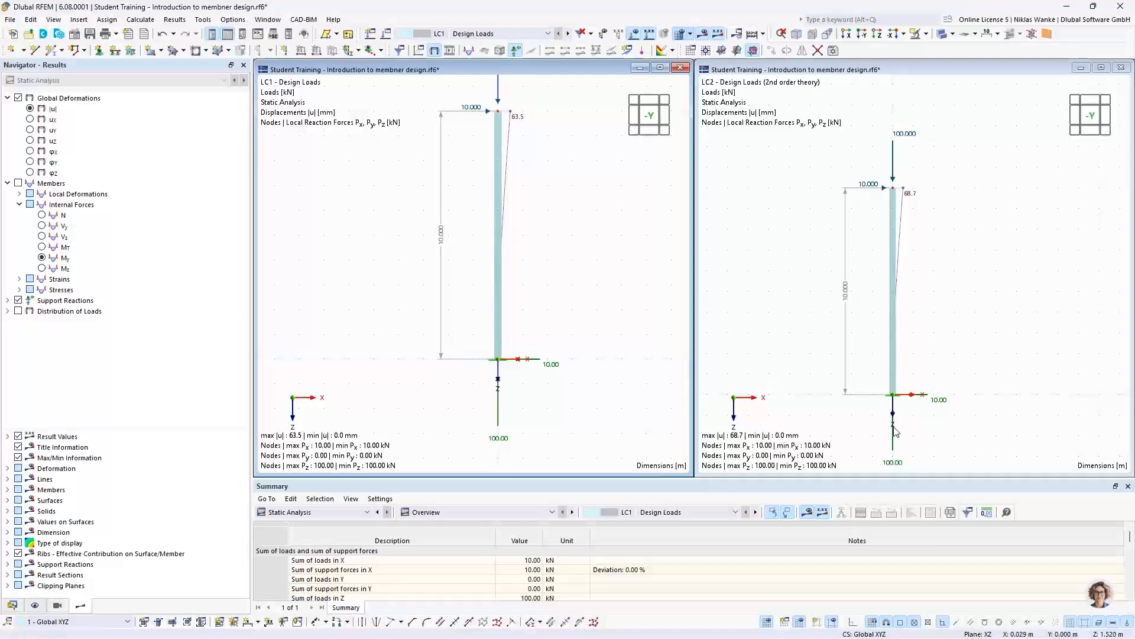
{"action": "scroll", "coordinate": [903, 425], "scroll_direction": "up", "scroll_amount": 2}
{"action": "mouse_move", "coordinate": [896, 410]}
{"action": "middle_mouse_down"}
{"action": "mouse_move", "coordinate": [908, 418]}
{"action": "mouse_move", "coordinate": [928, 333]}
{"action": "middle_mouse_up"}
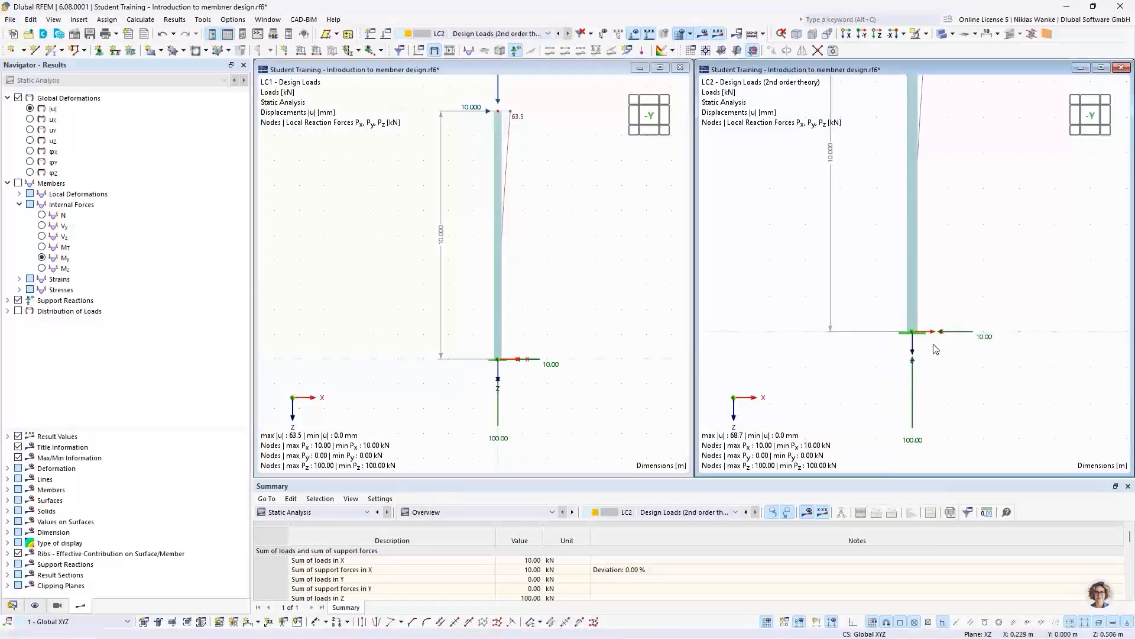
{"action": "left_click", "coordinate": [419, 279]}
{"action": "left_click", "coordinate": [41, 258]}
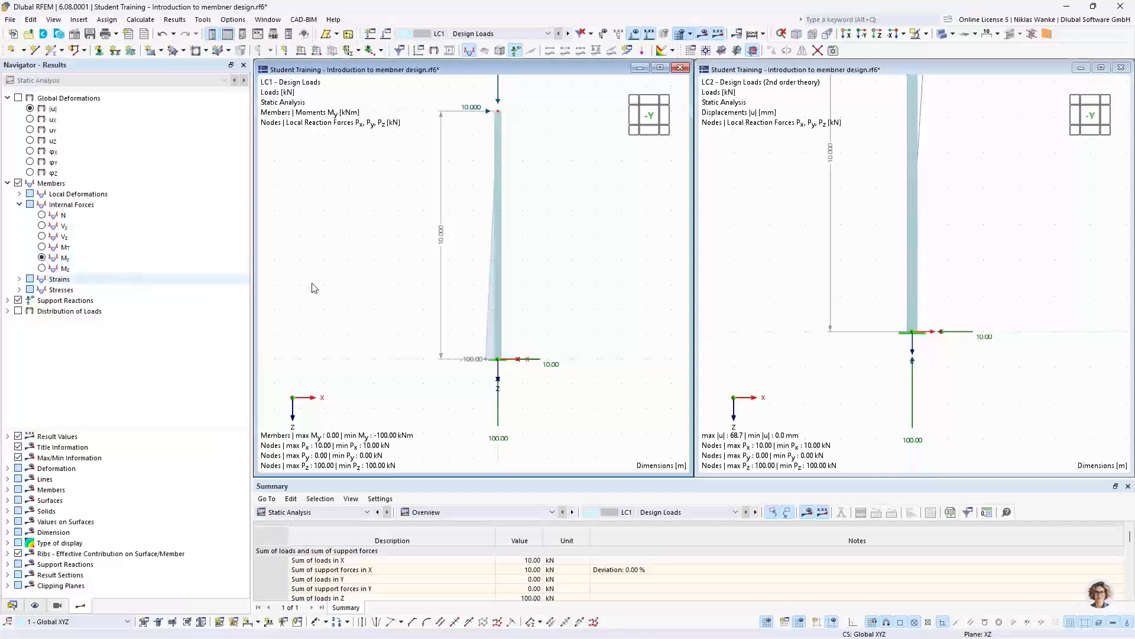
{"action": "key", "text": "ctrl+Tab"}
{"action": "left_click", "coordinate": [41, 258]}
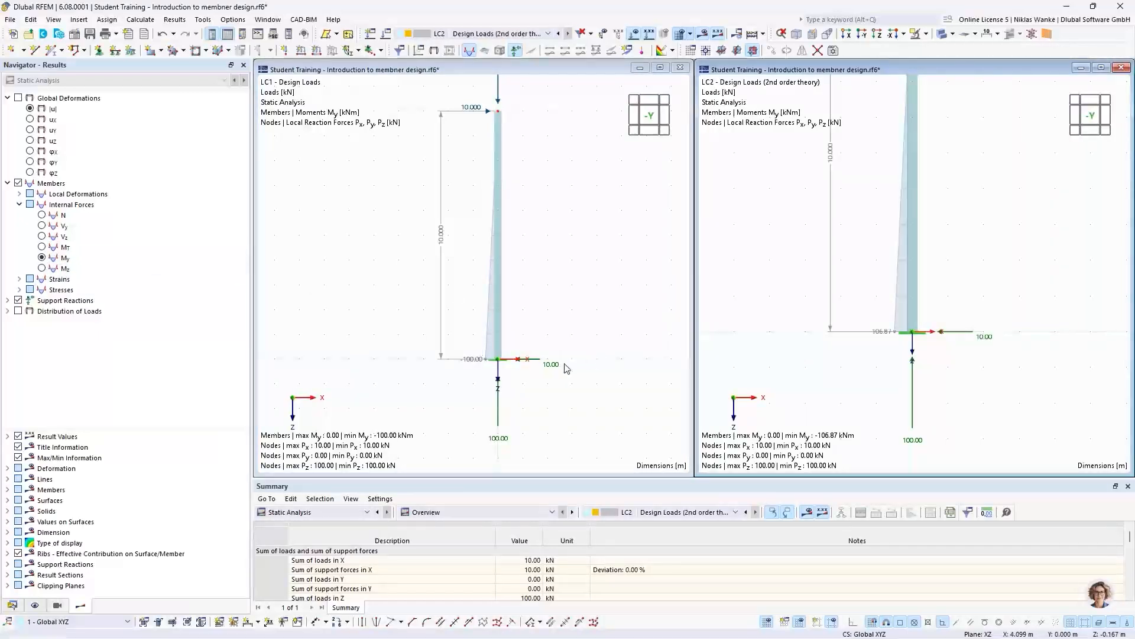
- Compare the My moment at the column base in LC1 with that in LC2
{"action": "scroll", "coordinate": [498, 360], "scroll_direction": "up", "scroll_amount": 2}
{"action": "scroll", "coordinate": [513, 375], "scroll_direction": "down", "scroll_amount": 1}
{"action": "middle_click_drag", "start_coordinate": [516, 377], "coordinate": [440, 376]}
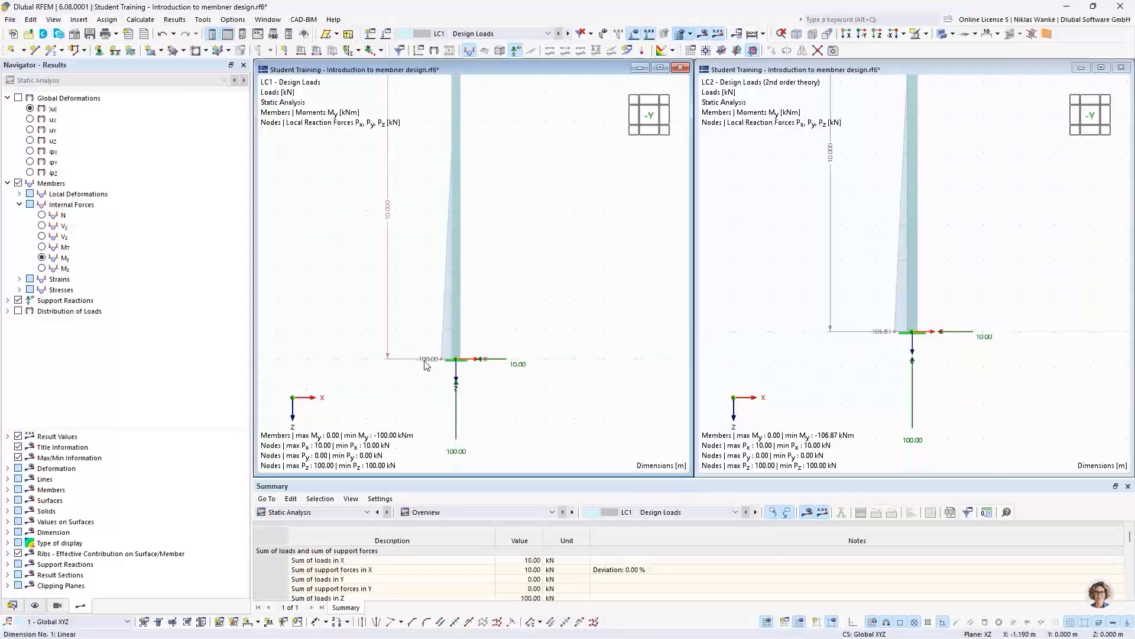
- Check the column's global deformations |u| in LC2, return to the member moments My, and compare the base moments in LC1 and LC2
{"action": "scroll", "coordinate": [443, 376], "scroll_direction": "down", "scroll_amount": 1}
{"action": "scroll", "coordinate": [442, 376], "scroll_direction": "down", "scroll_amount": 3}
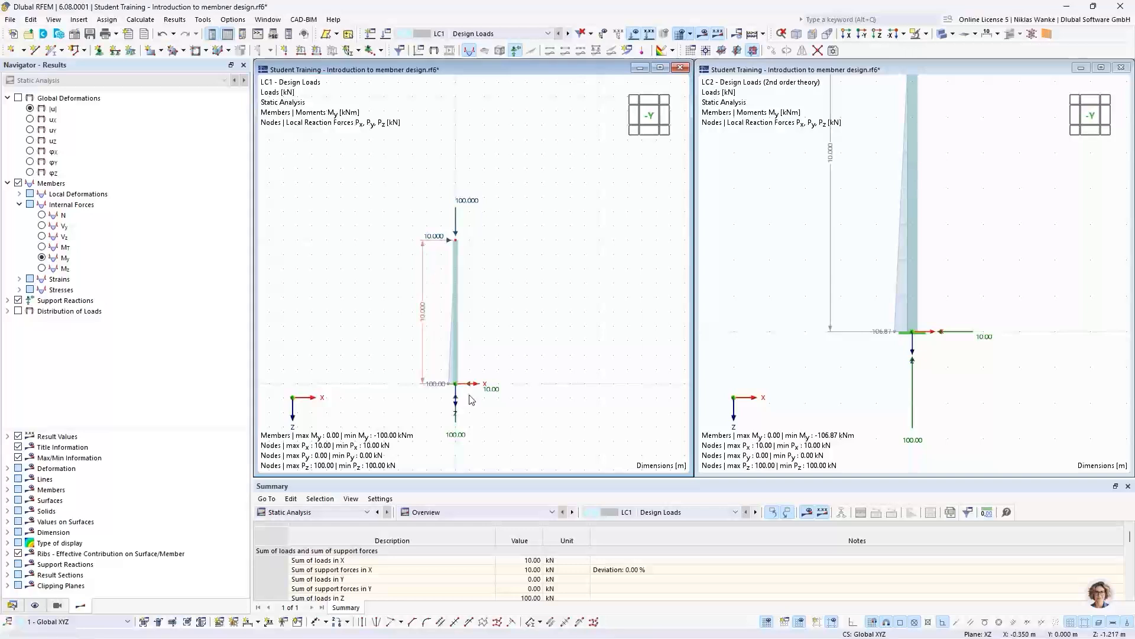
{"action": "middle_click_drag", "start_coordinate": [470, 404], "coordinate": [487, 383]}
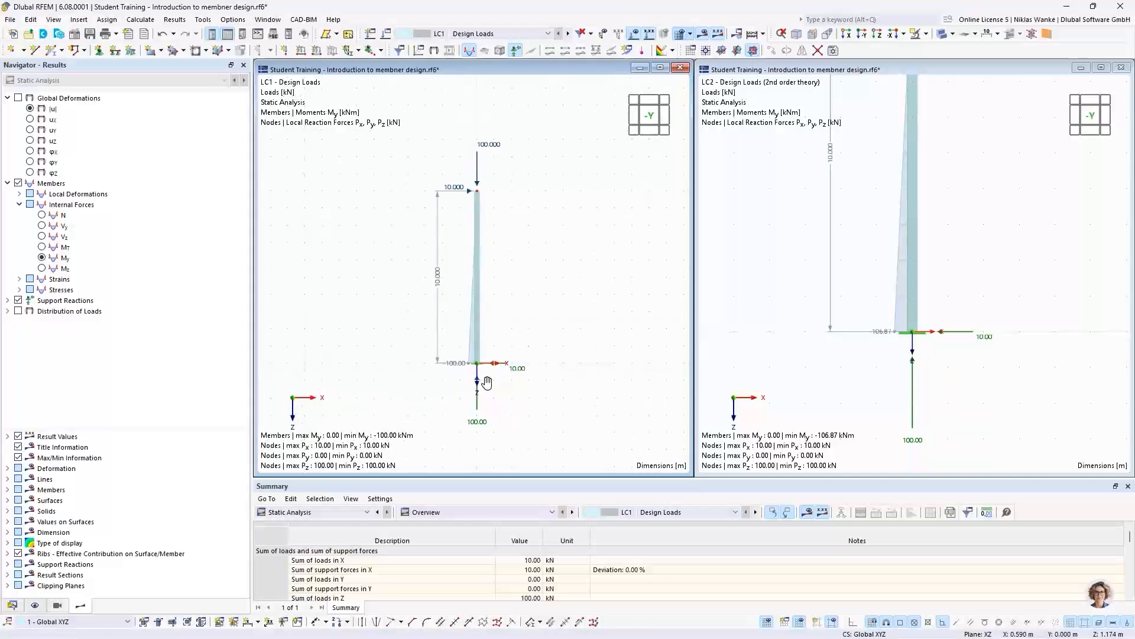
{"action": "scroll", "coordinate": [487, 379], "scroll_direction": "up", "scroll_amount": 2}
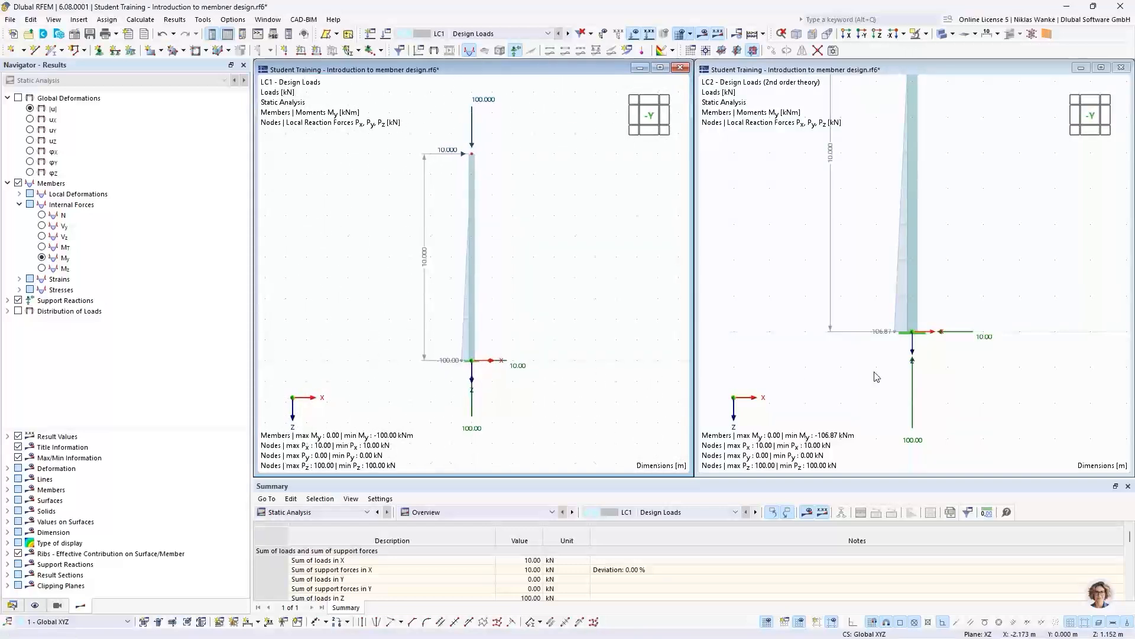
{"action": "mouse_move", "coordinate": [877, 375]}
{"action": "middle_mouse_down"}
{"action": "mouse_move", "coordinate": [880, 391]}
{"action": "mouse_move", "coordinate": [888, 385]}
{"action": "middle_mouse_up"}
{"action": "scroll", "coordinate": [891, 399], "scroll_direction": "down", "scroll_amount": 1}
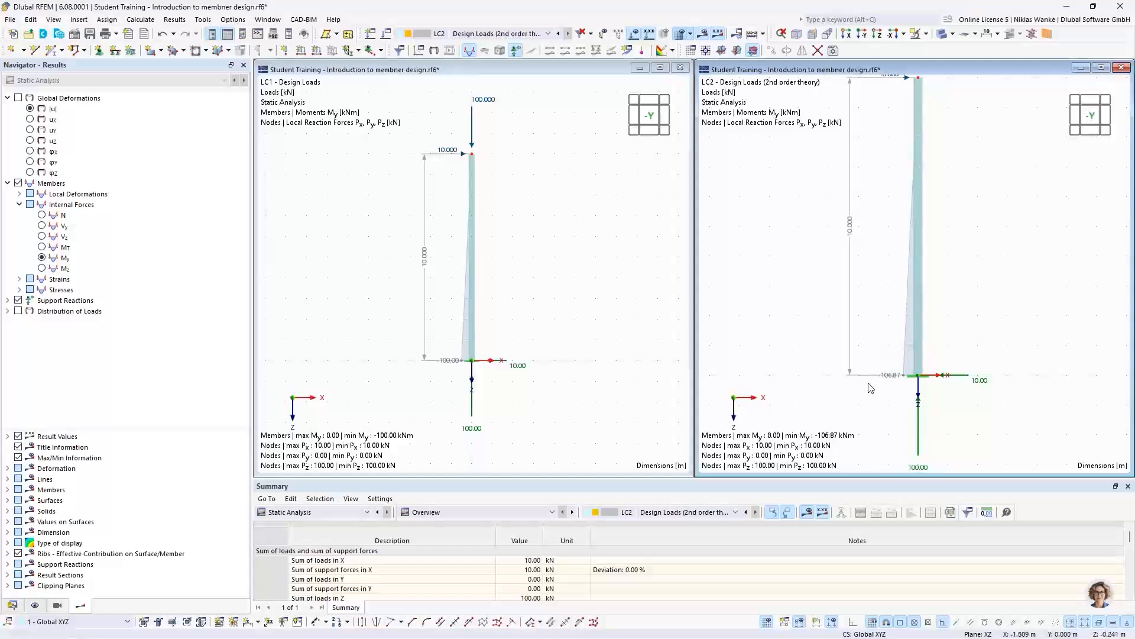
{"action": "scroll", "coordinate": [932, 385], "scroll_direction": "down", "scroll_amount": 4}
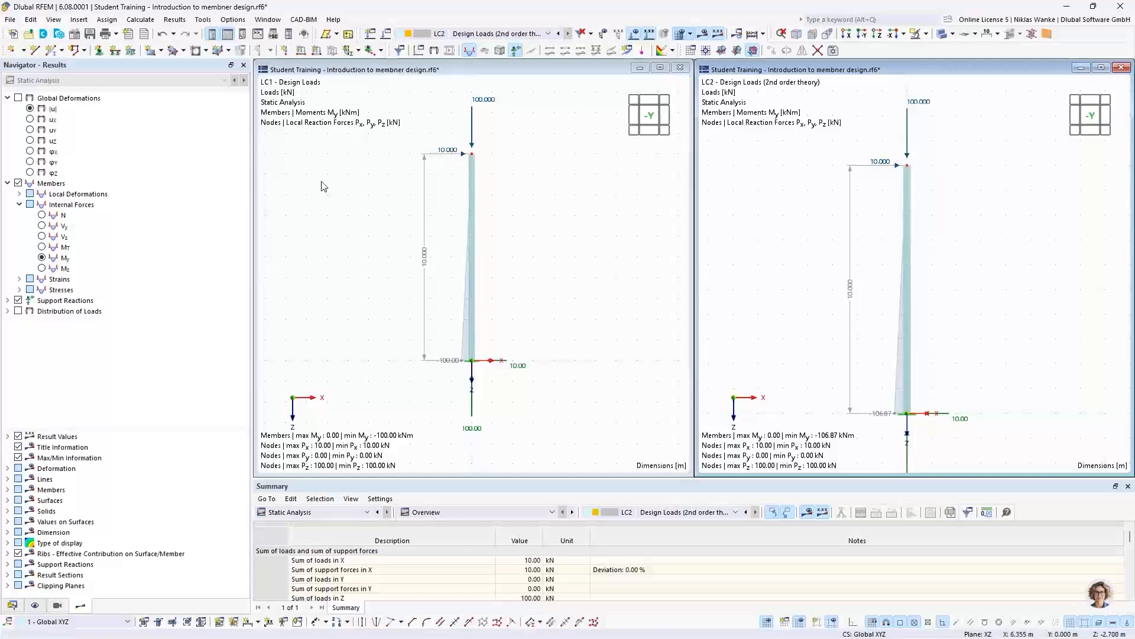
{"action": "left_click", "coordinate": [30, 108]}
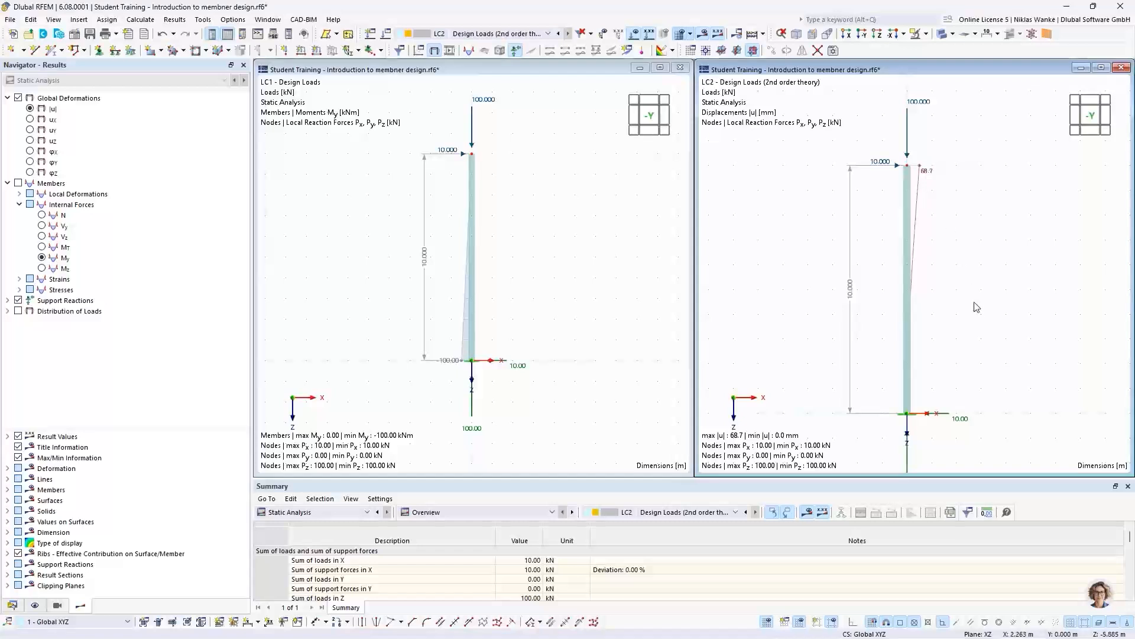
{"action": "left_click", "coordinate": [42, 258]}
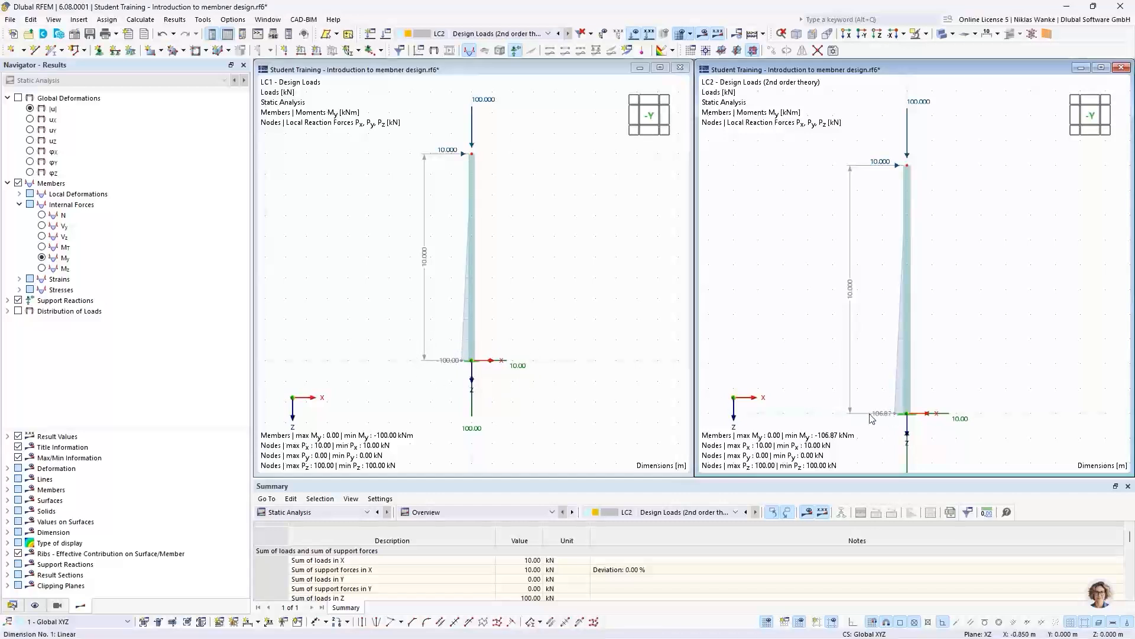
{"action": "left_click", "coordinate": [441, 387]}
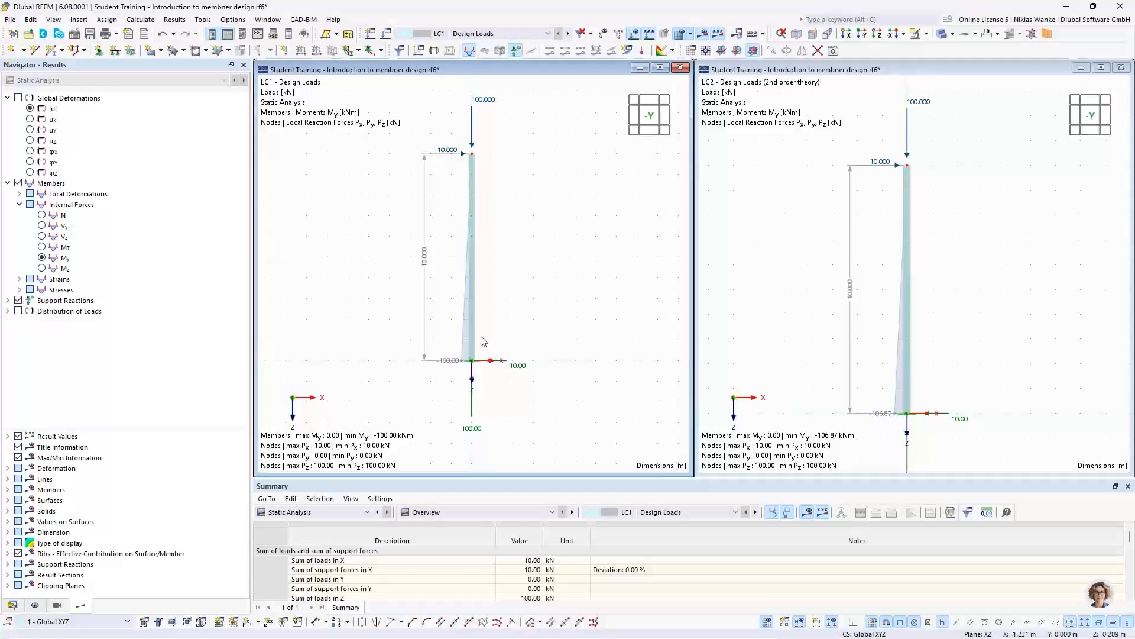
{"action": "left_click", "coordinate": [816, 276]}
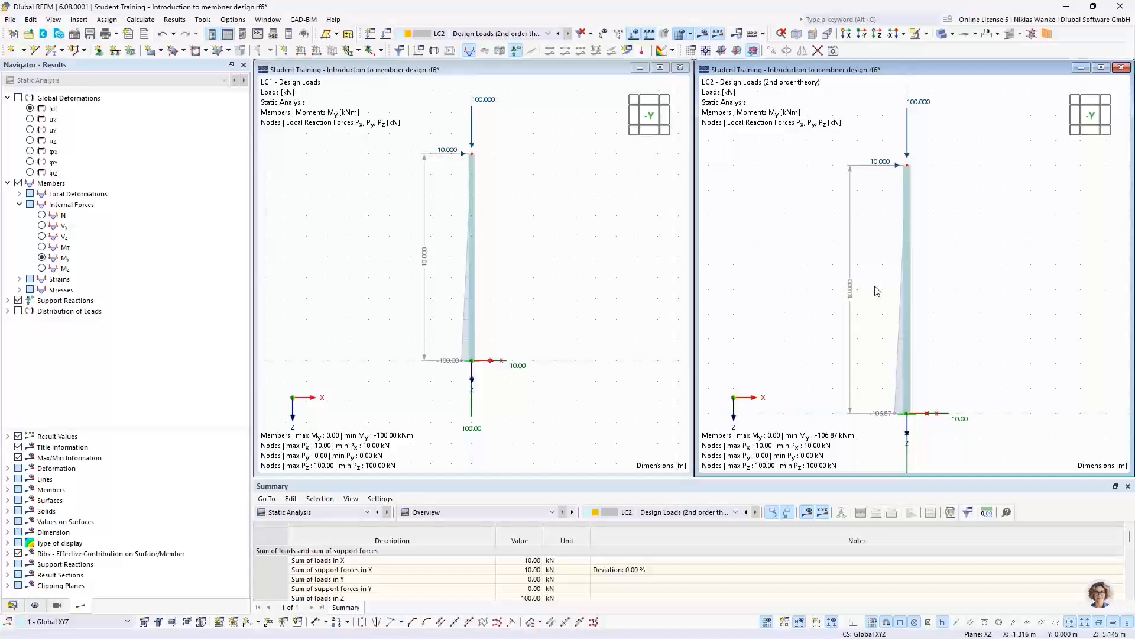
- Set the LC2 nodal load at the column top to FX 20 kN and FZ 200 kN
{"action": "scroll", "coordinate": [875, 287], "scroll_direction": "down", "scroll_amount": 1}
{"action": "middle_click_drag", "start_coordinate": [875, 287], "coordinate": [888, 299]}
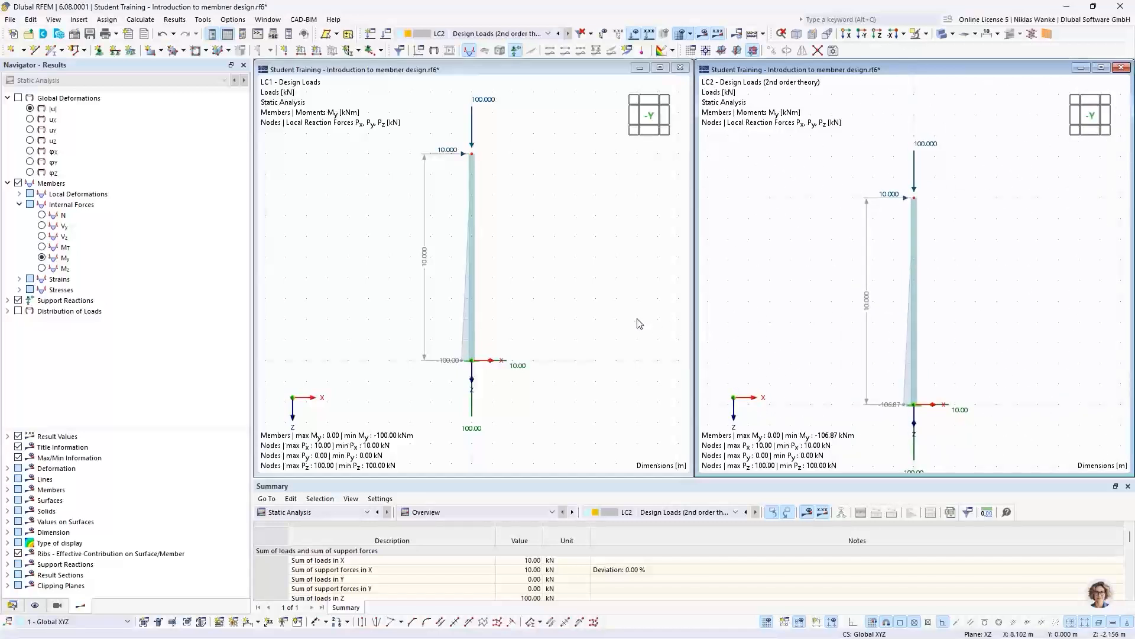
{"action": "middle_click_drag", "start_coordinate": [593, 233], "coordinate": [589, 263]}
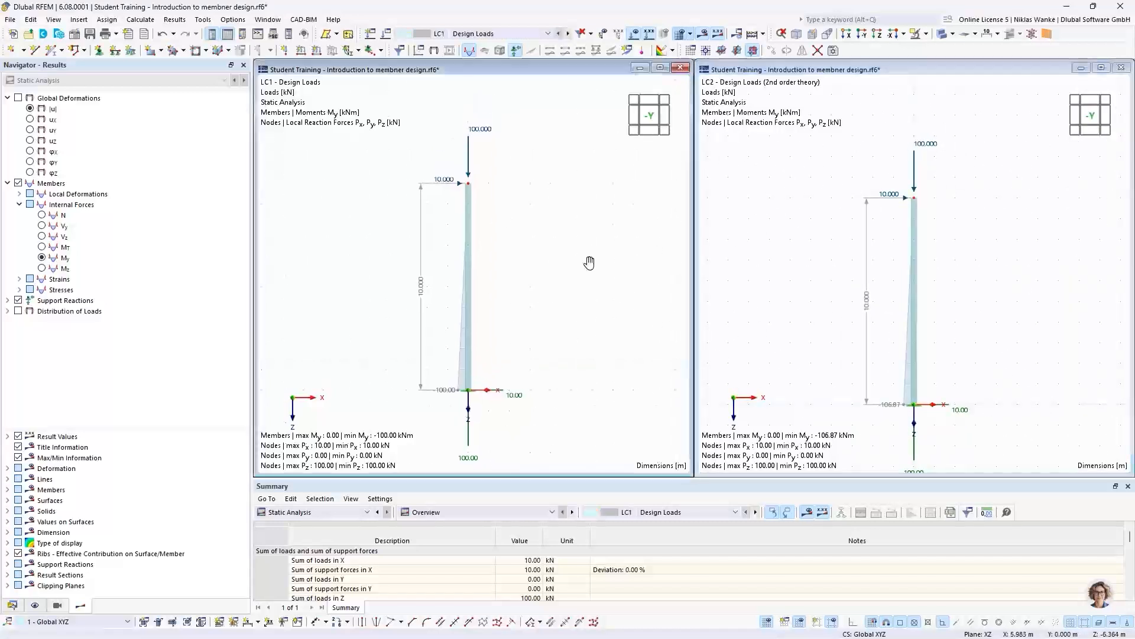
{"action": "double_click", "coordinate": [926, 147]}
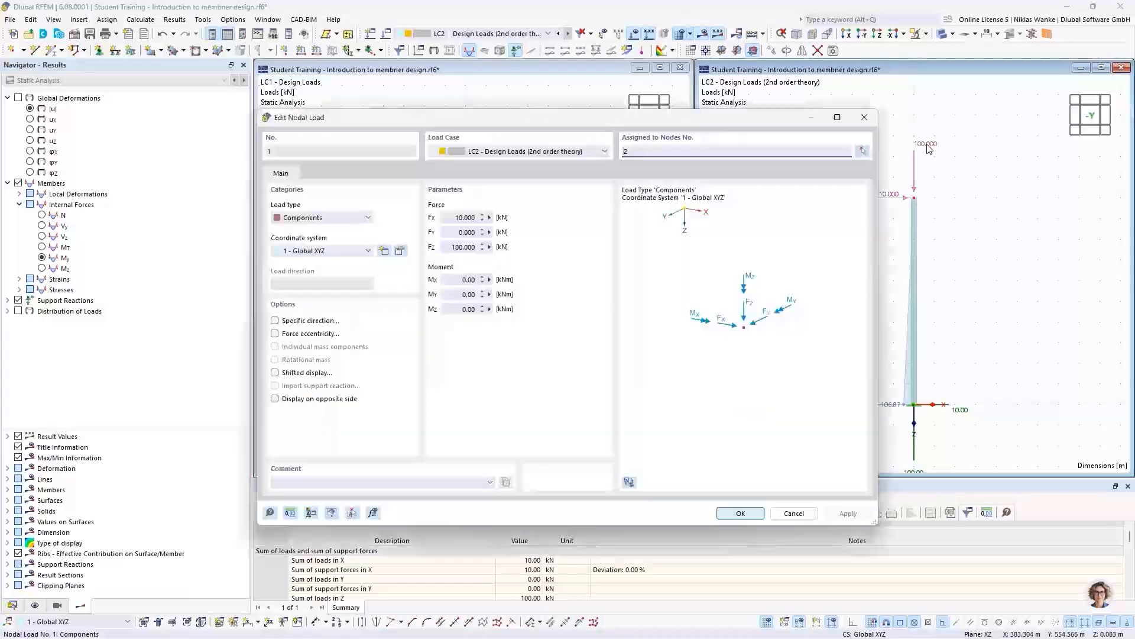
{"action": "left_click_drag", "start_coordinate": [453, 218], "coordinate": [502, 217]}
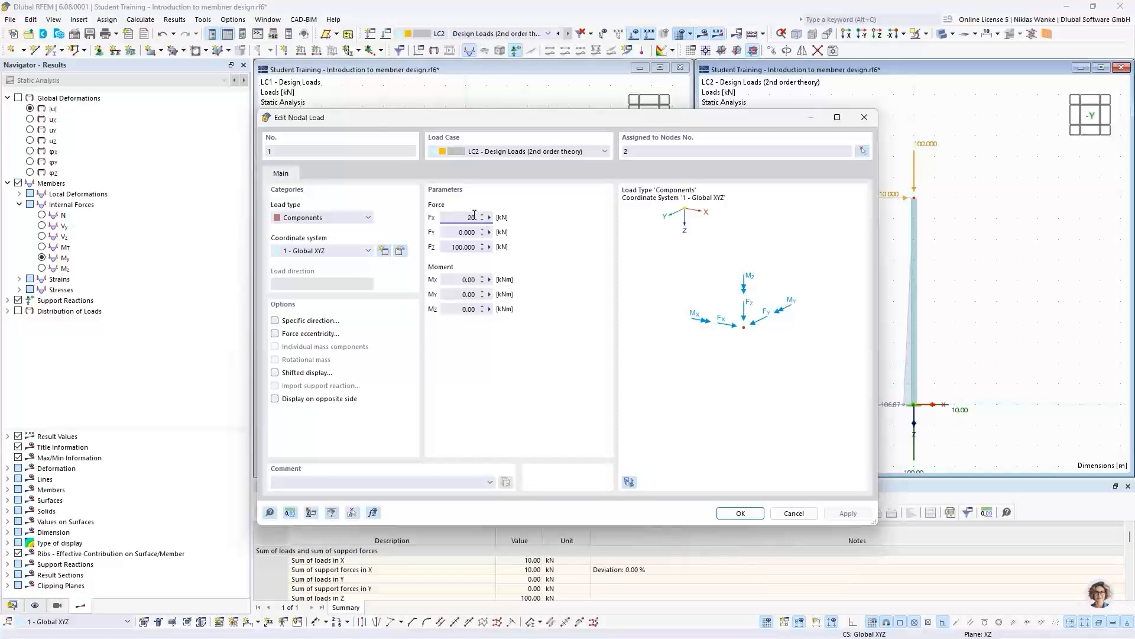
{"action": "left_click_drag", "start_coordinate": [453, 246], "coordinate": [500, 243]}
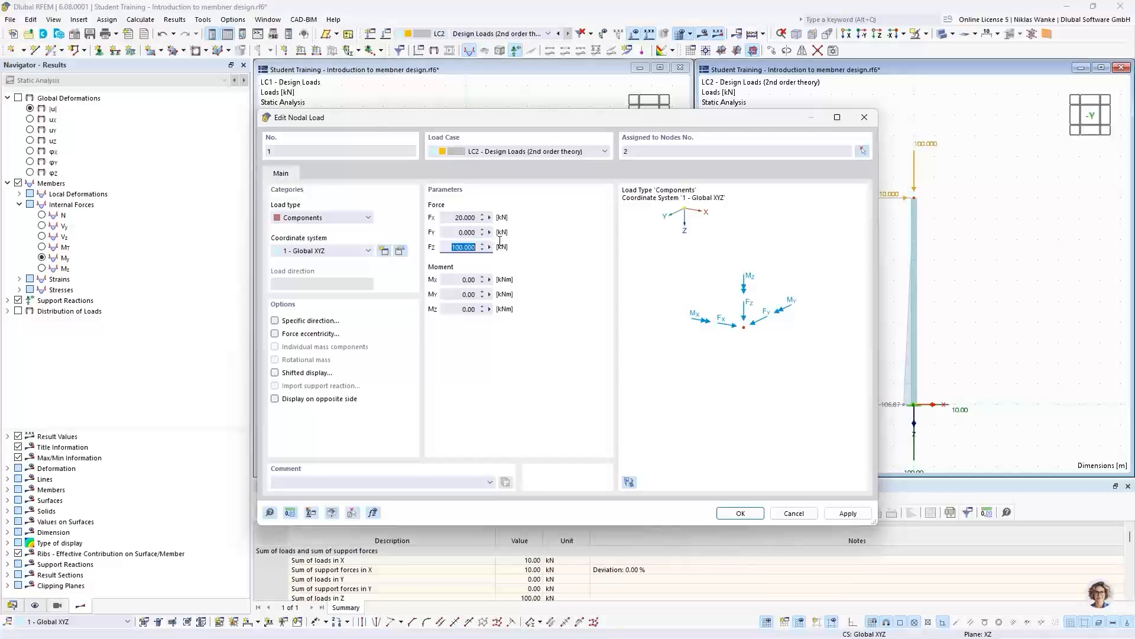
{"action": "type", "text": "200"}
{"action": "left_click", "coordinate": [740, 513]}
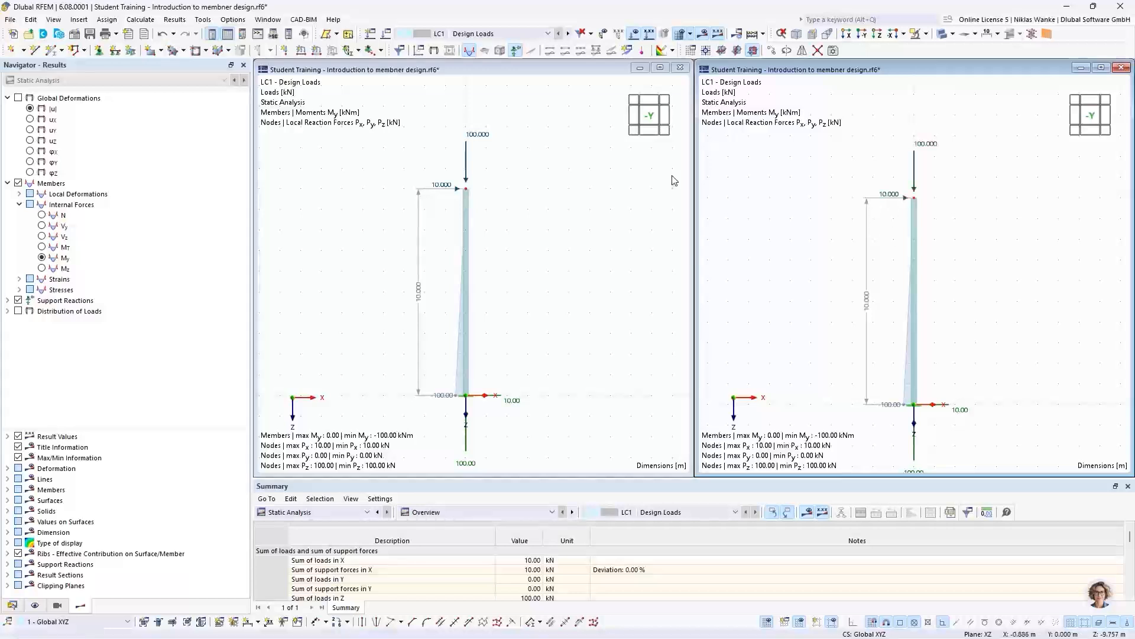
- Set the LC1 nodal load at the column top to FX 20 kN and FZ 200 kN
{"action": "double_click", "coordinate": [926, 148]}
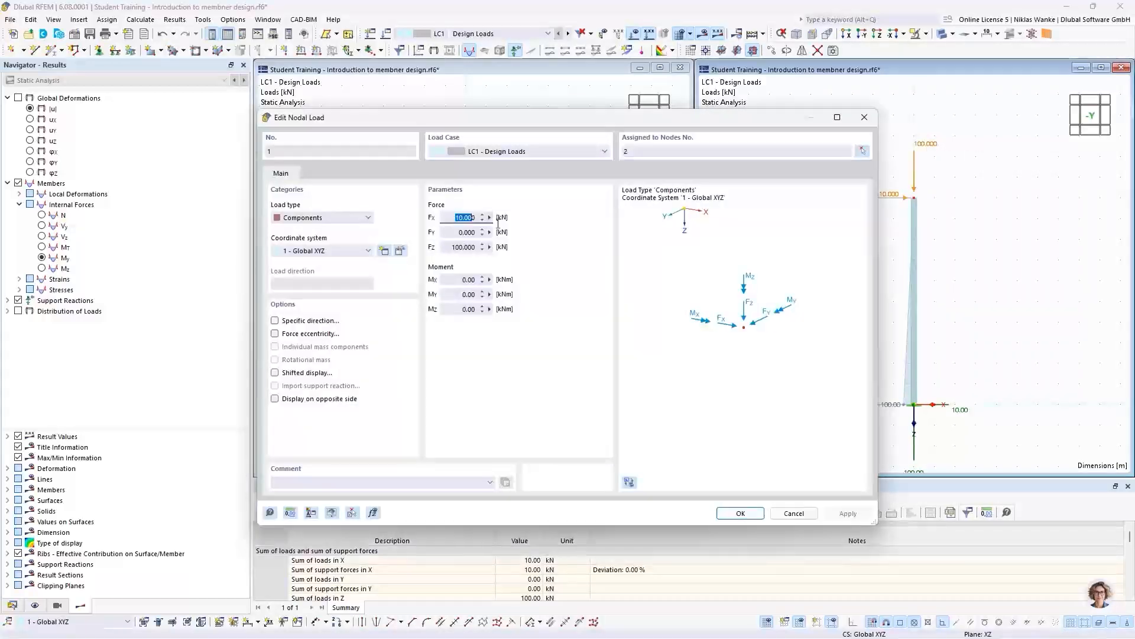
{"action": "type", "text": "20"}
{"action": "left_click", "coordinate": [456, 247]}
{"action": "type", "text": "200"}
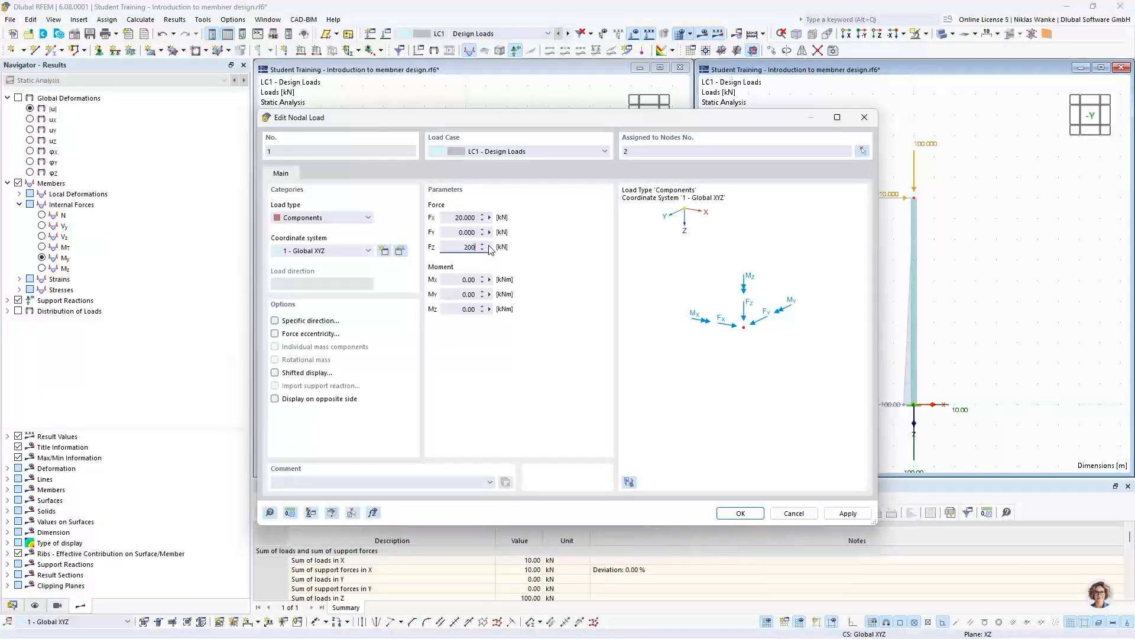
{"action": "left_click", "coordinate": [465, 234]}
{"action": "left_click", "coordinate": [741, 513]}
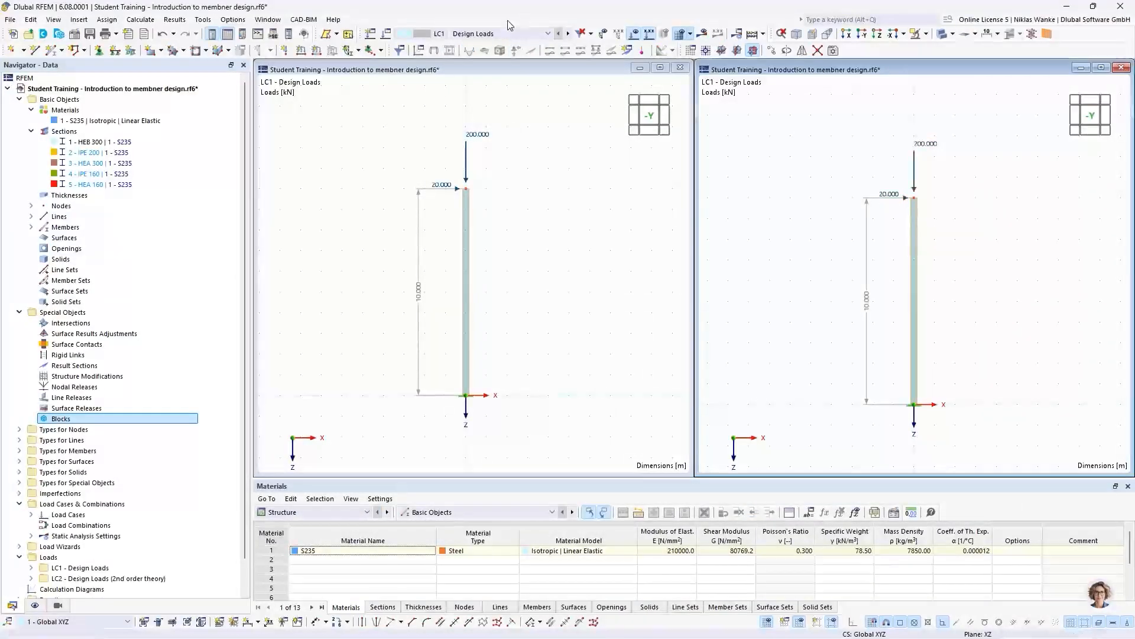
- Display LC2 Design Loads (2nd order theory) in the second model window, keeping LC1 in the first
{"action": "left_click", "coordinate": [495, 36]}
{"action": "left_click", "coordinate": [488, 34]}
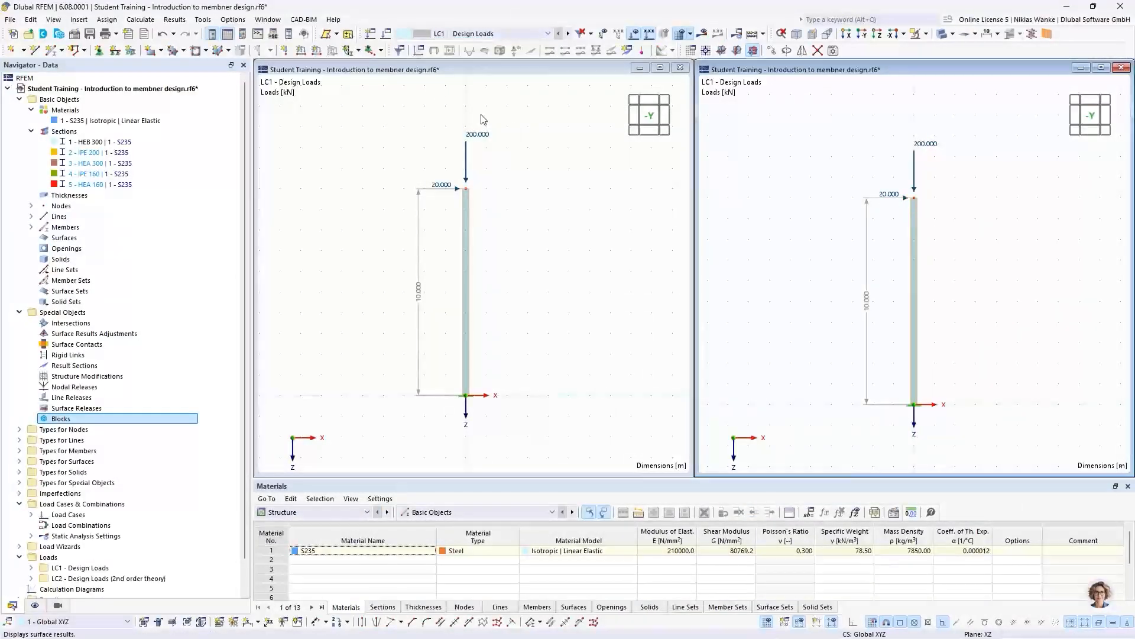
{"action": "left_click", "coordinate": [500, 35]}
{"action": "left_click", "coordinate": [500, 54]}
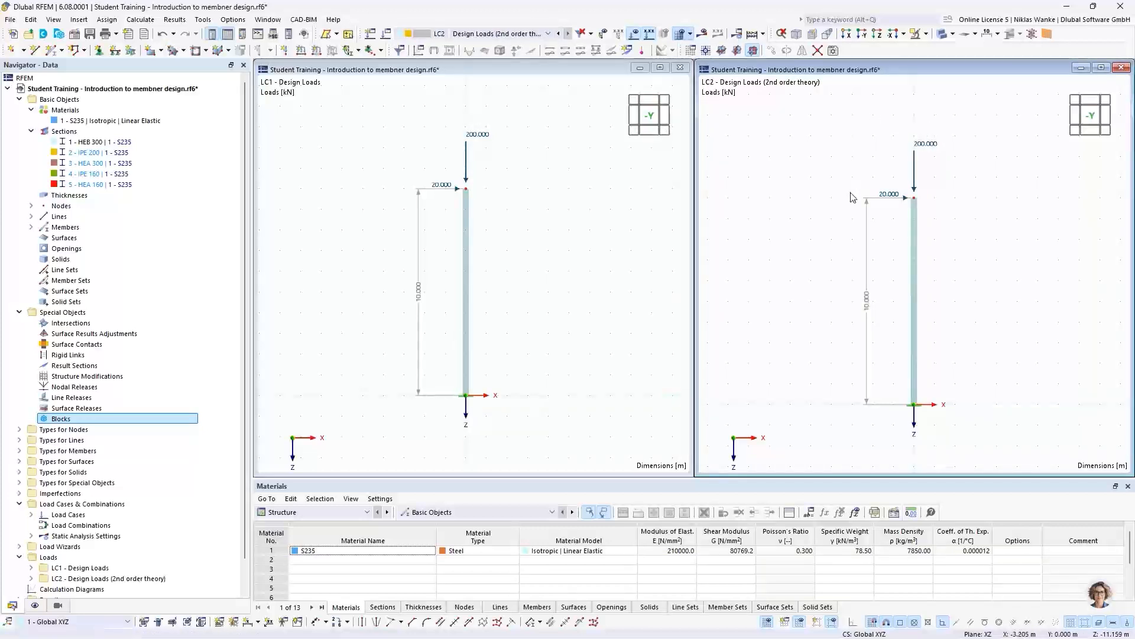
- Calculate all load cases with the 20 kN horizontal and 200 kN vertical top loads
{"action": "left_click", "coordinate": [538, 183]}
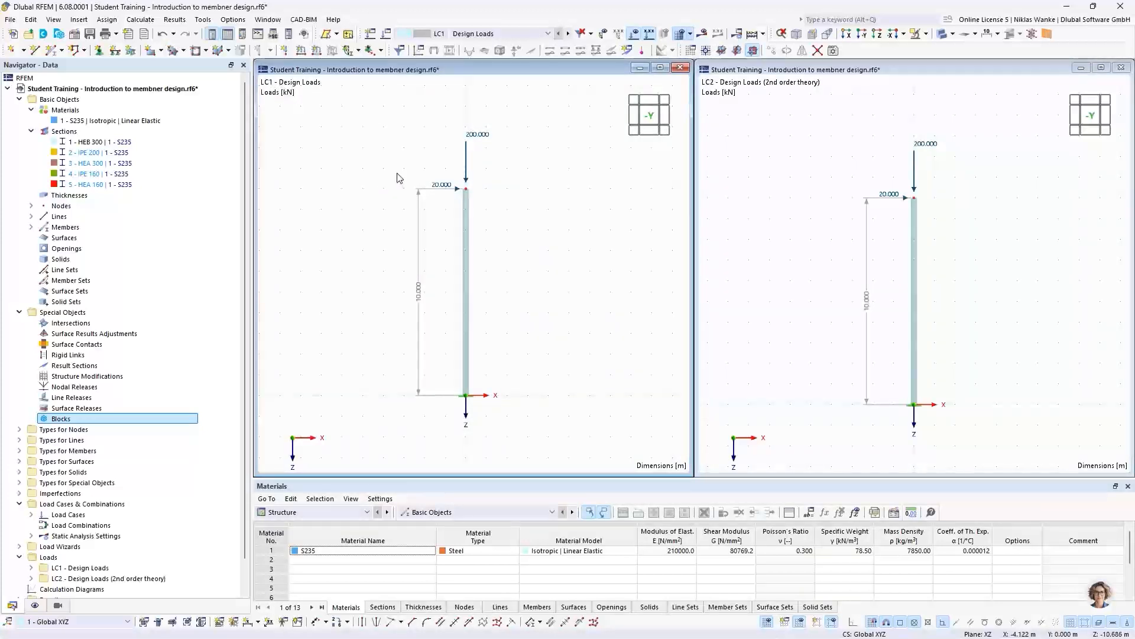
{"action": "left_click", "coordinate": [175, 19]}
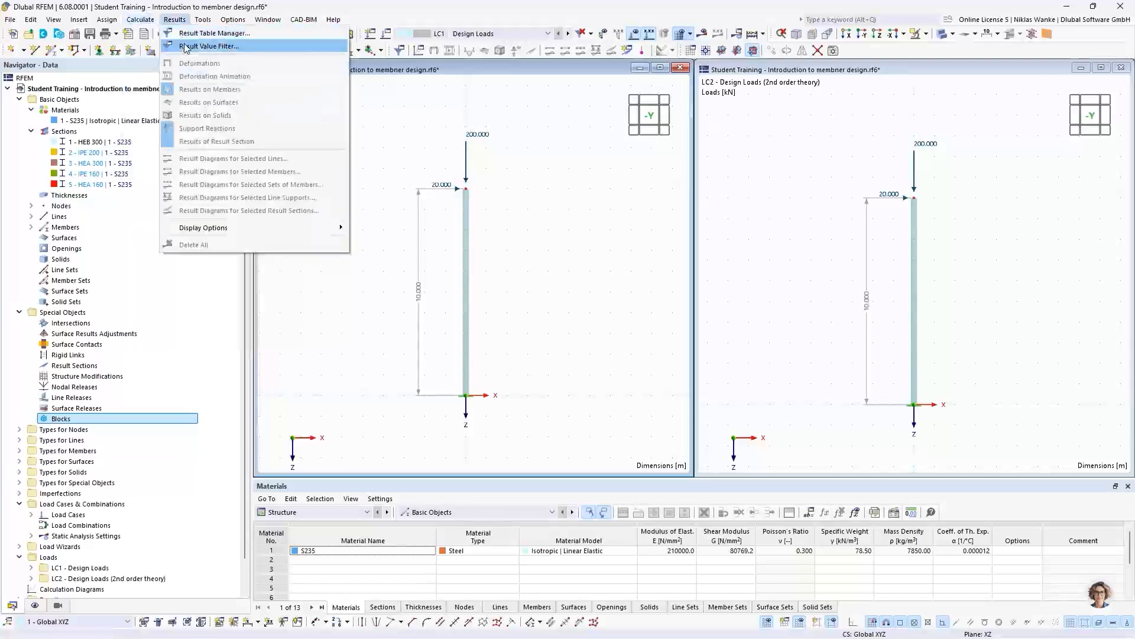
{"action": "mouse_move", "coordinate": [140, 20]}
{"action": "left_click", "coordinate": [162, 44]}
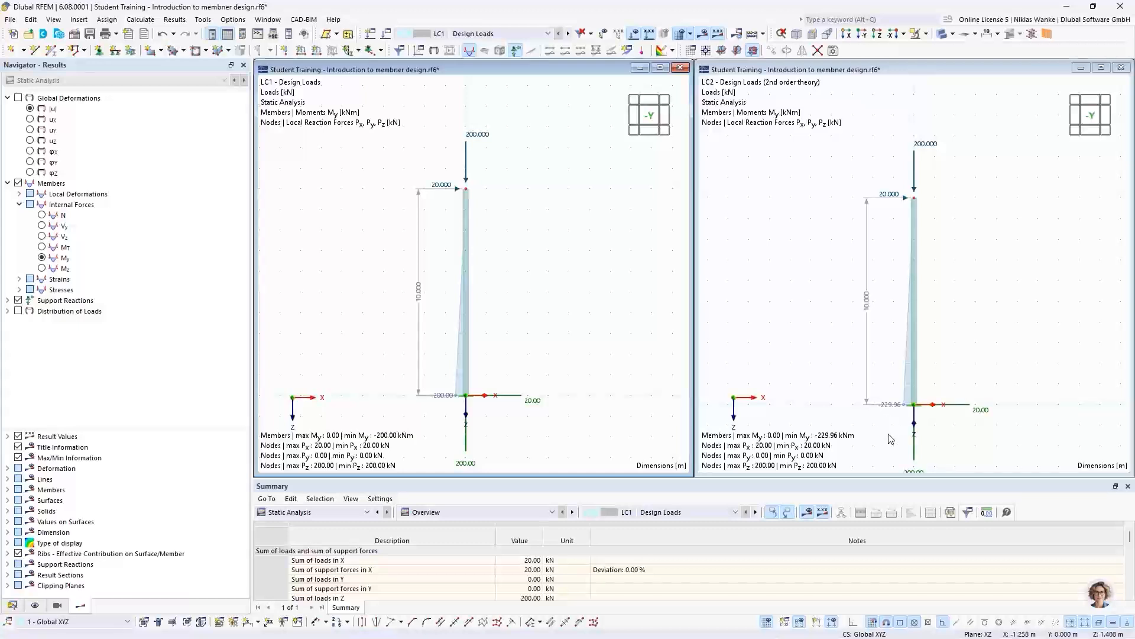
- Set the LC2 nodal load at the column top to FX 50 kN and FZ 500 kN, and show LC2 in the second window
{"action": "left_click", "coordinate": [960, 130]}
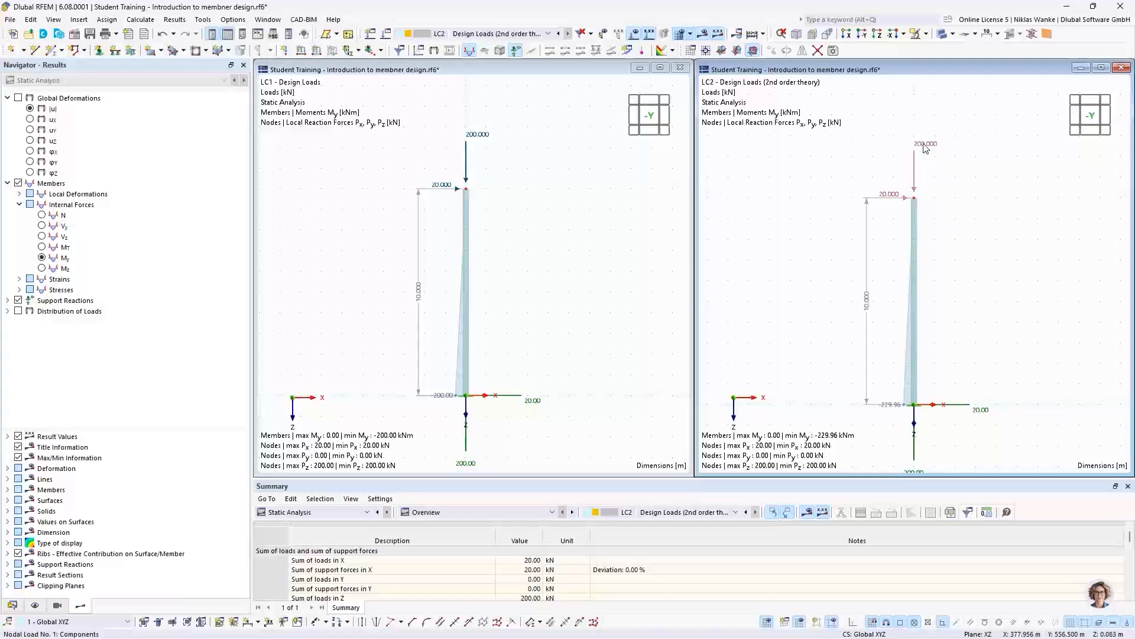
{"action": "mouse_move", "coordinate": [926, 148]}
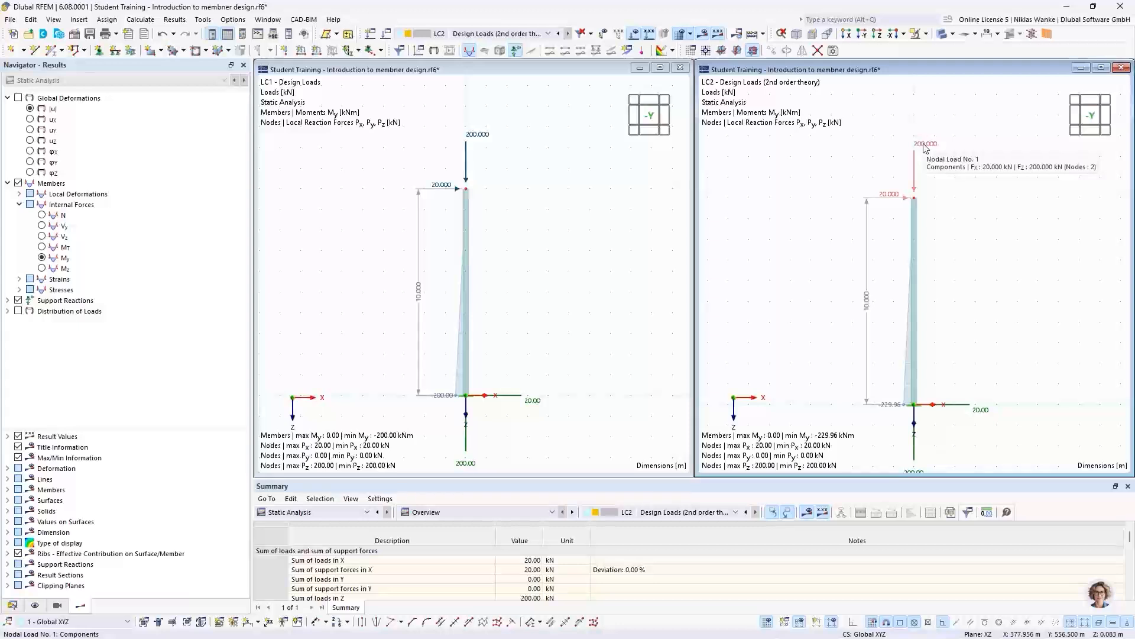
{"action": "double_click", "coordinate": [926, 148]}
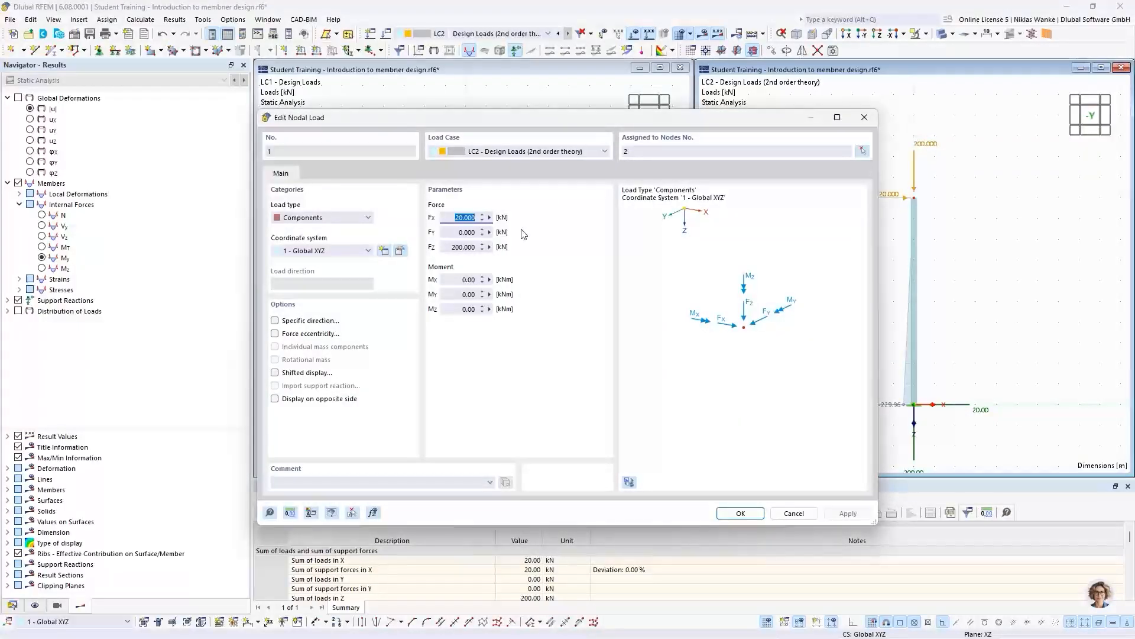
{"action": "type", "text": "50"}
{"action": "left_click", "coordinate": [446, 246]}
{"action": "type", "text": "50"}
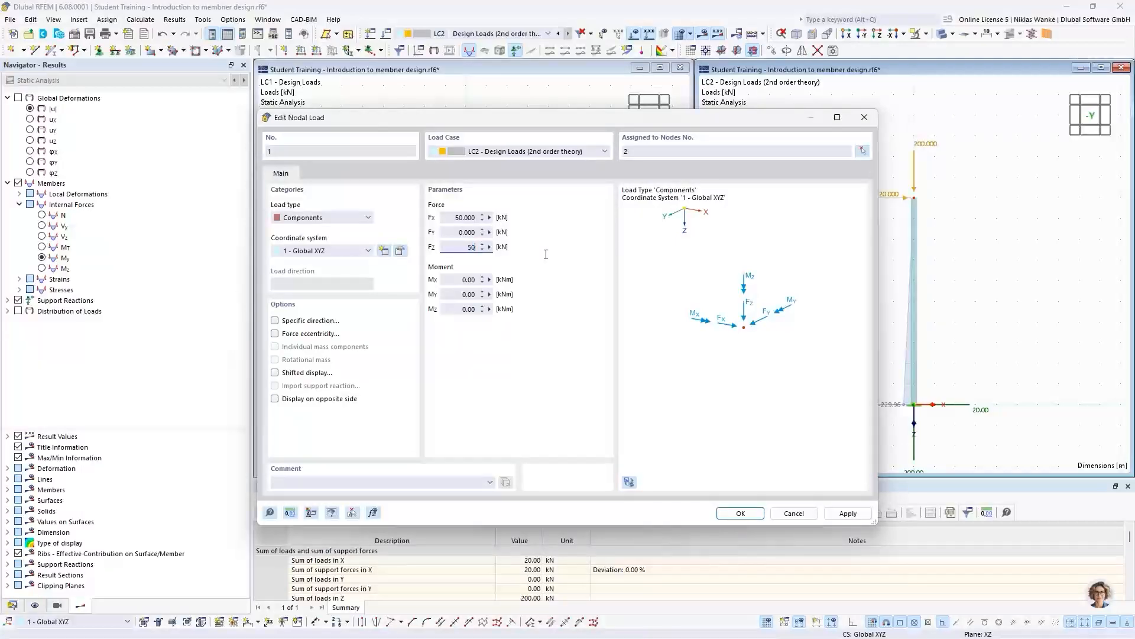
{"action": "left_click", "coordinate": [743, 513]}
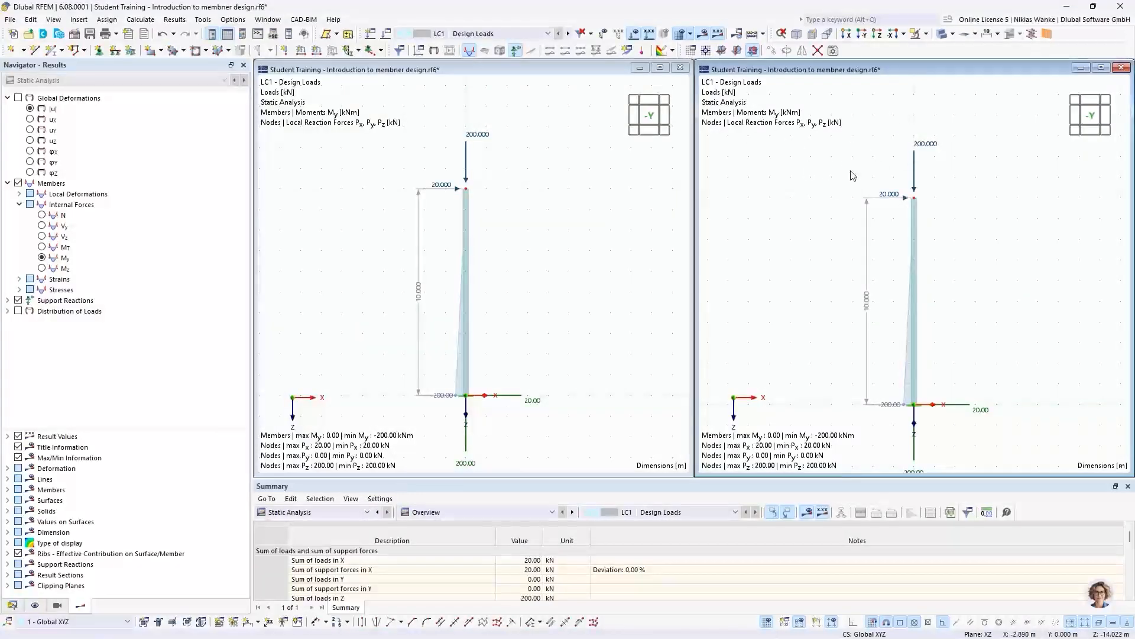
{"action": "left_click", "coordinate": [493, 35]}
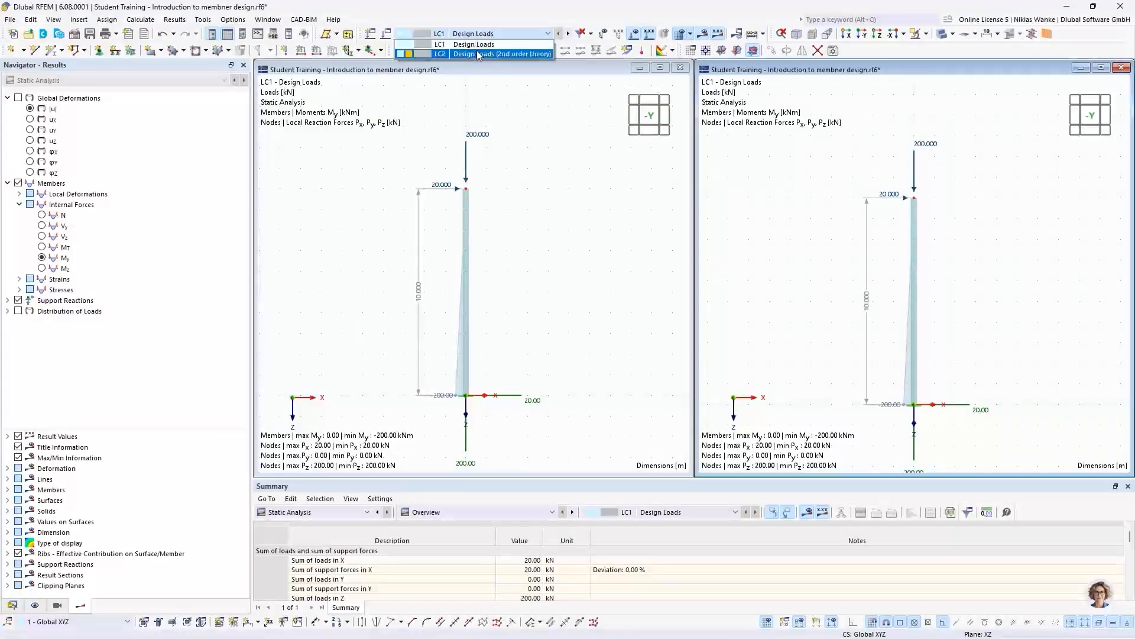
{"action": "left_click", "coordinate": [493, 54]}
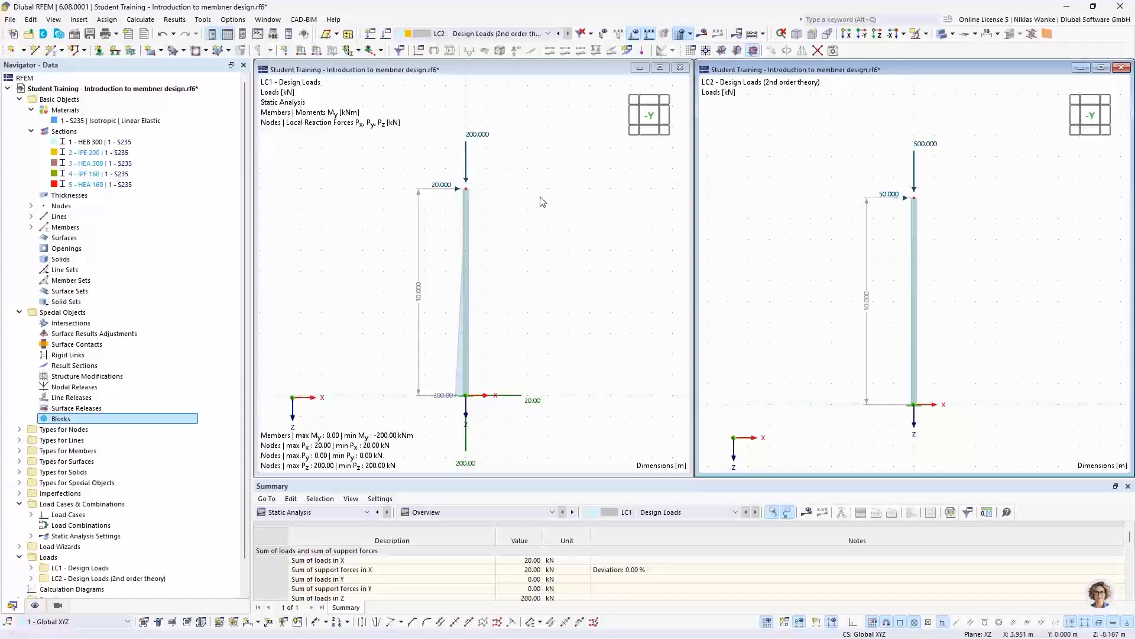
- Set the LC1 nodal load at the column top to FX 50 kN and FZ 500 kN
{"action": "double_click", "coordinate": [480, 136]}
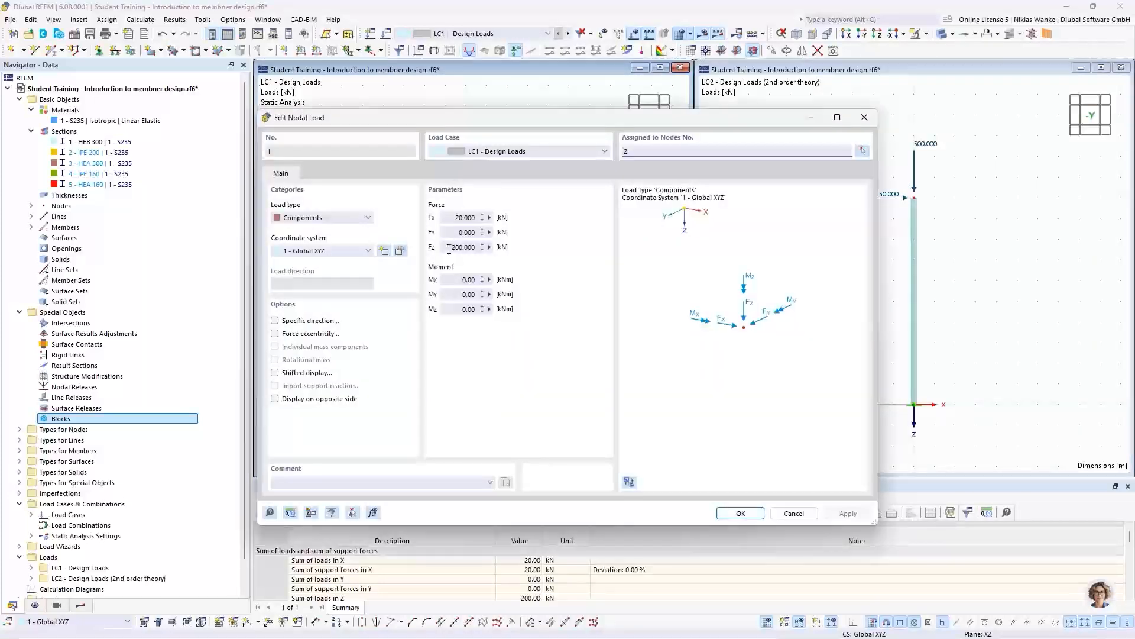
{"action": "double_click", "coordinate": [467, 217]}
{"action": "type", "text": "50"}
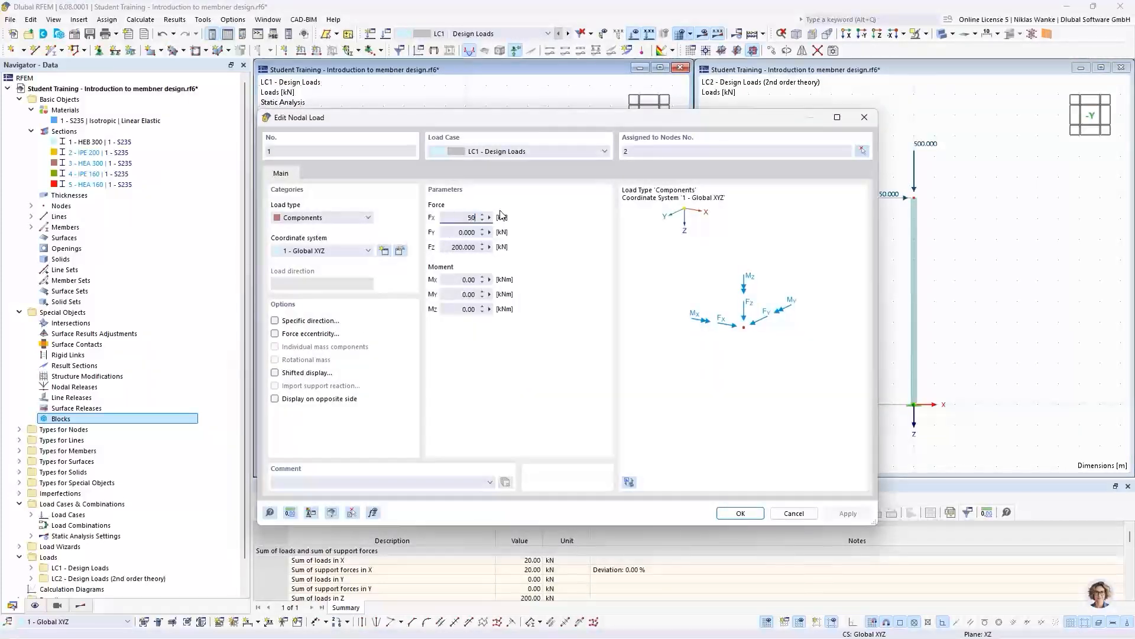
{"action": "double_click", "coordinate": [479, 246]}
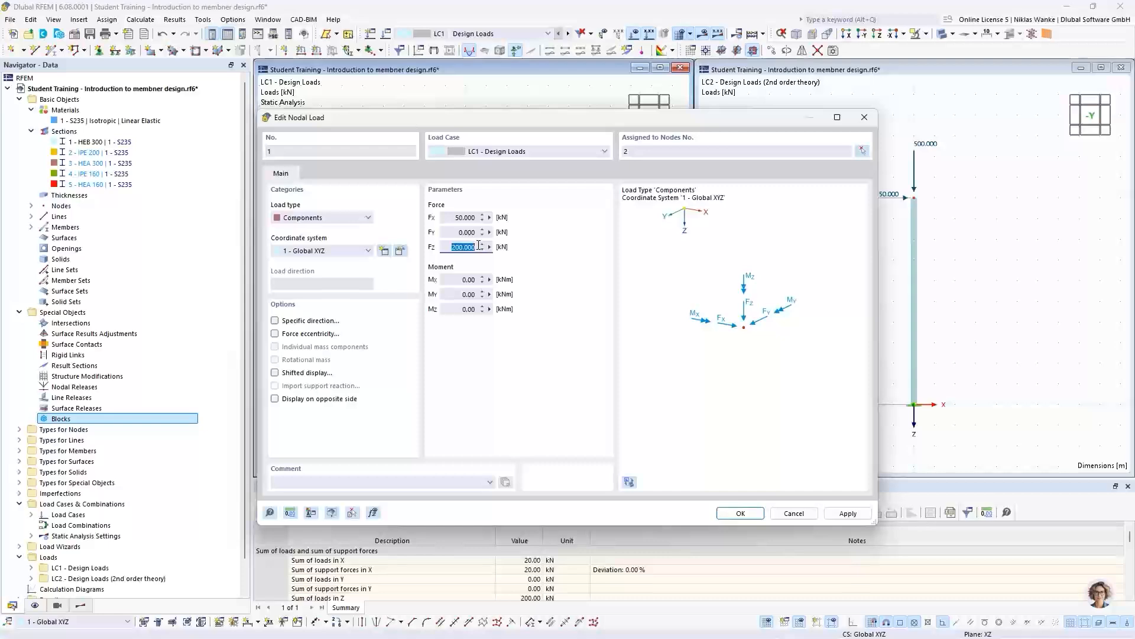
{"action": "type", "text": "500"}
{"action": "left_click", "coordinate": [740, 513]}
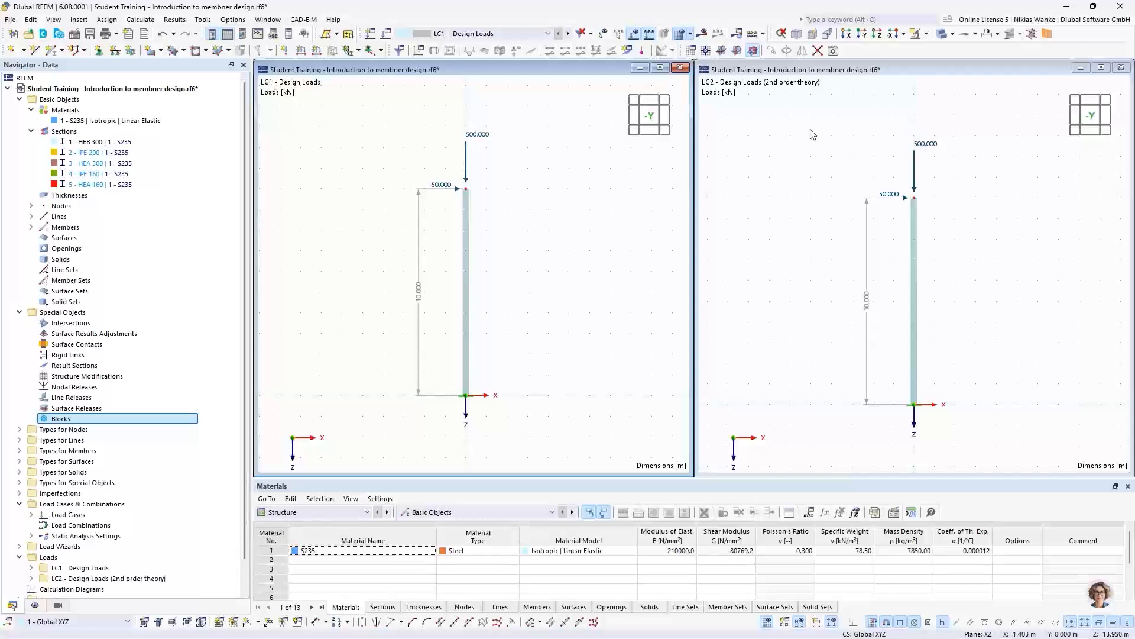
{"action": "left_click", "coordinate": [839, 258]}
{"action": "left_click", "coordinate": [509, 224]}
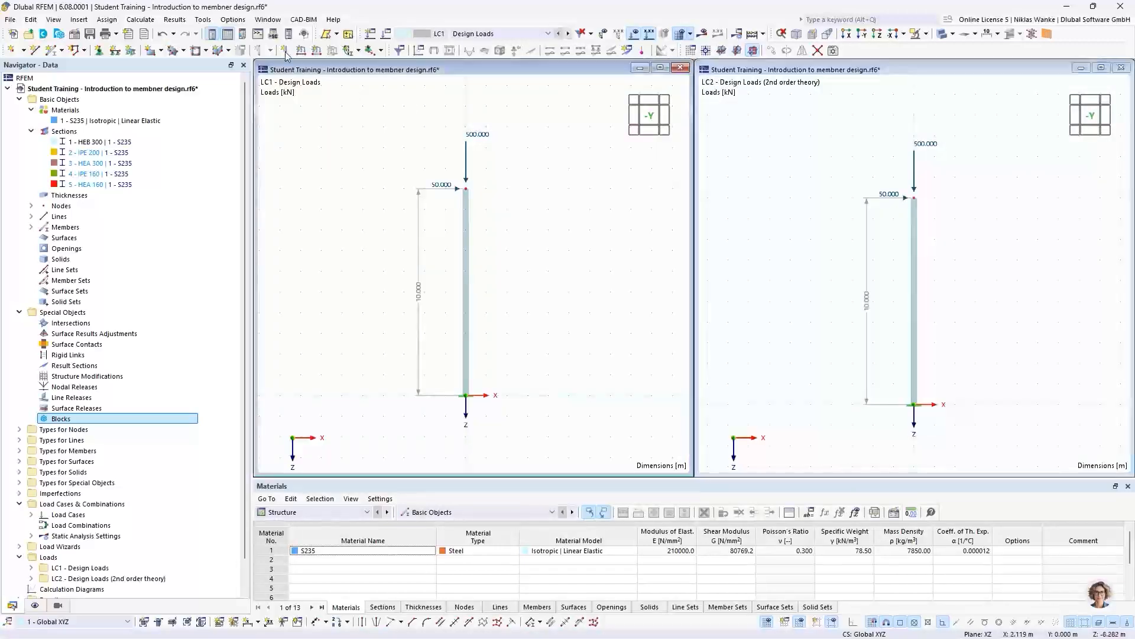
- Calculate all load cases with the 50 kN horizontal and 500 kN vertical top loads, and inspect the calculation error entry for LC2
{"action": "left_click", "coordinate": [141, 20]}
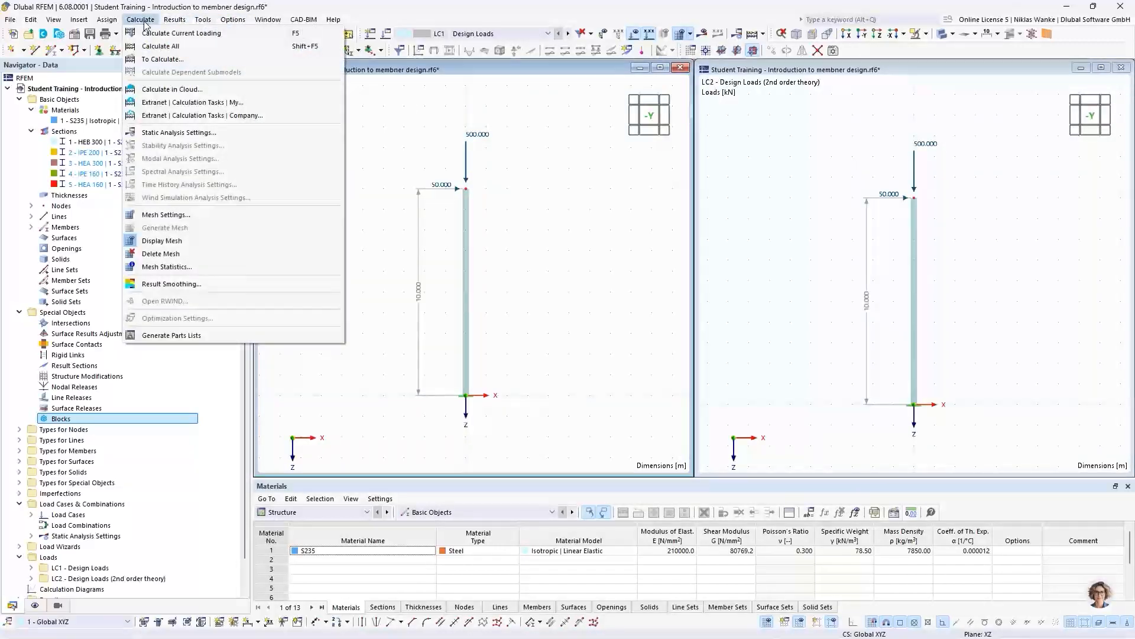
{"action": "left_click", "coordinate": [160, 47]}
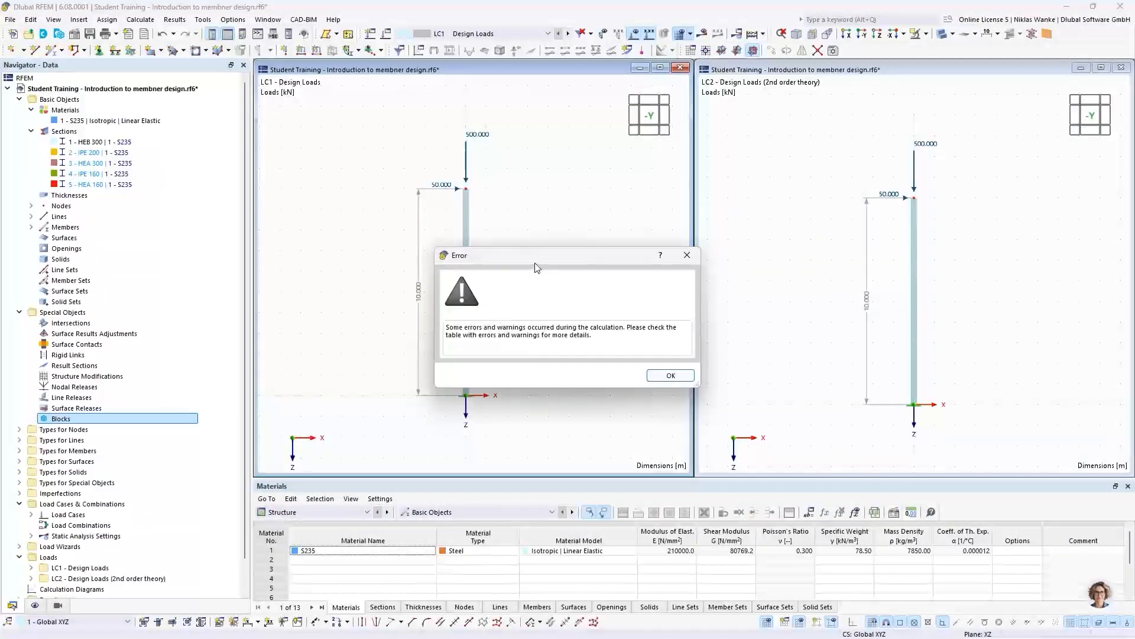
{"action": "left_click_drag", "start_coordinate": [565, 257], "coordinate": [635, 244]}
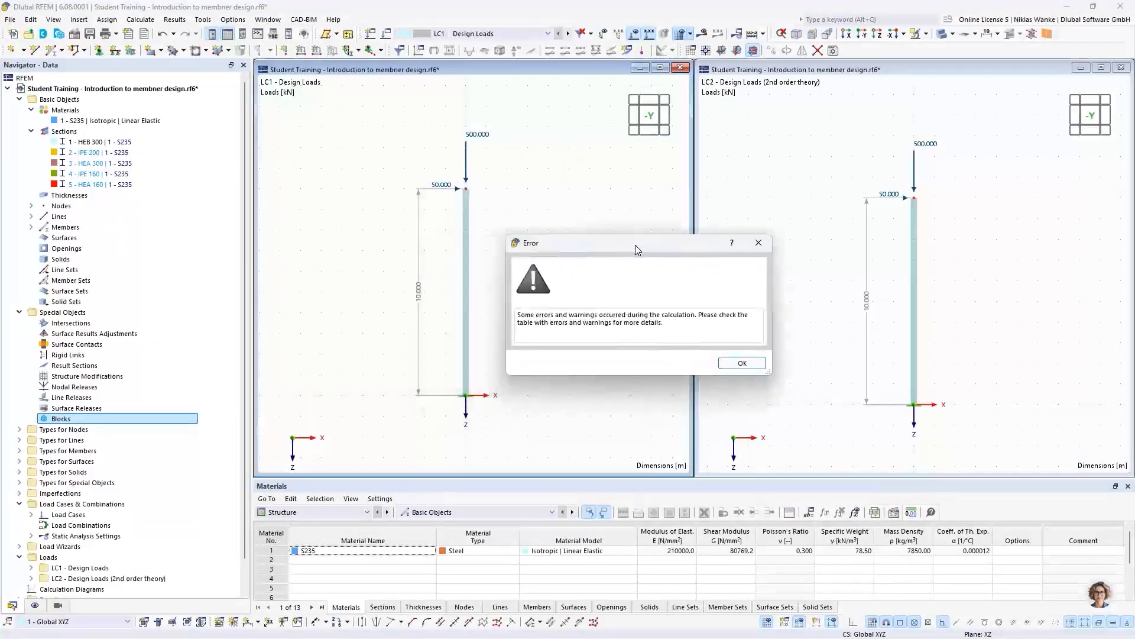
{"action": "left_click", "coordinate": [743, 362]}
{"action": "left_click", "coordinate": [596, 555]}
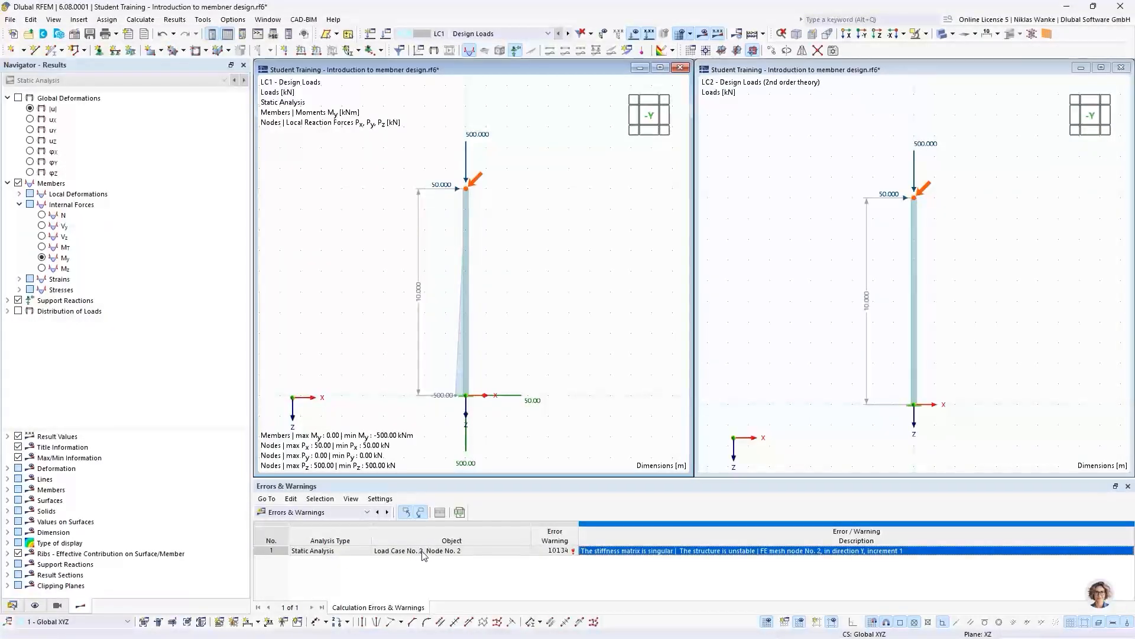
- Check the LC2 window for results, and display the global deformations |u| for LC1 in the first window
{"action": "left_click", "coordinate": [802, 220]}
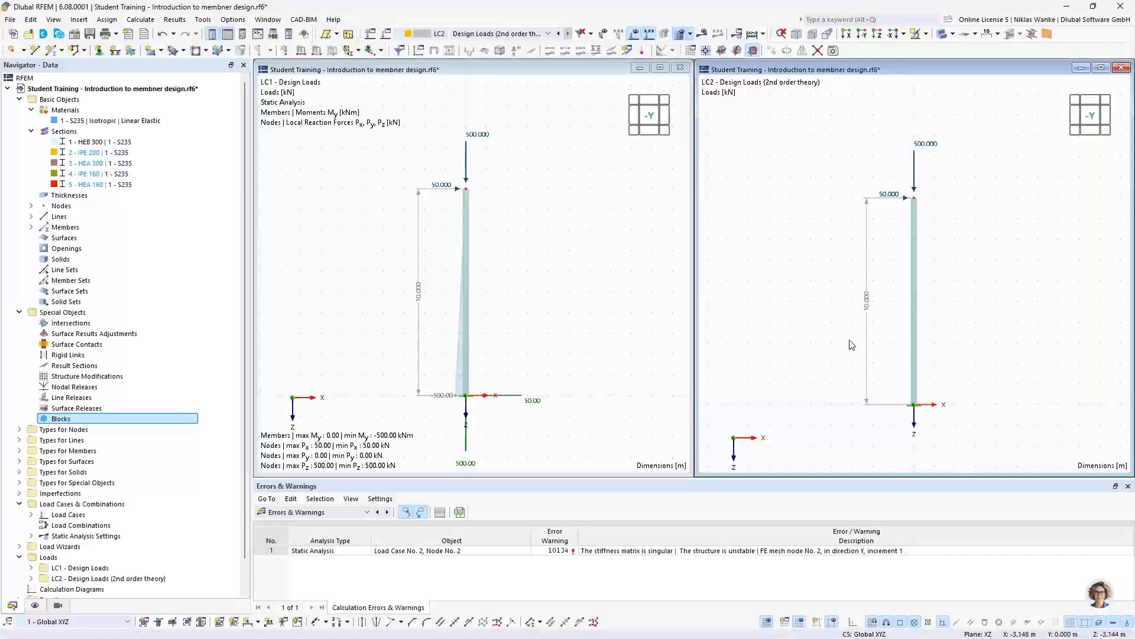
{"action": "left_click", "coordinate": [556, 171]}
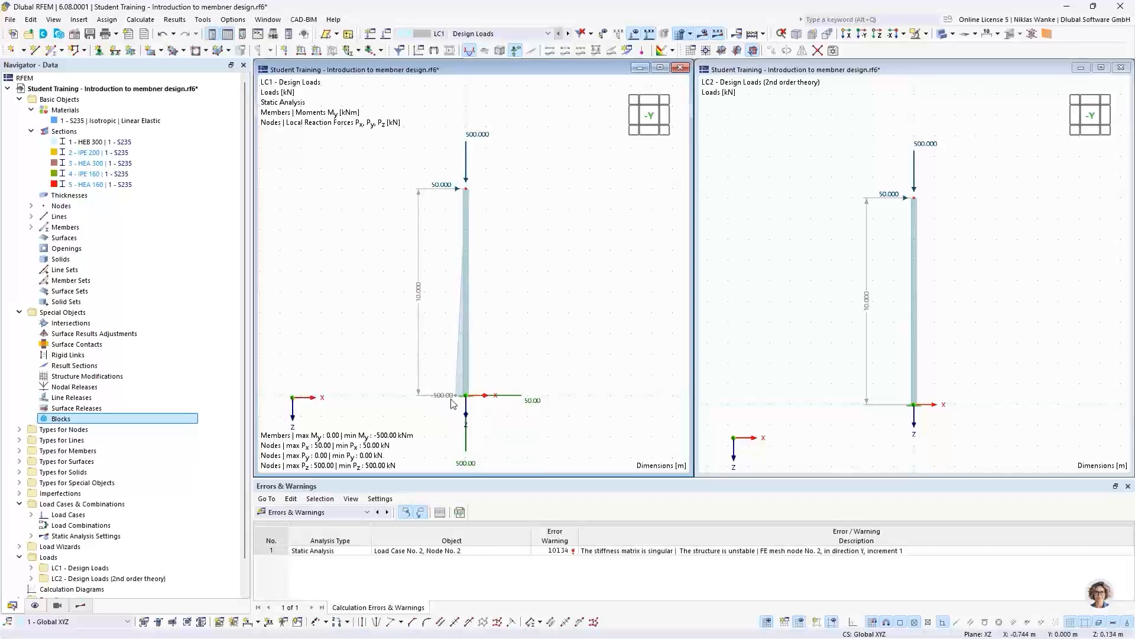
{"action": "left_click", "coordinate": [82, 605]}
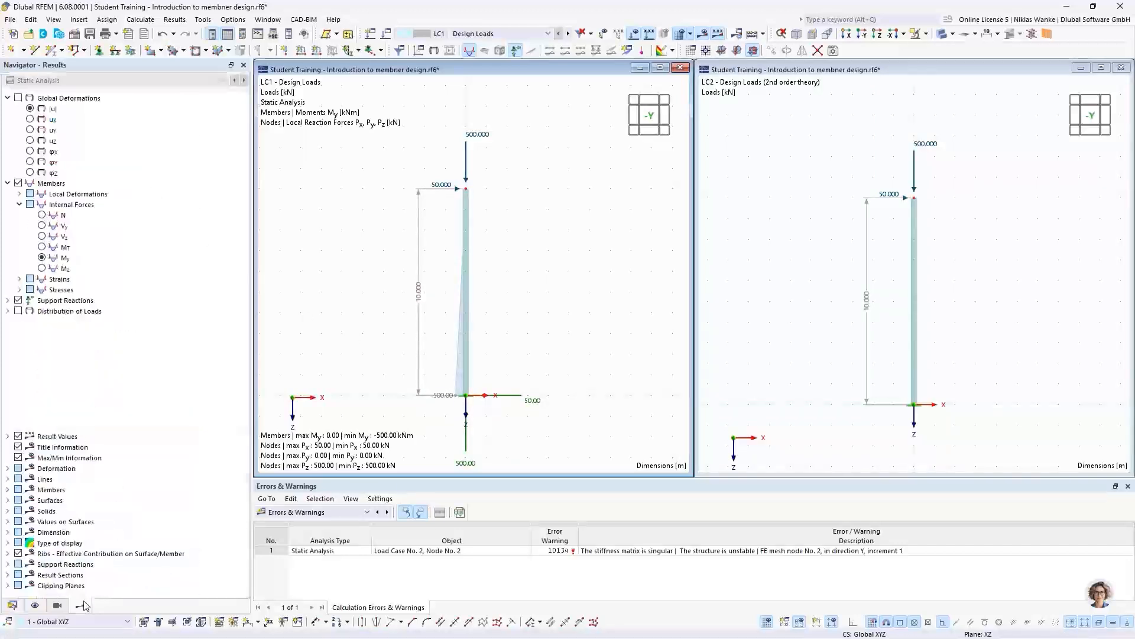
{"action": "left_click", "coordinate": [30, 109]}
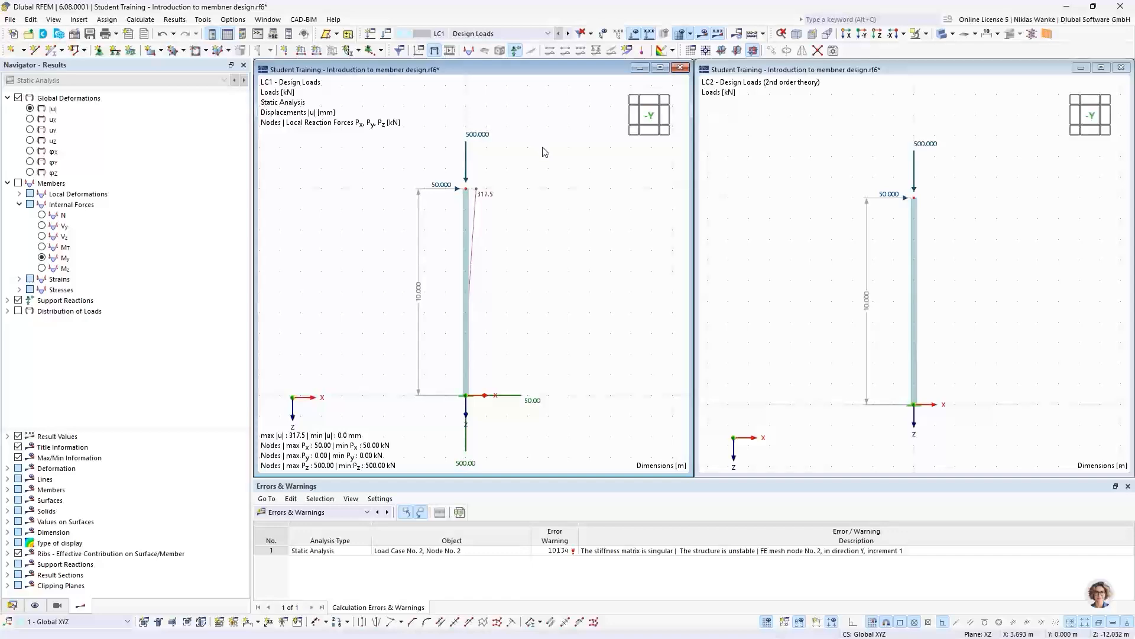
- Review the available analysis and design add-ons in the model's base data and close it without changes
{"action": "left_click", "coordinate": [75, 36]}
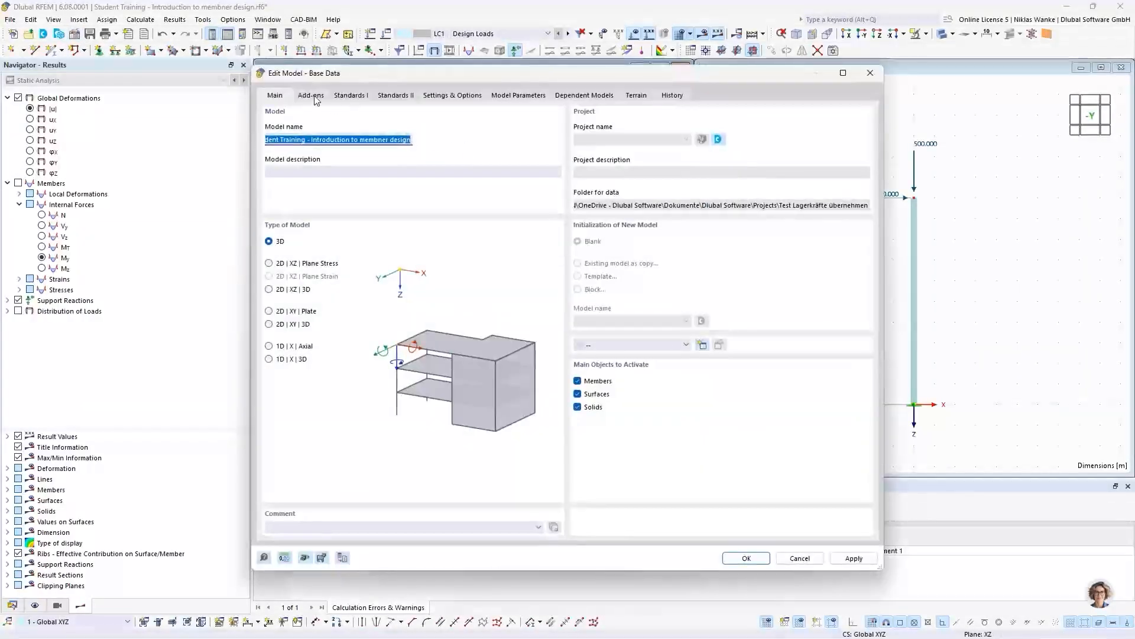
{"action": "left_click", "coordinate": [312, 96]}
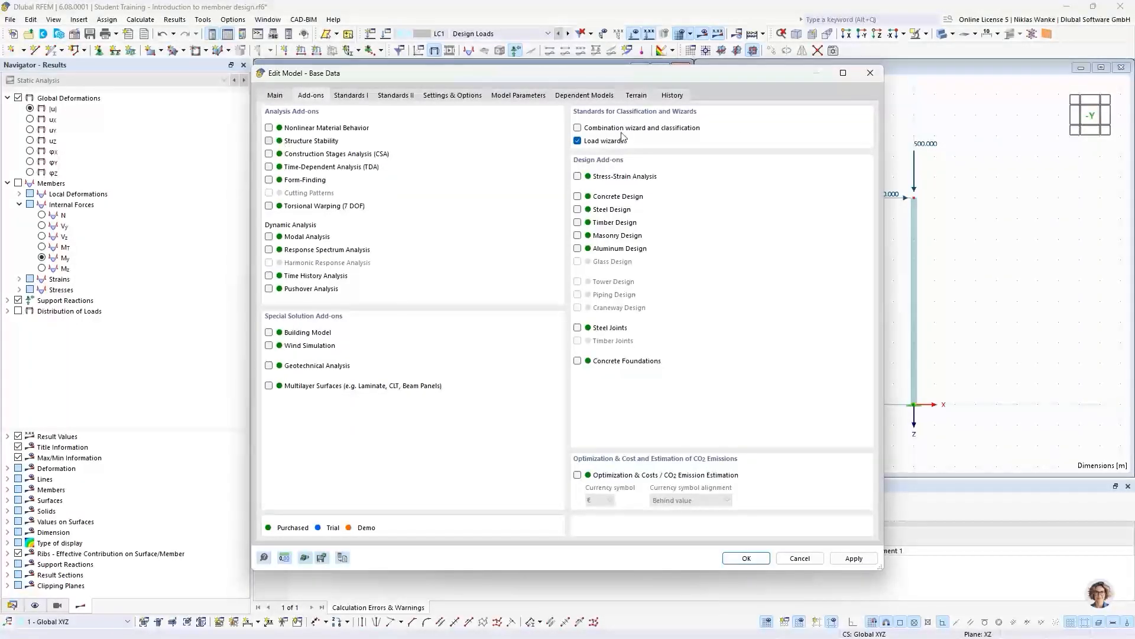
{"action": "left_click", "coordinate": [870, 74]}
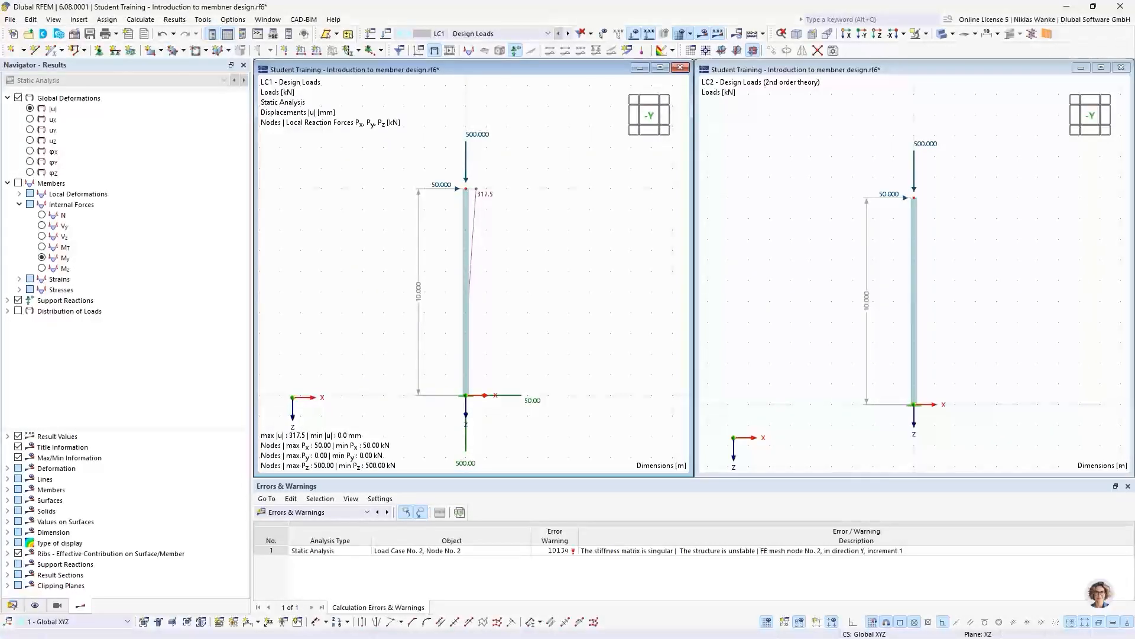
- Switch to the PowerPoint presentation and advance to the slide on Euler-Case 1 mode shapes
{"action": "key", "text": "alt+Tab"}
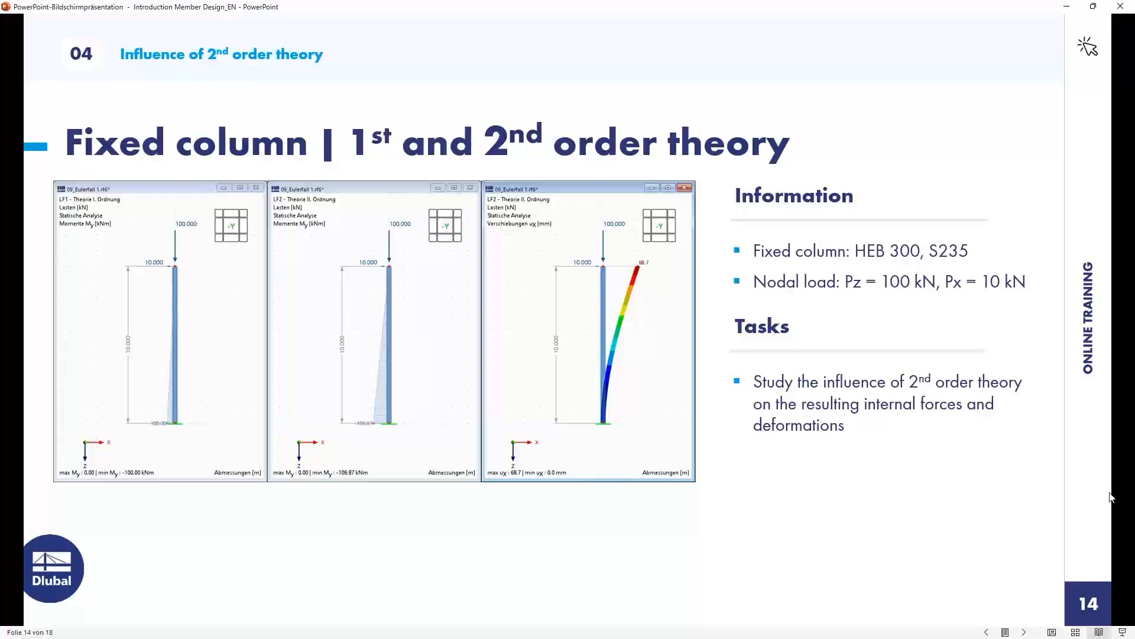
{"action": "left_click", "coordinate": [901, 486]}
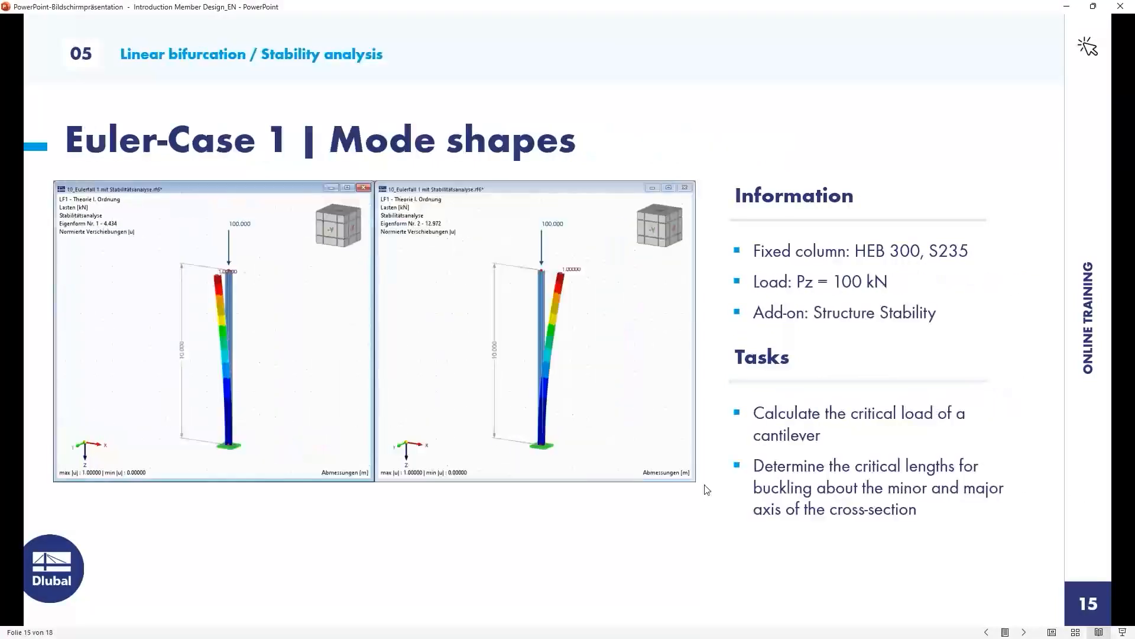
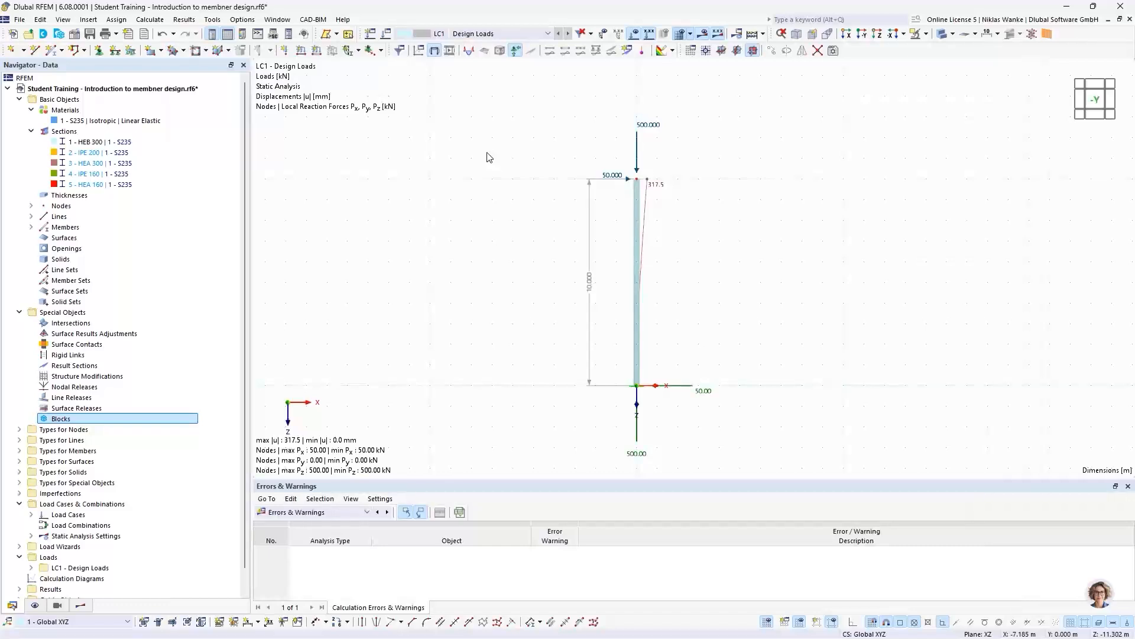
- Edit the LC1 nodal load at the column top to 0 kN horizontal force FX and 100 kN vertical force FZ
{"action": "double_click", "coordinate": [645, 128]}
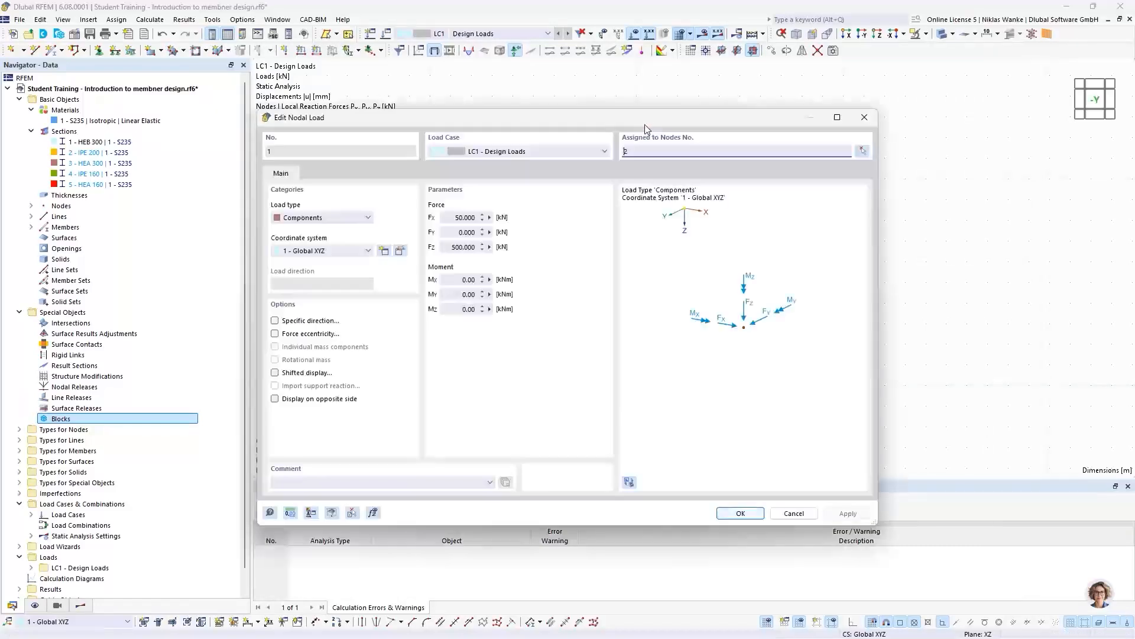
{"action": "double_click", "coordinate": [465, 218]}
{"action": "double_click", "coordinate": [468, 248]}
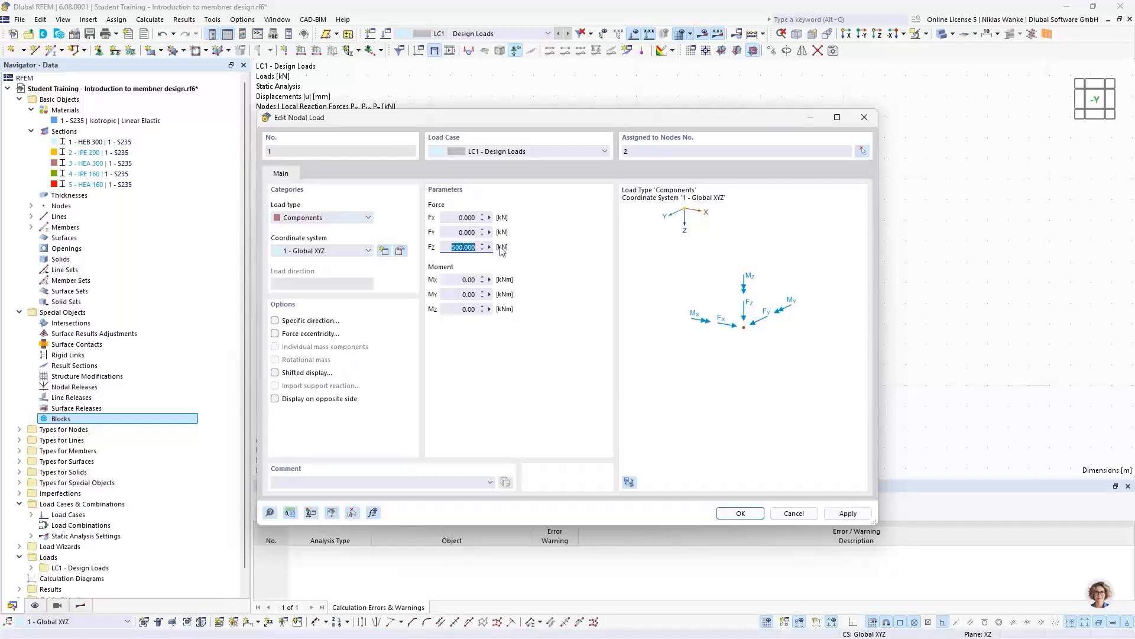
{"action": "type", "text": "100"}
{"action": "left_click", "coordinate": [751, 518]}
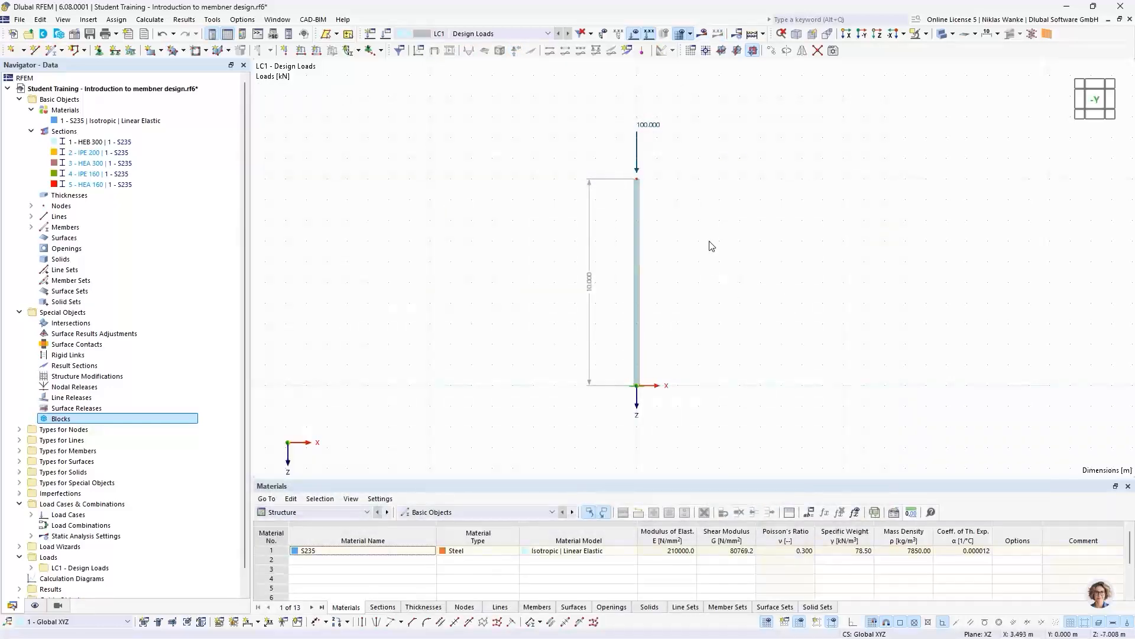
{"action": "middle_click_drag", "start_coordinate": [700, 280], "coordinate": [707, 280]}
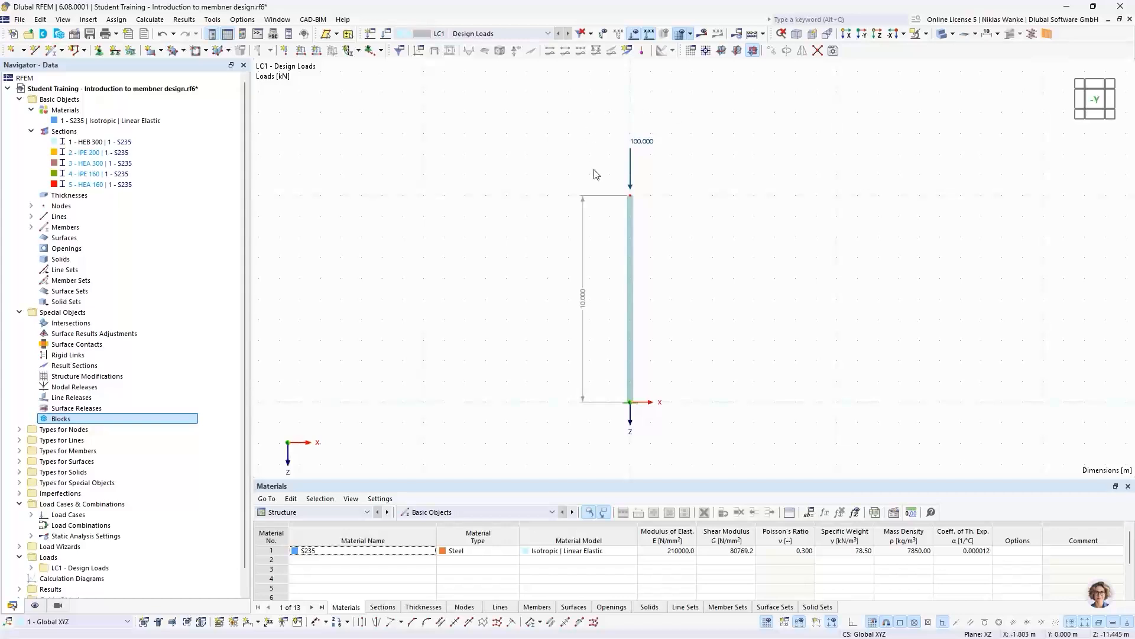
- Activate the Structure Stability analysis add-on in the model's base data
{"action": "left_click", "coordinate": [75, 35]}
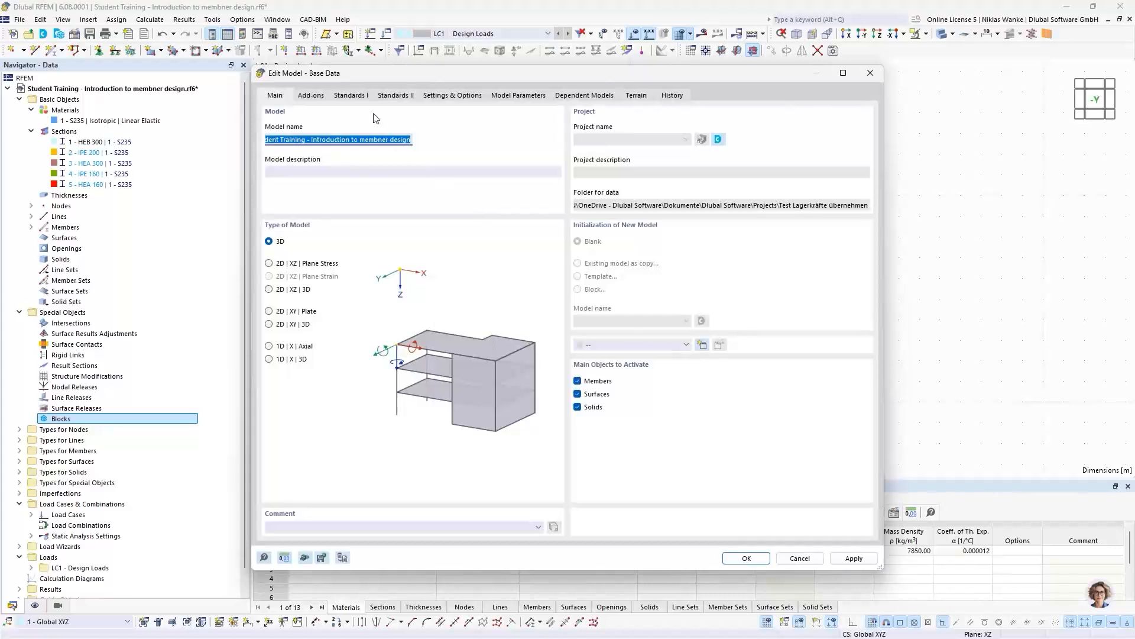
{"action": "left_click", "coordinate": [312, 96]}
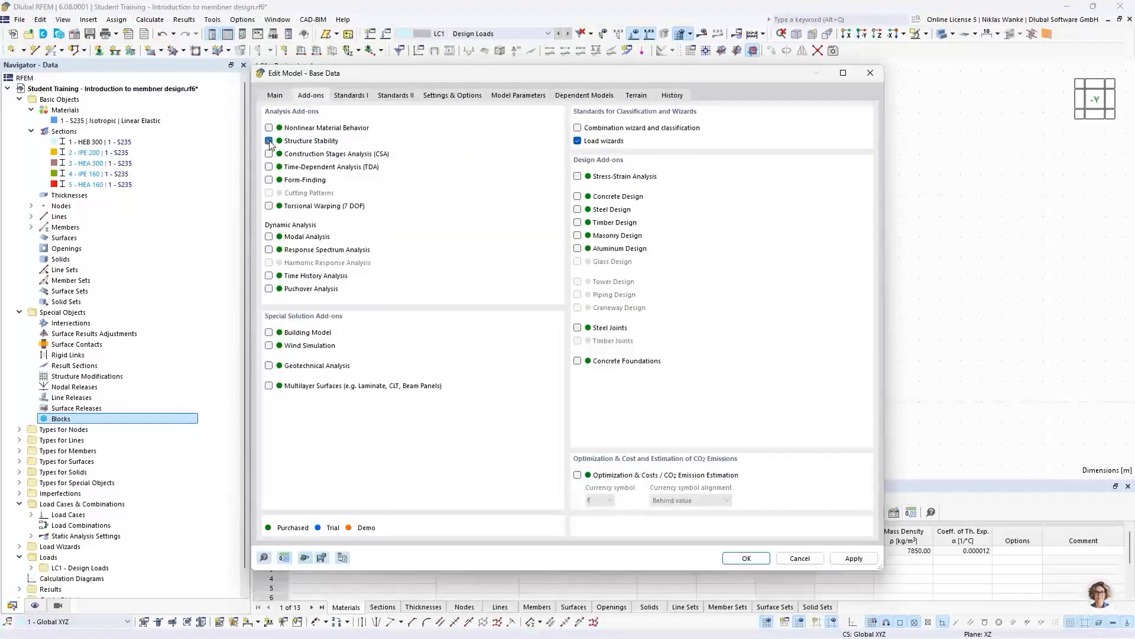
{"action": "left_click", "coordinate": [738, 560]}
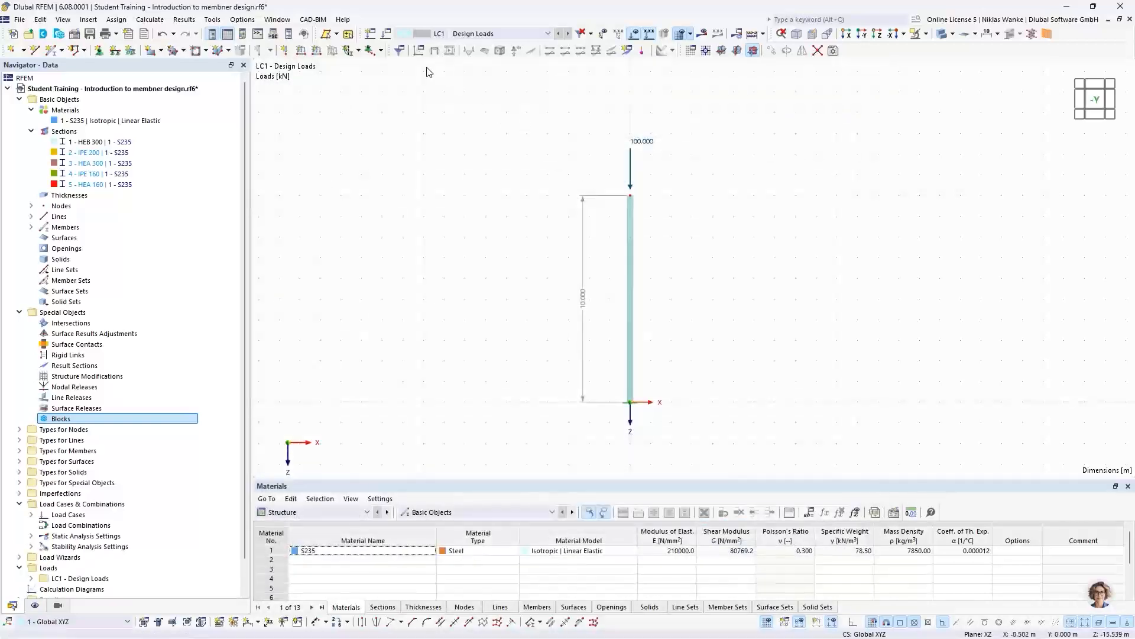
- Enable the critical load calculation for LC1 Design Loads with stability settings ST1, linear eigenvalue method by Lanczos
{"action": "left_click", "coordinate": [386, 35]}
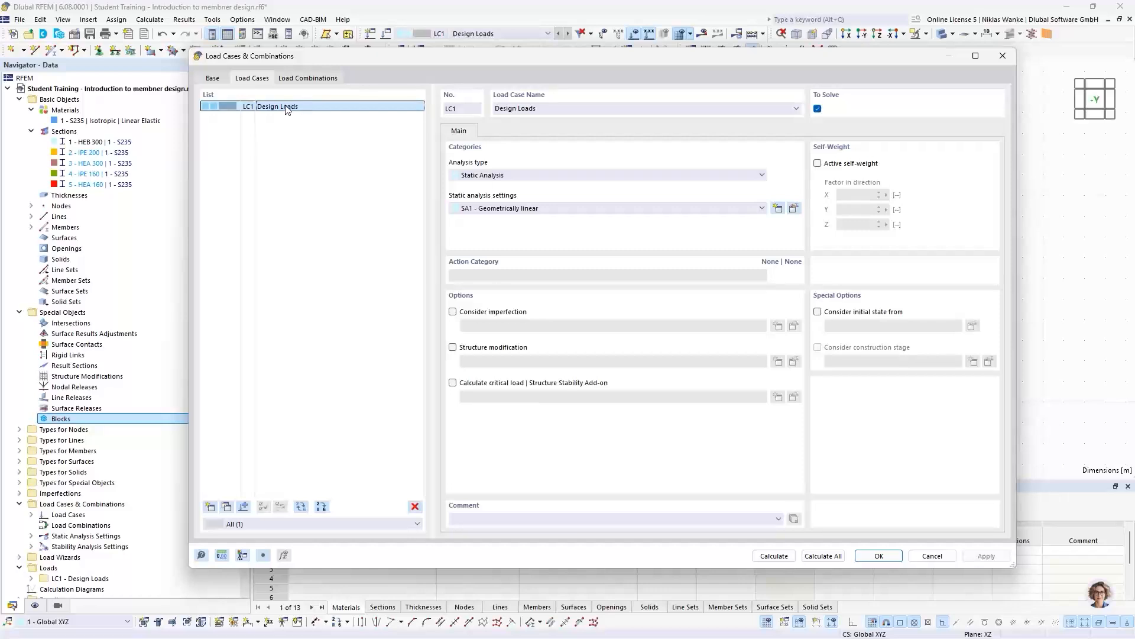
{"action": "left_click", "coordinate": [453, 383]}
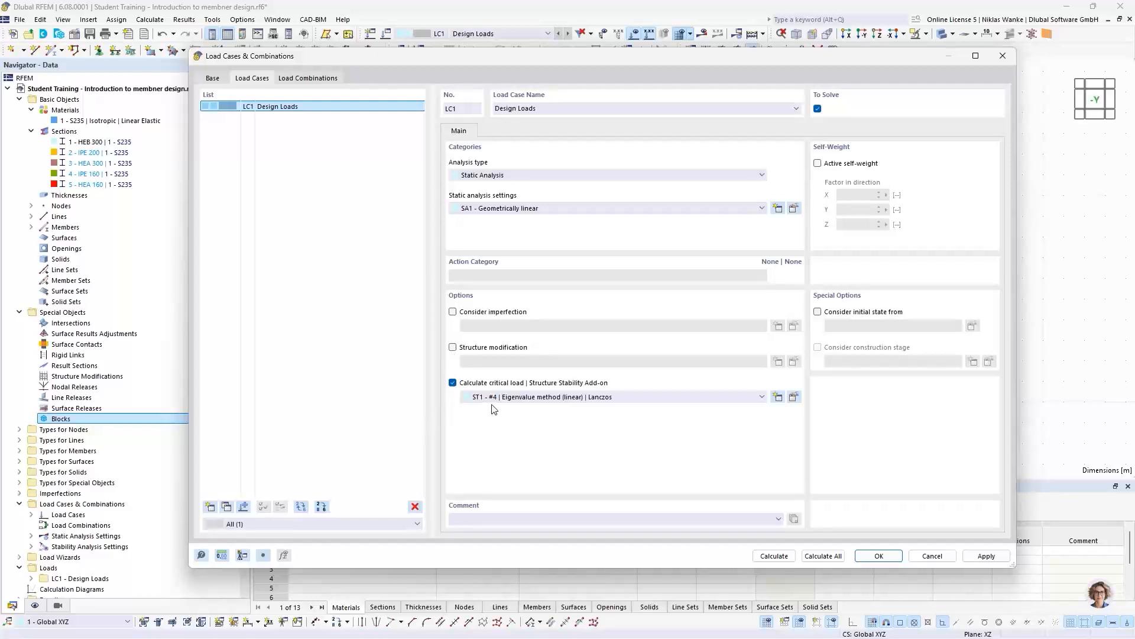
{"action": "left_click", "coordinate": [545, 400]}
{"action": "left_click", "coordinate": [547, 397]}
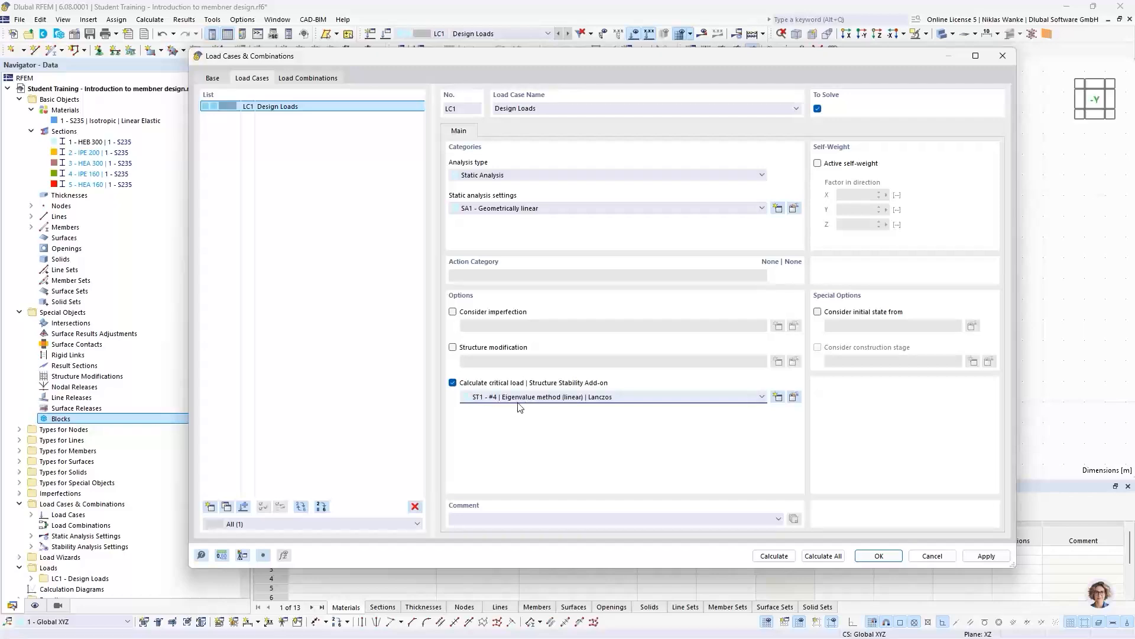
- Review the ST1 stability analysis types, number of lowest eigenvalues and eigenvalue methods, keeping Eigenvalue method (linear), 4 and Lanczos
{"action": "left_click", "coordinate": [793, 398]}
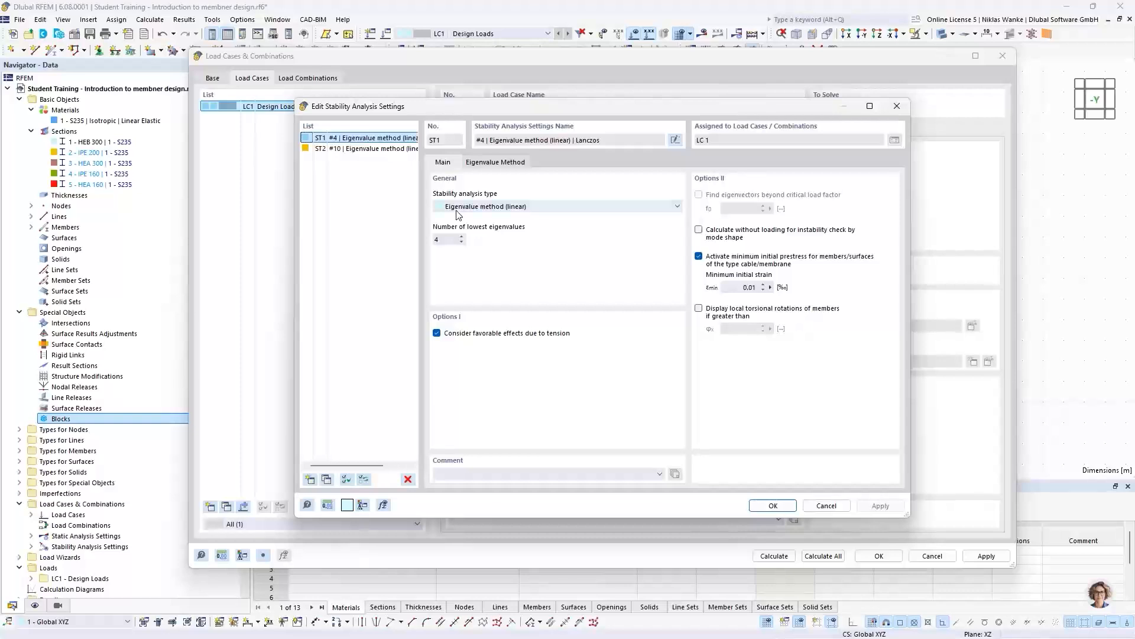
{"action": "left_click", "coordinate": [579, 208]}
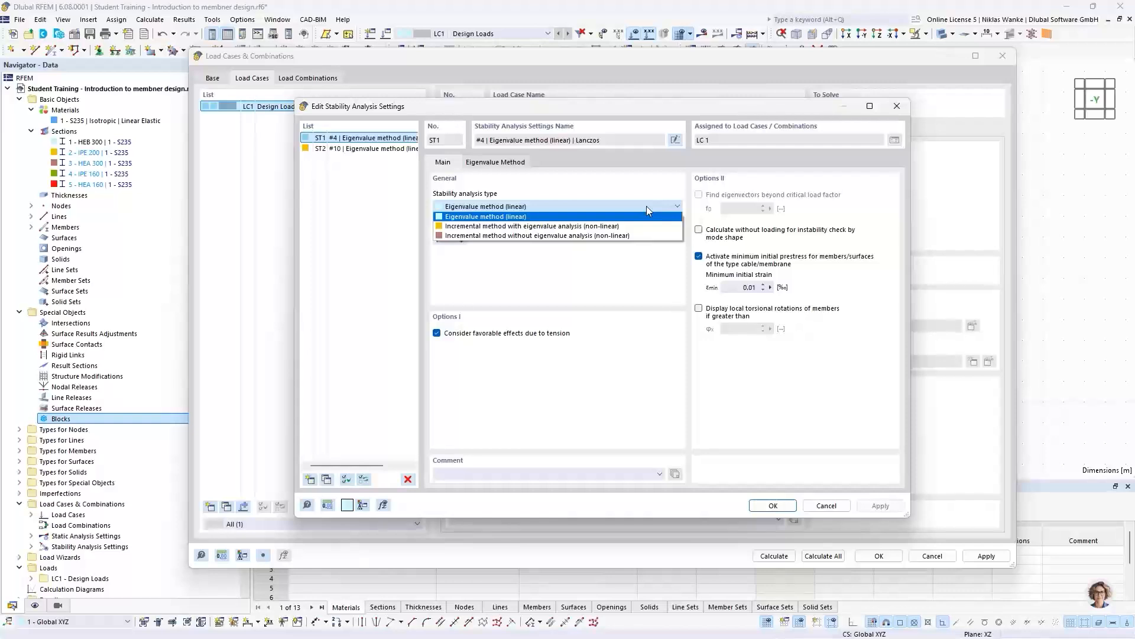
{"action": "left_click", "coordinate": [541, 206]}
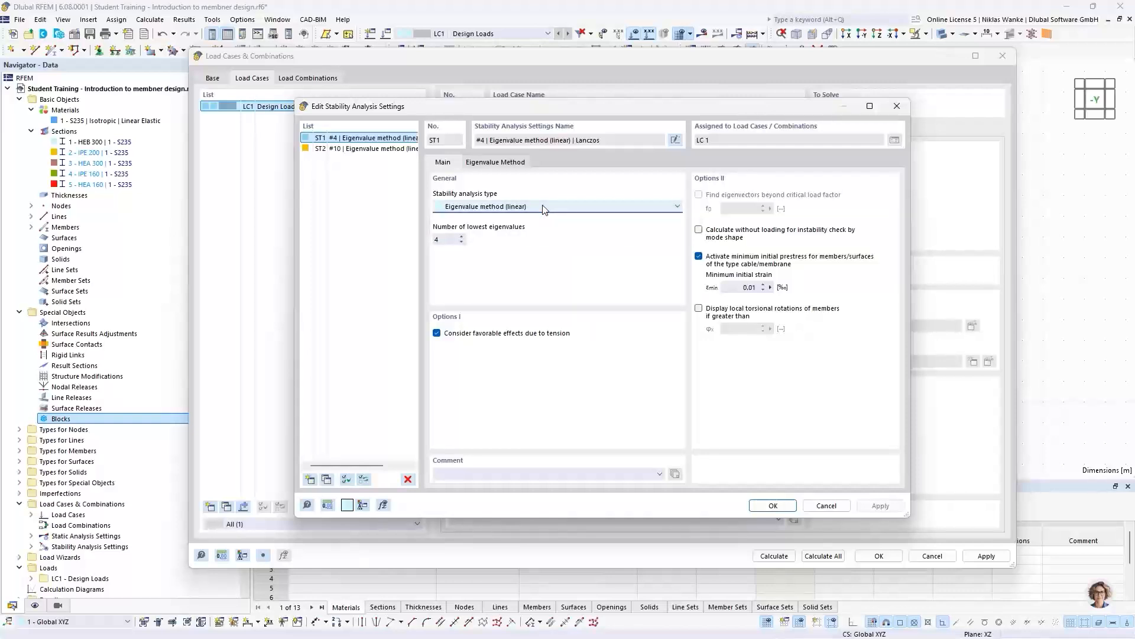
{"action": "left_click", "coordinate": [451, 241]}
{"action": "left_click", "coordinate": [462, 237]}
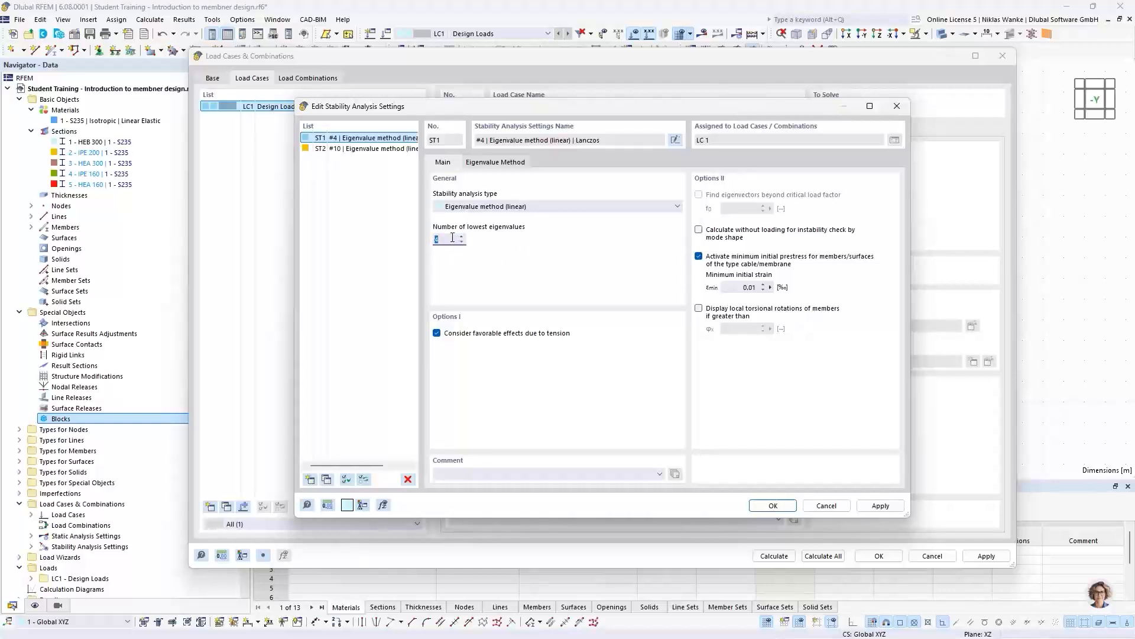
{"action": "left_click", "coordinate": [507, 164]}
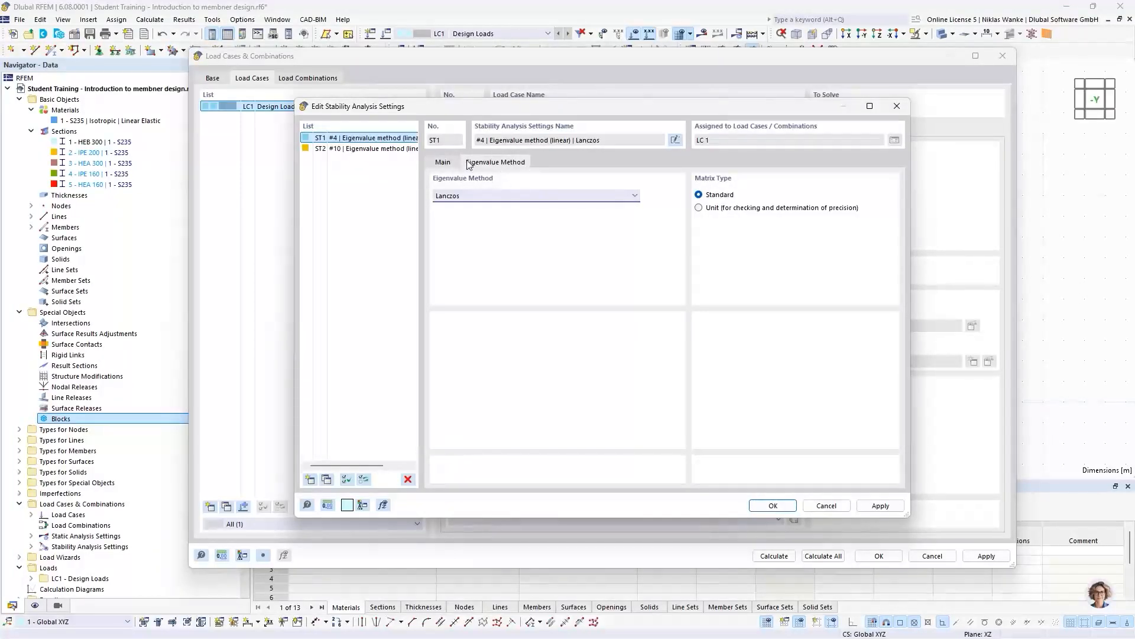
{"action": "left_click", "coordinate": [486, 197]}
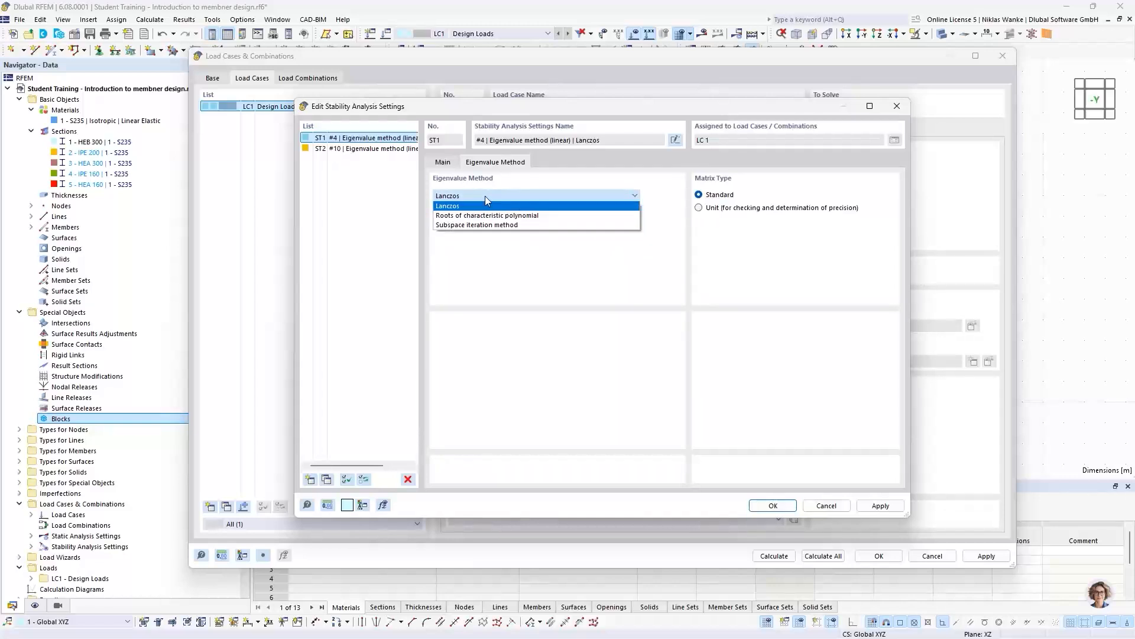
{"action": "left_click", "coordinate": [485, 196]}
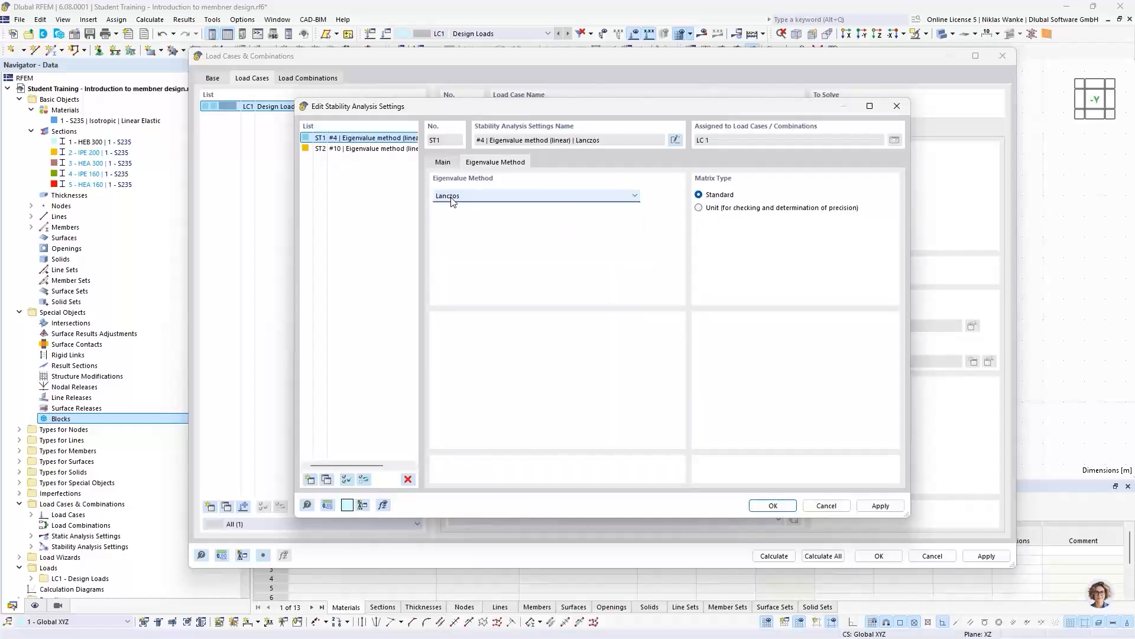
{"action": "left_click", "coordinate": [443, 162]}
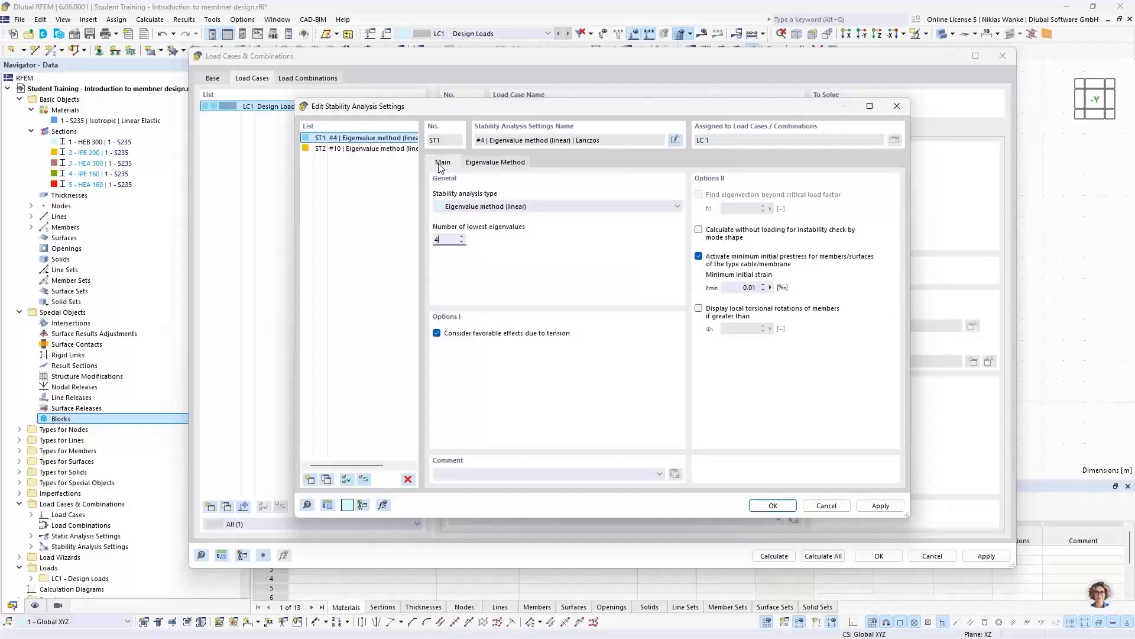
{"action": "left_click", "coordinate": [773, 505]}
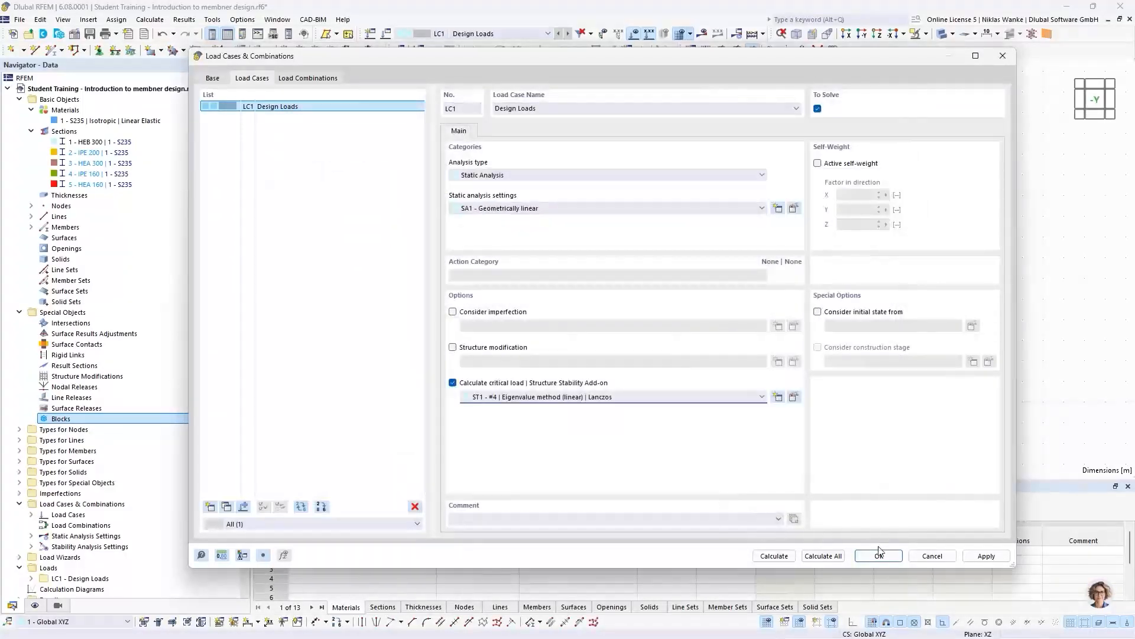
- Accept the LC1 load case settings and calculate its static and stability analysis results
{"action": "left_click", "coordinate": [879, 555]}
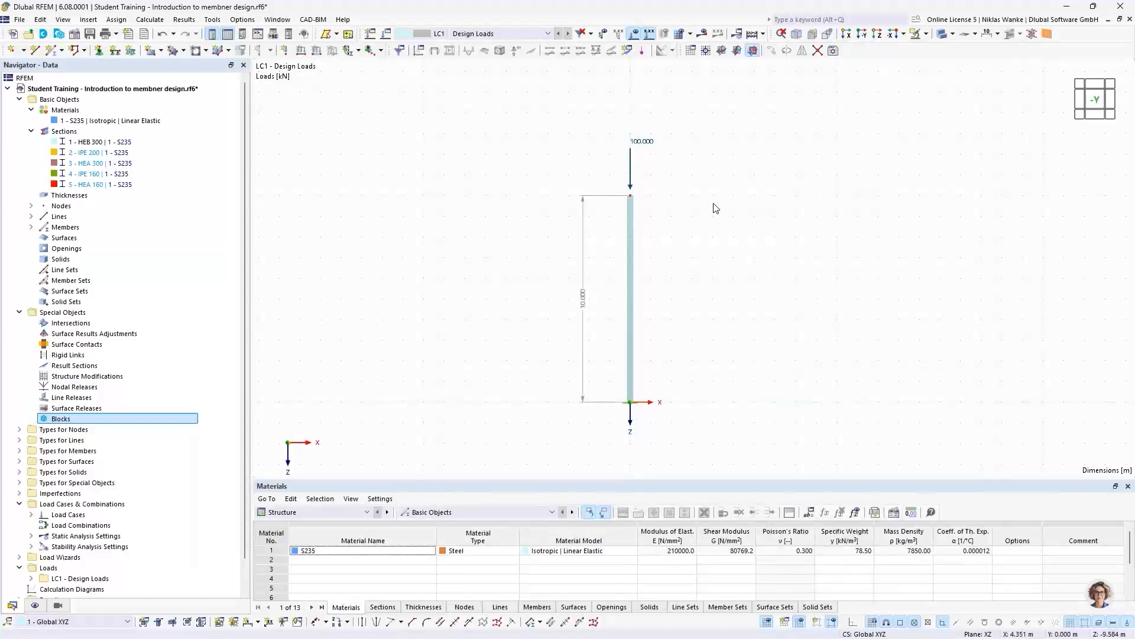
{"action": "left_click", "coordinate": [703, 36]}
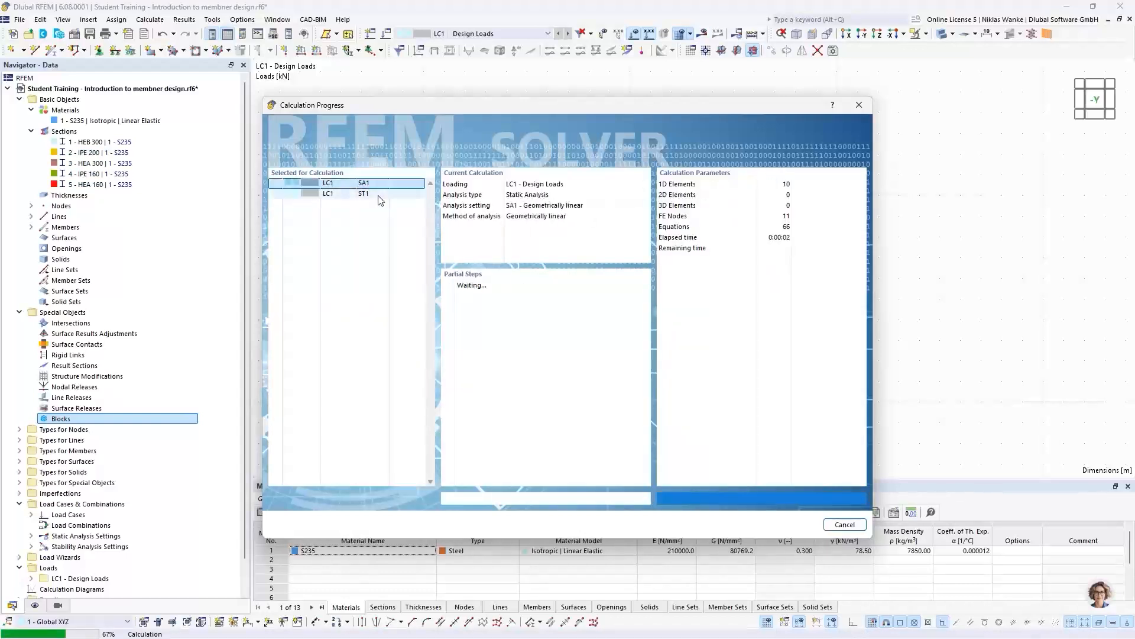
{"action": "left_click", "coordinate": [380, 183]}
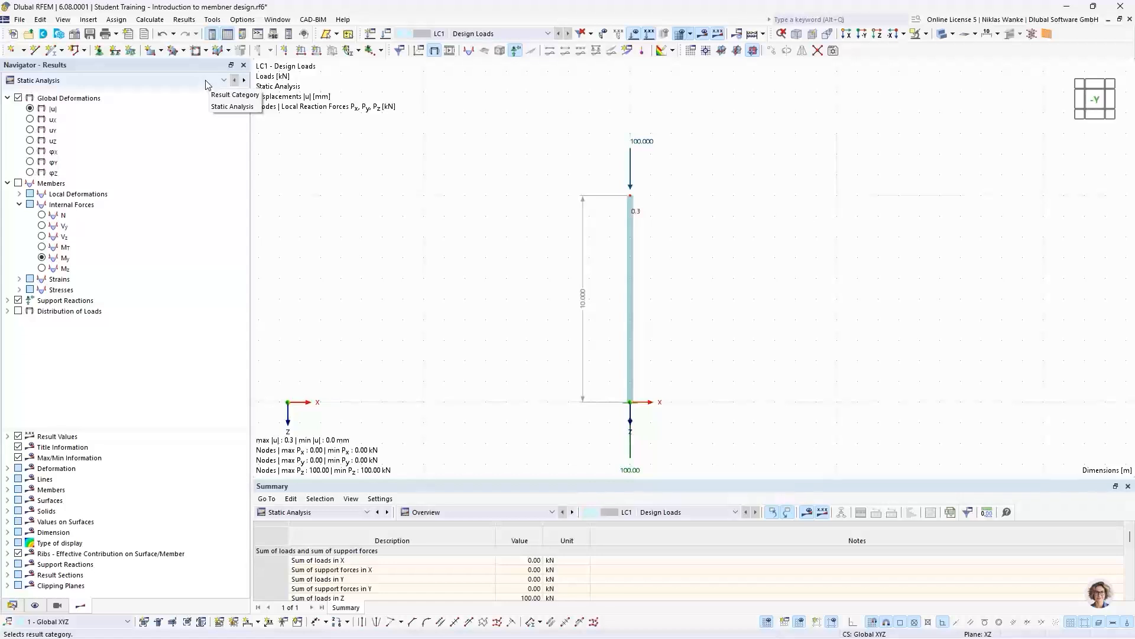
- Switch the results category from Static Analysis to Stability Analysis and show mode shape 1 with displacements |u|
{"action": "left_click", "coordinate": [164, 81]}
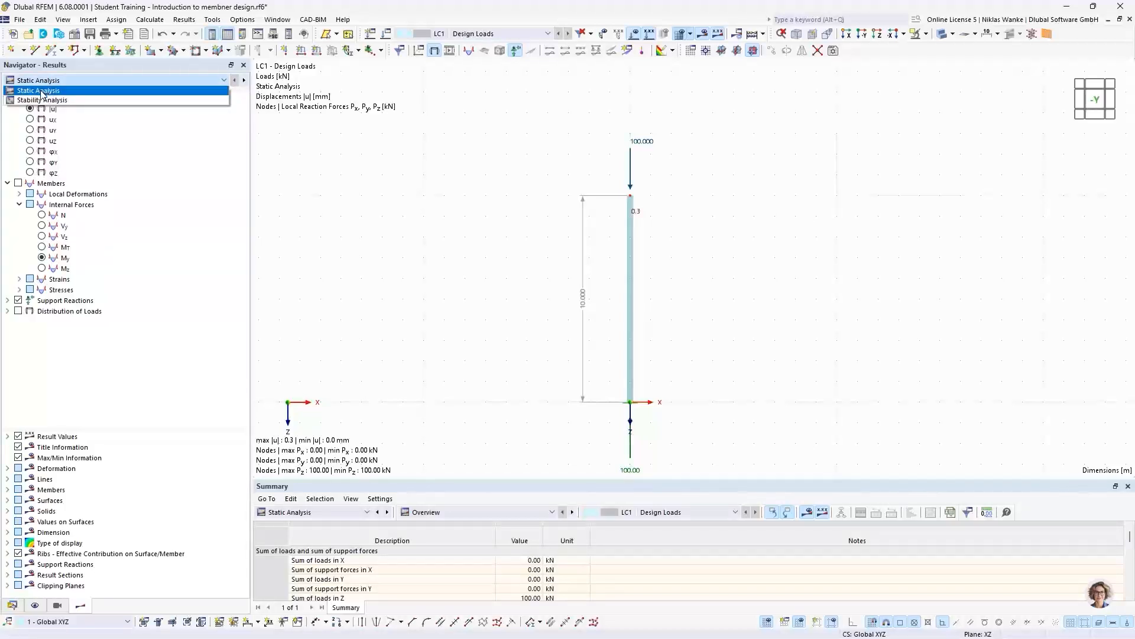
{"action": "left_click", "coordinate": [171, 83]}
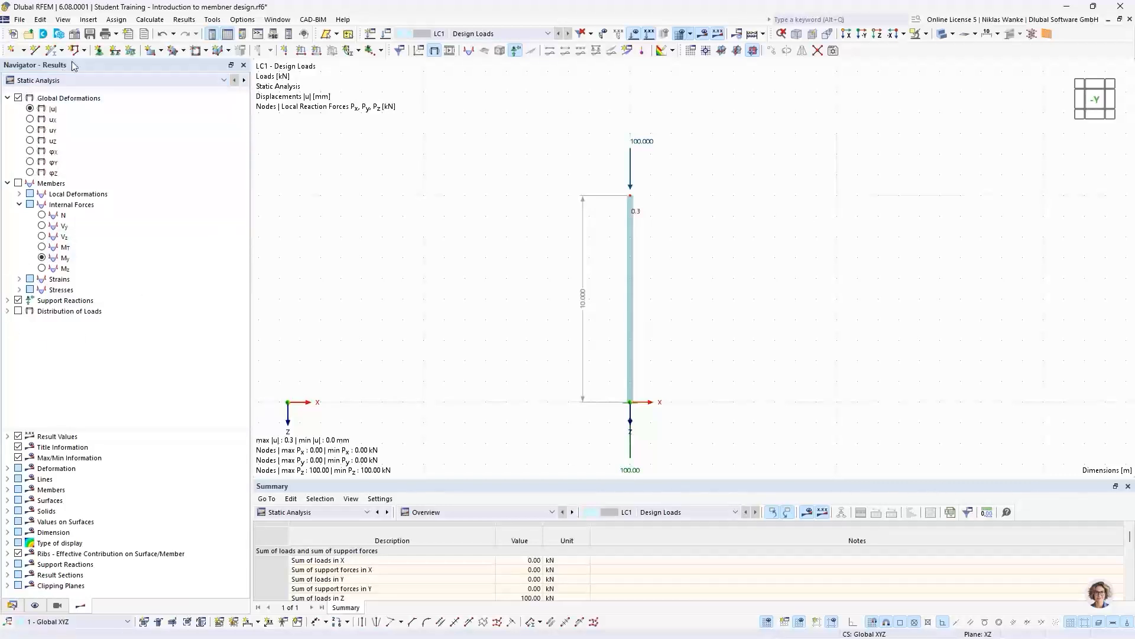
{"action": "left_click", "coordinate": [30, 108]}
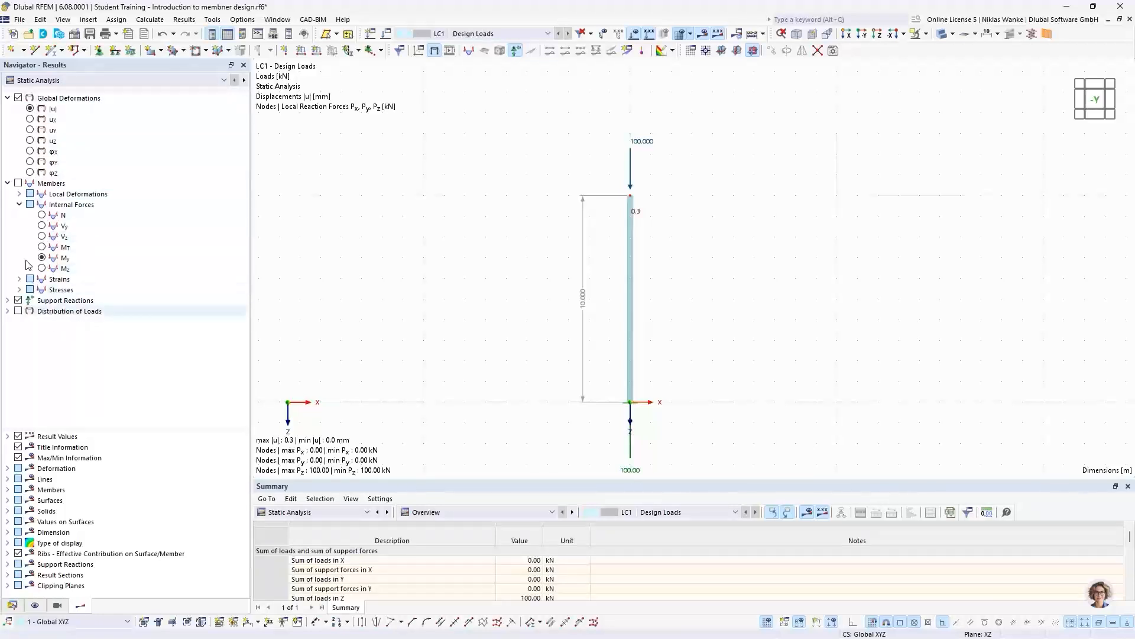
{"action": "left_click", "coordinate": [89, 81]}
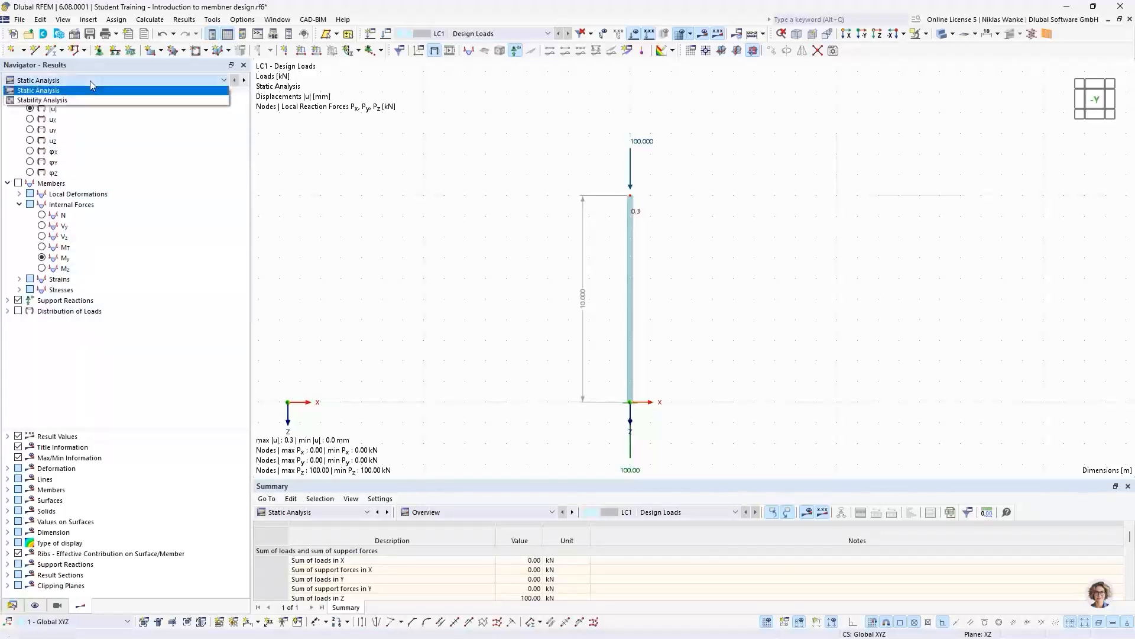
{"action": "left_click", "coordinate": [56, 101]}
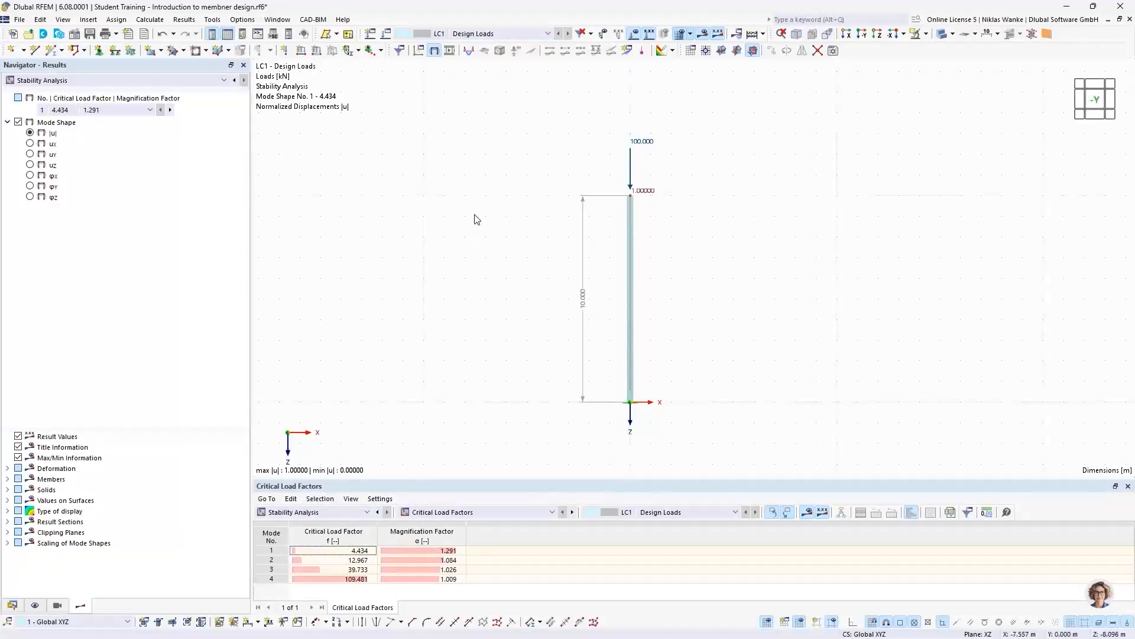
{"action": "left_click", "coordinate": [108, 111]}
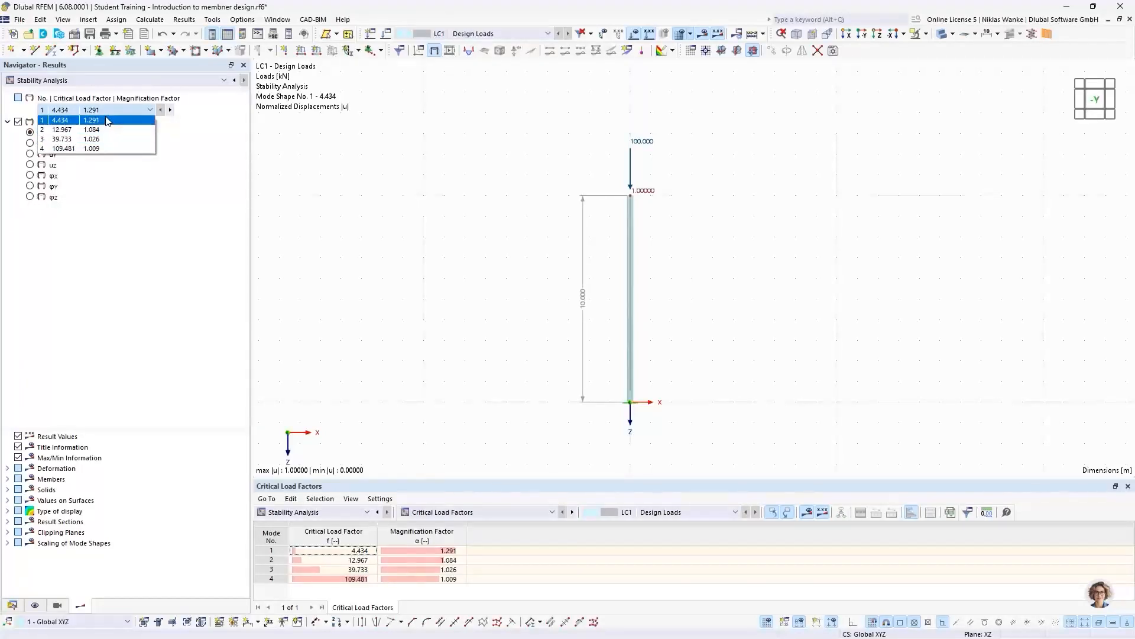
{"action": "left_click", "coordinate": [112, 118]}
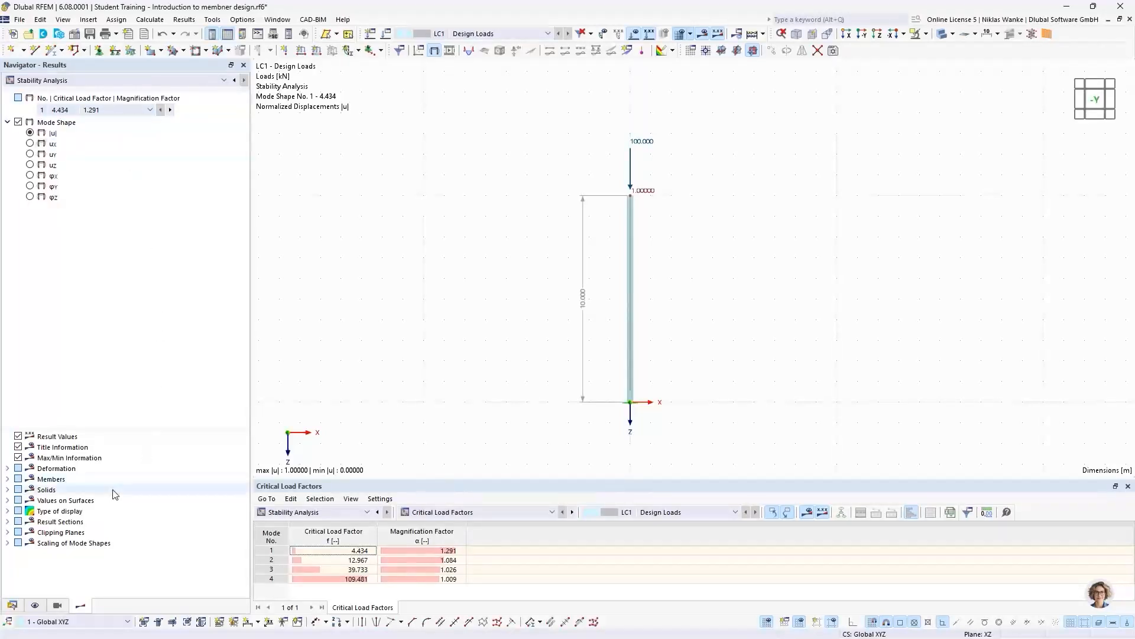
- Set the member deformation display to Section Colored and examine the column's first mode shape
{"action": "left_click", "coordinate": [8, 468]}
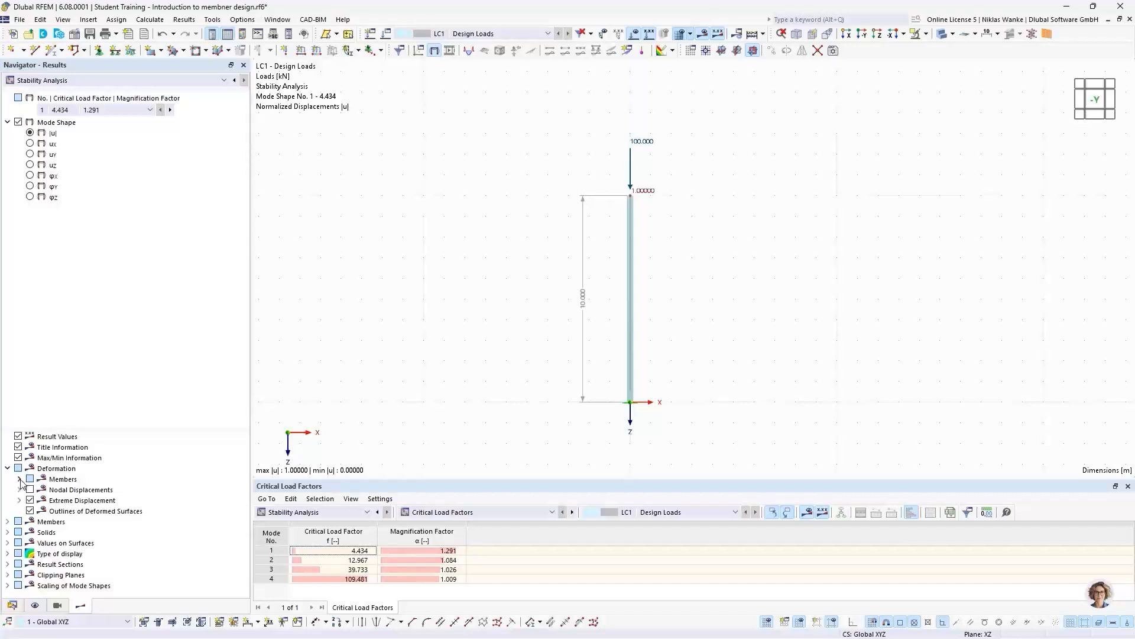
{"action": "left_click", "coordinate": [20, 479]}
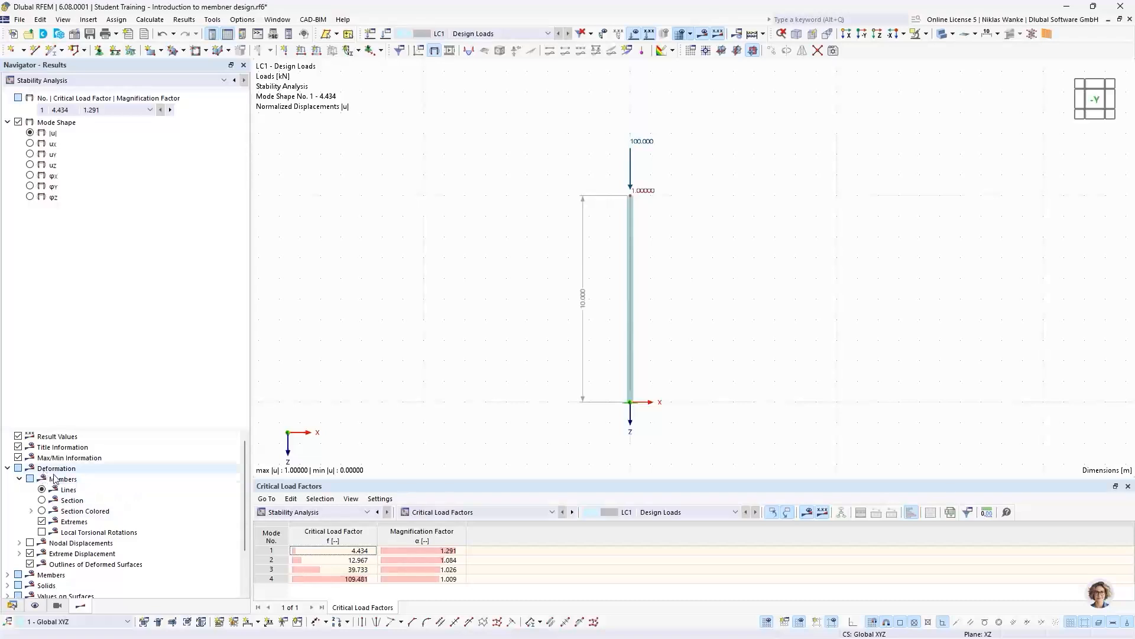
{"action": "left_click", "coordinate": [41, 511]}
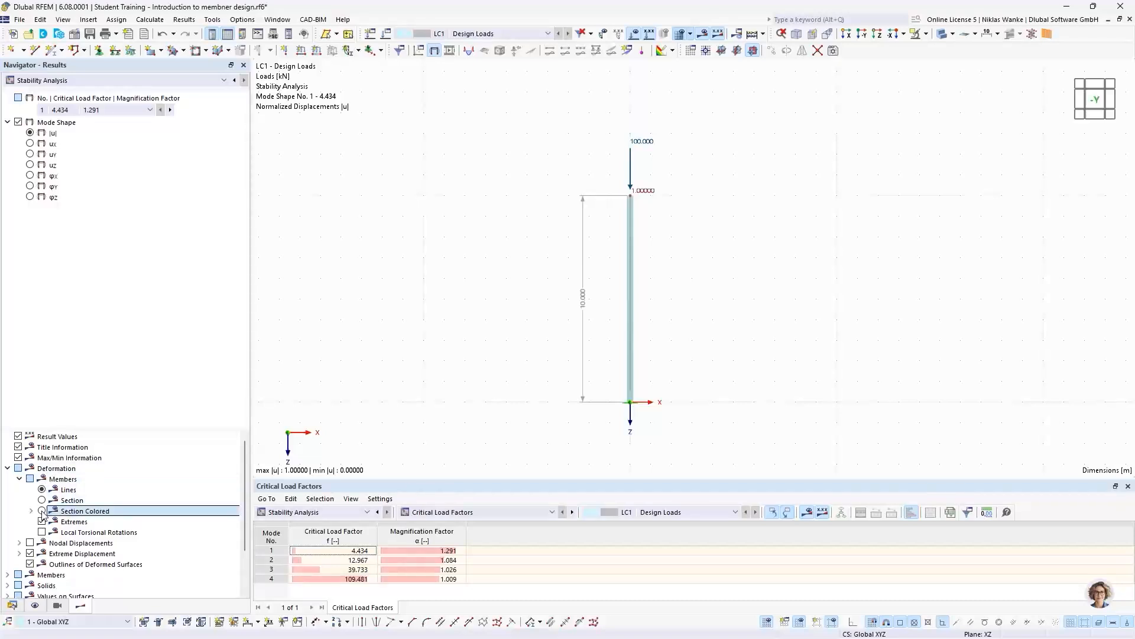
{"action": "scroll", "coordinate": [679, 355], "scroll_direction": "up", "scroll_amount": 1}
{"action": "scroll", "coordinate": [678, 355], "scroll_direction": "up", "scroll_amount": 1}
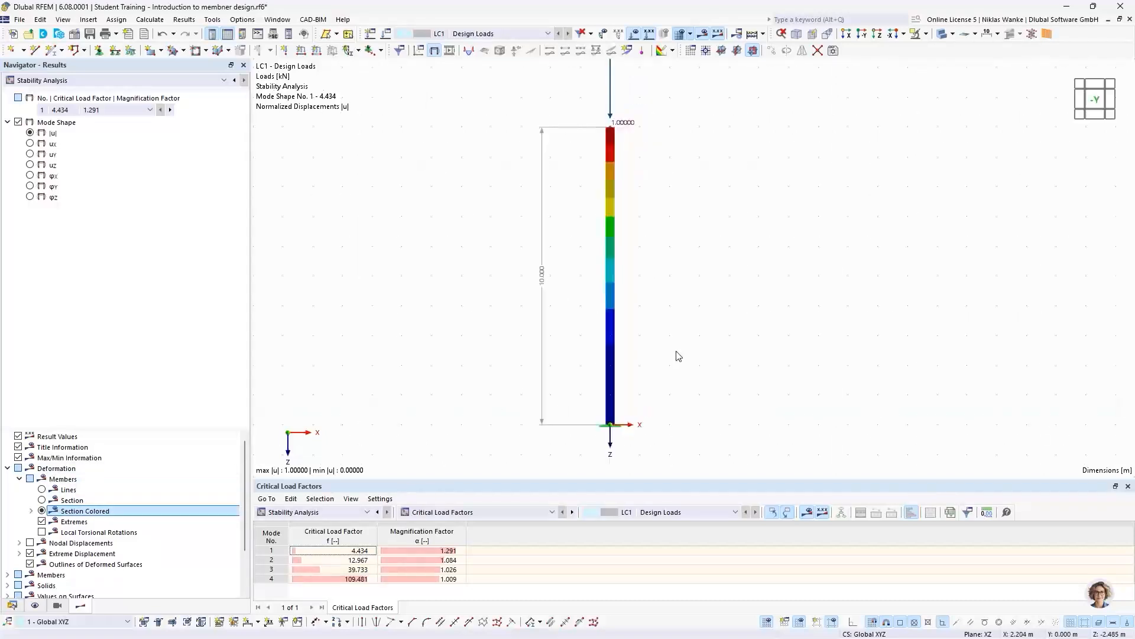
{"action": "middle_click_drag", "start_coordinate": [674, 334], "coordinate": [630, 350]}
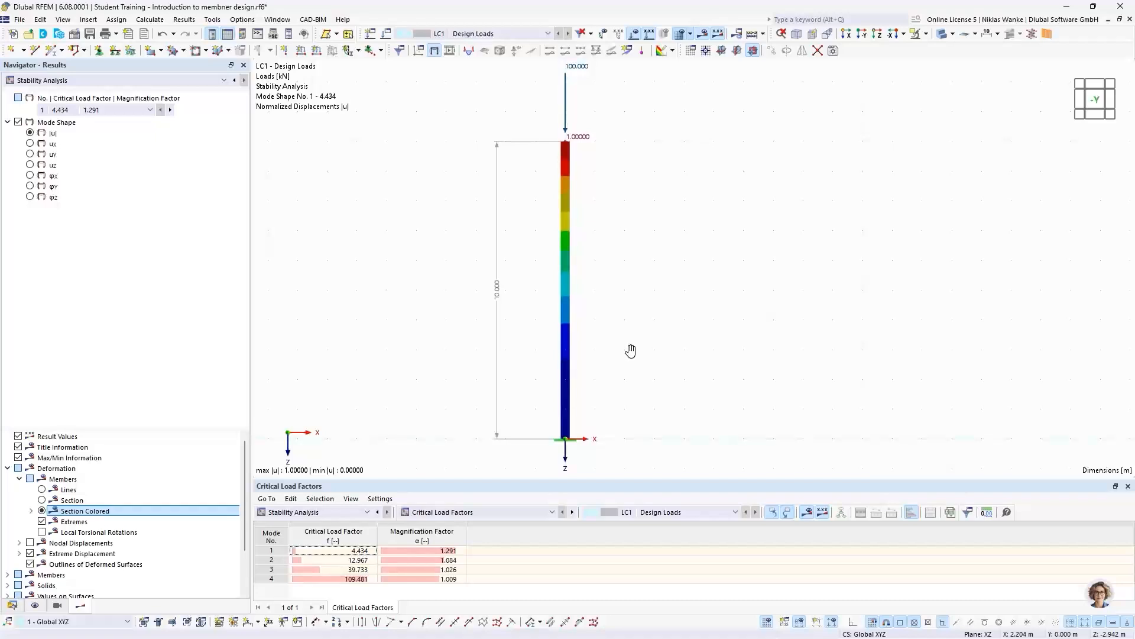
- Keep mode shape 1 active and examine the column's deformed shape and its HEB section at the free end from the side and above
{"action": "left_click", "coordinate": [92, 110]}
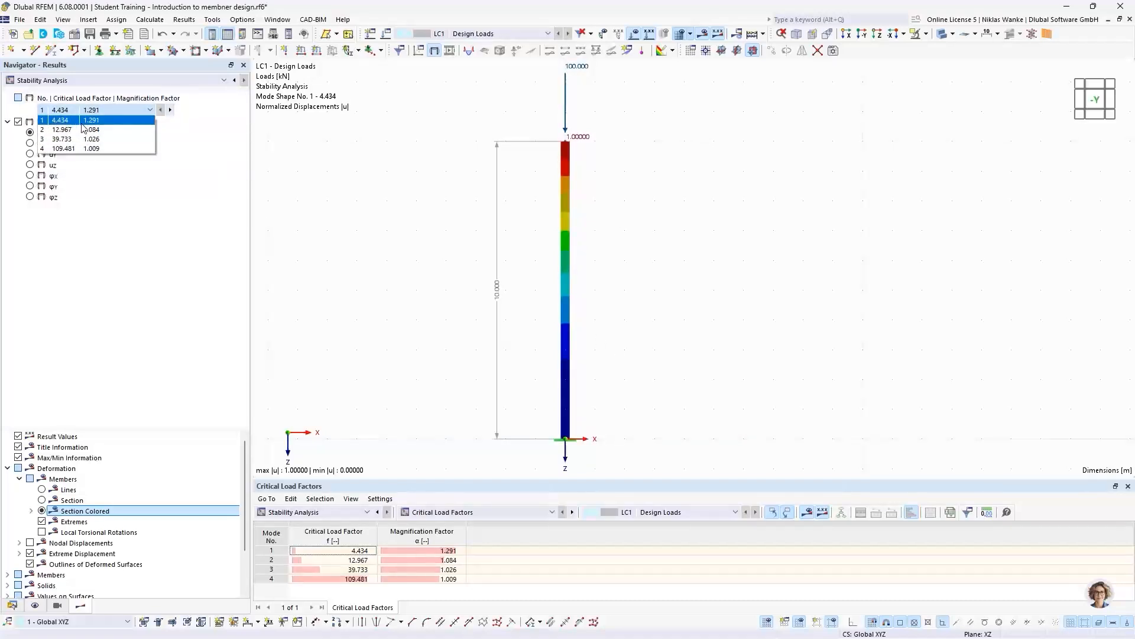
{"action": "left_click", "coordinate": [83, 122]}
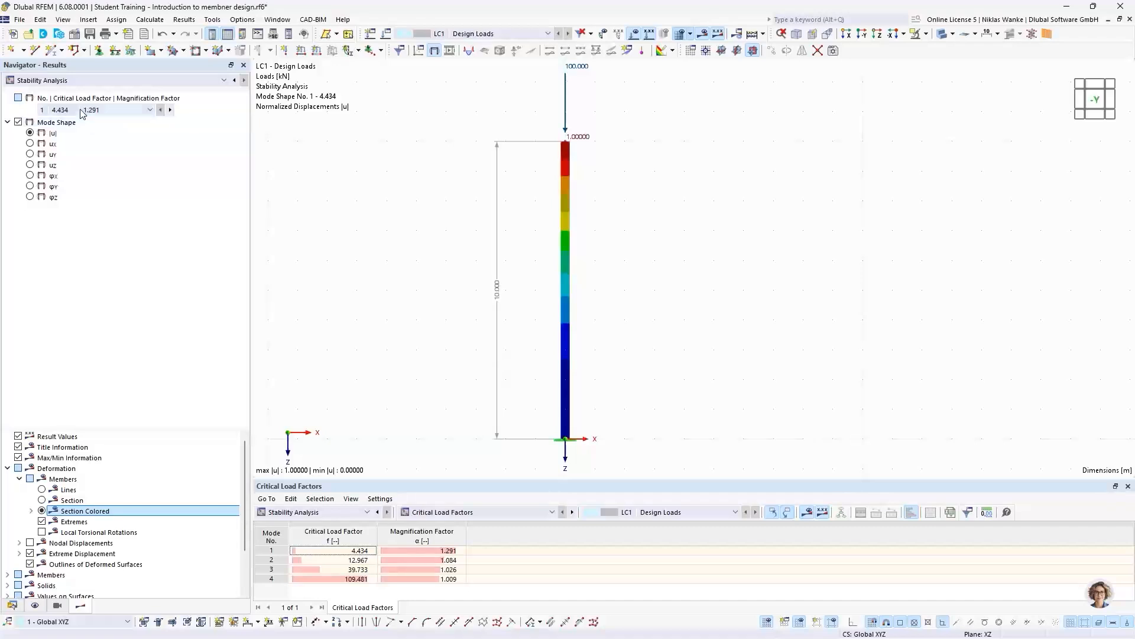
{"action": "middle_click_drag", "start_coordinate": [467, 284], "coordinate": [662, 283], "text": "ctrl"}
{"action": "scroll", "coordinate": [533, 164], "scroll_direction": "up", "scroll_amount": 4}
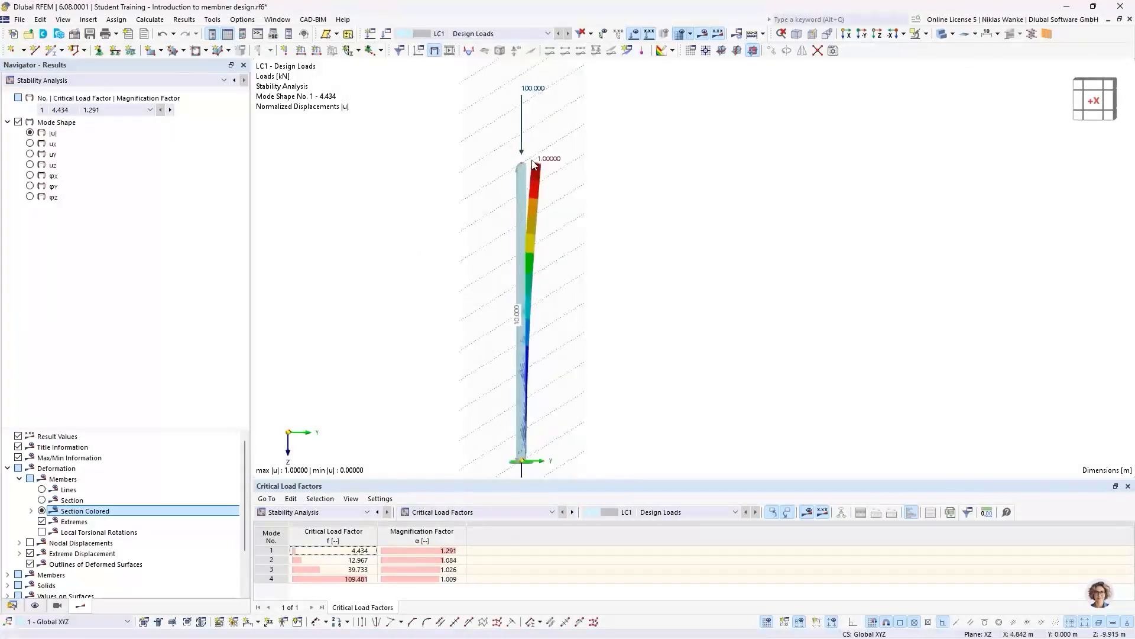
{"action": "middle_click_drag", "start_coordinate": [613, 205], "coordinate": [577, 293], "text": "ctrl"}
{"action": "scroll", "coordinate": [566, 213], "scroll_direction": "up", "scroll_amount": 5}
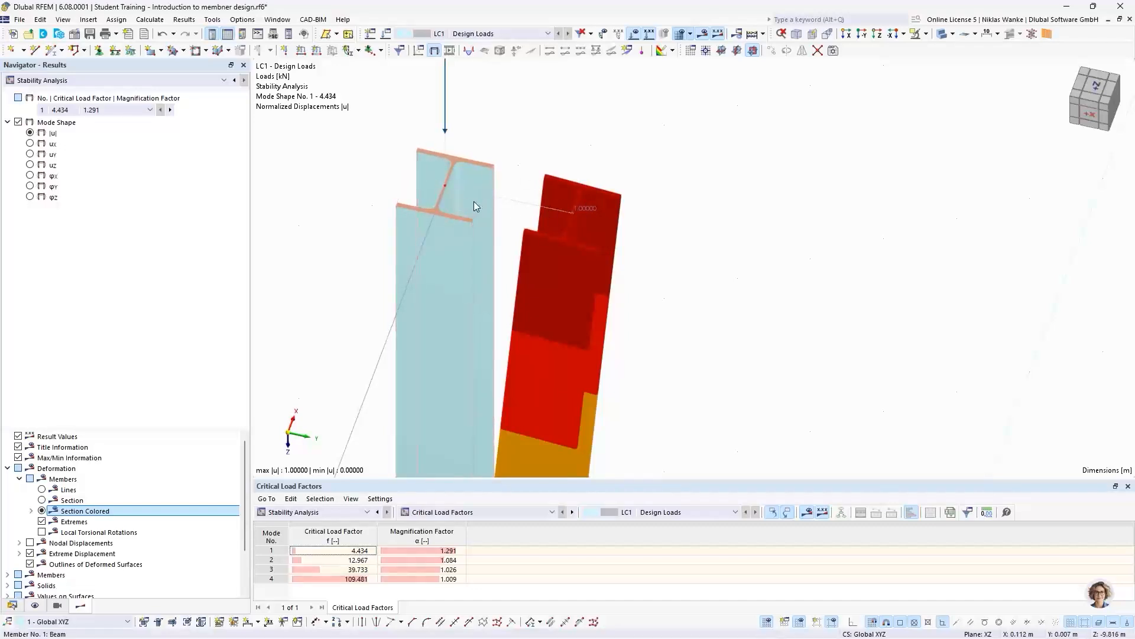
{"action": "scroll", "coordinate": [485, 269], "scroll_direction": "down", "scroll_amount": 2}
{"action": "middle_click_drag", "start_coordinate": [484, 268], "coordinate": [500, 188]}
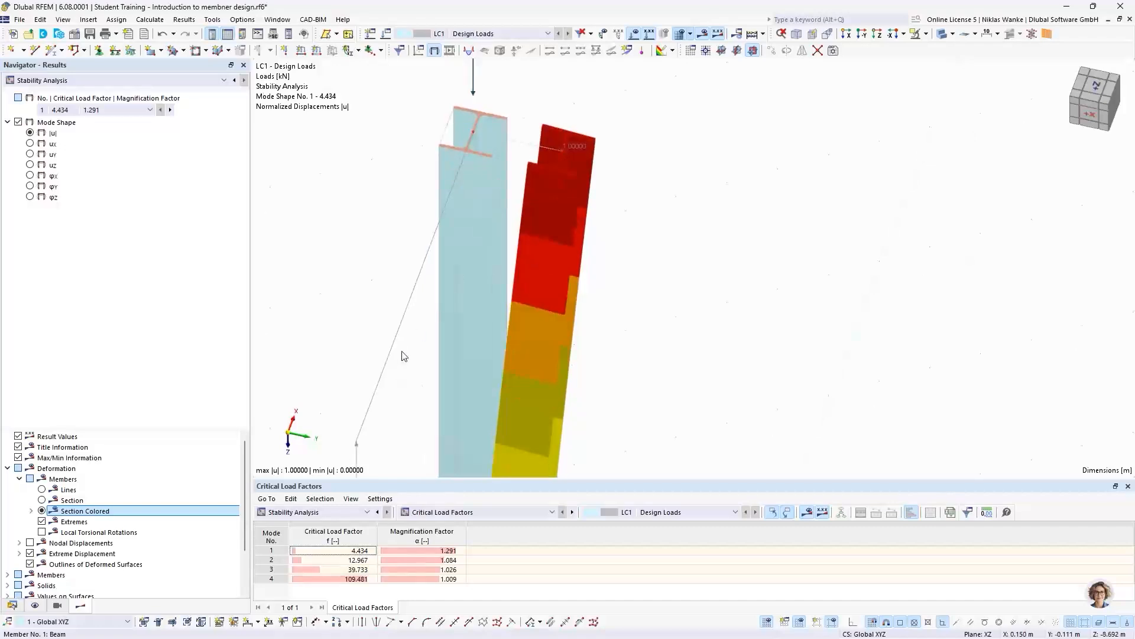
{"action": "scroll", "coordinate": [465, 192], "scroll_direction": "down", "scroll_amount": 3}
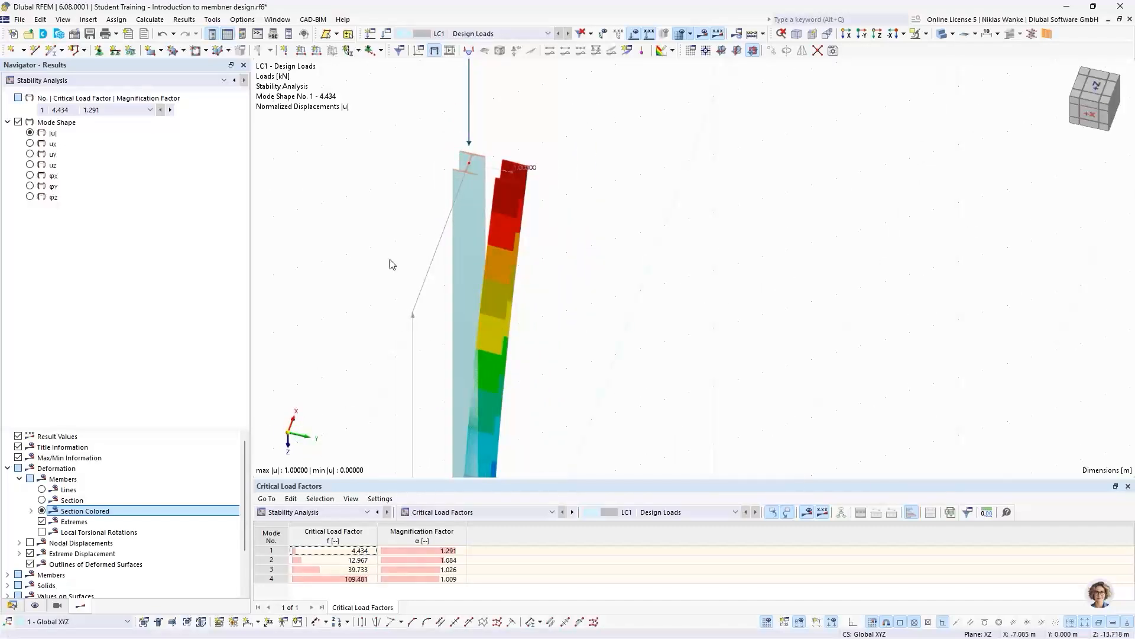
{"action": "scroll", "coordinate": [485, 166], "scroll_direction": "up", "scroll_amount": 4}
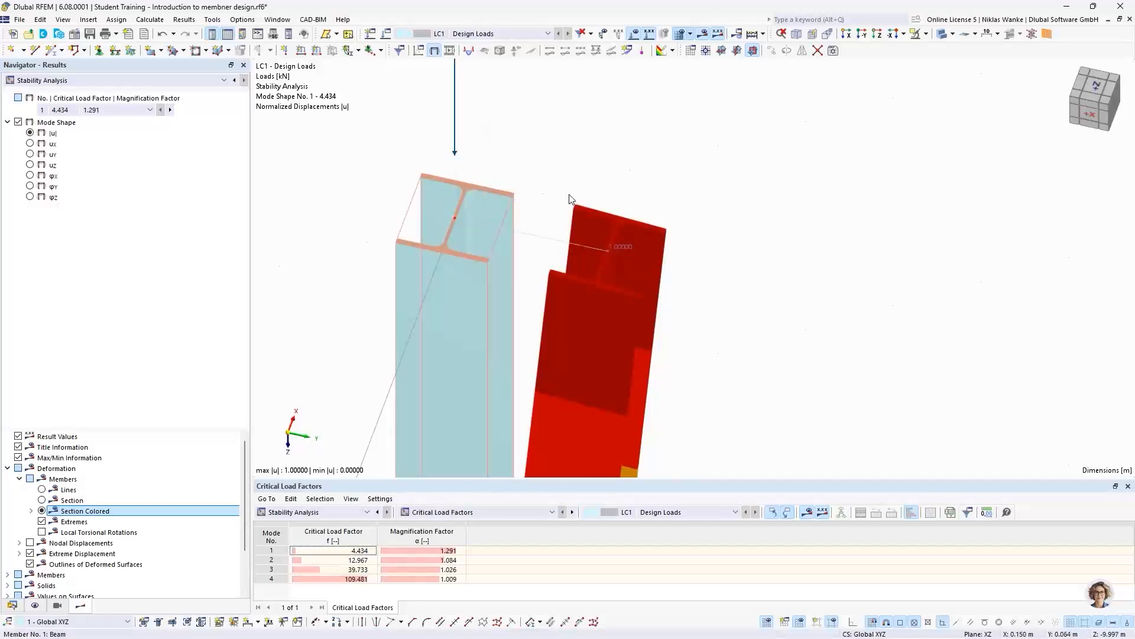
{"action": "scroll", "coordinate": [577, 189], "scroll_direction": "down", "scroll_amount": 3}
{"action": "scroll", "coordinate": [578, 194], "scroll_direction": "down", "scroll_amount": 3}
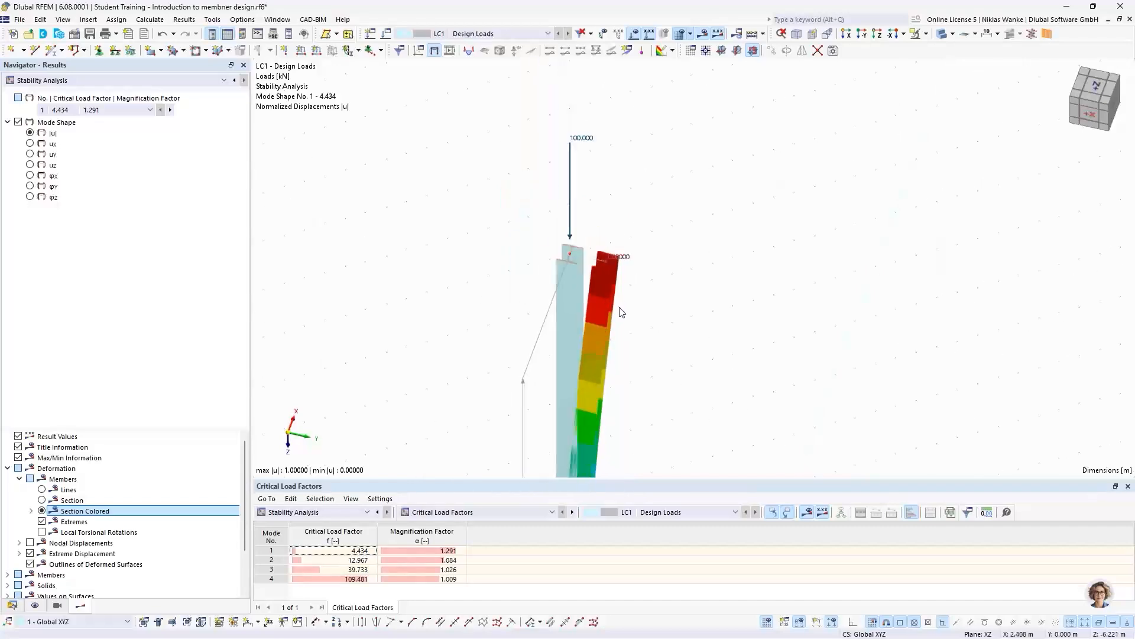
{"action": "scroll", "coordinate": [578, 207], "scroll_direction": "down", "scroll_amount": 3}
{"action": "middle_click_drag", "start_coordinate": [580, 319], "coordinate": [593, 251], "text": "ctrl"}
- Show mode shape 2 and examine the buckling direction at the column's free end relative to the flanges and web
{"action": "left_click", "coordinate": [170, 110]}
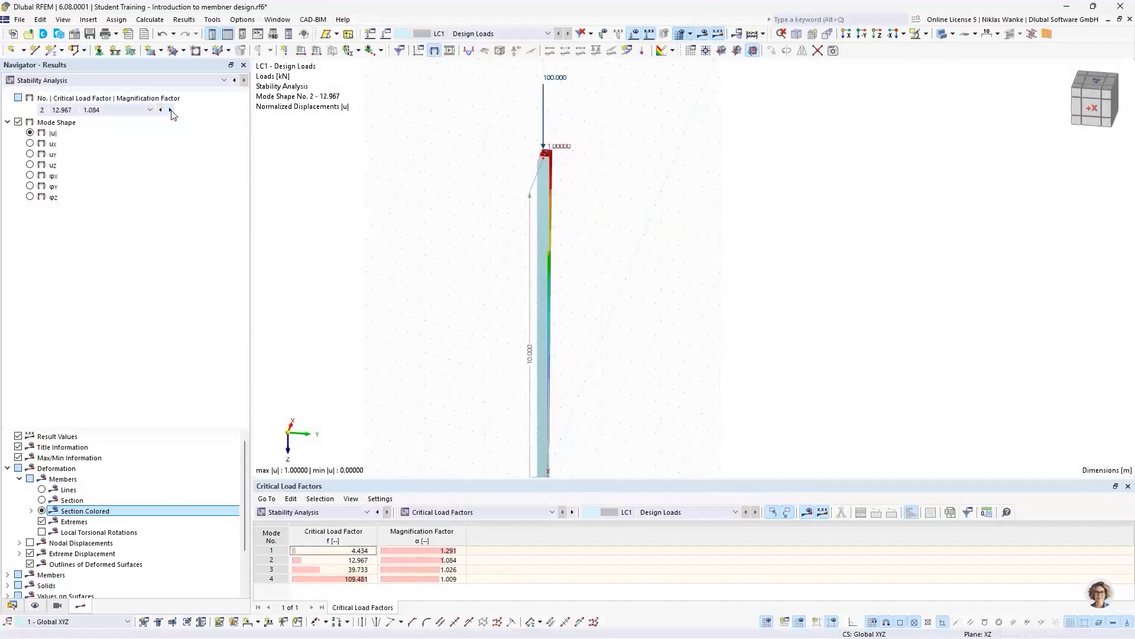
{"action": "middle_click_drag", "start_coordinate": [664, 223], "coordinate": [464, 232]}
{"action": "scroll", "coordinate": [577, 161], "scroll_direction": "up", "scroll_amount": 5}
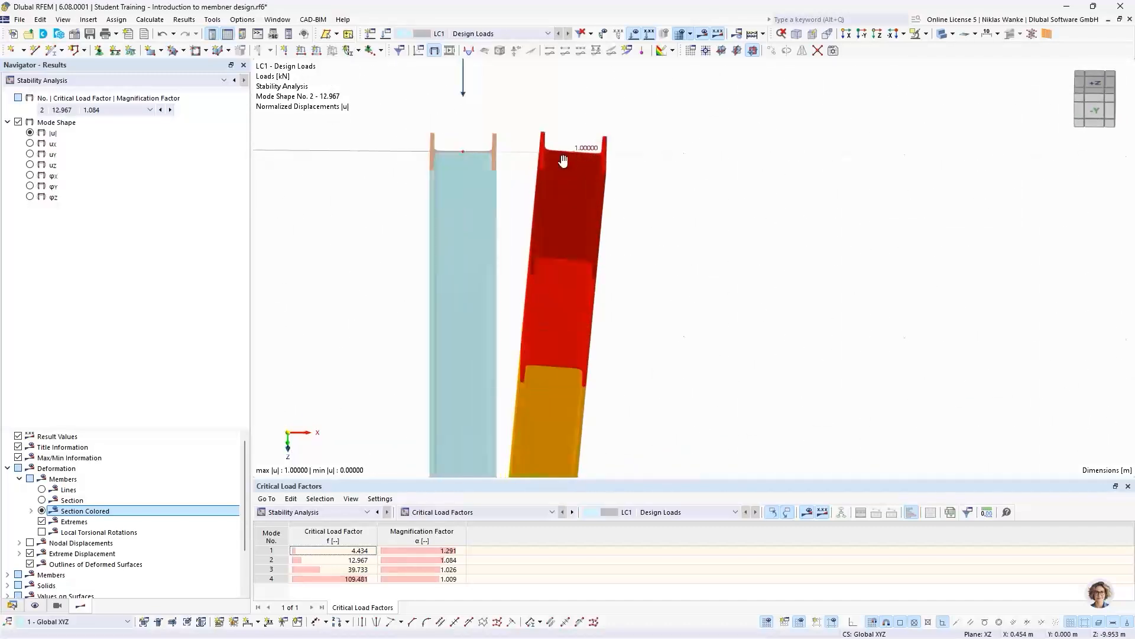
{"action": "middle_click_drag", "start_coordinate": [563, 160], "coordinate": [541, 335], "text": "ctrl"}
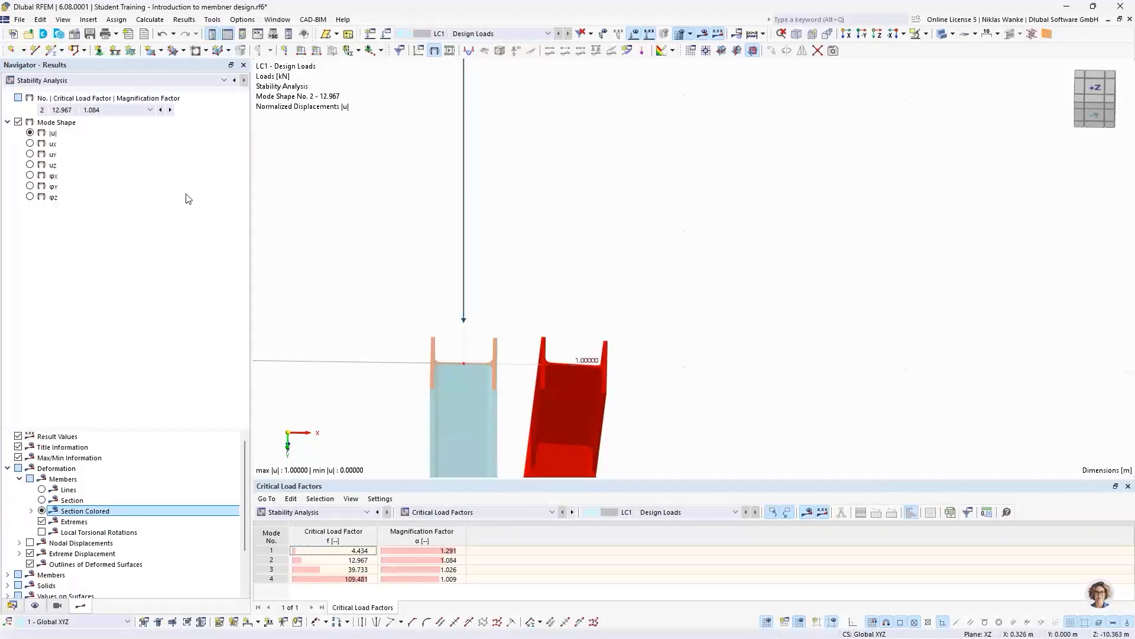
- Show mode shape 3 and examine the buckled shape over the column's full height
{"action": "left_click", "coordinate": [170, 110]}
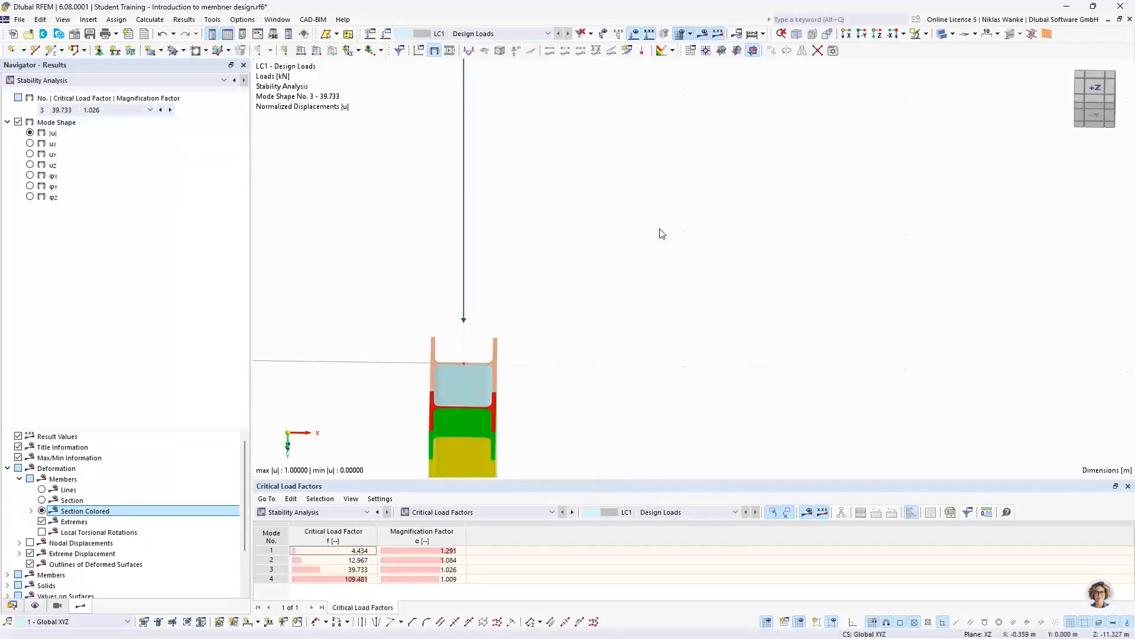
{"action": "scroll", "coordinate": [709, 266], "scroll_direction": "down", "scroll_amount": 5}
{"action": "middle_click_drag", "start_coordinate": [756, 294], "coordinate": [605, 261]}
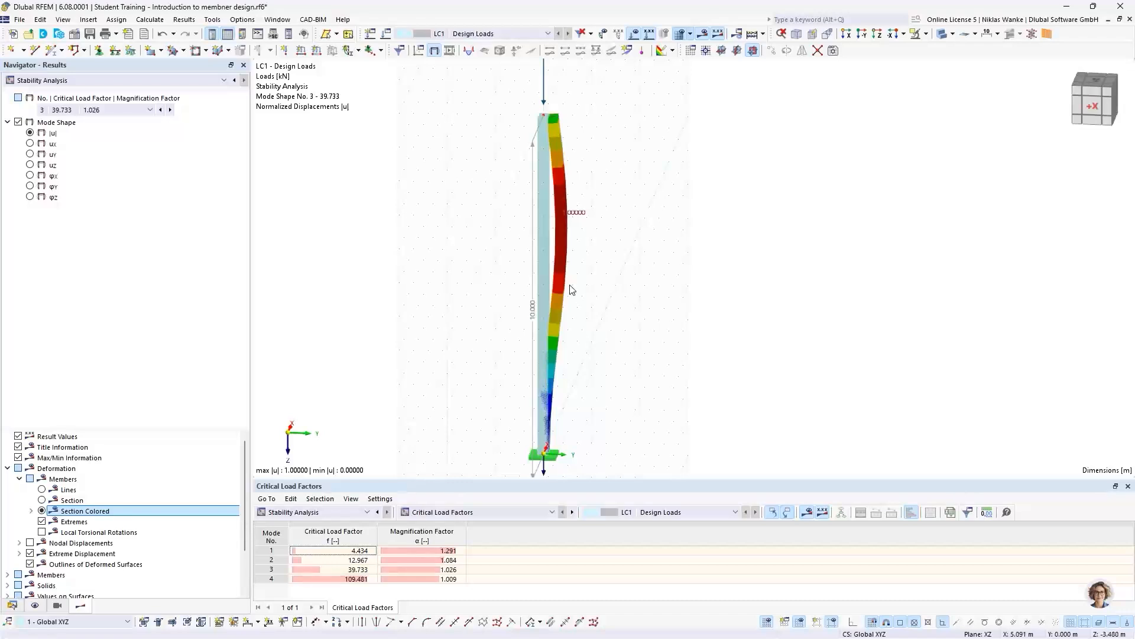
{"action": "mouse_move", "coordinate": [576, 295]}
{"action": "middle_mouse_down", "text": "ctrl"}
{"action": "mouse_move", "coordinate": [532, 299]}
{"action": "mouse_move", "coordinate": [556, 302]}
{"action": "middle_mouse_up", "text": "ctrl"}
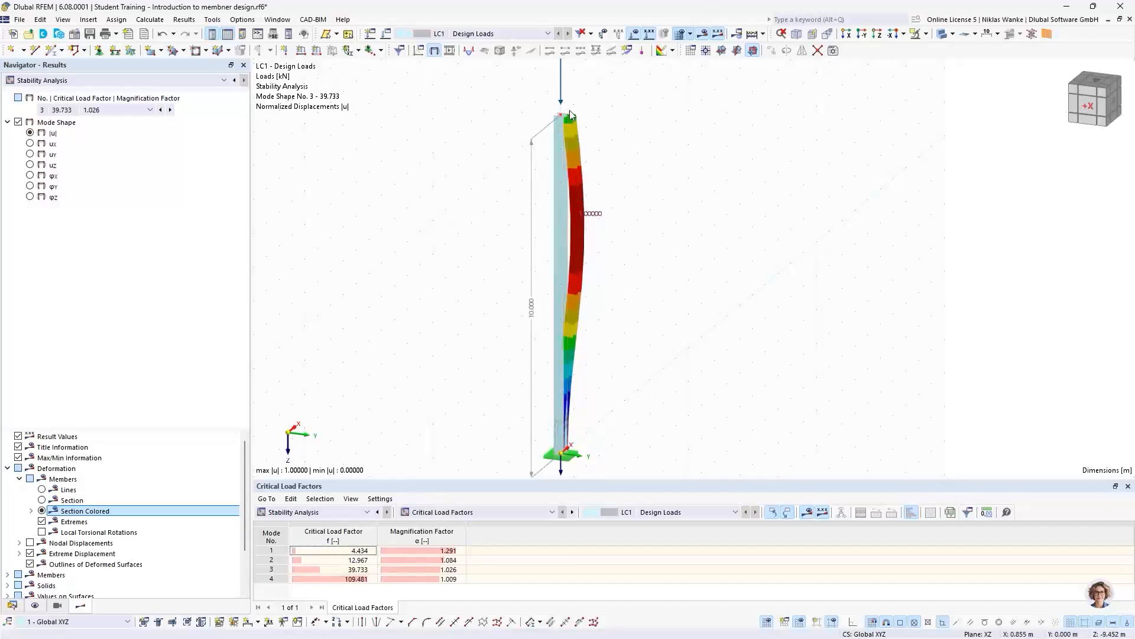
- Return the display to mode shape 1 and enlarge the critical load factors table, keeping the whole column in view
{"action": "left_click", "coordinate": [77, 111]}
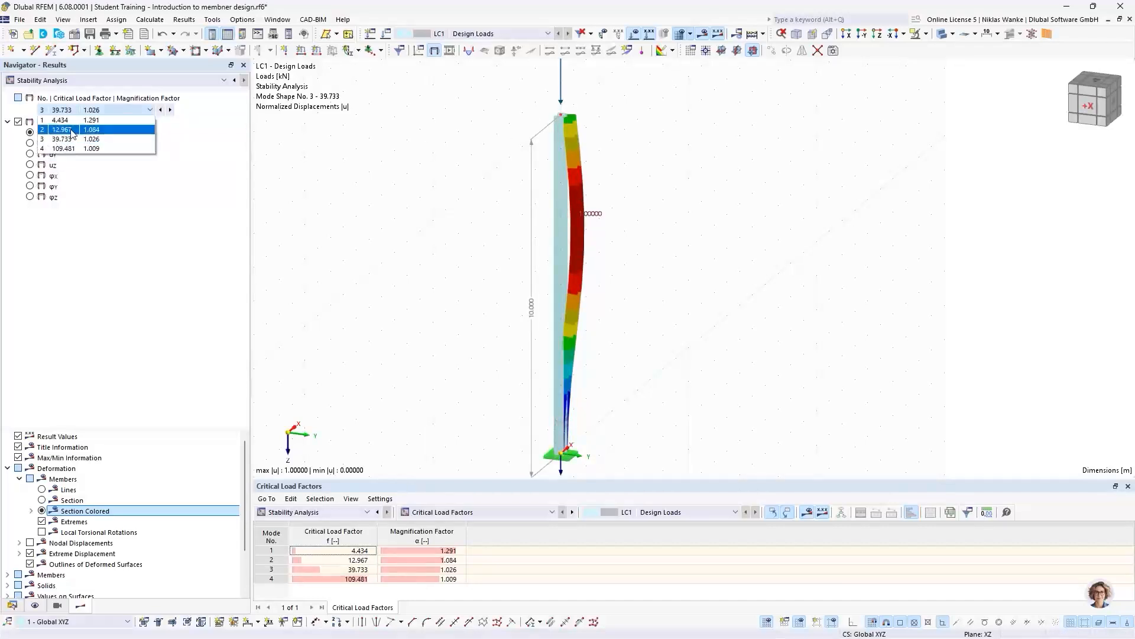
{"action": "left_click", "coordinate": [74, 122]}
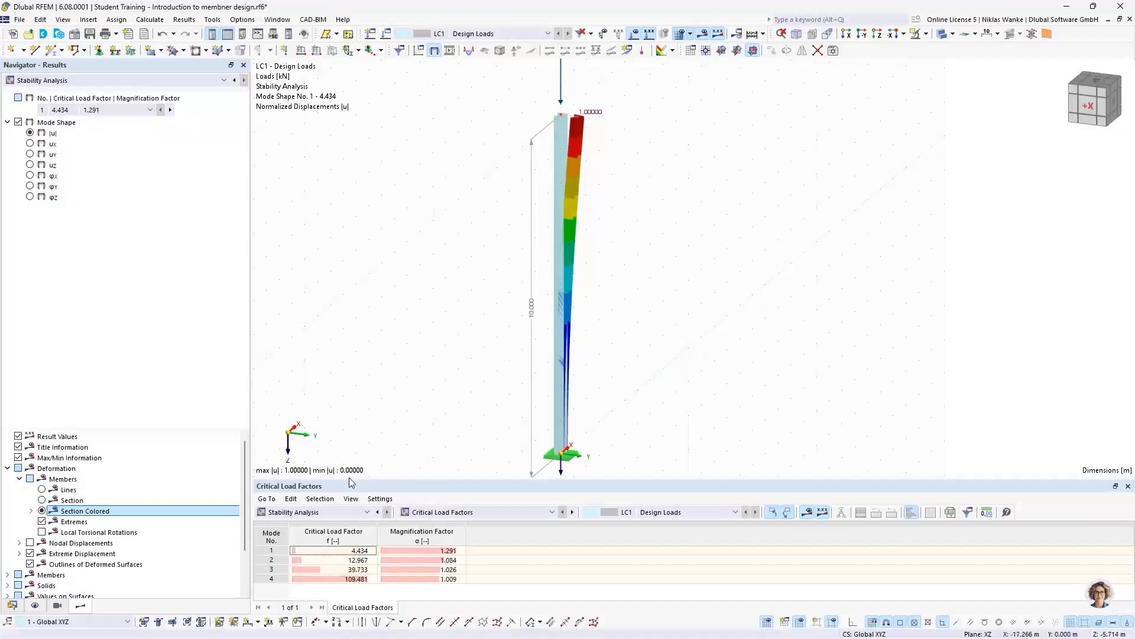
{"action": "left_click_drag", "start_coordinate": [408, 478], "coordinate": [408, 448]}
{"action": "middle_click_drag", "start_coordinate": [445, 397], "coordinate": [449, 375]}
{"action": "scroll", "coordinate": [450, 369], "scroll_direction": "down", "scroll_amount": 1}
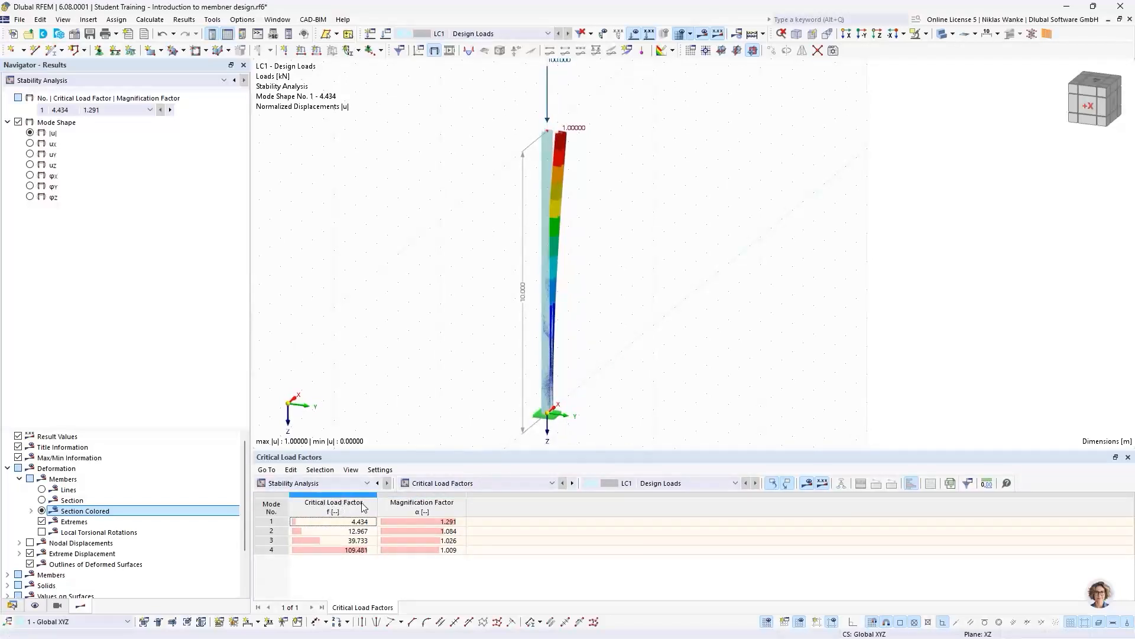
- Display mode shapes 2, 3 and 4 in turn from the critical load factors table, finishing on mode 1
{"action": "left_click", "coordinate": [278, 535]}
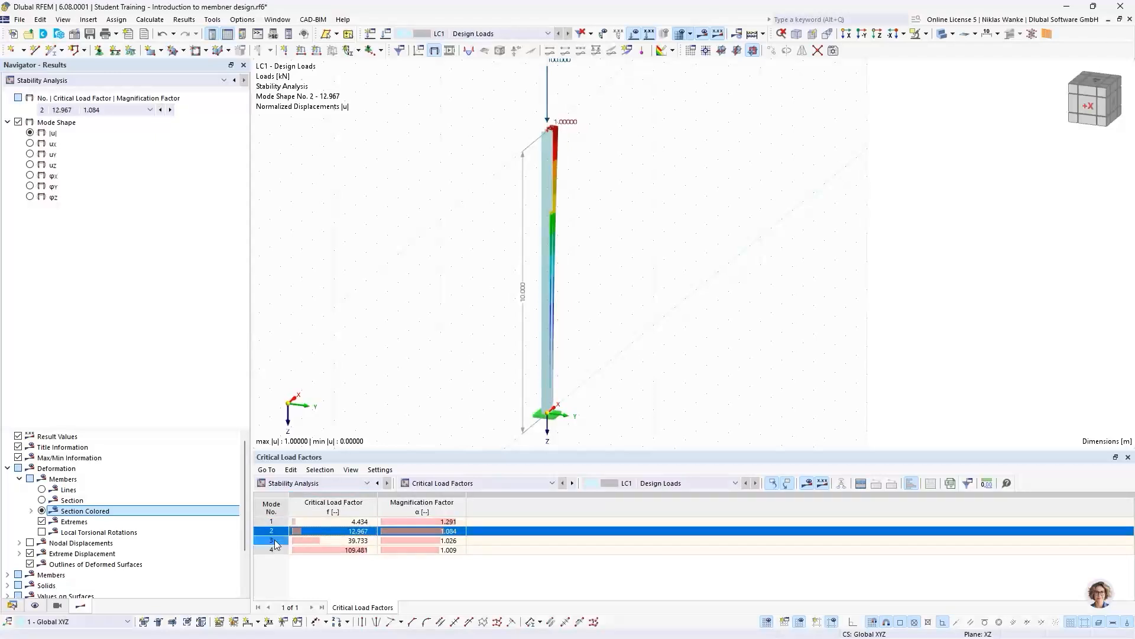
{"action": "left_click", "coordinate": [276, 540]}
{"action": "left_click", "coordinate": [276, 550]}
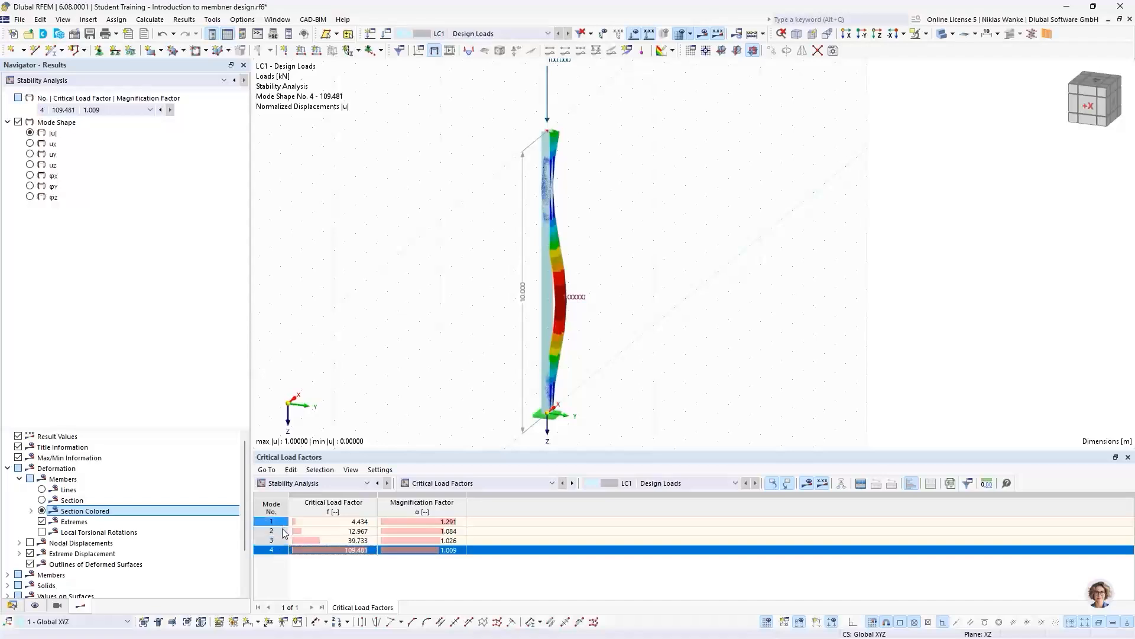
{"action": "left_click", "coordinate": [275, 523]}
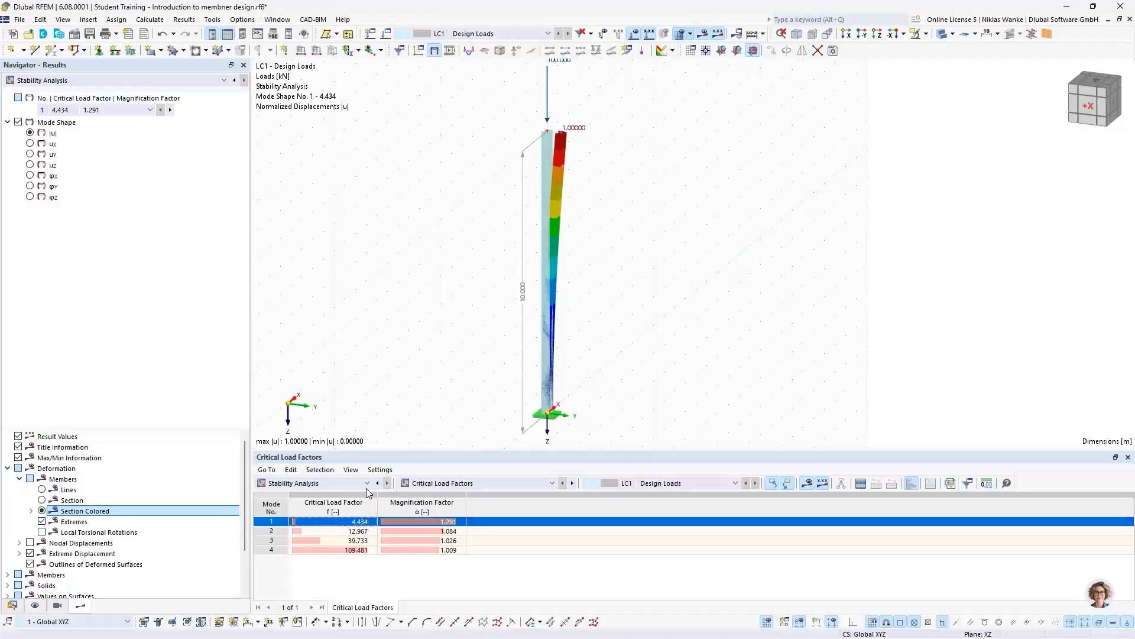
- Examine mode 1's critical load factor together with the applied load and the column's deformed shape
{"action": "scroll", "coordinate": [456, 270], "scroll_direction": "down", "scroll_amount": 2}
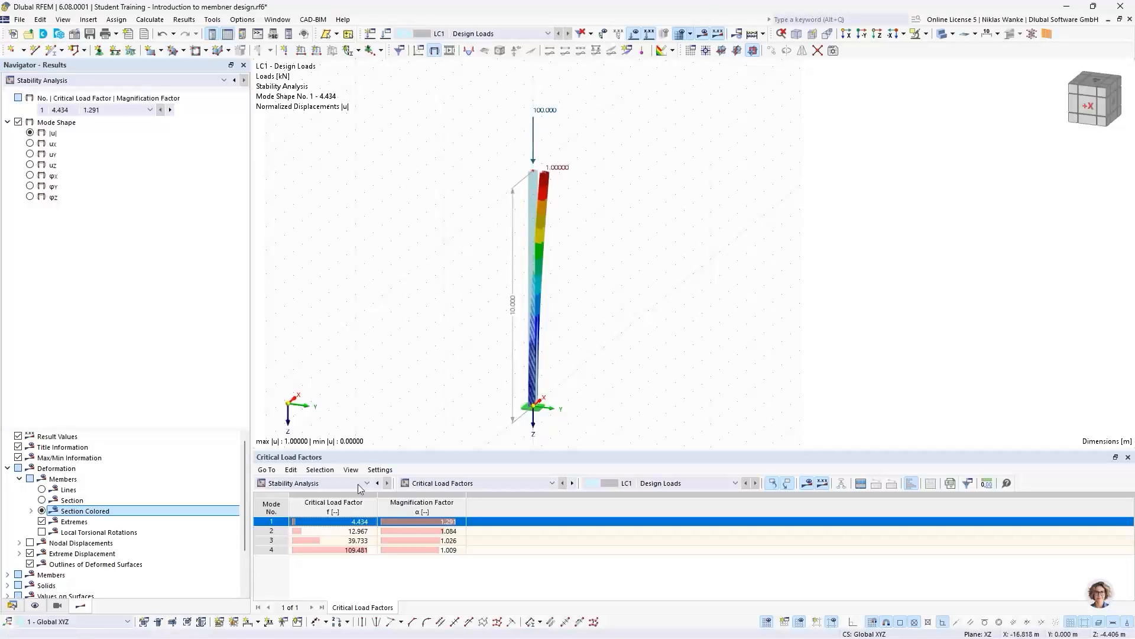
{"action": "left_click", "coordinate": [346, 522]}
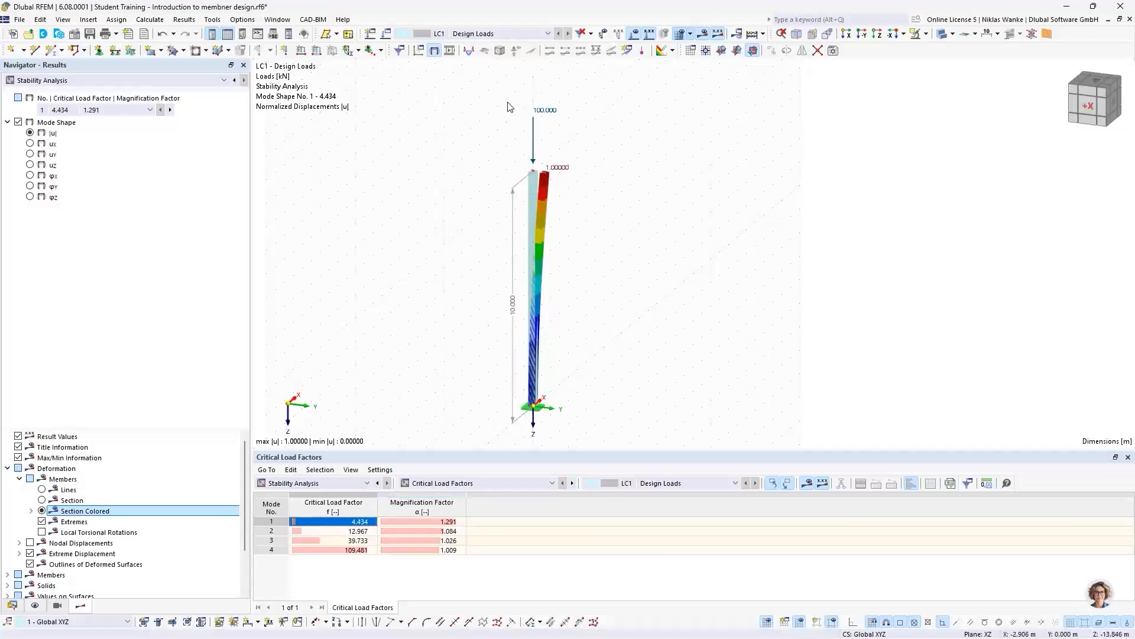
{"action": "scroll", "coordinate": [539, 148], "scroll_direction": "up", "scroll_amount": 3}
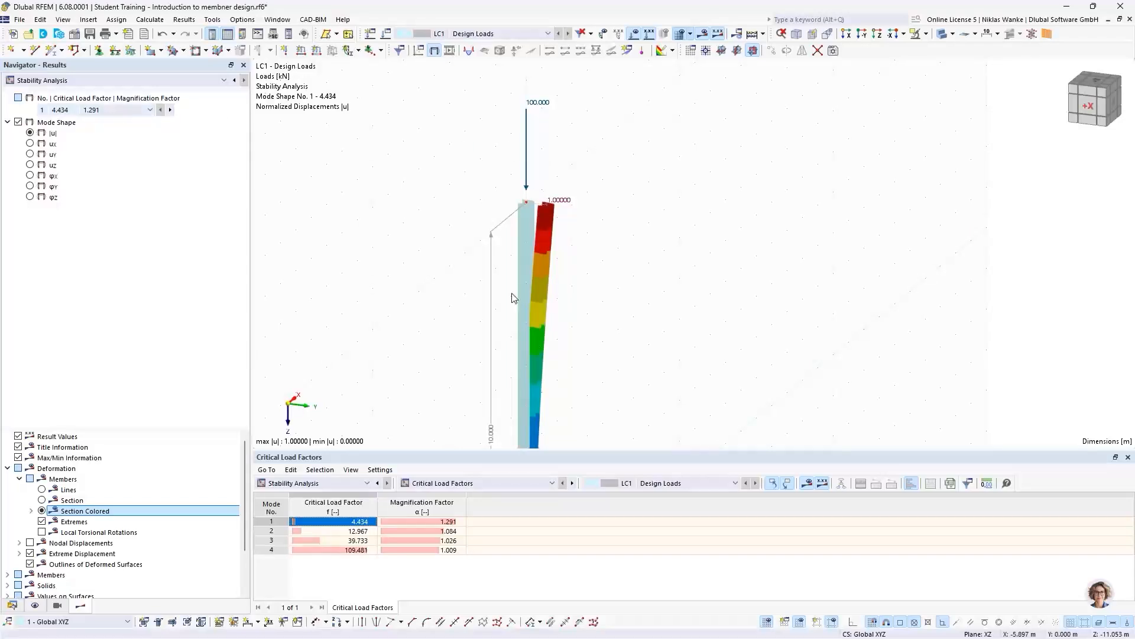
{"action": "middle_click_drag", "start_coordinate": [511, 381], "coordinate": [496, 291]}
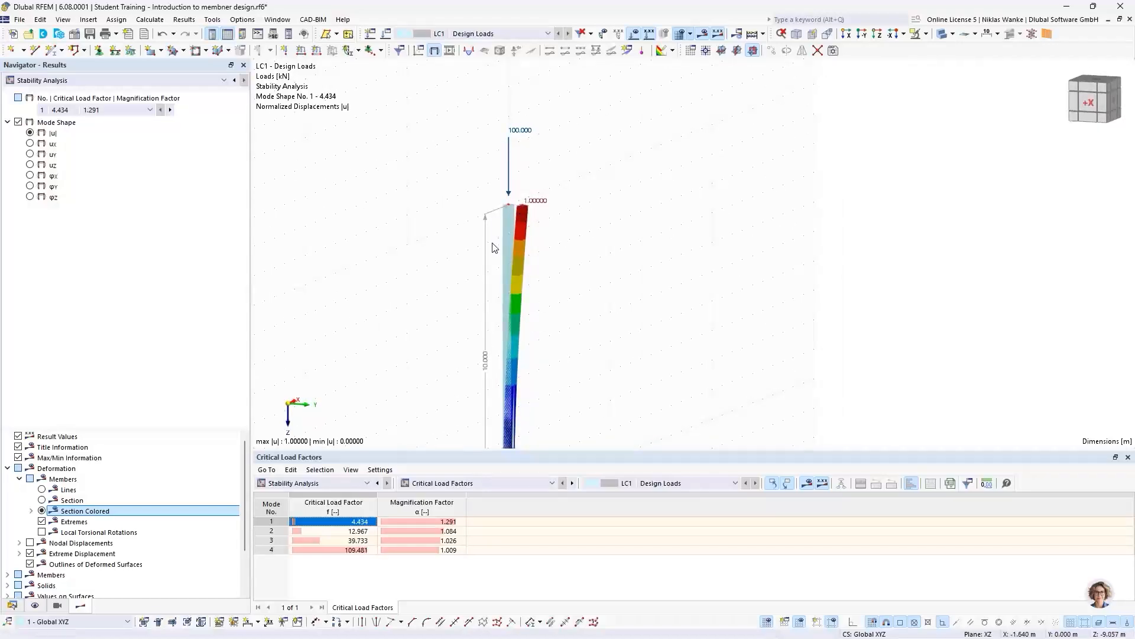
{"action": "scroll", "coordinate": [497, 311], "scroll_direction": "down", "scroll_amount": 3}
{"action": "middle_click_drag", "start_coordinate": [497, 312], "coordinate": [507, 208]}
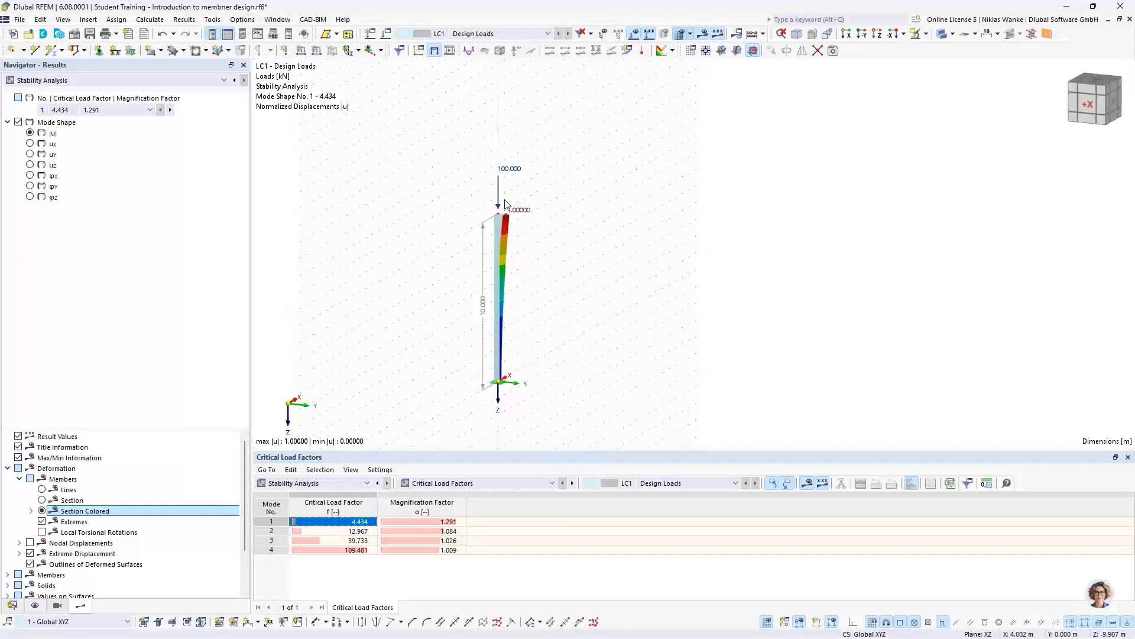
{"action": "scroll", "coordinate": [504, 215], "scroll_direction": "up", "scroll_amount": 3}
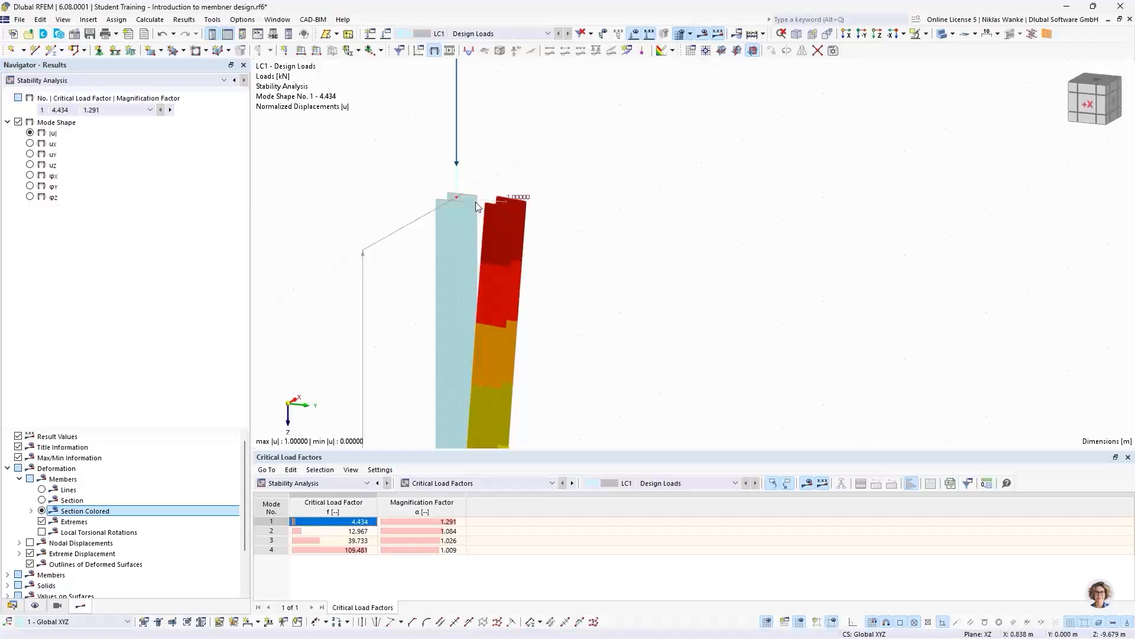
- Review the magnification factors of all modes, focusing on mode 1, and compare with the deformed column
{"action": "left_click", "coordinate": [421, 508]}
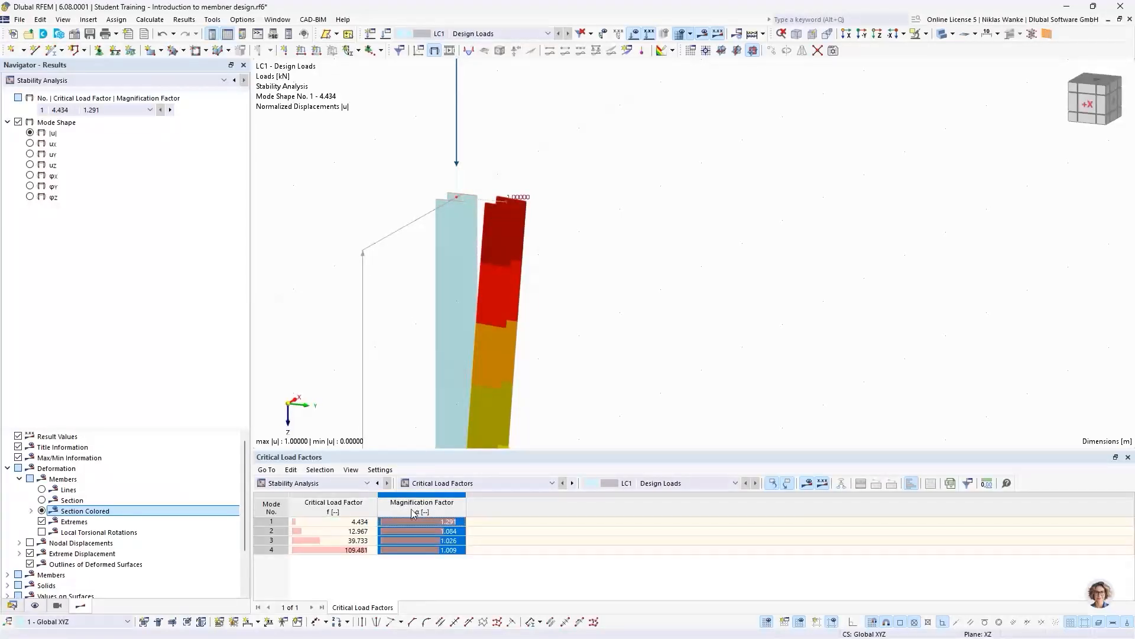
{"action": "left_click", "coordinate": [458, 523]}
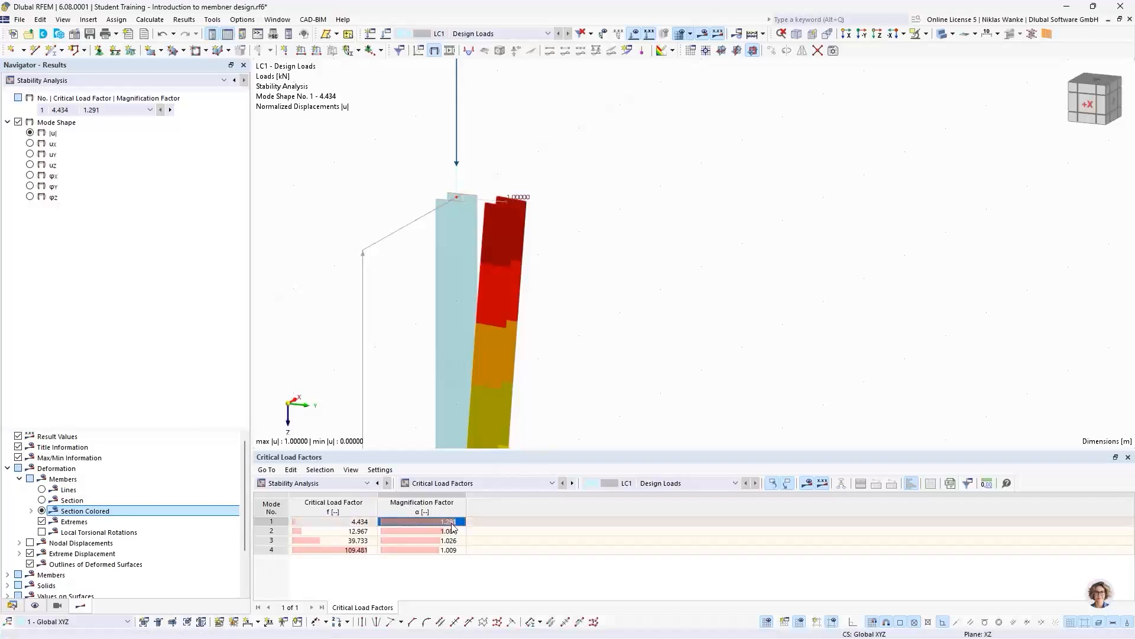
{"action": "scroll", "coordinate": [563, 308], "scroll_direction": "down", "scroll_amount": 5}
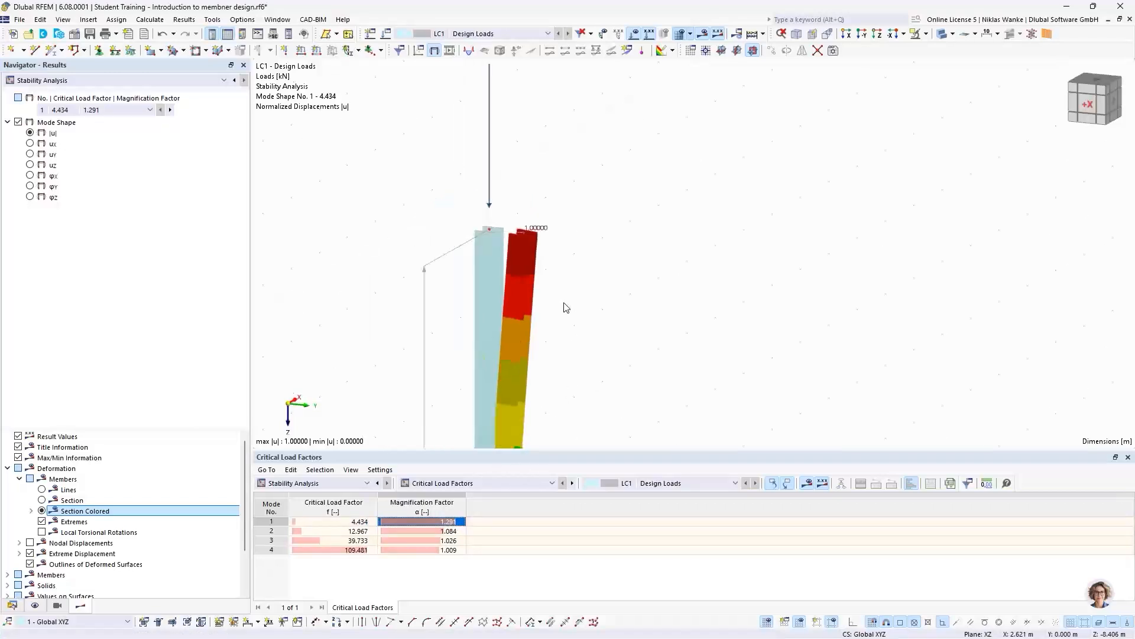
{"action": "middle_click_drag", "start_coordinate": [563, 302], "coordinate": [545, 155]}
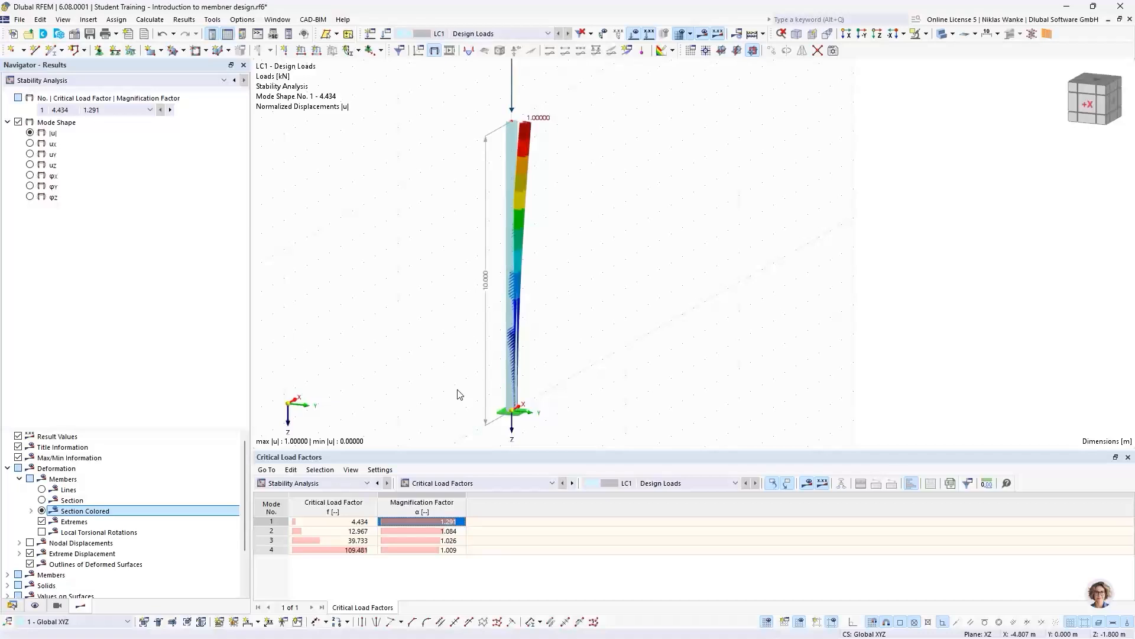
- Switch the results table to Results by Member and show Effective Lengths and Critical Loads by Member
{"action": "left_click", "coordinate": [467, 486]}
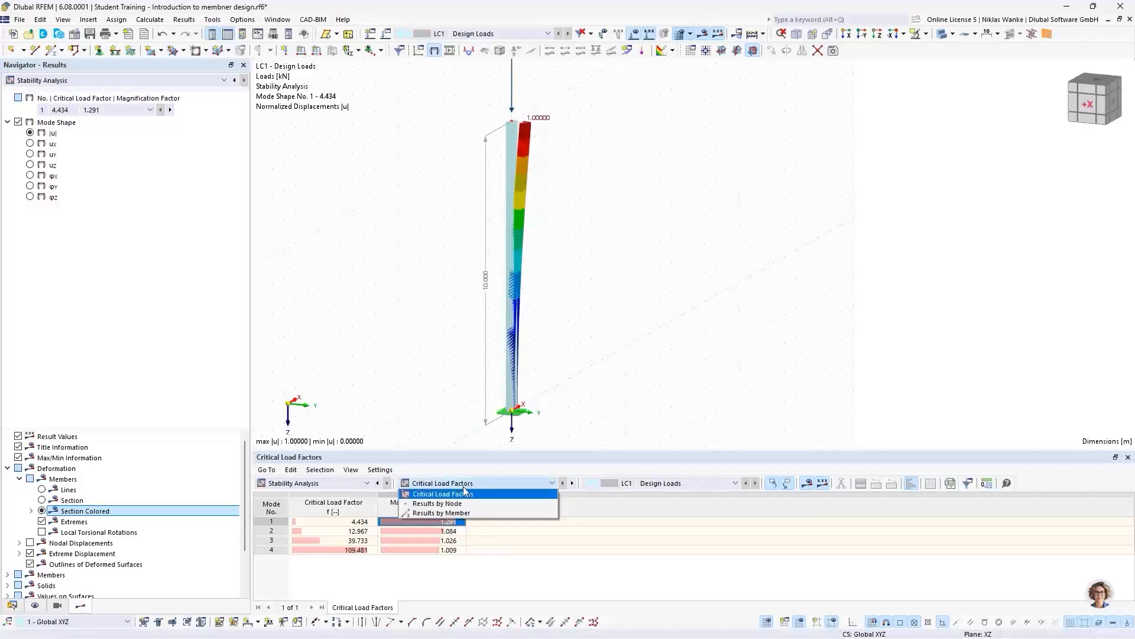
{"action": "left_click", "coordinate": [434, 513]}
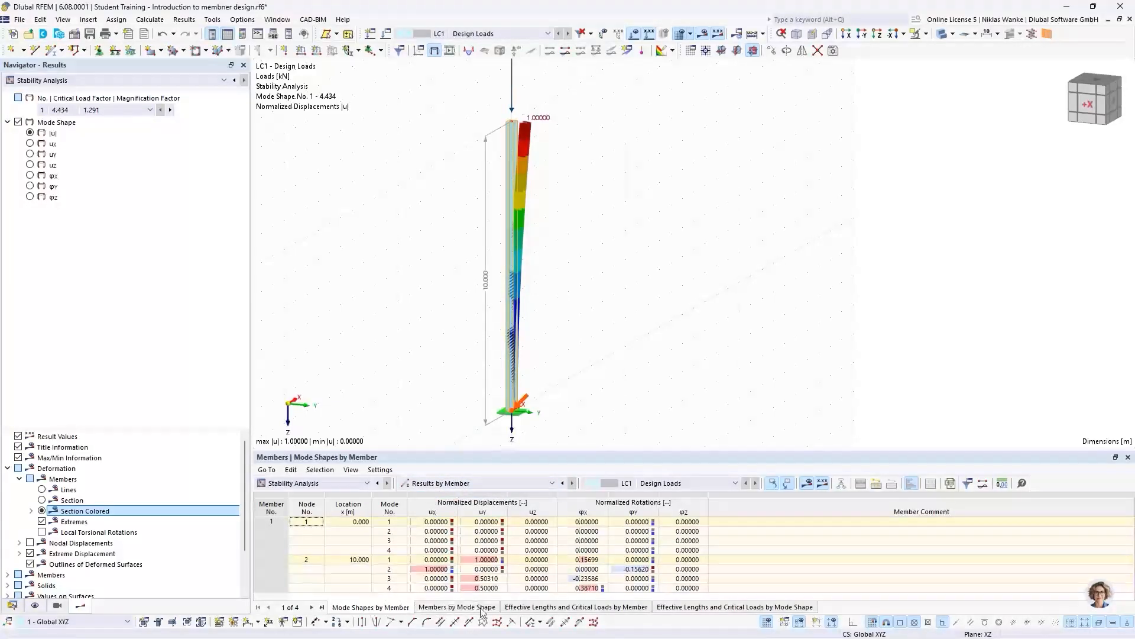
{"action": "left_click", "coordinate": [547, 607]}
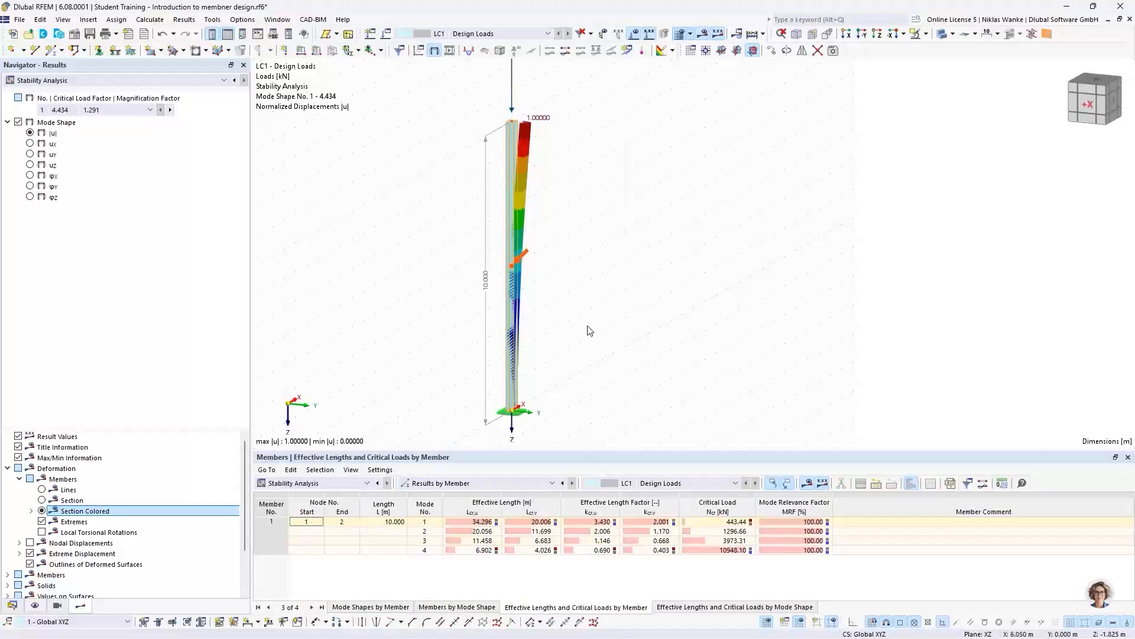
- Display mode shapes 1 to 4 in turn from the Effective Lengths and Critical Loads by Member table
{"action": "left_click", "coordinate": [414, 521]}
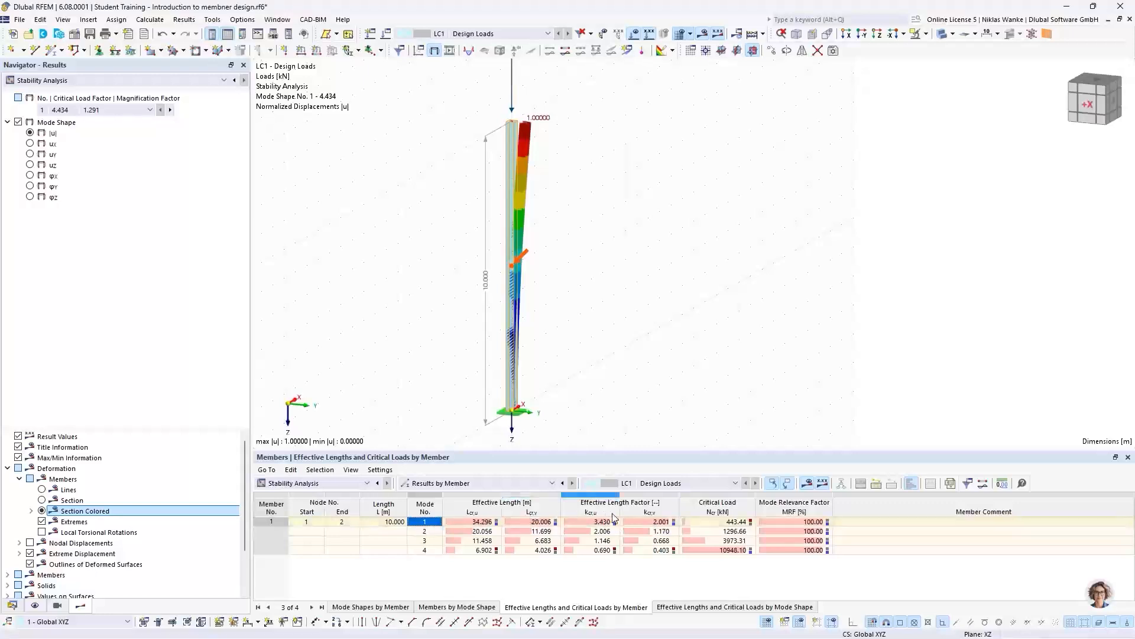
{"action": "left_click", "coordinate": [432, 531]}
{"action": "left_click", "coordinate": [431, 540]}
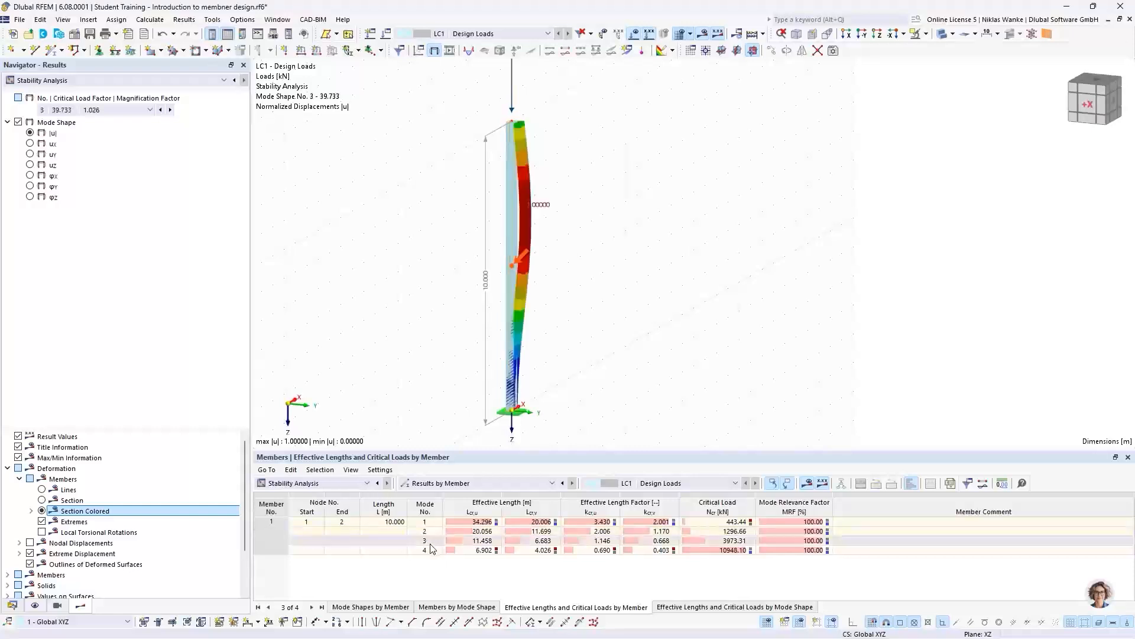
{"action": "left_click", "coordinate": [431, 550]}
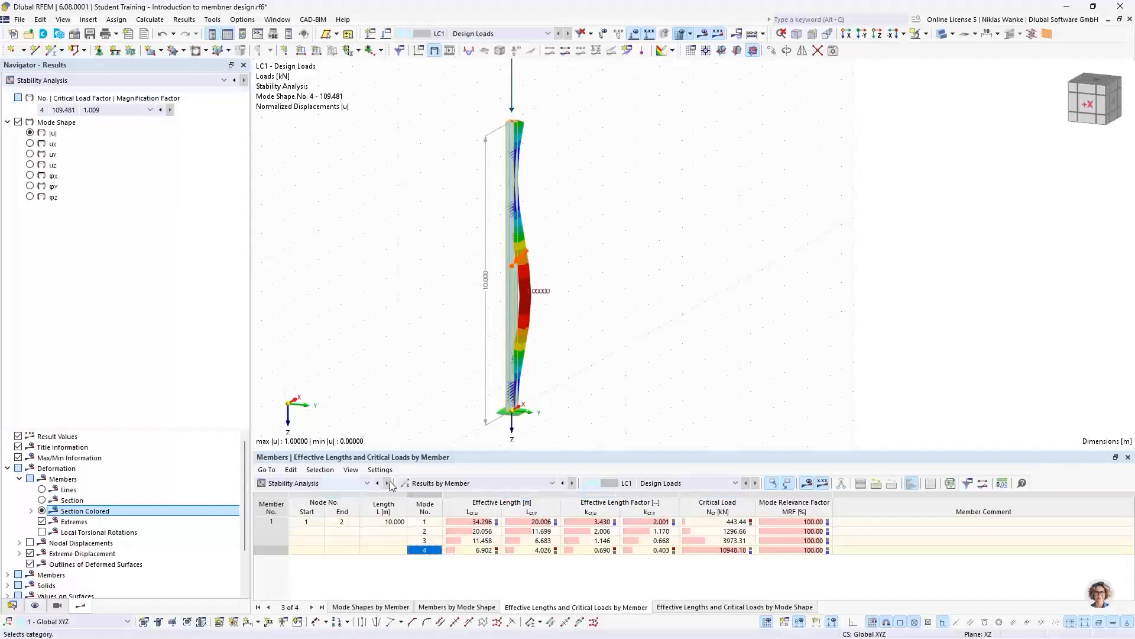
- Check the Critical Load Factors table against the applied load, then return to Results by Member to compare the critical loads
{"action": "middle_click_drag", "start_coordinate": [528, 135], "coordinate": [521, 216]}
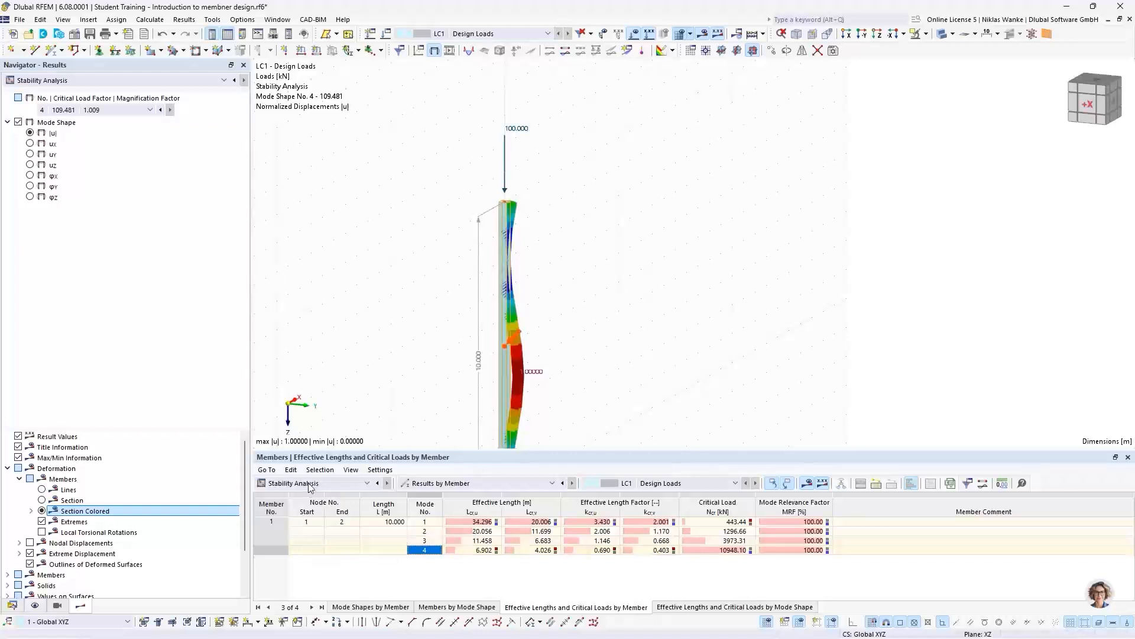
{"action": "left_click", "coordinate": [429, 484]}
{"action": "left_click", "coordinate": [432, 500]}
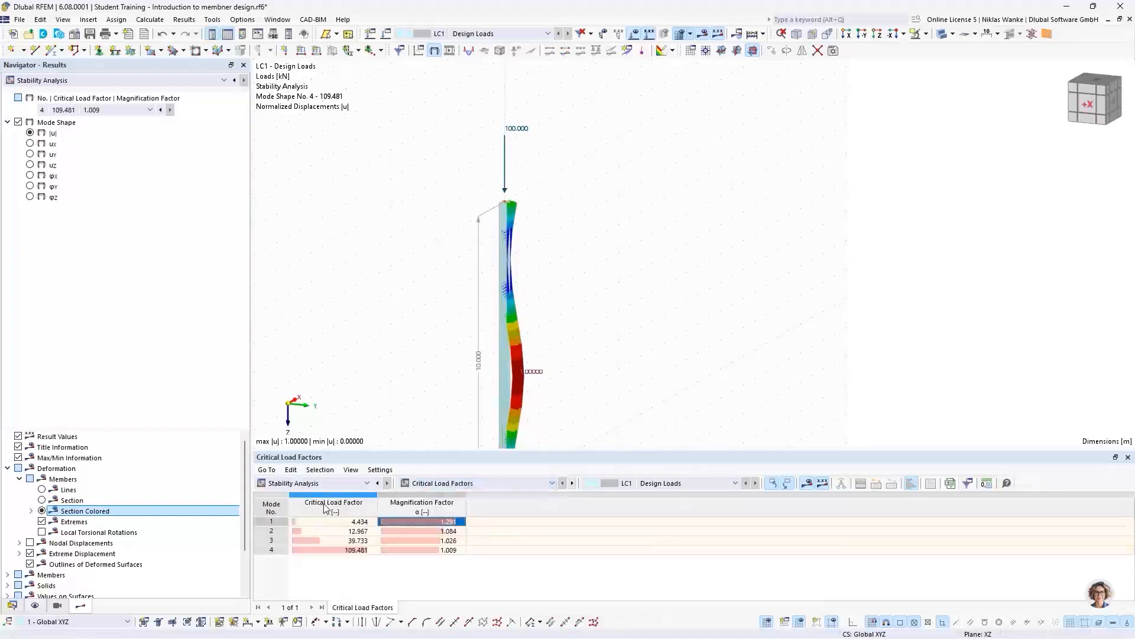
{"action": "left_click", "coordinate": [502, 484]}
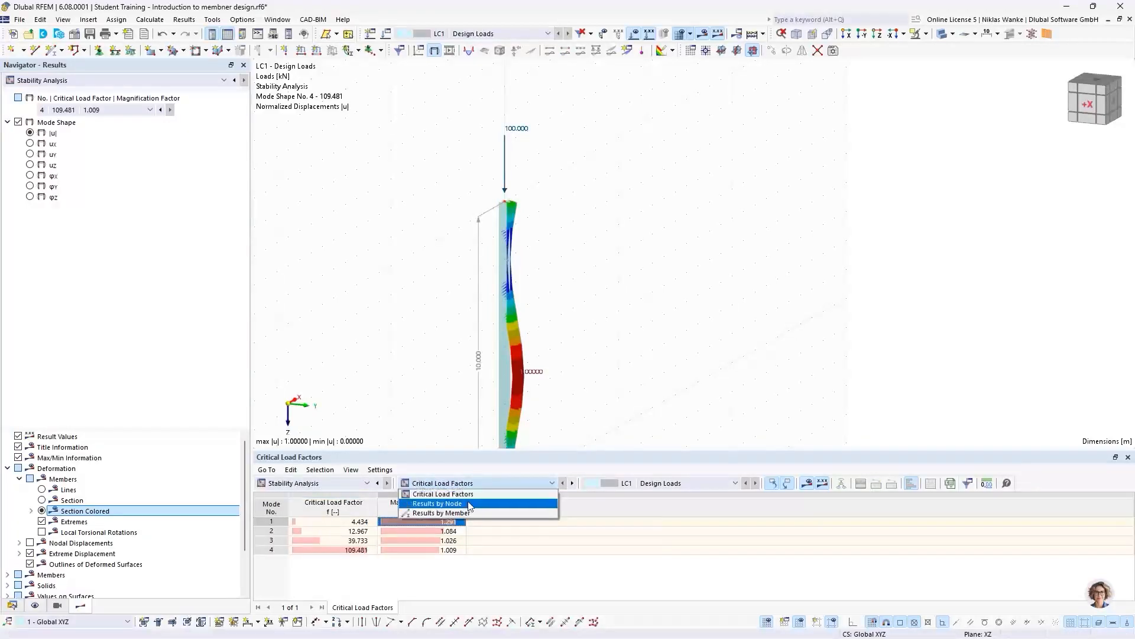
{"action": "left_click", "coordinate": [466, 512]}
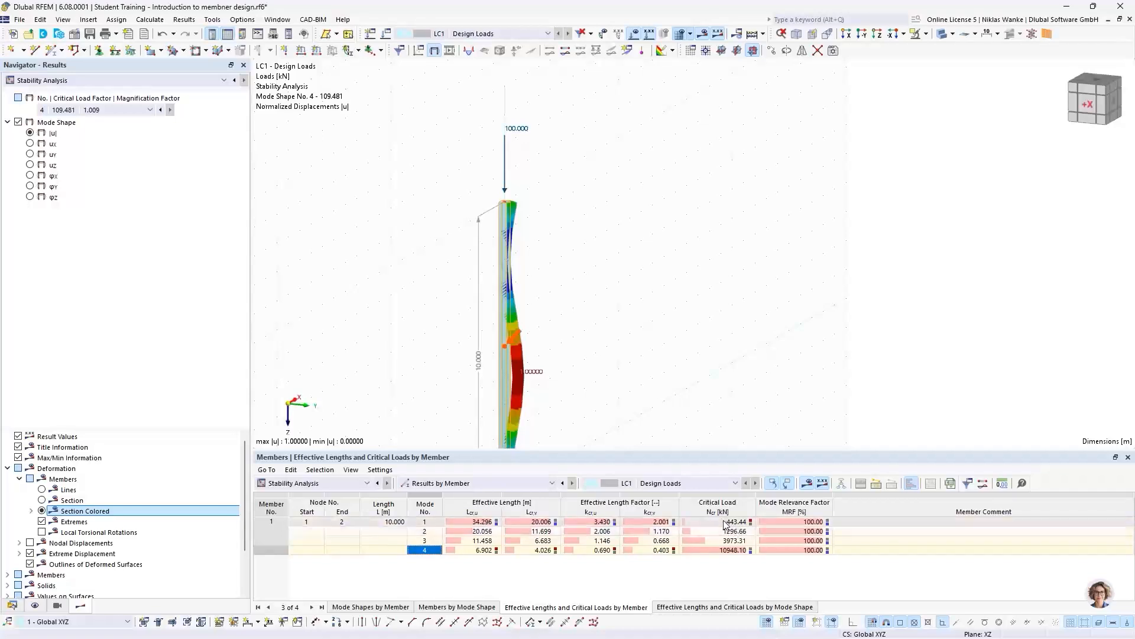
- Display mode shape 1 from the member results and examine the whole deformed column with its load and fixed support
{"action": "left_click", "coordinate": [433, 523]}
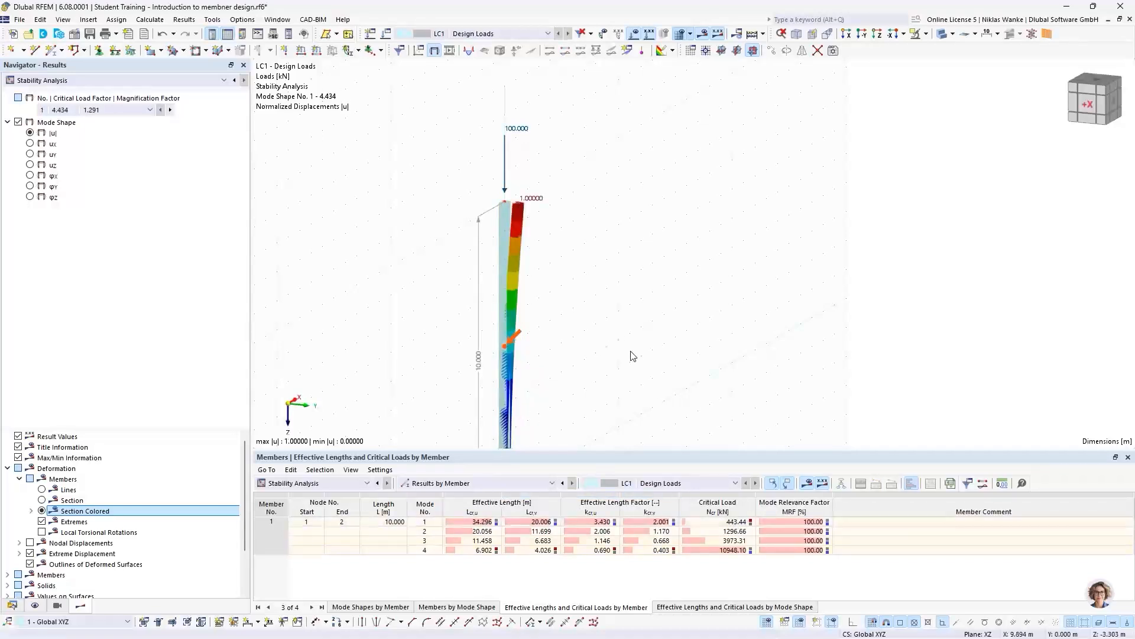
{"action": "scroll", "coordinate": [633, 356], "scroll_direction": "down", "scroll_amount": 1}
{"action": "middle_click_drag", "start_coordinate": [634, 357], "coordinate": [639, 298]}
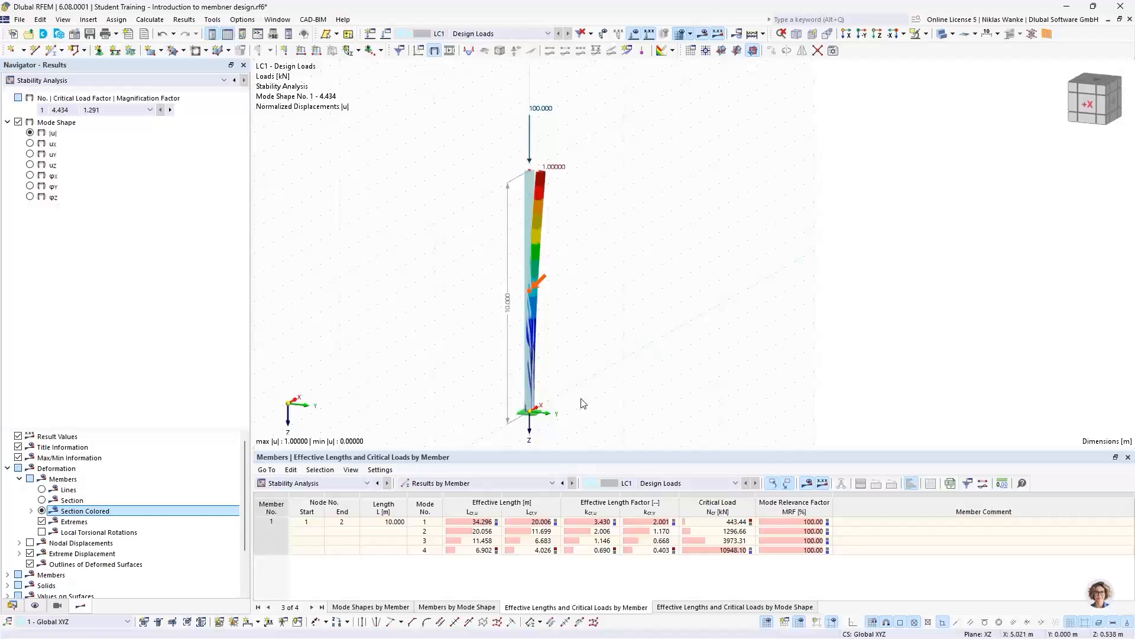
{"action": "scroll", "coordinate": [582, 414], "scroll_direction": "down", "scroll_amount": 1}
{"action": "mouse_move", "coordinate": [585, 413]}
{"action": "middle_mouse_down"}
{"action": "mouse_move", "coordinate": [598, 402]}
{"action": "mouse_move", "coordinate": [582, 402]}
{"action": "middle_mouse_up"}
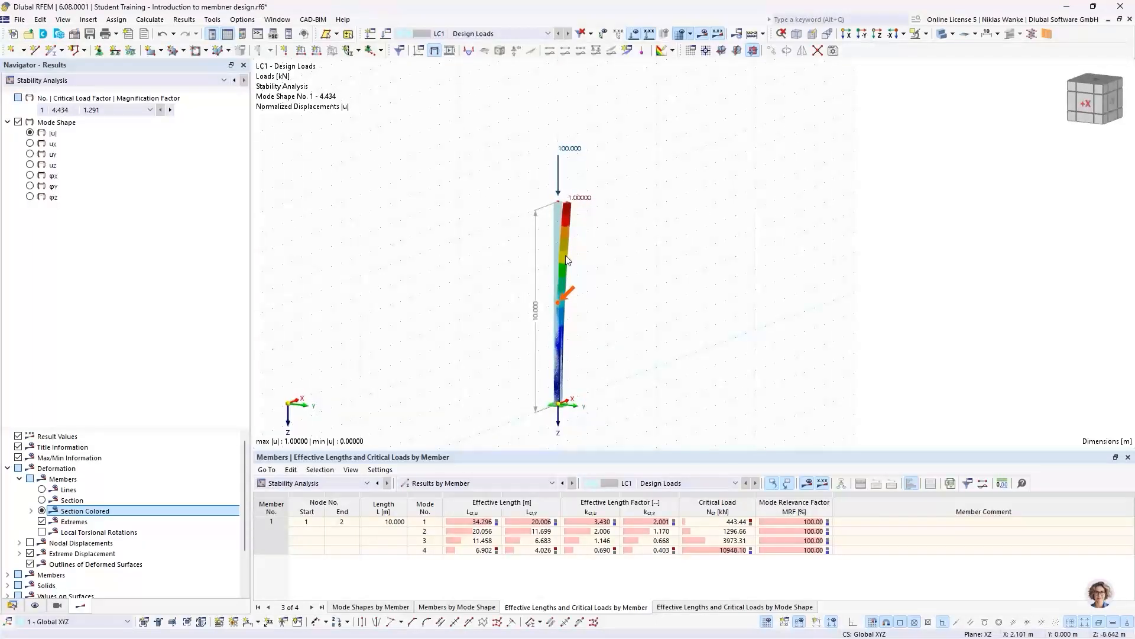
- Inspect the buckling direction at the column head in mode 1 and select its effective length factor kcr,v
{"action": "scroll", "coordinate": [556, 207], "scroll_direction": "up", "scroll_amount": 5}
{"action": "mouse_move", "coordinate": [556, 207]}
{"action": "middle_mouse_down", "text": "ctrl"}
{"action": "mouse_move", "coordinate": [582, 248]}
{"action": "mouse_move", "coordinate": [544, 217]}
{"action": "middle_mouse_up", "text": "ctrl"}
{"action": "scroll", "coordinate": [542, 213], "scroll_direction": "up", "scroll_amount": 2}
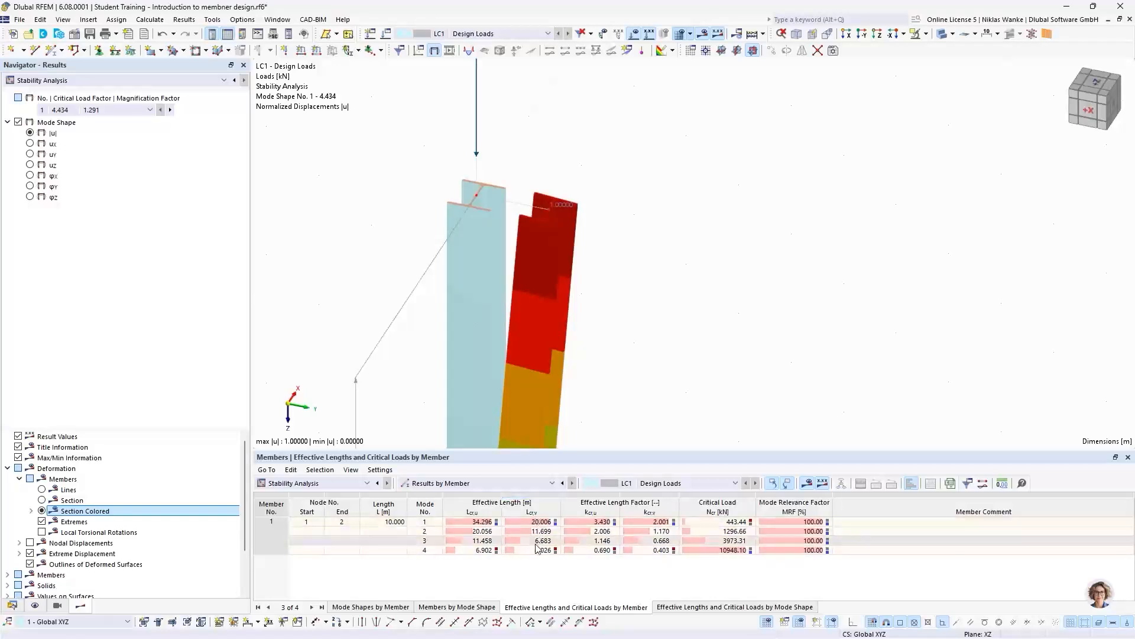
{"action": "left_click", "coordinate": [646, 522]}
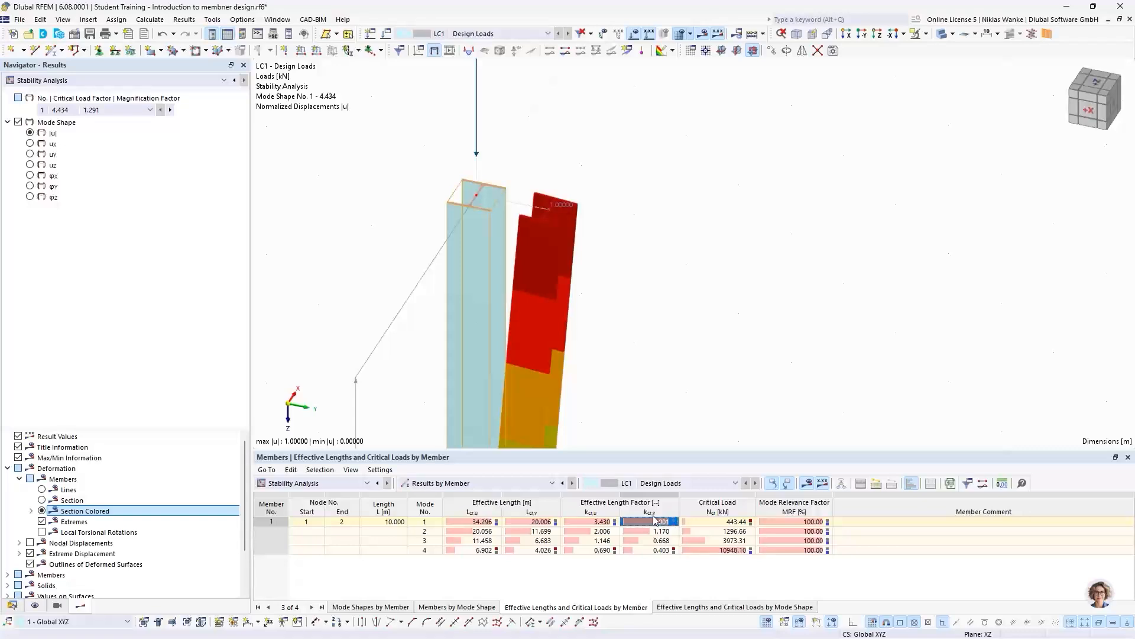
- Relate mode 1's effective length factor to the deformed shape over the column's full height
{"action": "scroll", "coordinate": [624, 281], "scroll_direction": "down", "scroll_amount": 5}
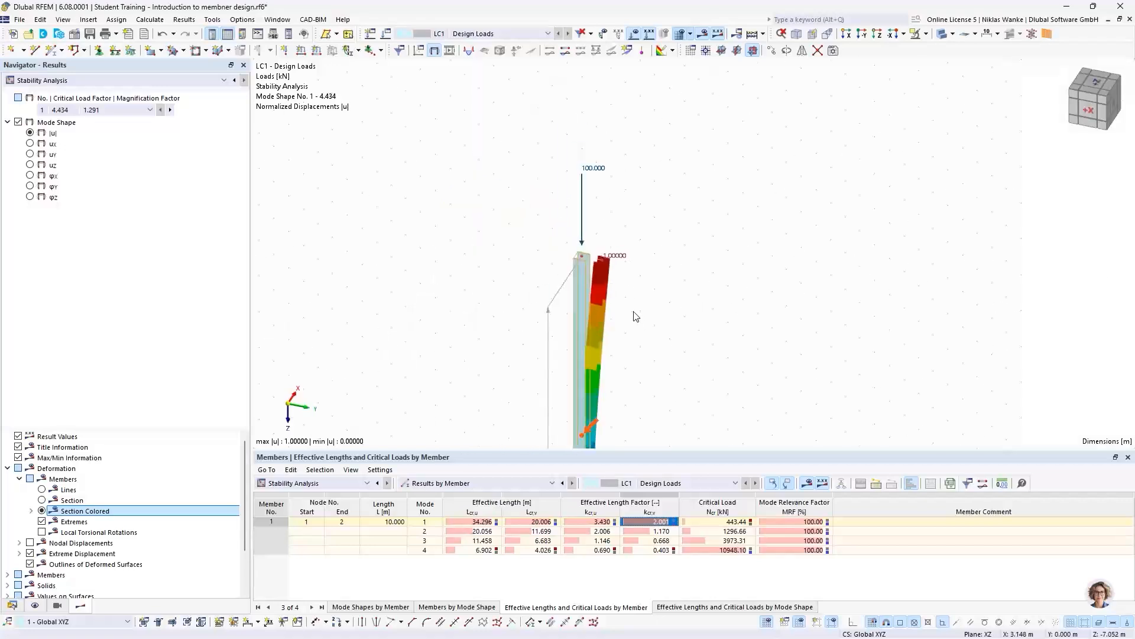
{"action": "middle_click_drag", "start_coordinate": [631, 302], "coordinate": [612, 197]}
{"action": "scroll", "coordinate": [591, 383], "scroll_direction": "down", "scroll_amount": 2}
{"action": "middle_click_drag", "start_coordinate": [591, 383], "coordinate": [582, 285]}
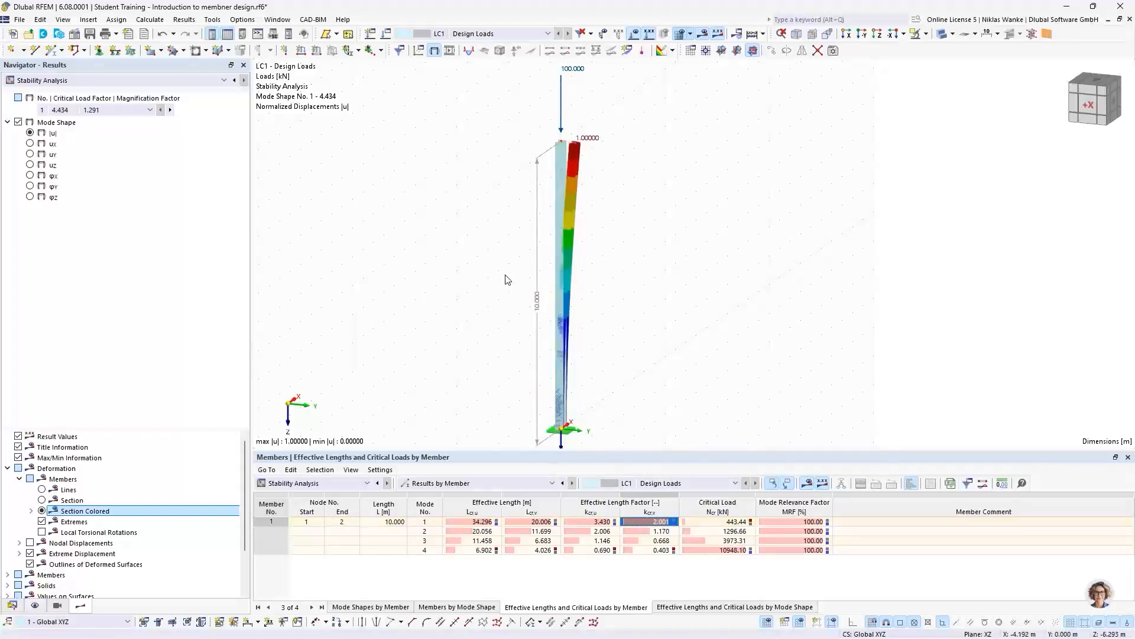
- Display mode shape 2, view the column in the XZ plane and select mode 2's effective length factor kcr,u
{"action": "left_click", "coordinate": [171, 110]}
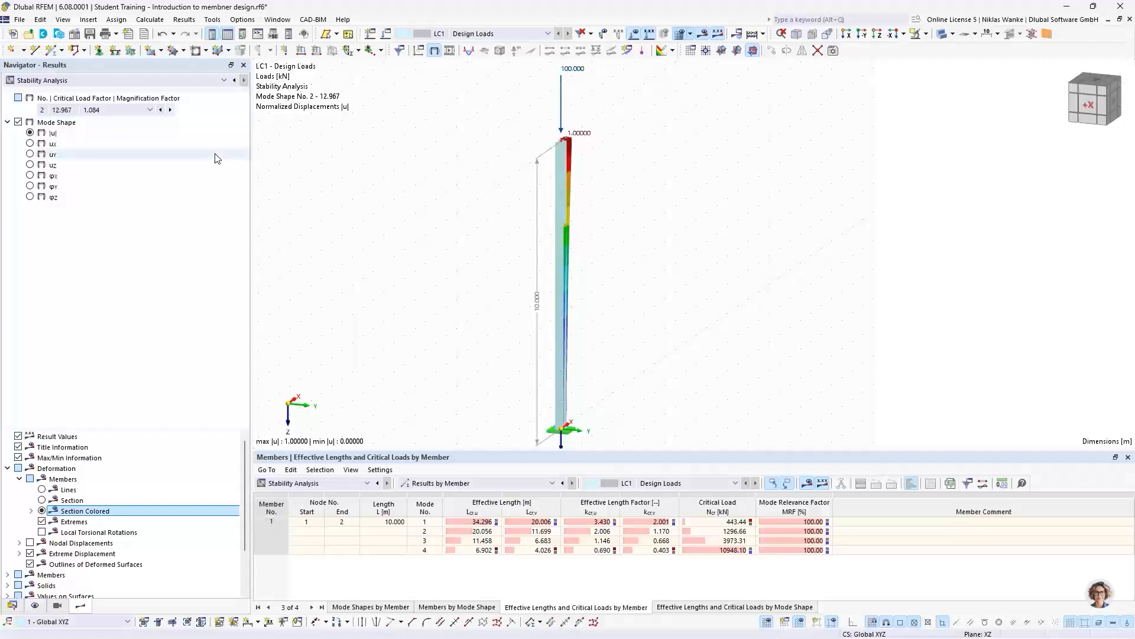
{"action": "scroll", "coordinate": [502, 299], "scroll_direction": "down", "scroll_amount": 1}
{"action": "middle_click_drag", "start_coordinate": [502, 299], "coordinate": [328, 287], "text": "ctrl"}
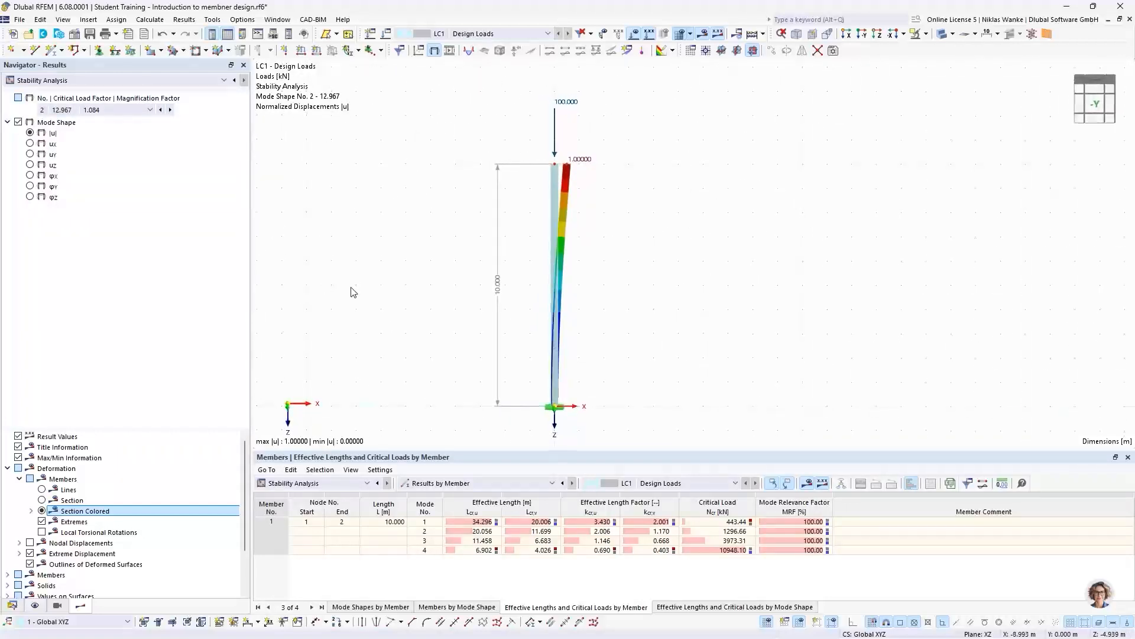
{"action": "scroll", "coordinate": [498, 274], "scroll_direction": "up", "scroll_amount": 1}
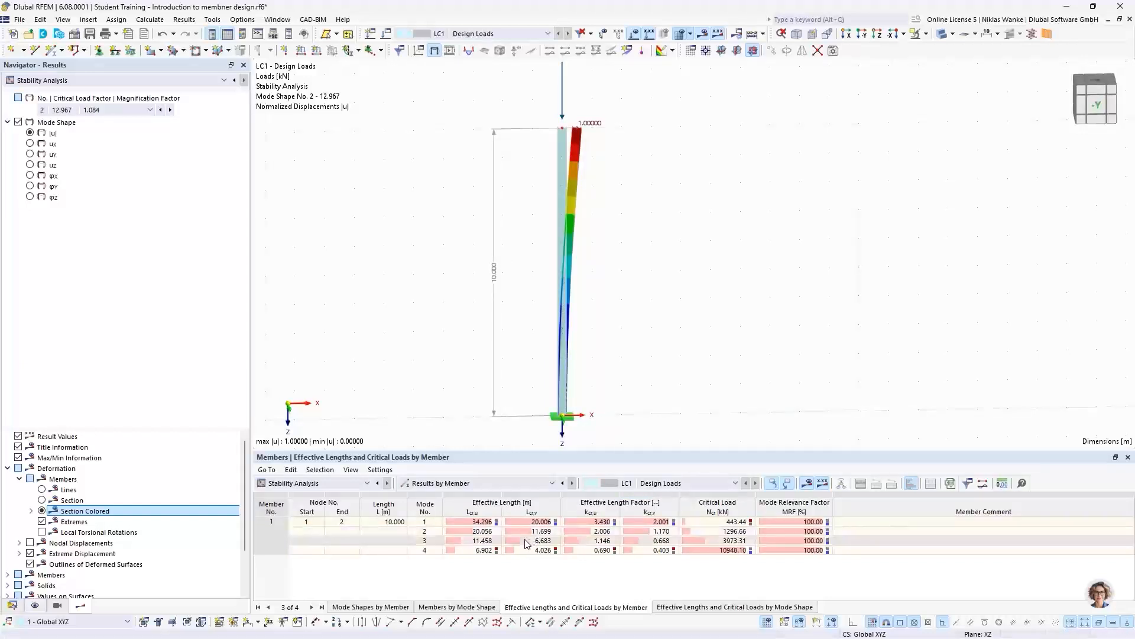
{"action": "left_click", "coordinate": [598, 534]}
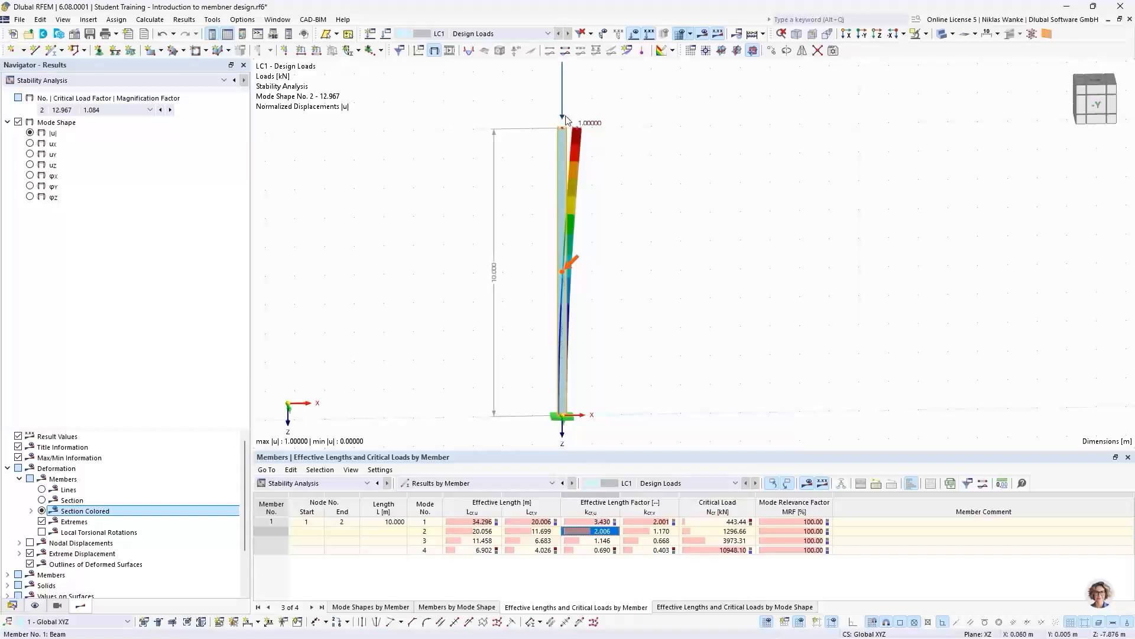
- Inspect the HEB section at the column head to see which axis it buckles about in mode 2
{"action": "scroll", "coordinate": [573, 165], "scroll_direction": "up", "scroll_amount": 5}
{"action": "middle_click_drag", "start_coordinate": [574, 164], "coordinate": [572, 204], "text": "ctrl"}
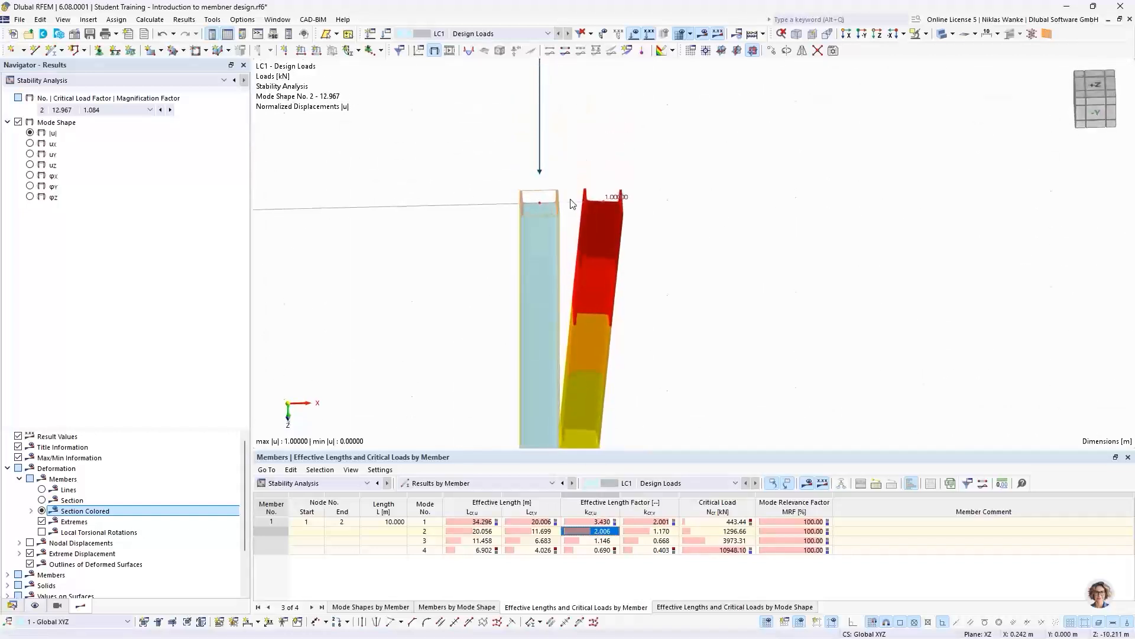
{"action": "scroll", "coordinate": [572, 204], "scroll_direction": "up", "scroll_amount": 3}
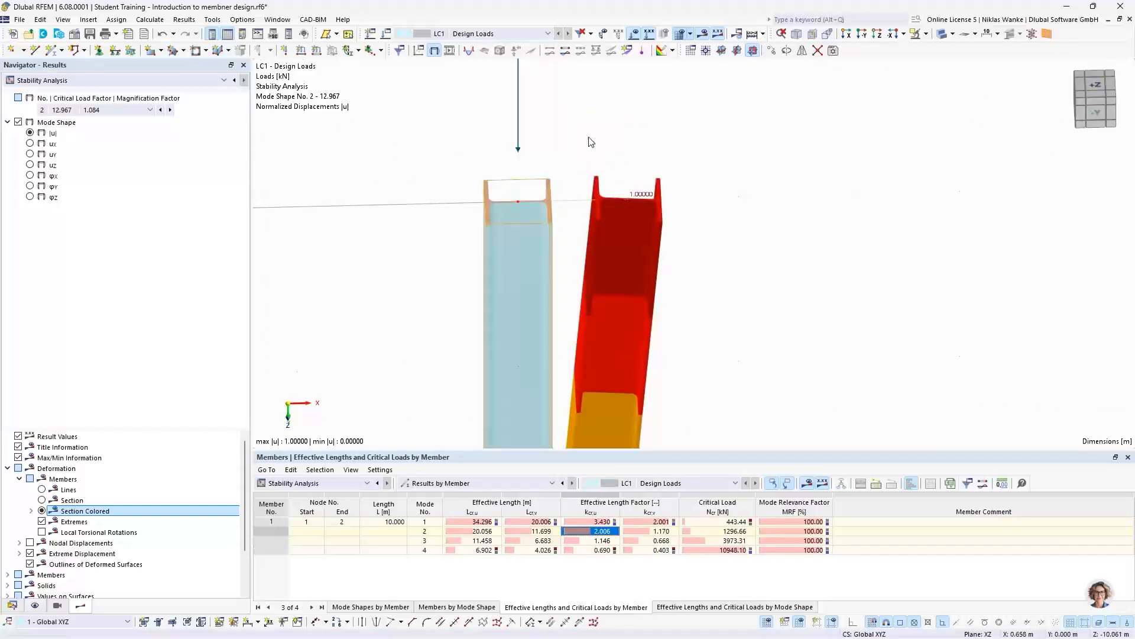
{"action": "scroll", "coordinate": [515, 264], "scroll_direction": "down", "scroll_amount": 4}
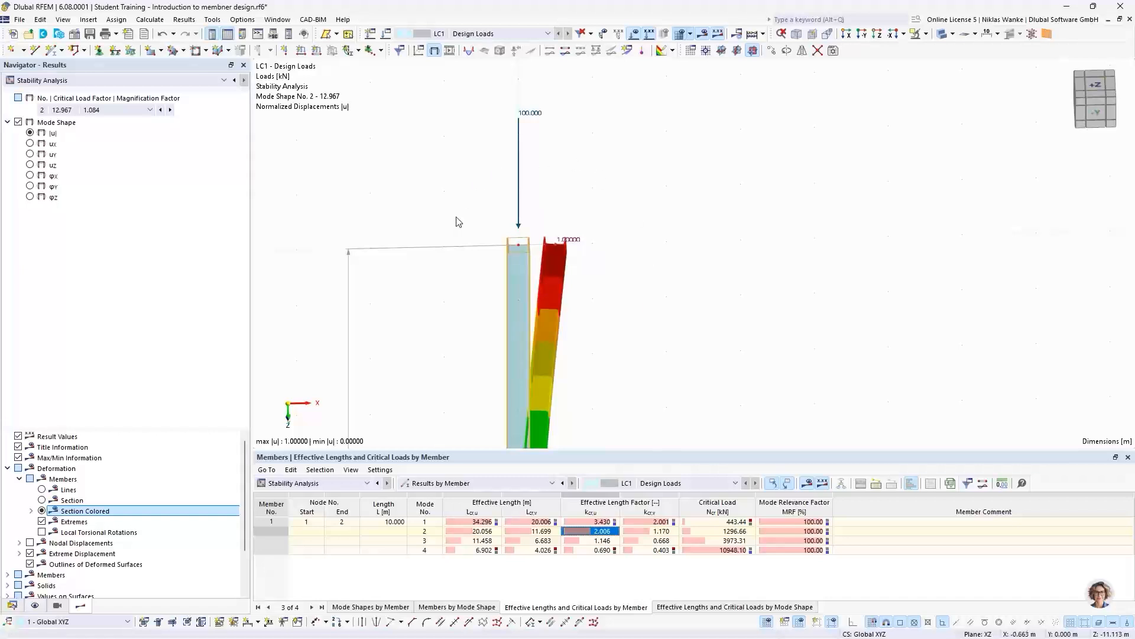
{"action": "scroll", "coordinate": [535, 255], "scroll_direction": "up", "scroll_amount": 5}
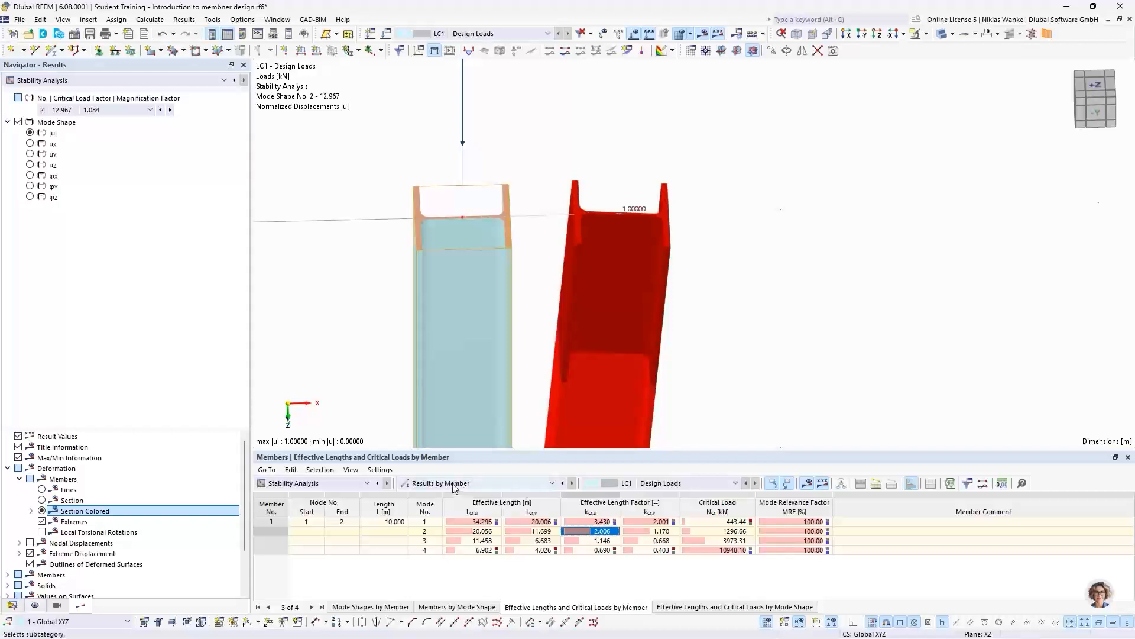
{"action": "scroll", "coordinate": [520, 235], "scroll_direction": "down", "scroll_amount": 5}
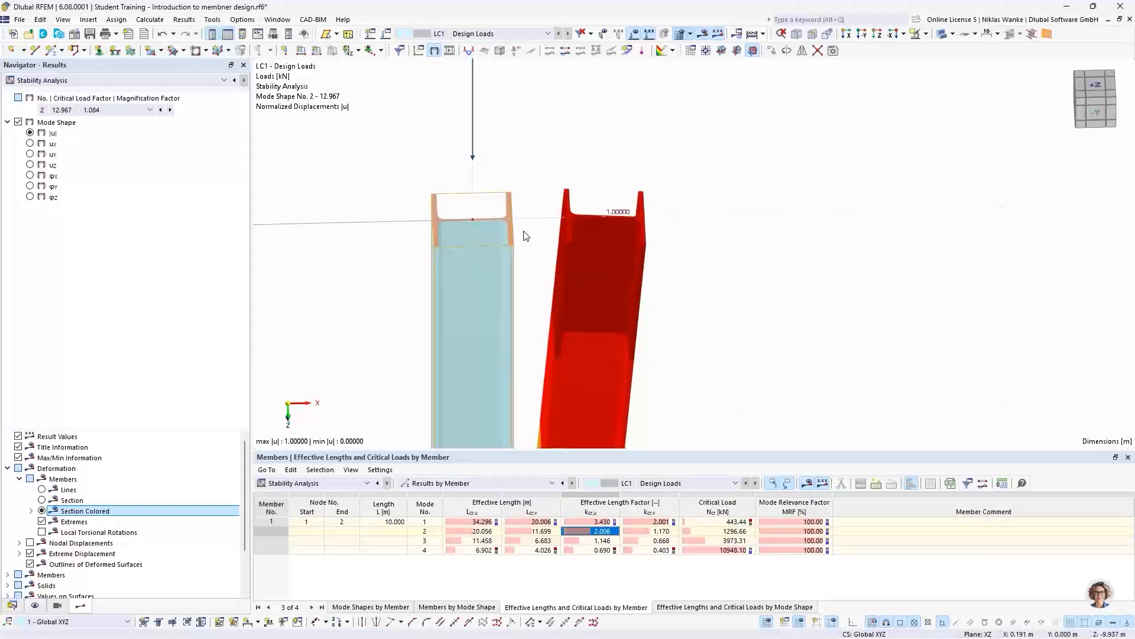
- Show the Critical Load Factors table and compare mode 2's critical load factor with the nodal load and the column's deformed shape
{"action": "left_click", "coordinate": [452, 484]}
{"action": "left_click", "coordinate": [455, 495]}
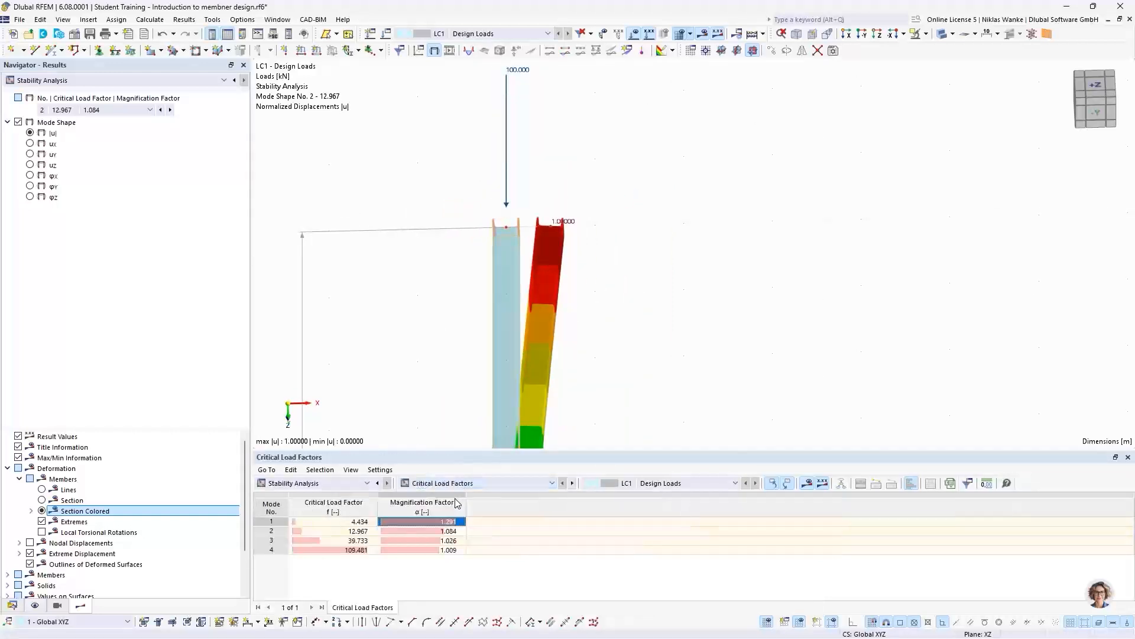
{"action": "left_click", "coordinate": [341, 532]}
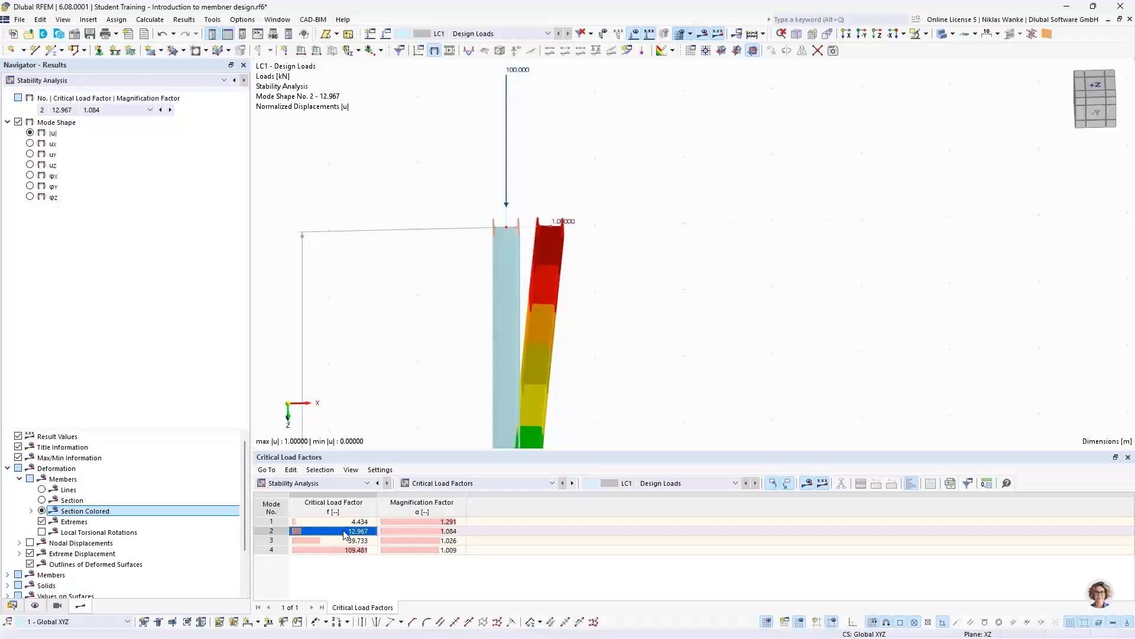
{"action": "scroll", "coordinate": [420, 340], "scroll_direction": "down", "scroll_amount": 3}
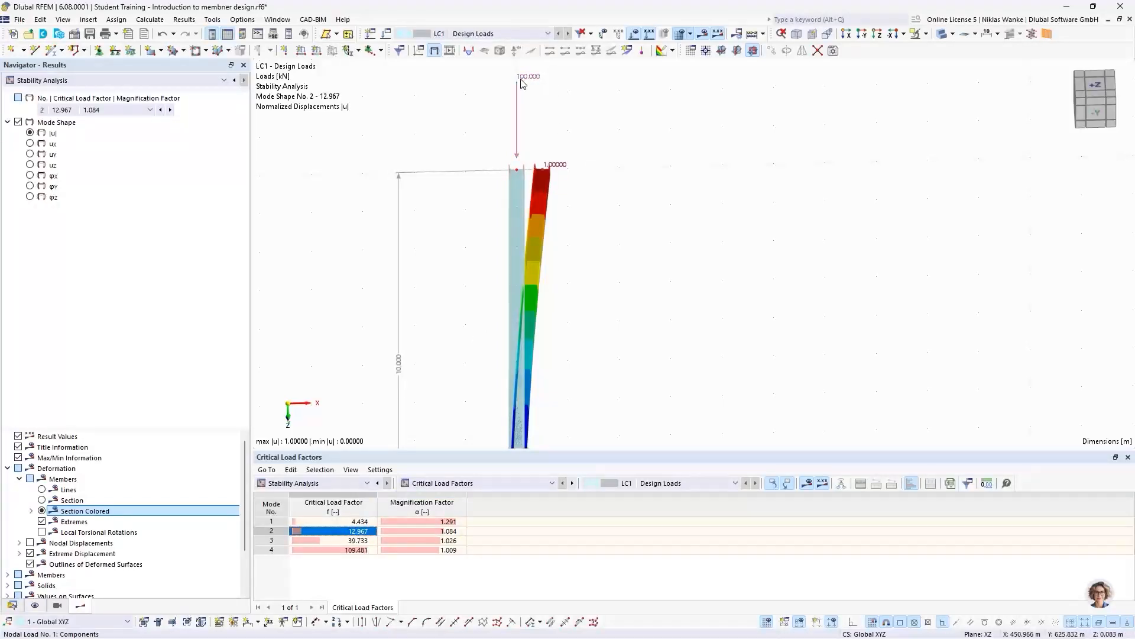
{"action": "mouse_move", "coordinate": [521, 84]}
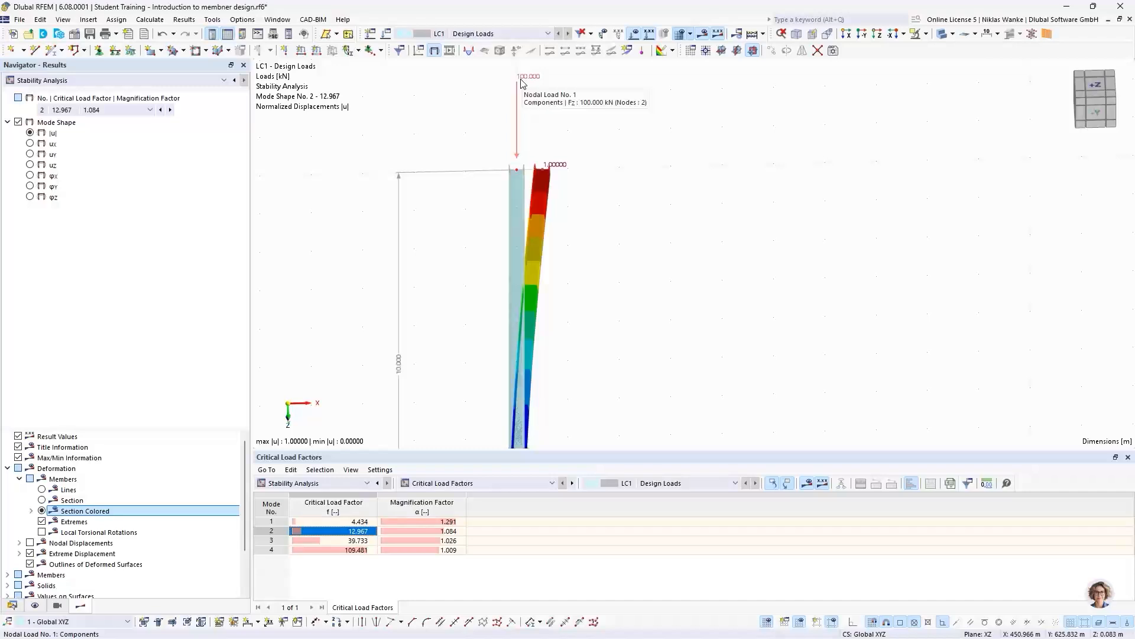
{"action": "scroll", "coordinate": [598, 159], "scroll_direction": "down", "scroll_amount": 2}
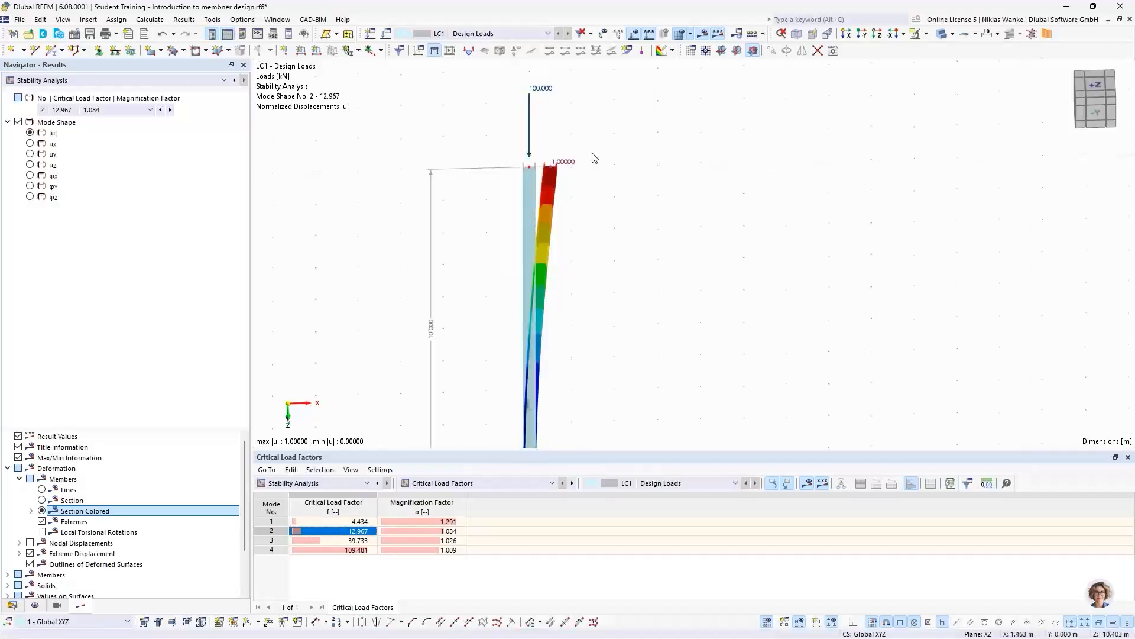
{"action": "middle_click_drag", "start_coordinate": [634, 259], "coordinate": [629, 216]}
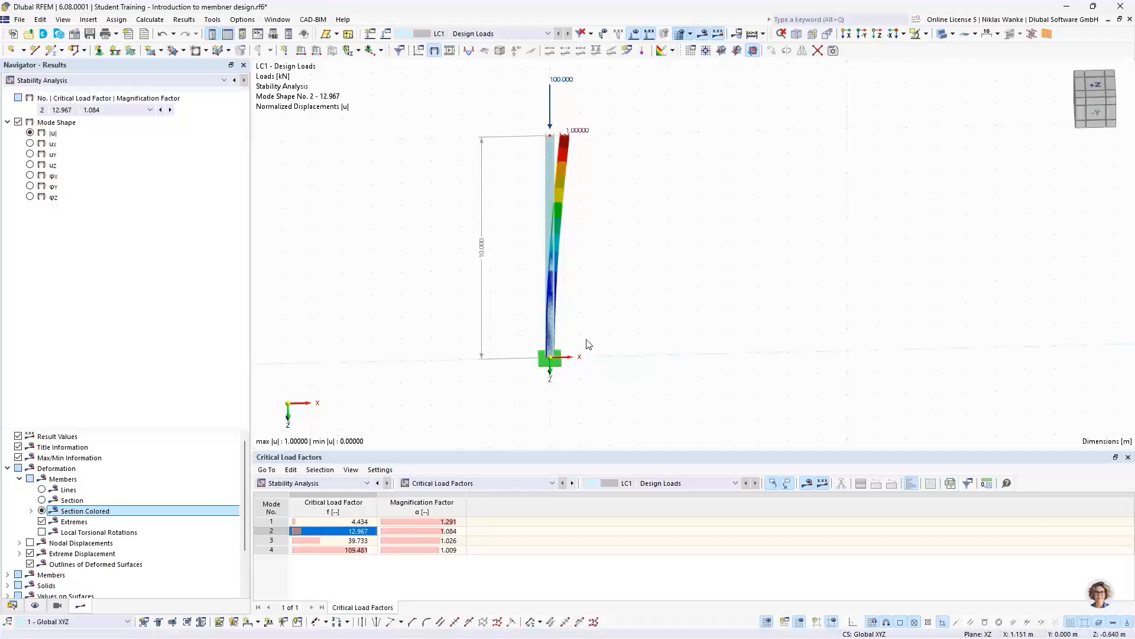
{"action": "middle_click_drag", "start_coordinate": [588, 339], "coordinate": [598, 314]}
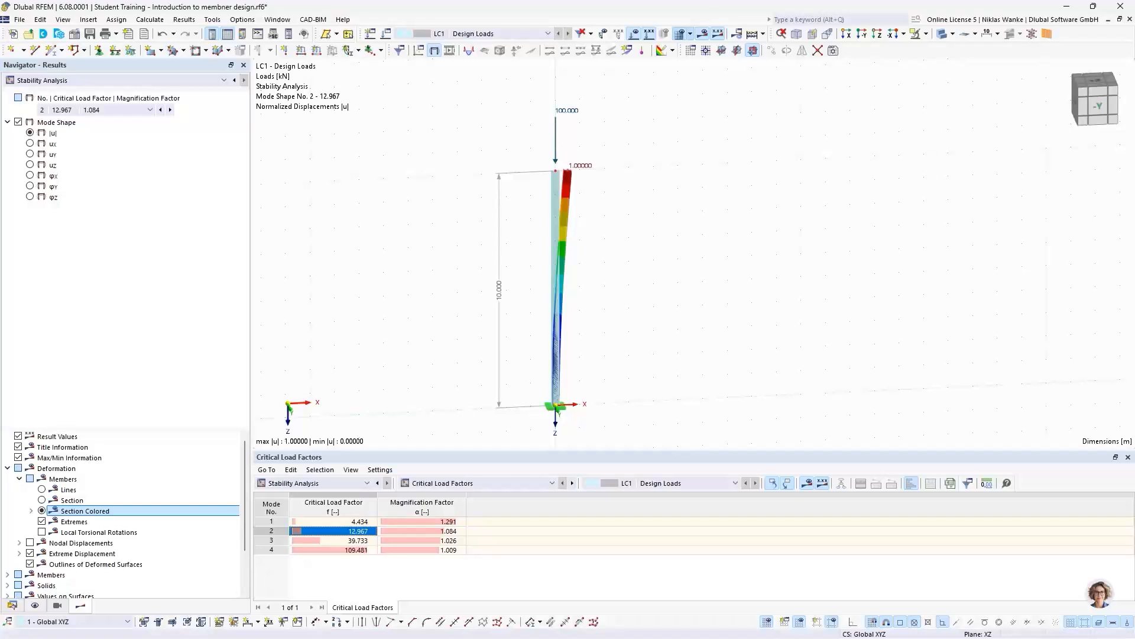
- Switch to the PowerPoint presentation and advance to the "Fixed frame | Mode shapes" slide
{"action": "key", "text": "alt+Tab"}
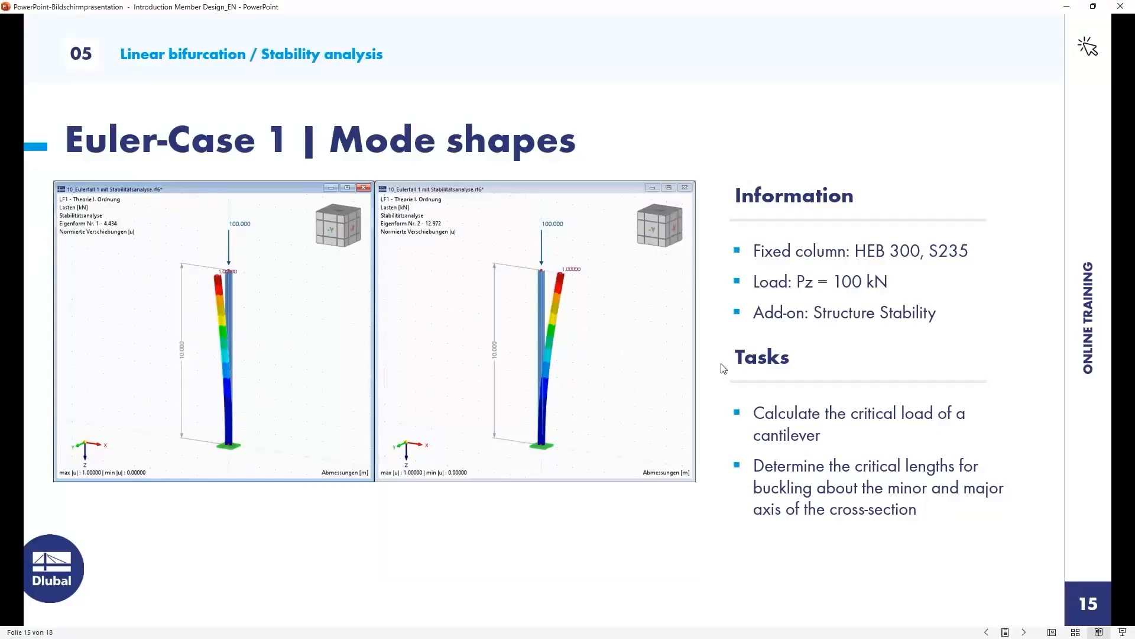
{"action": "key", "text": "Right"}
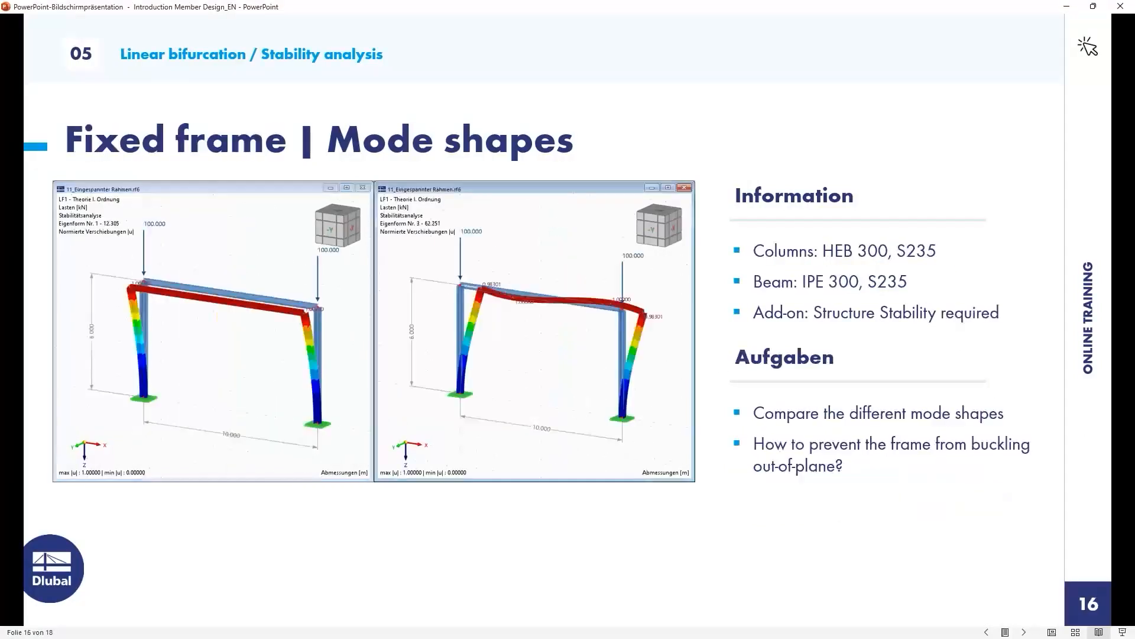
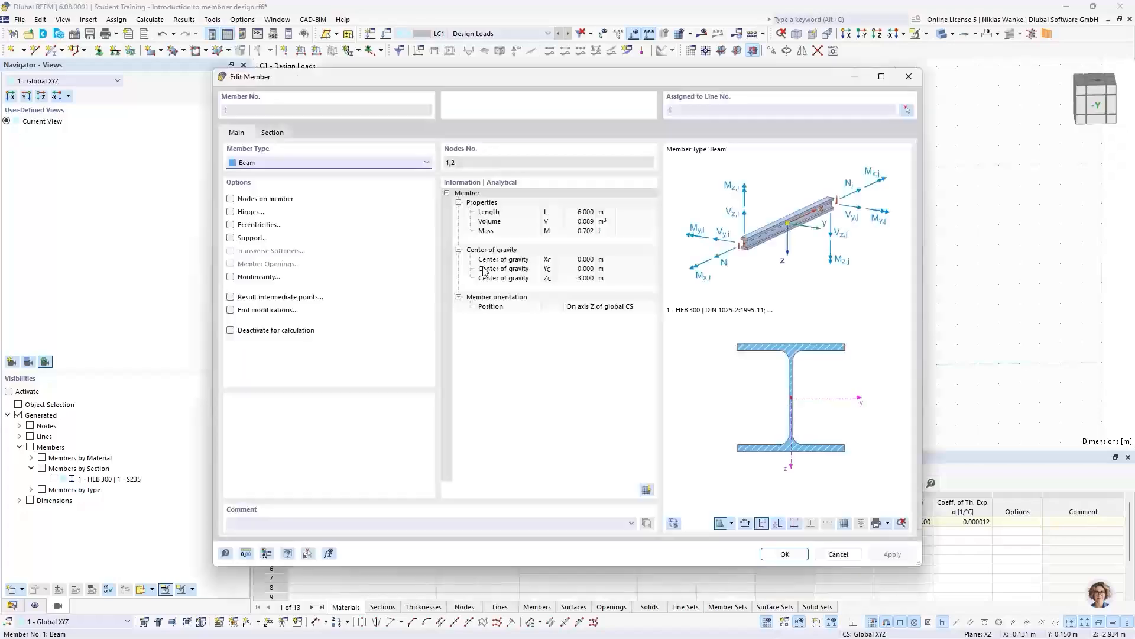
- Review the column's section settings in its member properties, close them without changes and display the model's data tree
{"action": "left_click", "coordinate": [273, 132]}
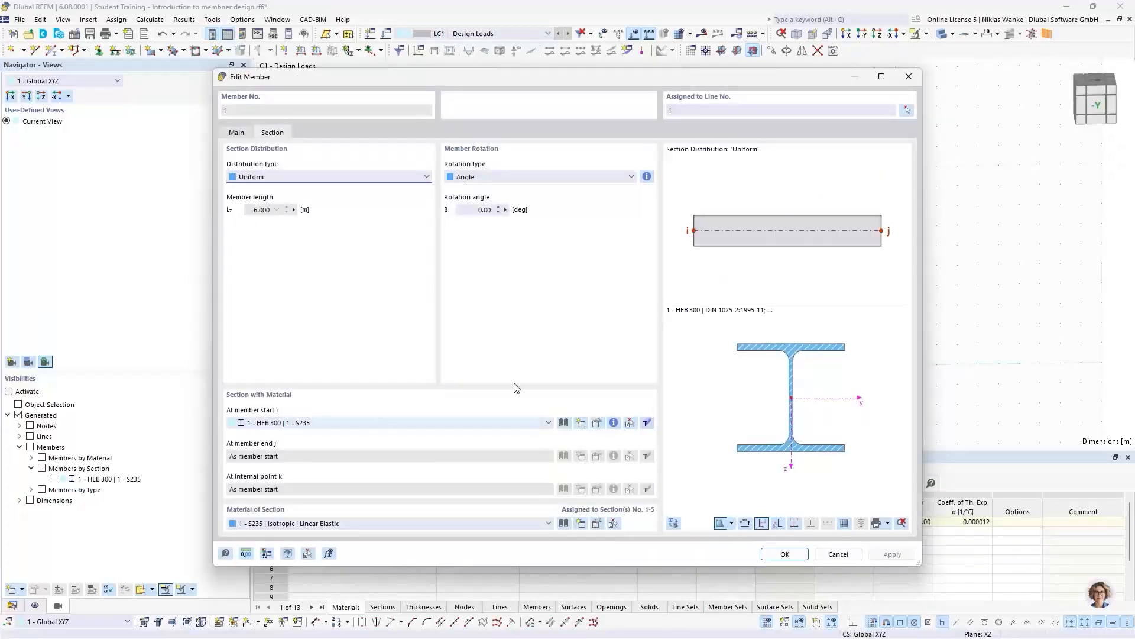
{"action": "left_click", "coordinate": [909, 77]}
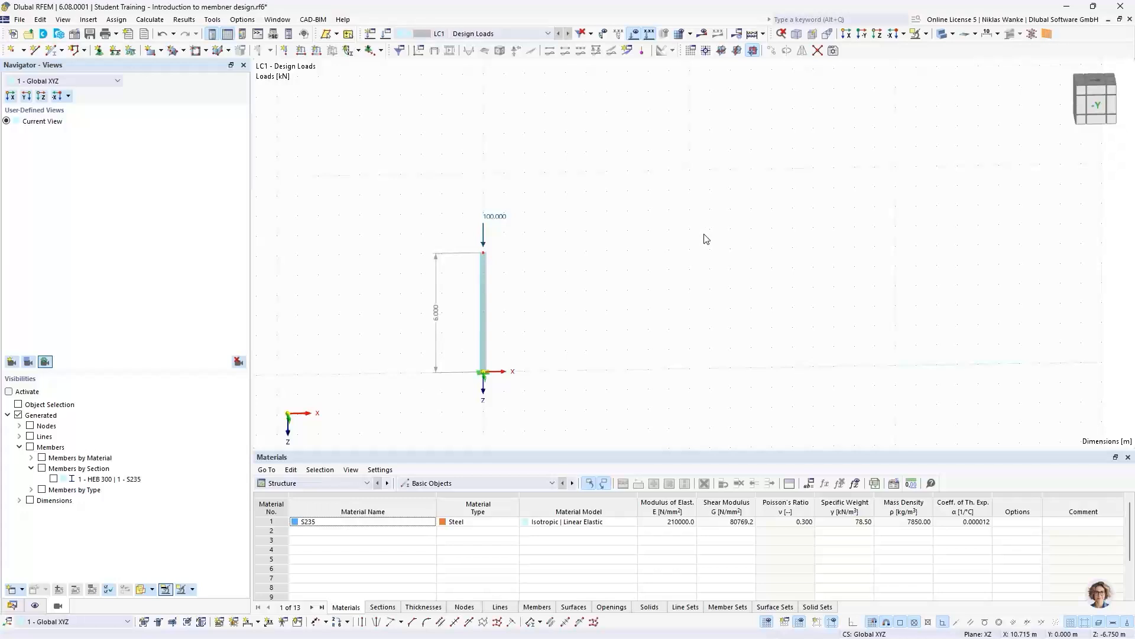
{"action": "left_click", "coordinate": [11, 605]}
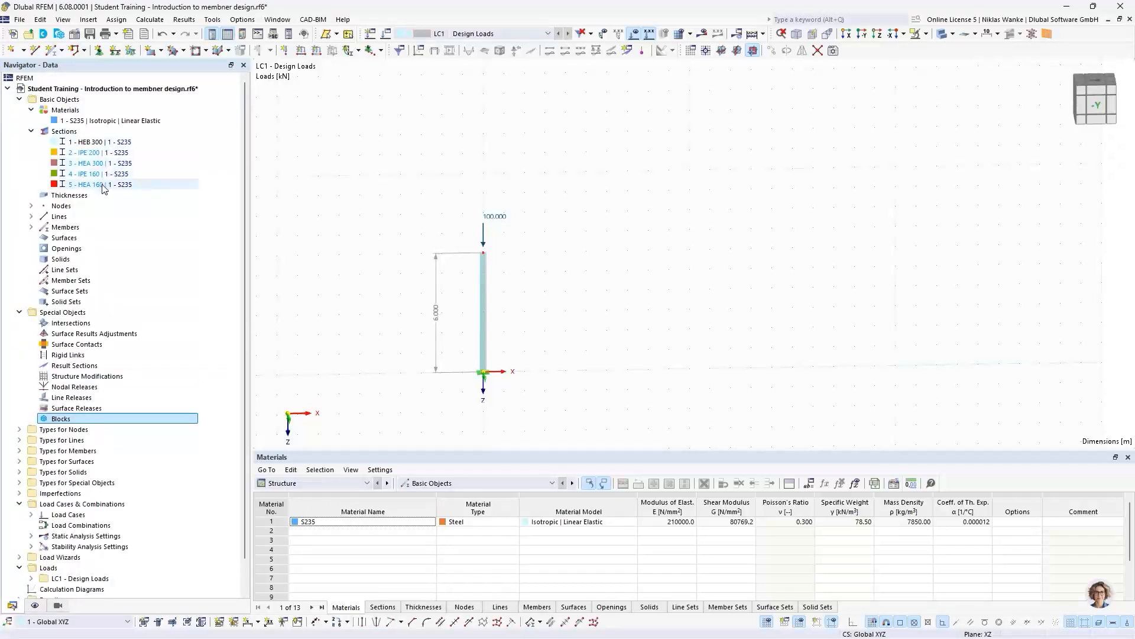
- Start a new single beam member and create an IPE 300 British Steel section in S235 for it
{"action": "left_click", "coordinate": [52, 51]}
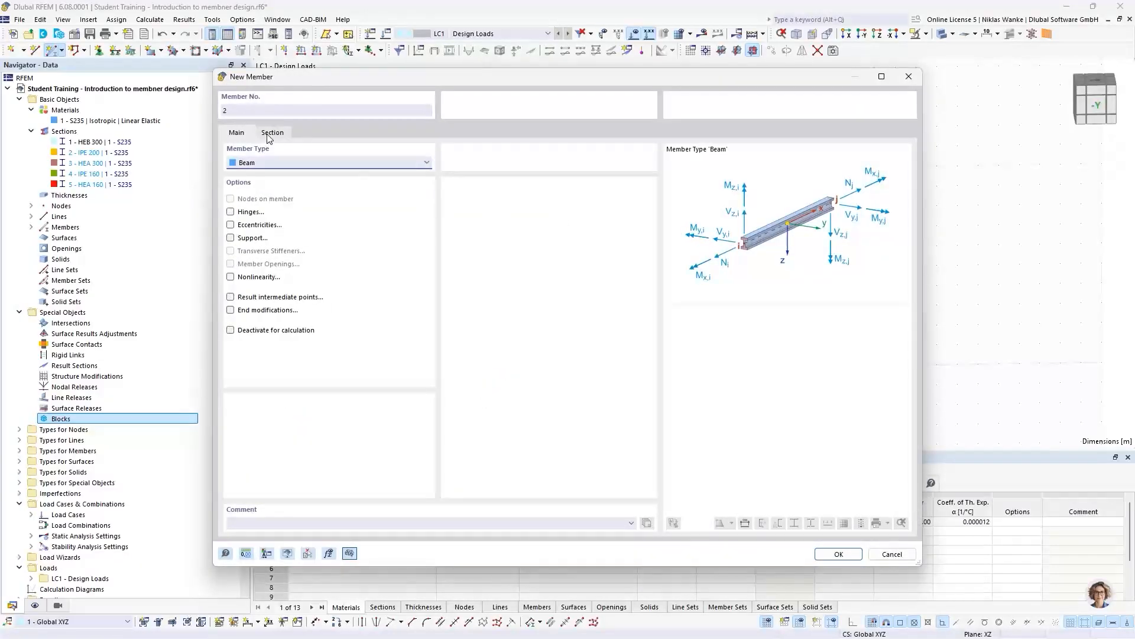
{"action": "left_click", "coordinate": [271, 133]}
{"action": "left_click", "coordinate": [248, 135]}
{"action": "left_click", "coordinate": [272, 134]}
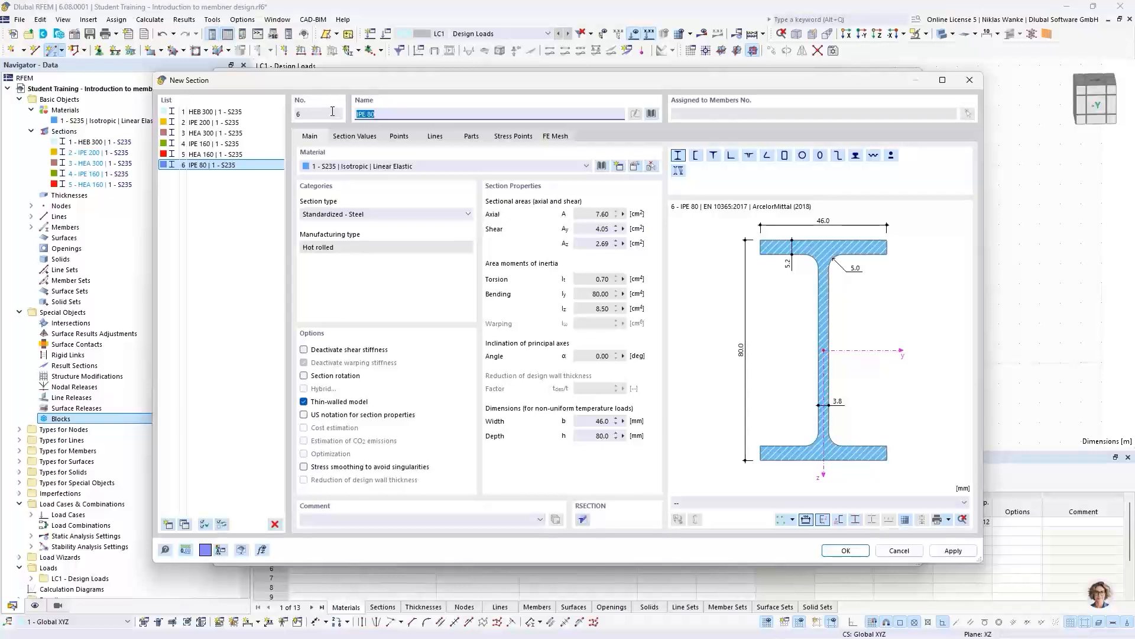
{"action": "key", "text": "BackSpace"}
{"action": "key", "text": "BackSpace"}
{"action": "key", "text": "BackSpace"}
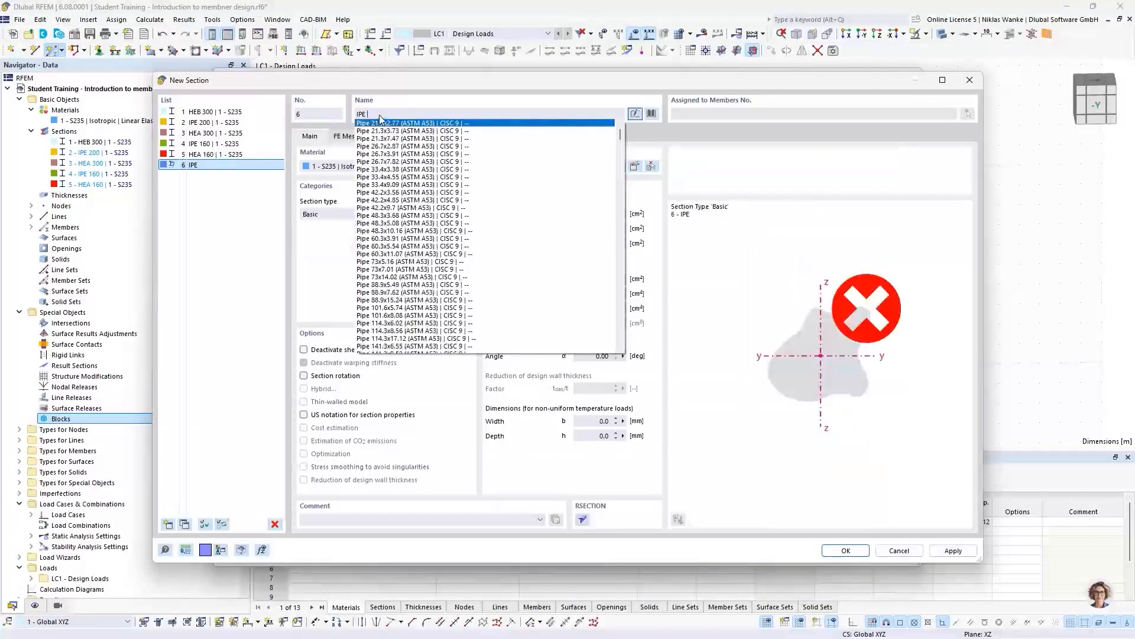
{"action": "type", "text": "300"}
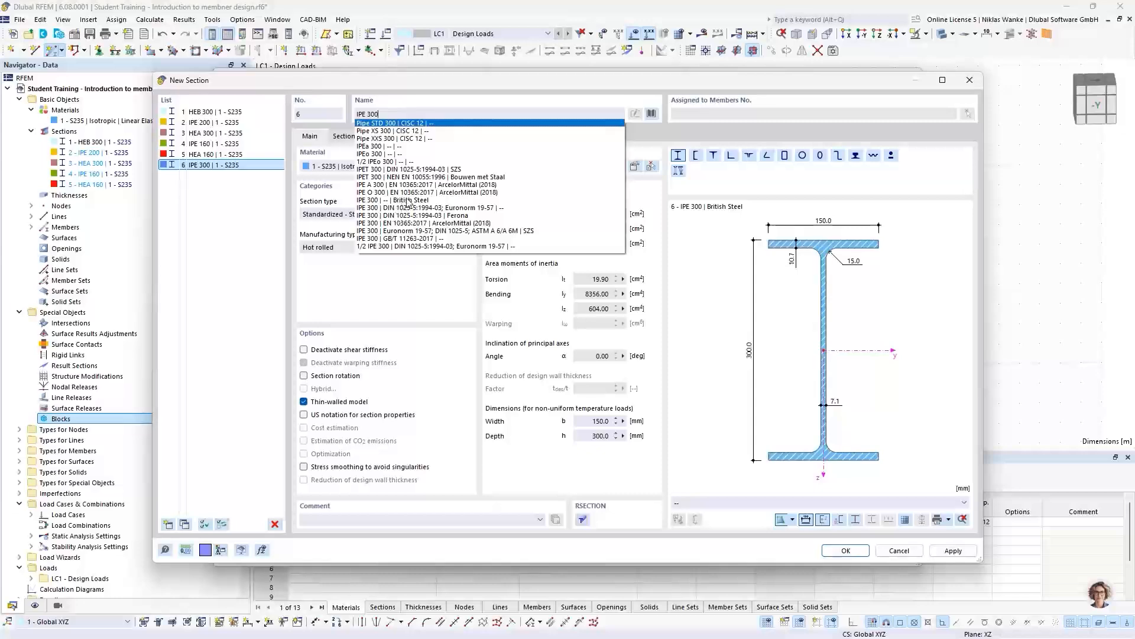
{"action": "left_click", "coordinate": [407, 201]}
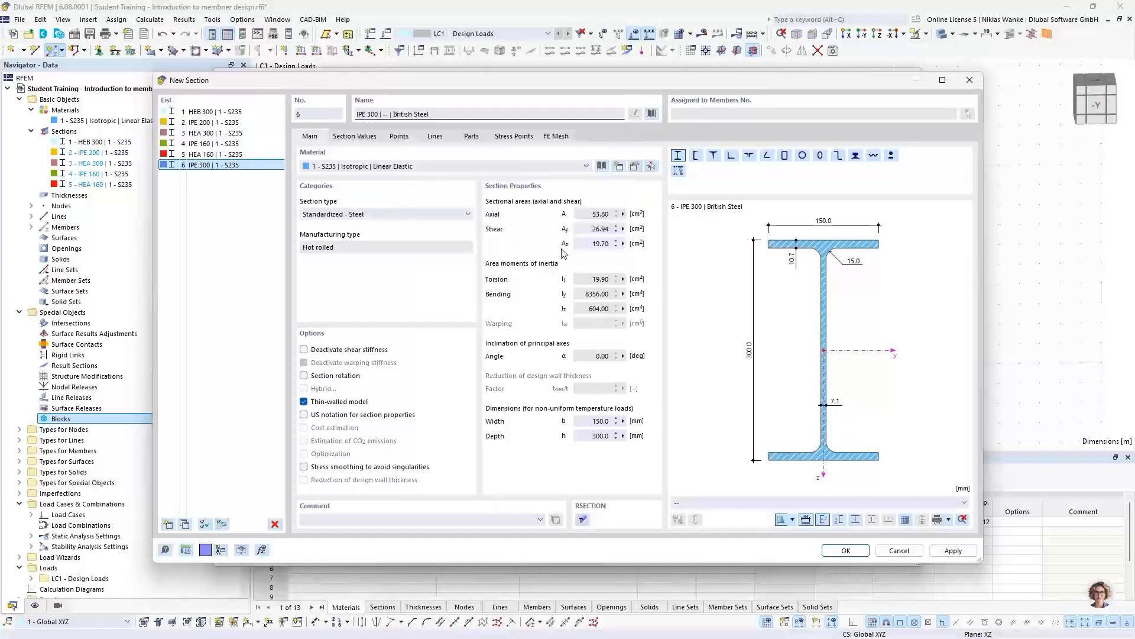
{"action": "left_click", "coordinate": [846, 550]}
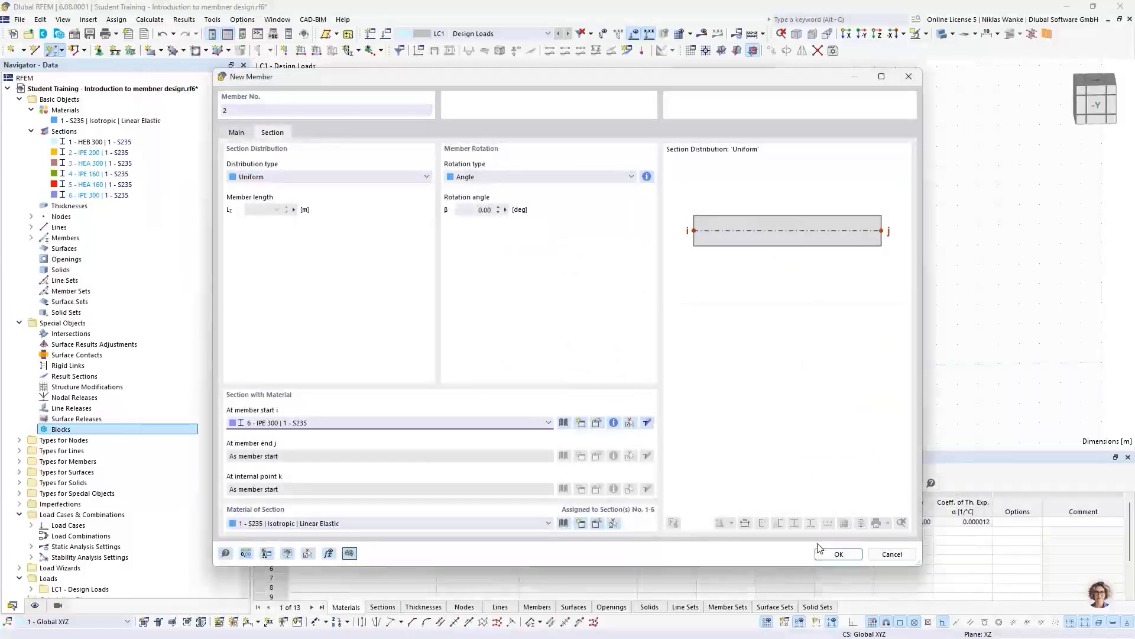
- Place the IPE 300 beam horizontally from the column head to X 10 m, Z -6 m
{"action": "left_click", "coordinate": [840, 554]}
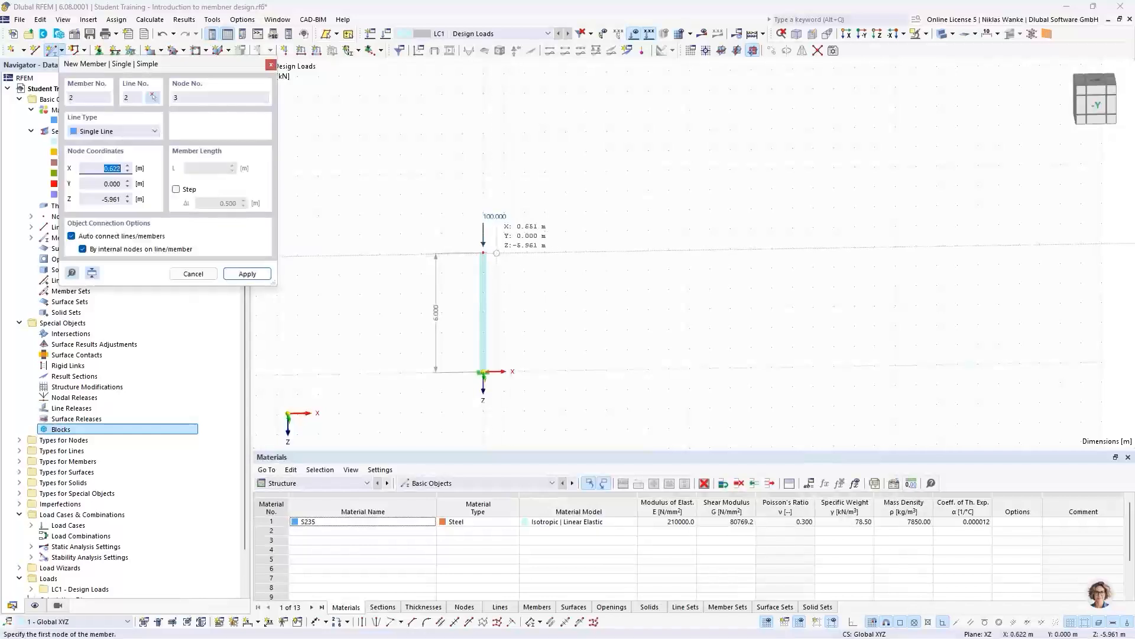
{"action": "left_click", "coordinate": [484, 253]}
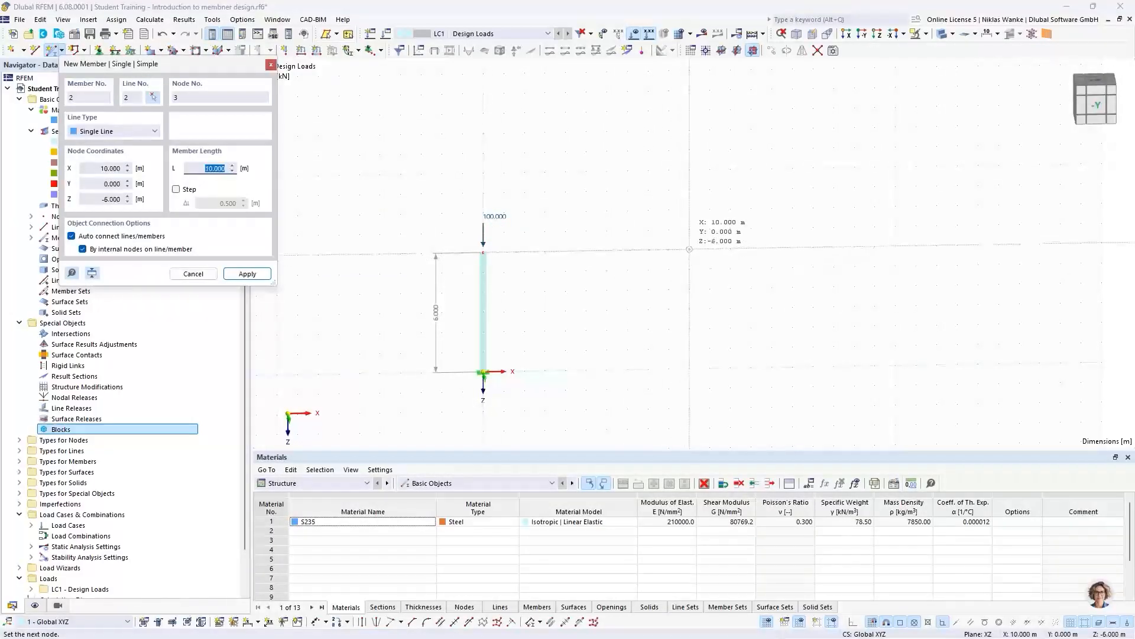
{"action": "left_click", "coordinate": [689, 251]}
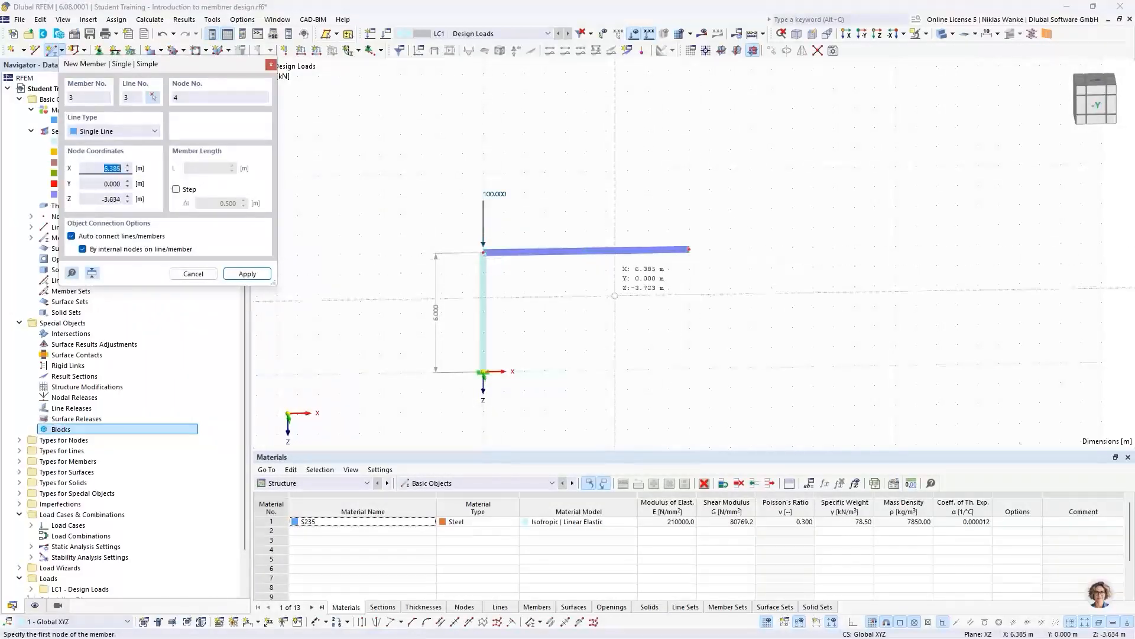
{"action": "key", "text": "Escape"}
{"action": "middle_click_drag", "start_coordinate": [530, 372], "coordinate": [527, 368], "text": "ctrl"}
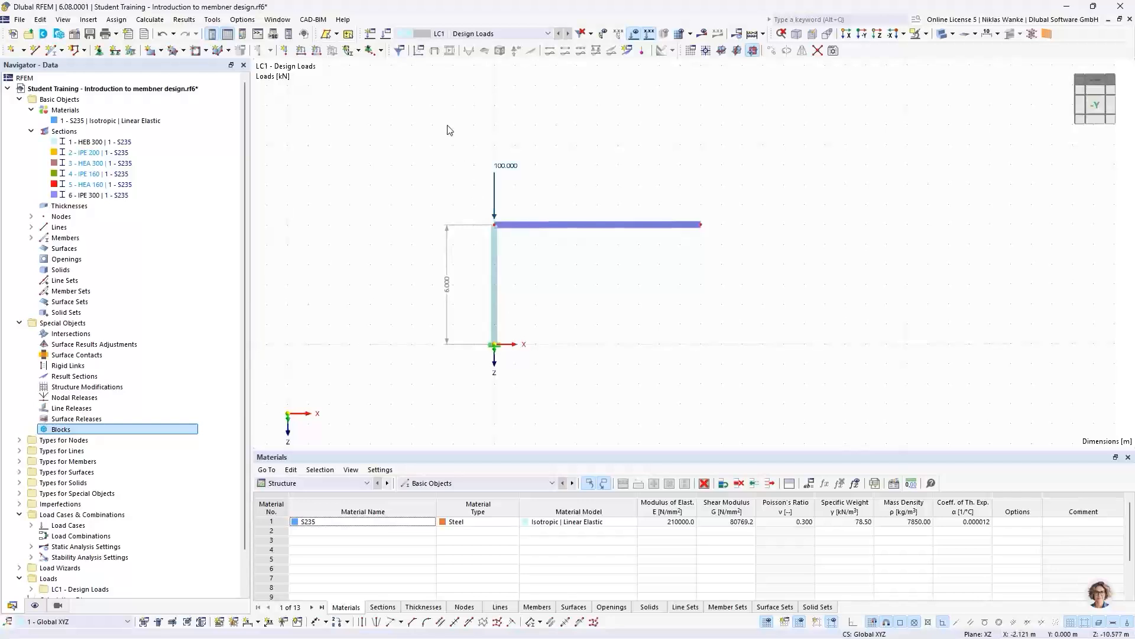
- Copy the column with its base support and nodal load 10 m along X to the beam's free end
{"action": "left_click_drag", "start_coordinate": [465, 114], "coordinate": [527, 369]}
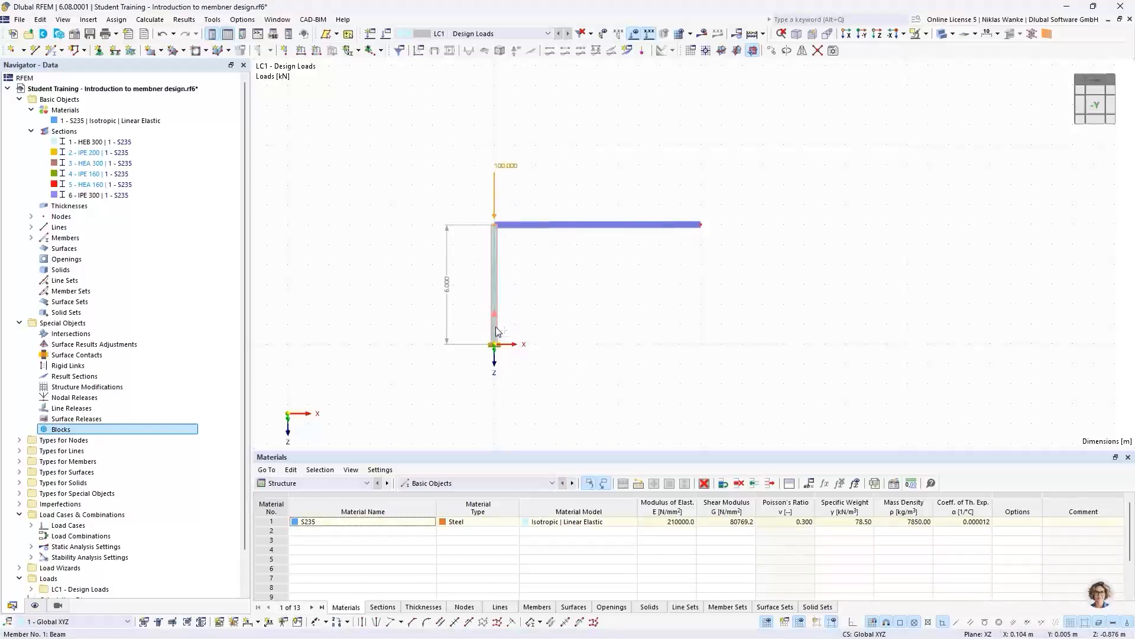
{"action": "left_click_drag", "start_coordinate": [495, 331], "coordinate": [702, 349], "text": "ctrl"}
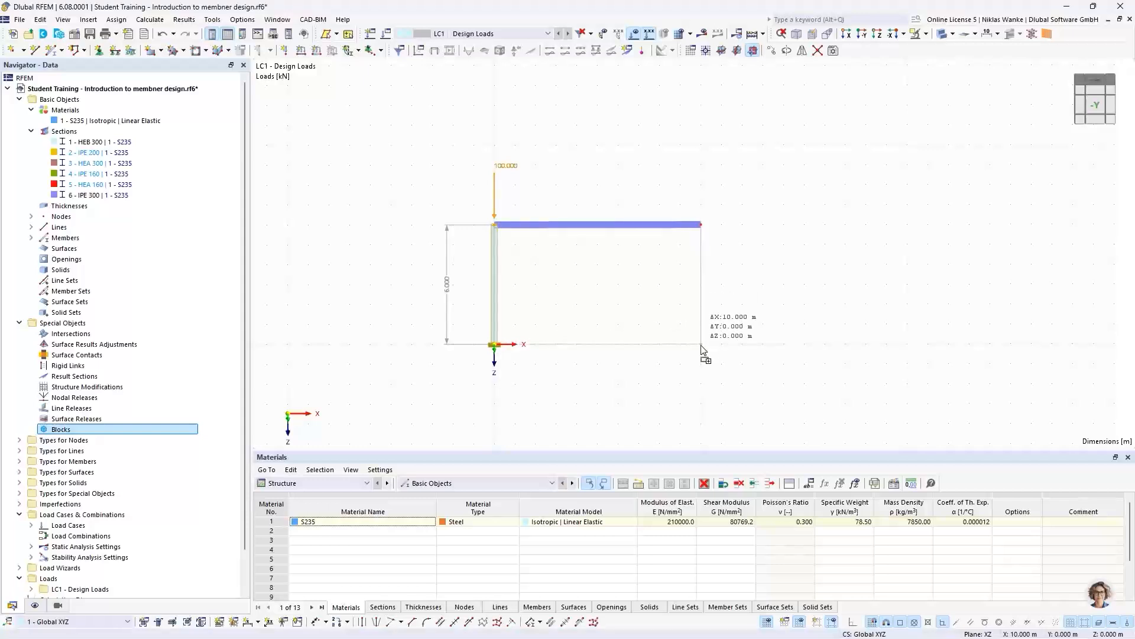
{"action": "left_click_drag", "start_coordinate": [702, 349], "coordinate": [702, 349], "text": "ctrl"}
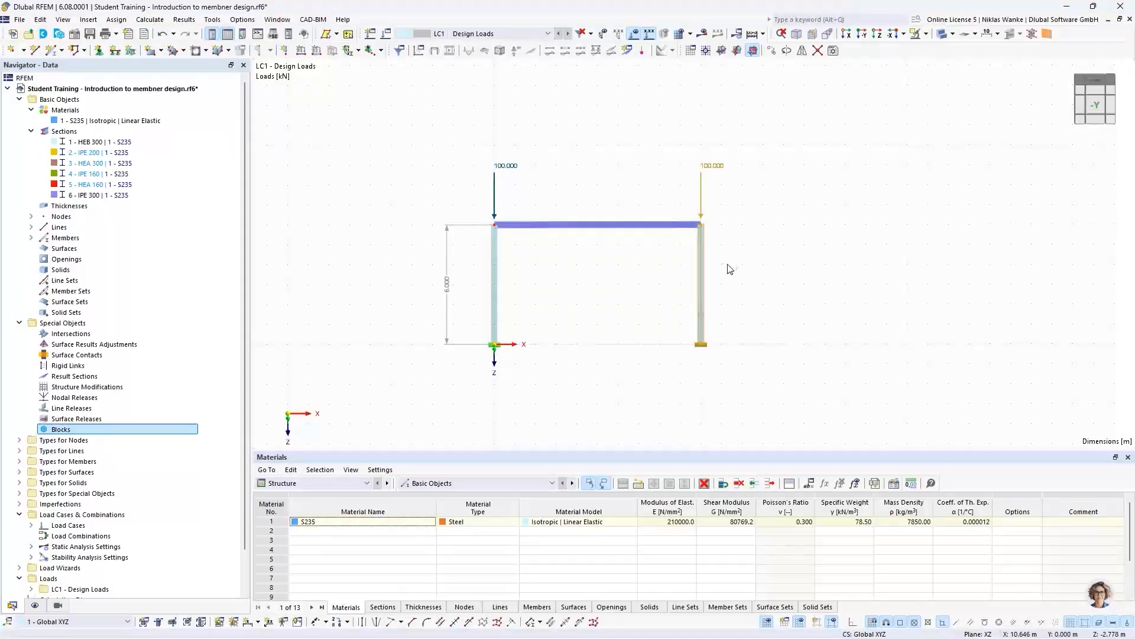
{"action": "left_click", "coordinate": [793, 192]}
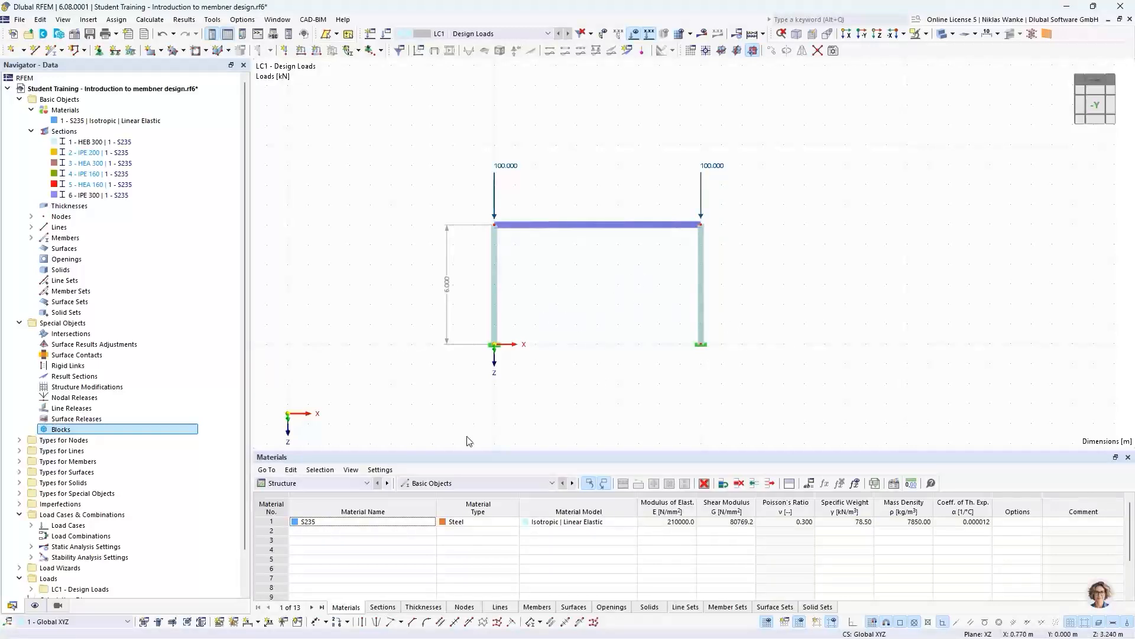
- Add a linear dimension between the two column bases, placed below the frame
{"action": "left_click", "coordinate": [257, 621]}
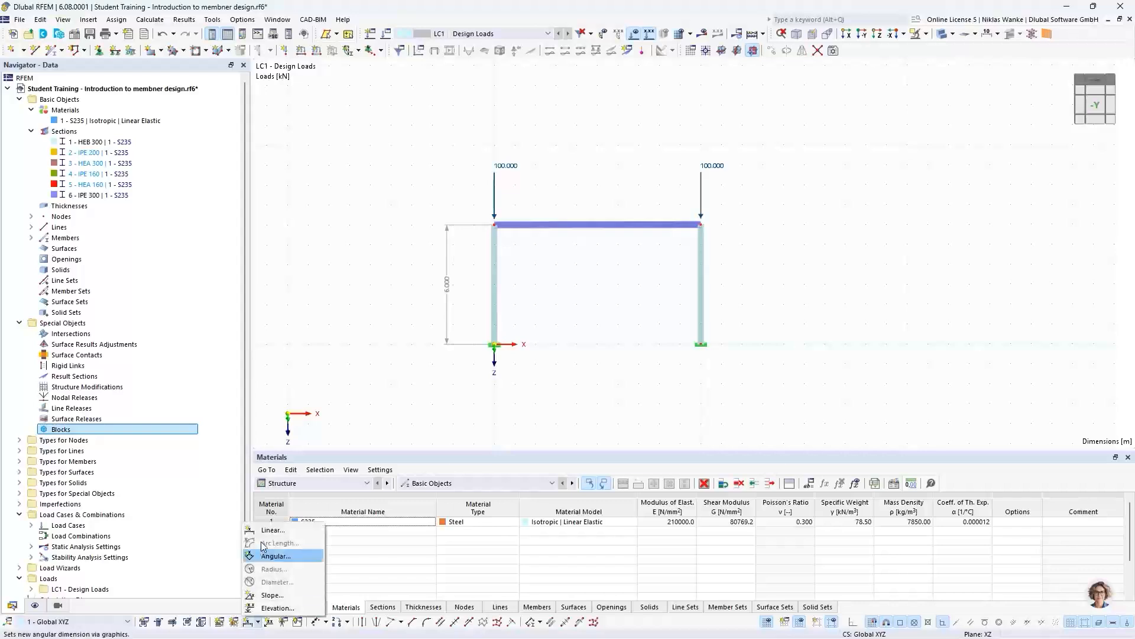
{"action": "left_click", "coordinate": [266, 526]}
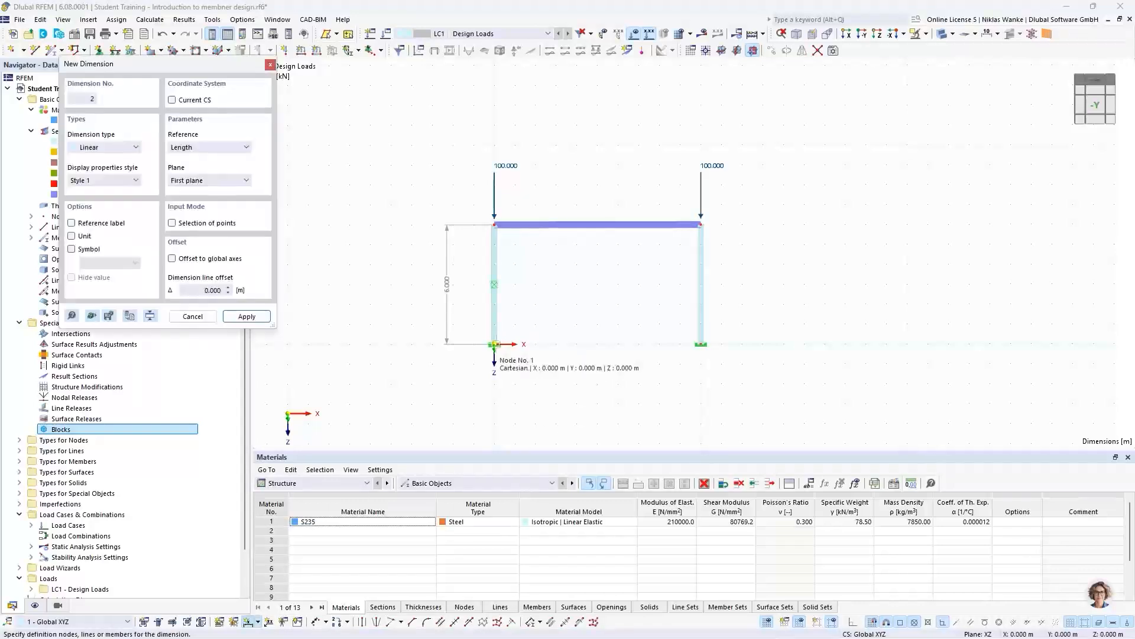
{"action": "left_click", "coordinate": [701, 345]}
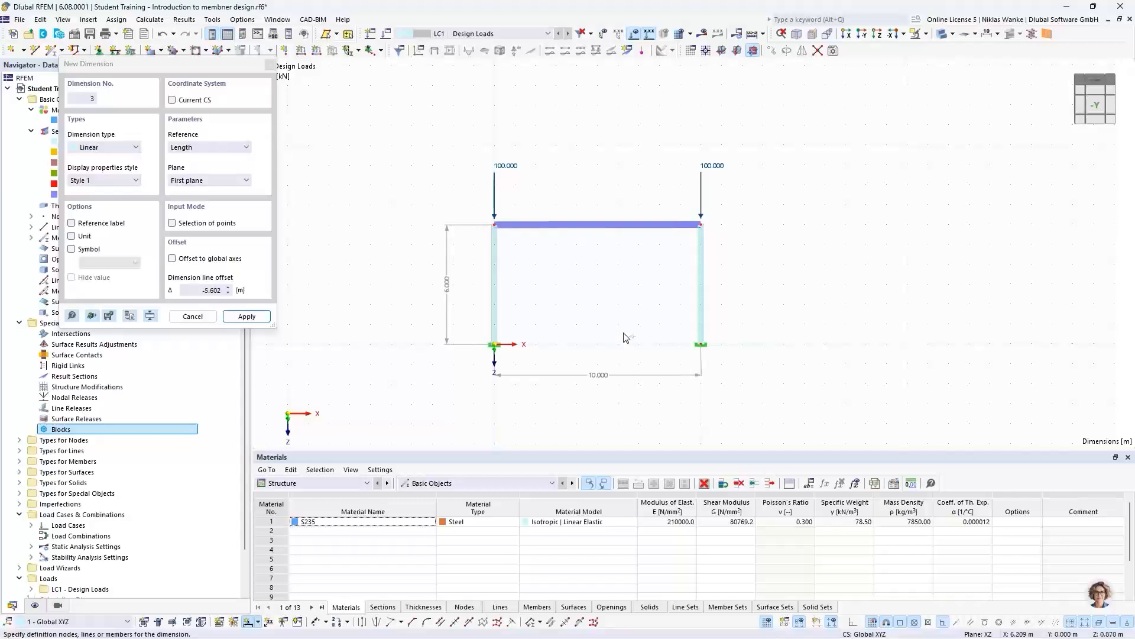
{"action": "left_click", "coordinate": [629, 299]}
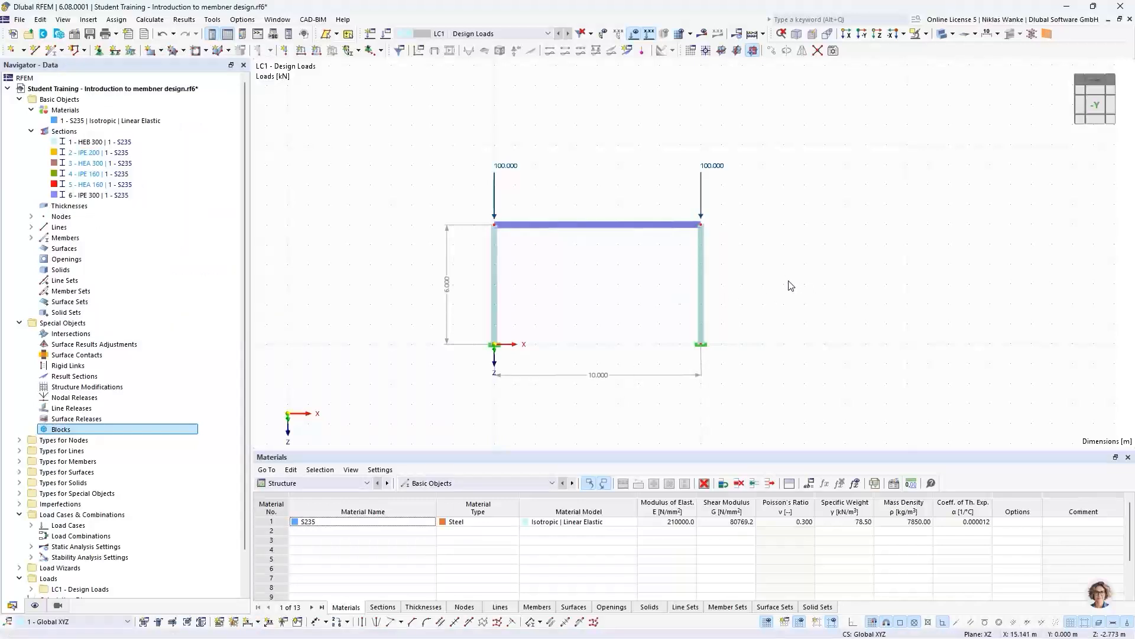
{"action": "middle_click_drag", "start_coordinate": [589, 295], "coordinate": [592, 298]}
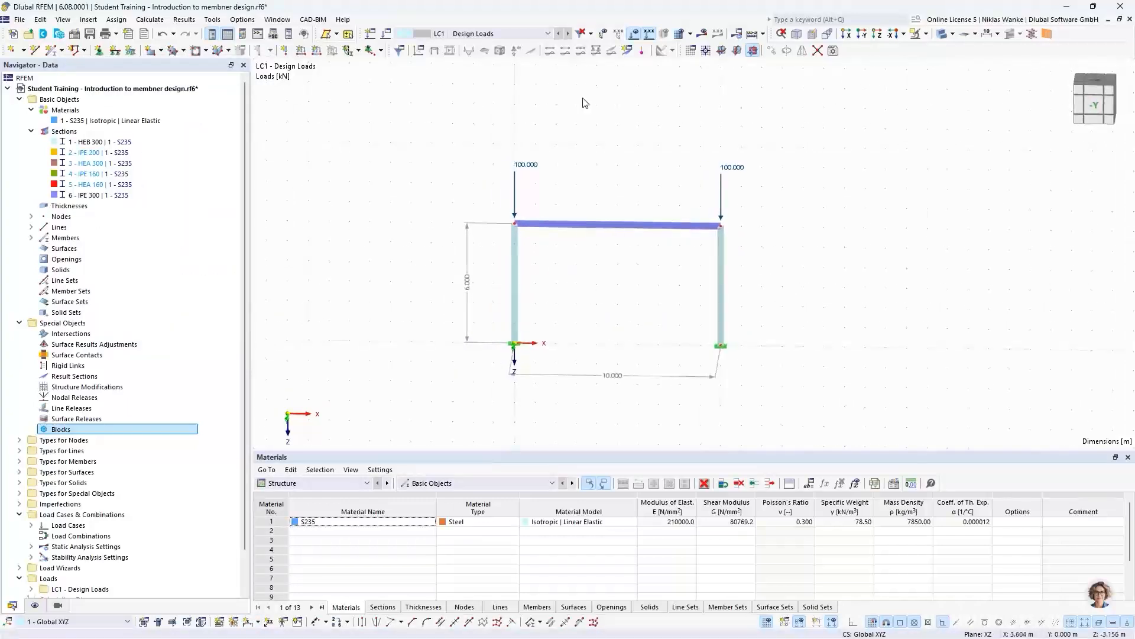
- Calculate the frame under LC1 and display its Stability Analysis results
{"action": "left_click", "coordinate": [707, 35]}
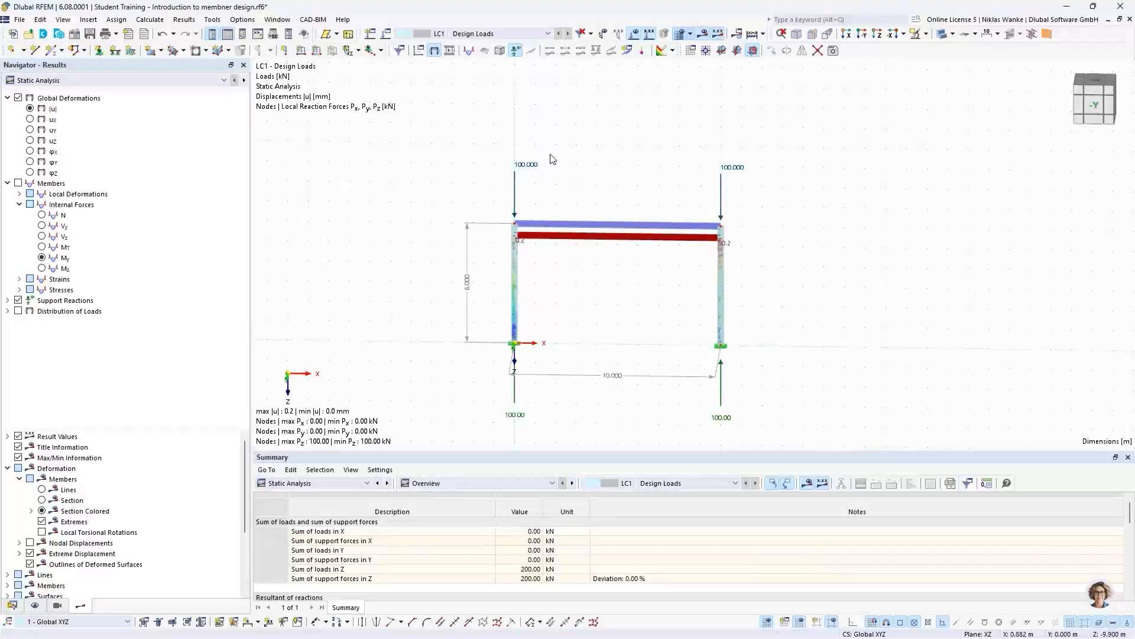
{"action": "scroll", "coordinate": [624, 340], "scroll_direction": "up", "scroll_amount": 2}
{"action": "middle_click_drag", "start_coordinate": [624, 340], "coordinate": [554, 290]}
{"action": "scroll", "coordinate": [543, 283], "scroll_direction": "down", "scroll_amount": 1}
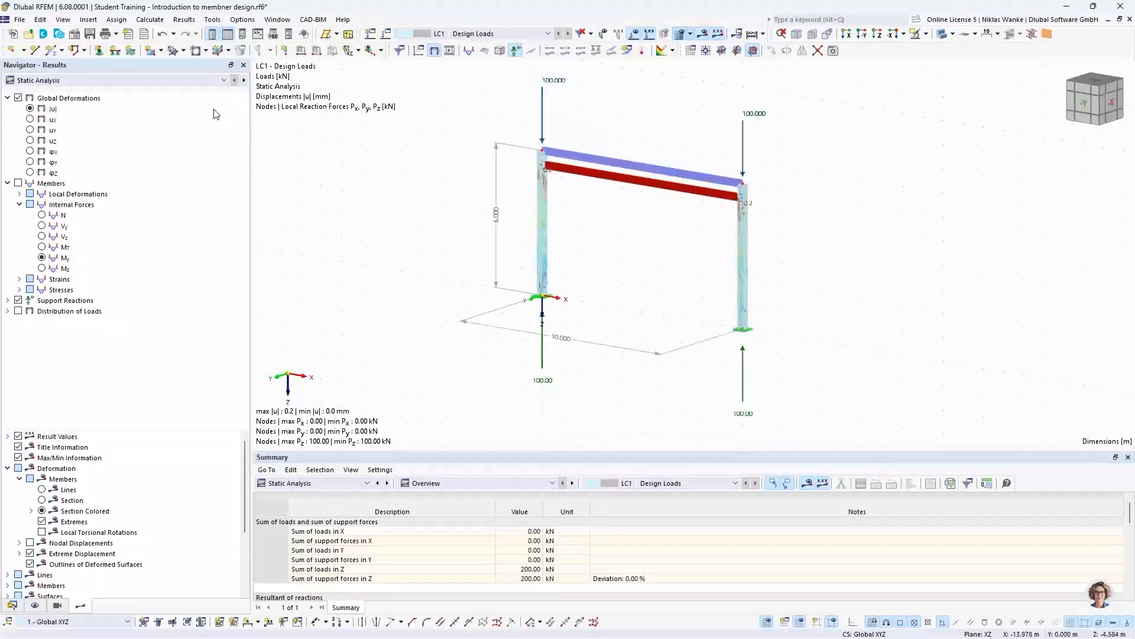
{"action": "left_click", "coordinate": [172, 80]}
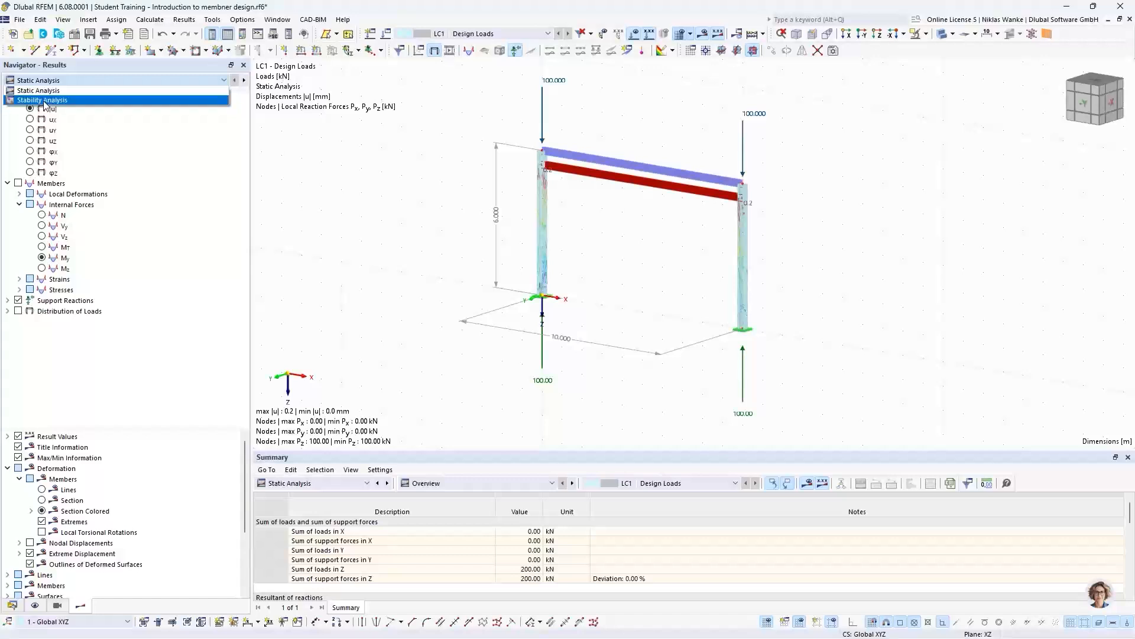
{"action": "left_click", "coordinate": [44, 100]}
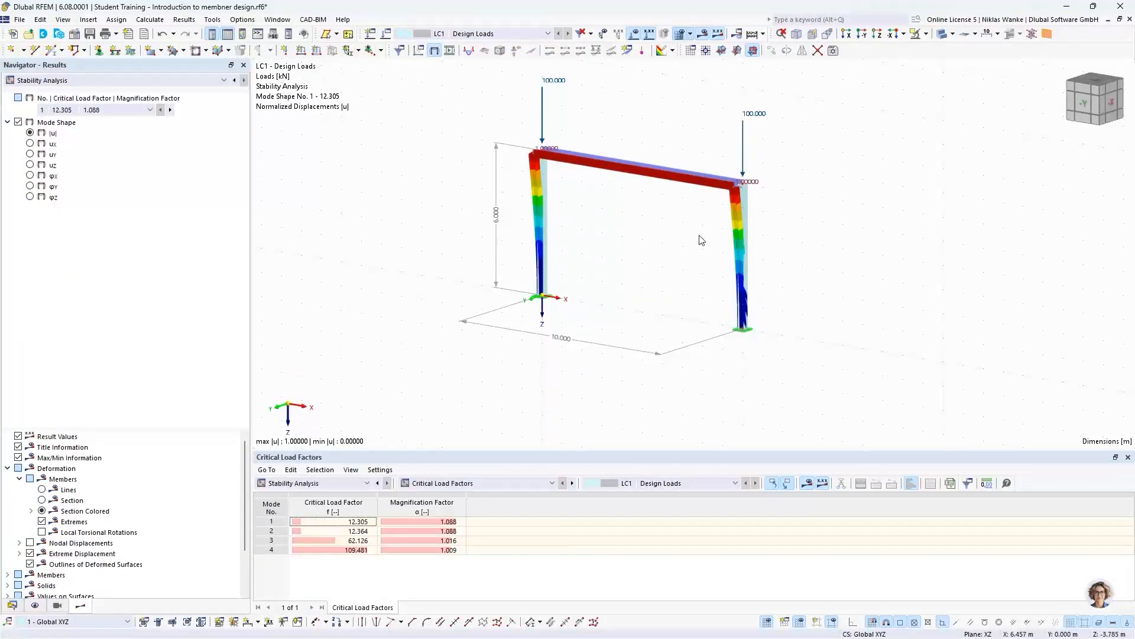
- Examine mode shape 1 of the frame, including the HEB section at the column head, to see which axis the columns buckle about
{"action": "scroll", "coordinate": [702, 238], "scroll_direction": "up", "scroll_amount": 2}
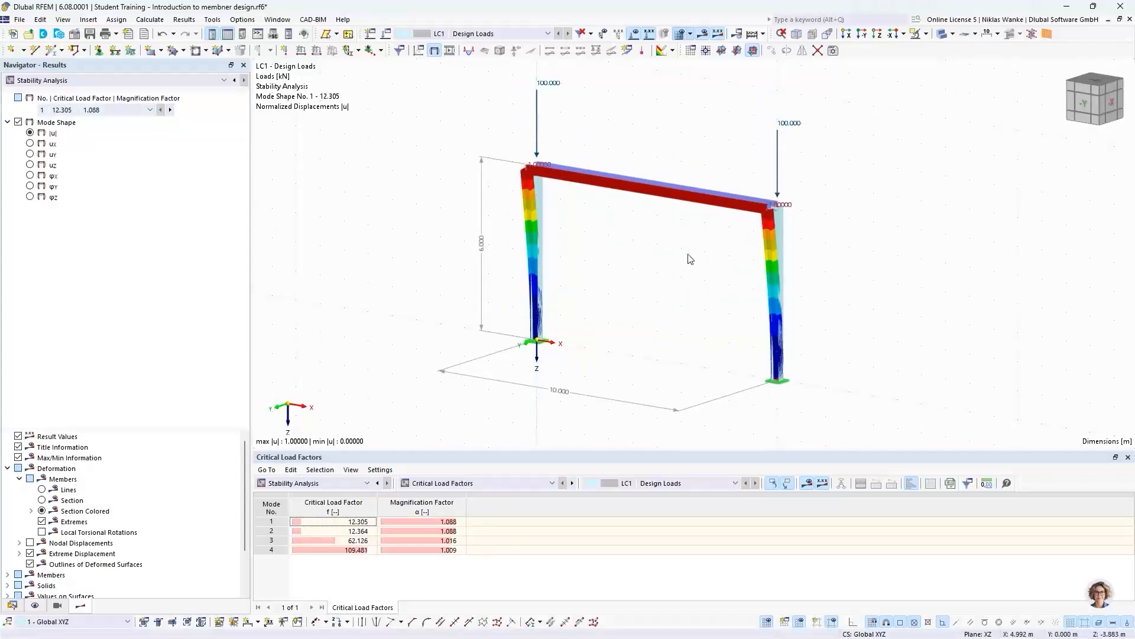
{"action": "scroll", "coordinate": [712, 262], "scroll_direction": "up", "scroll_amount": 1}
{"action": "middle_click_drag", "start_coordinate": [712, 251], "coordinate": [698, 296]}
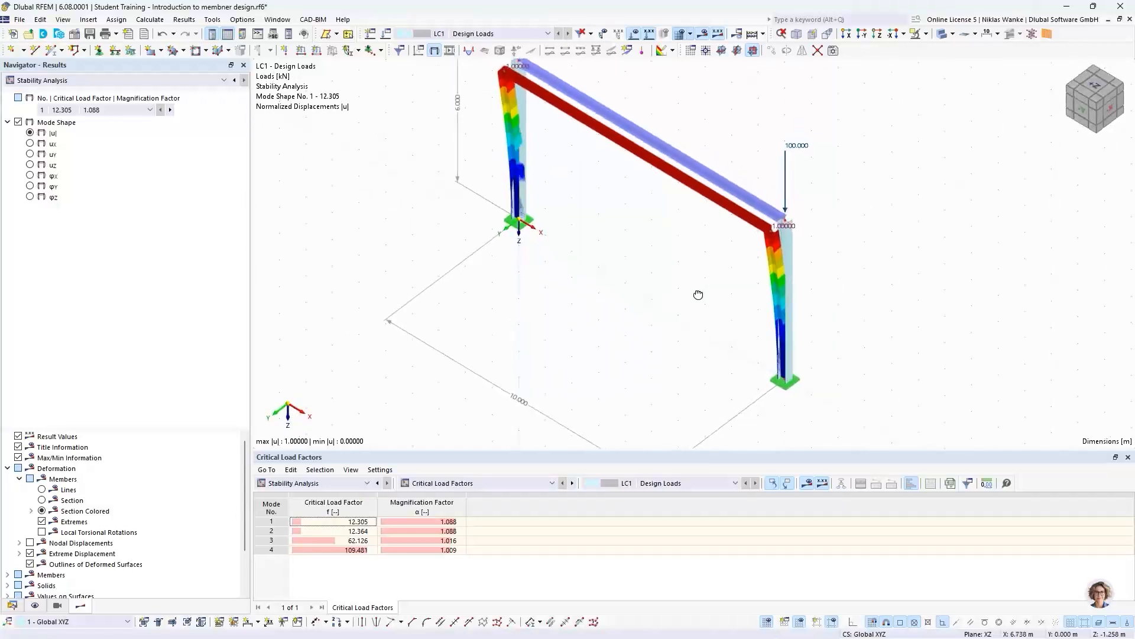
{"action": "scroll", "coordinate": [772, 228], "scroll_direction": "up", "scroll_amount": 8}
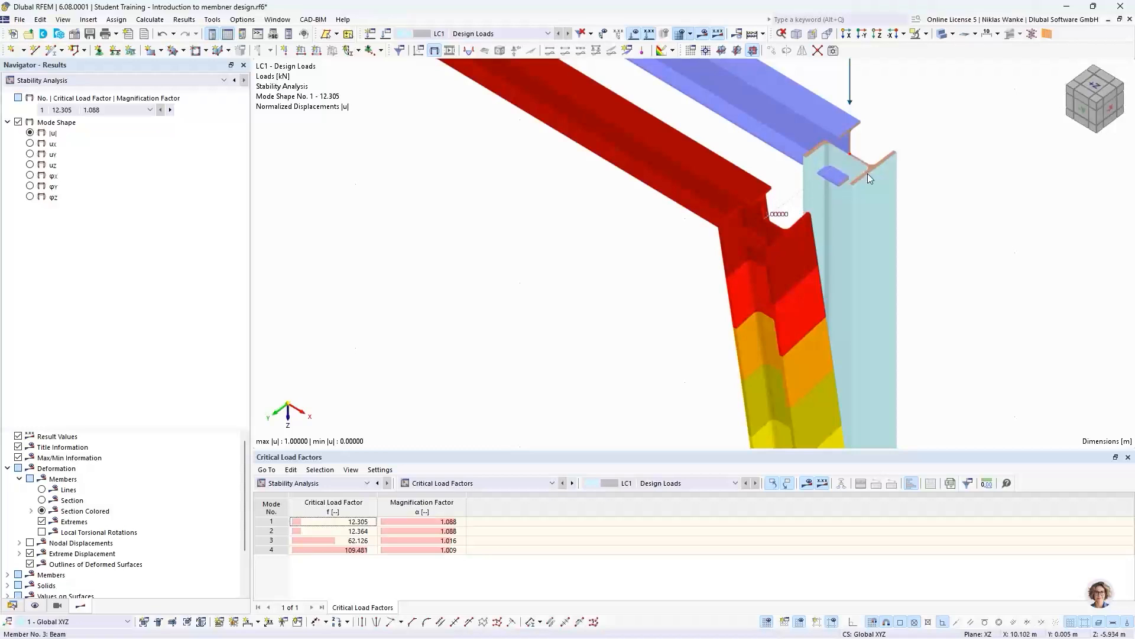
{"action": "scroll", "coordinate": [736, 225], "scroll_direction": "down", "scroll_amount": 6}
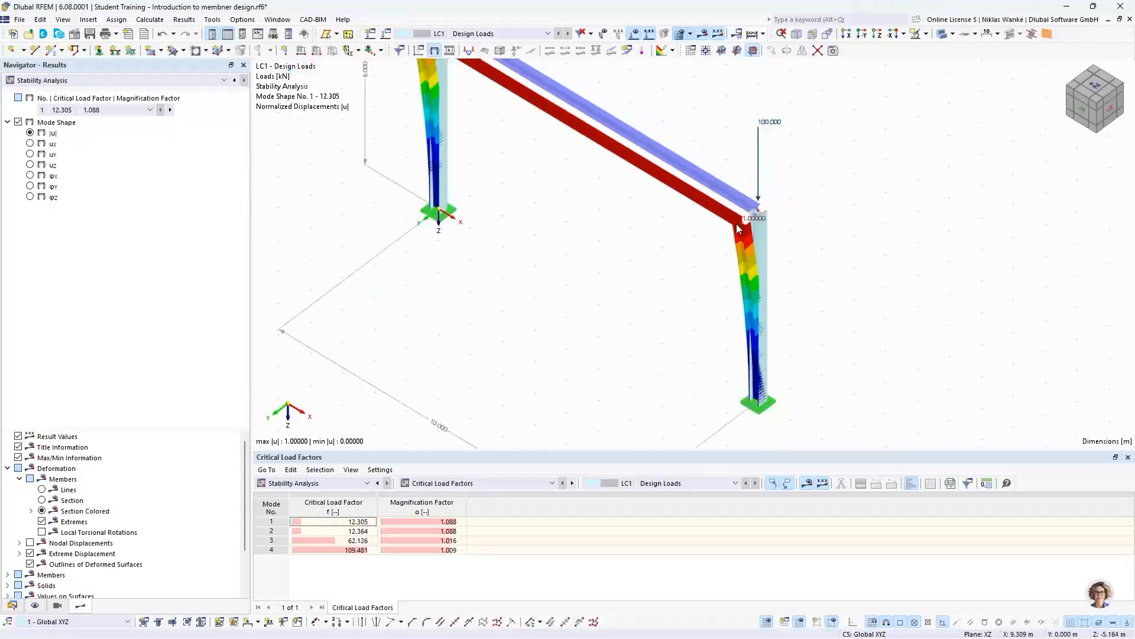
{"action": "scroll", "coordinate": [674, 276], "scroll_direction": "down", "scroll_amount": 1}
{"action": "middle_click_drag", "start_coordinate": [676, 278], "coordinate": [700, 301]}
{"action": "middle_click_drag", "start_coordinate": [700, 302], "coordinate": [704, 258], "text": "ctrl"}
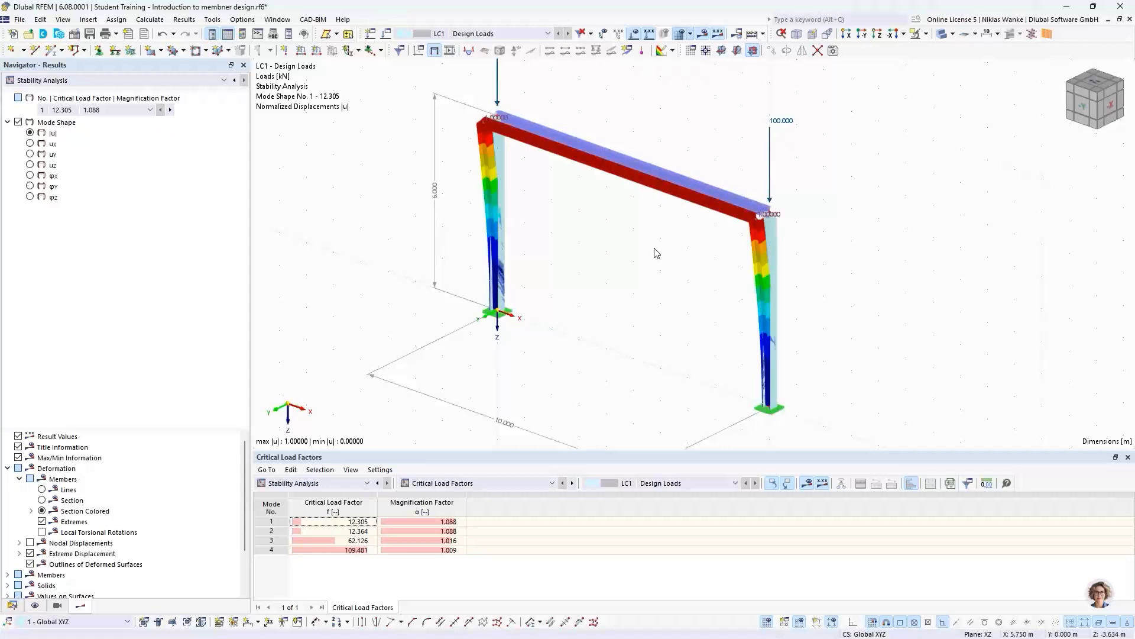
{"action": "middle_click_drag", "start_coordinate": [655, 252], "coordinate": [654, 307], "text": "ctrl"}
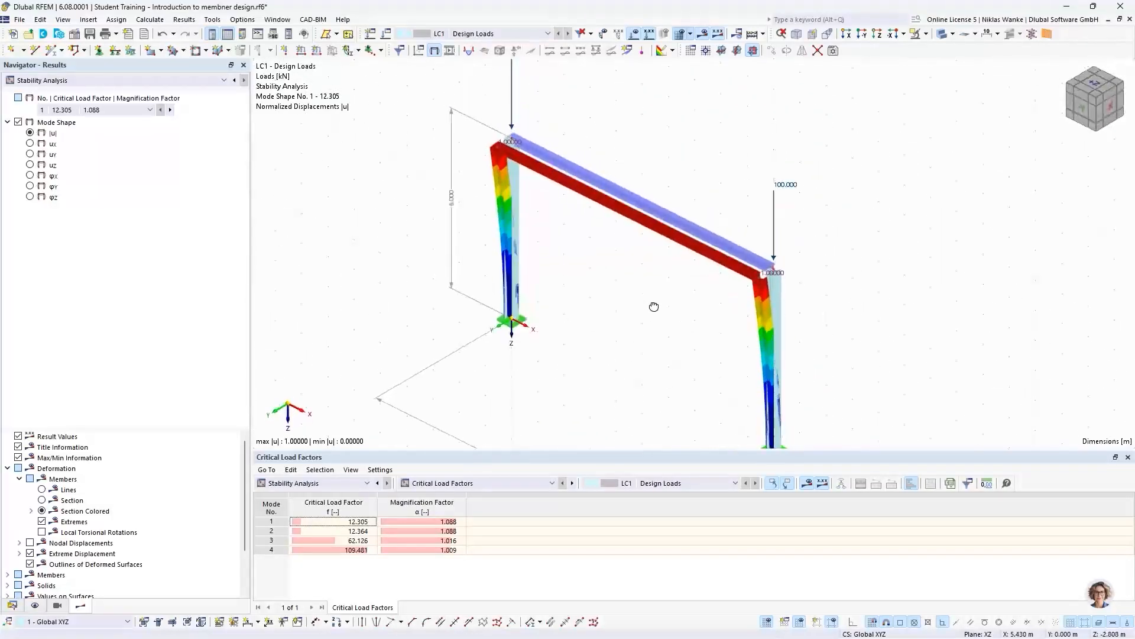
- Show the effective lengths and critical loads by member and select mode 1 of the original column
{"action": "left_click", "coordinate": [468, 490]}
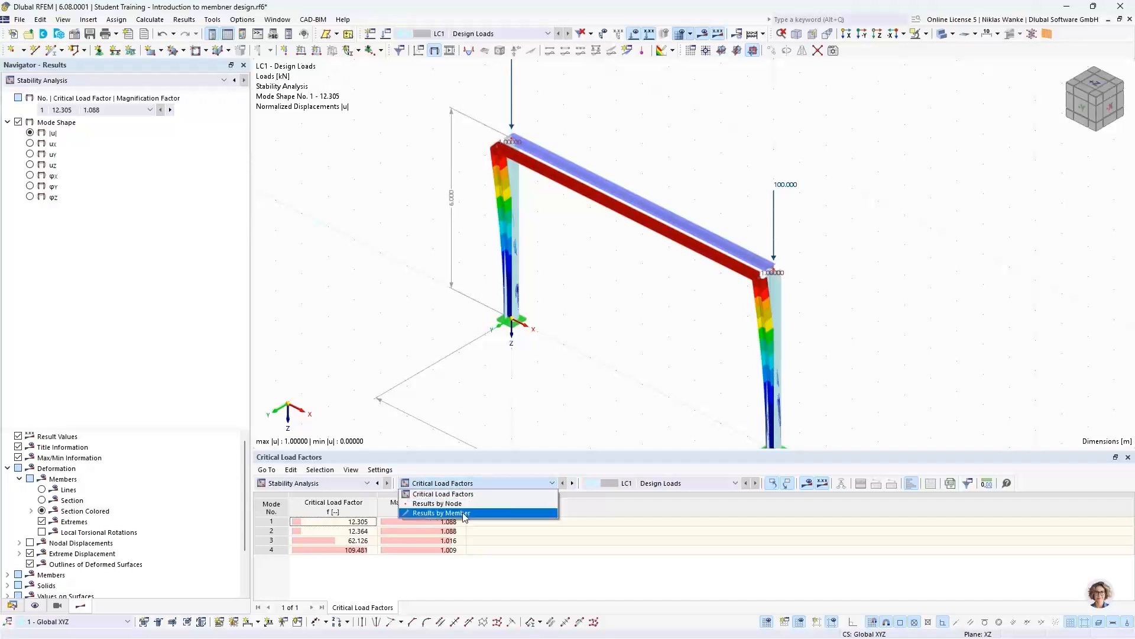
{"action": "left_click", "coordinate": [470, 511]}
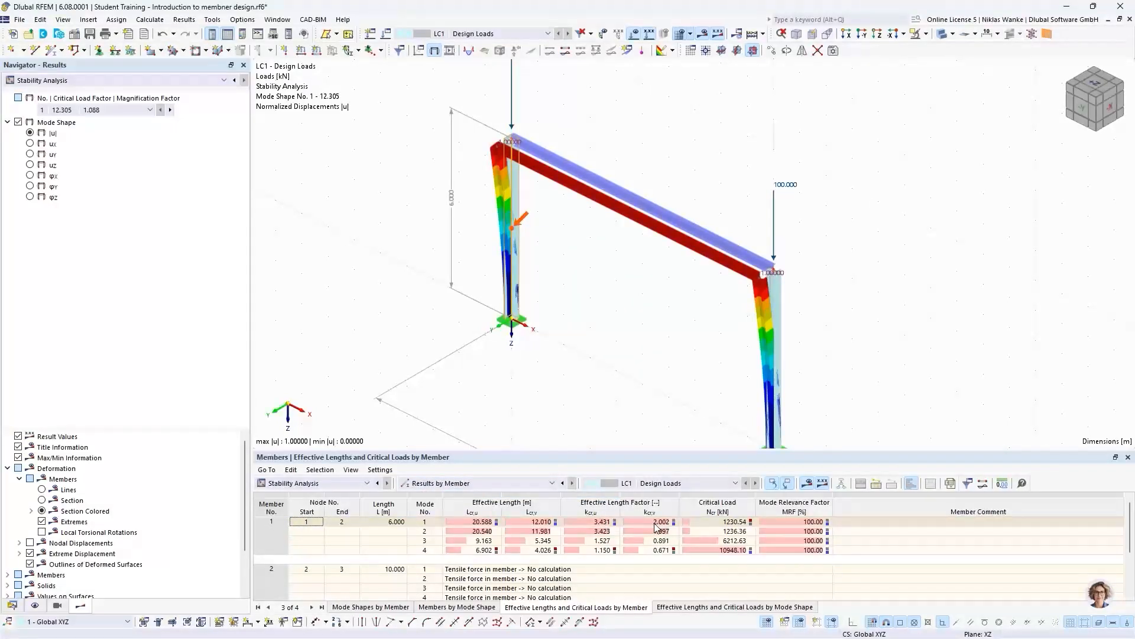
{"action": "left_click", "coordinate": [425, 523]}
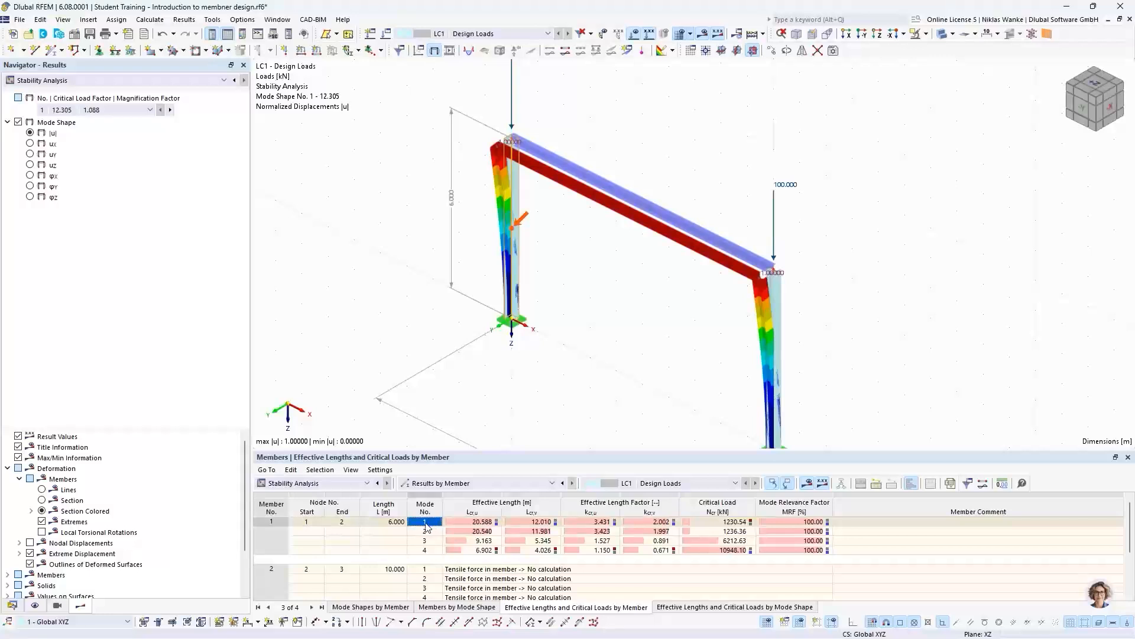
- Compare the mode 1 effective length factor kcr,v of both columns in the effective lengths table
{"action": "left_click", "coordinate": [661, 523]}
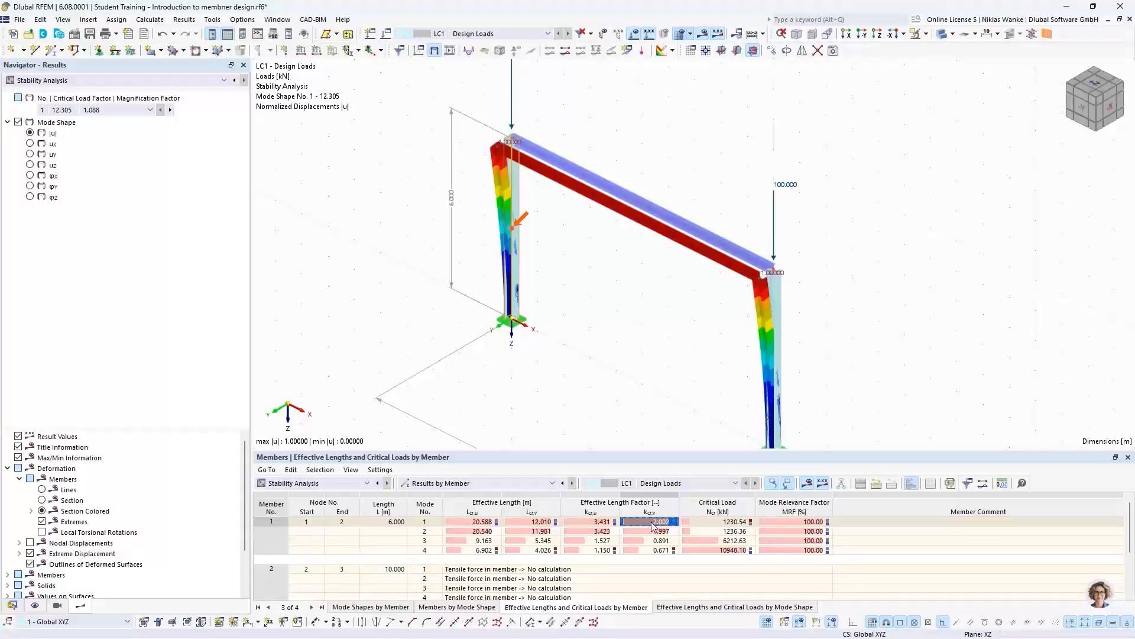
{"action": "scroll", "coordinate": [693, 542], "scroll_direction": "down", "scroll_amount": 1}
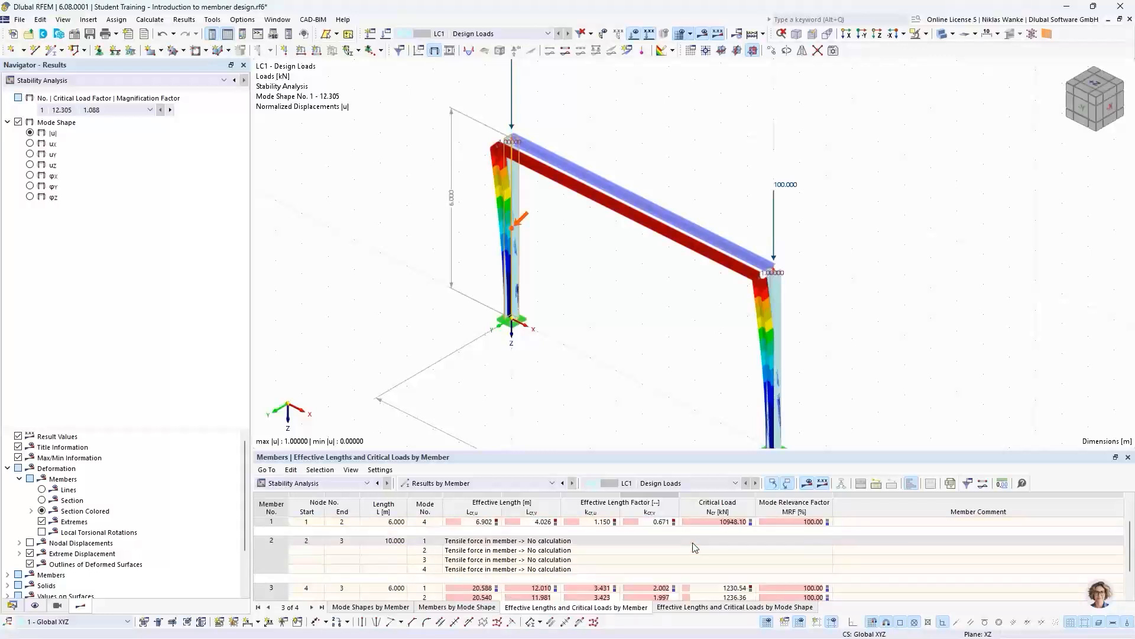
{"action": "scroll", "coordinate": [693, 548], "scroll_direction": "up", "scroll_amount": 1}
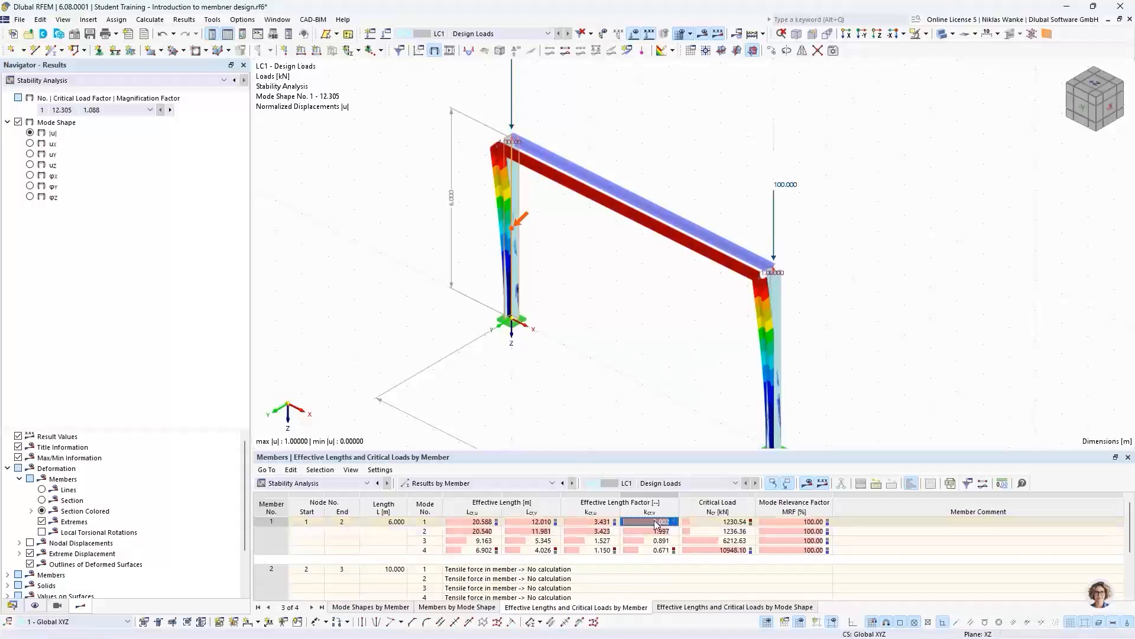
{"action": "scroll", "coordinate": [650, 524], "scroll_direction": "down", "scroll_amount": 2}
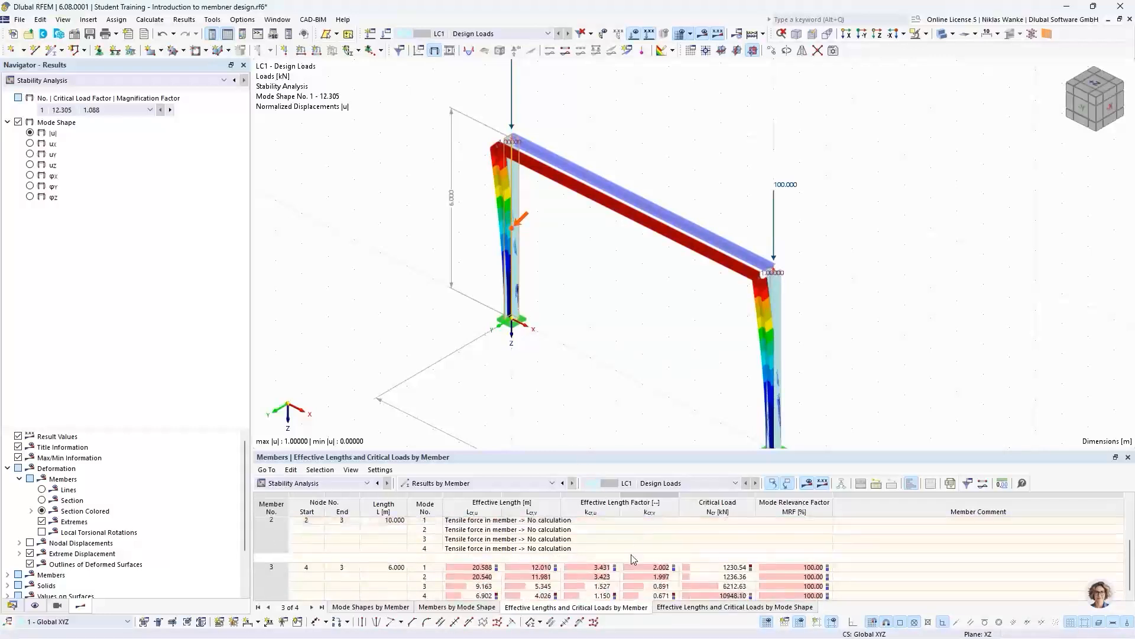
{"action": "left_click", "coordinate": [644, 566]}
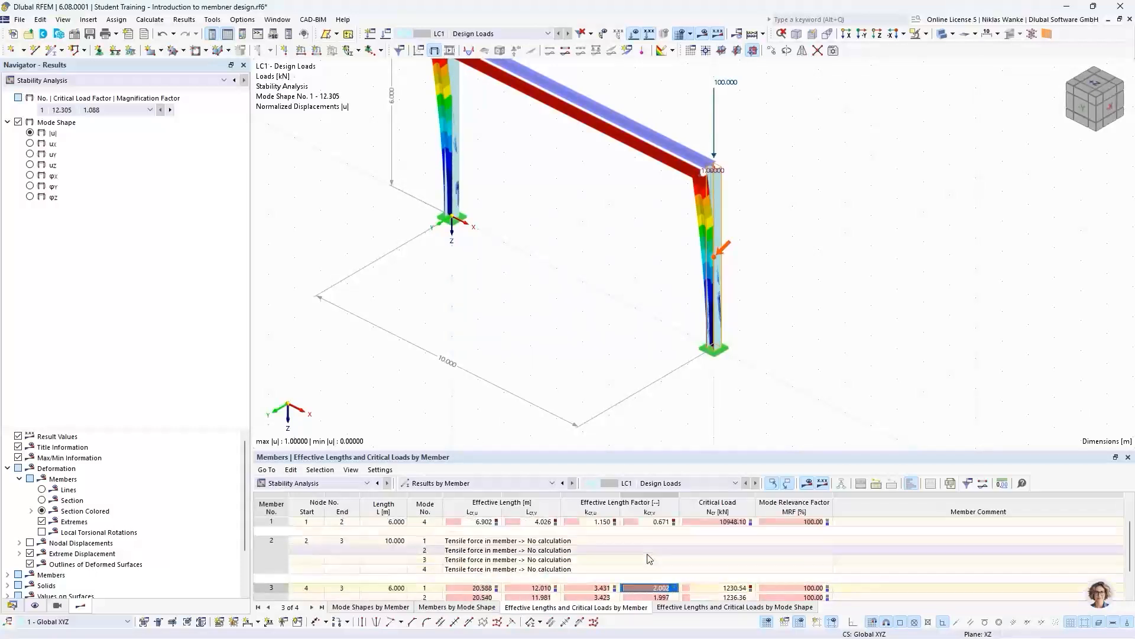
{"action": "scroll", "coordinate": [648, 562], "scroll_direction": "up", "scroll_amount": 1}
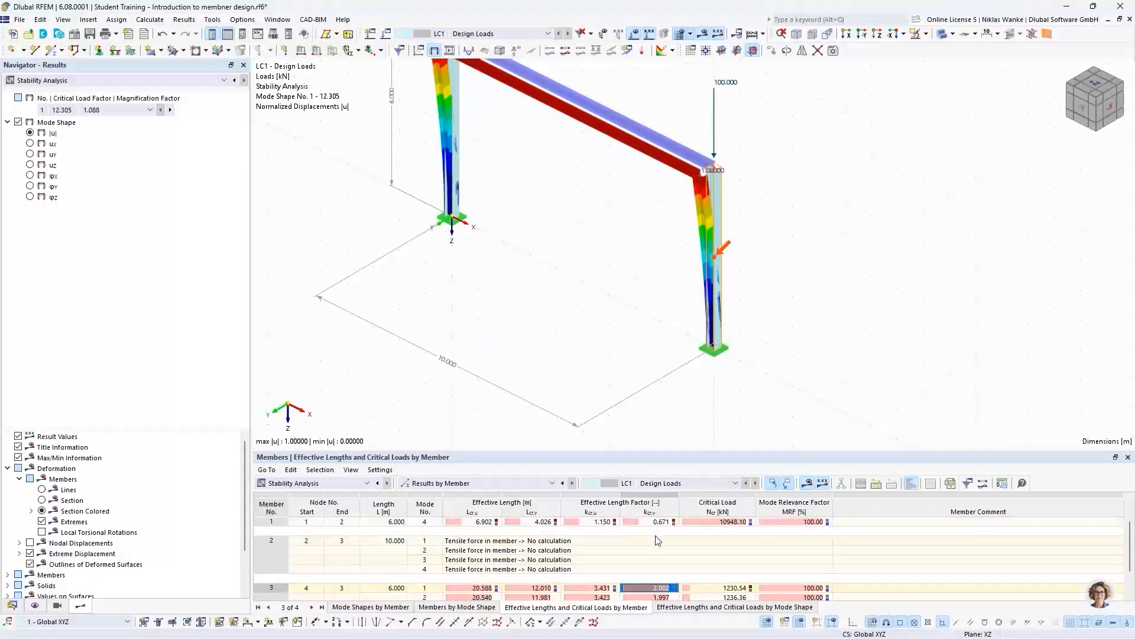
{"action": "scroll", "coordinate": [657, 534], "scroll_direction": "up", "scroll_amount": 1}
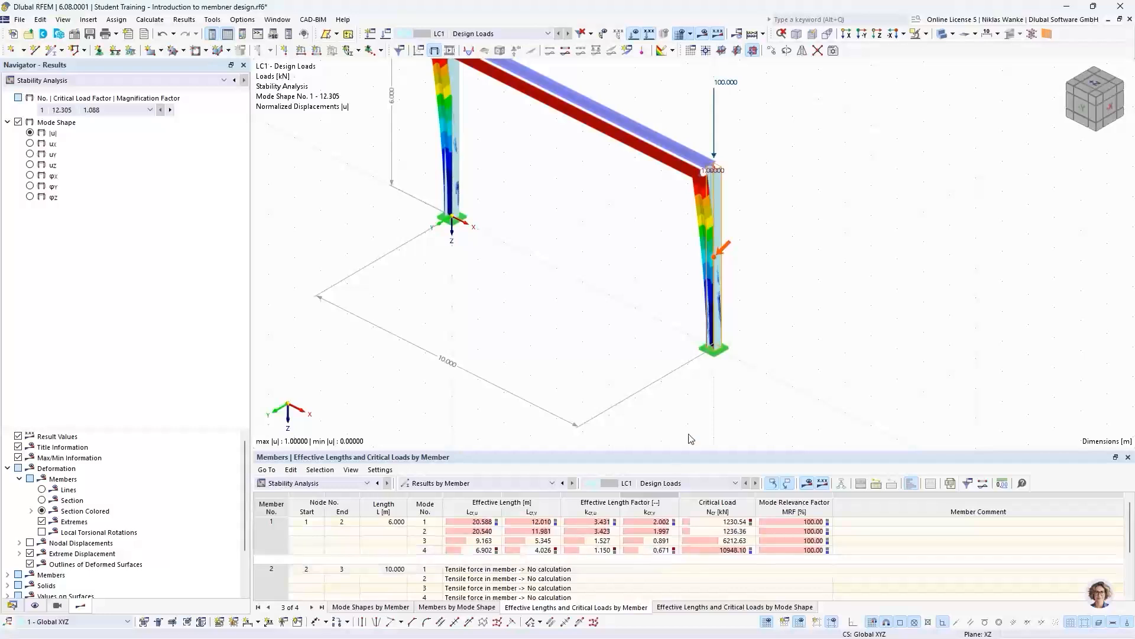
- Switch the Stability Analysis results table to Critical Load Factors
{"action": "middle_click_drag", "start_coordinate": [577, 239], "coordinate": [562, 296], "text": "ctrl"}
{"action": "left_click", "coordinate": [337, 483]}
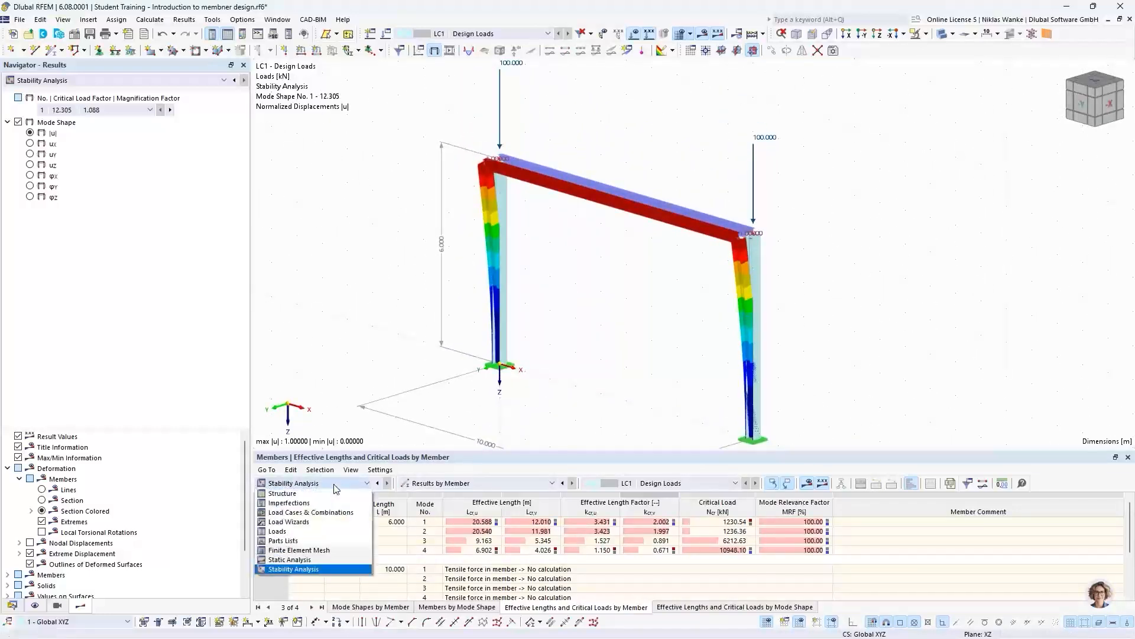
{"action": "left_click", "coordinate": [337, 483]}
{"action": "left_click", "coordinate": [434, 483]}
{"action": "left_click", "coordinate": [438, 494]}
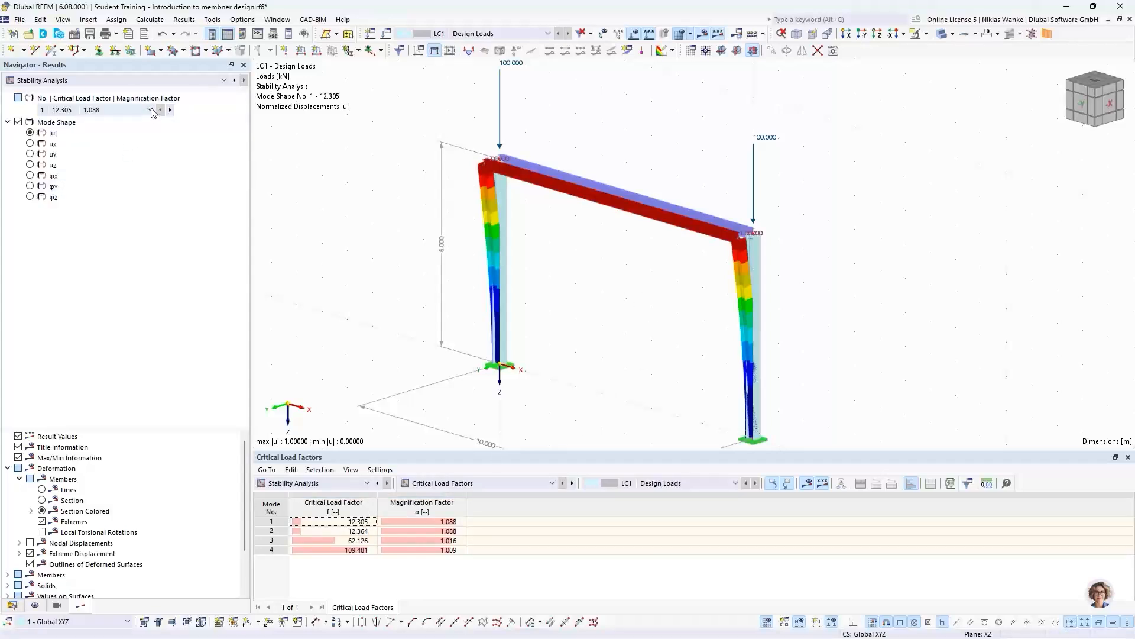
- Display mode shape 2 and examine how the two column heads and the beam displace, including the column section orientation
{"action": "left_click", "coordinate": [170, 110]}
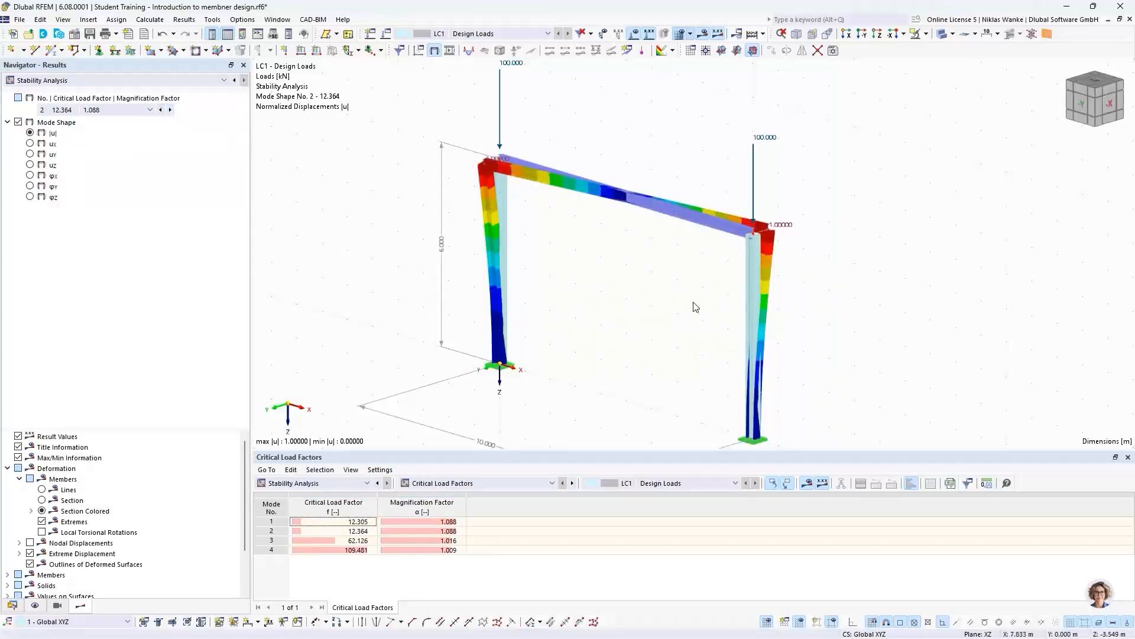
{"action": "middle_click_drag", "start_coordinate": [677, 309], "coordinate": [661, 352], "text": "ctrl"}
{"action": "scroll", "coordinate": [763, 275], "scroll_direction": "up", "scroll_amount": 5}
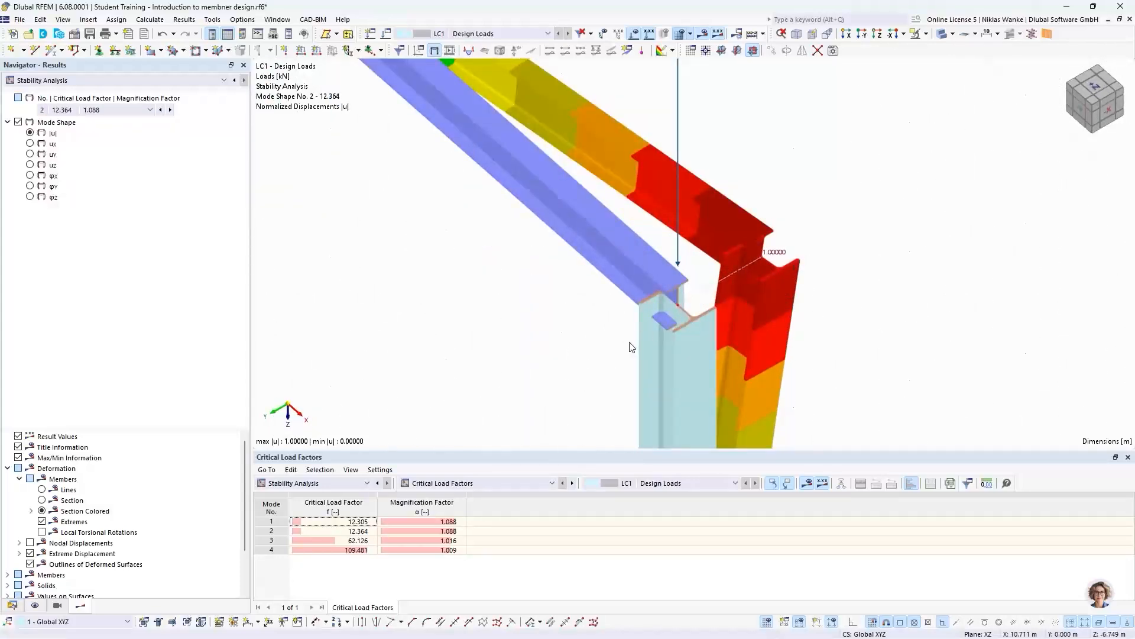
{"action": "scroll", "coordinate": [722, 304], "scroll_direction": "down", "scroll_amount": 6}
{"action": "middle_click_drag", "start_coordinate": [616, 284], "coordinate": [631, 355], "text": "ctrl"}
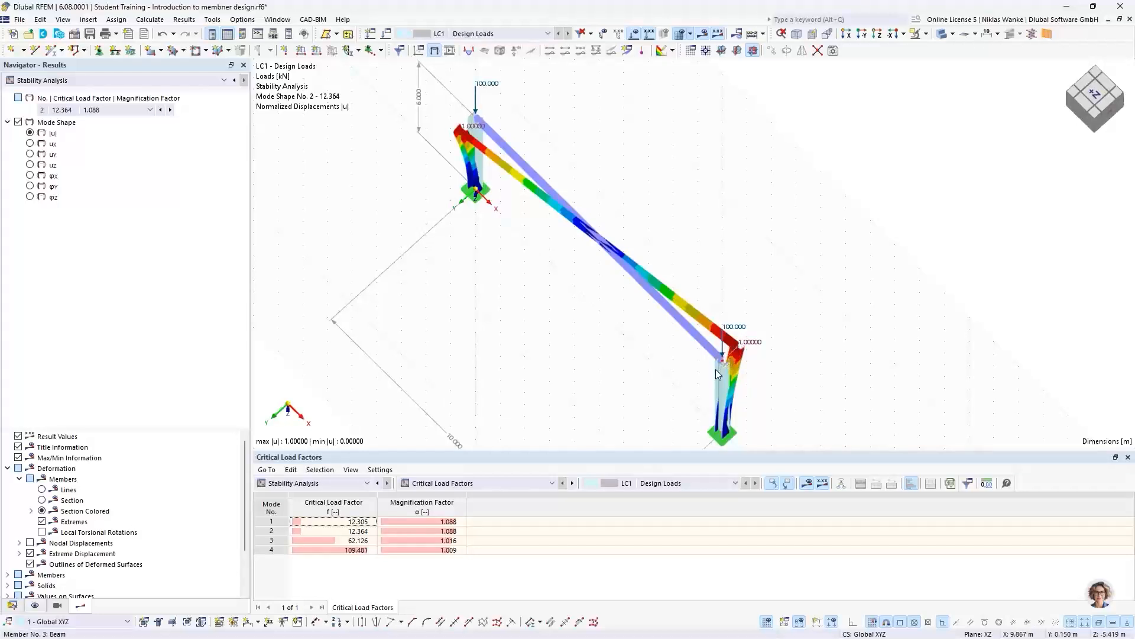
{"action": "middle_click_drag", "start_coordinate": [698, 376], "coordinate": [702, 364], "text": "ctrl"}
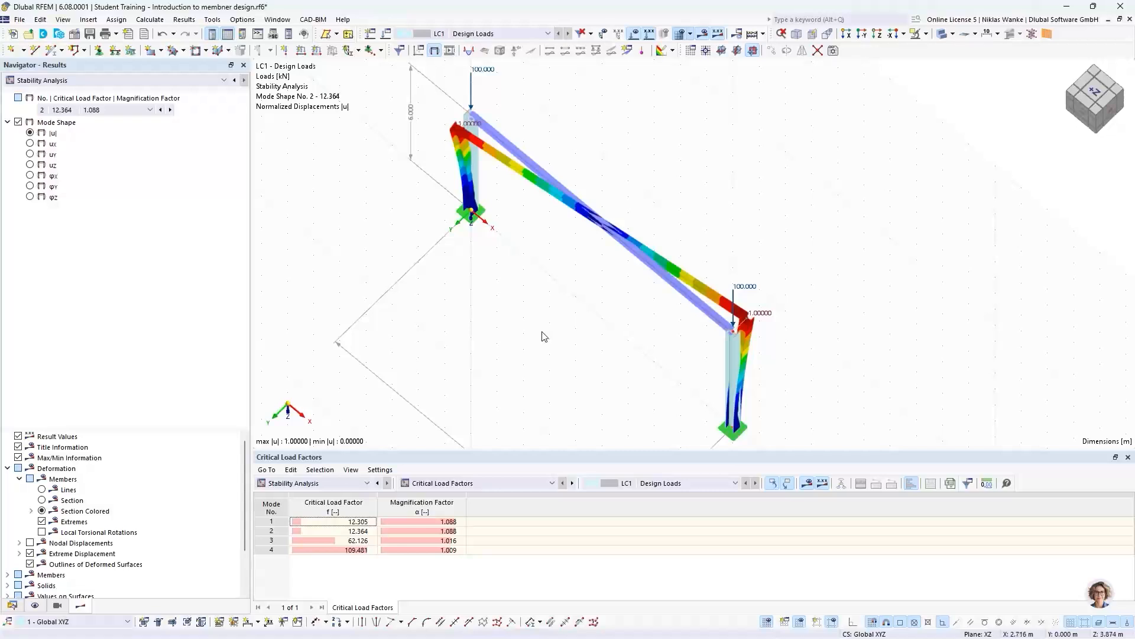
- Display mode shape 3 and examine the in-plane sway of the frame and the section orientation at the column head
{"action": "left_click", "coordinate": [170, 110]}
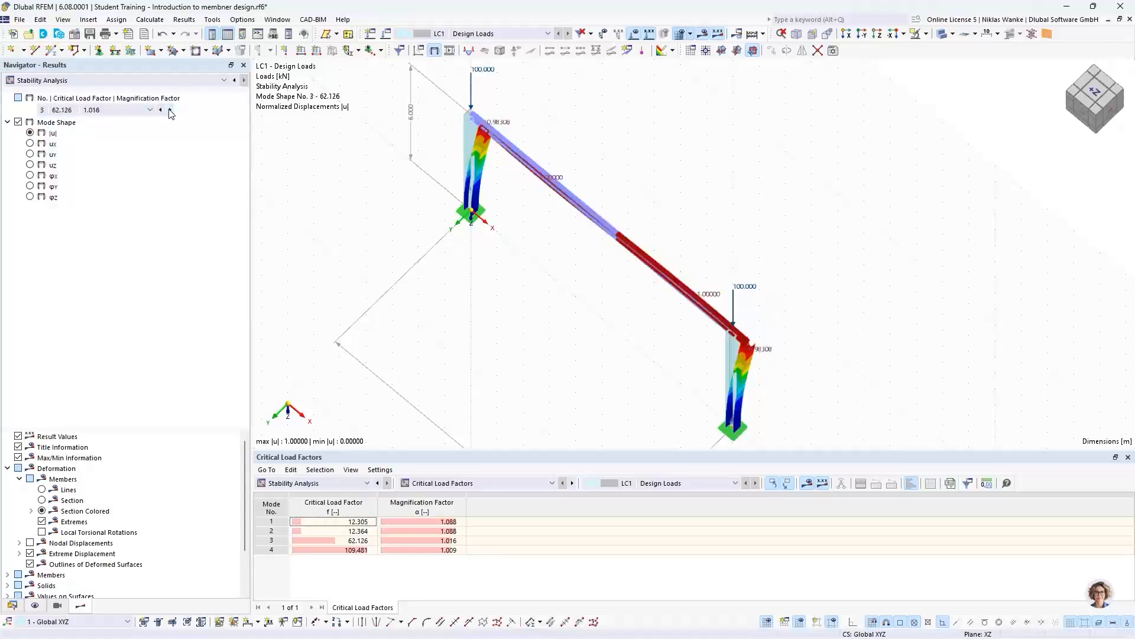
{"action": "middle_click_drag", "start_coordinate": [576, 362], "coordinate": [668, 248], "text": "ctrl"}
{"action": "middle_click_drag", "start_coordinate": [592, 302], "coordinate": [640, 271]}
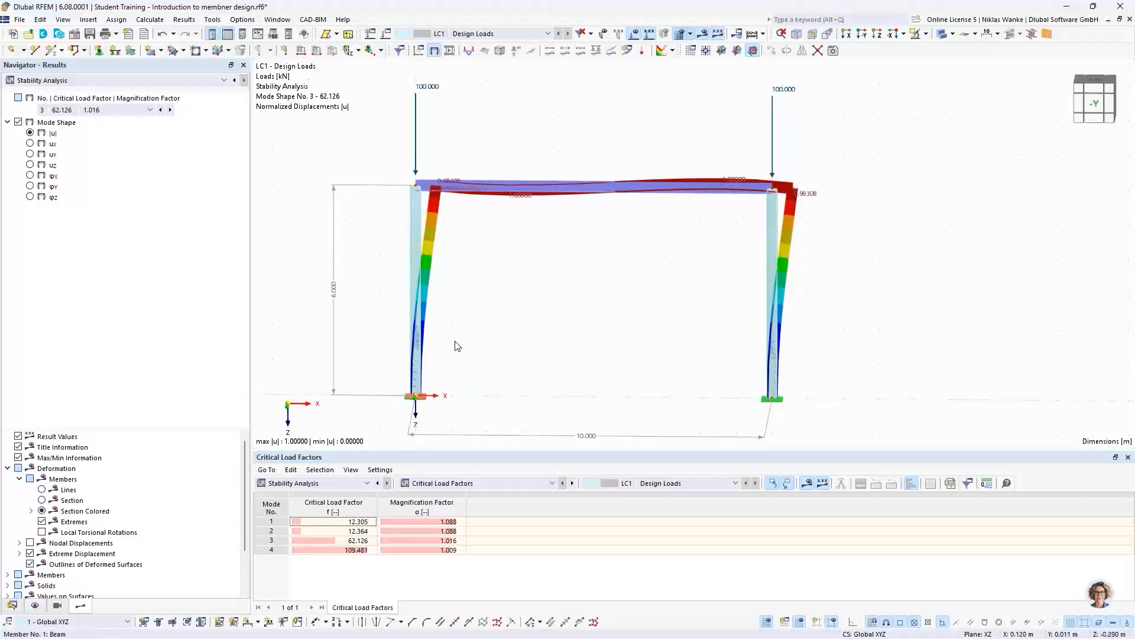
{"action": "scroll", "coordinate": [444, 207], "scroll_direction": "up", "scroll_amount": 6}
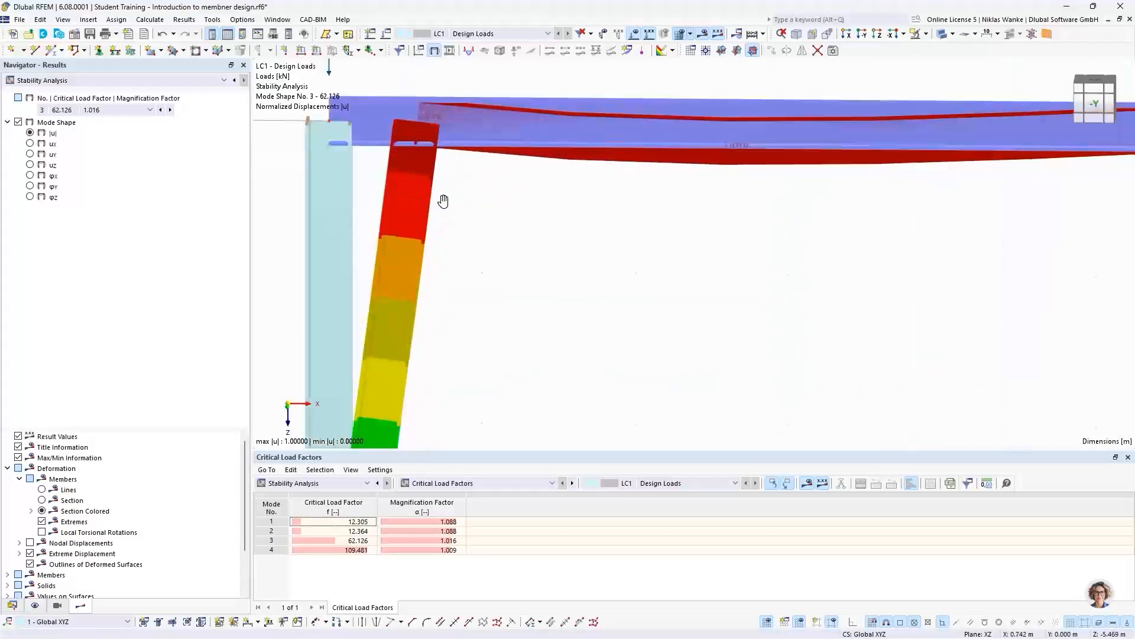
{"action": "middle_click_drag", "start_coordinate": [443, 201], "coordinate": [456, 331], "text": "ctrl"}
{"action": "scroll", "coordinate": [479, 185], "scroll_direction": "down", "scroll_amount": 3}
{"action": "middle_click_drag", "start_coordinate": [479, 185], "coordinate": [486, 327]}
{"action": "scroll", "coordinate": [442, 259], "scroll_direction": "up", "scroll_amount": 4}
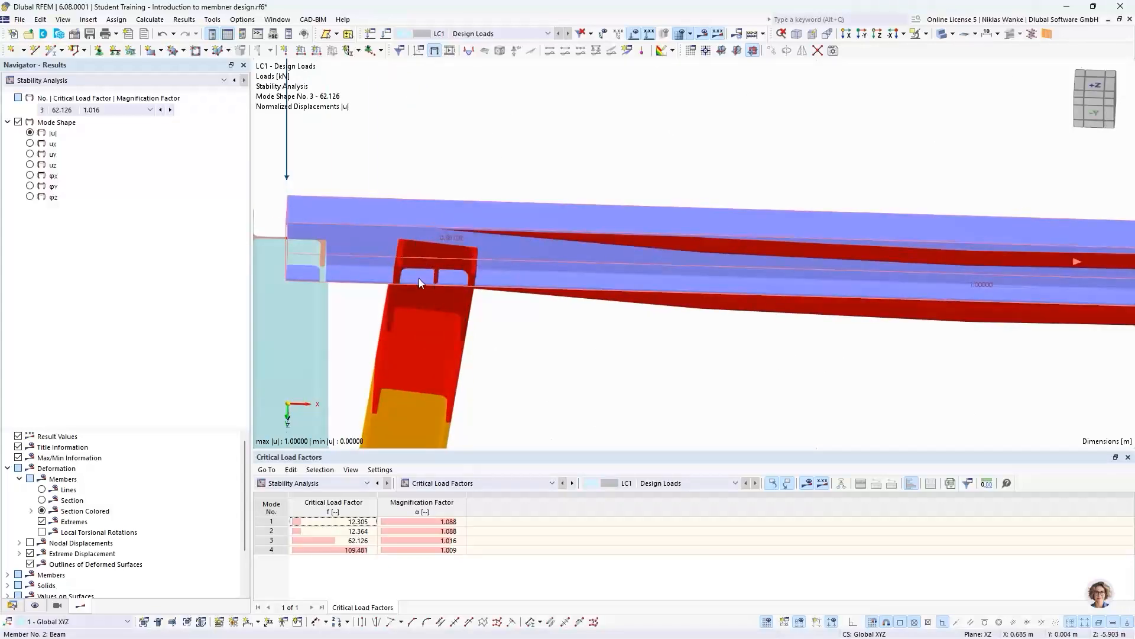
{"action": "scroll", "coordinate": [417, 260], "scroll_direction": "down", "scroll_amount": 8}
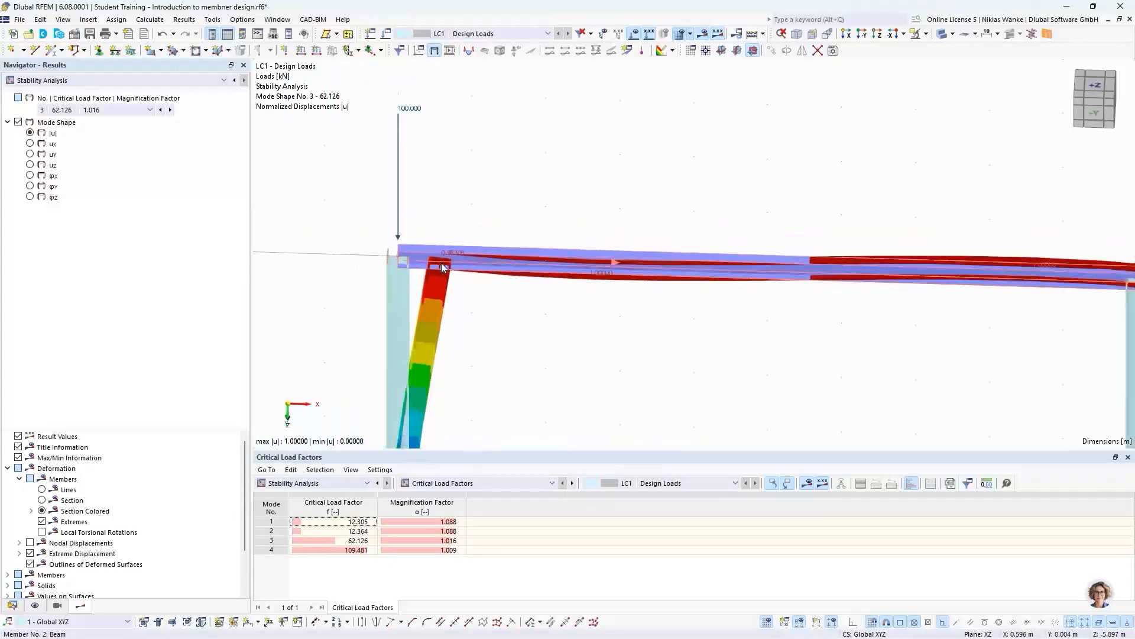
{"action": "middle_click_drag", "start_coordinate": [438, 258], "coordinate": [436, 203], "text": "ctrl"}
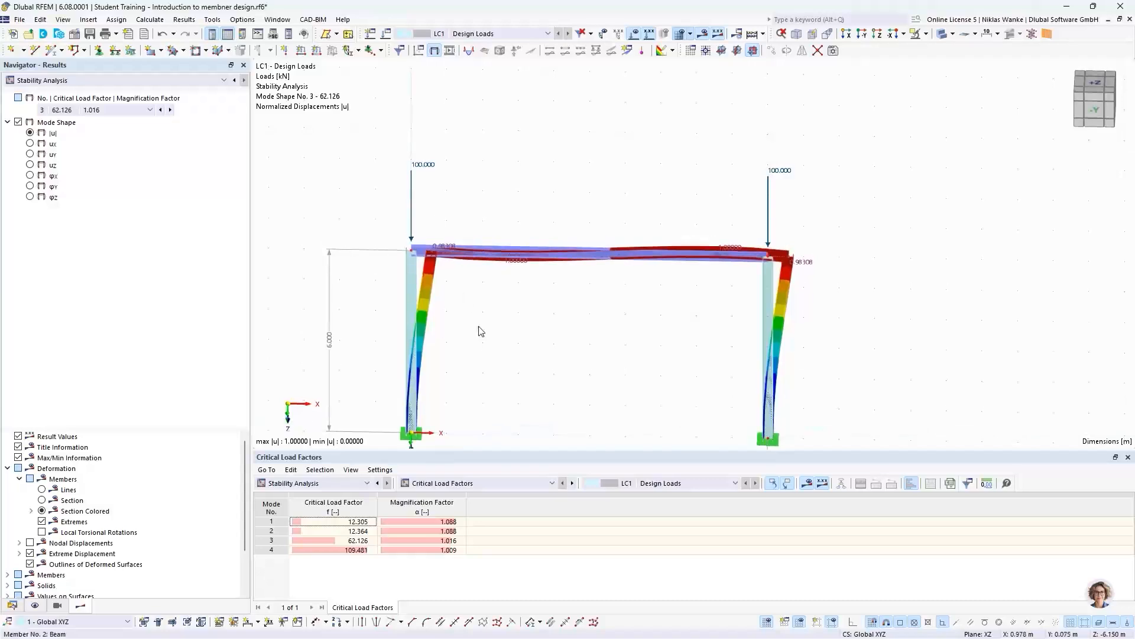
{"action": "middle_click_drag", "start_coordinate": [480, 337], "coordinate": [490, 178]}
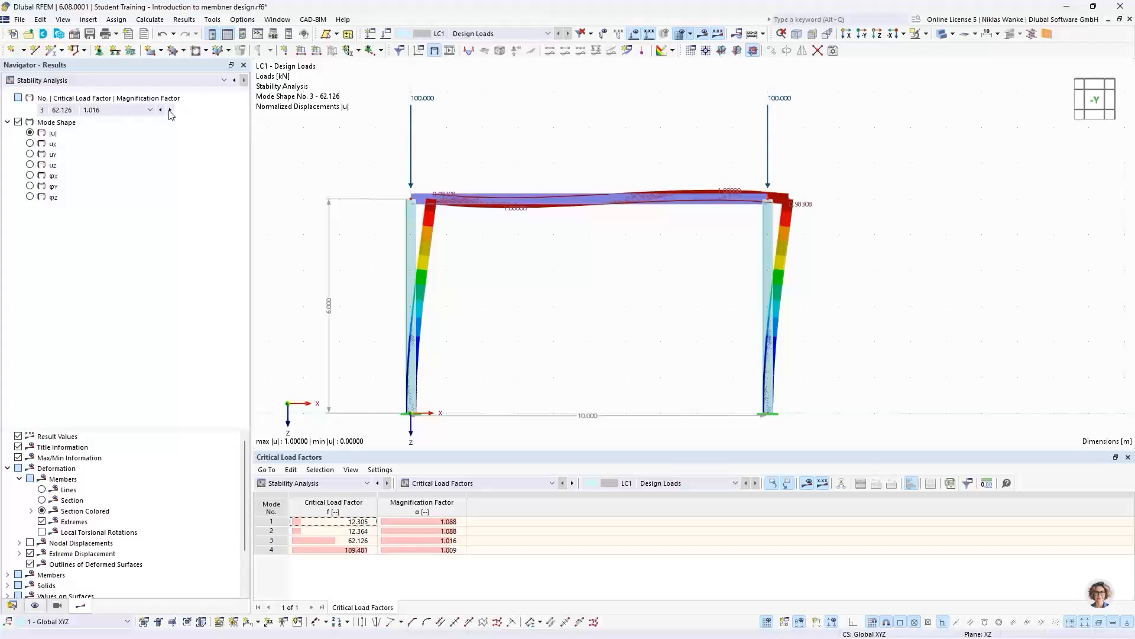
- Select the critical load factor of mode 3 and relate it to the nodal load on the column head
{"action": "left_click", "coordinate": [350, 540]}
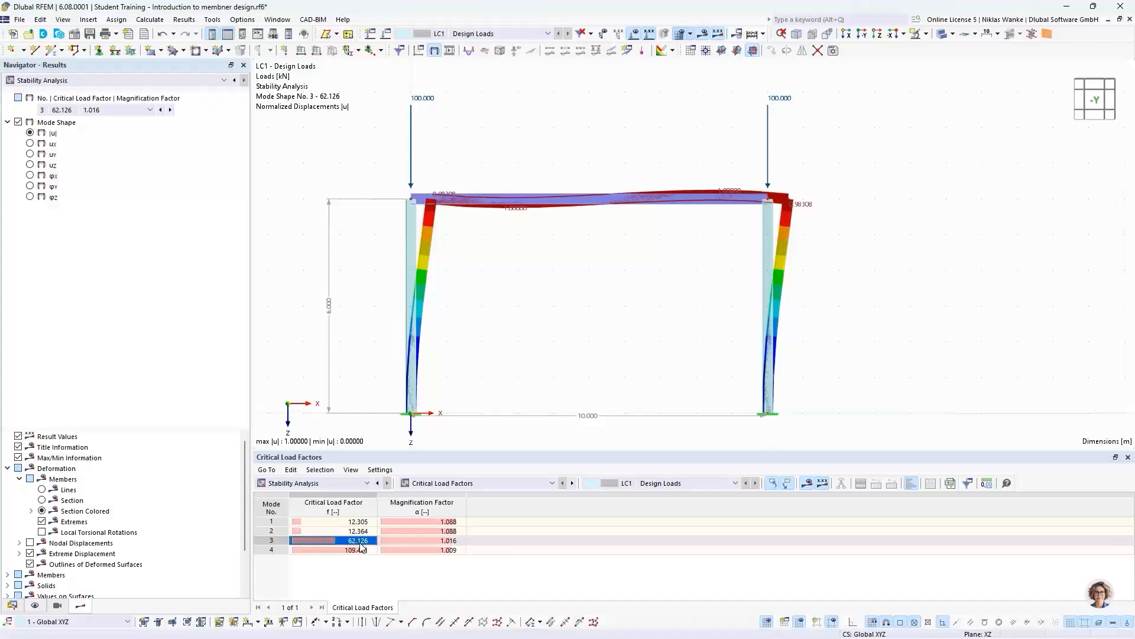
{"action": "left_click", "coordinate": [425, 100]}
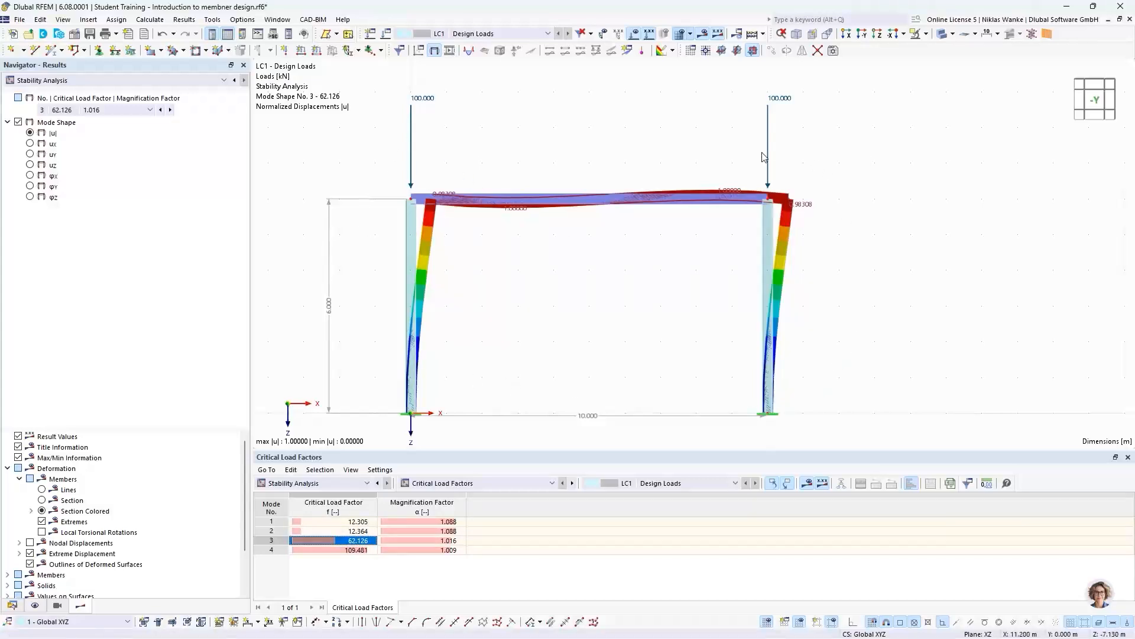
{"action": "middle_click_drag", "start_coordinate": [369, 315], "coordinate": [504, 339], "text": "ctrl"}
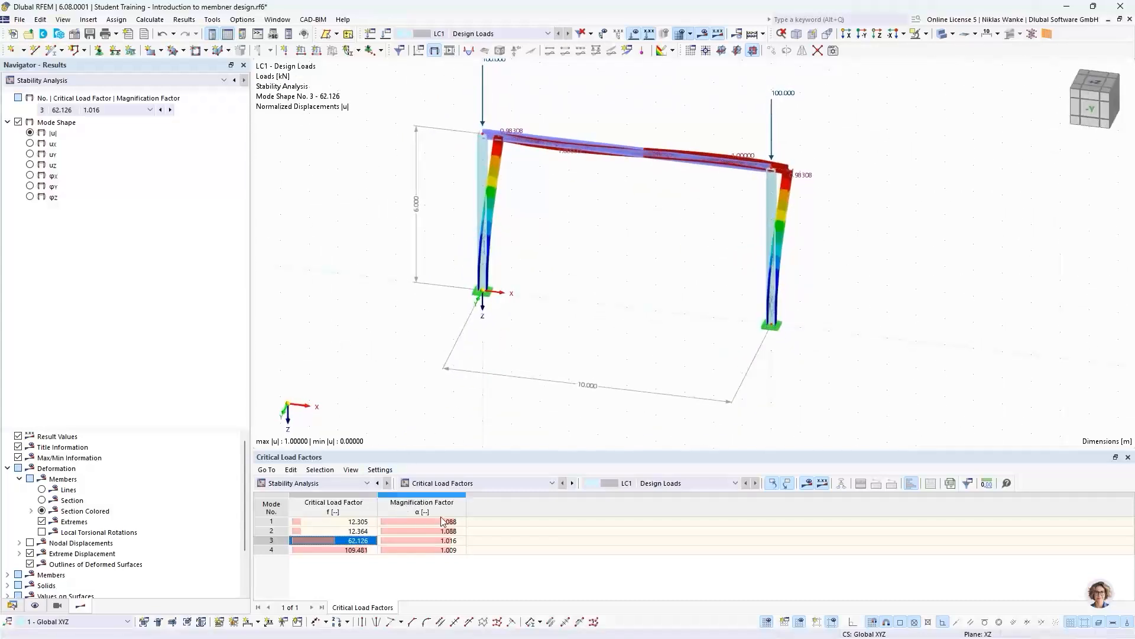
- Show the effective lengths and critical loads by member and bring mode shape 3 back into the model view
{"action": "left_click", "coordinate": [456, 488]}
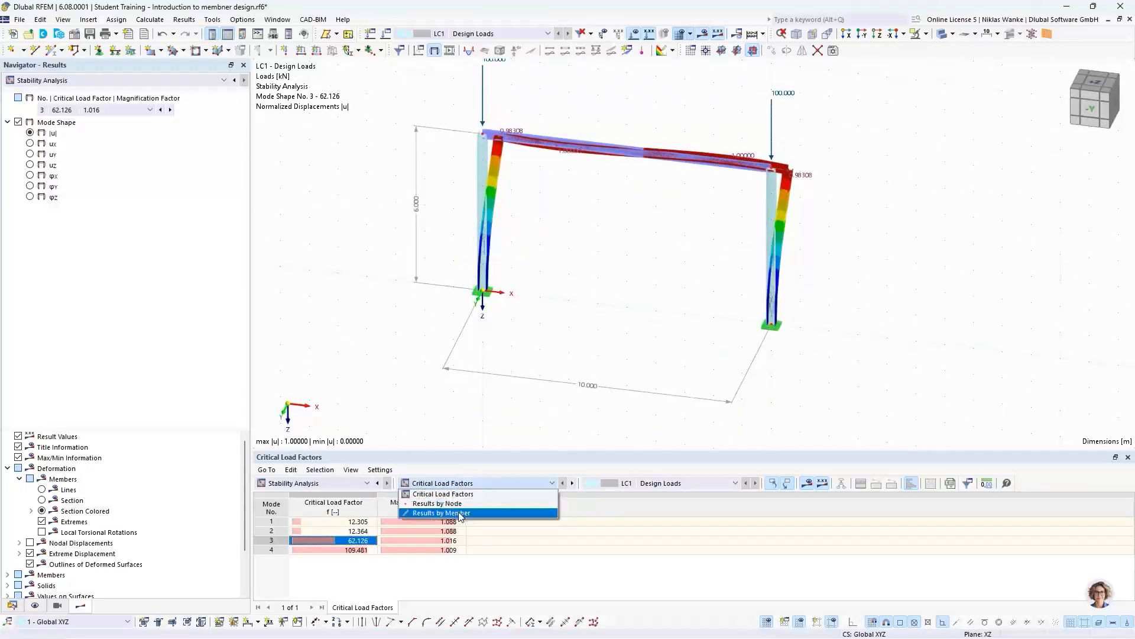
{"action": "left_click", "coordinate": [461, 513]}
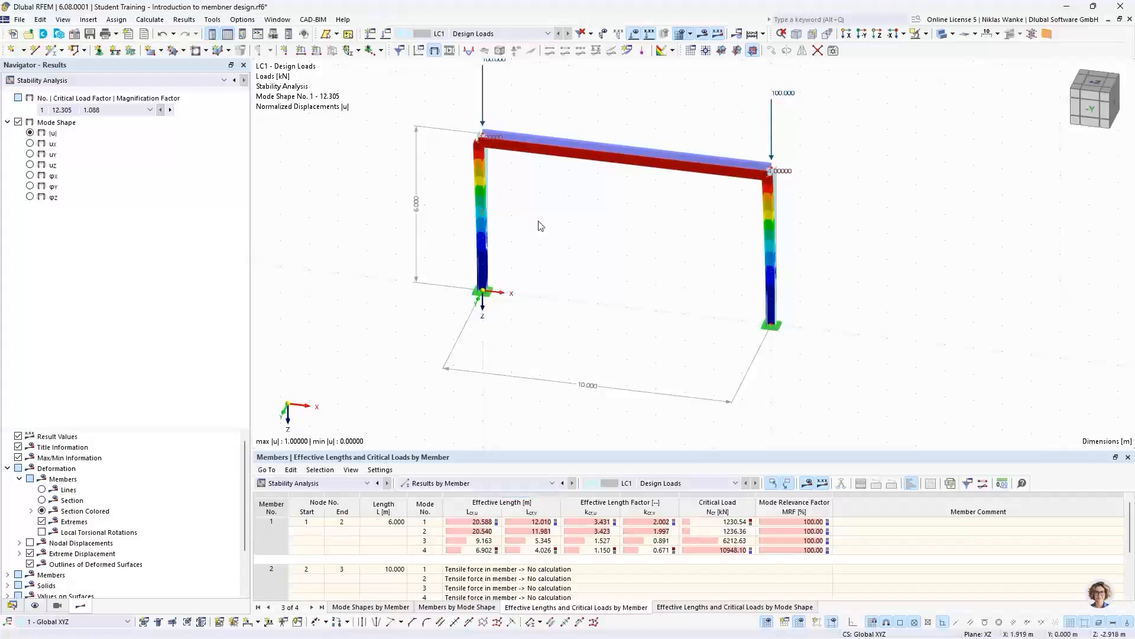
{"action": "scroll", "coordinate": [522, 206], "scroll_direction": "up", "scroll_amount": 2}
{"action": "mouse_move", "coordinate": [525, 252]}
{"action": "middle_mouse_down"}
{"action": "mouse_move", "coordinate": [543, 304]}
{"action": "mouse_move", "coordinate": [545, 261]}
{"action": "middle_mouse_up"}
{"action": "scroll", "coordinate": [524, 281], "scroll_direction": "down", "scroll_amount": 1}
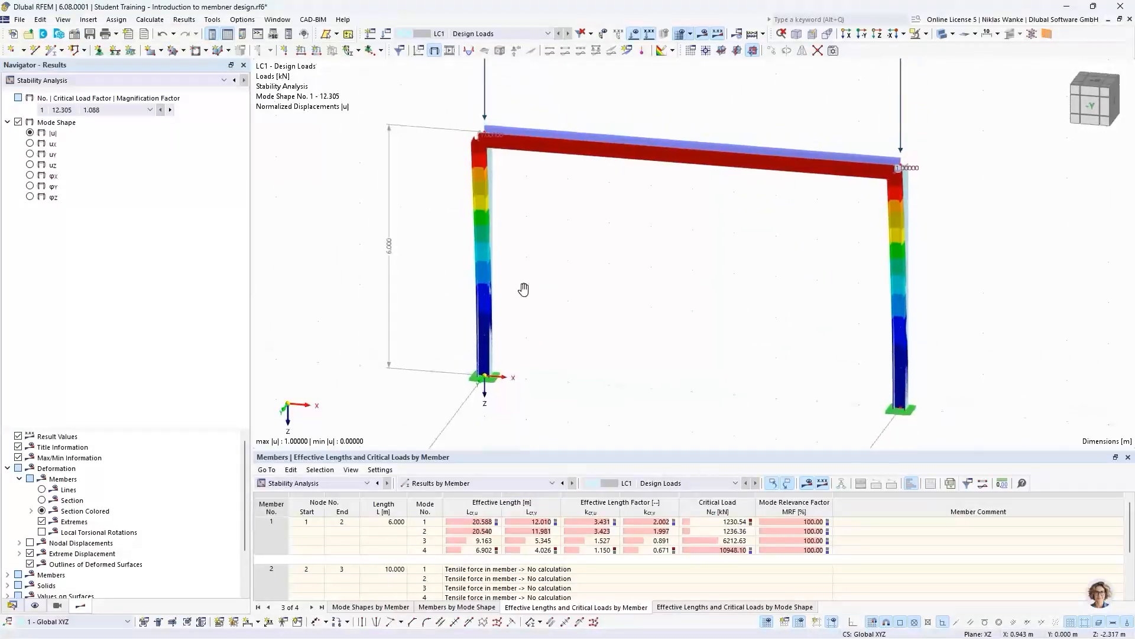
{"action": "left_click", "coordinate": [171, 110]}
{"action": "left_click", "coordinate": [171, 110]}
{"action": "scroll", "coordinate": [540, 291], "scroll_direction": "up", "scroll_amount": 1}
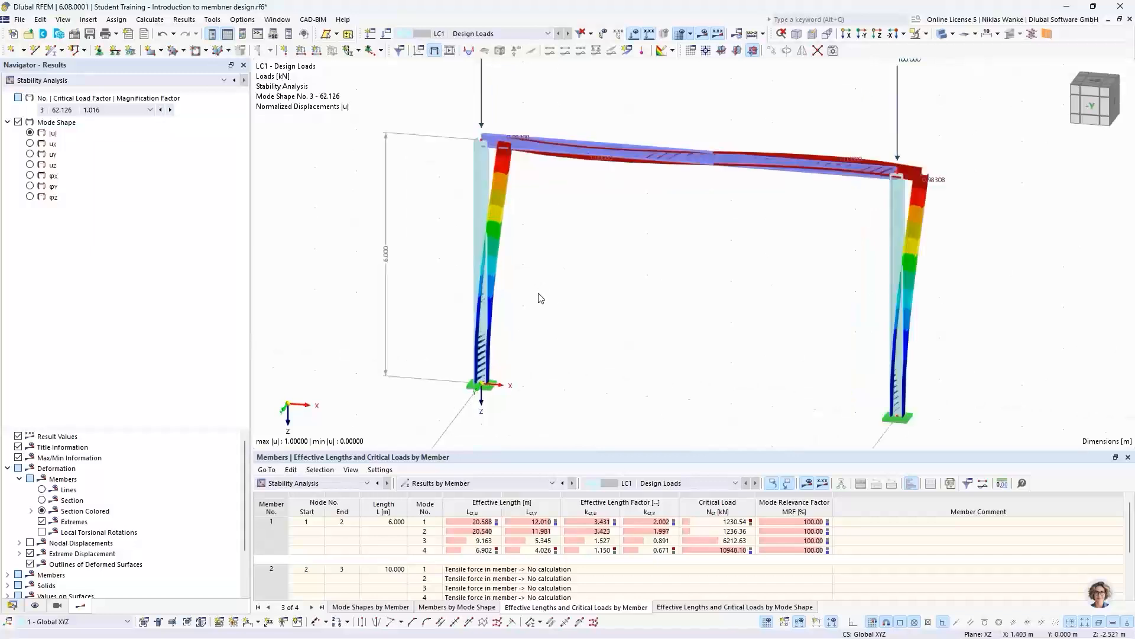
{"action": "middle_click_drag", "start_coordinate": [539, 296], "coordinate": [529, 322]}
{"action": "middle_click_drag", "start_coordinate": [530, 322], "coordinate": [533, 297], "text": "ctrl"}
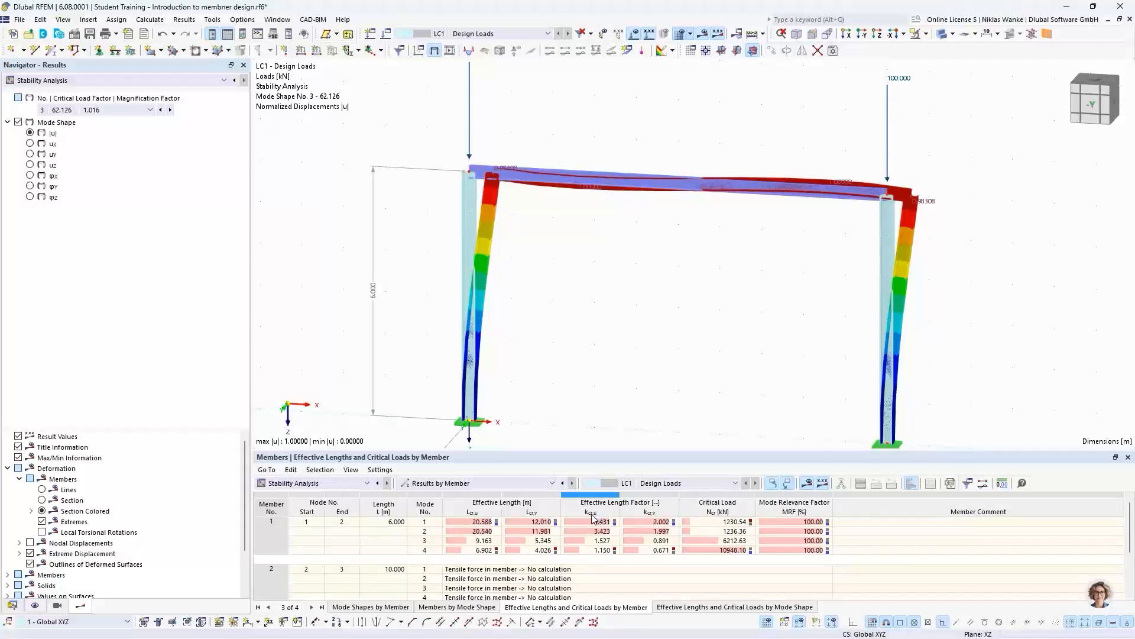
- Check the mode 3 effective length factor kcr,u of member 1 against the sway shape of the frame
{"action": "left_click", "coordinate": [424, 540]}
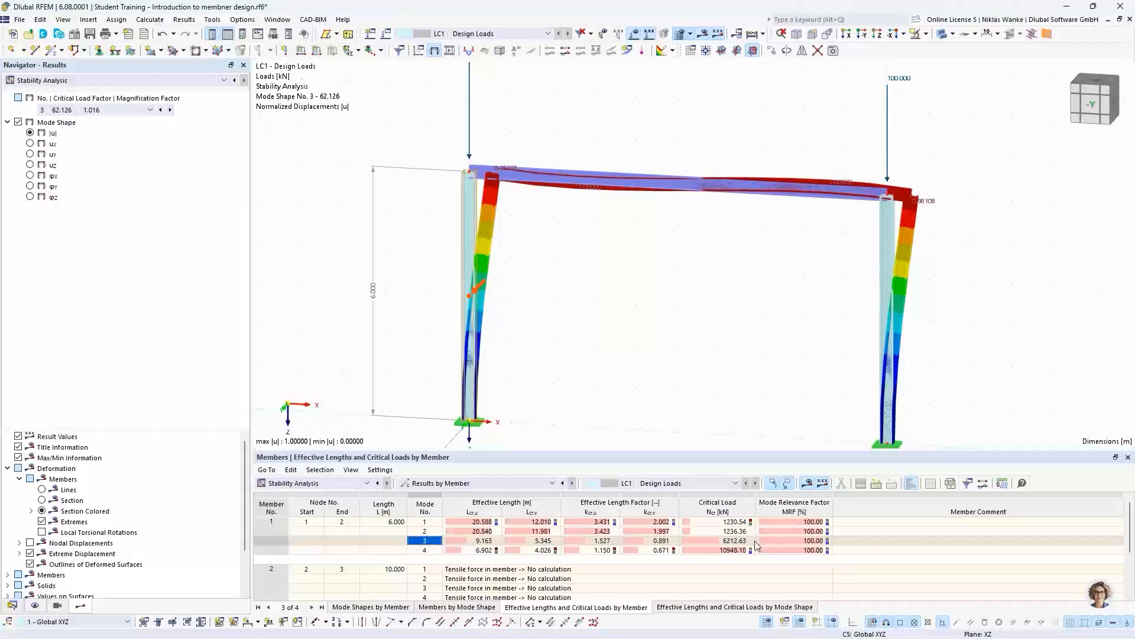
{"action": "left_click", "coordinate": [595, 541]}
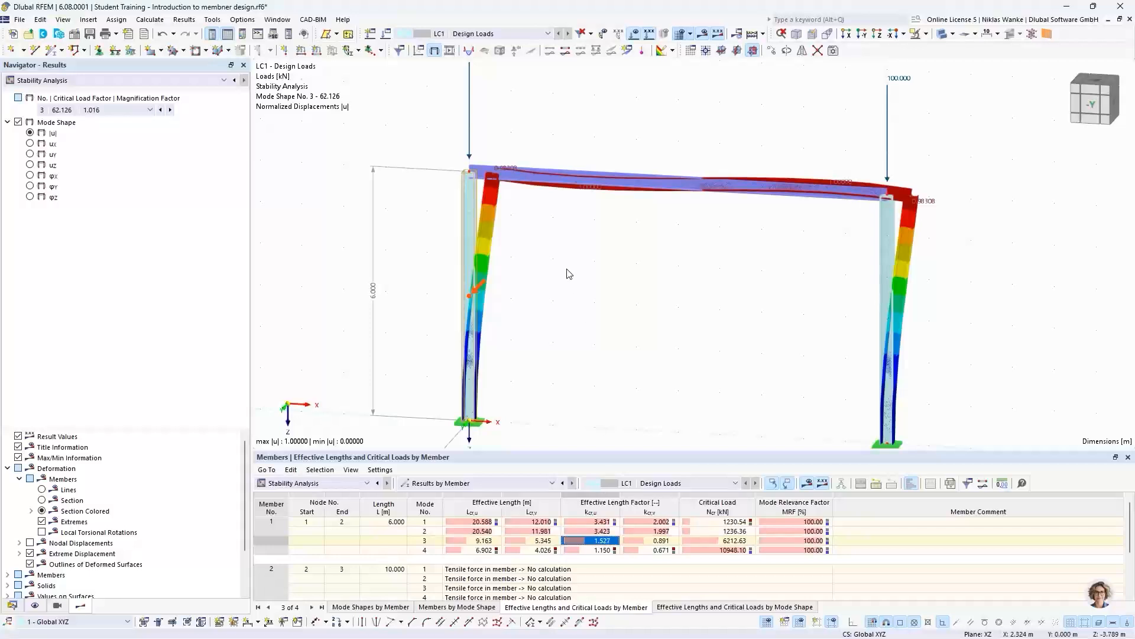
{"action": "middle_click_drag", "start_coordinate": [559, 324], "coordinate": [563, 274]}
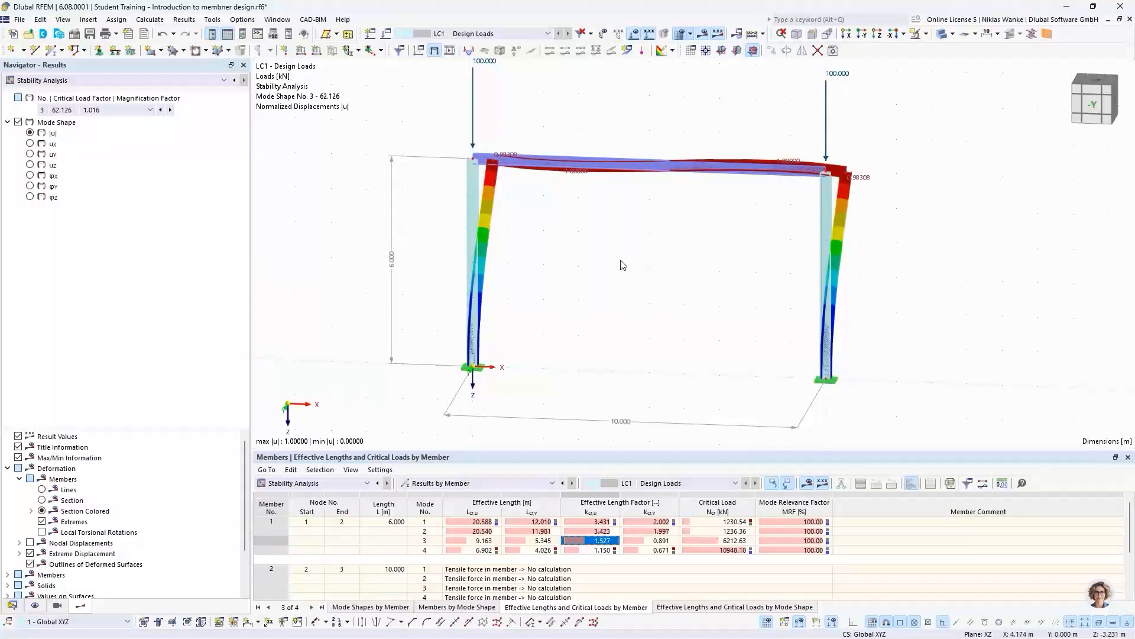
{"action": "middle_click_drag", "start_coordinate": [623, 264], "coordinate": [631, 346], "text": "ctrl"}
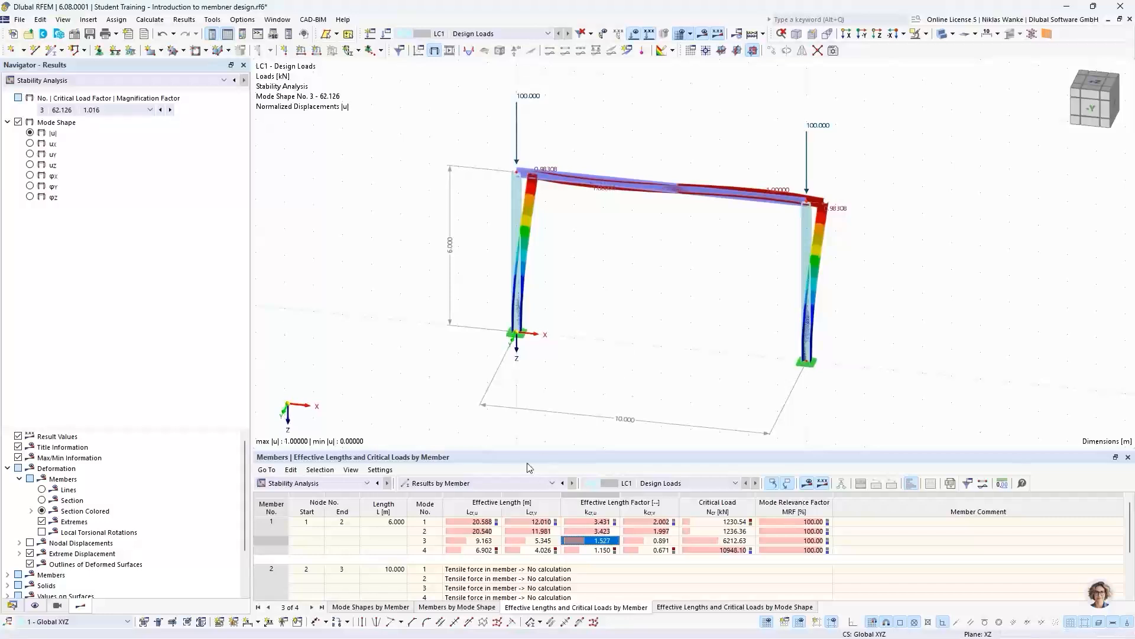
- Return to the Critical Load Factors table, select mode 1 and examine its out-of-plane buckling shape
{"action": "left_click", "coordinate": [447, 483]}
{"action": "left_click", "coordinate": [450, 499]}
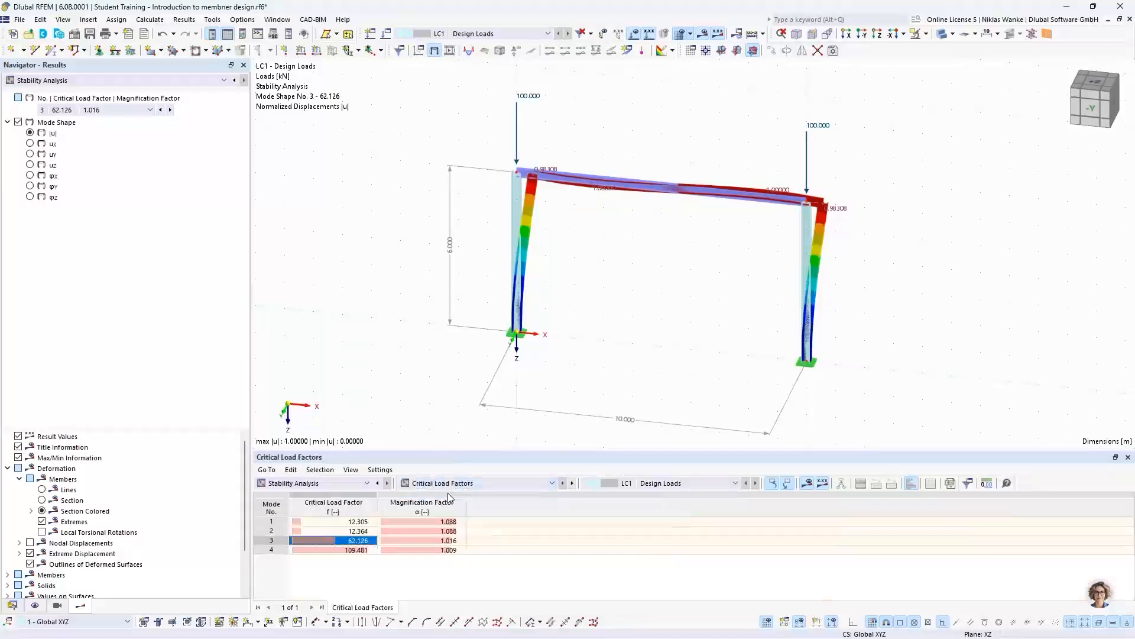
{"action": "left_click", "coordinate": [345, 521]}
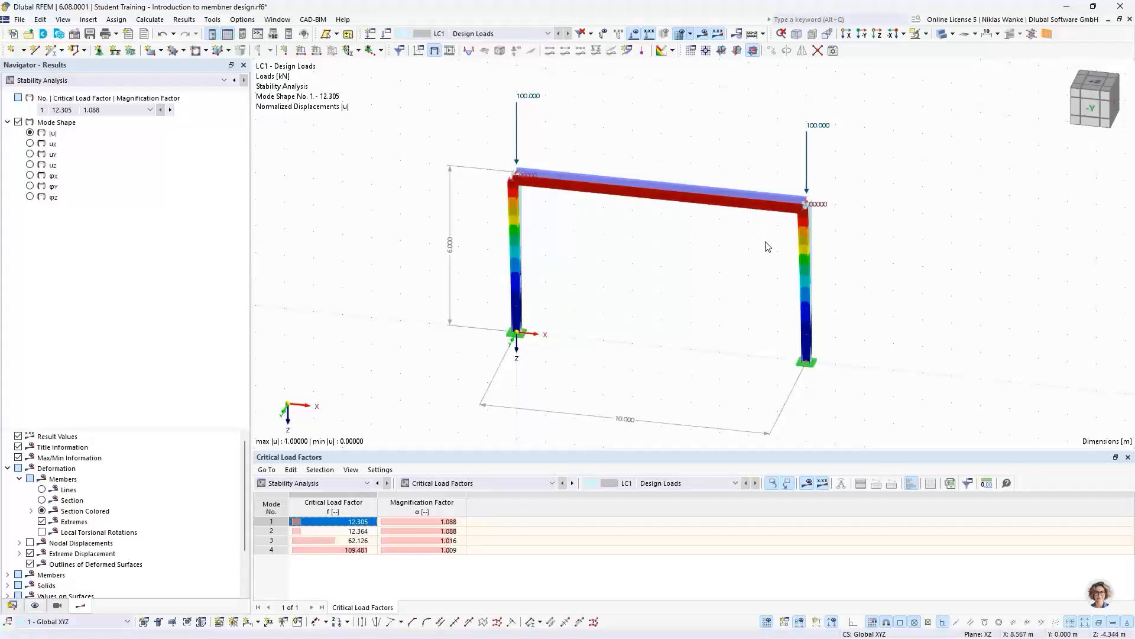
{"action": "middle_click_drag", "start_coordinate": [769, 243], "coordinate": [632, 230], "text": "ctrl"}
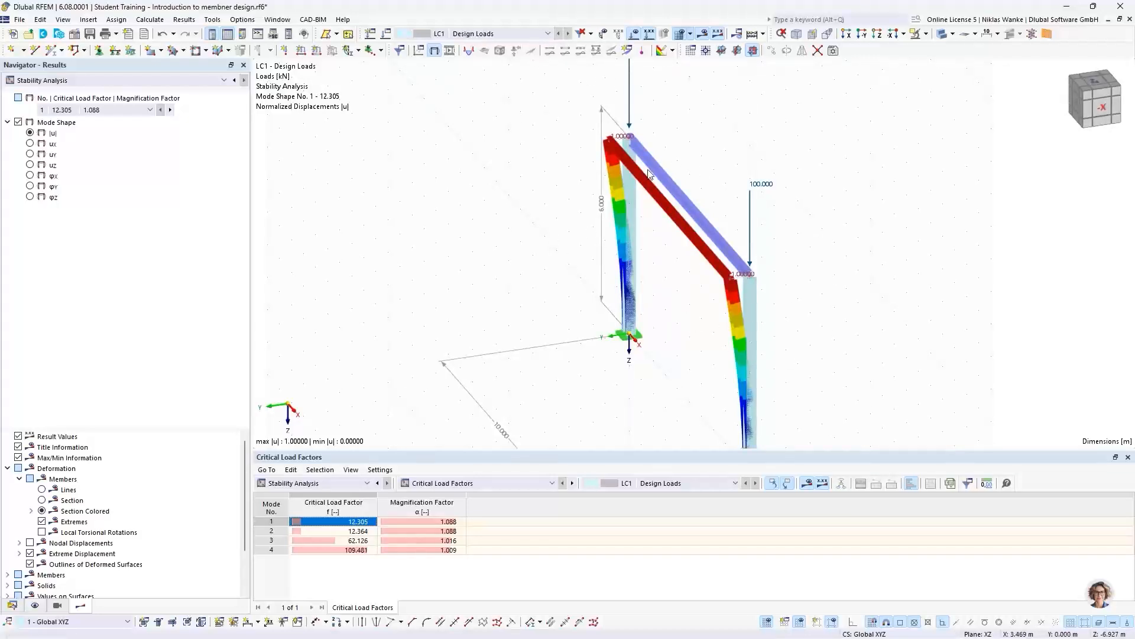
{"action": "middle_click_drag", "start_coordinate": [642, 299], "coordinate": [697, 285], "text": "ctrl"}
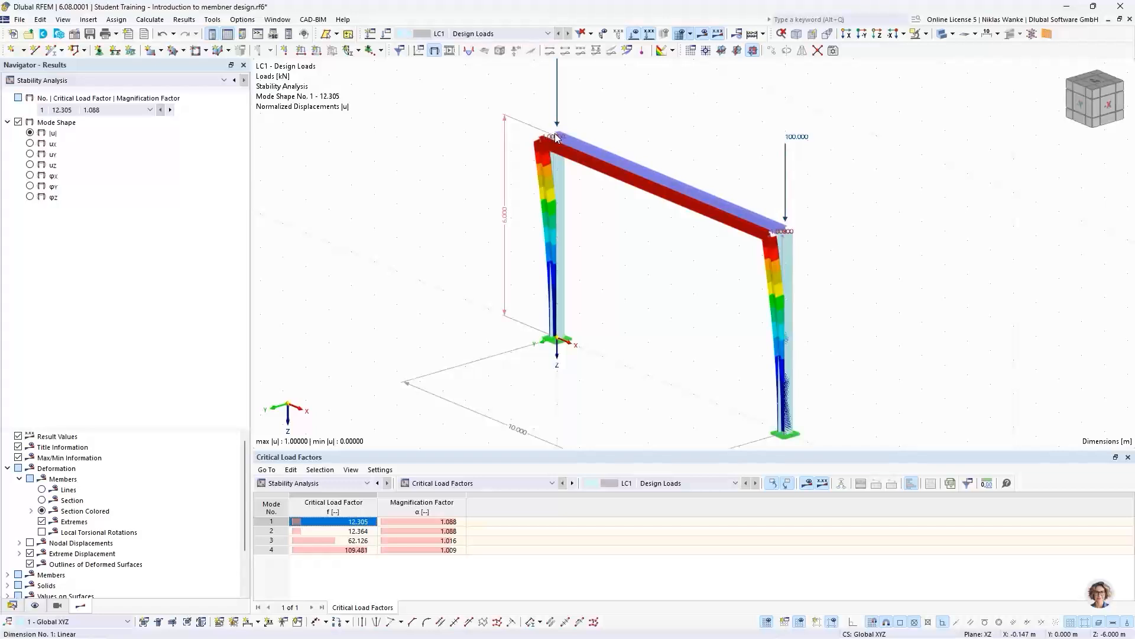
- Create a new nodal support type that restrains only uY, with the other translations and all rotations free
{"action": "left_click", "coordinate": [99, 51]}
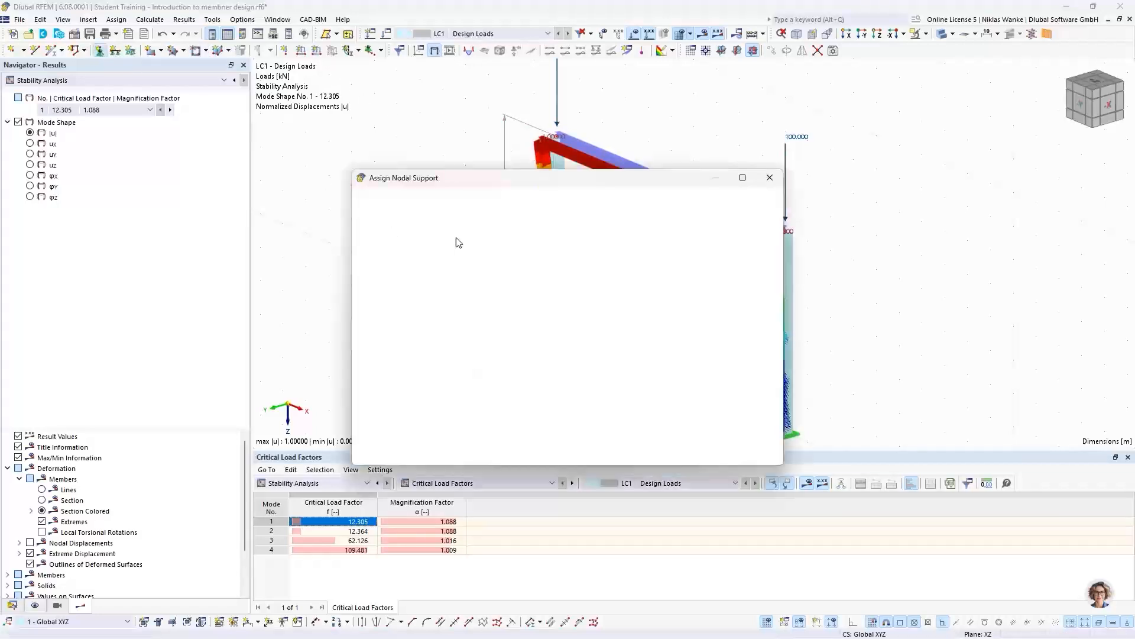
{"action": "left_click", "coordinate": [481, 261]}
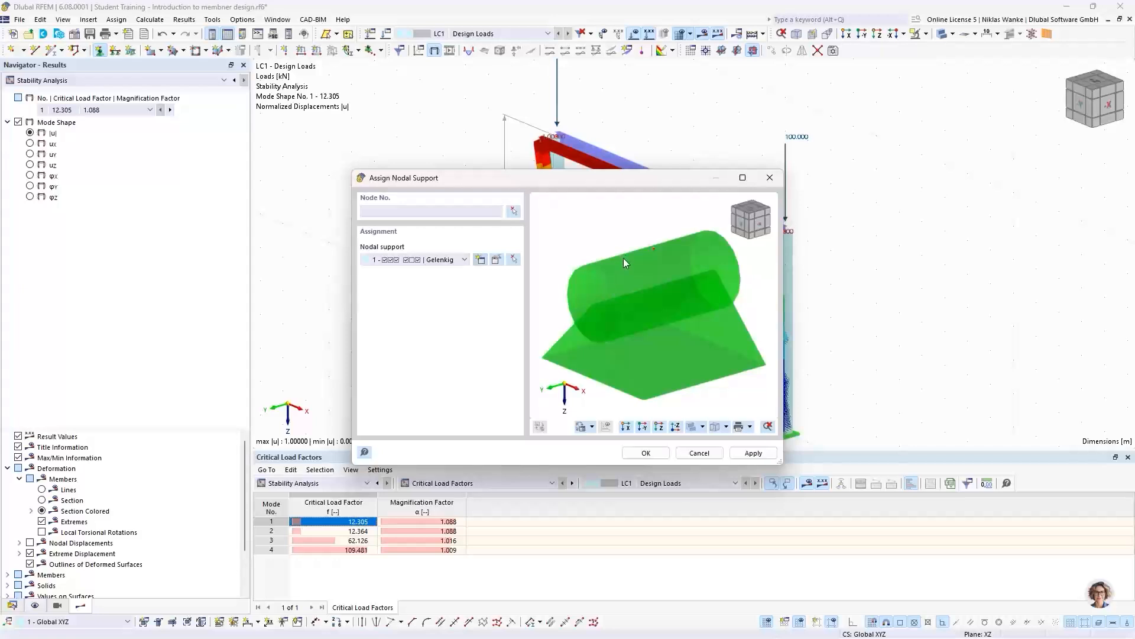
{"action": "left_click", "coordinate": [481, 260]}
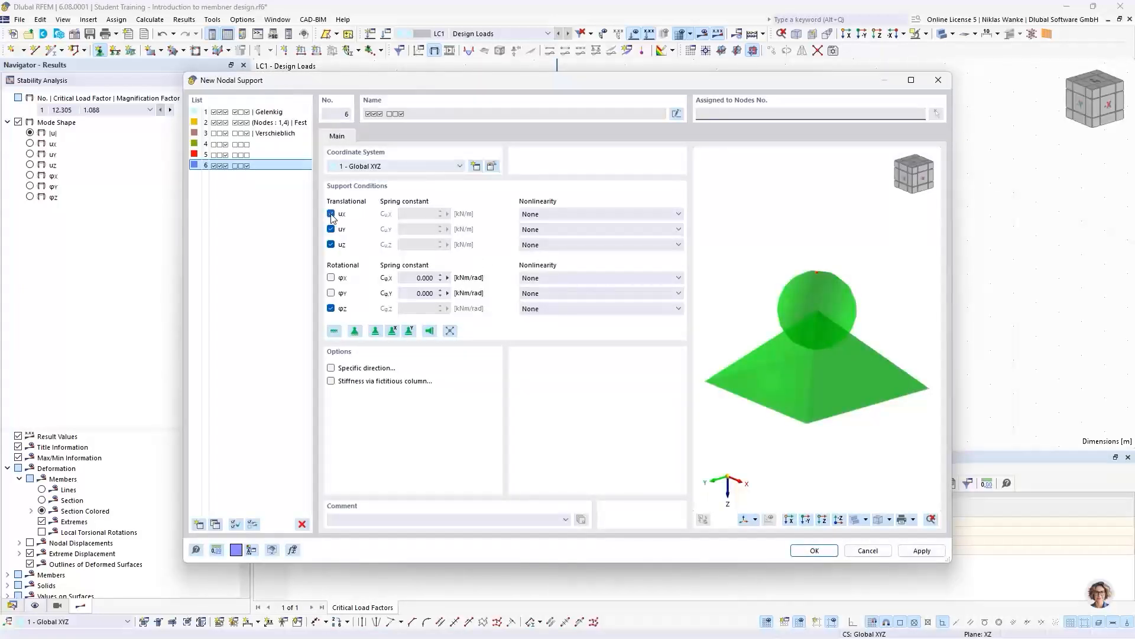
{"action": "left_click", "coordinate": [332, 214]}
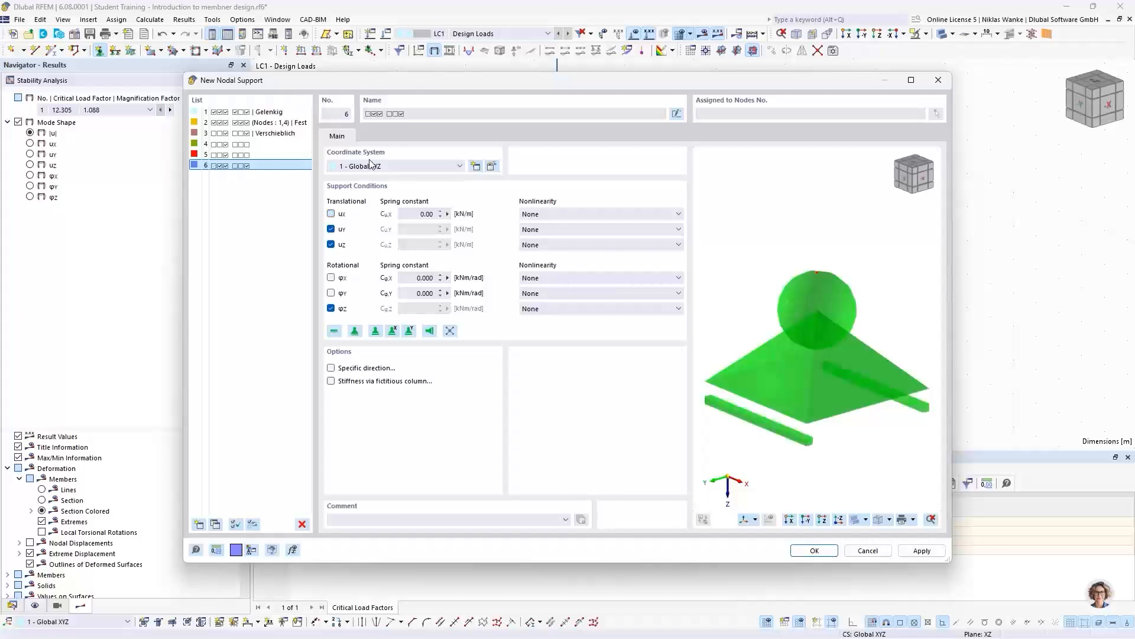
{"action": "left_click", "coordinate": [331, 245]}
{"action": "left_click", "coordinate": [330, 308]}
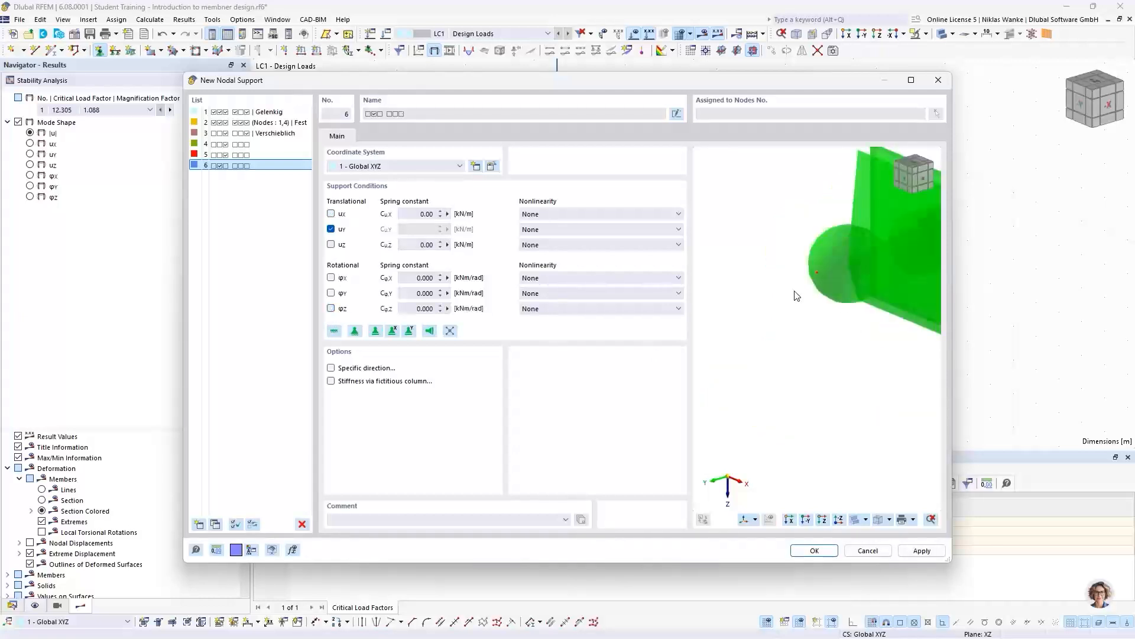
{"action": "scroll", "coordinate": [787, 291], "scroll_direction": "down", "scroll_amount": 2}
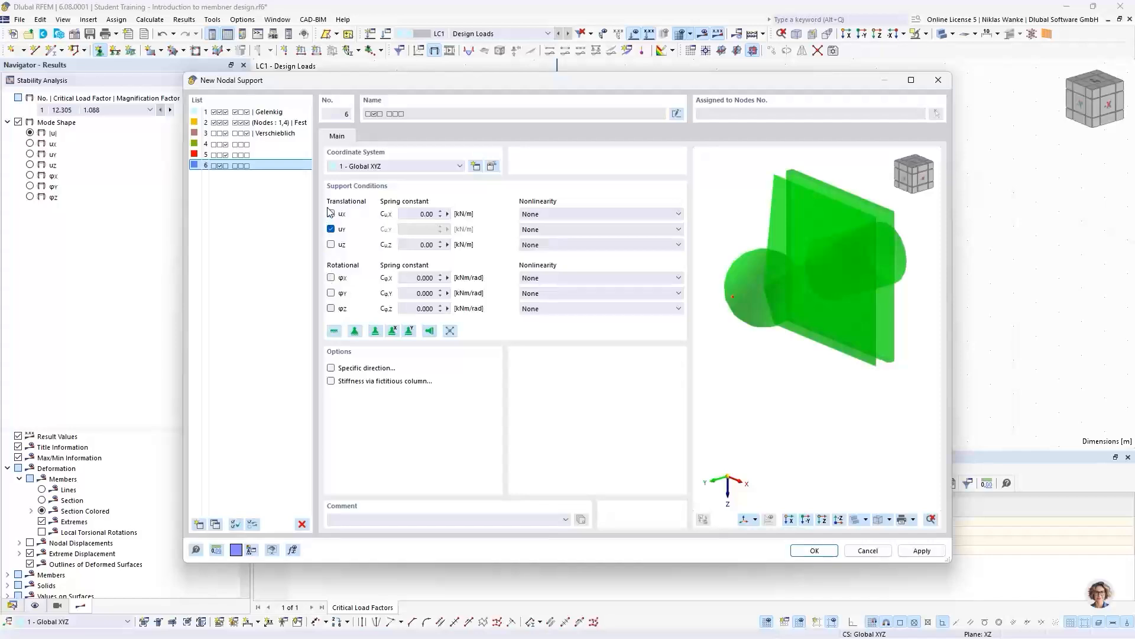
{"action": "left_click", "coordinate": [815, 549]}
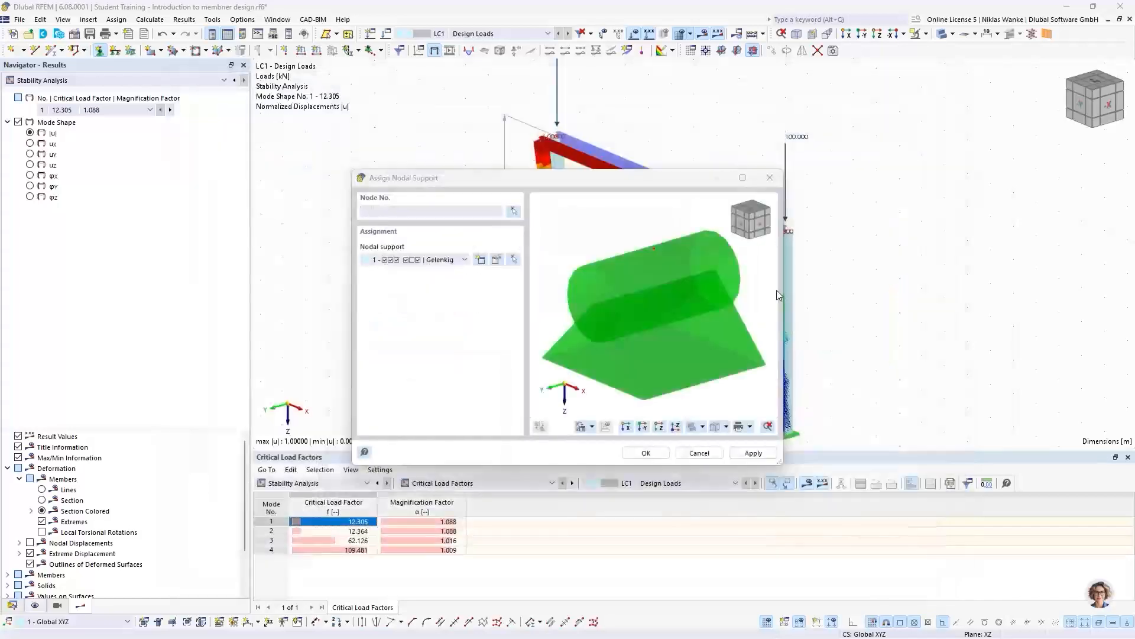
- Assign the uY-only nodal support to the heads of both columns
{"action": "left_click", "coordinate": [644, 456]}
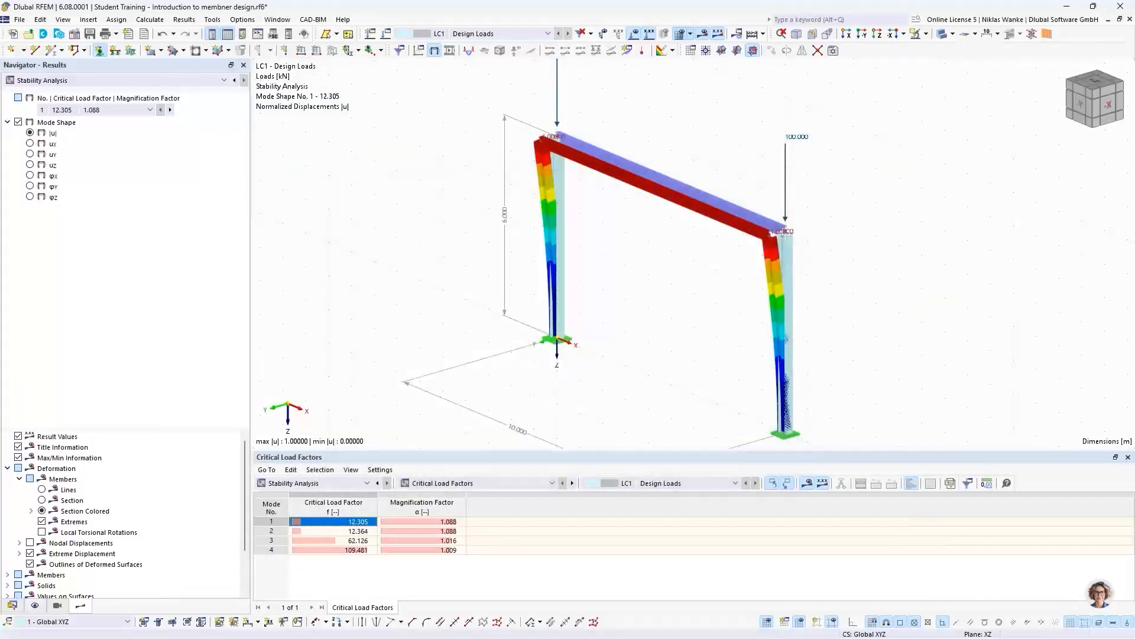
{"action": "left_click", "coordinate": [782, 231]}
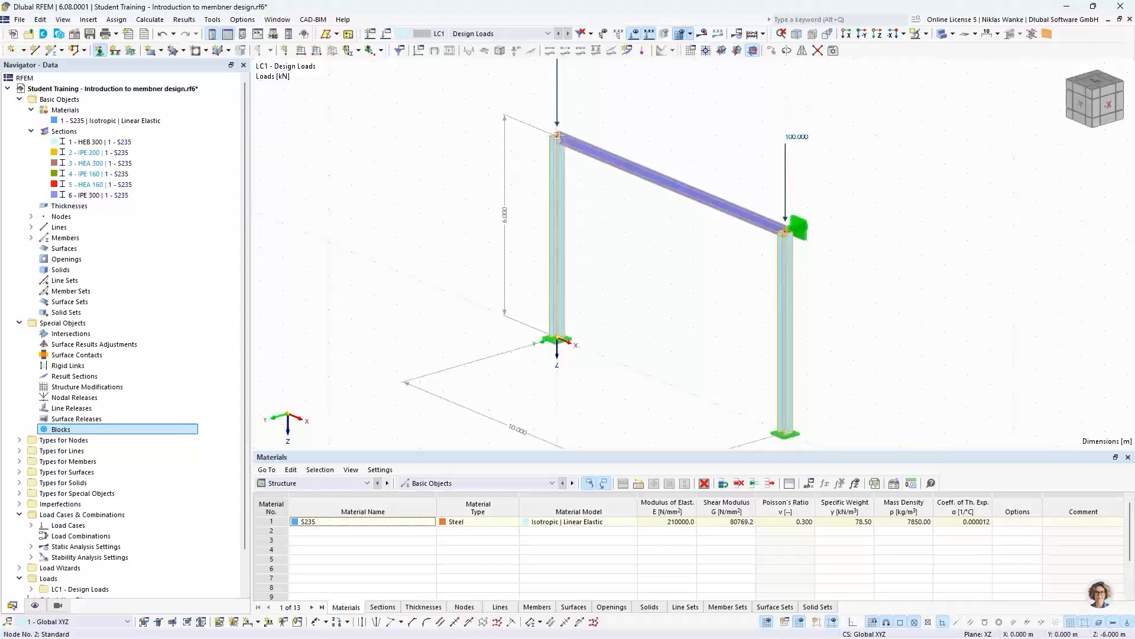
{"action": "left_click", "coordinate": [559, 138]}
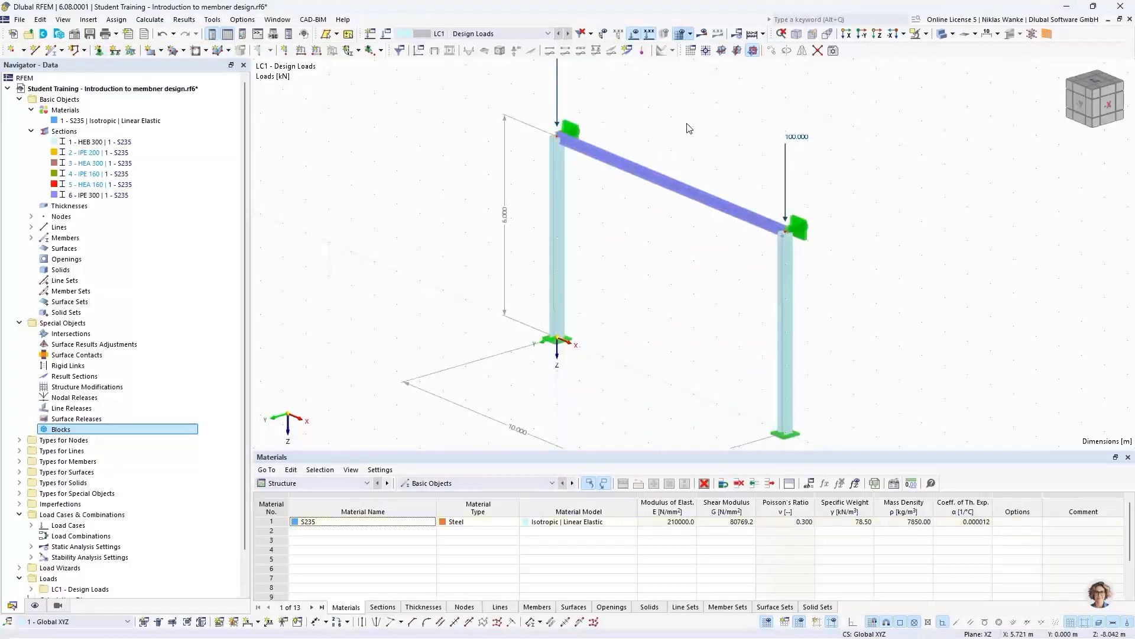
- Recalculate the laterally supported frame and display the stability analysis results for mode shape 1
{"action": "scroll", "coordinate": [687, 131], "scroll_direction": "down", "scroll_amount": 1}
{"action": "middle_click_drag", "start_coordinate": [689, 135], "coordinate": [693, 188]}
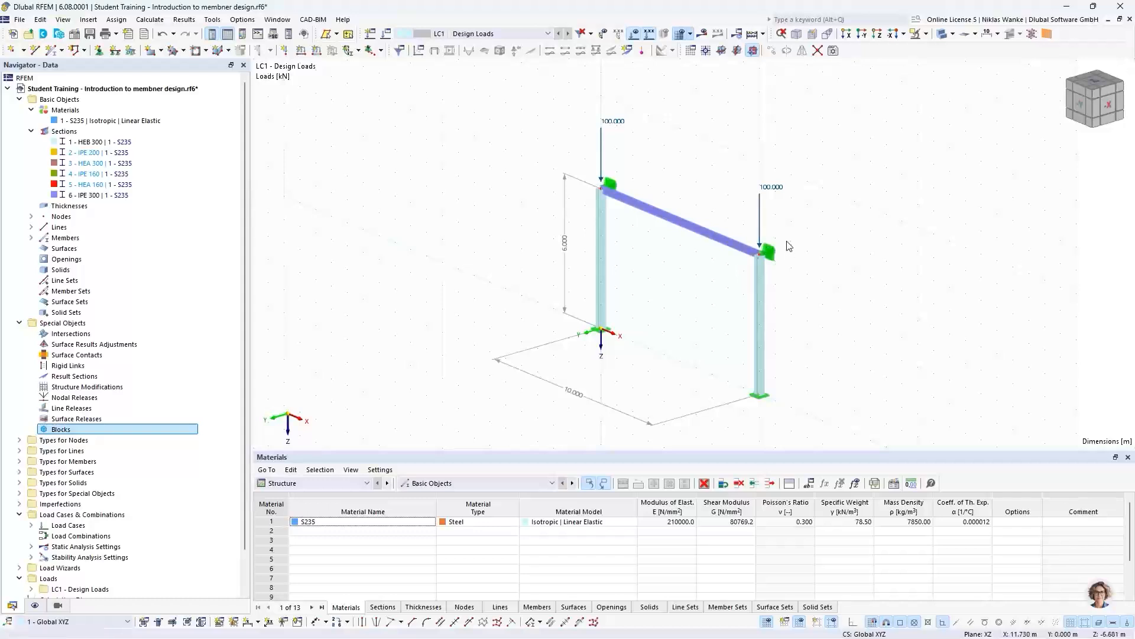
{"action": "middle_click_drag", "start_coordinate": [793, 279], "coordinate": [697, 289]}
{"action": "scroll", "coordinate": [725, 284], "scroll_direction": "down", "scroll_amount": 1}
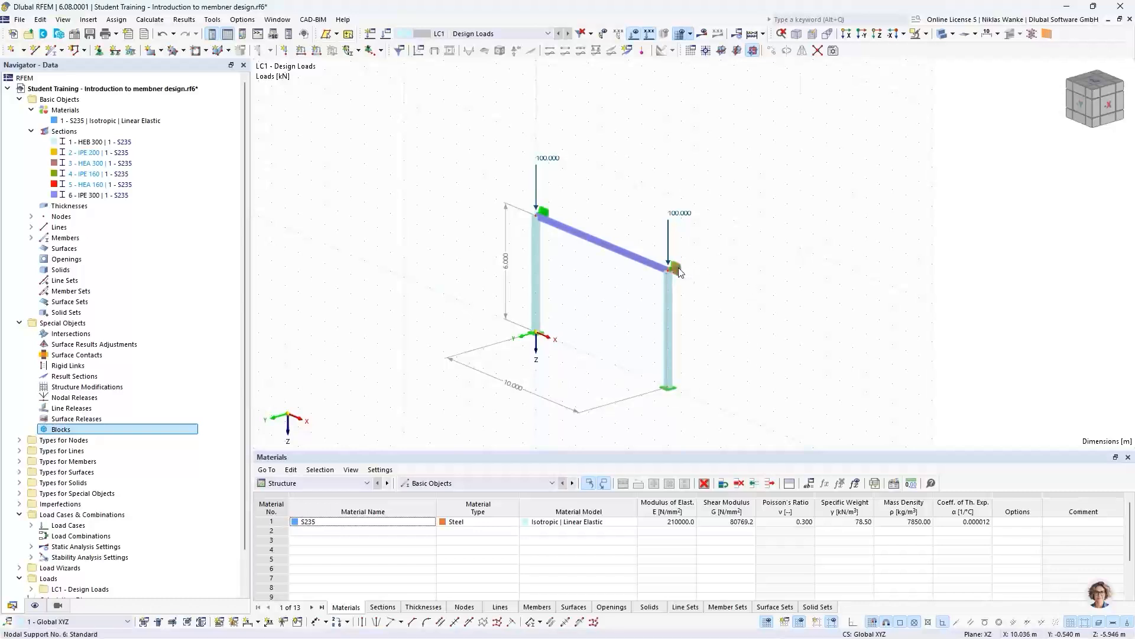
{"action": "scroll", "coordinate": [674, 270], "scroll_direction": "up", "scroll_amount": 4}
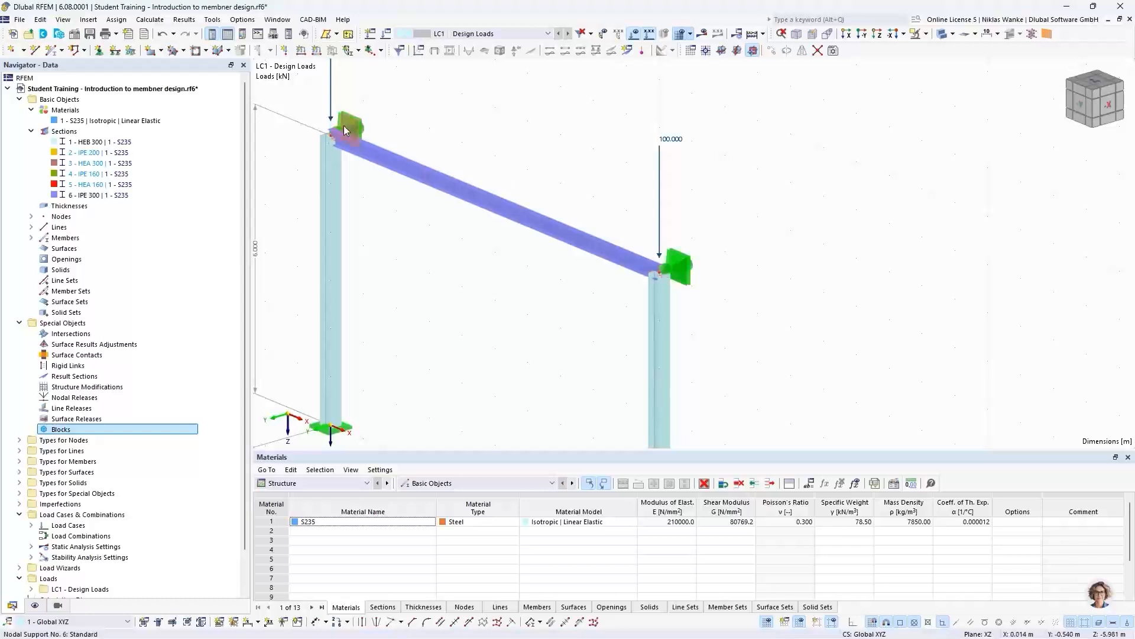
{"action": "left_click", "coordinate": [701, 35]}
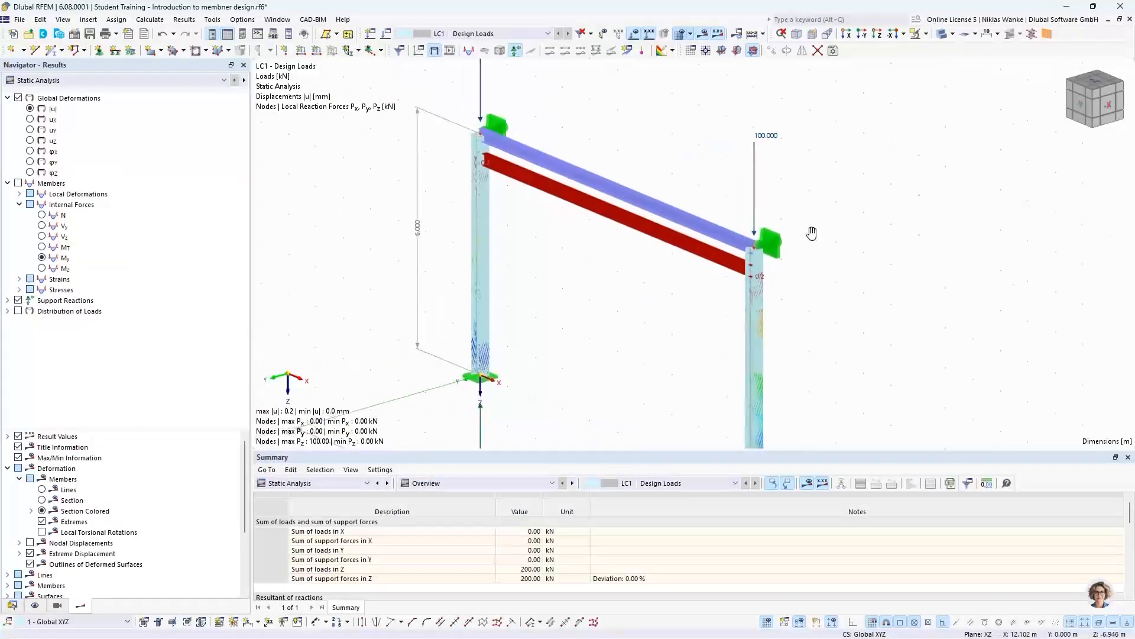
{"action": "left_click", "coordinate": [97, 83]}
{"action": "left_click", "coordinate": [88, 96]}
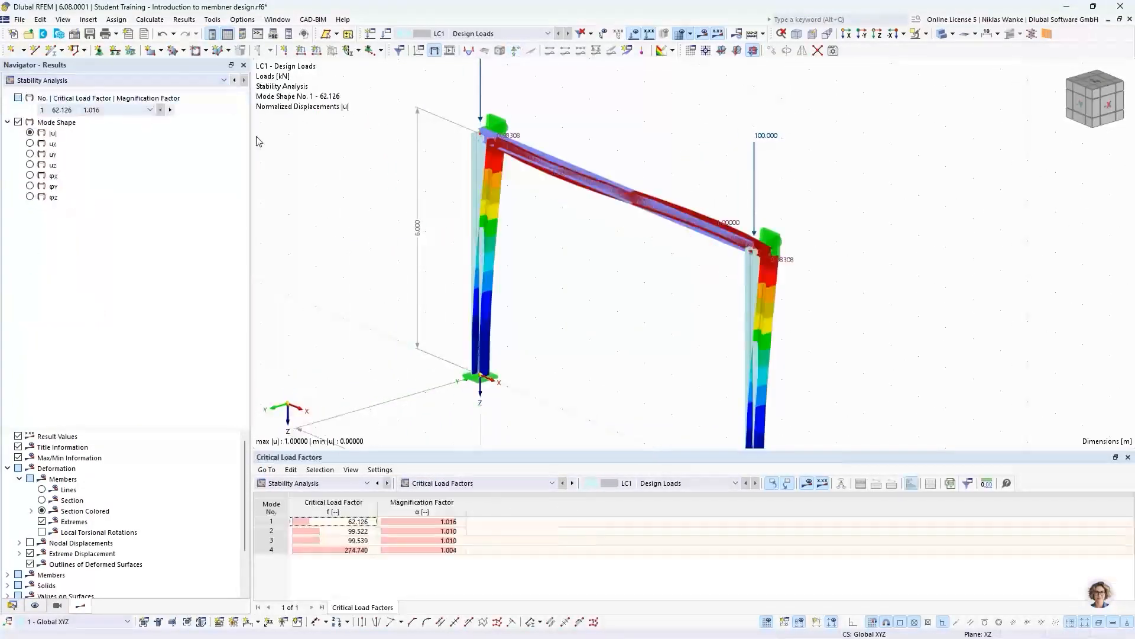
- Select mode 1 and its critical load factor, and examine the buckling shape of the laterally supported frame in elevation and obliquely
{"action": "middle_click_drag", "start_coordinate": [618, 277], "coordinate": [733, 248], "text": "ctrl"}
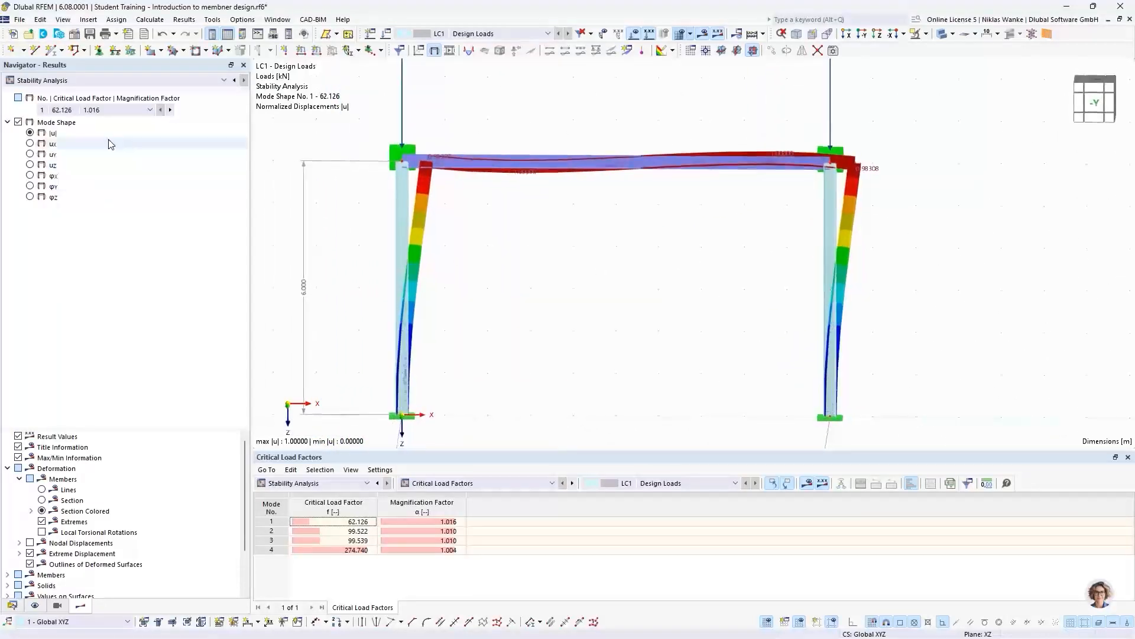
{"action": "left_click", "coordinate": [57, 109]}
{"action": "left_click", "coordinate": [57, 117]}
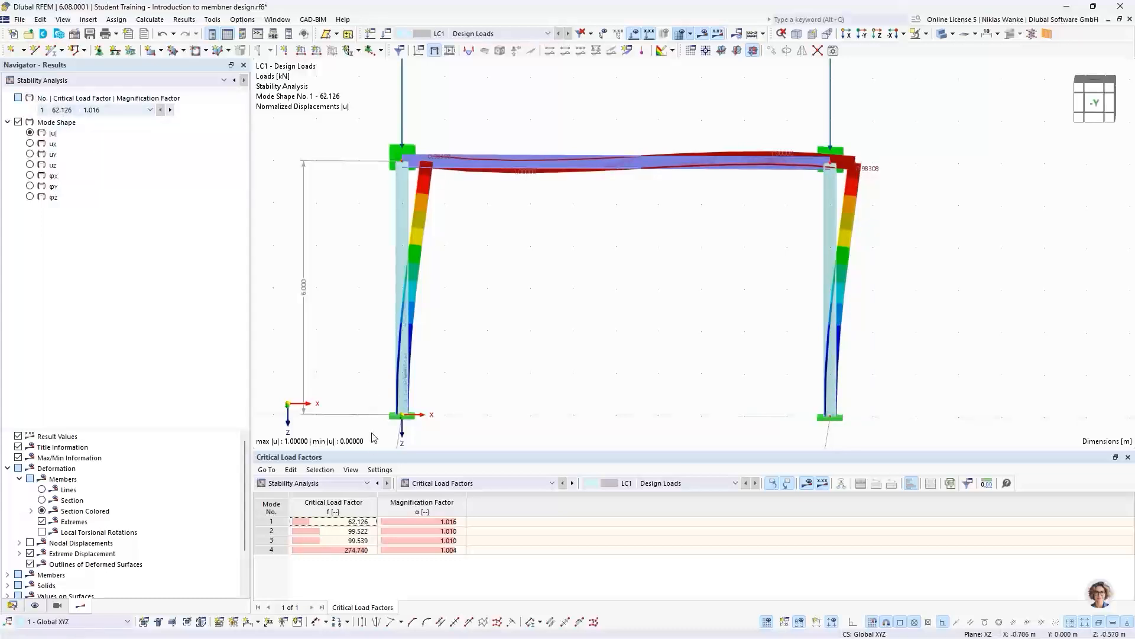
{"action": "left_click", "coordinate": [322, 522]}
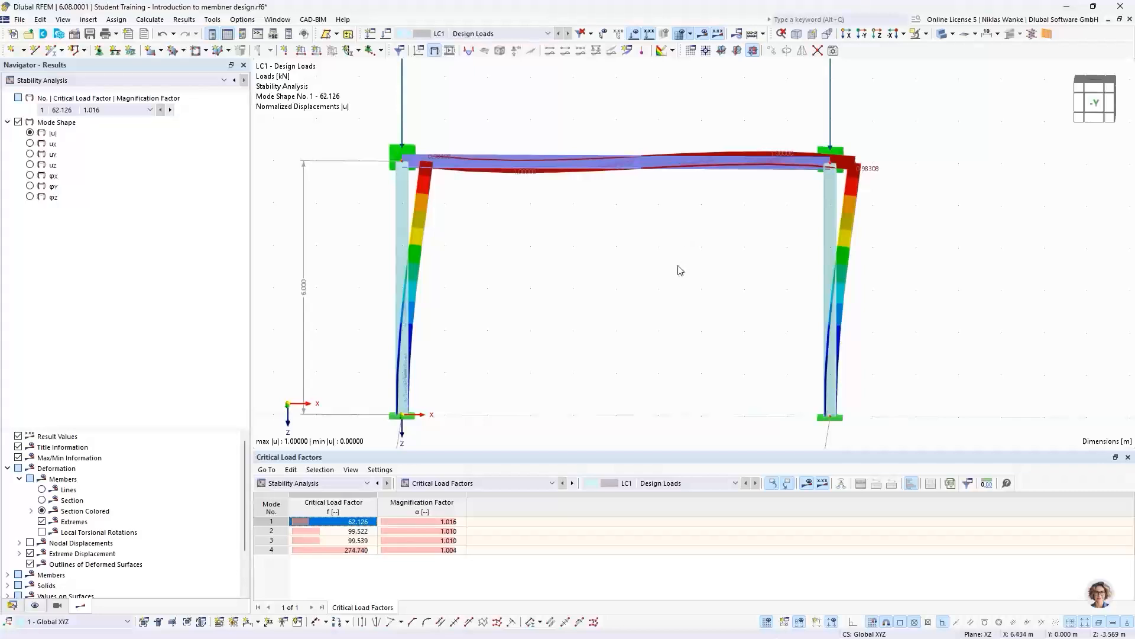
{"action": "middle_click_drag", "start_coordinate": [677, 269], "coordinate": [704, 282], "text": "ctrl"}
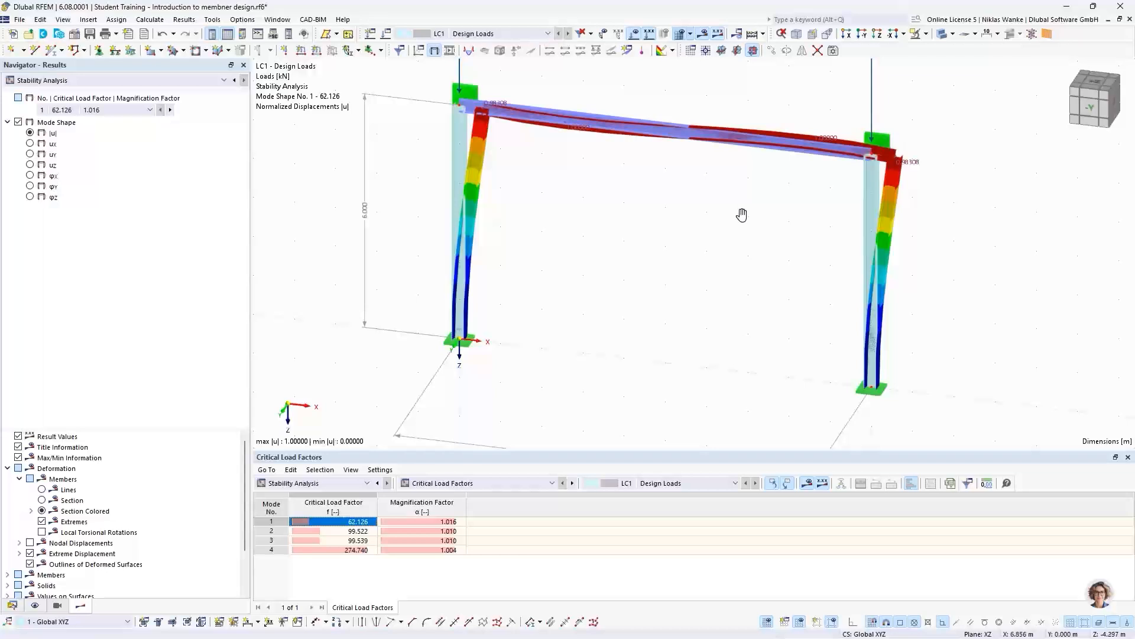
{"action": "middle_click_drag", "start_coordinate": [742, 213], "coordinate": [770, 227], "text": "ctrl"}
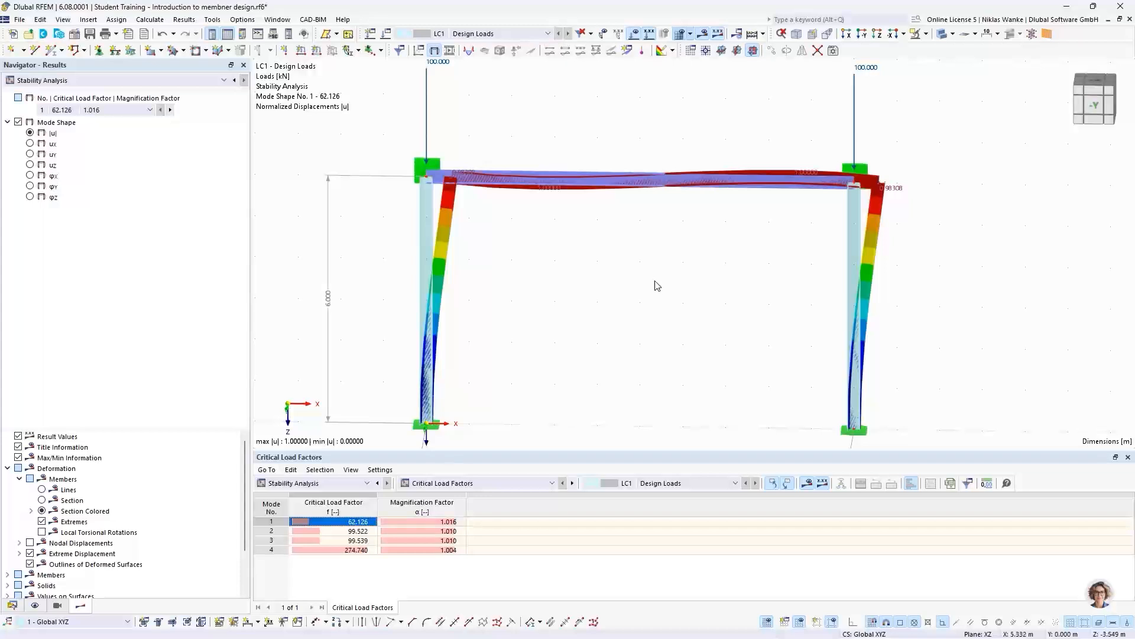
{"action": "scroll", "coordinate": [638, 292], "scroll_direction": "down", "scroll_amount": 1}
{"action": "middle_click_drag", "start_coordinate": [639, 294], "coordinate": [638, 311]}
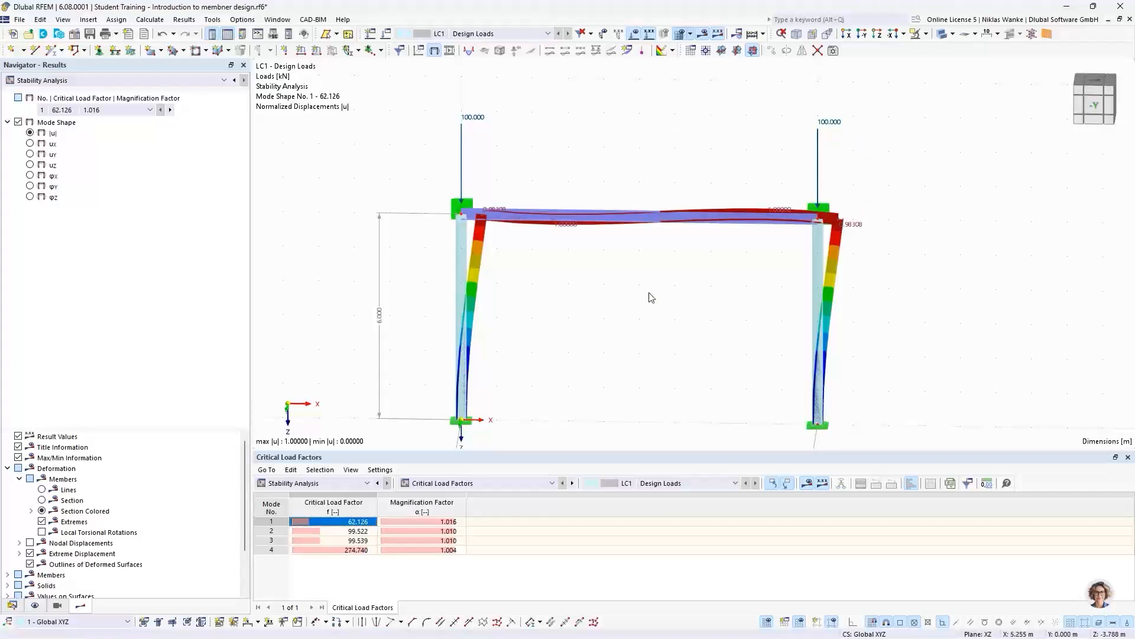
{"action": "middle_click_drag", "start_coordinate": [632, 299], "coordinate": [647, 286]}
{"action": "scroll", "coordinate": [646, 293], "scroll_direction": "down", "scroll_amount": 1}
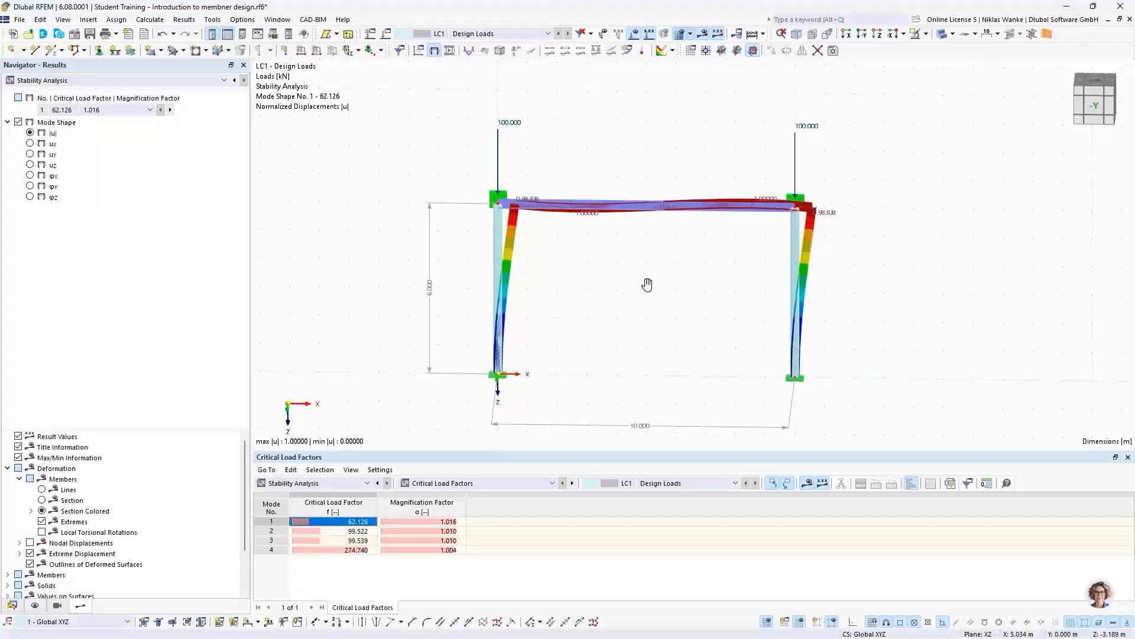
{"action": "middle_click_drag", "start_coordinate": [647, 285], "coordinate": [647, 285]}
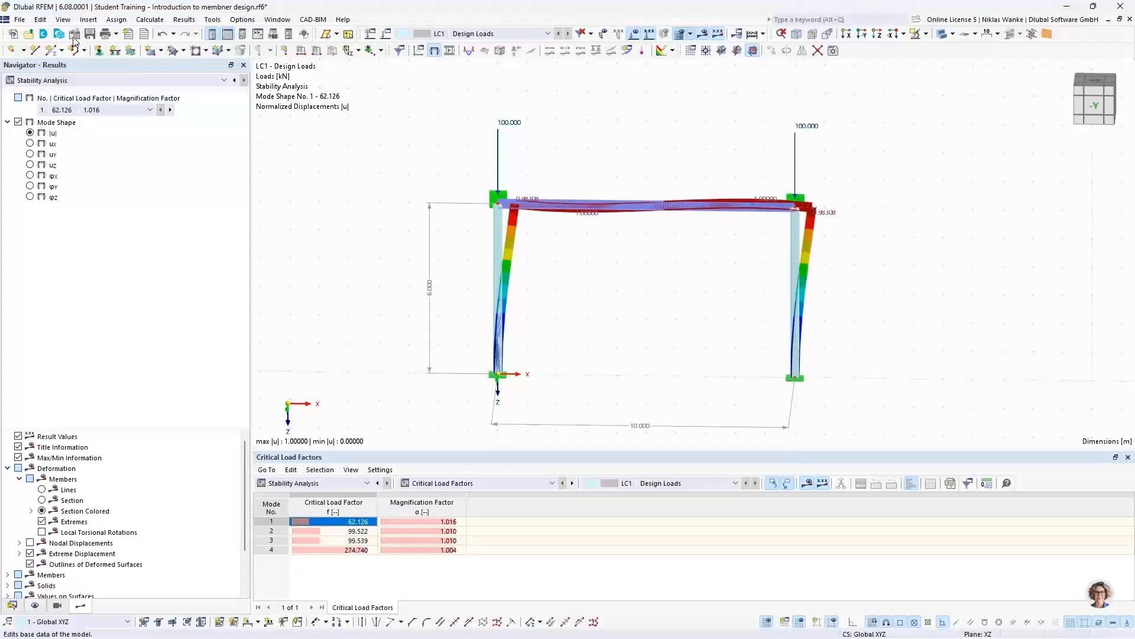
- Open the add-ons in the model's base data and tick Torsional Warping (7 DOF)
{"action": "double_click", "coordinate": [373, 152]}
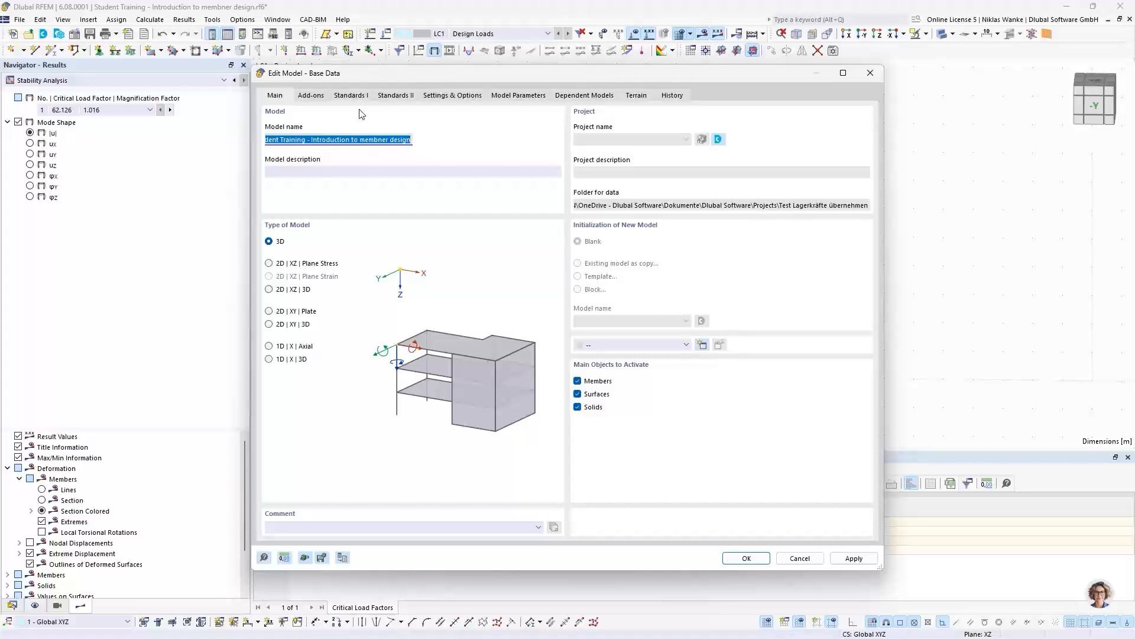
{"action": "left_click", "coordinate": [312, 96]}
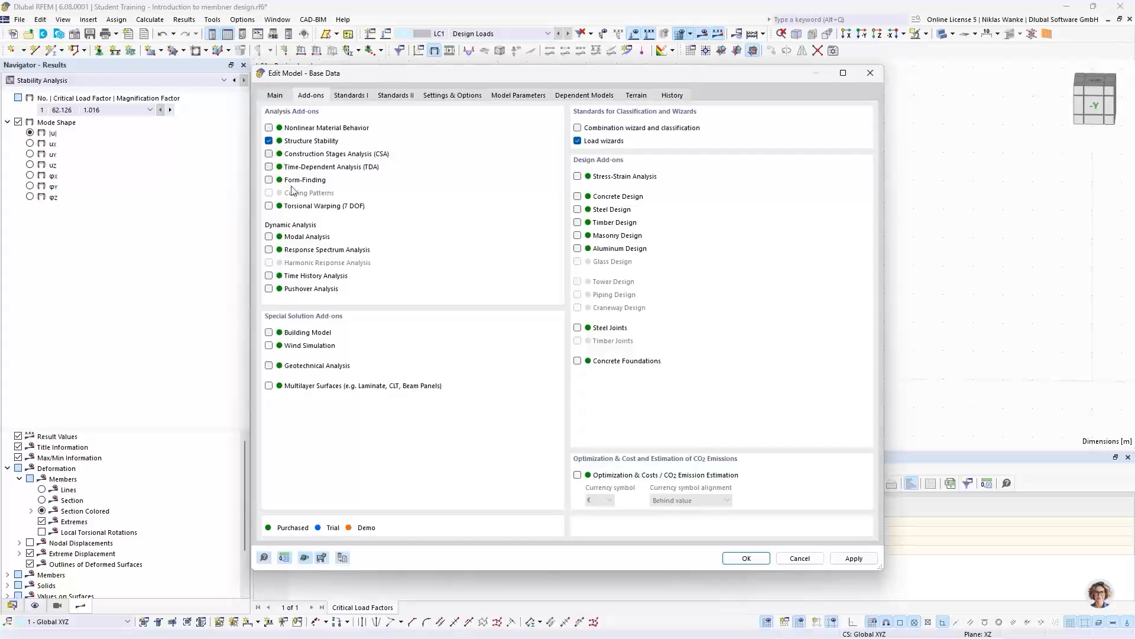
{"action": "left_click", "coordinate": [269, 207]}
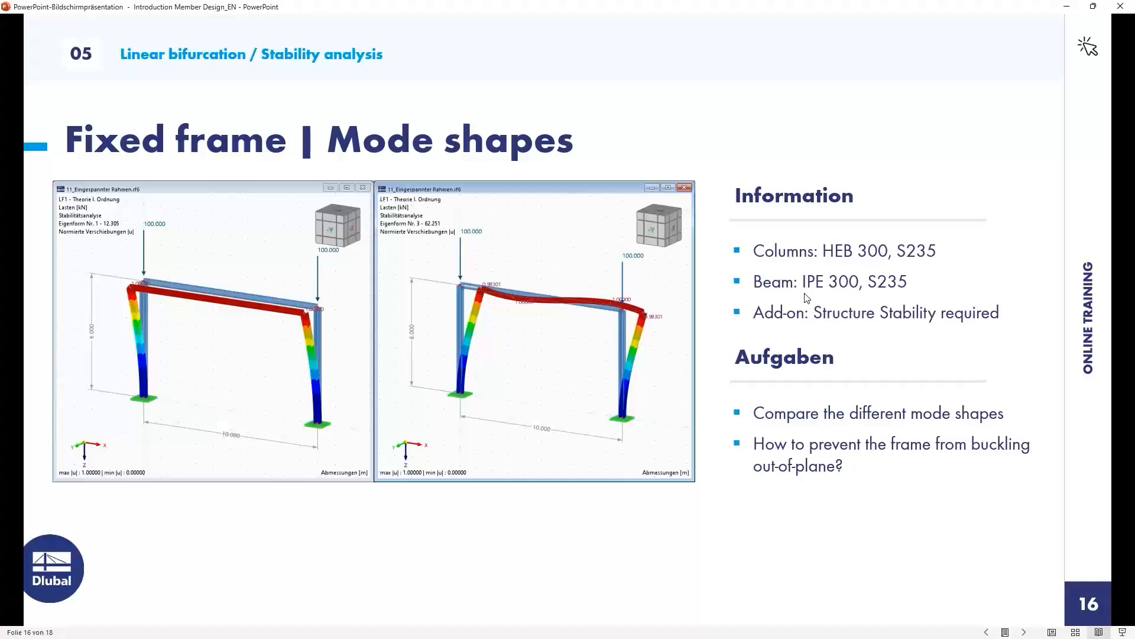
{"action": "key", "text": "Right"}
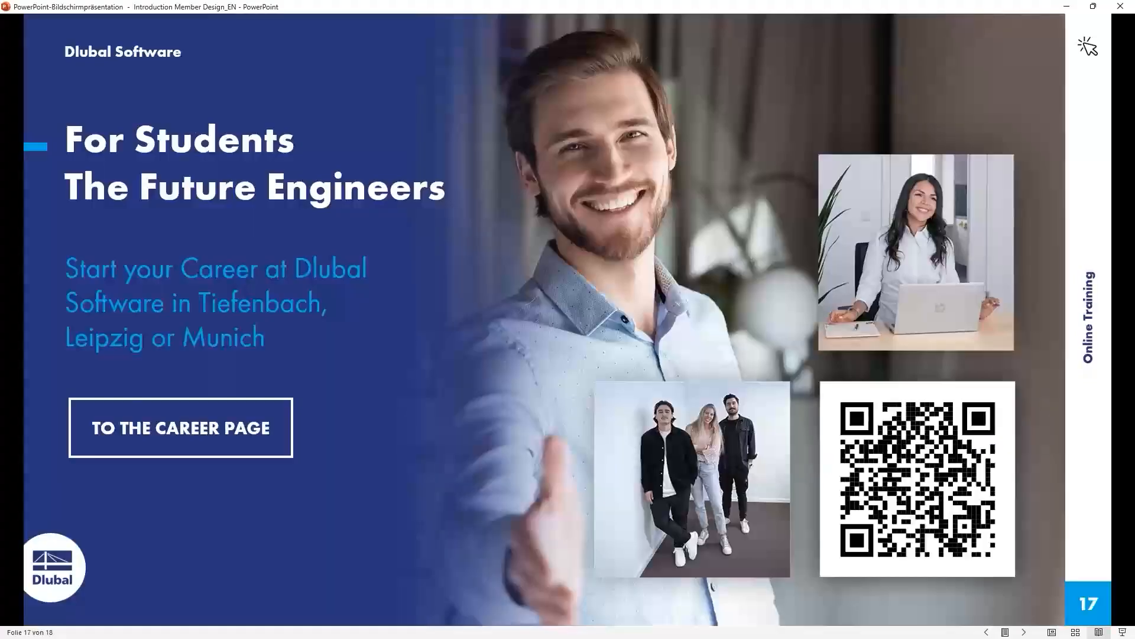